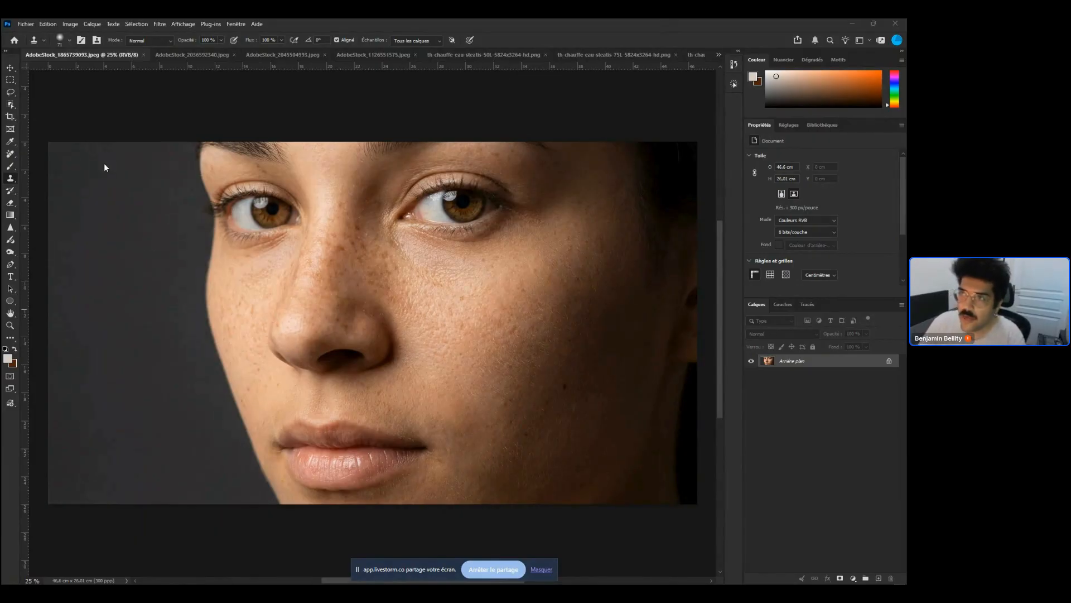
Open the About Photoshop dialog to check the program version, then close it
{"action": "left_click", "coordinate": [261, 24]}
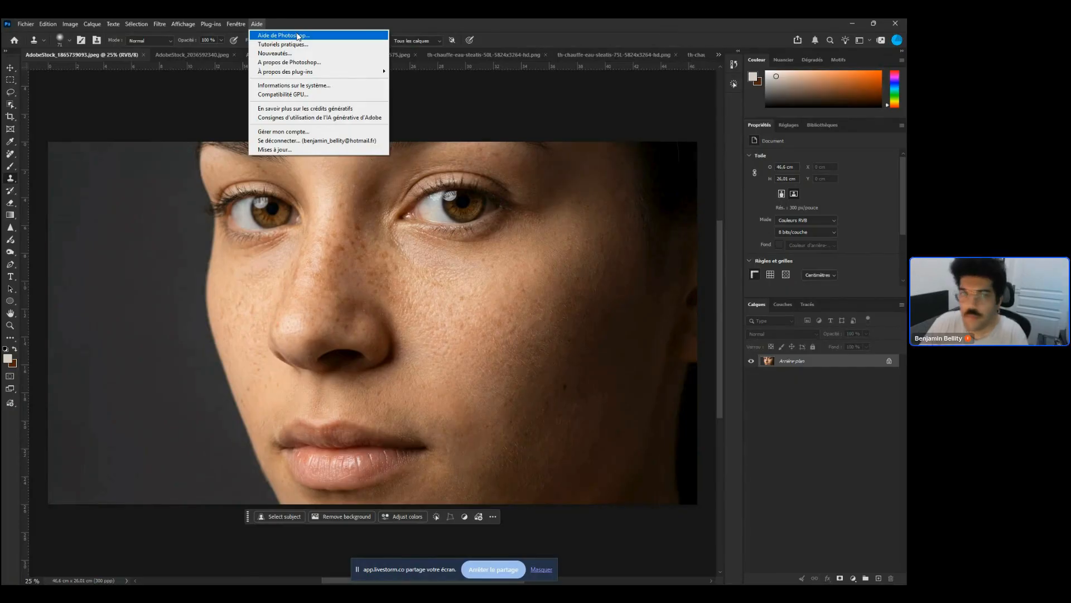
{"action": "left_click", "coordinate": [325, 64]}
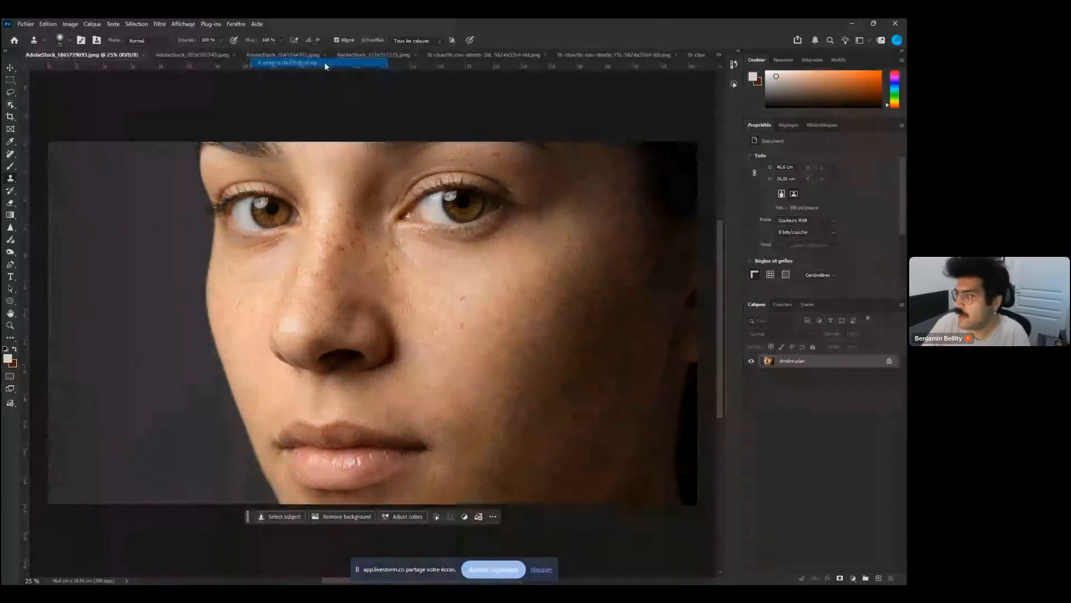
{"action": "left_click", "coordinate": [325, 64]}
{"action": "left_click", "coordinate": [257, 23]}
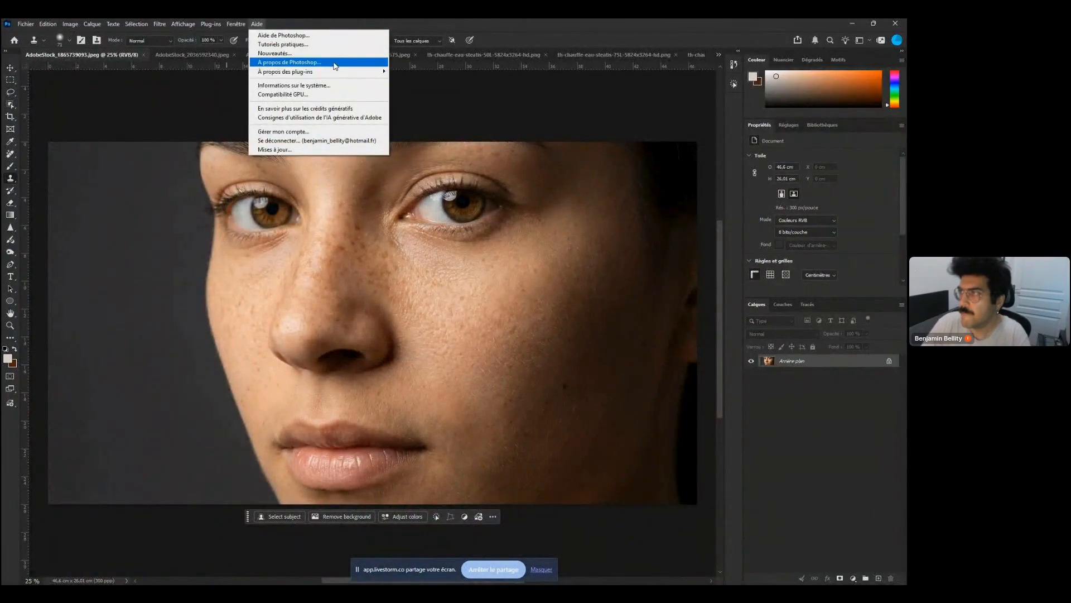
{"action": "left_click", "coordinate": [335, 64]}
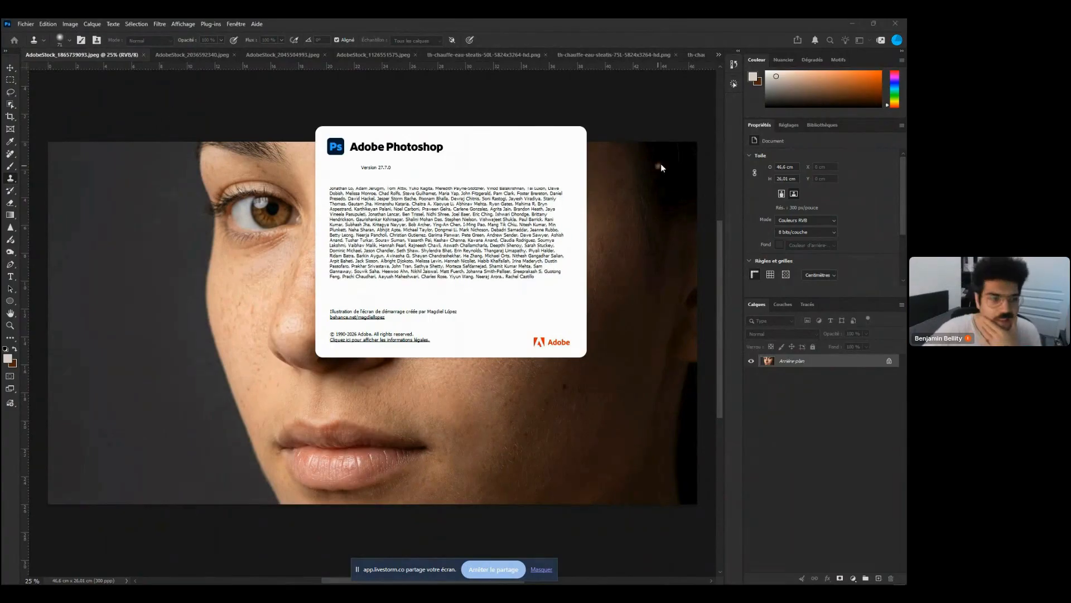
{"action": "key", "text": "Escape"}
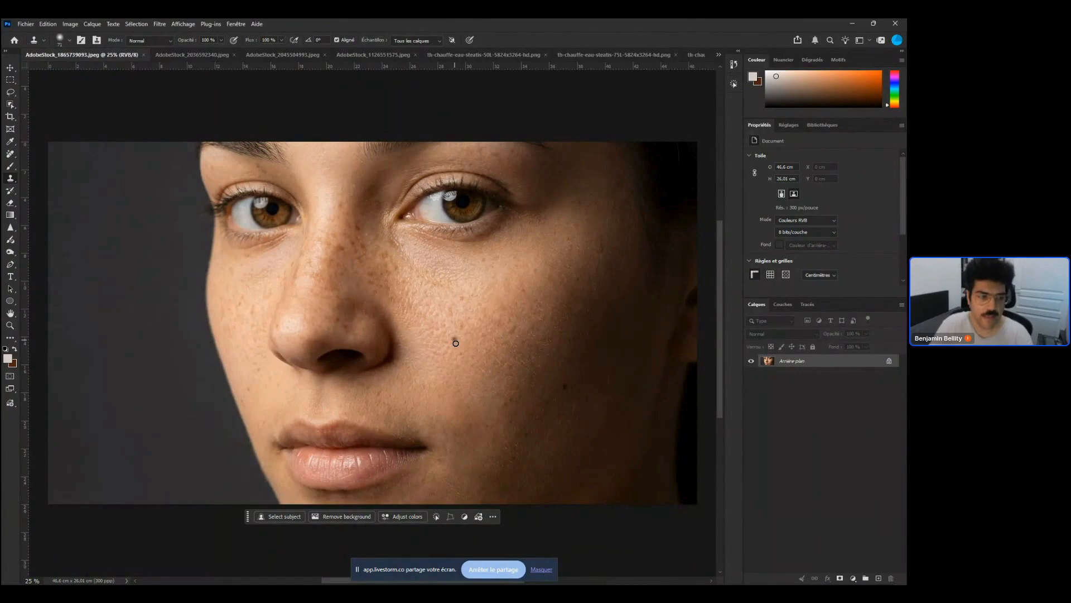
Unlock the background layer and duplicate it into a copy layer
{"action": "left_click", "coordinate": [455, 340]}
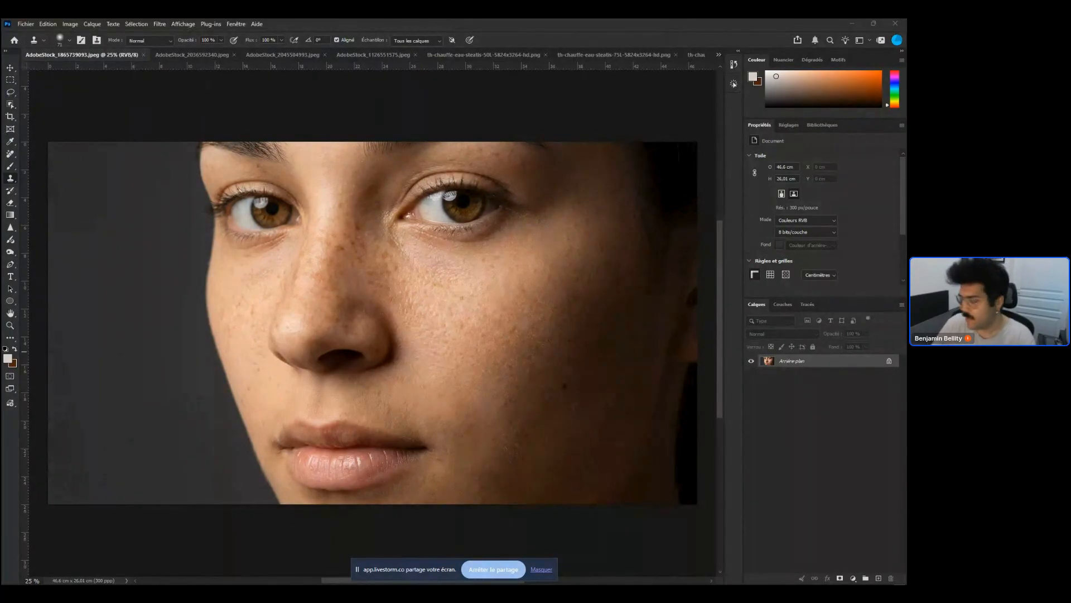
{"action": "left_click", "coordinate": [889, 360]}
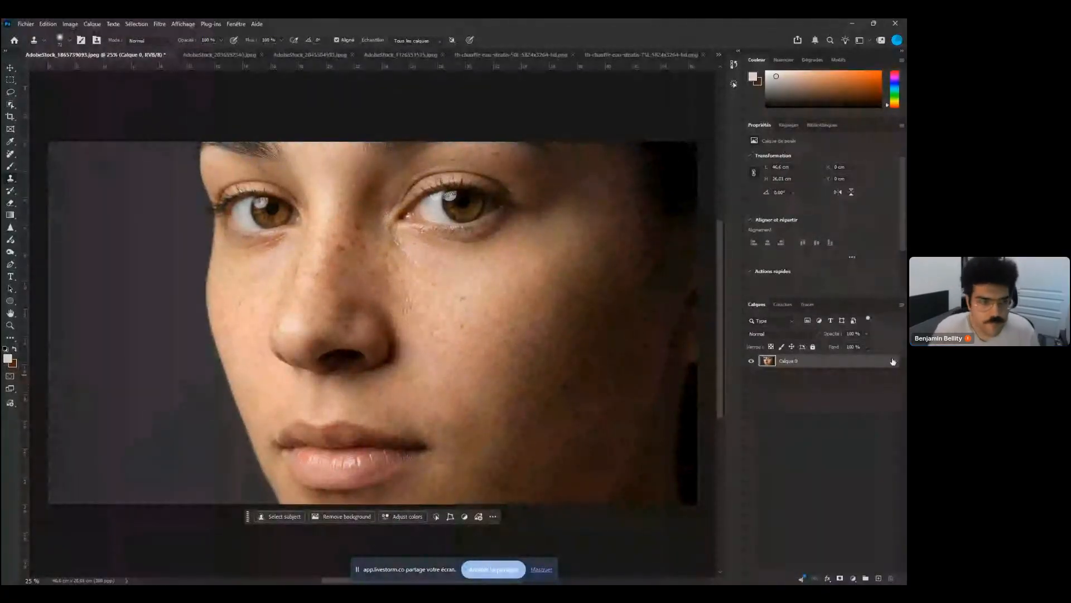
{"action": "key", "text": "ctrl+j"}
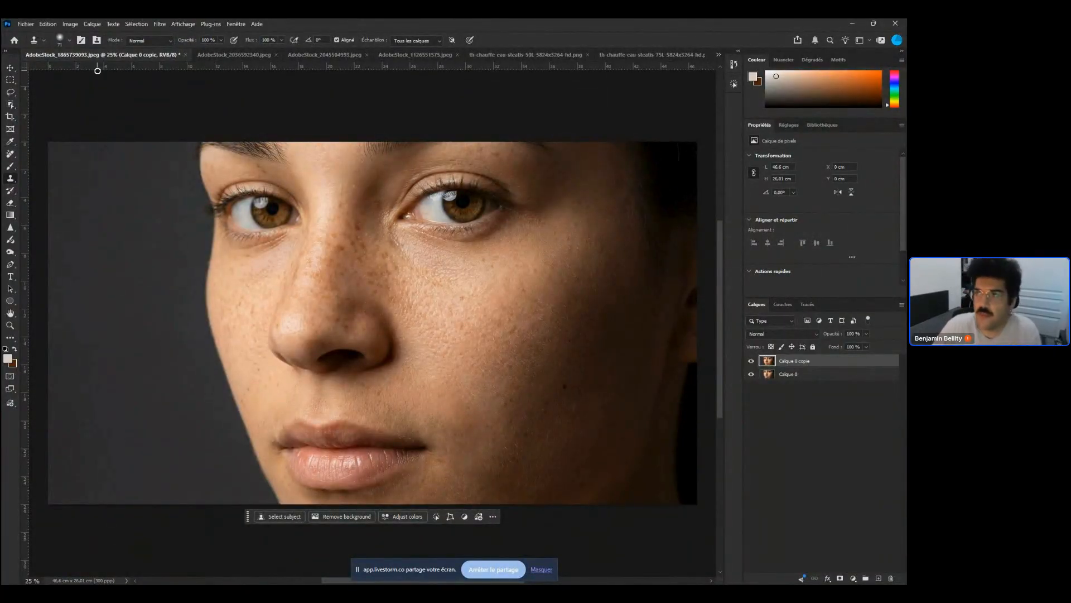
Try a Gaussian Blur on the copy layer with a radius of about 6.2 pixels, and cancel it
{"action": "left_click", "coordinate": [159, 24]}
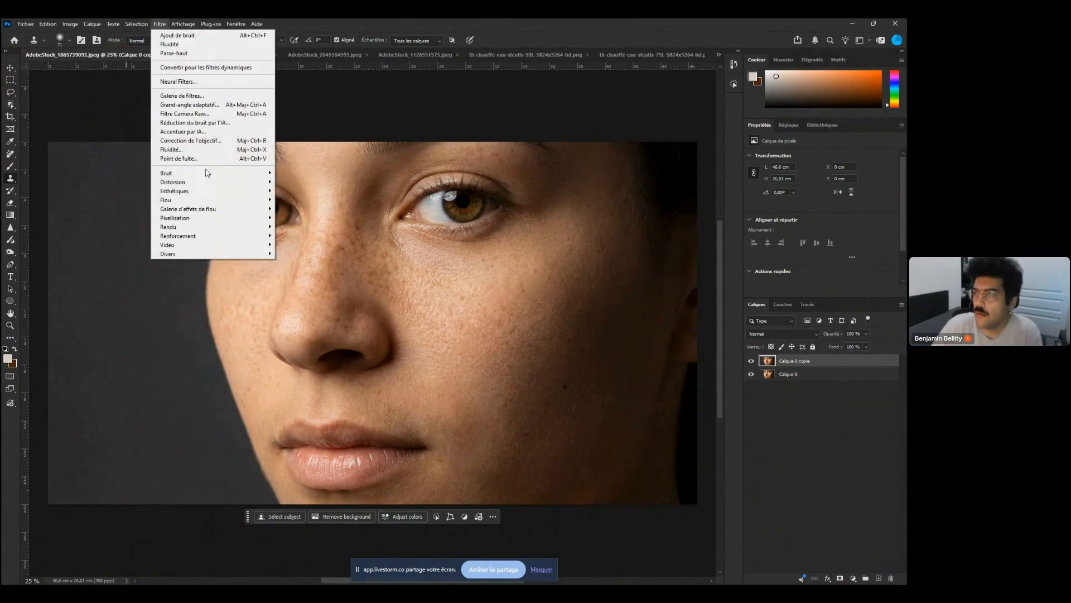
{"action": "mouse_move", "coordinate": [228, 207]}
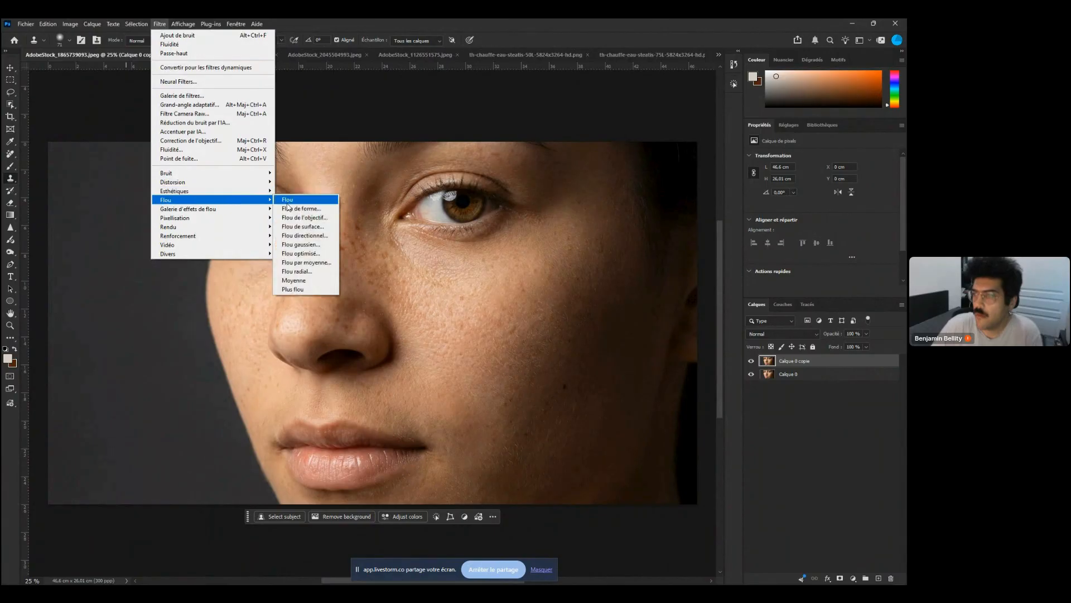
{"action": "left_click", "coordinate": [331, 246]}
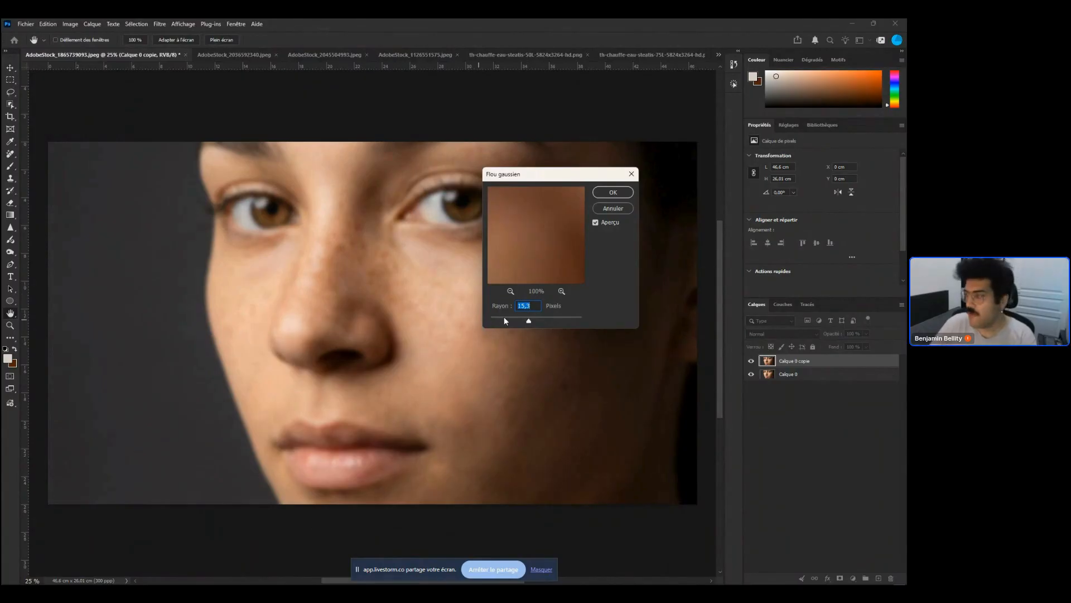
{"action": "left_click_drag", "start_coordinate": [528, 321], "coordinate": [519, 322]}
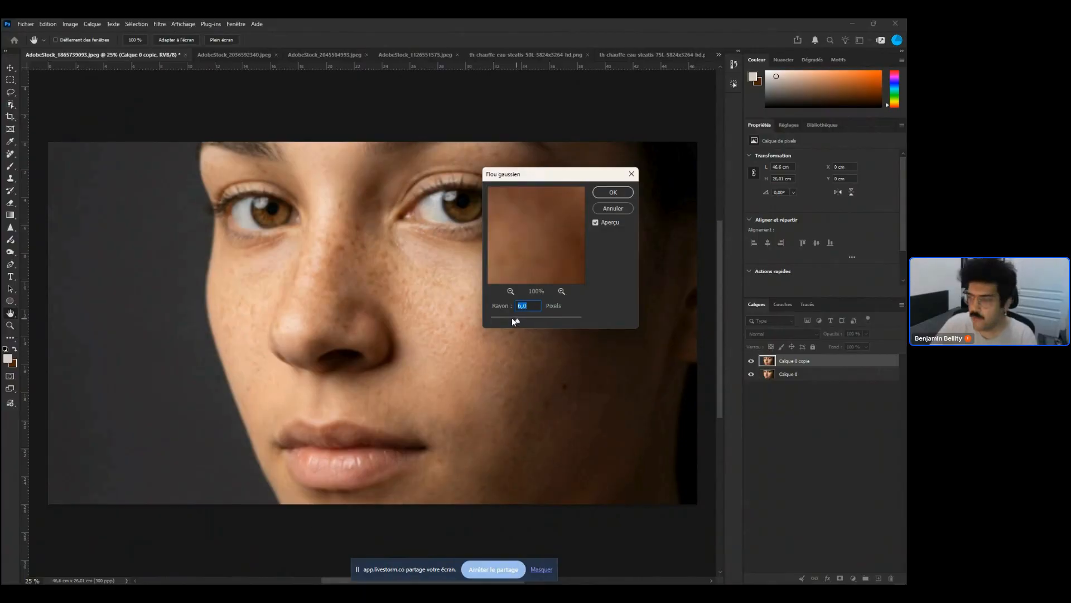
{"action": "left_click_drag", "start_coordinate": [507, 316], "coordinate": [511, 318]}
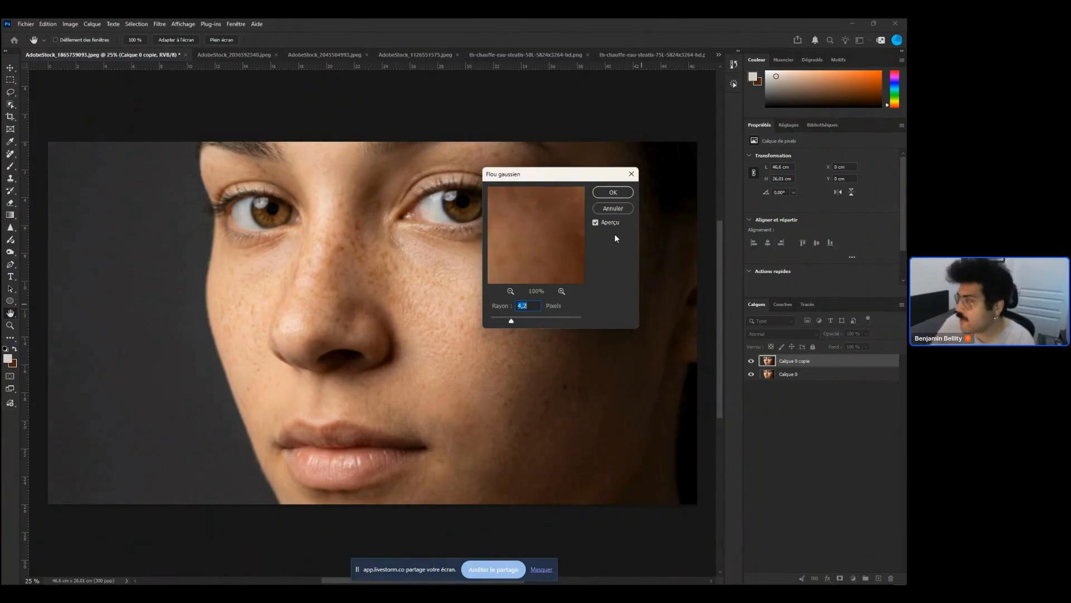
{"action": "left_click", "coordinate": [614, 210]}
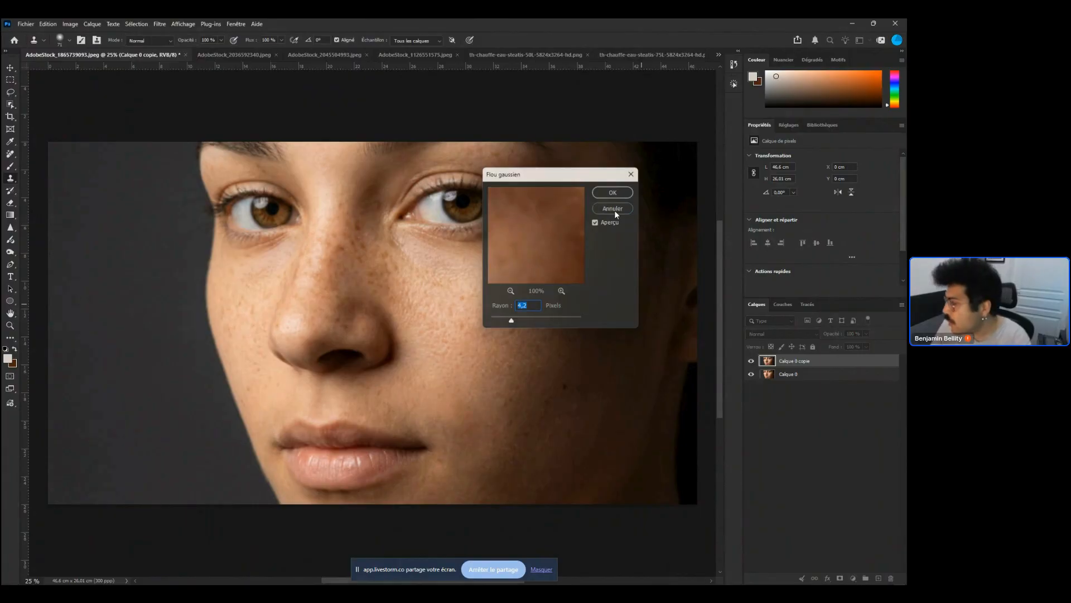
Convert the copy layer into a smart object
{"action": "right_click", "coordinate": [799, 361]}
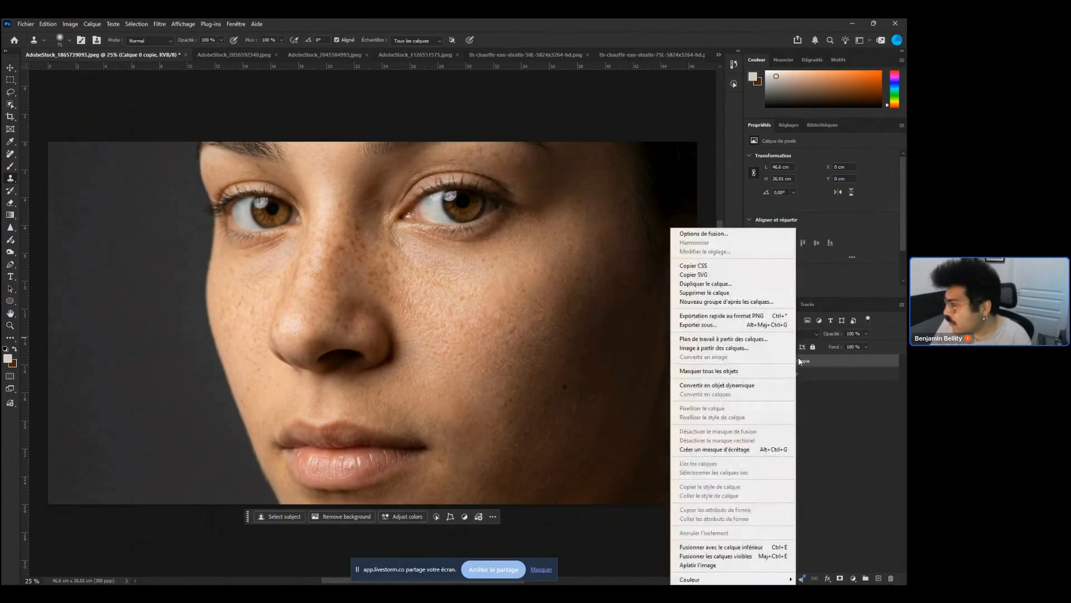
{"action": "left_click", "coordinate": [753, 386]}
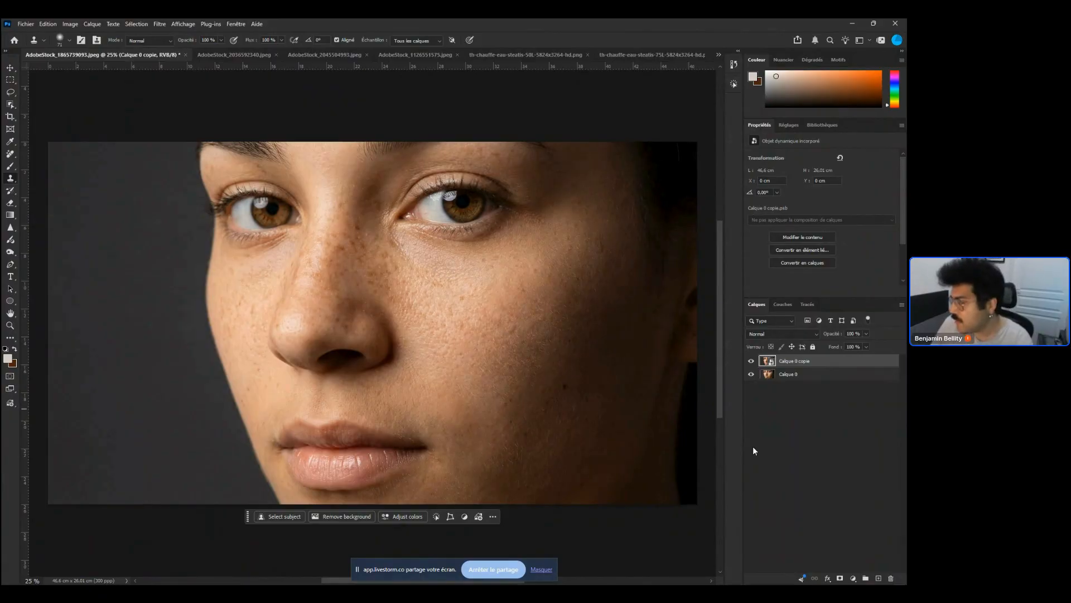
{"action": "right_click", "coordinate": [789, 361]}
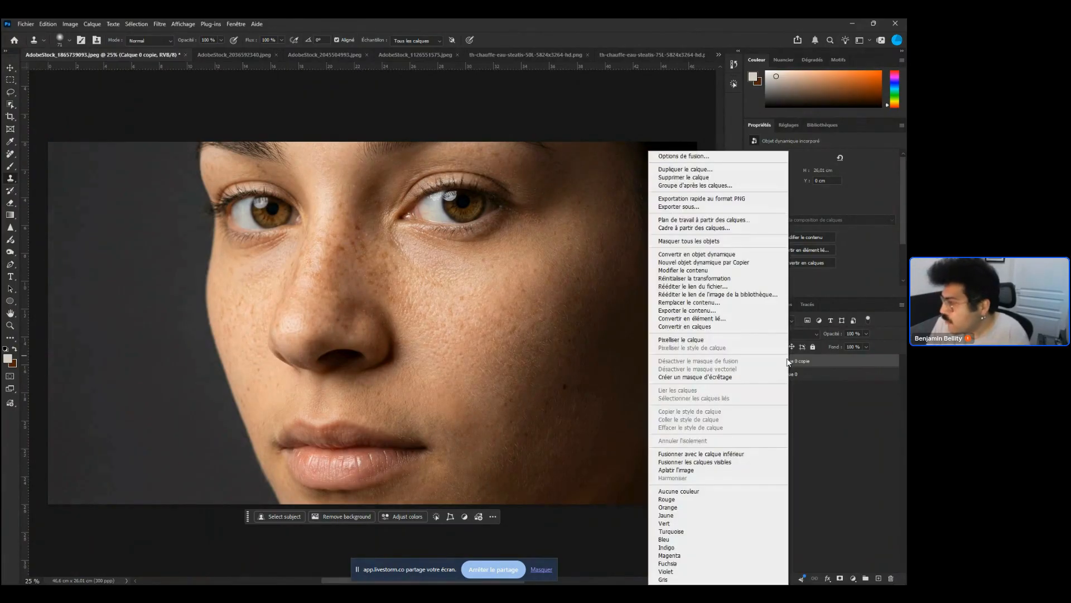
{"action": "left_click", "coordinate": [842, 430]}
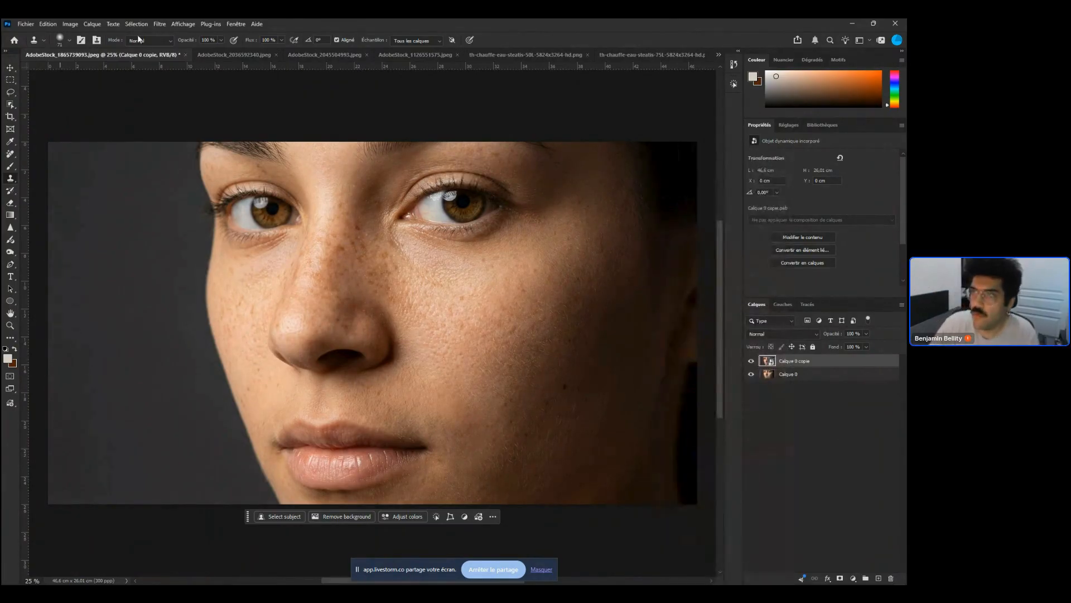
Apply a Gaussian Blur smart filter to the smart object with a radius of 5.4 pixels
{"action": "left_click", "coordinate": [160, 23]}
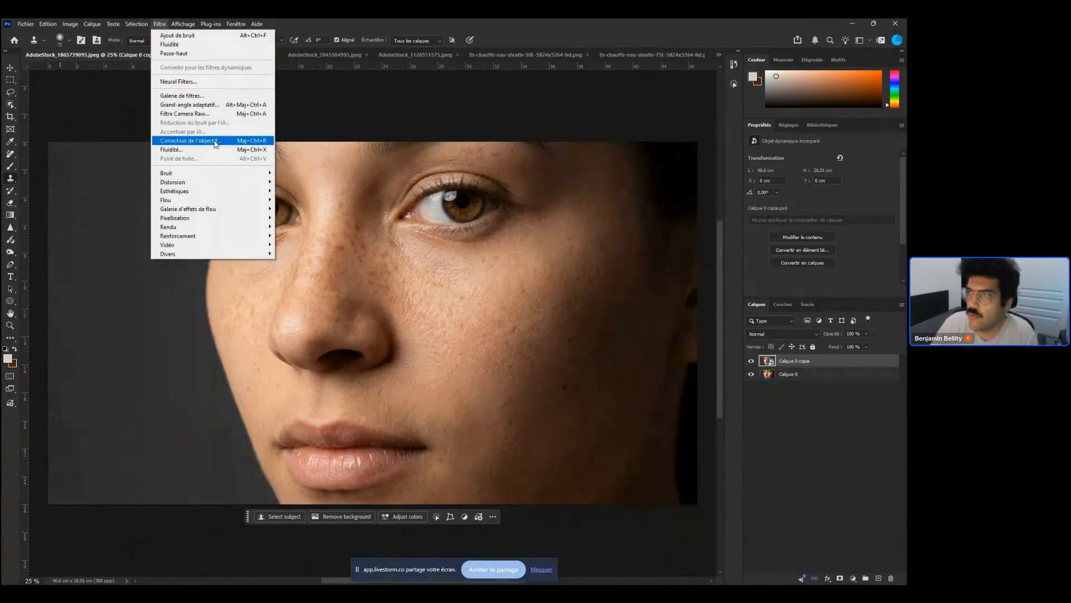
{"action": "left_click", "coordinate": [161, 23]}
{"action": "left_click", "coordinate": [161, 24]}
{"action": "mouse_move", "coordinate": [262, 199]}
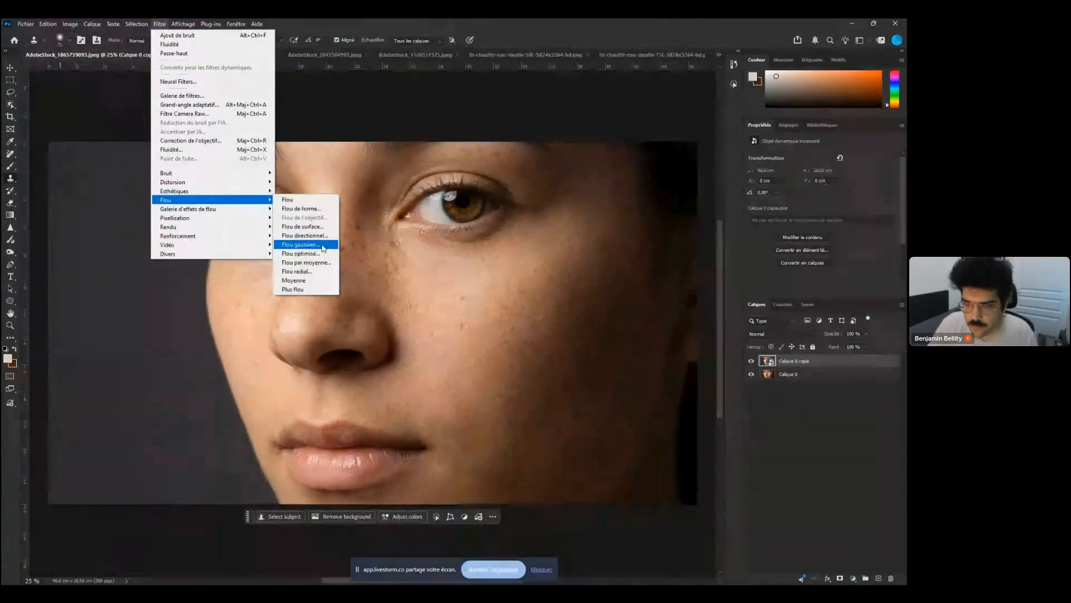
{"action": "left_click", "coordinate": [302, 245]}
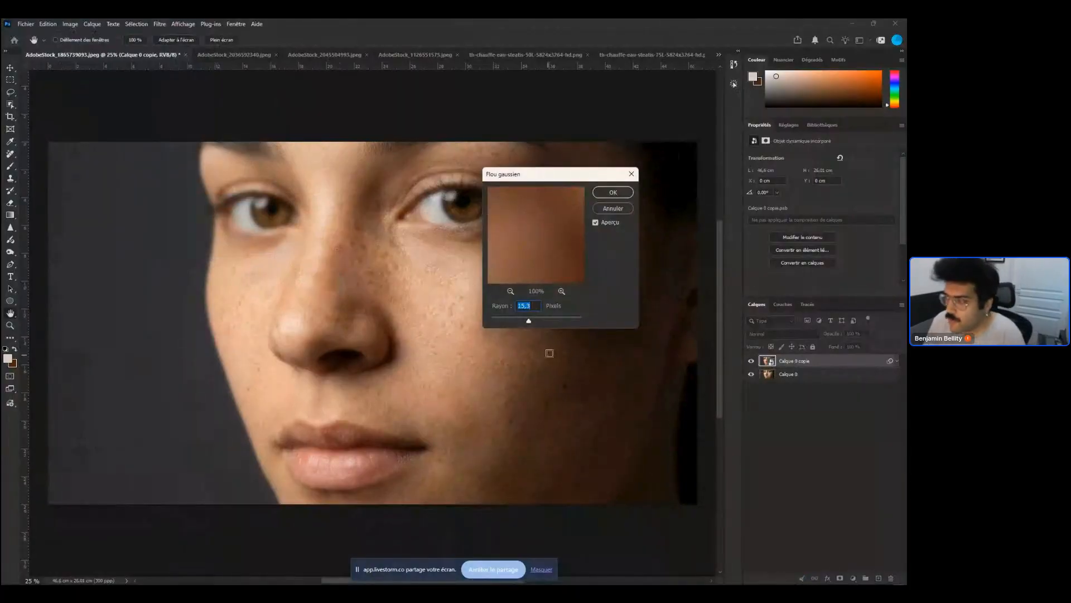
{"action": "left_click", "coordinate": [515, 321]}
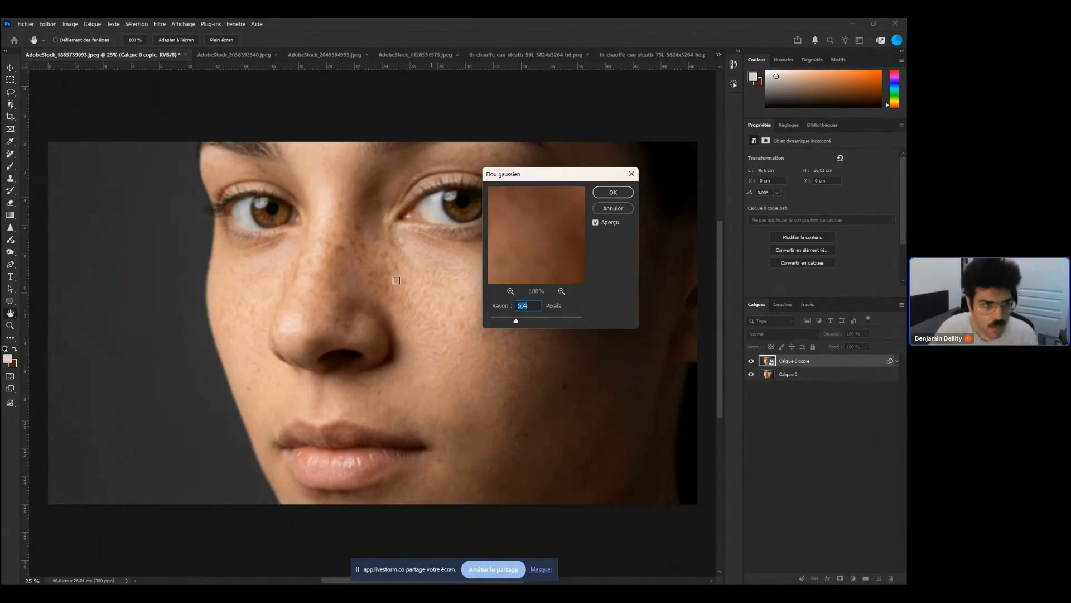
{"action": "key", "text": "super+a"}
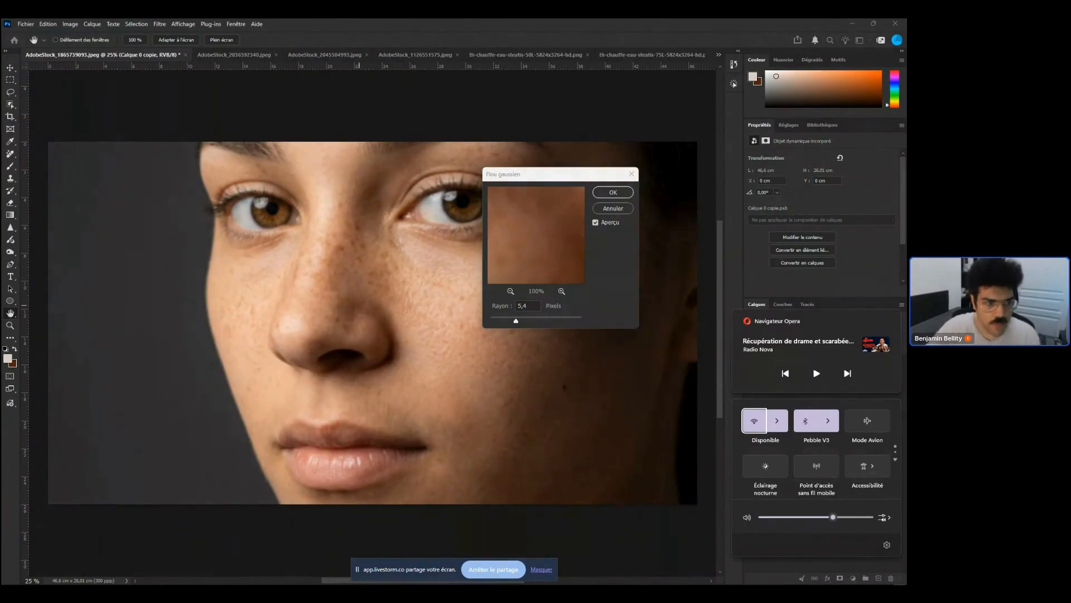
{"action": "left_click", "coordinate": [615, 192]}
{"action": "key", "text": "s"}
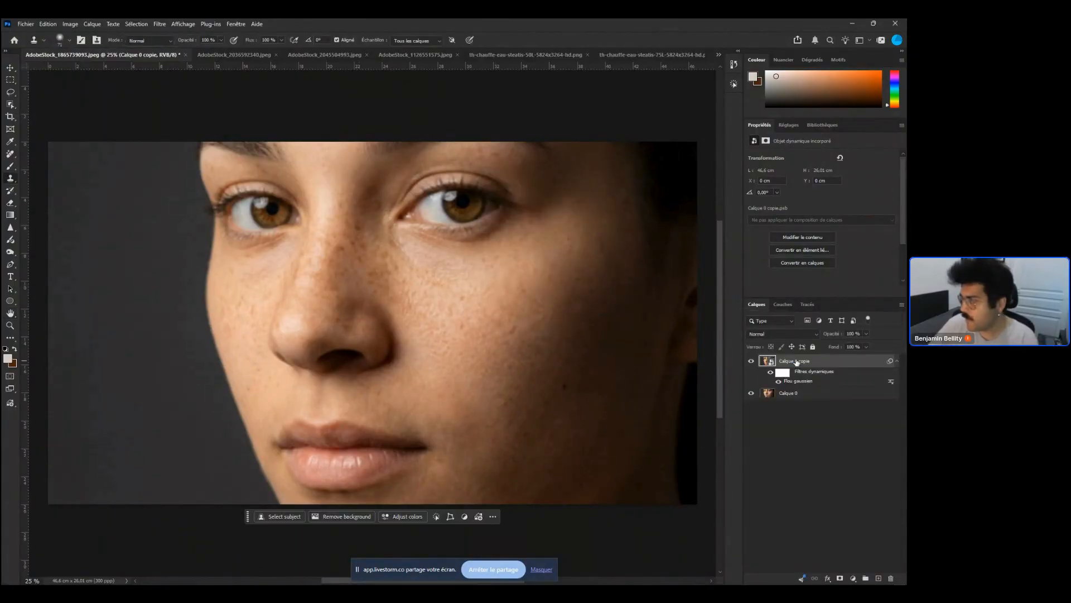
Rename the blurred smart object layer to couleur
{"action": "double_click", "coordinate": [804, 364]}
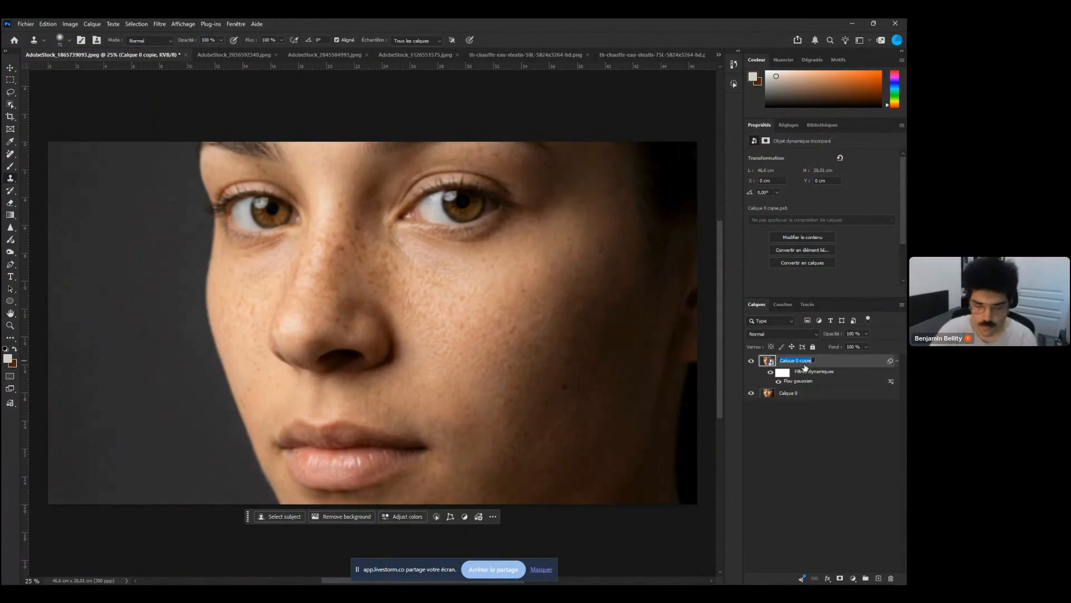
{"action": "type", "text": "couleur"}
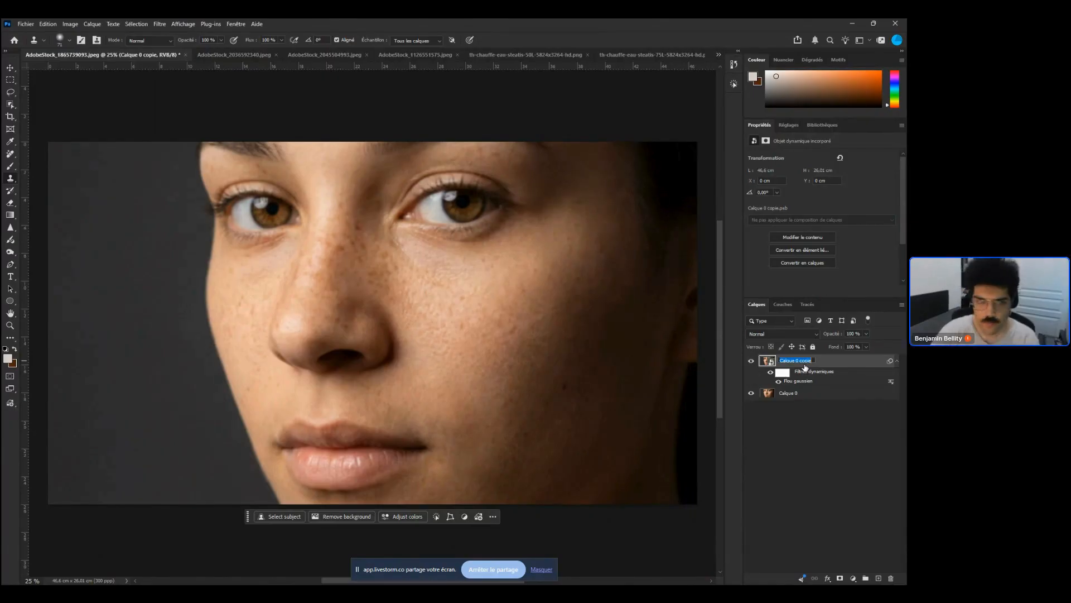
{"action": "key", "text": "Return"}
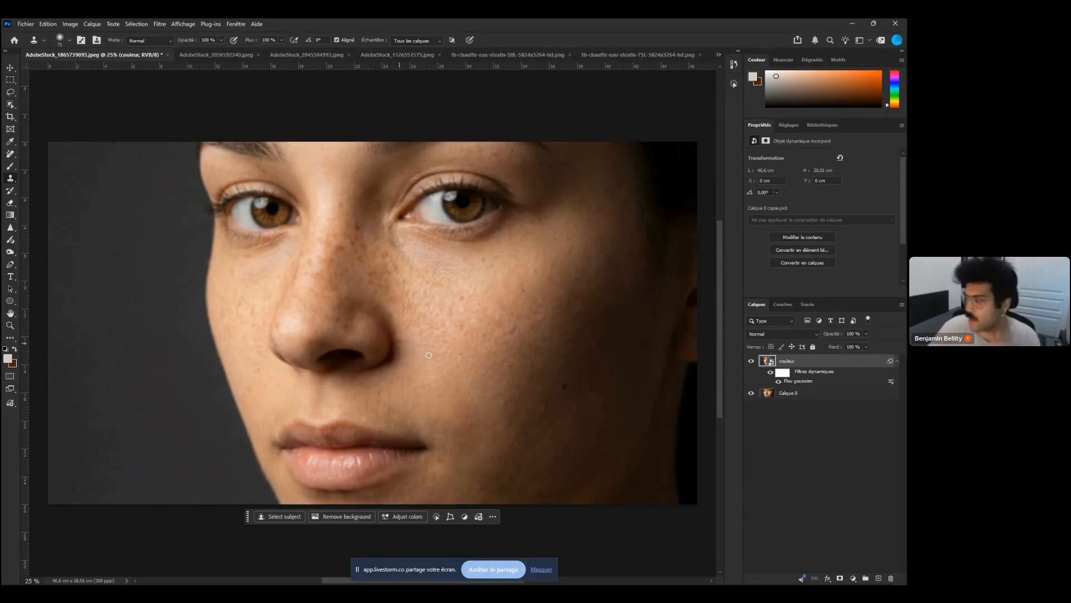
Rename the original bottom layer to texture
{"action": "left_click", "coordinate": [787, 395]}
{"action": "double_click", "coordinate": [801, 397]}
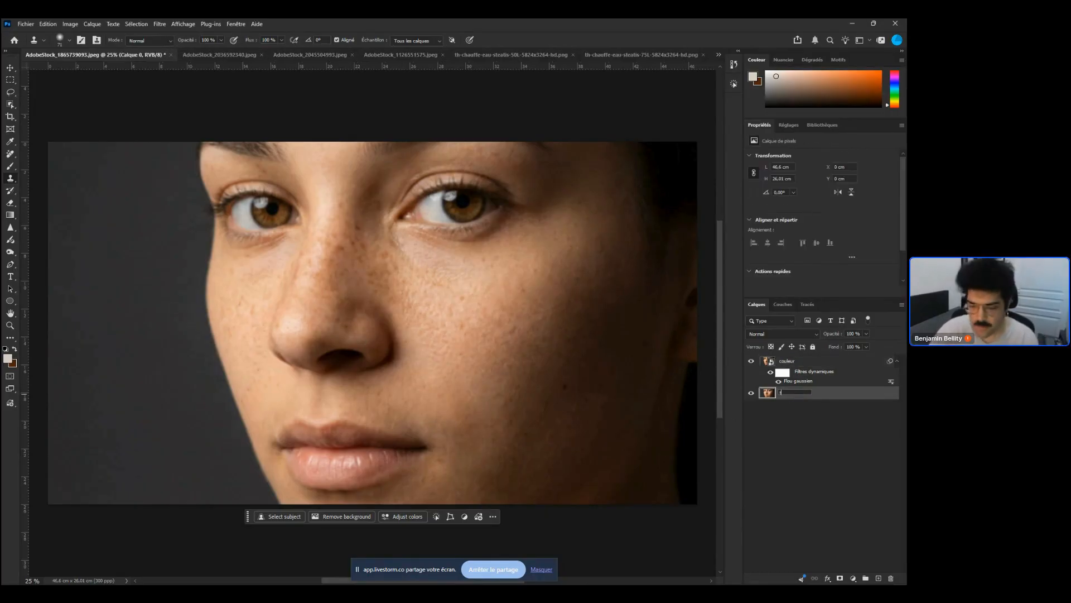
{"action": "type", "text": "texture"}
{"action": "key", "text": "Return"}
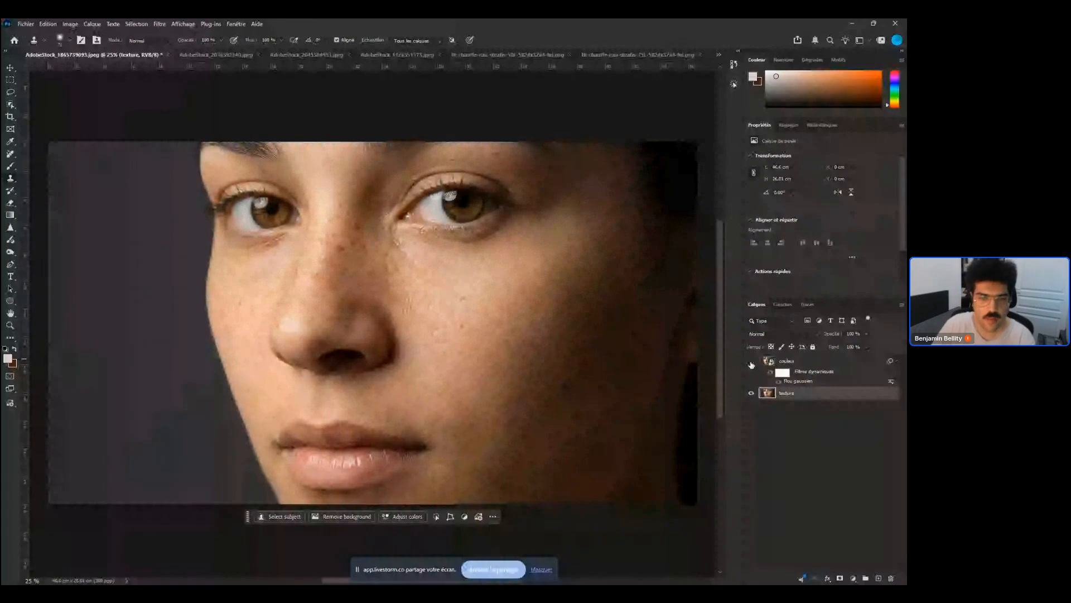
Hide the couleur layer and run Apply Image on the texture layer with the merged layer as source
{"action": "left_click", "coordinate": [751, 362]}
{"action": "scroll", "coordinate": [486, 372], "scroll_direction": "up", "scroll_amount": 5}
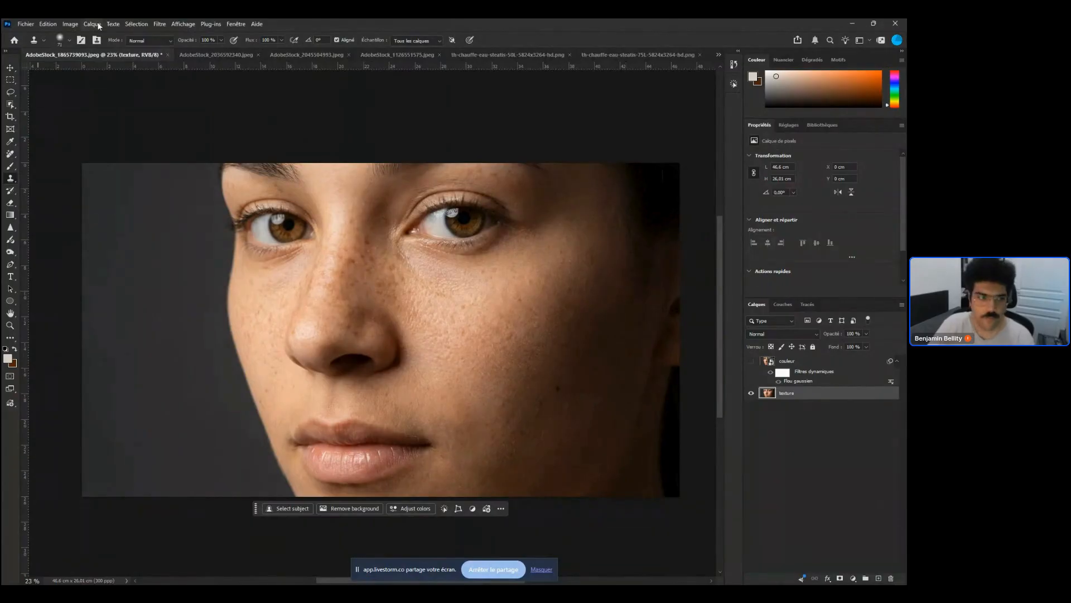
{"action": "left_click", "coordinate": [75, 25]}
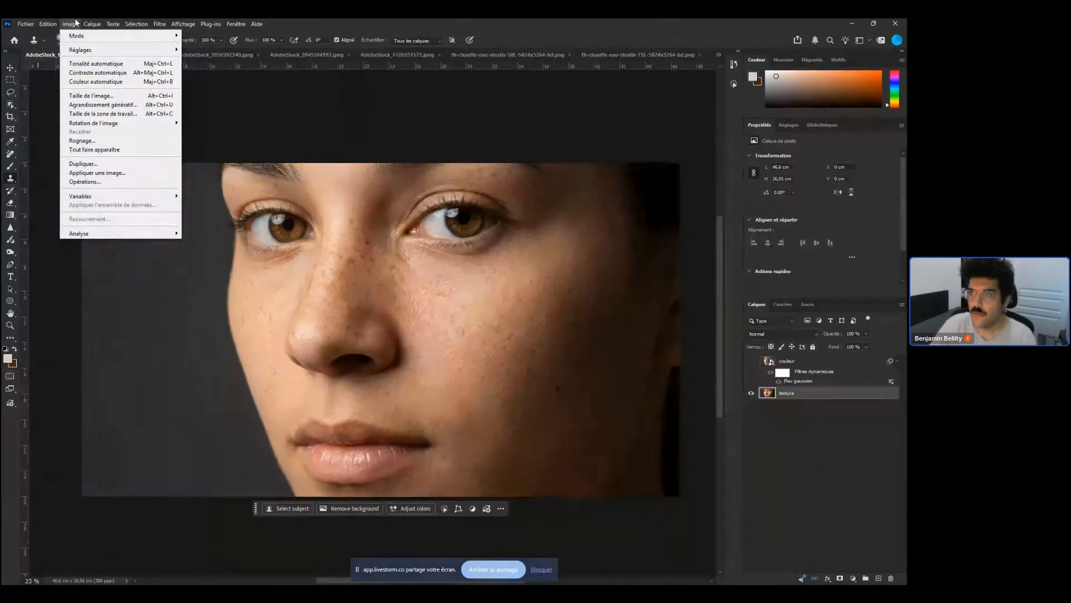
{"action": "mouse_move", "coordinate": [92, 24]}
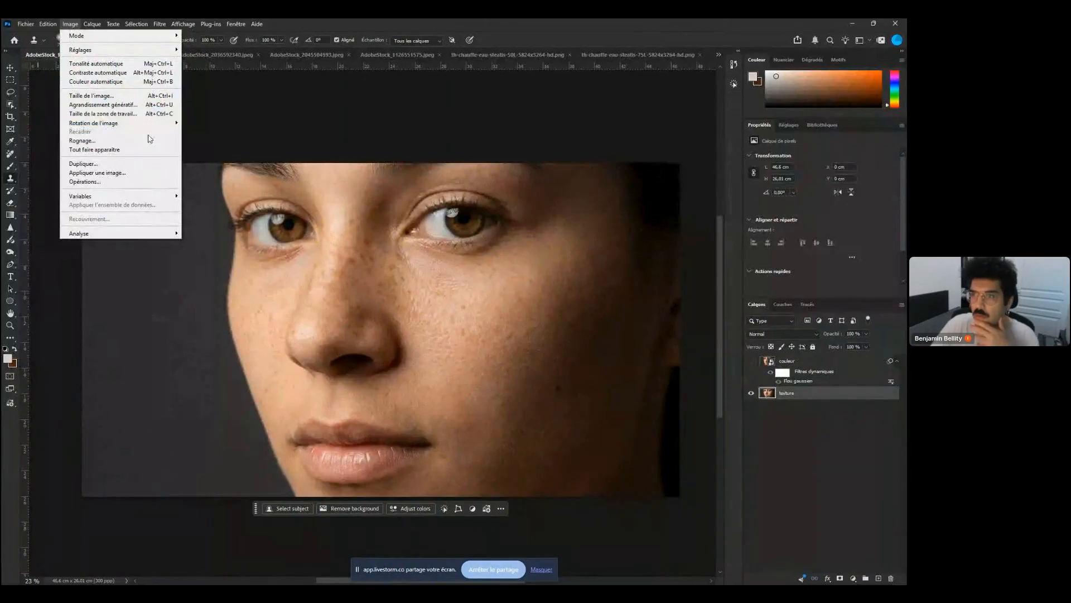
{"action": "left_click", "coordinate": [97, 172]}
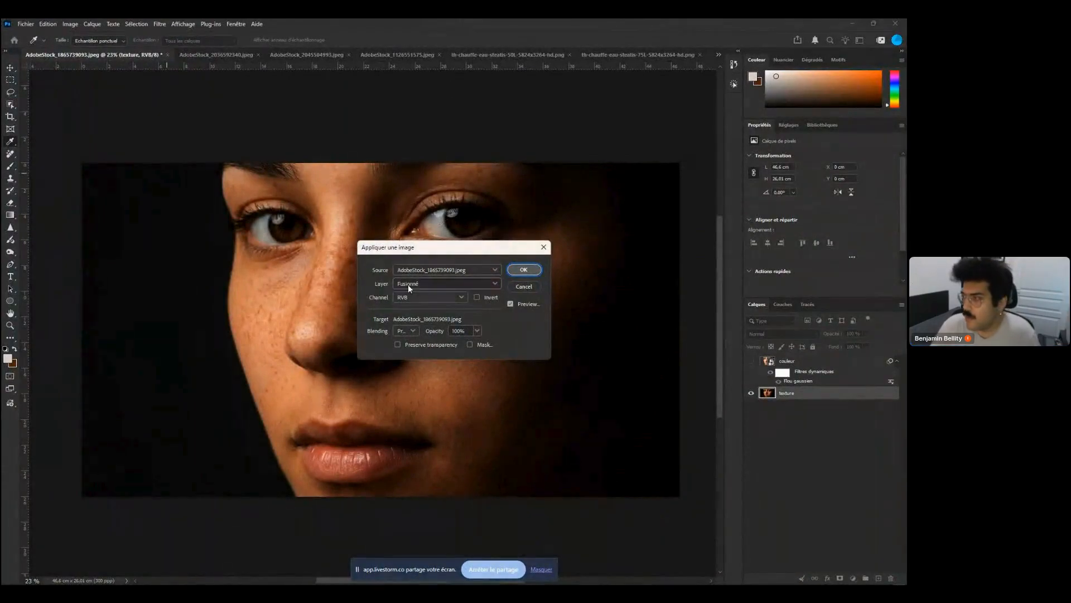
{"action": "left_click", "coordinate": [466, 283]}
{"action": "left_click", "coordinate": [466, 284]}
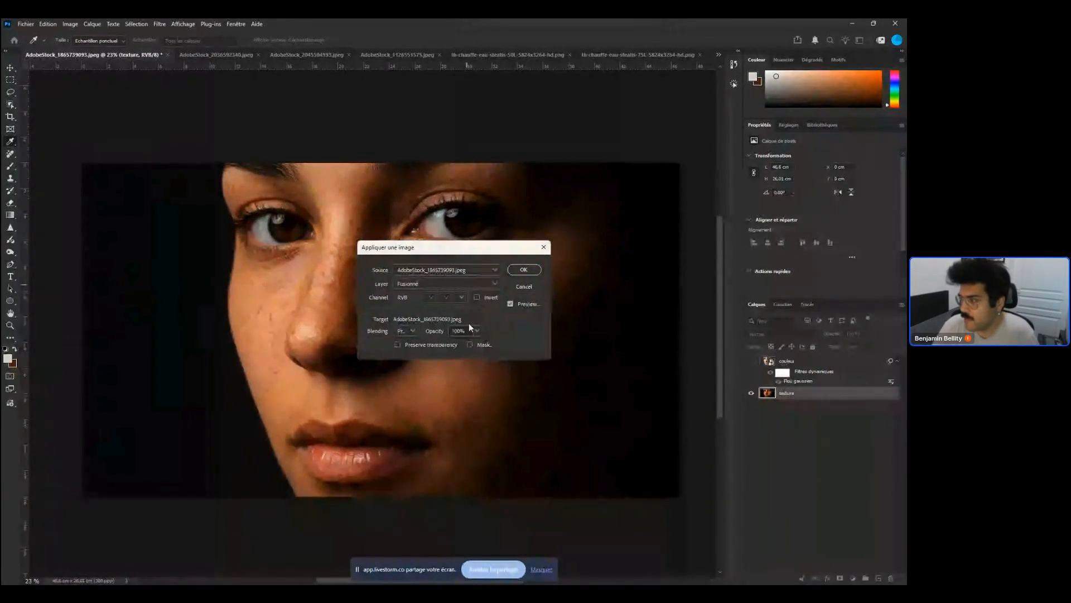
{"action": "key", "text": "Return"}
Set the texture layer's blending mode to Lumière linéaire and show the couleur layer again
{"action": "left_click", "coordinate": [792, 331]}
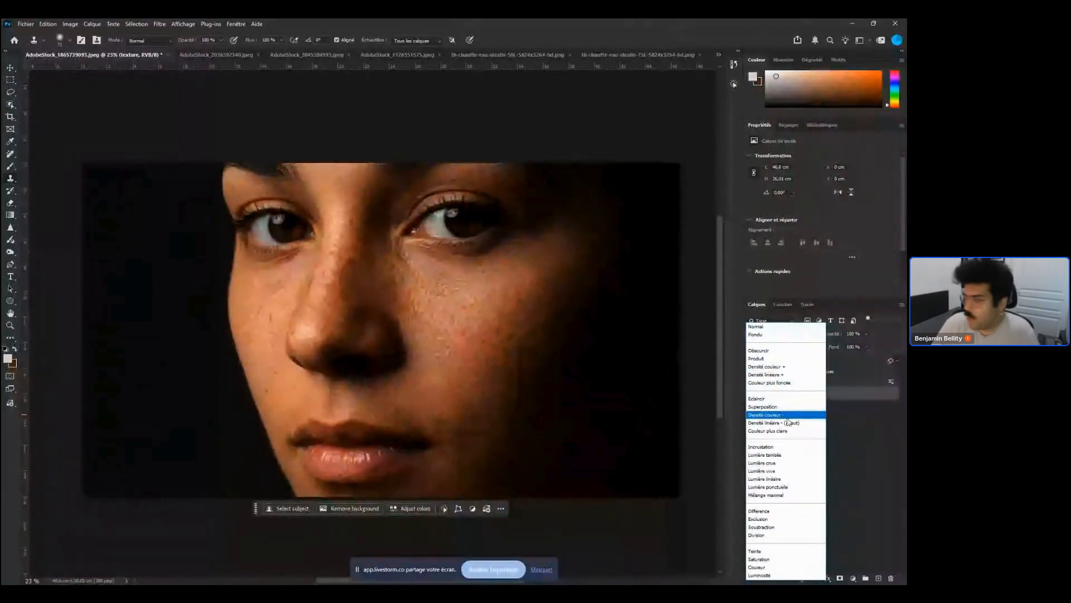
{"action": "left_click", "coordinate": [792, 479]}
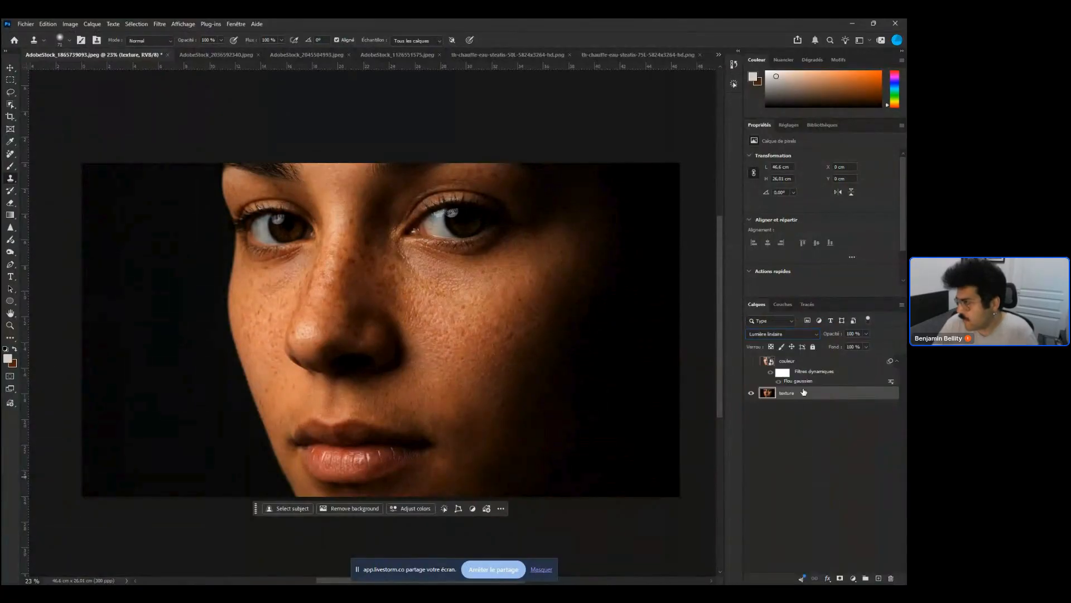
{"action": "left_click", "coordinate": [751, 361]}
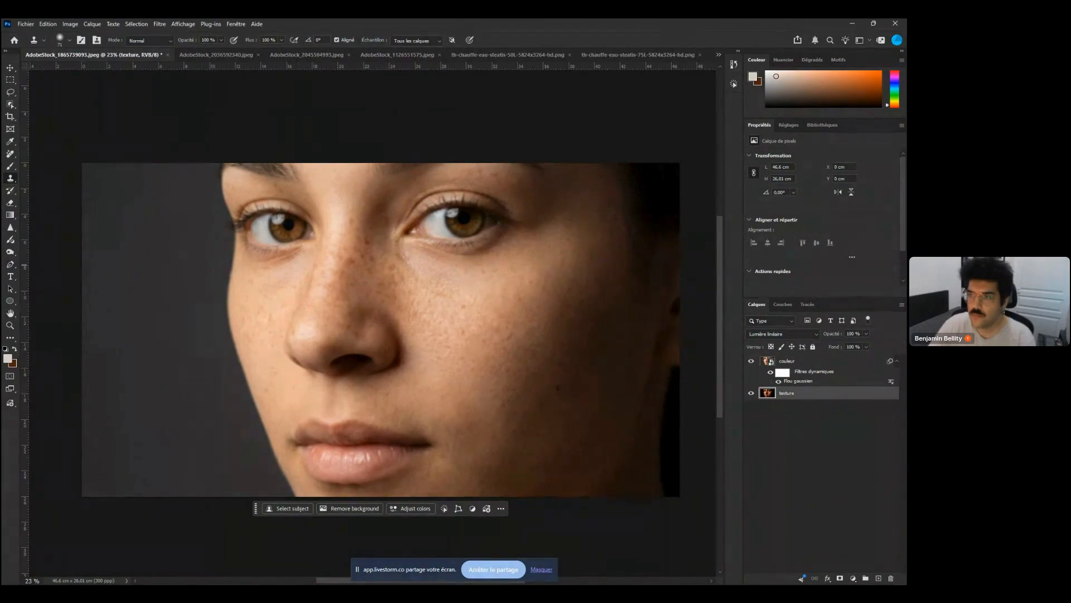
Move the texture layer above the couleur layer in the layer stack
{"action": "right_click", "coordinate": [10, 178]}
{"action": "left_click", "coordinate": [60, 180]}
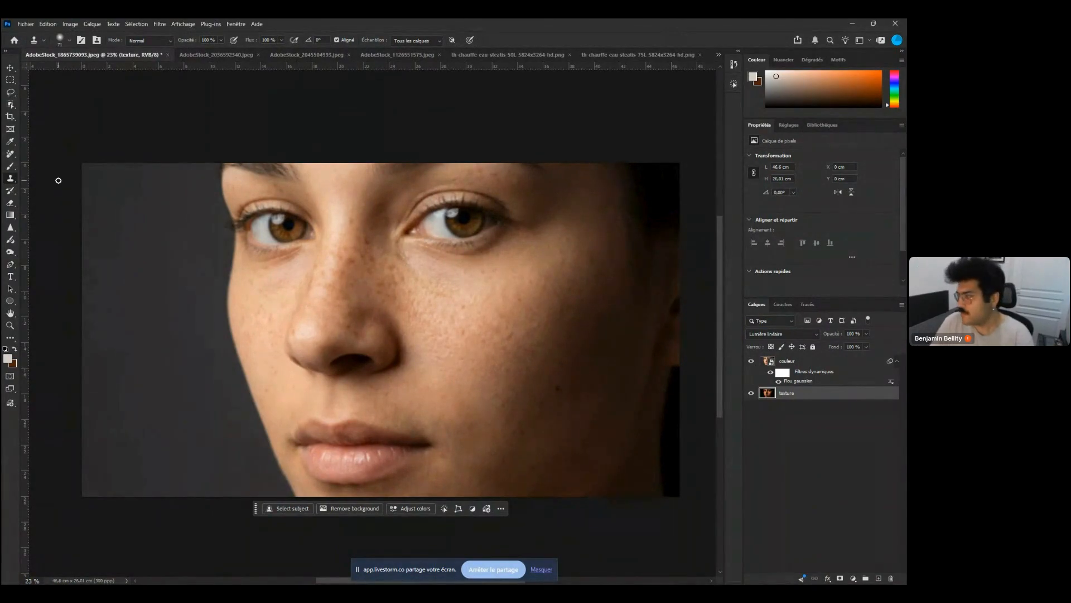
{"action": "left_click", "coordinate": [821, 361]}
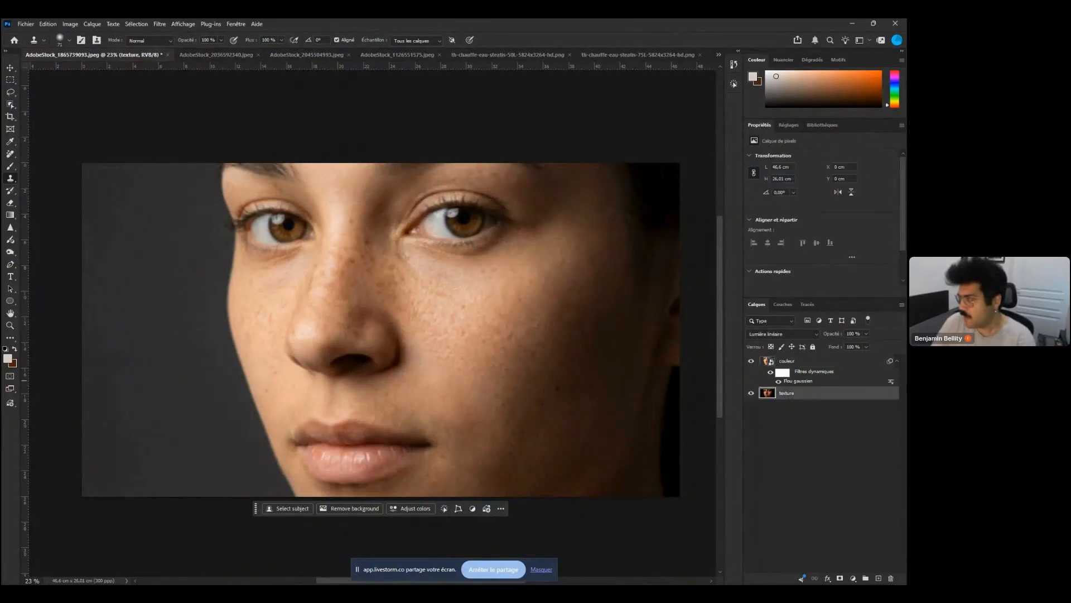
{"action": "left_click", "coordinate": [846, 395]}
{"action": "left_click_drag", "start_coordinate": [847, 395], "coordinate": [784, 359]}
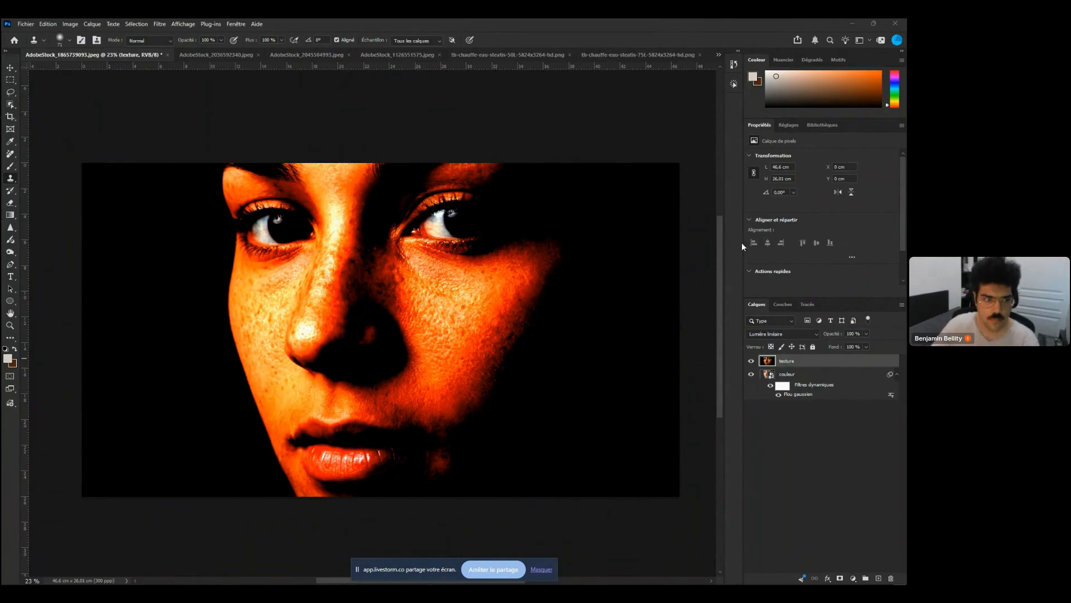
{"action": "left_click", "coordinate": [752, 361]}
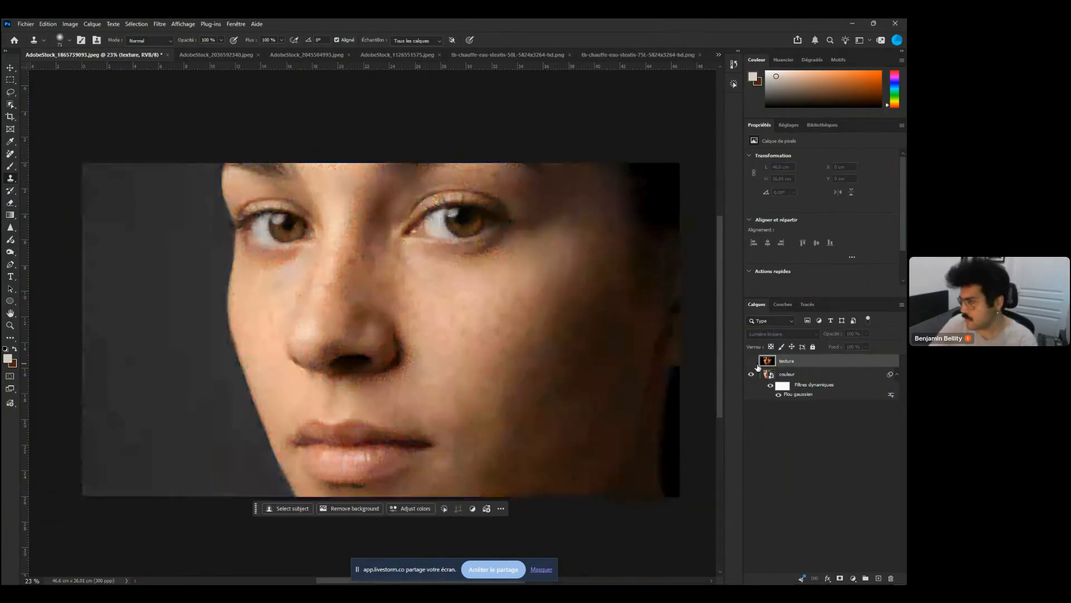
{"action": "left_click", "coordinate": [751, 361]}
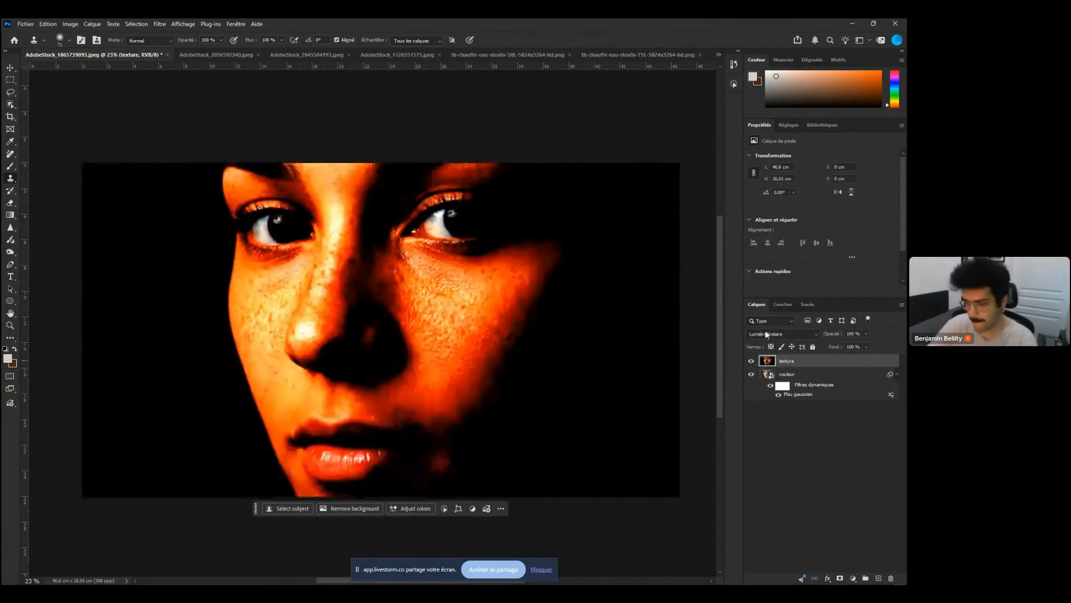
Add a black layer mask to the texture layer
{"action": "key", "text": "alt+i"}
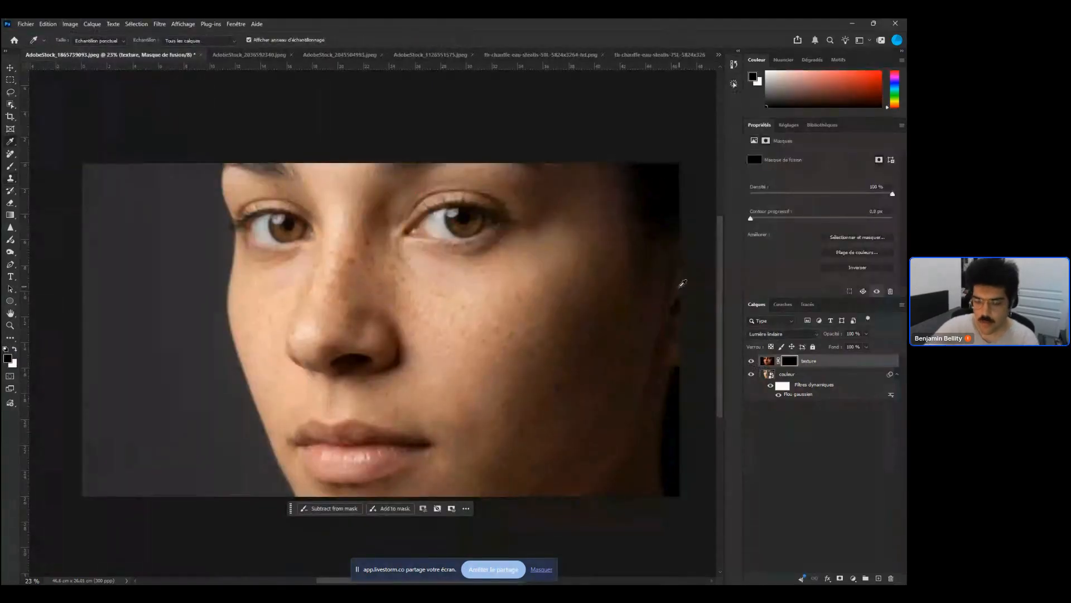
{"action": "key", "text": "v"}
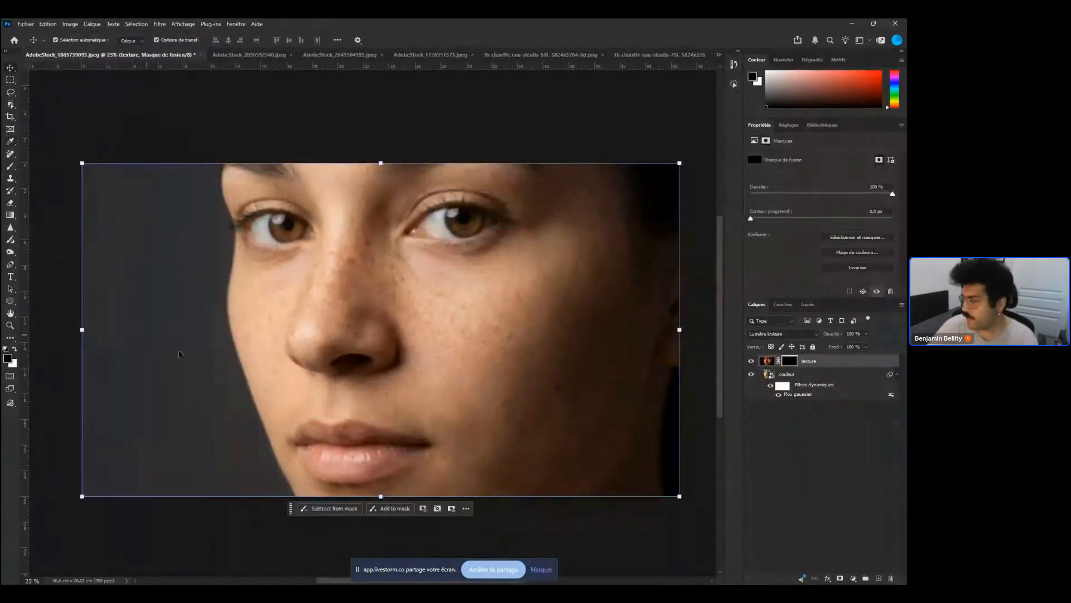
{"action": "left_click", "coordinate": [840, 364]}
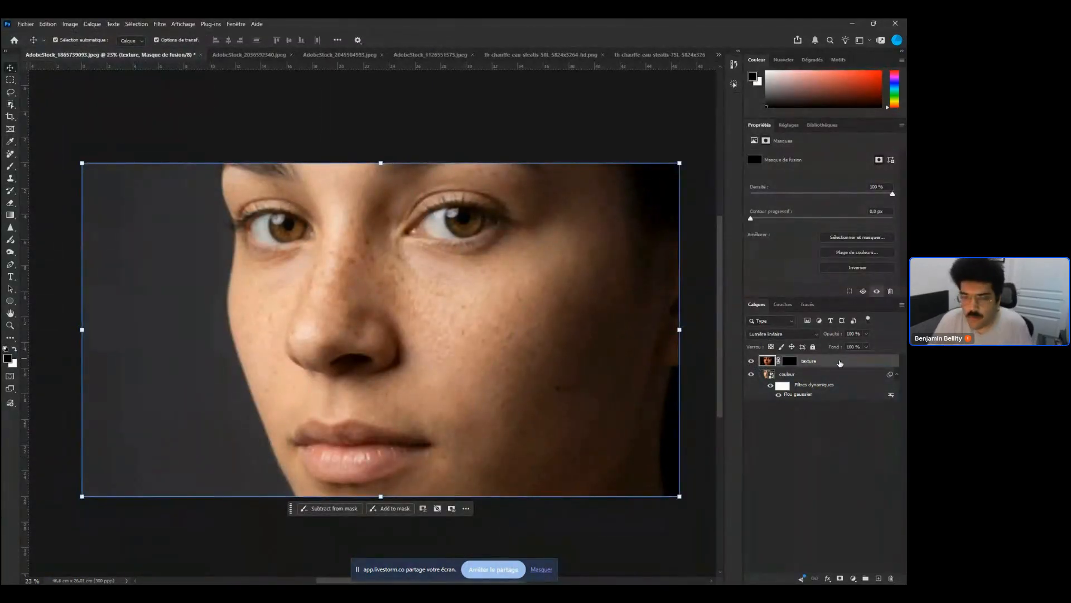
{"action": "left_click", "coordinate": [790, 360]}
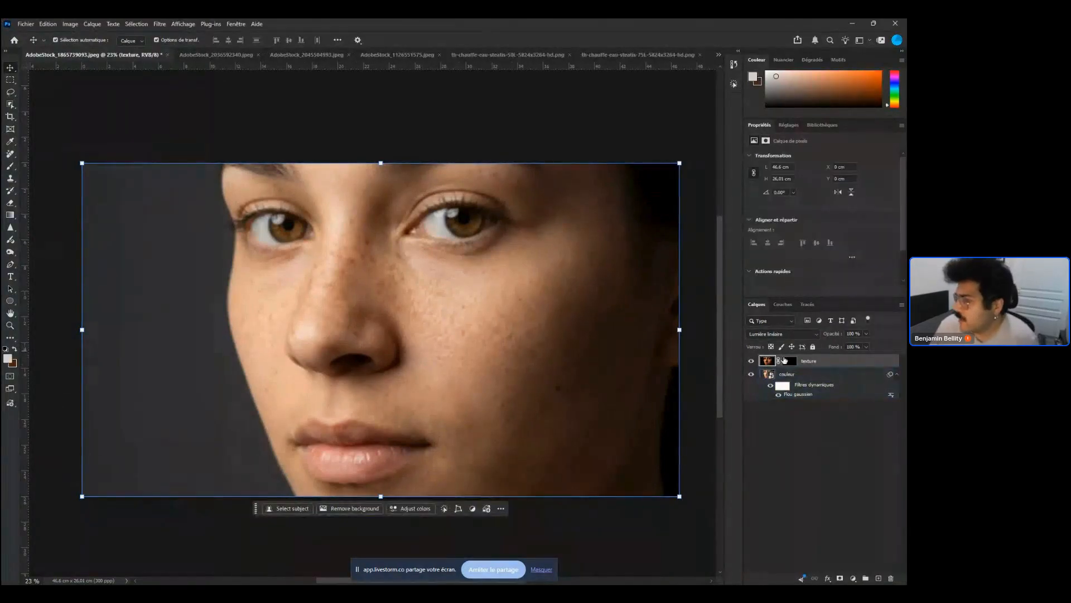
{"action": "left_click", "coordinate": [809, 382]}
{"action": "left_click_drag", "start_coordinate": [809, 381], "coordinate": [780, 397]}
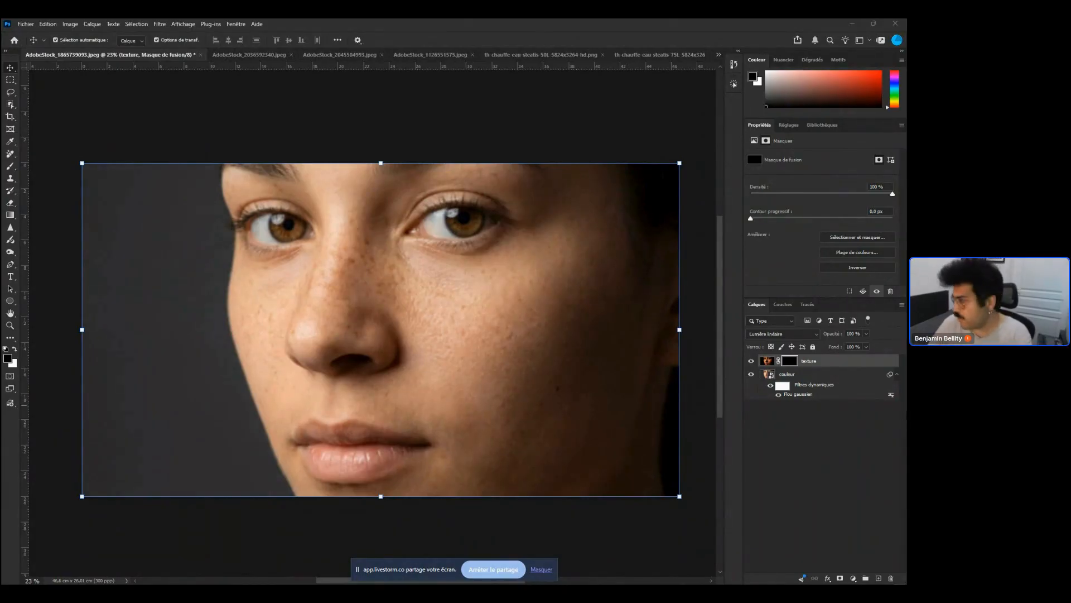
Duplicate the couleur layer and place the couleur copie layer at the bottom of the stack
{"action": "left_click", "coordinate": [823, 375]}
{"action": "key", "text": "ctrl+j"}
{"action": "left_click_drag", "start_coordinate": [823, 377], "coordinate": [837, 433]}
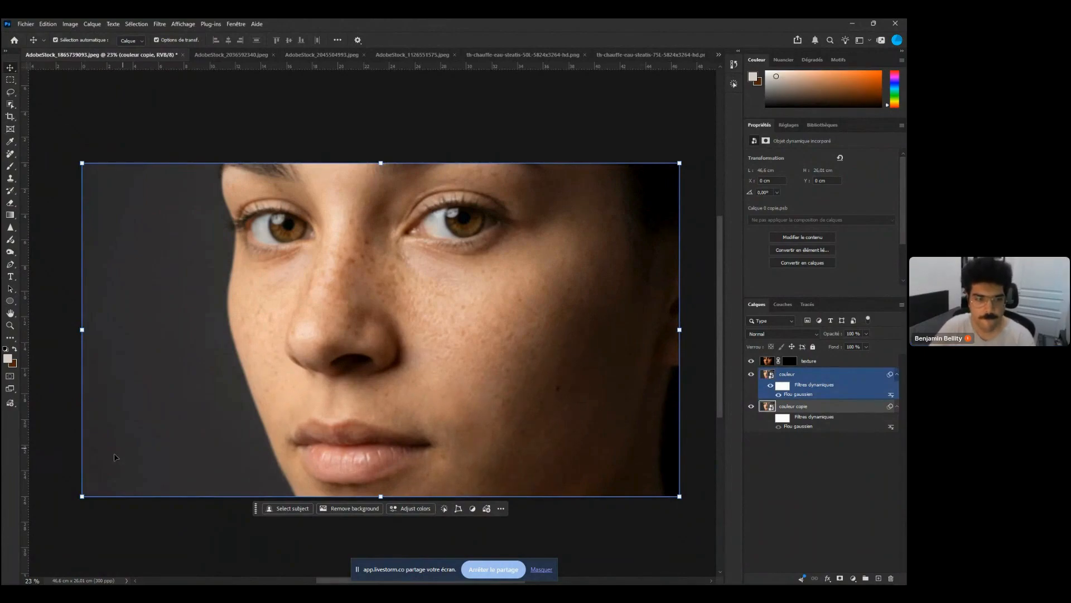
{"action": "key", "text": "alt+Tab"}
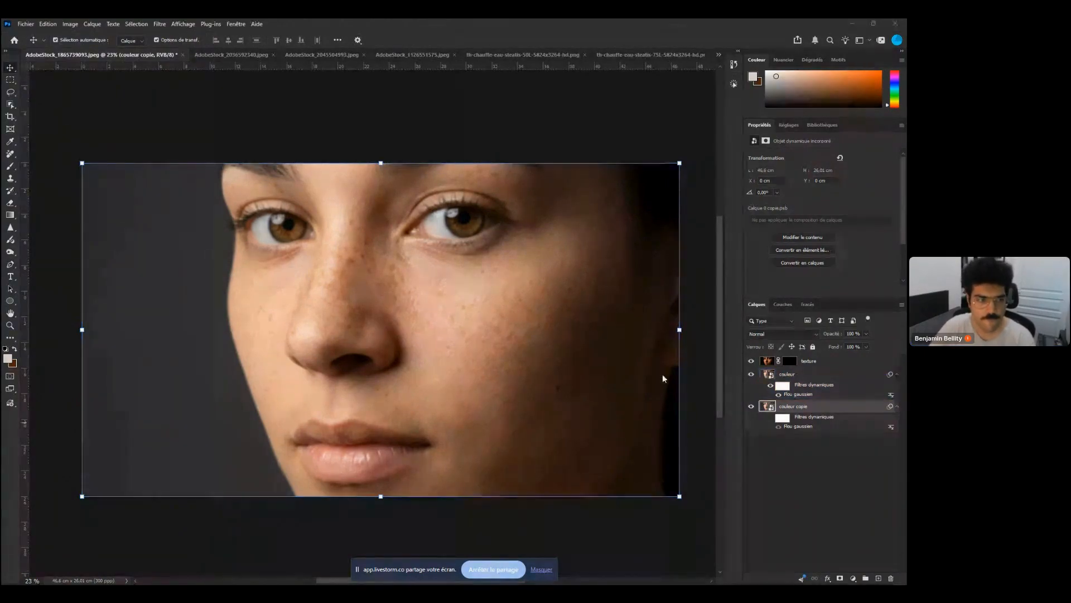
{"action": "left_click", "coordinate": [813, 382]}
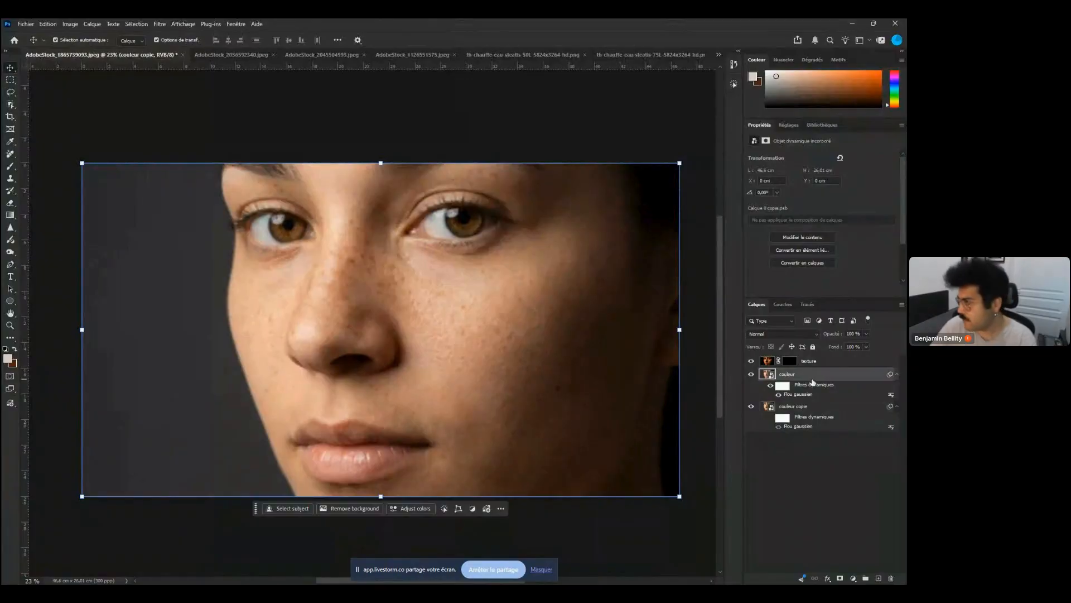
{"action": "mouse_move", "coordinate": [818, 375]}
{"action": "left_mouse_down"}
{"action": "mouse_move", "coordinate": [808, 416]}
{"action": "mouse_move", "coordinate": [805, 355]}
{"action": "left_mouse_up"}
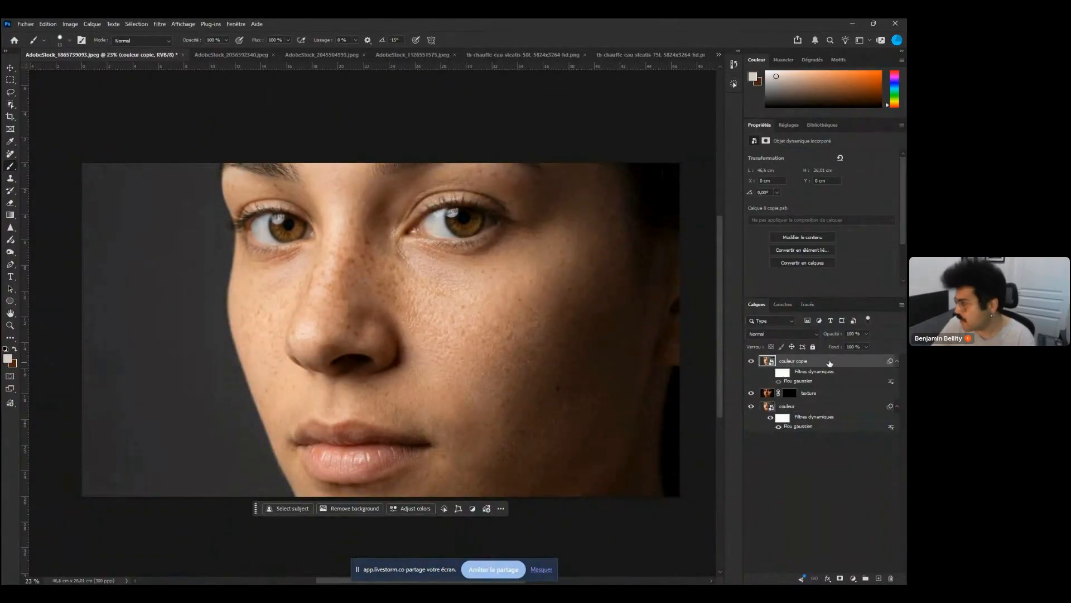
{"action": "left_click_drag", "start_coordinate": [830, 363], "coordinate": [814, 431]}
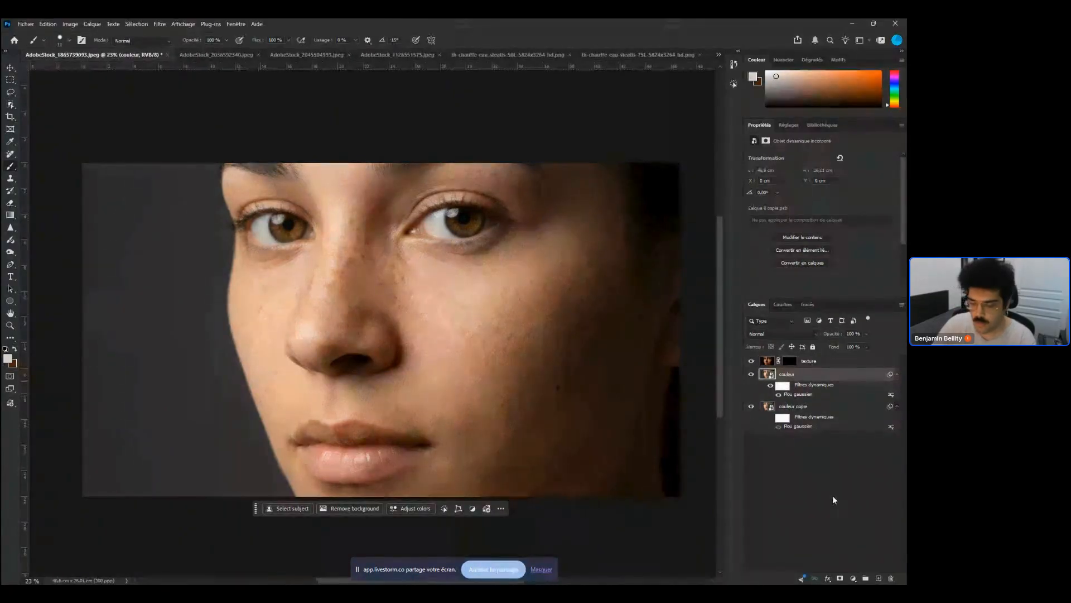
Add a black layer mask to the couleur layer and zoom in on the face
{"action": "left_click", "coordinate": [840, 578], "text": "alt"}
{"action": "scroll", "coordinate": [553, 438], "scroll_direction": "up", "scroll_amount": 3}
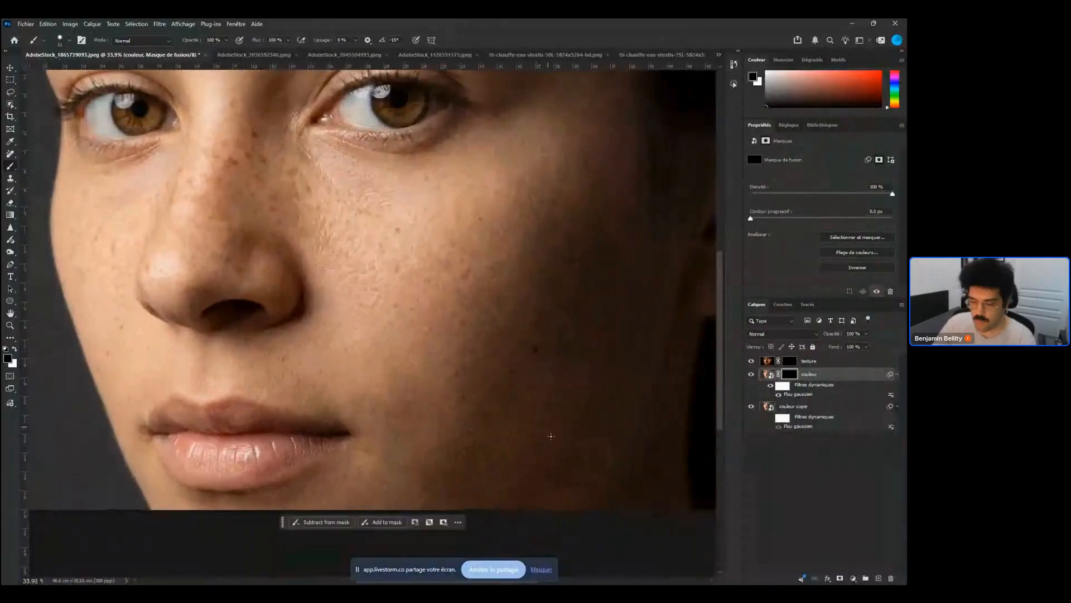
Set the texture layer's opacity to 0%
{"action": "left_click", "coordinate": [789, 361], "text": "shift"}
{"action": "left_click", "coordinate": [852, 356]}
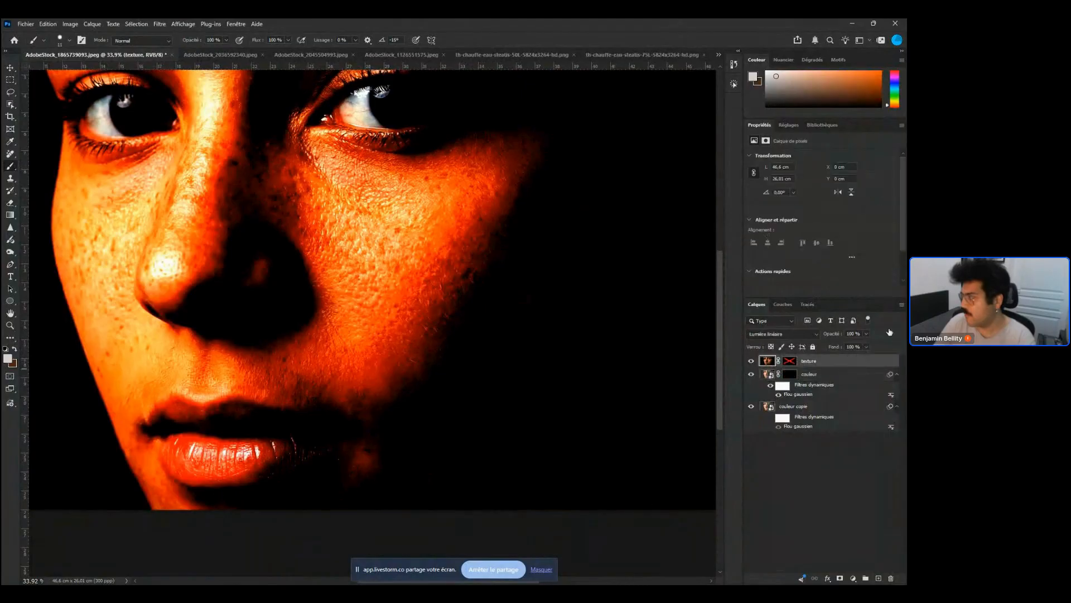
{"action": "left_click_drag", "start_coordinate": [844, 349], "coordinate": [775, 347]}
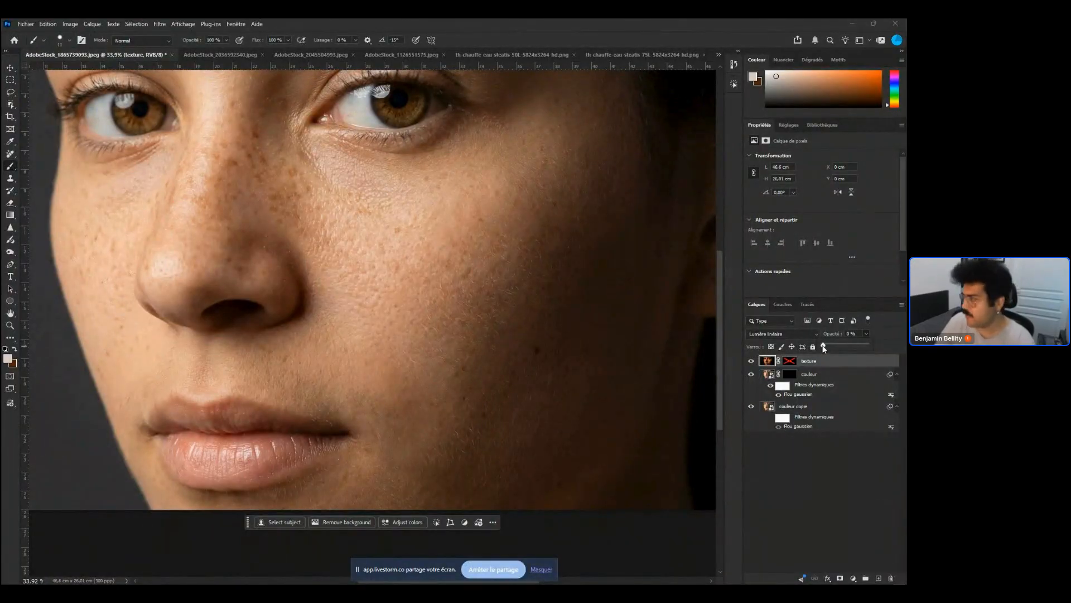
{"action": "mouse_move", "coordinate": [824, 348]}
{"action": "left_mouse_down"}
{"action": "mouse_move", "coordinate": [845, 349]}
{"action": "mouse_move", "coordinate": [824, 346]}
{"action": "left_mouse_up"}
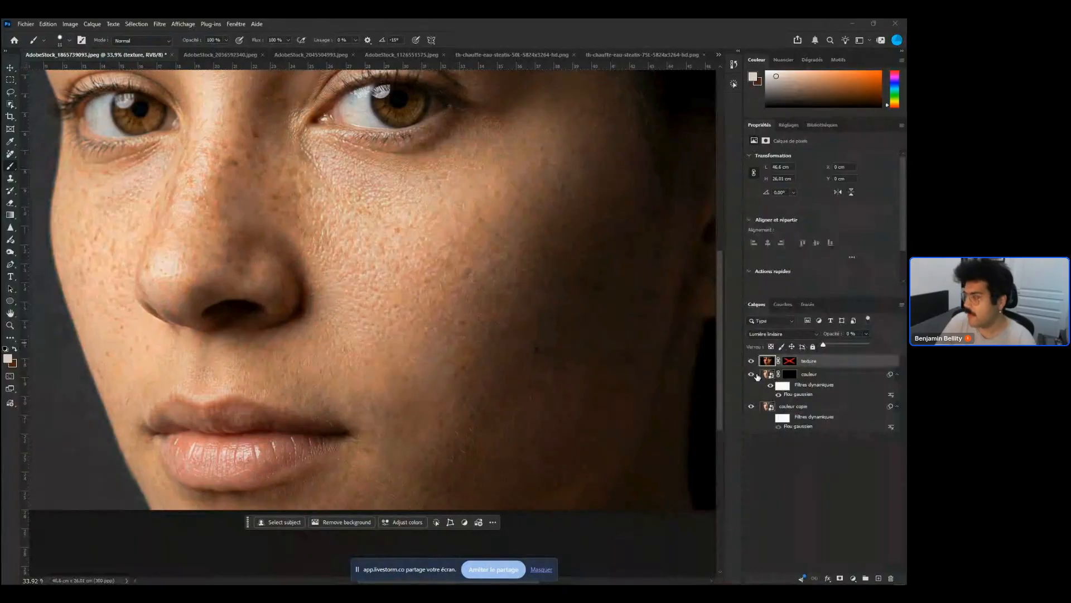
Toggle the texture and couleur layers' visibility and masks to compare the retouch
{"action": "left_click", "coordinate": [751, 361]}
{"action": "left_click", "coordinate": [790, 374], "text": "shift"}
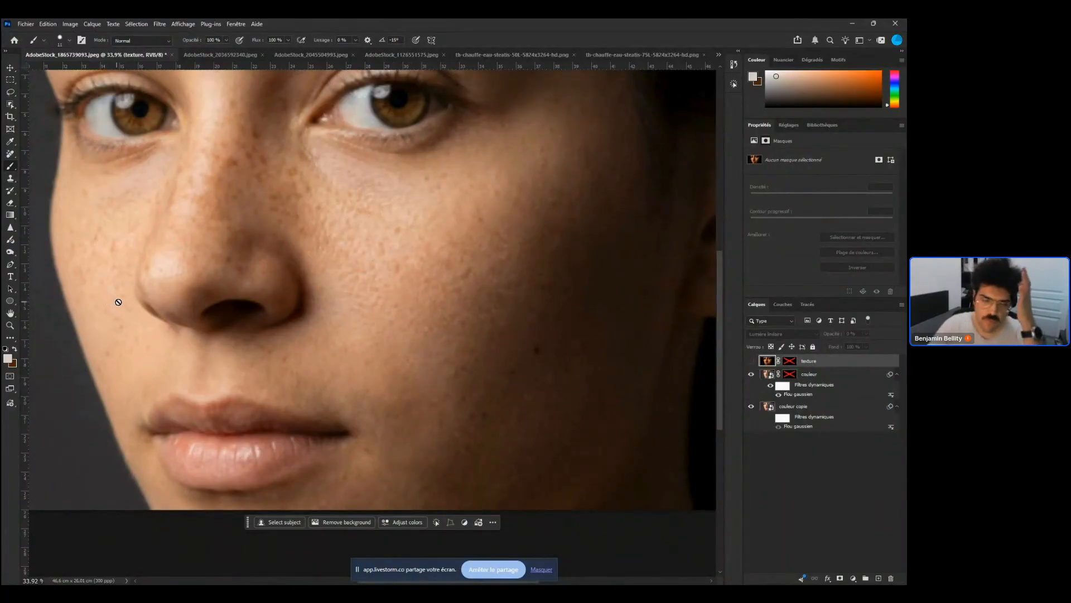
{"action": "left_click", "coordinate": [752, 361]}
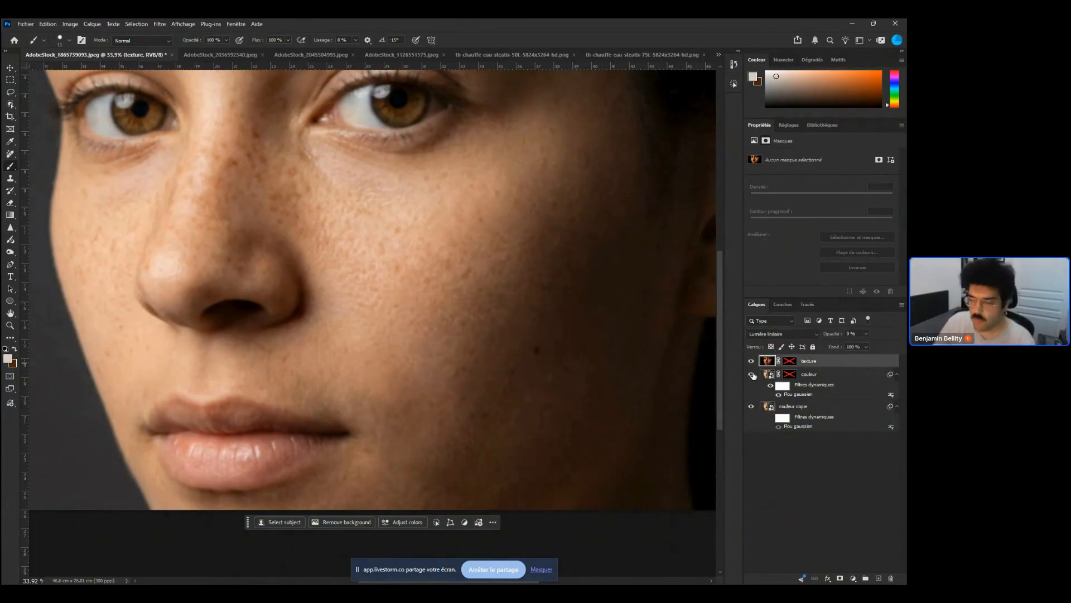
{"action": "left_click", "coordinate": [792, 364]}
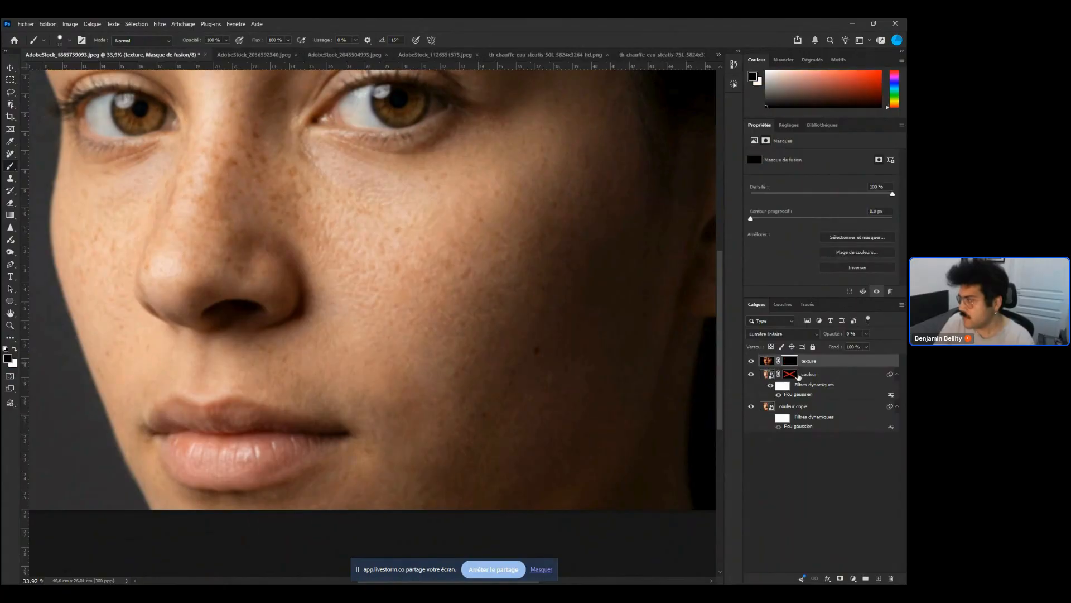
{"action": "left_click", "coordinate": [795, 377]}
{"action": "left_click", "coordinate": [751, 374]}
{"action": "left_click", "coordinate": [751, 362]}
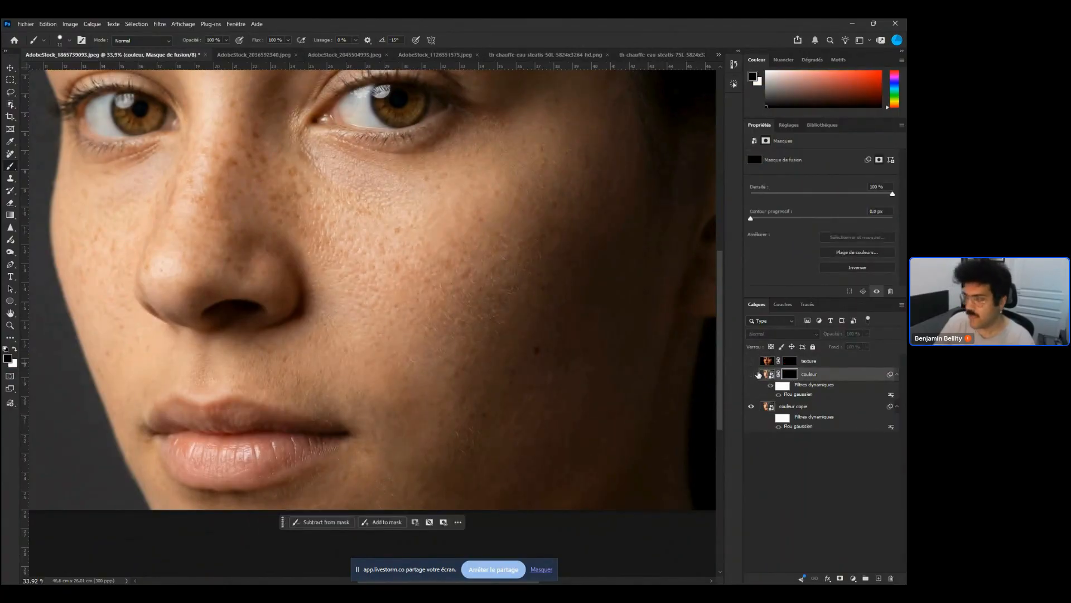
{"action": "left_click", "coordinate": [795, 409]}
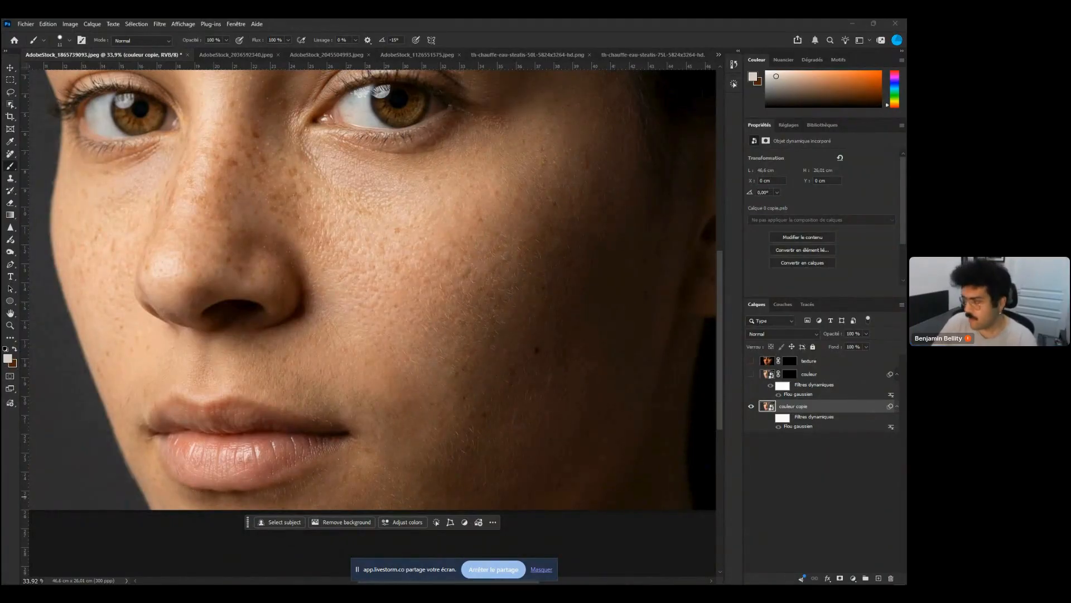
{"action": "left_click_drag", "start_coordinate": [751, 374], "coordinate": [751, 361]}
Select the couleur layer's mask and adjust the brush size and hardness
{"action": "left_click", "coordinate": [790, 361]}
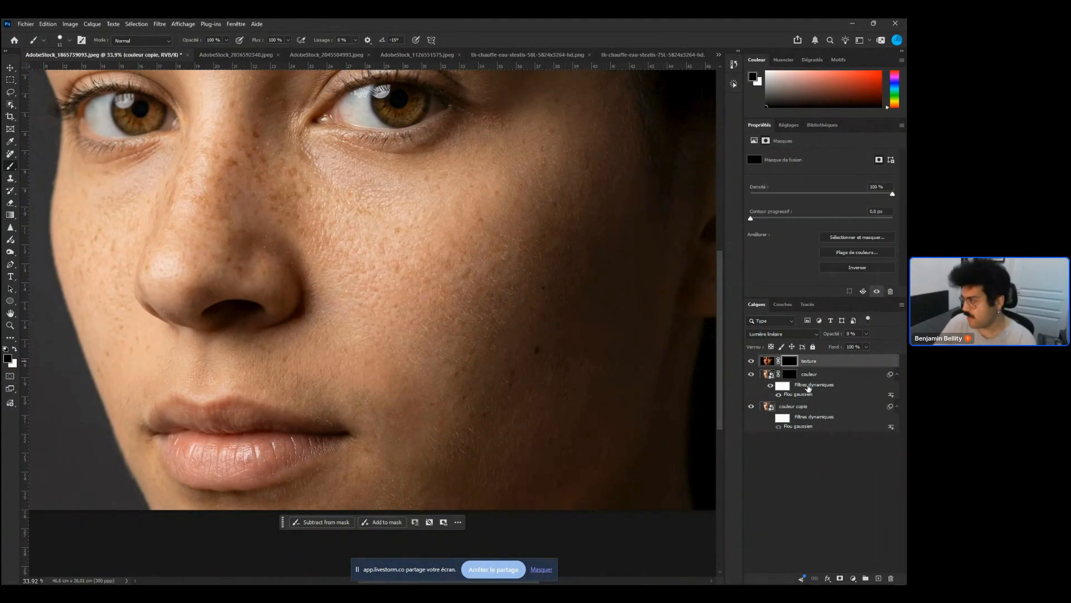
{"action": "left_click", "coordinate": [790, 374]}
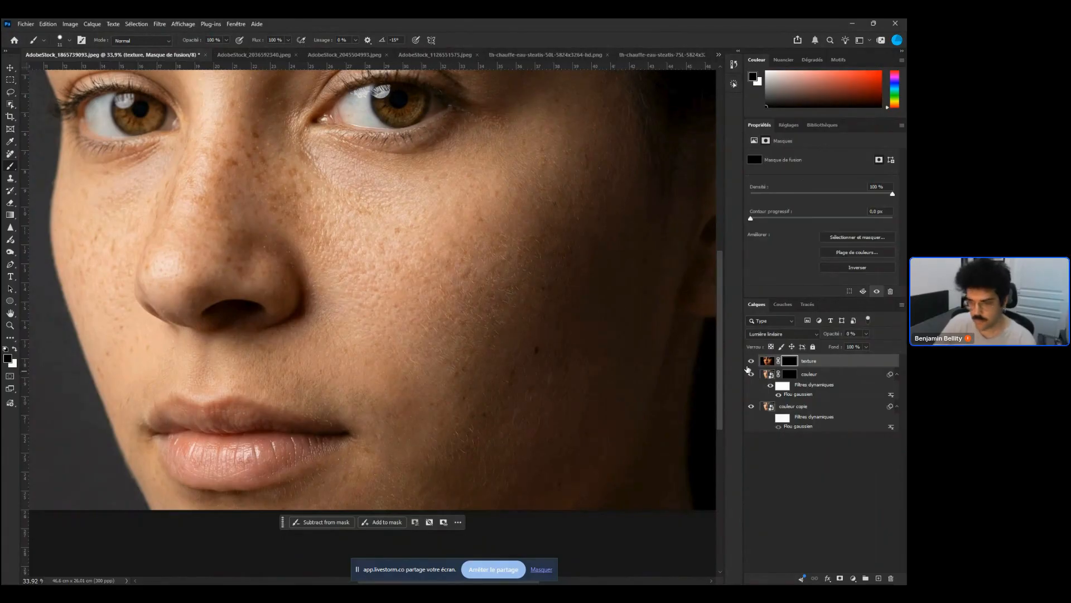
{"action": "right_click", "coordinate": [463, 402]}
{"action": "left_click_drag", "start_coordinate": [524, 422], "coordinate": [540, 444]}
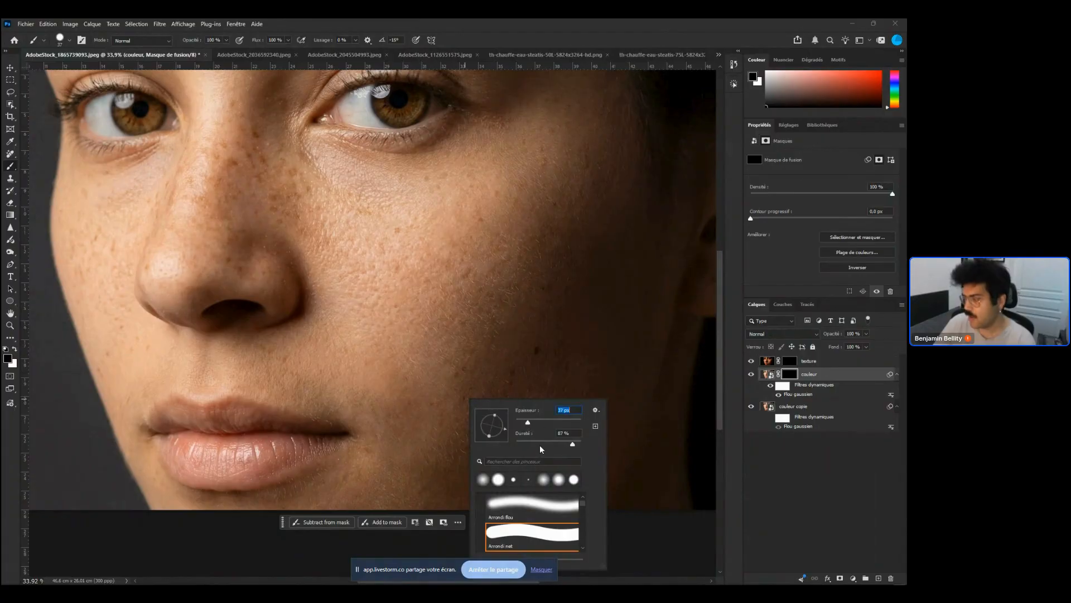
Paint a stroke on the couleur smart object itself and undo it
{"action": "left_click", "coordinate": [768, 374]}
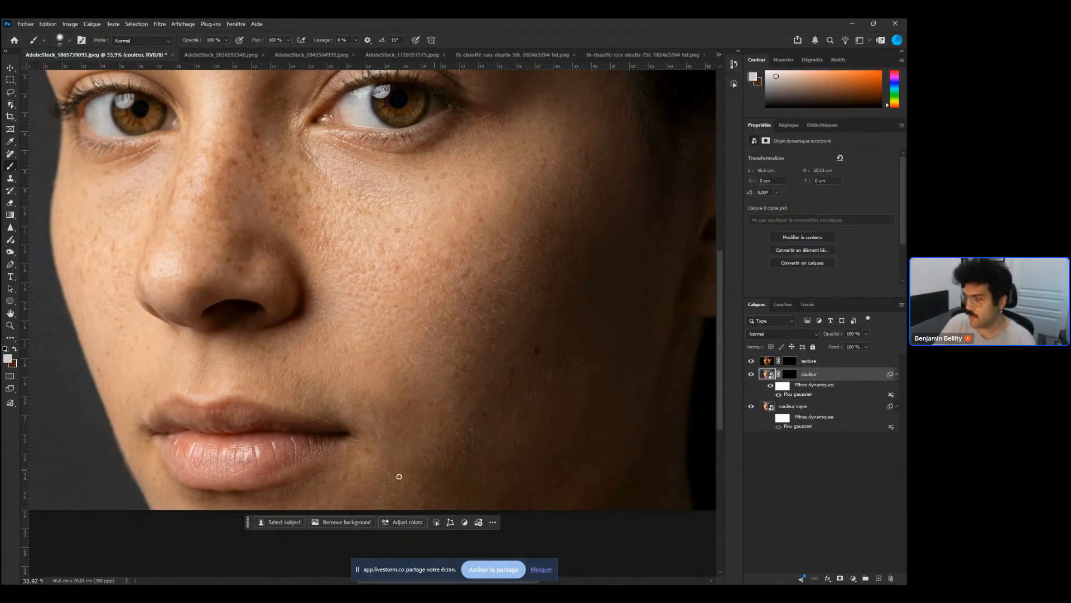
{"action": "left_click_drag", "start_coordinate": [482, 436], "coordinate": [472, 431]}
{"action": "key", "text": "ctrl+z"}
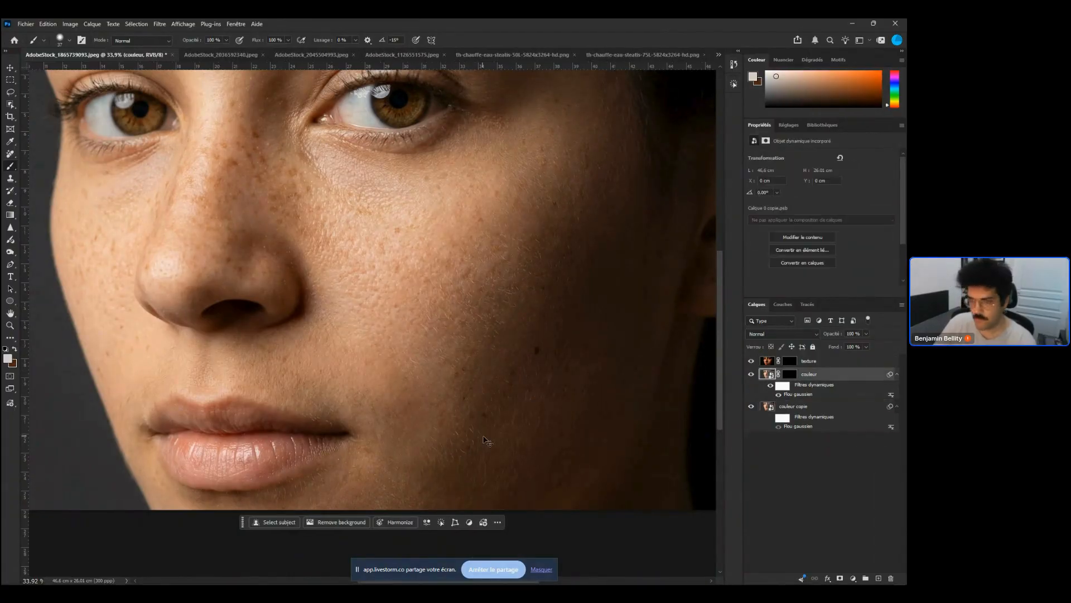
Select the couleur layer's mask and paint white on it over the lower cheek with the Brush tool
{"action": "left_click", "coordinate": [795, 375]}
{"action": "key", "text": "c"}
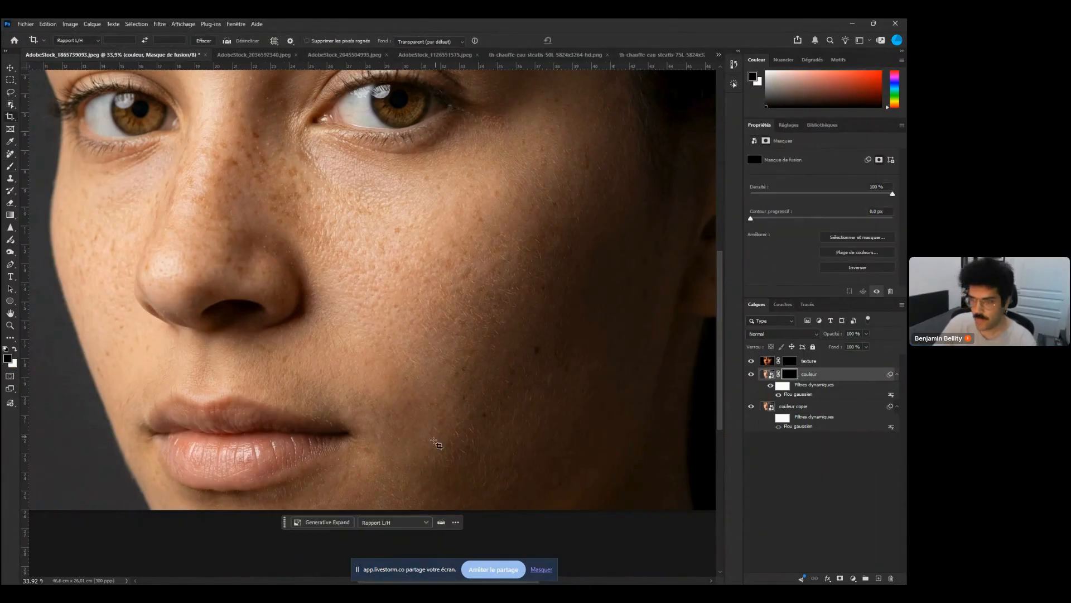
{"action": "key", "text": "x"}
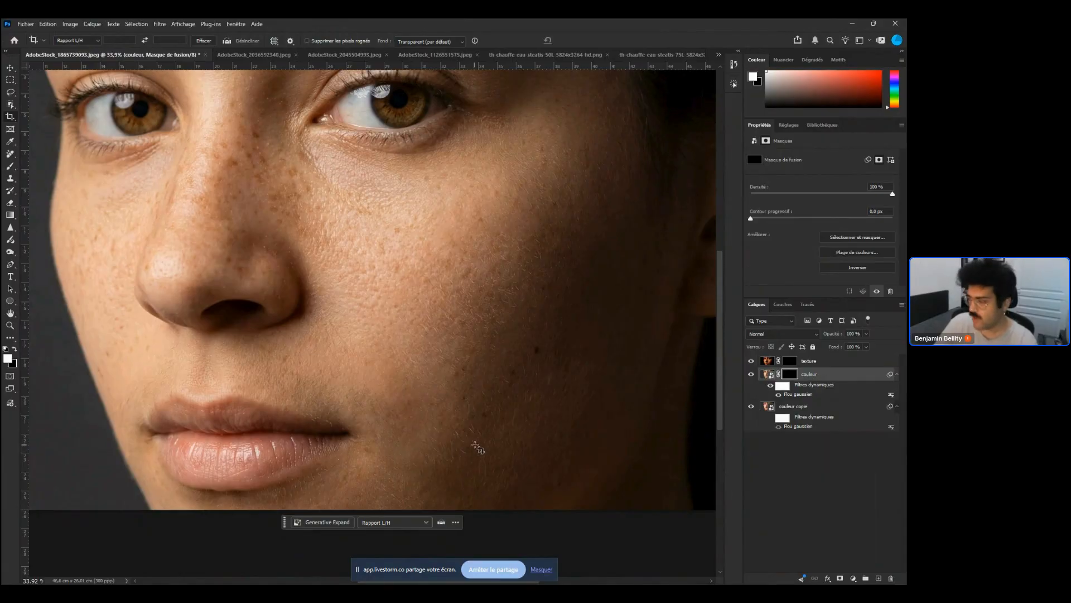
{"action": "key", "text": "b"}
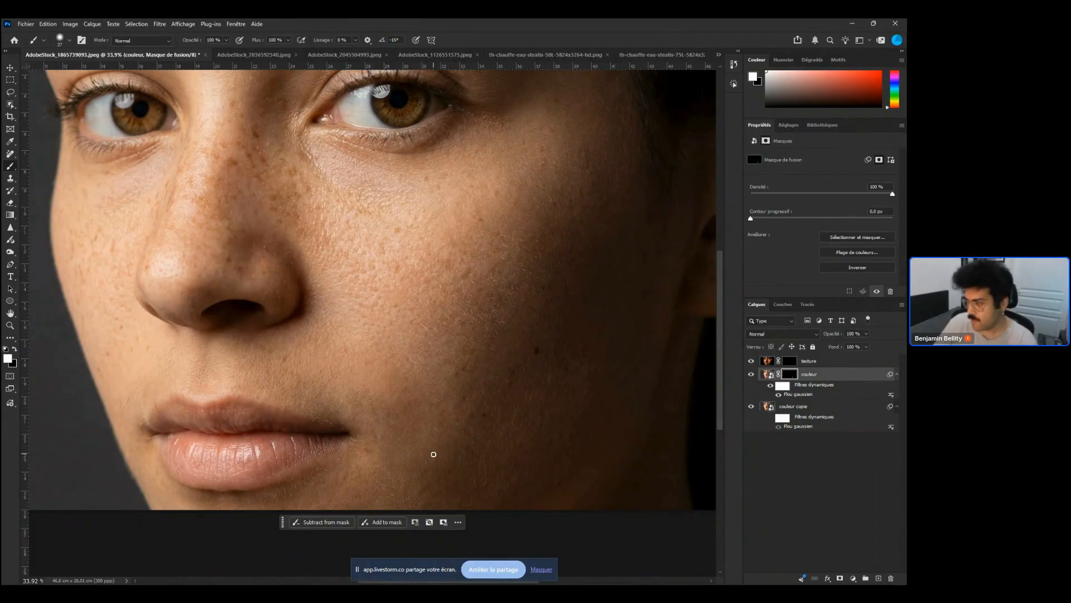
{"action": "left_click_drag", "start_coordinate": [455, 445], "coordinate": [490, 440]}
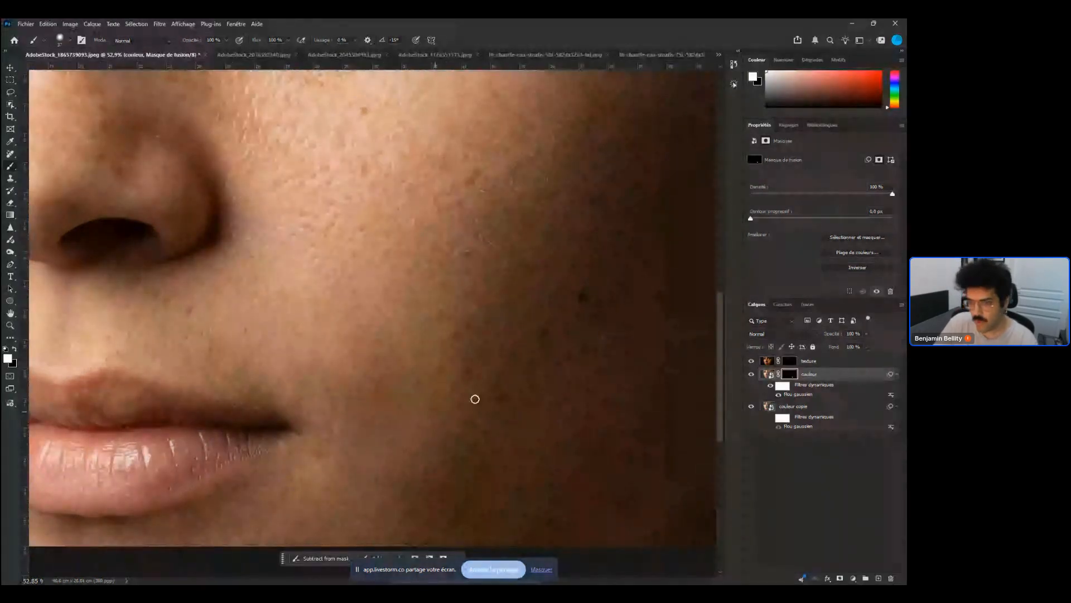
Set the couleur layer's opacity to 75%
{"action": "left_click", "coordinate": [768, 374]}
{"action": "left_click", "coordinate": [866, 333]}
{"action": "left_click_drag", "start_coordinate": [857, 347], "coordinate": [822, 351]}
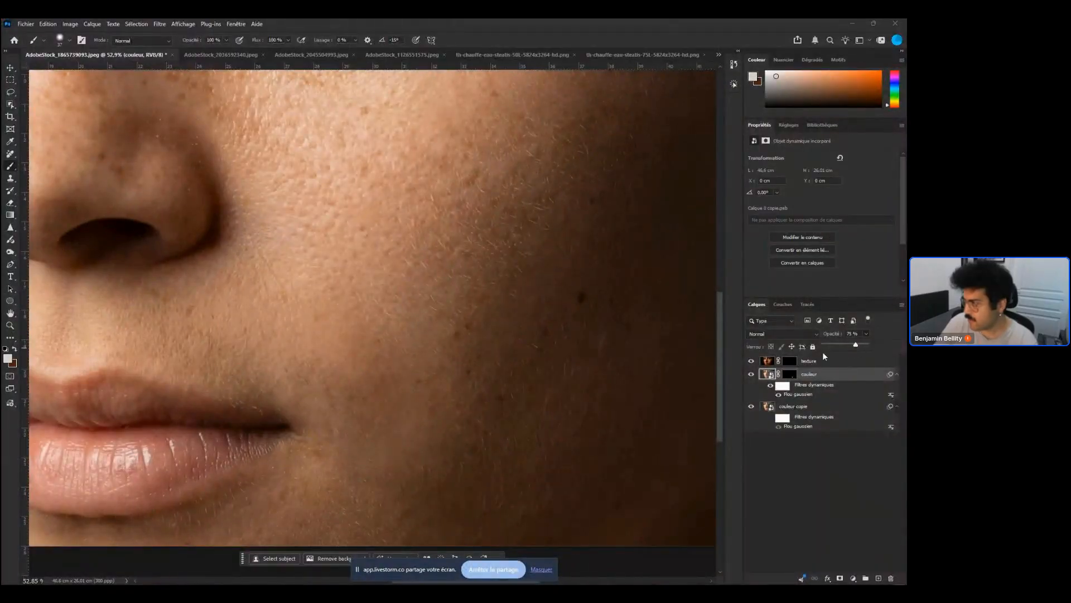
Select the texture layer's mask and raise the texture layer's opacity to 33%
{"action": "left_click", "coordinate": [842, 367]}
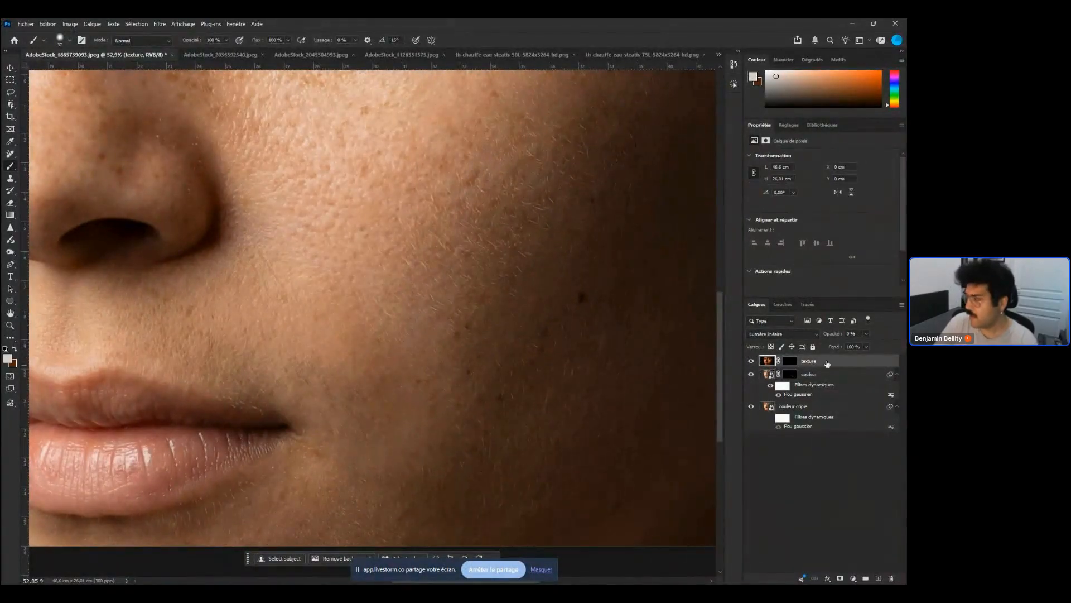
{"action": "left_click", "coordinate": [790, 360]}
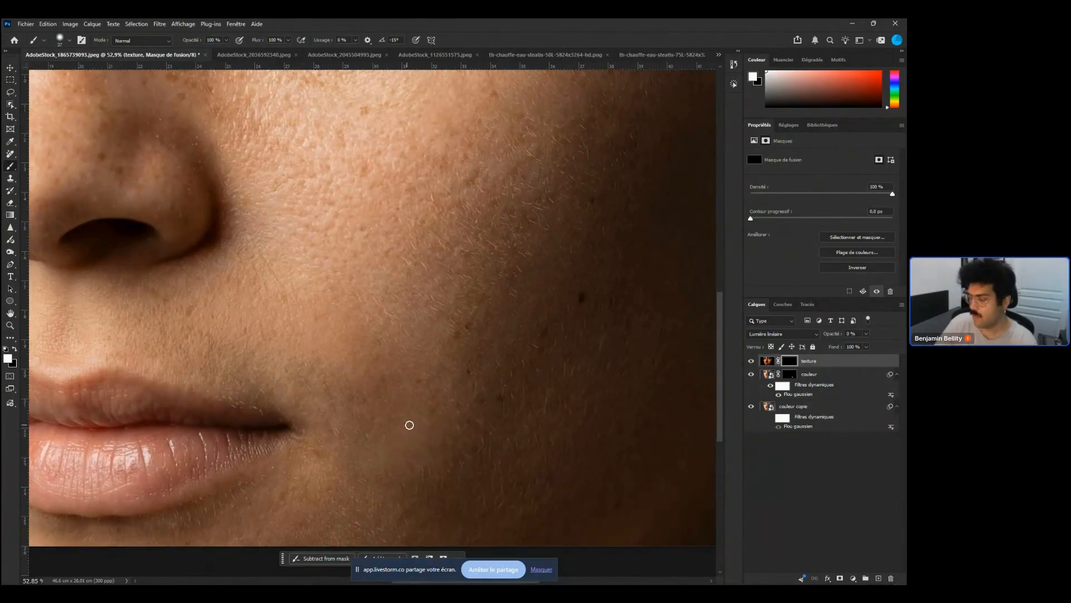
{"action": "scroll", "coordinate": [445, 439], "scroll_direction": "down", "scroll_amount": 2}
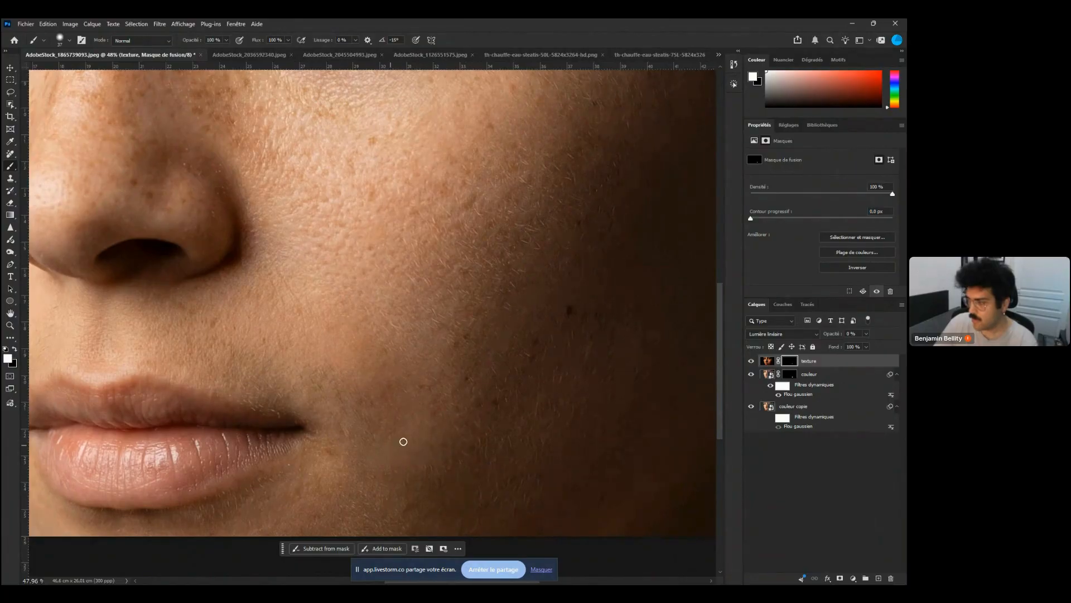
{"action": "scroll", "coordinate": [496, 425], "scroll_direction": "up", "scroll_amount": 1}
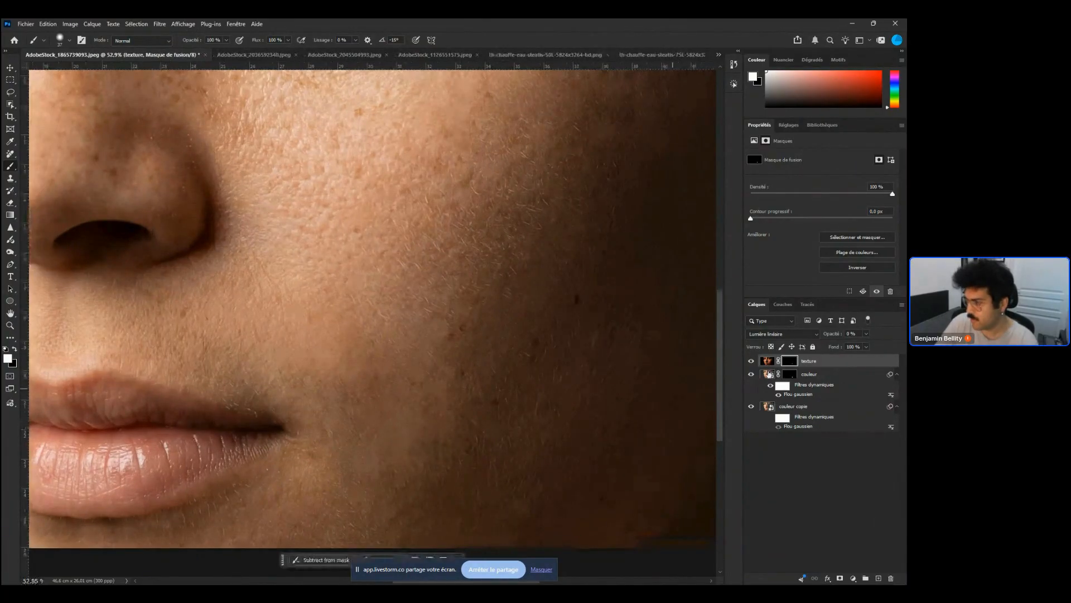
{"action": "left_click", "coordinate": [866, 333]}
{"action": "left_click_drag", "start_coordinate": [857, 348], "coordinate": [871, 348]}
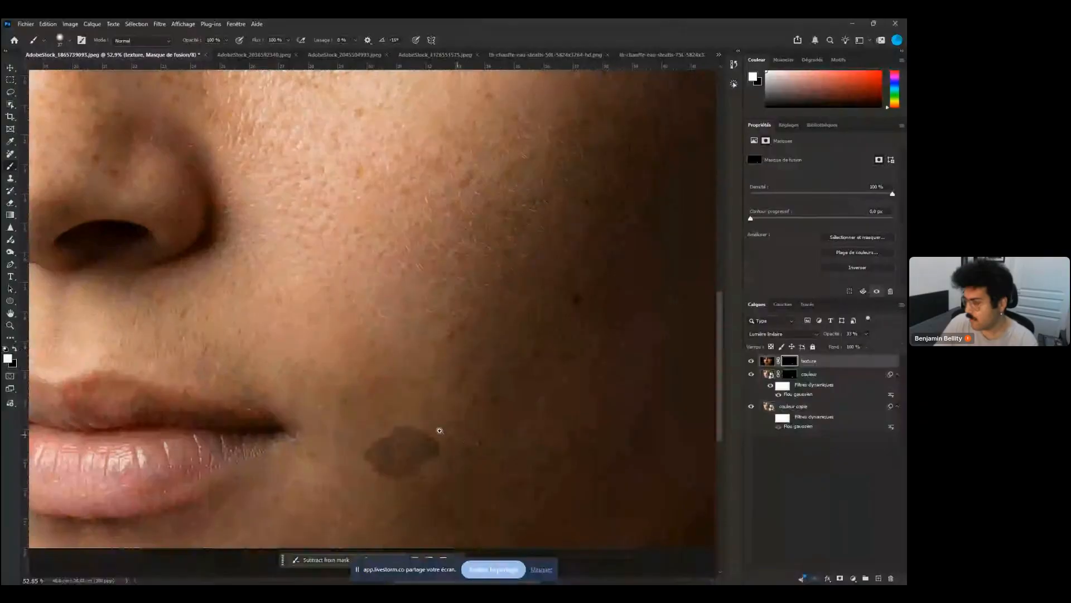
Set the texture layer's blend mode to Eclaircir and paint on its mask over the cheek
{"action": "scroll", "coordinate": [424, 428], "scroll_direction": "down", "scroll_amount": 2}
{"action": "scroll", "coordinate": [424, 428], "scroll_direction": "down", "scroll_amount": 1}
{"action": "left_click", "coordinate": [801, 335]}
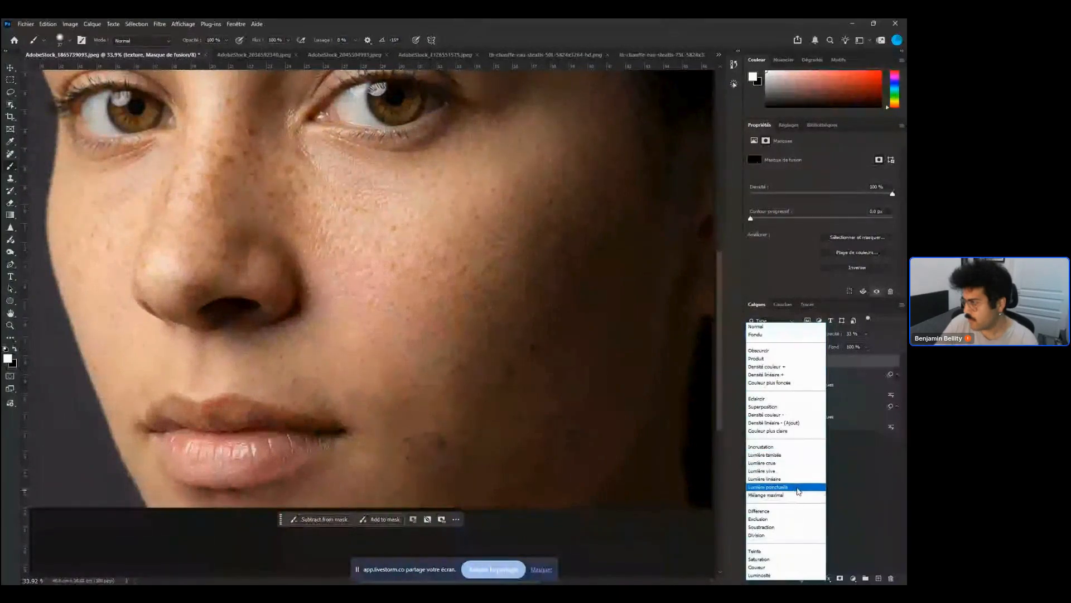
{"action": "left_click", "coordinate": [781, 398]}
{"action": "mouse_move", "coordinate": [399, 438]}
{"action": "left_mouse_down"}
{"action": "mouse_move", "coordinate": [474, 448]}
{"action": "mouse_move", "coordinate": [445, 458]}
{"action": "left_mouse_up"}
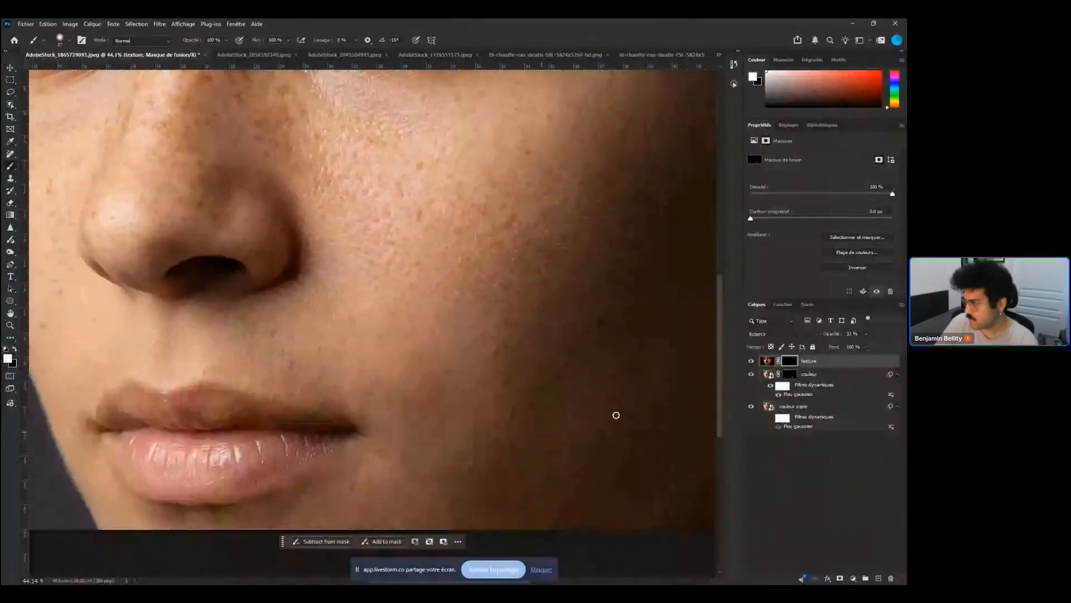
Paint further strokes on the texture layer's mask across the lower cheek
{"action": "key", "text": "alt+bracketleft"}
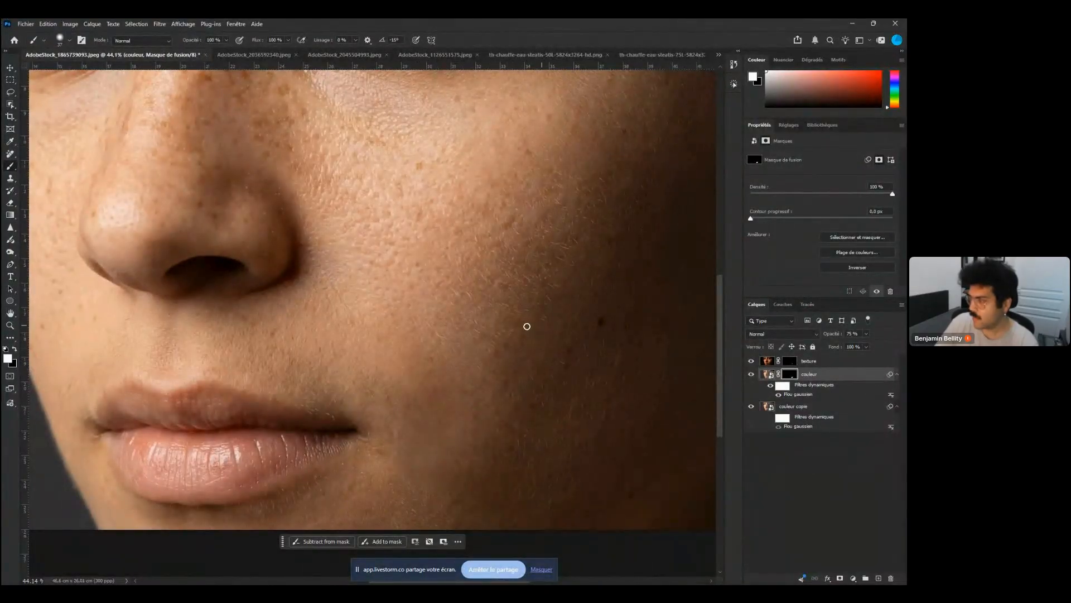
{"action": "left_click", "coordinate": [789, 361]}
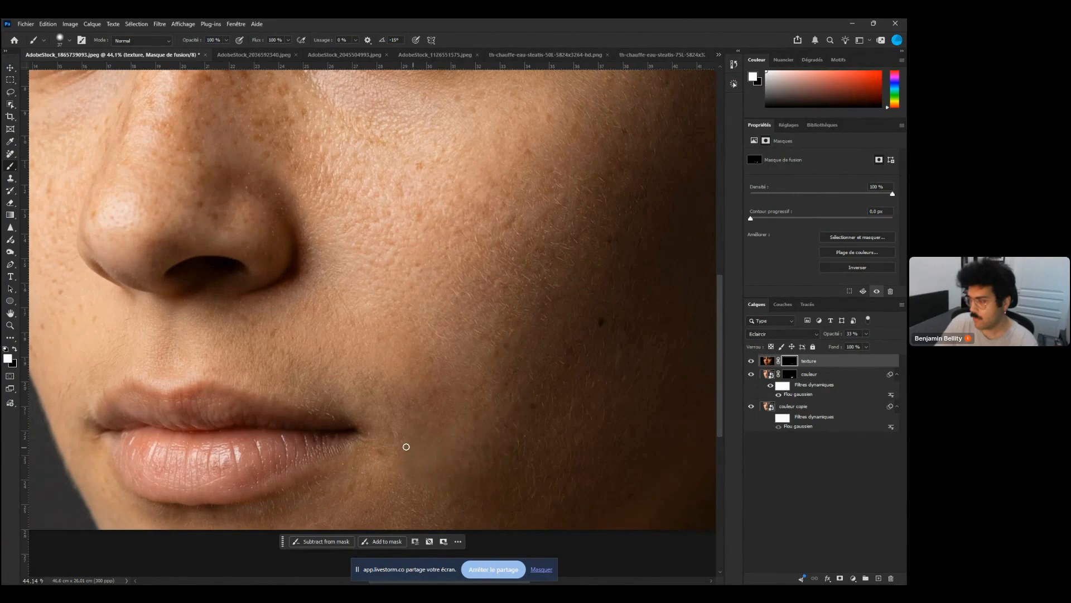
{"action": "left_click_drag", "start_coordinate": [447, 422], "coordinate": [394, 419]}
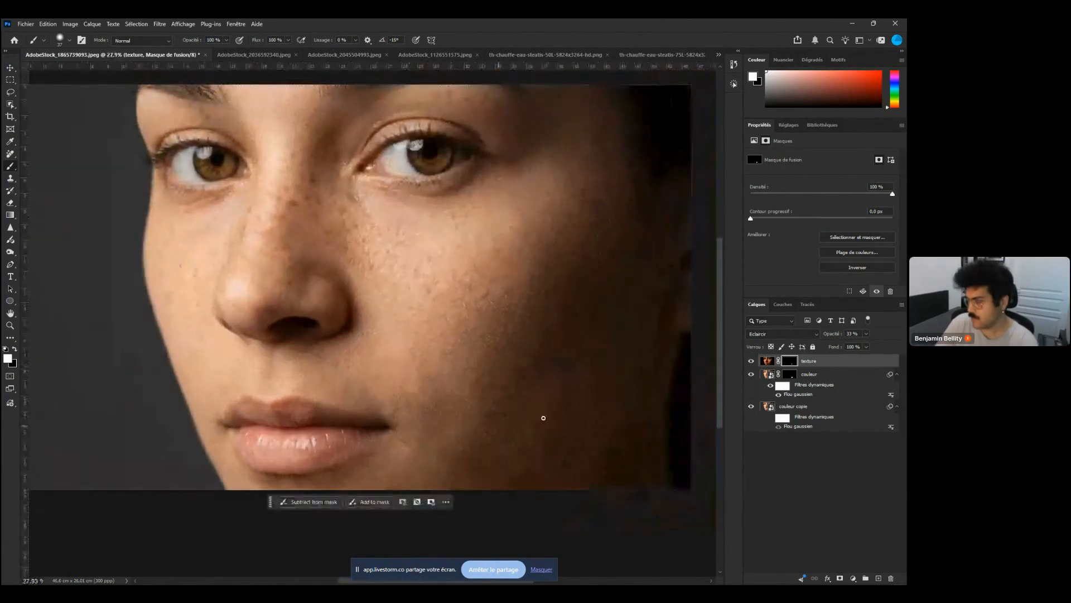
{"action": "left_click_drag", "start_coordinate": [528, 424], "coordinate": [458, 415]}
Set the couleur layer's opacity to 30%
{"action": "left_click", "coordinate": [789, 373]}
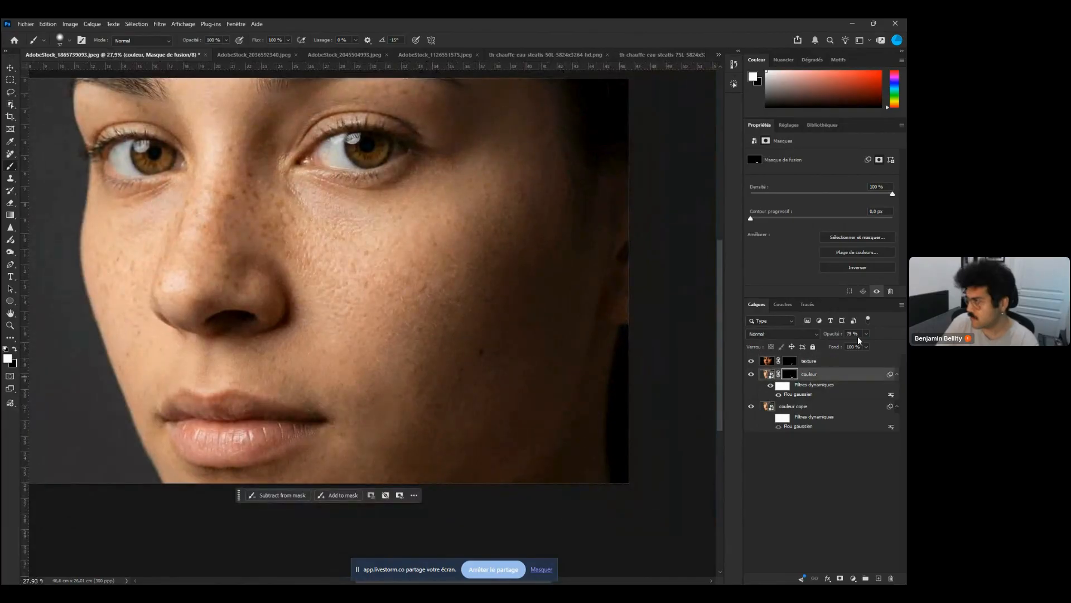
{"action": "left_click", "coordinate": [866, 333]}
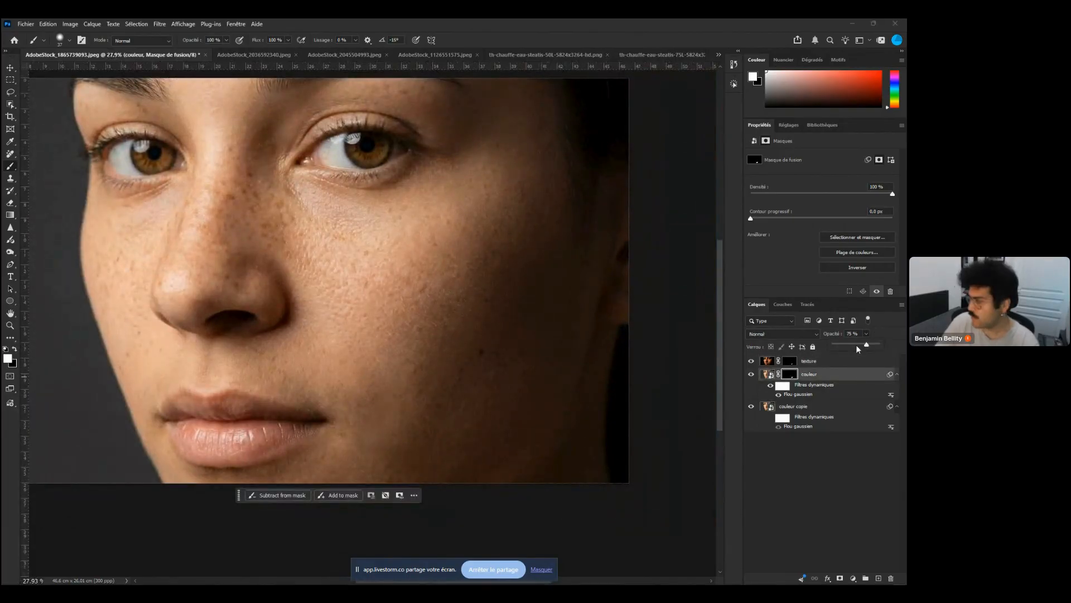
{"action": "left_click_drag", "start_coordinate": [845, 347], "coordinate": [847, 347]}
Set the texture layer's opacity to 57%
{"action": "scroll", "coordinate": [382, 434], "scroll_direction": "down", "scroll_amount": 4}
{"action": "scroll", "coordinate": [384, 437], "scroll_direction": "up", "scroll_amount": 5}
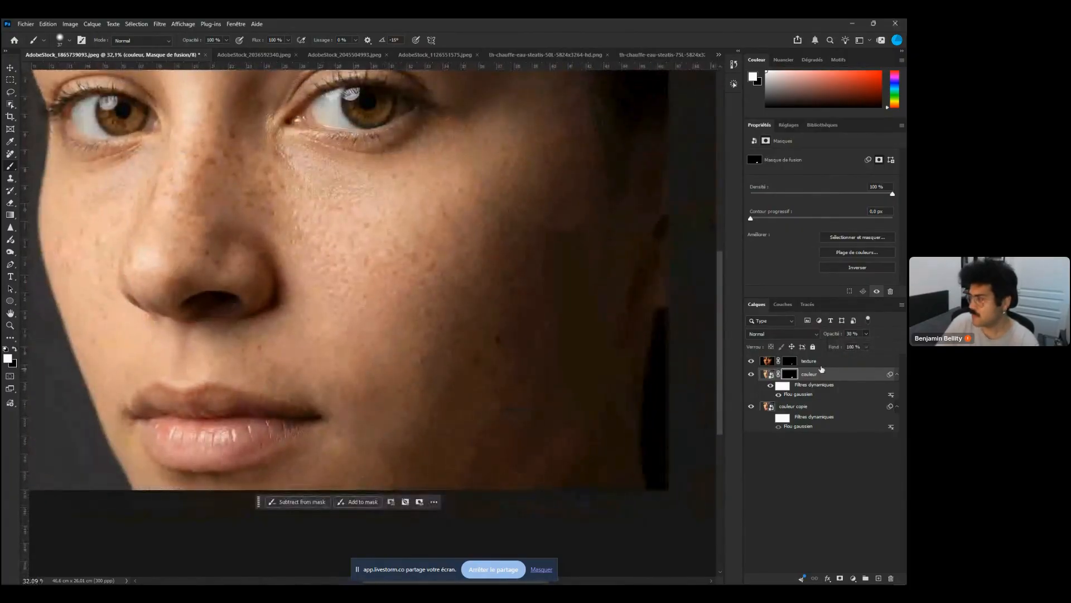
{"action": "left_click", "coordinate": [826, 361]}
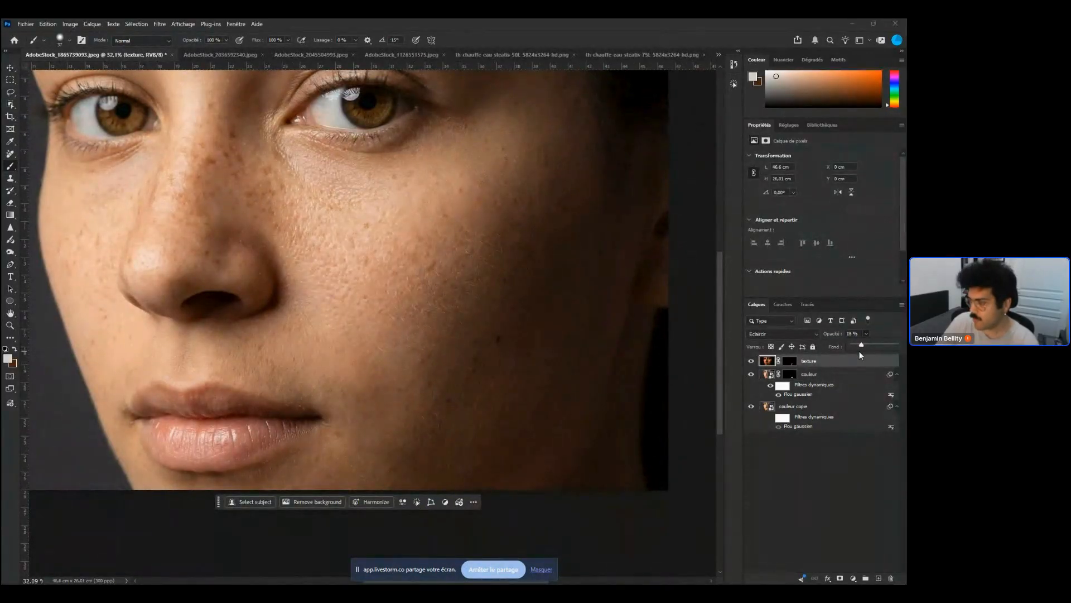
{"action": "left_click_drag", "start_coordinate": [867, 347], "coordinate": [883, 351]}
Toggle the texture layer's visibility to compare the retouched cheek
{"action": "left_click_drag", "start_coordinate": [350, 456], "coordinate": [409, 443]}
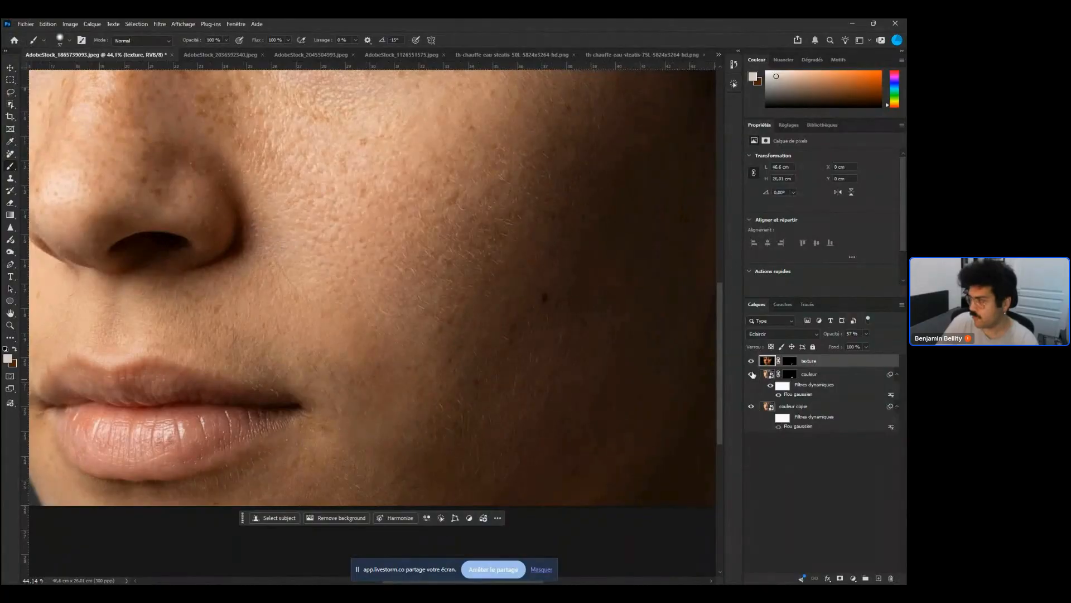
{"action": "left_click", "coordinate": [750, 362]}
{"action": "left_click", "coordinate": [750, 361]}
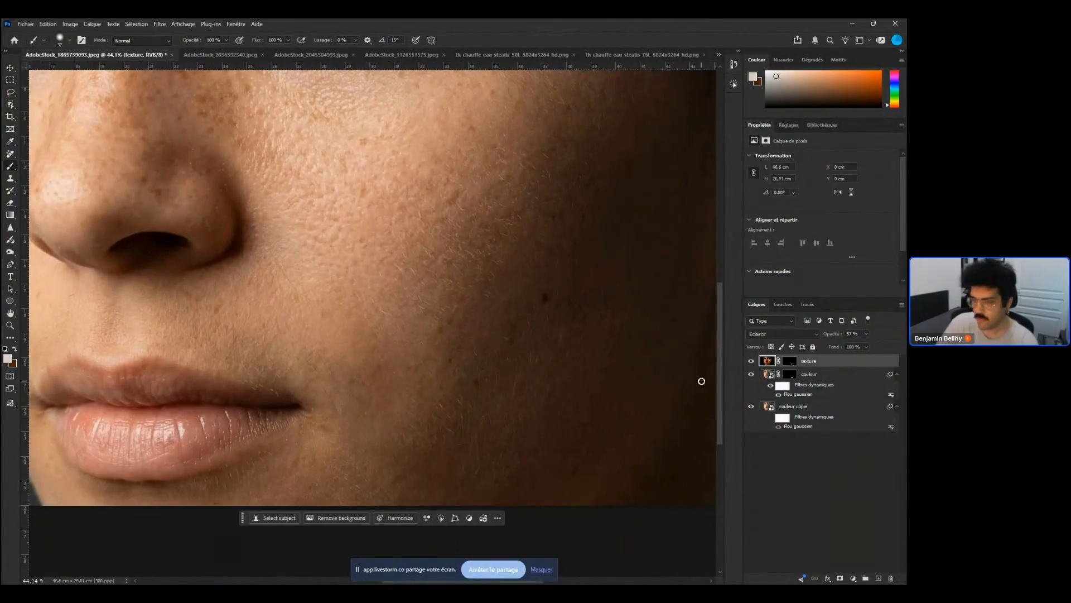
{"action": "scroll", "coordinate": [382, 426], "scroll_direction": "down", "scroll_amount": 3}
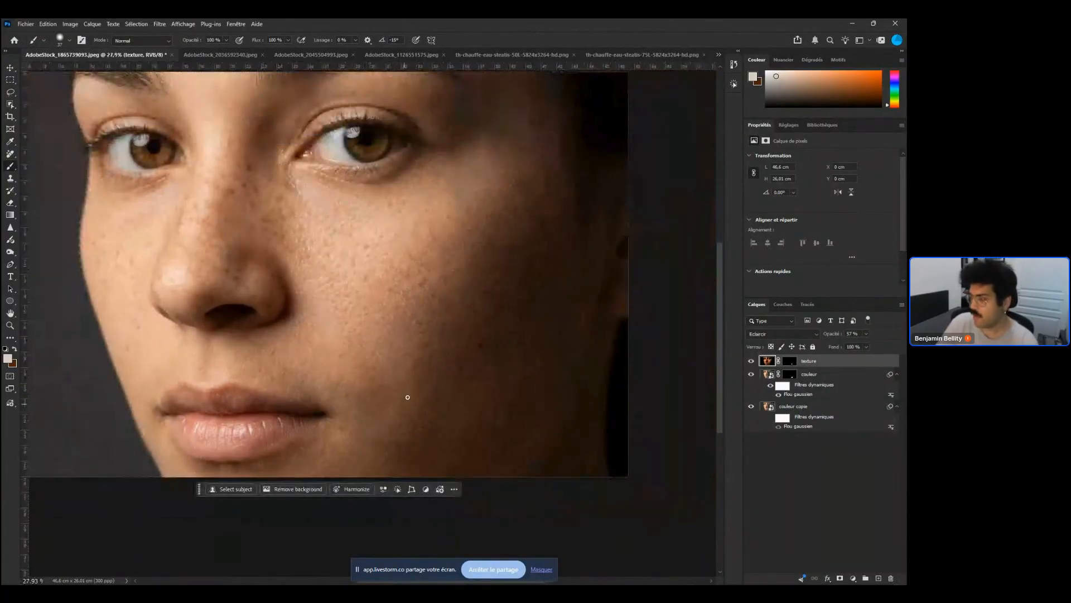
{"action": "scroll", "coordinate": [408, 404], "scroll_direction": "up", "scroll_amount": 1}
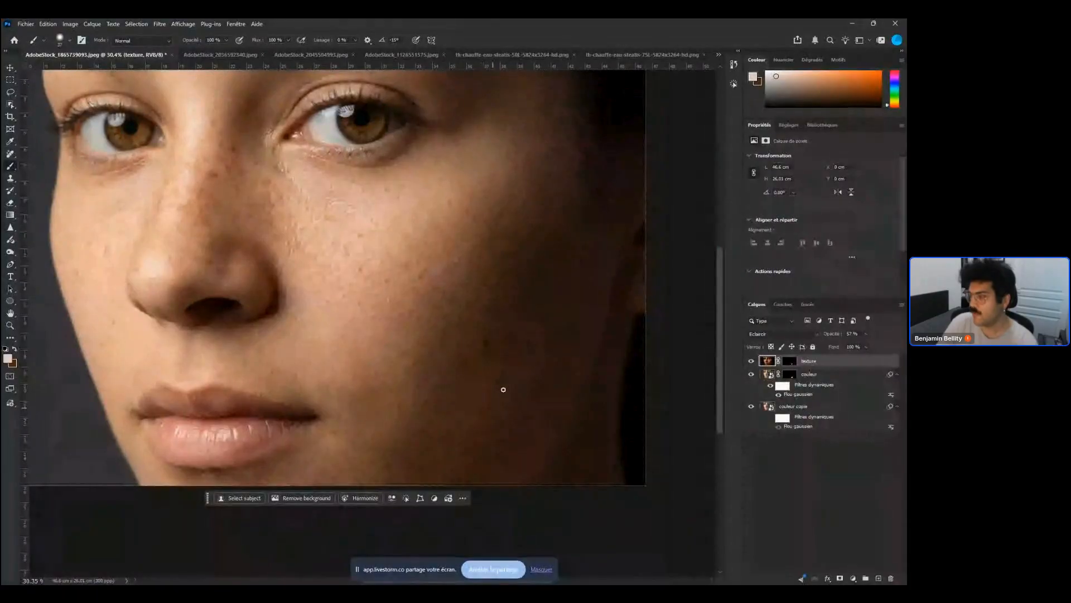
Paint on the texture layer's mask over the left cheek beside the nose
{"action": "left_click", "coordinate": [832, 406]}
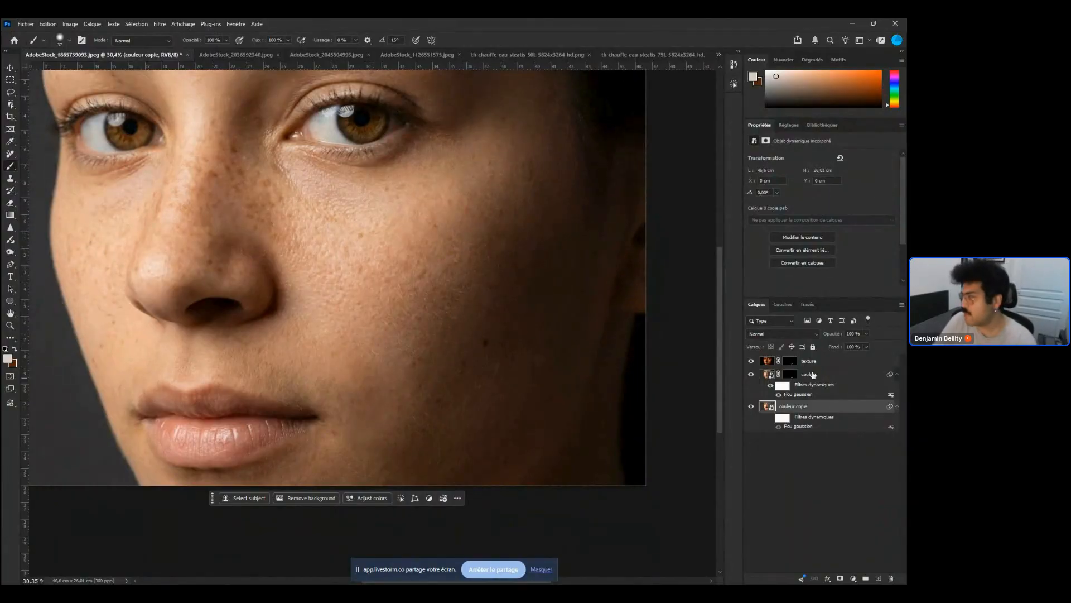
{"action": "left_click", "coordinate": [791, 362]}
{"action": "right_click", "coordinate": [179, 299]}
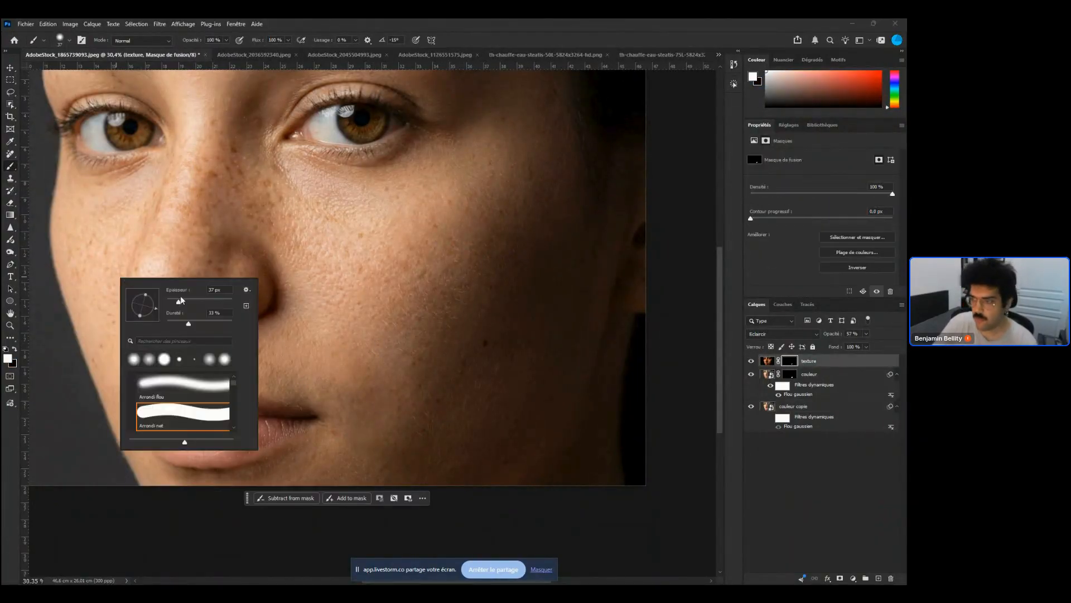
{"action": "mouse_move", "coordinate": [82, 286]}
{"action": "left_mouse_down"}
{"action": "mouse_move", "coordinate": [99, 317]}
{"action": "mouse_move", "coordinate": [84, 307]}
{"action": "mouse_move", "coordinate": [110, 315]}
{"action": "left_mouse_up"}
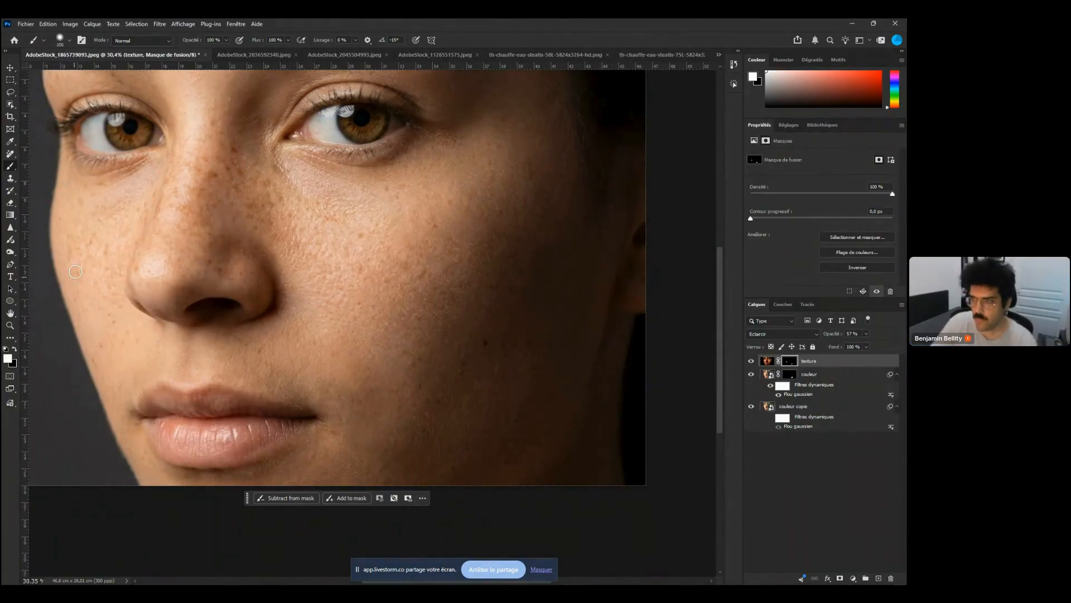
{"action": "left_click_drag", "start_coordinate": [112, 293], "coordinate": [141, 355]}
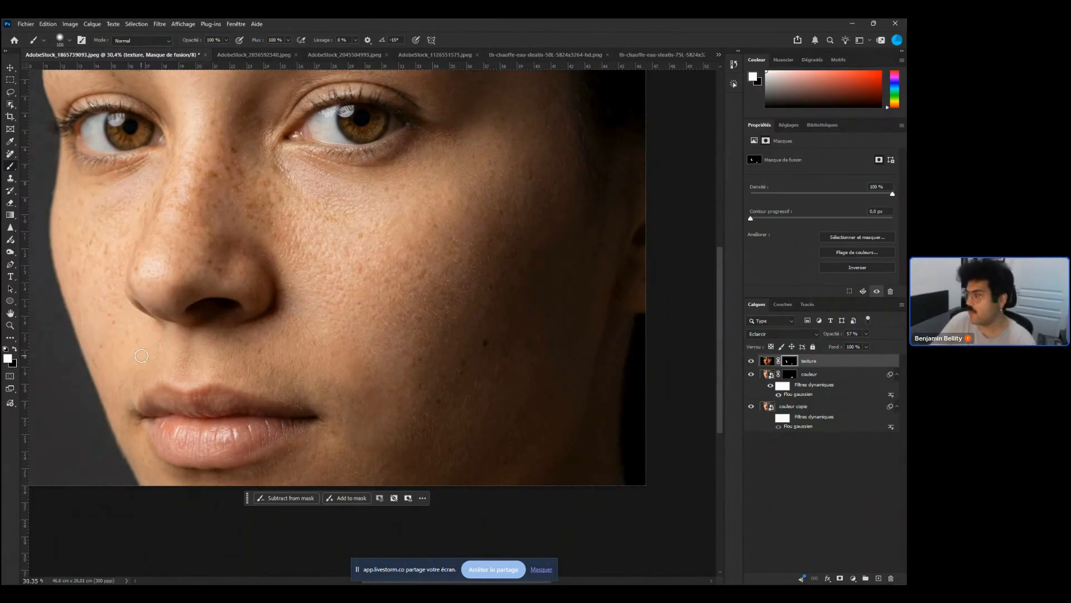
Set the texture layer's opacity to 84%
{"action": "left_click", "coordinate": [812, 334]}
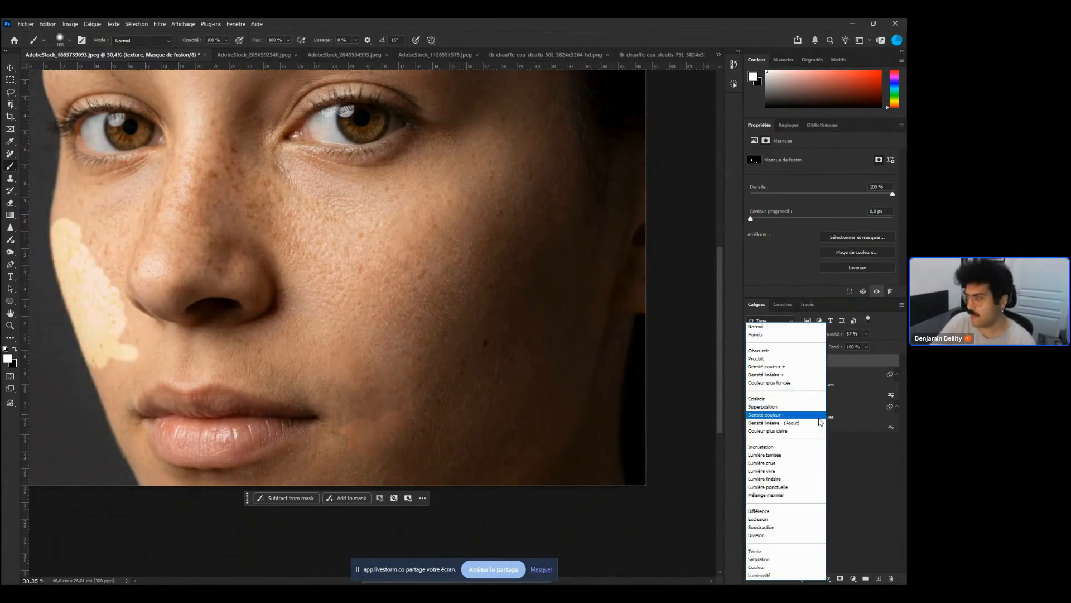
{"action": "left_click", "coordinate": [878, 327]}
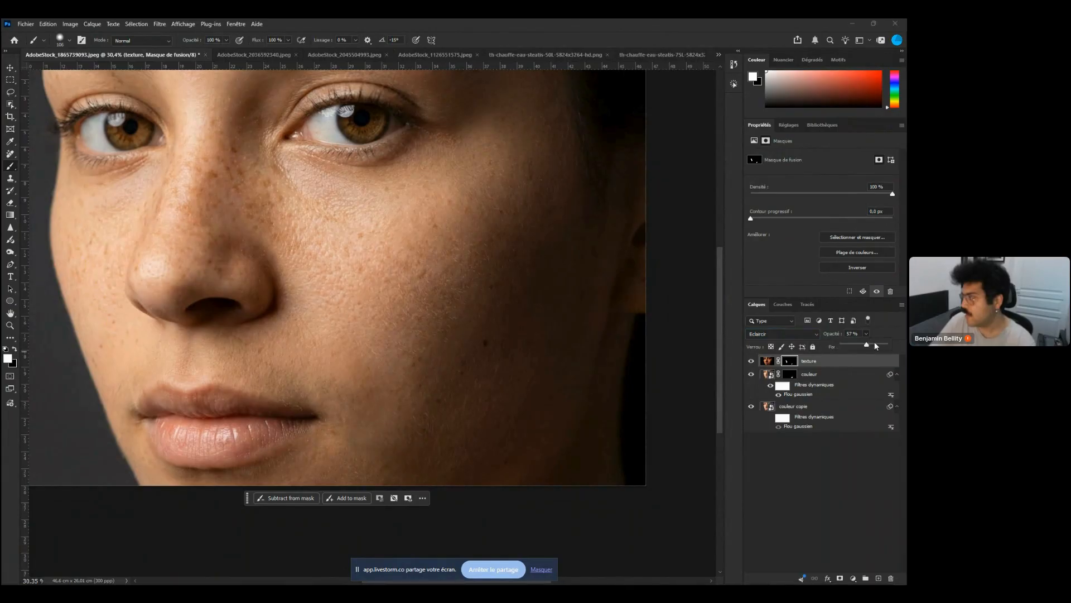
{"action": "left_click_drag", "start_coordinate": [875, 345], "coordinate": [880, 344]}
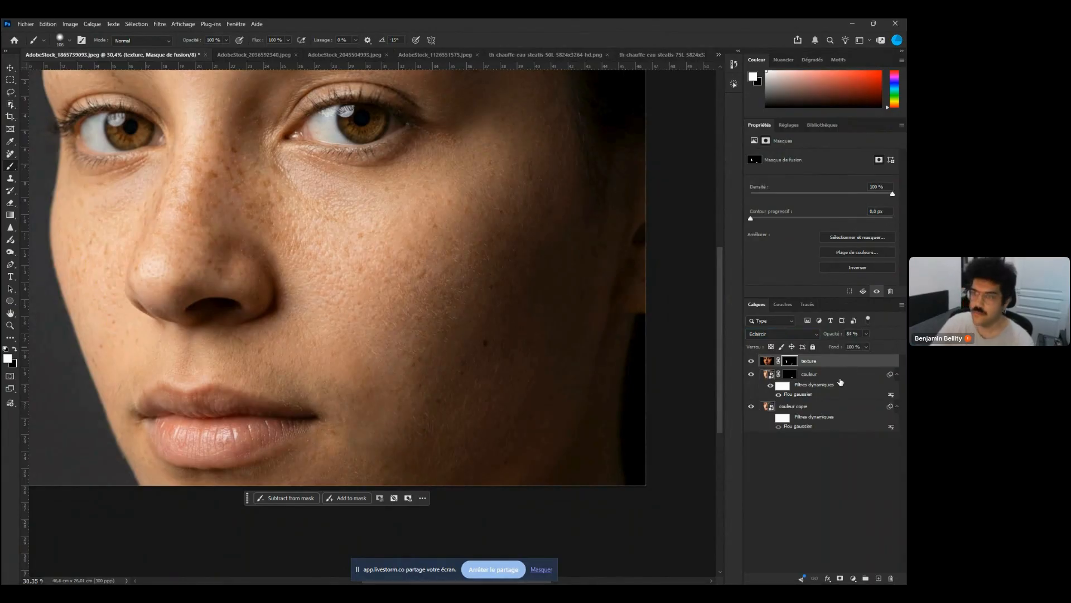
Select the couleur copie layer and duplicate it
{"action": "left_click", "coordinate": [841, 380]}
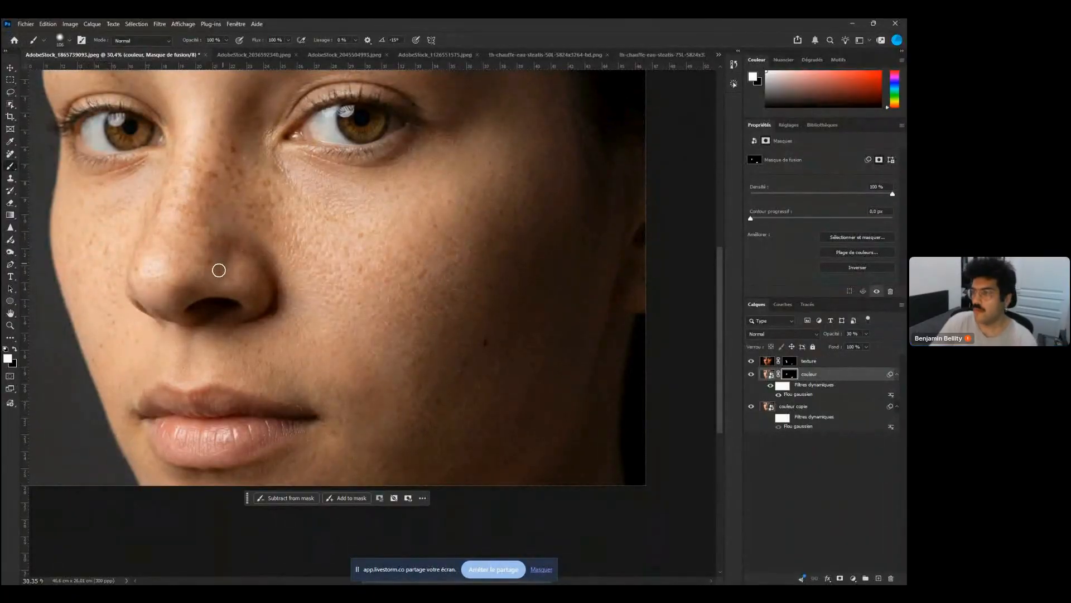
{"action": "left_click", "coordinate": [826, 411]}
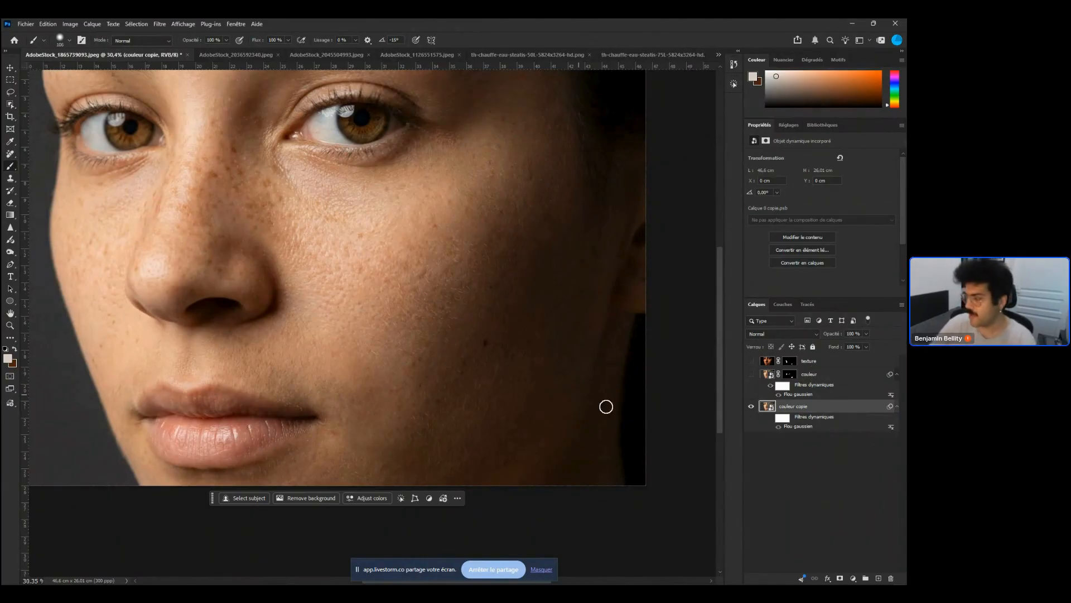
{"action": "key", "text": "ctrl+j"}
Try the Antipoussière filter on the couleur copie 2 layer with radius 50 and threshold 73, then cancel it
{"action": "left_click", "coordinate": [160, 23]}
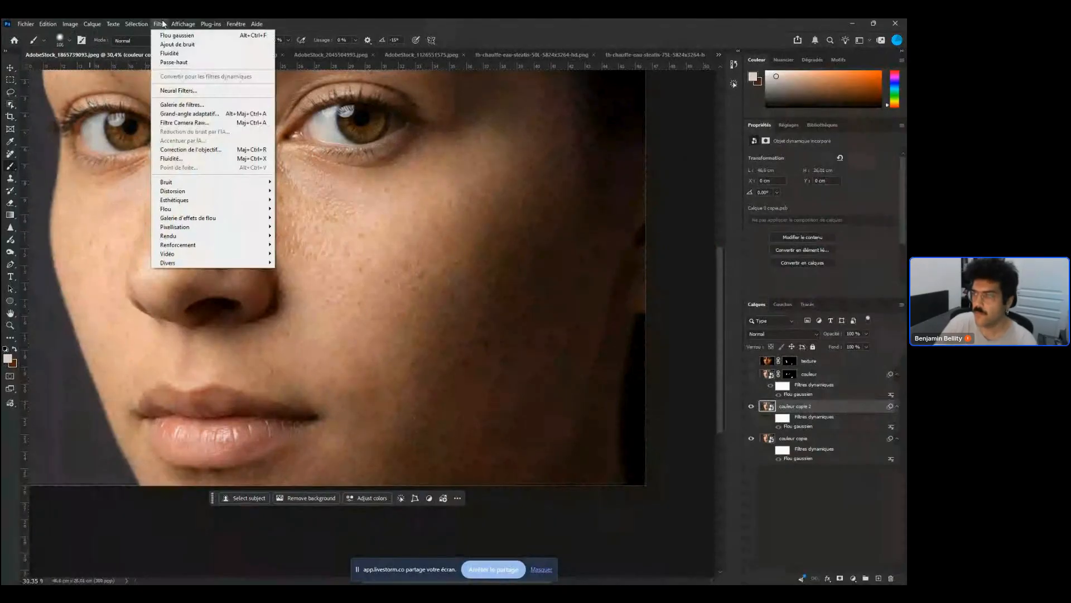
{"action": "mouse_move", "coordinate": [237, 183]}
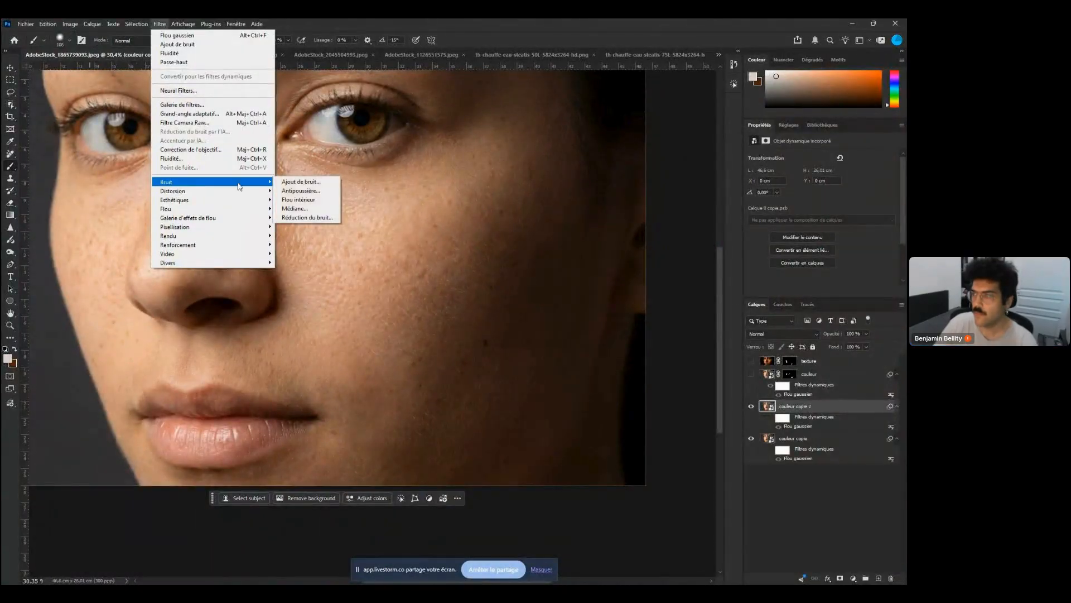
{"action": "left_click", "coordinate": [321, 193]}
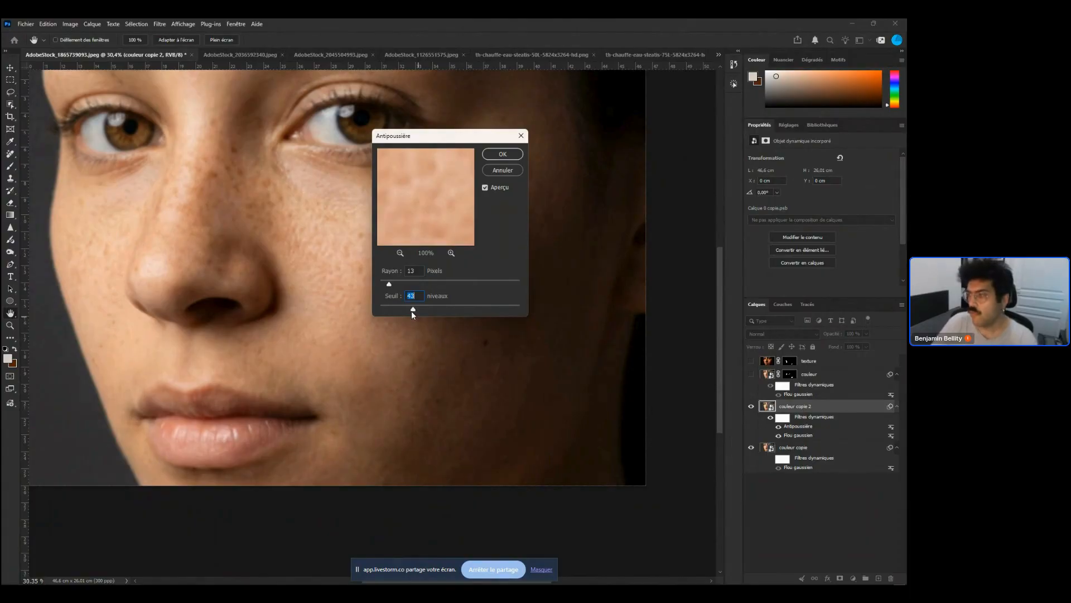
{"action": "left_click_drag", "start_coordinate": [389, 284], "coordinate": [391, 284]}
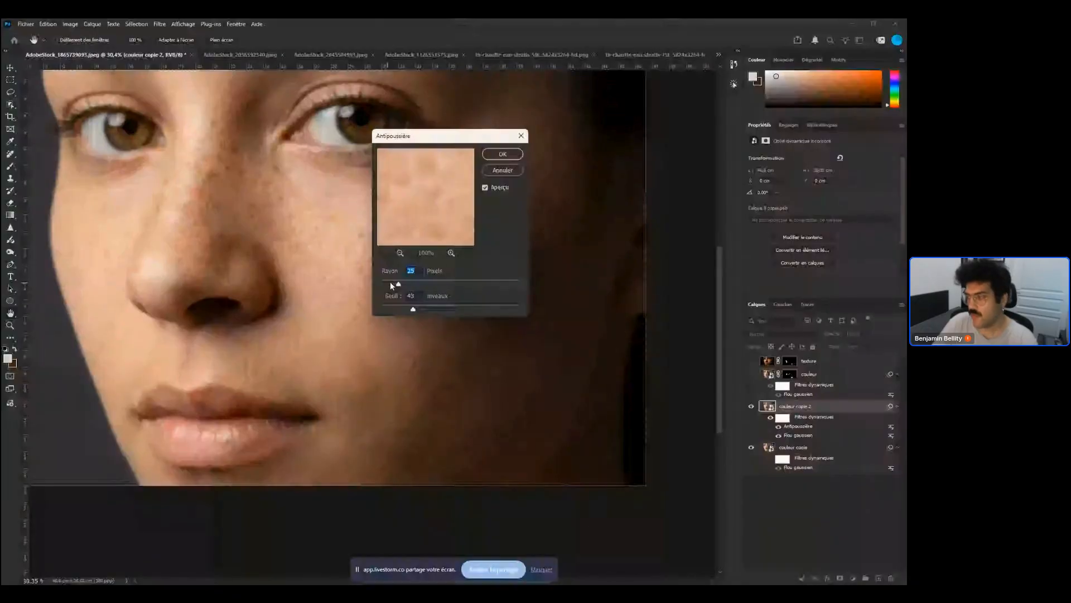
{"action": "left_click_drag", "start_coordinate": [391, 285], "coordinate": [435, 308]}
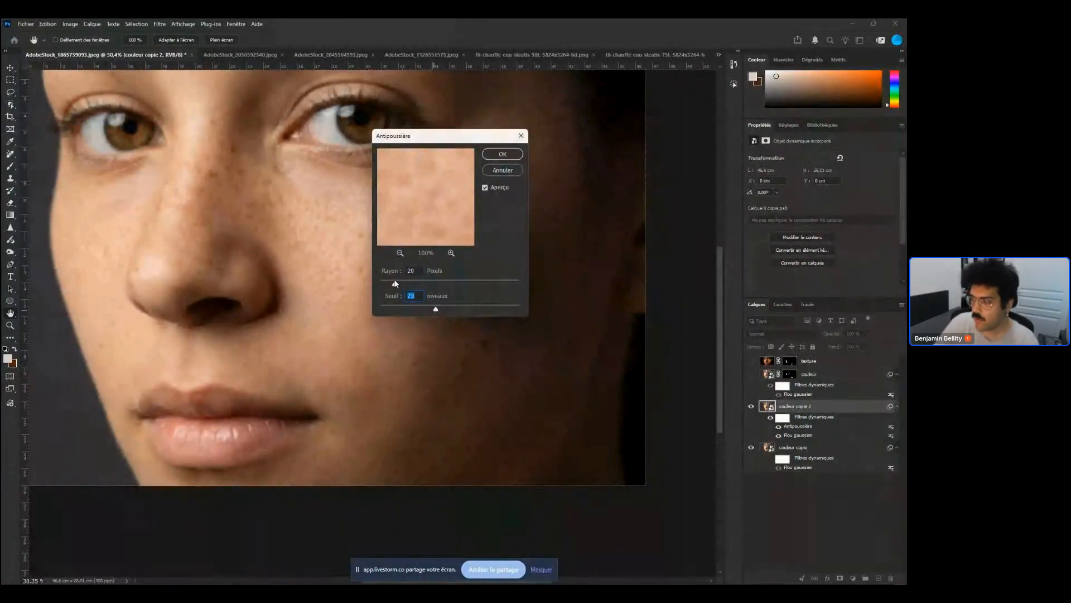
{"action": "left_click_drag", "start_coordinate": [395, 283], "coordinate": [418, 283]}
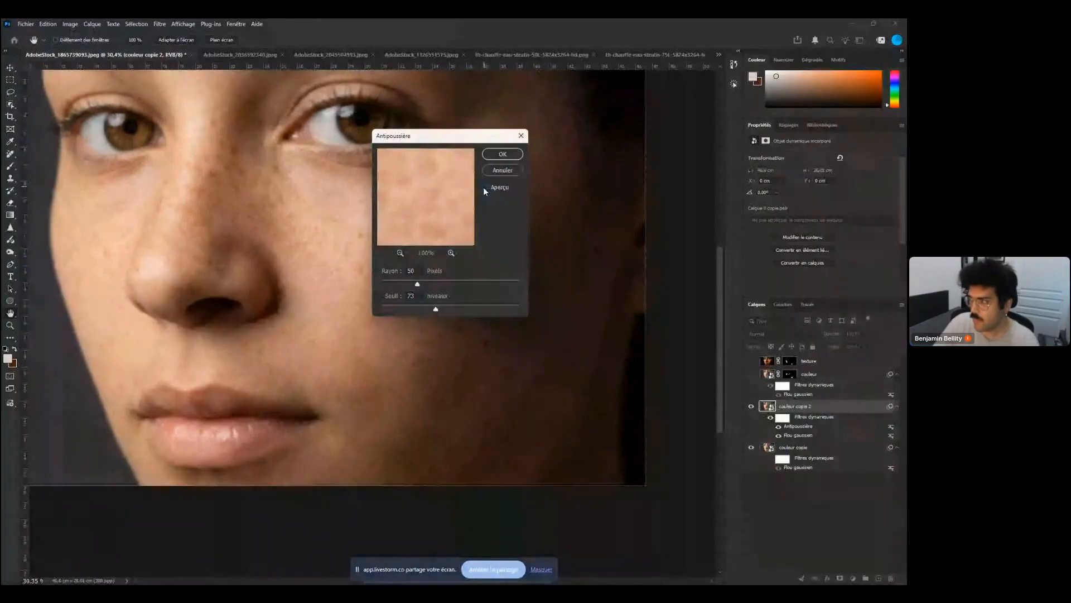
{"action": "left_click", "coordinate": [484, 187]}
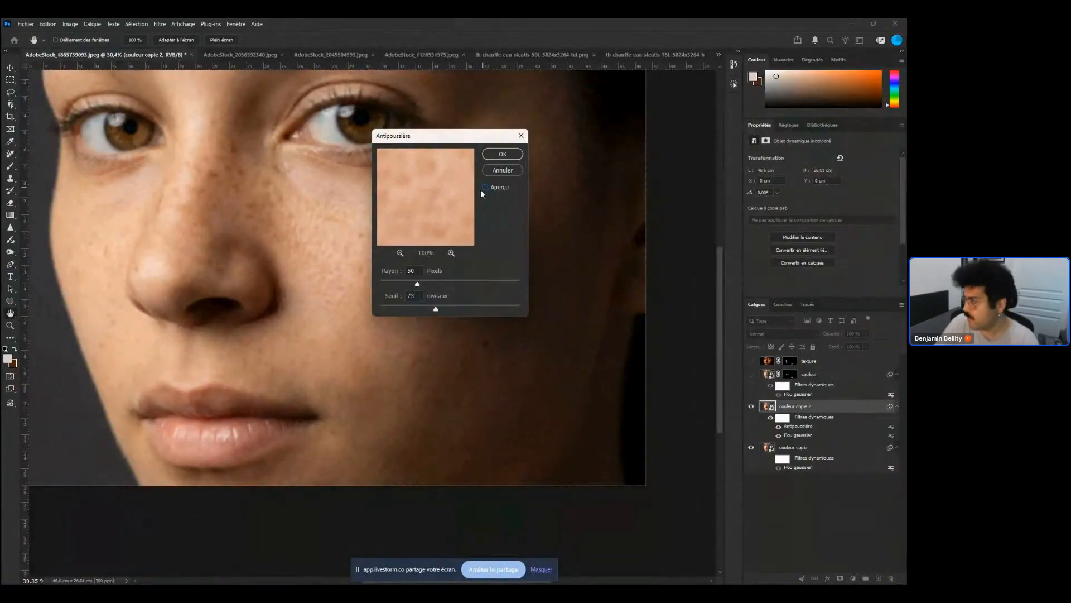
{"action": "key", "text": "Escape"}
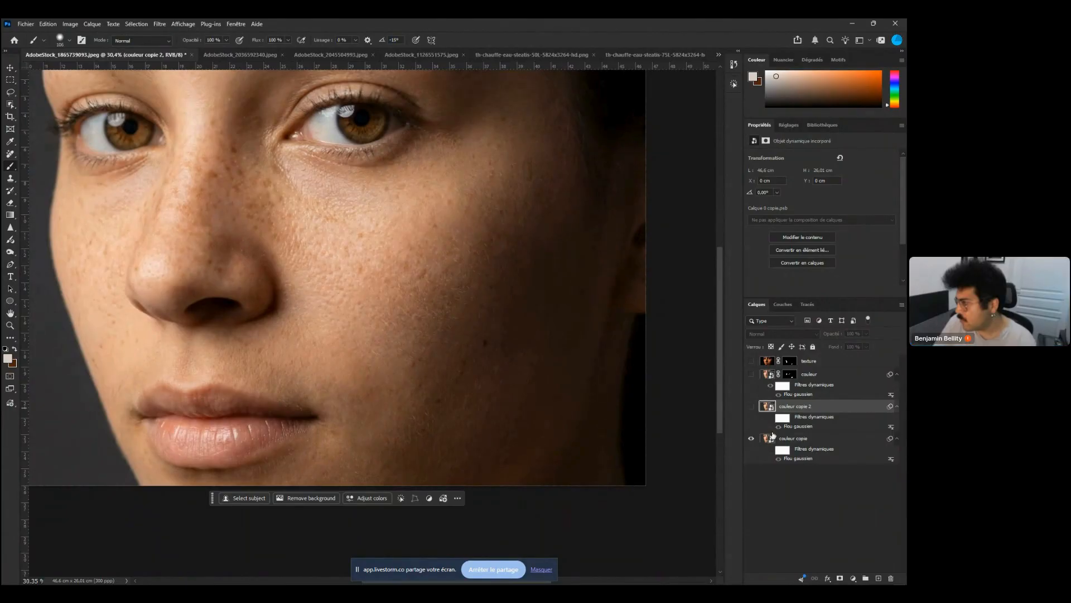
Show the couleur copie 2 layer and apply Antipoussière with a 42-pixel radius and 116-level threshold
{"action": "left_click", "coordinate": [751, 406]}
{"action": "left_click", "coordinate": [161, 24]}
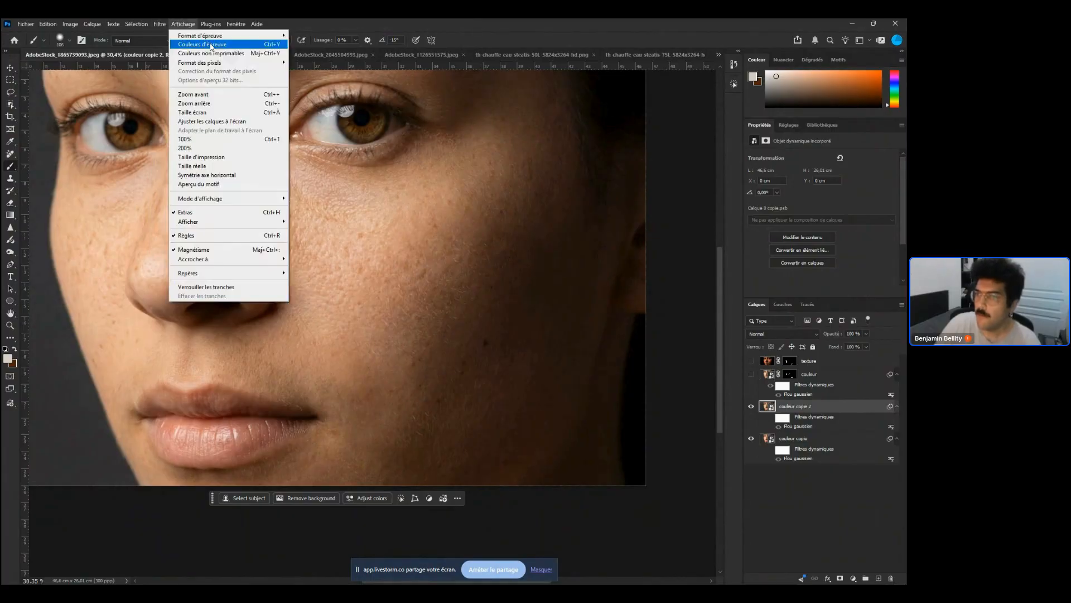
{"action": "mouse_move", "coordinate": [141, 22]}
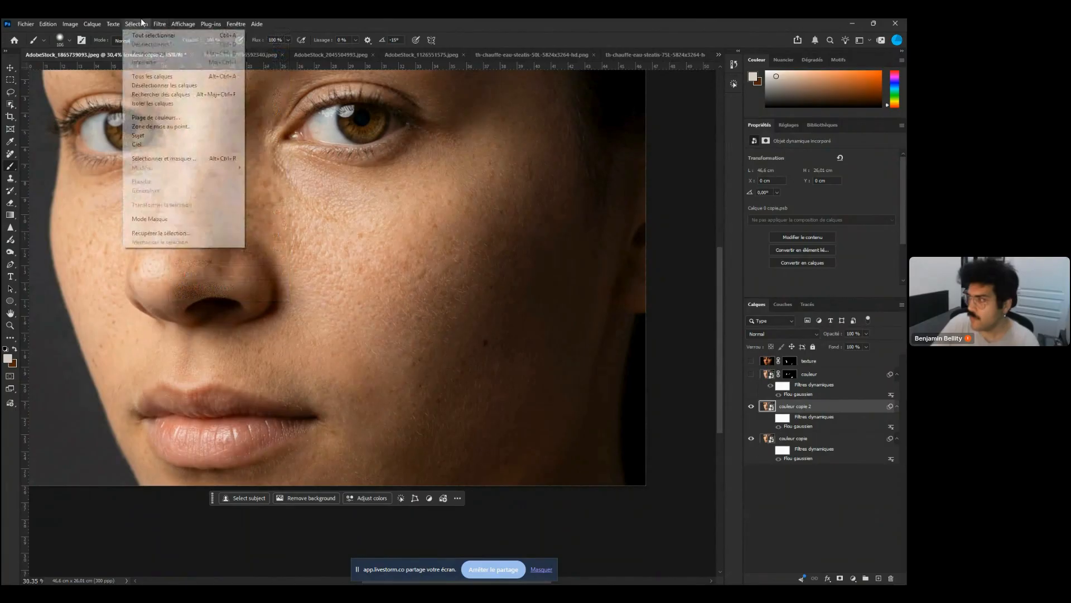
{"action": "left_click", "coordinate": [312, 163]}
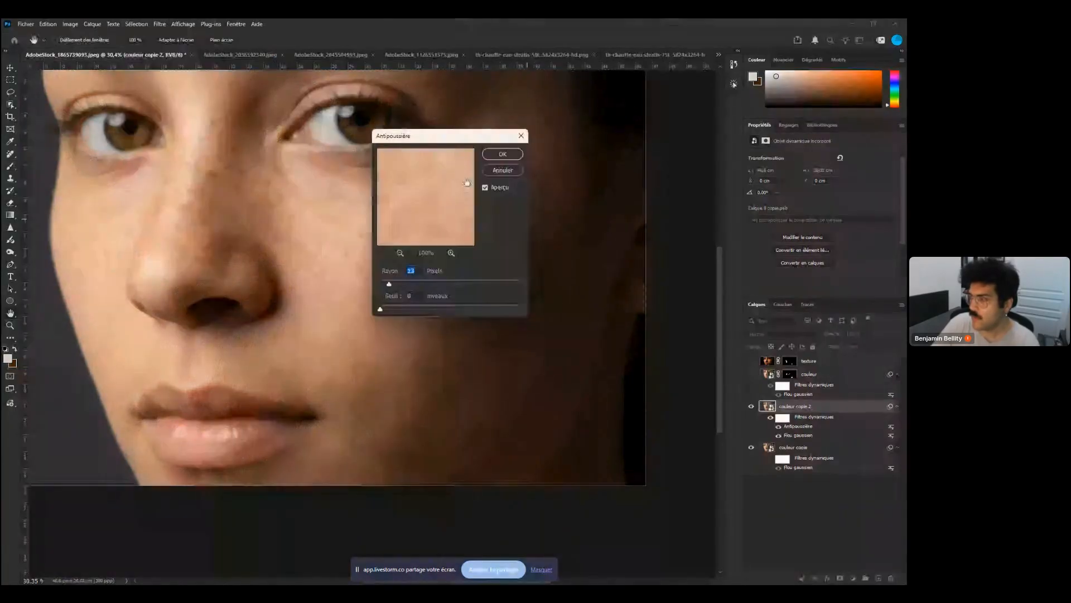
{"action": "left_click", "coordinate": [497, 189]}
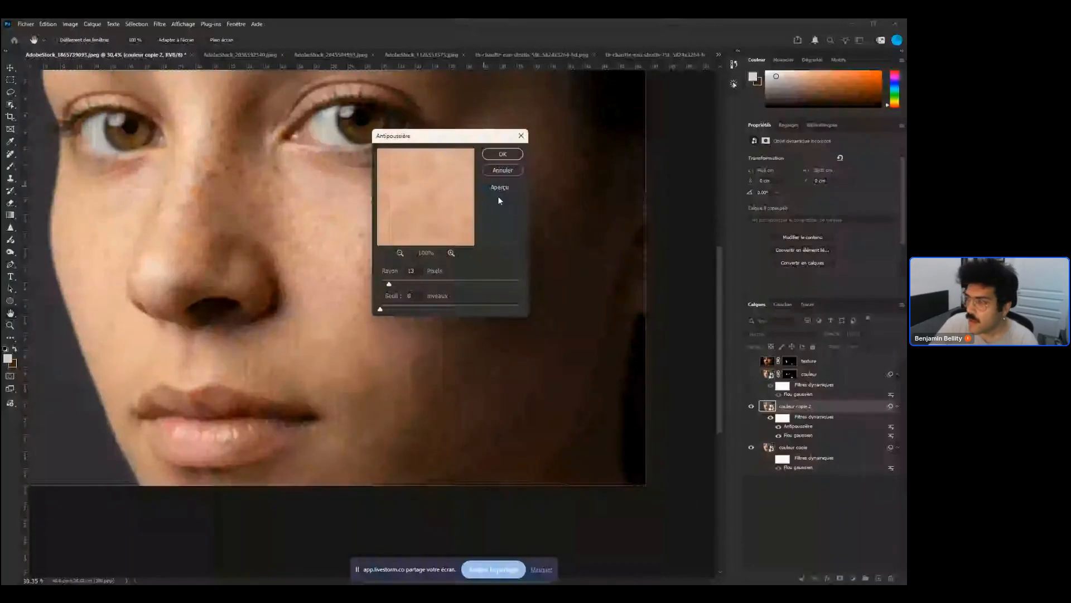
{"action": "left_click", "coordinate": [498, 197]}
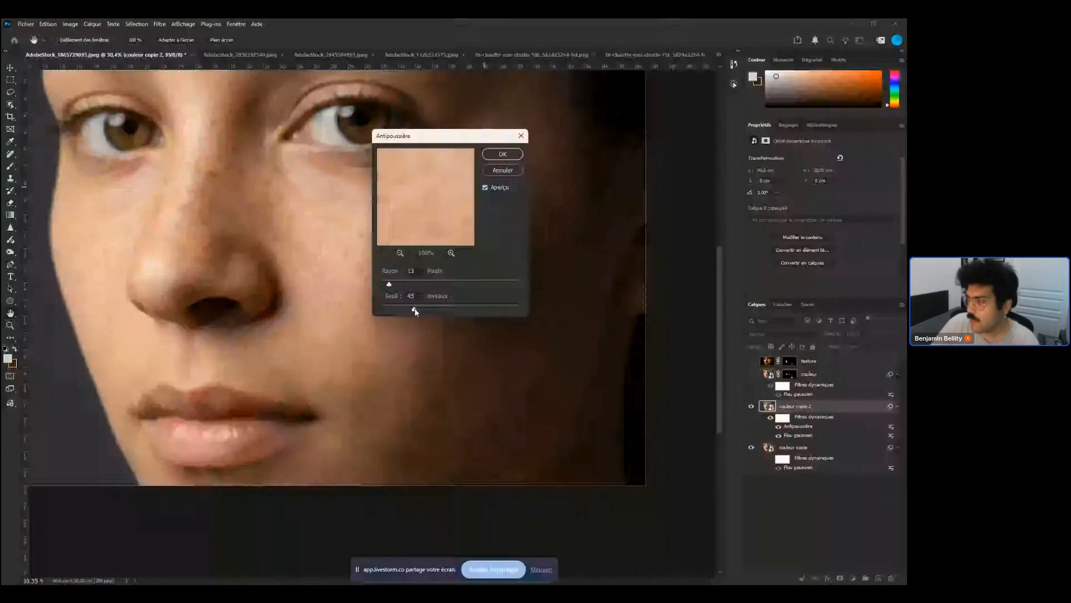
{"action": "left_click_drag", "start_coordinate": [414, 308], "coordinate": [469, 311]}
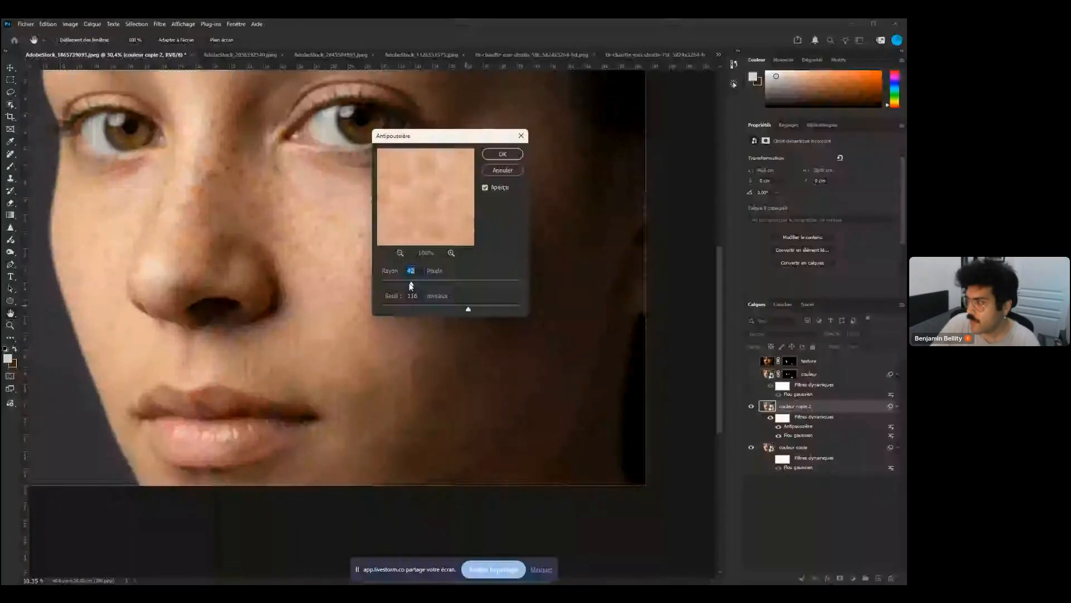
{"action": "left_click_drag", "start_coordinate": [408, 284], "coordinate": [410, 284]}
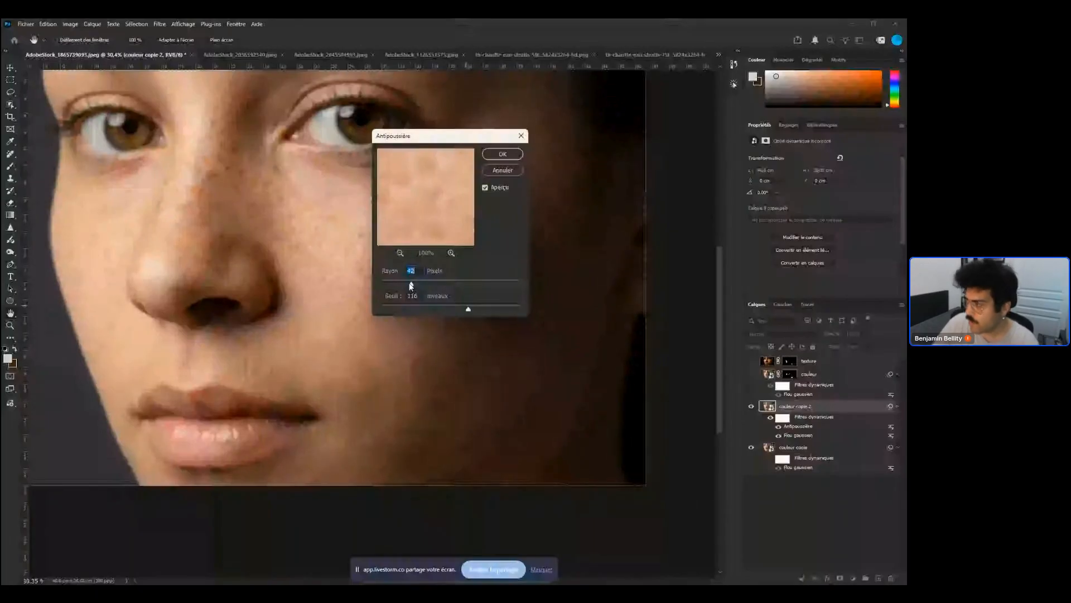
{"action": "key", "text": "Return"}
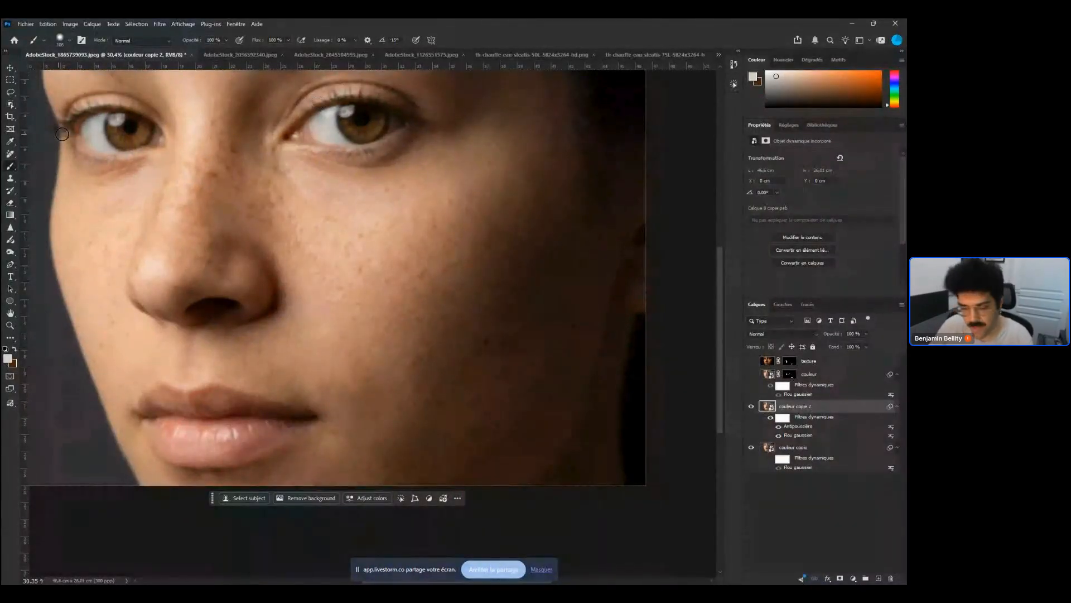
Add a black layer mask to couleur copie 2 and set the brush hardness to 0%
{"action": "left_click", "coordinate": [840, 578], "text": "alt"}
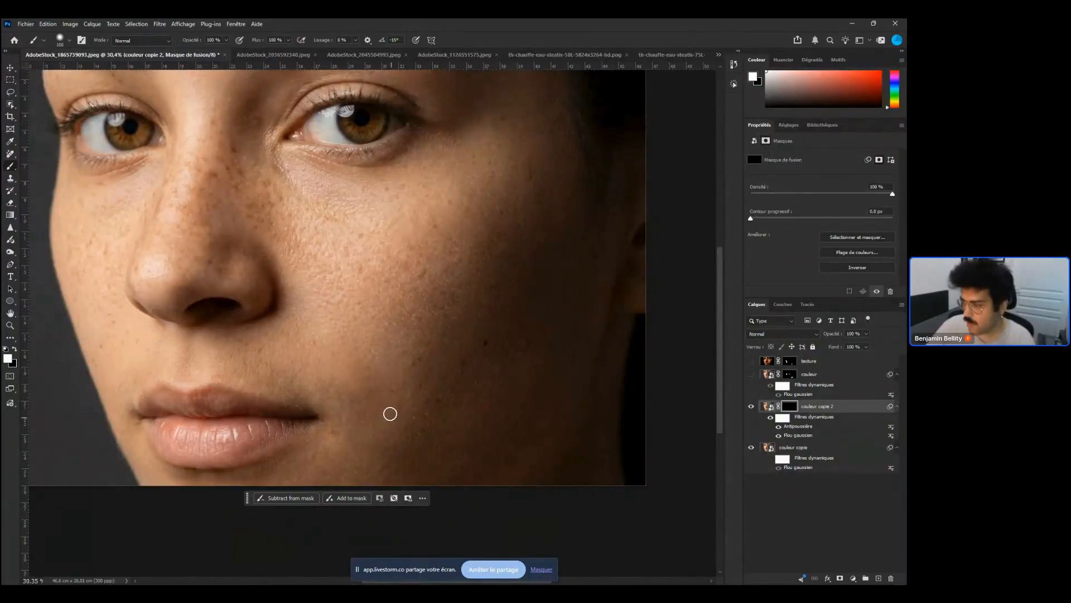
{"action": "right_click", "coordinate": [391, 414]}
{"action": "mouse_move", "coordinate": [456, 461]}
{"action": "left_mouse_down"}
{"action": "mouse_move", "coordinate": [441, 460]}
{"action": "mouse_move", "coordinate": [460, 436]}
{"action": "left_mouse_up"}
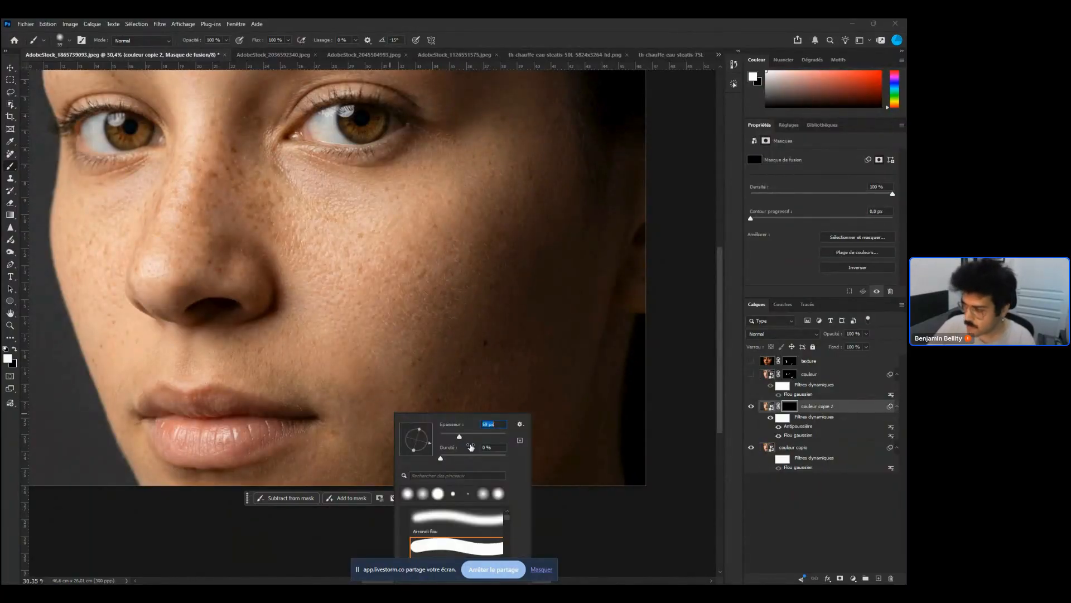
{"action": "left_click", "coordinate": [369, 442]}
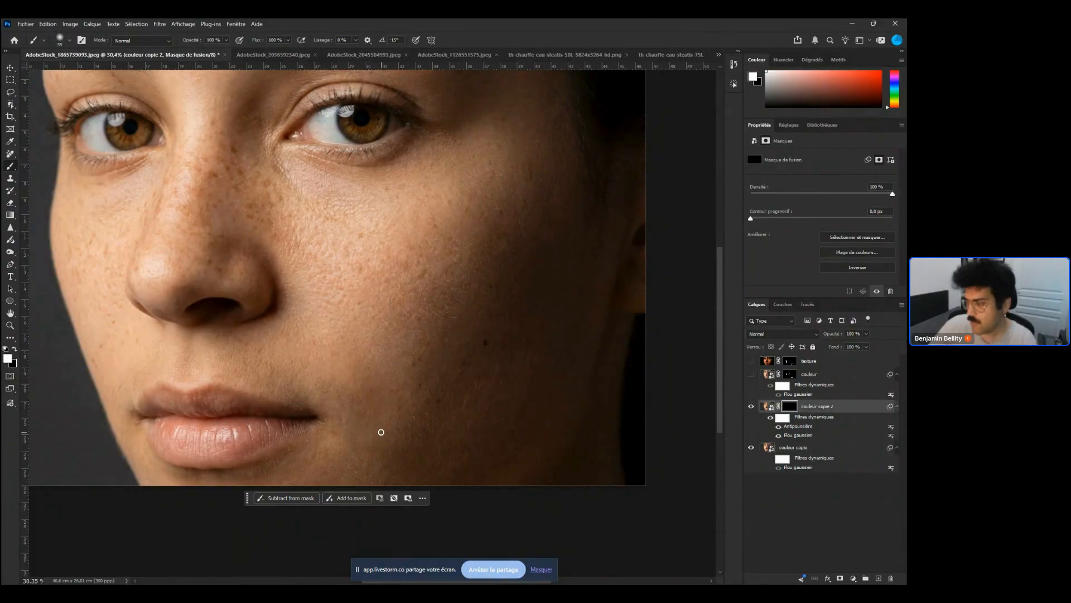
Edit the Antipoussière smart filter to a 48-pixel radius and 127-level threshold
{"action": "scroll", "coordinate": [381, 432], "scroll_direction": "up", "scroll_amount": 2}
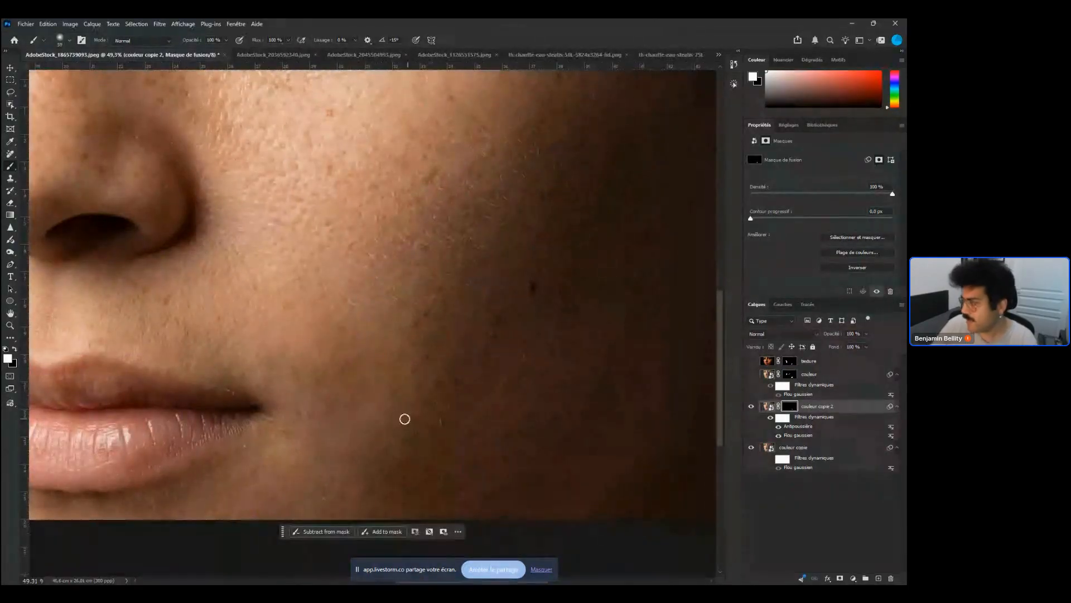
{"action": "double_click", "coordinate": [799, 427]}
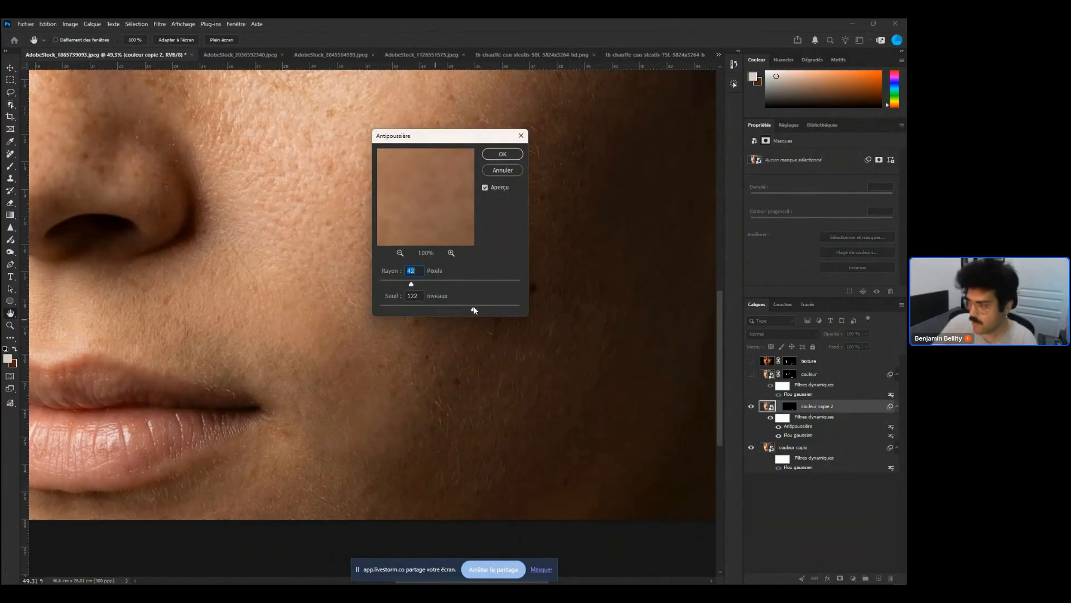
{"action": "left_click_drag", "start_coordinate": [500, 307], "coordinate": [474, 308]}
{"action": "left_click_drag", "start_coordinate": [475, 309], "coordinate": [461, 287]}
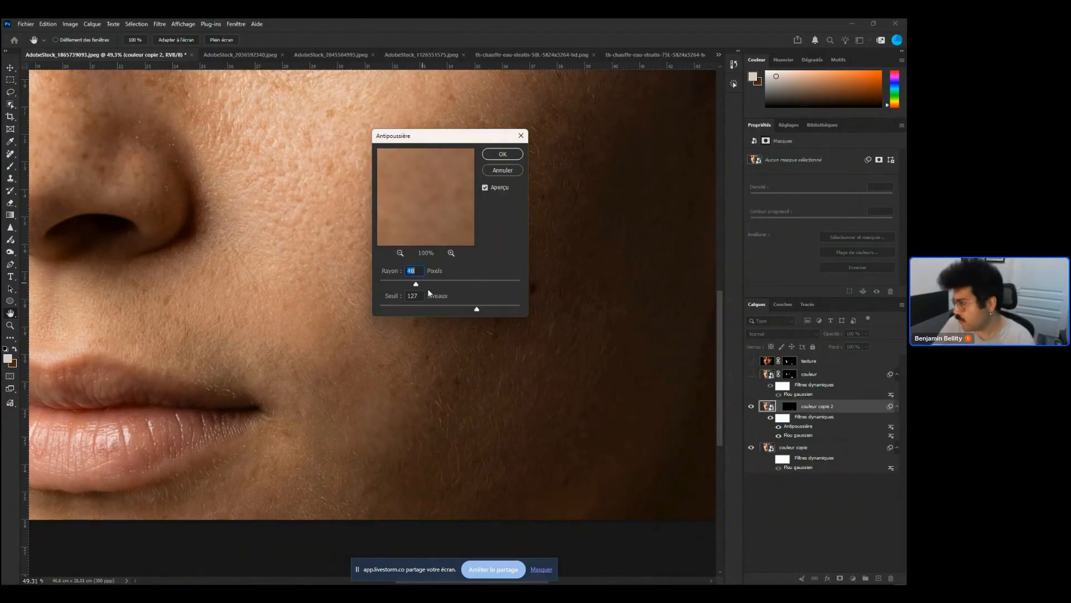
{"action": "key", "text": "Return"}
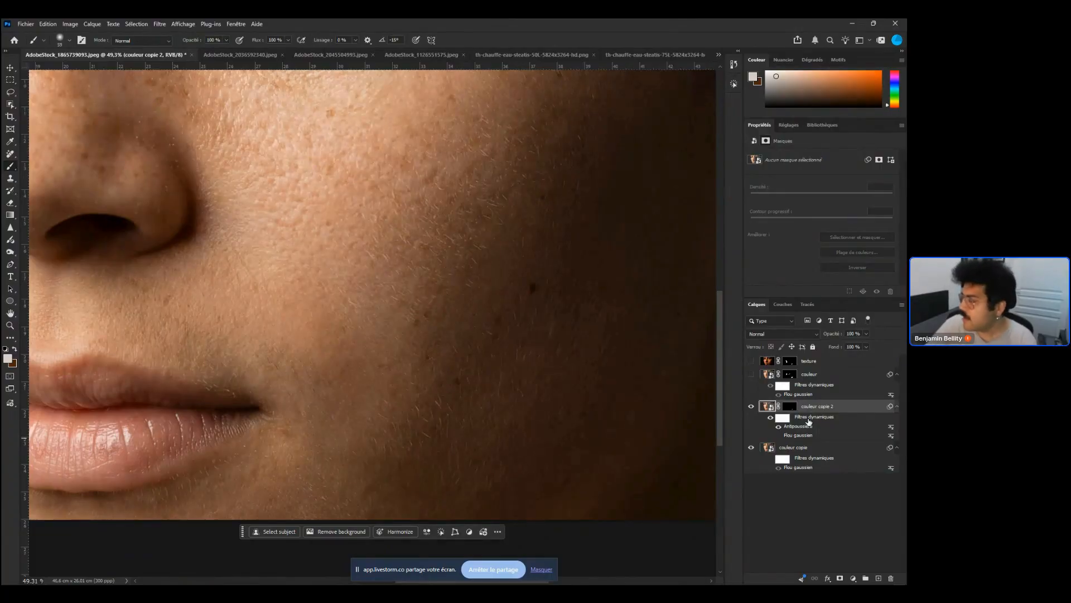
Re-edit the Antipoussière smart filter to a 57-pixel radius and 106-level threshold
{"action": "double_click", "coordinate": [799, 426]}
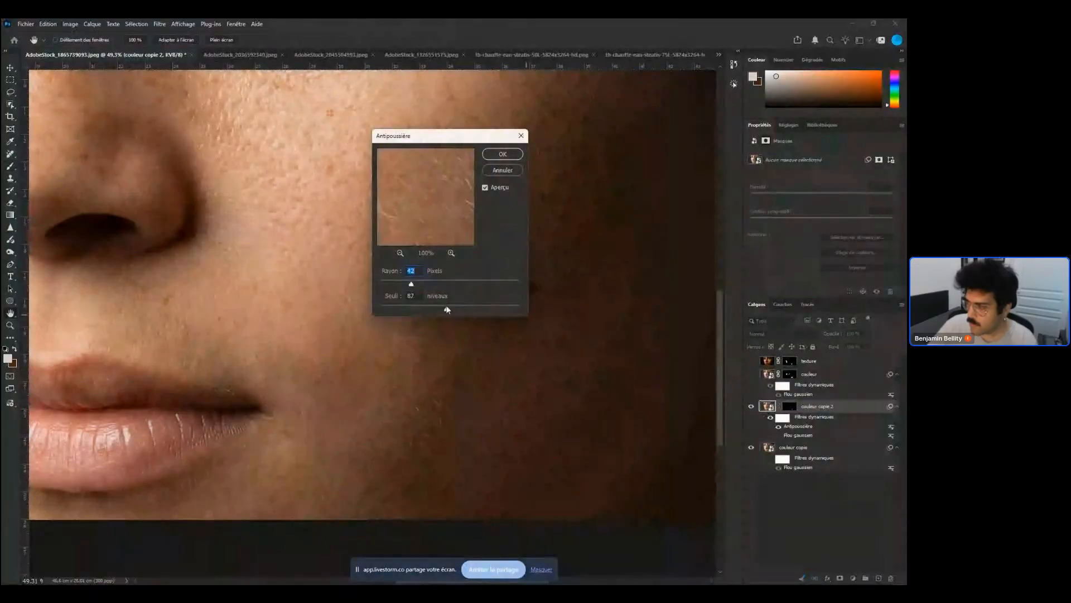
{"action": "left_click_drag", "start_coordinate": [417, 284], "coordinate": [446, 283]}
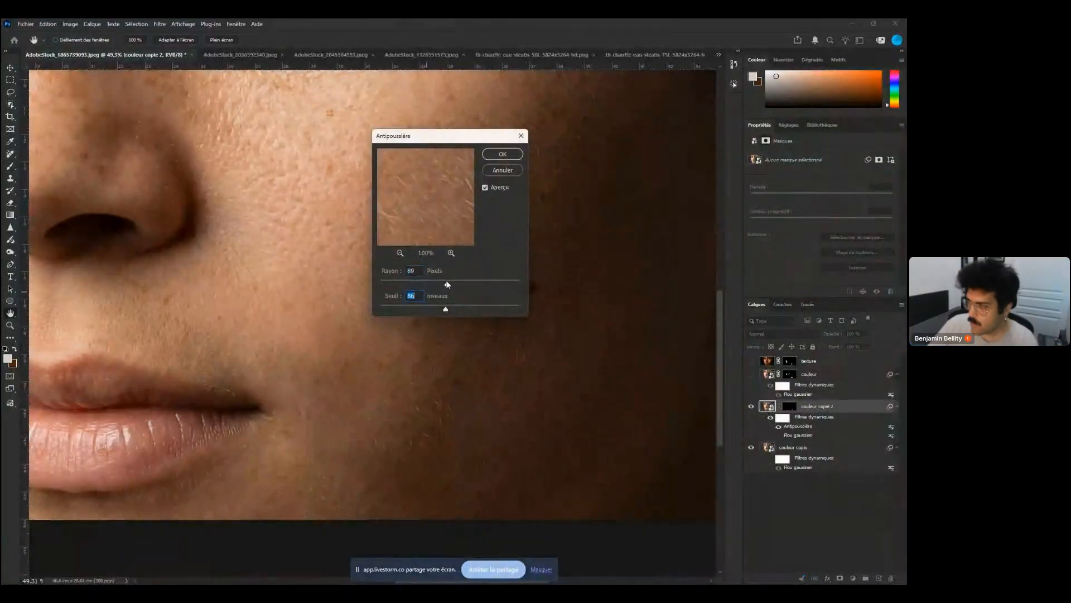
{"action": "left_click_drag", "start_coordinate": [491, 310], "coordinate": [465, 309]}
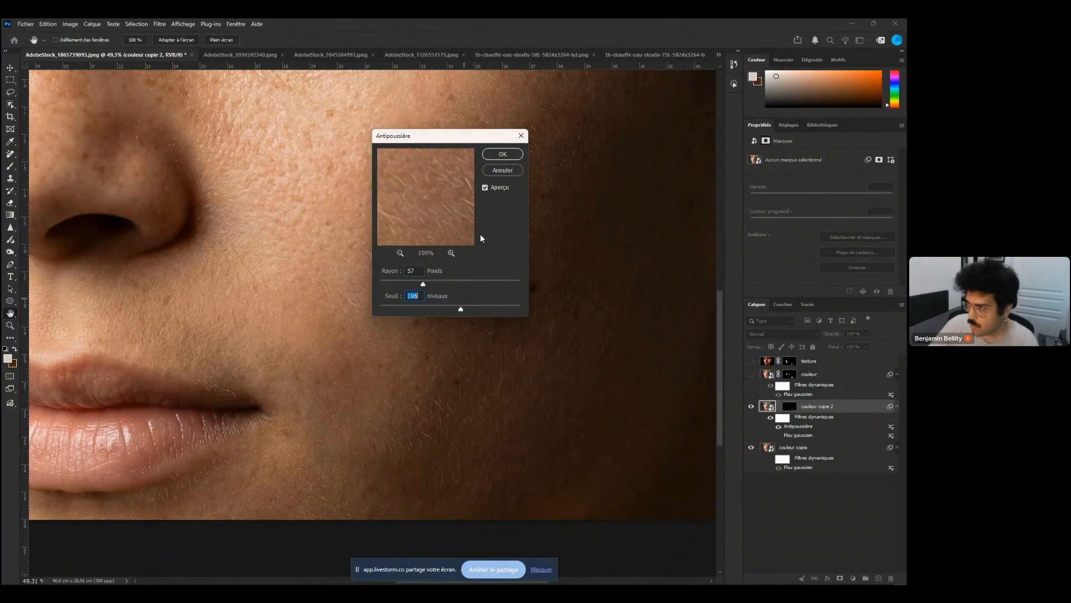
{"action": "left_click", "coordinate": [503, 158]}
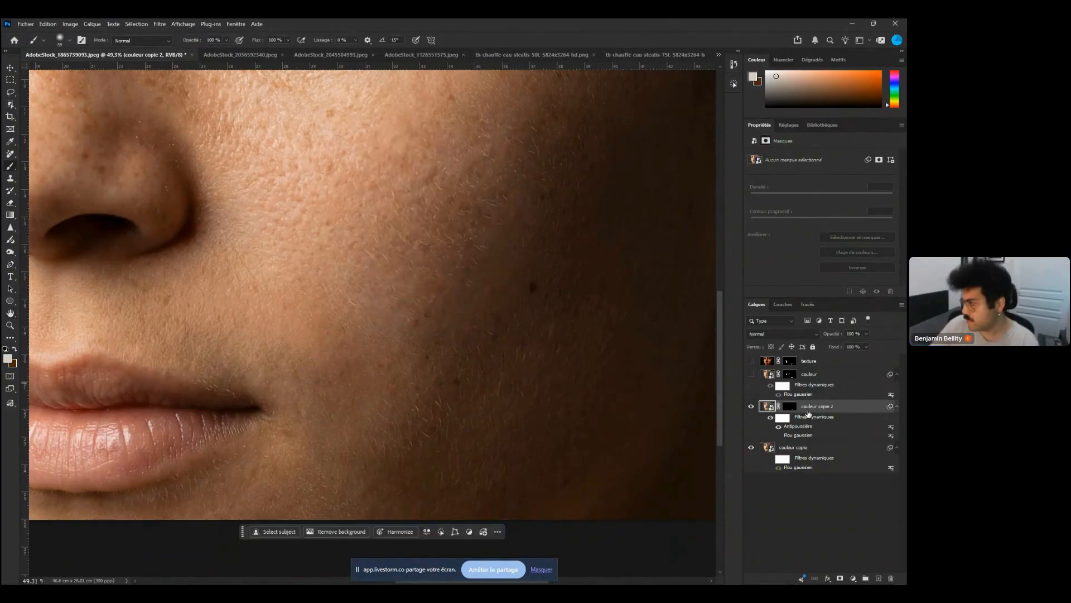
Disable the couleur copie 2 layer mask and set the Antipoussière radius to 85 pixels
{"action": "left_click", "coordinate": [789, 407]}
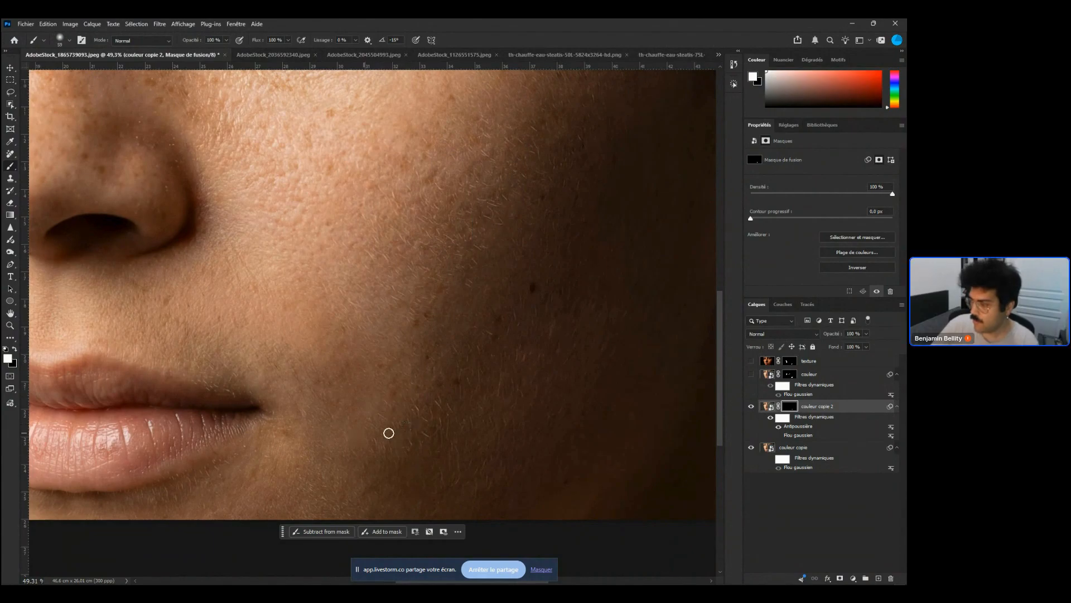
{"action": "left_click", "coordinate": [789, 406], "text": "shift"}
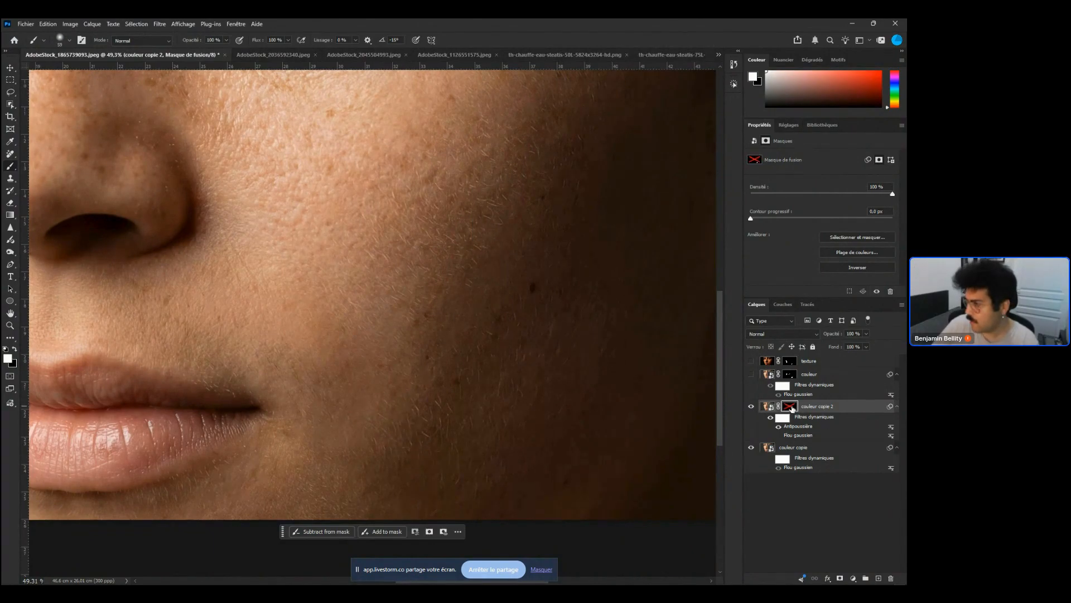
{"action": "double_click", "coordinate": [804, 427]}
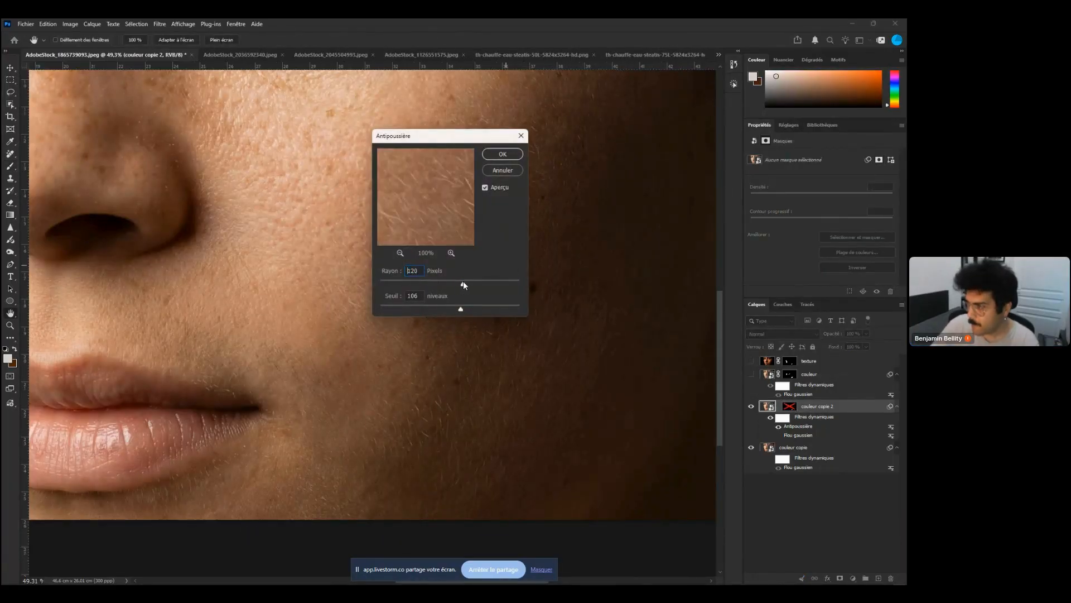
{"action": "left_click_drag", "start_coordinate": [462, 283], "coordinate": [444, 284]}
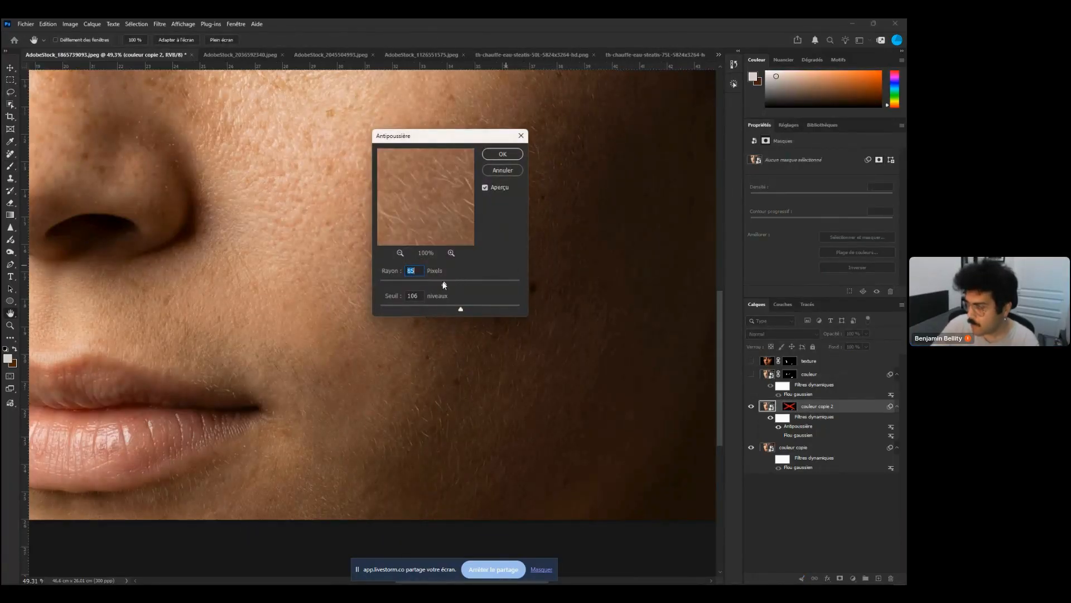
{"action": "left_click", "coordinate": [503, 155]}
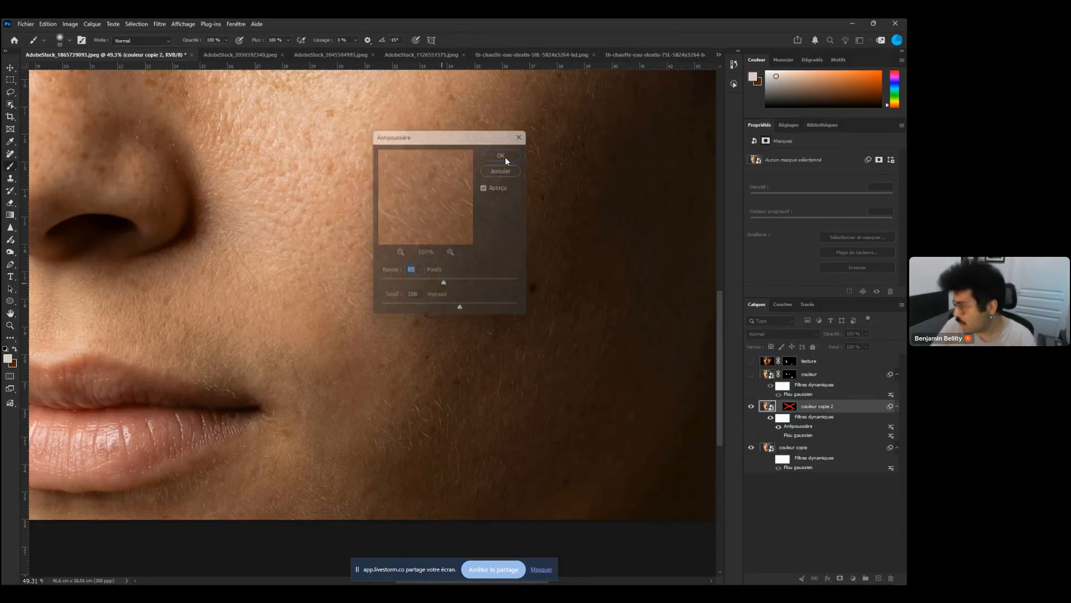
Delete the Gaussian Blur smart filter from the couleur copie 2 layer
{"action": "left_click_drag", "start_coordinate": [497, 367], "coordinate": [487, 363]}
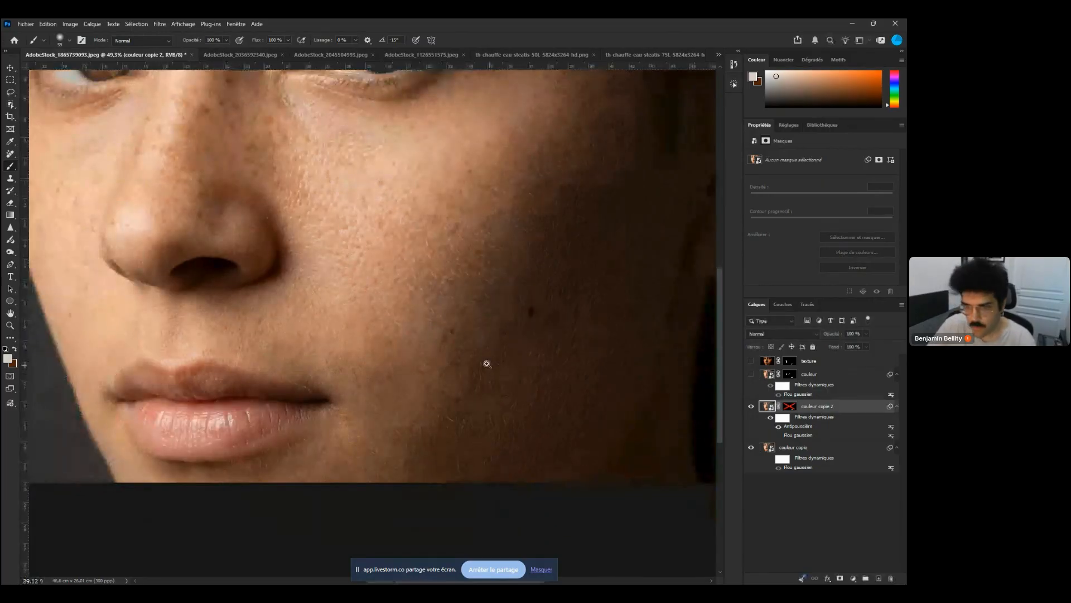
{"action": "left_click_drag", "start_coordinate": [487, 364], "coordinate": [480, 363]}
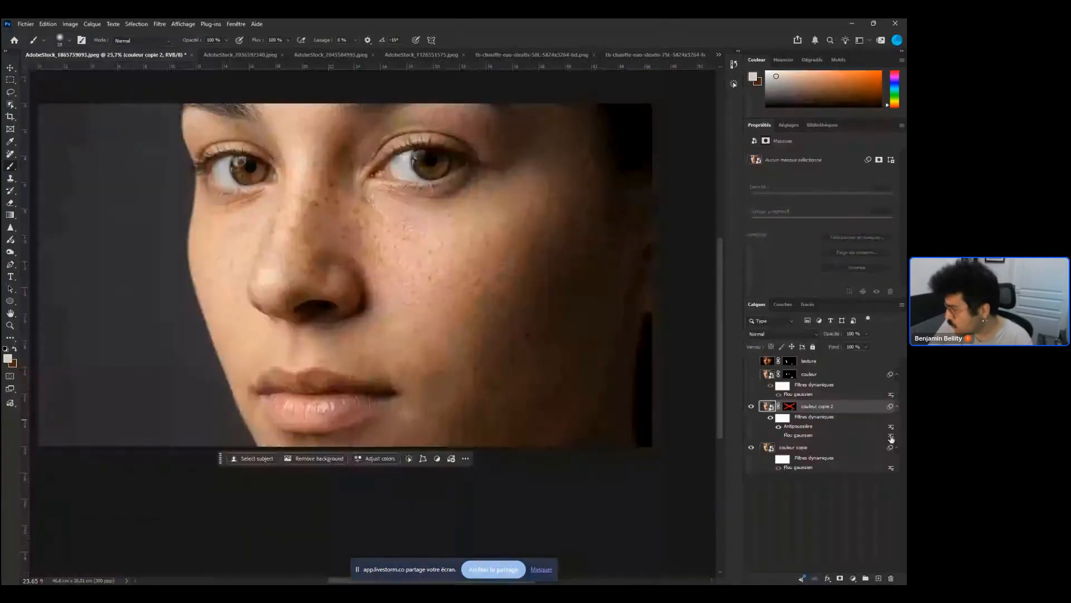
{"action": "right_click", "coordinate": [801, 439]}
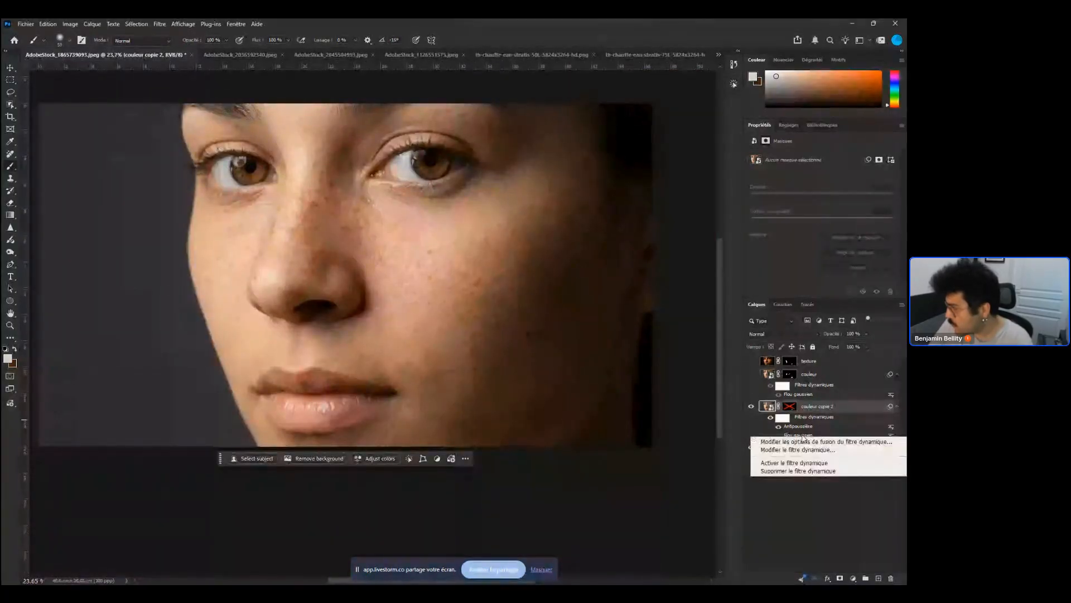
{"action": "left_click", "coordinate": [781, 470]}
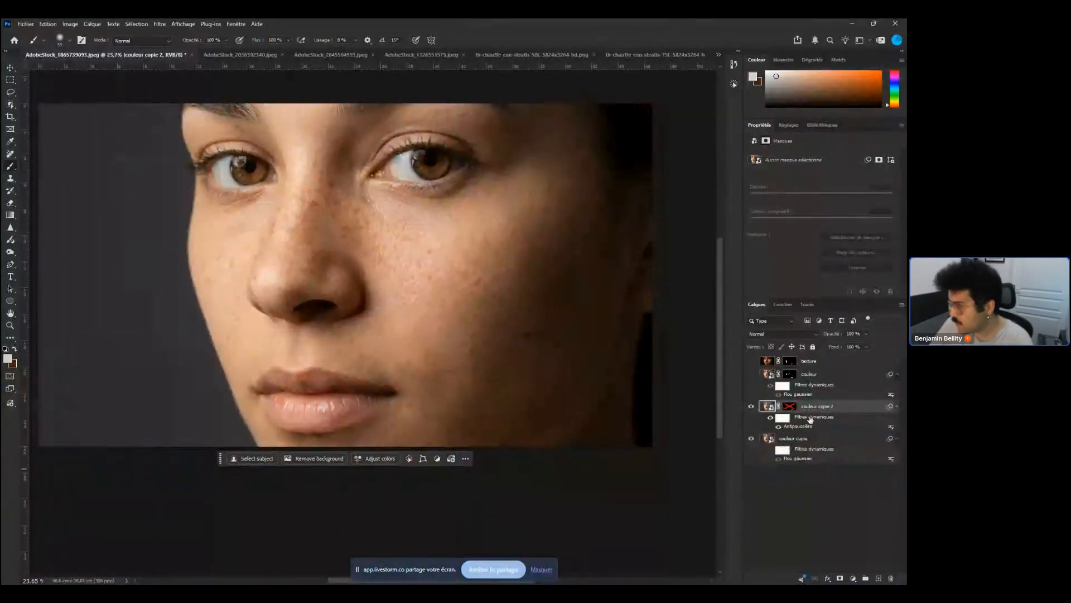
Re-enable the couleur copie 2 layer mask and select it
{"action": "double_click", "coordinate": [771, 419]}
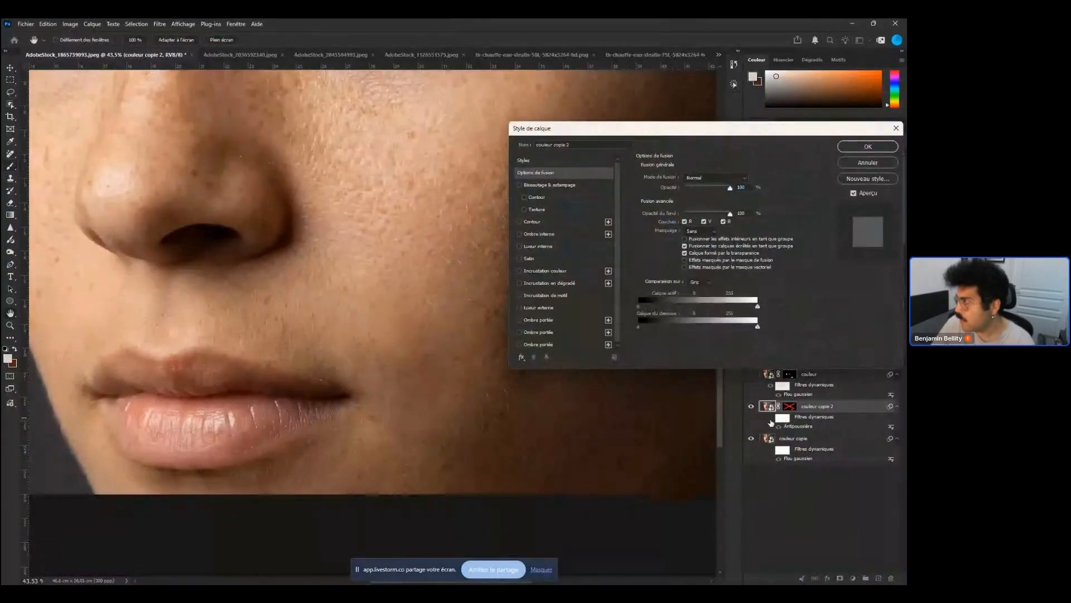
{"action": "left_click", "coordinate": [873, 165]}
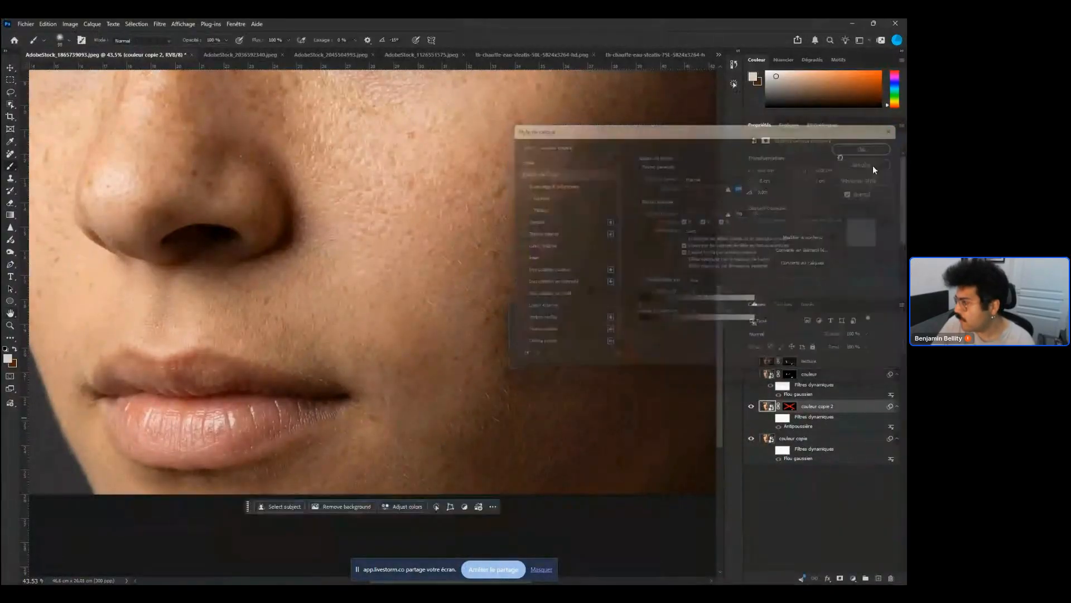
{"action": "left_click", "coordinate": [770, 418]}
{"action": "left_click", "coordinate": [790, 406], "text": "shift"}
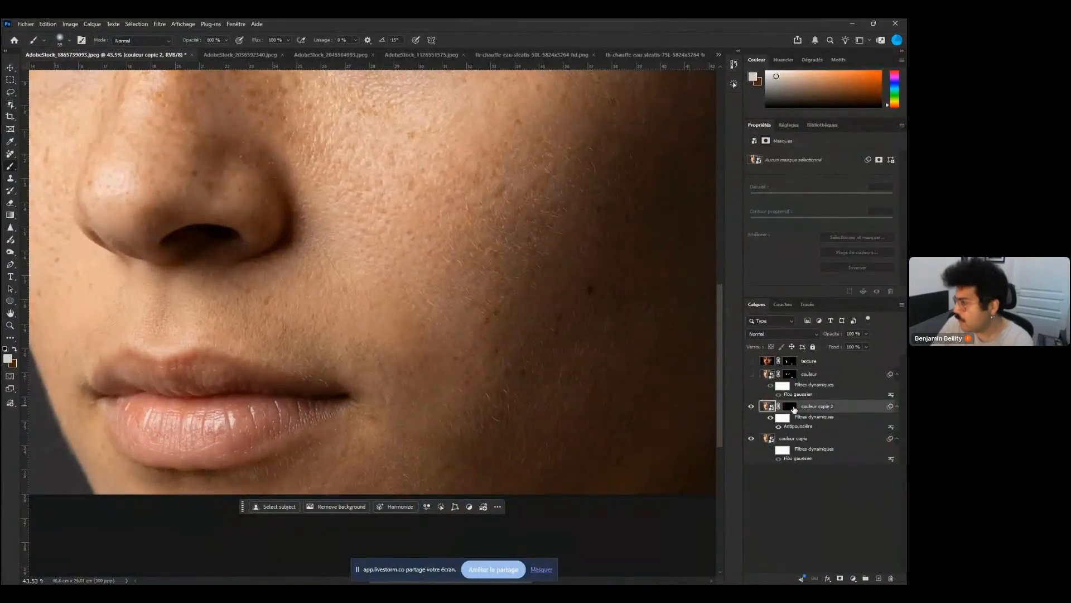
{"action": "left_click", "coordinate": [795, 411]}
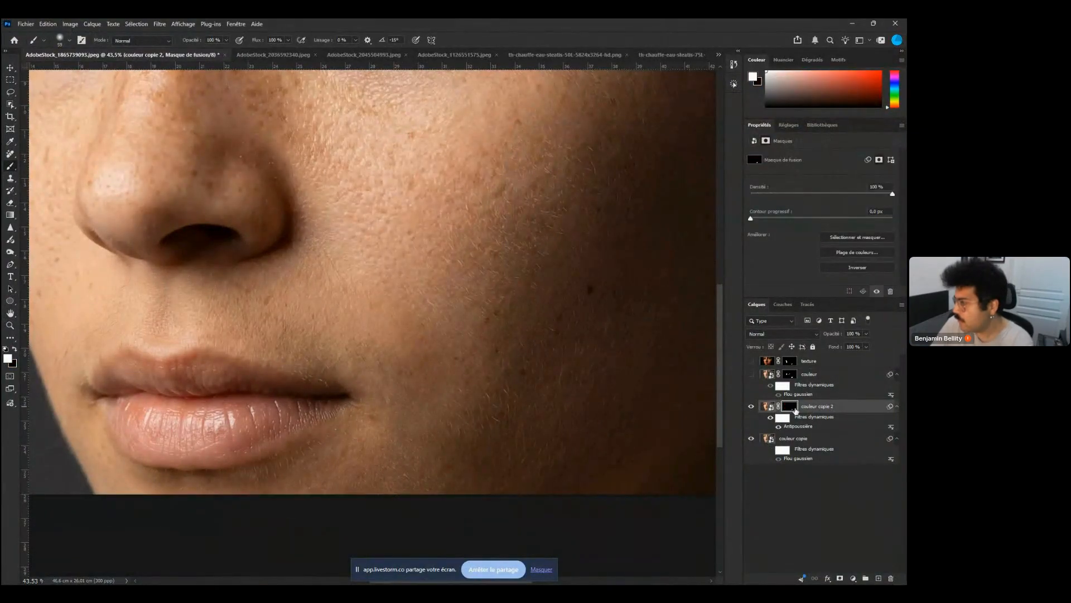
{"action": "double_click", "coordinate": [796, 411]}
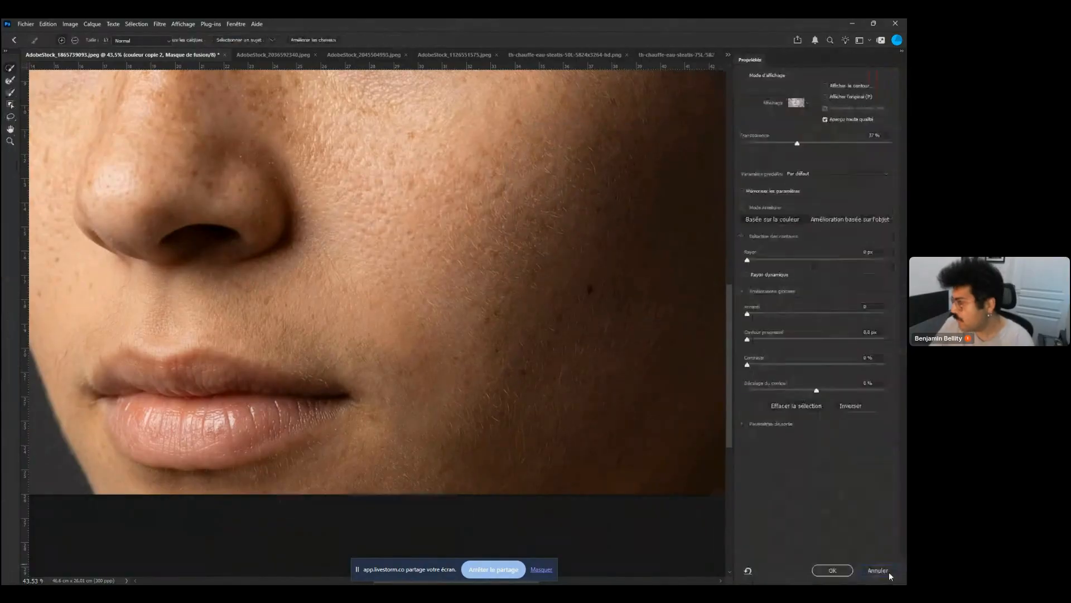
{"action": "left_click", "coordinate": [892, 571]}
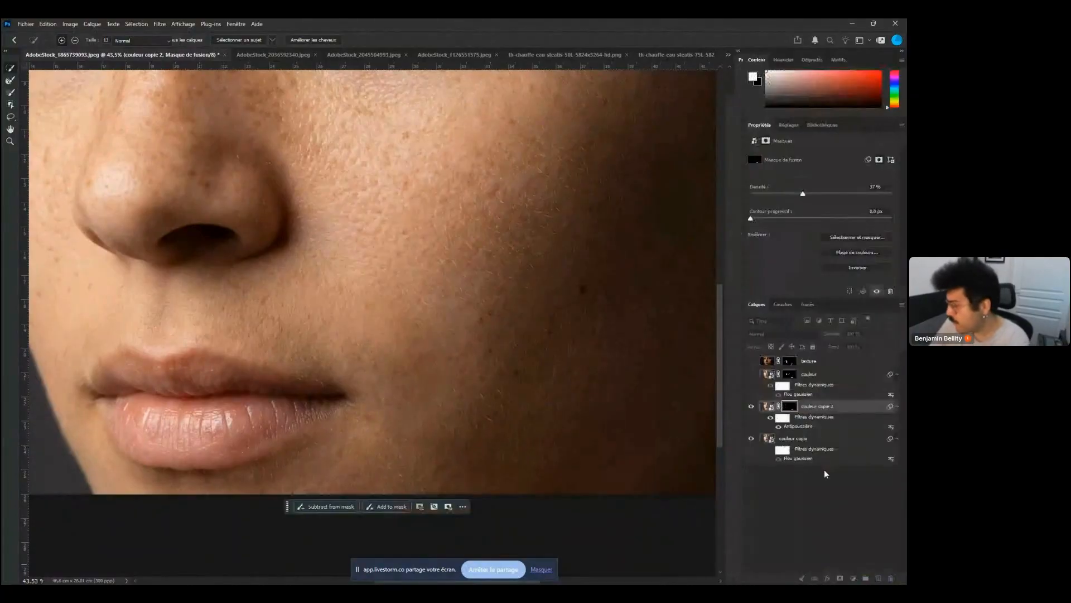
Set the Antipoussière smart filter to a 93-pixel radius and 175-level threshold
{"action": "left_click", "coordinate": [751, 408]}
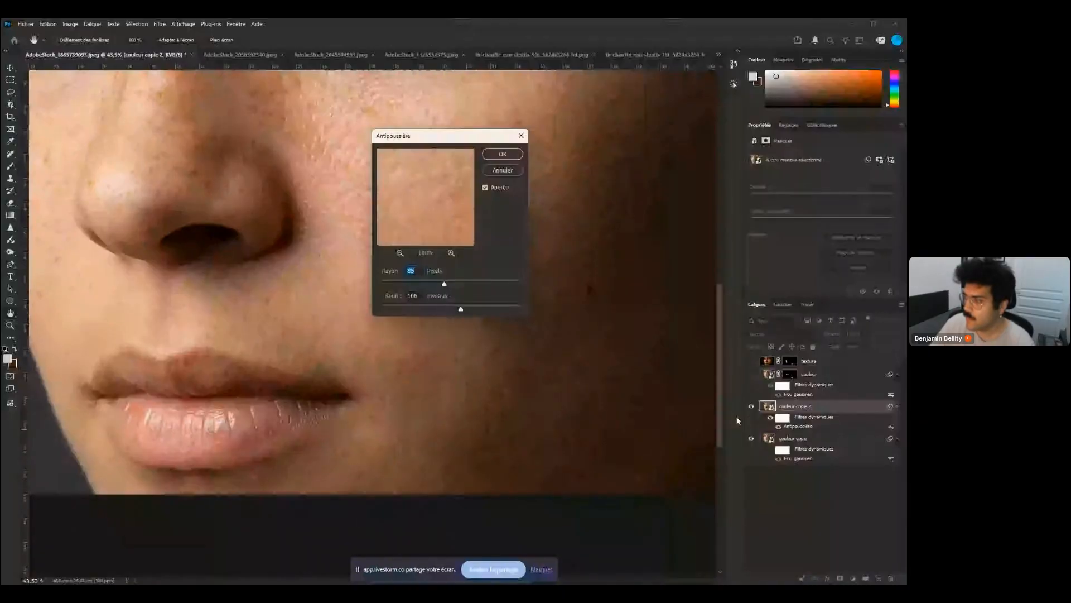
{"action": "left_click_drag", "start_coordinate": [445, 284], "coordinate": [455, 284]}
{"action": "left_click_drag", "start_coordinate": [460, 309], "coordinate": [500, 310]}
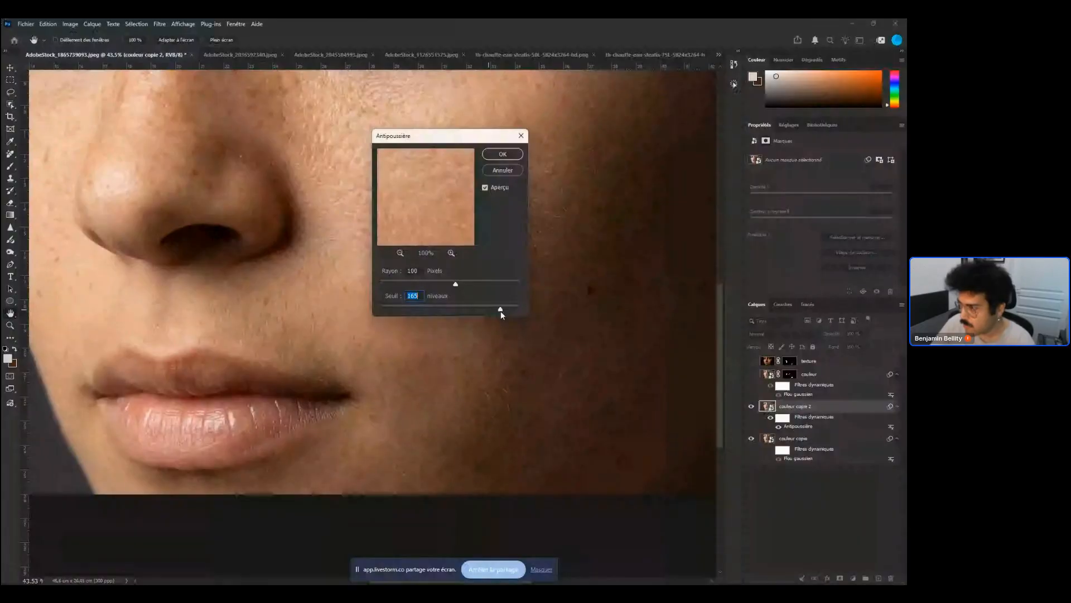
{"action": "left_click_drag", "start_coordinate": [500, 310], "coordinate": [504, 310]}
{"action": "left_click_drag", "start_coordinate": [455, 284], "coordinate": [451, 284]}
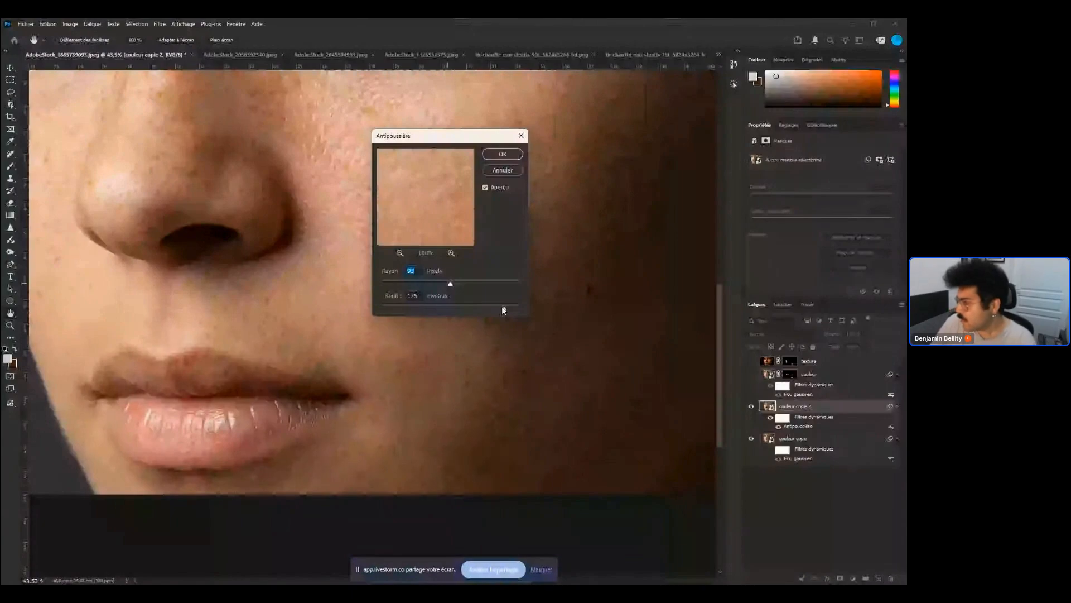
{"action": "key", "text": "Return"}
Inspect the cheek while toggling the couleur copie 2 mask and the layers' smart filters on and off
{"action": "left_click", "coordinate": [806, 412]}
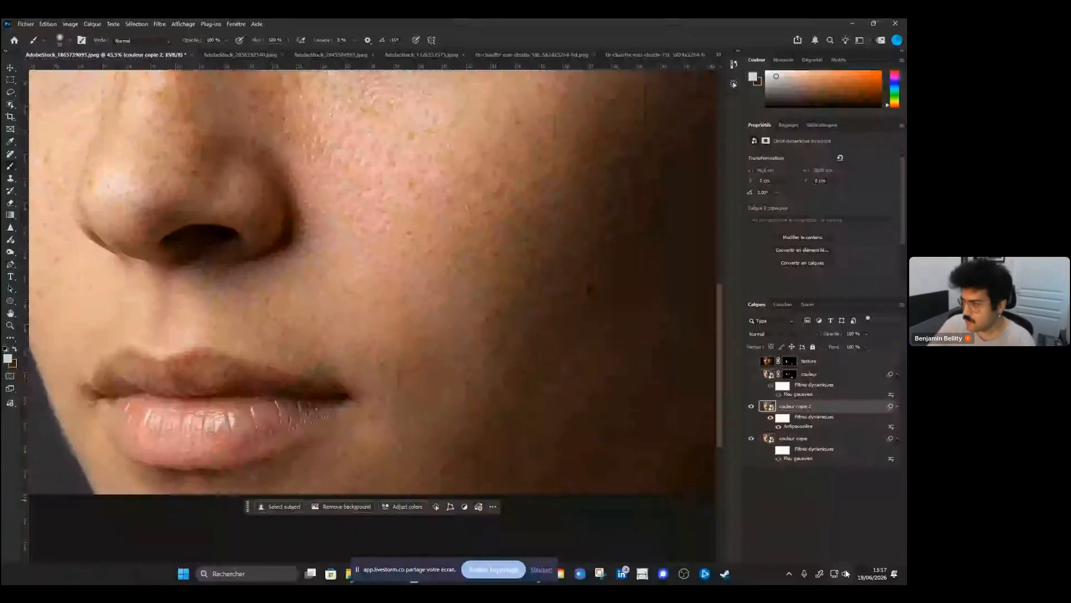
{"action": "left_click", "coordinate": [839, 578], "text": "alt"}
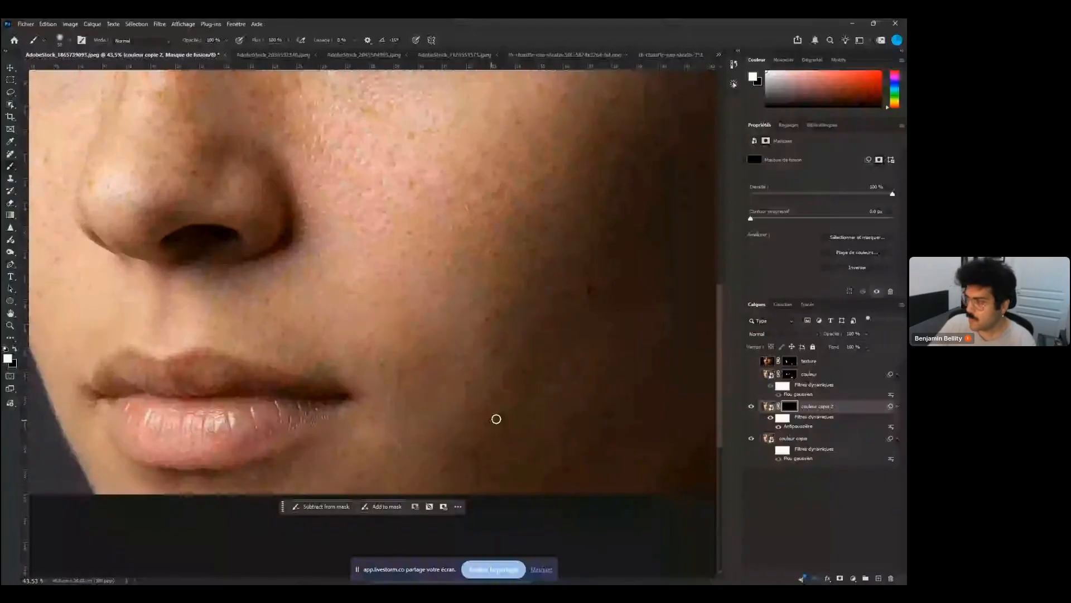
{"action": "scroll", "coordinate": [496, 418], "scroll_direction": "down", "scroll_amount": 2}
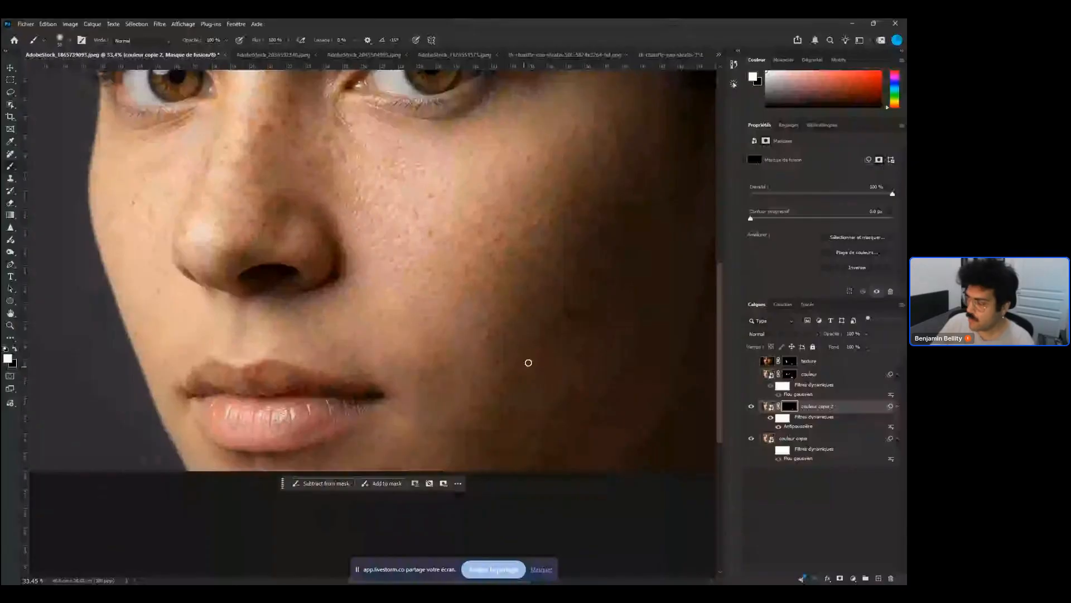
{"action": "left_click_drag", "start_coordinate": [490, 334], "coordinate": [505, 368]}
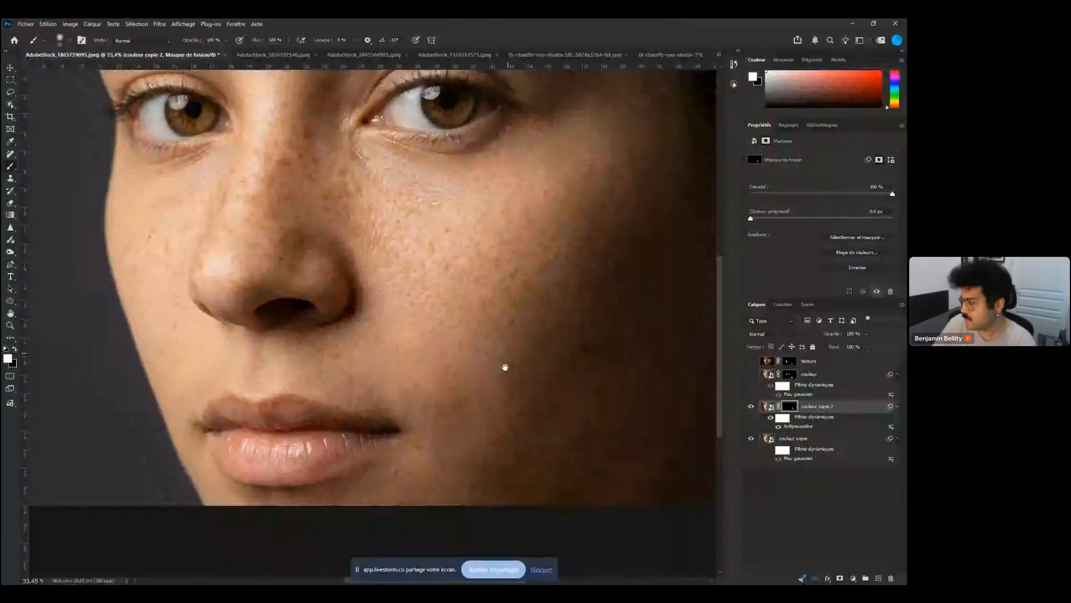
{"action": "left_click_drag", "start_coordinate": [505, 367], "coordinate": [497, 386]}
{"action": "double_click", "coordinate": [810, 426]}
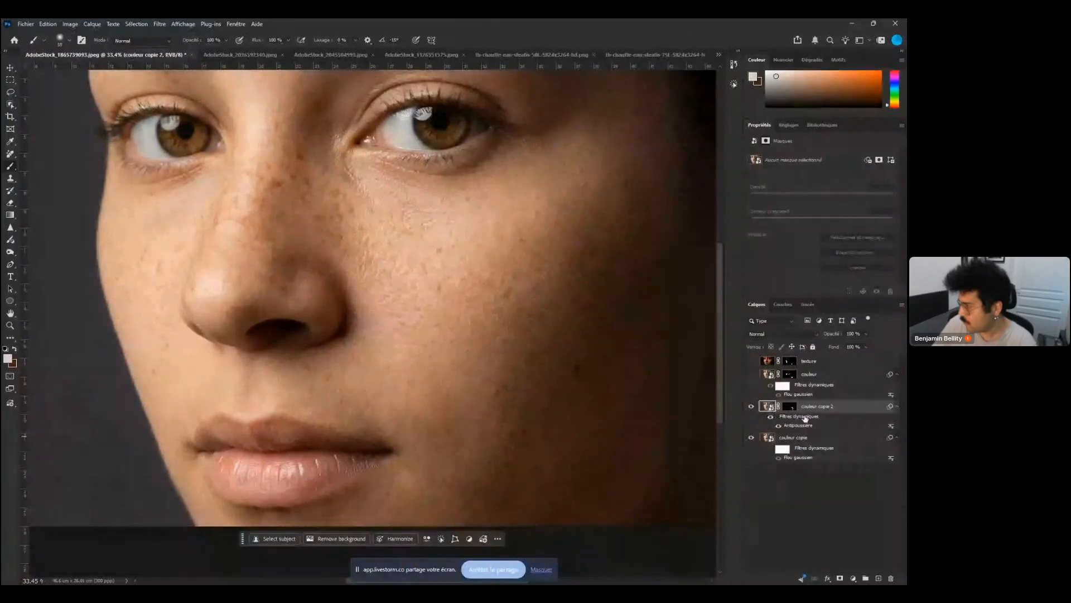
{"action": "right_click", "coordinate": [805, 419]}
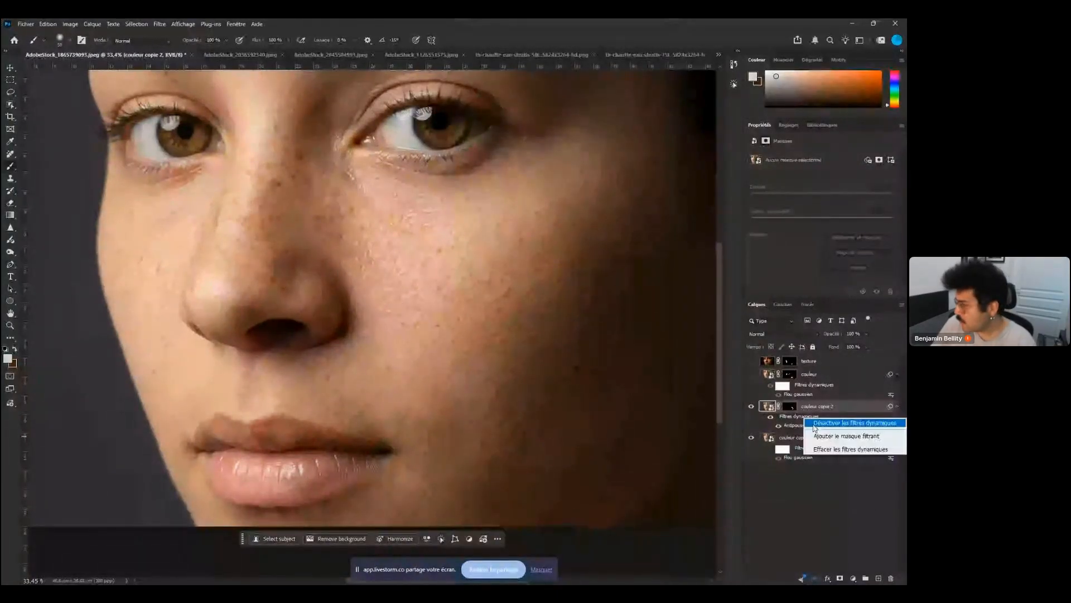
{"action": "key", "text": "Escape"}
{"action": "scroll", "coordinate": [519, 396], "scroll_direction": "up", "scroll_amount": 3}
{"action": "left_click", "coordinate": [752, 439]}
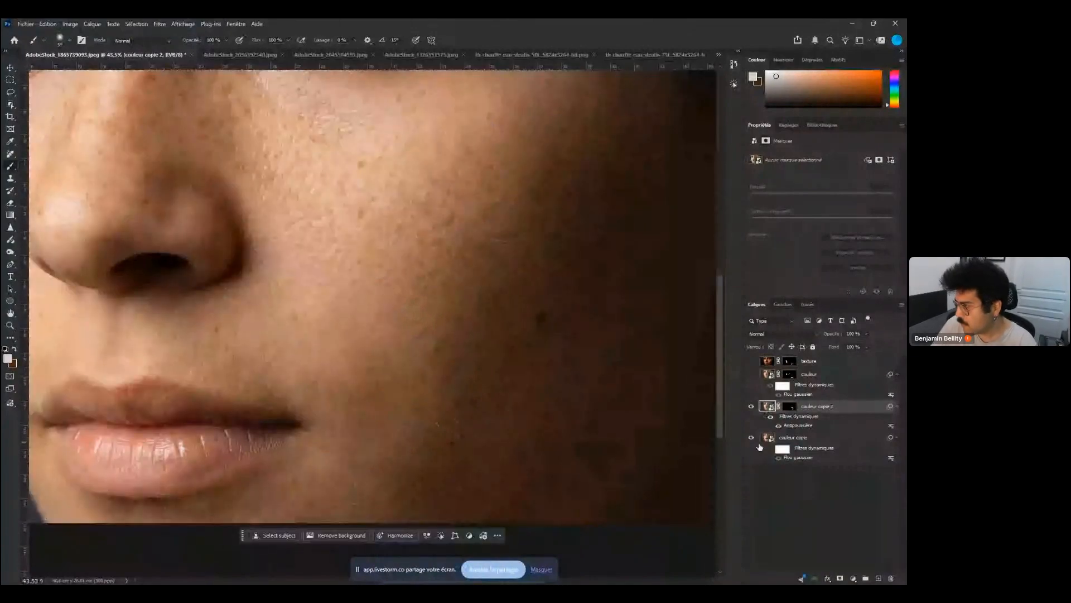
{"action": "left_click", "coordinate": [760, 444]}
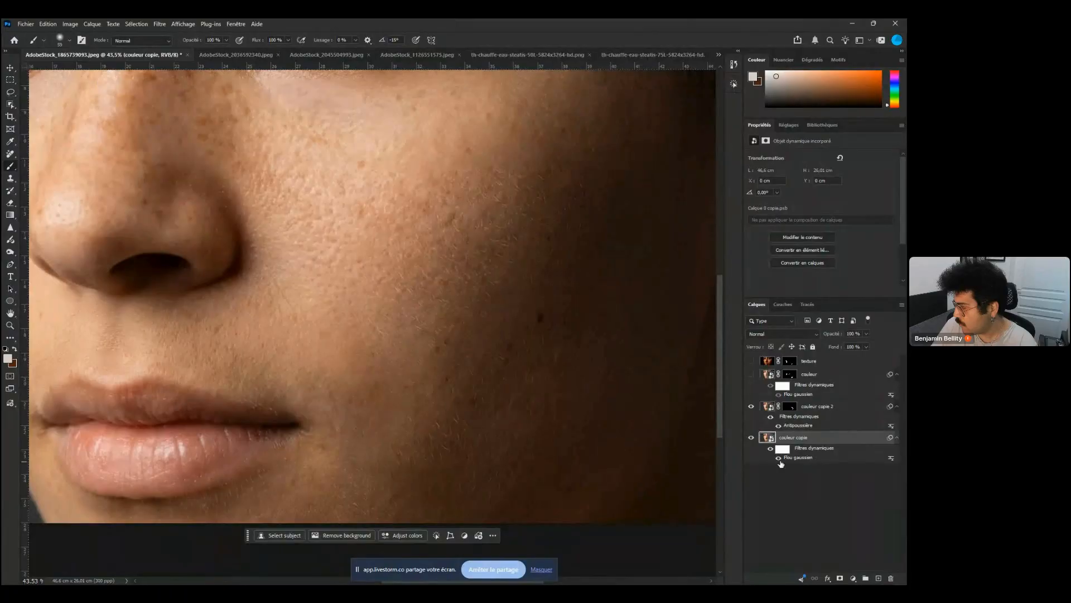
{"action": "left_click", "coordinate": [779, 458]}
Review the couleur copie 2 Antipoussière filter settings without changing them
{"action": "left_click", "coordinate": [796, 416]}
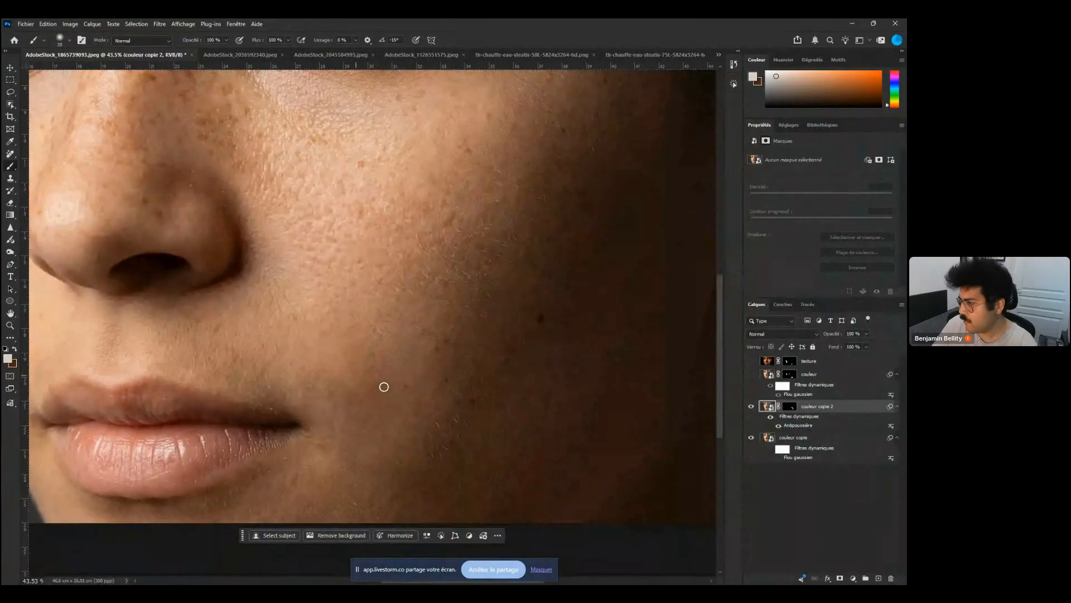
{"action": "scroll", "coordinate": [384, 387], "scroll_direction": "down", "scroll_amount": 2}
{"action": "left_click", "coordinate": [798, 408]}
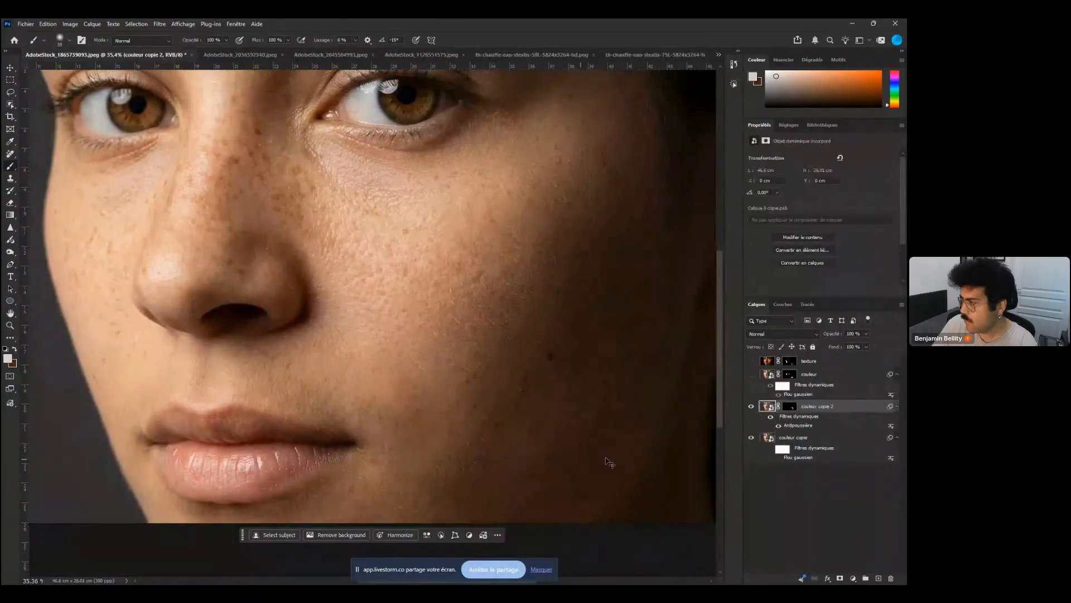
{"action": "left_click", "coordinate": [791, 407]}
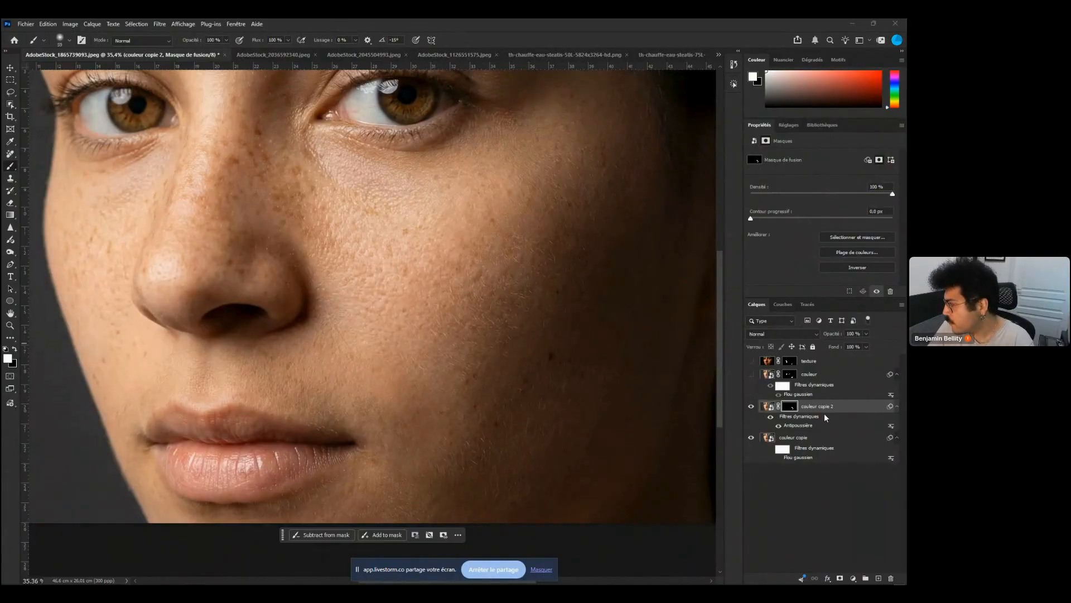
{"action": "left_click", "coordinate": [768, 406]}
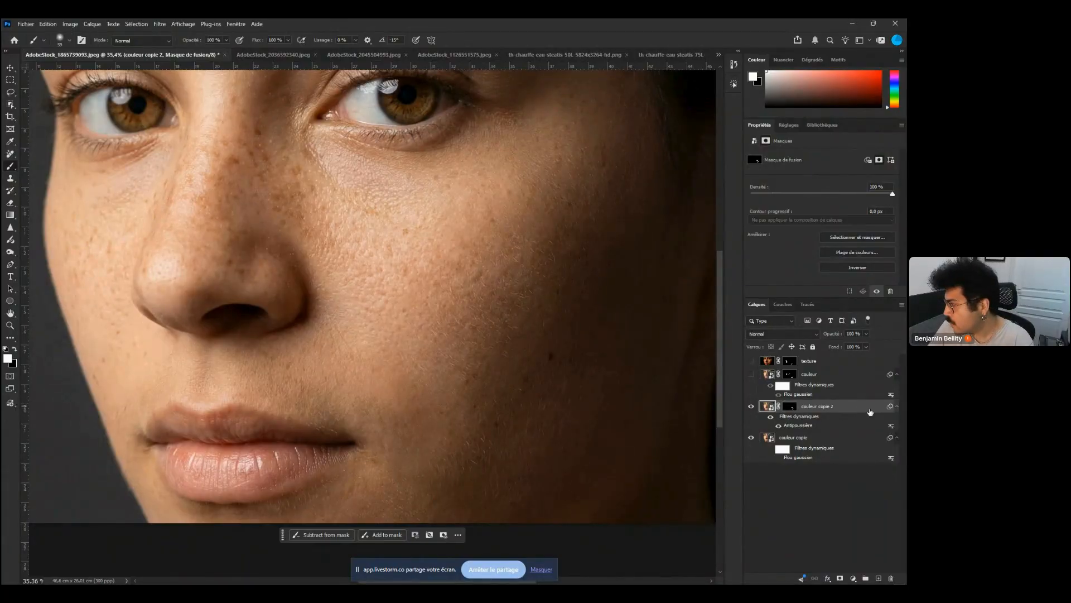
{"action": "right_click", "coordinate": [804, 418]}
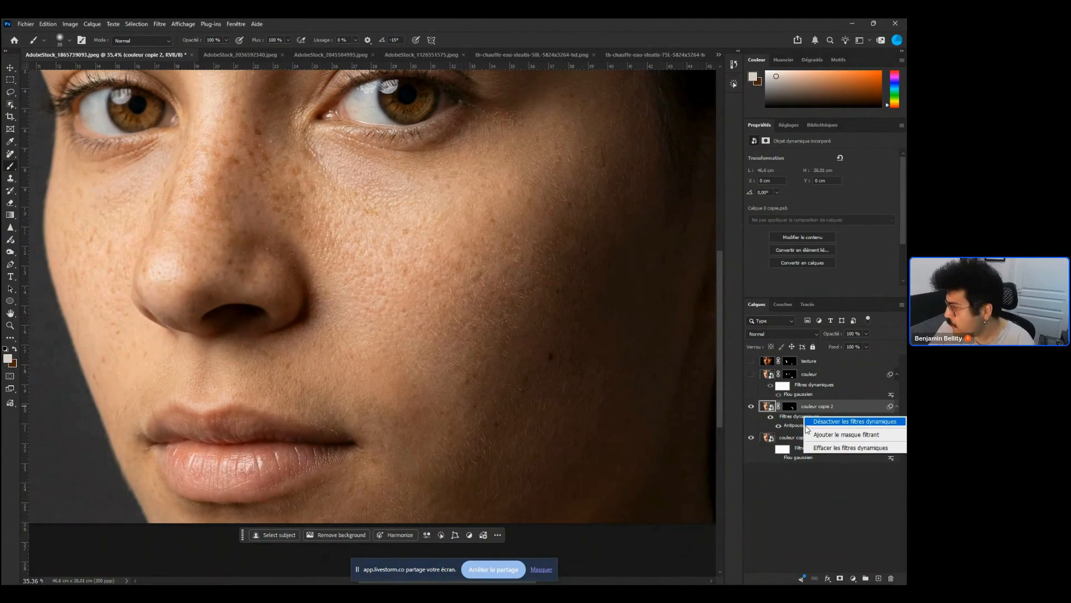
{"action": "left_click", "coordinate": [779, 426]}
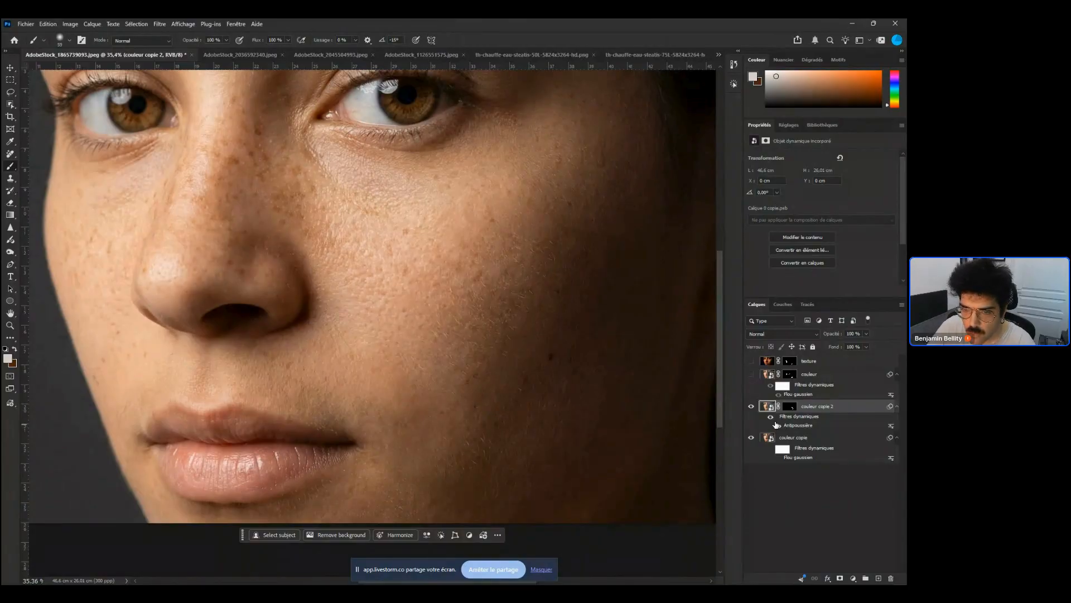
{"action": "double_click", "coordinate": [776, 425]}
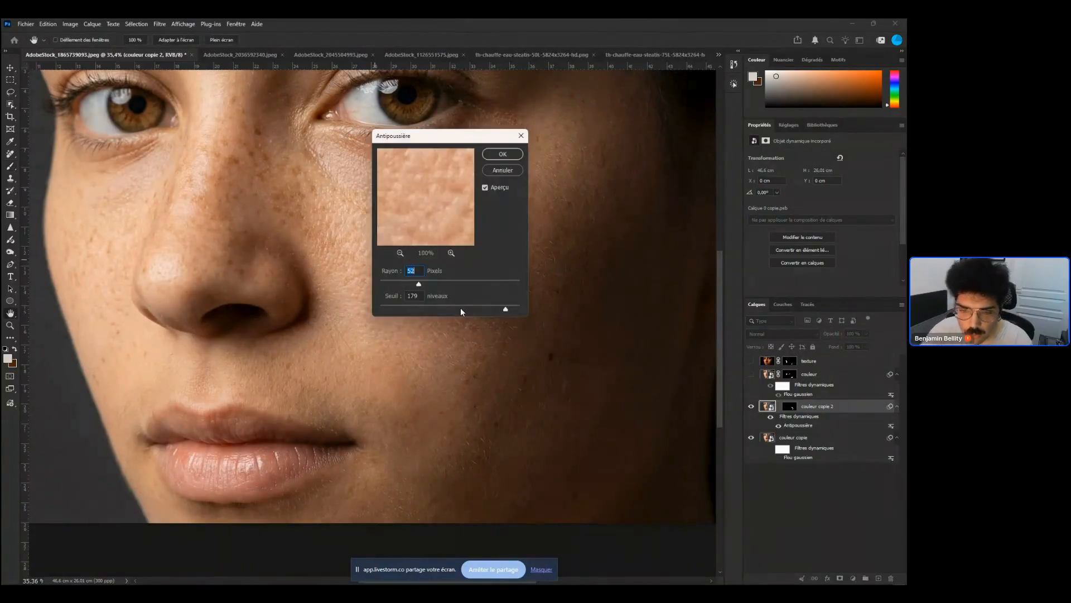
{"action": "key", "text": "Escape"}
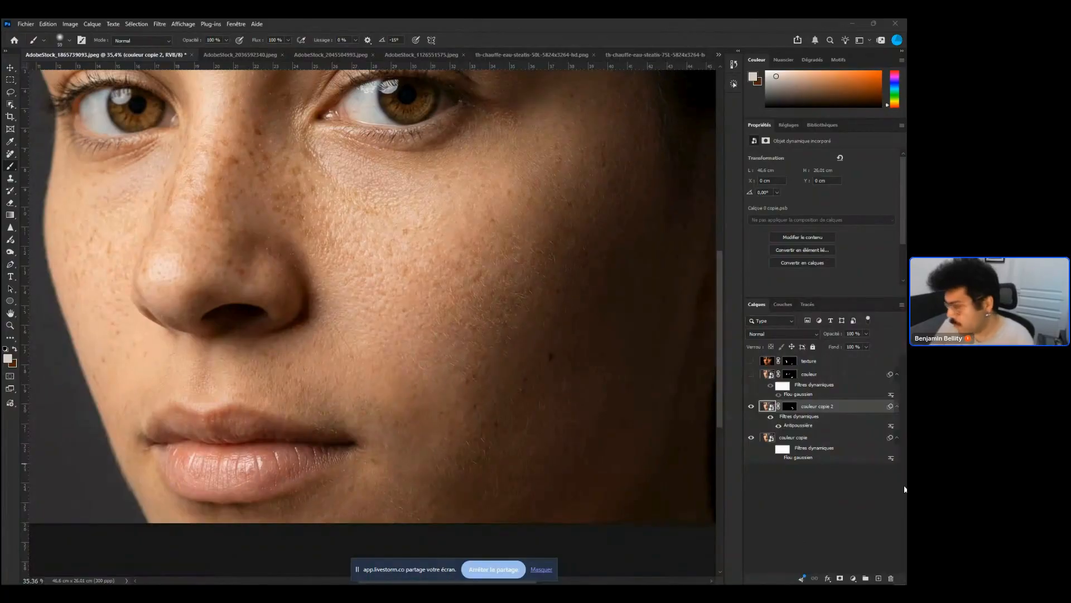
Delete the couleur copie 2 layer and clear the smart filters from couleur copie
{"action": "key", "text": "Delete"}
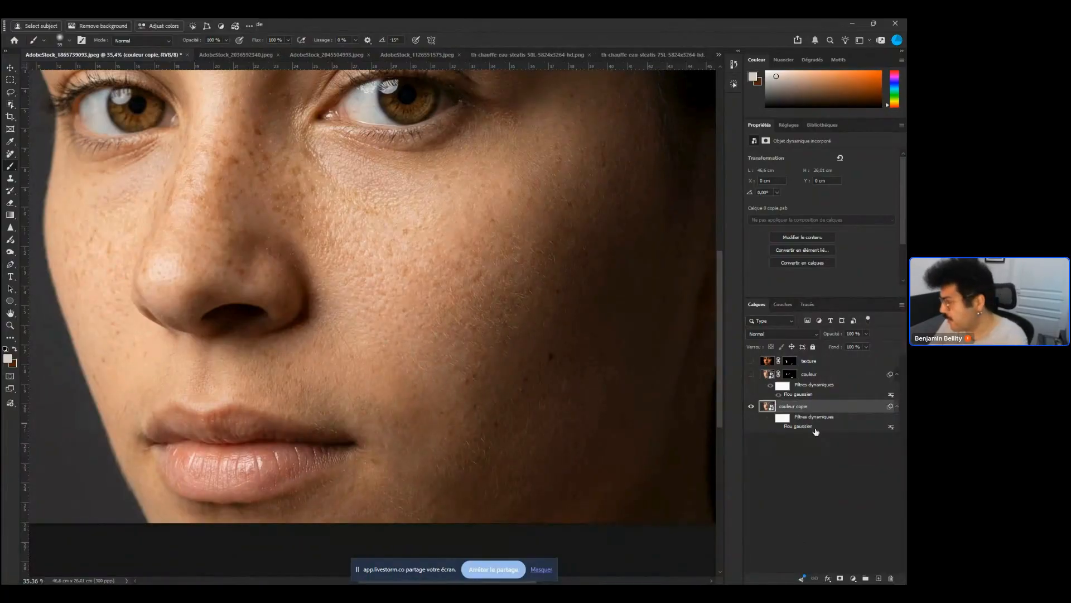
{"action": "right_click", "coordinate": [811, 419]}
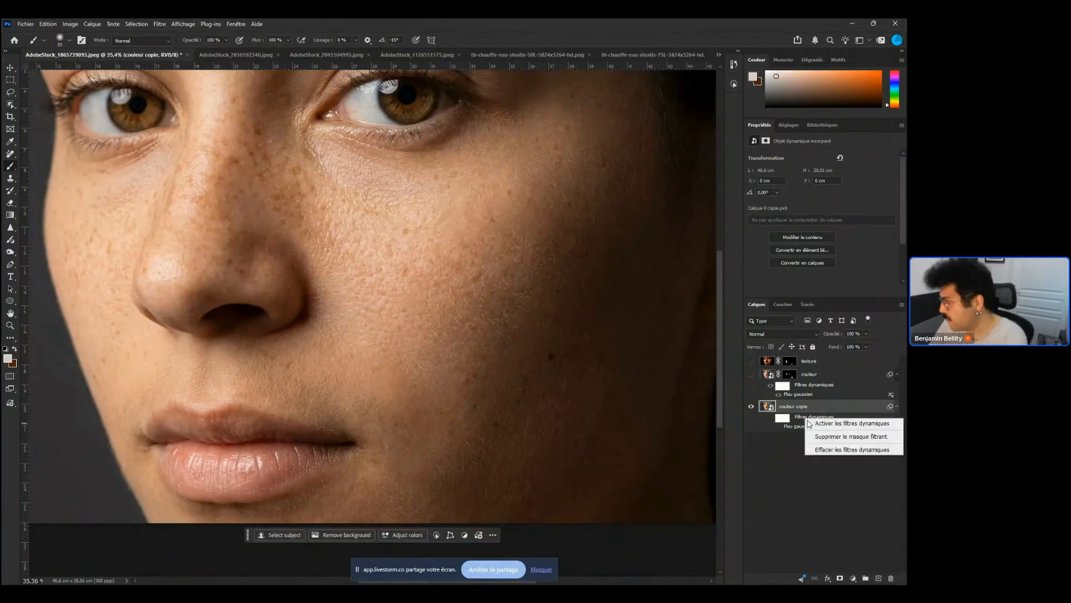
{"action": "left_click", "coordinate": [860, 452]}
Duplicate the couleur copie layer and preview an Antipoussière filter on the copy without applying it
{"action": "key", "text": "ctrl+j"}
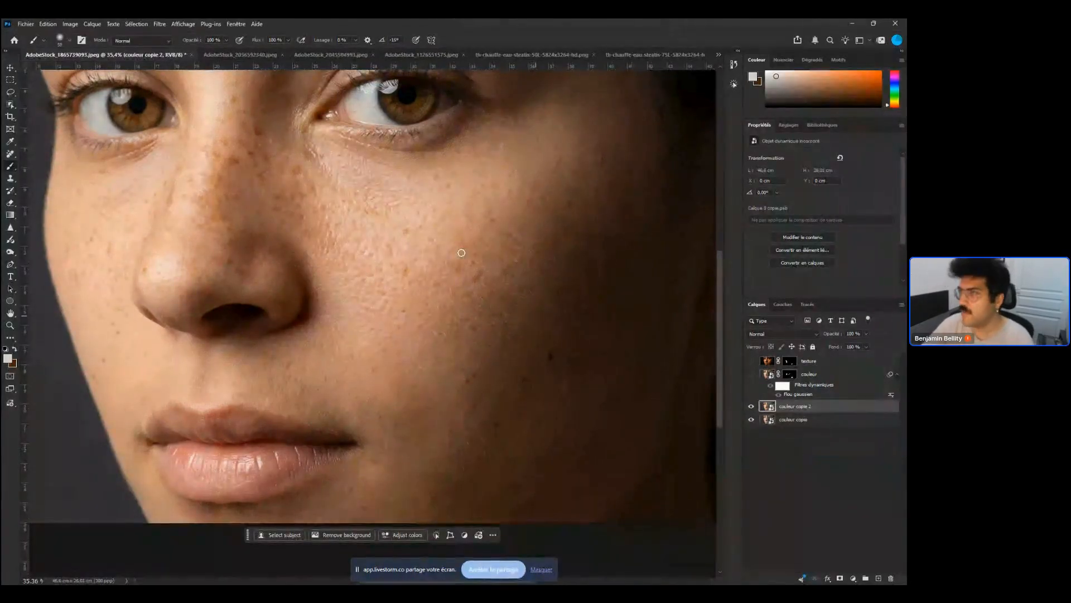
{"action": "left_click", "coordinate": [160, 24]}
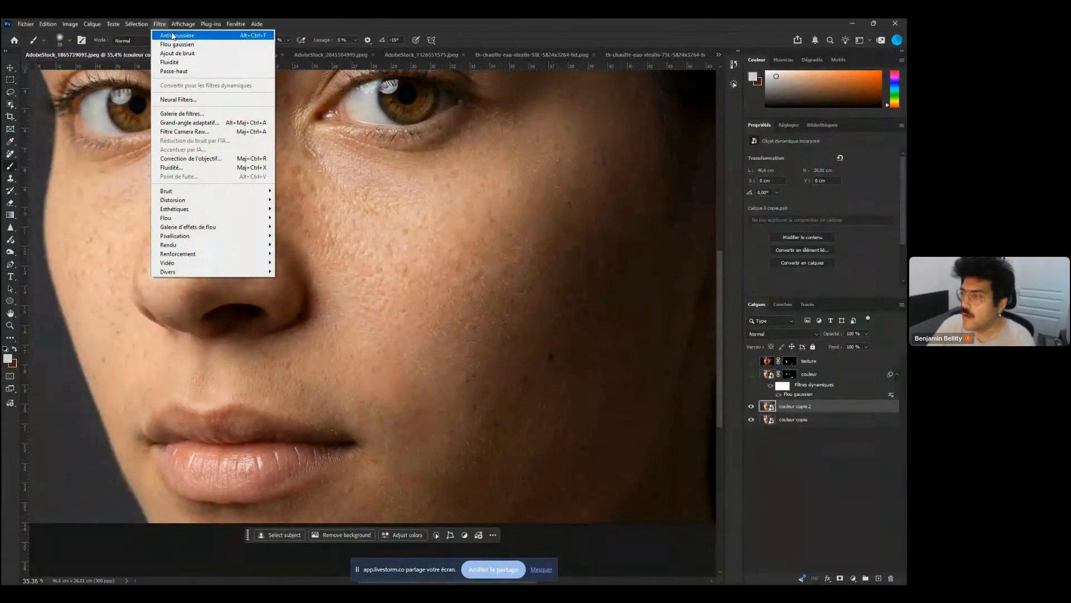
{"action": "left_click", "coordinate": [173, 36]}
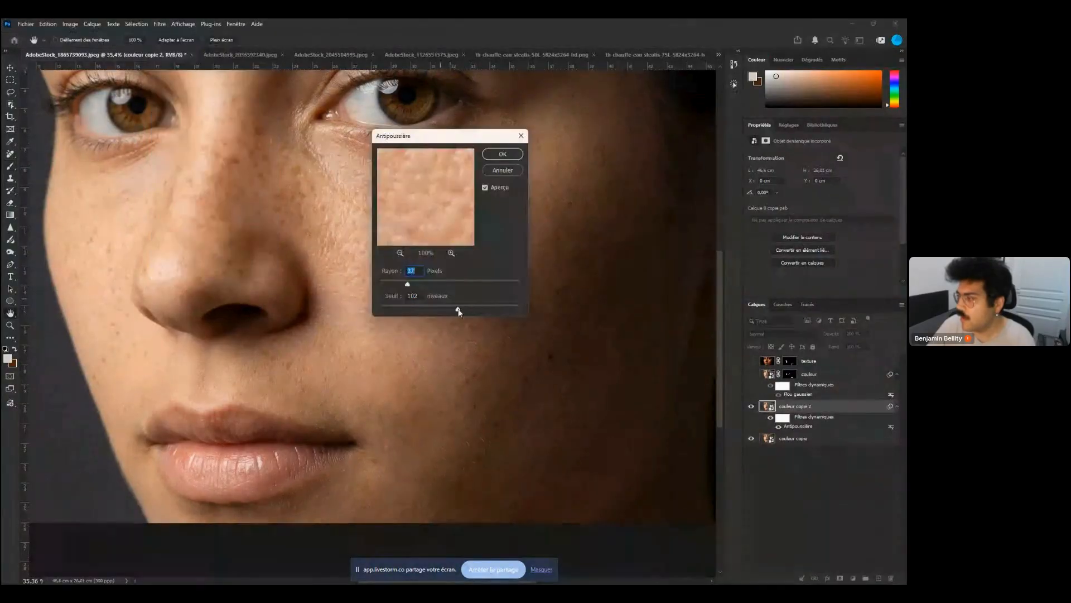
{"action": "left_click_drag", "start_coordinate": [455, 311], "coordinate": [493, 308]}
{"action": "left_click_drag", "start_coordinate": [407, 283], "coordinate": [430, 284]}
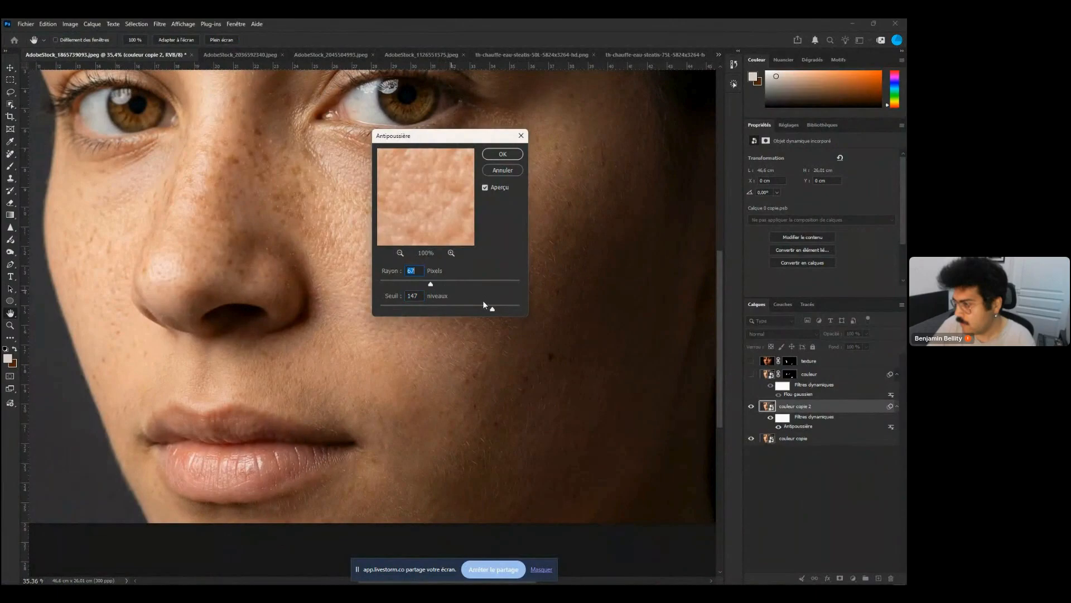
{"action": "key", "text": "Escape"}
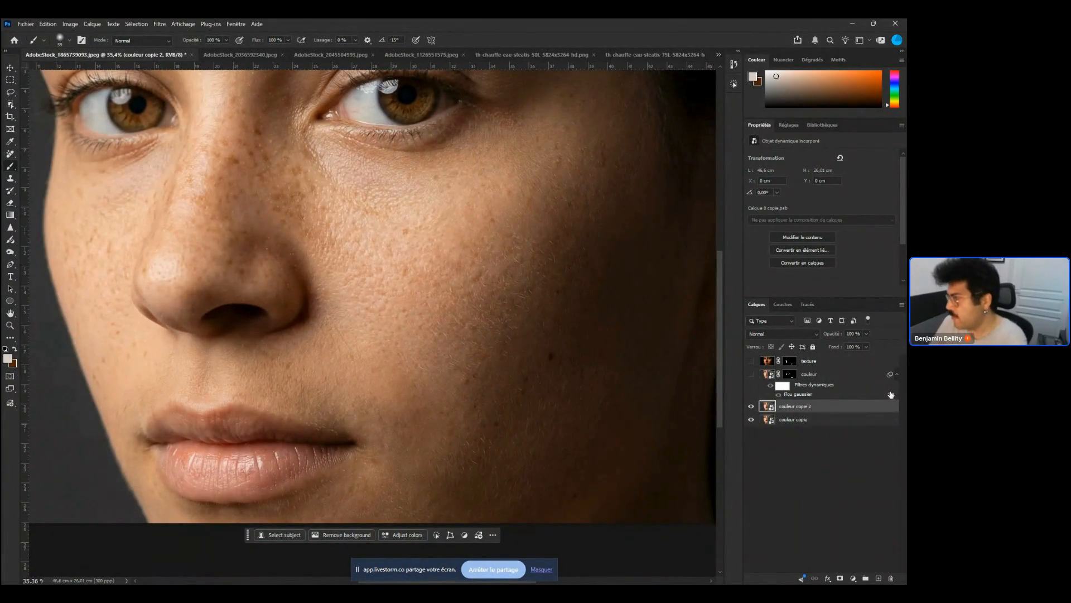
Select both couleur copie 2 and couleur copie and merge them into a single layer
{"action": "left_click", "coordinate": [859, 377]}
{"action": "left_click", "coordinate": [814, 411]}
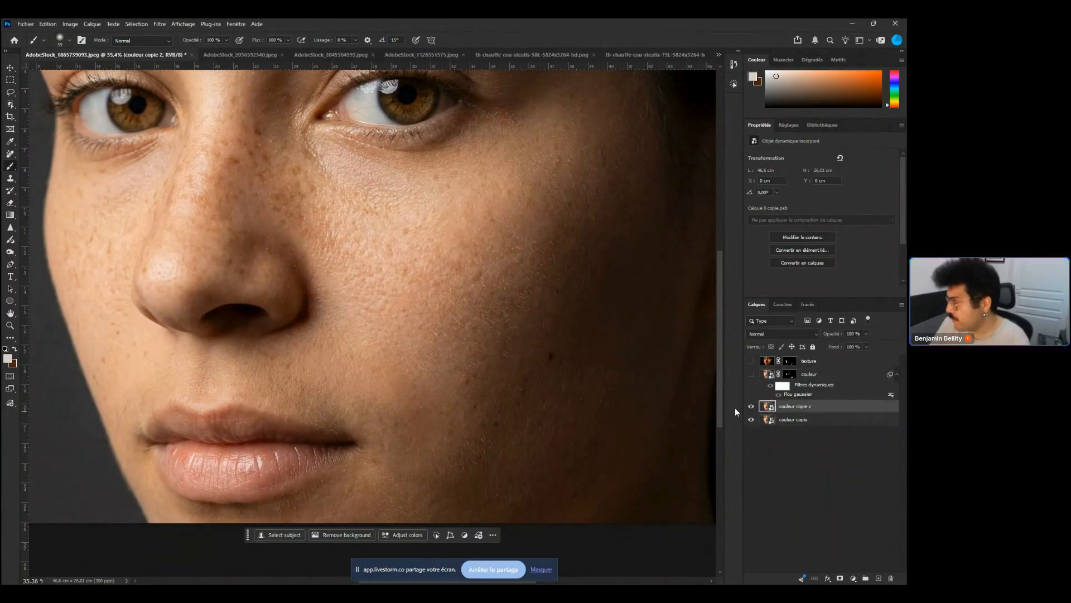
{"action": "right_click", "coordinate": [767, 406]}
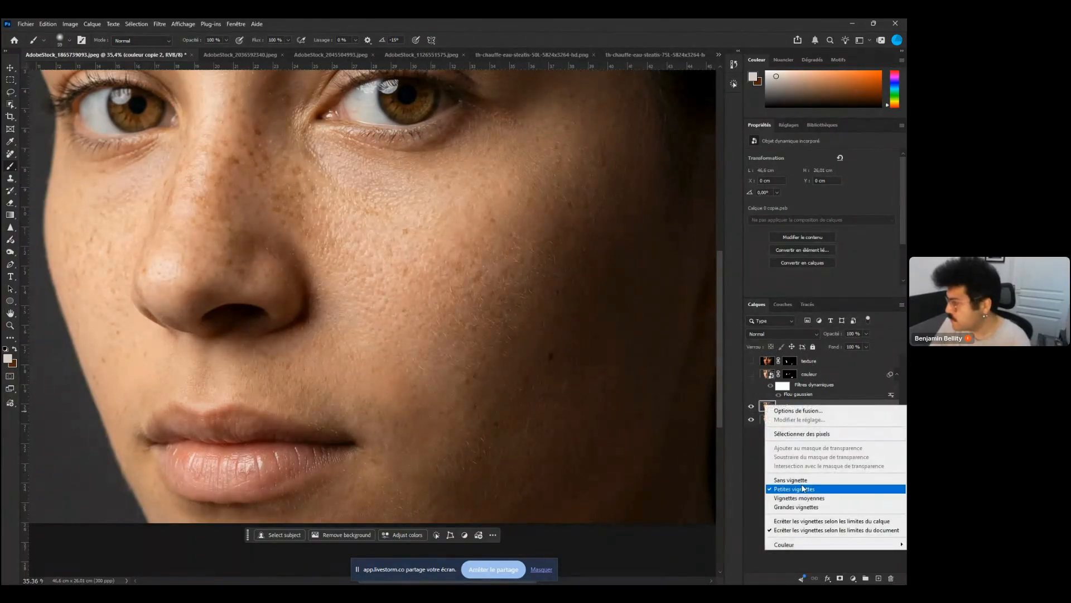
{"action": "left_click", "coordinate": [824, 434]}
{"action": "left_click", "coordinate": [797, 423], "text": "shift"}
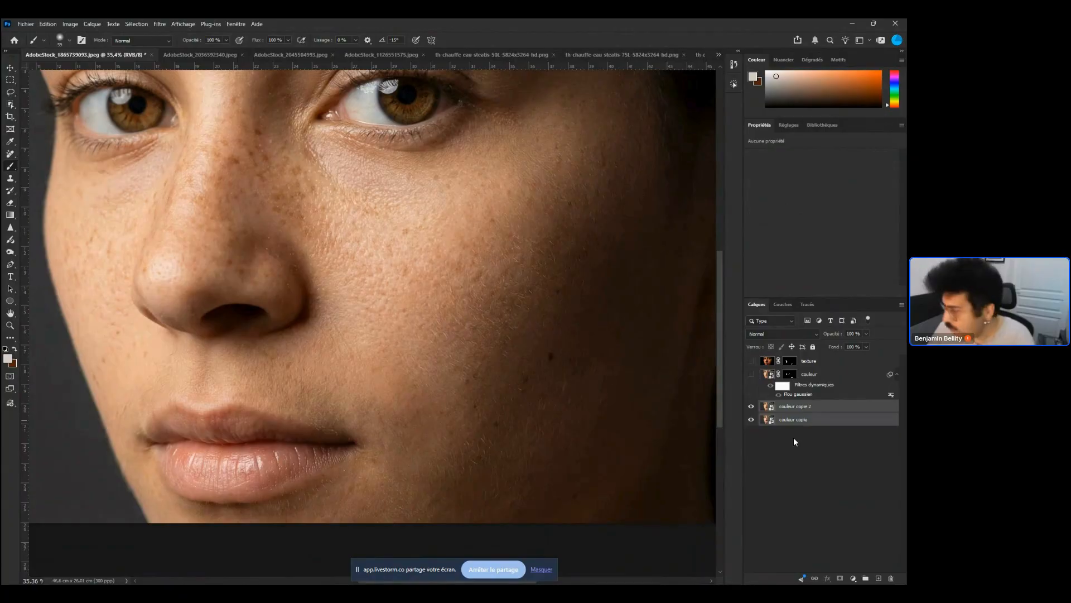
{"action": "key", "text": "ctrl+e"}
Duplicate the merged couleur copie 2 layer to create couleur copie 3
{"action": "key", "text": "ctrl+j"}
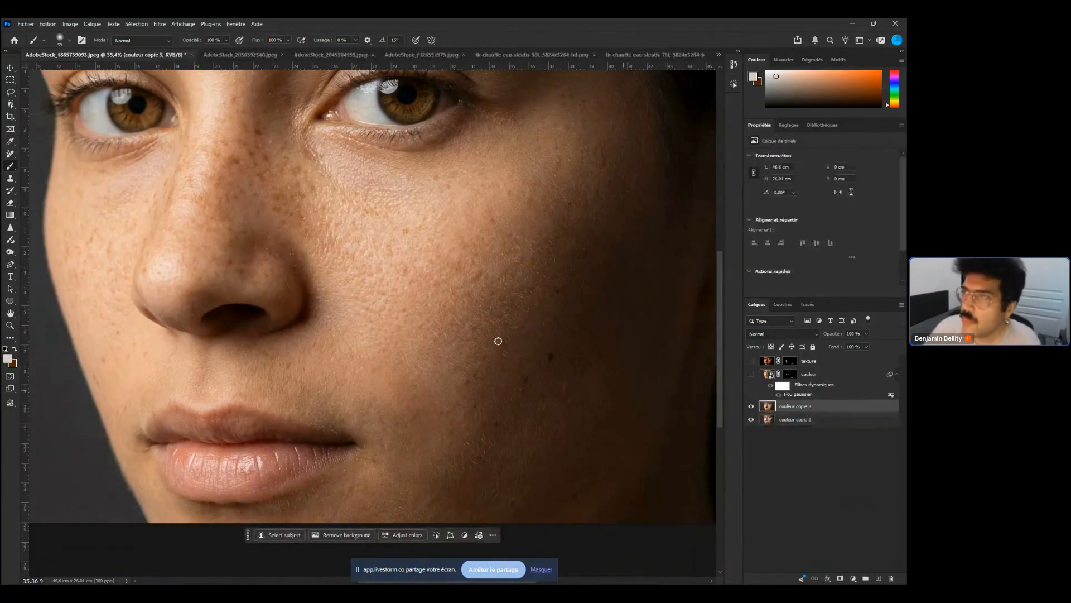
{"action": "left_click", "coordinate": [164, 24]}
{"action": "left_click", "coordinate": [166, 37]}
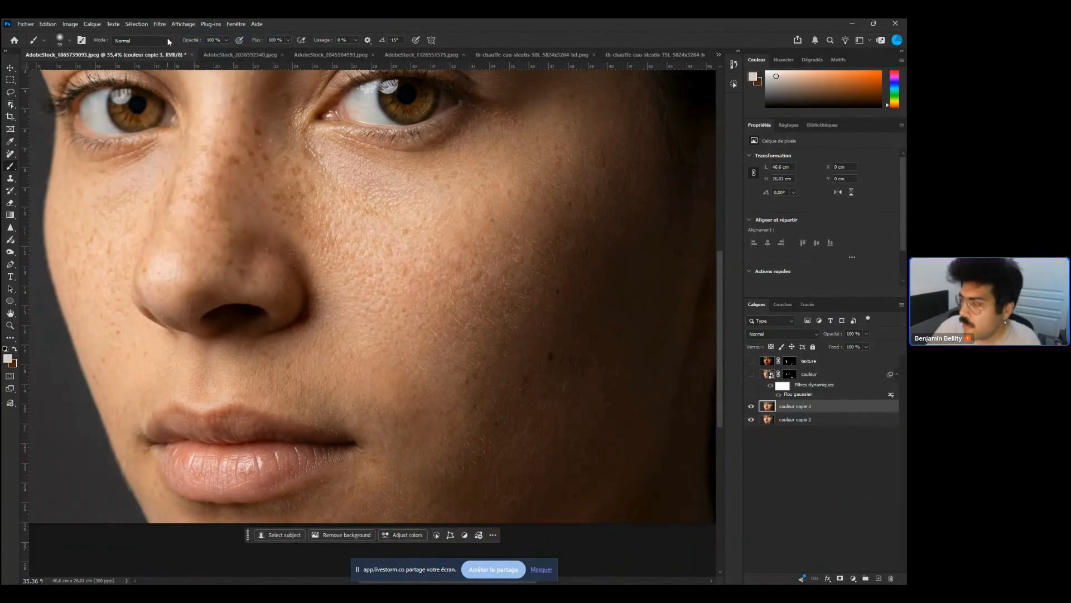
{"action": "left_click", "coordinate": [182, 24]}
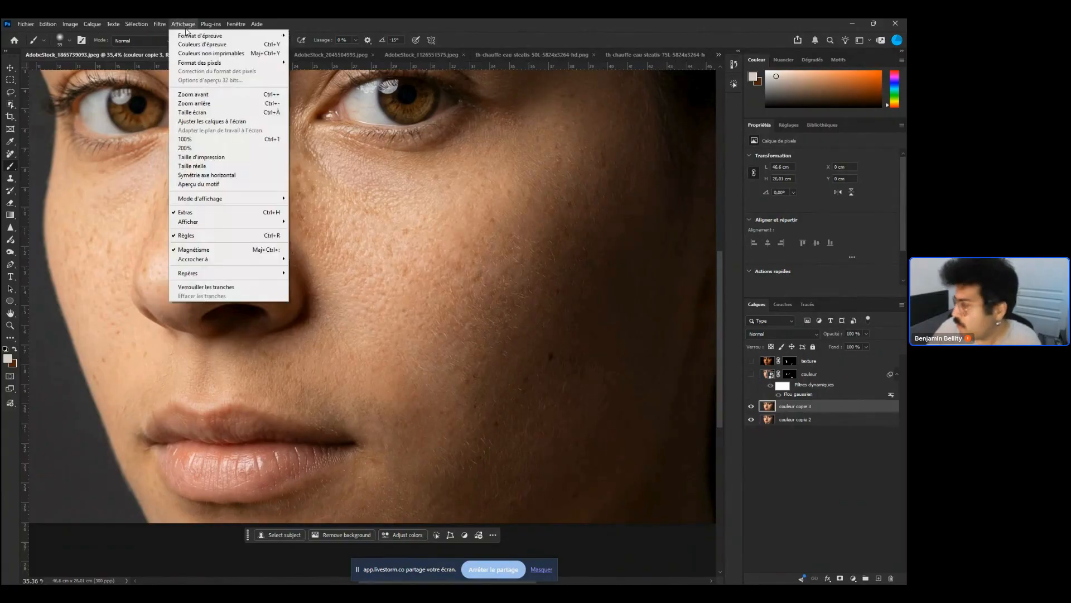
{"action": "left_click", "coordinate": [886, 417]}
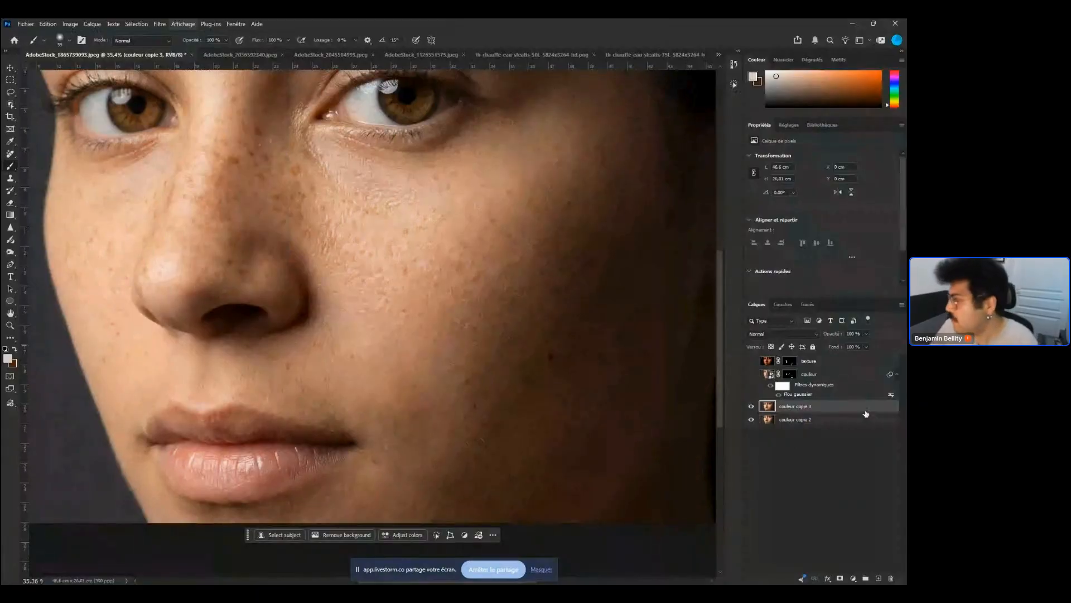
Apply the Antipoussière noise filter to couleur copie 3 with an 8-pixel radius and 13-level threshold
{"action": "left_click", "coordinate": [162, 25]}
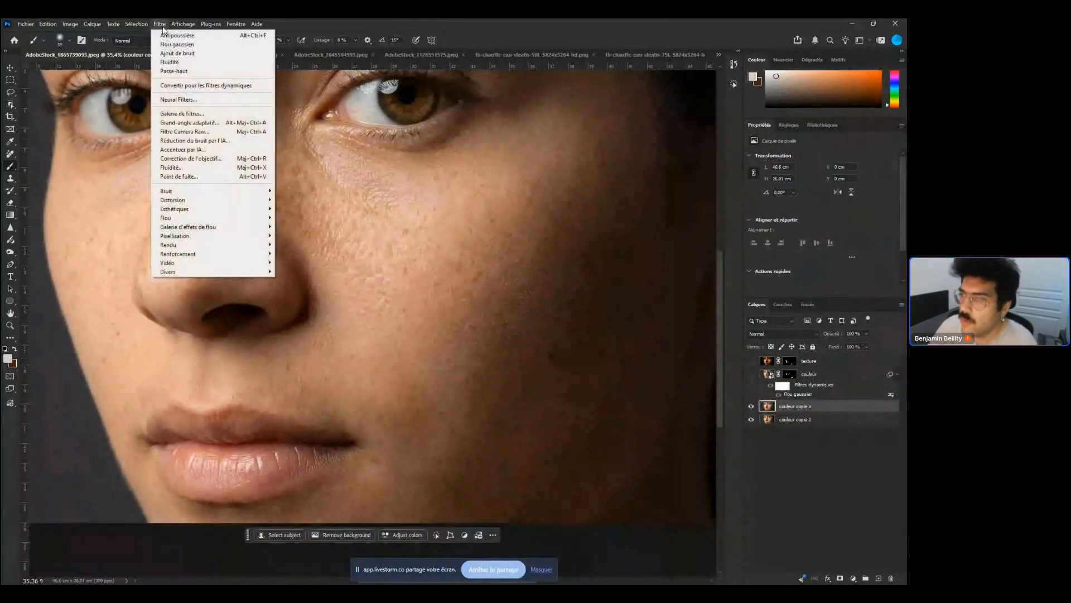
{"action": "mouse_move", "coordinate": [237, 193]}
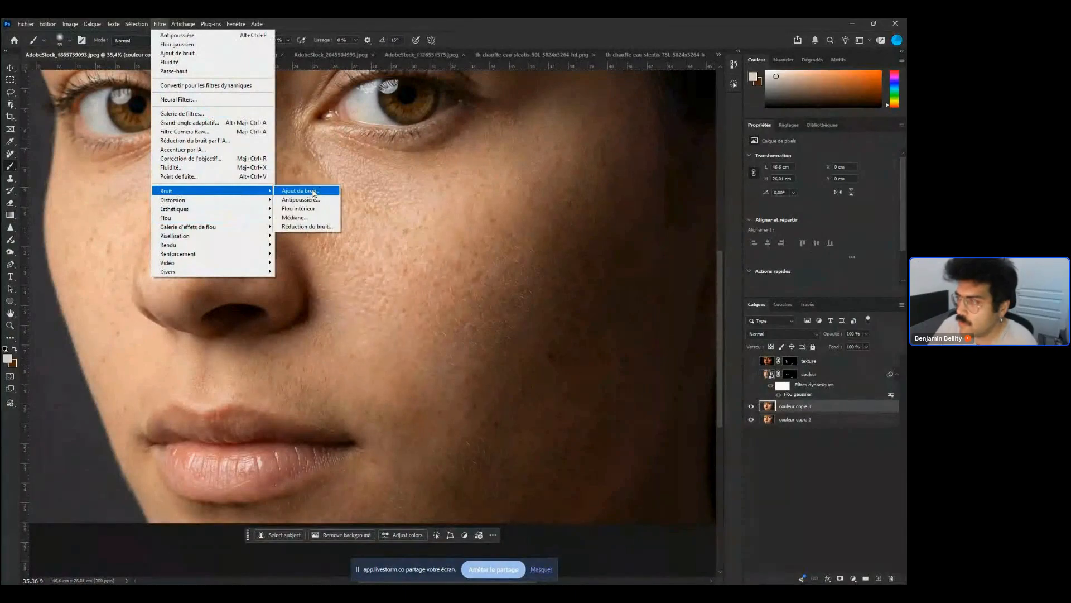
{"action": "left_click", "coordinate": [304, 200]}
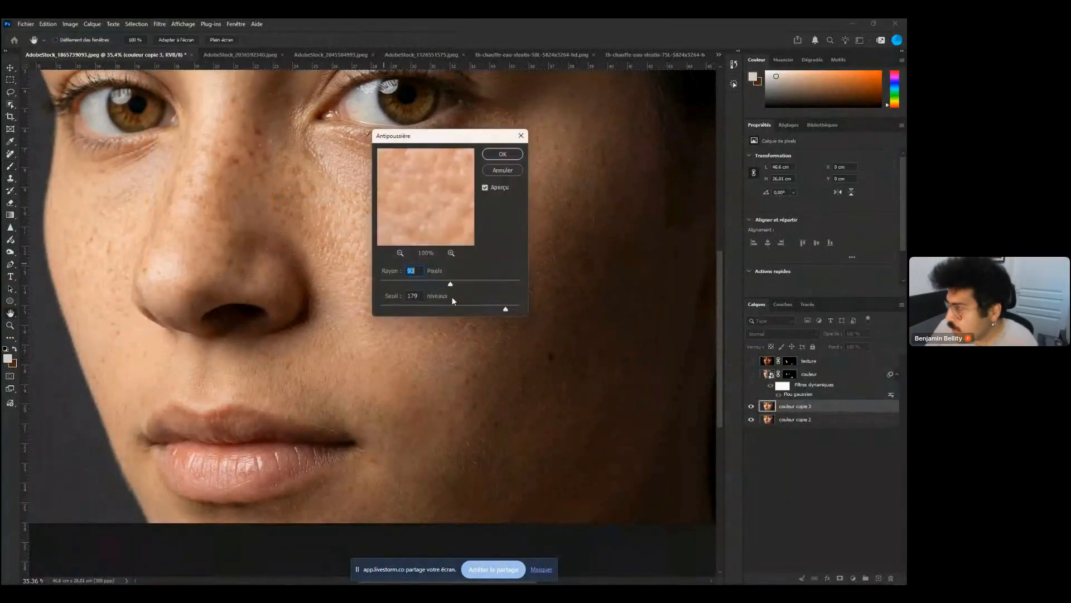
{"action": "left_click_drag", "start_coordinate": [451, 285], "coordinate": [425, 285]}
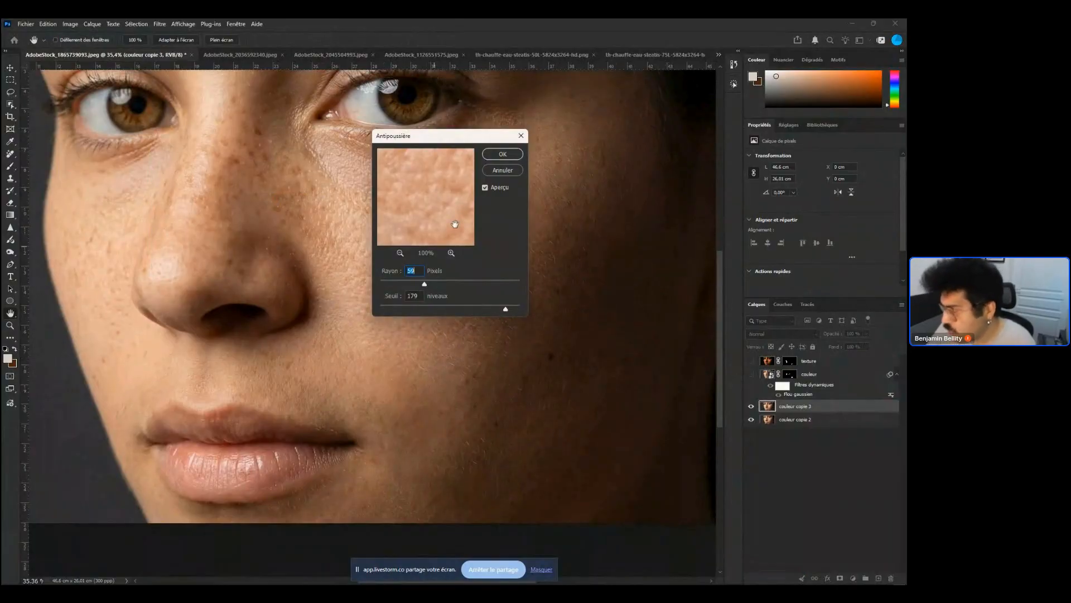
{"action": "left_click_drag", "start_coordinate": [506, 308], "coordinate": [449, 313]}
{"action": "left_click_drag", "start_coordinate": [407, 283], "coordinate": [428, 313]}
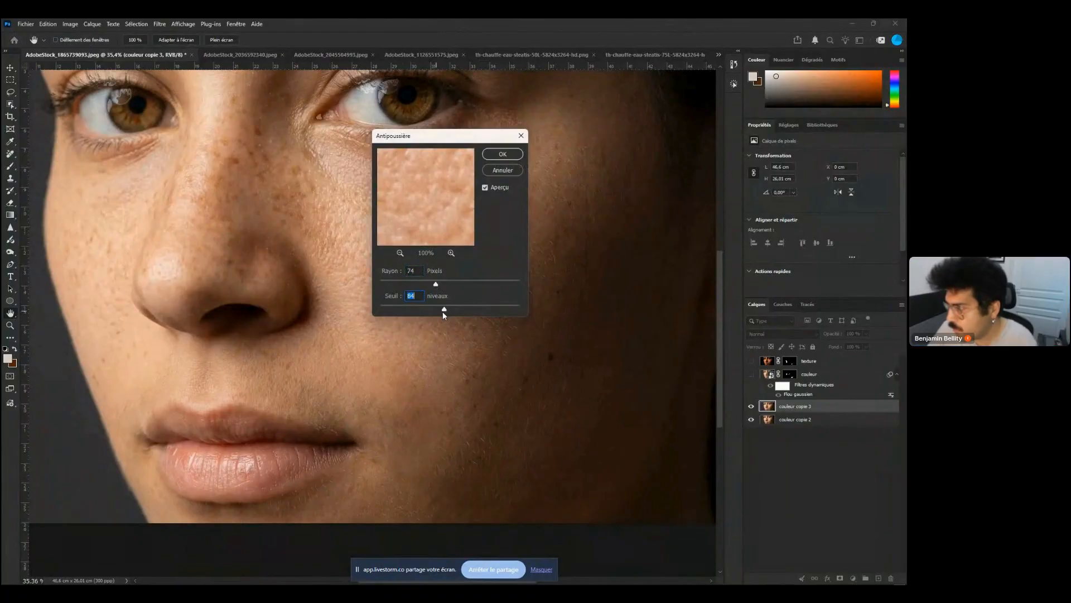
{"action": "left_click_drag", "start_coordinate": [444, 311], "coordinate": [432, 311]}
{"action": "left_click_drag", "start_coordinate": [436, 285], "coordinate": [464, 309]}
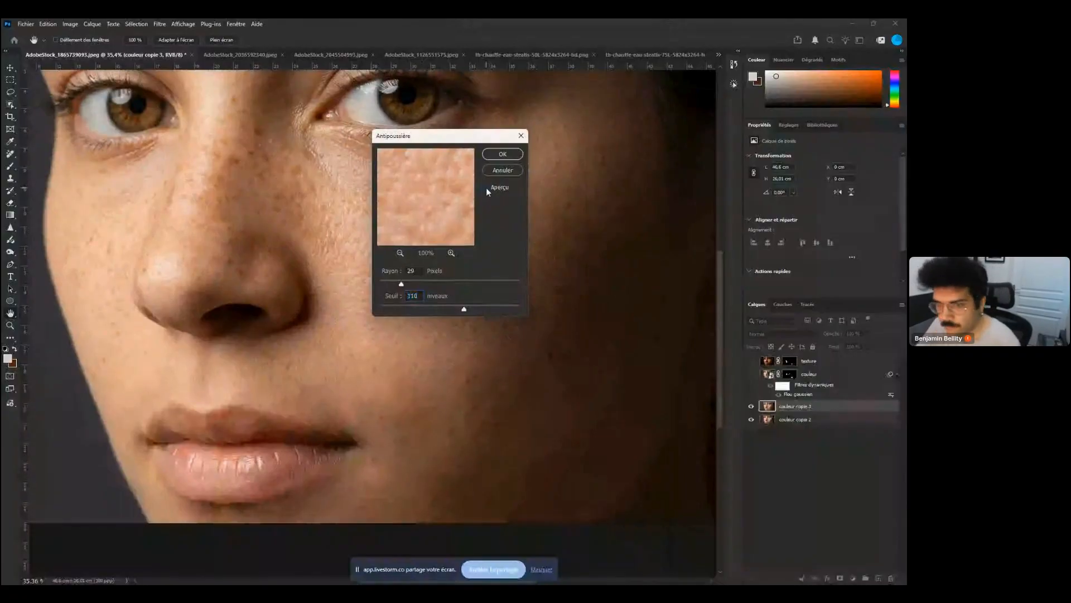
{"action": "left_click_drag", "start_coordinate": [464, 309], "coordinate": [387, 309]}
{"action": "left_click", "coordinate": [404, 283]}
{"action": "left_click", "coordinate": [394, 310]}
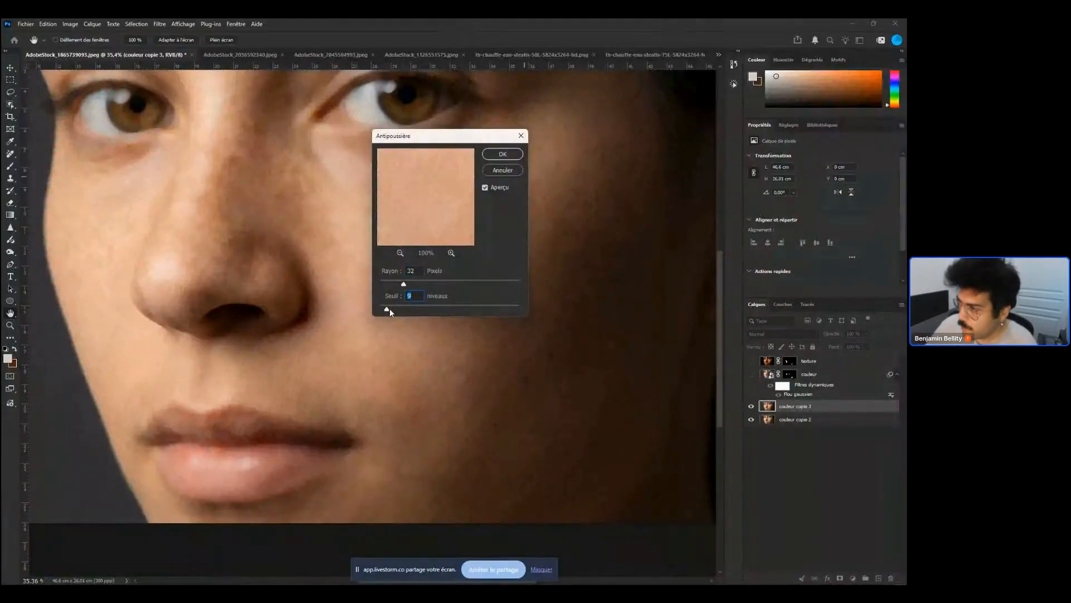
{"action": "mouse_move", "coordinate": [406, 285]}
{"action": "left_mouse_down"}
{"action": "mouse_move", "coordinate": [416, 282]}
{"action": "mouse_move", "coordinate": [394, 285]}
{"action": "left_mouse_up"}
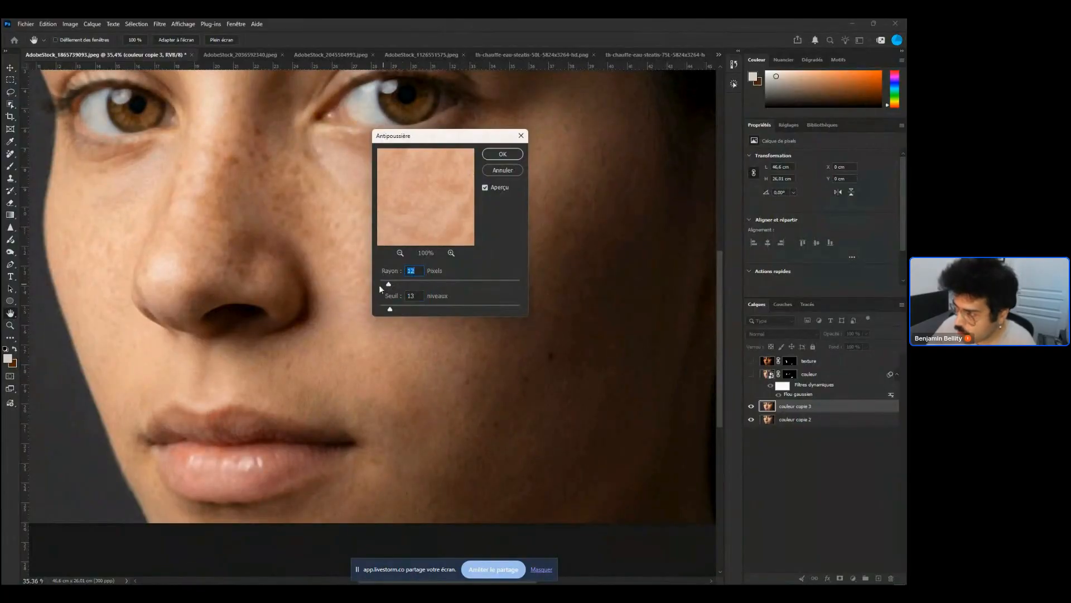
{"action": "left_click_drag", "start_coordinate": [383, 282], "coordinate": [389, 284]}
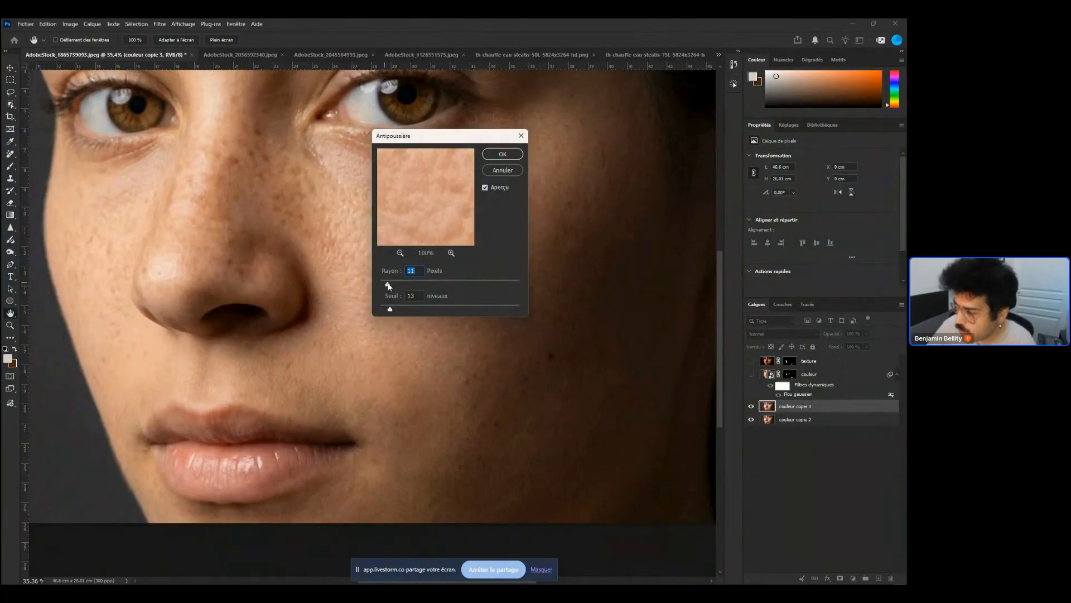
{"action": "type", "text": "8"}
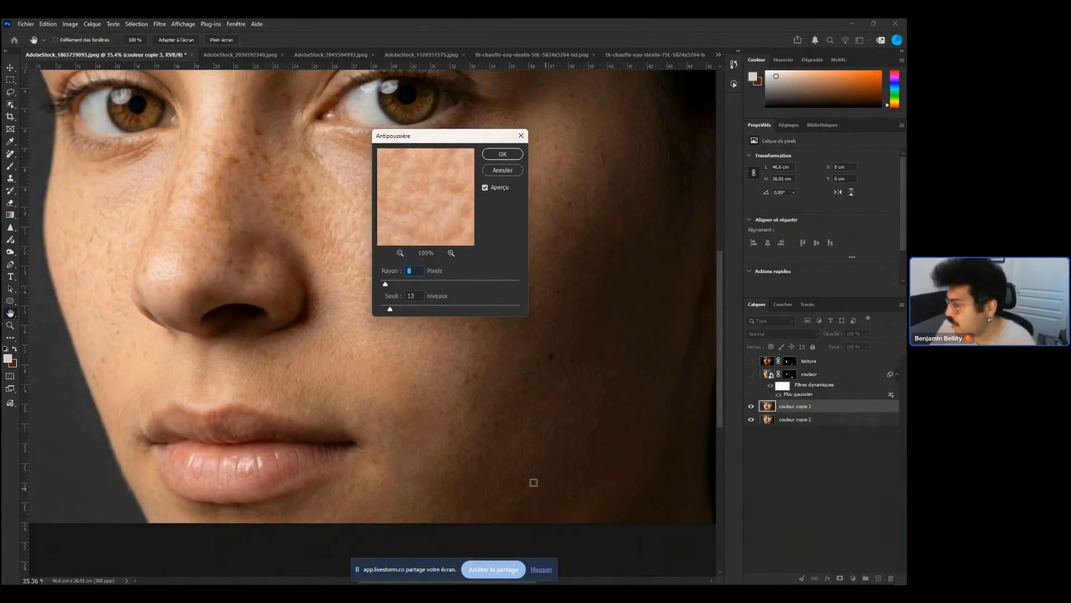
{"action": "left_click", "coordinate": [513, 156]}
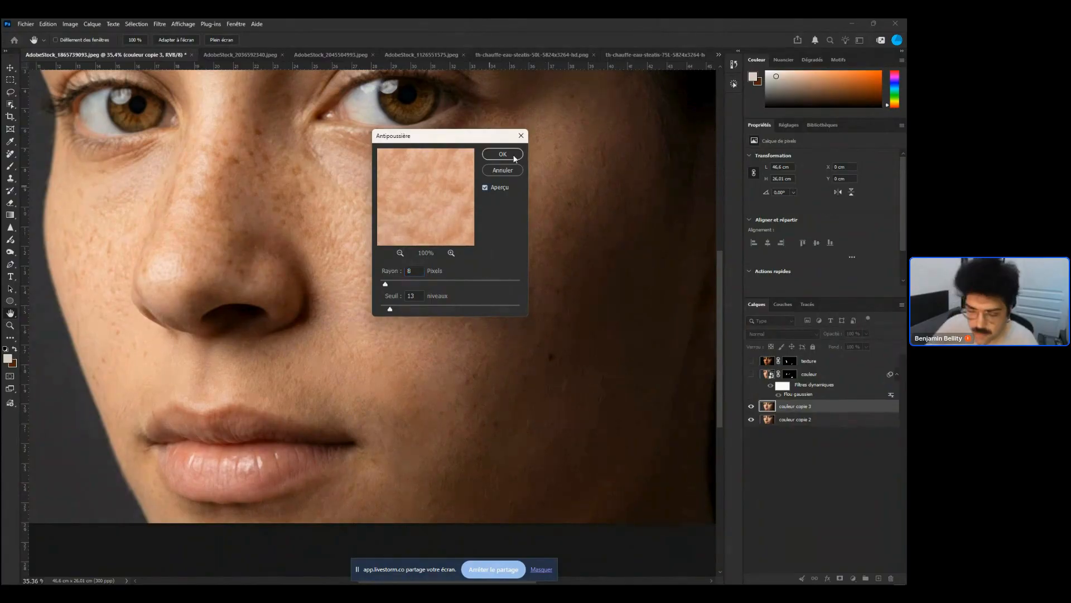
Add a layer mask to couleur copie 3, invert it to black, and set white as foreground colour
{"action": "left_click", "coordinate": [841, 578]}
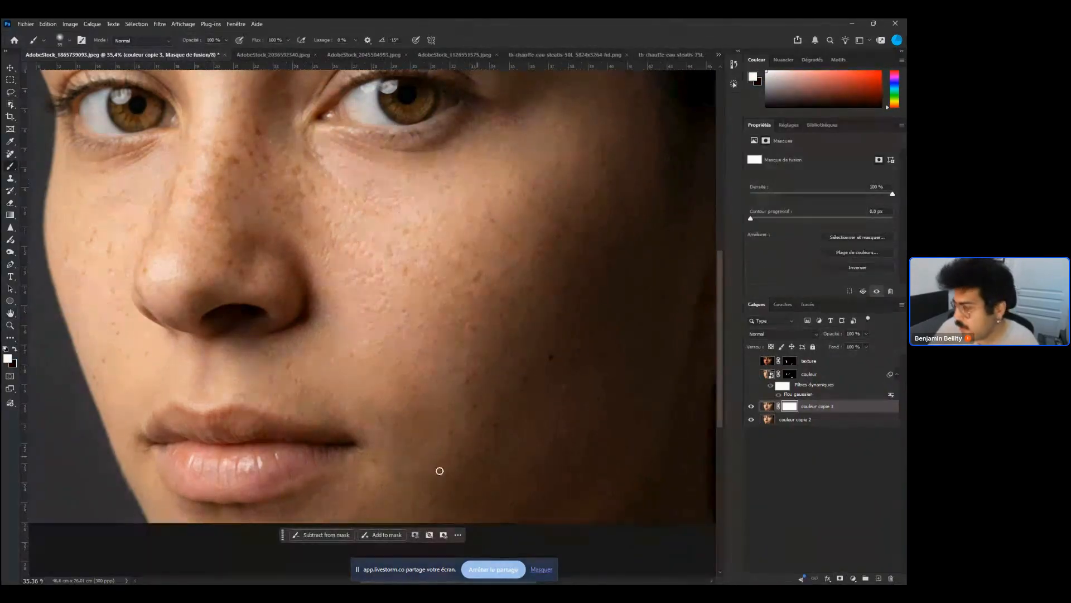
{"action": "key", "text": "x"}
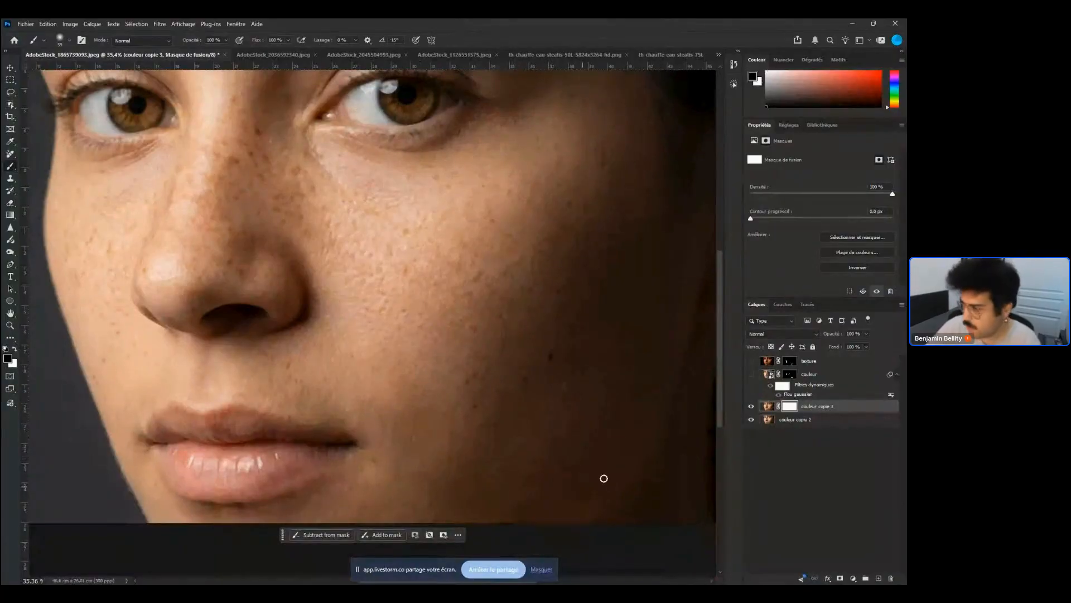
{"action": "key", "text": "ctrl+i"}
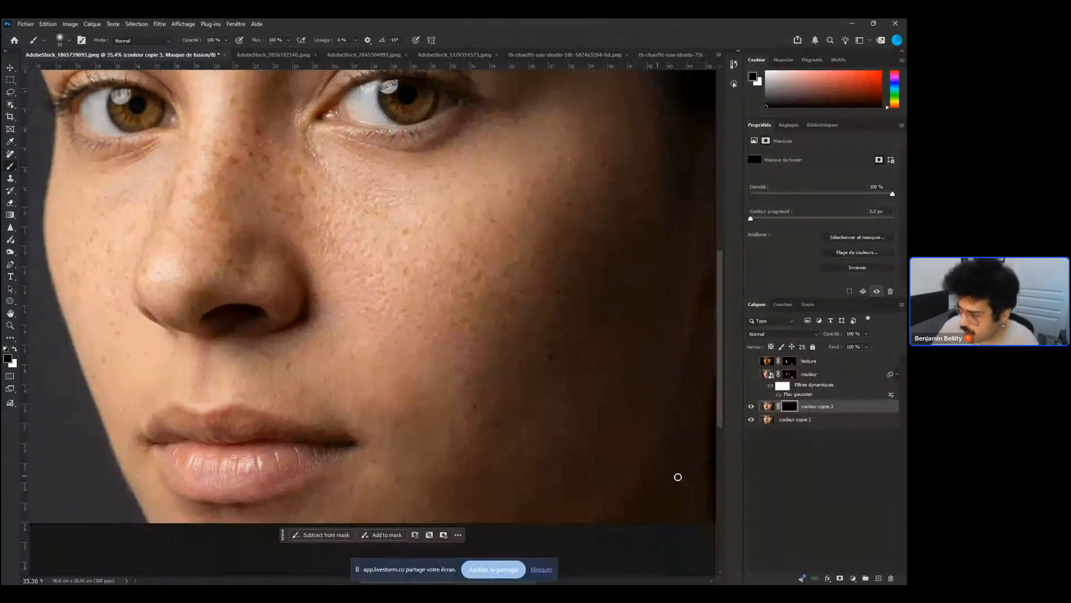
{"action": "key", "text": "x"}
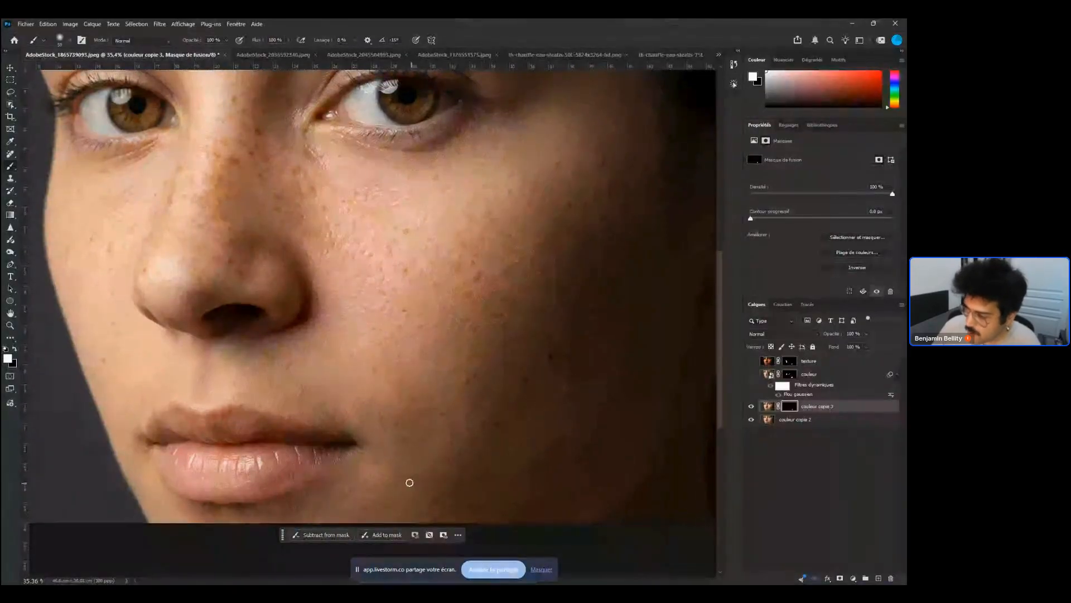
Paint white into the mask across the lower face and toggle couleur copie 3's visibility to compare
{"action": "mouse_move", "coordinate": [409, 482]}
{"action": "left_mouse_down"}
{"action": "mouse_move", "coordinate": [362, 467]}
{"action": "mouse_move", "coordinate": [274, 508]}
{"action": "mouse_move", "coordinate": [260, 504]}
{"action": "mouse_move", "coordinate": [302, 493]}
{"action": "mouse_move", "coordinate": [206, 512]}
{"action": "mouse_move", "coordinate": [235, 514]}
{"action": "left_mouse_up"}
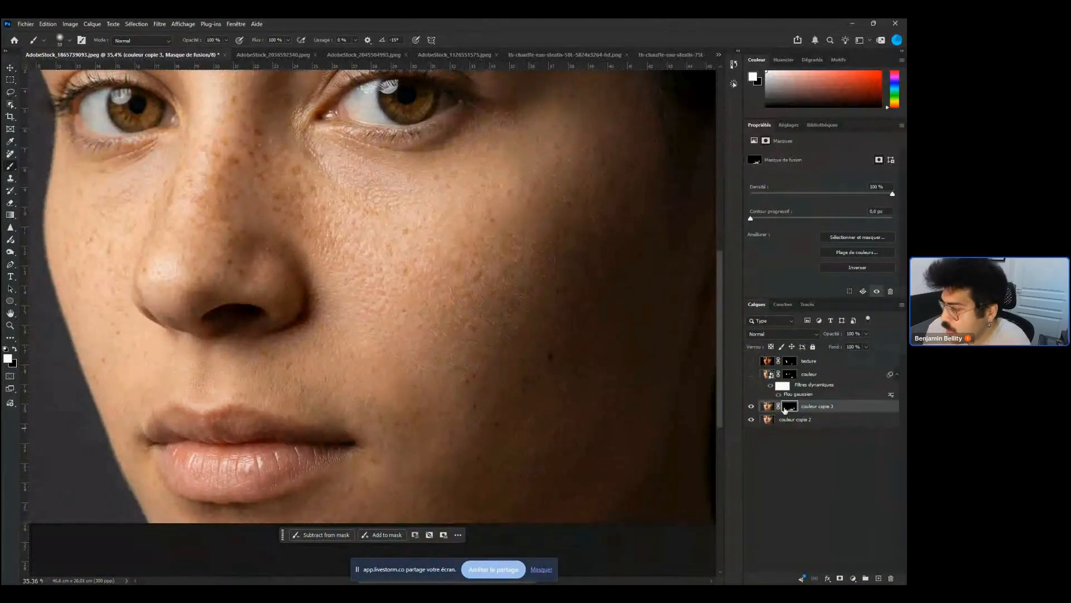
{"action": "left_click", "coordinate": [751, 406]}
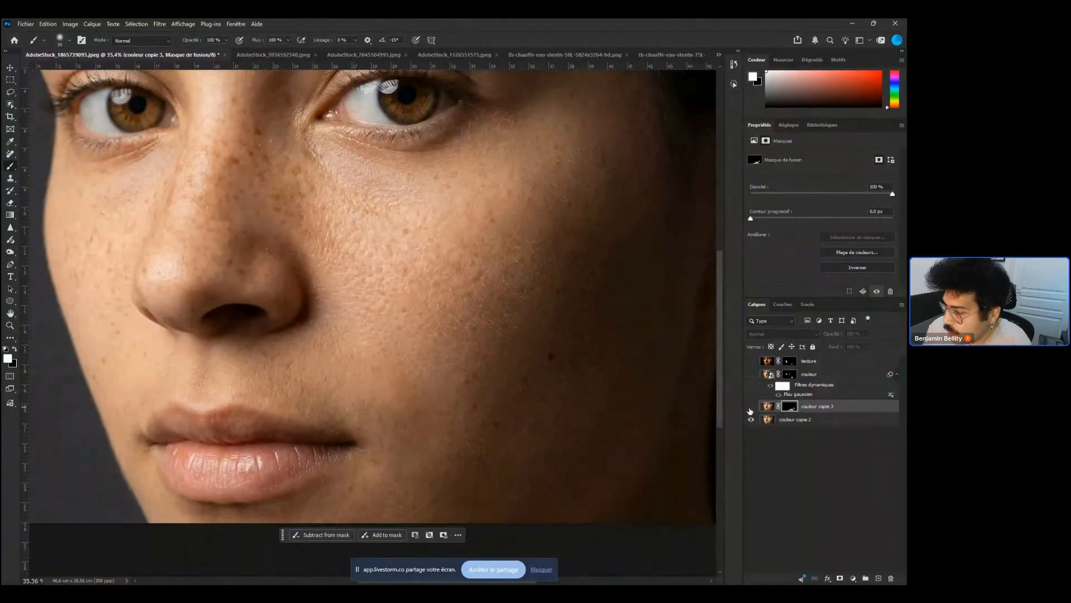
{"action": "left_click", "coordinate": [751, 406]}
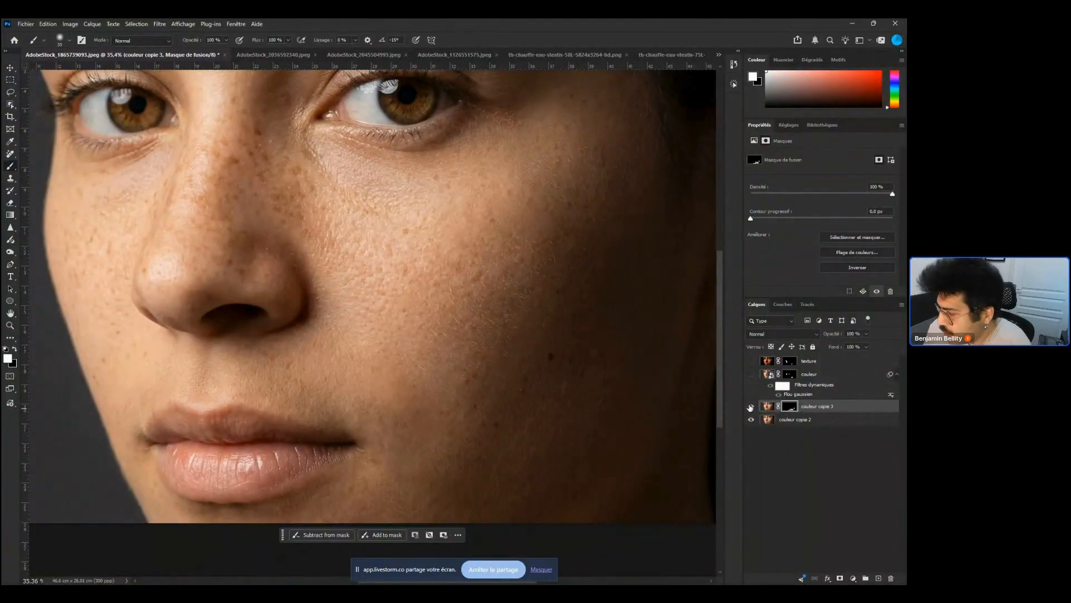
{"action": "left_click", "coordinate": [751, 406]}
{"action": "left_click", "coordinate": [751, 407]}
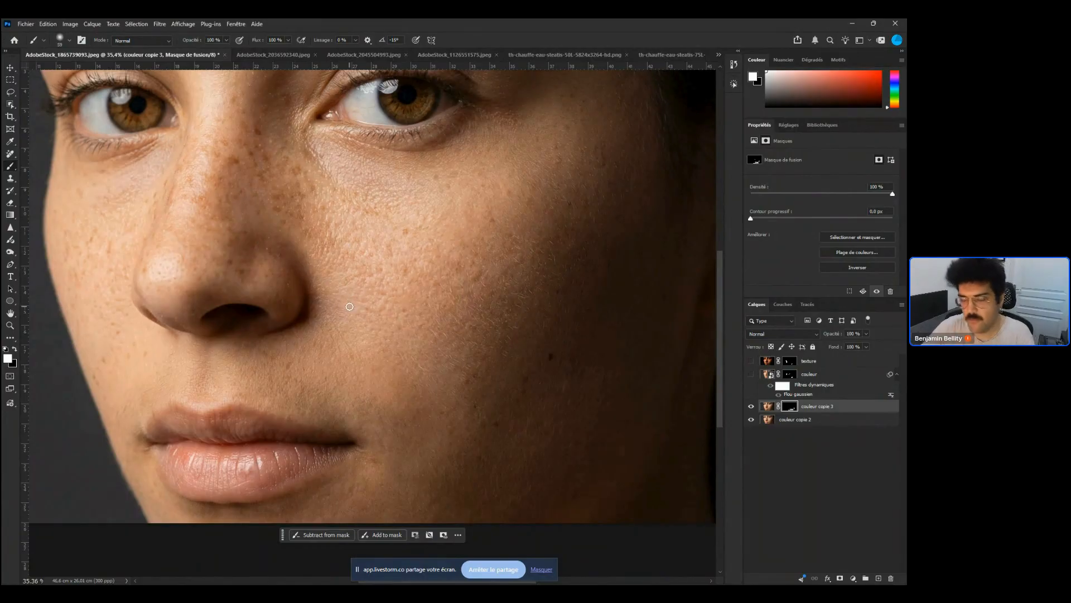
Set the brush size to 24 px and paint white into the mask on the cheek beside the nose
{"action": "scroll", "coordinate": [282, 230], "scroll_direction": "up", "scroll_amount": 3}
{"action": "right_click", "coordinate": [279, 238]}
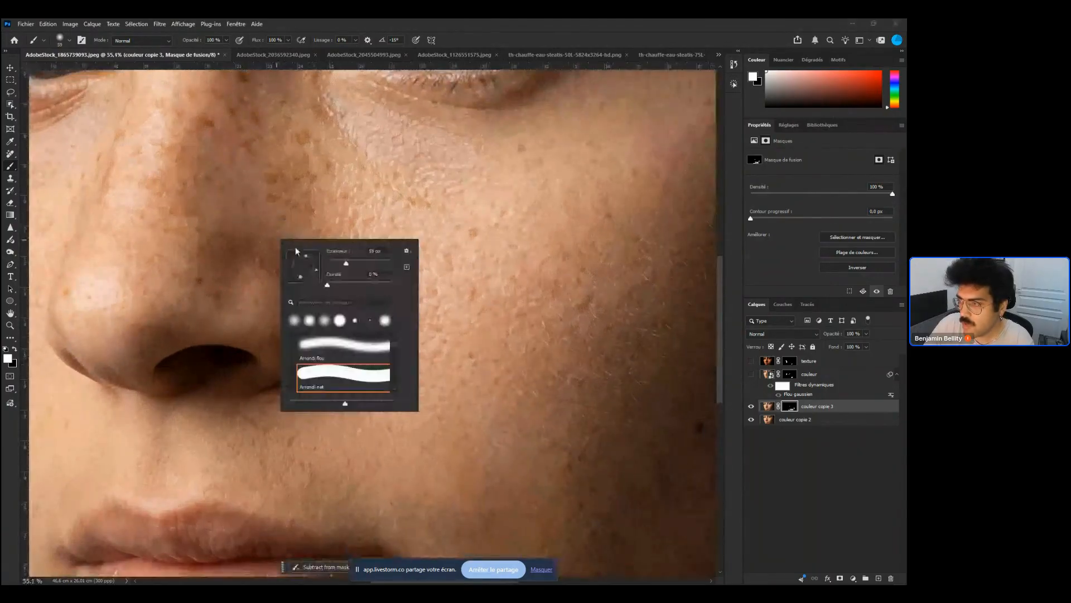
{"action": "left_click", "coordinate": [334, 263]}
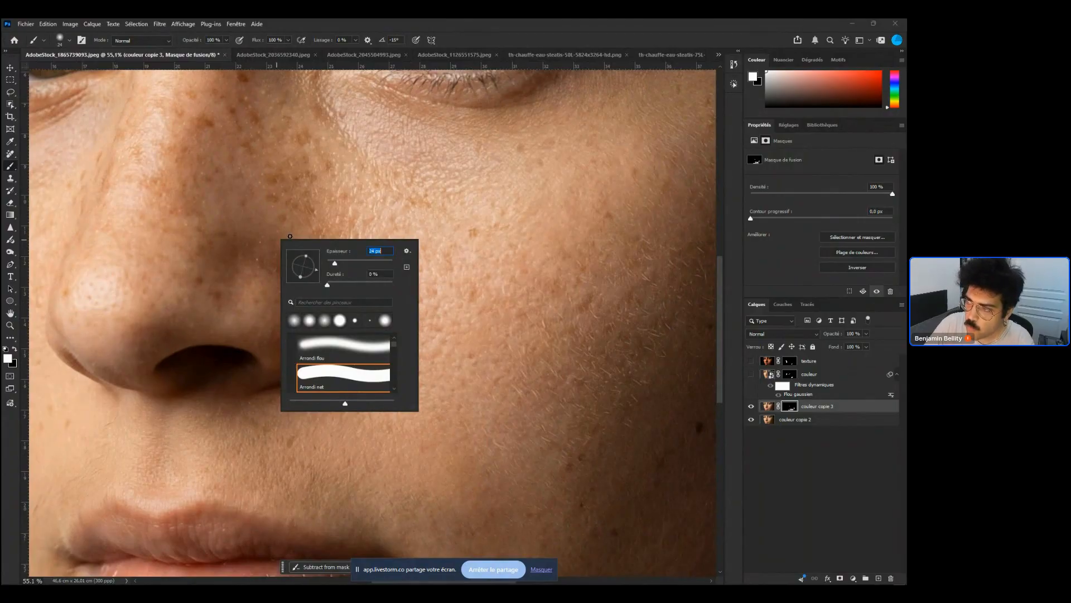
{"action": "left_click", "coordinate": [290, 236]}
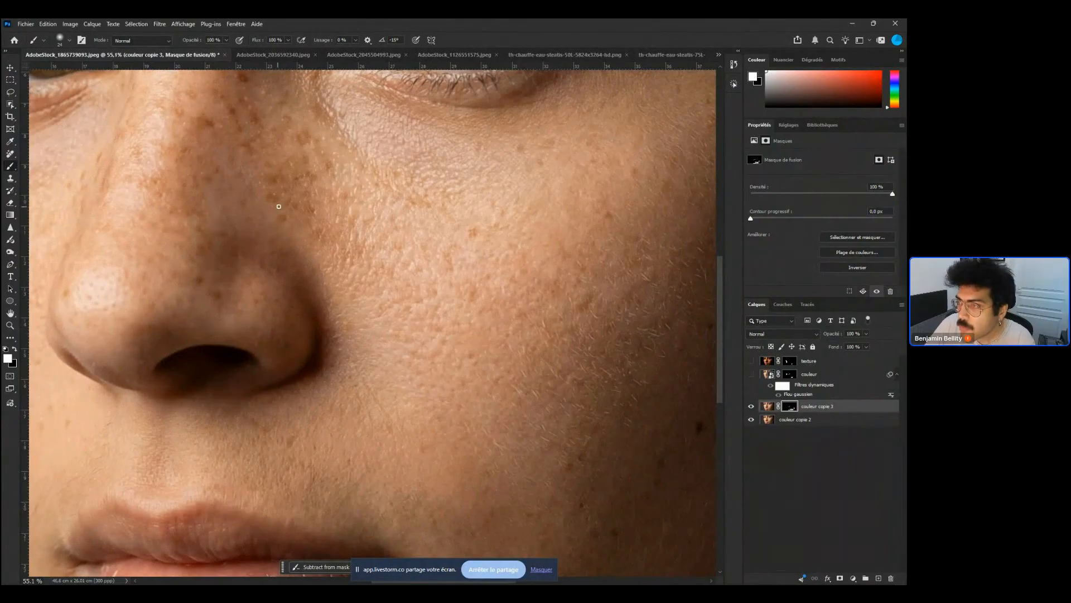
{"action": "left_click_drag", "start_coordinate": [277, 193], "coordinate": [307, 246]}
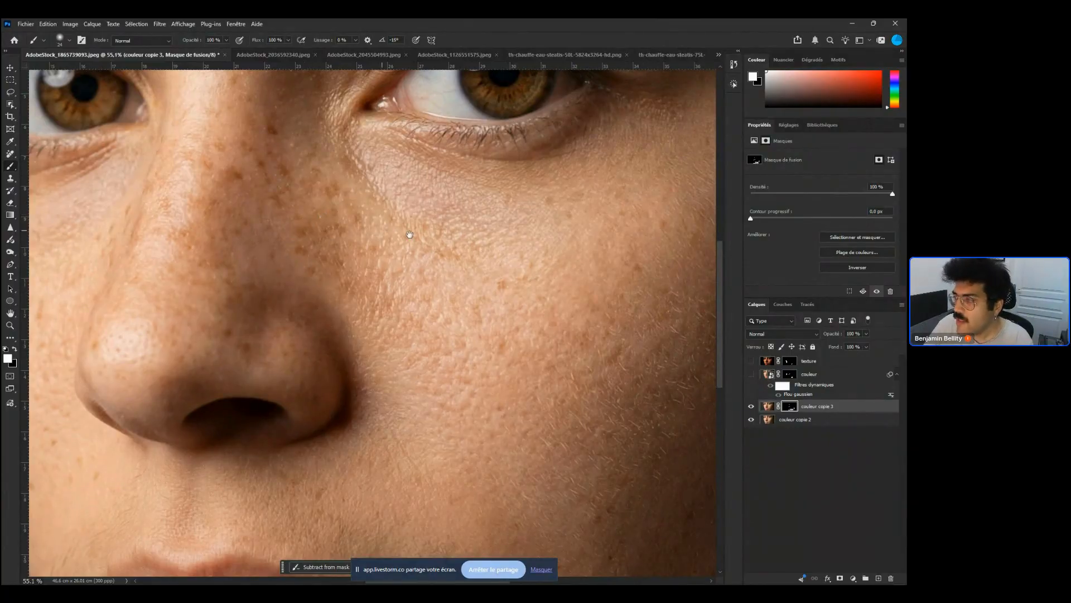
Add a new empty layer above couleur copie 3 and name it retouches
{"action": "scroll", "coordinate": [320, 254], "scroll_direction": "down", "scroll_amount": 5}
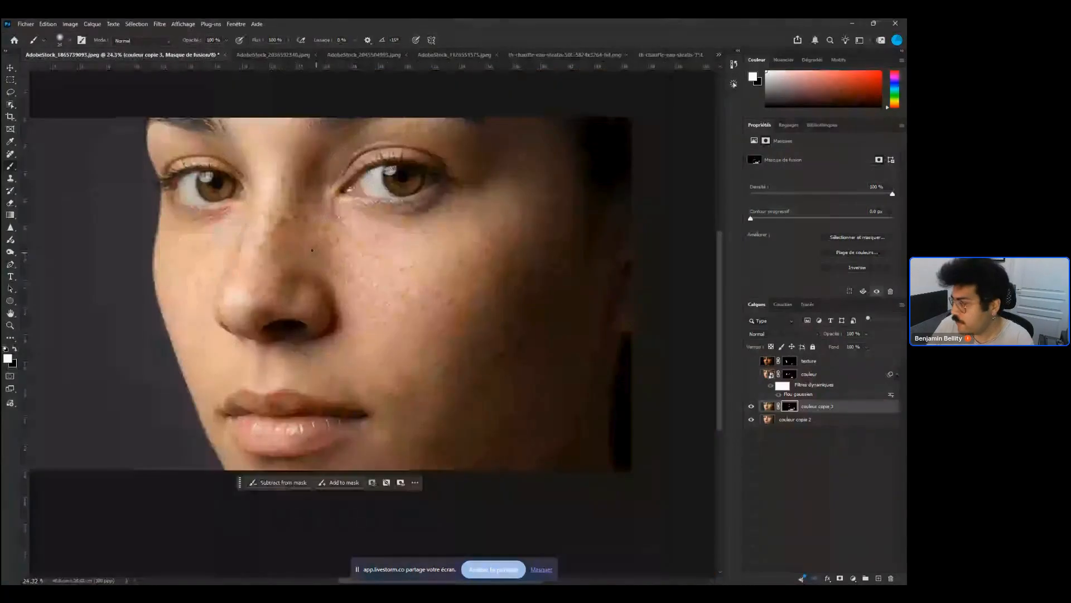
{"action": "left_click", "coordinate": [878, 579]}
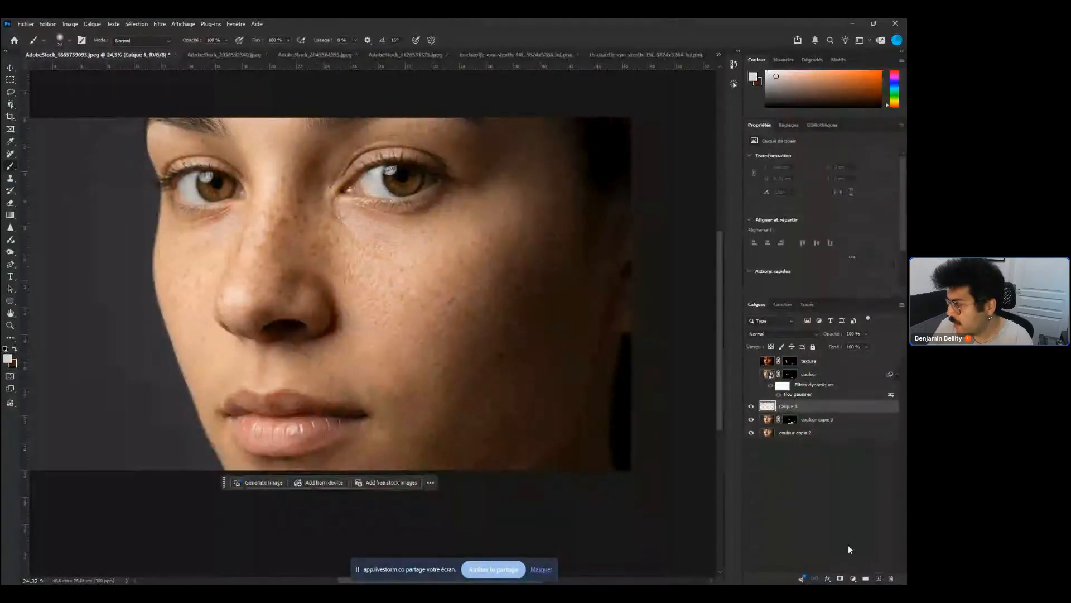
{"action": "double_click", "coordinate": [788, 406]}
{"action": "type", "text": "ref"}
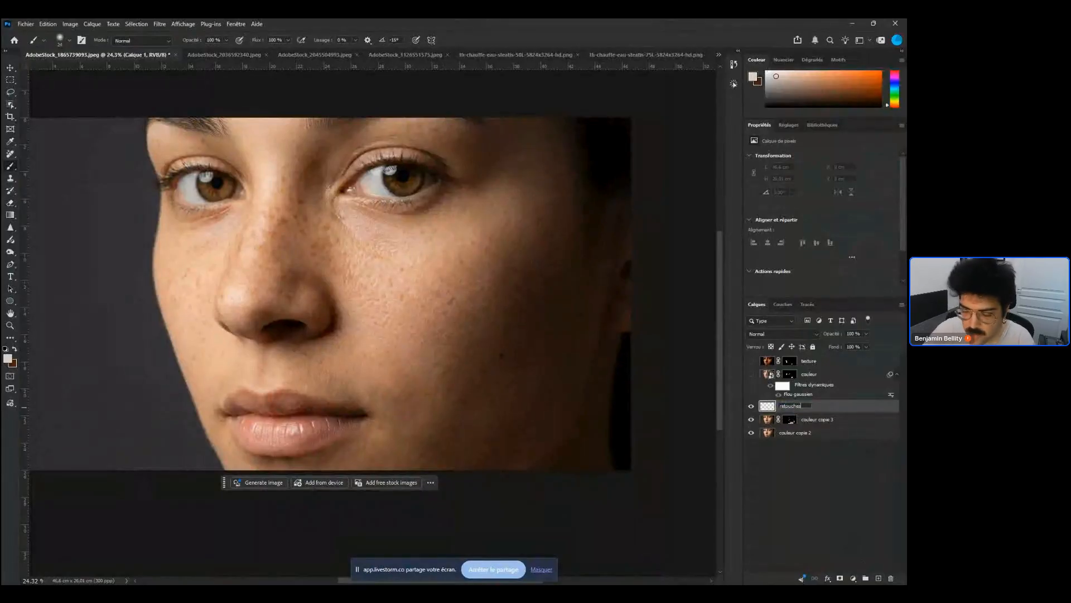
{"action": "key", "text": "Return"}
Switch to the Healing Brush and heal blemishes on the cheek below the right eye on the retouches layer
{"action": "key", "text": "j"}
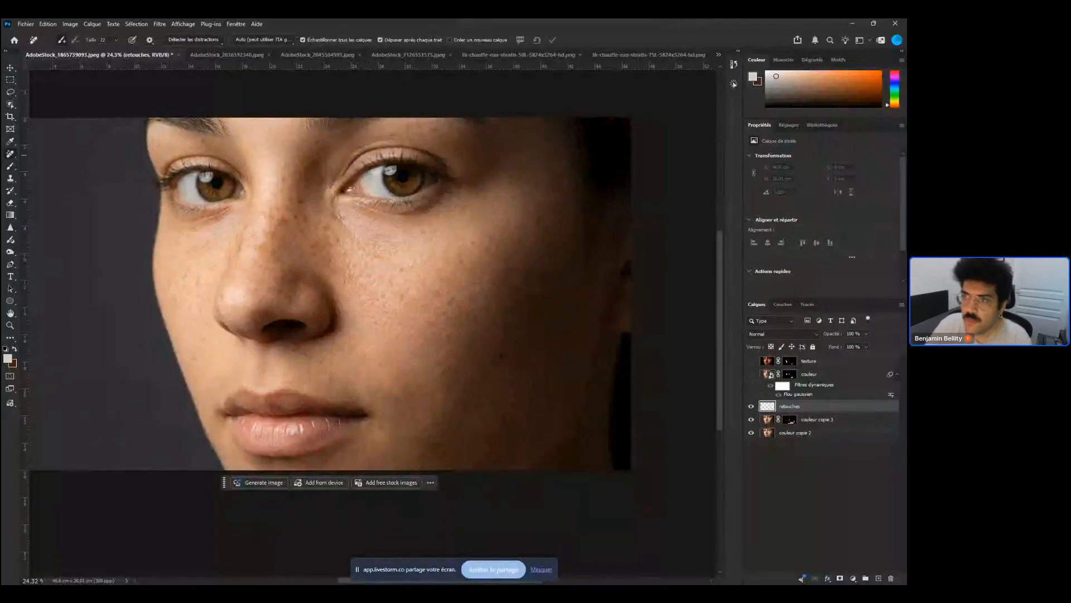
{"action": "right_click", "coordinate": [11, 153]}
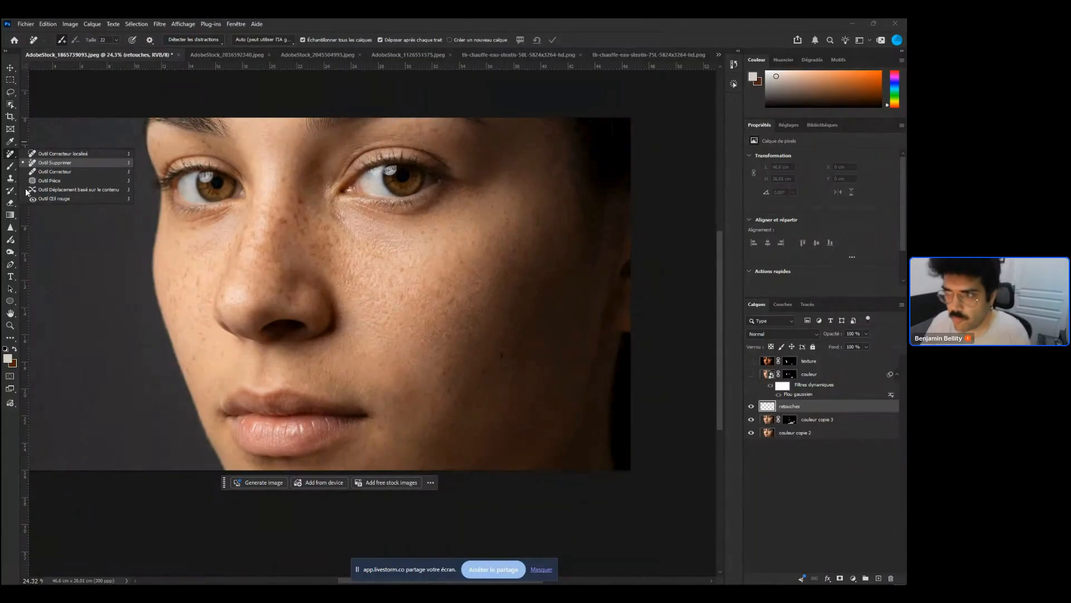
{"action": "left_click", "coordinate": [55, 171]}
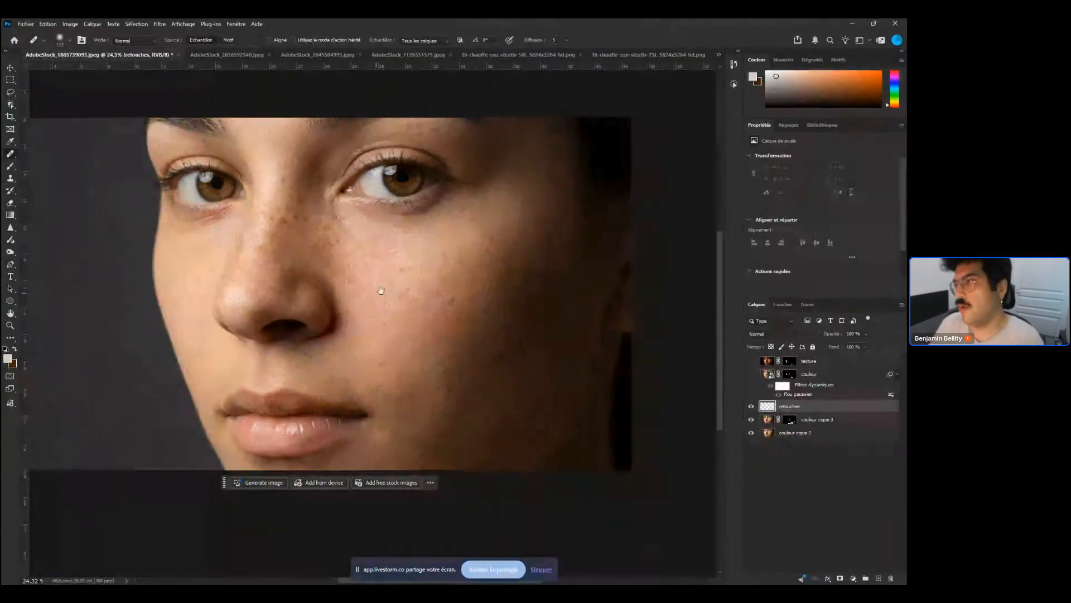
{"action": "scroll", "coordinate": [367, 281], "scroll_direction": "up", "scroll_amount": 3}
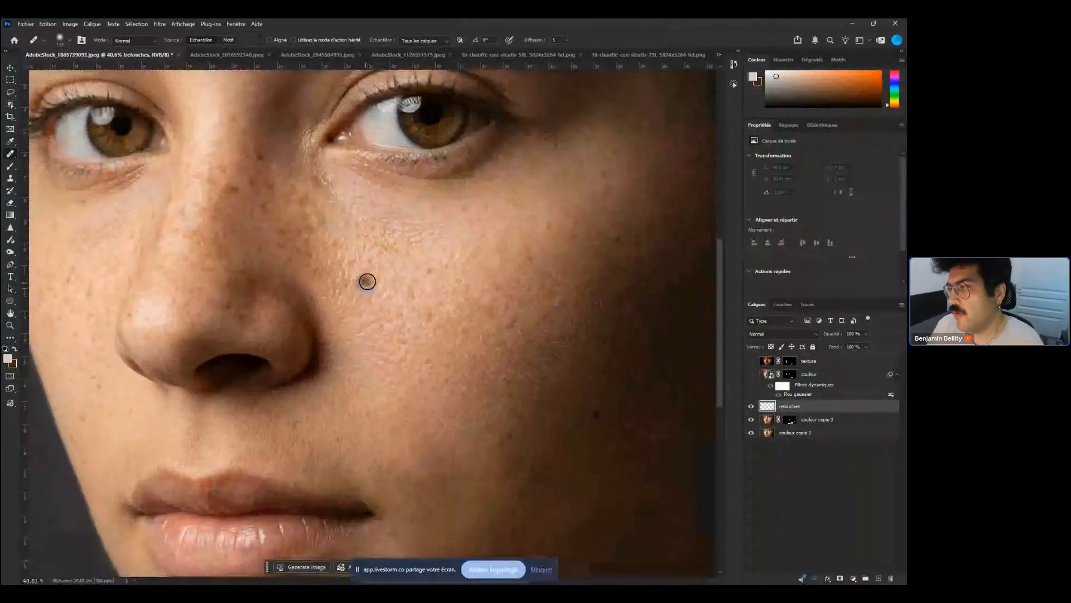
{"action": "left_click", "coordinate": [367, 281]}
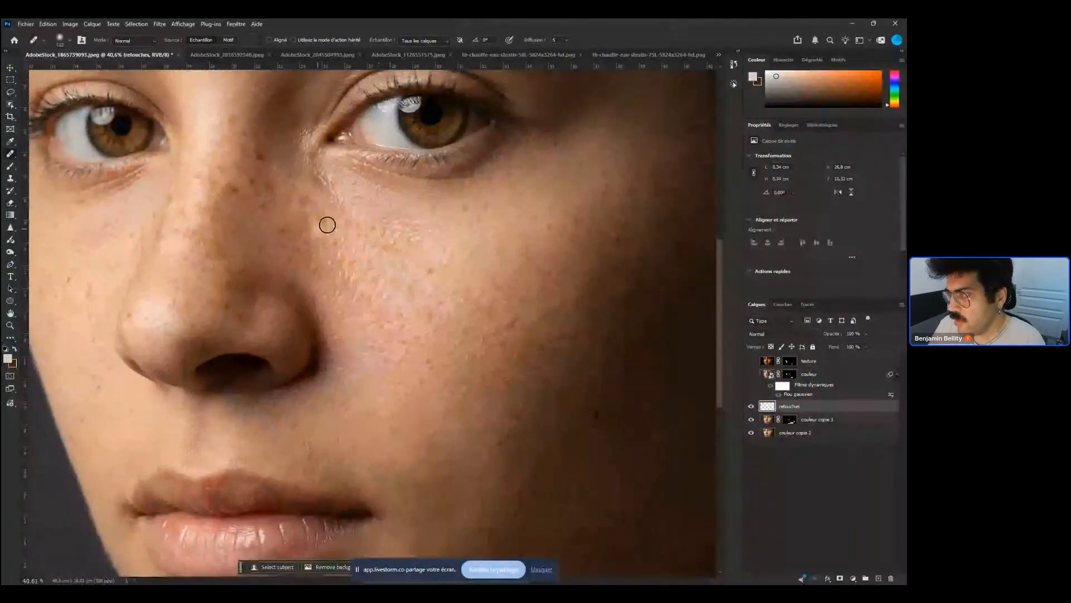
{"action": "left_click", "coordinate": [408, 264], "text": "alt"}
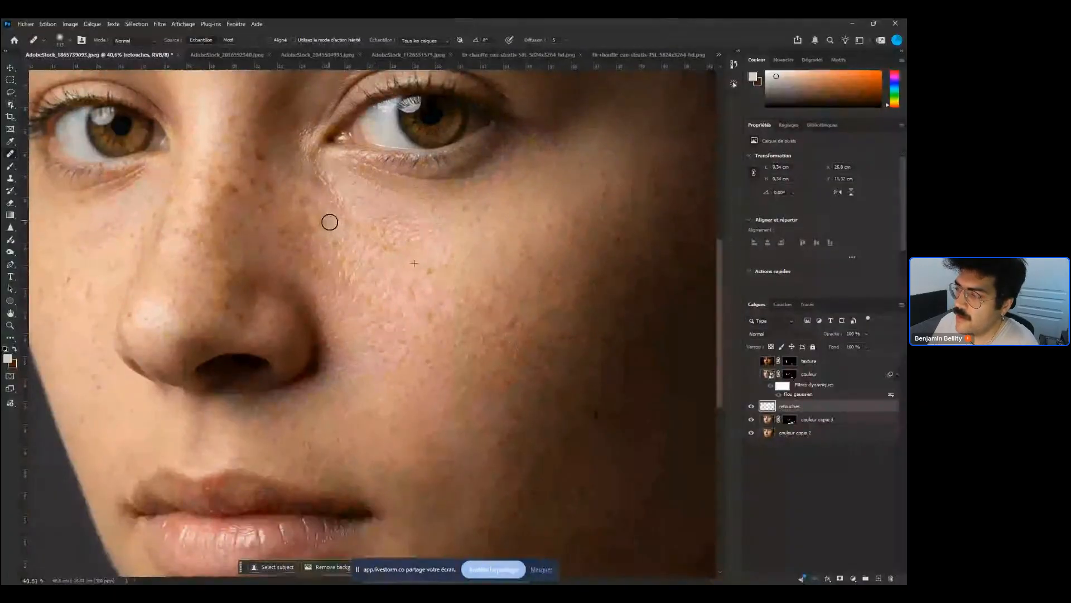
{"action": "left_click", "coordinate": [313, 202]}
{"action": "left_click", "coordinate": [320, 214]}
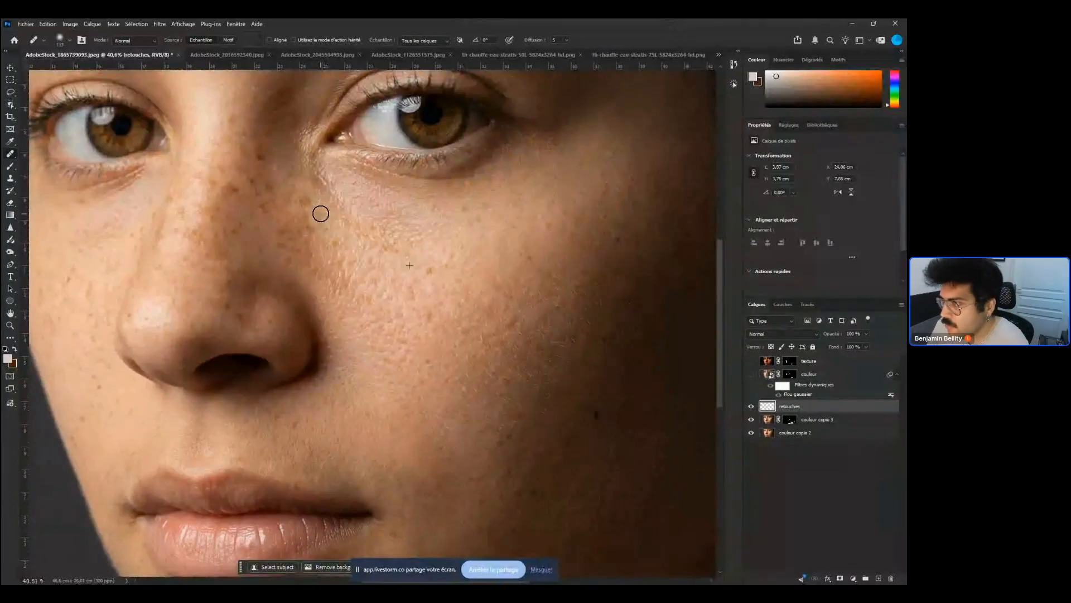
{"action": "left_click", "coordinate": [303, 200]}
{"action": "left_click", "coordinate": [337, 237]}
{"action": "left_click", "coordinate": [322, 238]}
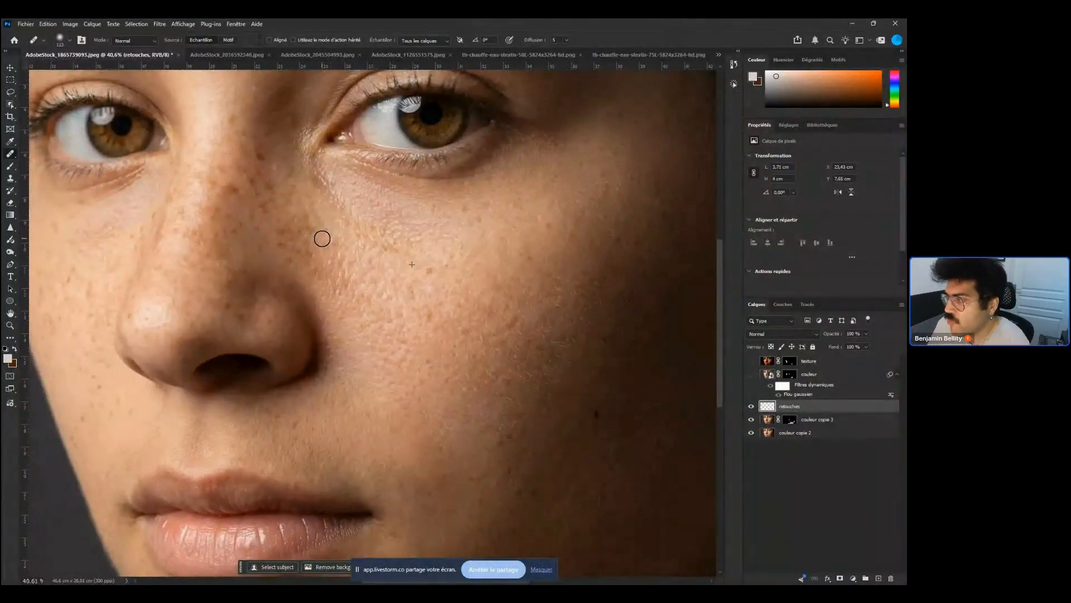
{"action": "left_click", "coordinate": [394, 244]}
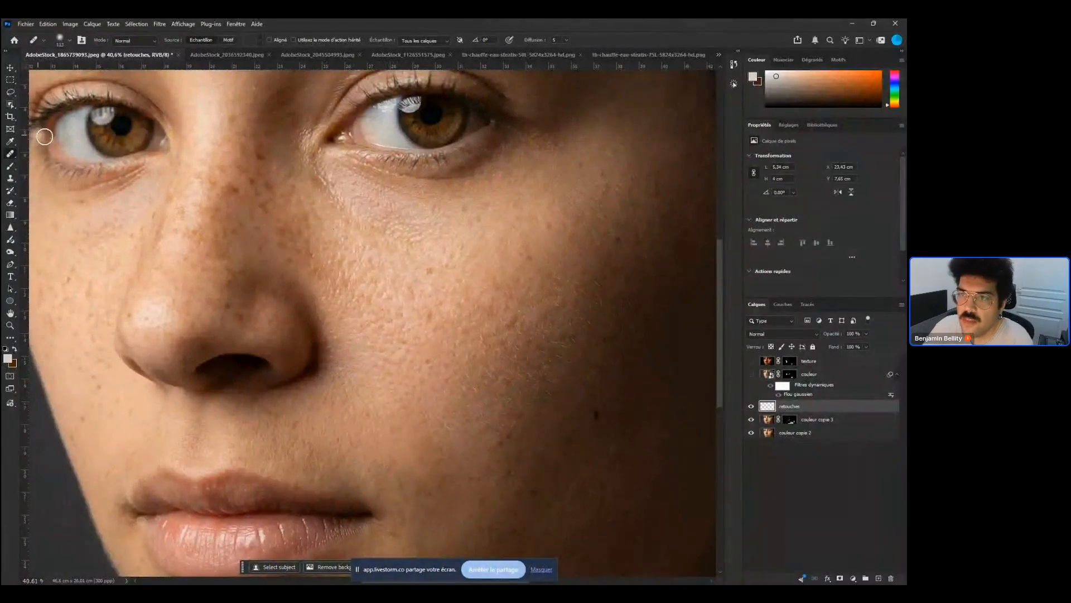
Switch to the Spot Healing Brush, resize it, remove spots on the cheek and nose bridge, and undo a stroke under the eye
{"action": "right_click", "coordinate": [10, 152]}
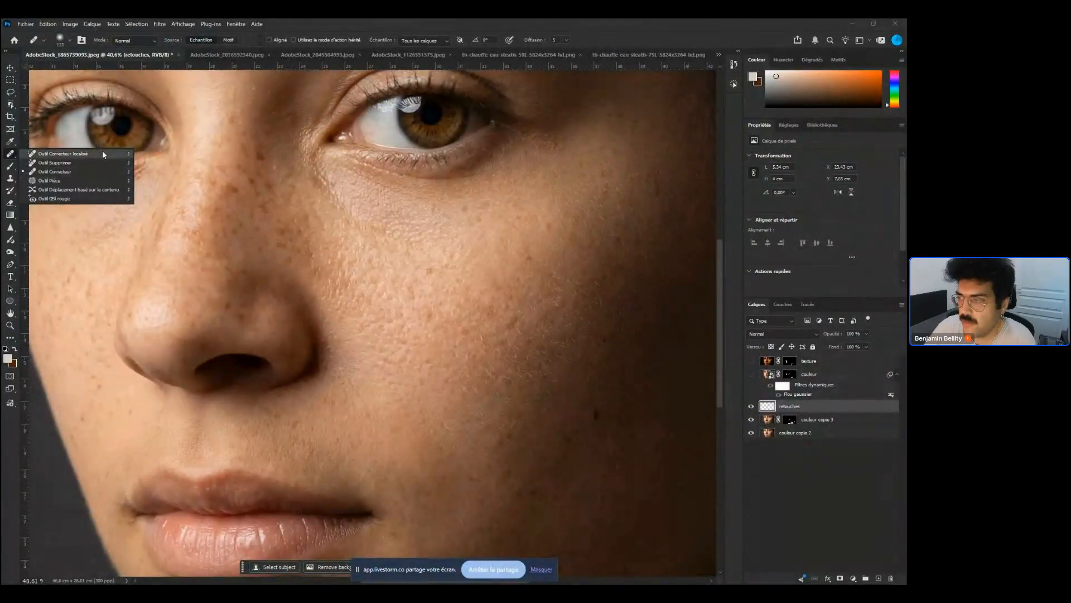
{"action": "left_click", "coordinate": [103, 154]}
{"action": "right_click", "coordinate": [330, 245]}
{"action": "right_click", "coordinate": [357, 260]}
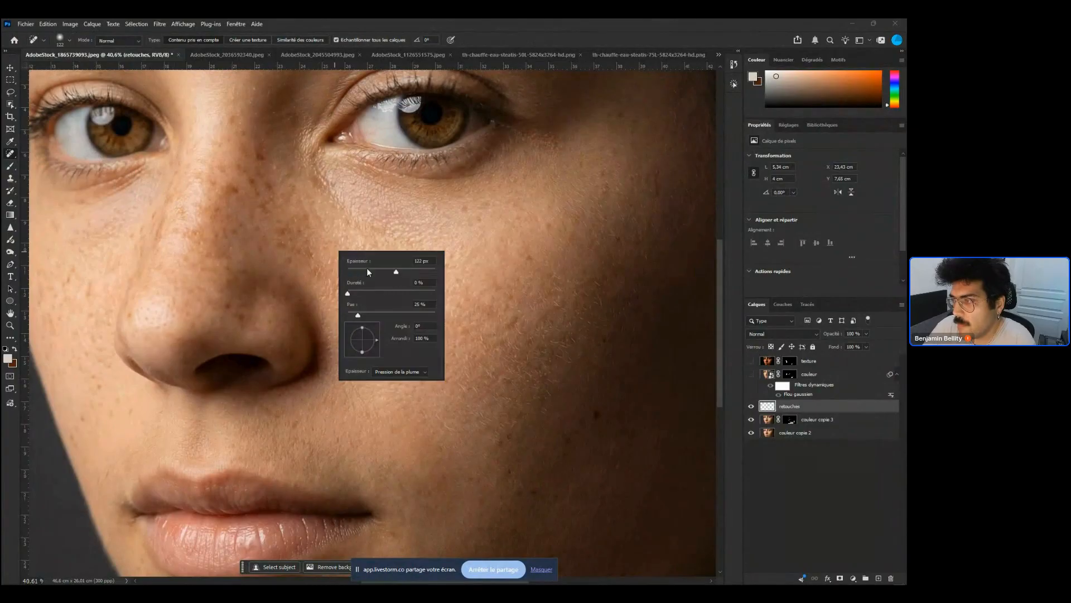
{"action": "left_click", "coordinate": [366, 271]}
{"action": "left_click", "coordinate": [309, 254]}
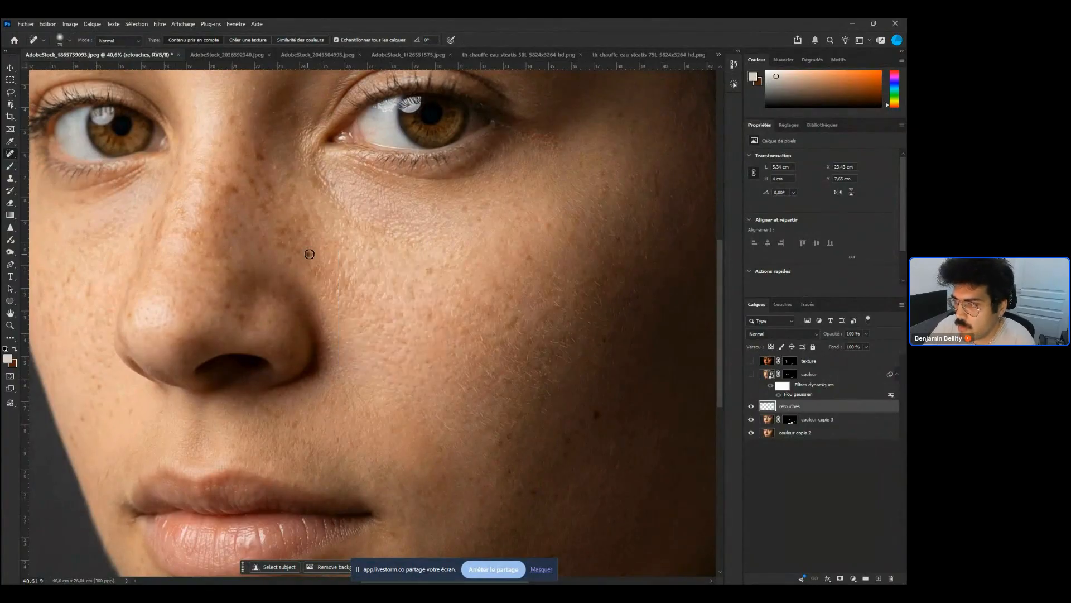
{"action": "left_click", "coordinate": [312, 253]}
{"action": "left_click", "coordinate": [296, 252]}
{"action": "left_click", "coordinate": [289, 261]}
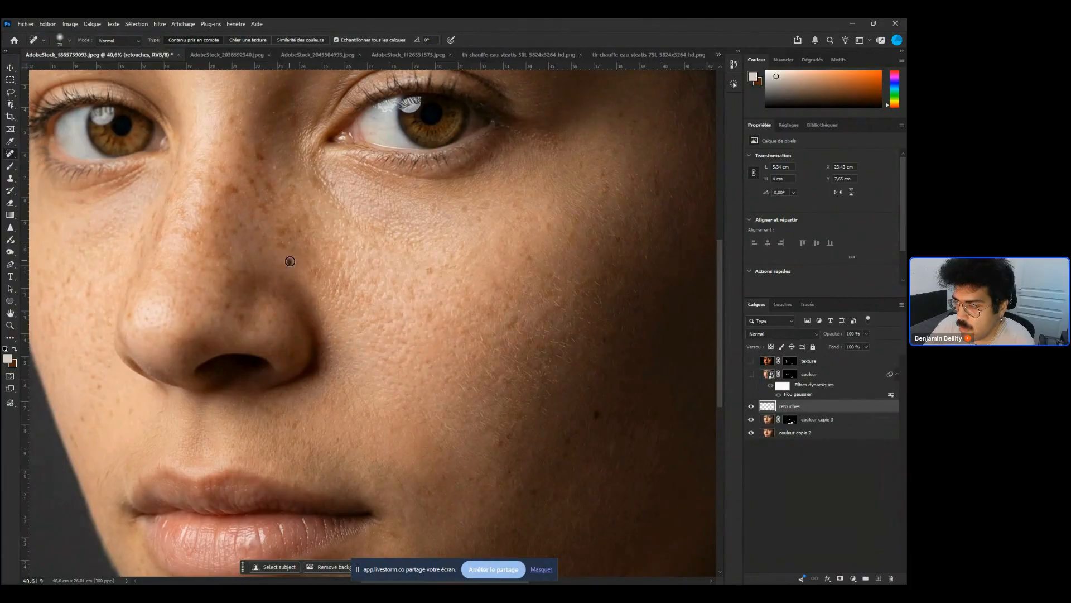
{"action": "left_click", "coordinate": [281, 247]}
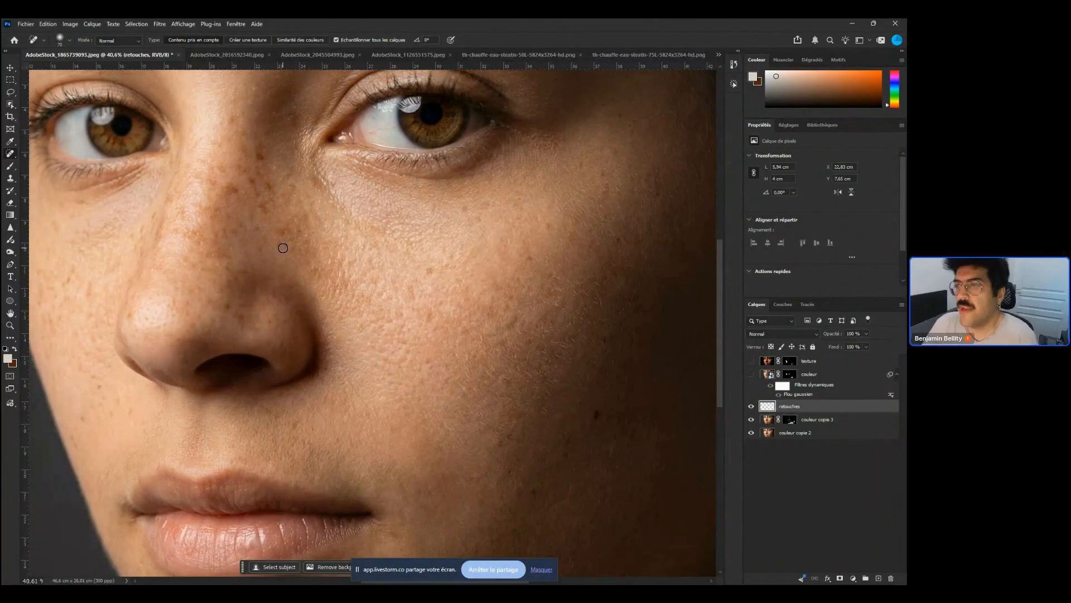
{"action": "left_click", "coordinate": [231, 192]}
{"action": "left_click", "coordinate": [216, 182]}
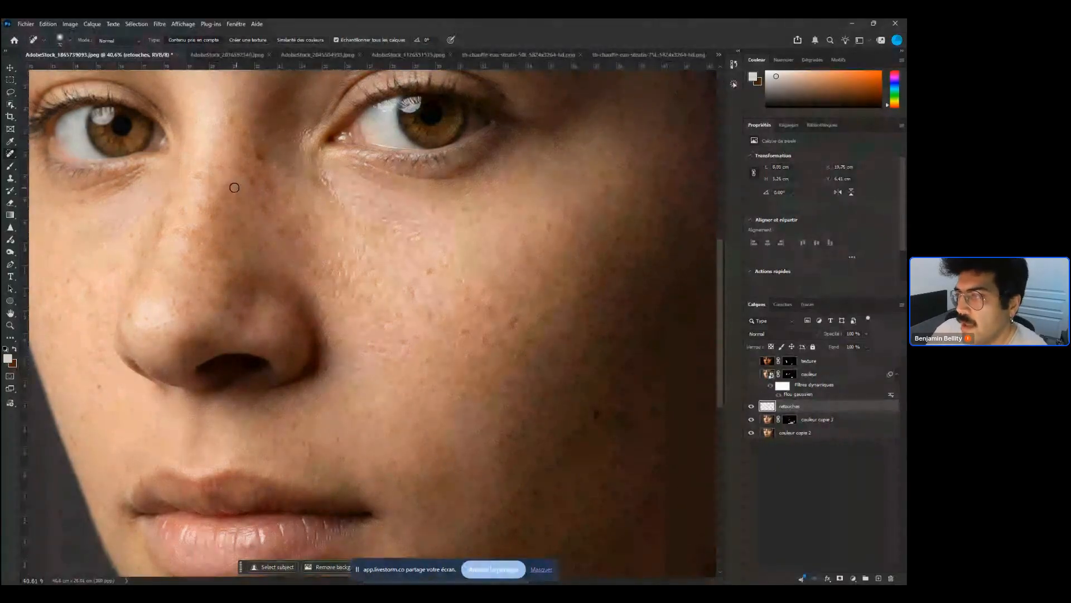
{"action": "left_click", "coordinate": [216, 183]}
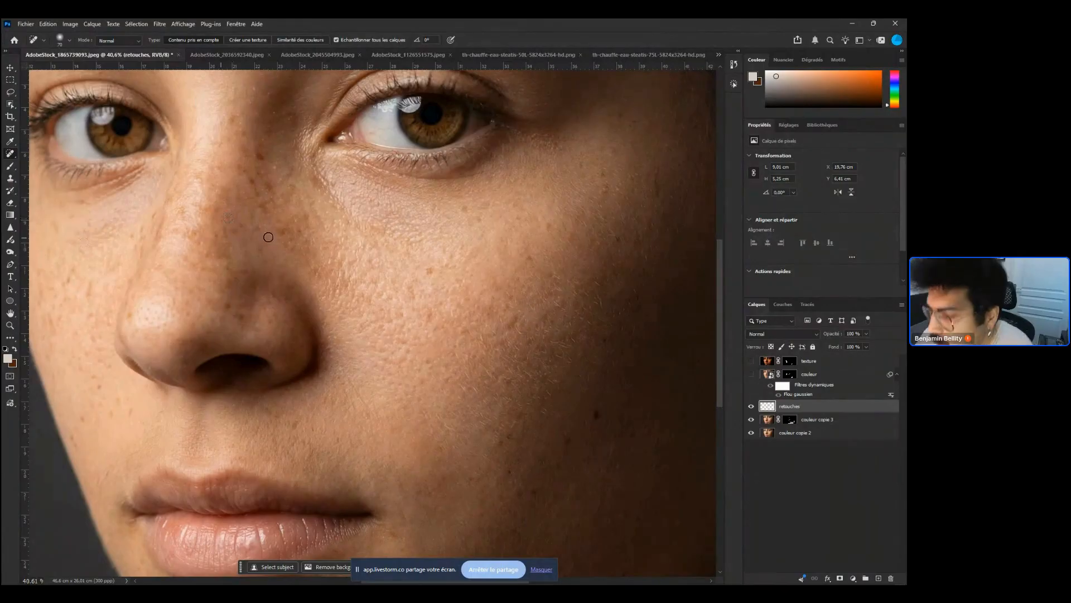
{"action": "left_click", "coordinate": [374, 153]}
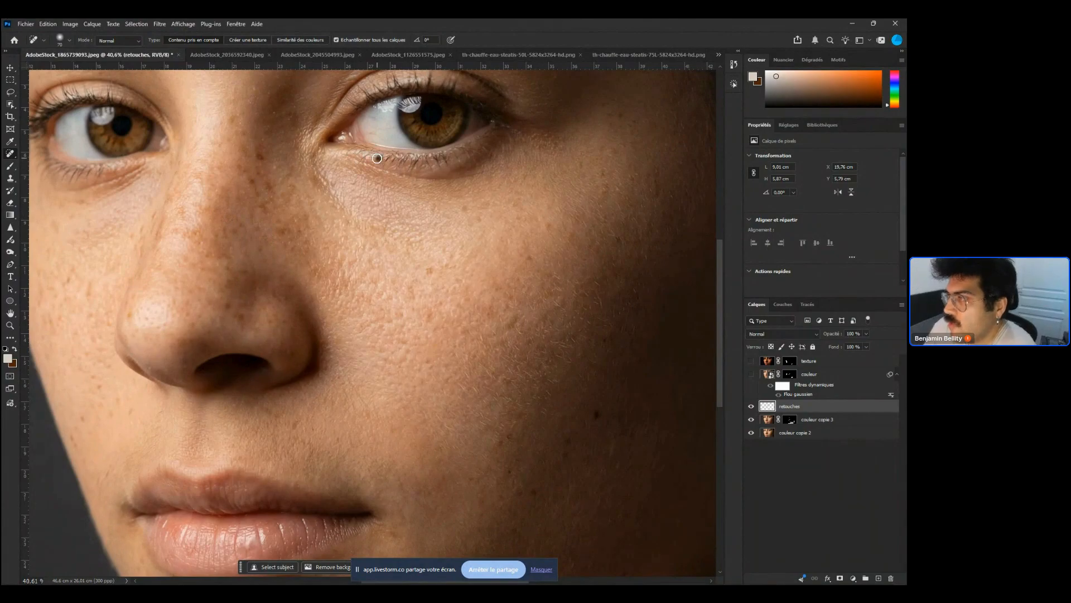
{"action": "mouse_move", "coordinate": [378, 158]}
{"action": "left_mouse_down"}
{"action": "mouse_move", "coordinate": [363, 158]}
{"action": "mouse_move", "coordinate": [393, 147]}
{"action": "mouse_move", "coordinate": [386, 156]}
{"action": "mouse_move", "coordinate": [401, 159]}
{"action": "left_mouse_up"}
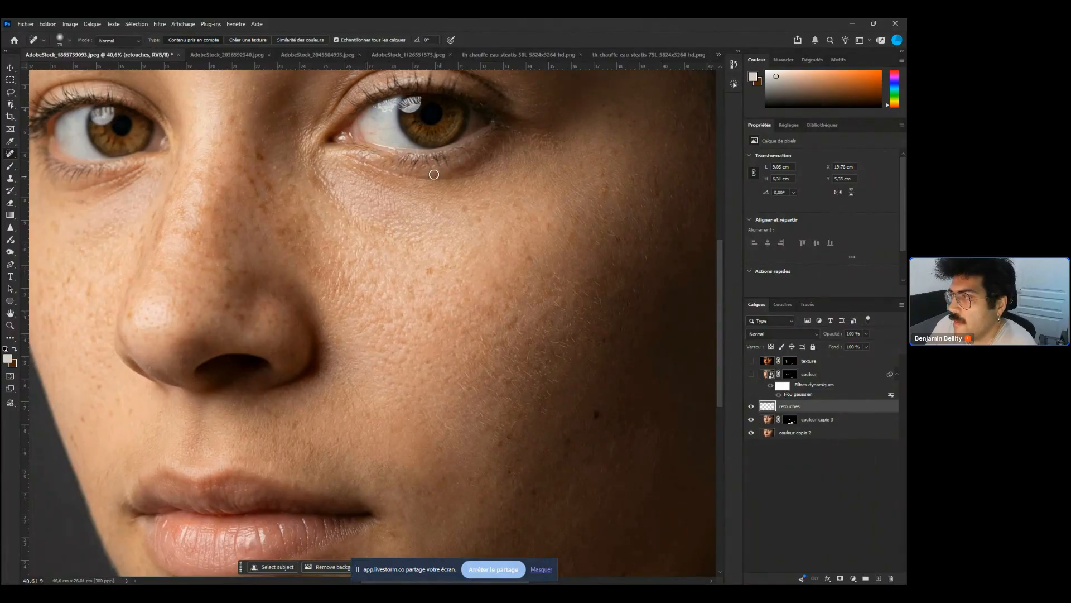
{"action": "key", "text": "ctrl+z"}
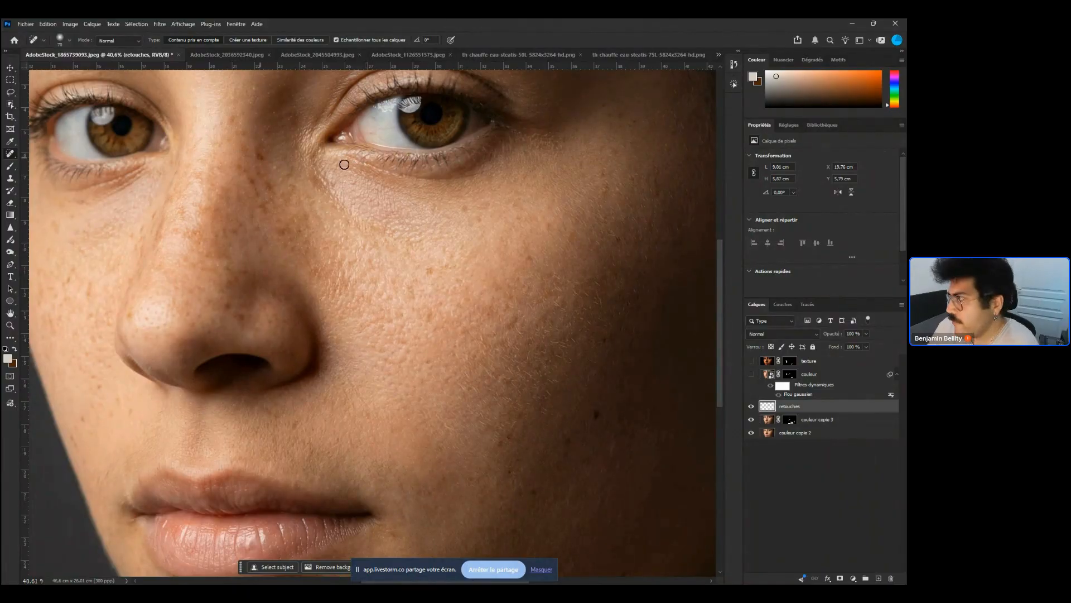
Try healing strokes beside the nostril with the Healing Brush and undo them
{"action": "mouse_move", "coordinate": [483, 196]}
{"action": "left_mouse_down"}
{"action": "mouse_move", "coordinate": [424, 261]}
{"action": "mouse_move", "coordinate": [471, 273]}
{"action": "left_mouse_up"}
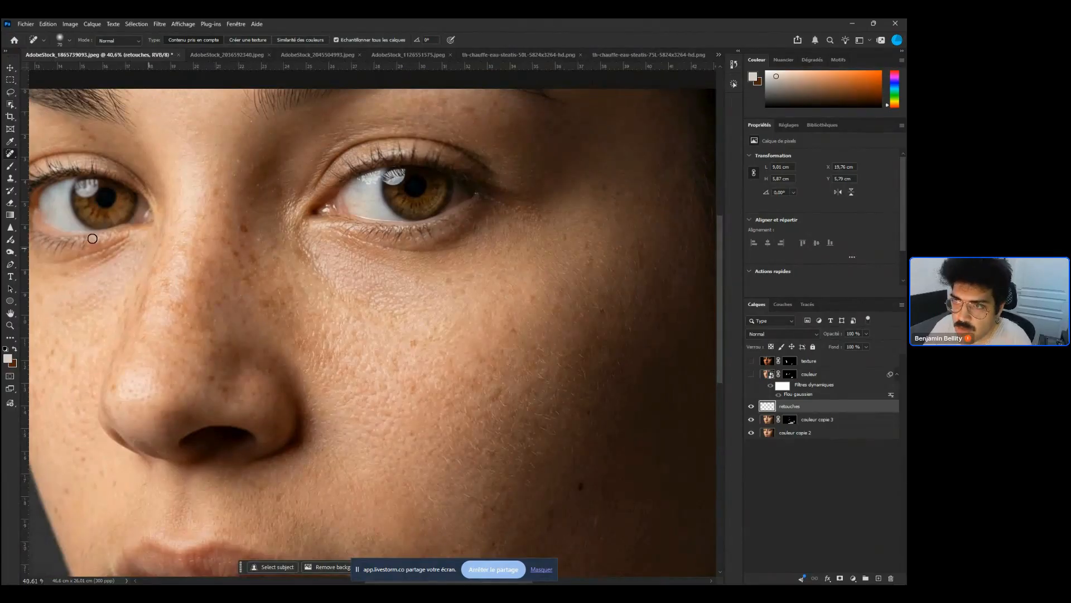
{"action": "right_click", "coordinate": [8, 152]}
{"action": "left_click", "coordinate": [99, 167]}
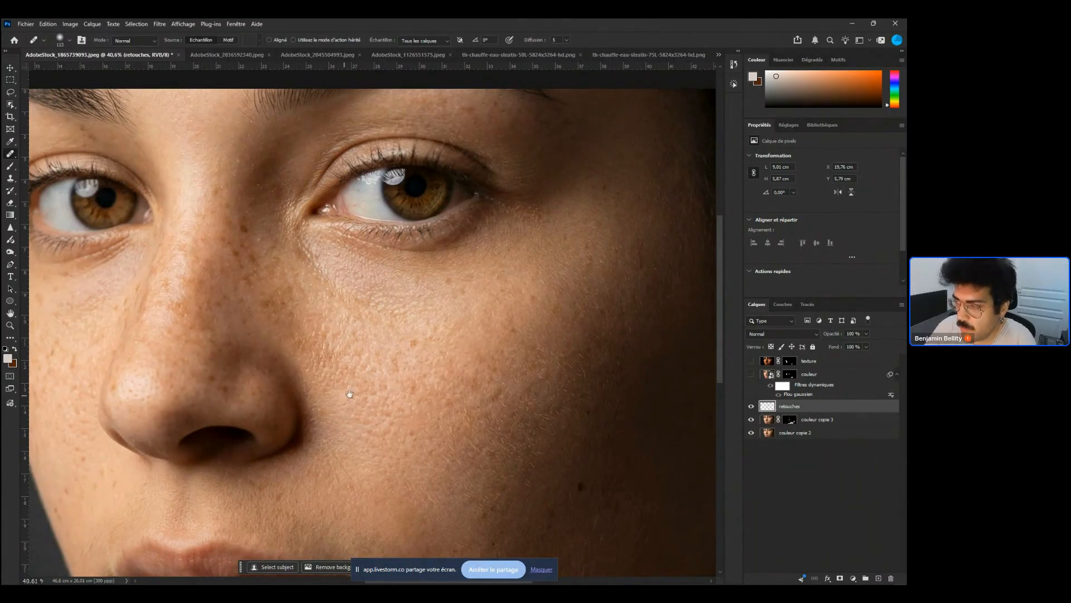
{"action": "left_click_drag", "start_coordinate": [350, 394], "coordinate": [383, 287]}
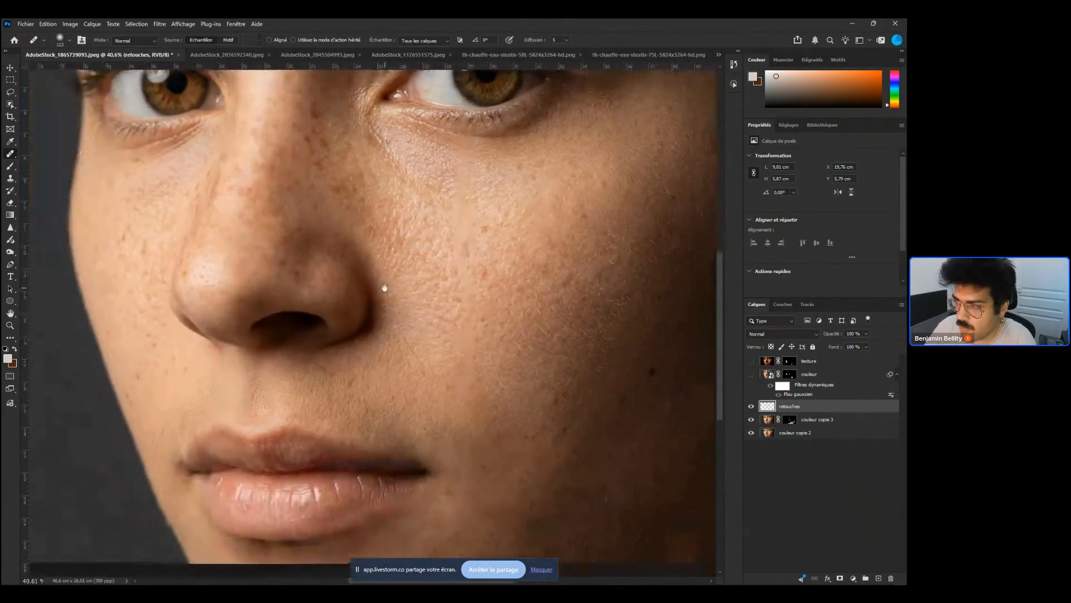
{"action": "left_click", "coordinate": [423, 333], "text": "alt"}
{"action": "mouse_move", "coordinate": [376, 305]}
{"action": "left_mouse_down"}
{"action": "mouse_move", "coordinate": [376, 331]}
{"action": "mouse_move", "coordinate": [348, 344]}
{"action": "left_mouse_up"}
{"action": "key", "text": "ctrl+z"}
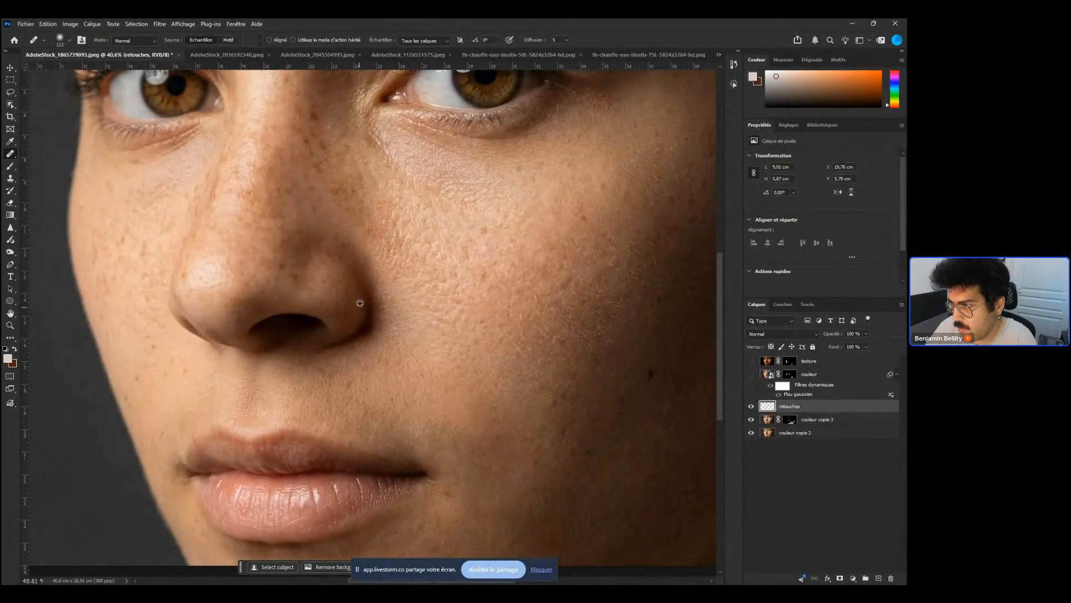
{"action": "left_click", "coordinate": [361, 307], "text": "alt"}
{"action": "mouse_move", "coordinate": [370, 311]}
{"action": "left_mouse_down"}
{"action": "mouse_move", "coordinate": [366, 299]}
{"action": "mouse_move", "coordinate": [367, 321]}
{"action": "mouse_move", "coordinate": [351, 337]}
{"action": "mouse_move", "coordinate": [379, 308]}
{"action": "mouse_move", "coordinate": [377, 328]}
{"action": "mouse_move", "coordinate": [354, 321]}
{"action": "left_mouse_up"}
{"action": "left_click", "coordinate": [389, 318], "text": "alt"}
{"action": "left_click", "coordinate": [367, 300], "text": "alt"}
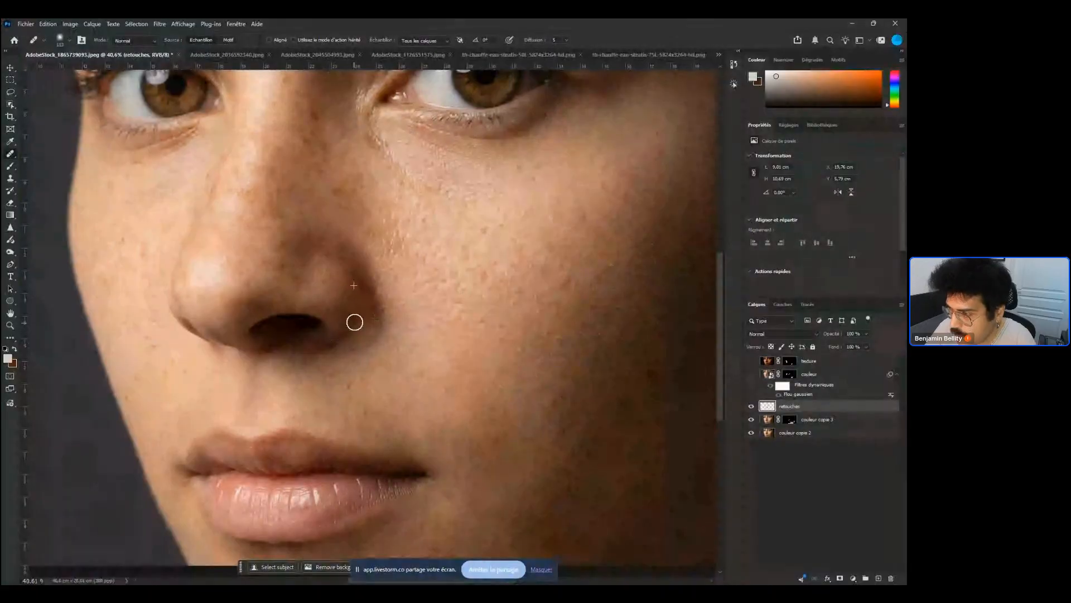
{"action": "left_click_drag", "start_coordinate": [530, 346], "coordinate": [545, 322]}
{"action": "key", "text": "ctrl+z"}
{"action": "key", "text": "ctrl+z"}
{"action": "key", "text": "ctrl+z"}
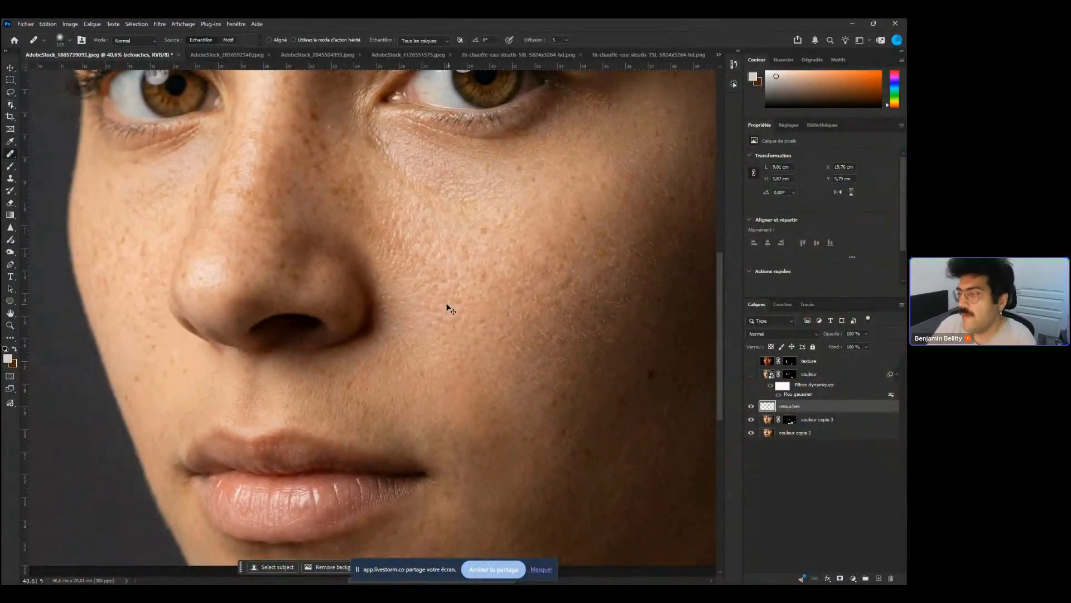
Switch to the Remove tool with generative AI disabled and remove spots on the nose bridge
{"action": "left_click_drag", "start_coordinate": [371, 286], "coordinate": [319, 359]}
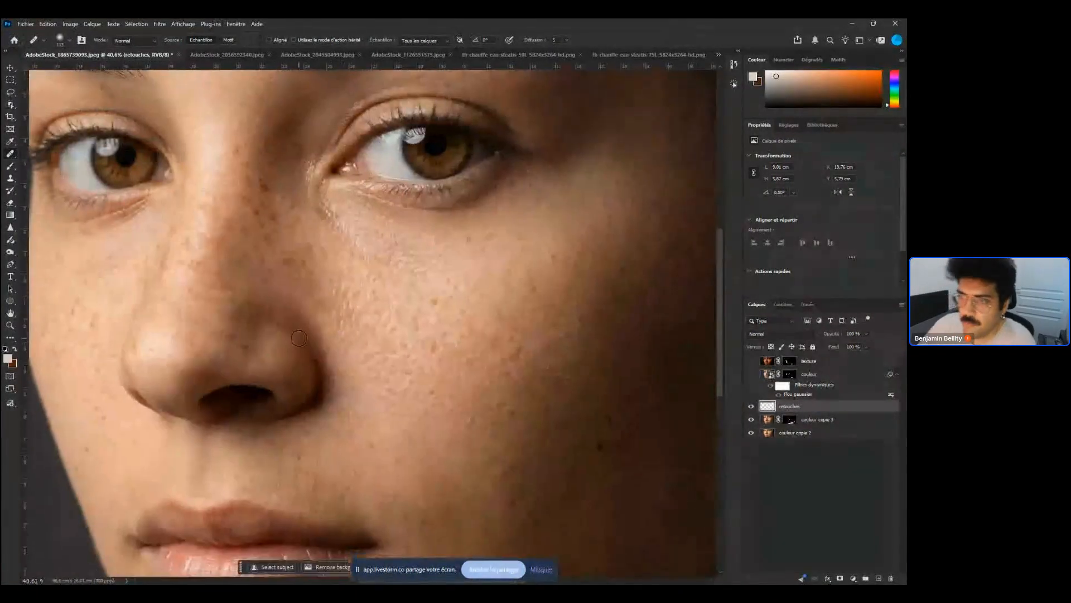
{"action": "right_click", "coordinate": [13, 156]}
{"action": "left_click", "coordinate": [76, 163]}
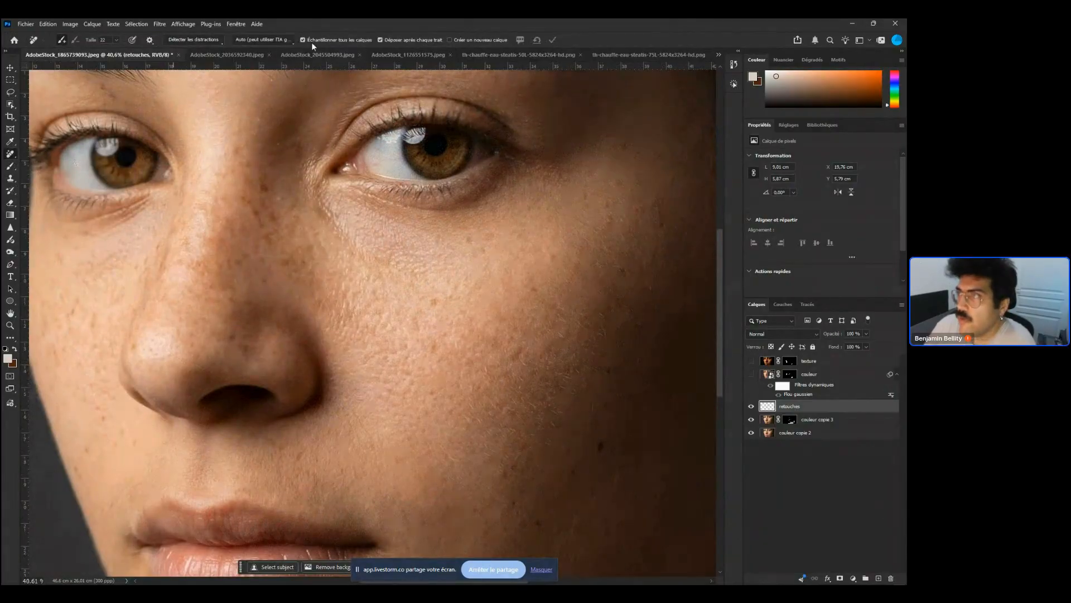
{"action": "left_click", "coordinate": [276, 38]}
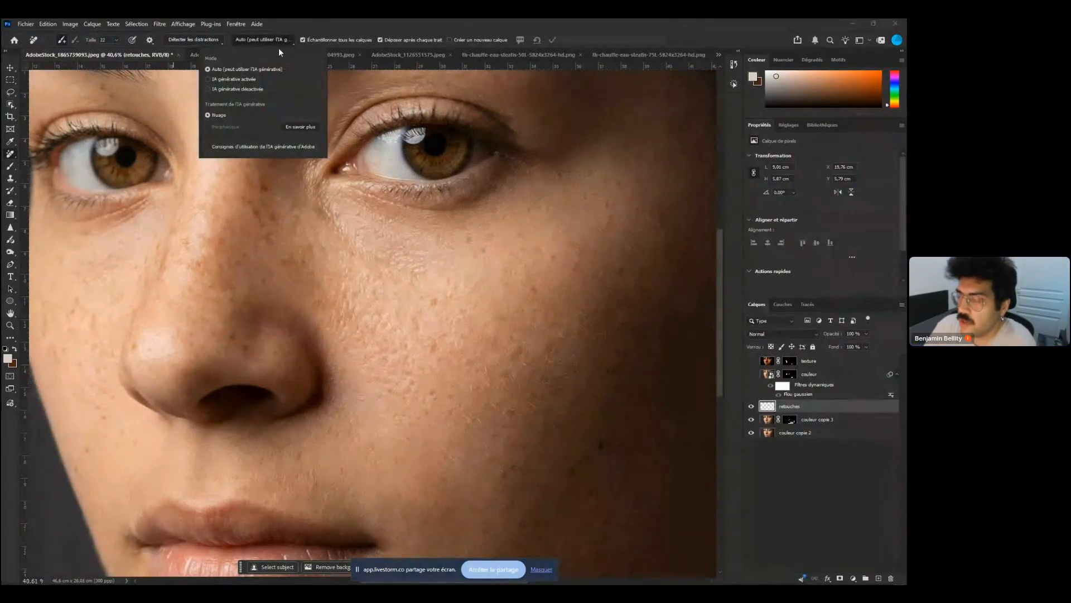
{"action": "left_click", "coordinate": [255, 89]}
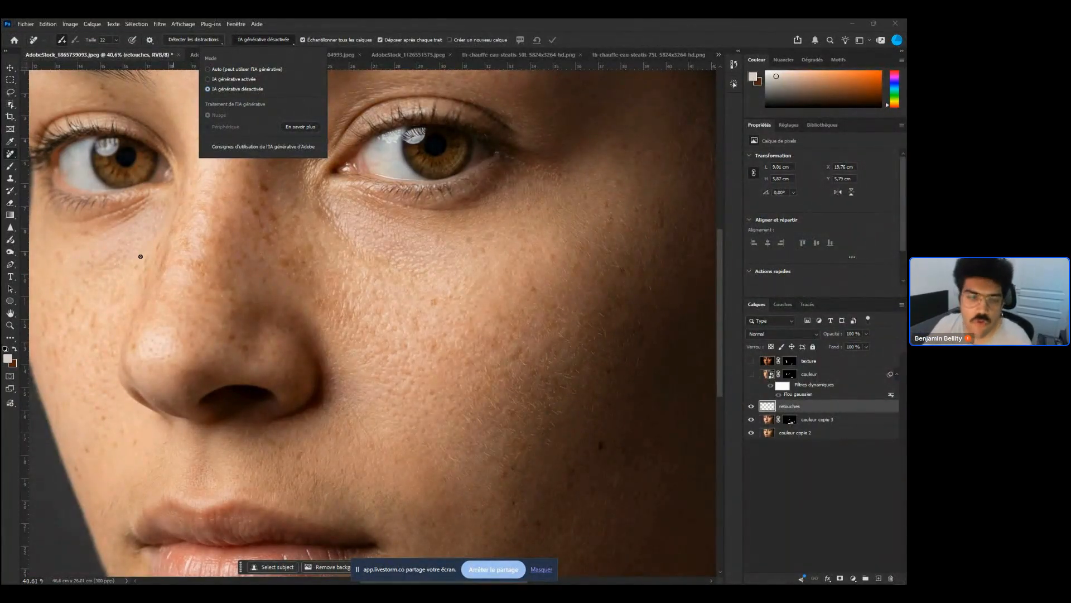
{"action": "left_click", "coordinate": [317, 246]}
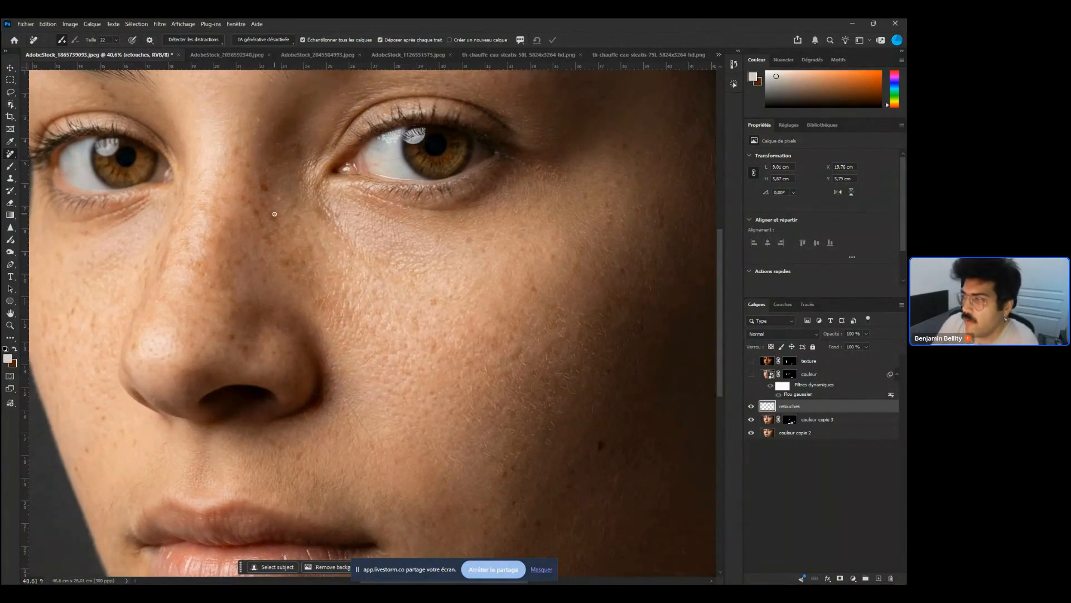
{"action": "mouse_move", "coordinate": [278, 214]}
{"action": "left_mouse_down"}
{"action": "mouse_move", "coordinate": [257, 203]}
{"action": "mouse_move", "coordinate": [273, 225]}
{"action": "left_mouse_up"}
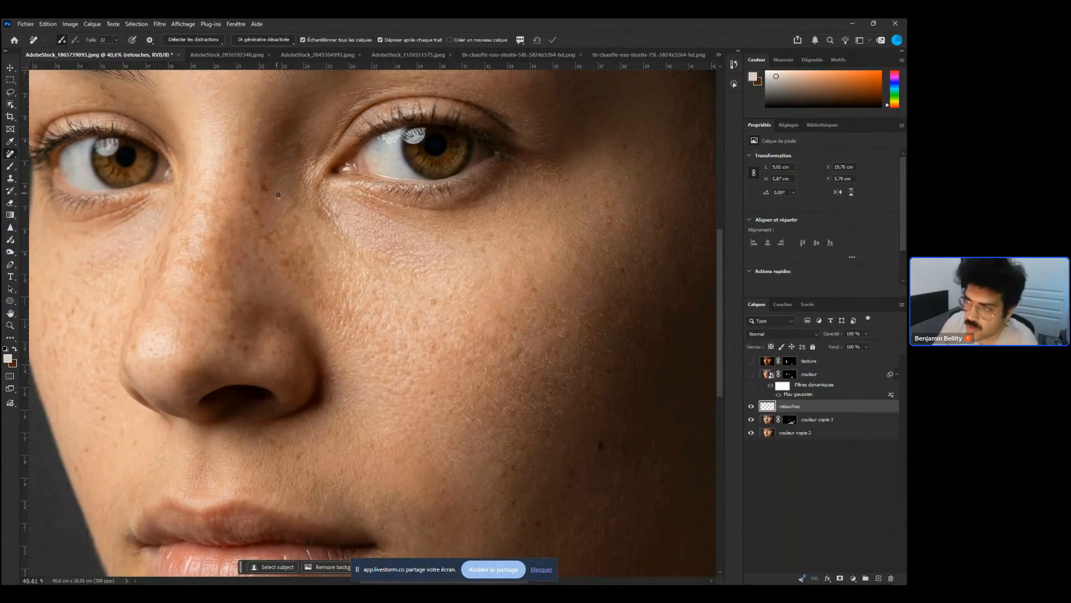
{"action": "mouse_move", "coordinate": [279, 194]}
{"action": "left_mouse_down"}
{"action": "mouse_move", "coordinate": [246, 190]}
{"action": "mouse_move", "coordinate": [246, 175]}
{"action": "mouse_move", "coordinate": [285, 184]}
{"action": "left_mouse_up"}
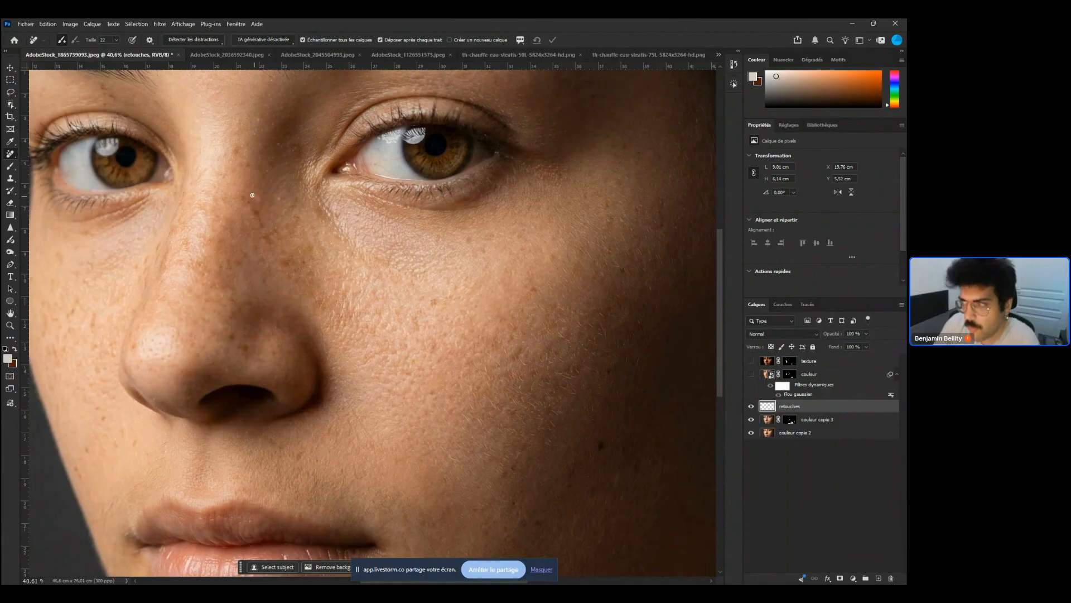
Remove spots on the nose bridge and the cheek beneath the eye with the Remove tool on the retouches layer
{"action": "left_click_drag", "start_coordinate": [244, 219], "coordinate": [271, 223]}
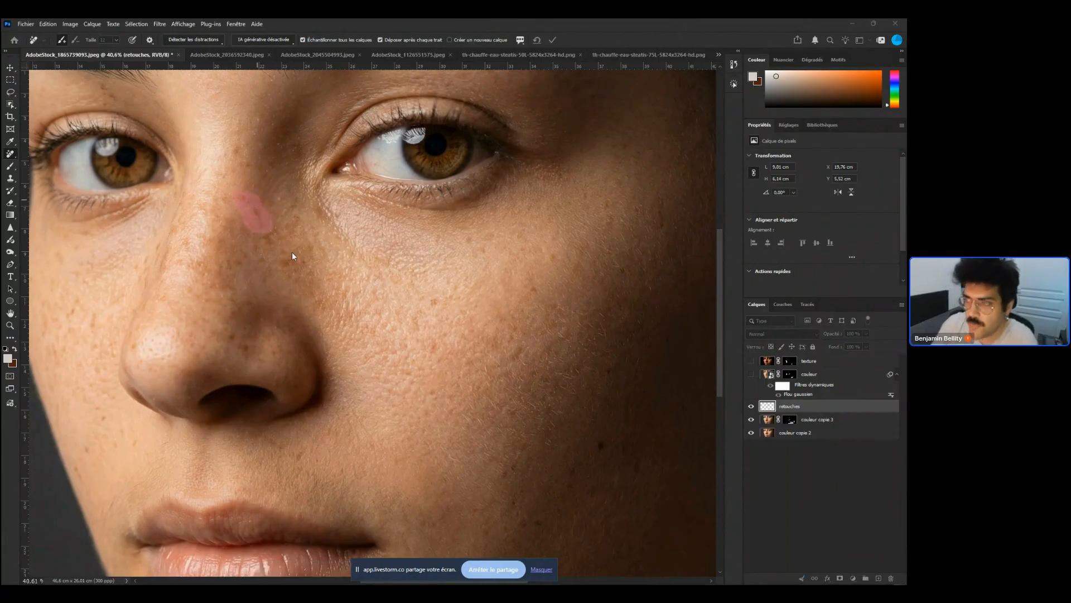
{"action": "mouse_move", "coordinate": [295, 222]}
{"action": "left_mouse_down"}
{"action": "mouse_move", "coordinate": [263, 220]}
{"action": "mouse_move", "coordinate": [299, 220]}
{"action": "left_mouse_up"}
{"action": "mouse_move", "coordinate": [269, 207]}
{"action": "left_mouse_down"}
{"action": "mouse_move", "coordinate": [294, 232]}
{"action": "mouse_move", "coordinate": [276, 226]}
{"action": "left_mouse_up"}
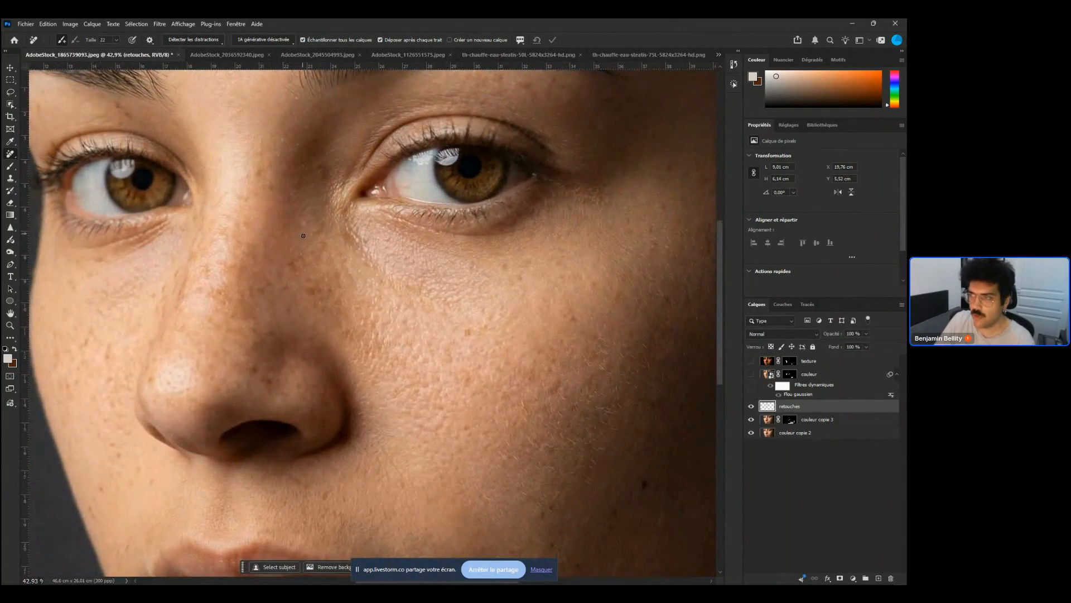
{"action": "left_click_drag", "start_coordinate": [332, 294], "coordinate": [294, 265]}
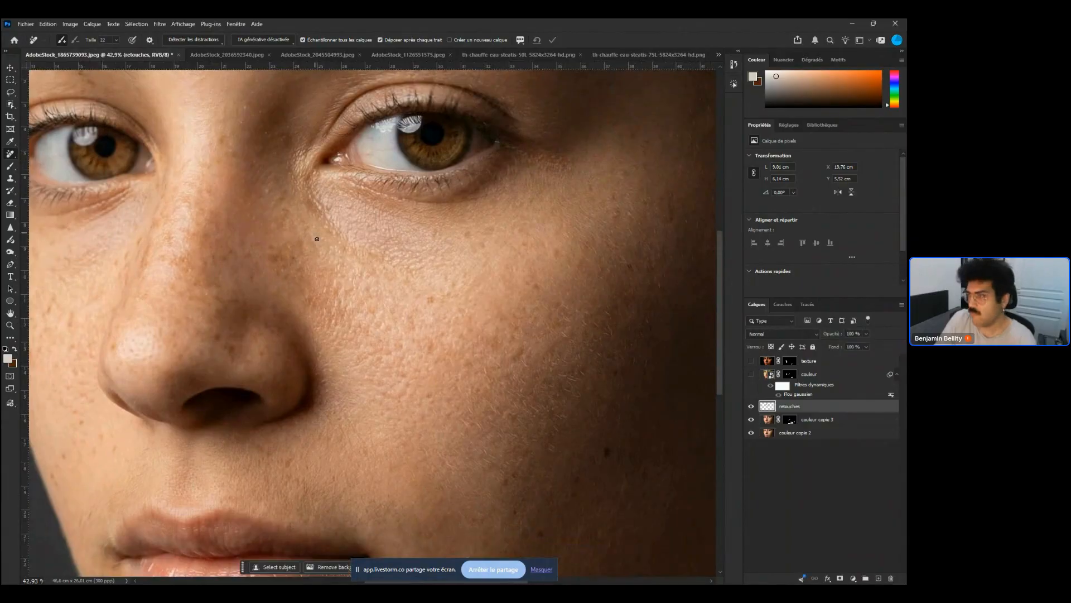
{"action": "left_click_drag", "start_coordinate": [263, 213], "coordinate": [296, 216]}
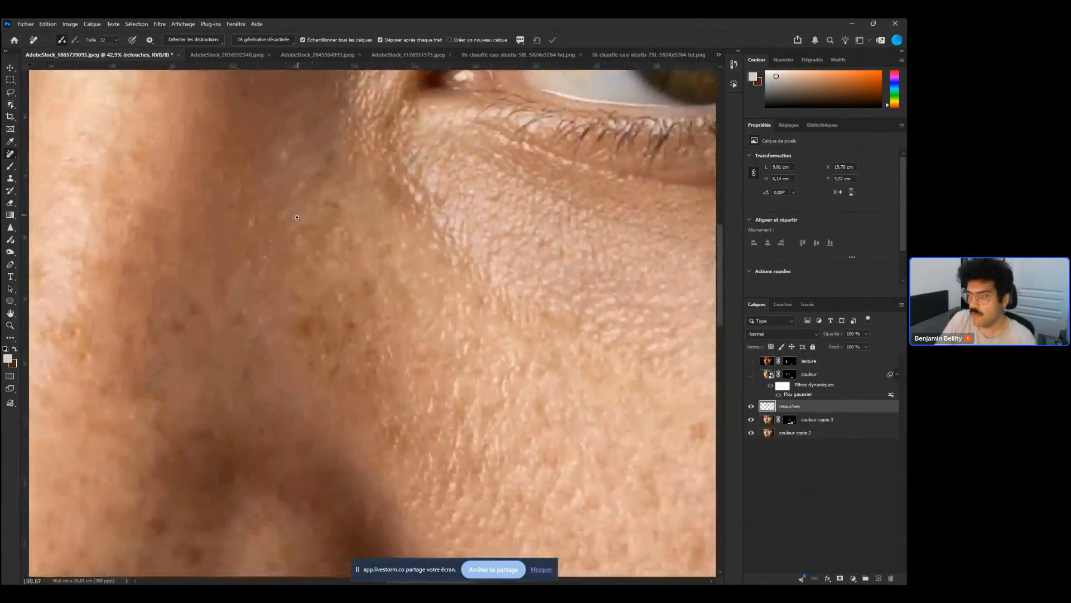
{"action": "left_click_drag", "start_coordinate": [356, 296], "coordinate": [422, 265]}
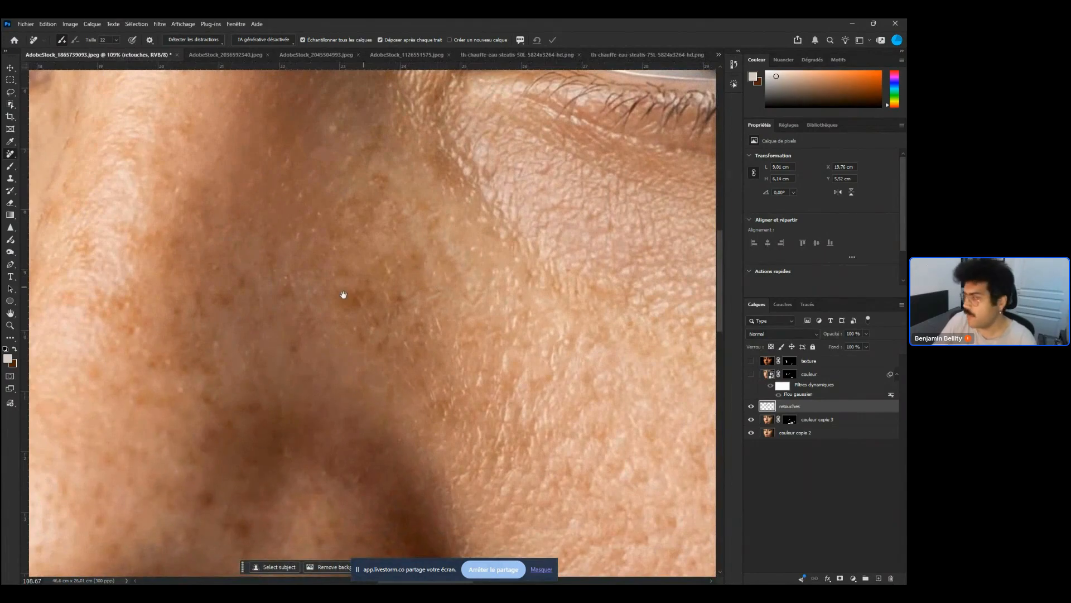
Toggle the retouches layer's visibility to compare the skin before and after the spot removal
{"action": "left_click", "coordinate": [752, 406]}
{"action": "left_click", "coordinate": [752, 407]}
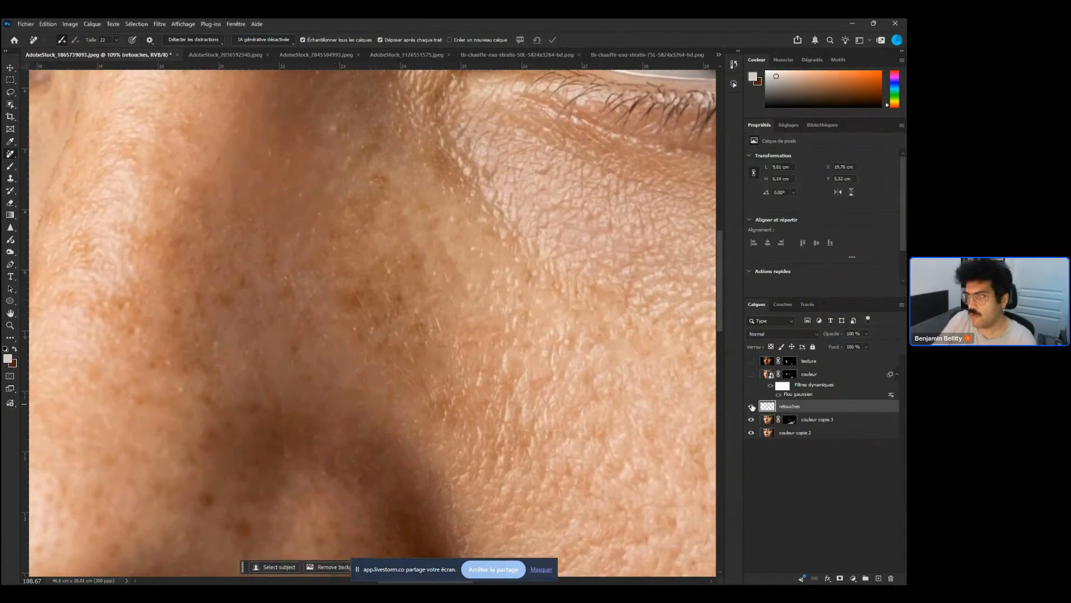
{"action": "left_click", "coordinate": [752, 407]}
{"action": "left_click", "coordinate": [752, 406]}
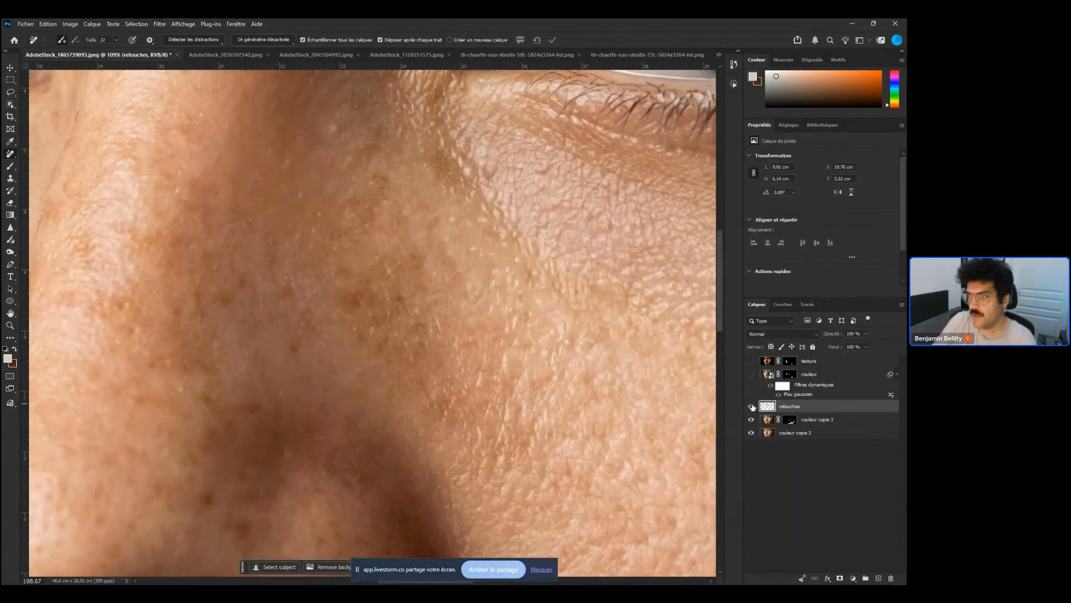
Remove more spots on the cheek beside the nose with the Remove tool
{"action": "left_click", "coordinate": [283, 162]}
{"action": "mouse_move", "coordinate": [266, 150]}
{"action": "left_mouse_down"}
{"action": "mouse_move", "coordinate": [278, 170]}
{"action": "mouse_move", "coordinate": [260, 168]}
{"action": "mouse_move", "coordinate": [247, 183]}
{"action": "mouse_move", "coordinate": [309, 190]}
{"action": "mouse_move", "coordinate": [348, 263]}
{"action": "mouse_move", "coordinate": [319, 266]}
{"action": "left_mouse_up"}
{"action": "mouse_move", "coordinate": [447, 359]}
{"action": "left_mouse_down"}
{"action": "mouse_move", "coordinate": [380, 239]}
{"action": "mouse_move", "coordinate": [360, 274]}
{"action": "mouse_move", "coordinate": [318, 259]}
{"action": "left_mouse_up"}
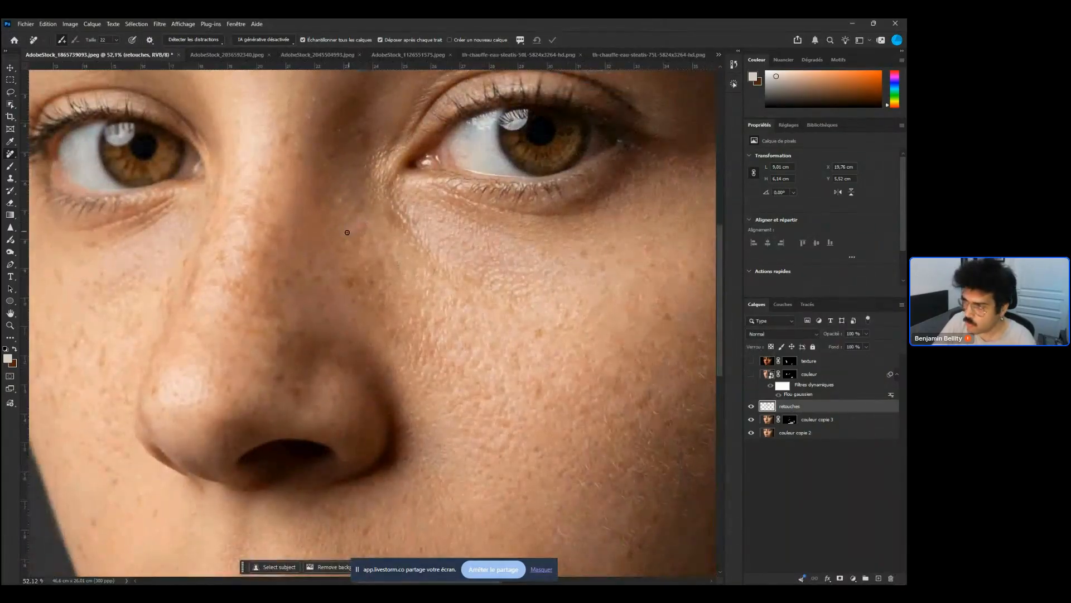
{"action": "mouse_move", "coordinate": [363, 223]}
{"action": "left_mouse_down"}
{"action": "mouse_move", "coordinate": [340, 284]}
{"action": "mouse_move", "coordinate": [360, 302]}
{"action": "mouse_move", "coordinate": [392, 295]}
{"action": "left_mouse_up"}
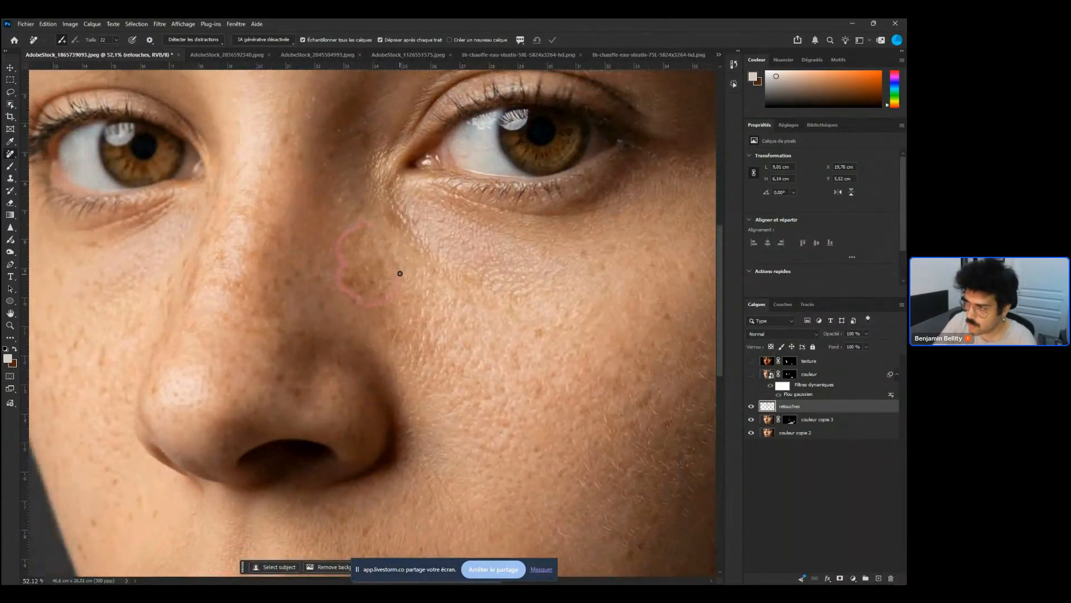
{"action": "left_click_drag", "start_coordinate": [367, 225], "coordinate": [363, 224]}
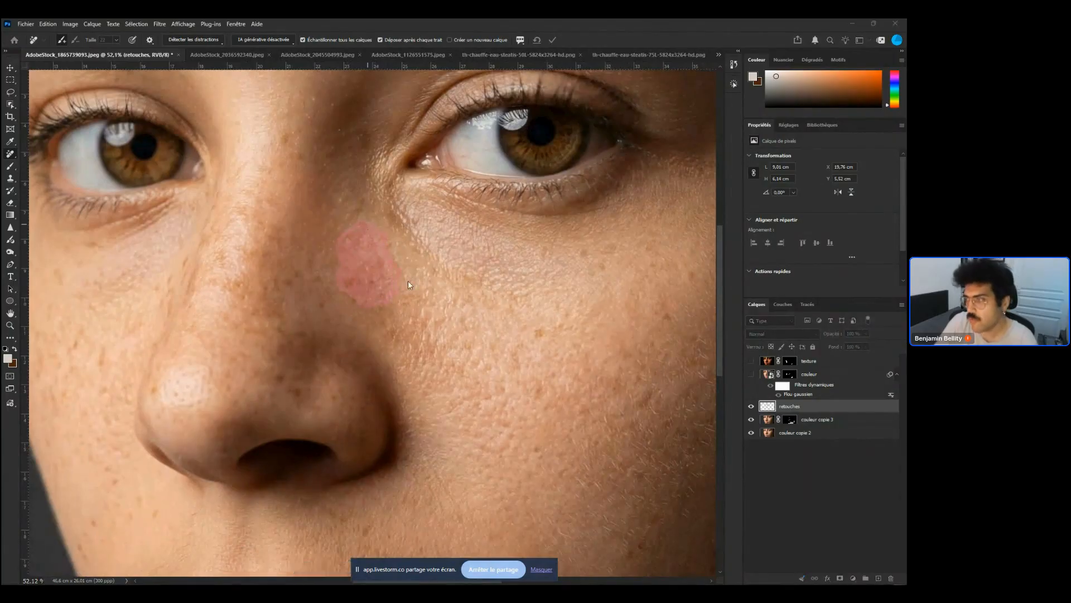
{"action": "left_click_drag", "start_coordinate": [366, 272], "coordinate": [413, 274]}
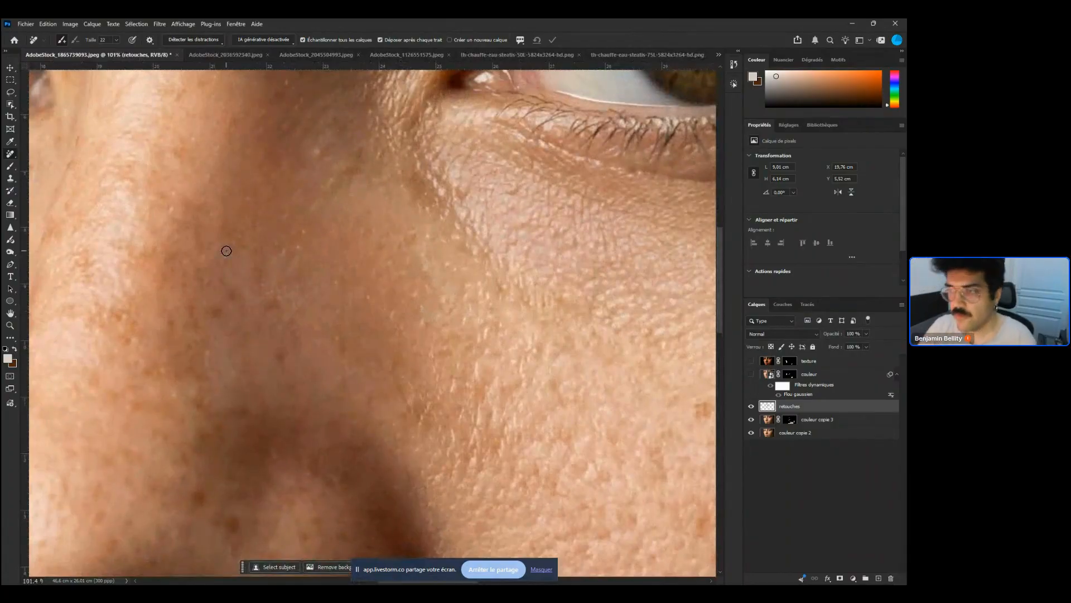
{"action": "left_click", "coordinate": [260, 393]}
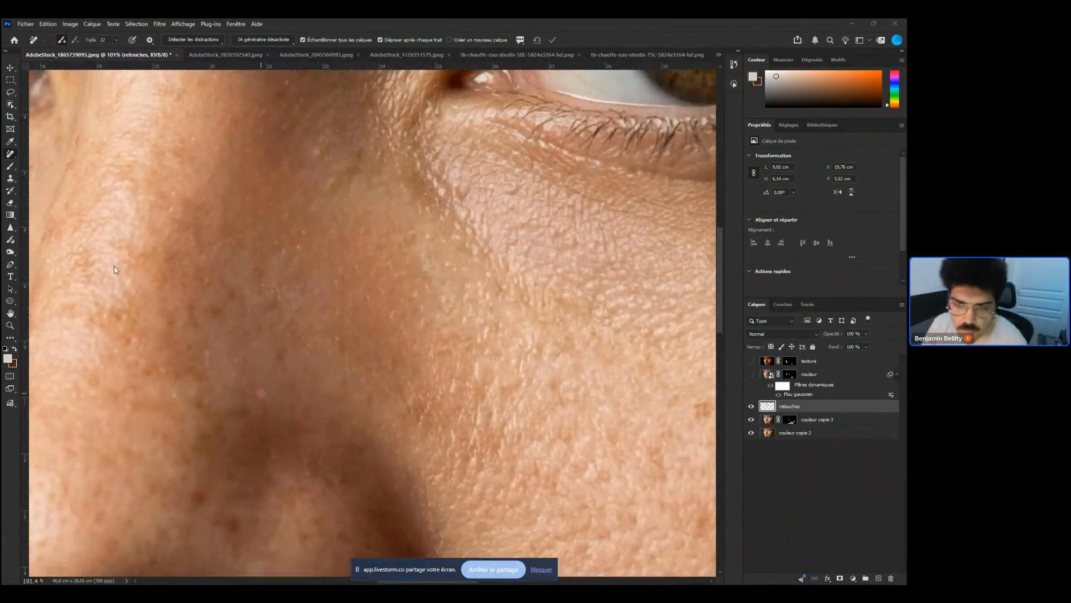
{"action": "left_click_drag", "start_coordinate": [305, 337], "coordinate": [274, 322]}
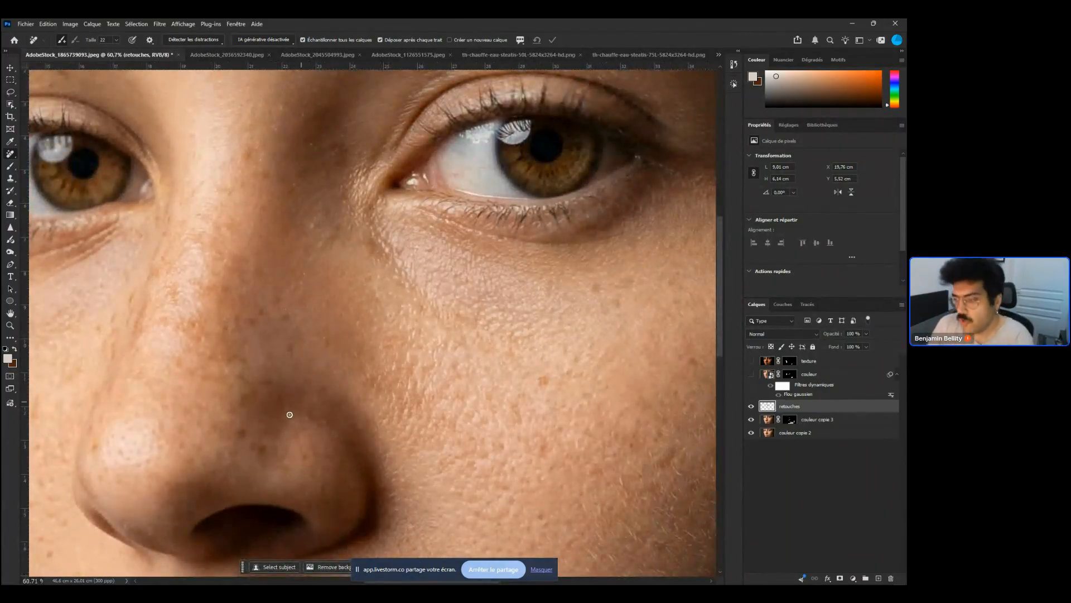
{"action": "left_click_drag", "start_coordinate": [266, 459], "coordinate": [248, 434]}
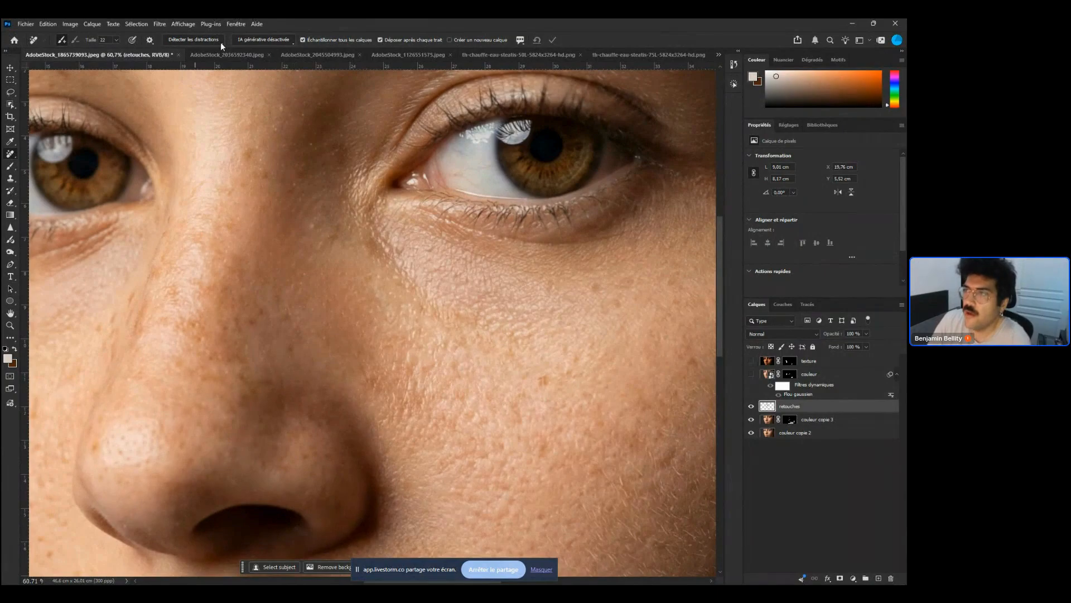
{"action": "left_click", "coordinate": [257, 43]}
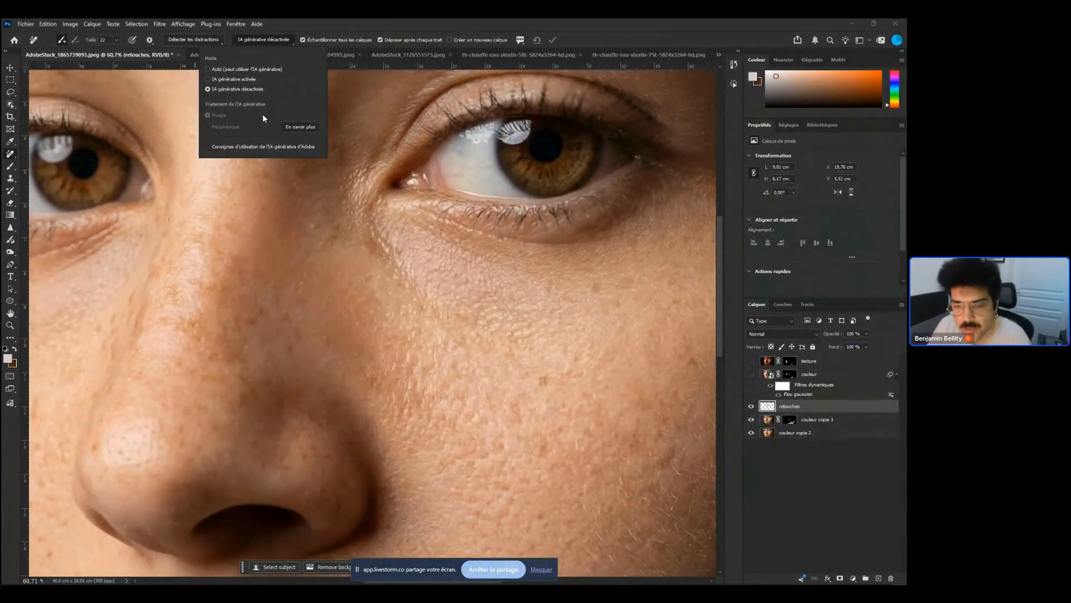
{"action": "left_click", "coordinate": [415, 395]}
{"action": "left_click_drag", "start_coordinate": [449, 385], "coordinate": [421, 376]}
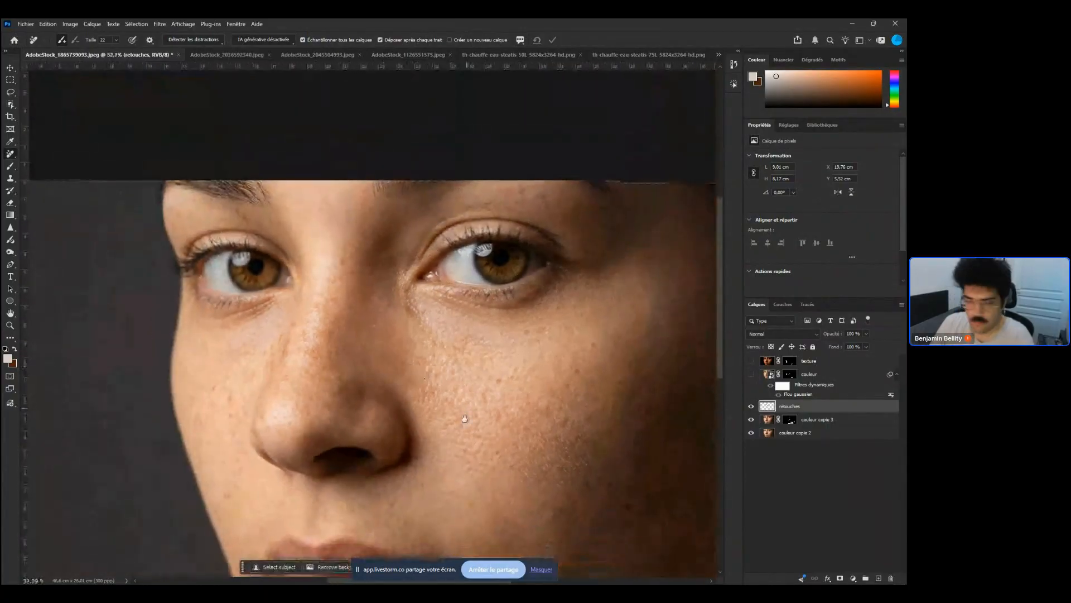
{"action": "left_click_drag", "start_coordinate": [466, 419], "coordinate": [471, 361]}
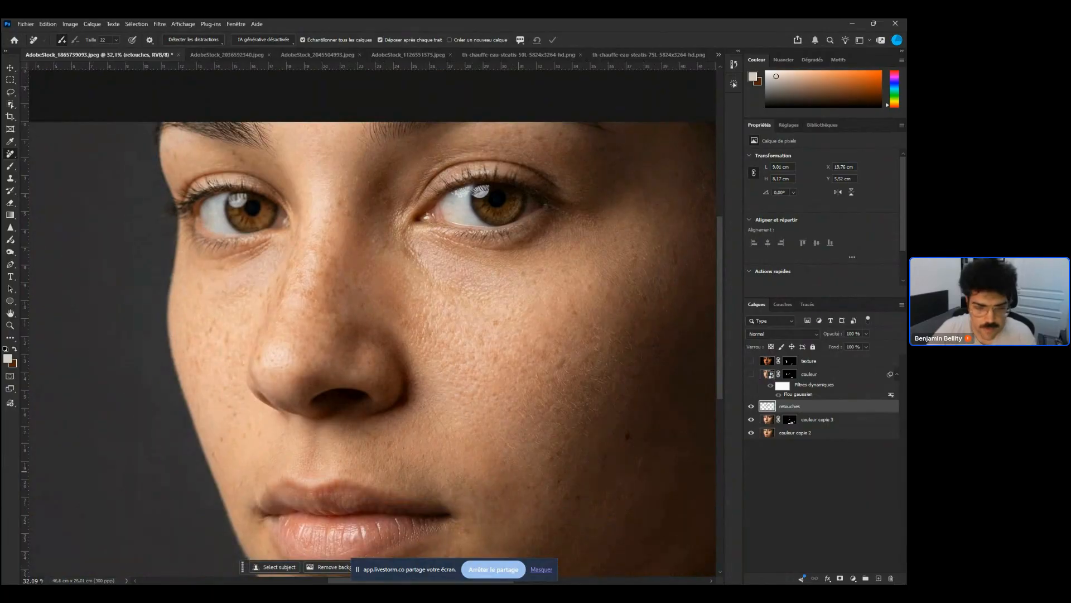
{"action": "key", "text": "super+d"}
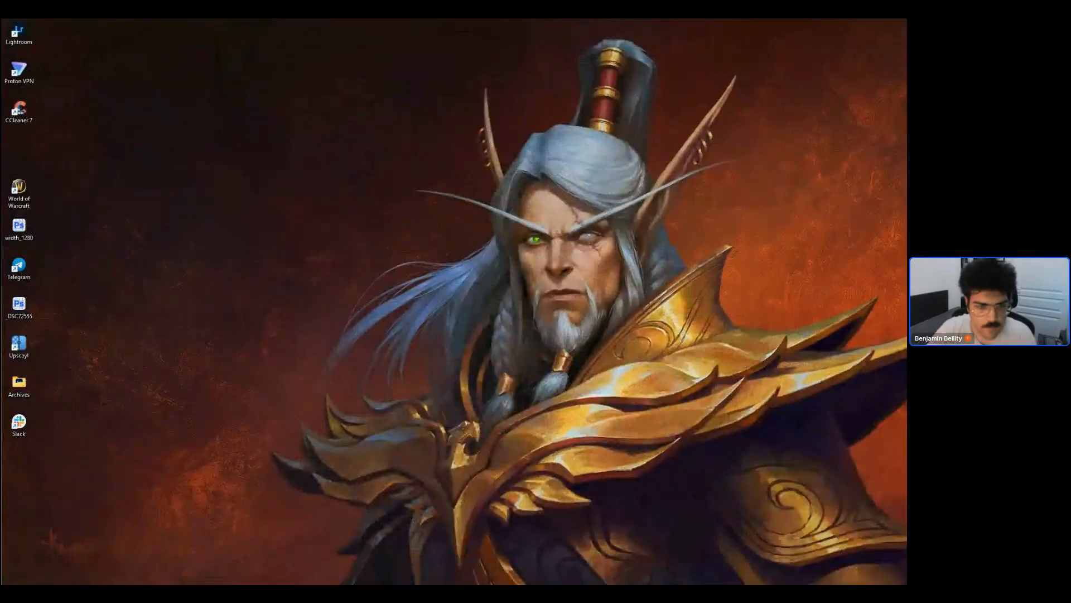
{"action": "key", "text": "super+d"}
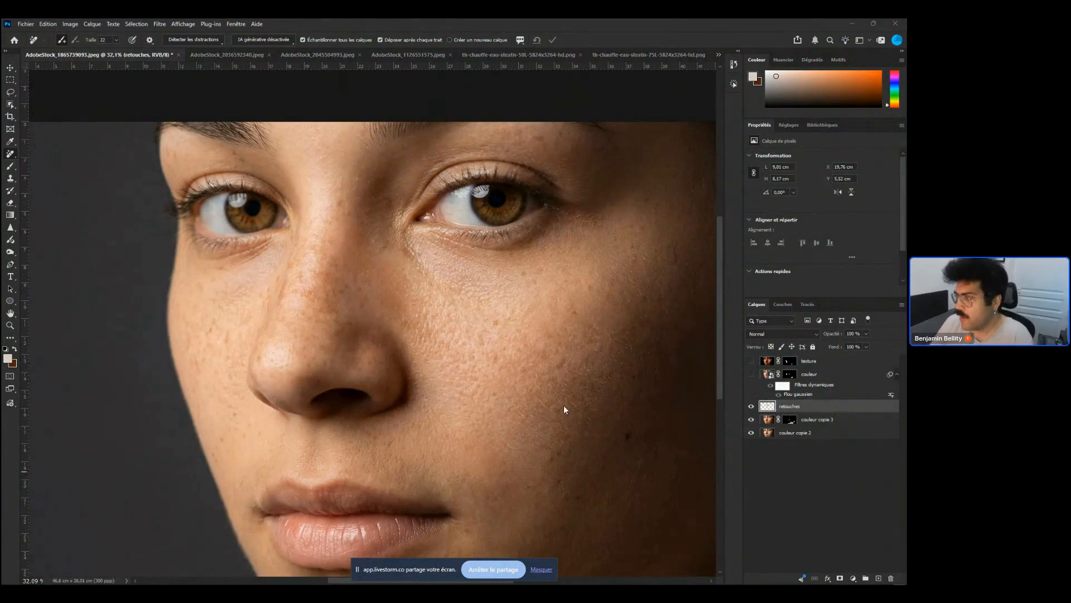
Zoom in on the outer cheek near the jawline and remove the dark spot with the Remove tool
{"action": "scroll", "coordinate": [564, 405], "scroll_direction": "up", "scroll_amount": 5}
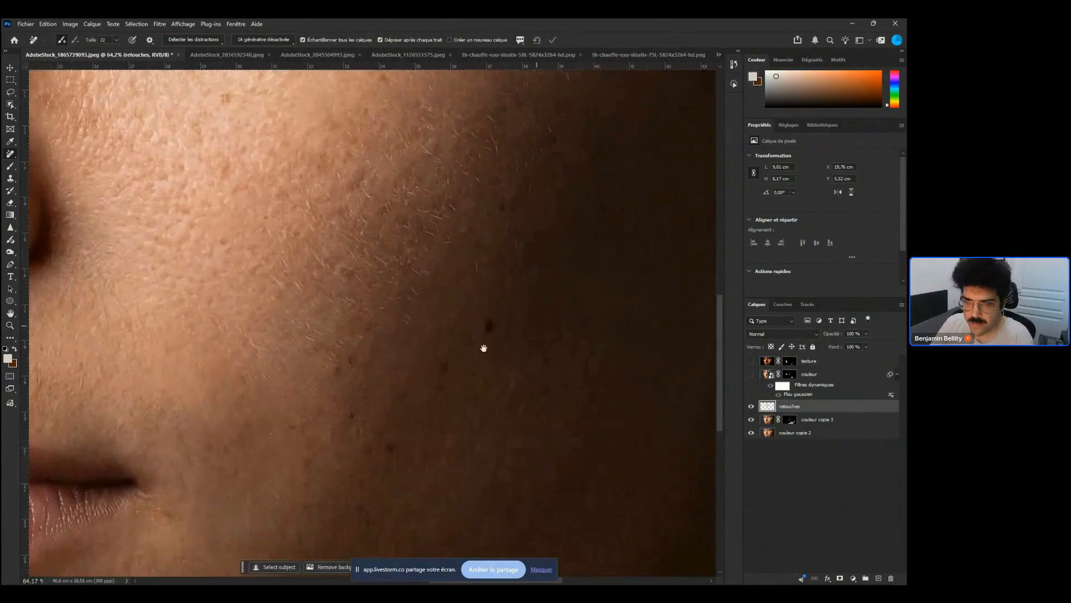
{"action": "left_click_drag", "start_coordinate": [485, 335], "coordinate": [500, 321]}
{"action": "left_click_drag", "start_coordinate": [455, 358], "coordinate": [437, 367]}
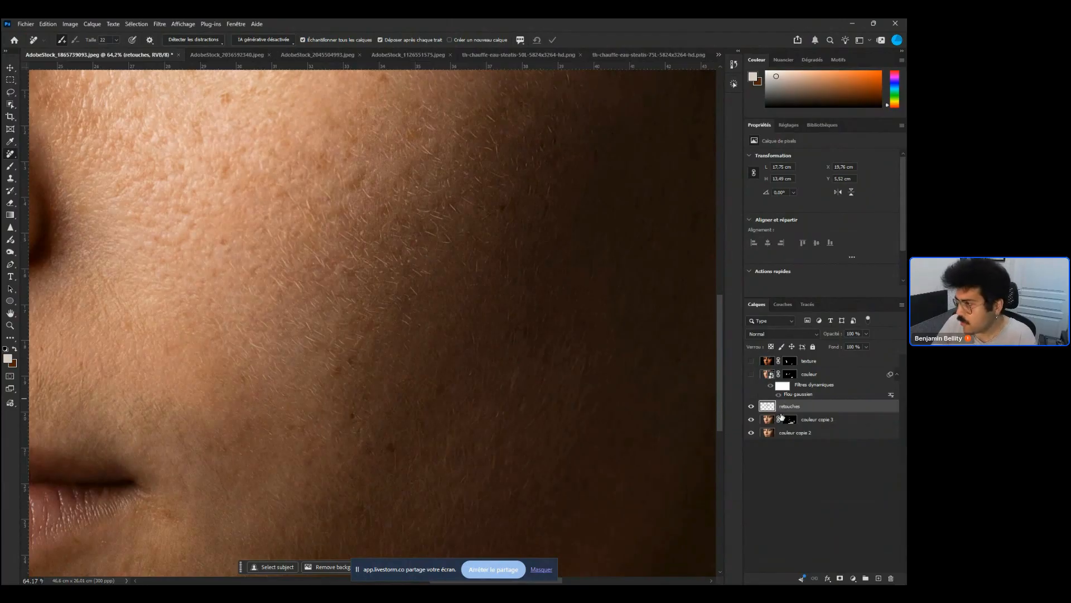
Hide the retouches layer and paint on the couleur copie 3 mask with the Brush over the outer cheek
{"action": "left_click", "coordinate": [751, 407]}
{"action": "left_click", "coordinate": [790, 420]}
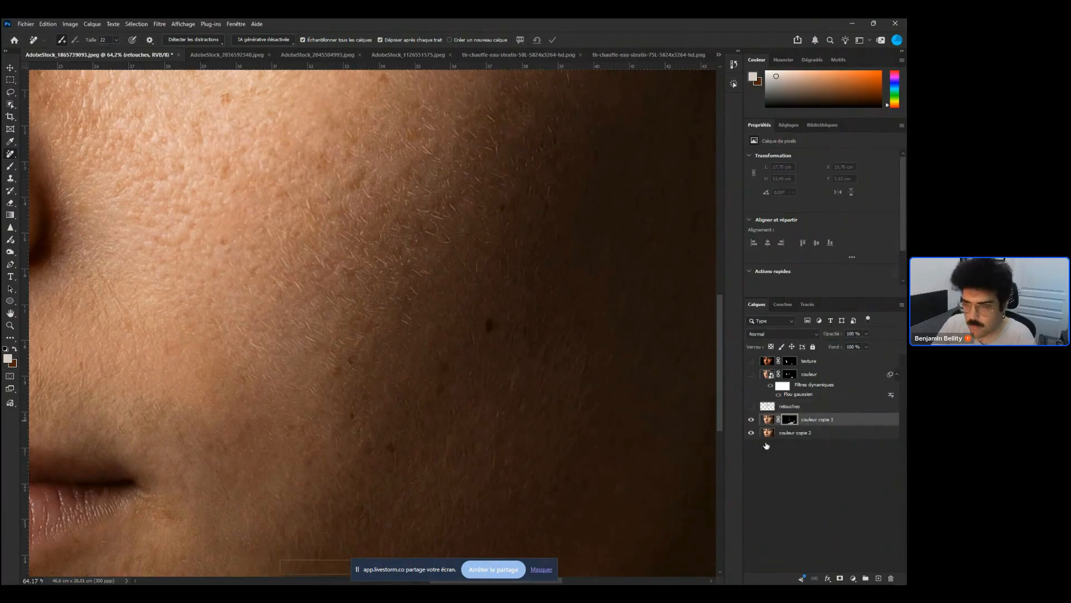
{"action": "key", "text": "b"}
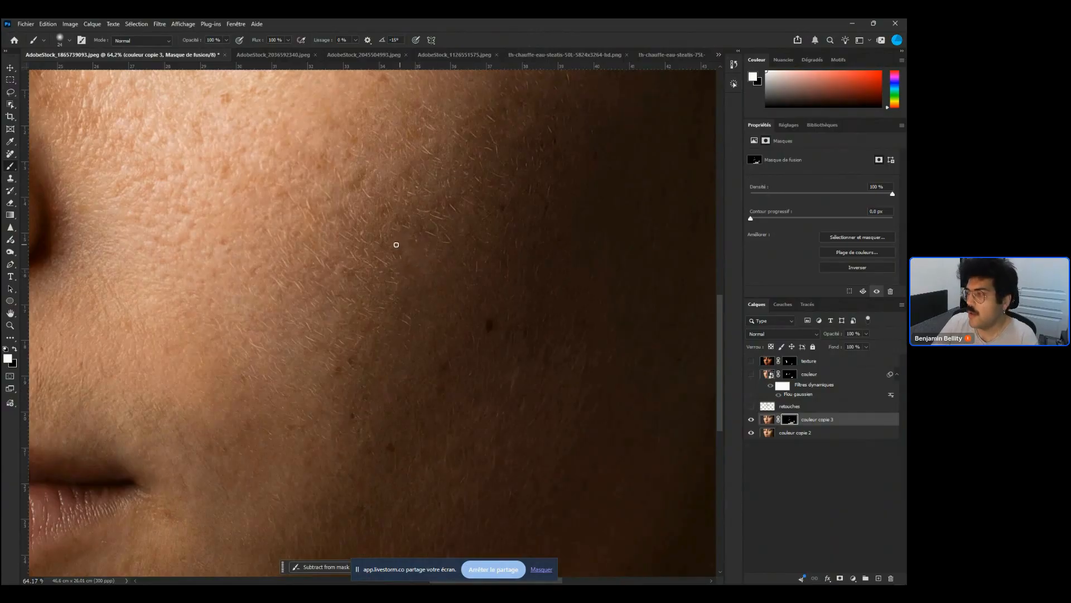
{"action": "right_click", "coordinate": [437, 275]}
{"action": "mouse_move", "coordinate": [364, 278]}
{"action": "left_mouse_down"}
{"action": "mouse_move", "coordinate": [377, 260]}
{"action": "mouse_move", "coordinate": [364, 246]}
{"action": "mouse_move", "coordinate": [344, 248]}
{"action": "mouse_move", "coordinate": [367, 311]}
{"action": "mouse_move", "coordinate": [381, 314]}
{"action": "mouse_move", "coordinate": [332, 299]}
{"action": "left_mouse_up"}
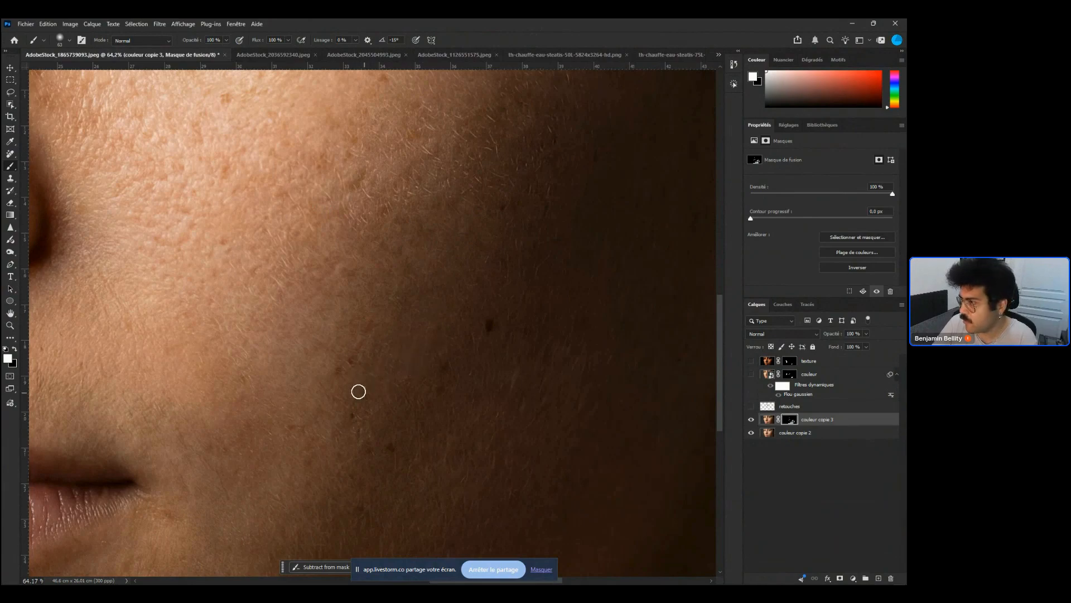
{"action": "left_click_drag", "start_coordinate": [556, 282], "coordinate": [459, 352]}
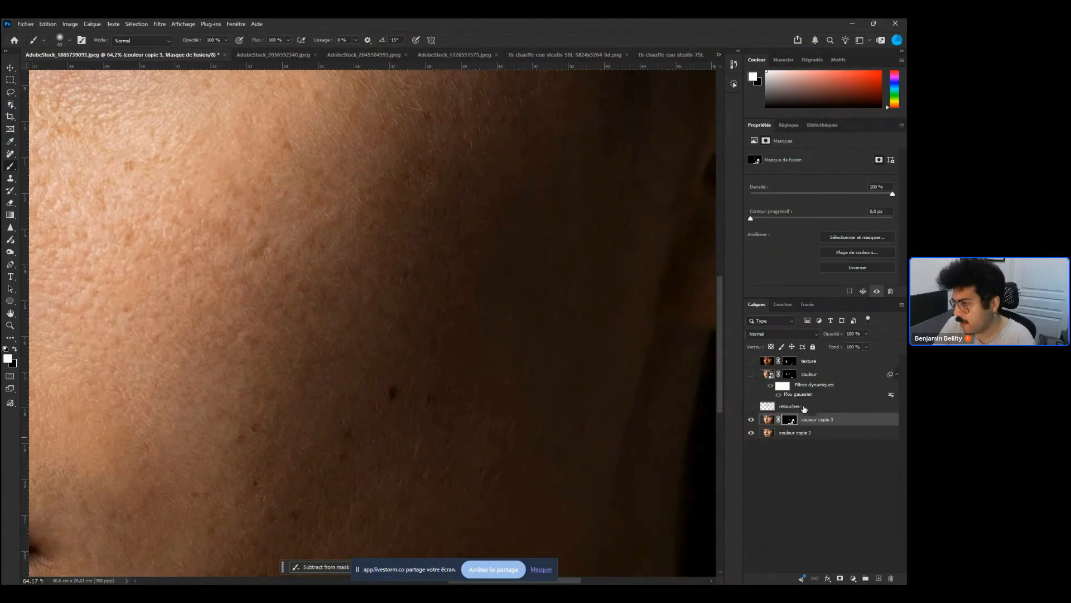
Show the retouches layer again and make it the active layer
{"action": "left_click", "coordinate": [792, 405]}
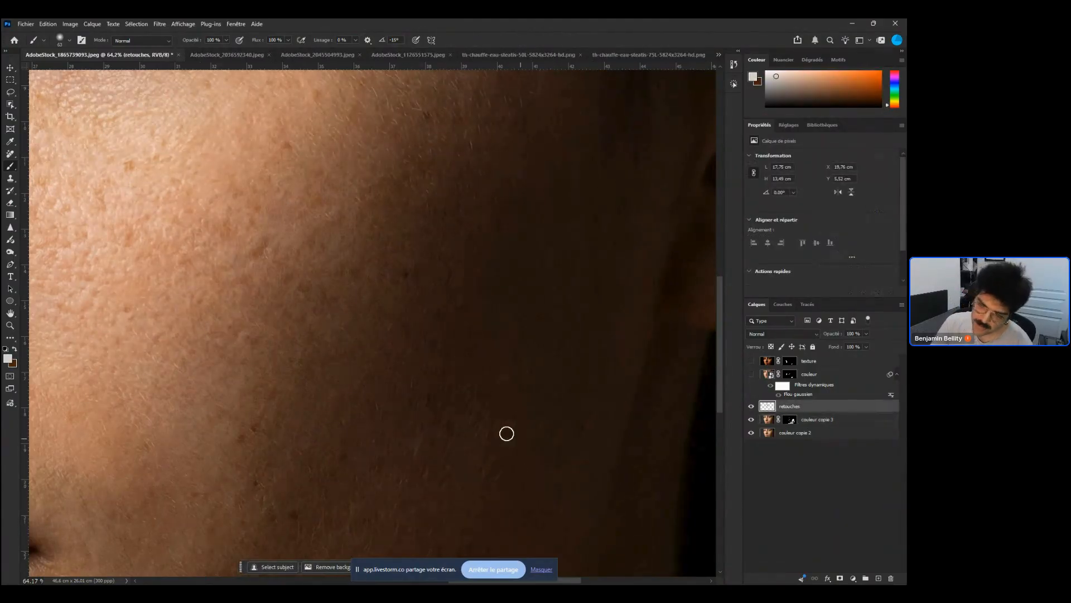
{"action": "left_click", "coordinate": [751, 406]}
{"action": "left_click", "coordinate": [790, 419]}
{"action": "scroll", "coordinate": [433, 297], "scroll_direction": "up", "scroll_amount": 2}
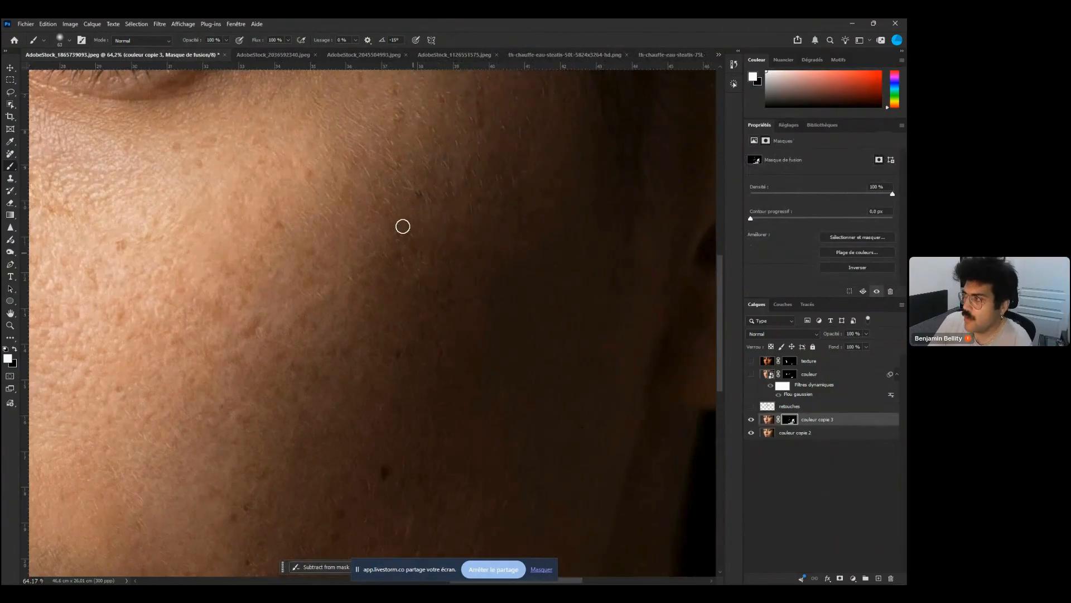
{"action": "scroll", "coordinate": [424, 304], "scroll_direction": "down", "scroll_amount": 3}
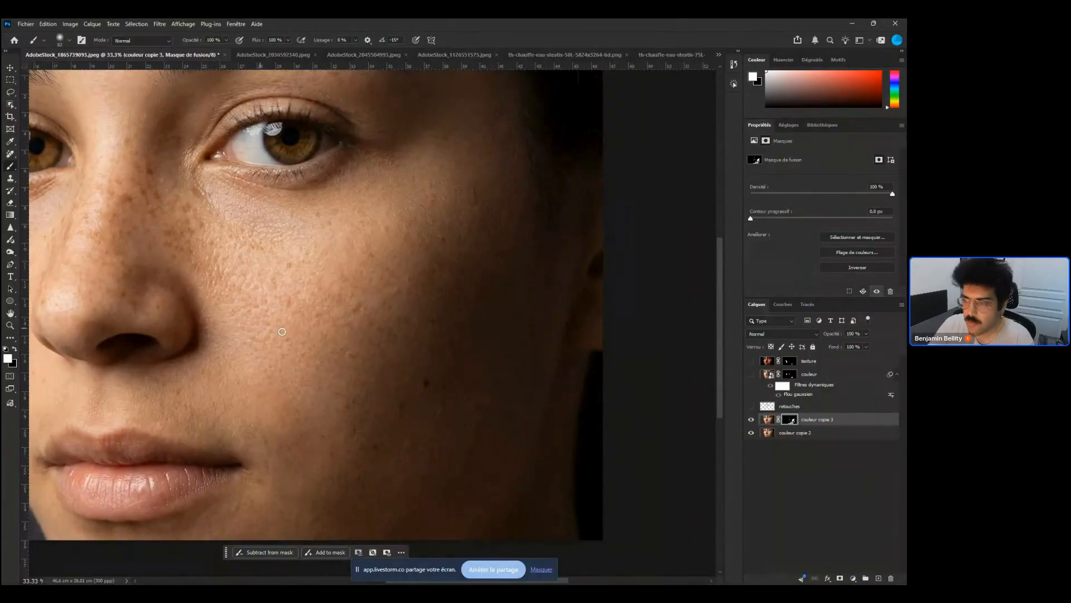
{"action": "scroll", "coordinate": [282, 332], "scroll_direction": "up", "scroll_amount": 2}
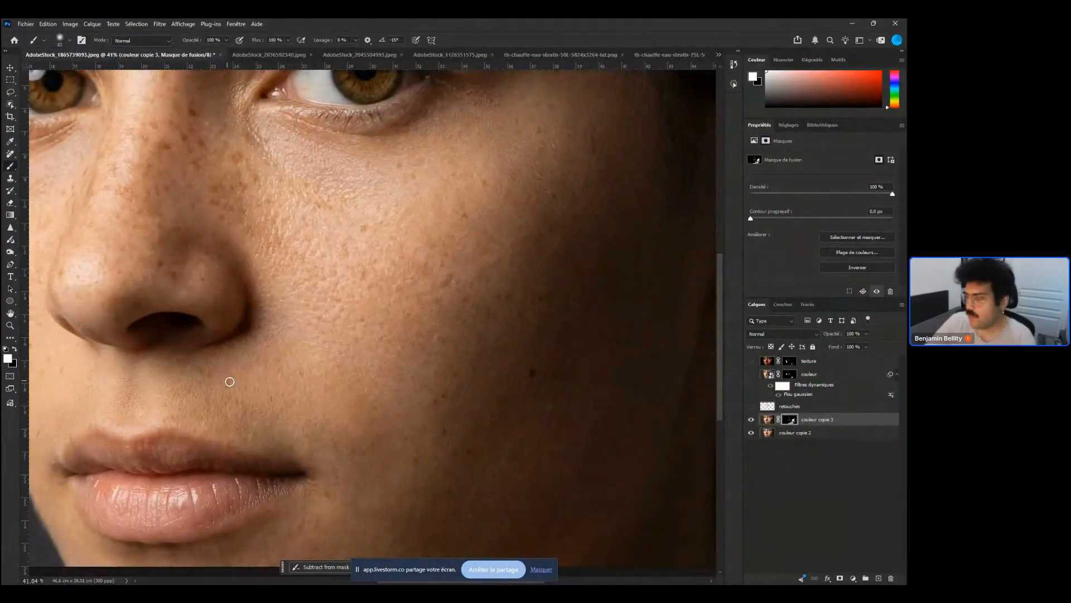
{"action": "left_click", "coordinate": [809, 373]}
{"action": "left_click", "coordinate": [751, 407]}
{"action": "left_click", "coordinate": [797, 407]}
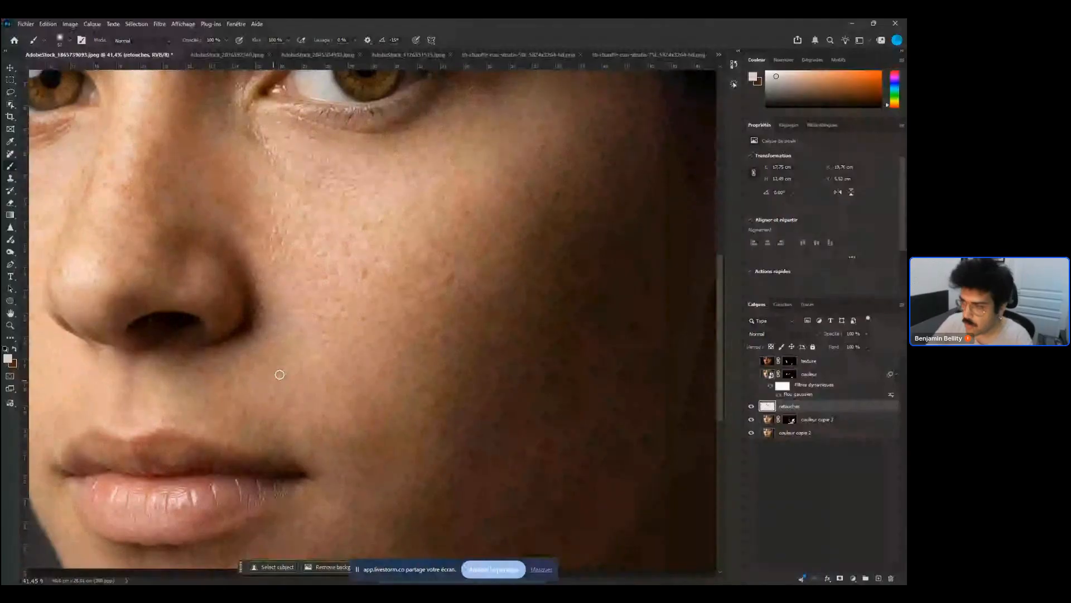
Switch to the Remove tool and erase the catchlight reflection in the iris of the left eye
{"action": "key", "text": "j"}
{"action": "left_click", "coordinate": [283, 338]}
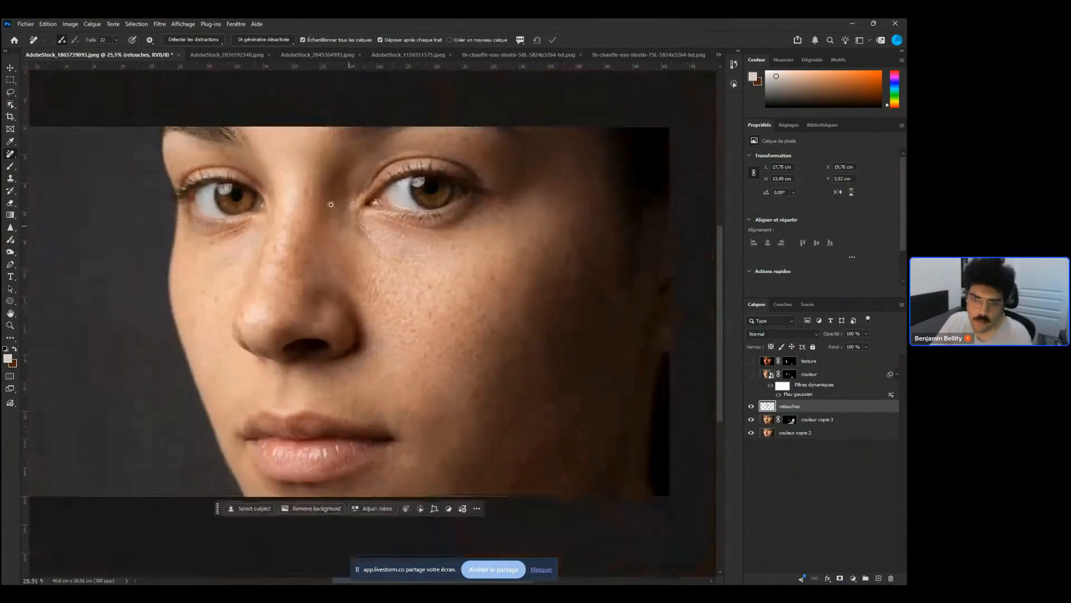
{"action": "scroll", "coordinate": [251, 366], "scroll_direction": "down", "scroll_amount": 3}
{"action": "scroll", "coordinate": [222, 178], "scroll_direction": "up", "scroll_amount": 5}
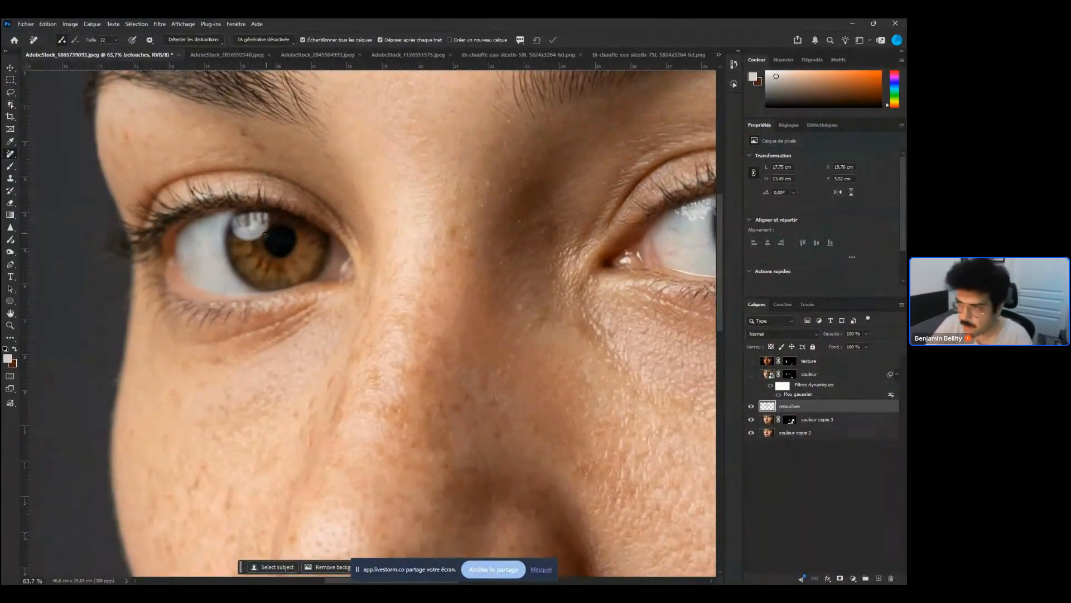
{"action": "mouse_move", "coordinate": [268, 232]}
{"action": "left_mouse_down"}
{"action": "mouse_move", "coordinate": [255, 242]}
{"action": "mouse_move", "coordinate": [231, 224]}
{"action": "mouse_move", "coordinate": [242, 212]}
{"action": "mouse_move", "coordinate": [268, 215]}
{"action": "mouse_move", "coordinate": [277, 240]}
{"action": "left_mouse_up"}
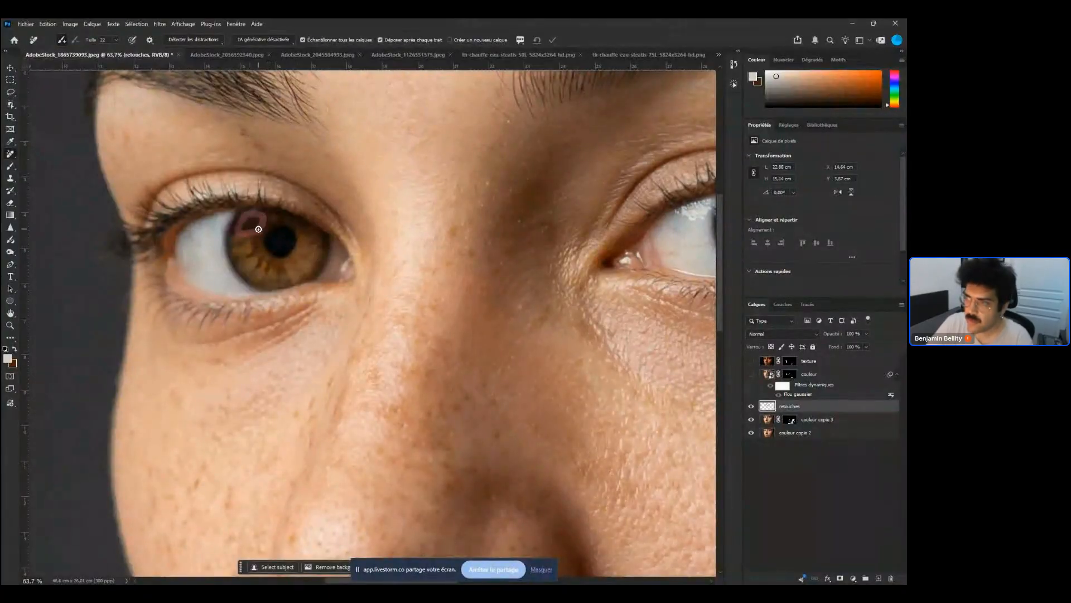
{"action": "scroll", "coordinate": [238, 234], "scroll_direction": "down", "scroll_amount": 3}
{"action": "scroll", "coordinate": [238, 234], "scroll_direction": "down", "scroll_amount": 2}
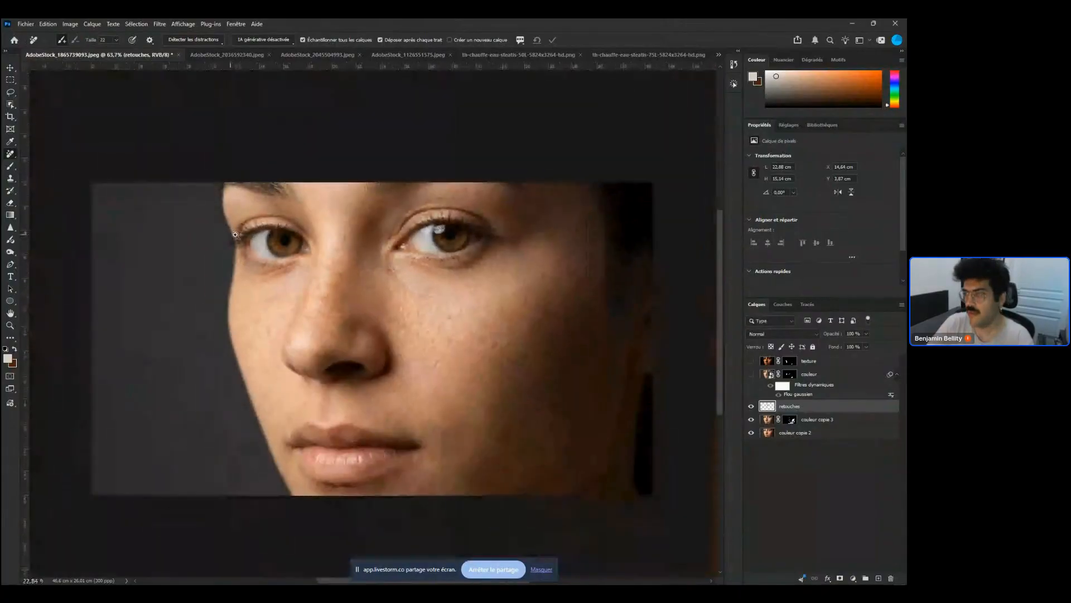
{"action": "scroll", "coordinate": [238, 234], "scroll_direction": "up", "scroll_amount": 5}
{"action": "scroll", "coordinate": [235, 233], "scroll_direction": "up", "scroll_amount": 2}
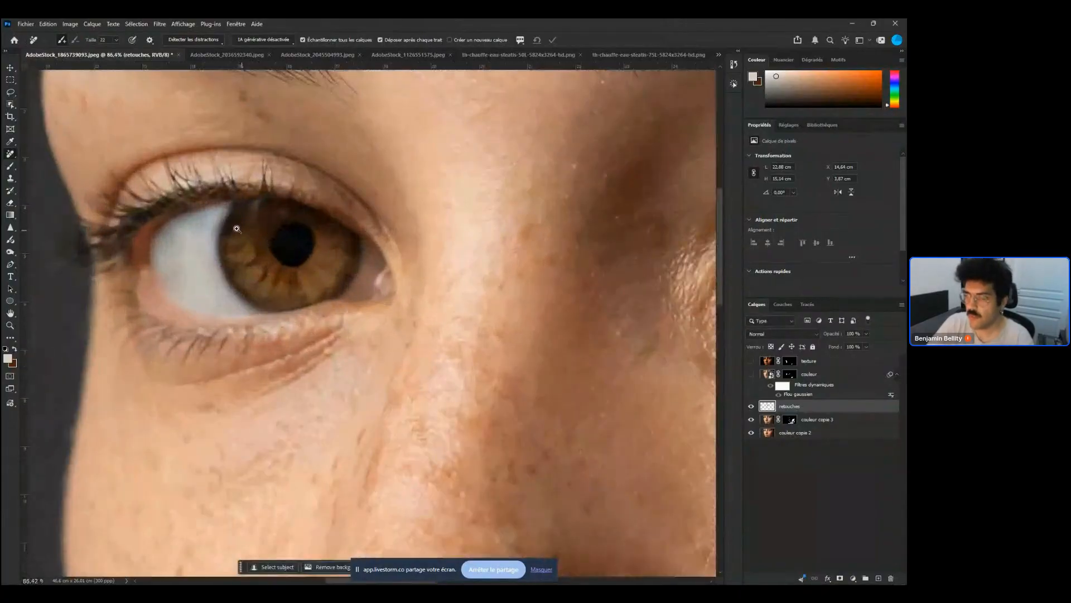
Erase the remaining catchlight traces along the upper edge of the left iris with the Remove tool
{"action": "mouse_move", "coordinate": [225, 220]}
{"action": "left_mouse_down"}
{"action": "mouse_move", "coordinate": [244, 210]}
{"action": "mouse_move", "coordinate": [230, 225]}
{"action": "left_mouse_up"}
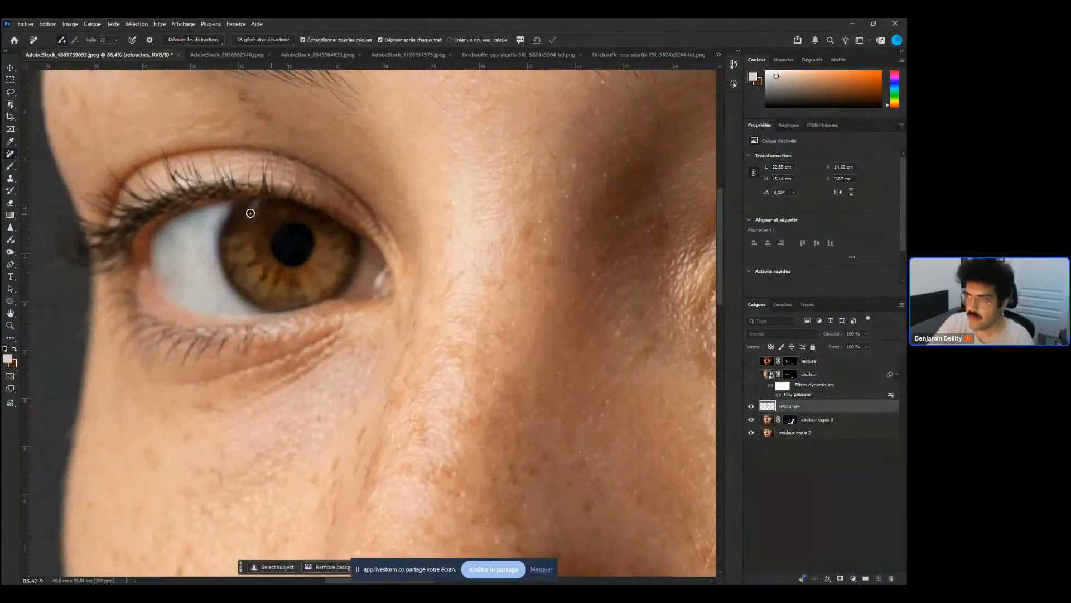
{"action": "left_click_drag", "start_coordinate": [238, 206], "coordinate": [226, 207]}
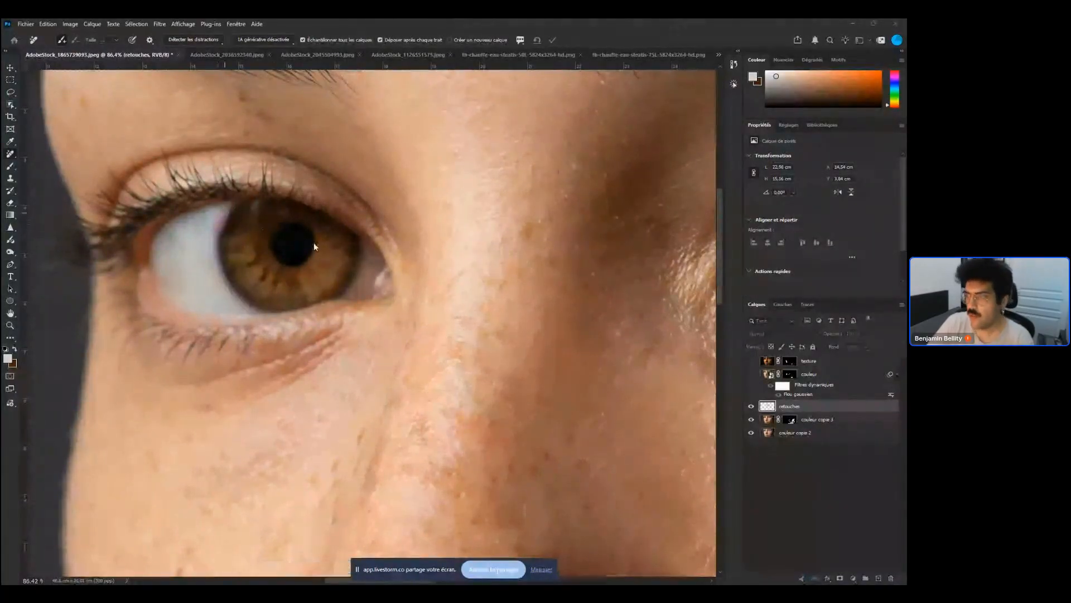
{"action": "scroll", "coordinate": [203, 250], "scroll_direction": "down", "scroll_amount": 5}
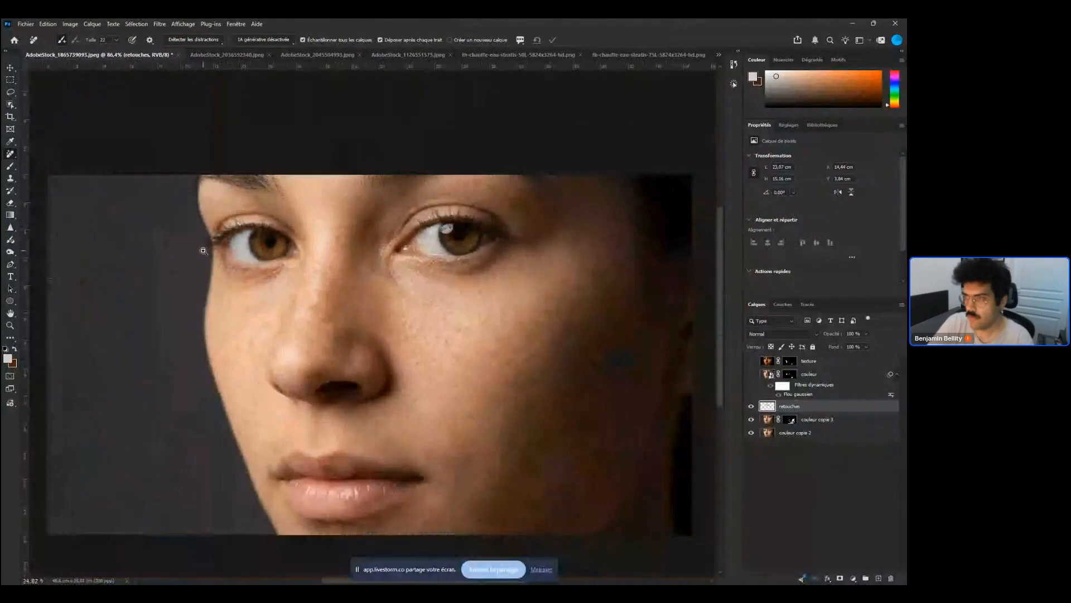
{"action": "scroll", "coordinate": [262, 242], "scroll_direction": "up", "scroll_amount": 4}
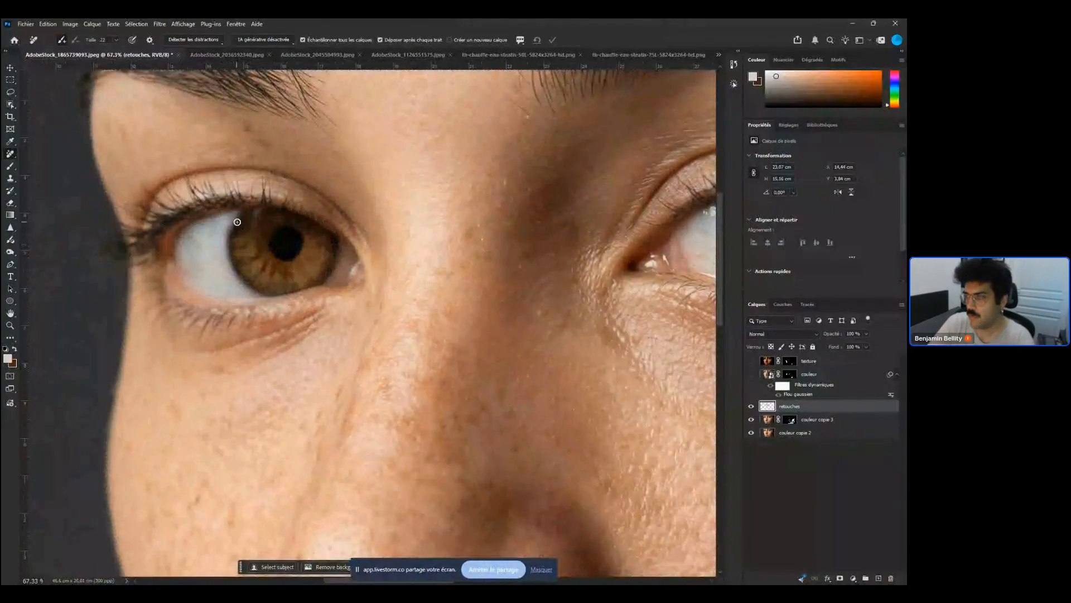
{"action": "scroll", "coordinate": [236, 221], "scroll_direction": "up", "scroll_amount": 2}
{"action": "scroll", "coordinate": [277, 266], "scroll_direction": "down", "scroll_amount": 6}
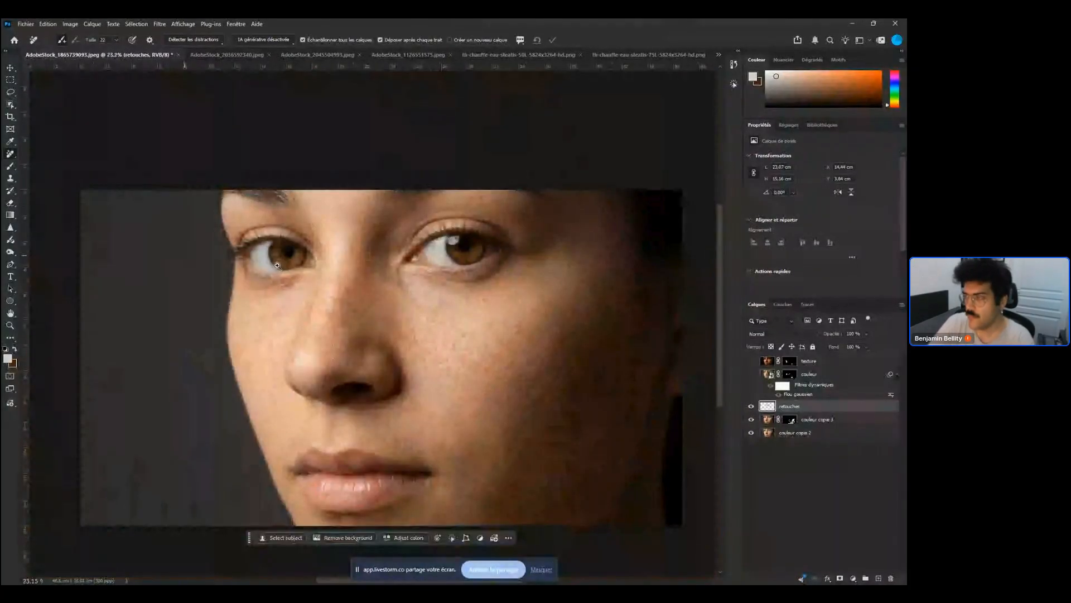
{"action": "mouse_move", "coordinate": [390, 266]}
{"action": "left_mouse_down"}
{"action": "mouse_move", "coordinate": [290, 269]}
{"action": "mouse_move", "coordinate": [312, 236]}
{"action": "left_mouse_up"}
{"action": "scroll", "coordinate": [290, 269], "scroll_direction": "up", "scroll_amount": 5}
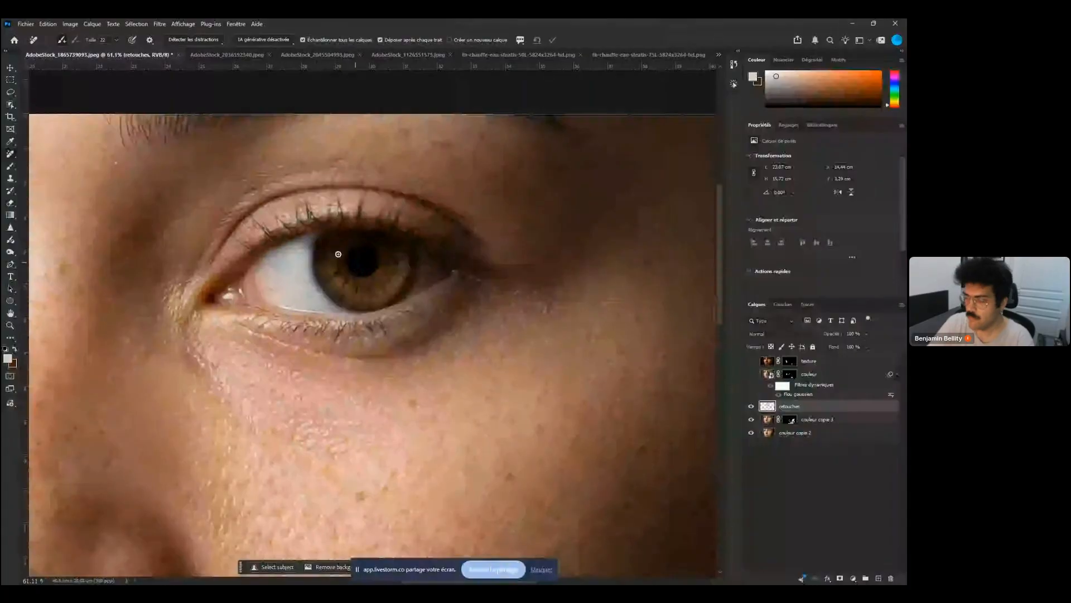
{"action": "scroll", "coordinate": [338, 254], "scroll_direction": "down", "scroll_amount": 6}
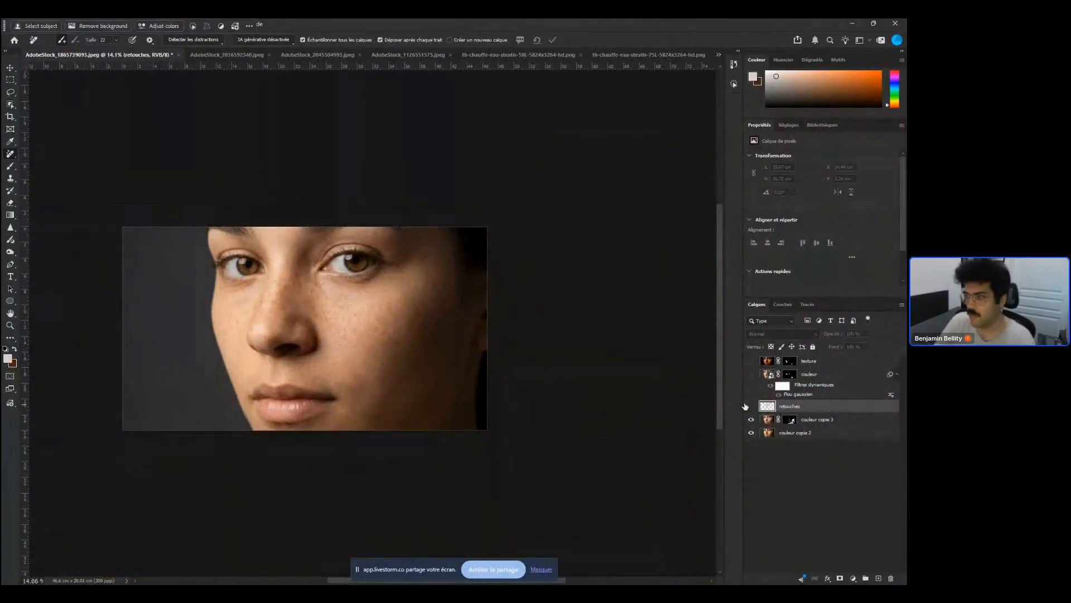
Toggle the retouches layer's visibility off and on to compare before and after
{"action": "left_click", "coordinate": [750, 406]}
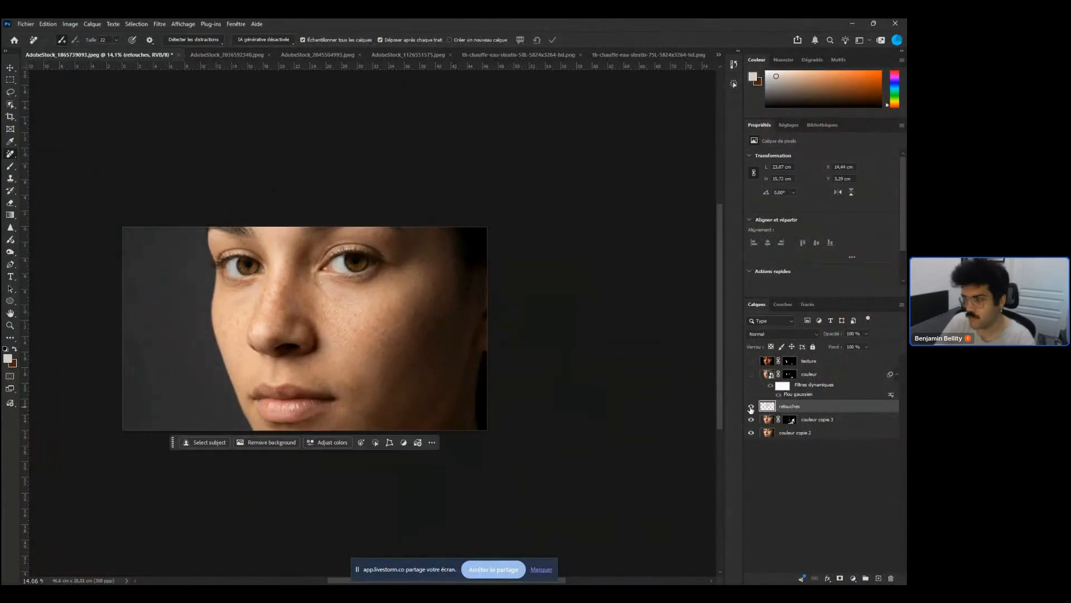
{"action": "left_click", "coordinate": [751, 407]}
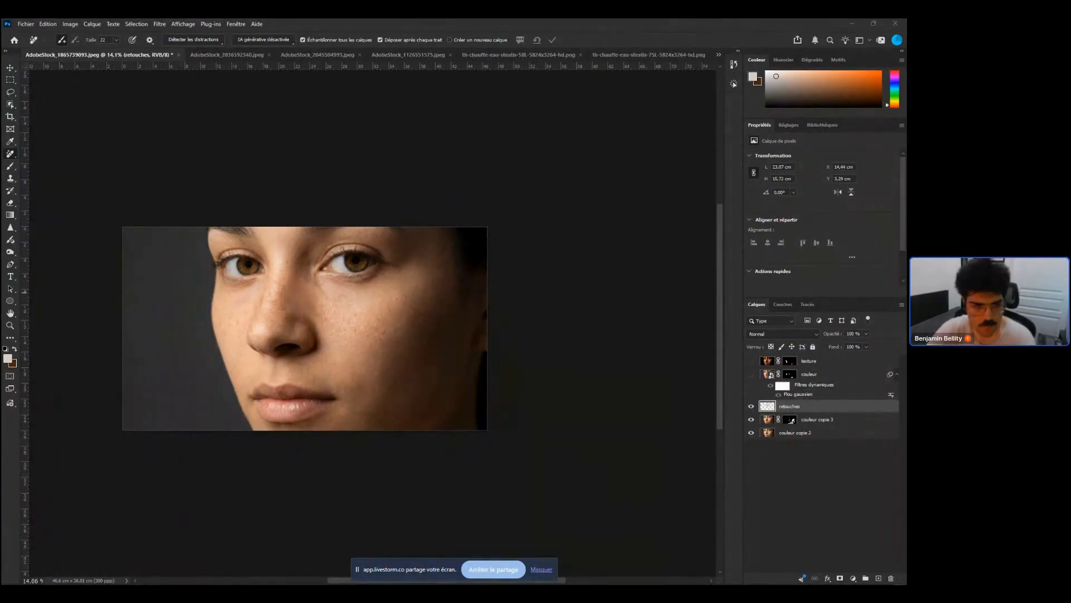
{"action": "key", "text": "super+d"}
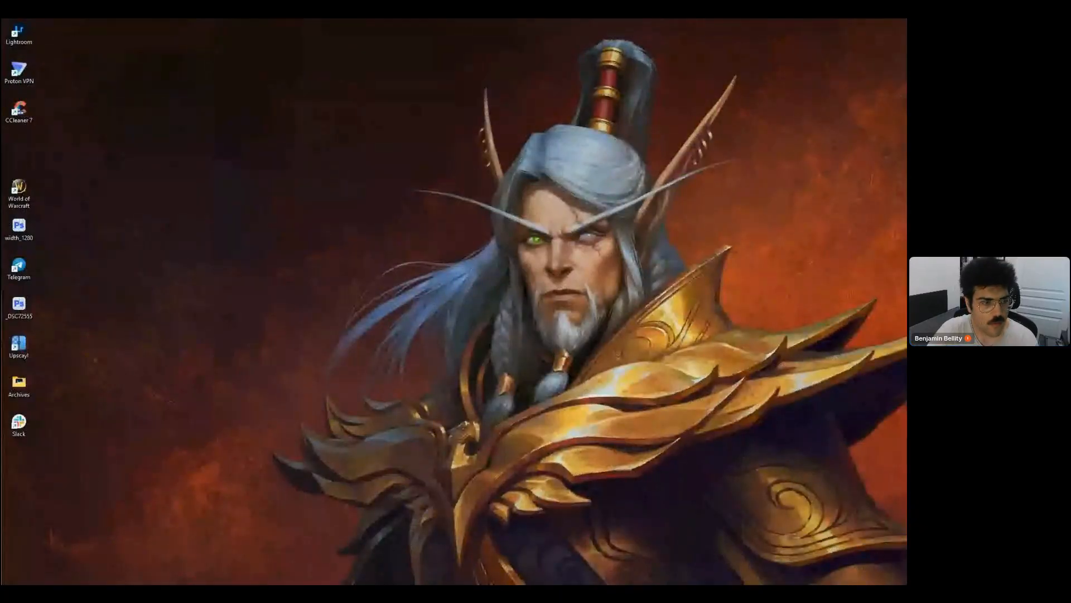
{"action": "key", "text": "super+d"}
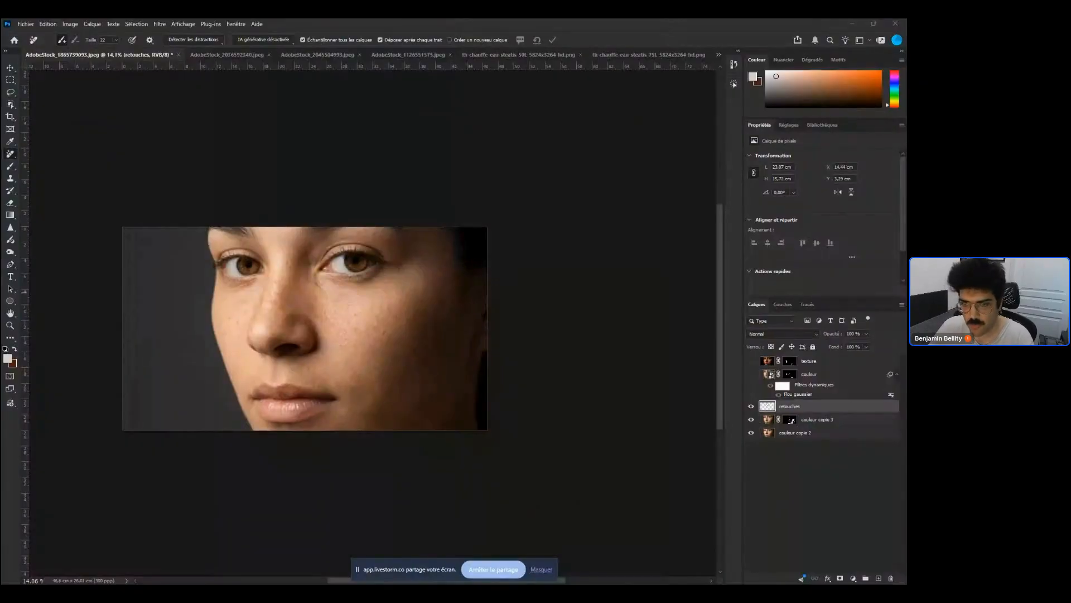
Switch to the AdobeStock_2036592340.jpeg document and unlock its background layer
{"action": "left_click", "coordinate": [236, 56]}
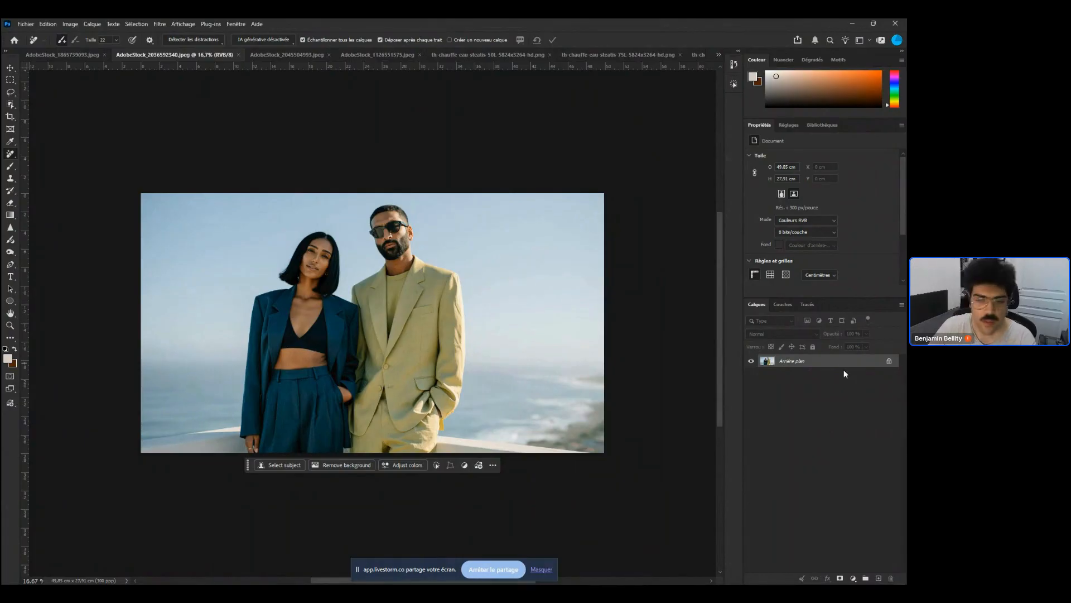
{"action": "left_click", "coordinate": [889, 361]}
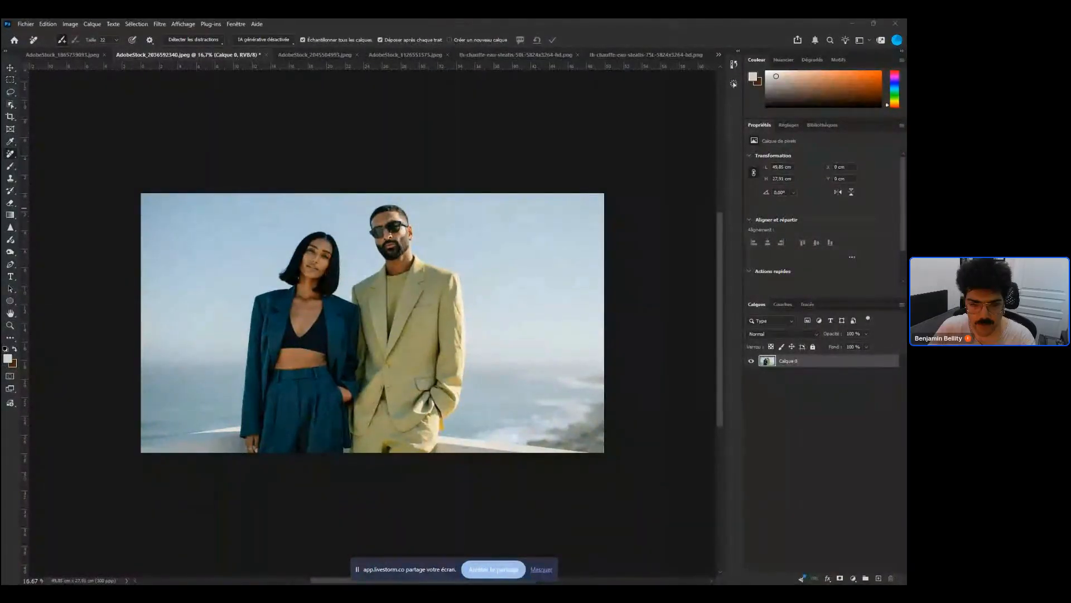
{"action": "key", "text": "super+d"}
{"action": "key", "text": "super+d"}
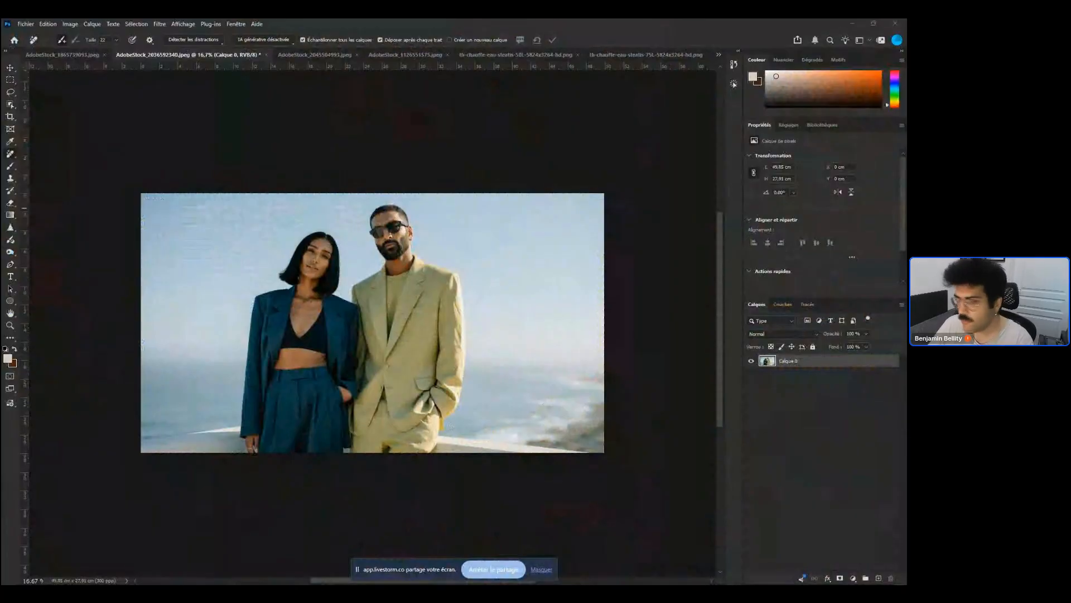
Convert the Calque 0 layer into a smart object
{"action": "right_click", "coordinate": [759, 359]}
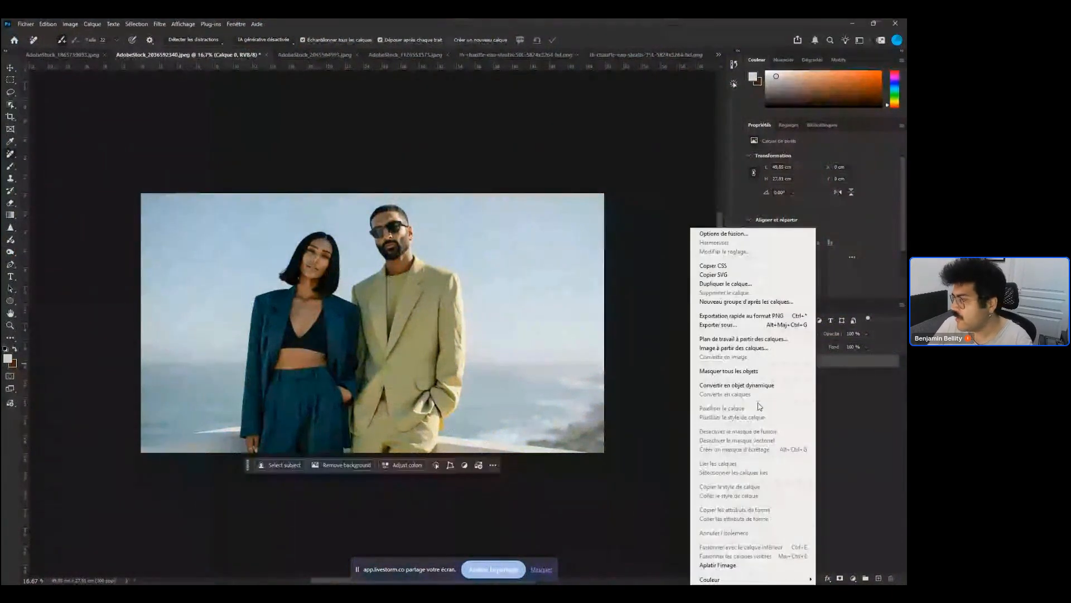
{"action": "left_click", "coordinate": [750, 385]}
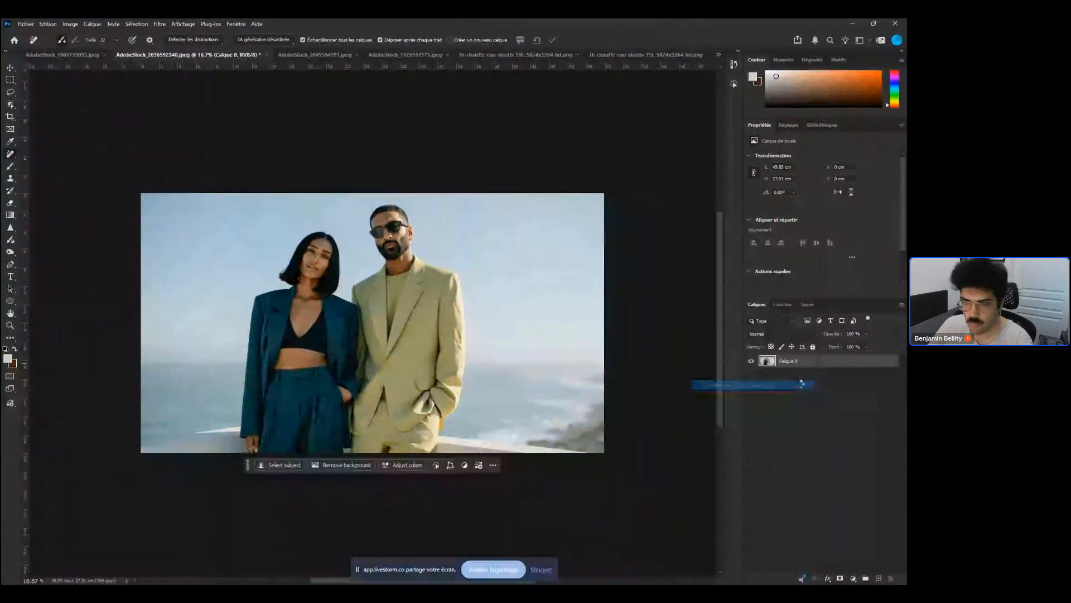
{"action": "scroll", "coordinate": [24, 349], "scroll_direction": "down", "scroll_amount": 2}
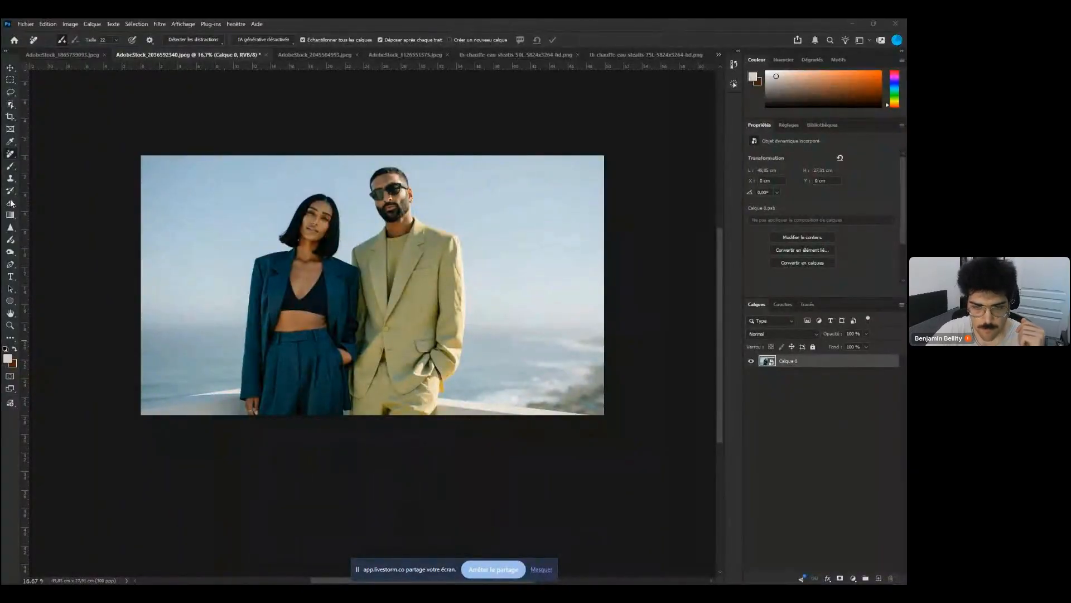
{"action": "key", "text": "super+d"}
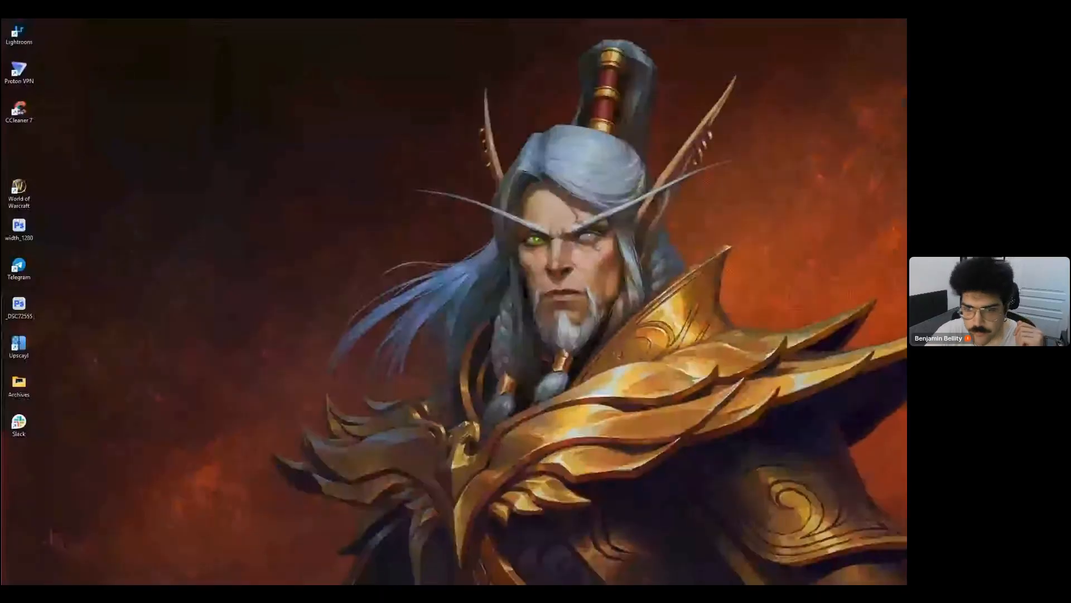
{"action": "key", "text": "super+d"}
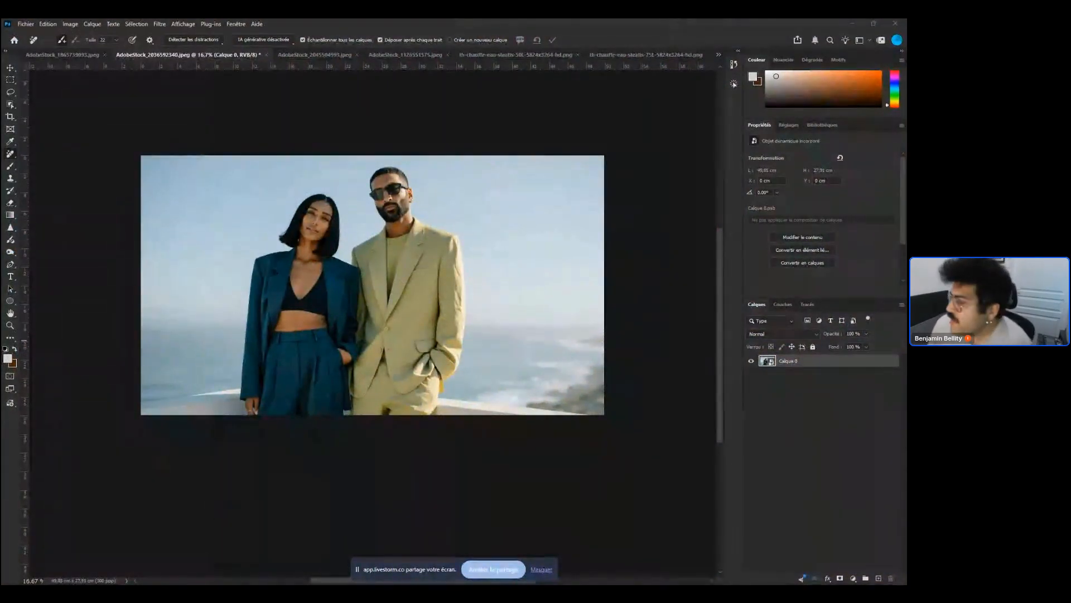
Apply a Gaussian Blur smart filter to the Calque 0 smart object
{"action": "right_click", "coordinate": [811, 361]}
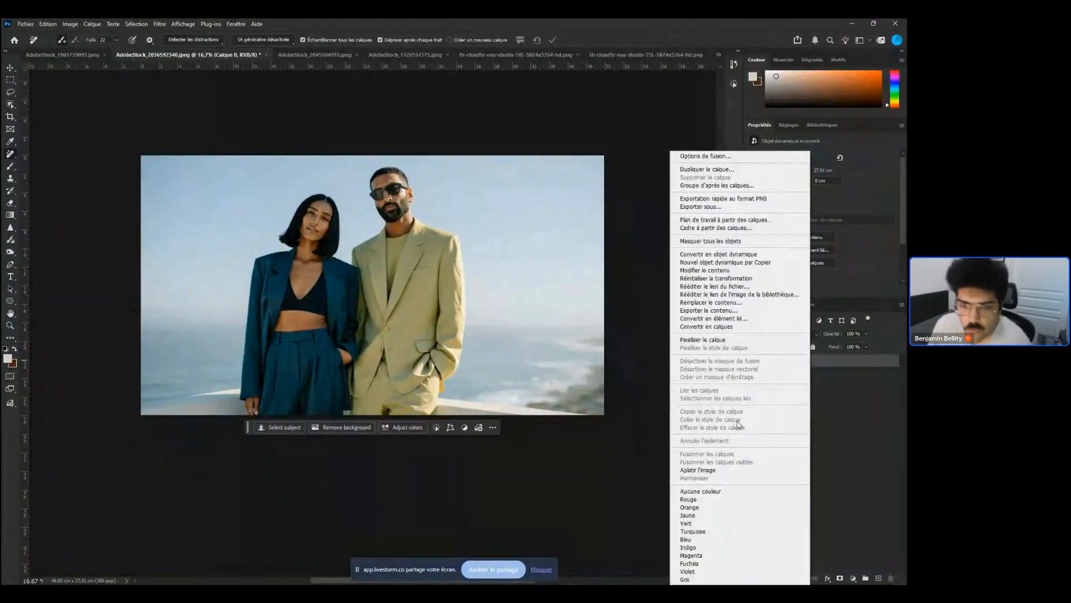
{"action": "left_click", "coordinate": [852, 420]}
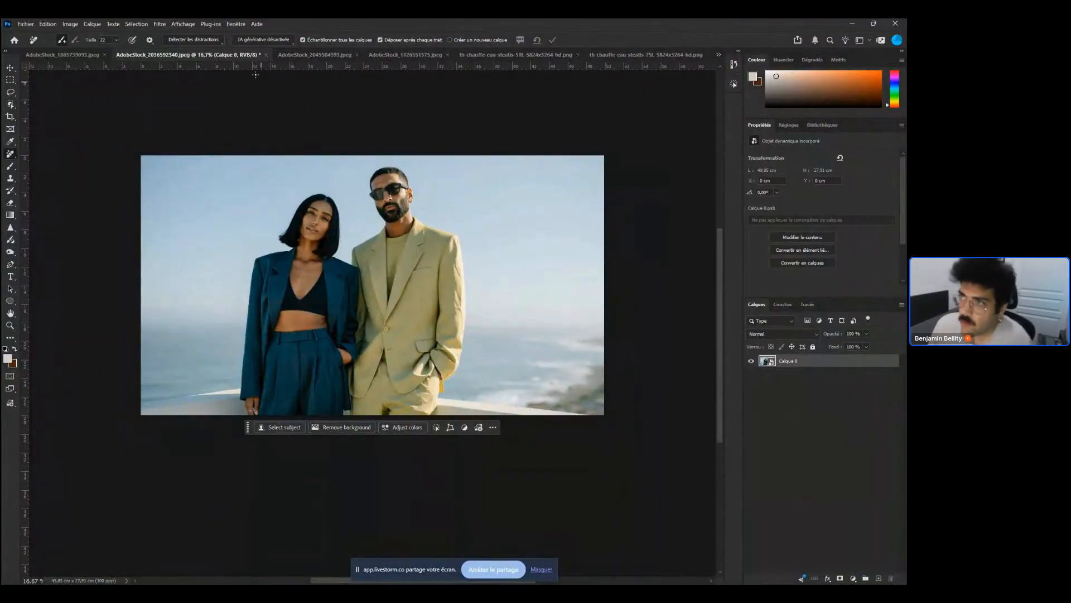
{"action": "left_click", "coordinate": [158, 24]}
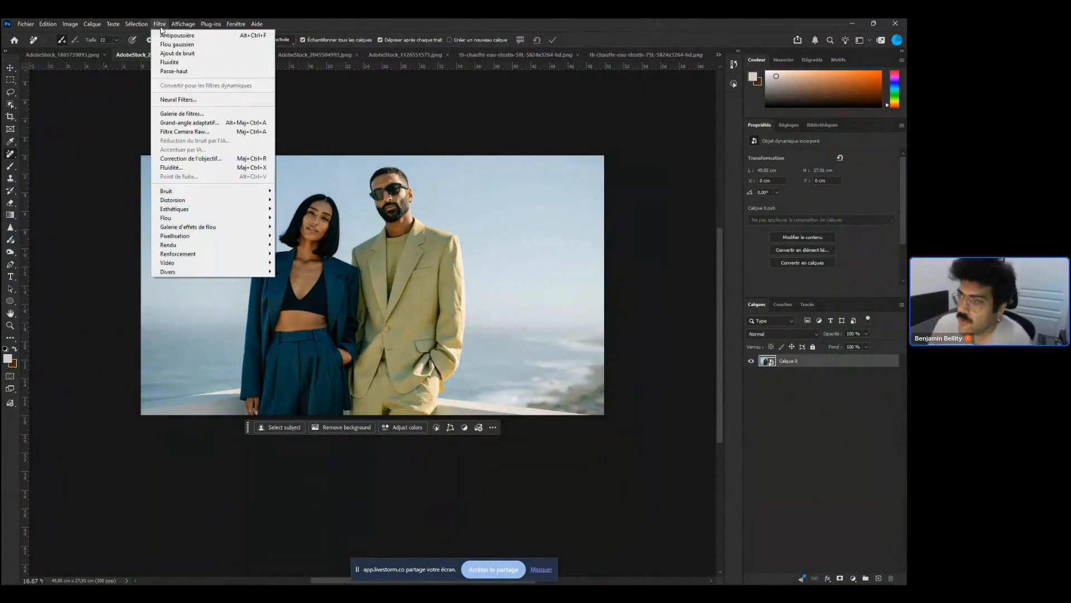
{"action": "left_click", "coordinate": [184, 35]}
{"action": "left_click", "coordinate": [621, 195]}
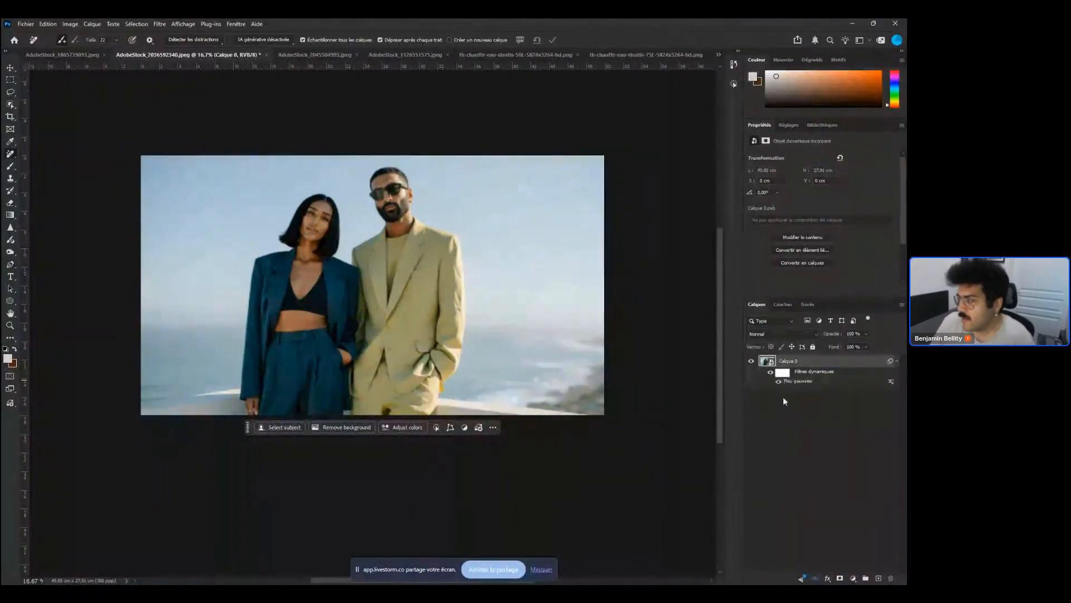
Open the smart object's contents as Calque 0.psb, then return to the AdobeStock_2036592340.jpeg document
{"action": "double_click", "coordinate": [768, 361]}
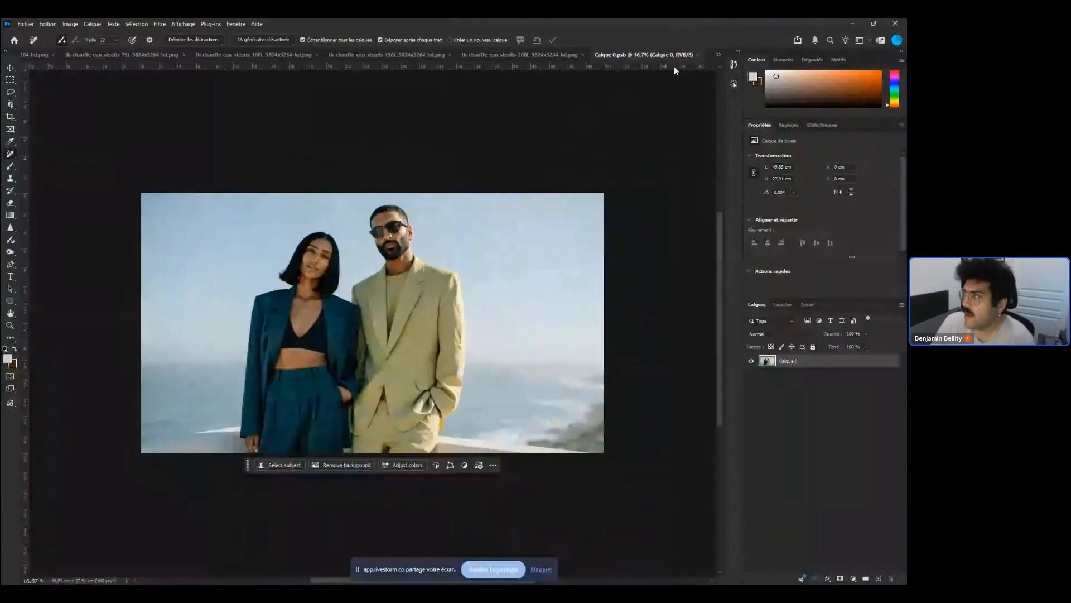
{"action": "left_click", "coordinate": [719, 55]}
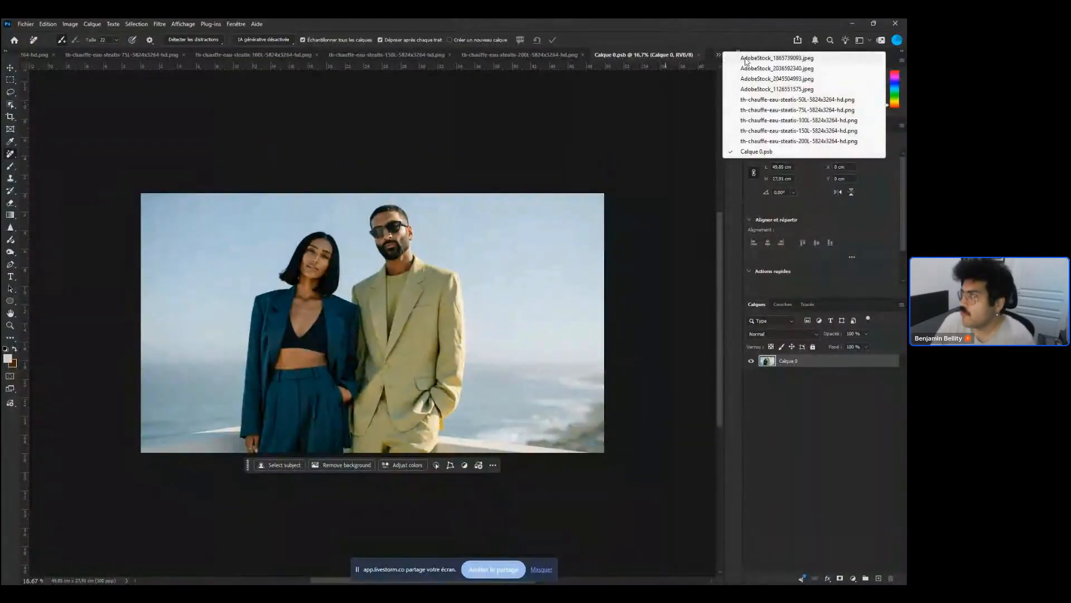
{"action": "left_click", "coordinate": [756, 57]}
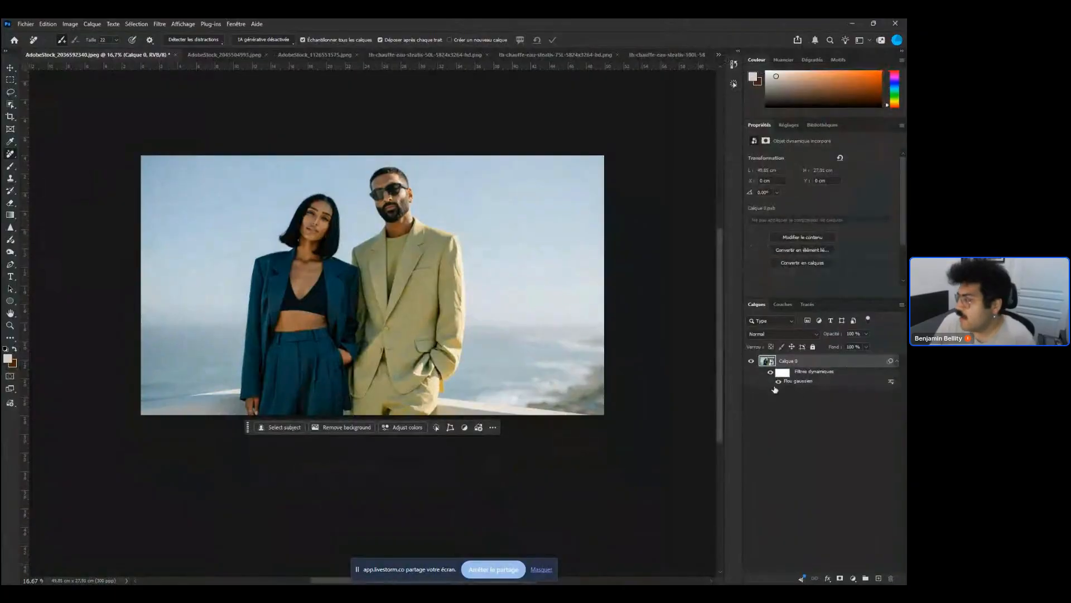
Clear the smart filters from the Calque 0 layer
{"action": "right_click", "coordinate": [797, 375]}
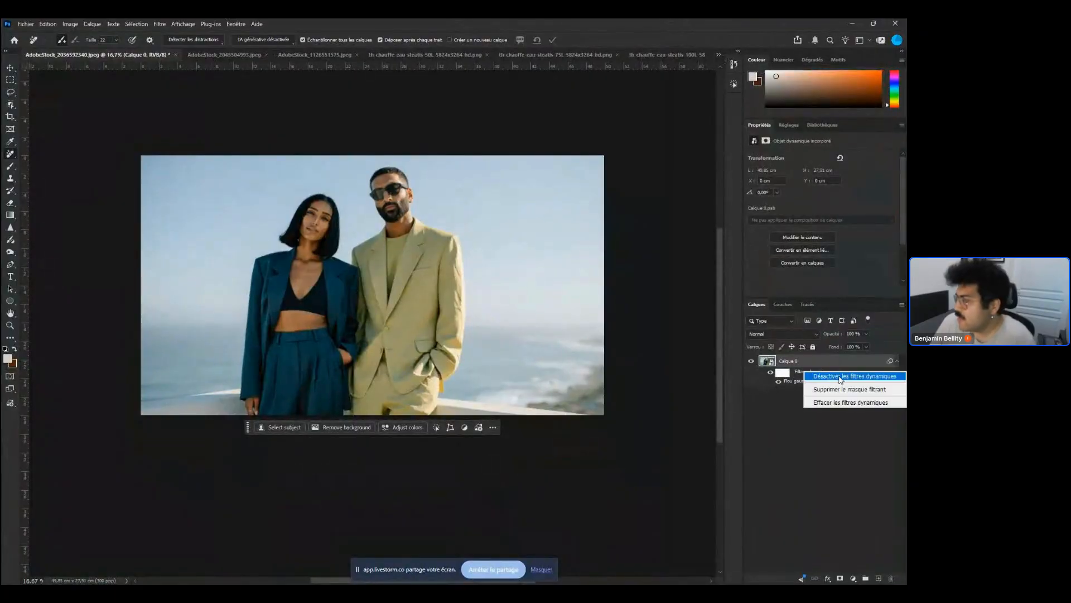
{"action": "left_click", "coordinate": [846, 404]}
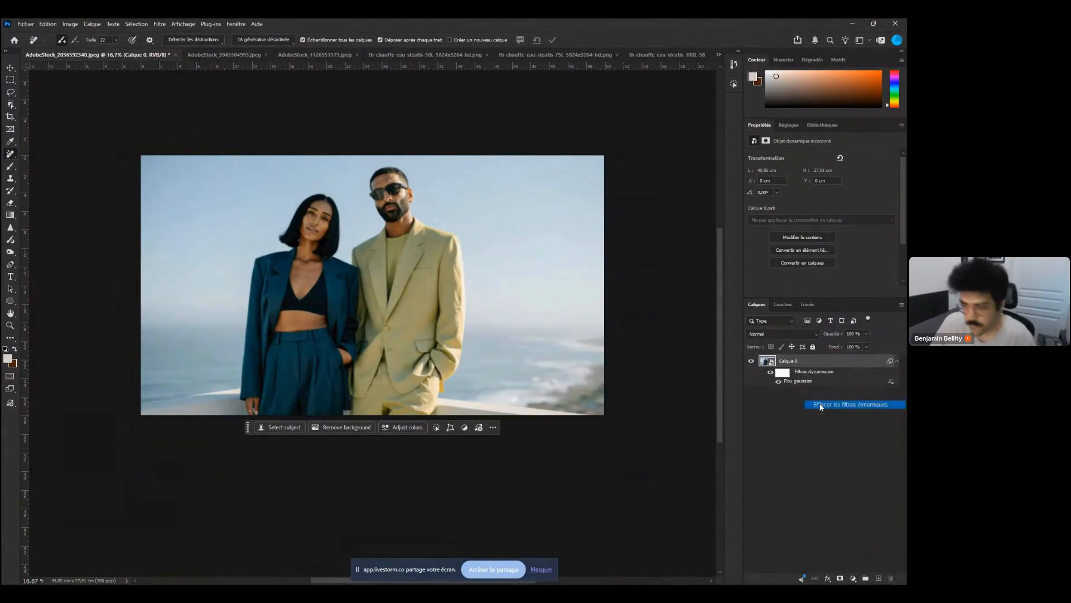
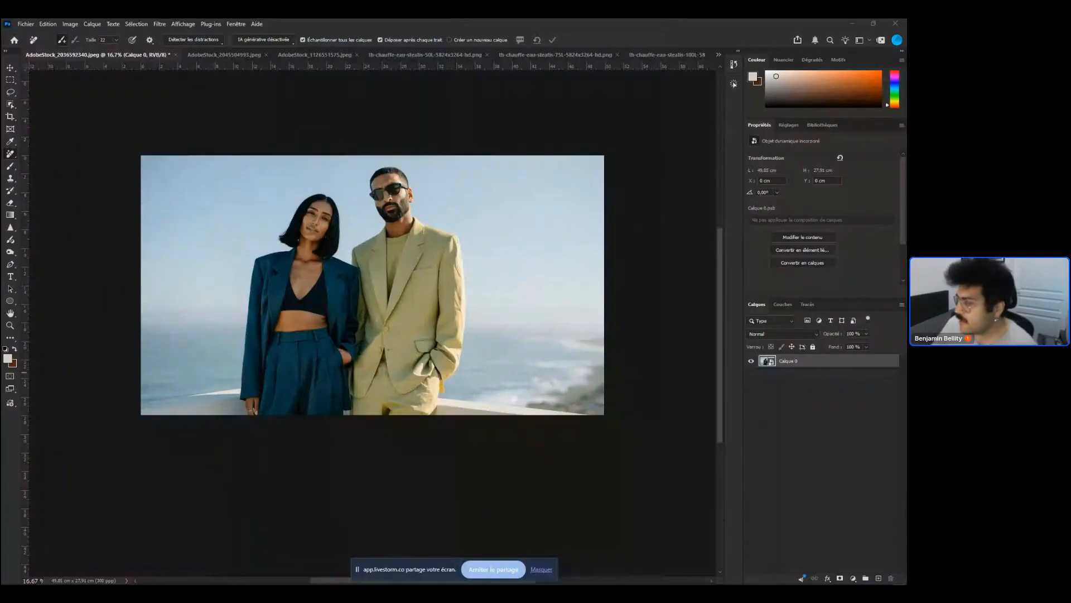
Add a Hue/Saturation adjustment layer above Calque 0 and test a hue shift, undoing it
{"action": "left_click", "coordinate": [853, 578]}
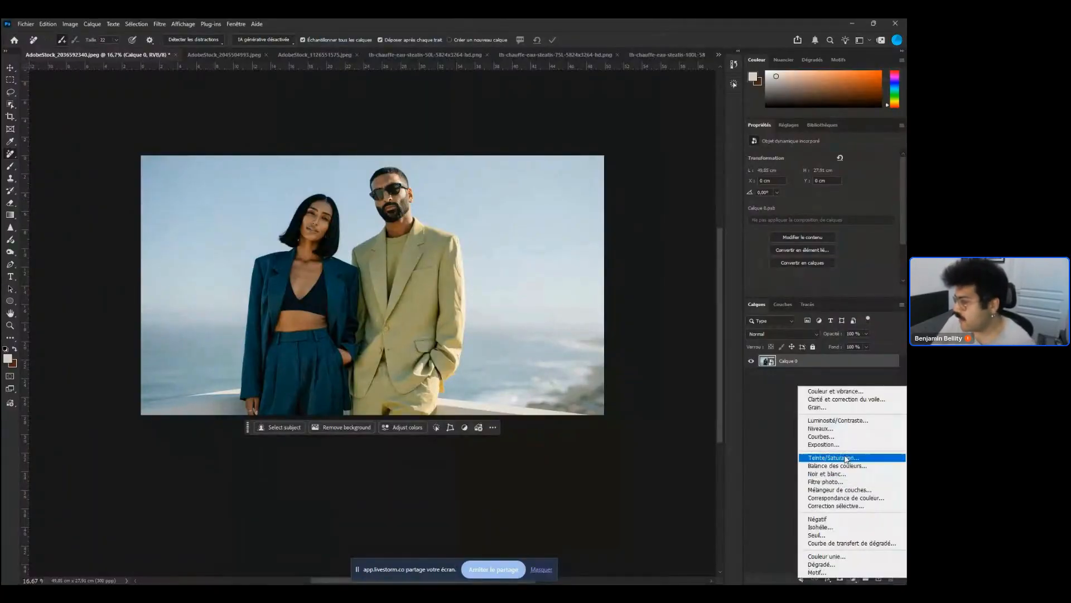
{"action": "left_click", "coordinate": [849, 460]}
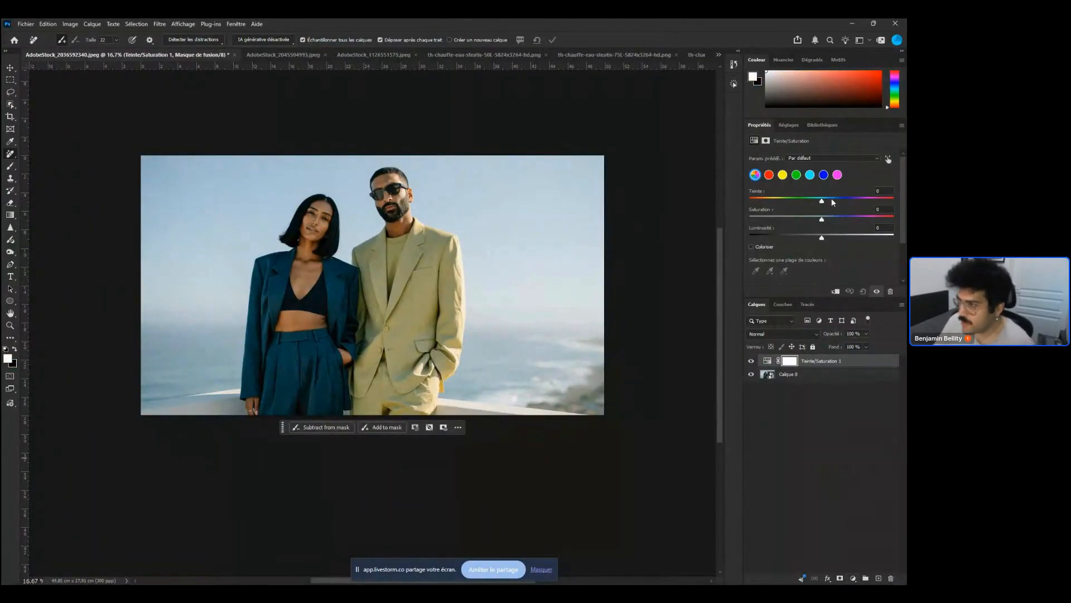
{"action": "mouse_move", "coordinate": [832, 199]}
{"action": "left_mouse_down"}
{"action": "mouse_move", "coordinate": [841, 200]}
{"action": "mouse_move", "coordinate": [818, 198]}
{"action": "left_mouse_up"}
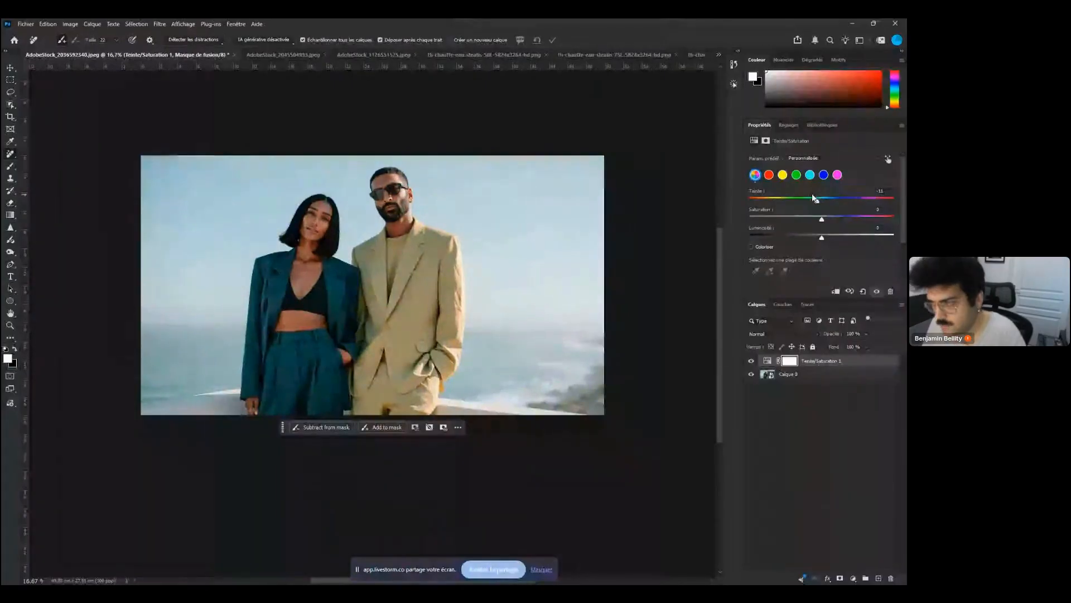
{"action": "key", "text": "ctrl+z"}
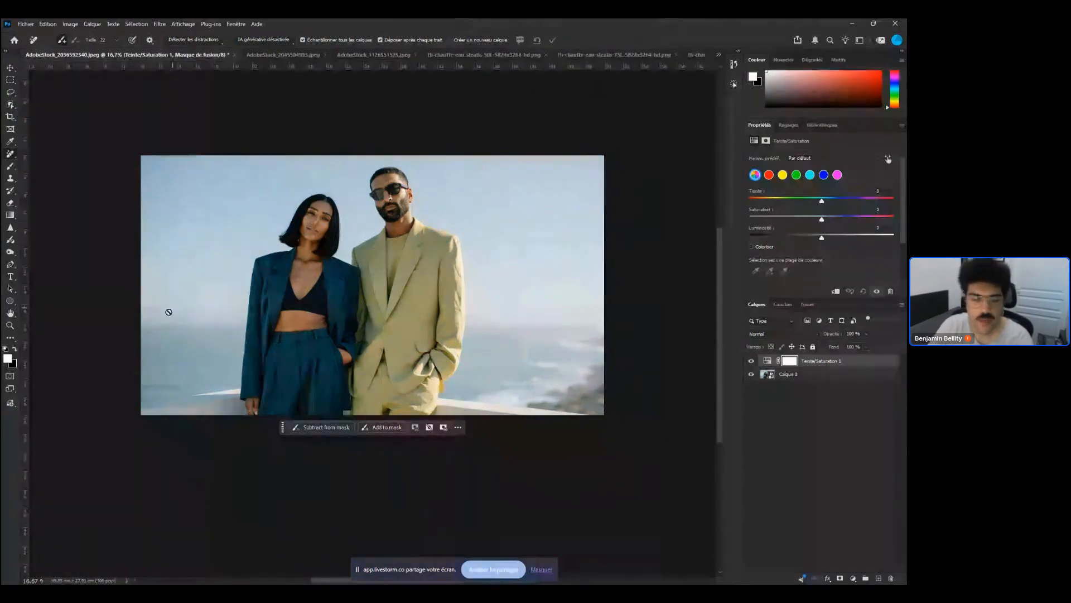
Draw a rectangular marquee selection around the woman's suit and make Calque 0 the active layer
{"action": "left_click", "coordinate": [10, 80]}
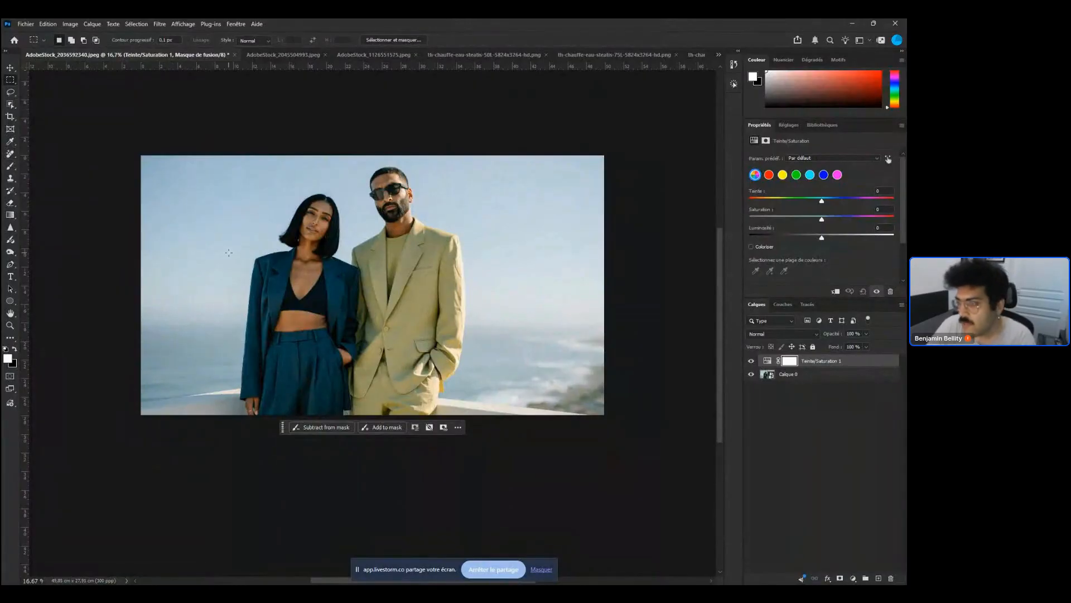
{"action": "left_click_drag", "start_coordinate": [222, 244], "coordinate": [369, 417]}
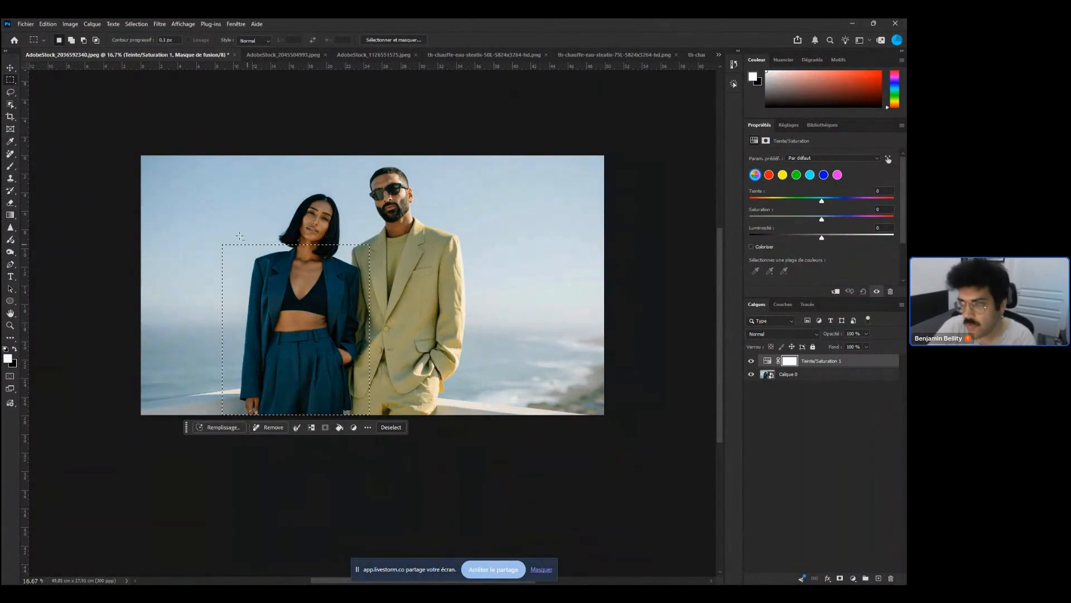
{"action": "left_click_drag", "start_coordinate": [196, 220], "coordinate": [238, 366]}
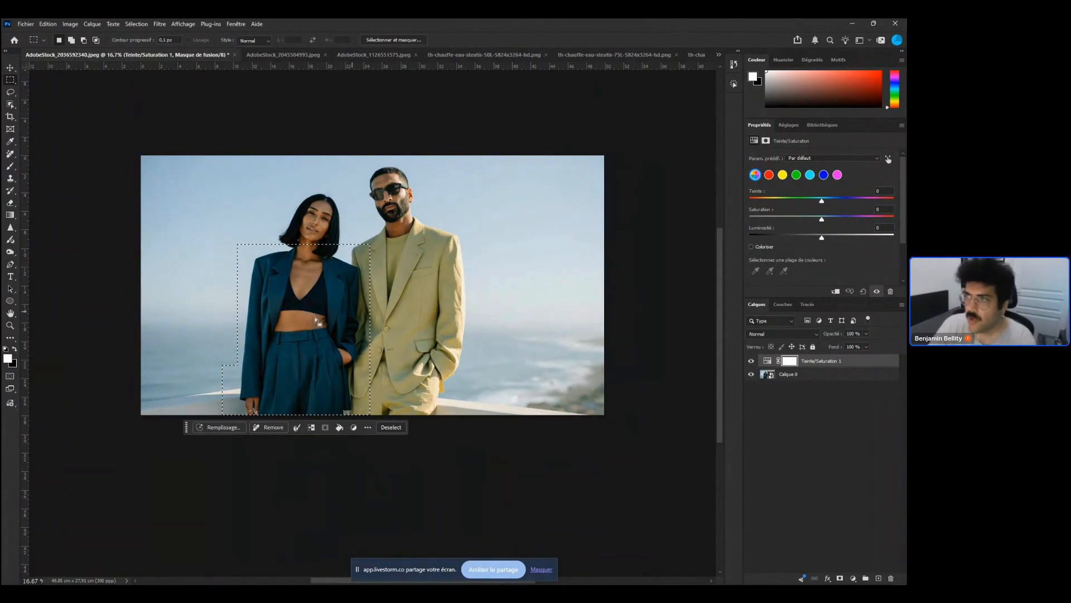
{"action": "left_click", "coordinate": [862, 373]}
Open Color Range and sample the woman's teal suit with the eyedropper
{"action": "left_click", "coordinate": [147, 24]}
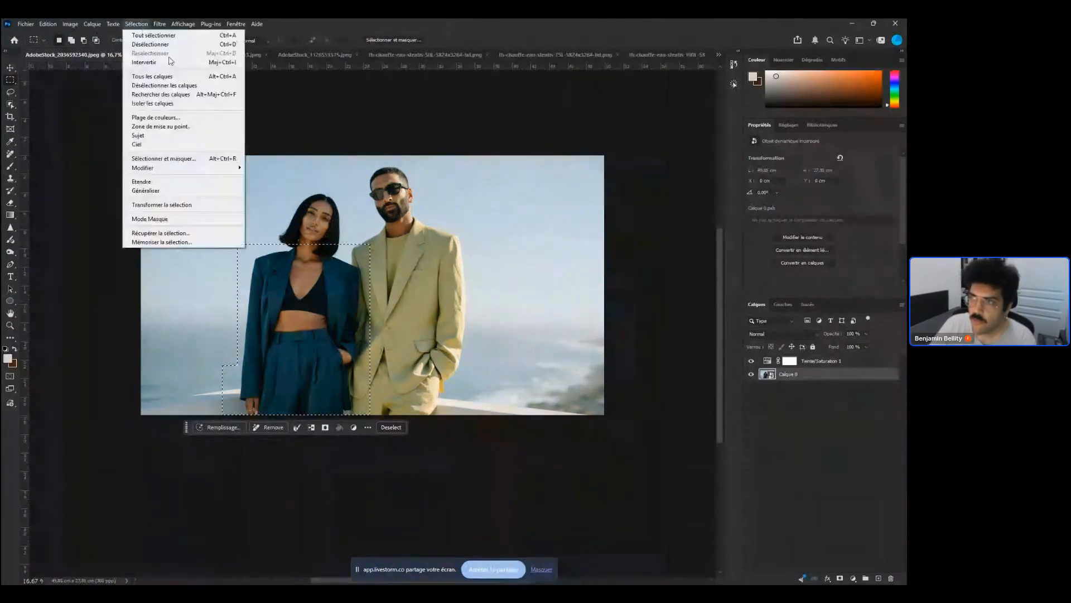
{"action": "left_click", "coordinate": [157, 116]}
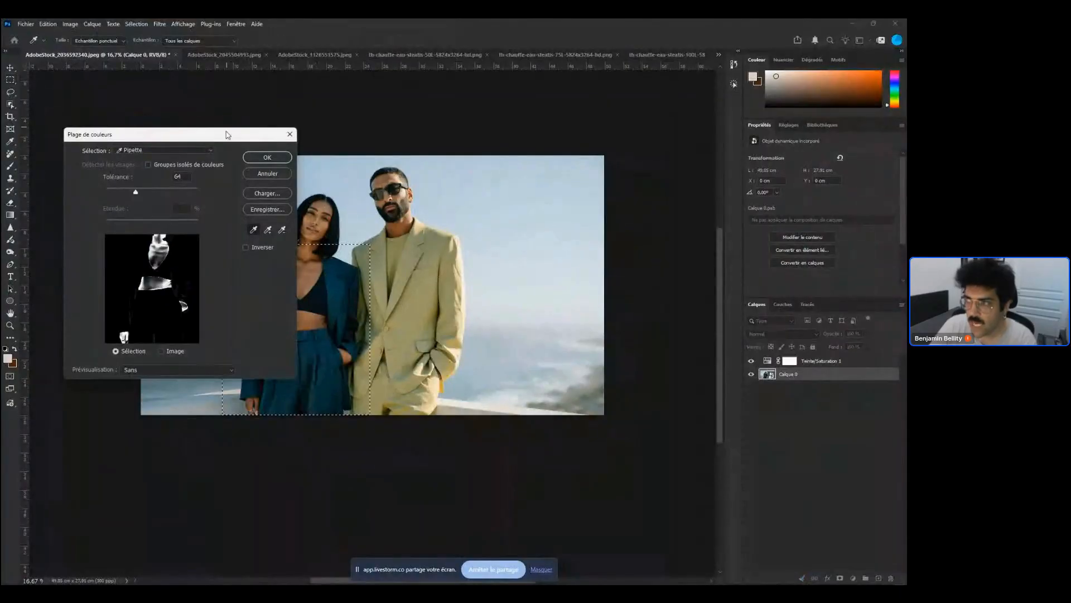
{"action": "left_click_drag", "start_coordinate": [228, 136], "coordinate": [604, 120]}
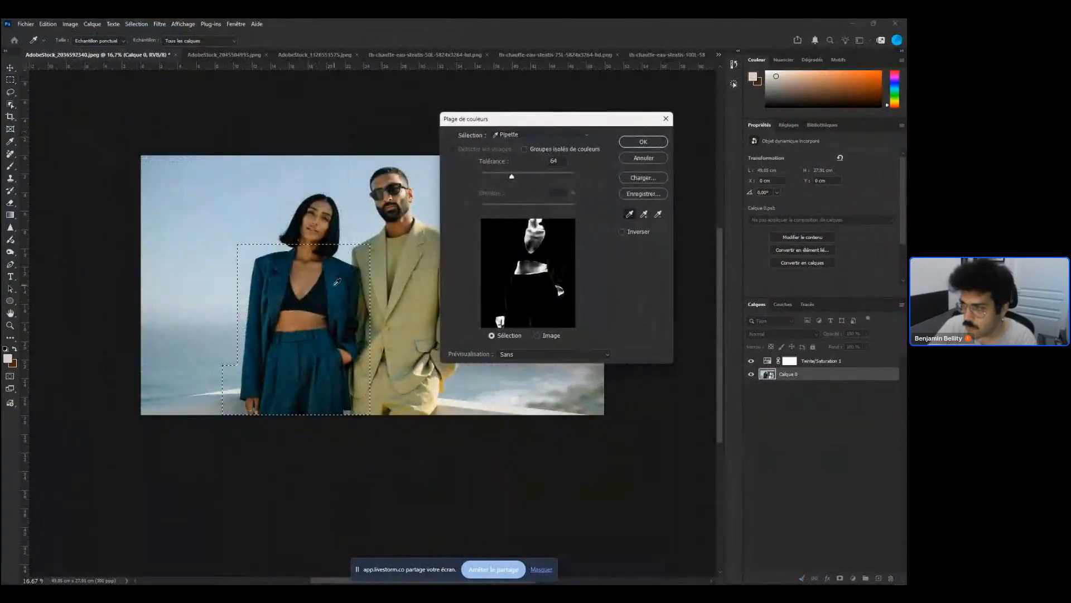
{"action": "left_click", "coordinate": [334, 277]}
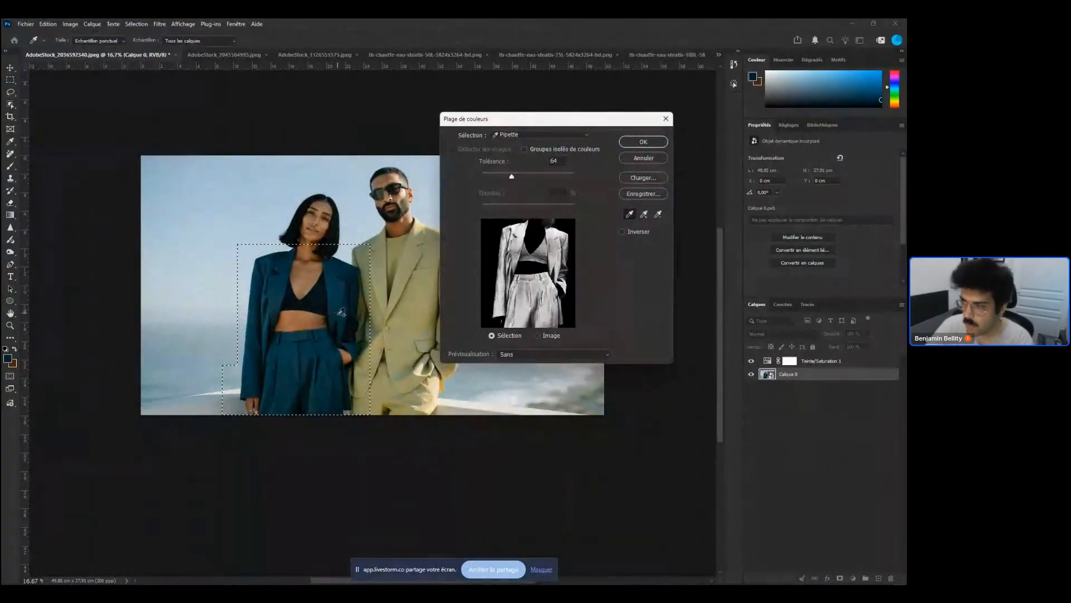
{"action": "left_click", "coordinate": [313, 349], "text": "shift"}
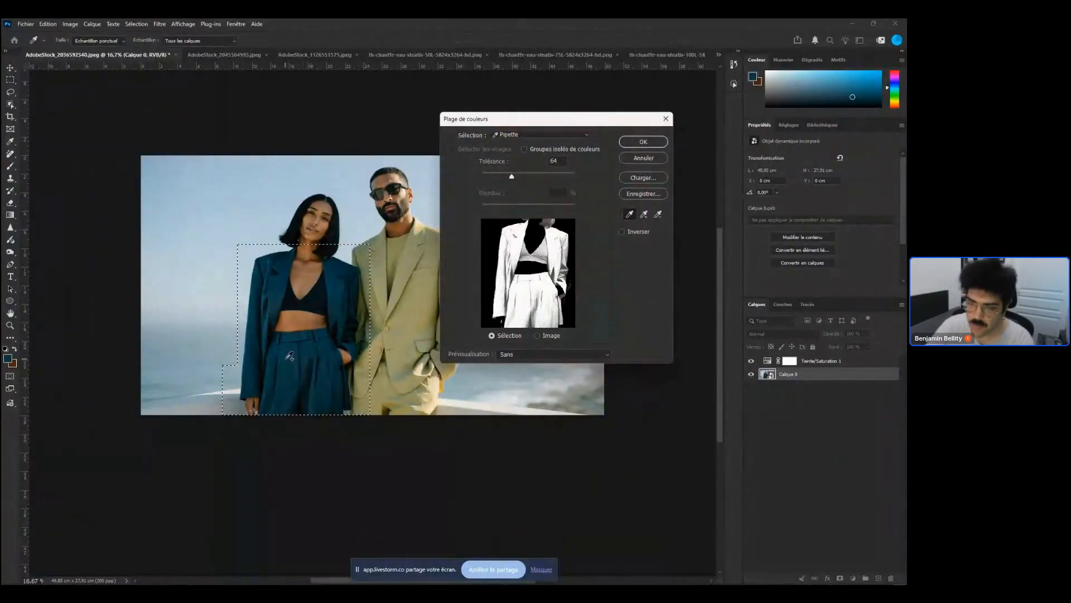
{"action": "left_click", "coordinate": [294, 360], "text": "shift"}
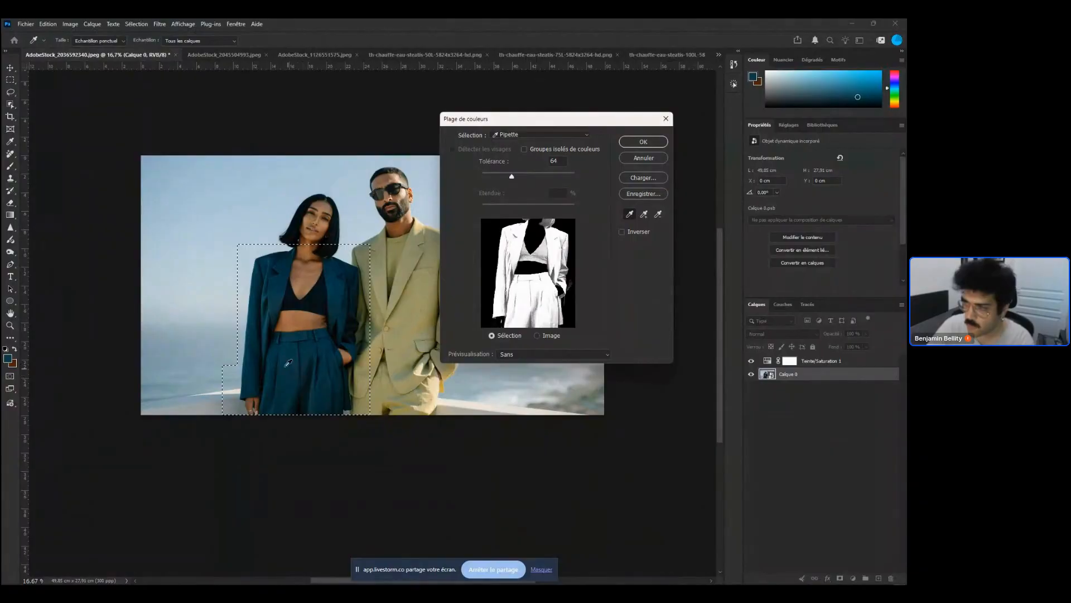
{"action": "left_click", "coordinate": [275, 300], "text": "shift"}
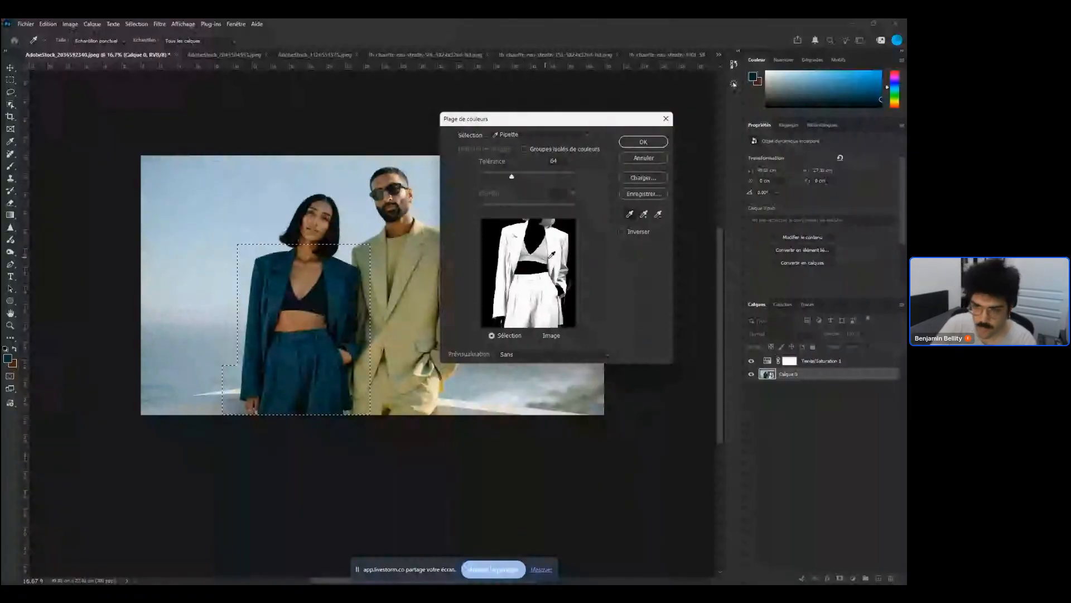
Enable Localized Color Clusters and set the Color Range Tolerance to 12 with Range at 100%
{"action": "left_click", "coordinate": [524, 149]}
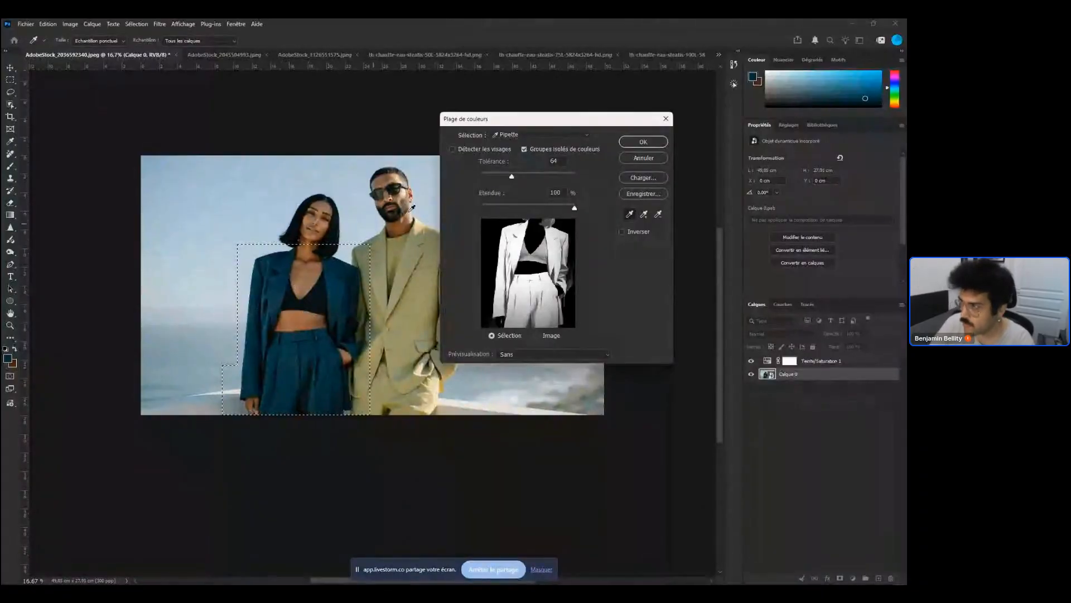
{"action": "left_click_drag", "start_coordinate": [512, 177], "coordinate": [496, 178]}
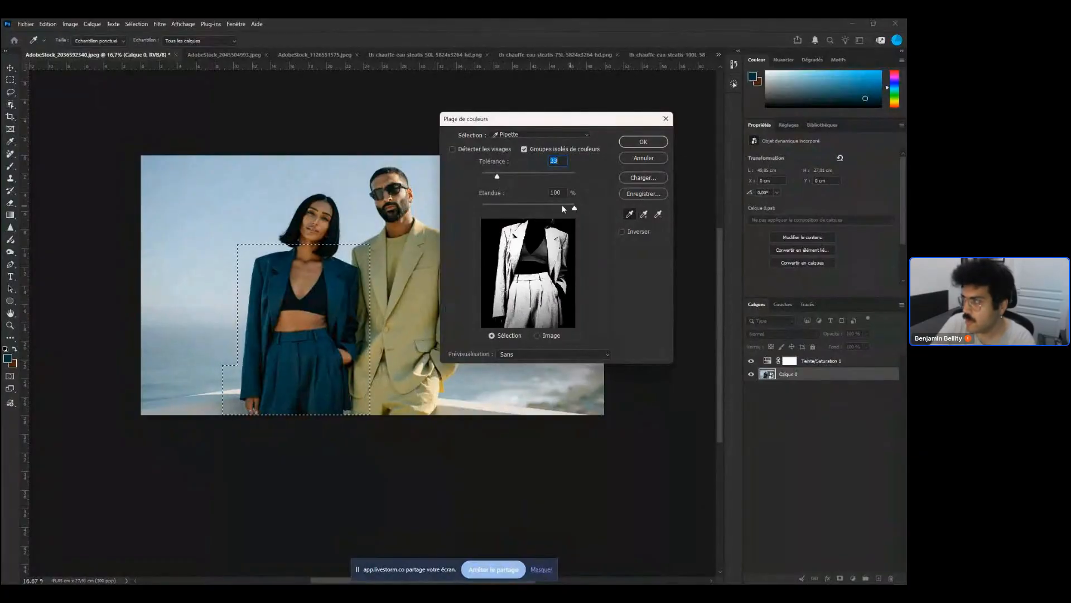
{"action": "mouse_move", "coordinate": [573, 208]}
{"action": "left_mouse_down"}
{"action": "mouse_move", "coordinate": [548, 207]}
{"action": "mouse_move", "coordinate": [579, 210]}
{"action": "left_mouse_up"}
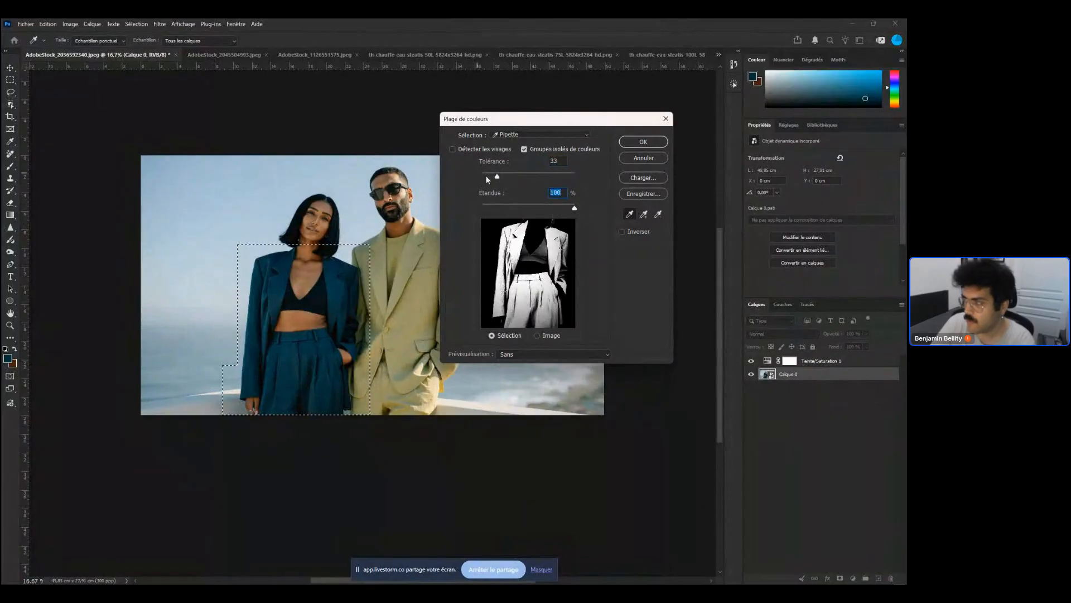
{"action": "left_click_drag", "start_coordinate": [494, 179], "coordinate": [487, 176]}
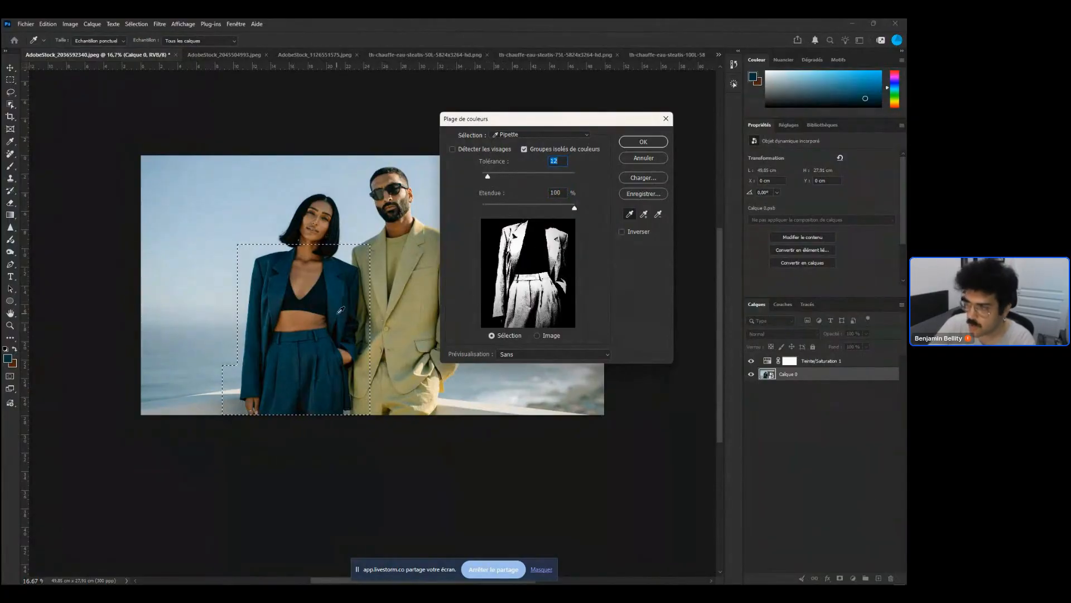
Resample the teal jacket and trousers at several spots with the eyedropper and confirm the Color Range selection
{"action": "left_click", "coordinate": [342, 312]}
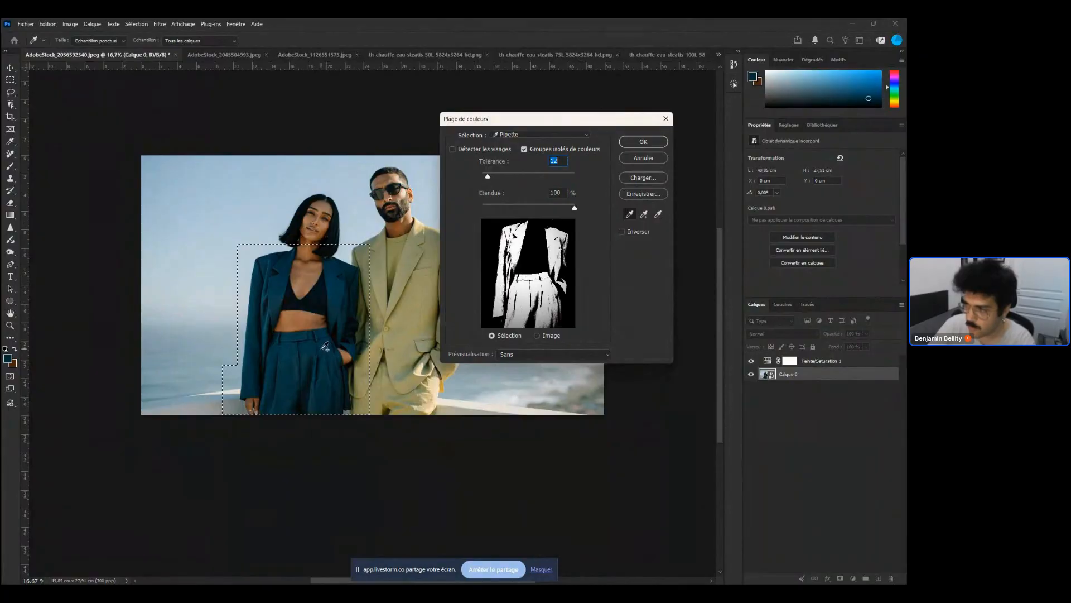
{"action": "left_click", "coordinate": [327, 398]}
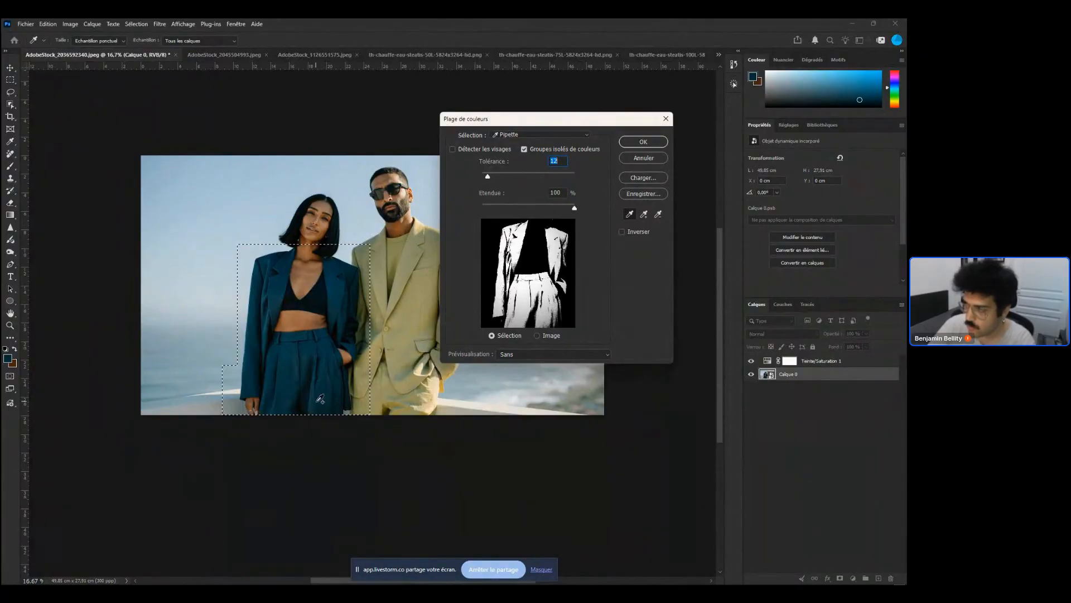
{"action": "left_click", "coordinate": [313, 389]}
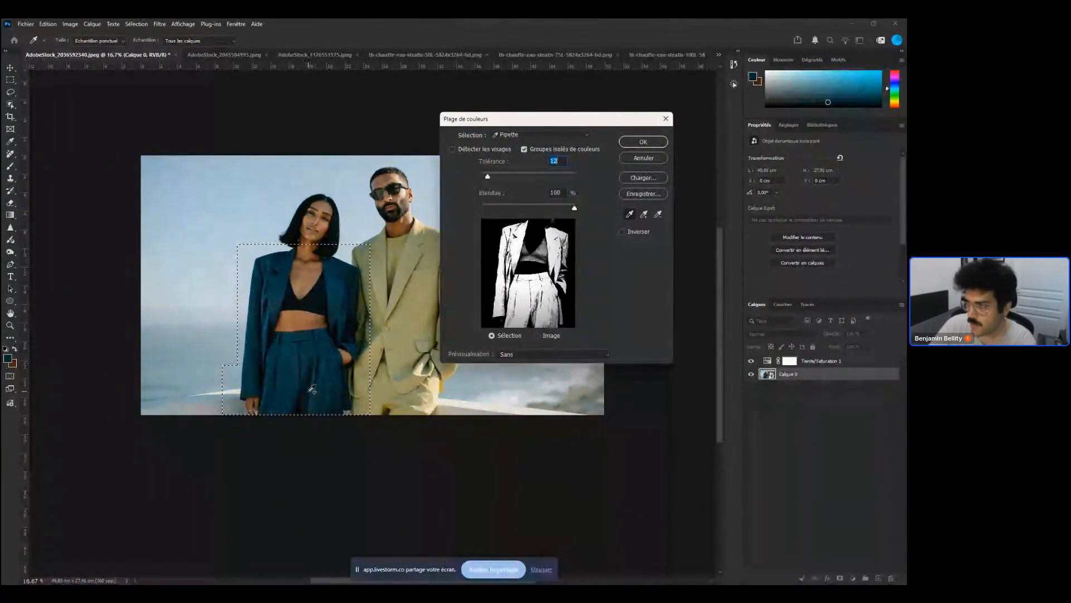
{"action": "left_click", "coordinate": [312, 301]}
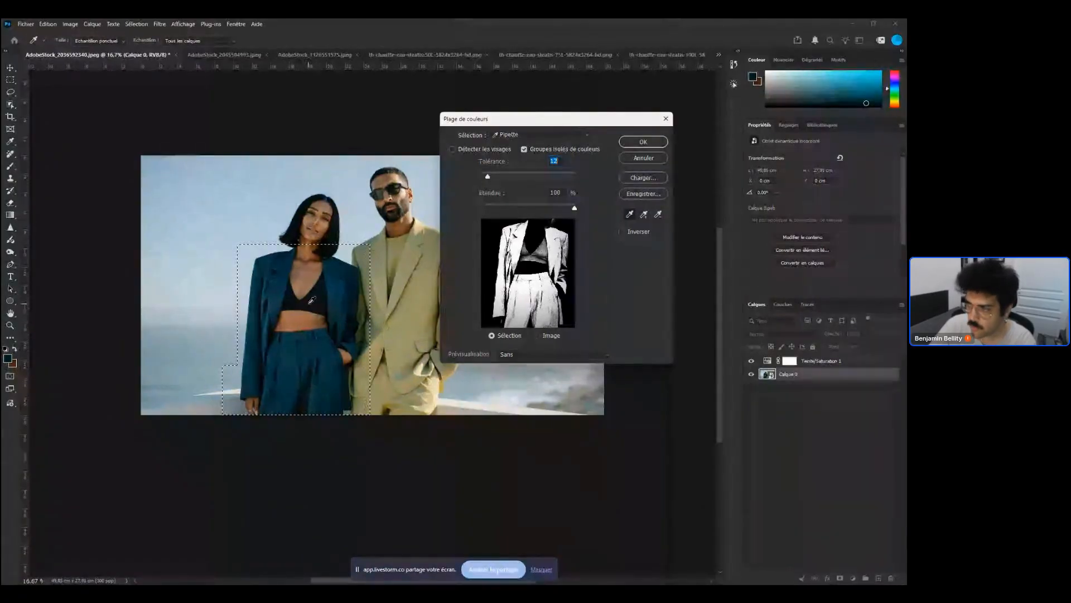
{"action": "left_click", "coordinate": [316, 298], "text": "alt"}
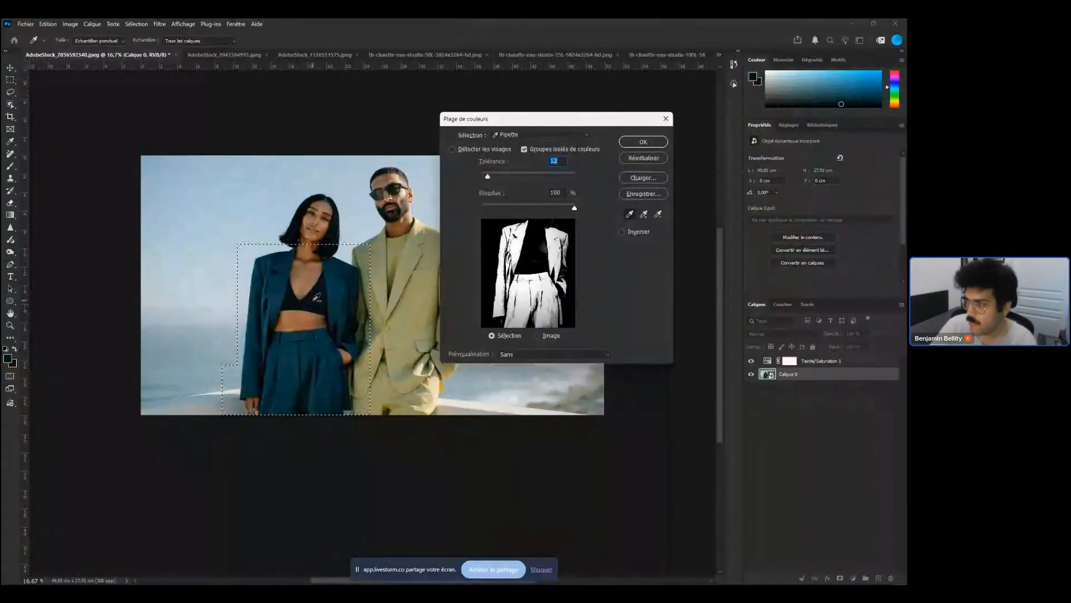
{"action": "left_click", "coordinate": [262, 306], "text": "shift"}
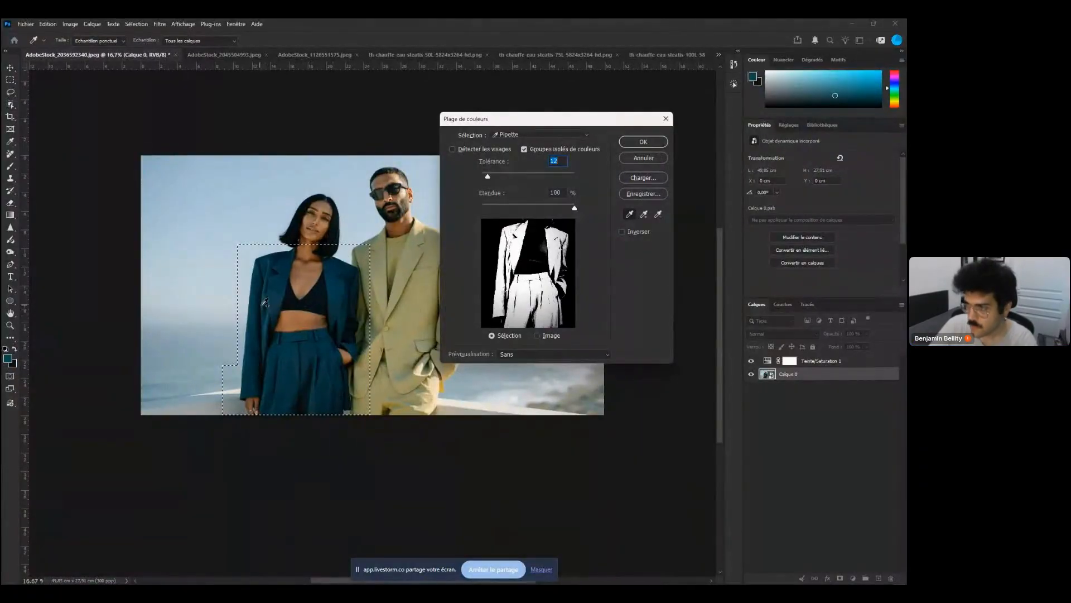
{"action": "left_click", "coordinate": [269, 305], "text": "shift"}
{"action": "left_click", "coordinate": [282, 273], "text": "shift"}
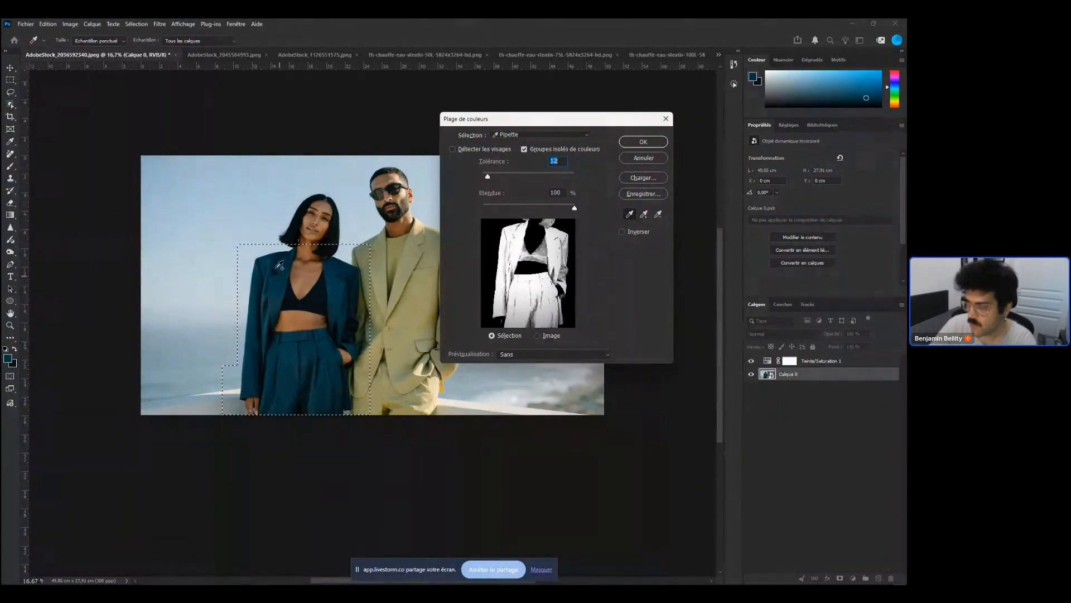
{"action": "left_click", "coordinate": [339, 285], "text": "shift"}
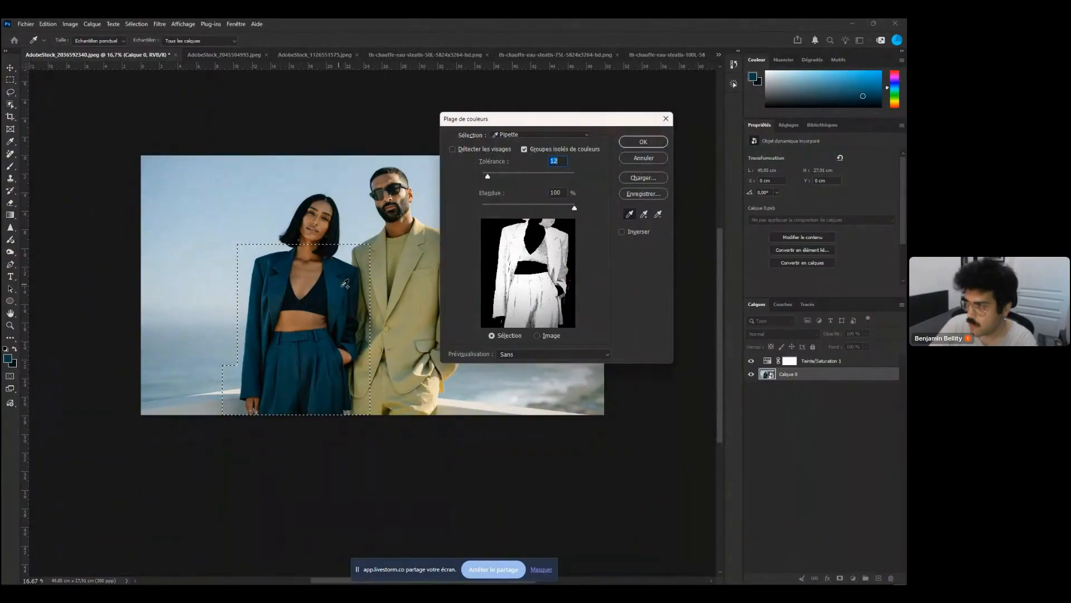
{"action": "left_click", "coordinate": [336, 310], "text": "alt"}
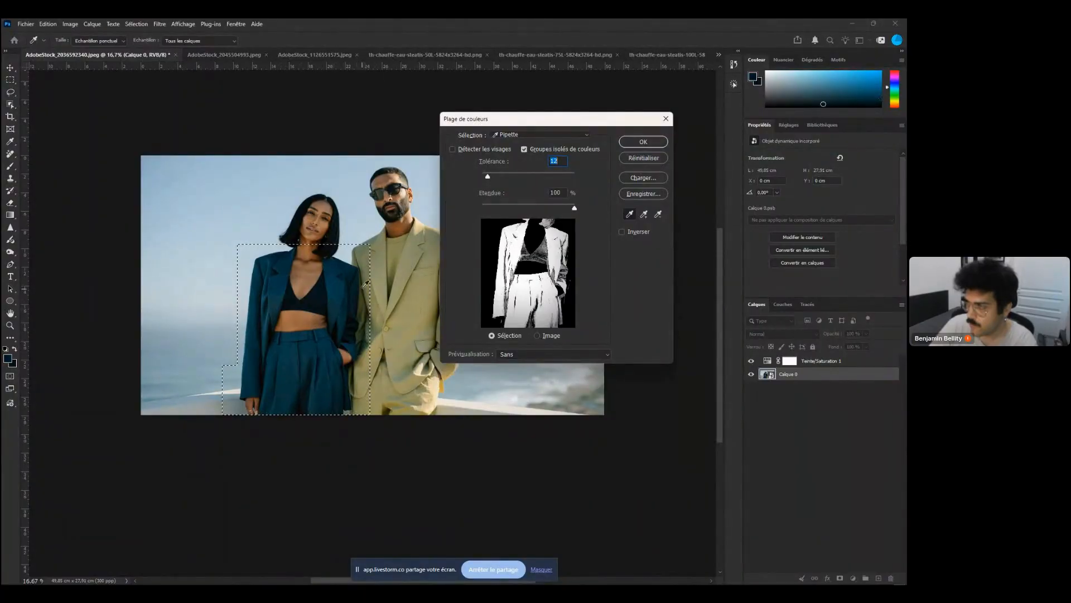
{"action": "left_click", "coordinate": [337, 334], "text": "shift"}
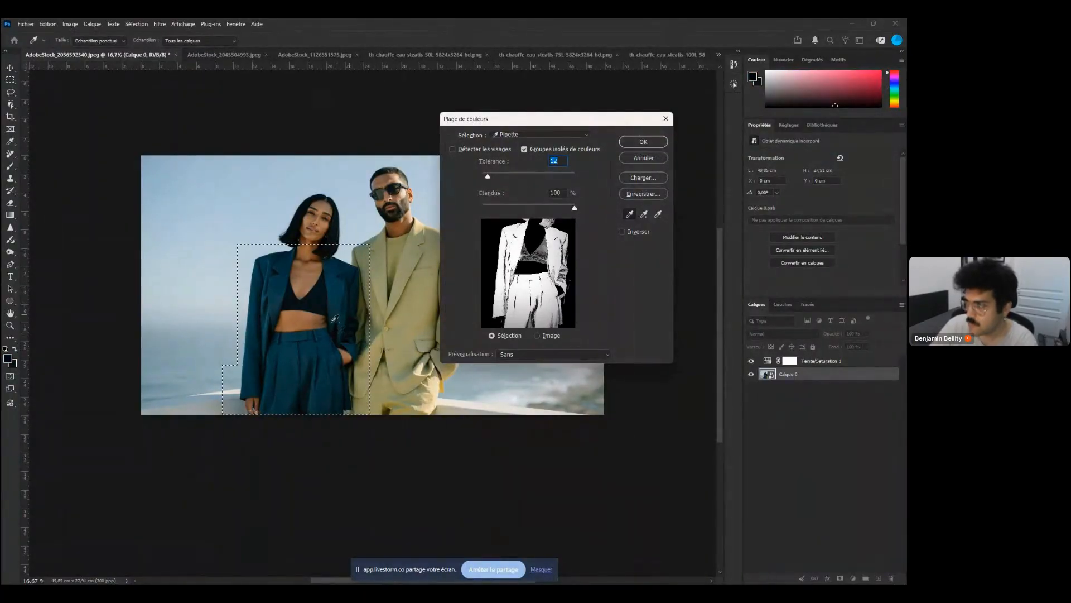
{"action": "left_click", "coordinate": [330, 308], "text": "alt"}
{"action": "left_click", "coordinate": [311, 302], "text": "alt"}
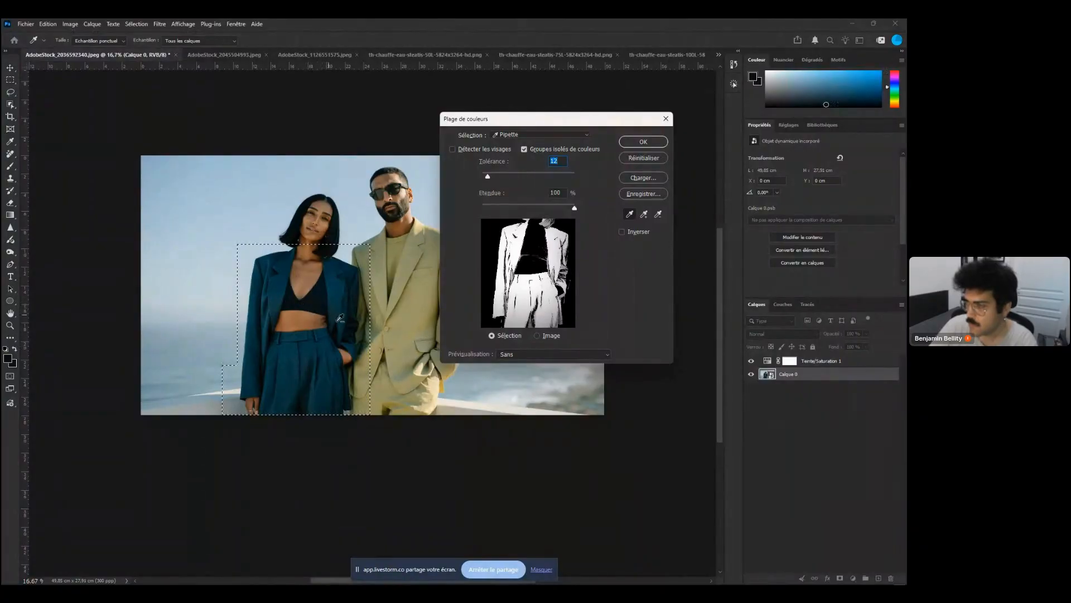
{"action": "left_click", "coordinate": [307, 360], "text": "shift"}
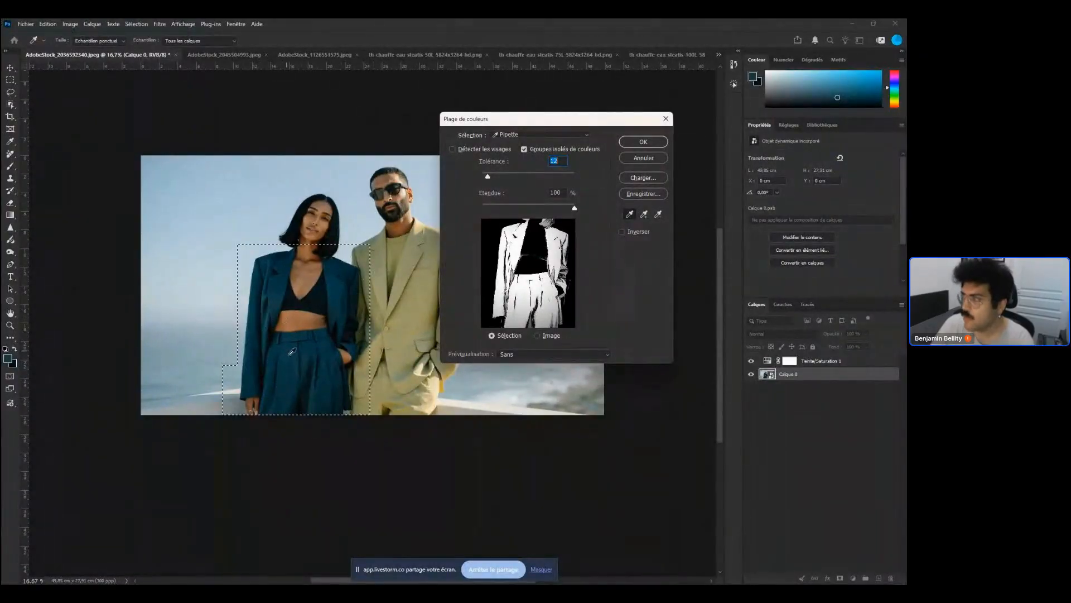
{"action": "left_click", "coordinate": [644, 142]}
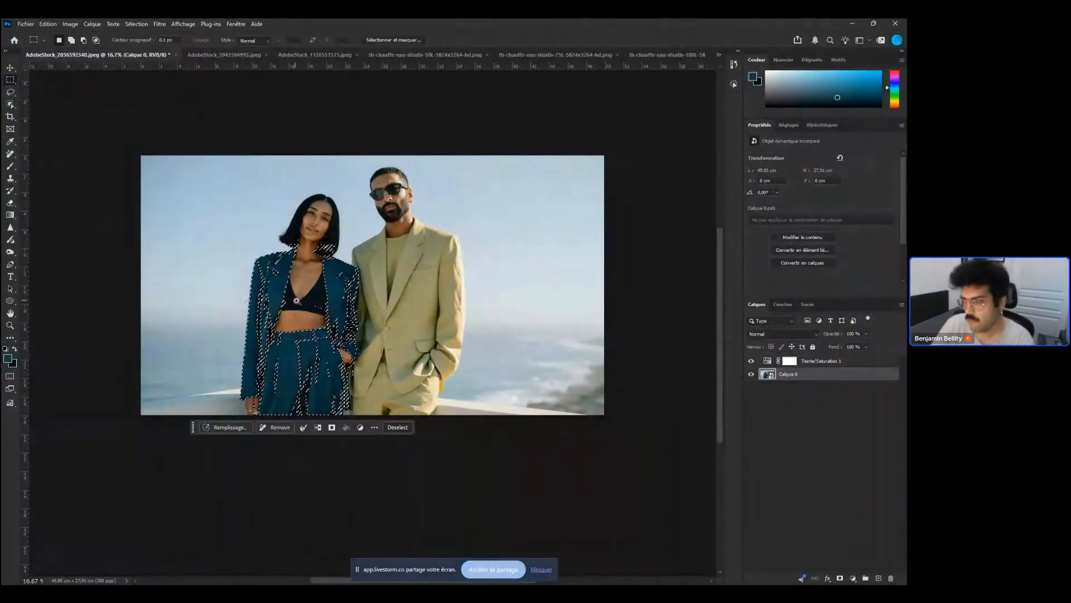
Feather the suit selection with a radius of 1 pixel
{"action": "scroll", "coordinate": [298, 302], "scroll_direction": "up", "scroll_amount": 4}
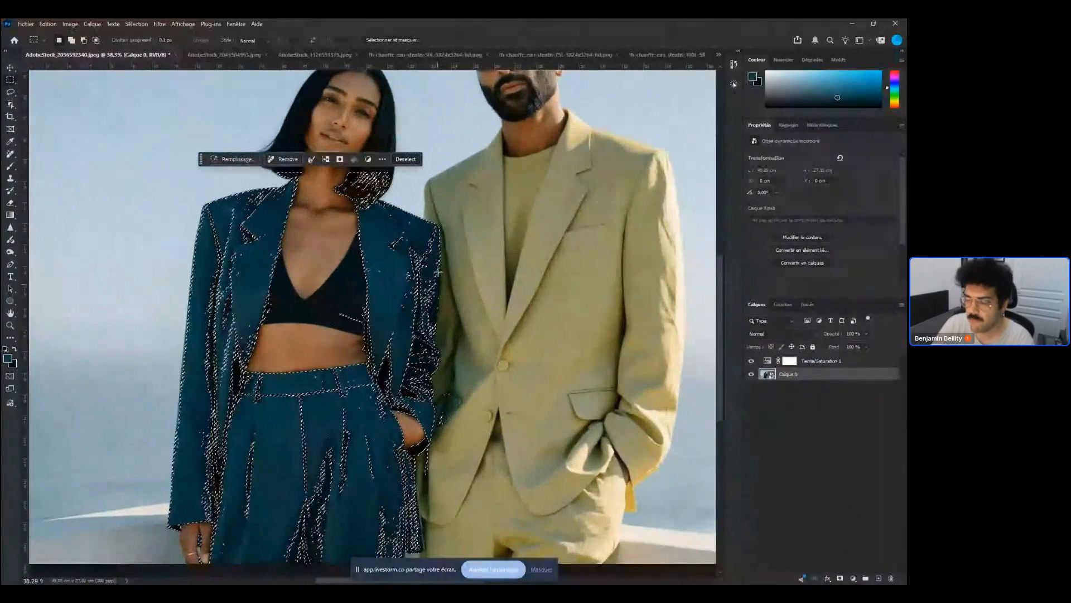
{"action": "scroll", "coordinate": [248, 475], "scroll_direction": "up", "scroll_amount": 5}
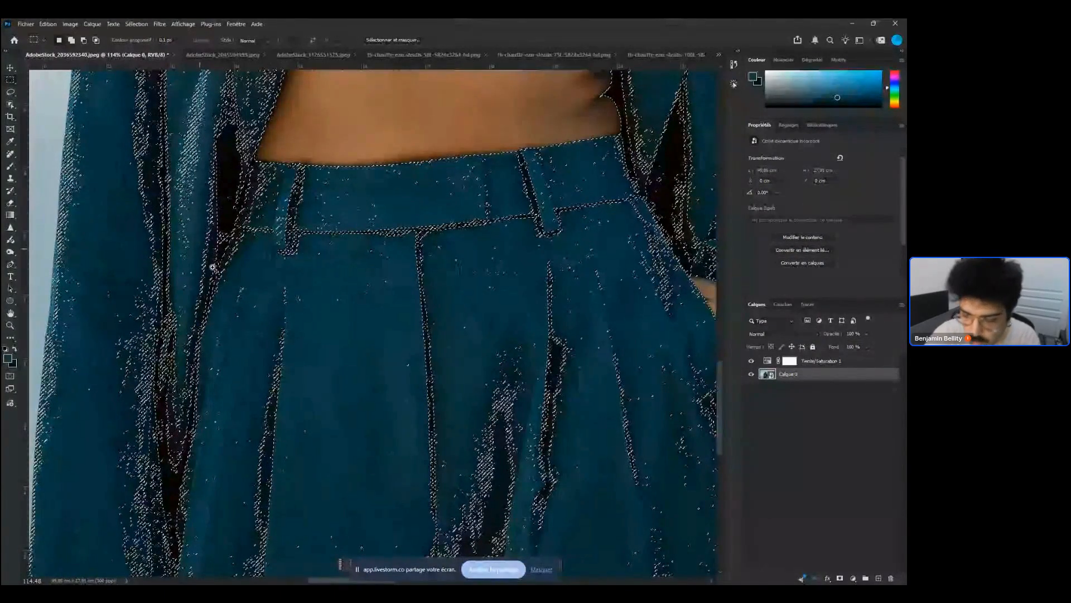
{"action": "scroll", "coordinate": [212, 267], "scroll_direction": "down", "scroll_amount": 5}
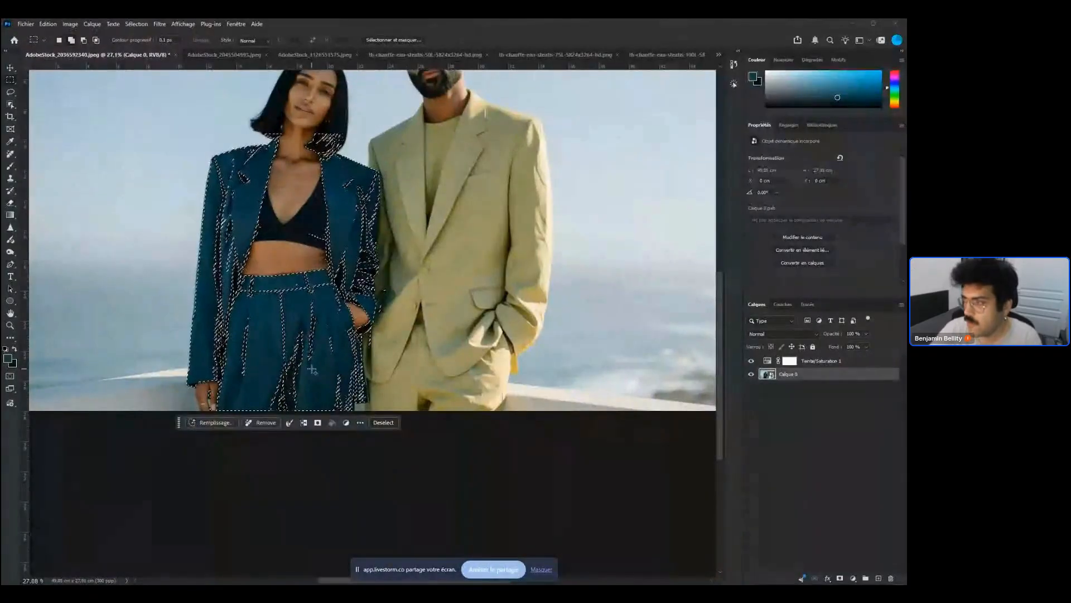
{"action": "key", "text": "shift+F6"}
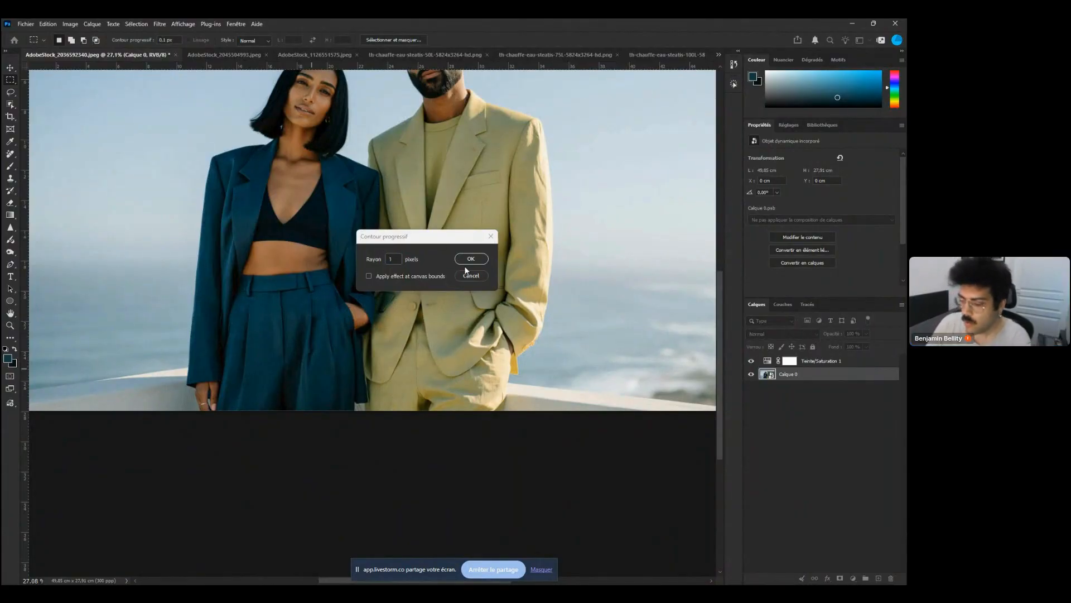
{"action": "double_click", "coordinate": [392, 258]}
{"action": "type", "text": "1"}
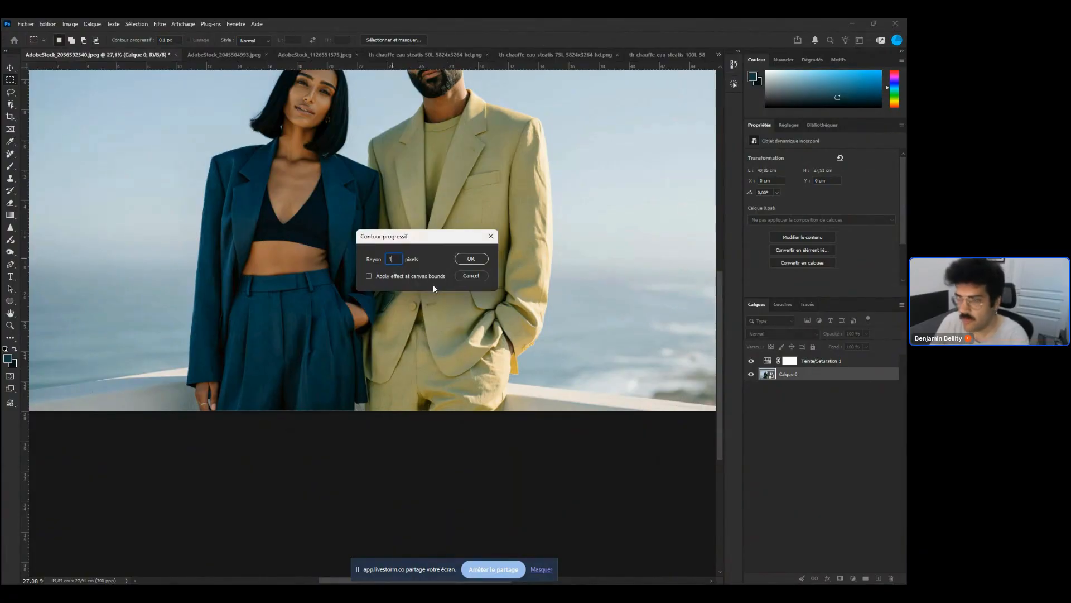
{"action": "left_click", "coordinate": [465, 258]}
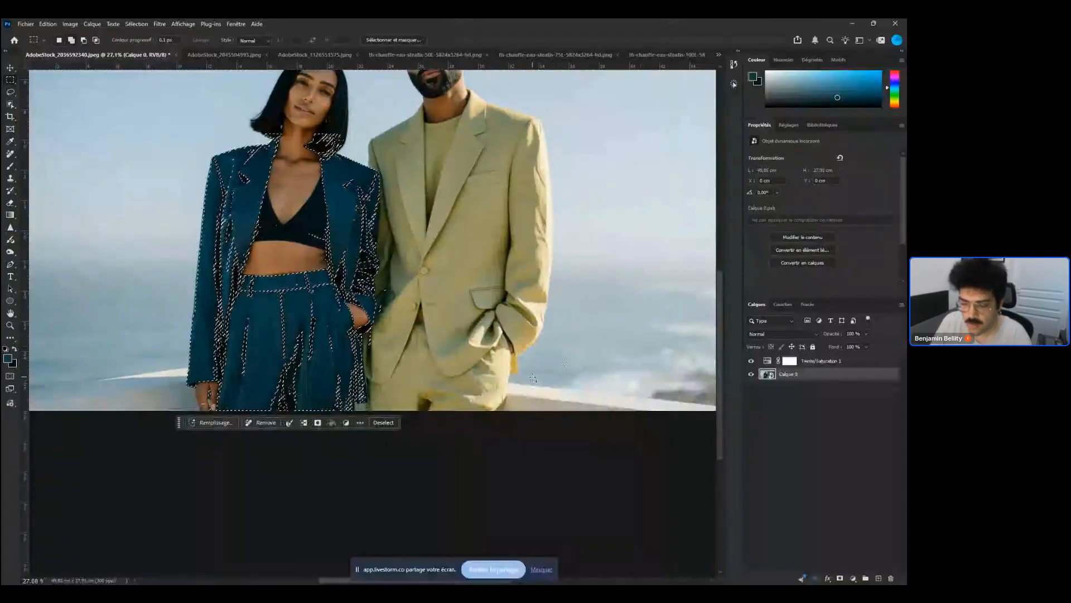
Feather the selection again and apply it as the Hue/Saturation adjustment layer's mask
{"action": "key", "text": "shift+F6"}
{"action": "left_click", "coordinate": [470, 259]}
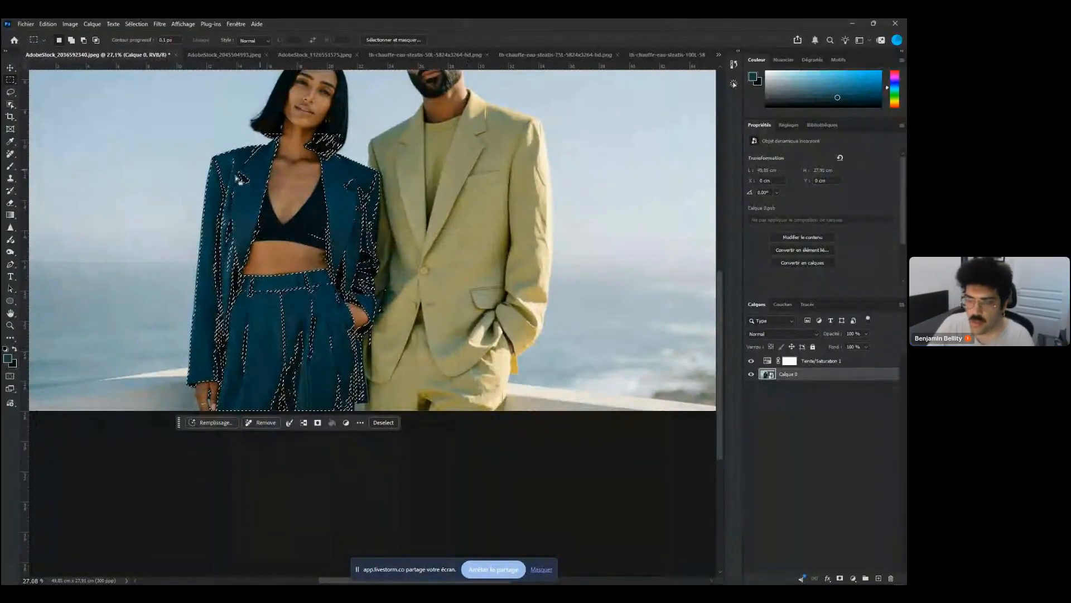
{"action": "scroll", "coordinate": [654, 395], "scroll_direction": "down", "scroll_amount": 2}
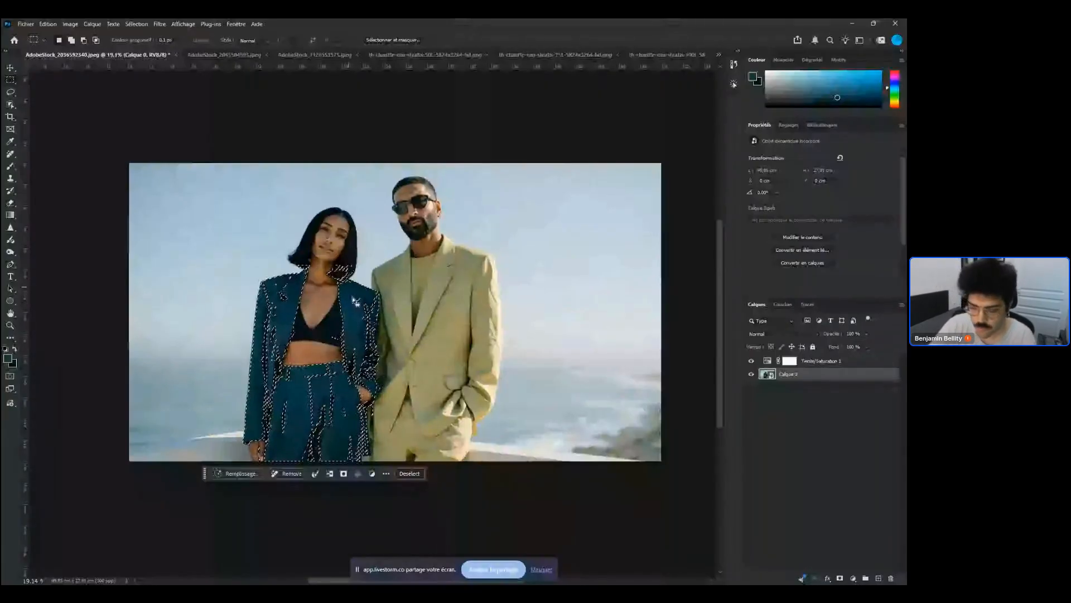
{"action": "left_click", "coordinate": [789, 361]}
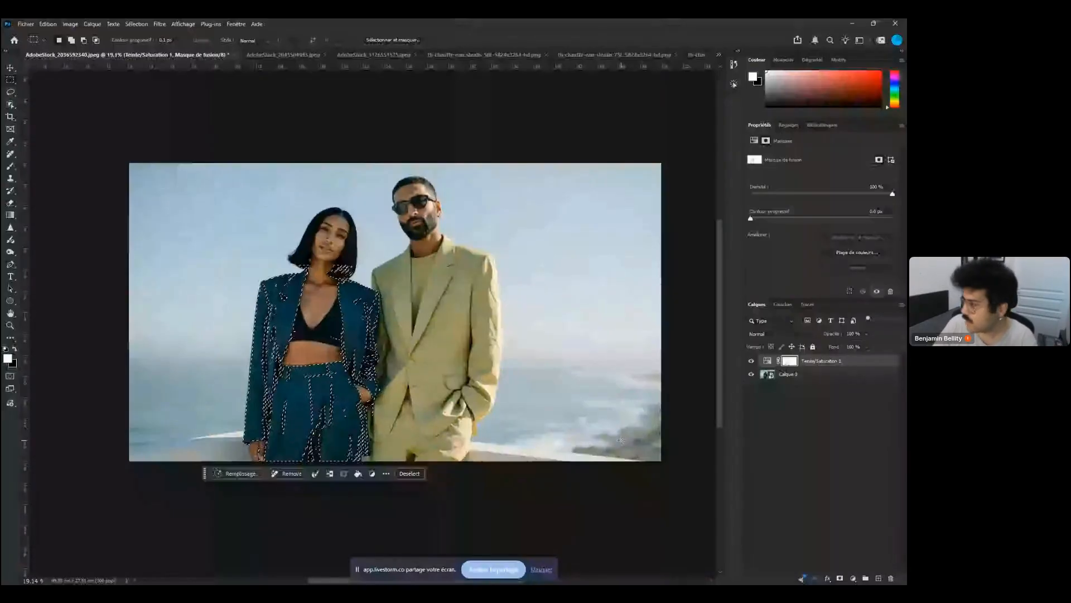
{"action": "key", "text": "ctrl+d"}
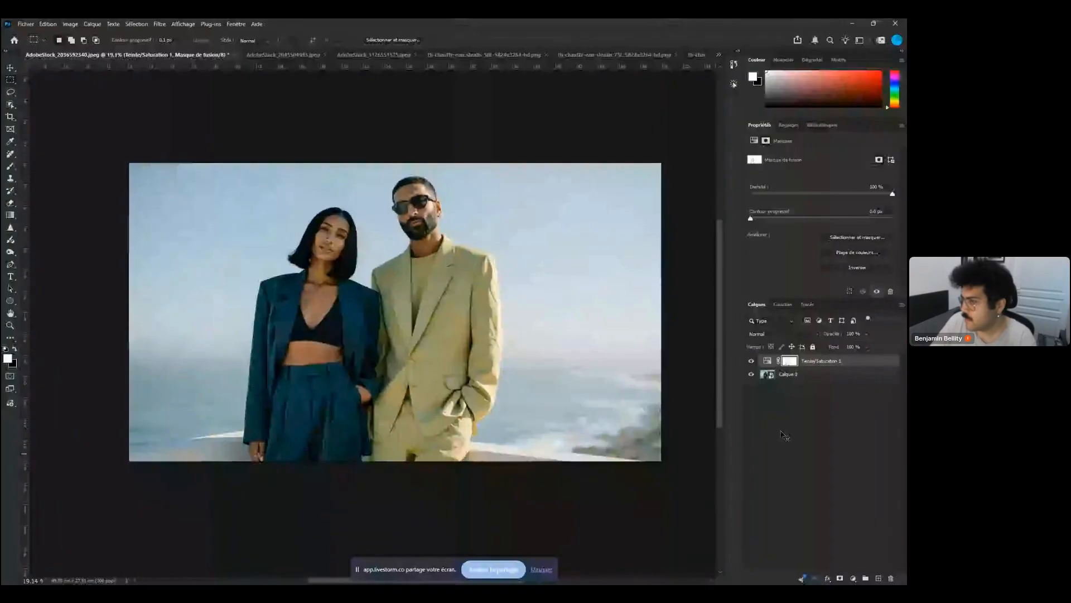
{"action": "left_click", "coordinate": [795, 361], "text": "ctrl"}
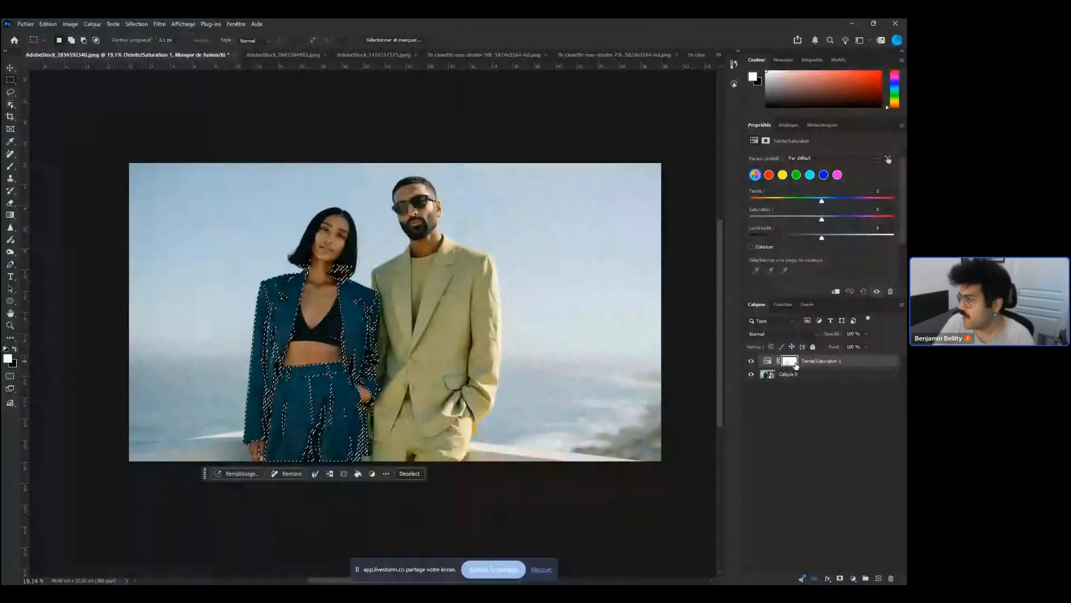
{"action": "key", "text": "ctrl+z"}
{"action": "key", "text": "ctrl+z"}
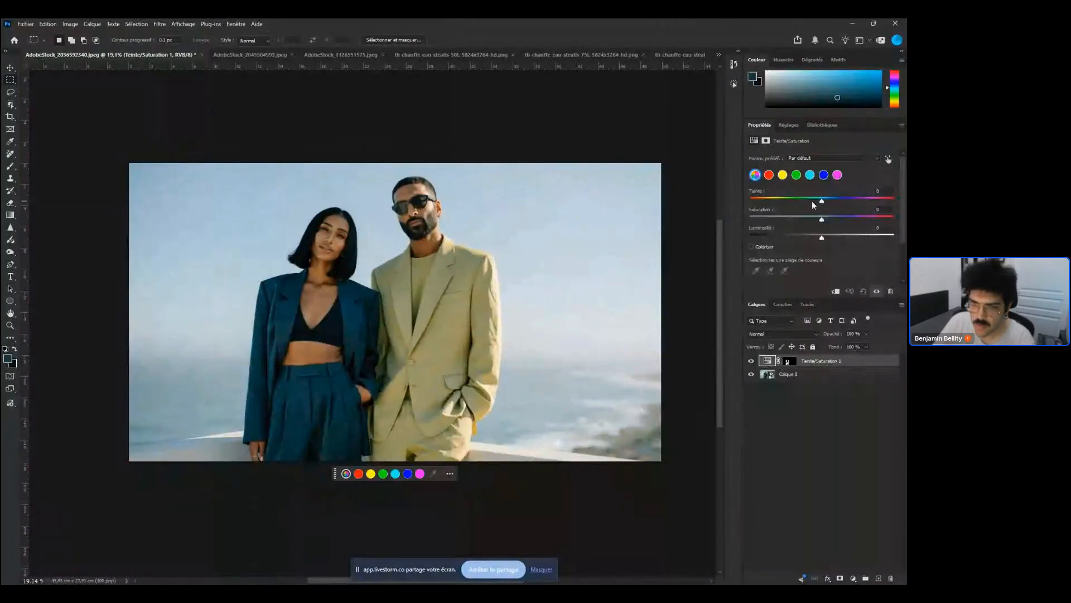
Shift the Hue slider of the Hue/Saturation adjustment to recolour the woman's suit brown
{"action": "left_click_drag", "start_coordinate": [812, 200], "coordinate": [860, 201]}
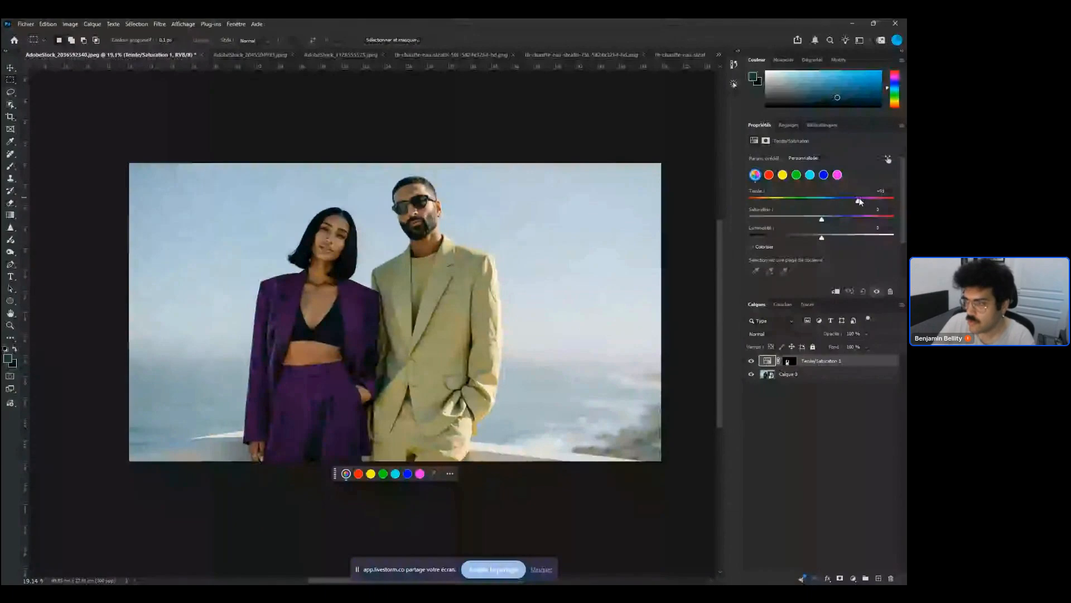
{"action": "left_click_drag", "start_coordinate": [860, 201], "coordinate": [755, 201]}
{"action": "left_click_drag", "start_coordinate": [337, 336], "coordinate": [415, 324]}
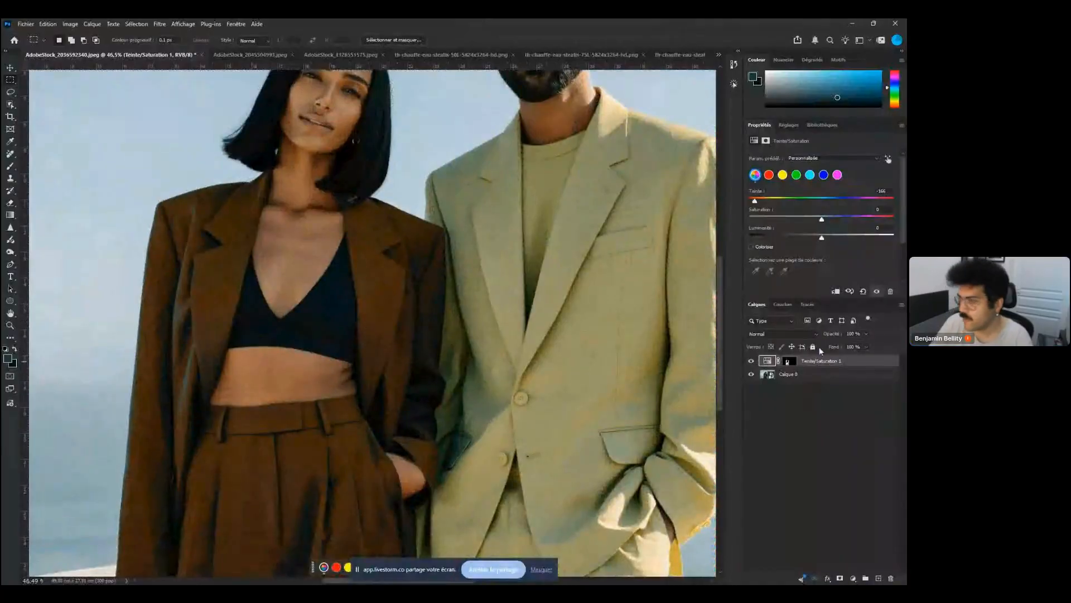
Paint on the Hue/Saturation mask with the brush, using the mask overlay, to refine the recoloured area around her top
{"action": "left_click", "coordinate": [789, 361]}
{"action": "key", "text": "d"}
{"action": "key", "text": "b"}
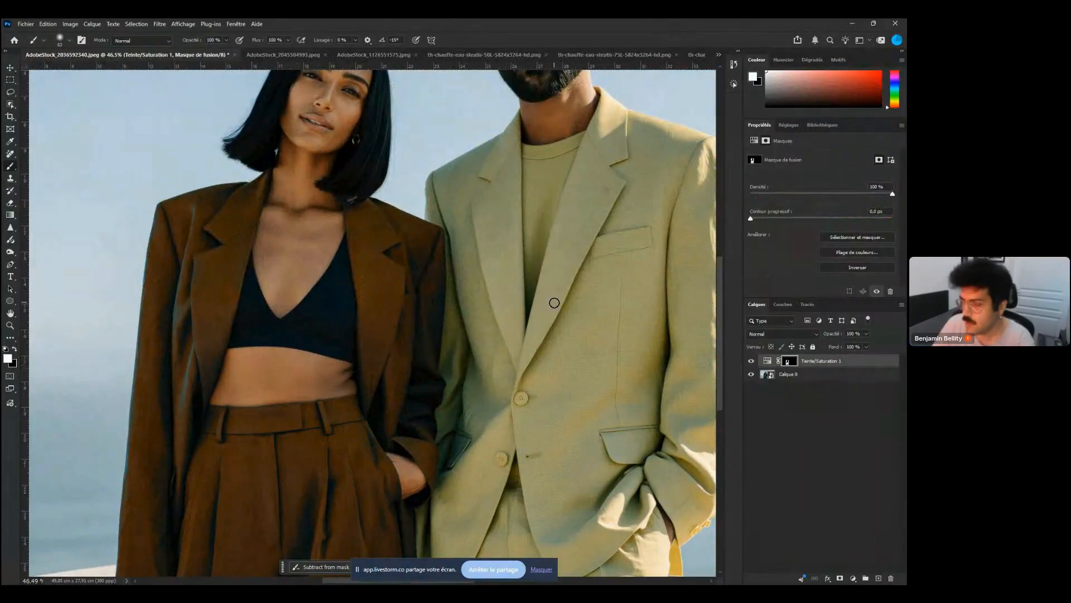
{"action": "key", "text": "backslash"}
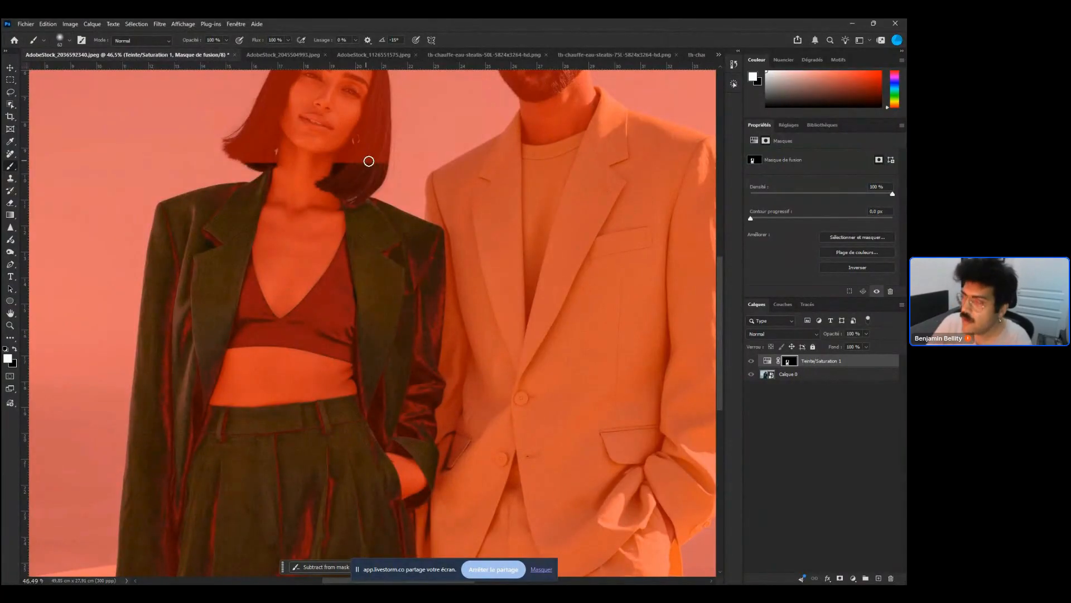
{"action": "key", "text": "x"}
{"action": "mouse_move", "coordinate": [371, 164]}
{"action": "left_mouse_down"}
{"action": "mouse_move", "coordinate": [370, 182]}
{"action": "mouse_move", "coordinate": [349, 199]}
{"action": "mouse_move", "coordinate": [333, 186]}
{"action": "mouse_move", "coordinate": [358, 165]}
{"action": "mouse_move", "coordinate": [351, 185]}
{"action": "mouse_move", "coordinate": [340, 170]}
{"action": "left_mouse_up"}
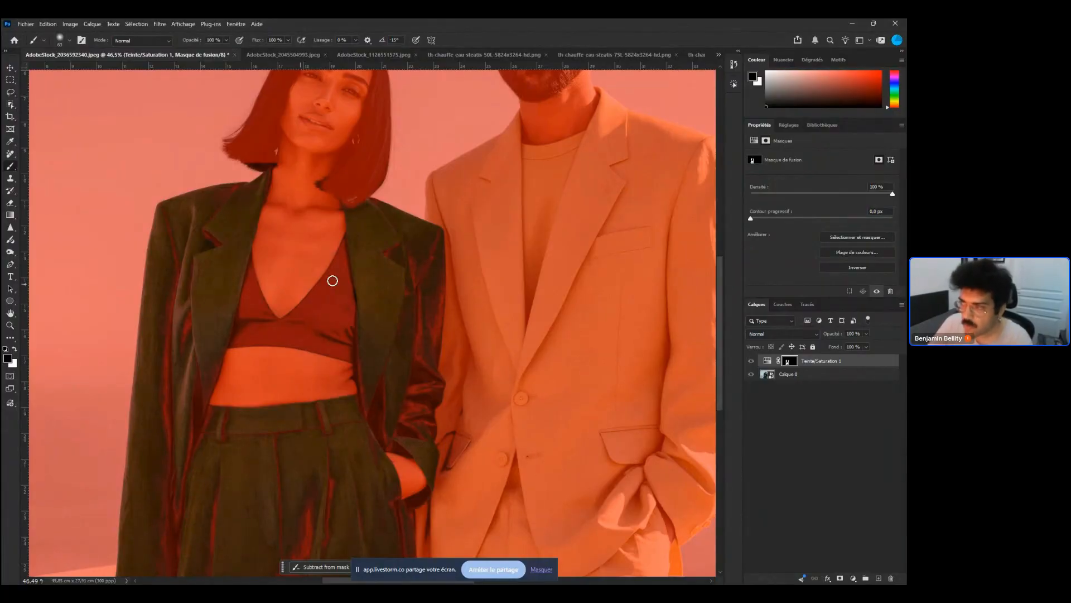
{"action": "key", "text": "x"}
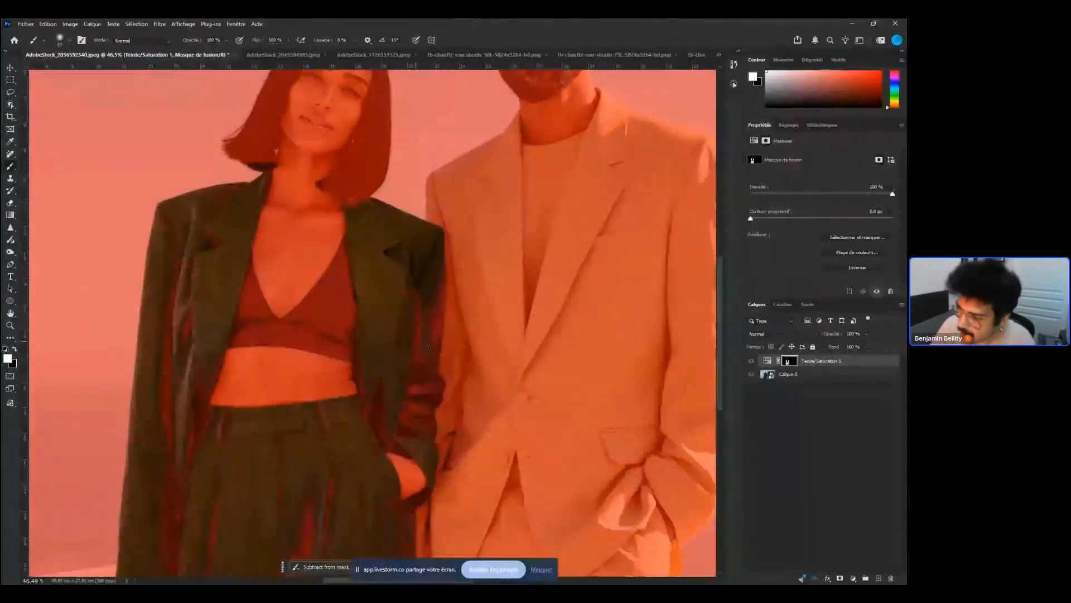
{"action": "mouse_move", "coordinate": [433, 270]}
{"action": "left_mouse_down"}
{"action": "mouse_move", "coordinate": [429, 356]}
{"action": "mouse_move", "coordinate": [413, 363]}
{"action": "mouse_move", "coordinate": [415, 388]}
{"action": "mouse_move", "coordinate": [426, 397]}
{"action": "mouse_move", "coordinate": [435, 385]}
{"action": "mouse_move", "coordinate": [429, 425]}
{"action": "mouse_move", "coordinate": [406, 411]}
{"action": "mouse_move", "coordinate": [414, 454]}
{"action": "mouse_move", "coordinate": [384, 442]}
{"action": "mouse_move", "coordinate": [402, 479]}
{"action": "mouse_move", "coordinate": [411, 471]}
{"action": "mouse_move", "coordinate": [393, 461]}
{"action": "mouse_move", "coordinate": [401, 467]}
{"action": "mouse_move", "coordinate": [385, 469]}
{"action": "mouse_move", "coordinate": [364, 438]}
{"action": "mouse_move", "coordinate": [381, 403]}
{"action": "mouse_move", "coordinate": [383, 419]}
{"action": "mouse_move", "coordinate": [385, 391]}
{"action": "mouse_move", "coordinate": [371, 370]}
{"action": "left_mouse_up"}
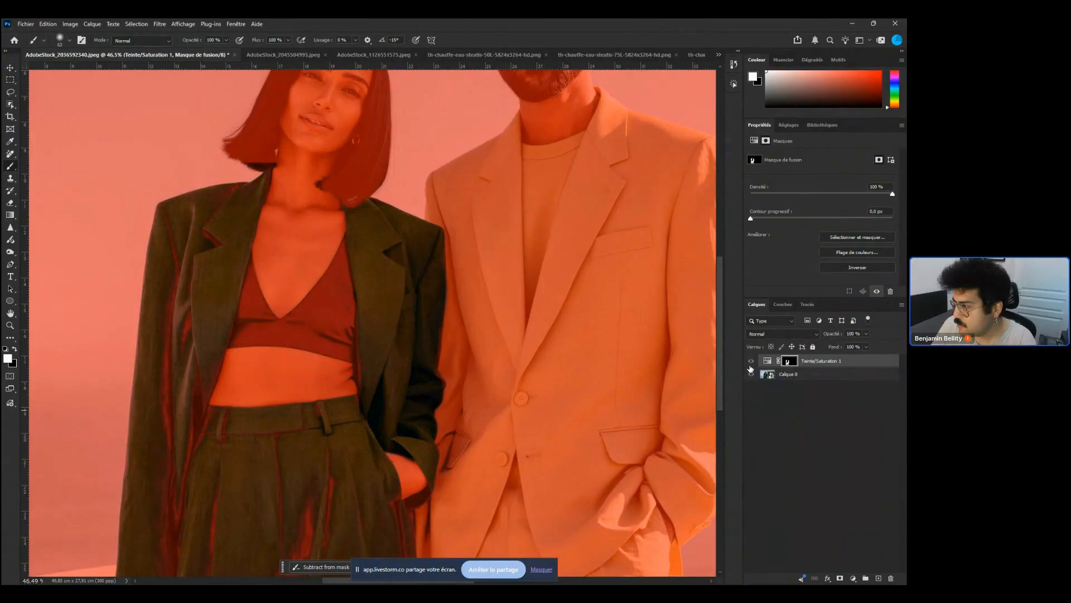
{"action": "left_click", "coordinate": [752, 364]}
{"action": "scroll", "coordinate": [379, 400], "scroll_direction": "down", "scroll_amount": 2}
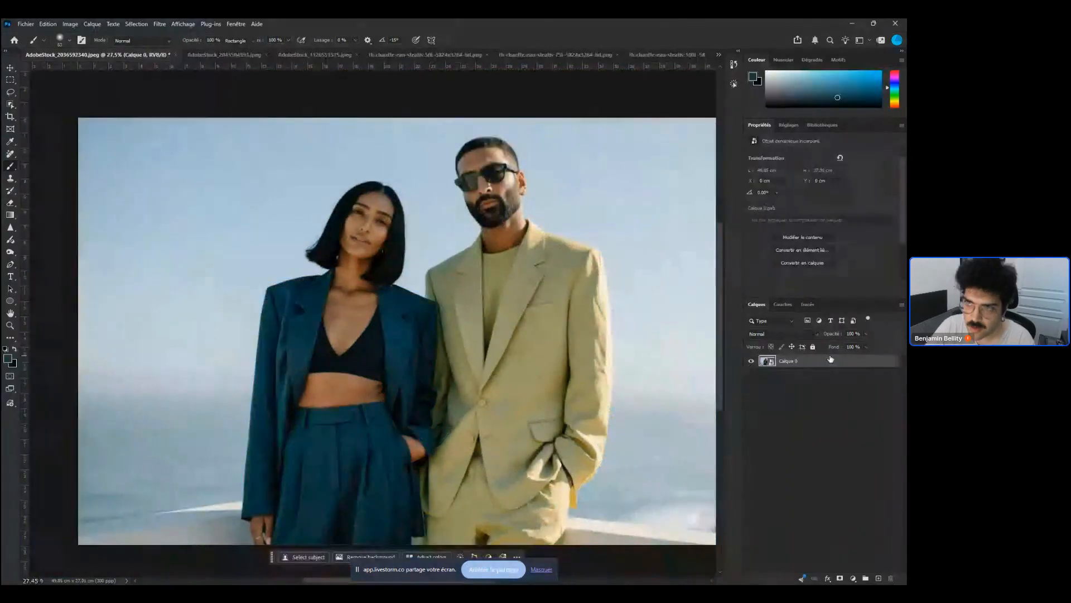
Select the woman's teal jacket with the Object Selection tool
{"action": "right_click", "coordinate": [10, 104]}
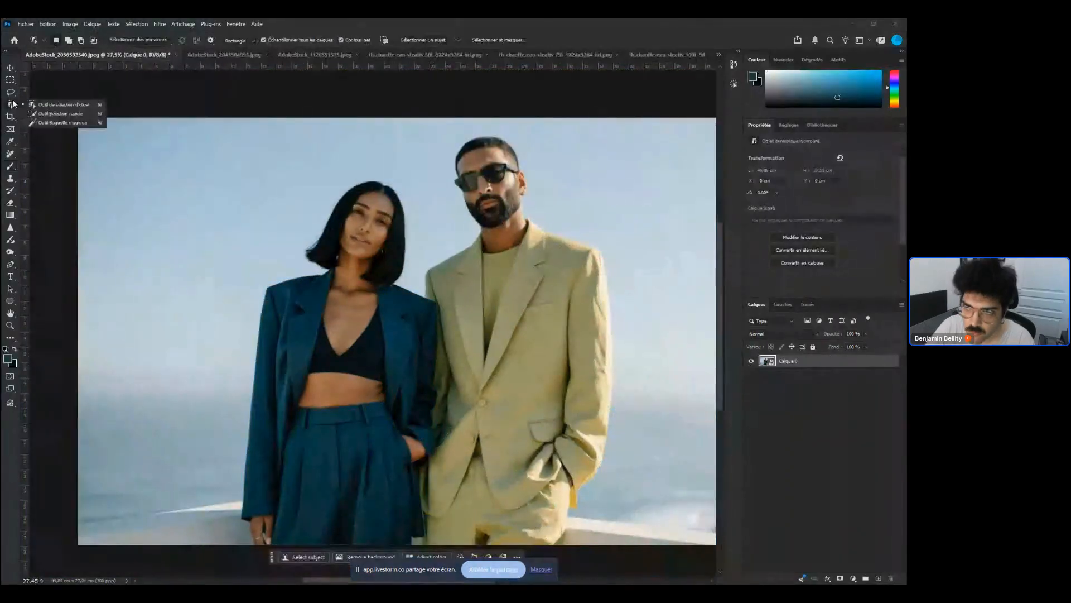
{"action": "left_click", "coordinate": [71, 105]}
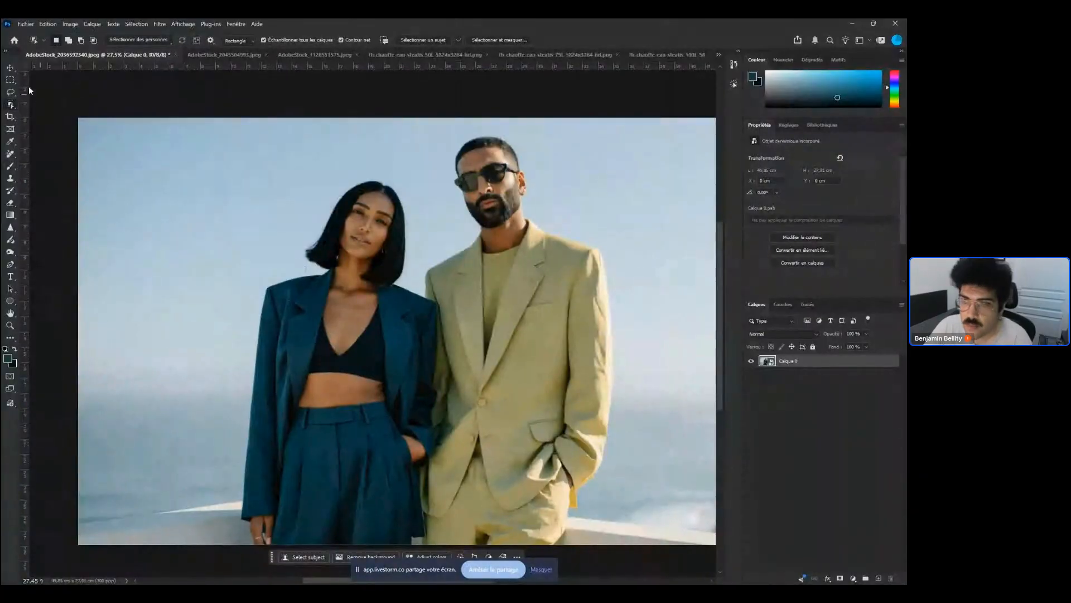
{"action": "right_click", "coordinate": [15, 108]}
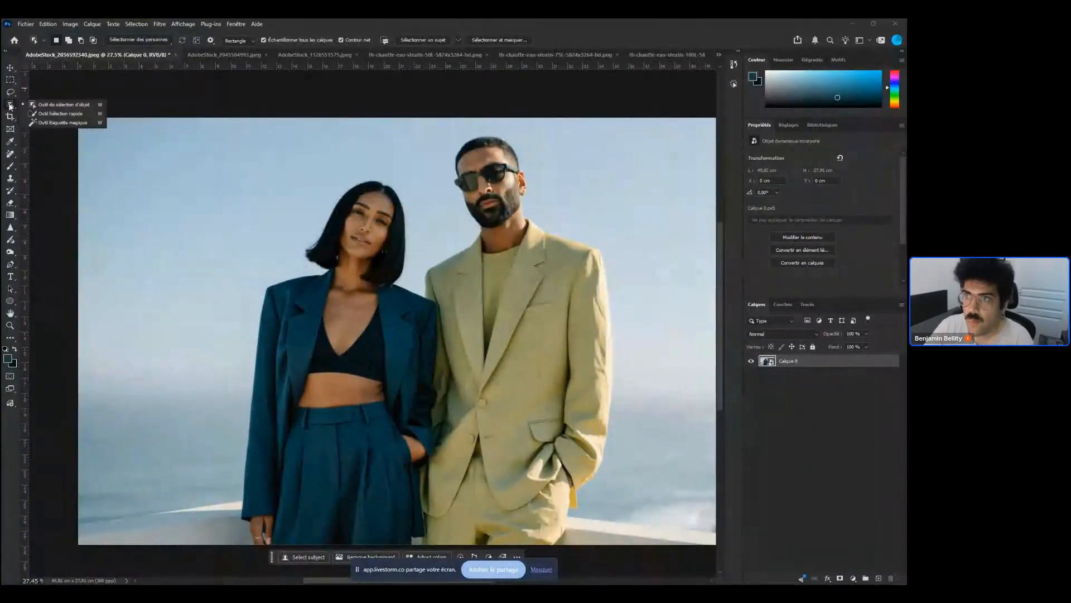
{"action": "left_click", "coordinate": [70, 102]}
{"action": "left_click_drag", "start_coordinate": [353, 381], "coordinate": [335, 299]}
{"action": "left_click_drag", "start_coordinate": [291, 177], "coordinate": [369, 403]}
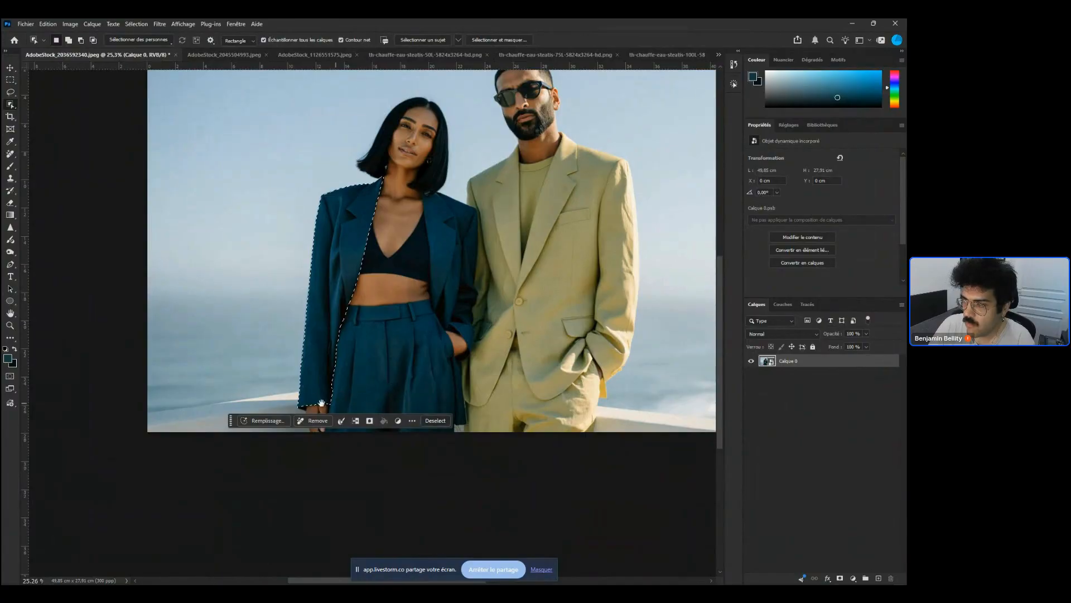
Extend the Object Selection to cover the woman's whole teal suit, jacket and trousers
{"action": "scroll", "coordinate": [321, 403], "scroll_direction": "up", "scroll_amount": 5}
{"action": "left_click_drag", "start_coordinate": [297, 311], "coordinate": [575, 147]}
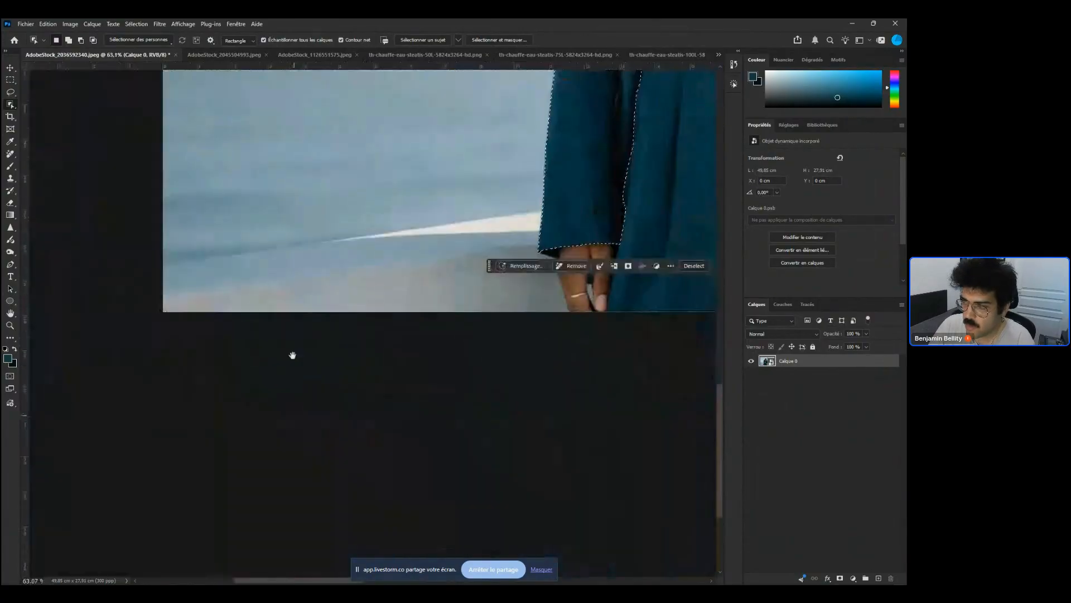
{"action": "left_click_drag", "start_coordinate": [404, 227], "coordinate": [328, 333]}
{"action": "left_click_drag", "start_coordinate": [498, 229], "coordinate": [383, 338]}
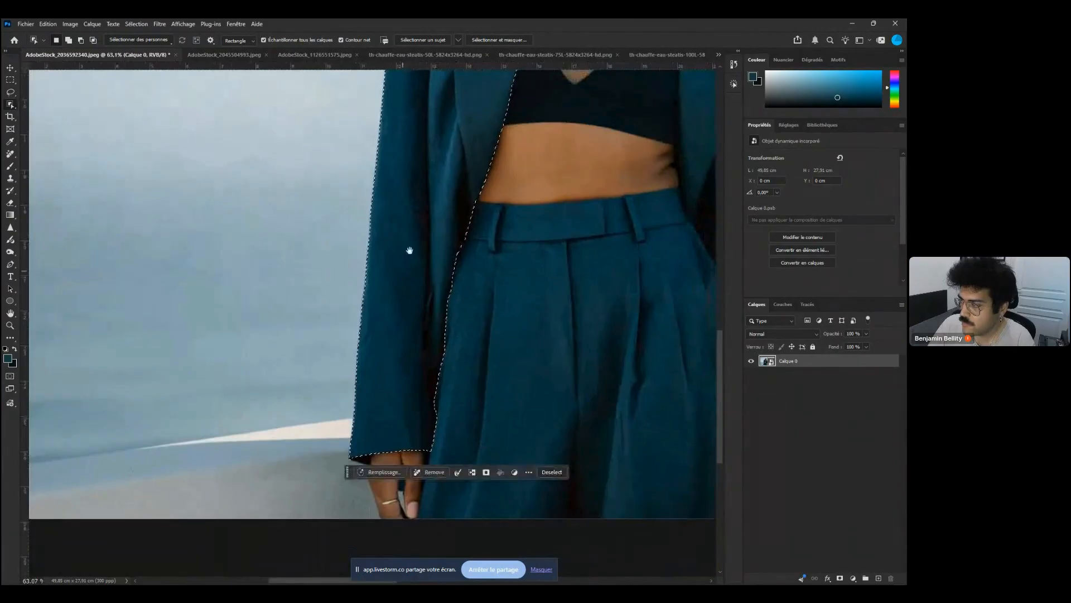
{"action": "left_click_drag", "start_coordinate": [409, 249], "coordinate": [361, 426]}
{"action": "left_click_drag", "start_coordinate": [424, 318], "coordinate": [365, 414]}
{"action": "scroll", "coordinate": [348, 203], "scroll_direction": "down", "scroll_amount": 5}
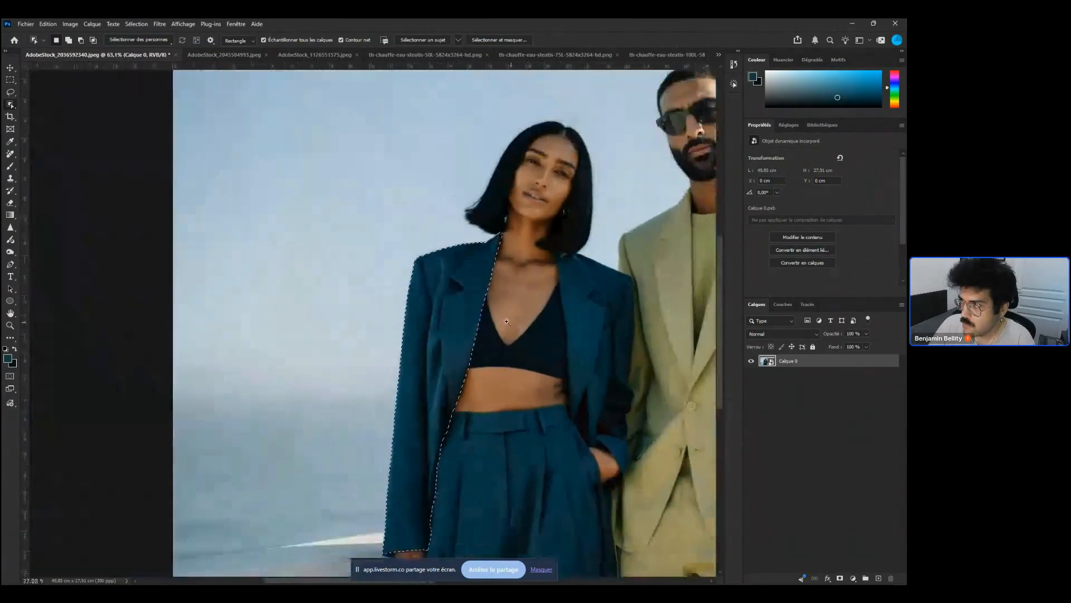
{"action": "left_click_drag", "start_coordinate": [416, 191], "coordinate": [487, 365]}
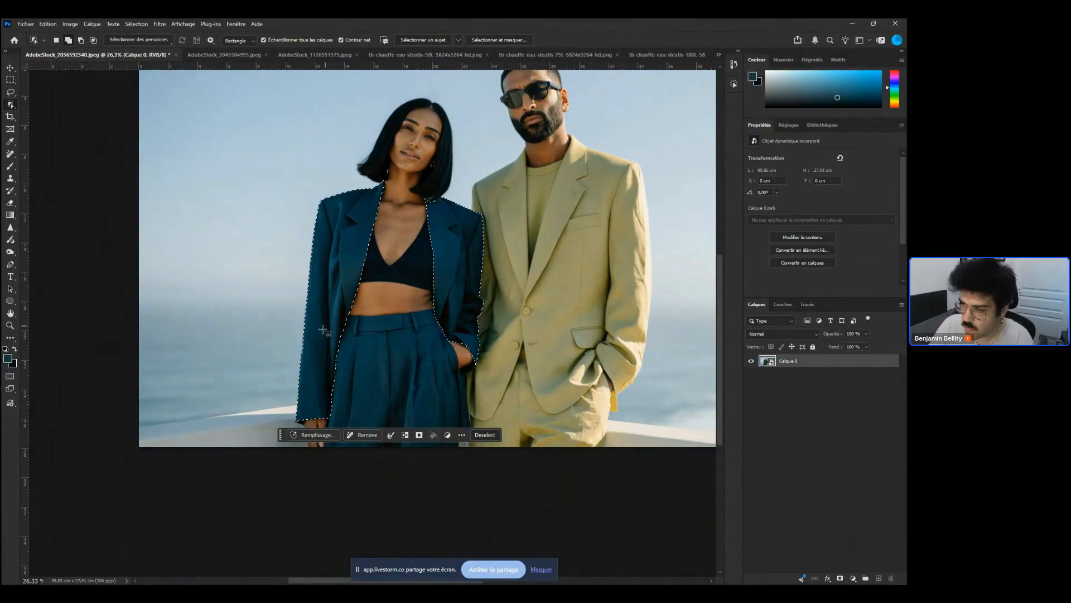
{"action": "left_click_drag", "start_coordinate": [323, 329], "coordinate": [472, 444]}
{"action": "left_click_drag", "start_coordinate": [325, 314], "coordinate": [377, 411]}
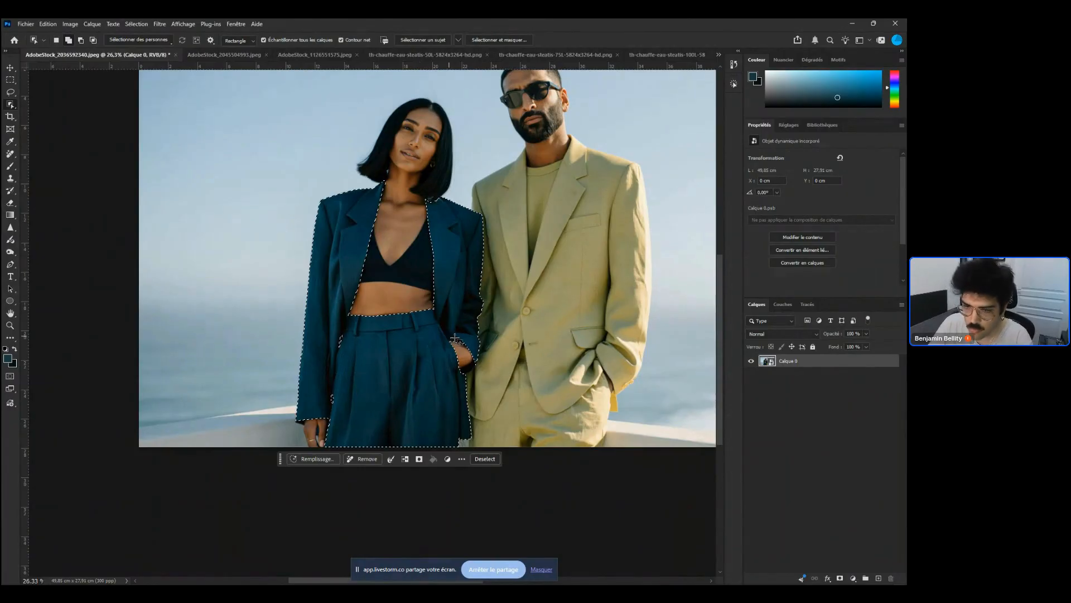
Refine the suit selection near the woman's hand with the Lasso and Object Selection tools
{"action": "key", "text": "l"}
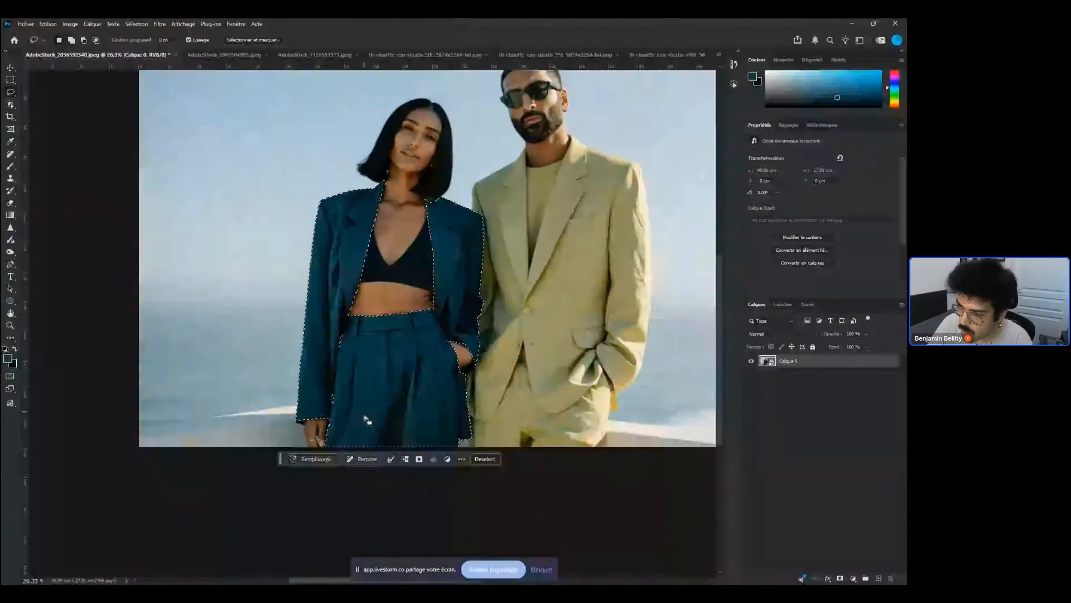
{"action": "mouse_move", "coordinate": [357, 404]}
{"action": "left_mouse_down"}
{"action": "mouse_move", "coordinate": [346, 329]}
{"action": "mouse_move", "coordinate": [331, 411]}
{"action": "mouse_move", "coordinate": [347, 413]}
{"action": "left_mouse_up"}
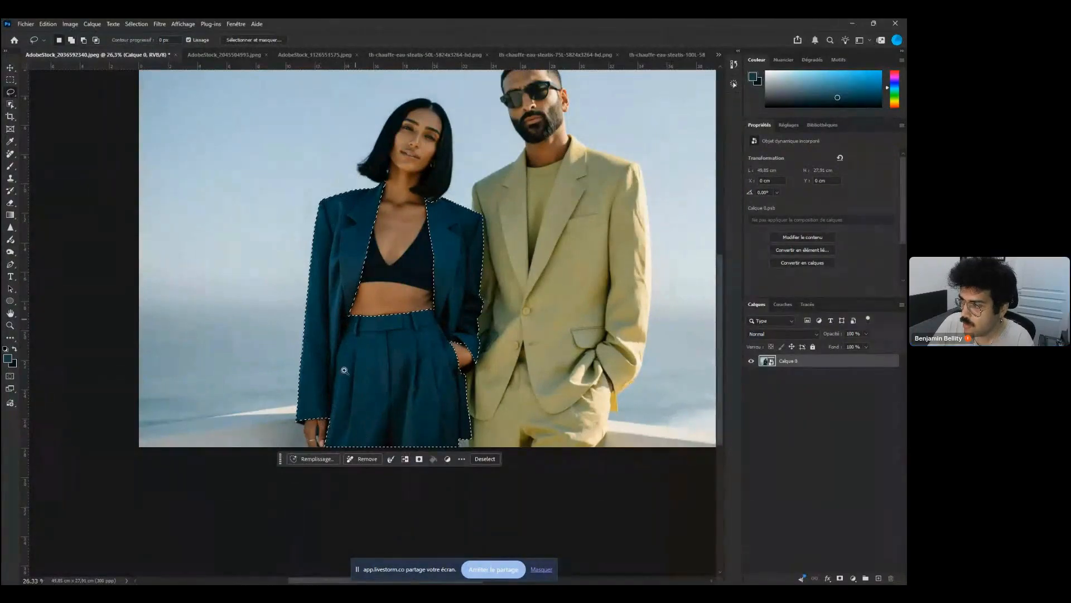
{"action": "scroll", "coordinate": [324, 423], "scroll_direction": "up", "scroll_amount": 2}
{"action": "scroll", "coordinate": [345, 424], "scroll_direction": "up", "scroll_amount": 1}
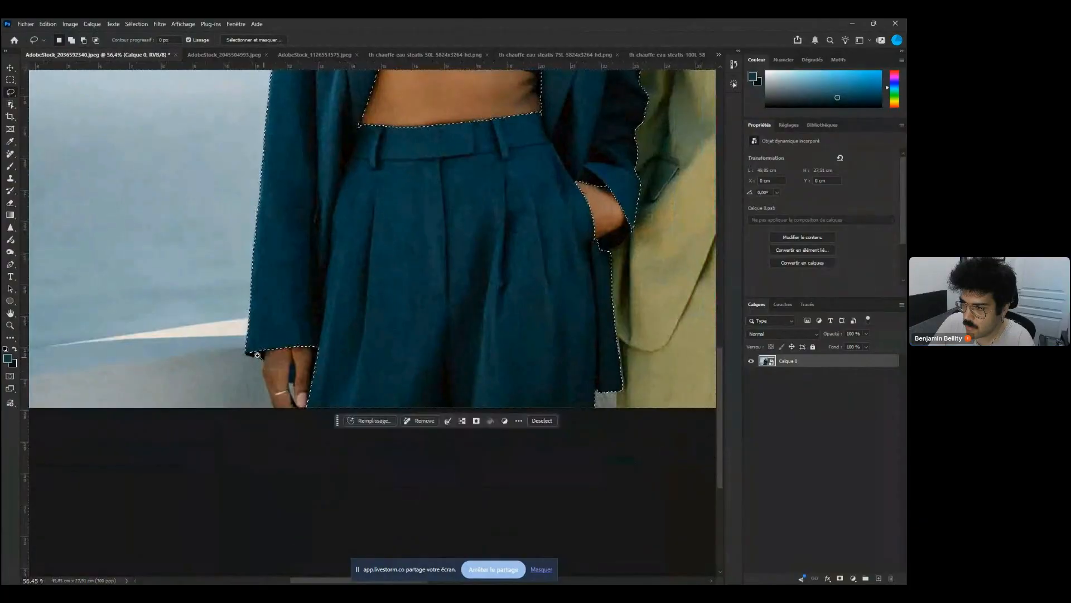
{"action": "scroll", "coordinate": [257, 354], "scroll_direction": "up", "scroll_amount": 3}
{"action": "key", "text": "w"}
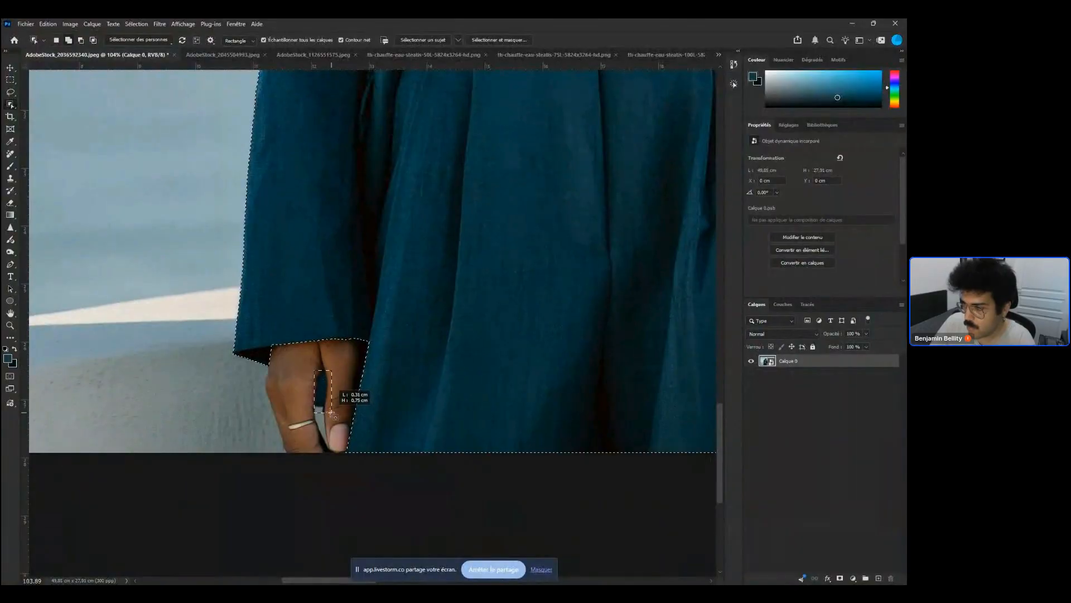
{"action": "scroll", "coordinate": [404, 354], "scroll_direction": "down", "scroll_amount": 3}
{"action": "scroll", "coordinate": [404, 354], "scroll_direction": "up", "scroll_amount": 3}
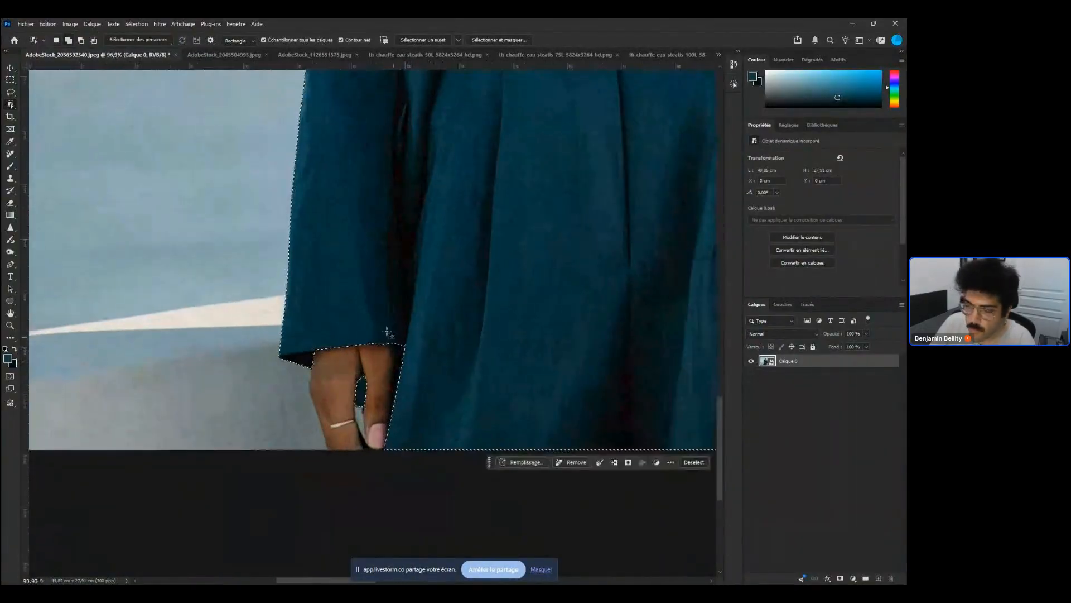
{"action": "left_click_drag", "start_coordinate": [390, 335], "coordinate": [446, 393]}
{"action": "left_click_drag", "start_coordinate": [567, 346], "coordinate": [251, 430]}
{"action": "left_click_drag", "start_coordinate": [446, 295], "coordinate": [408, 393]}
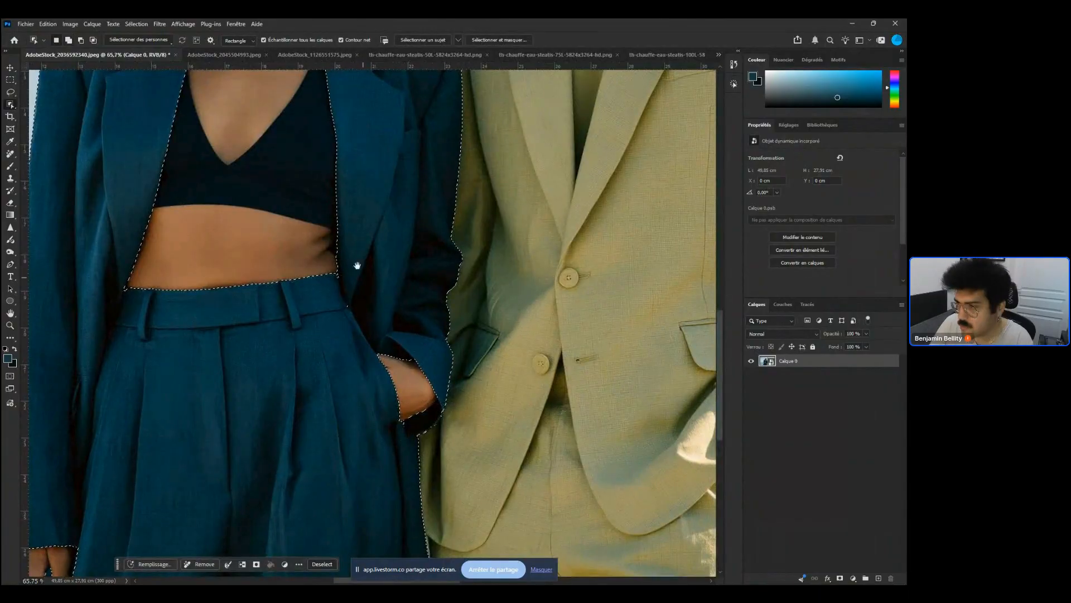
Refine the jacket selection at the collar with the Lasso tool, removing the hair tips over the shoulder
{"action": "left_click_drag", "start_coordinate": [357, 266], "coordinate": [366, 414]}
{"action": "left_click_drag", "start_coordinate": [373, 344], "coordinate": [405, 428]}
{"action": "left_click_drag", "start_coordinate": [394, 258], "coordinate": [473, 230]}
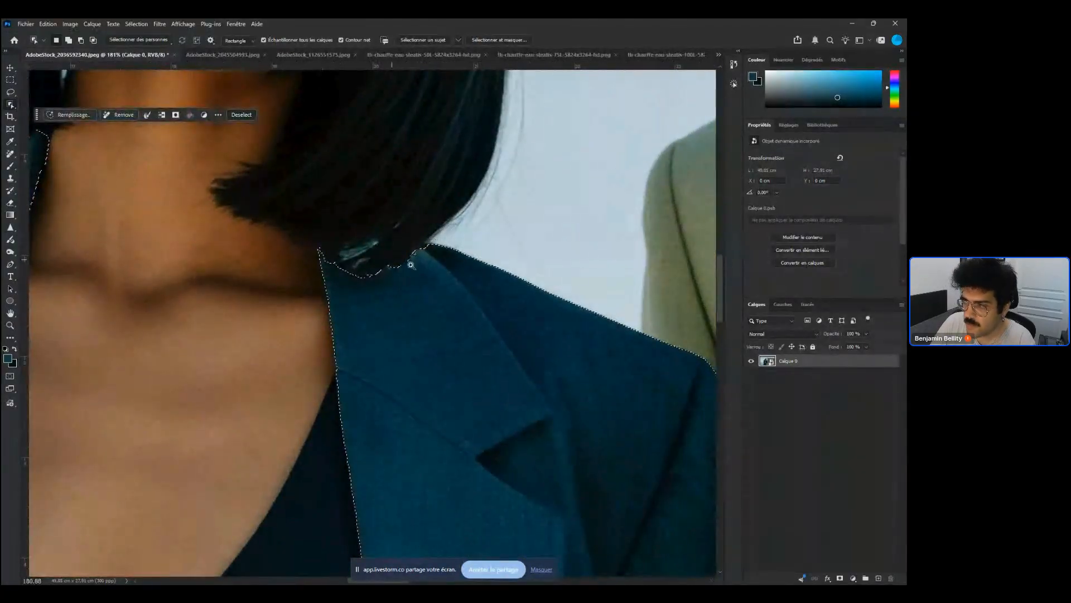
{"action": "mouse_move", "coordinate": [389, 259]}
{"action": "left_mouse_down"}
{"action": "mouse_move", "coordinate": [416, 263]}
{"action": "mouse_move", "coordinate": [383, 265]}
{"action": "left_mouse_up"}
{"action": "key", "text": "p"}
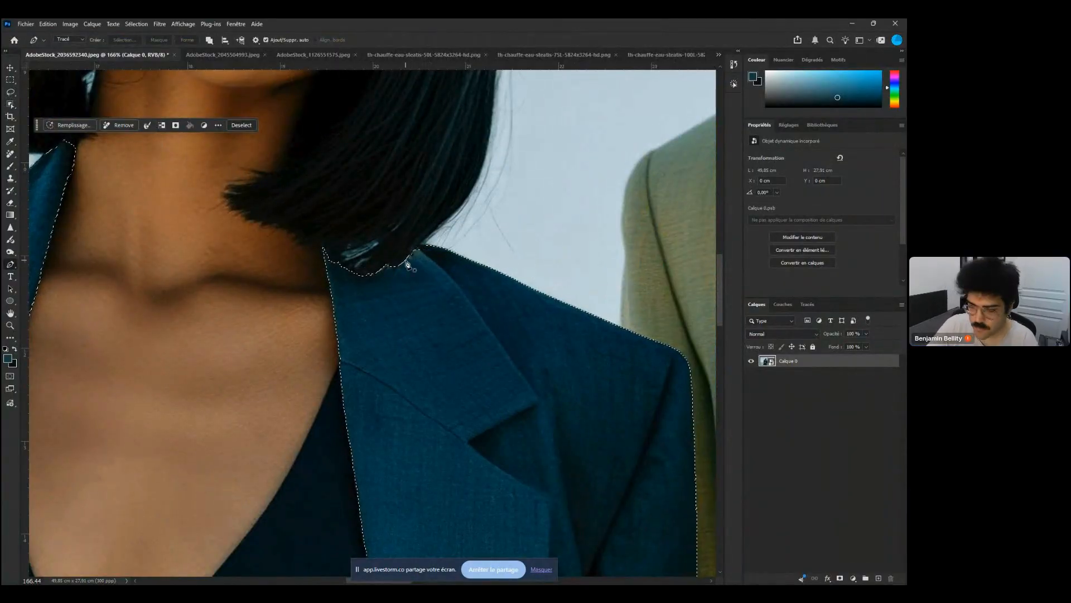
{"action": "key", "text": "l"}
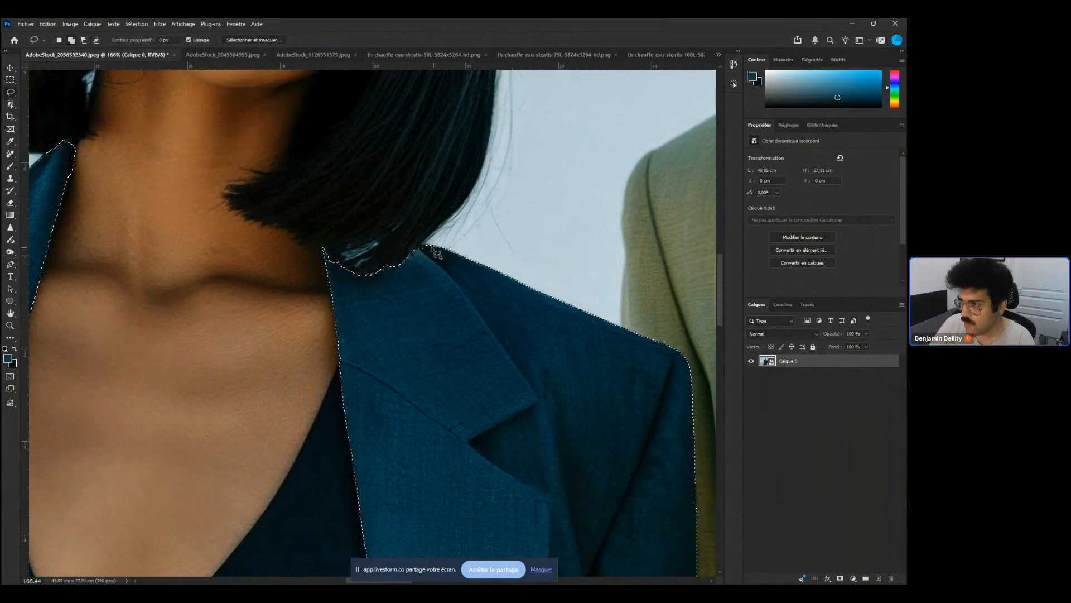
{"action": "mouse_move", "coordinate": [434, 247]}
{"action": "left_mouse_down"}
{"action": "mouse_move", "coordinate": [339, 237]}
{"action": "mouse_move", "coordinate": [333, 273]}
{"action": "left_mouse_up"}
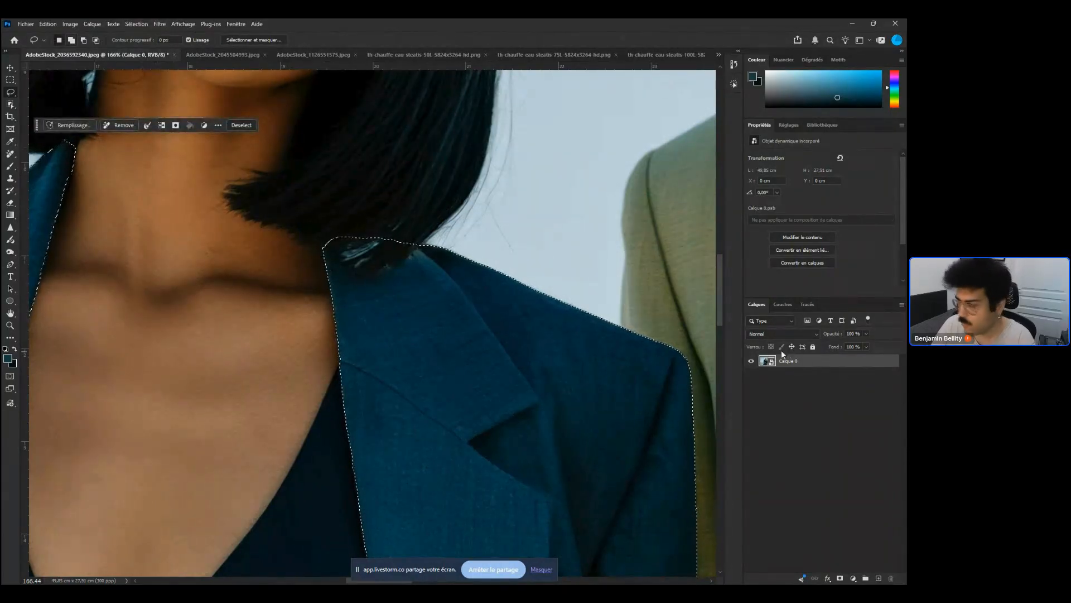
Try a Color Range selection sampling the dark hair over the jacket collar
{"action": "left_click", "coordinate": [136, 24]}
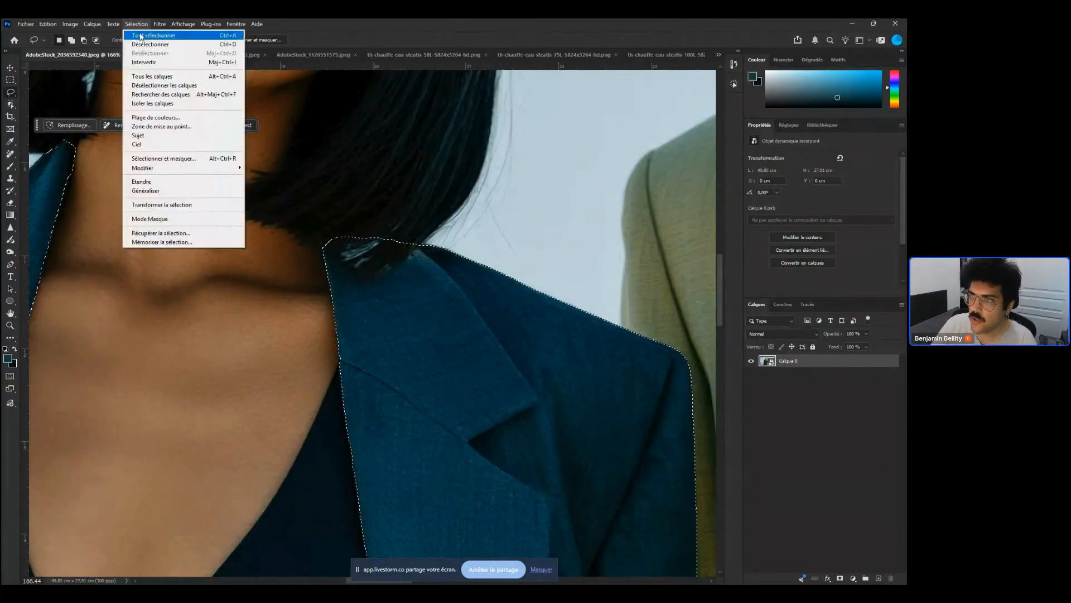
{"action": "left_click", "coordinate": [210, 118]}
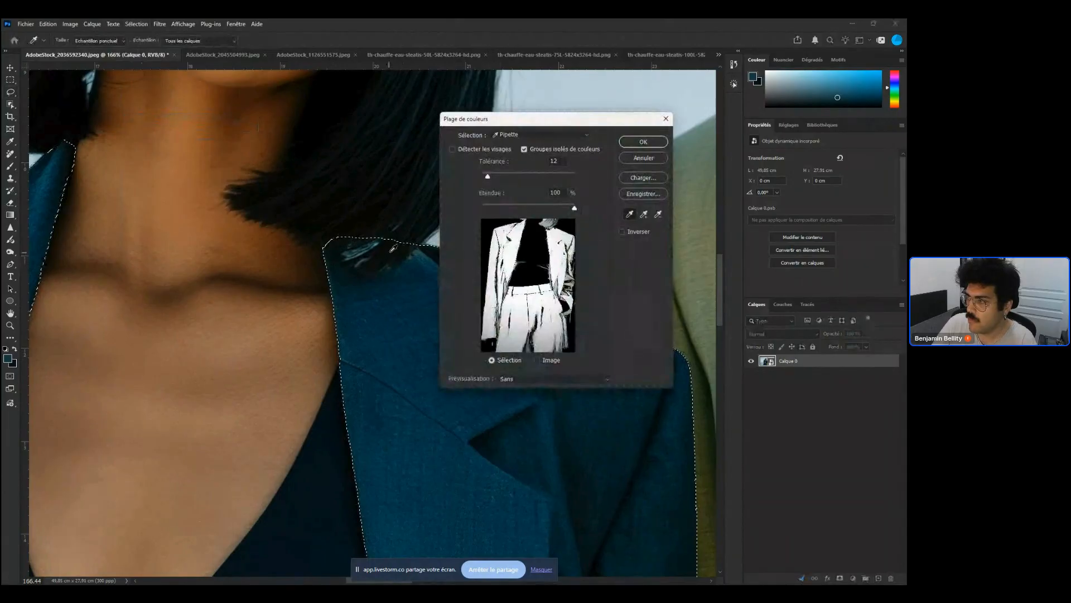
{"action": "left_click", "coordinate": [394, 247]}
{"action": "left_click", "coordinate": [393, 252]}
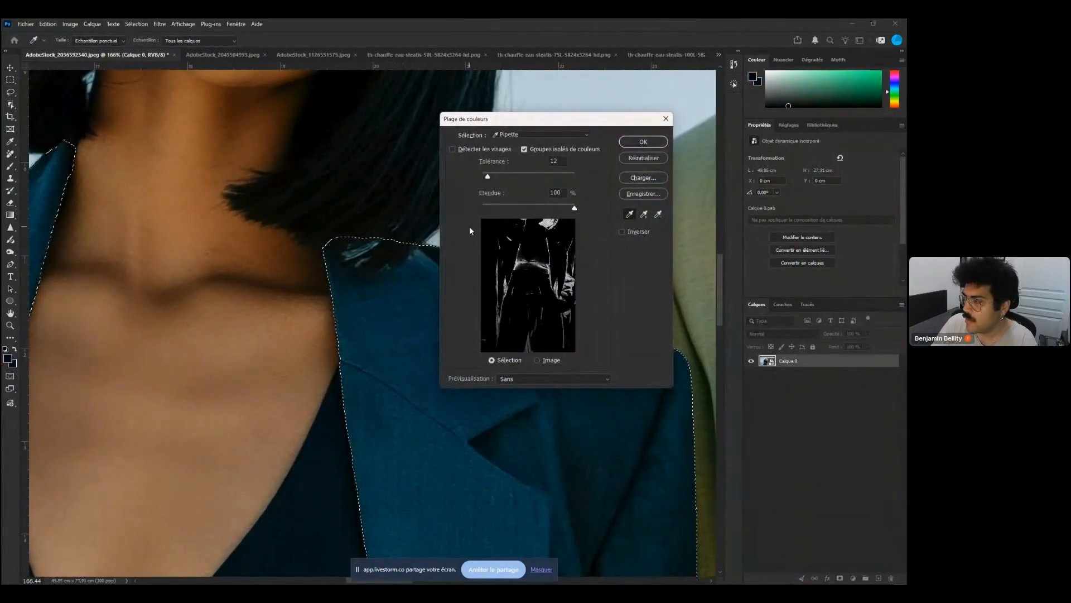
{"action": "key", "text": "alt"}
{"action": "left_click", "coordinate": [643, 143]}
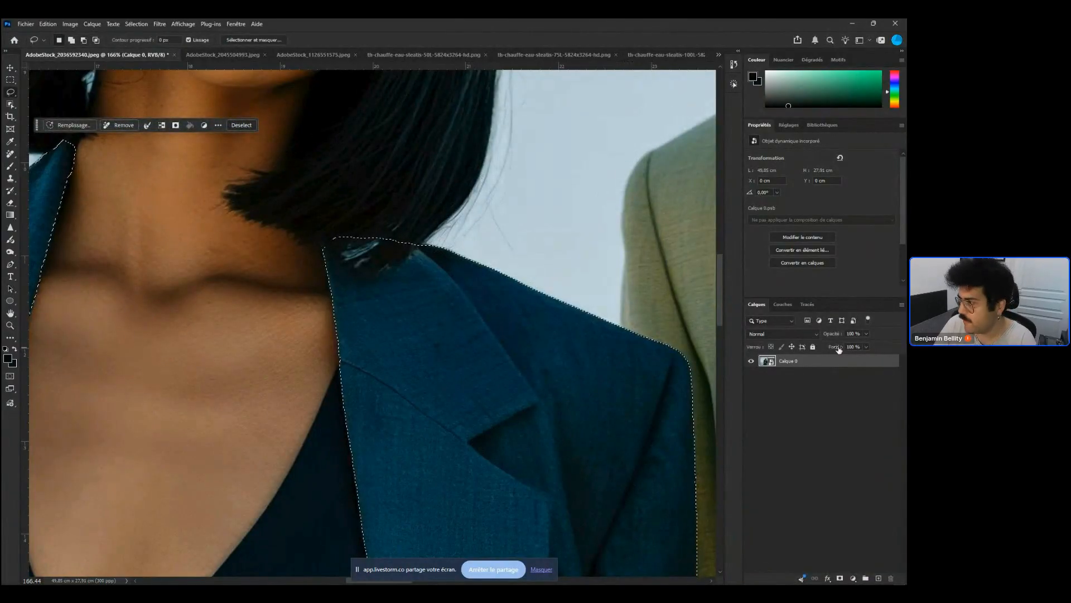
Copy the jacket selection onto a new layer and hide the original photo layer
{"action": "key", "text": "ctrl+j"}
{"action": "key", "text": "ctrl+z"}
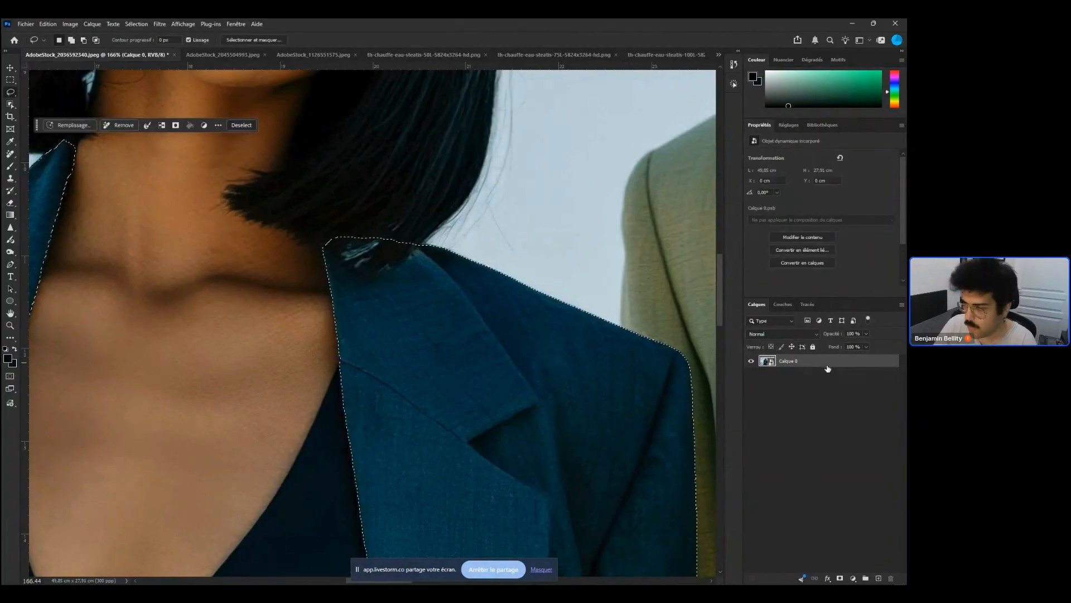
{"action": "key", "text": "ctrl+j"}
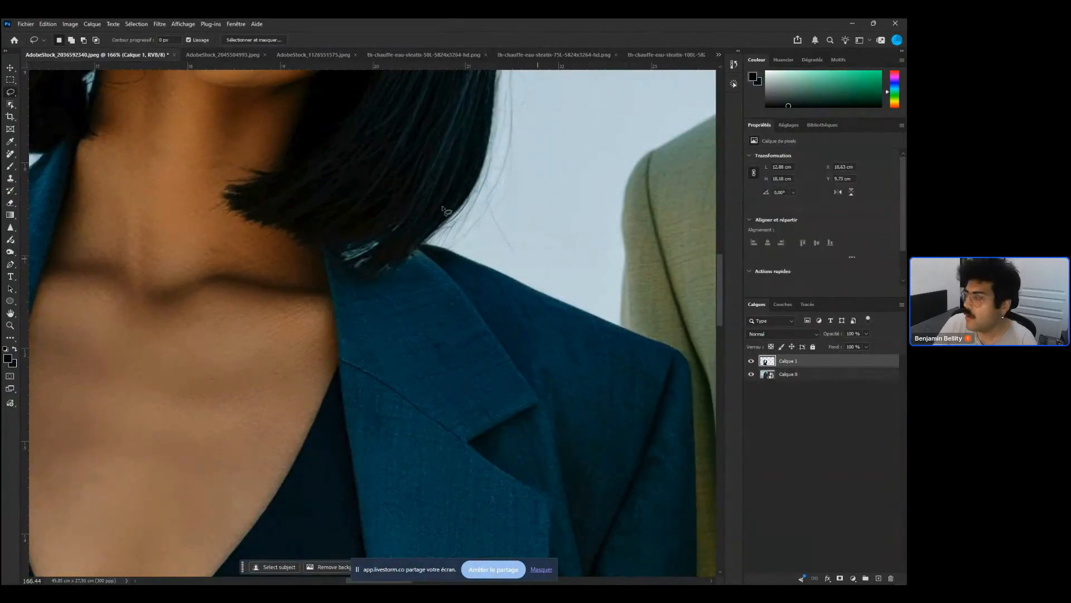
{"action": "left_click", "coordinate": [751, 374]}
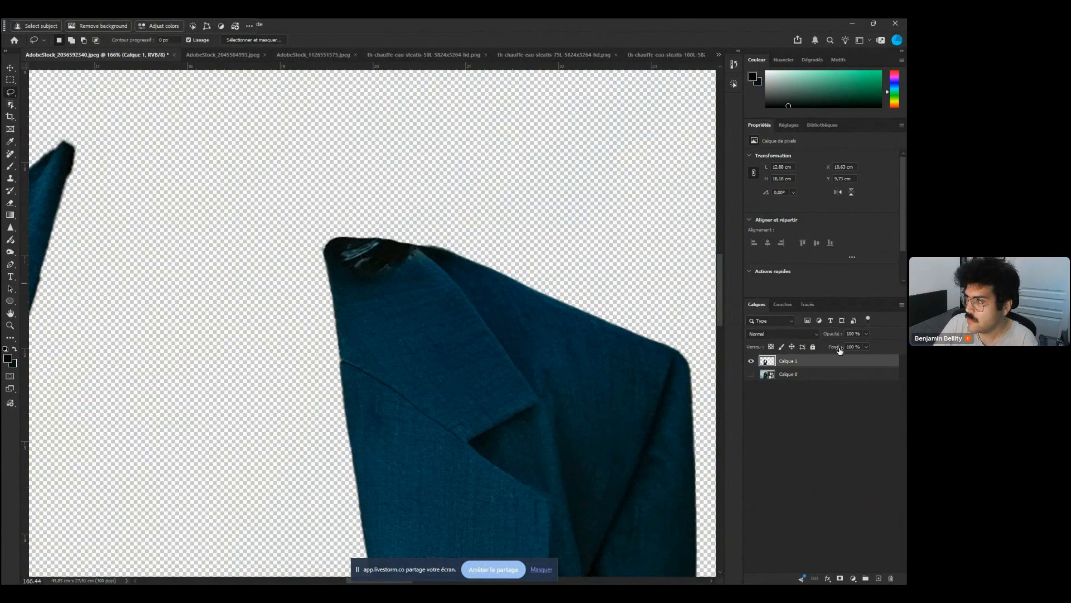
Select the dark hair pixels on the jacket collar with Color Range at tolerance 6
{"action": "left_click", "coordinate": [389, 252]}
{"action": "left_click", "coordinate": [389, 252], "text": "shift"}
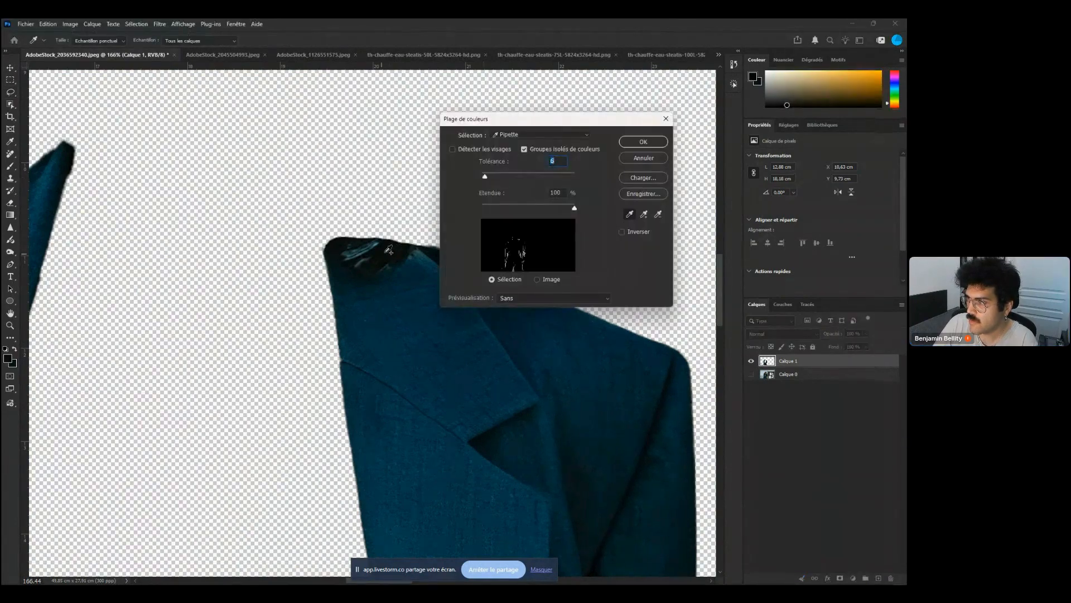
{"action": "left_click", "coordinate": [386, 252], "text": "shift"}
{"action": "left_click", "coordinate": [332, 247], "text": "shift"}
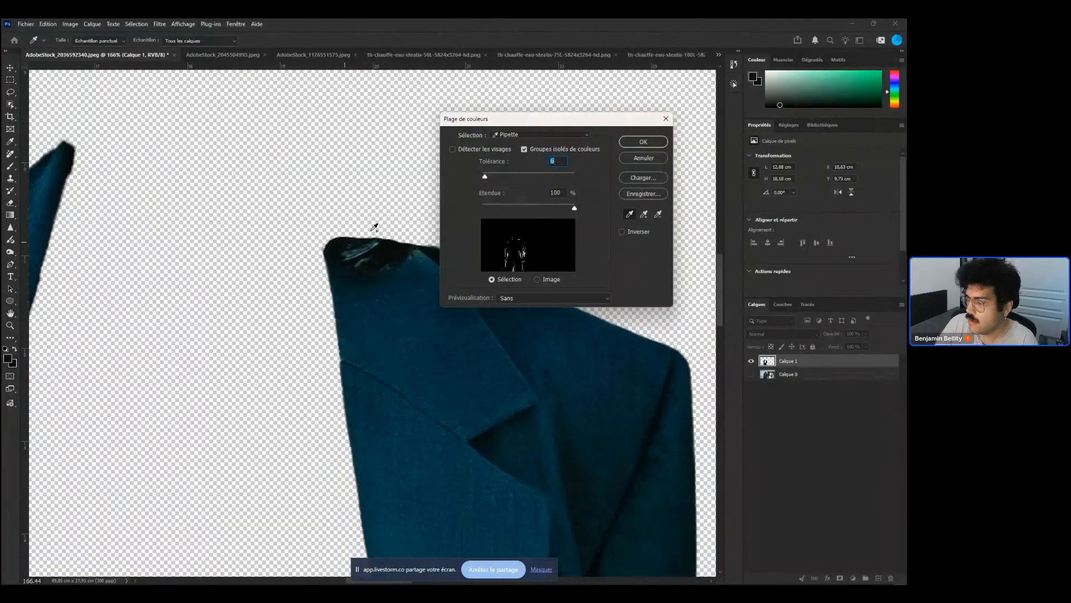
{"action": "left_click", "coordinate": [644, 143]}
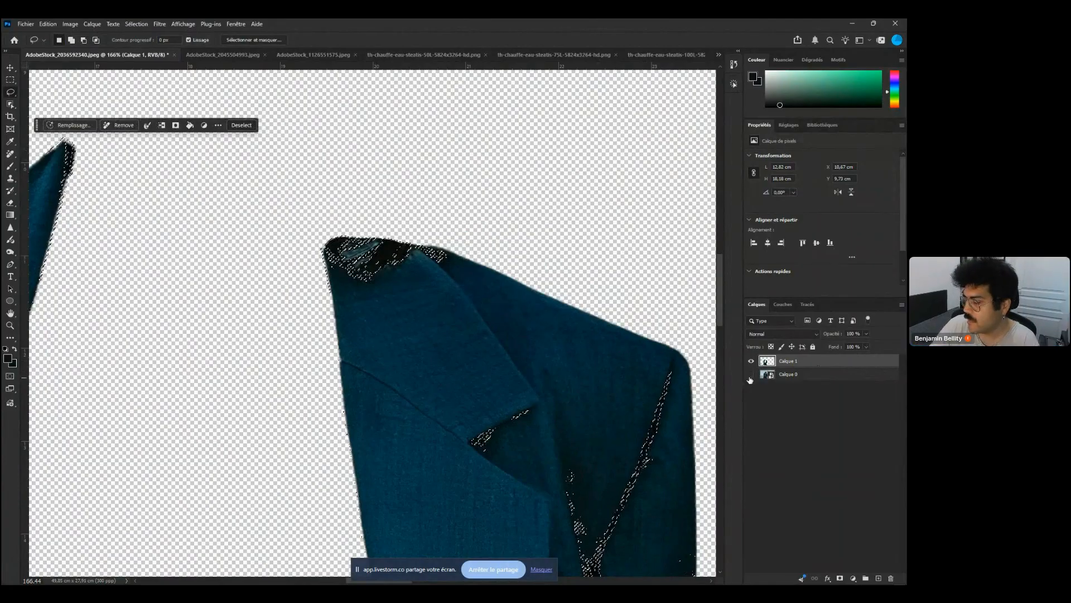
Toggle the two layers' visibility to compare the extracted jacket with the original photo
{"action": "left_click", "coordinate": [751, 375]}
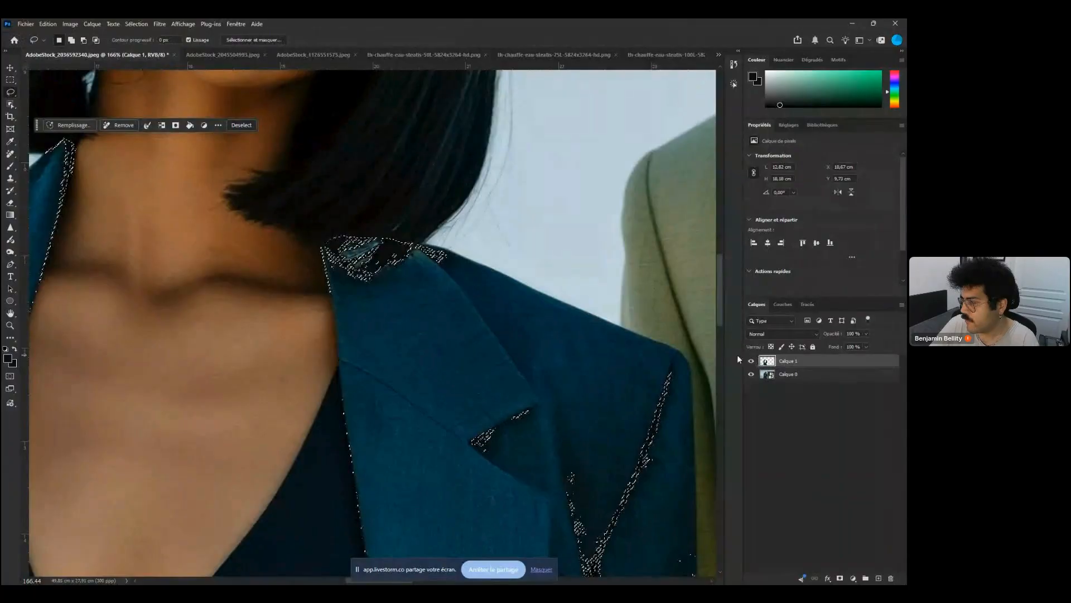
{"action": "left_click", "coordinate": [752, 361]}
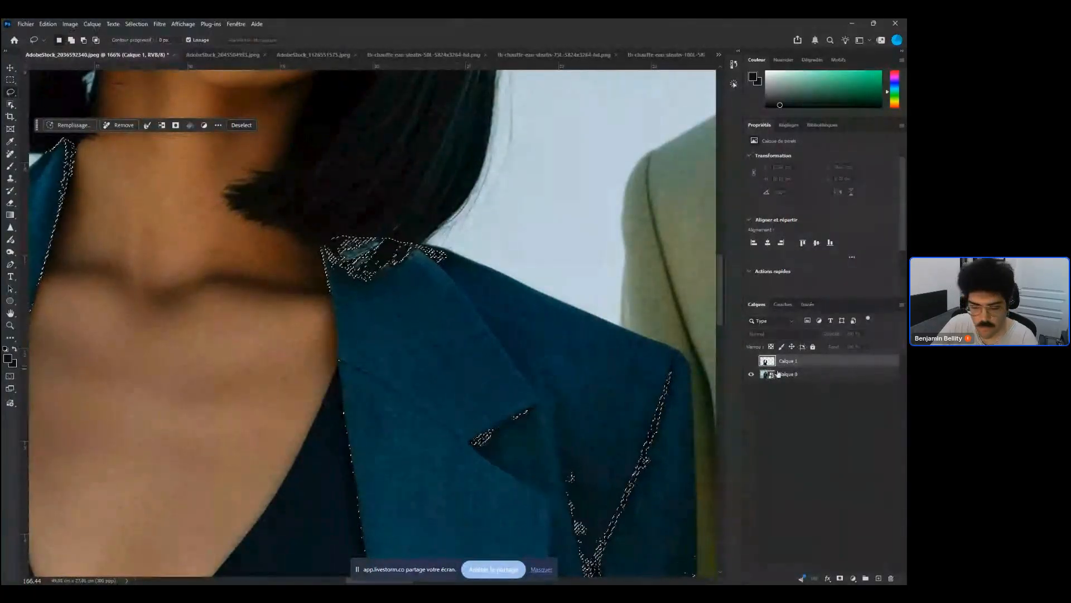
{"action": "left_click", "coordinate": [751, 361]}
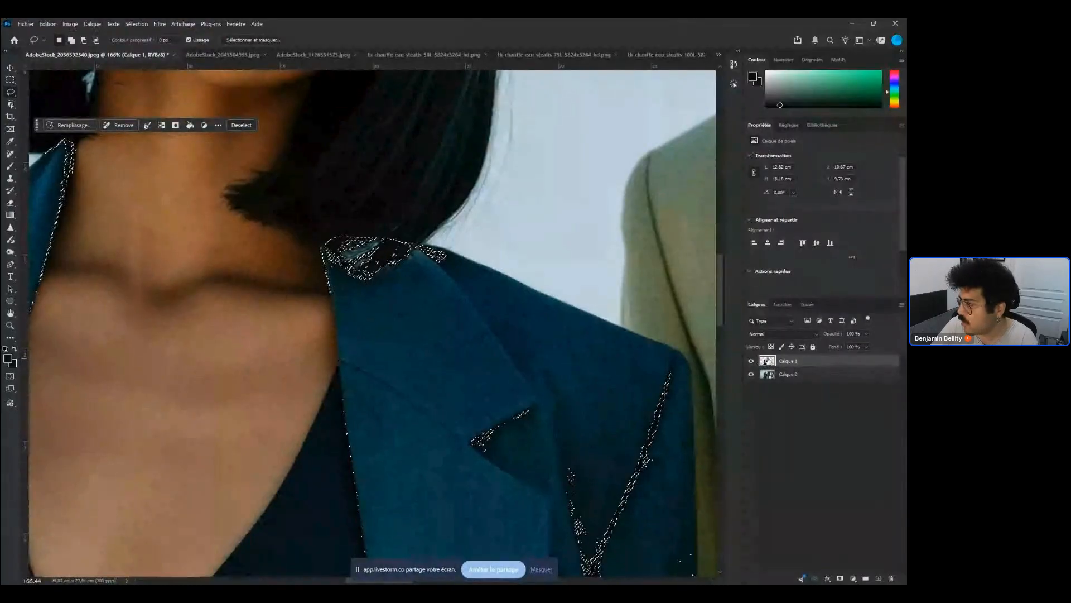
{"action": "left_click", "coordinate": [769, 364], "text": "ctrl"}
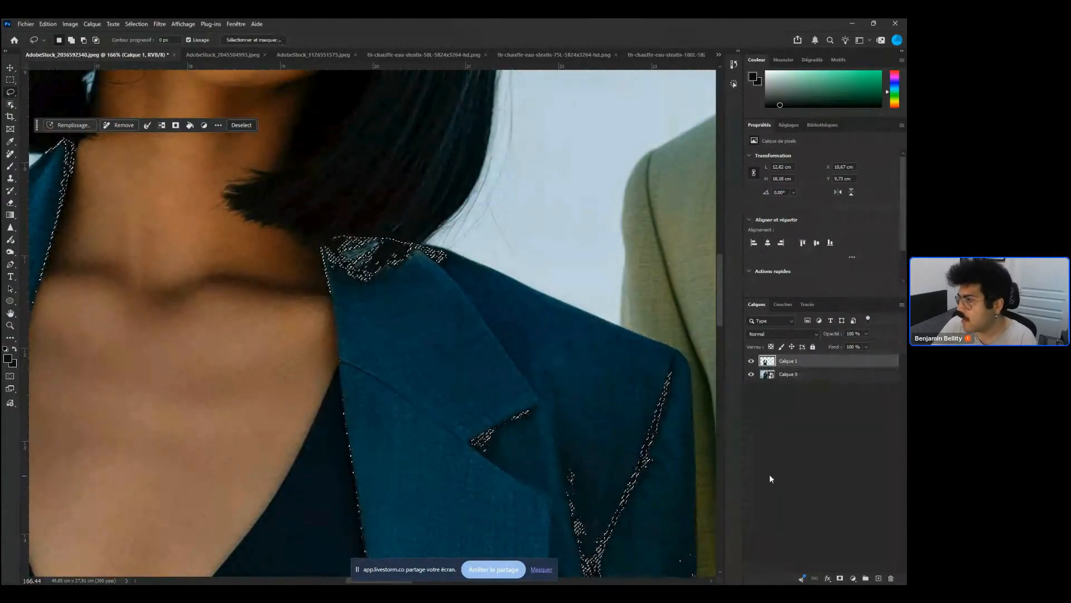
{"action": "left_click", "coordinate": [747, 375]}
{"action": "key", "text": "ctrl+d"}
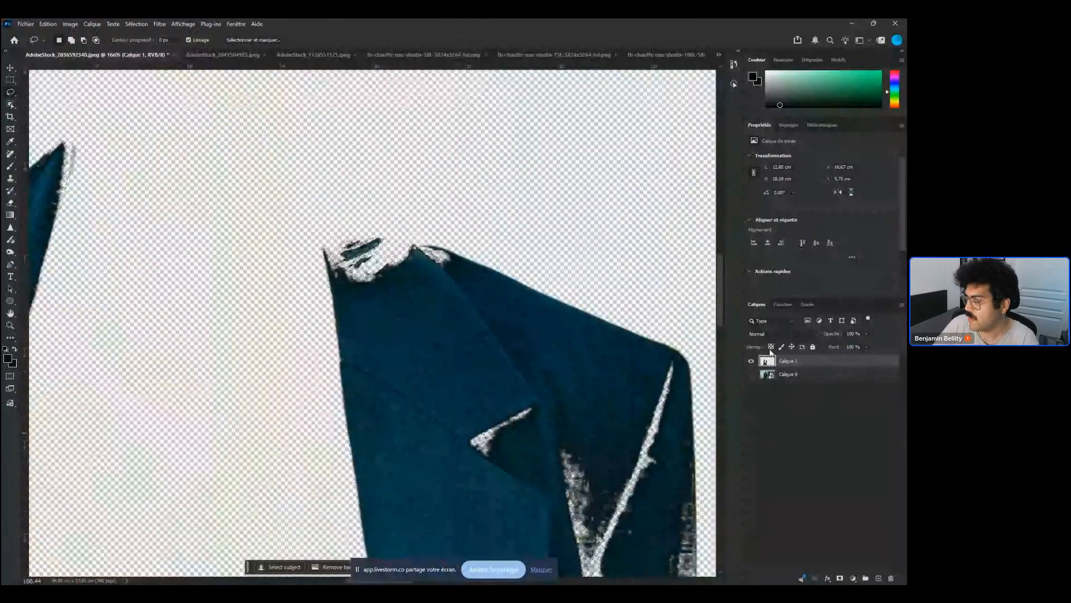
{"action": "left_click", "coordinate": [767, 360], "text": "ctrl"}
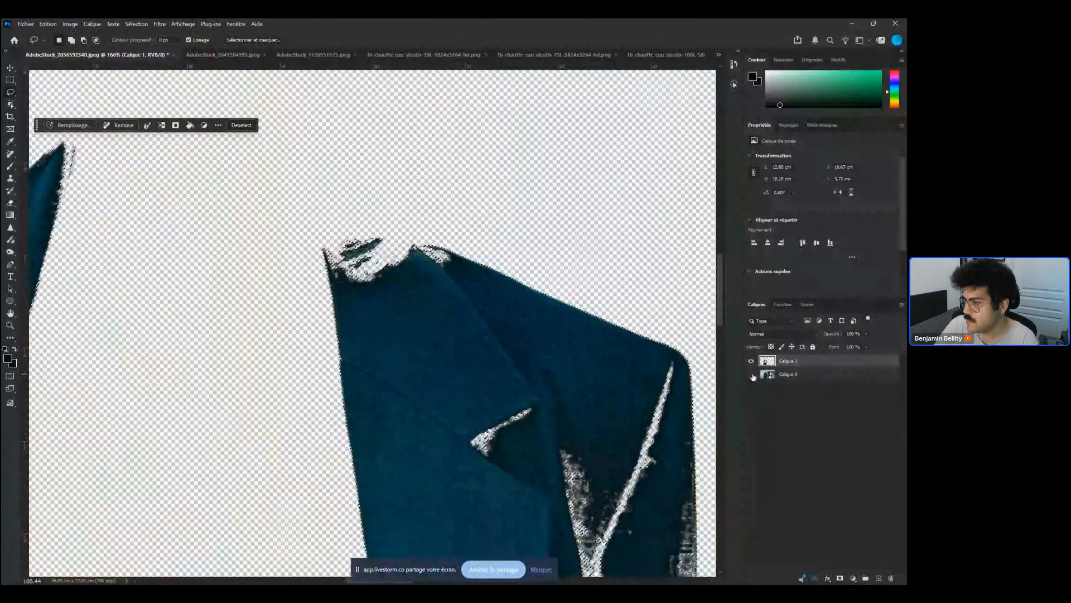
{"action": "left_click", "coordinate": [751, 374]}
Choose the Eraser tool and clear the selection, turning the photo layer back on
{"action": "scroll", "coordinate": [577, 414], "scroll_direction": "down", "scroll_amount": 2}
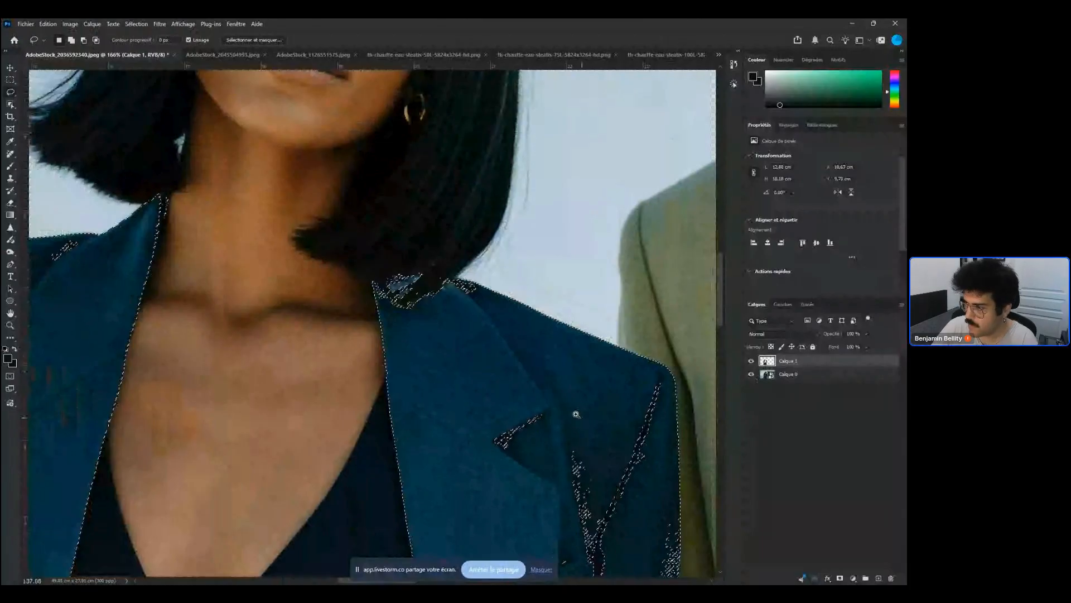
{"action": "left_click_drag", "start_coordinate": [576, 414], "coordinate": [585, 486]}
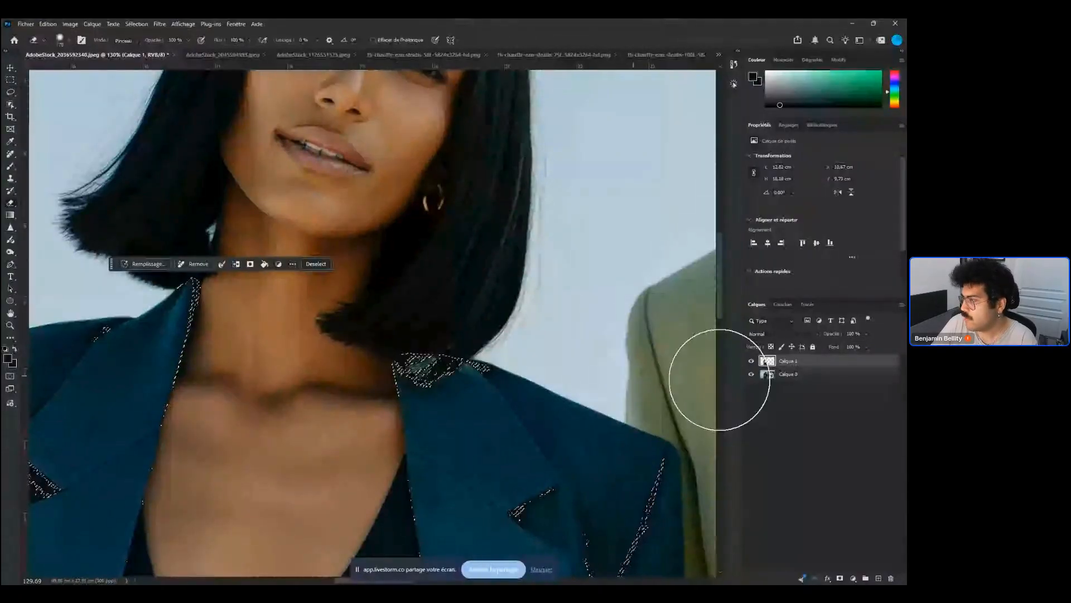
{"action": "left_click", "coordinate": [751, 374]}
{"action": "left_click", "coordinate": [768, 374]}
{"action": "key", "text": "e"}
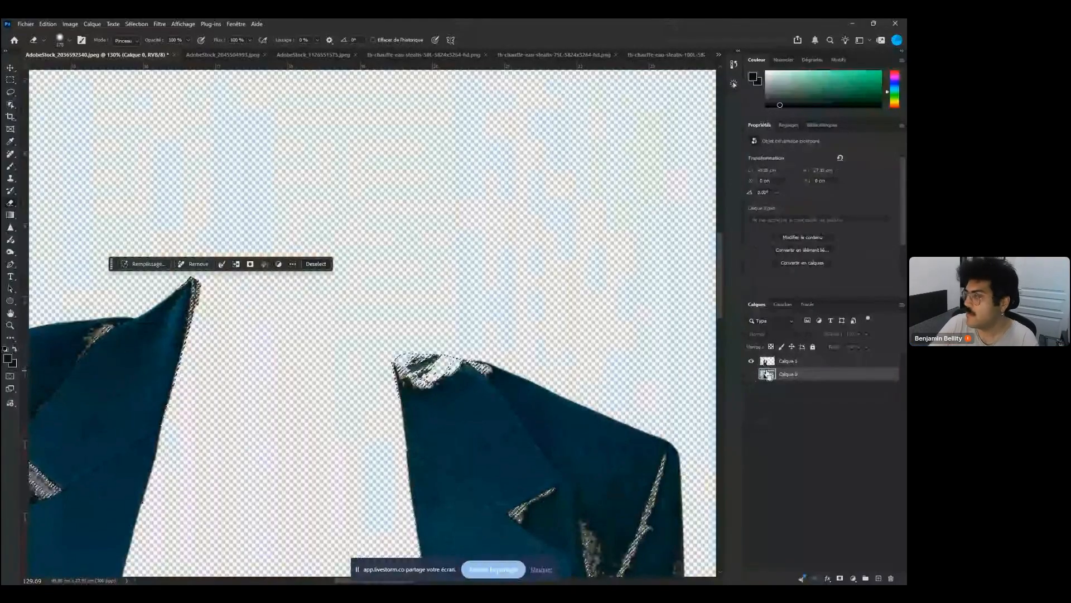
{"action": "left_click", "coordinate": [751, 374]}
{"action": "key", "text": "ctrl+d"}
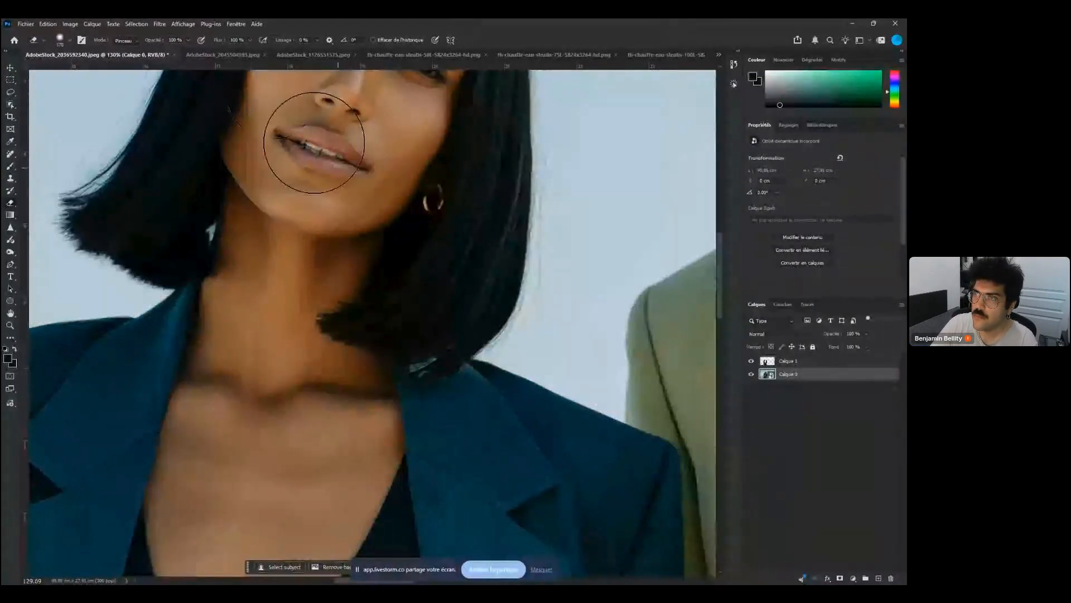
Select the dark hair pixels on the jacket layer with Color Range
{"action": "left_click", "coordinate": [789, 361]}
{"action": "left_click", "coordinate": [136, 24]}
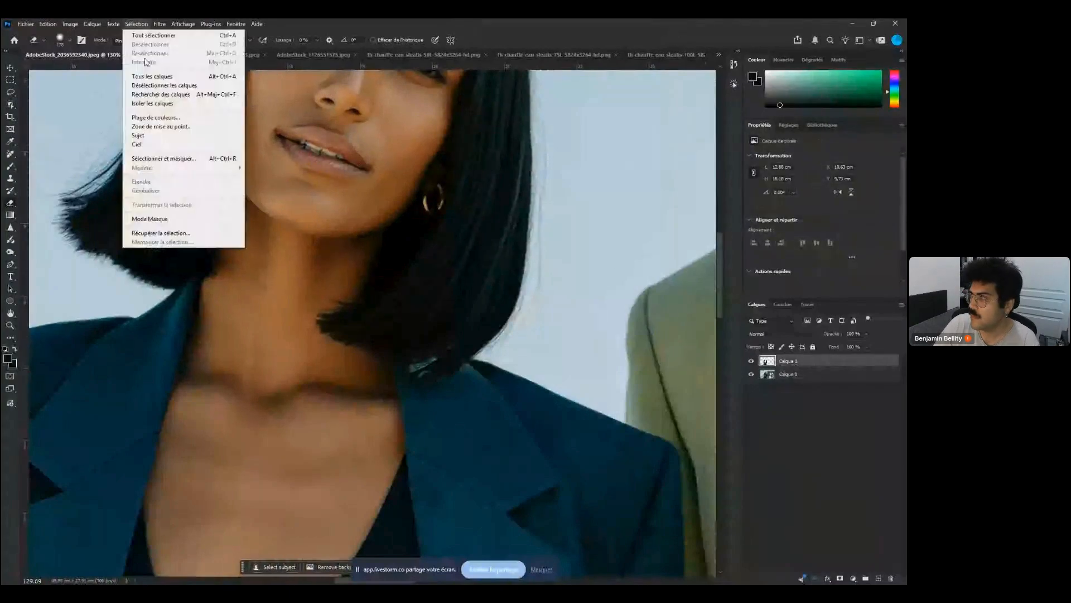
{"action": "left_click", "coordinate": [155, 117]}
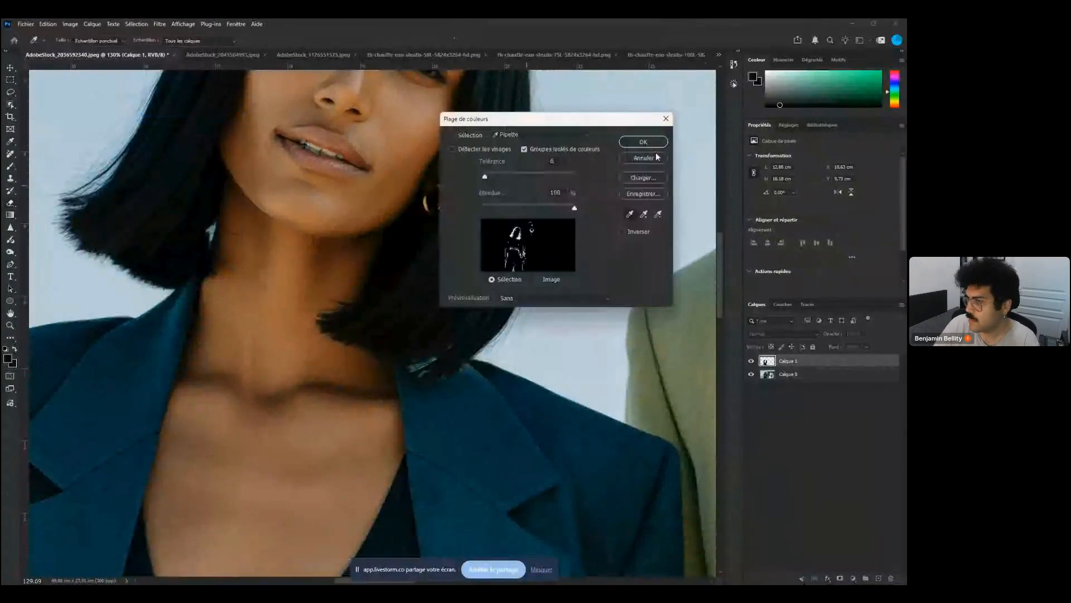
{"action": "left_click", "coordinate": [643, 142]}
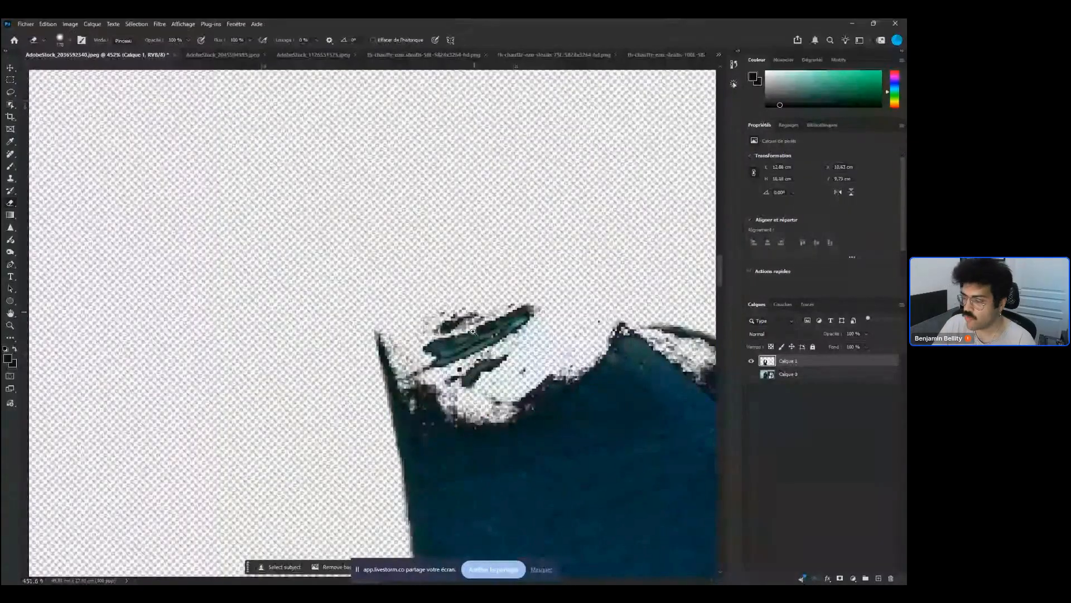
Erase the leftover hair pixels at the jacket collar with the Eraser
{"action": "scroll", "coordinate": [438, 352], "scroll_direction": "up", "scroll_amount": 1}
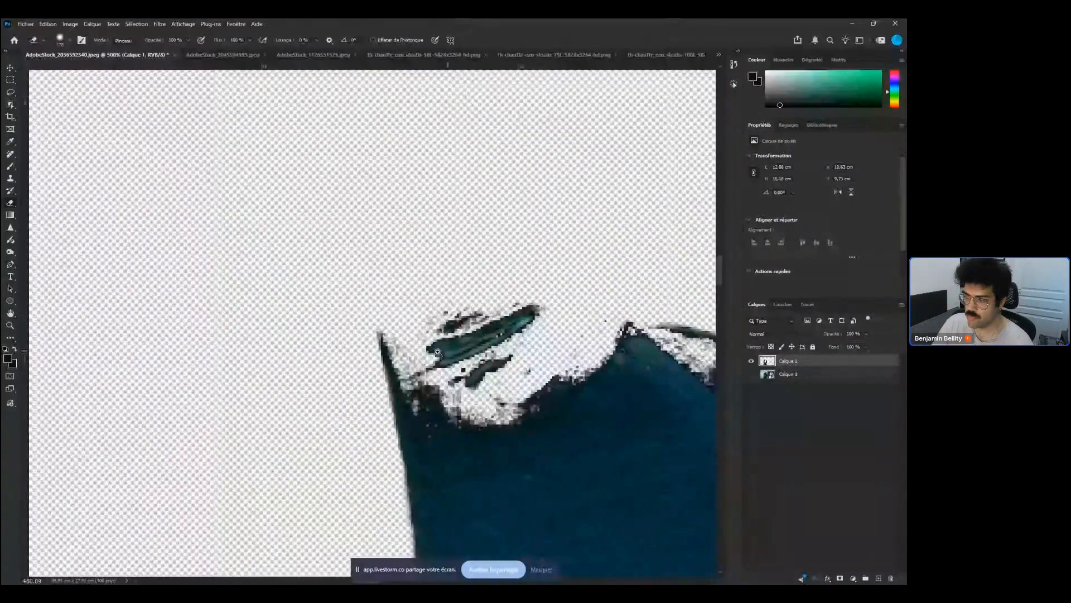
{"action": "left_click_drag", "start_coordinate": [438, 352], "coordinate": [408, 352]}
{"action": "left_click", "coordinate": [751, 374]}
{"action": "left_click_drag", "start_coordinate": [536, 403], "coordinate": [370, 129]}
{"action": "left_click_drag", "start_coordinate": [431, 301], "coordinate": [382, 301]}
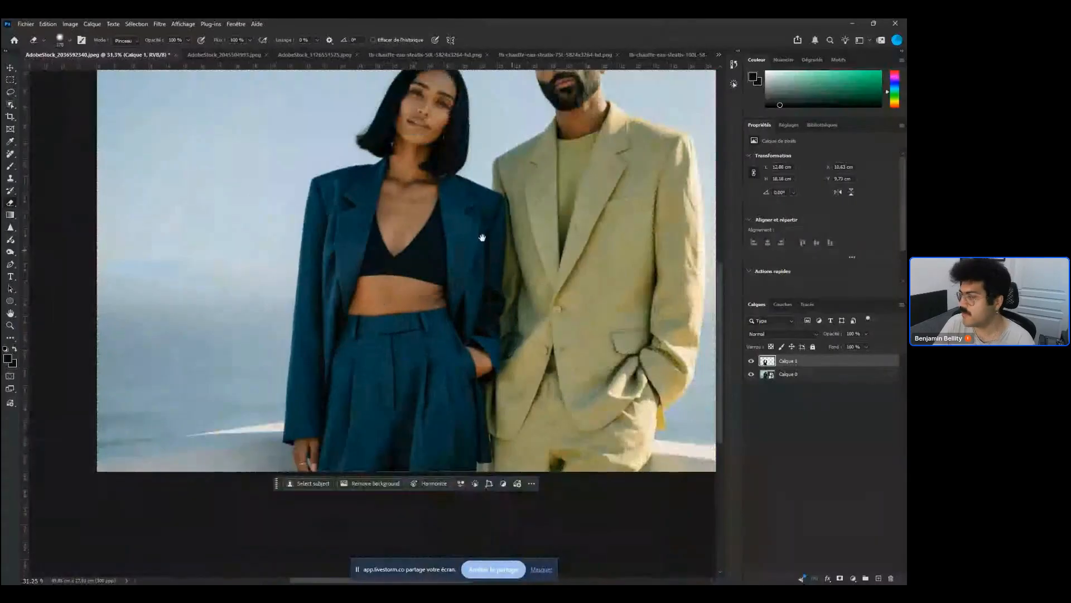
{"action": "left_click_drag", "start_coordinate": [484, 237], "coordinate": [517, 289]}
Load the jacket layer's outline as a selection
{"action": "left_click", "coordinate": [767, 361], "text": "ctrl"}
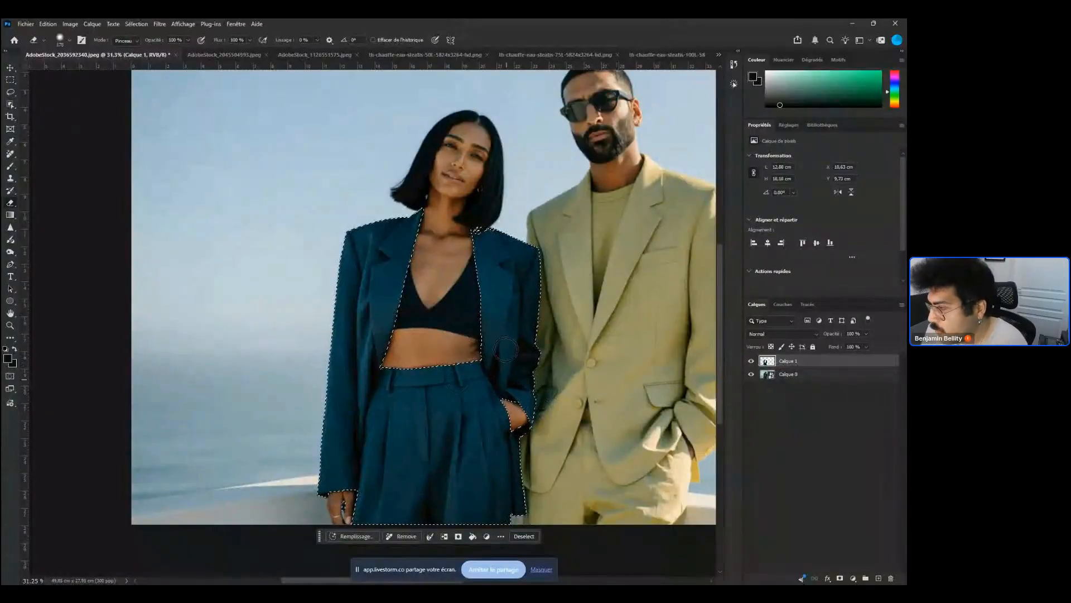
{"action": "left_click", "coordinate": [798, 577]}
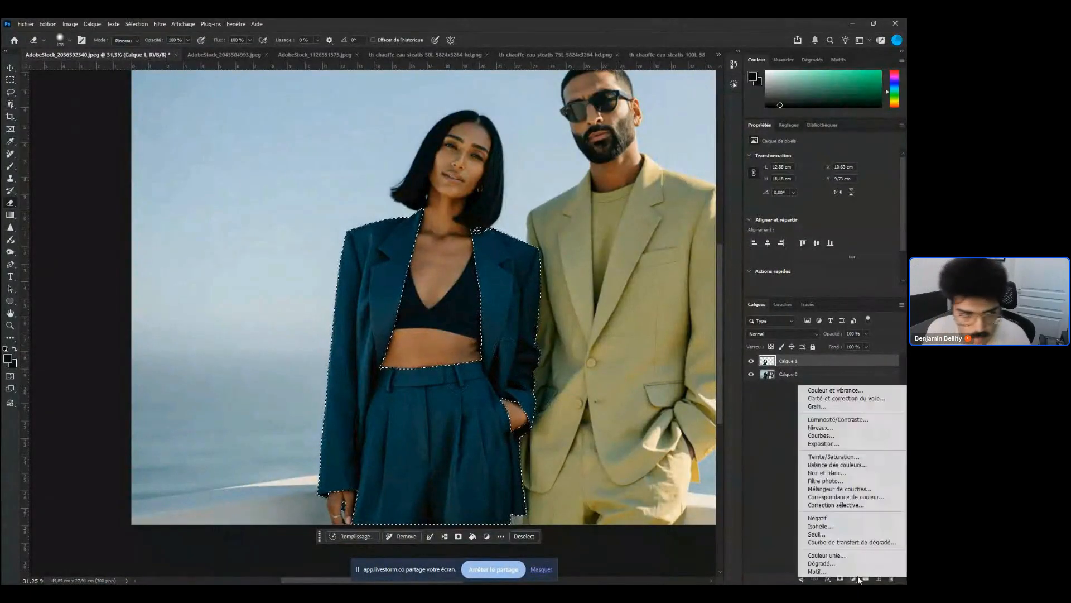
{"action": "left_click", "coordinate": [244, 348]}
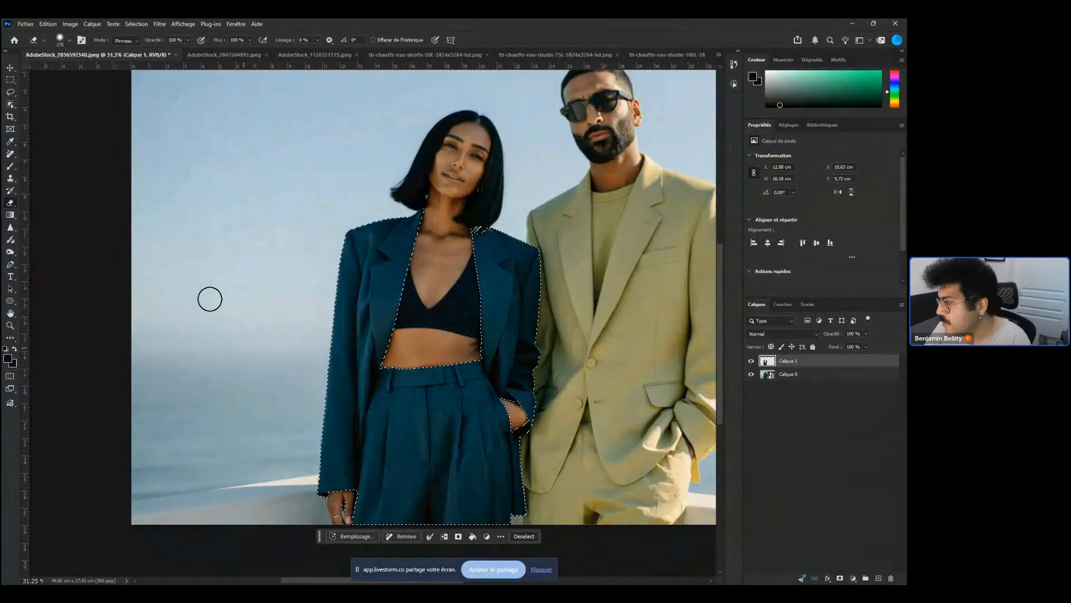
Select the photo layer, hide the extracted jacket layer and try to open Hue/Saturation on it
{"action": "left_click", "coordinate": [766, 369]}
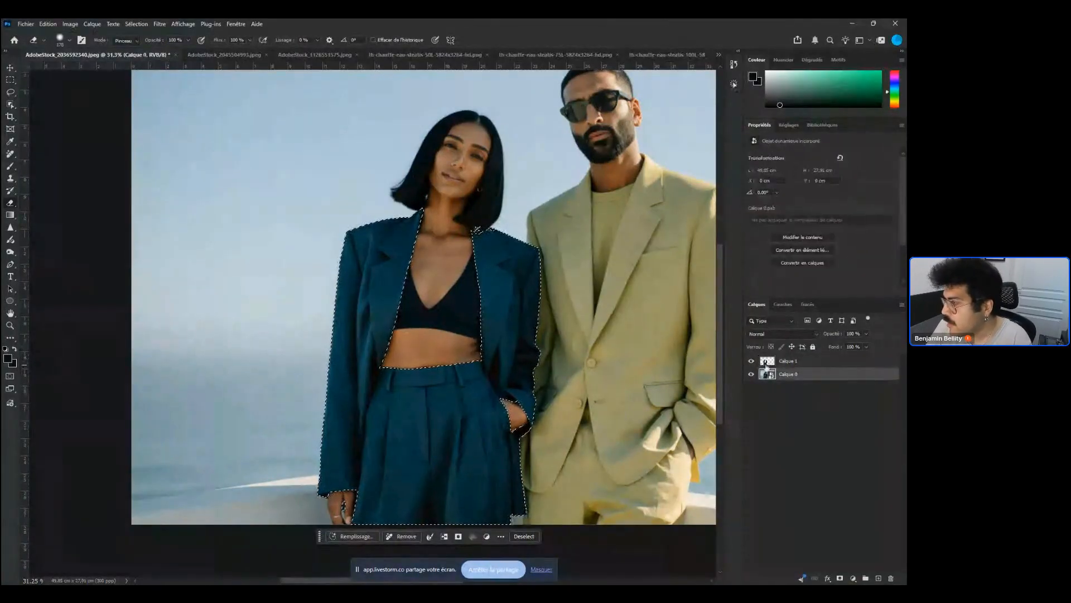
{"action": "left_click", "coordinate": [751, 361]}
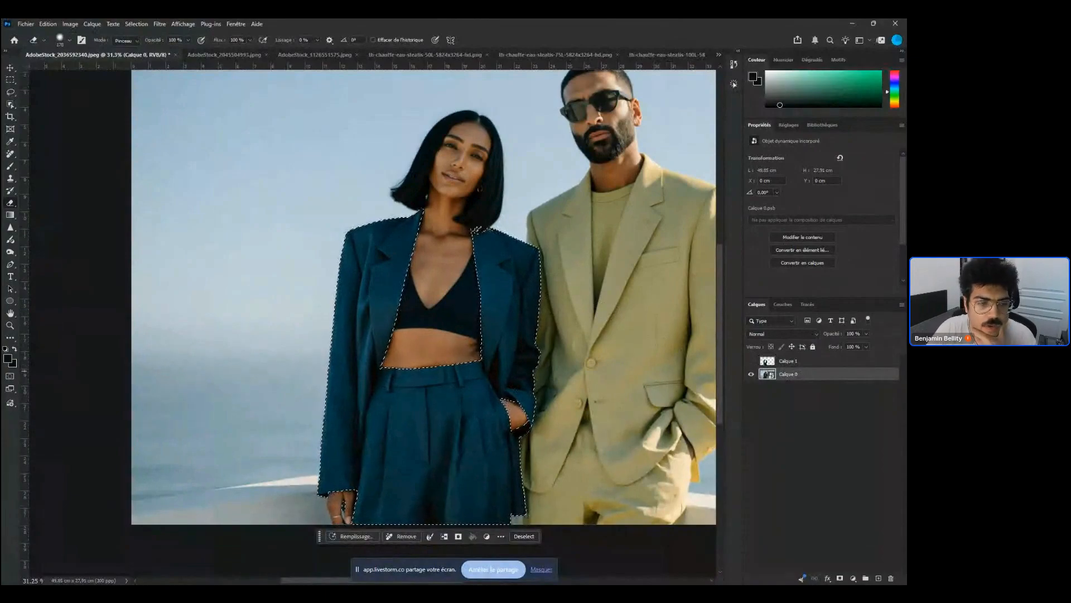
{"action": "key", "text": "ctrl+u"}
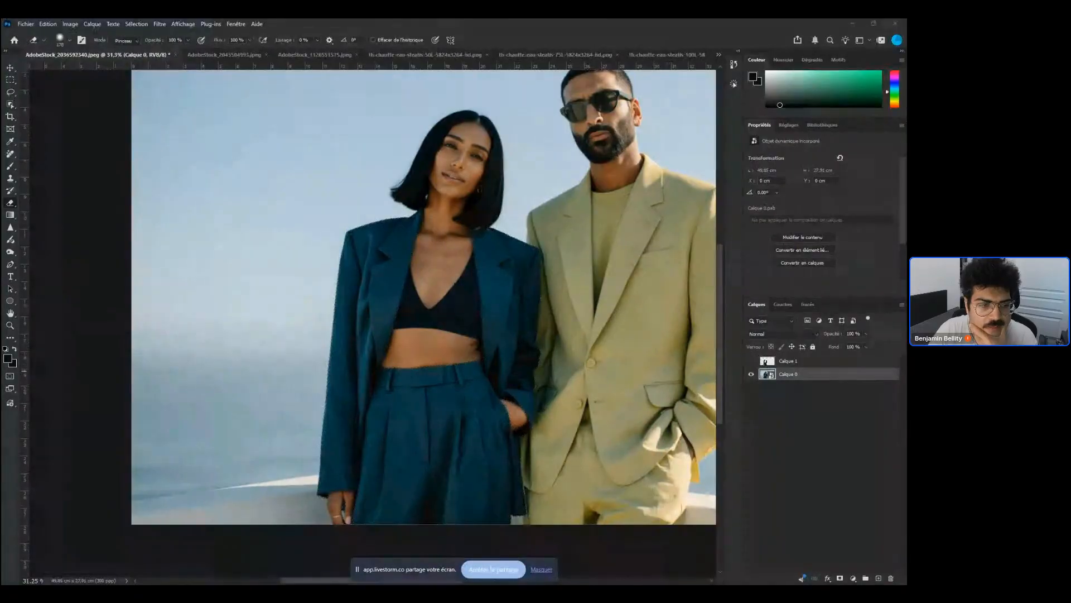
{"action": "left_click", "coordinate": [809, 389]}
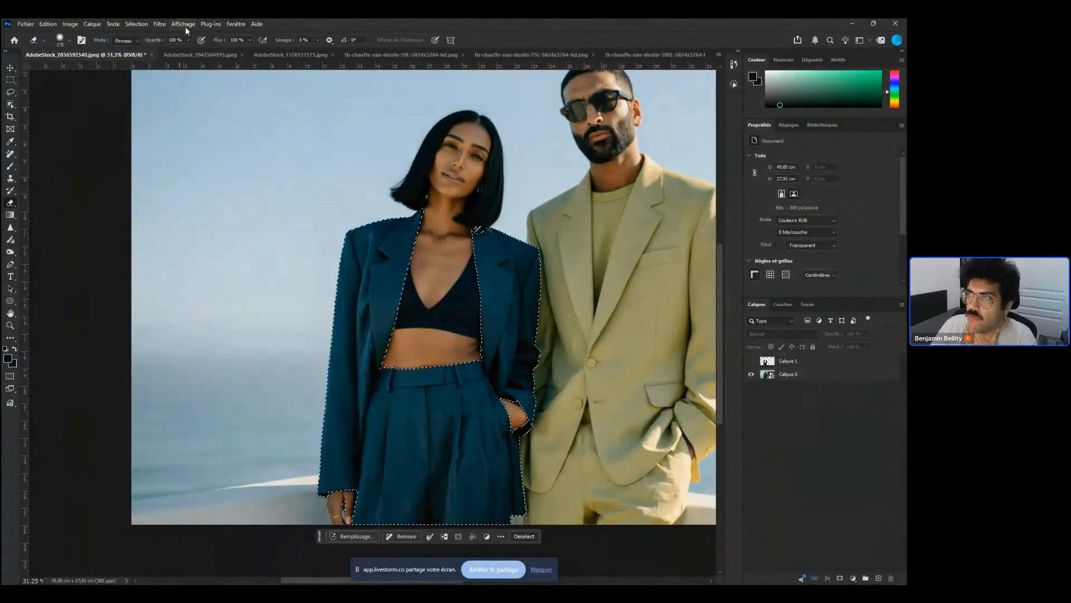
{"action": "left_click", "coordinate": [160, 24]}
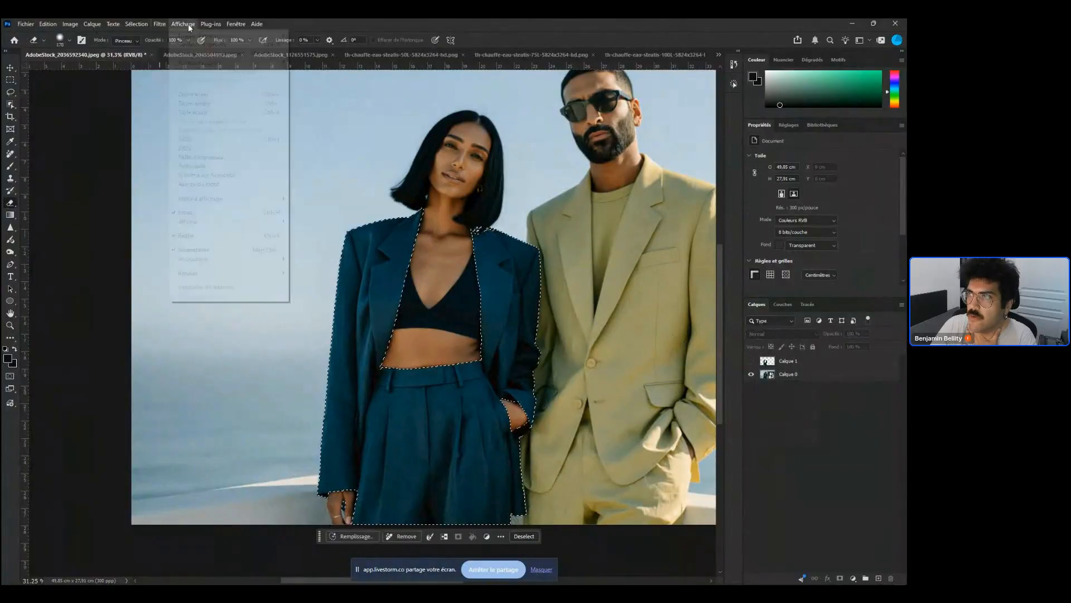
{"action": "mouse_move", "coordinate": [188, 24]}
{"action": "mouse_move", "coordinate": [137, 25]}
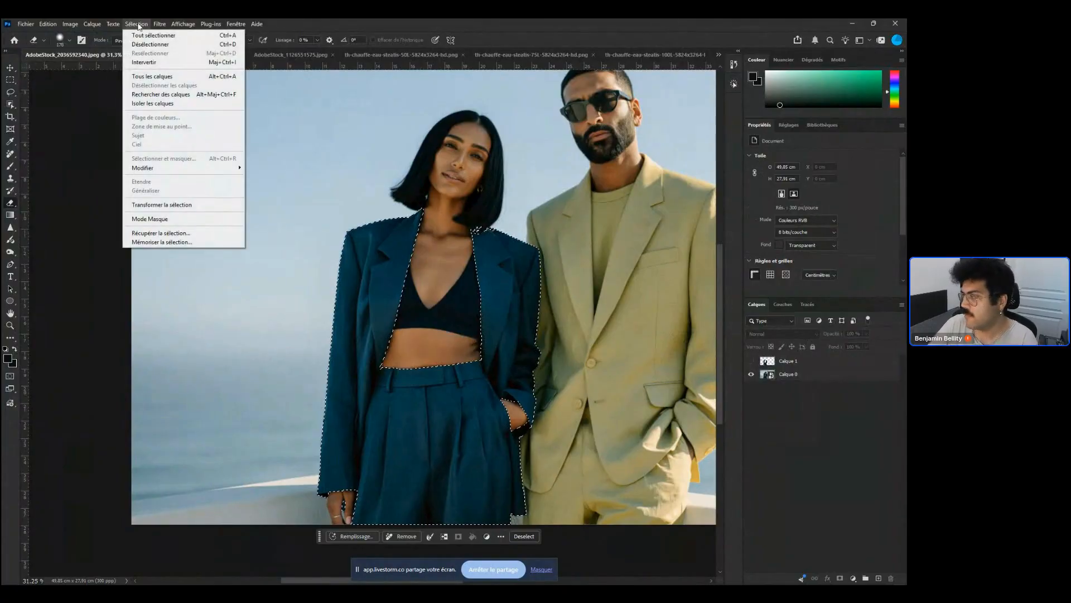
{"action": "left_click", "coordinate": [139, 22]}
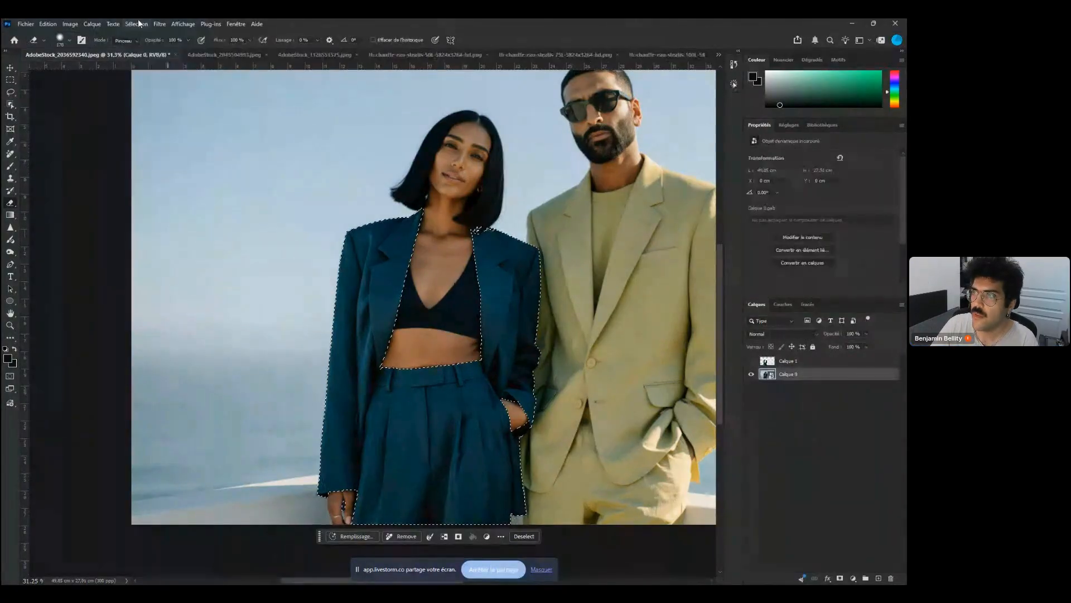
Open the Camera Raw Filter on the selected jacket and set Tint to +4
{"action": "left_click", "coordinate": [159, 24]}
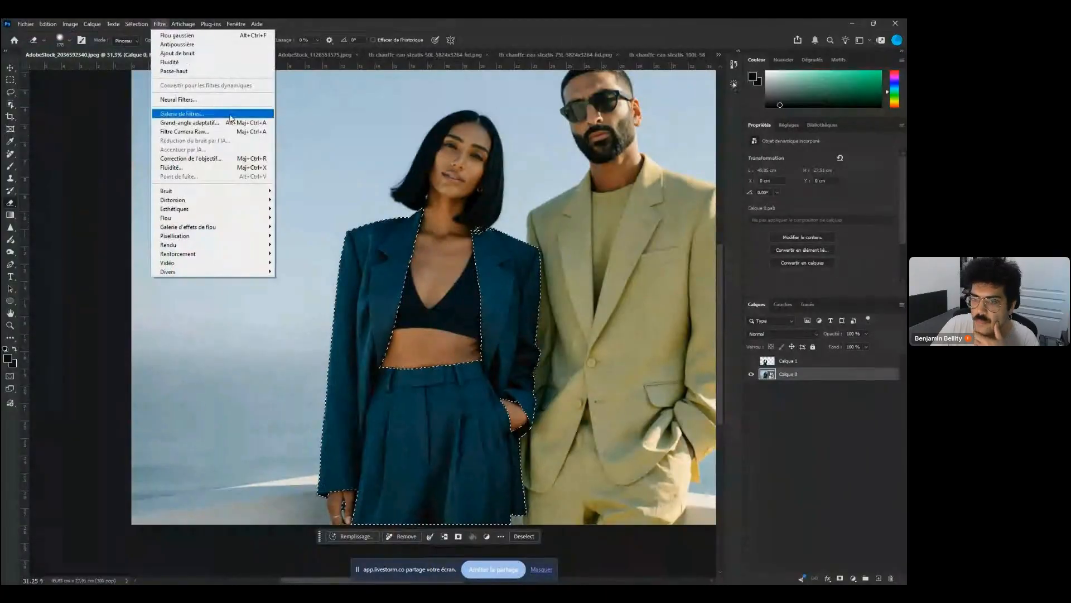
{"action": "left_click", "coordinate": [250, 132]}
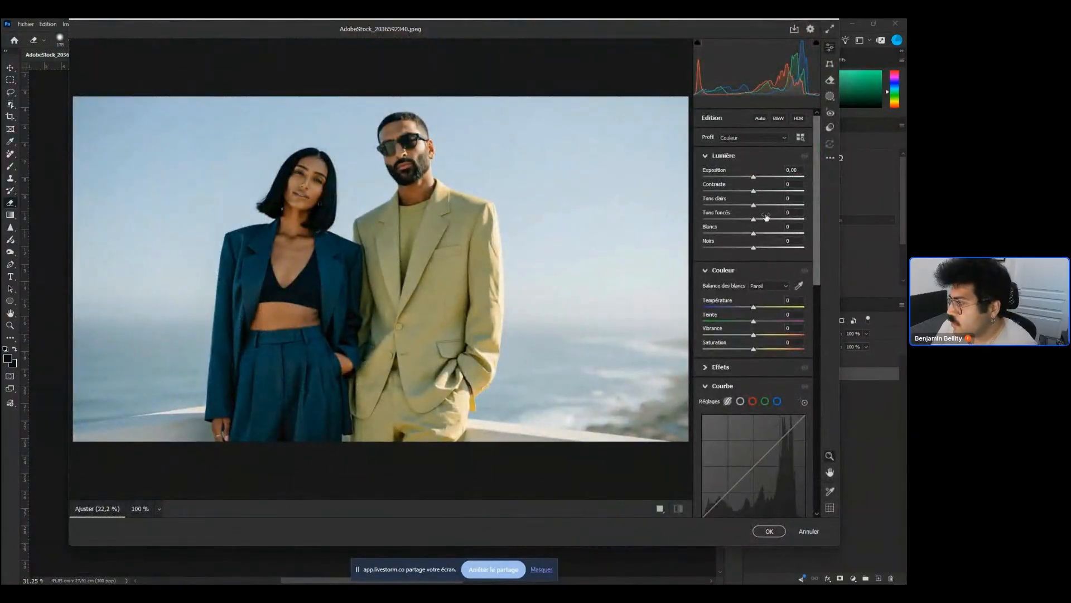
{"action": "mouse_move", "coordinate": [753, 321]}
{"action": "left_mouse_down"}
{"action": "mouse_move", "coordinate": [775, 323]}
{"action": "mouse_move", "coordinate": [747, 327]}
{"action": "left_mouse_up"}
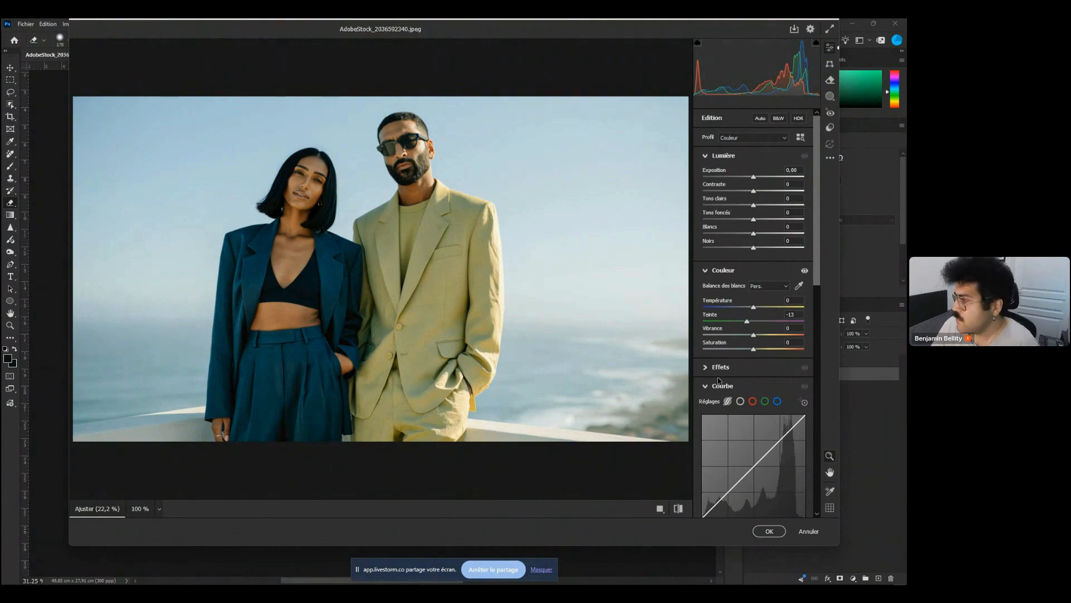
{"action": "left_click", "coordinate": [756, 321]}
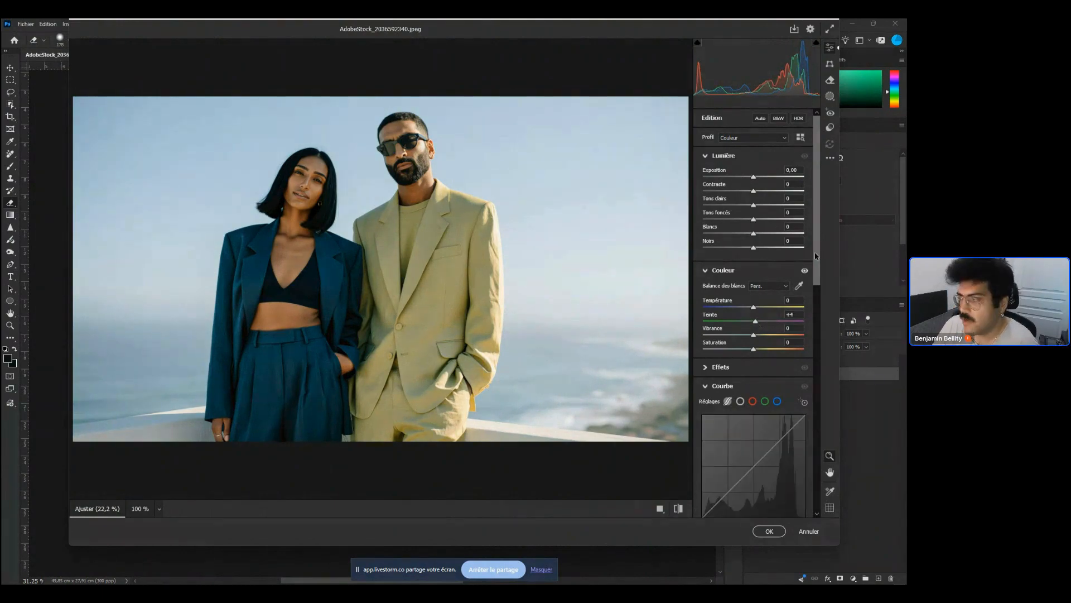
Bend the blue and red channel curves upward in the filter's Curve section to warm the jacket
{"action": "scroll", "coordinate": [815, 256], "scroll_direction": "down", "scroll_amount": 5}
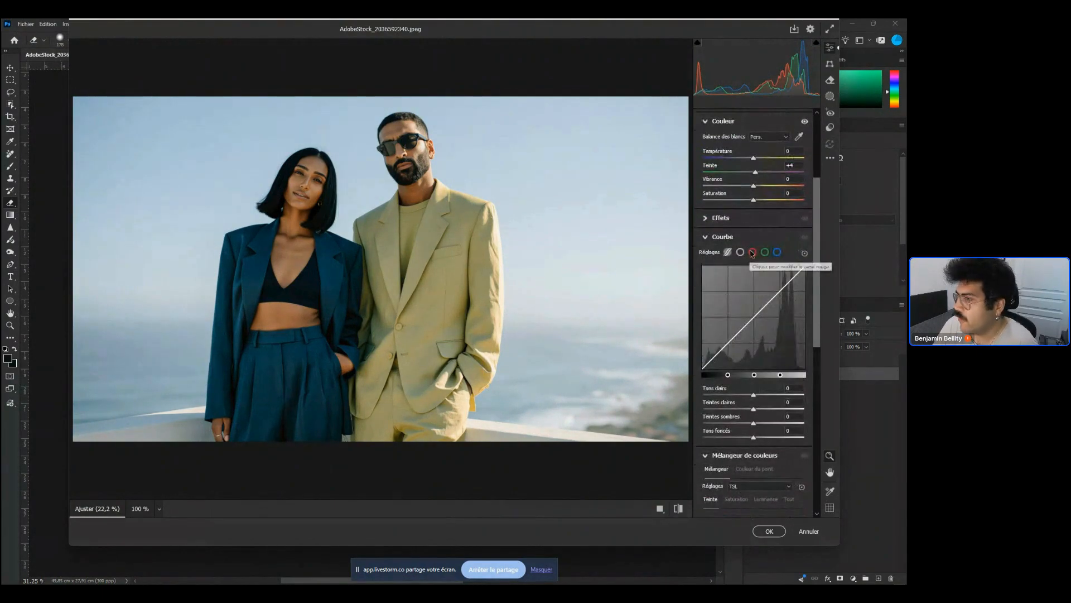
{"action": "left_click", "coordinate": [777, 252]}
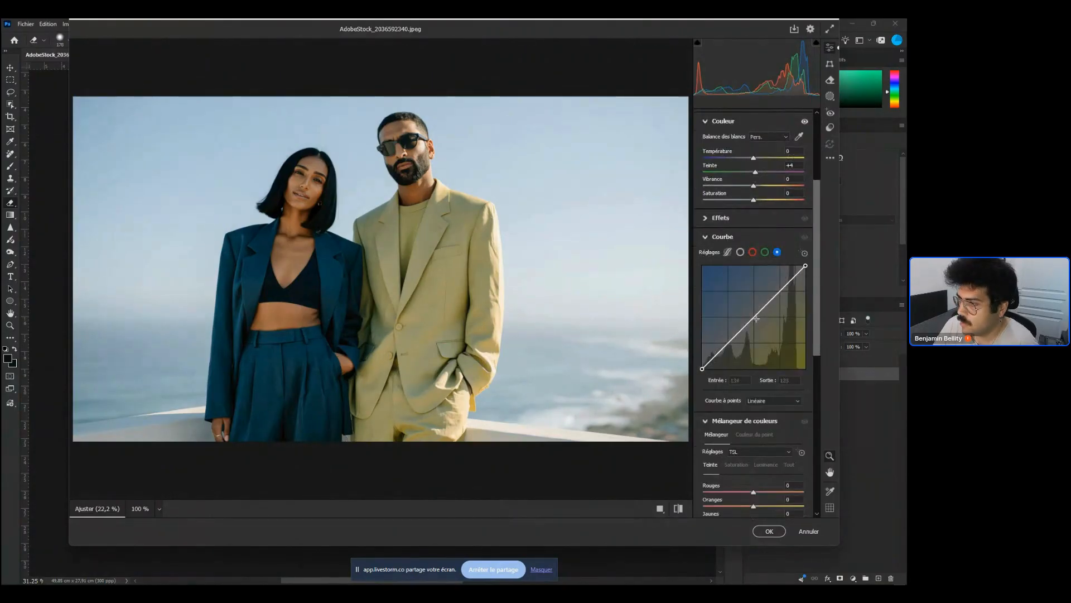
{"action": "left_click_drag", "start_coordinate": [756, 318], "coordinate": [763, 328]}
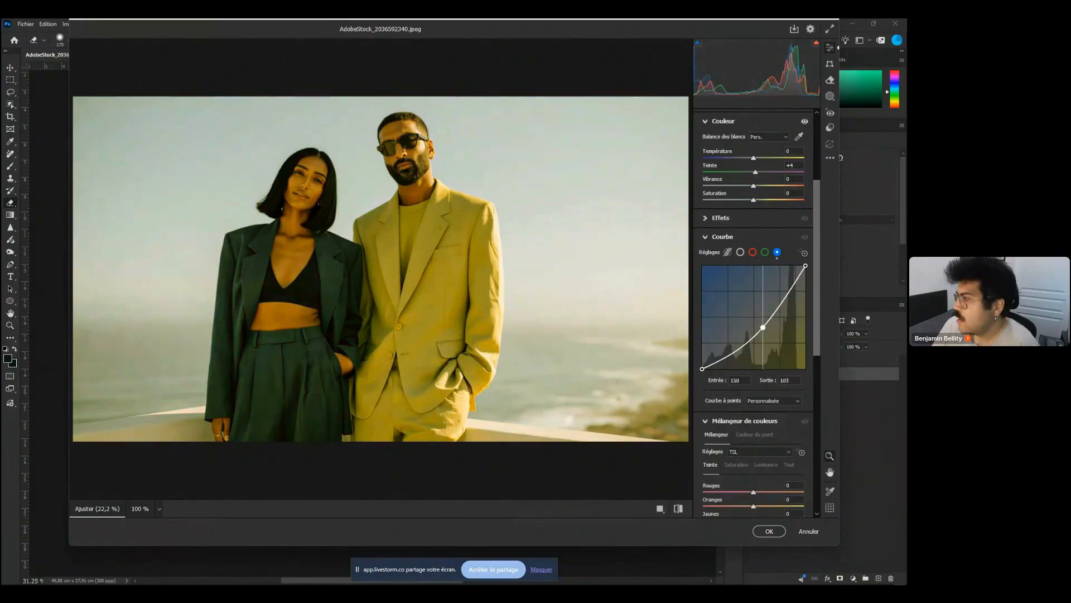
{"action": "left_click", "coordinate": [753, 252]}
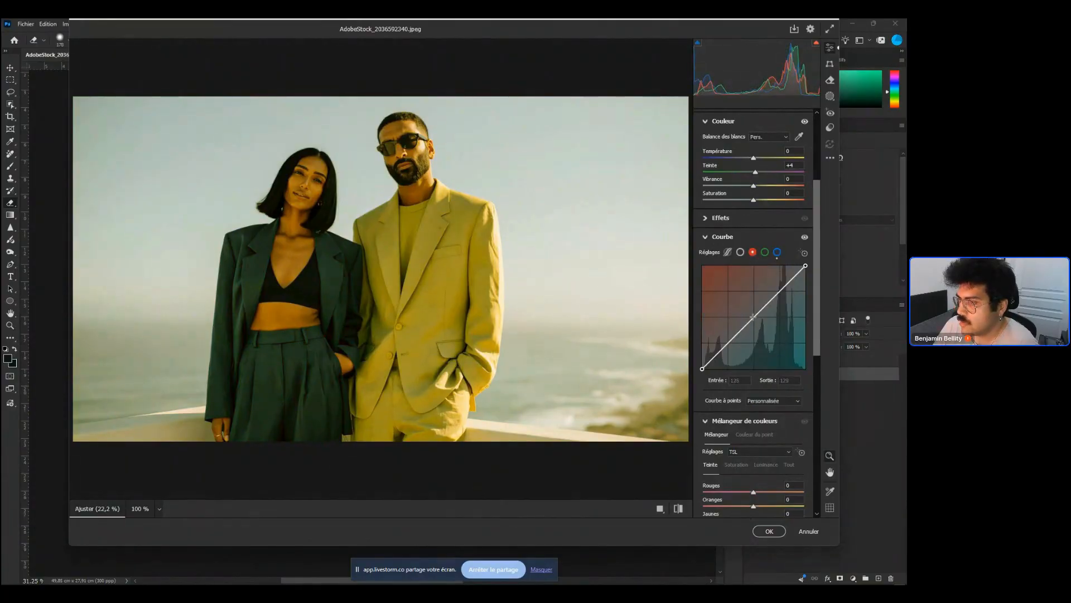
{"action": "left_click_drag", "start_coordinate": [747, 313], "coordinate": [738, 307]}
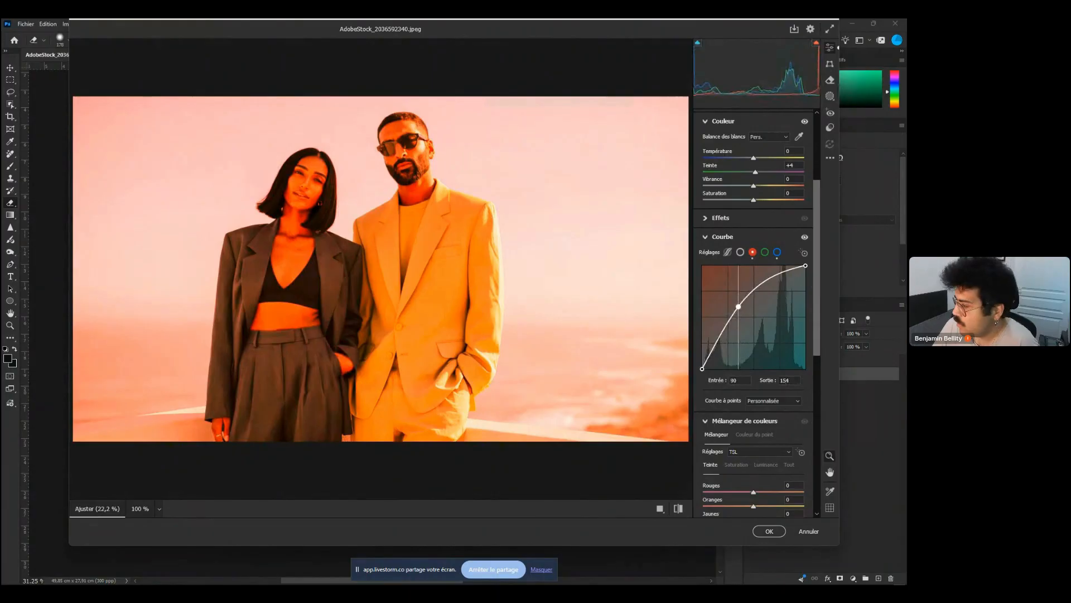
{"action": "left_click_drag", "start_coordinate": [739, 306], "coordinate": [740, 310]}
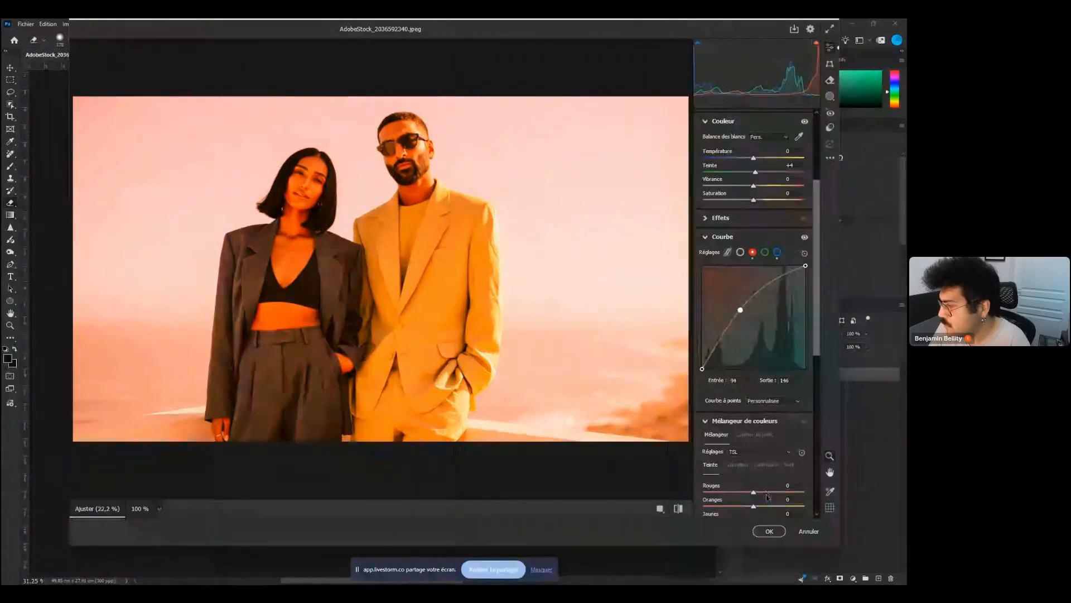
{"action": "left_click_drag", "start_coordinate": [754, 495], "coordinate": [757, 494]}
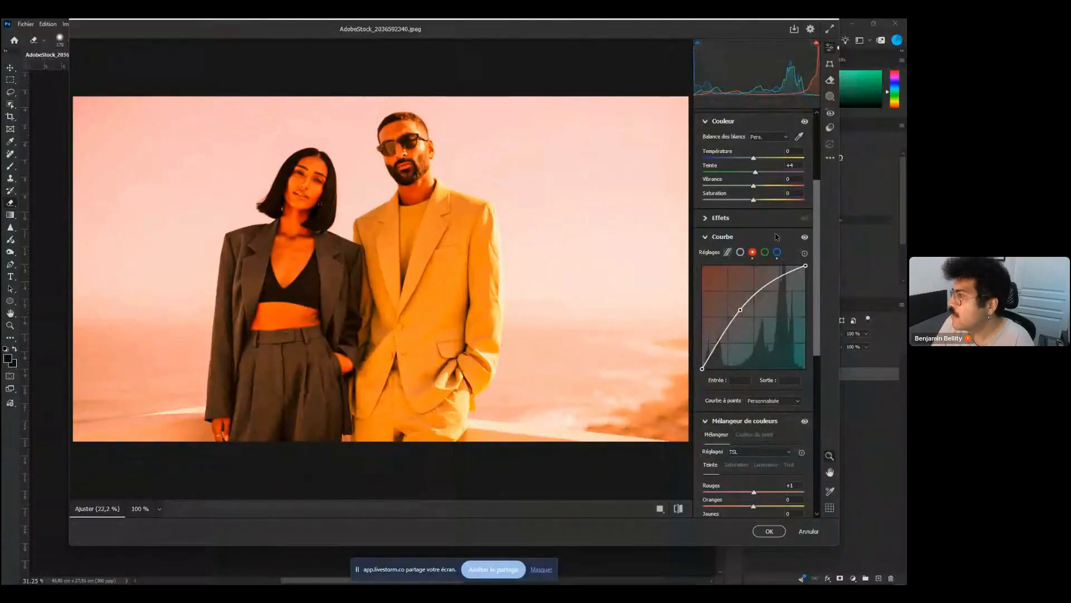
Lower Saturation to about -79, raise Temperature to about +23, and apply the Camera Raw Filter
{"action": "scroll", "coordinate": [810, 213], "scroll_direction": "up", "scroll_amount": 3}
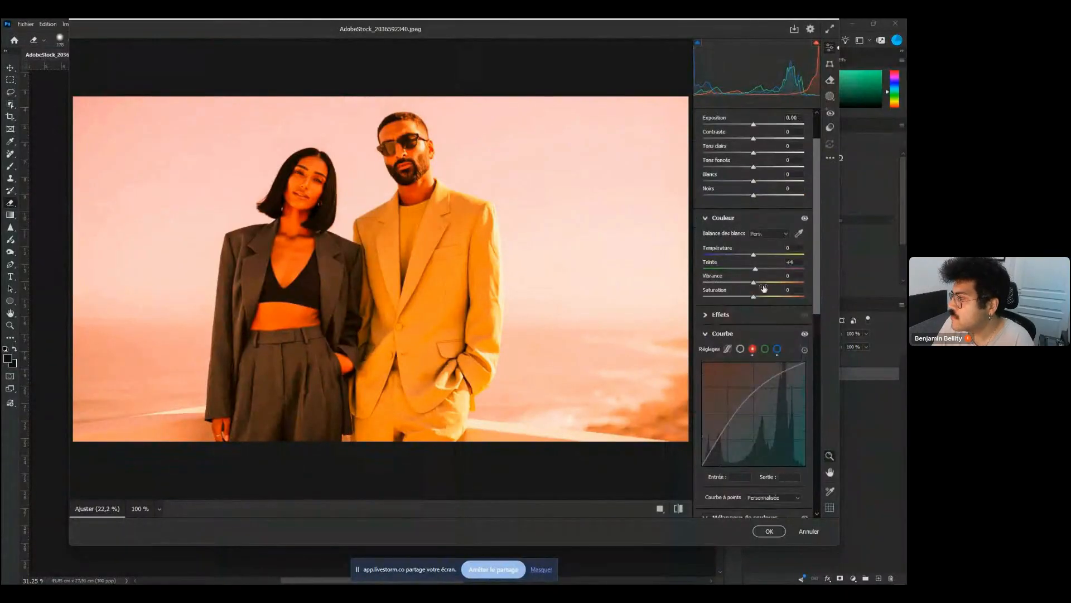
{"action": "left_click_drag", "start_coordinate": [754, 297], "coordinate": [720, 306]}
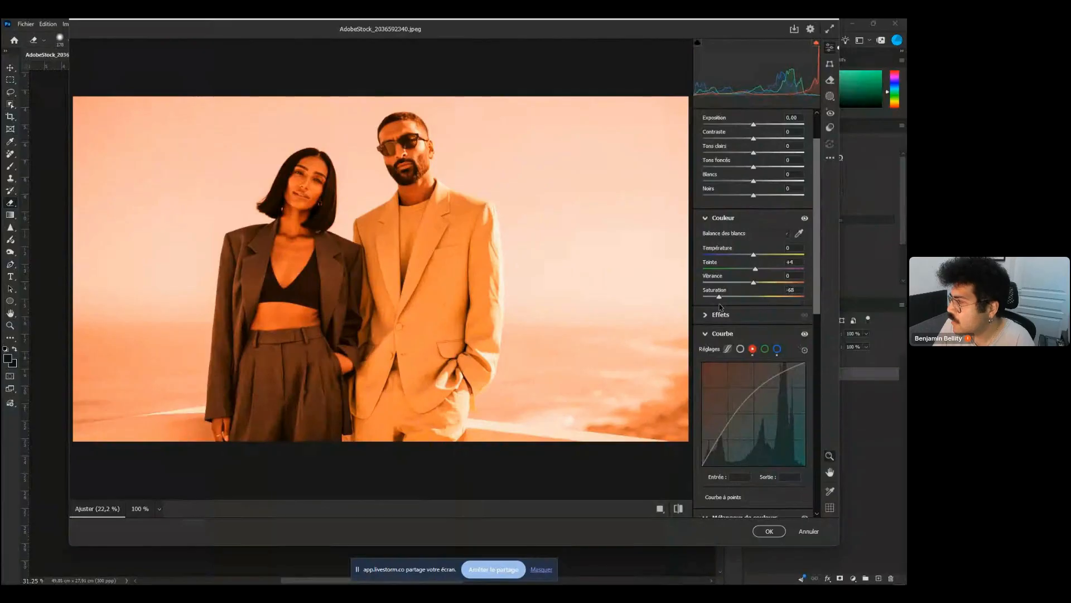
{"action": "left_click_drag", "start_coordinate": [720, 306], "coordinate": [714, 306]}
{"action": "left_click_drag", "start_coordinate": [754, 255], "coordinate": [765, 258]}
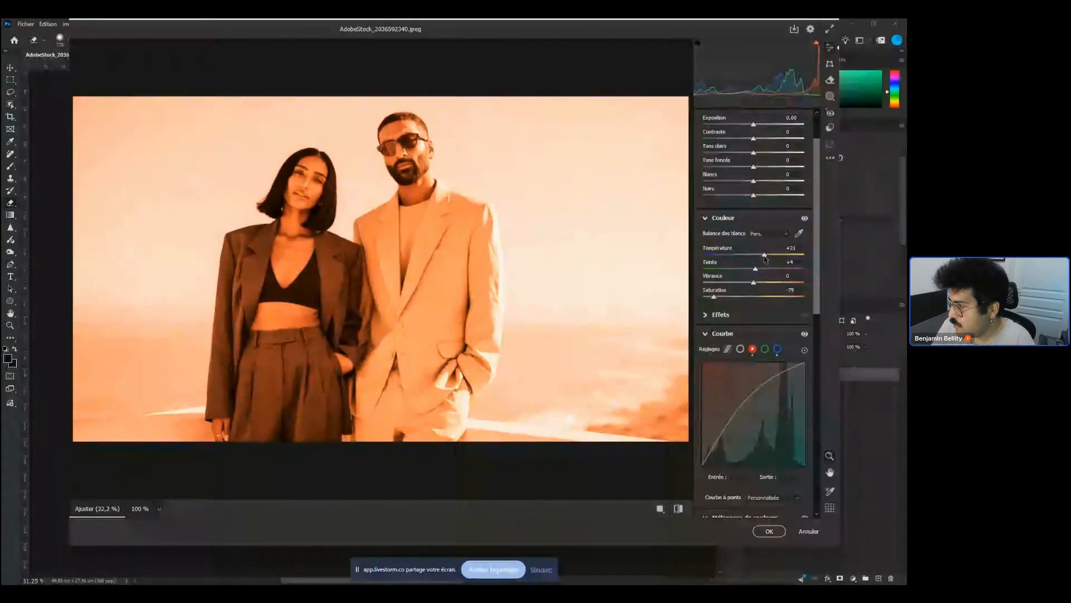
{"action": "key", "text": "Escape"}
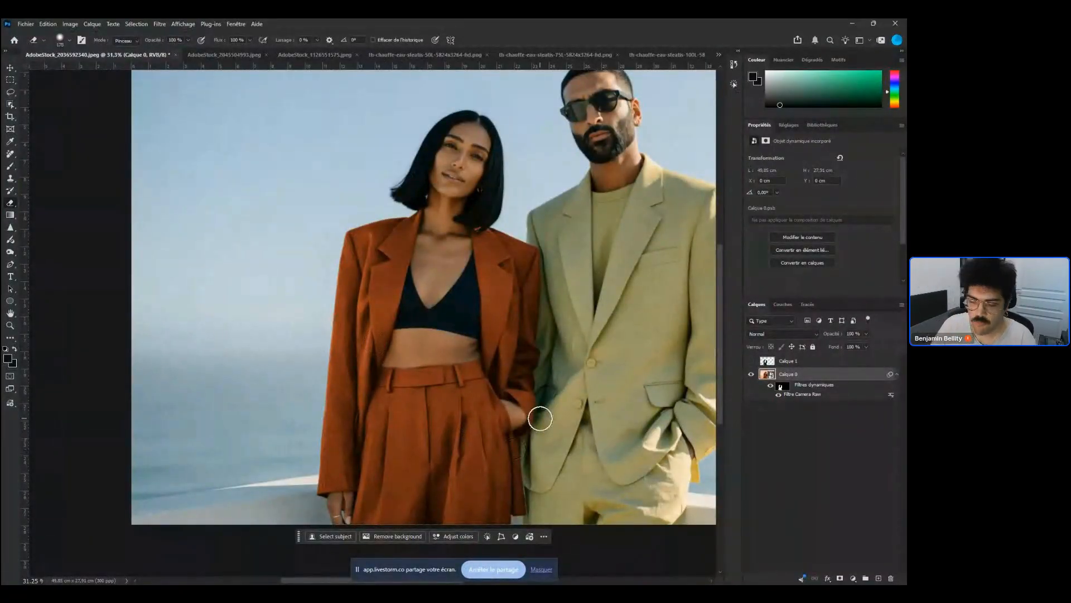
Inspect the recoloured suit up close, toggling the photo layer and its smart filter visibility
{"action": "scroll", "coordinate": [491, 353], "scroll_direction": "up", "scroll_amount": 5}
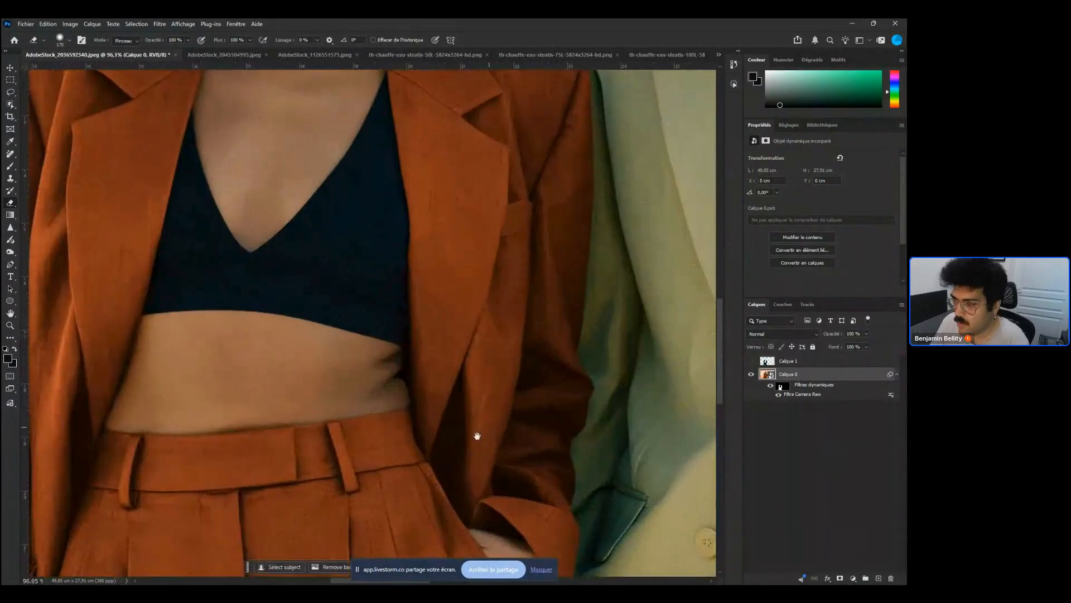
{"action": "left_click_drag", "start_coordinate": [477, 436], "coordinate": [610, 338]}
{"action": "left_click_drag", "start_coordinate": [410, 372], "coordinate": [514, 385]}
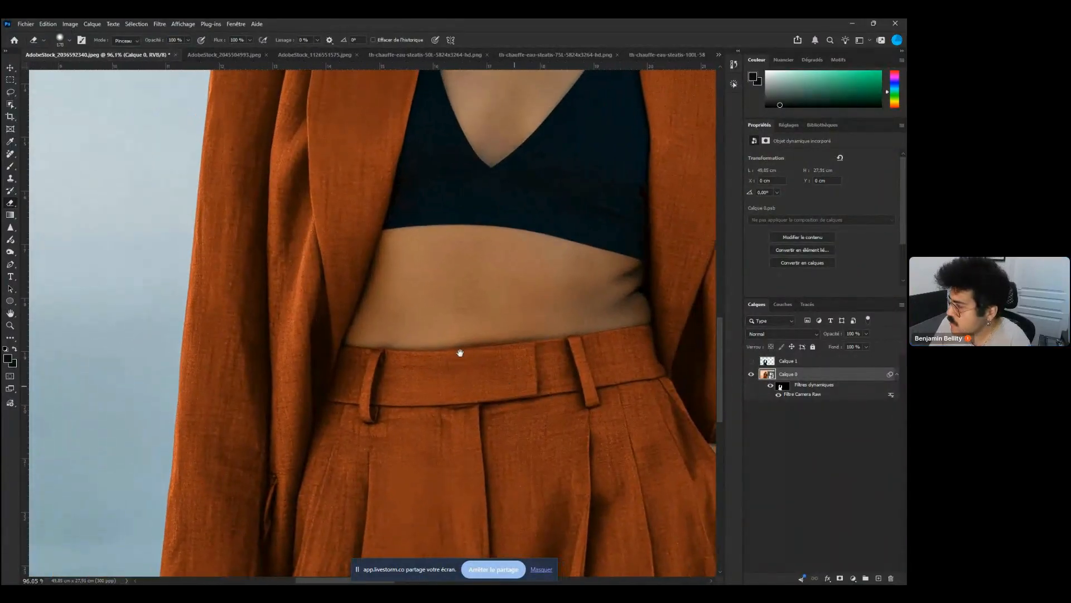
{"action": "left_click_drag", "start_coordinate": [395, 285], "coordinate": [417, 450]}
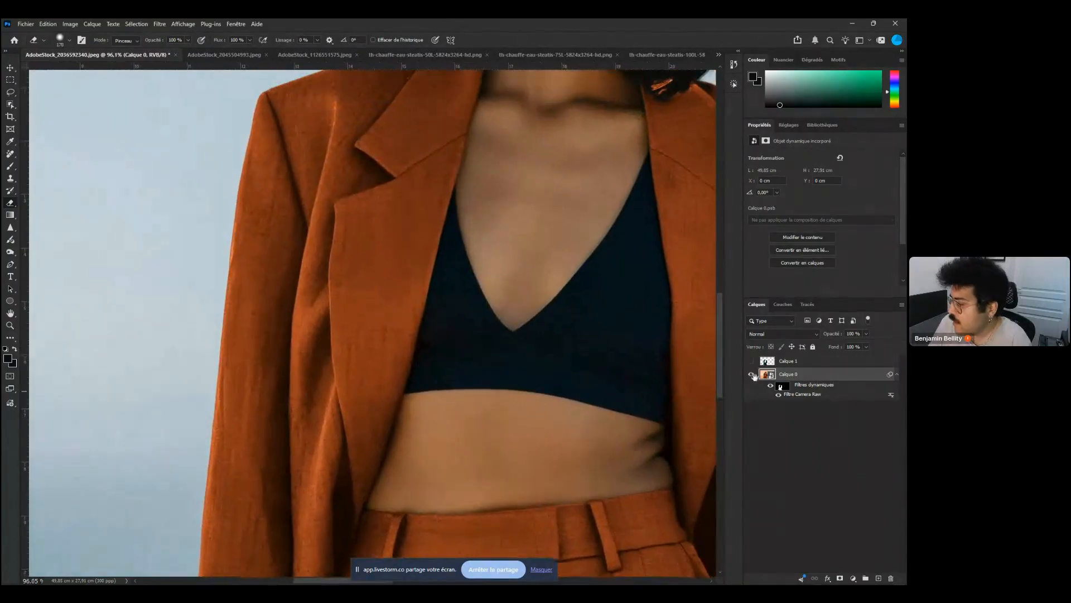
{"action": "left_click", "coordinate": [749, 377]}
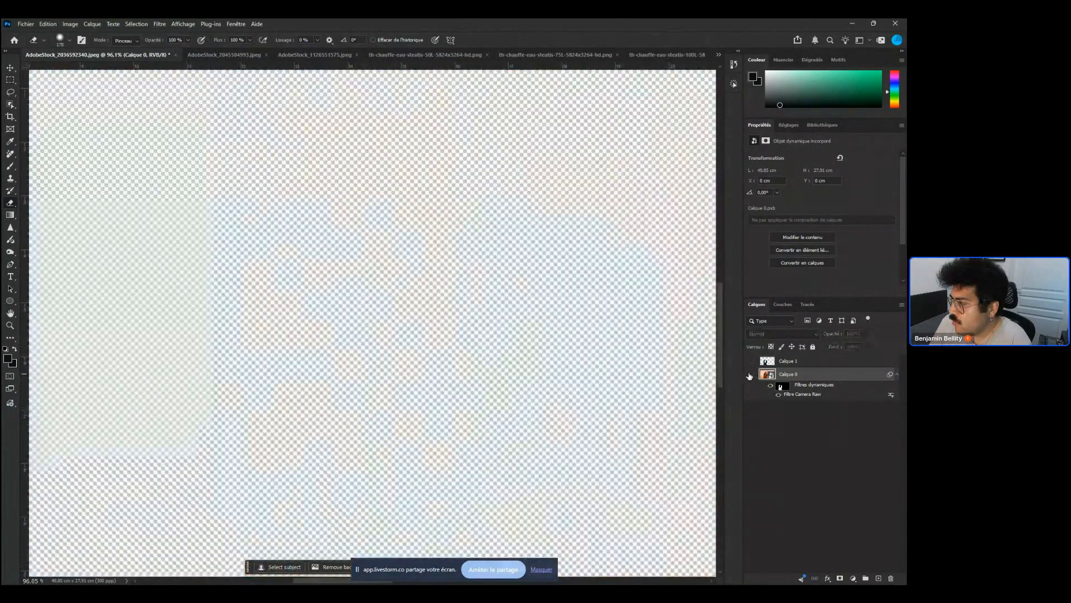
{"action": "left_click", "coordinate": [750, 375]}
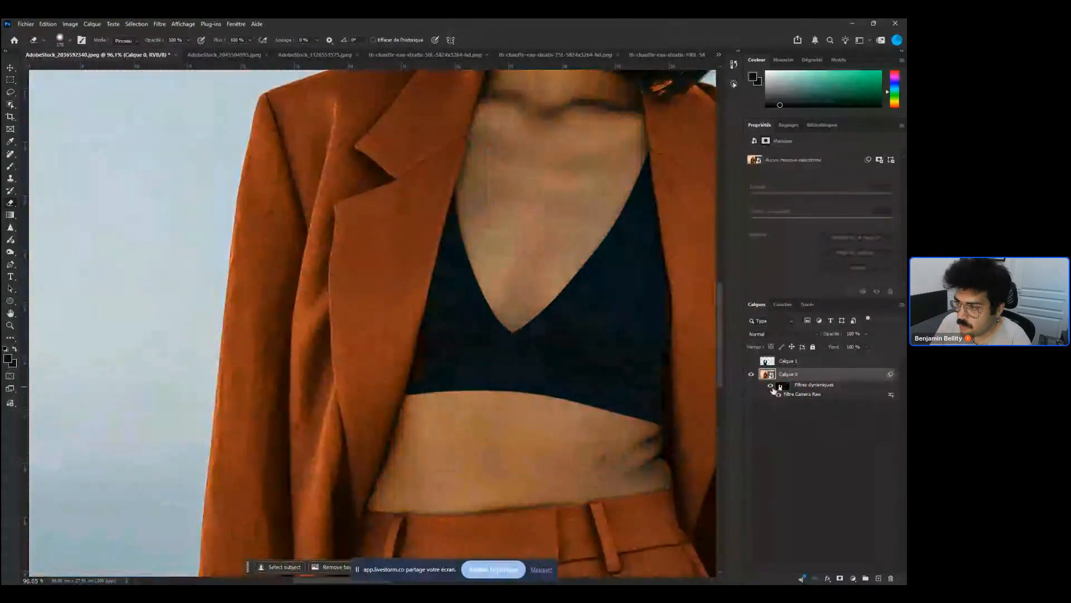
{"action": "left_click", "coordinate": [771, 386]}
{"action": "left_click", "coordinate": [771, 386]}
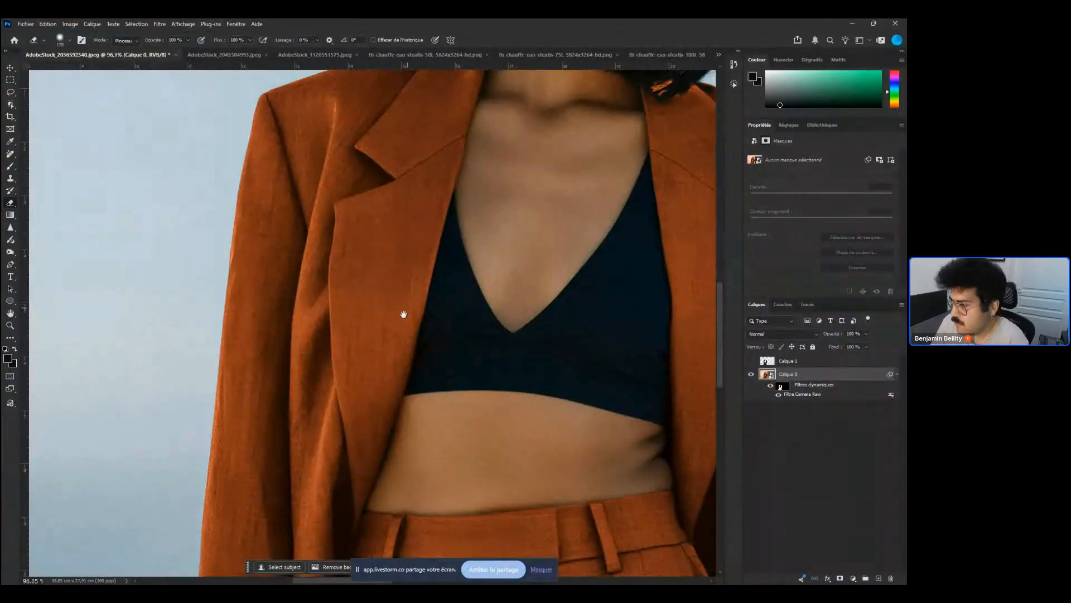
{"action": "left_click_drag", "start_coordinate": [404, 314], "coordinate": [414, 359]}
{"action": "left_click_drag", "start_coordinate": [511, 426], "coordinate": [496, 452]}
{"action": "left_click_drag", "start_coordinate": [495, 452], "coordinate": [538, 363]}
{"action": "left_click_drag", "start_coordinate": [501, 428], "coordinate": [529, 324]}
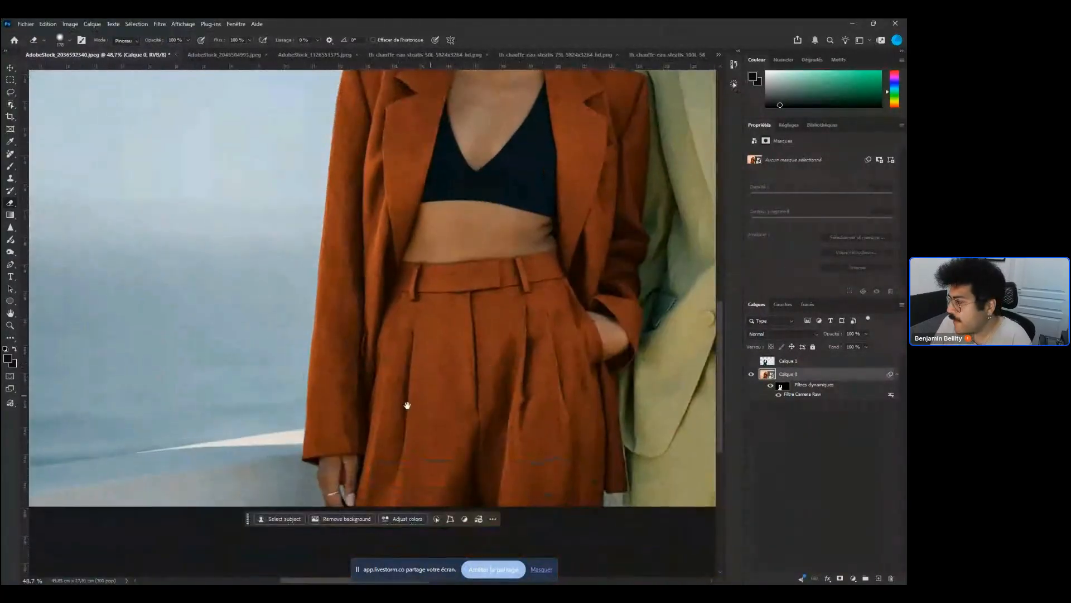
{"action": "left_click_drag", "start_coordinate": [370, 412], "coordinate": [376, 414]}
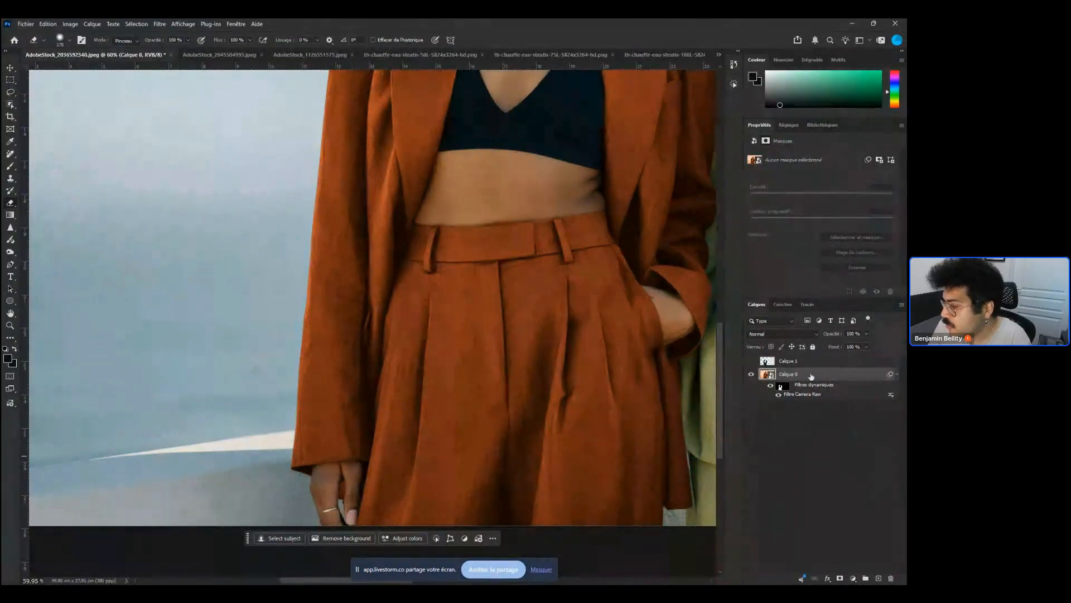
Add a Curves adjustment layer masked to the jacket selection above the photo layer
{"action": "left_click", "coordinate": [853, 578]}
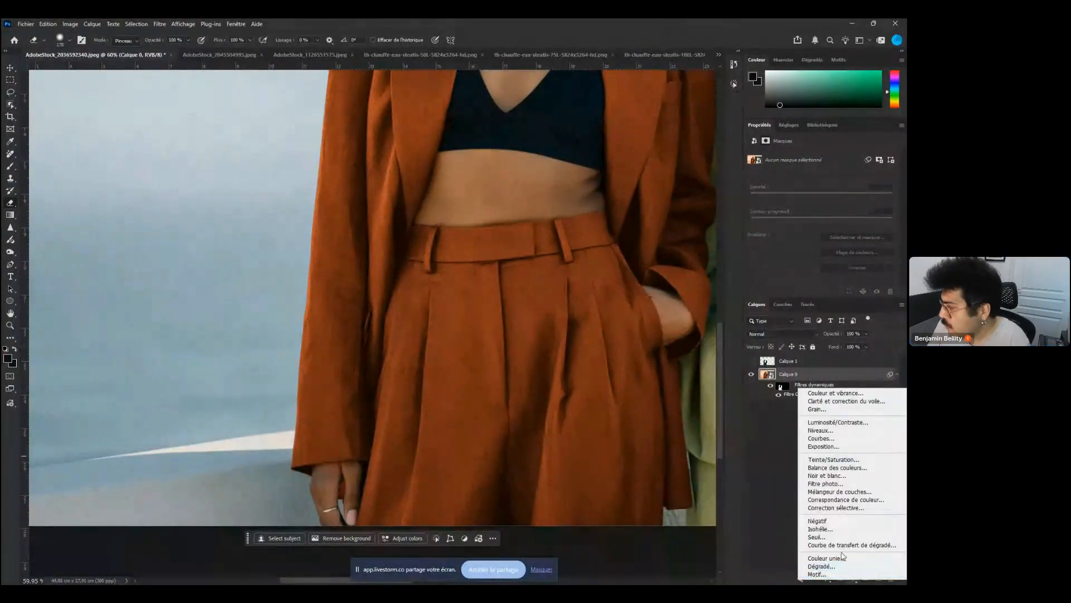
{"action": "left_click", "coordinate": [848, 440]}
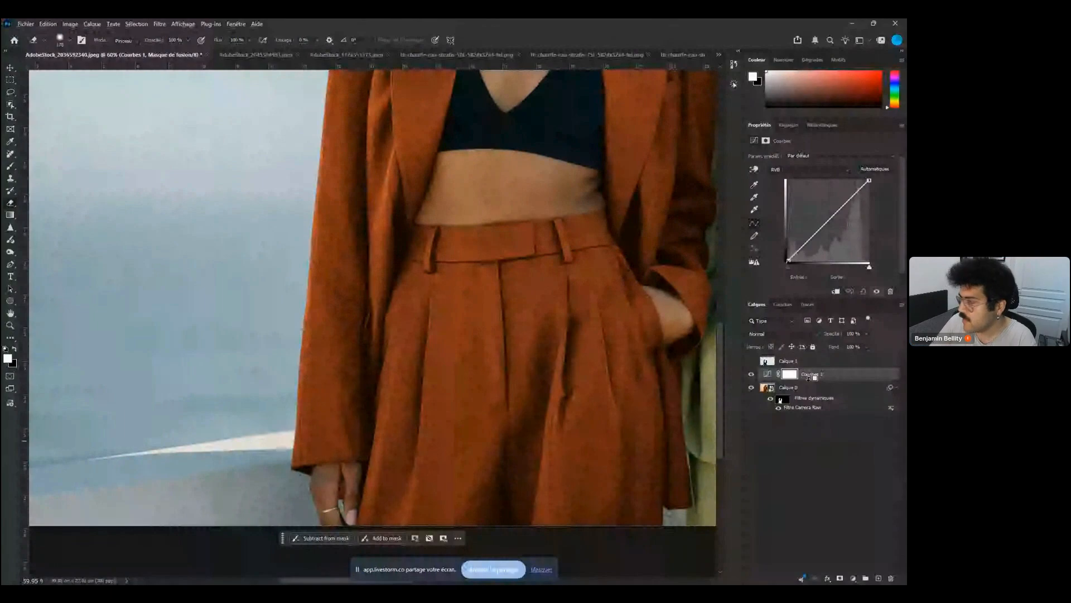
{"action": "left_click_drag", "start_coordinate": [809, 378], "coordinate": [808, 377]}
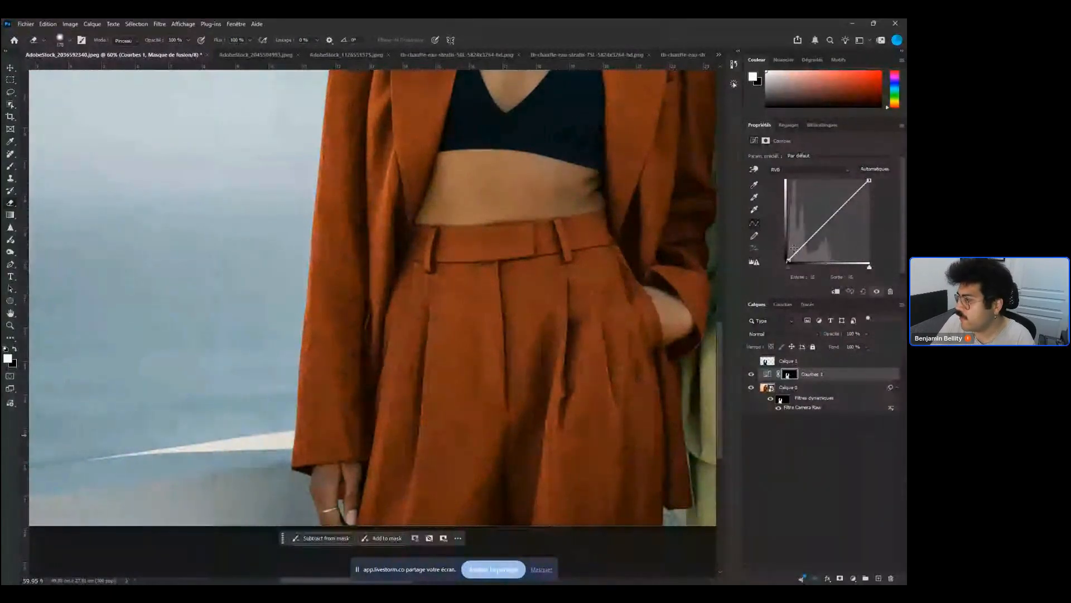
Select the Curves layer, switch it to the red channel and bend the red curve downward to shift the jacket colour
{"action": "left_click", "coordinate": [771, 399]}
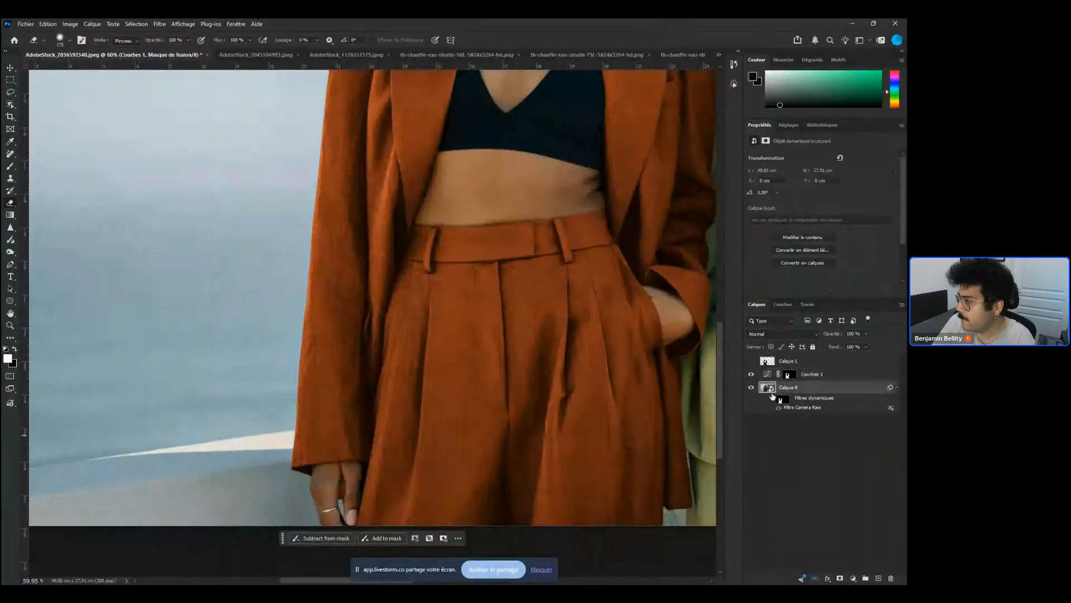
{"action": "left_click", "coordinate": [827, 380]}
{"action": "left_click", "coordinate": [808, 169]}
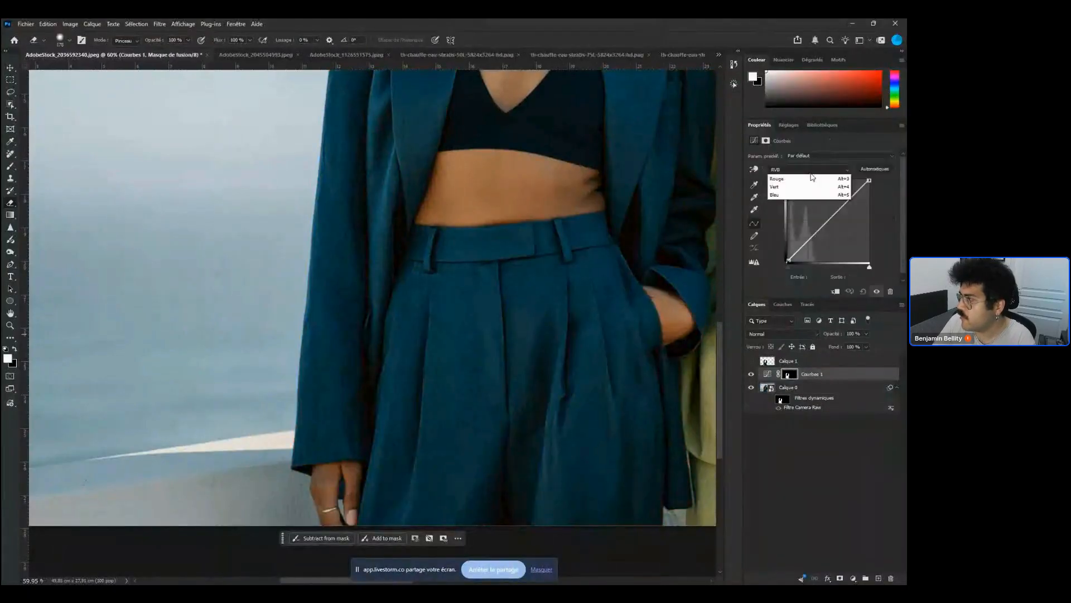
{"action": "left_click", "coordinate": [803, 189]}
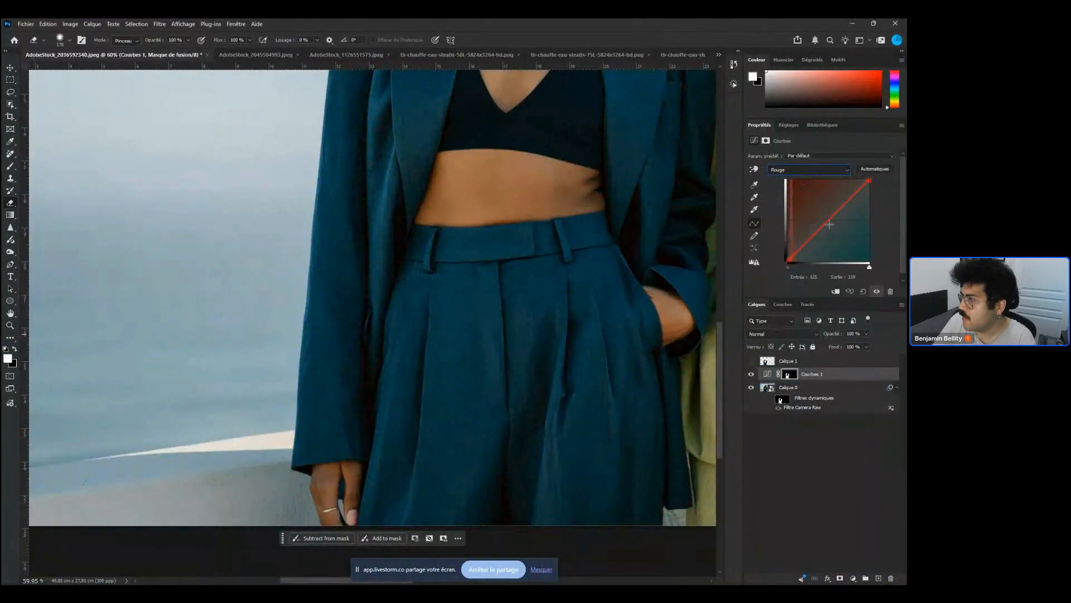
{"action": "left_click_drag", "start_coordinate": [830, 225], "coordinate": [839, 236]}
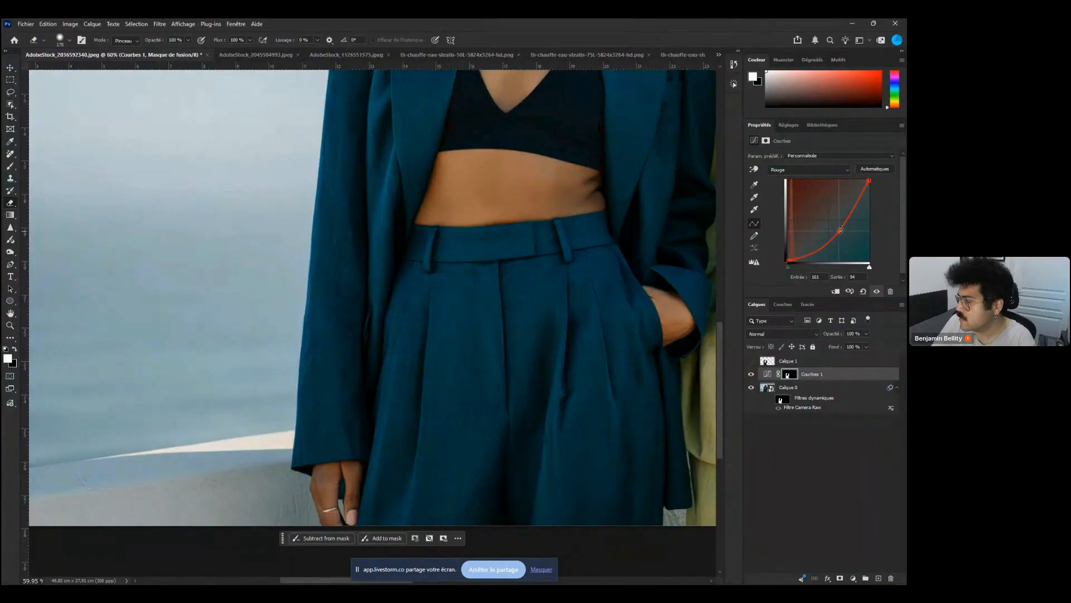
{"action": "mouse_move", "coordinate": [840, 230]}
{"action": "left_mouse_down"}
{"action": "mouse_move", "coordinate": [816, 213]}
{"action": "mouse_move", "coordinate": [843, 237]}
{"action": "left_mouse_up"}
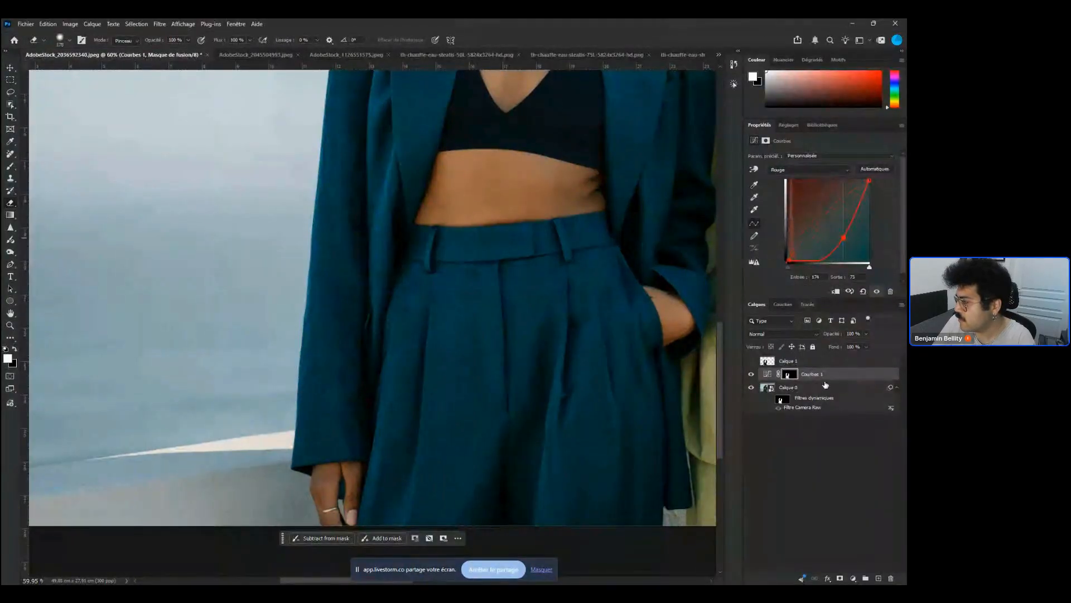
Reselect the Curves layer, switch to the blue channel and drag the blue curve to reshape the jacket tone
{"action": "left_click", "coordinate": [796, 399]}
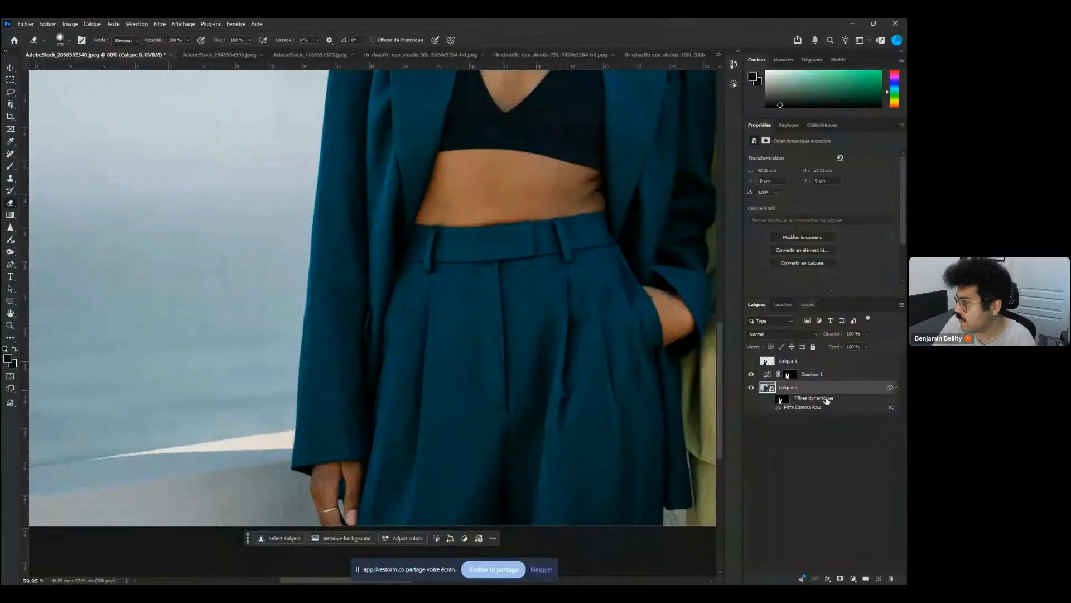
{"action": "left_click", "coordinate": [829, 375]}
{"action": "left_click", "coordinate": [825, 169]}
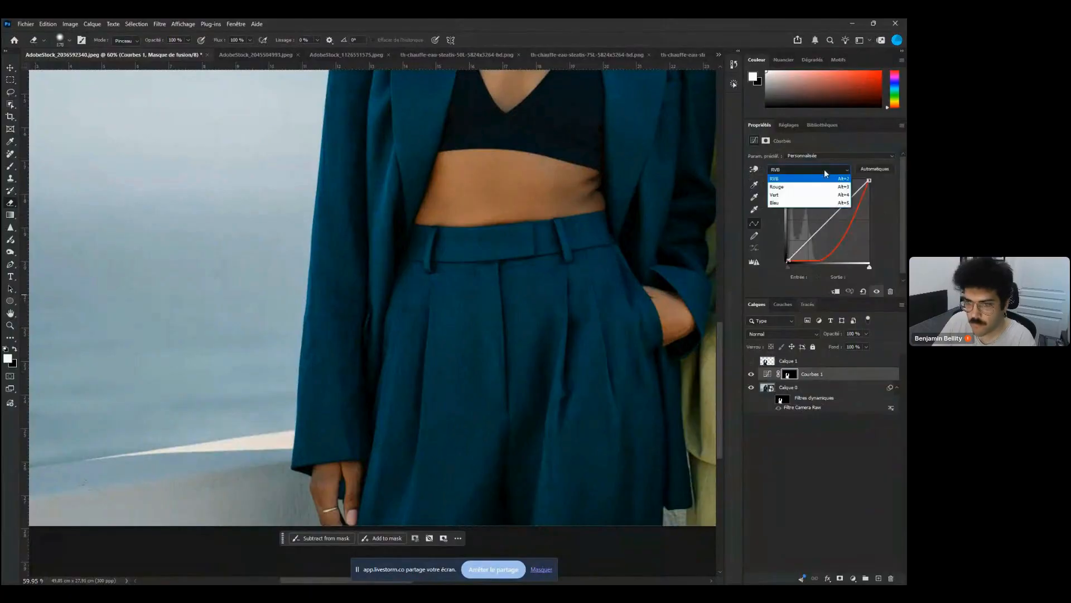
{"action": "left_click", "coordinate": [789, 202]}
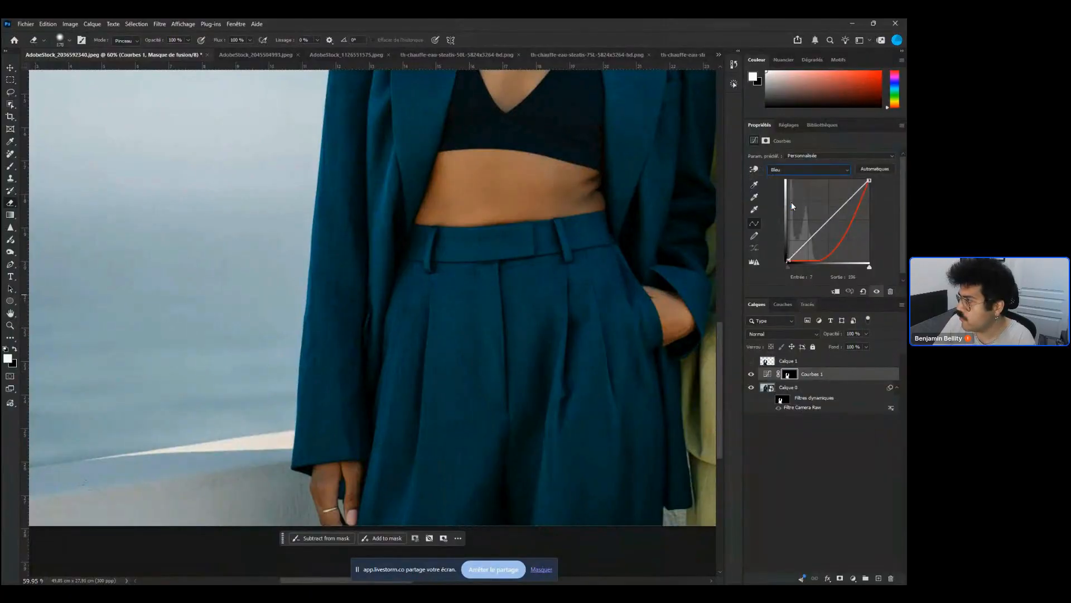
{"action": "left_click_drag", "start_coordinate": [822, 225], "coordinate": [842, 233]}
{"action": "mouse_move", "coordinate": [842, 233]}
{"action": "left_mouse_down"}
{"action": "mouse_move", "coordinate": [817, 196]}
{"action": "mouse_move", "coordinate": [843, 231]}
{"action": "left_mouse_up"}
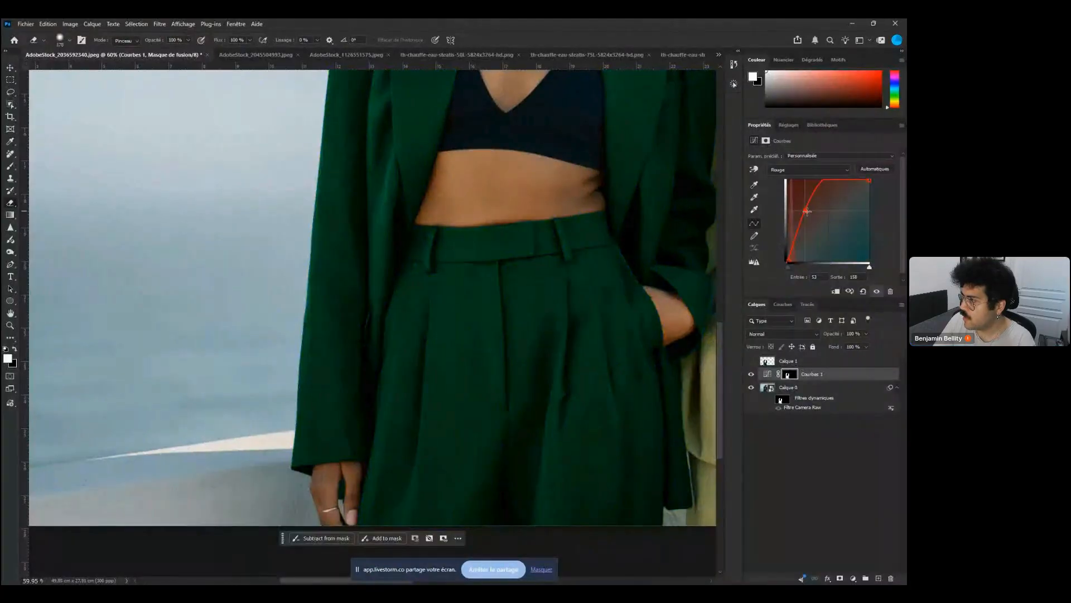
Reshape the red channel curve, then switch to the green channel and lower its midpoint to deepen the jacket's green
{"action": "left_click_drag", "start_coordinate": [807, 211], "coordinate": [832, 221]}
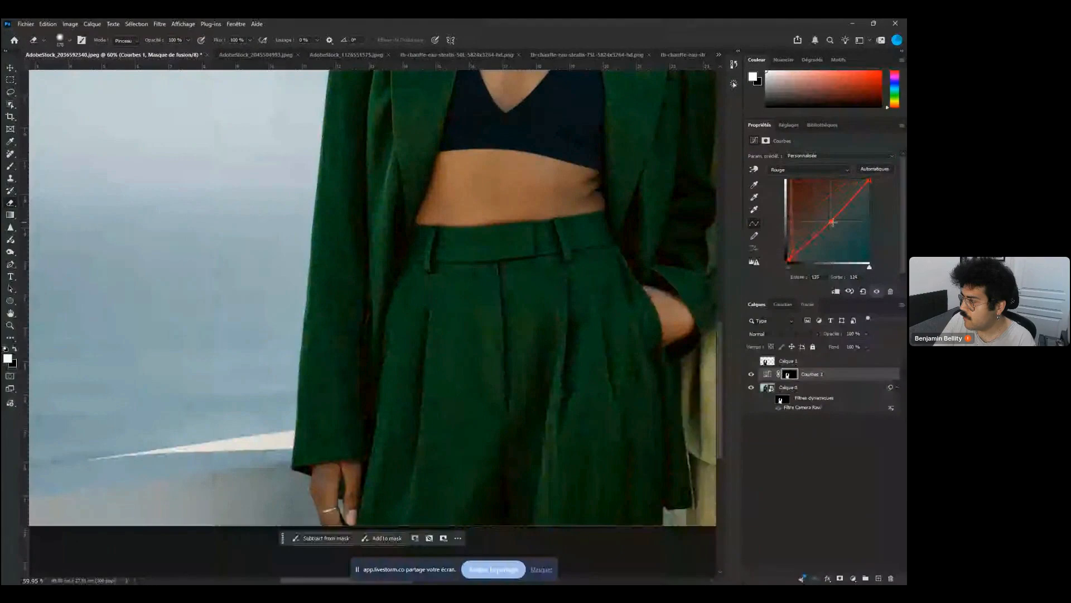
{"action": "left_click_drag", "start_coordinate": [832, 222], "coordinate": [808, 233]}
{"action": "left_click", "coordinate": [807, 169]}
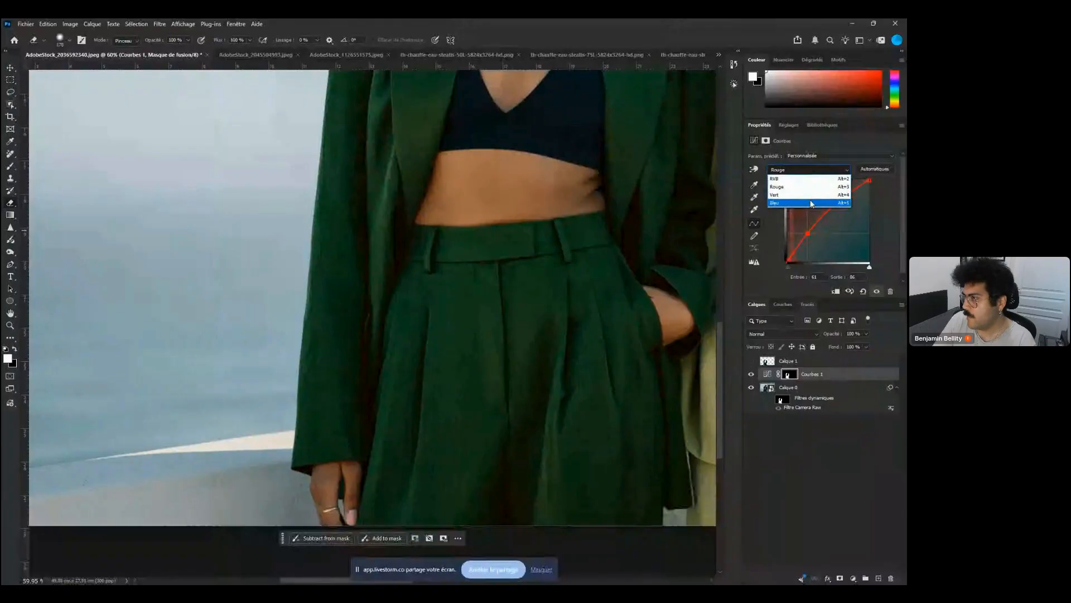
{"action": "left_click", "coordinate": [809, 194]}
{"action": "left_click_drag", "start_coordinate": [809, 215], "coordinate": [832, 222]}
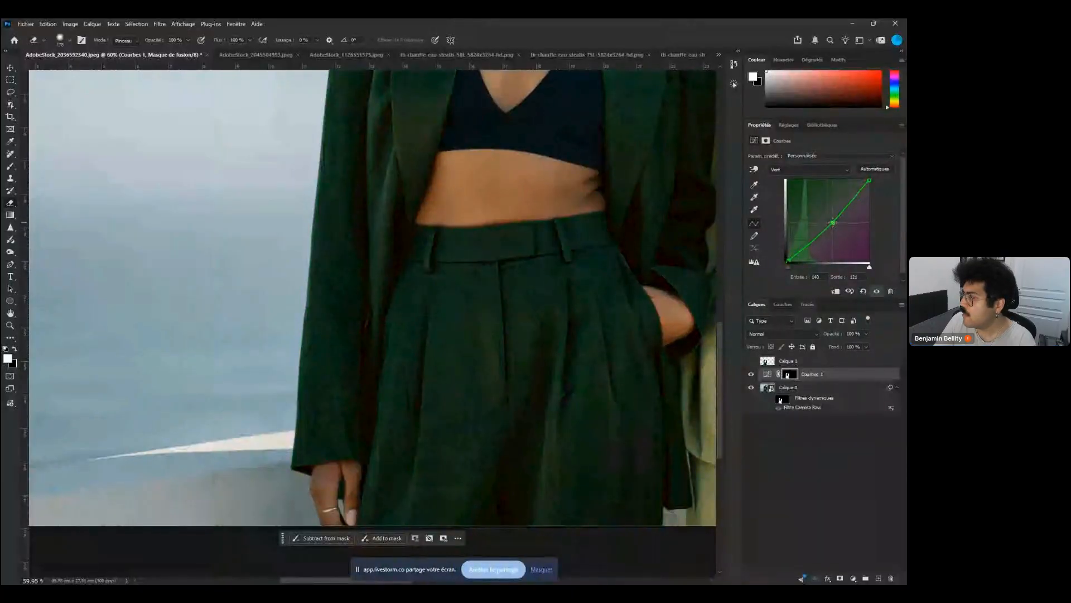
Switch back to the composite RGB curve, nudge its midpoint, and select the Curves layer's mask
{"action": "key", "text": "alt+2"}
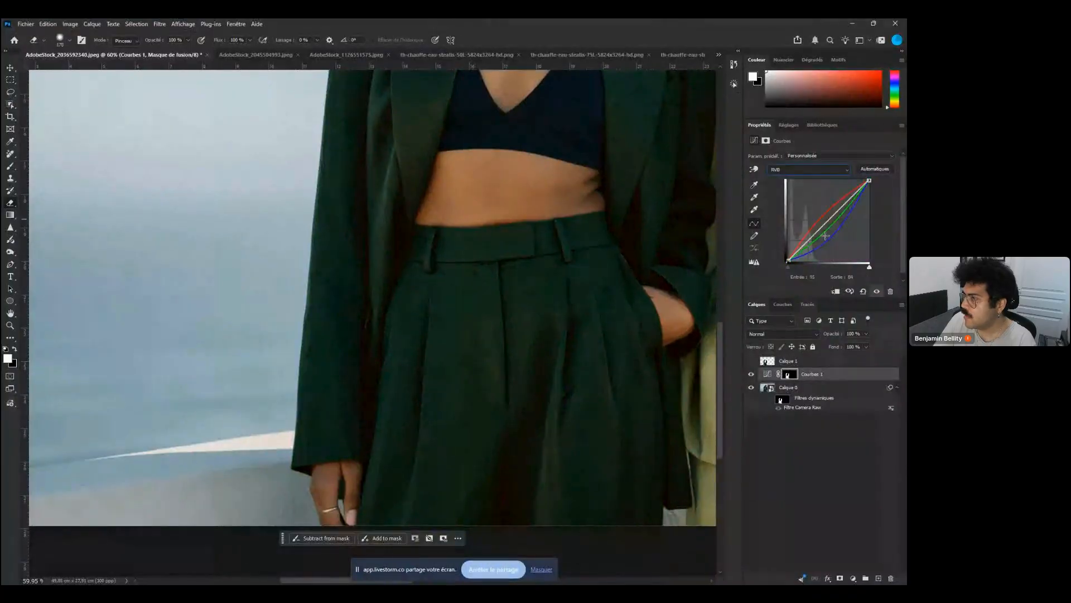
{"action": "mouse_move", "coordinate": [824, 226]}
{"action": "left_mouse_down"}
{"action": "mouse_move", "coordinate": [824, 235]}
{"action": "mouse_move", "coordinate": [822, 223]}
{"action": "left_mouse_up"}
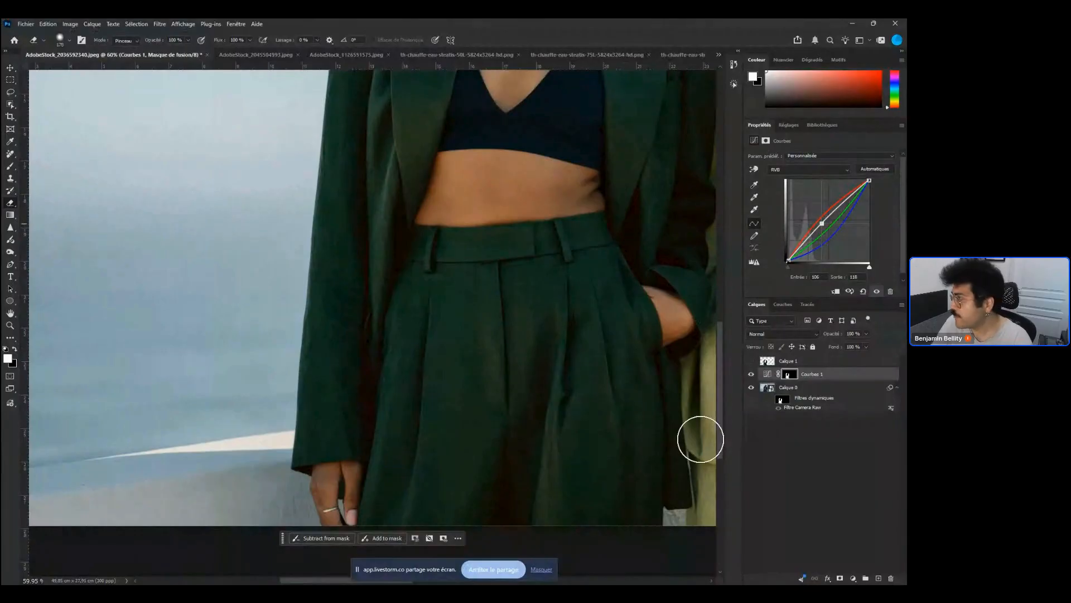
{"action": "left_click", "coordinate": [789, 374], "text": "ctrl"}
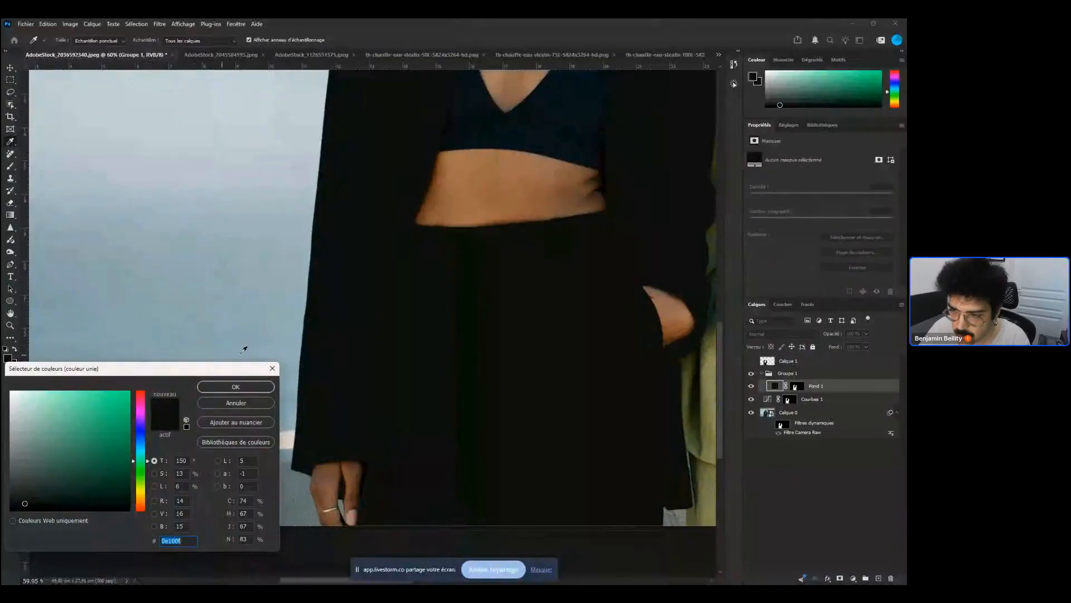
Set the solid colour fill to #e52c68, confirm it, and switch the fill layer's blend mode to Color
{"action": "type", "text": "d52c68"}
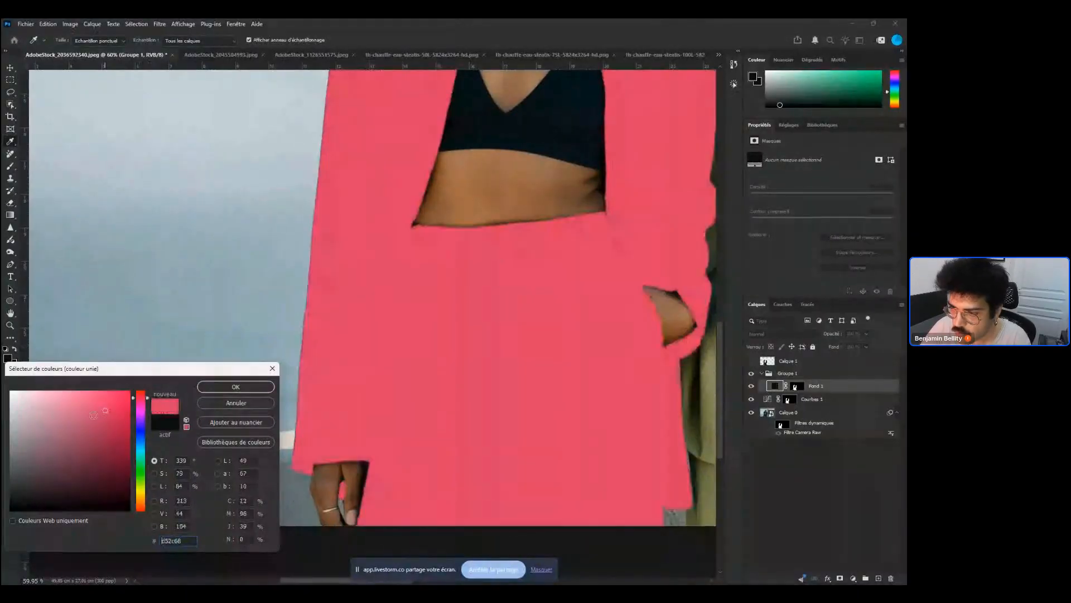
{"action": "left_click", "coordinate": [262, 385]}
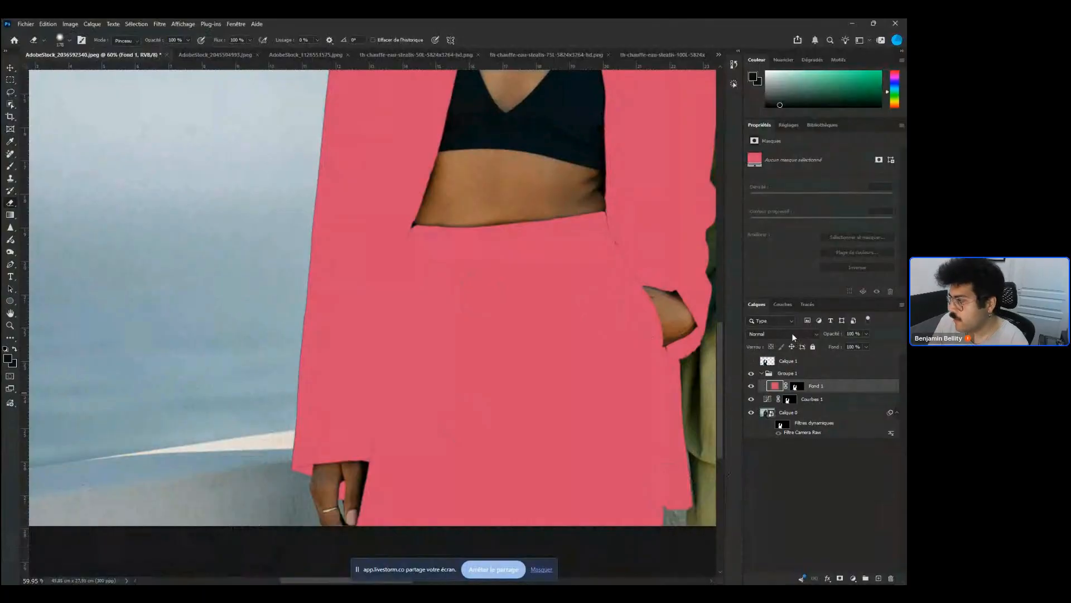
{"action": "key", "text": "shift+alt+c"}
Hide the Curves layer beneath the colour fill and reselect the Color blend mode for the fill layer
{"action": "left_click_drag", "start_coordinate": [570, 361], "coordinate": [536, 355]}
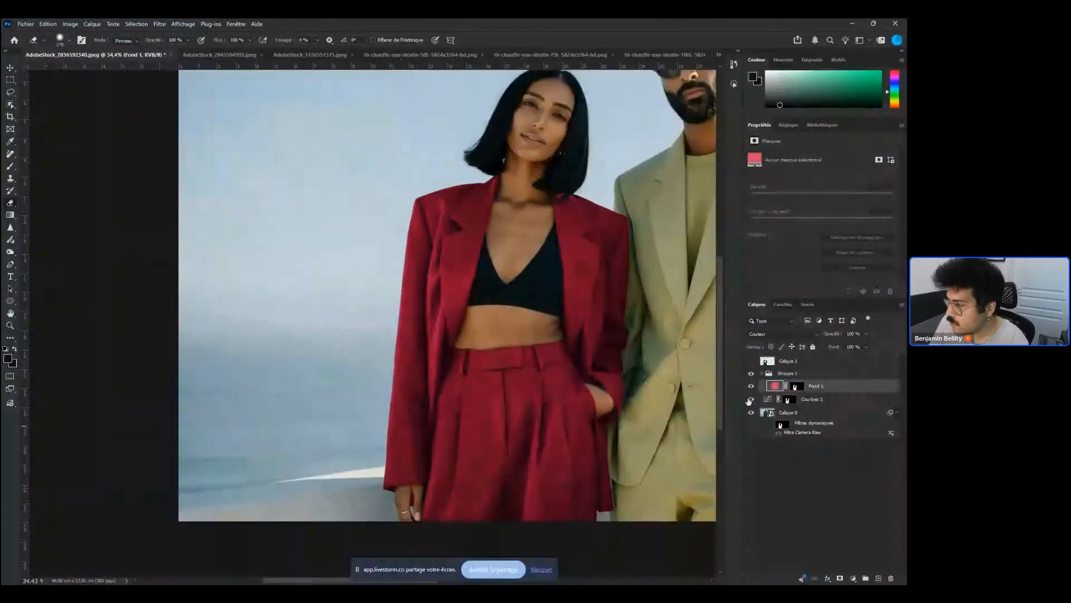
{"action": "left_click", "coordinate": [751, 399]}
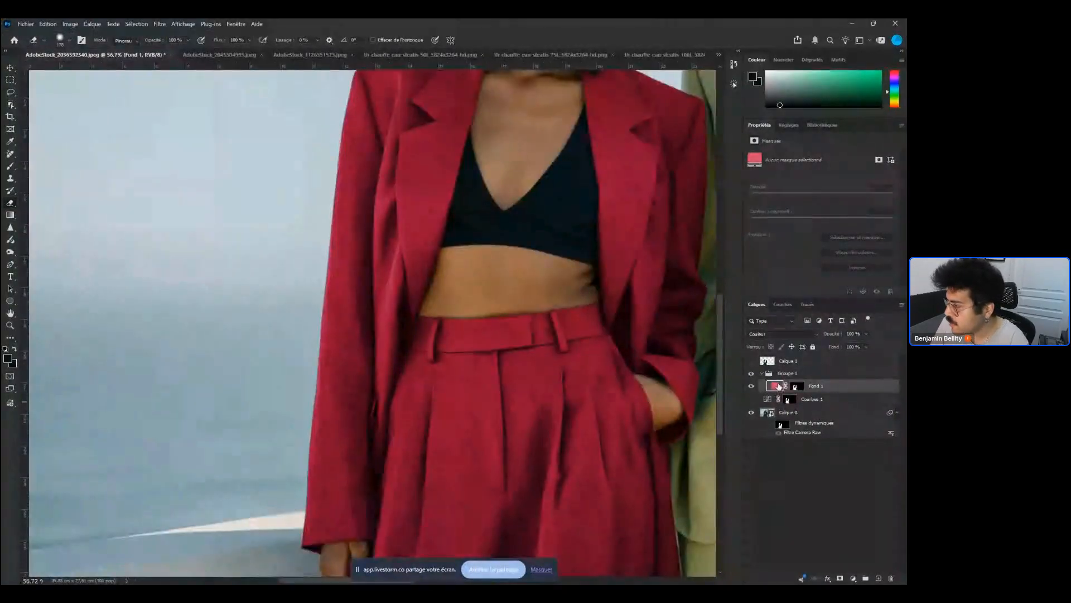
{"action": "left_click", "coordinate": [788, 335]}
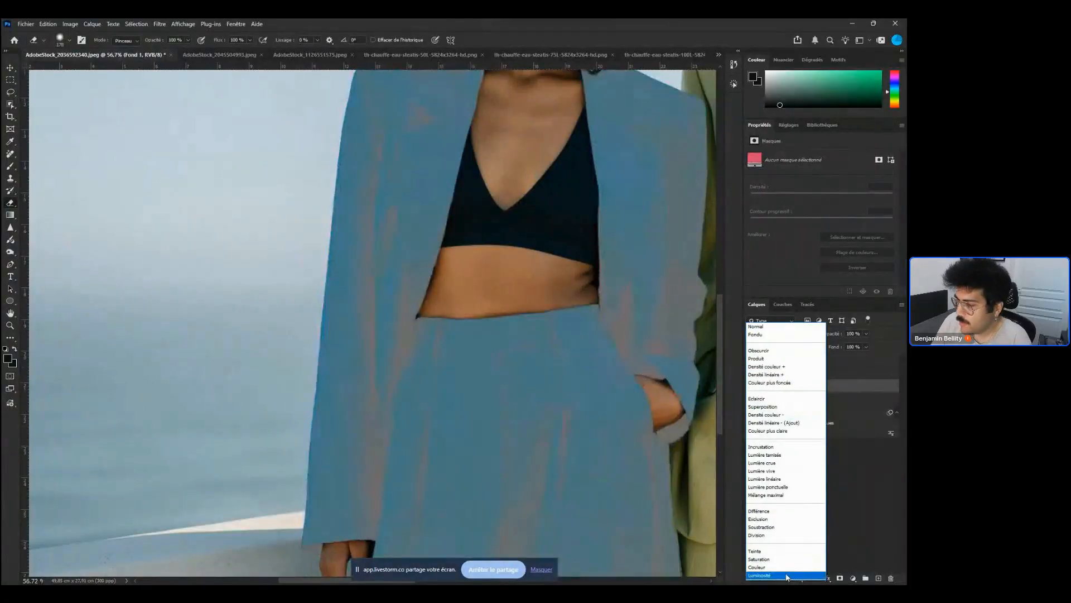
{"action": "left_click", "coordinate": [792, 567]}
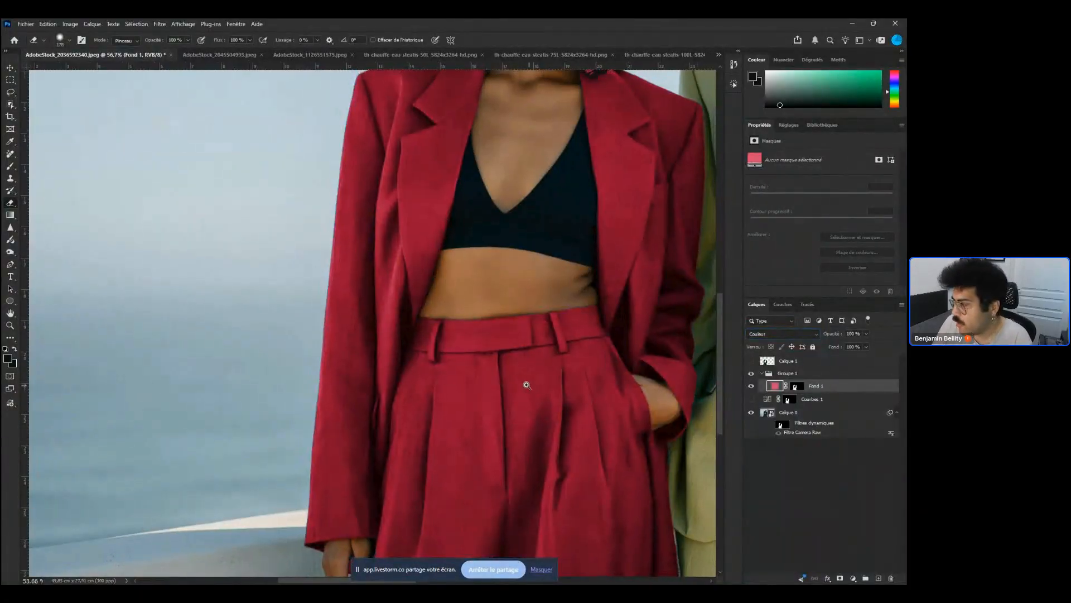
Reopen the photo layer's Camera Raw Filter, set Tint to about +19 and Saturation to about -29, and apply
{"action": "scroll", "coordinate": [539, 386], "scroll_direction": "down", "scroll_amount": 5}
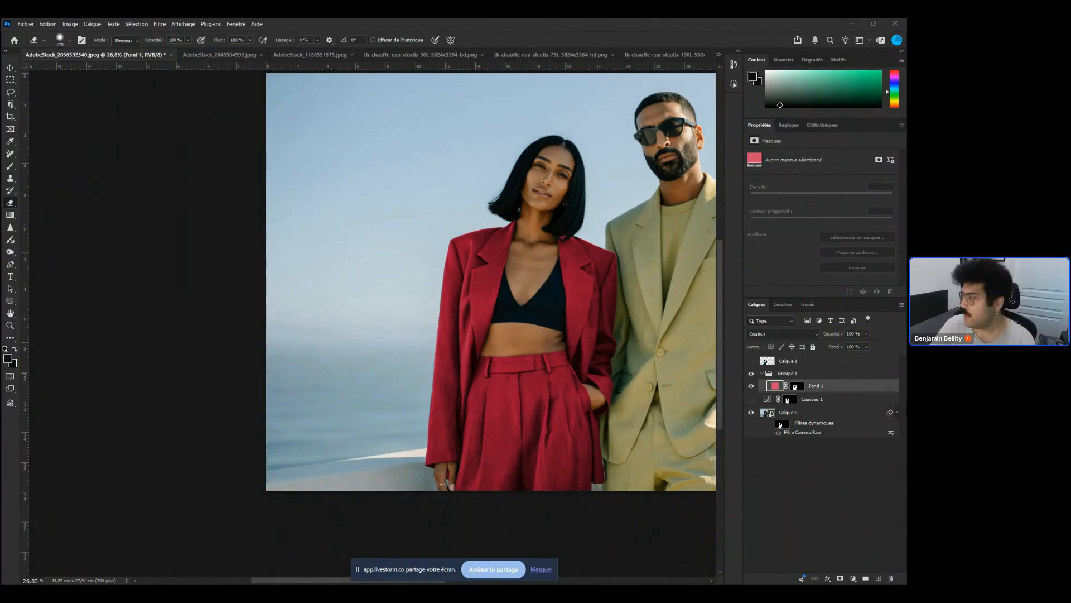
{"action": "left_click", "coordinate": [777, 413]}
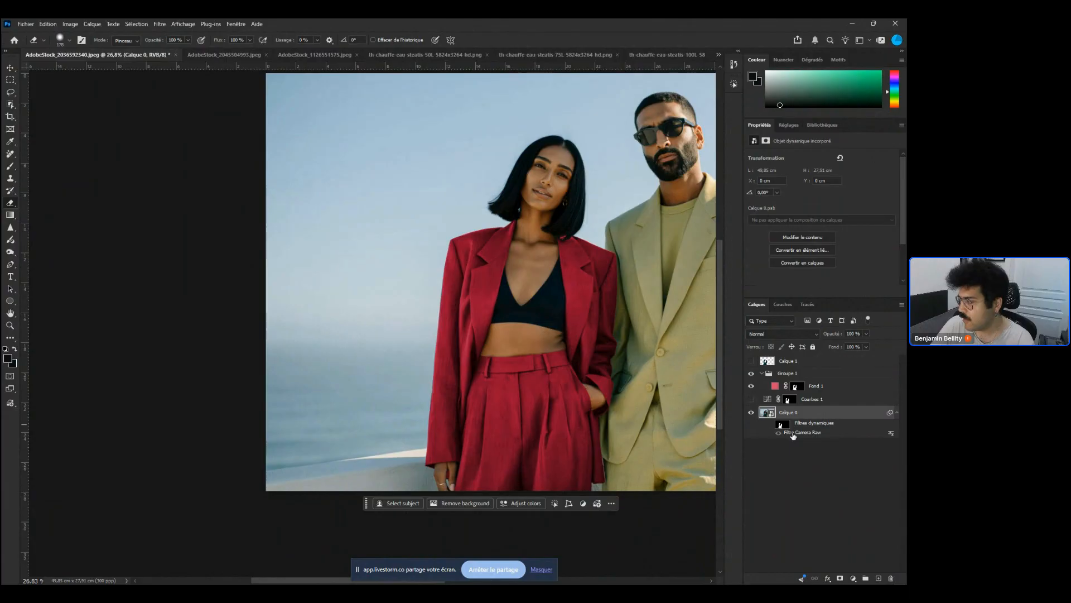
{"action": "double_click", "coordinate": [793, 433]}
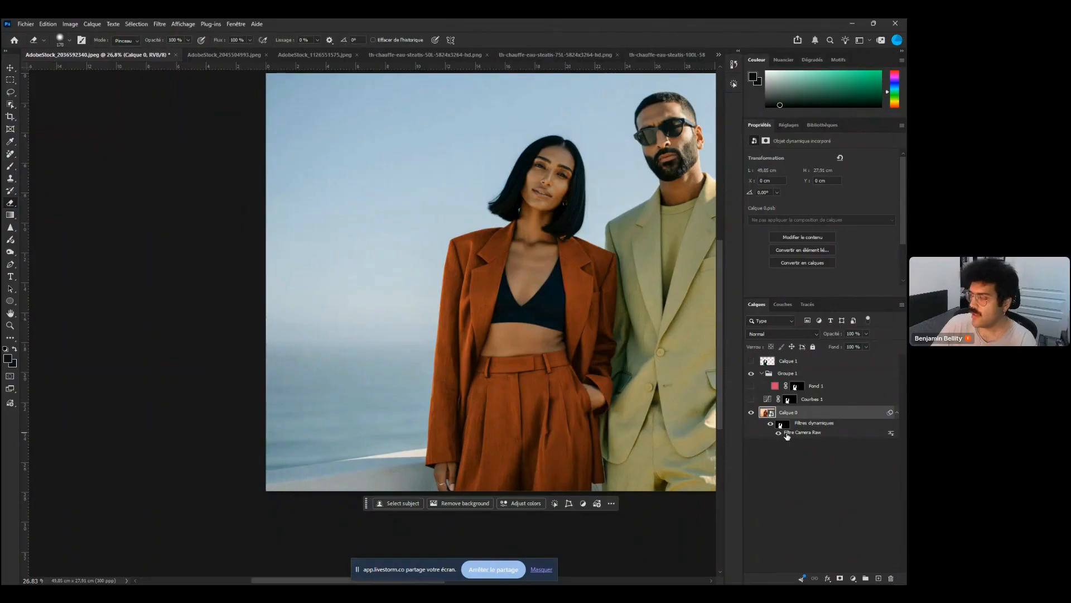
{"action": "double_click", "coordinate": [787, 433]}
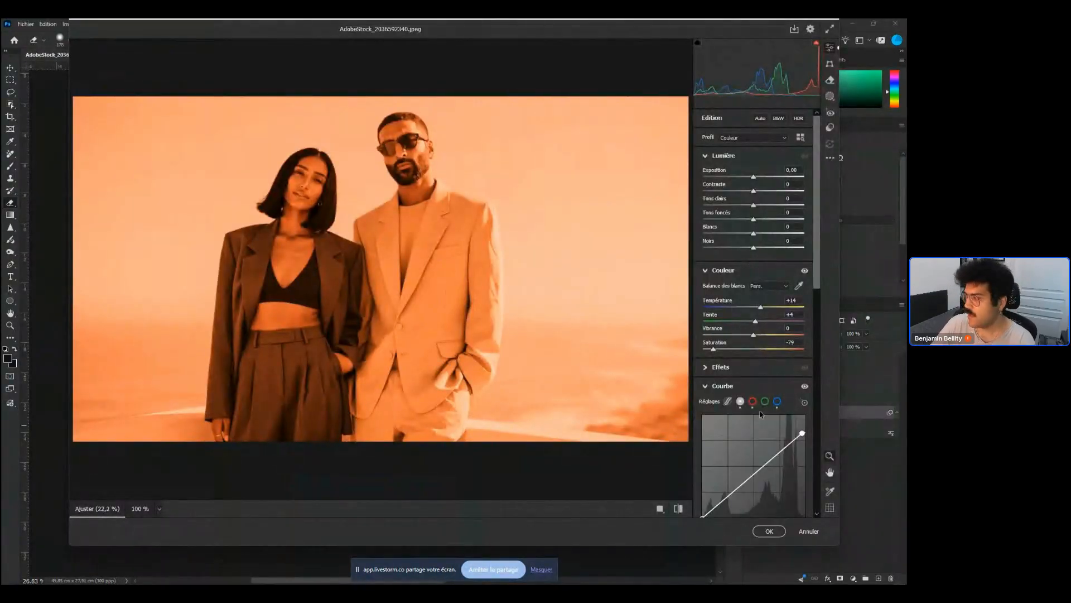
{"action": "left_click_drag", "start_coordinate": [755, 322], "coordinate": [763, 320]}
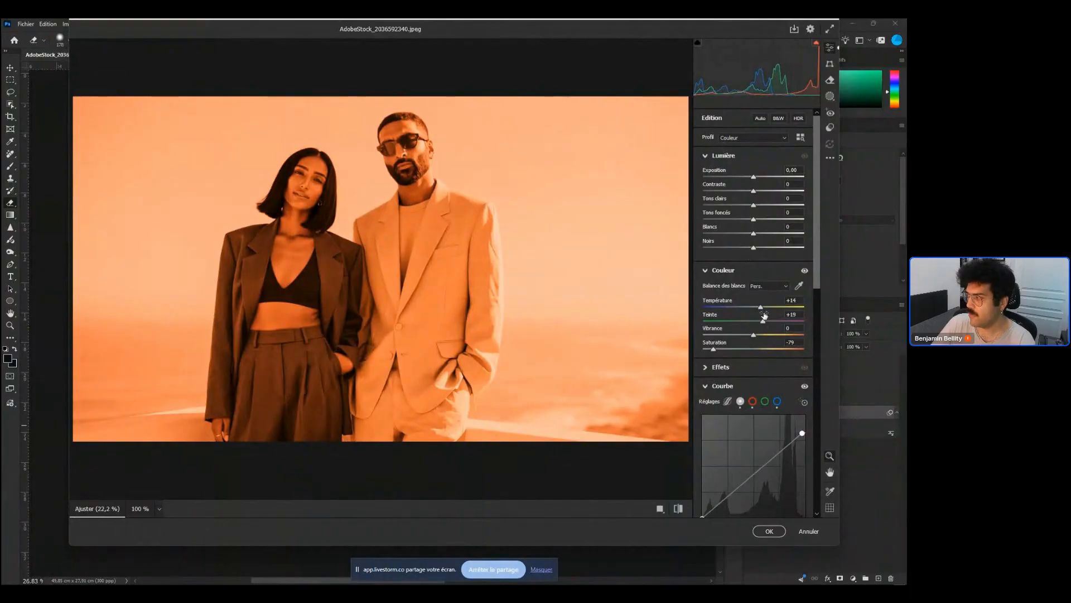
{"action": "mouse_move", "coordinate": [713, 350]}
{"action": "left_mouse_down"}
{"action": "mouse_move", "coordinate": [739, 350]}
{"action": "mouse_move", "coordinate": [751, 325]}
{"action": "mouse_move", "coordinate": [713, 337]}
{"action": "left_mouse_up"}
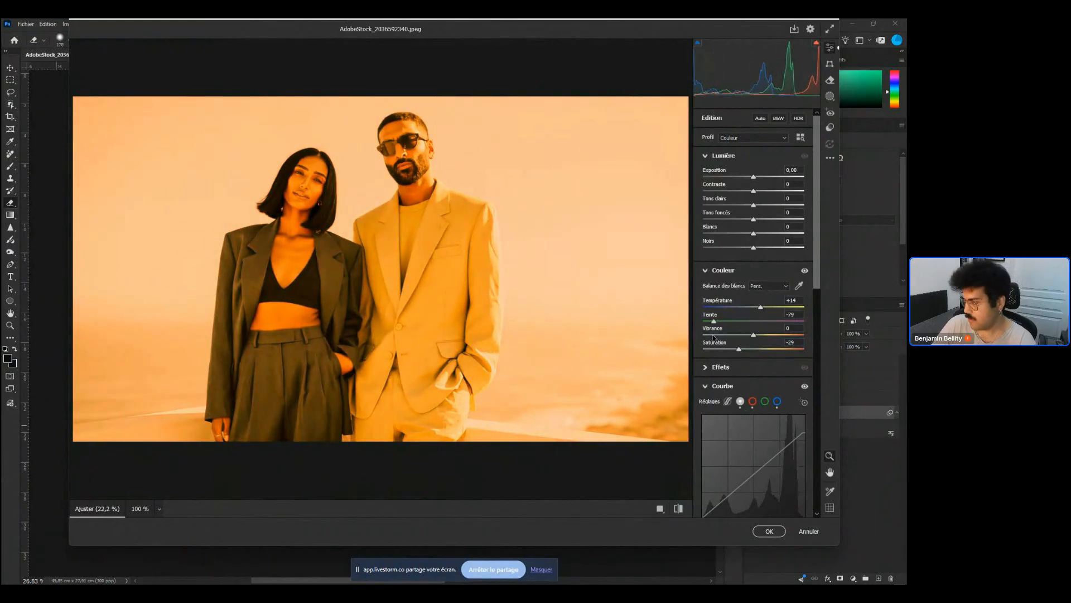
{"action": "left_click", "coordinate": [769, 531]}
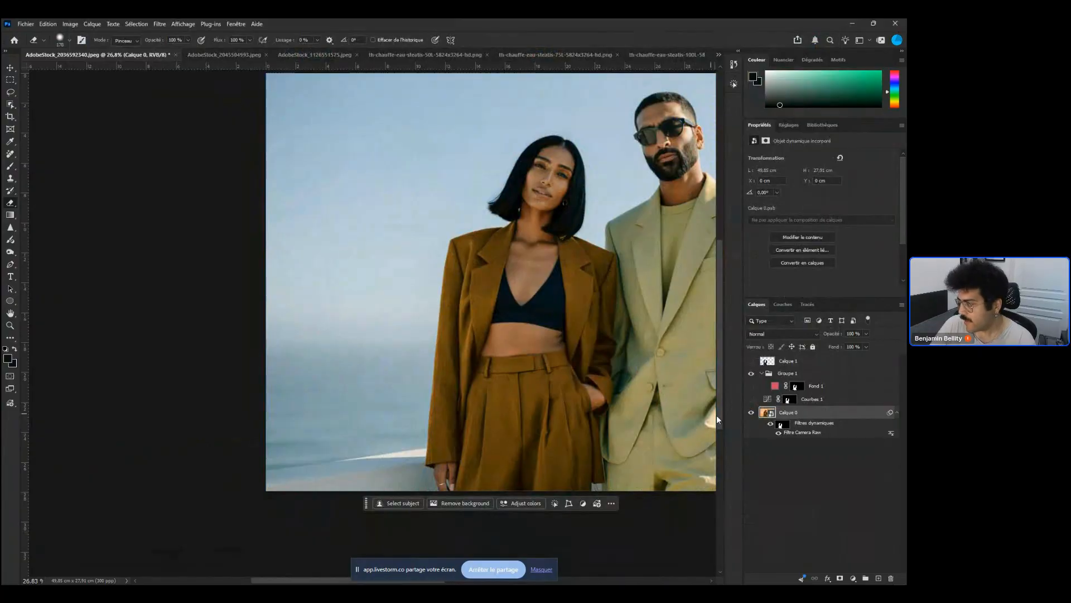
Rename the photo layer as Natif
{"action": "left_click", "coordinate": [792, 474]}
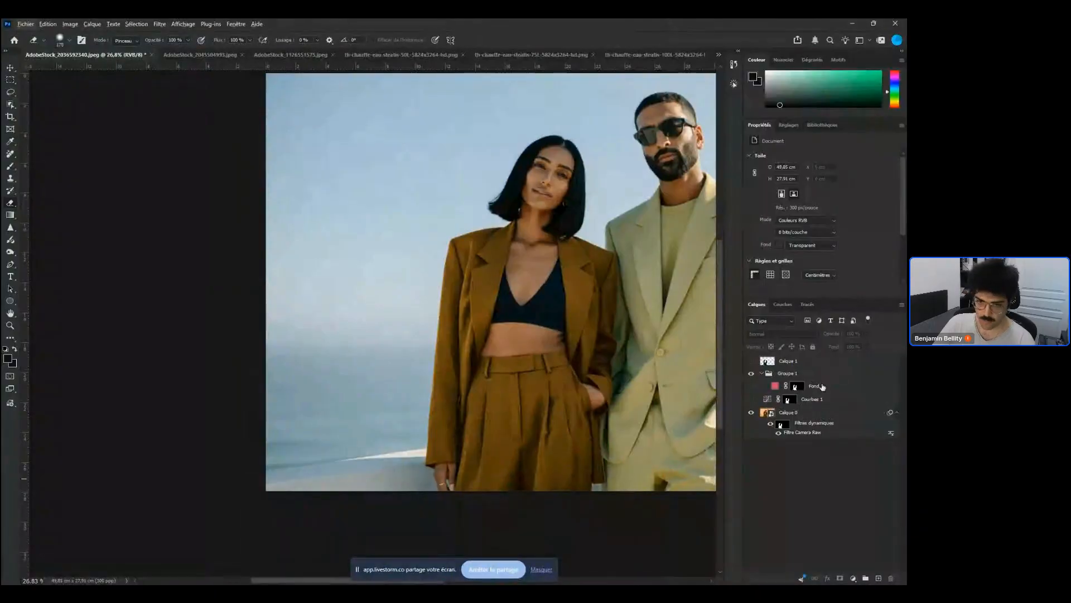
{"action": "left_click", "coordinate": [818, 387]}
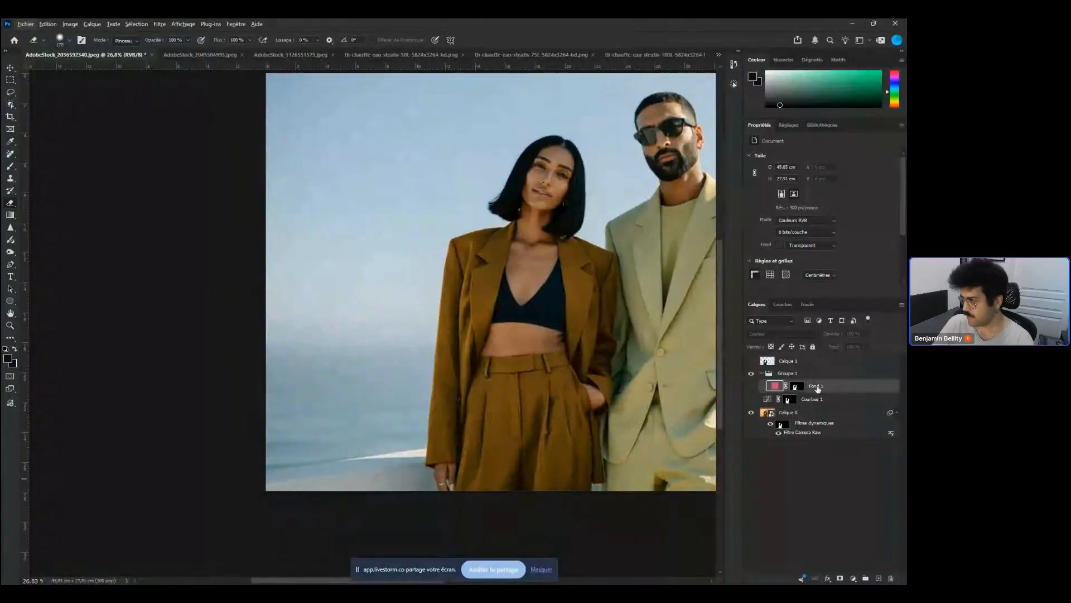
{"action": "double_click", "coordinate": [788, 411]}
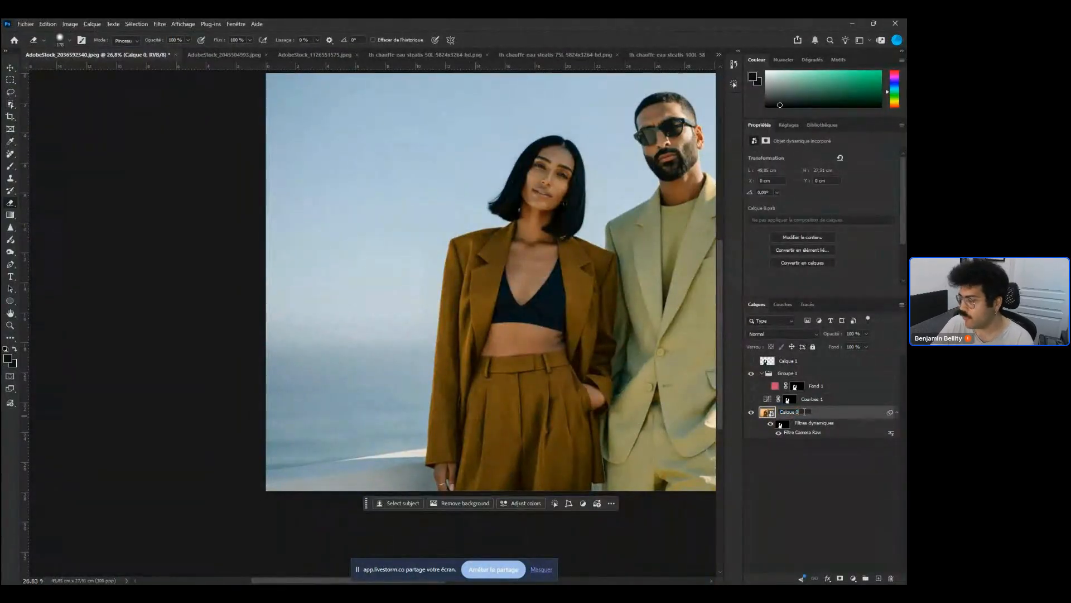
{"action": "type", "text": "I"}
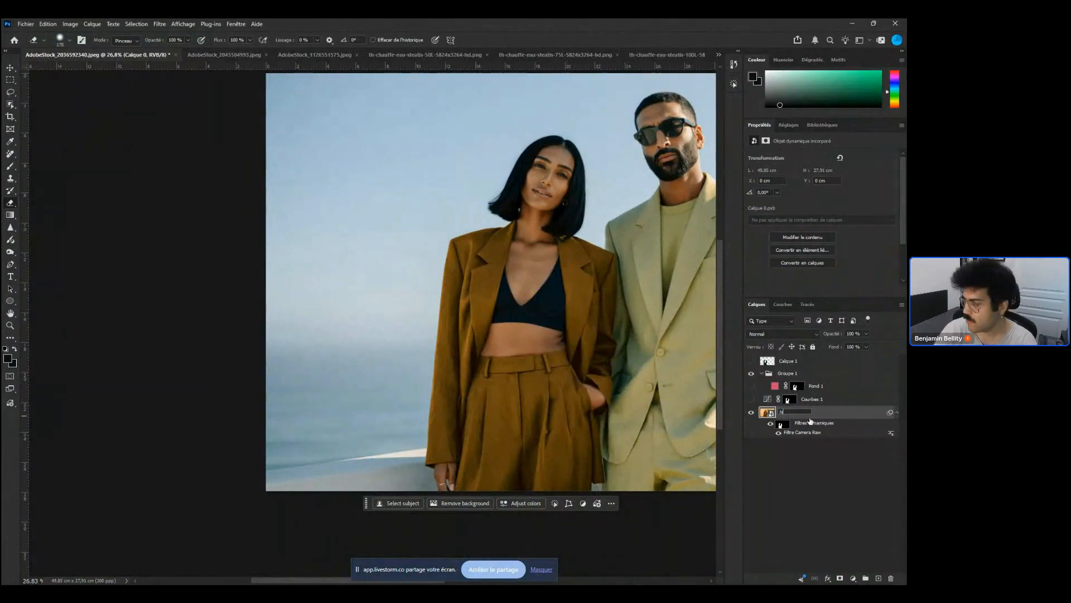
{"action": "type", "text": "atif"}
{"action": "key", "text": "Return"}
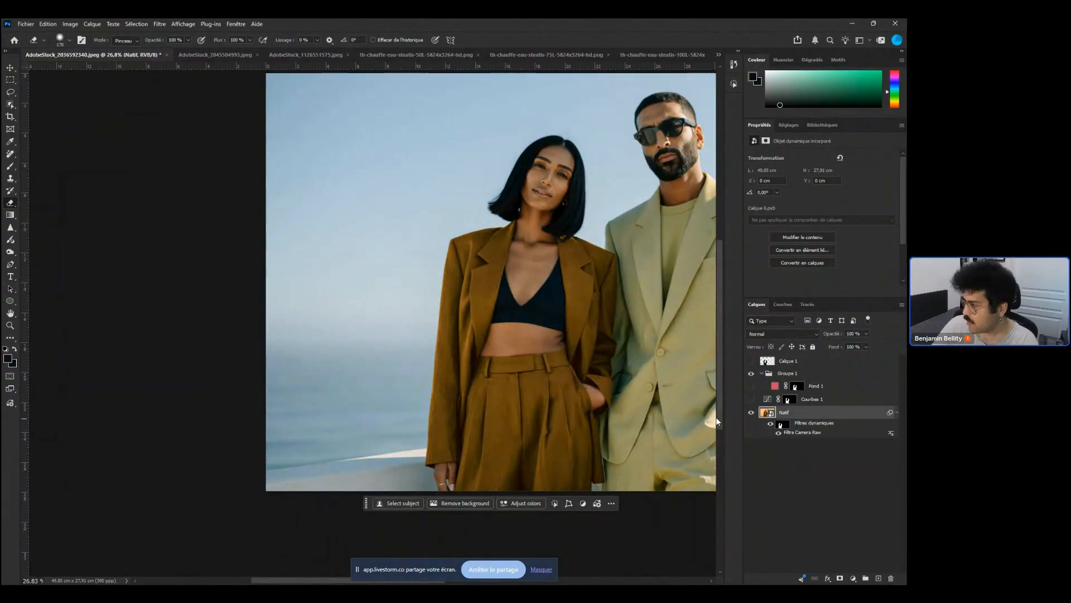
Rename the Curves layer as Gilet femme and the colour fill layer as gilet femme
{"action": "double_click", "coordinate": [815, 400]}
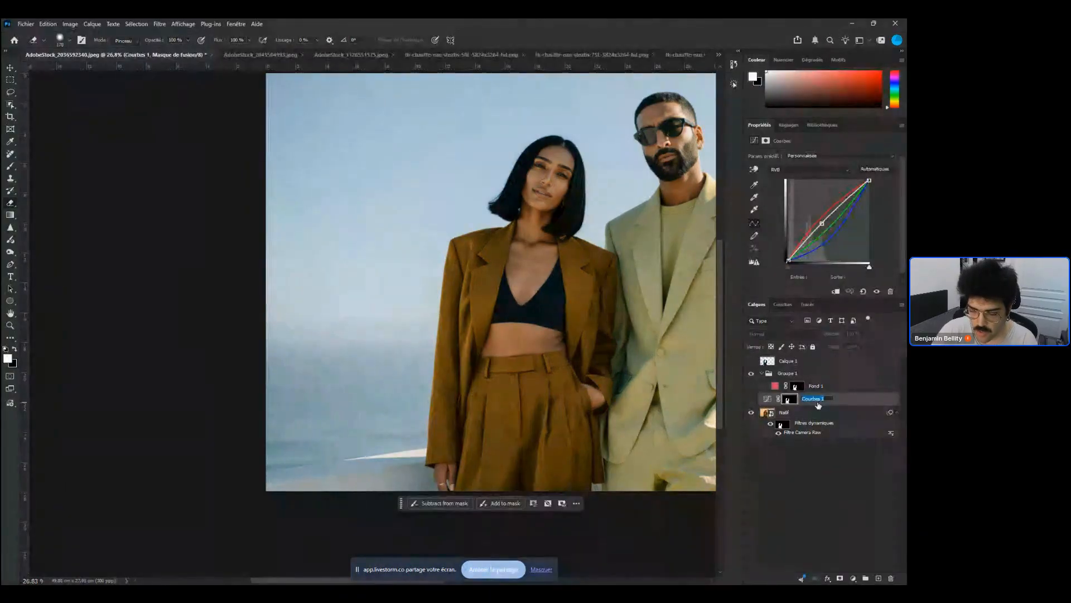
{"action": "type", "text": "Gilet"}
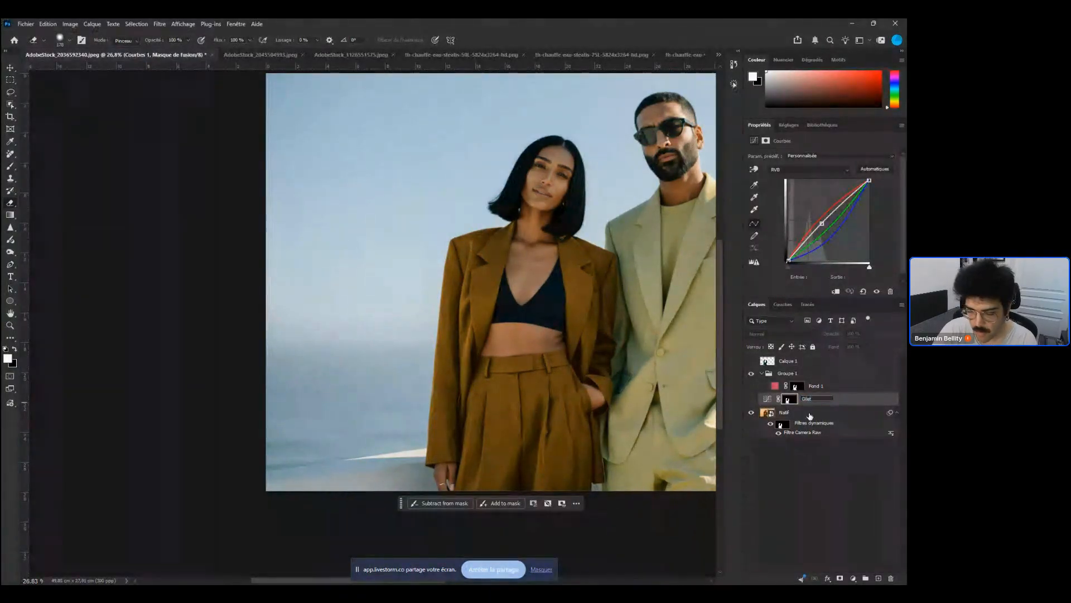
{"action": "type", "text": " femme"}
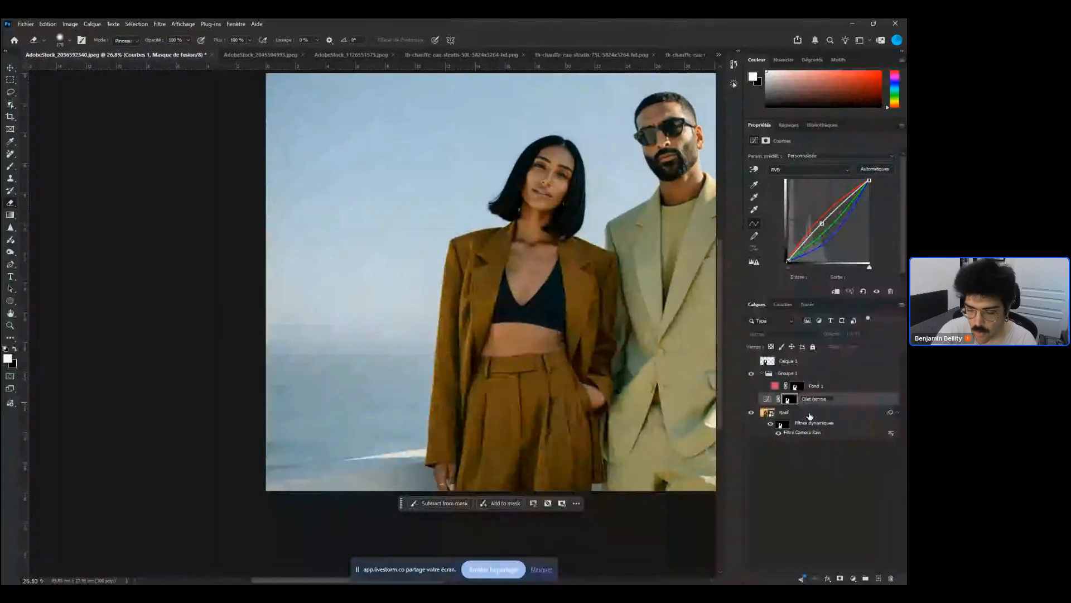
{"action": "double_click", "coordinate": [815, 386]}
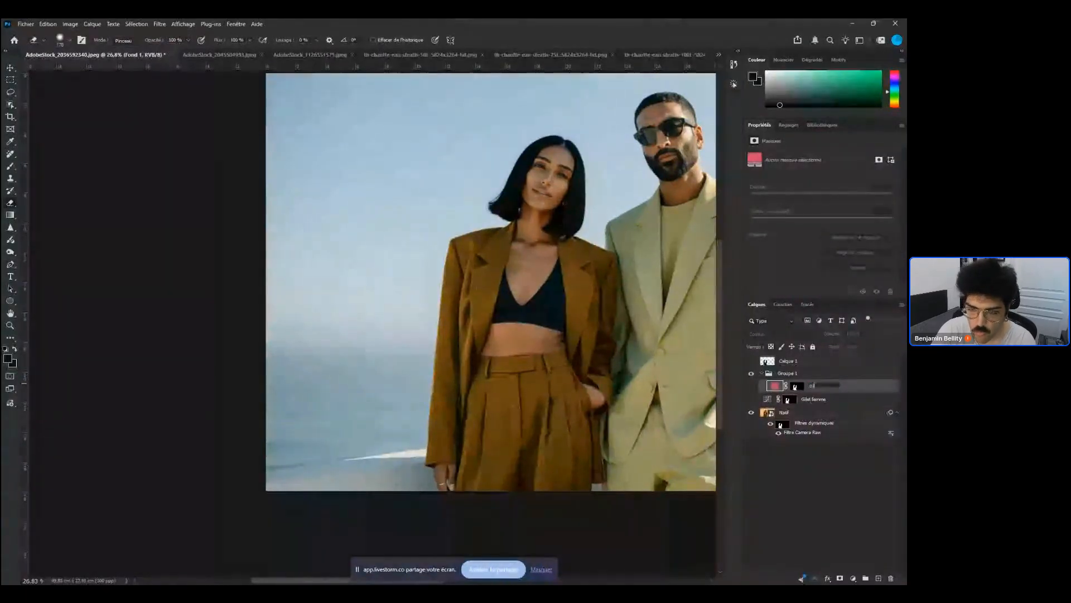
{"action": "type", "text": "gilet femme"}
{"action": "key", "text": "Return"}
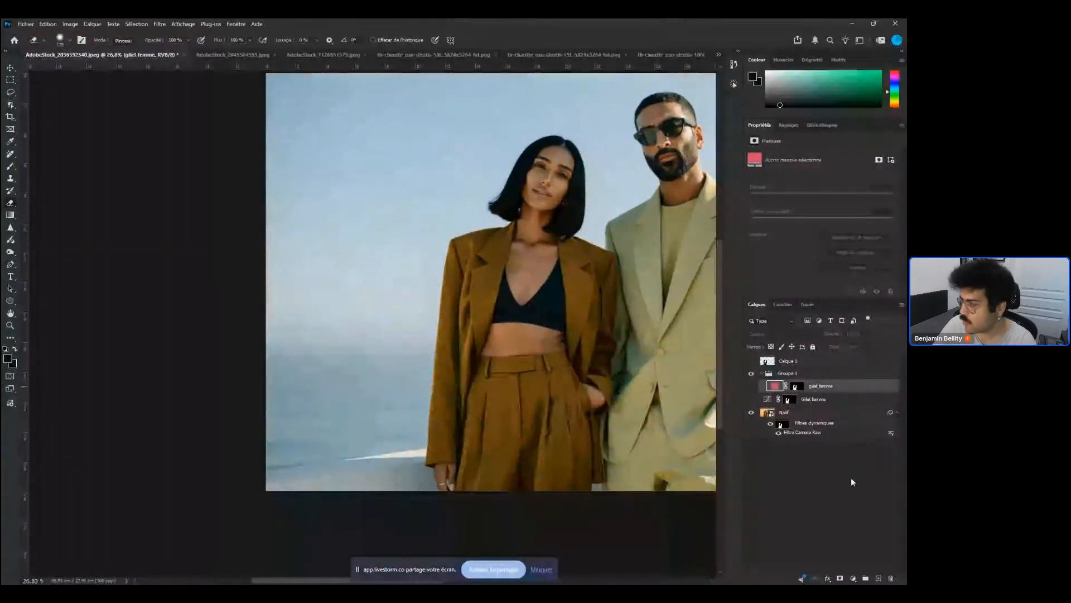
Reorder the group so the Curves layer sits above the colour fill layer
{"action": "left_click", "coordinate": [751, 387]}
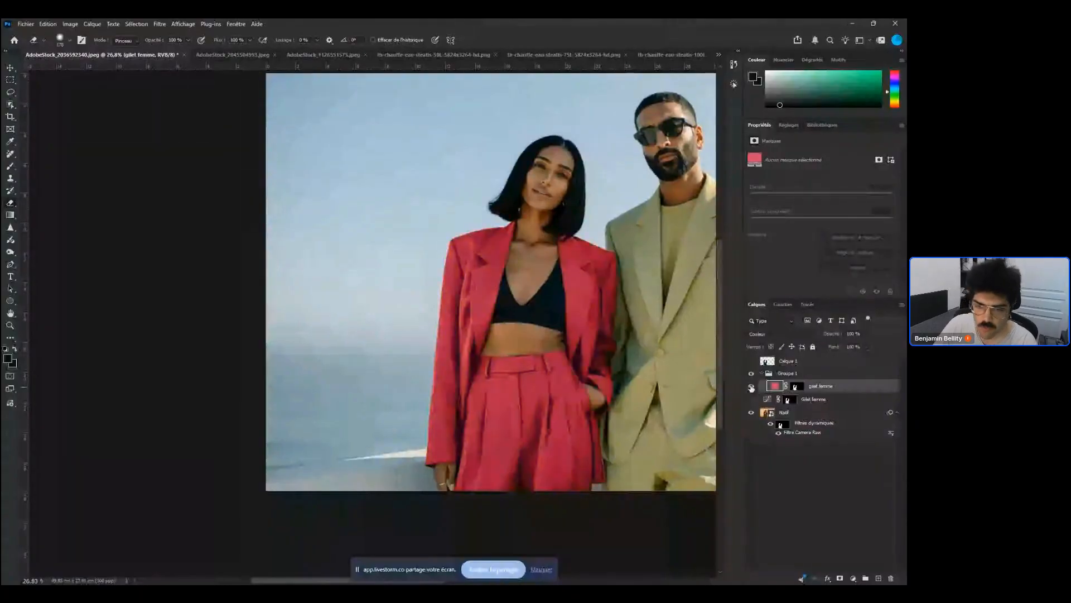
{"action": "left_click", "coordinate": [751, 386]}
{"action": "left_click", "coordinate": [751, 374]}
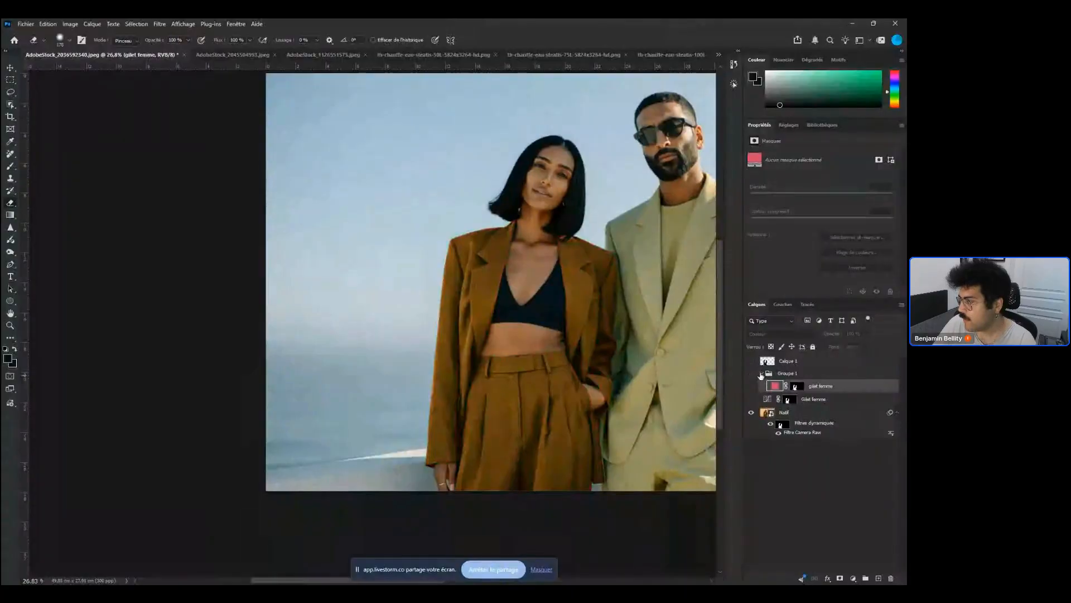
{"action": "left_click", "coordinate": [762, 374]}
{"action": "left_click", "coordinate": [763, 374]}
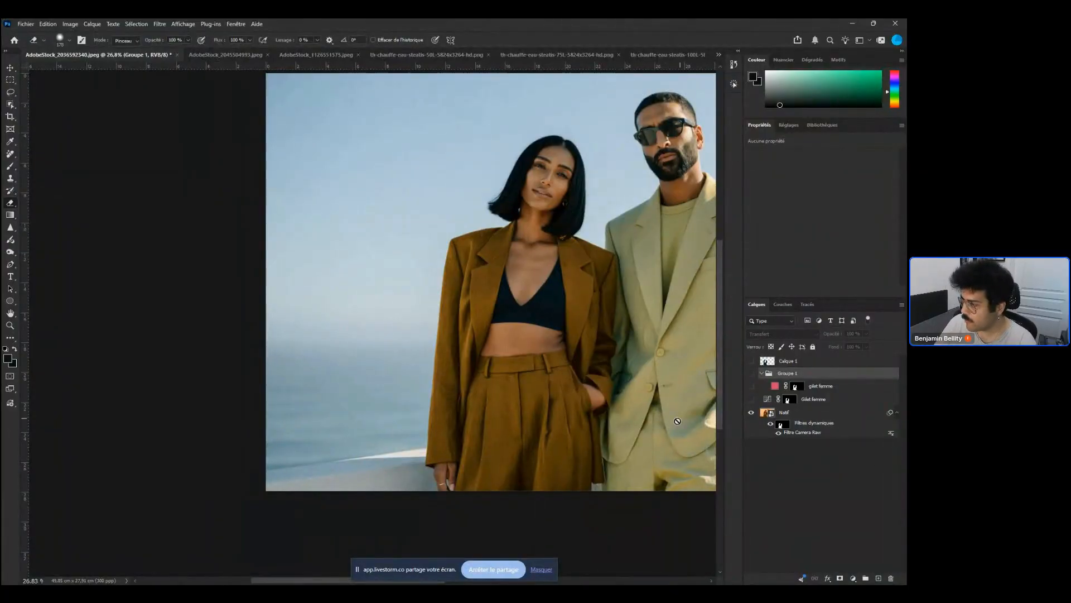
{"action": "left_click", "coordinate": [818, 386]}
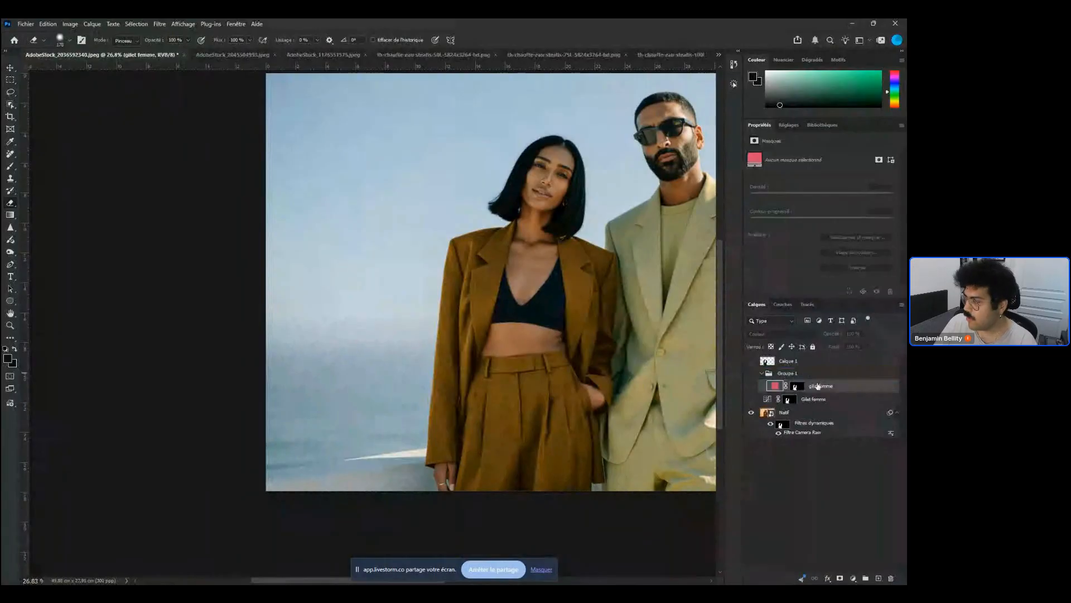
{"action": "key", "text": "ctrl+z"}
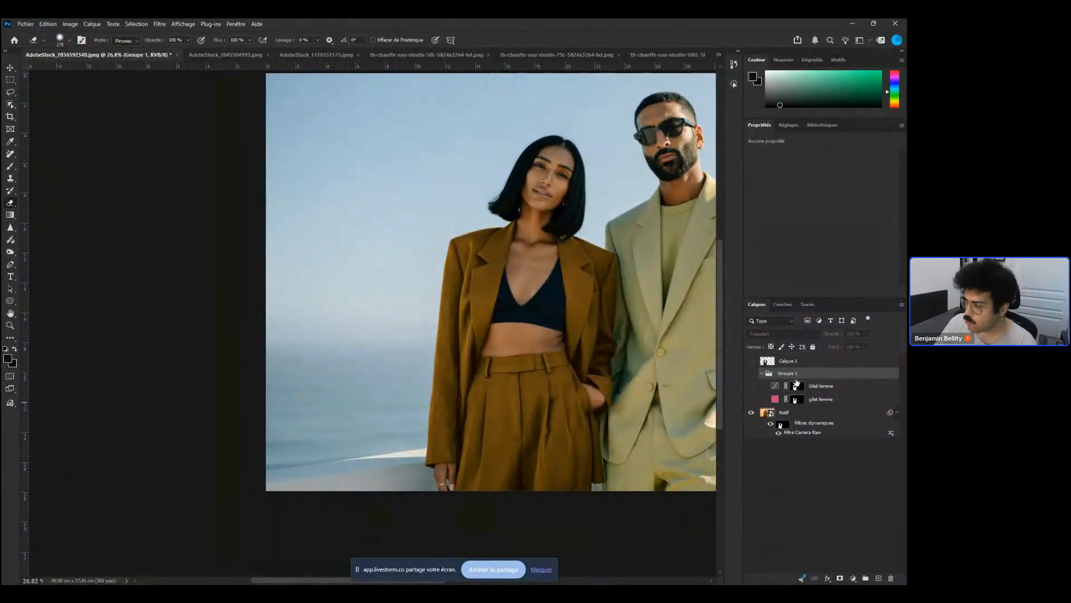
Load the Curves layer's mask as a selection and add it as a layer mask on the group
{"action": "left_click", "coordinate": [797, 387], "text": "ctrl"}
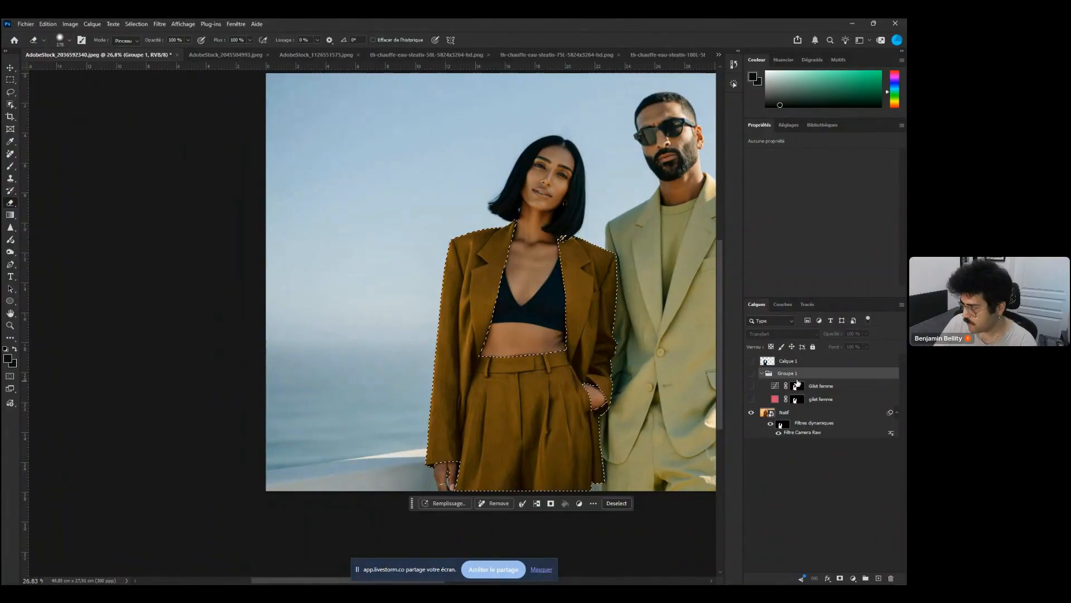
{"action": "left_click", "coordinate": [840, 578]}
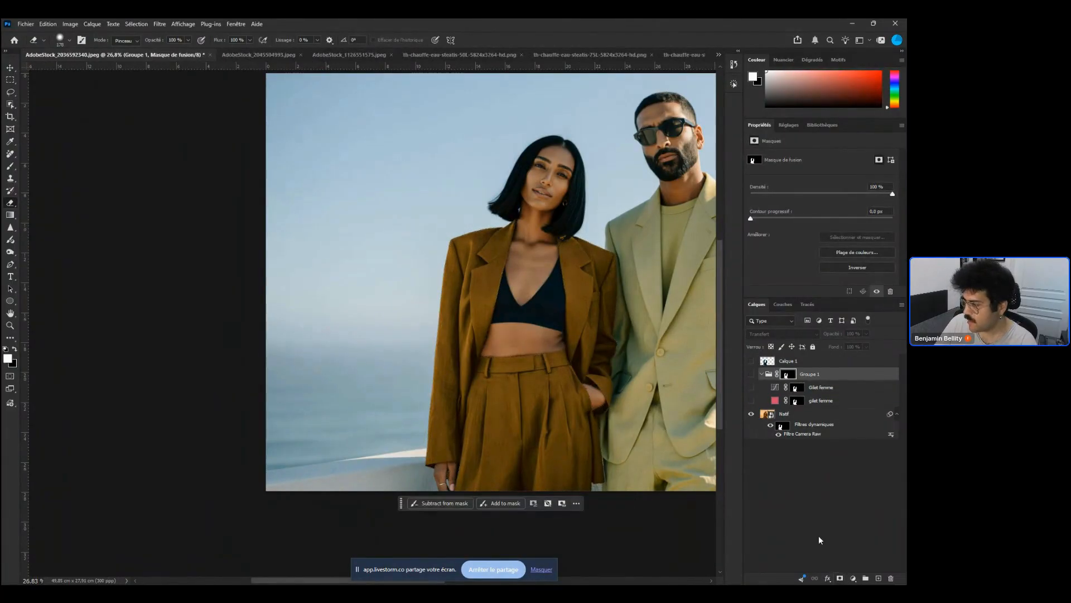
{"action": "left_click", "coordinate": [751, 375]}
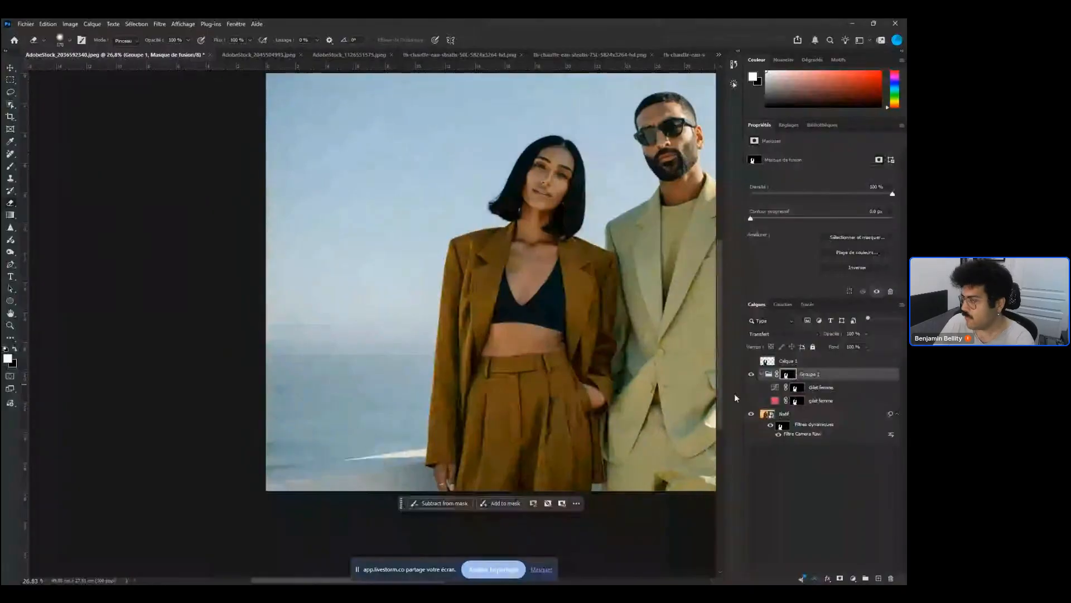
Delete the layer masks of both the Curves and colour fill layers and make both layers visible
{"action": "left_click", "coordinate": [799, 390]}
{"action": "key", "text": "Delete"}
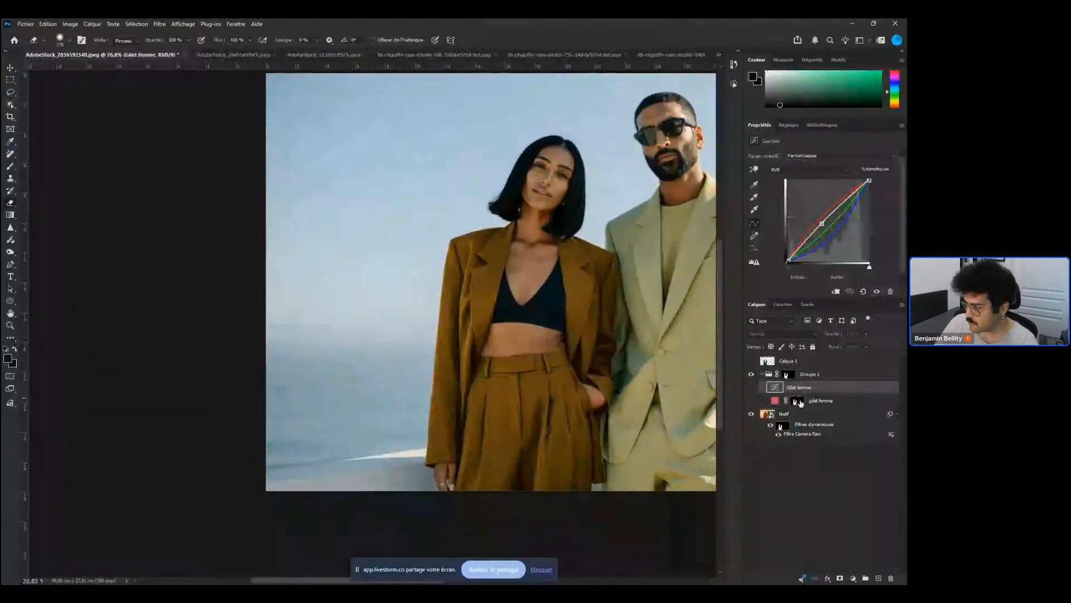
{"action": "left_click", "coordinate": [799, 404]}
{"action": "key", "text": "Delete"}
{"action": "left_click", "coordinate": [751, 386]}
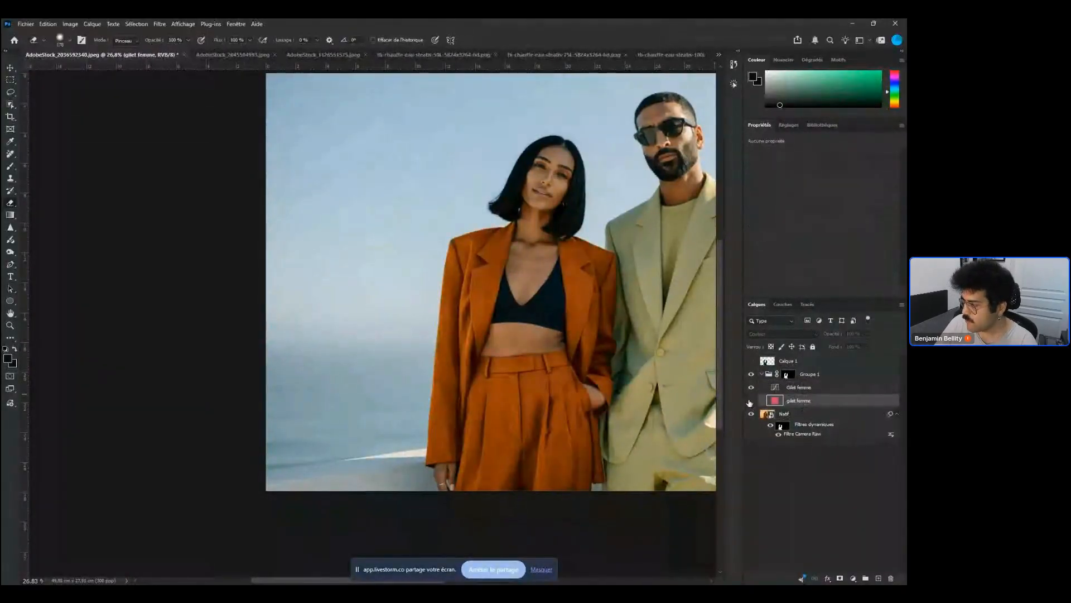
{"action": "left_click", "coordinate": [751, 400]}
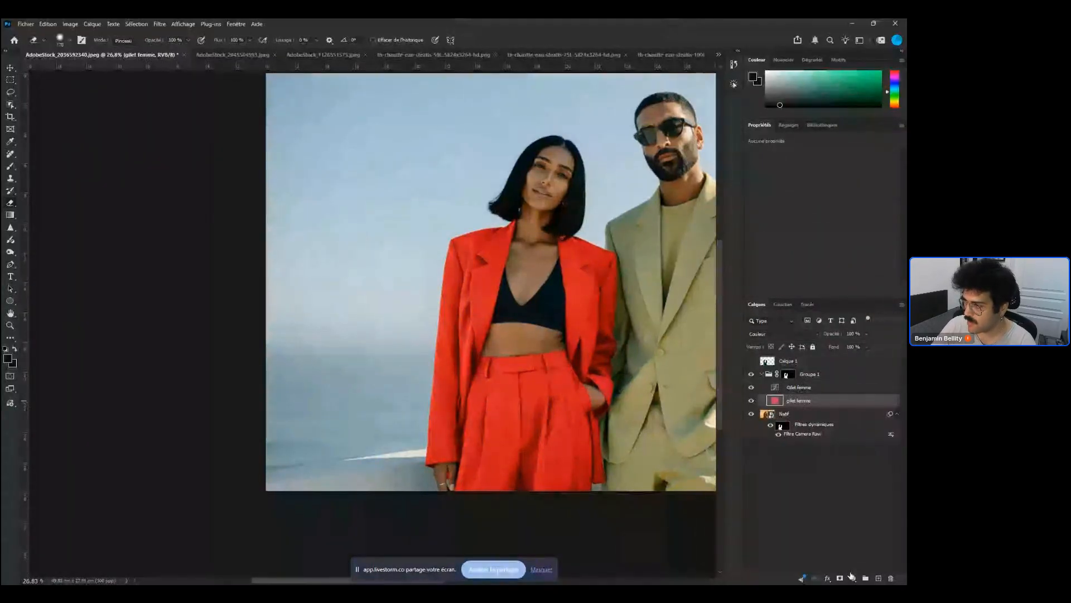
Start a Pen tool path outlining the trouser waistband
{"action": "key", "text": "p"}
{"action": "left_click", "coordinate": [474, 371]}
{"action": "left_click_drag", "start_coordinate": [519, 373], "coordinate": [545, 370]}
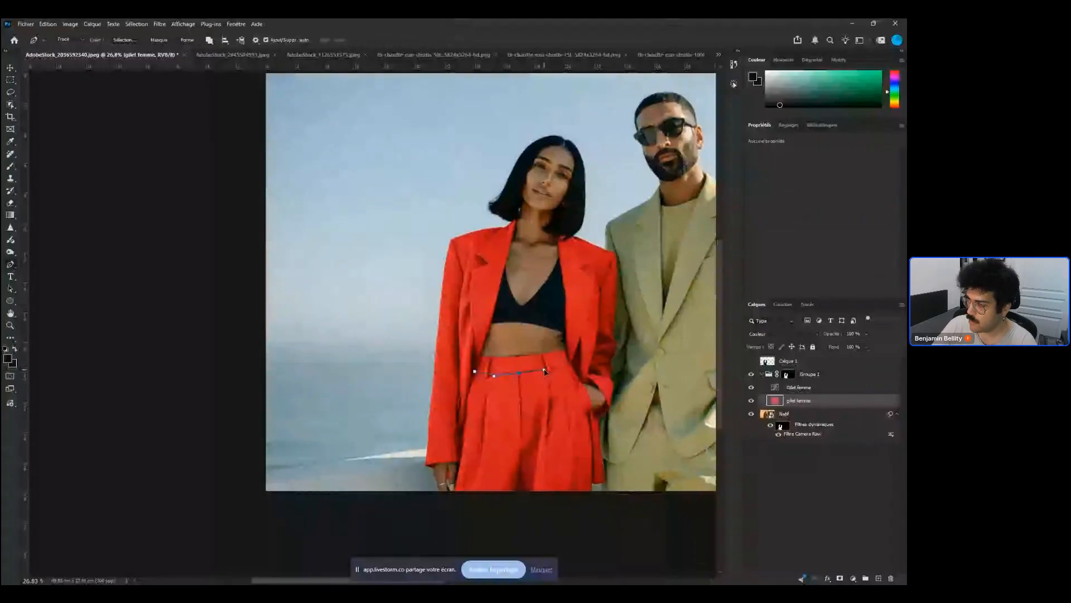
{"action": "left_click", "coordinate": [573, 368]}
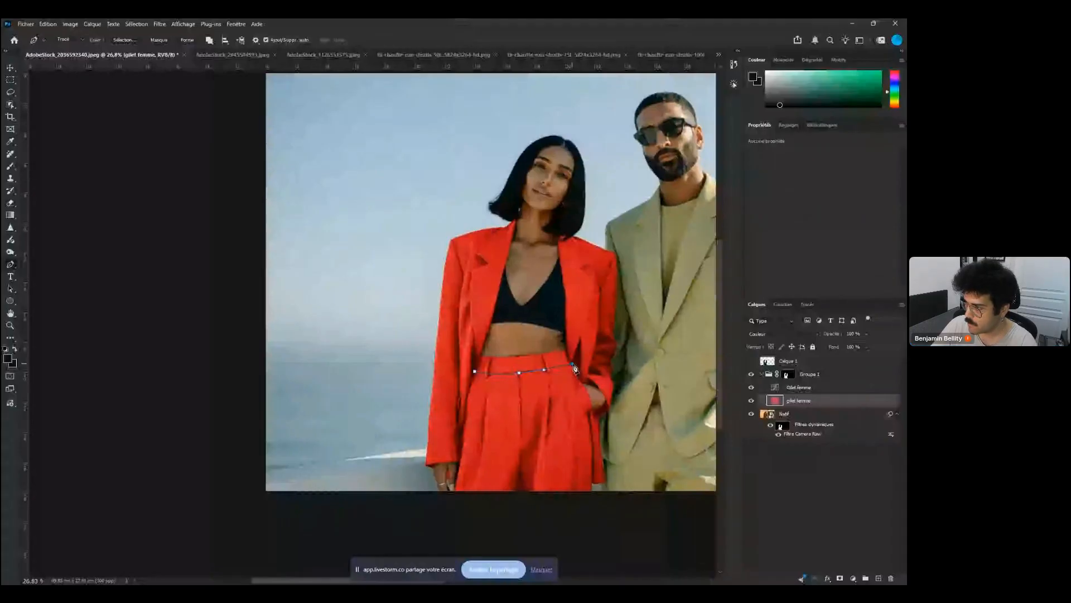
{"action": "left_click", "coordinate": [565, 351]}
{"action": "left_click", "coordinate": [549, 352]}
{"action": "left_click_drag", "start_coordinate": [501, 357], "coordinate": [491, 358]}
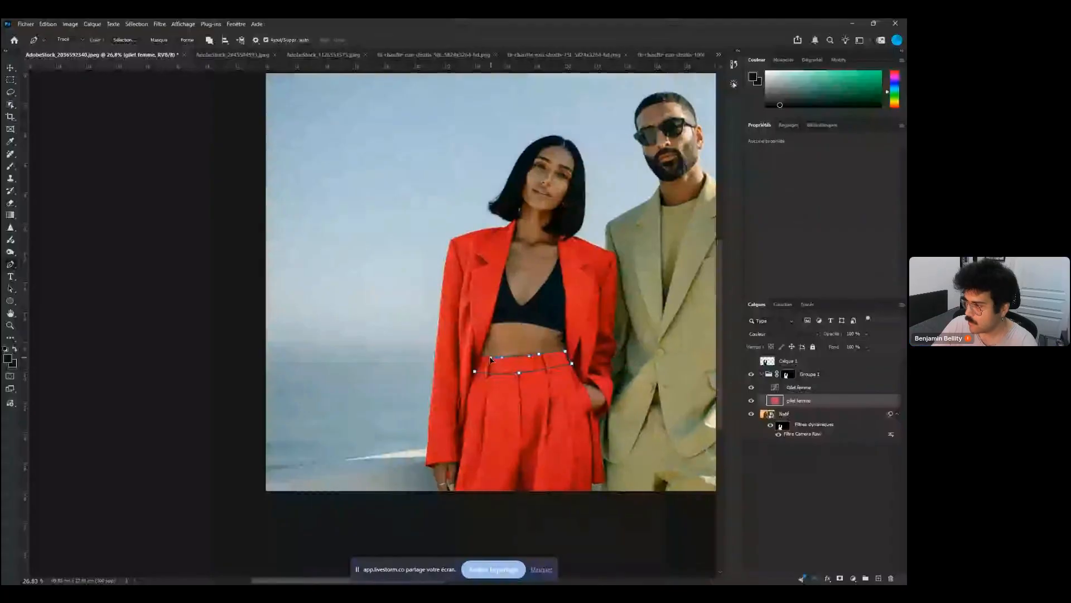
Refine the waistband path around its edges and first belt loop, then convert it to a selection
{"action": "scroll", "coordinate": [534, 356], "scroll_direction": "up", "scroll_amount": 3}
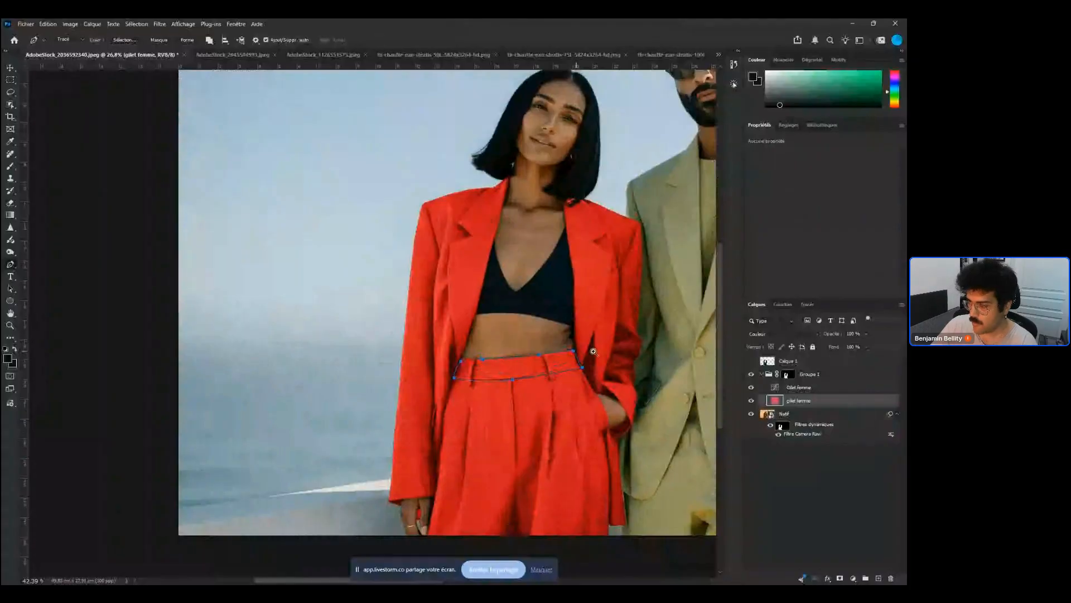
{"action": "scroll", "coordinate": [594, 351], "scroll_direction": "up", "scroll_amount": 10}
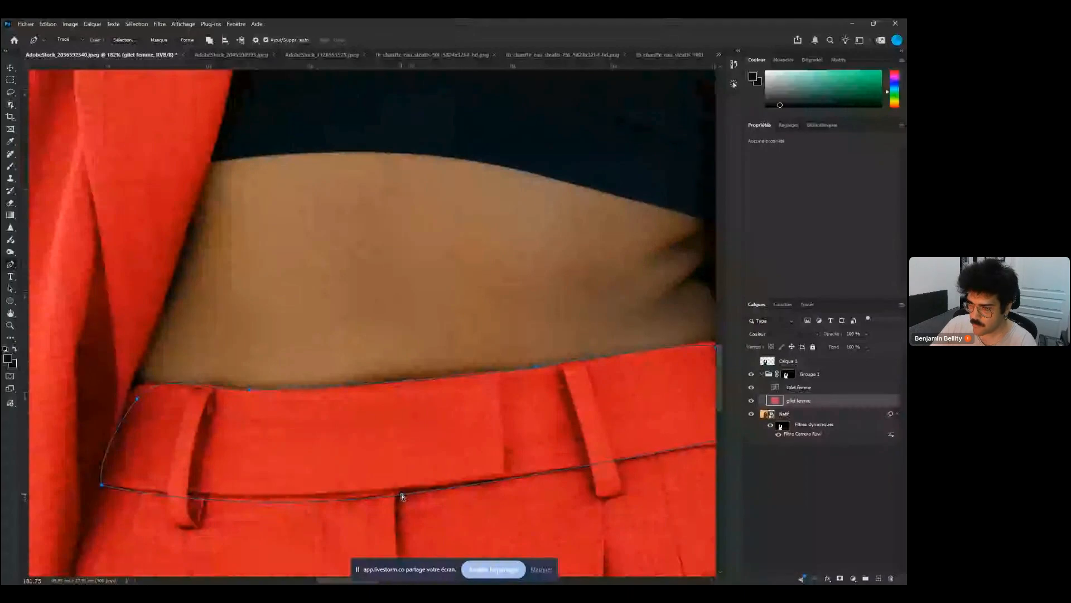
{"action": "left_click", "coordinate": [402, 496]}
{"action": "left_click_drag", "start_coordinate": [112, 420], "coordinate": [119, 442]}
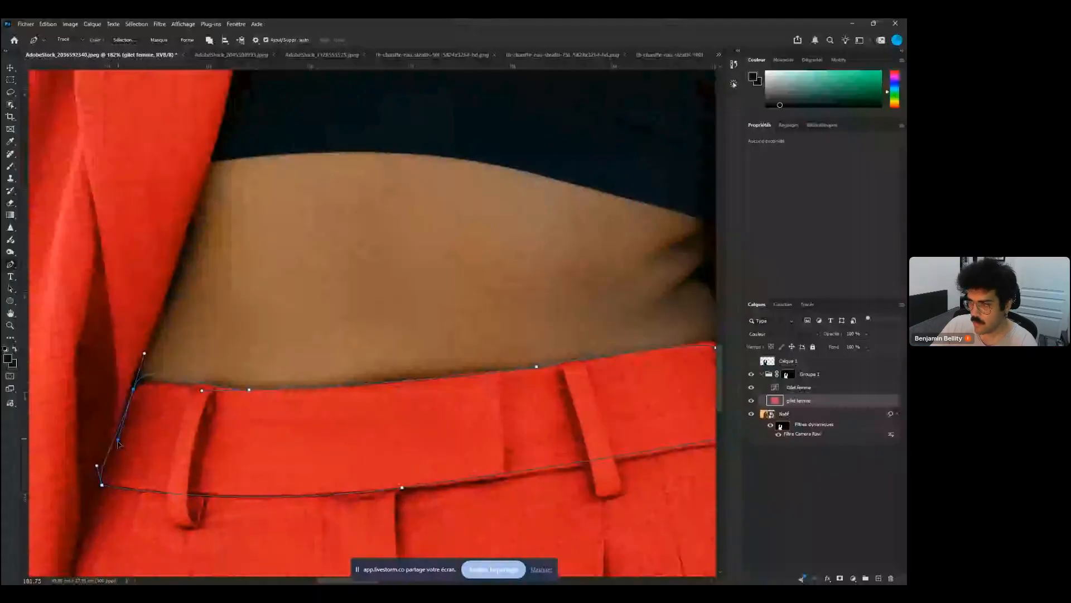
{"action": "left_click_drag", "start_coordinate": [378, 366], "coordinate": [242, 372]}
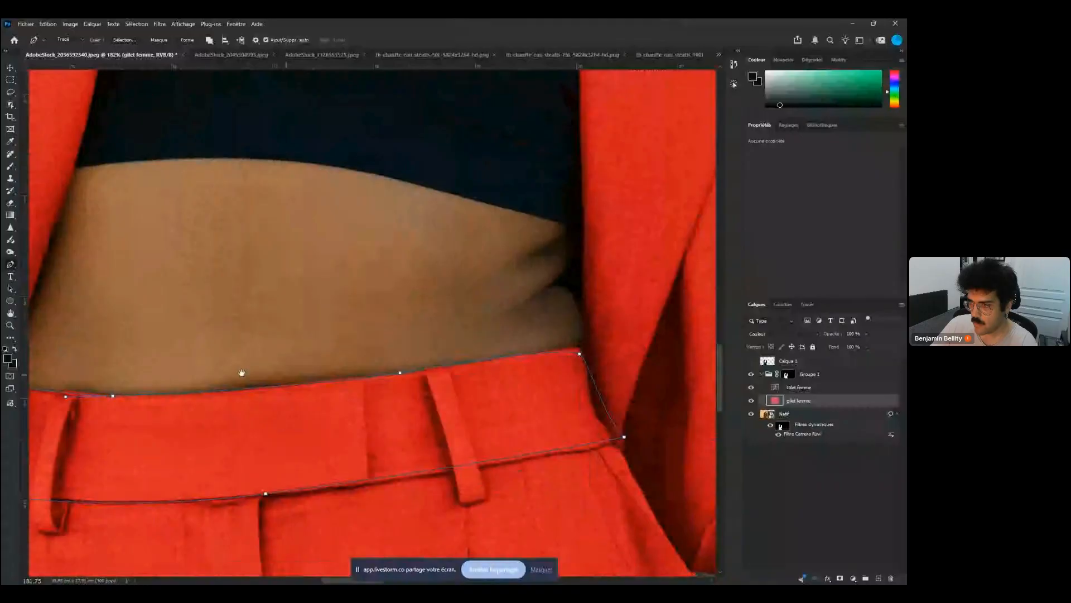
{"action": "left_click_drag", "start_coordinate": [242, 372], "coordinate": [141, 367]}
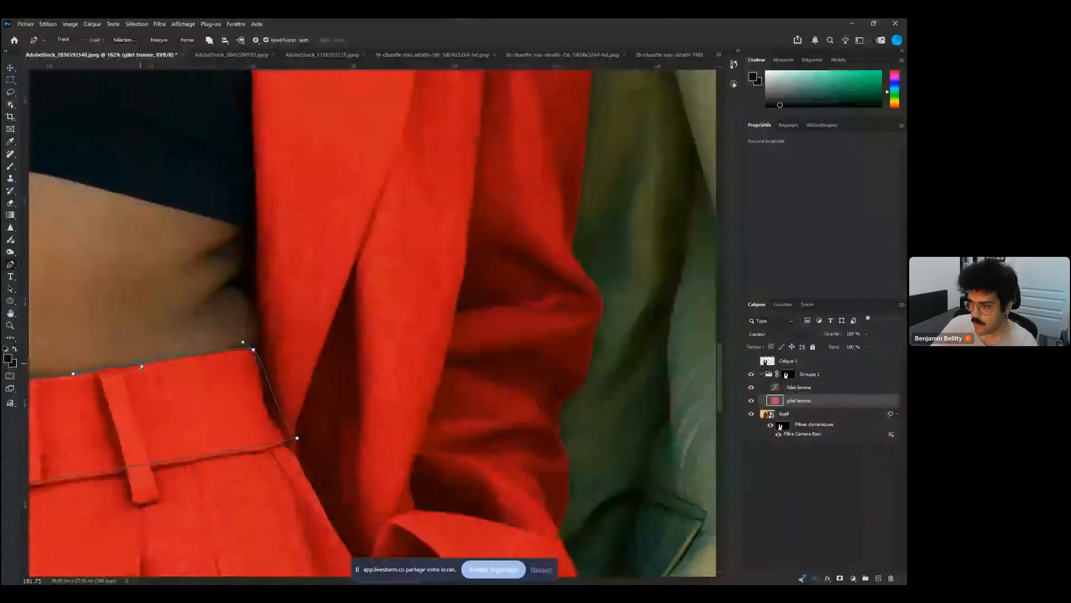
{"action": "left_click", "coordinate": [152, 364]}
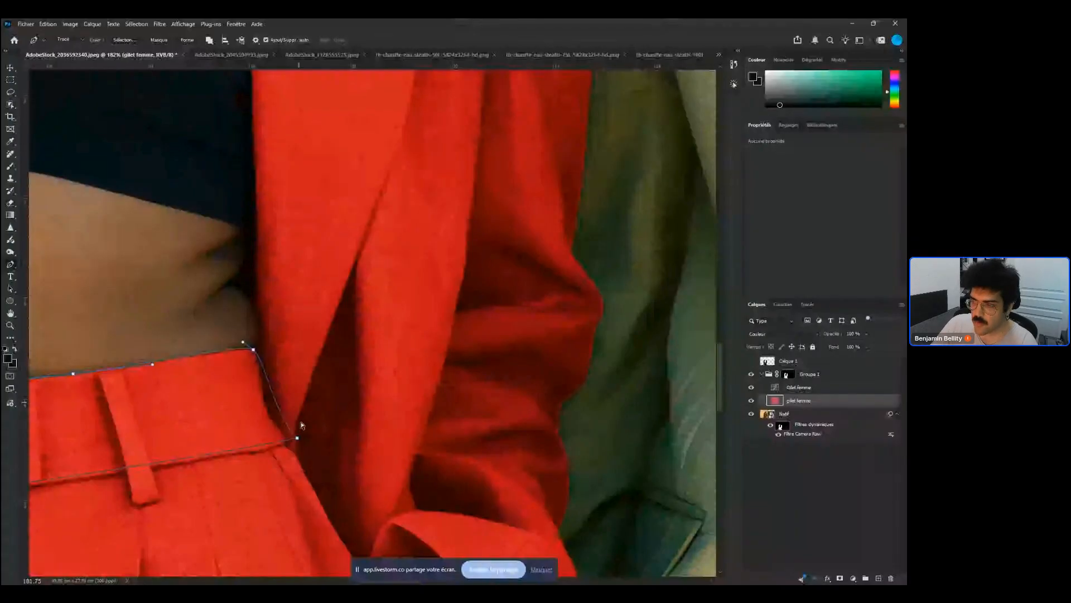
{"action": "left_click_drag", "start_coordinate": [271, 417], "coordinate": [253, 434]}
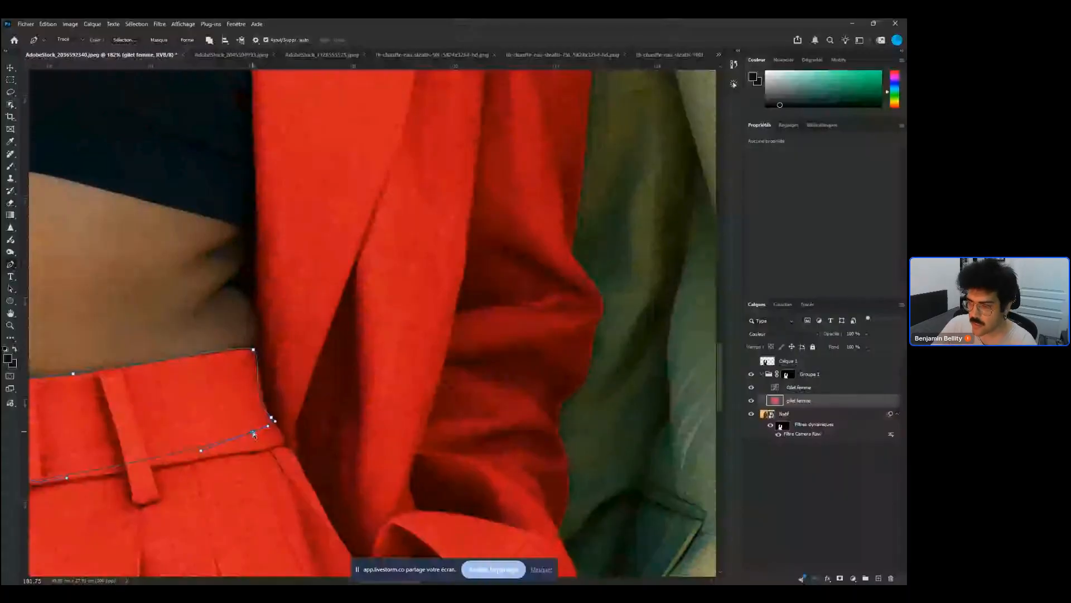
{"action": "left_click_drag", "start_coordinate": [254, 435], "coordinate": [278, 445]}
{"action": "left_click_drag", "start_coordinate": [217, 461], "coordinate": [328, 444]}
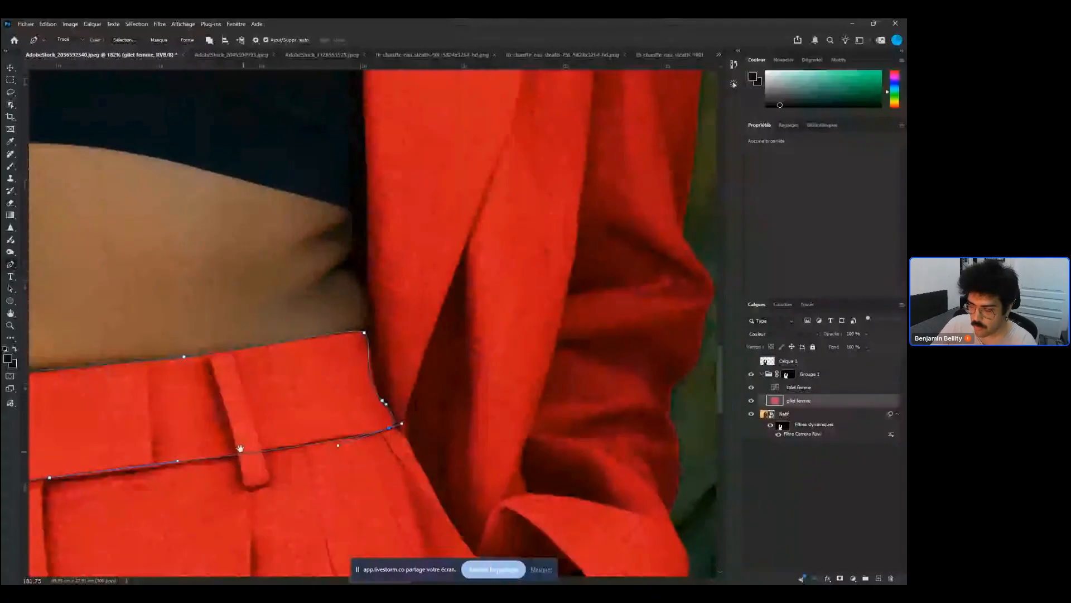
{"action": "left_click", "coordinate": [237, 447]}
{"action": "left_click_drag", "start_coordinate": [241, 472], "coordinate": [240, 480]}
{"action": "left_click_drag", "start_coordinate": [251, 489], "coordinate": [259, 490]}
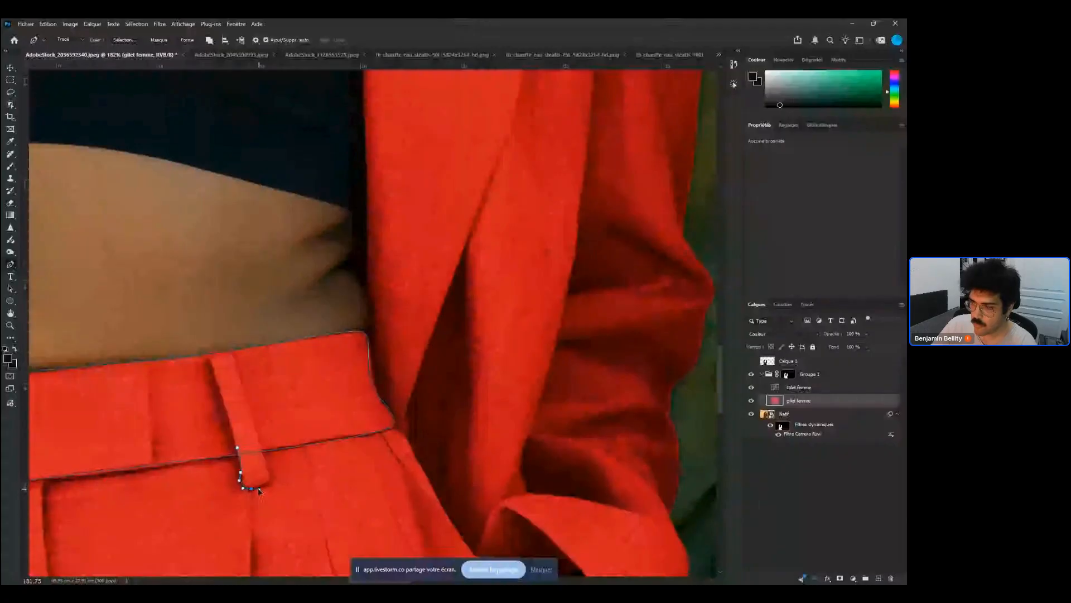
{"action": "left_click", "coordinate": [267, 481]}
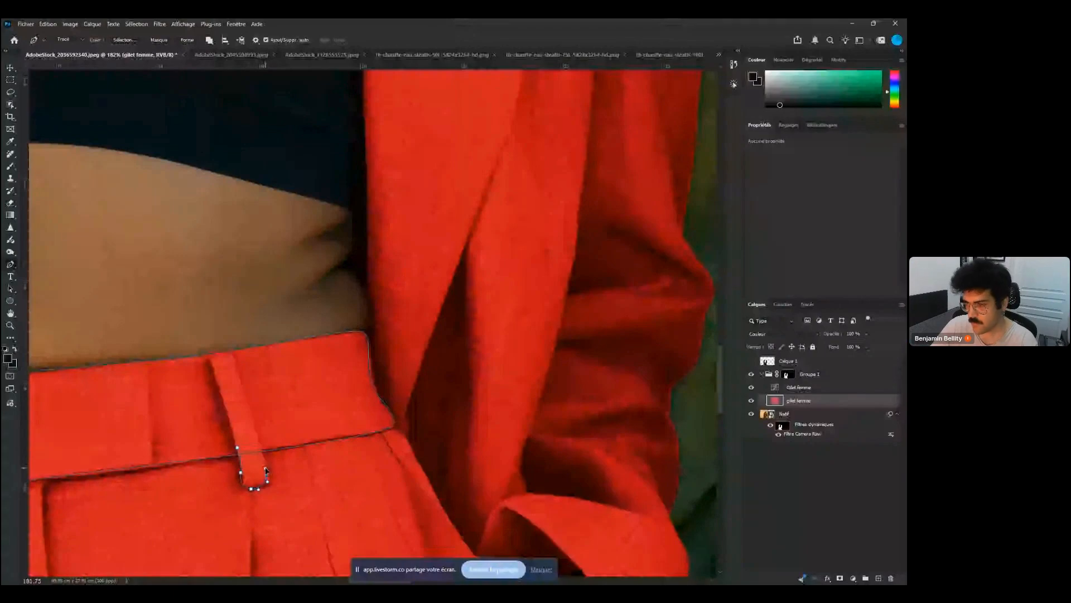
{"action": "left_click", "coordinate": [264, 447]}
{"action": "key", "text": "ctrl+Return"}
Trace the neighbouring belt loop with the Pen tool and add it to the waistband selection
{"action": "scroll", "coordinate": [283, 455], "scroll_direction": "left", "scroll_amount": 5}
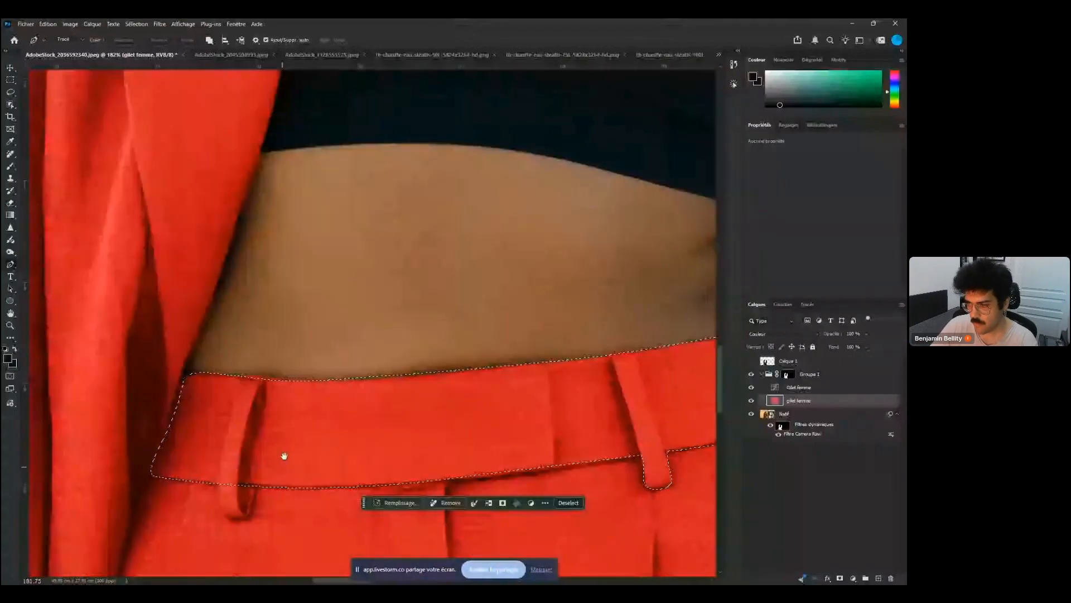
{"action": "scroll", "coordinate": [284, 456], "scroll_direction": "left", "scroll_amount": 4}
{"action": "scroll", "coordinate": [274, 455], "scroll_direction": "down", "scroll_amount": 2}
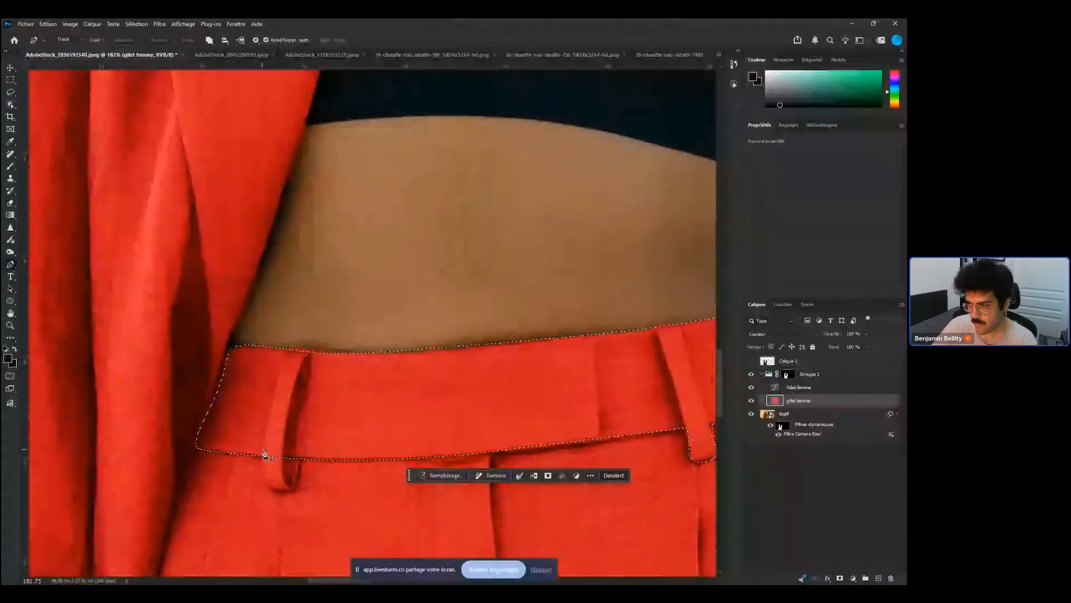
{"action": "left_click", "coordinate": [262, 449]}
{"action": "left_click", "coordinate": [276, 490]}
{"action": "left_click", "coordinate": [291, 491]}
{"action": "left_click", "coordinate": [302, 458]}
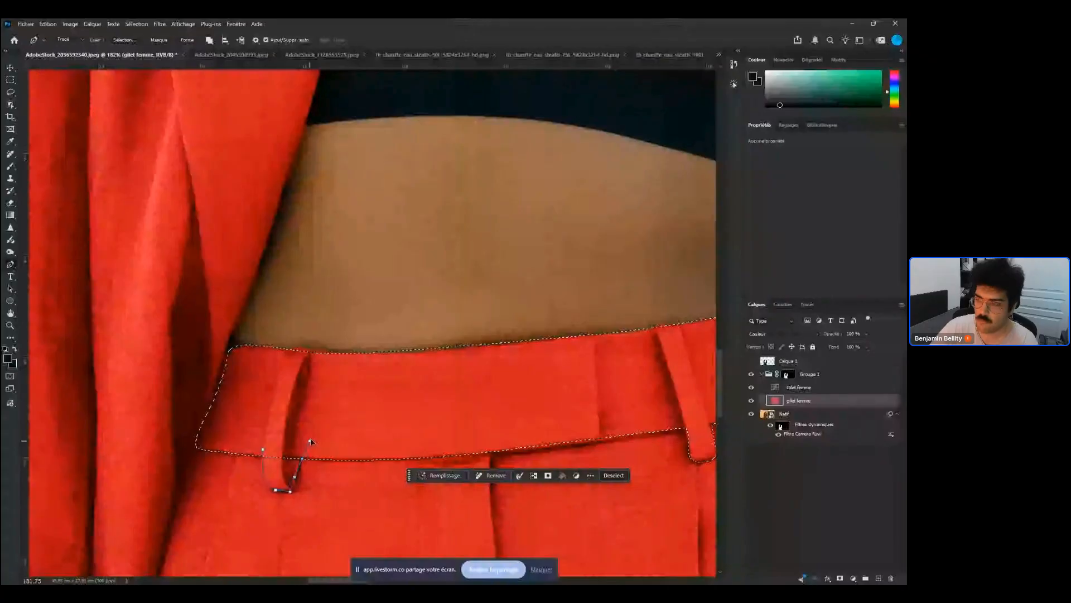
{"action": "key", "text": "ctrl+shift+Return"}
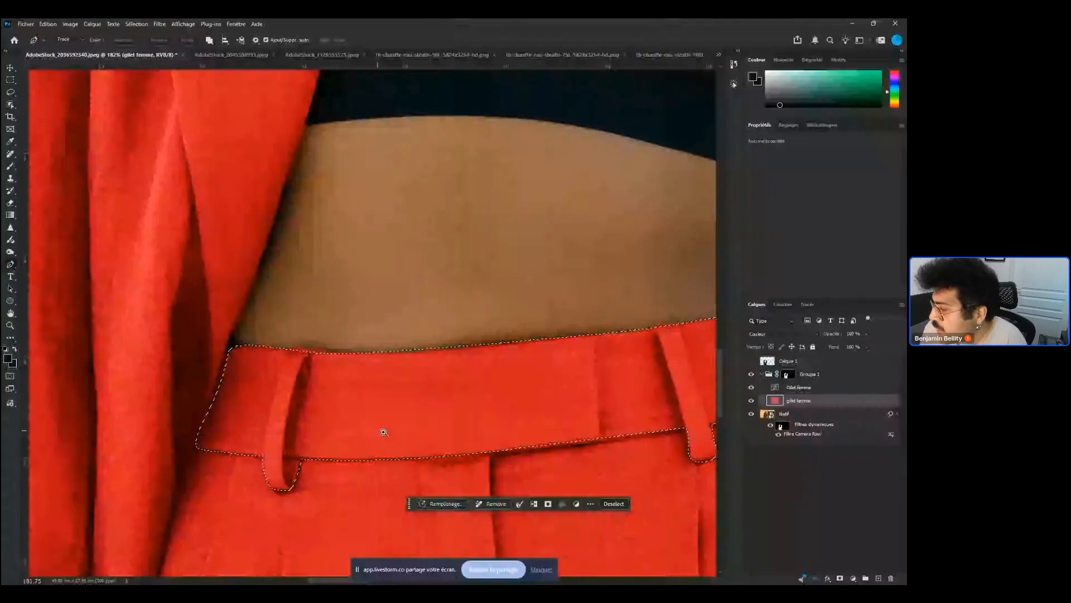
Zoom out and hide the Curves layer to compare the suit colour
{"action": "left_click_drag", "start_coordinate": [383, 432], "coordinate": [312, 410]}
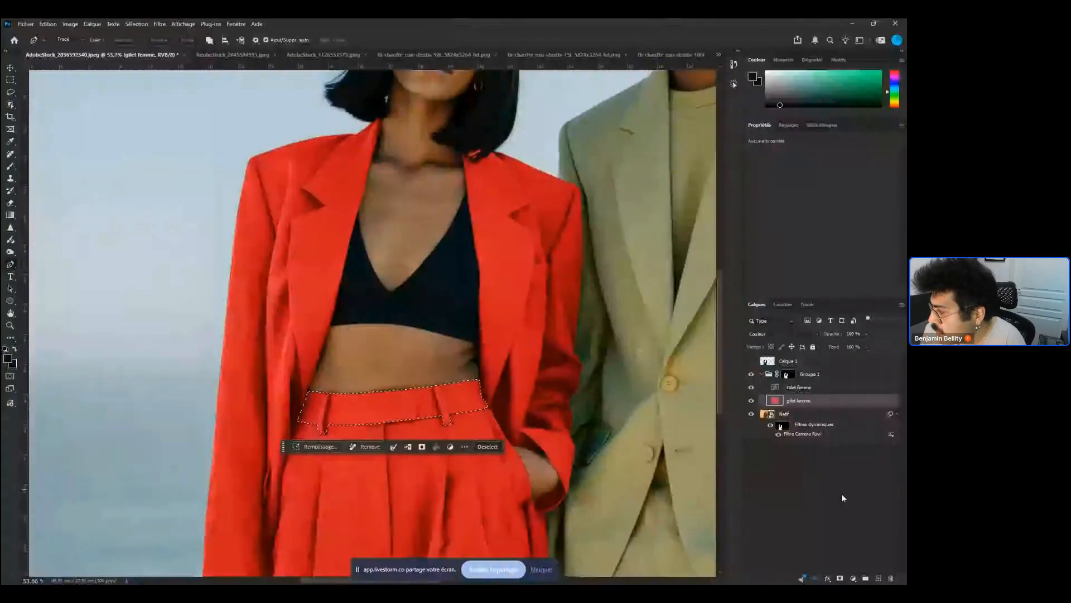
{"action": "left_click", "coordinate": [751, 387]}
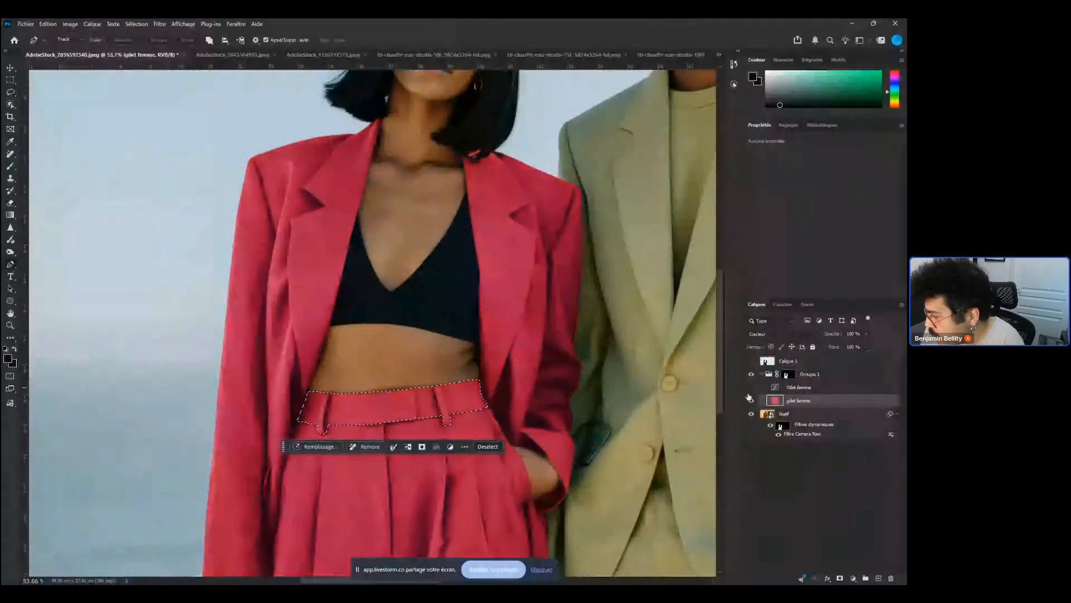
Add a layer mask from the waistband selection to the gilet femme colour fill layer
{"action": "left_click", "coordinate": [751, 400]}
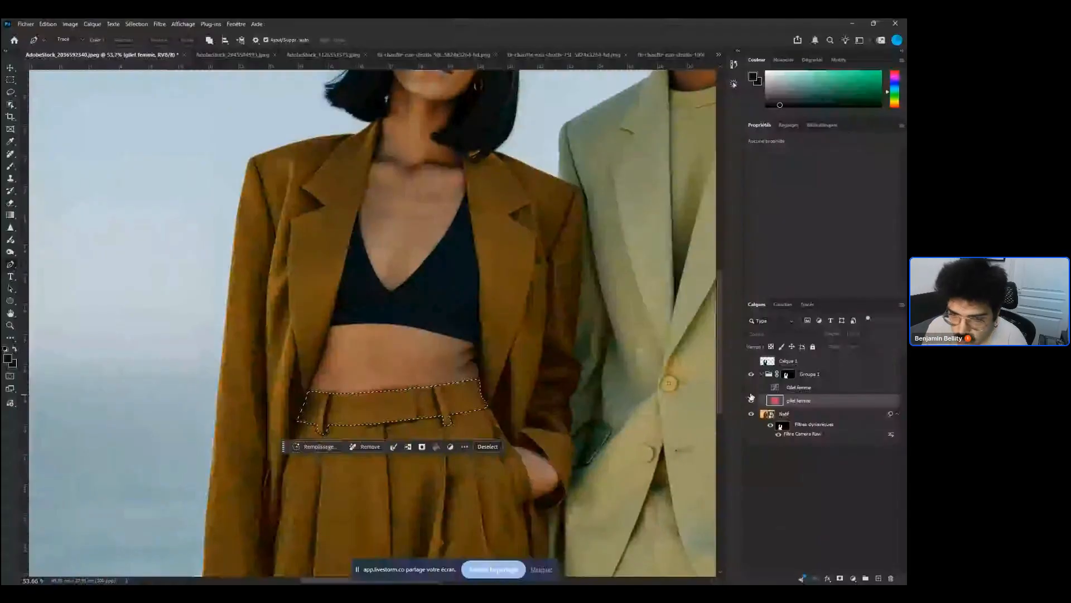
{"action": "left_click", "coordinate": [751, 399]}
{"action": "left_click", "coordinate": [840, 579]}
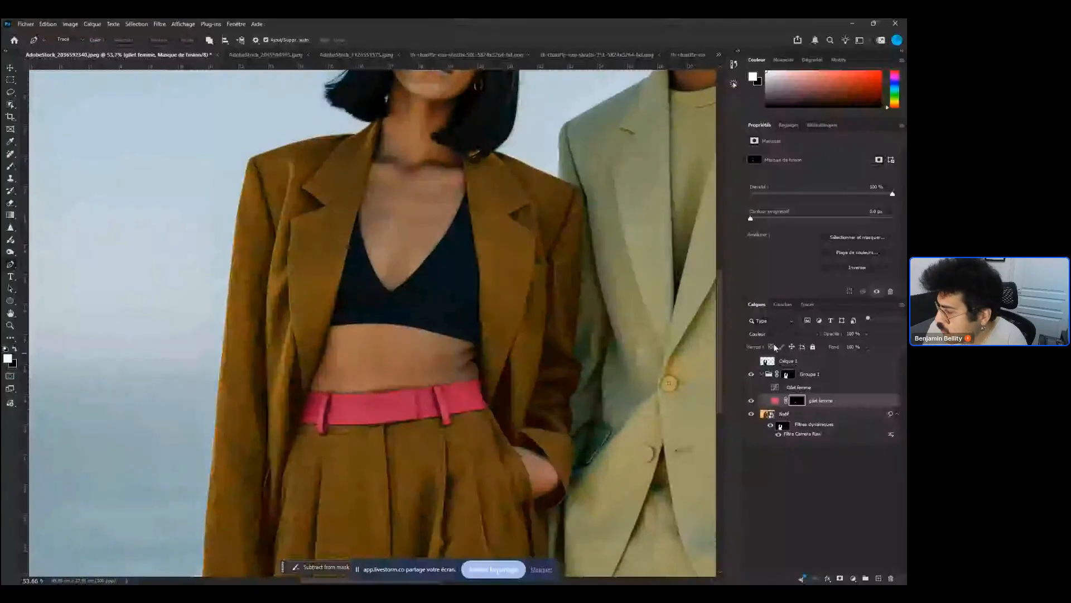
Toggle Groupe 1's visibility to compare the recoloured suit with the original
{"action": "left_click", "coordinate": [762, 374]}
{"action": "left_click", "coordinate": [751, 374]}
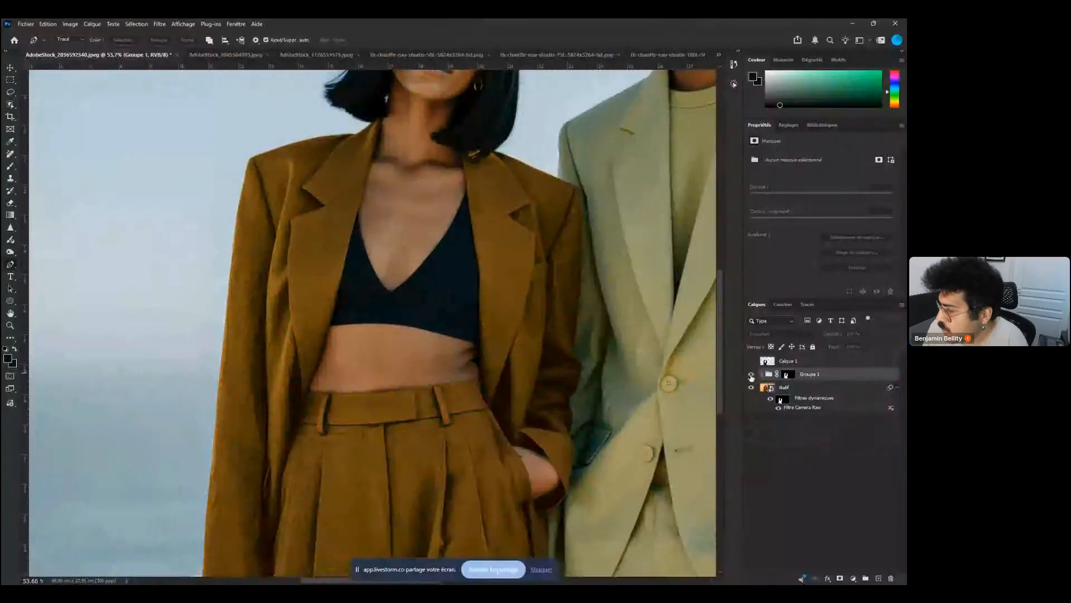
{"action": "left_click", "coordinate": [751, 374]}
{"action": "left_click", "coordinate": [762, 374]}
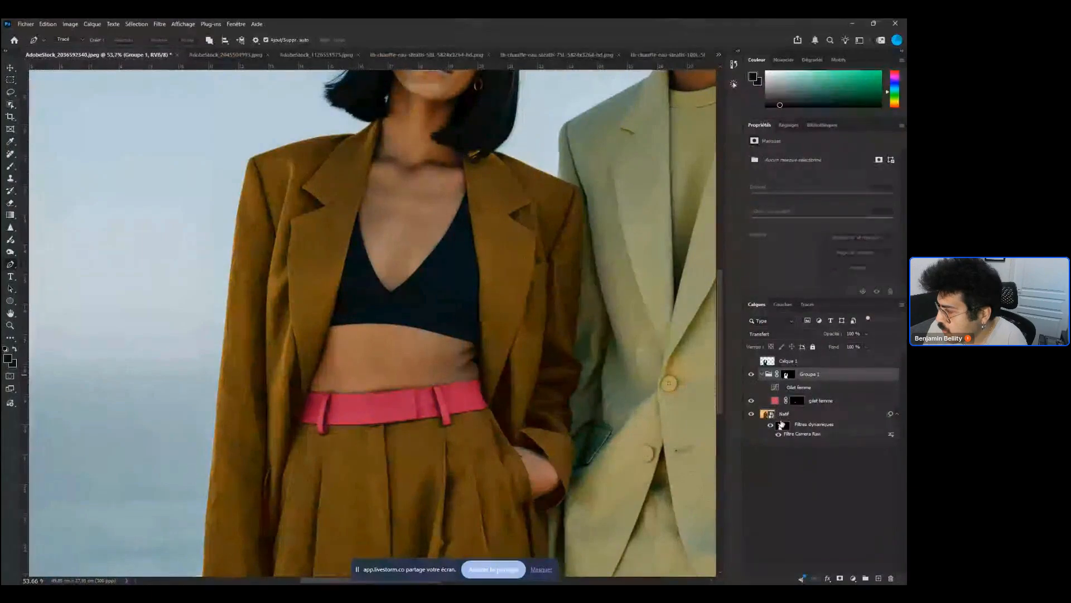
Turn off the smart filters on the Nuit layer
{"action": "left_click", "coordinate": [778, 426]}
{"action": "left_click", "coordinate": [773, 426]}
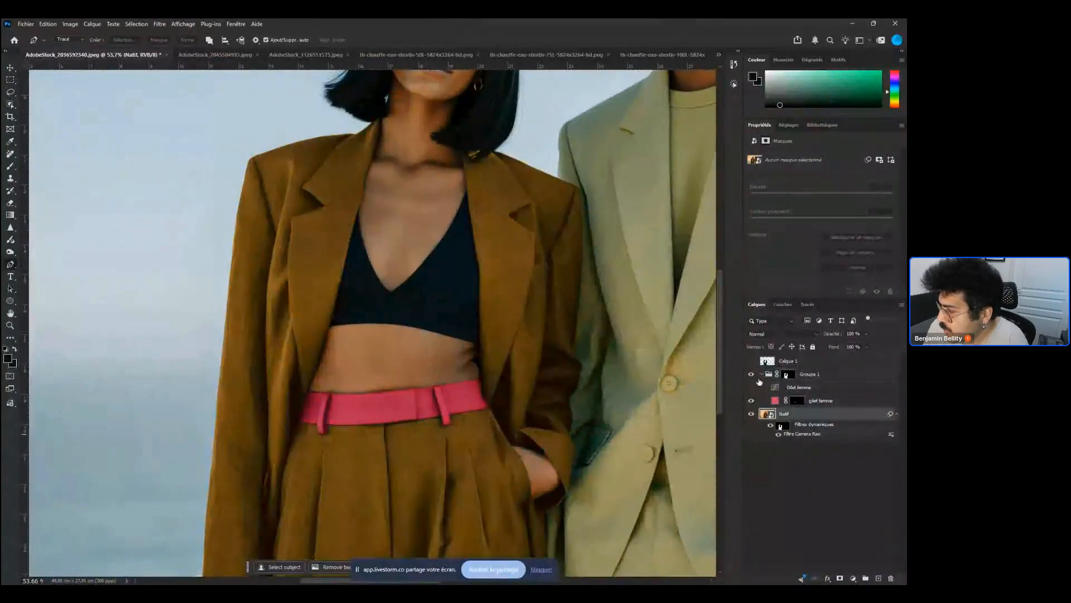
{"action": "left_click", "coordinate": [772, 426]}
Zoom out and toggle the recolour layers' visibility to compare the suit and belt colours
{"action": "left_click", "coordinate": [751, 386]}
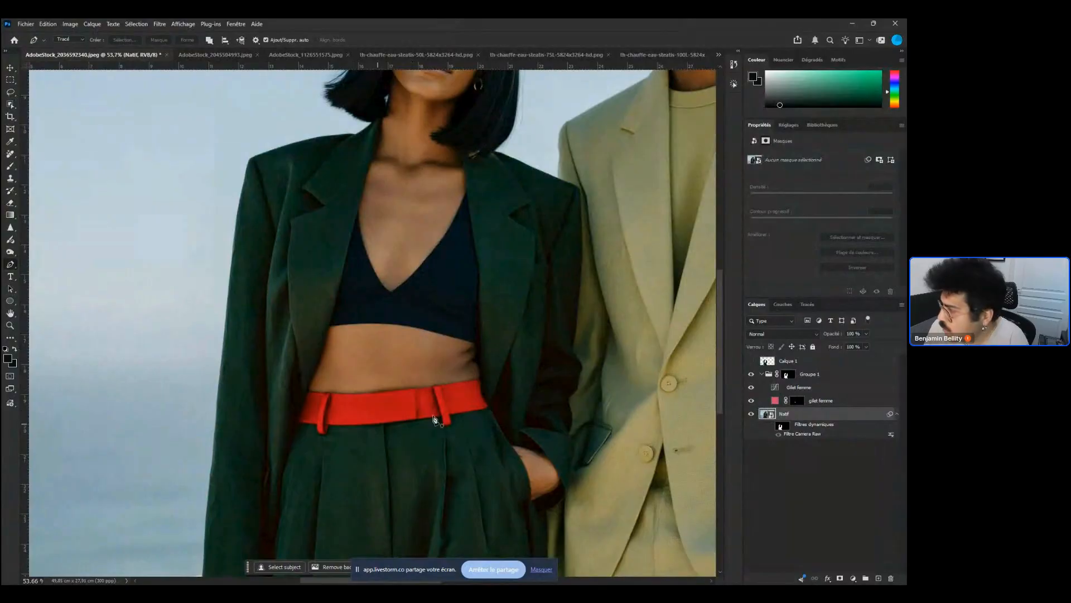
{"action": "left_click", "coordinate": [751, 375]}
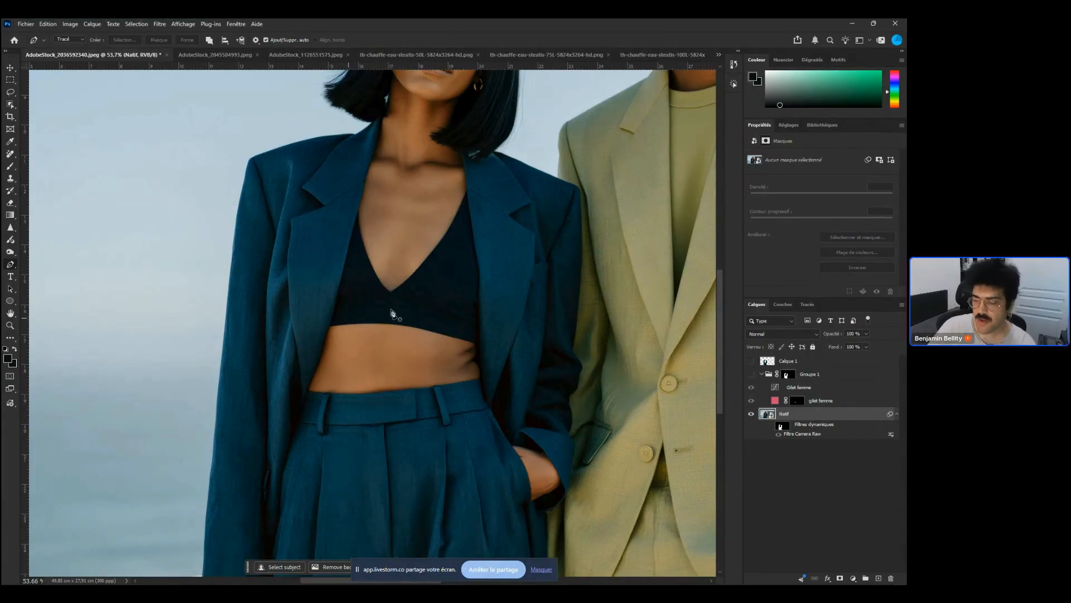
{"action": "left_click_drag", "start_coordinate": [439, 257], "coordinate": [351, 377]}
{"action": "scroll", "coordinate": [352, 368], "scroll_direction": "down", "scroll_amount": 5}
{"action": "left_click_drag", "start_coordinate": [506, 310], "coordinate": [445, 344]}
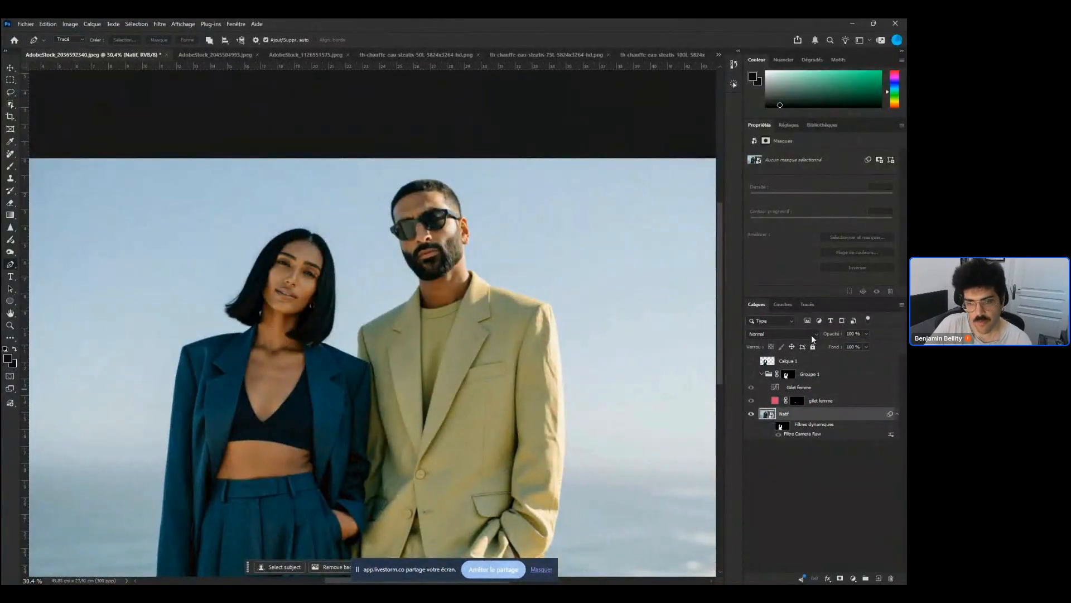
{"action": "left_click", "coordinate": [762, 374]}
{"action": "left_click", "coordinate": [770, 386]}
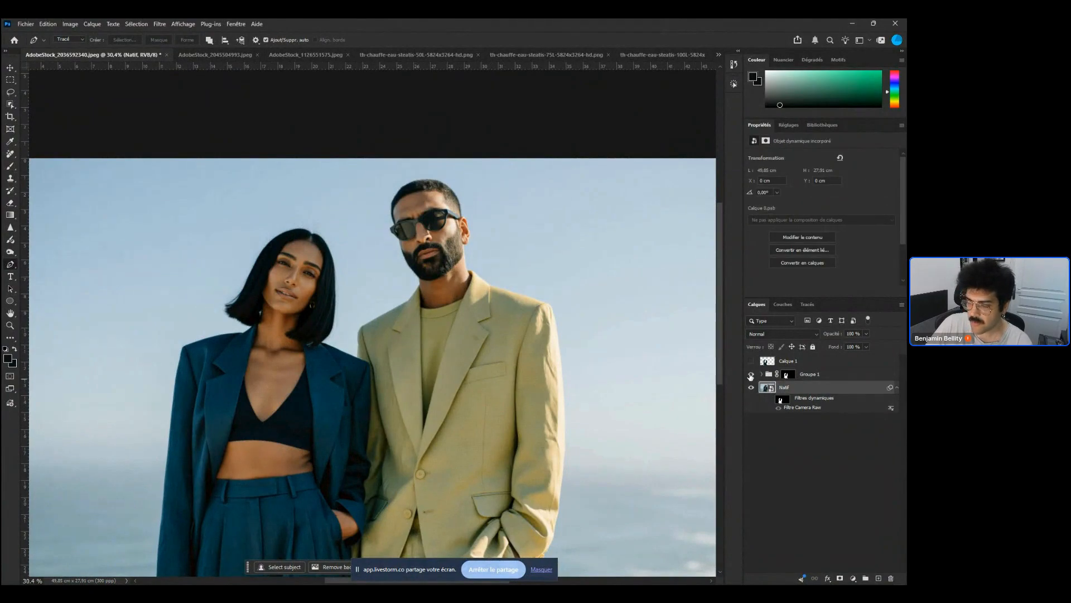
{"action": "left_click", "coordinate": [751, 375]}
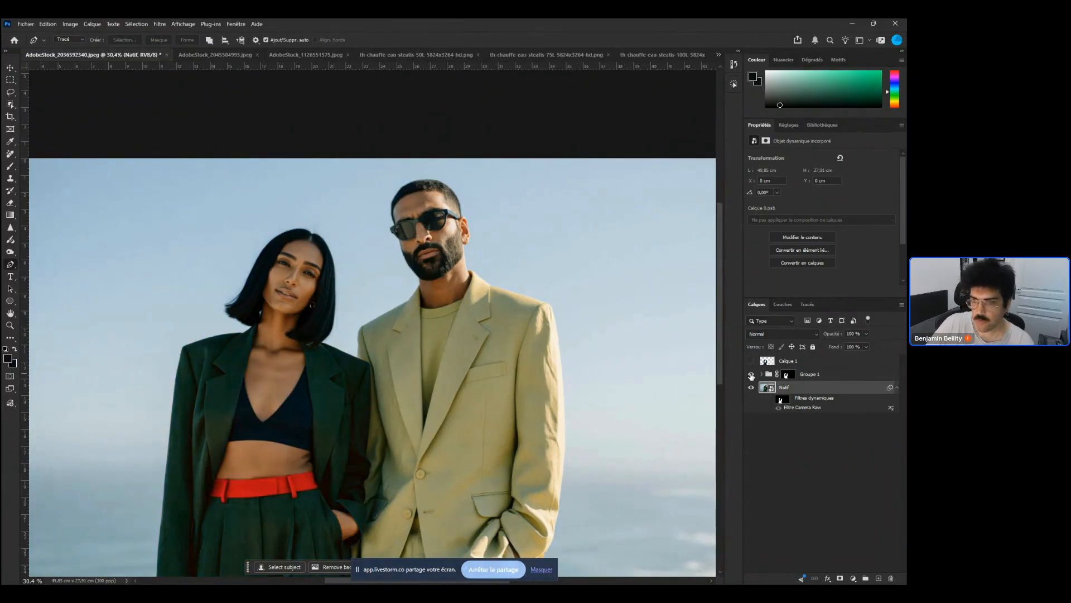
{"action": "left_click", "coordinate": [761, 374]}
{"action": "left_click", "coordinate": [752, 375]}
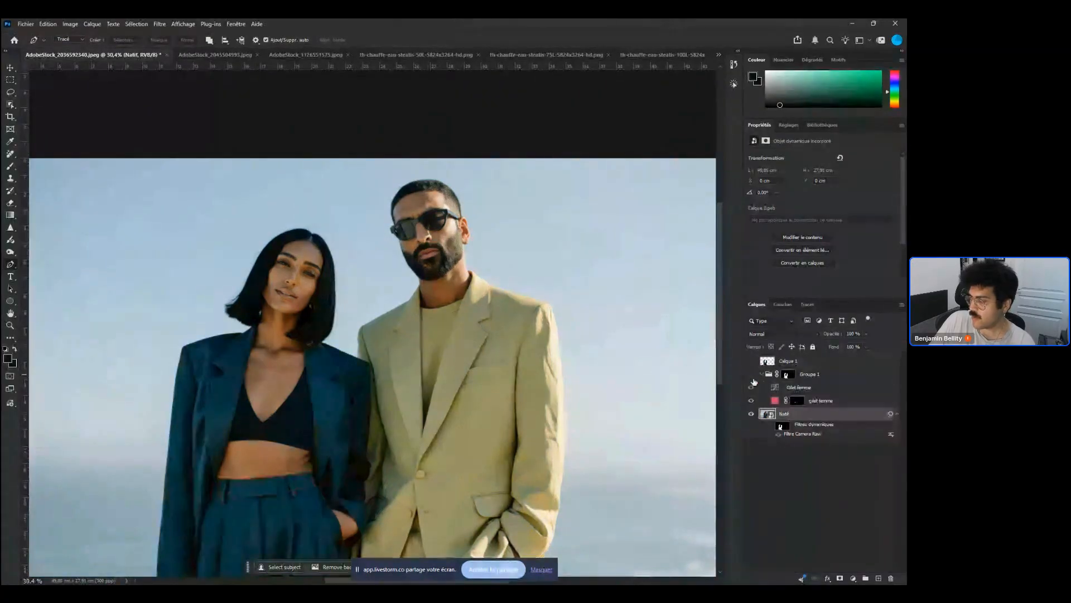
{"action": "left_click", "coordinate": [751, 375]}
{"action": "left_click", "coordinate": [752, 400]}
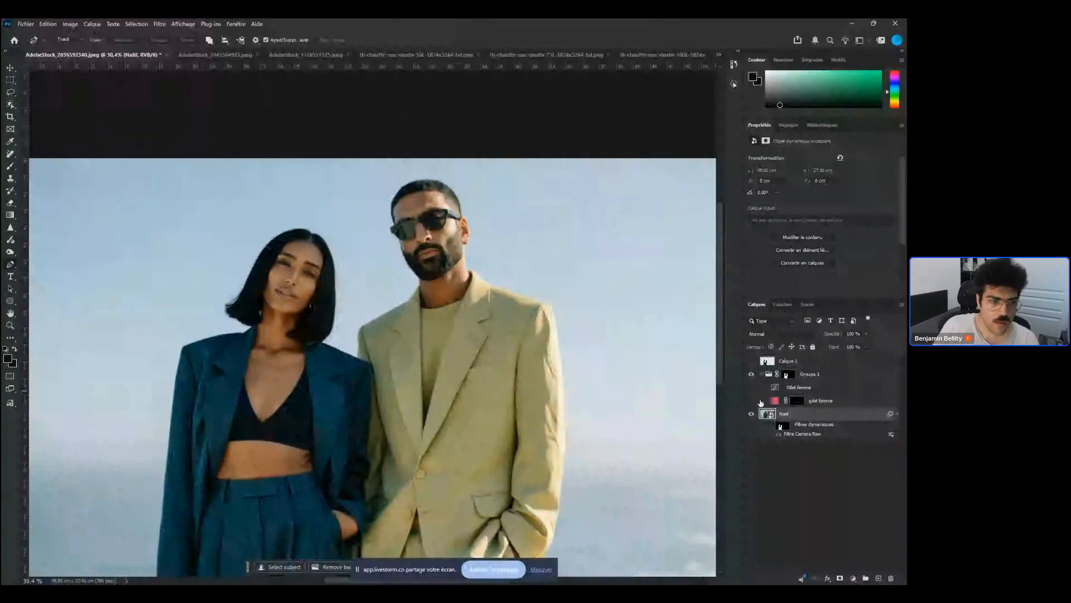
{"action": "left_click_drag", "start_coordinate": [752, 401], "coordinate": [751, 388]}
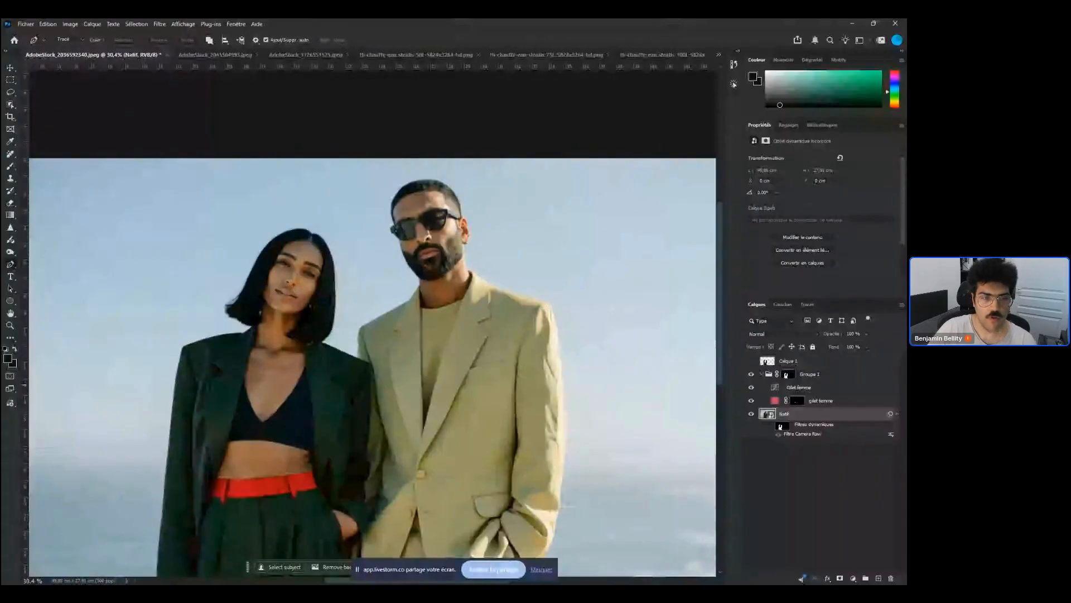
Switch to the wedding rings image and add a Pen path along the left ring's inner edge to the selection
{"action": "left_click", "coordinate": [220, 54]}
{"action": "left_click", "coordinate": [260, 53]}
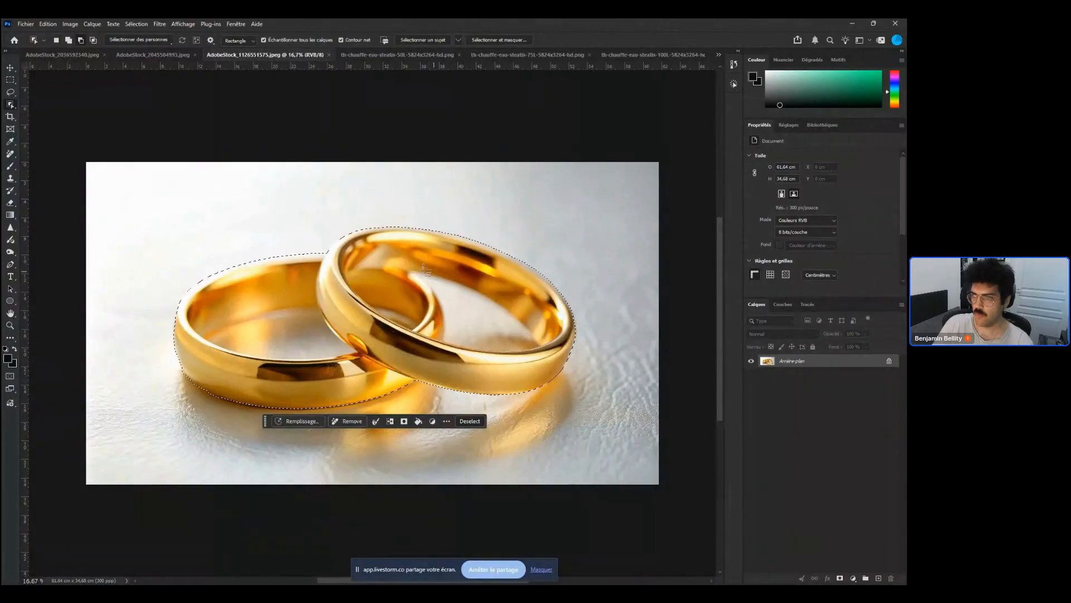
{"action": "left_click_drag", "start_coordinate": [224, 279], "coordinate": [294, 251]}
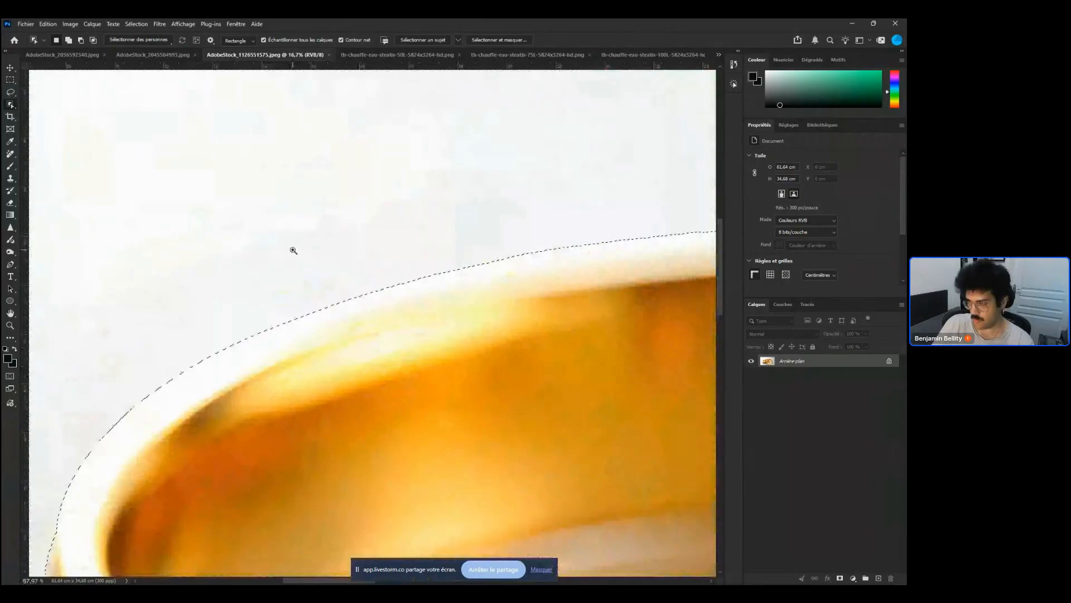
{"action": "left_click_drag", "start_coordinate": [294, 250], "coordinate": [228, 273]}
{"action": "left_click_drag", "start_coordinate": [251, 333], "coordinate": [432, 391]}
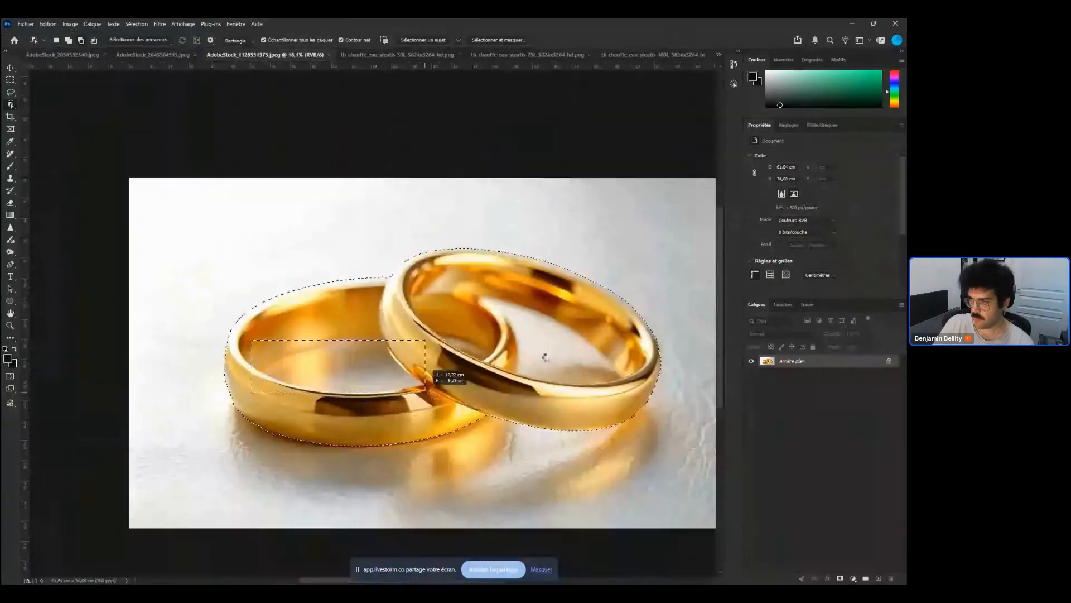
{"action": "left_click_drag", "start_coordinate": [242, 352], "coordinate": [321, 356]}
{"action": "key", "text": "p"}
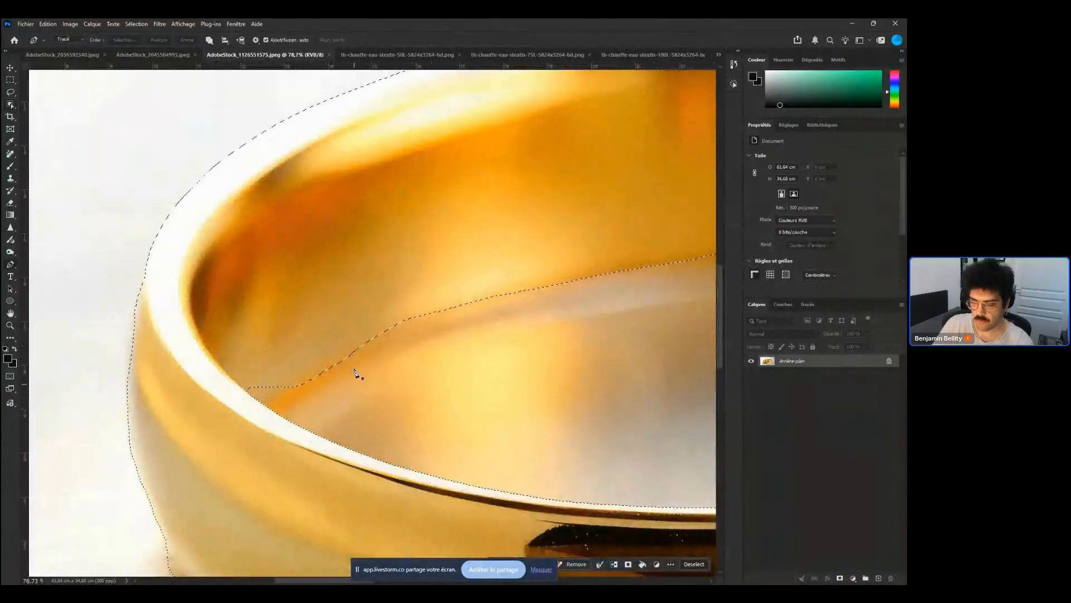
{"action": "left_click", "coordinate": [316, 376]}
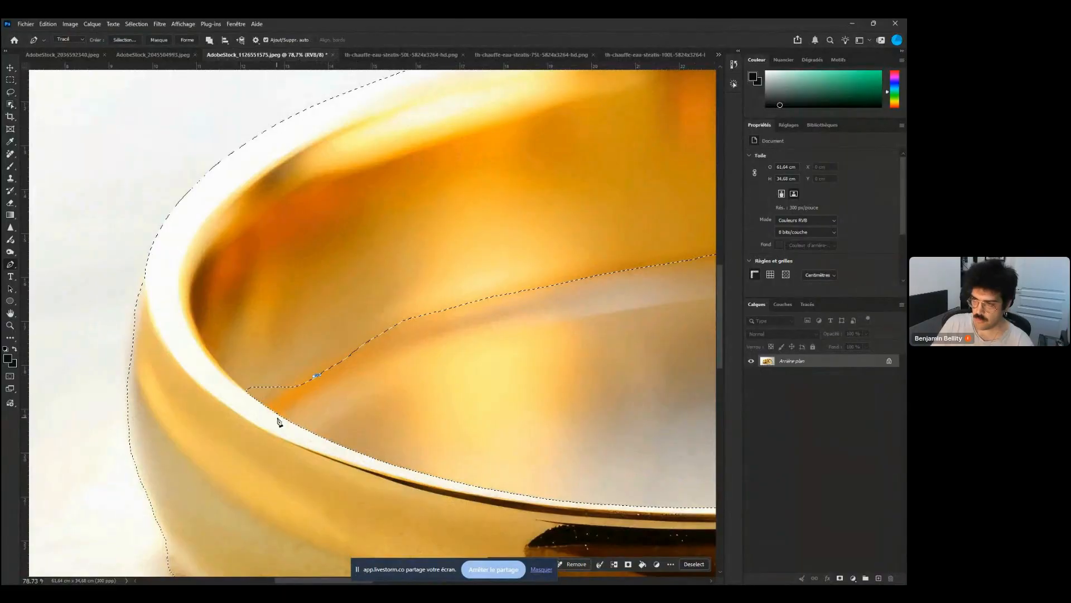
{"action": "left_click", "coordinate": [279, 415]}
{"action": "left_click_drag", "start_coordinate": [278, 433], "coordinate": [224, 365]}
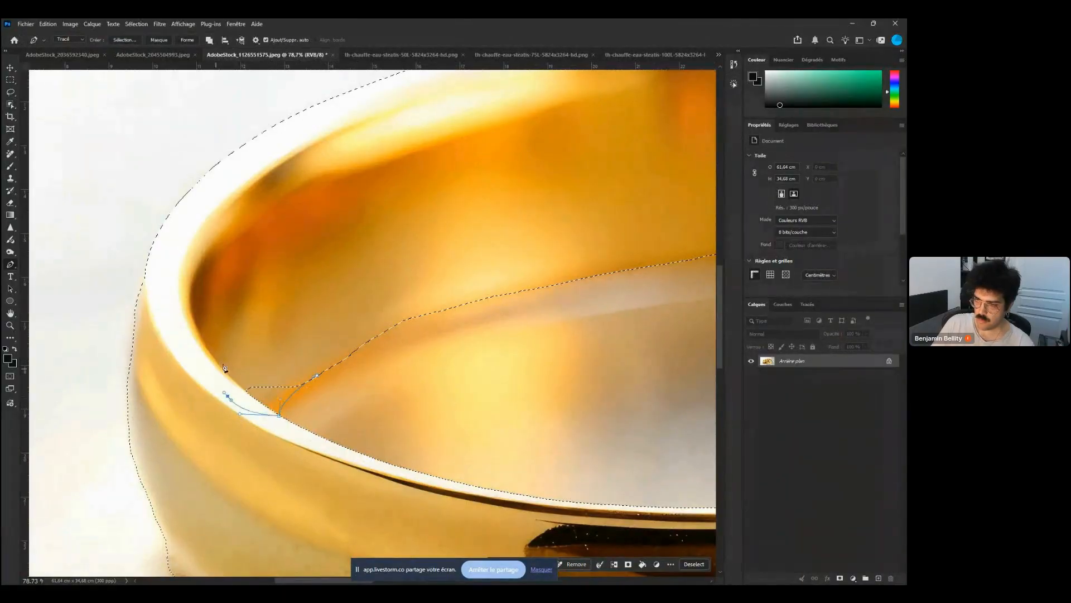
{"action": "left_click", "coordinate": [293, 348]}
{"action": "key", "text": "ctrl+shift+Return"}
Refine the selection around the right ring's inner opening with the Object Selection tool
{"action": "scroll", "coordinate": [333, 404], "scroll_direction": "down", "scroll_amount": 6}
{"action": "left_click_drag", "start_coordinate": [380, 392], "coordinate": [172, 380]}
{"action": "left_click_drag", "start_coordinate": [419, 382], "coordinate": [291, 381]}
{"action": "left_click_drag", "start_coordinate": [363, 356], "coordinate": [354, 357]}
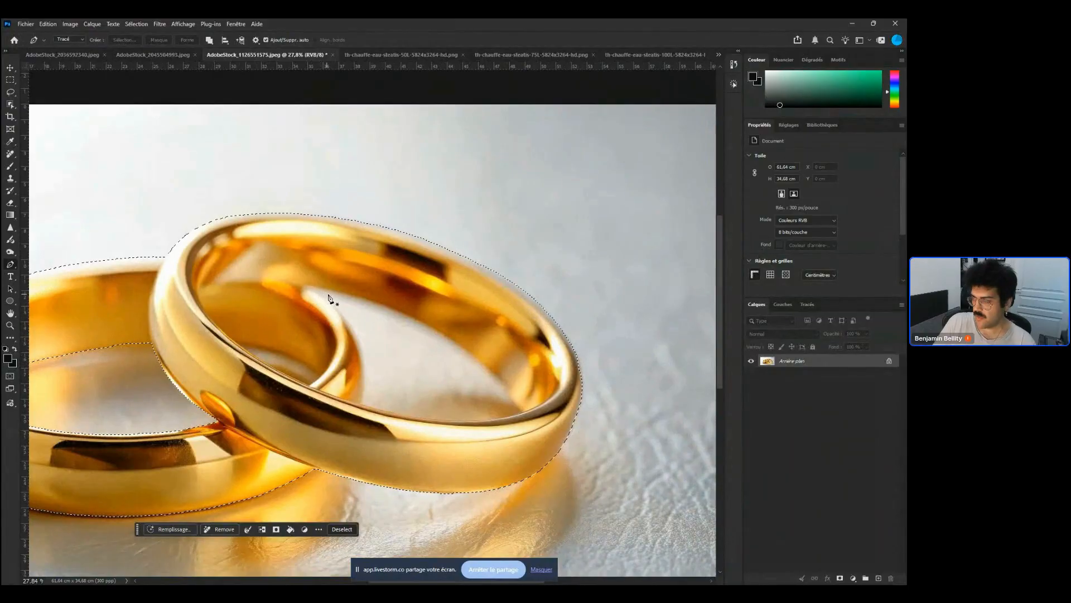
{"action": "key", "text": "w"}
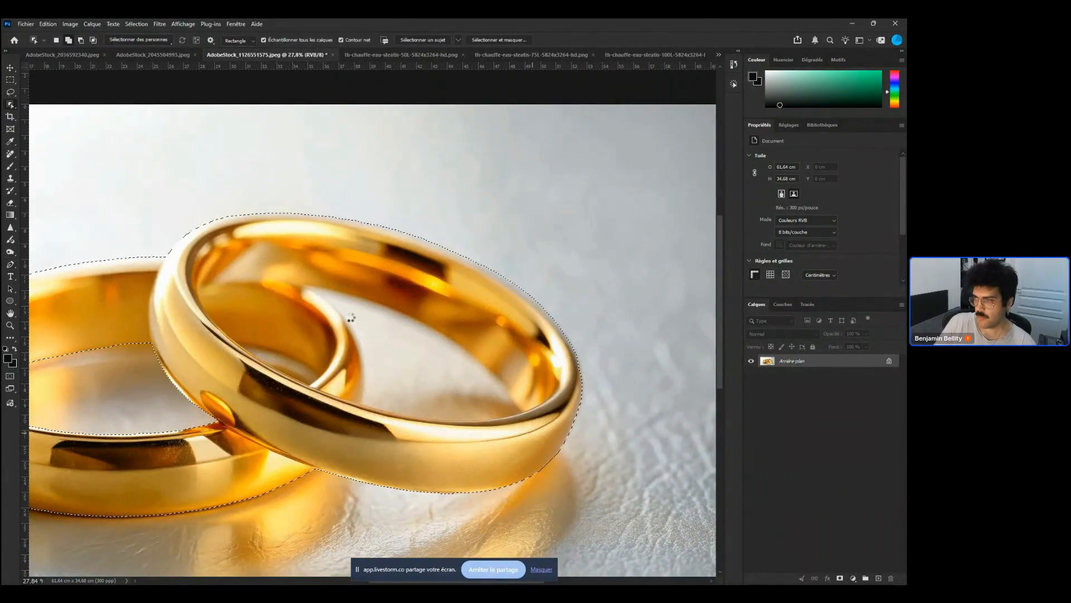
{"action": "left_click_drag", "start_coordinate": [305, 280], "coordinate": [509, 426]}
Trace the right ring's inner edge with the Pen tool and convert the path into the selection
{"action": "scroll", "coordinate": [340, 374], "scroll_direction": "up", "scroll_amount": 3}
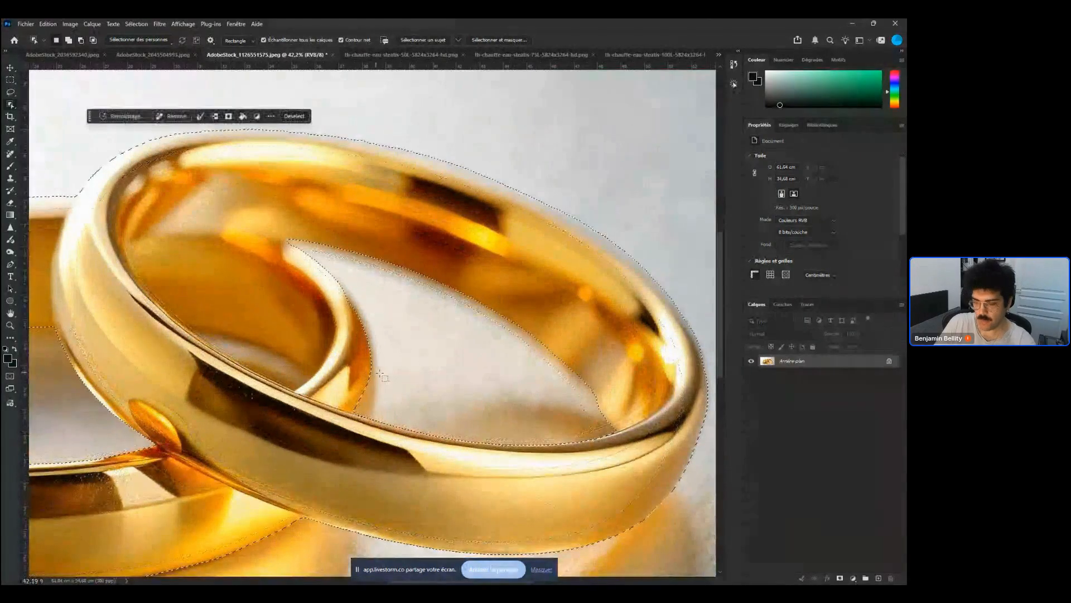
{"action": "key", "text": "p"}
{"action": "left_click", "coordinate": [294, 242]}
{"action": "left_click", "coordinate": [372, 363]}
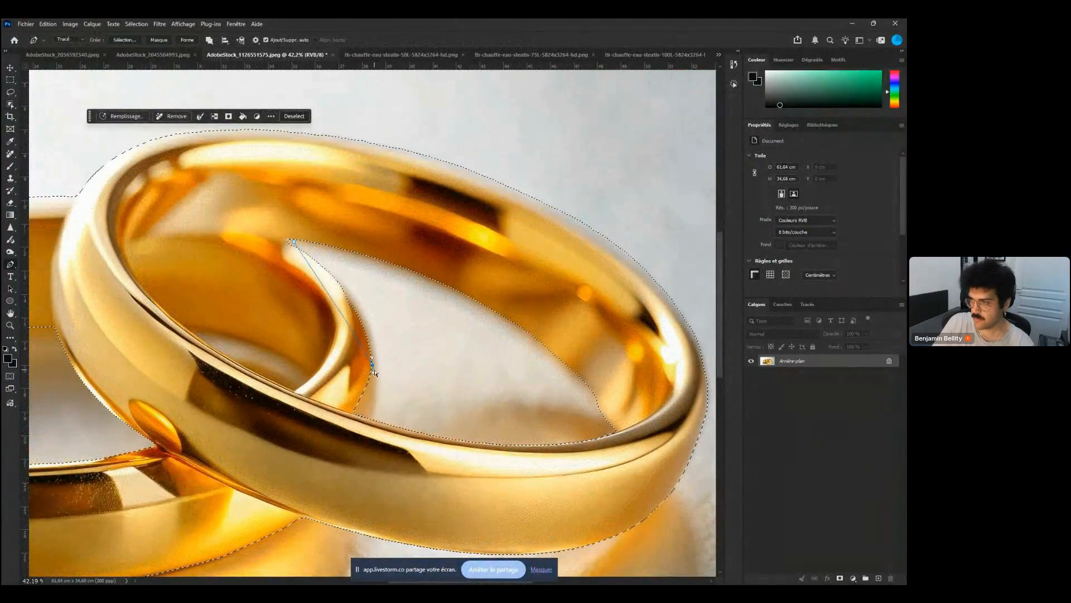
{"action": "left_click_drag", "start_coordinate": [375, 373], "coordinate": [374, 413]}
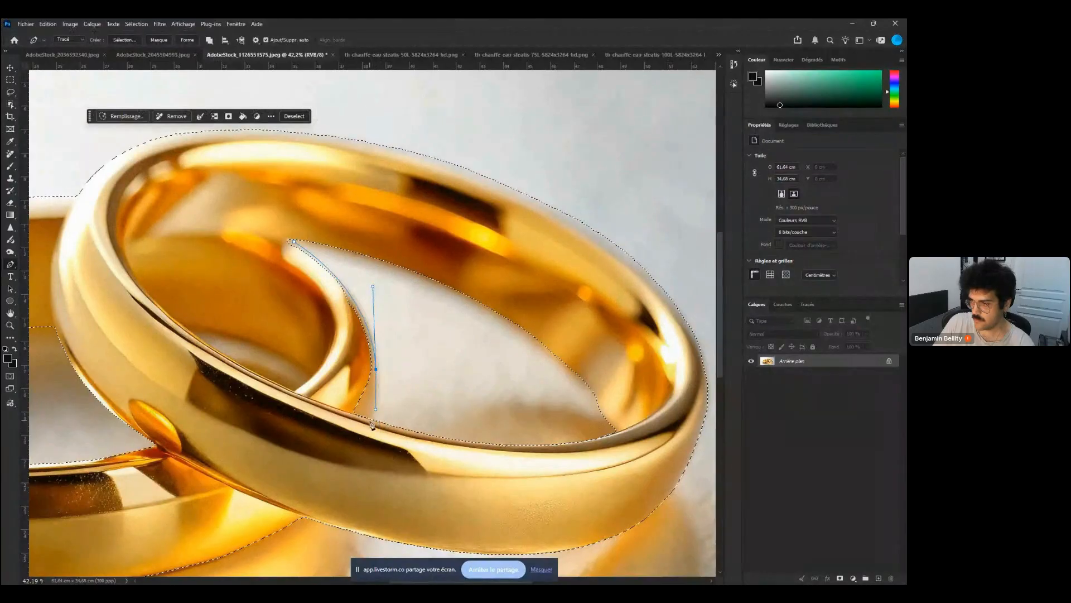
{"action": "left_click", "coordinate": [370, 422]}
{"action": "left_click", "coordinate": [337, 420]}
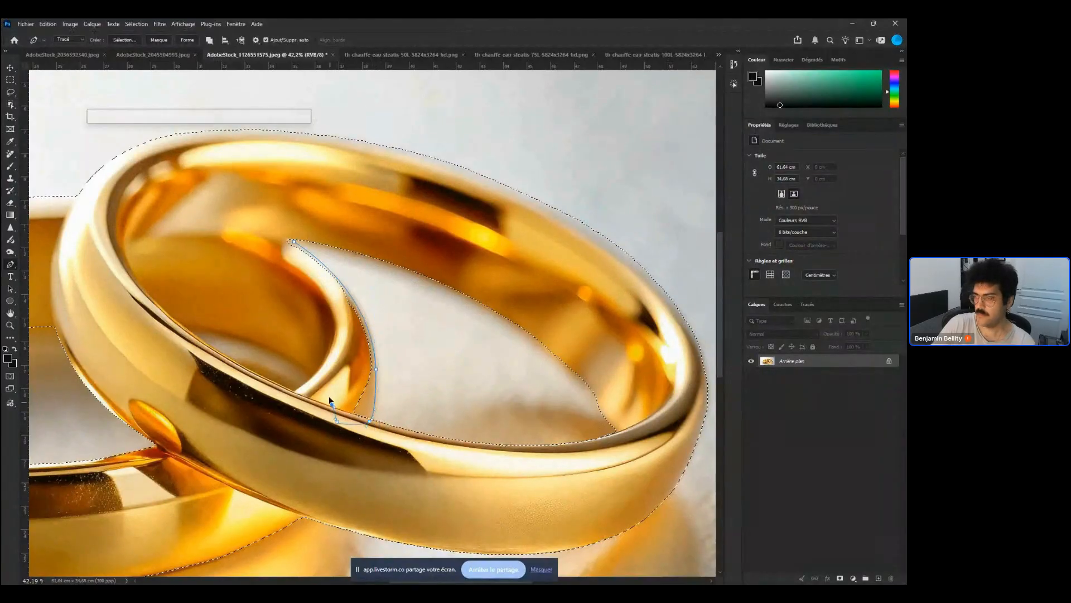
{"action": "left_click", "coordinate": [333, 372]}
{"action": "key", "text": "ctrl+Return"}
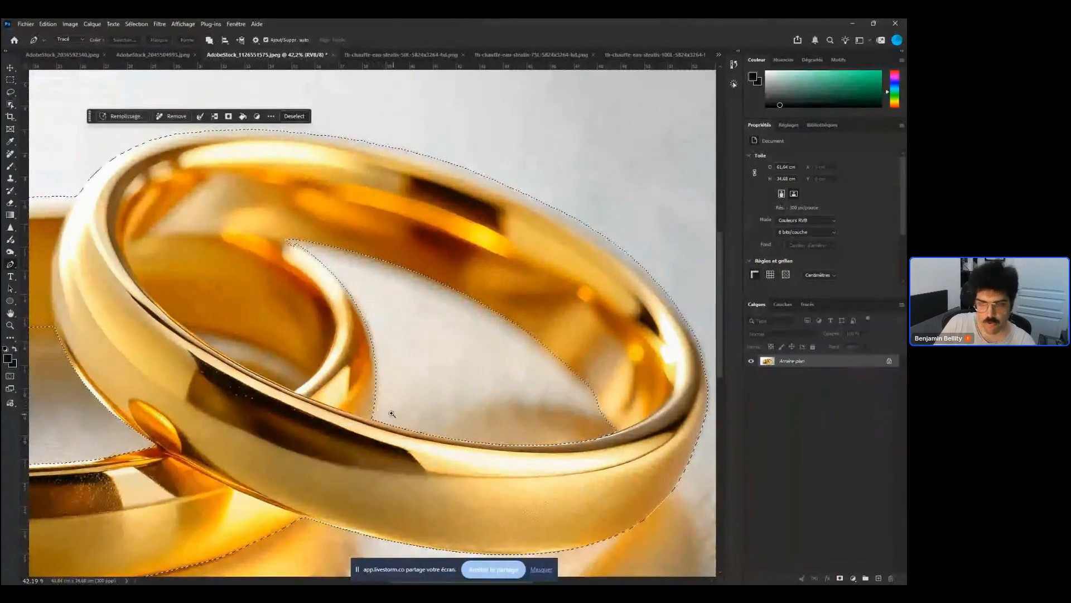
Add a Hue/Saturation adjustment layer for the rings, setting hue to about -33 and saturation to -22
{"action": "scroll", "coordinate": [379, 409], "scroll_direction": "down", "scroll_amount": 5}
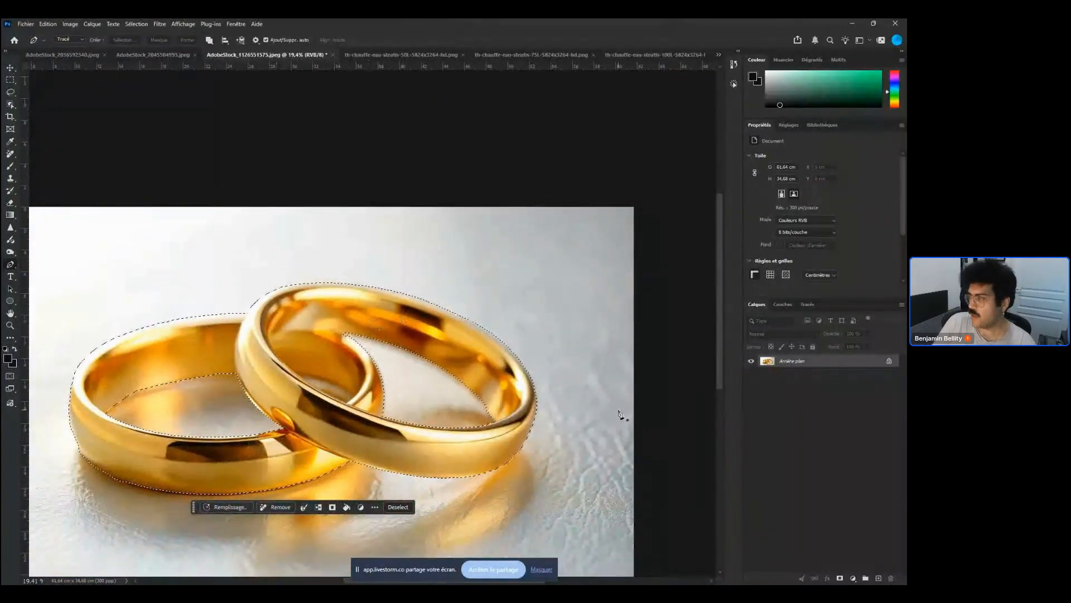
{"action": "left_click", "coordinate": [854, 577]}
{"action": "left_click", "coordinate": [852, 459]}
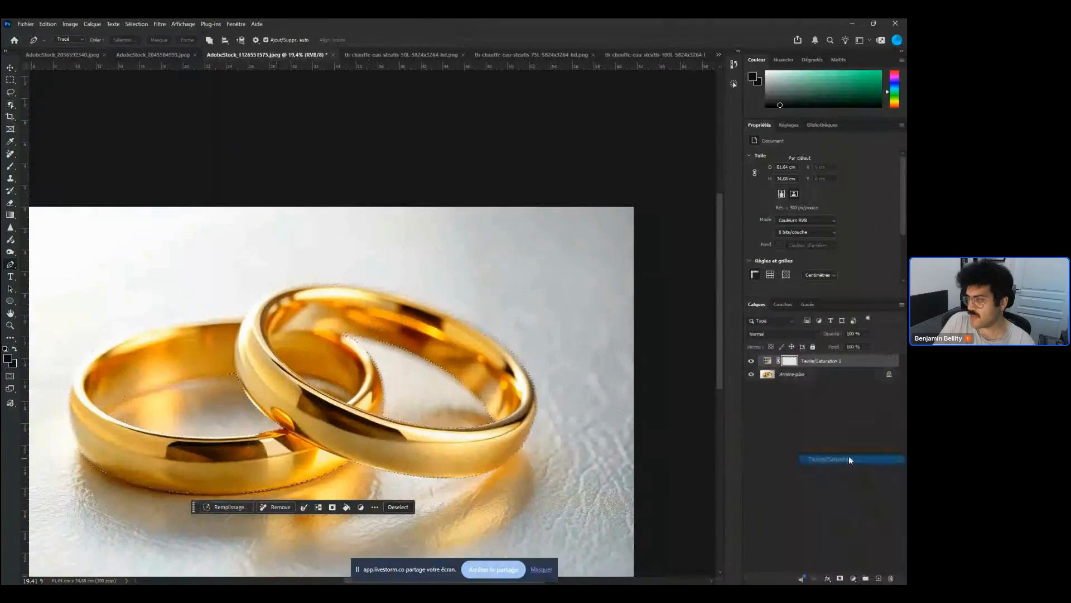
{"action": "left_click_drag", "start_coordinate": [813, 200], "coordinate": [802, 201]}
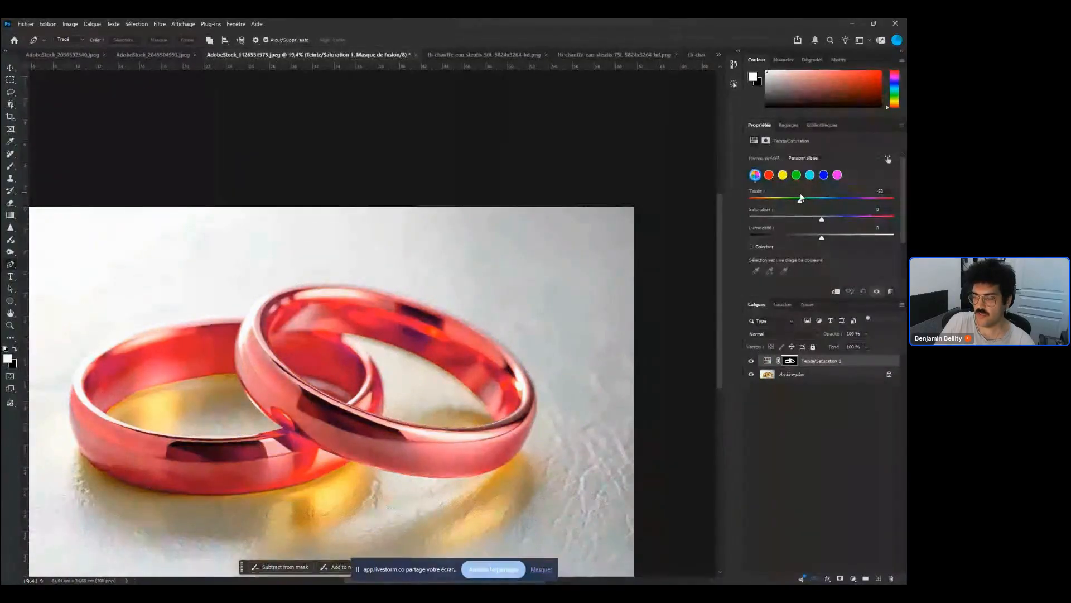
{"action": "left_click_drag", "start_coordinate": [801, 199], "coordinate": [814, 191]}
{"action": "left_click_drag", "start_coordinate": [822, 219], "coordinate": [802, 218]}
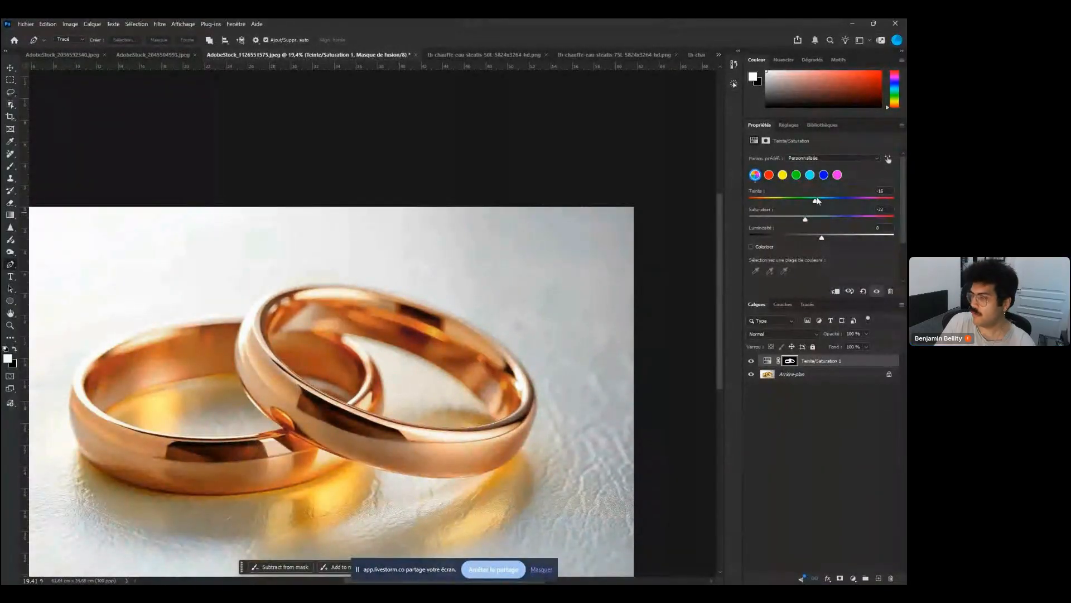
{"action": "left_click_drag", "start_coordinate": [817, 199], "coordinate": [815, 200]}
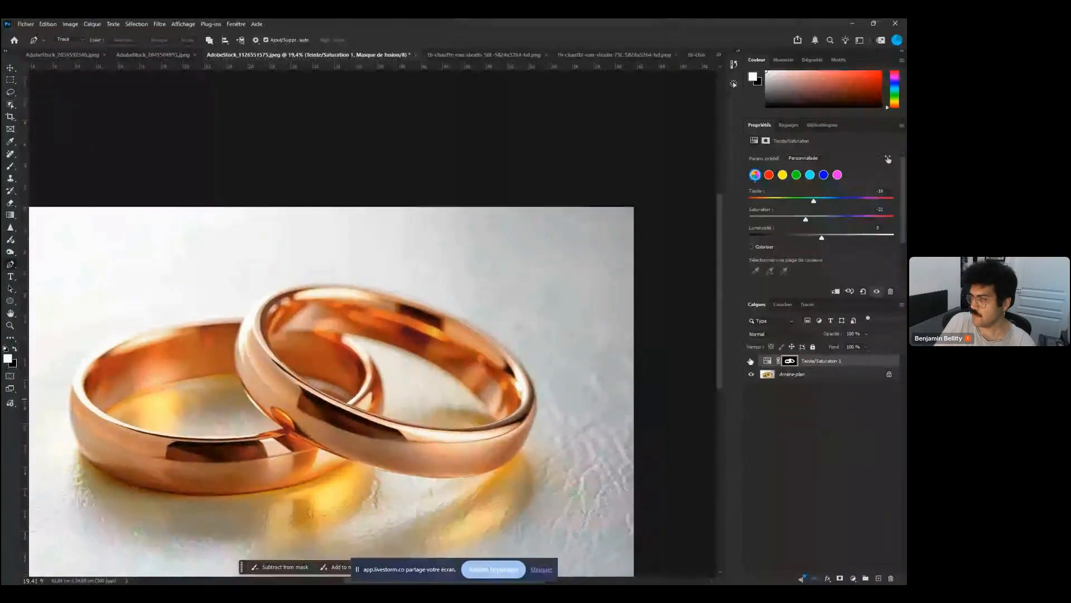
Toggle the Hue/Saturation layer's visibility to compare the original and recoloured rings
{"action": "left_click", "coordinate": [750, 360]}
{"action": "left_click", "coordinate": [750, 360]}
{"action": "left_click", "coordinate": [750, 361]}
{"action": "left_click", "coordinate": [750, 361]}
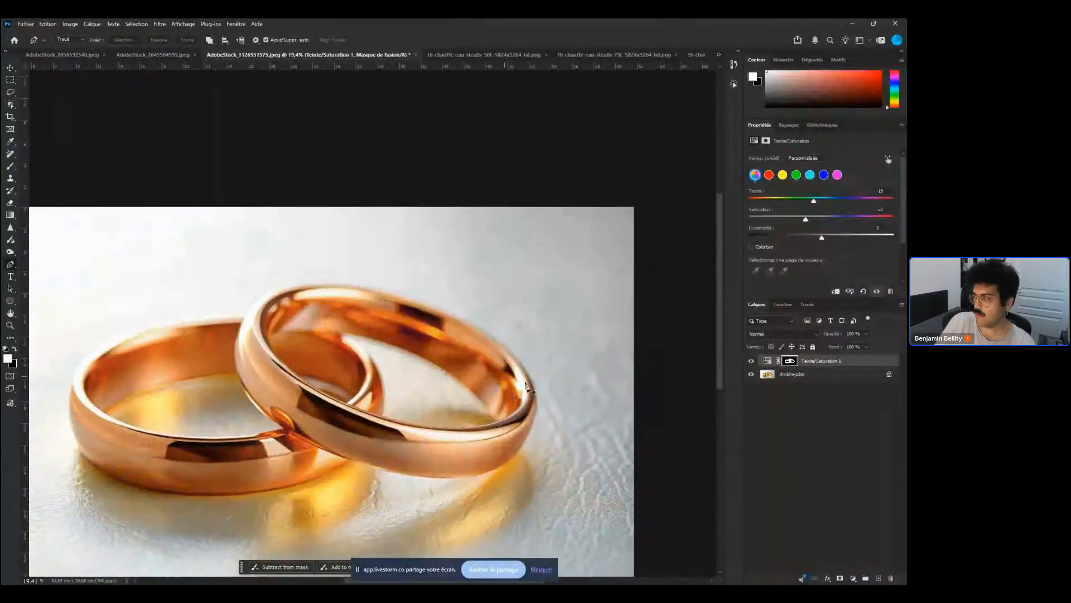
{"action": "left_click", "coordinate": [749, 361]}
{"action": "left_click", "coordinate": [749, 361]}
{"action": "left_click", "coordinate": [750, 361]}
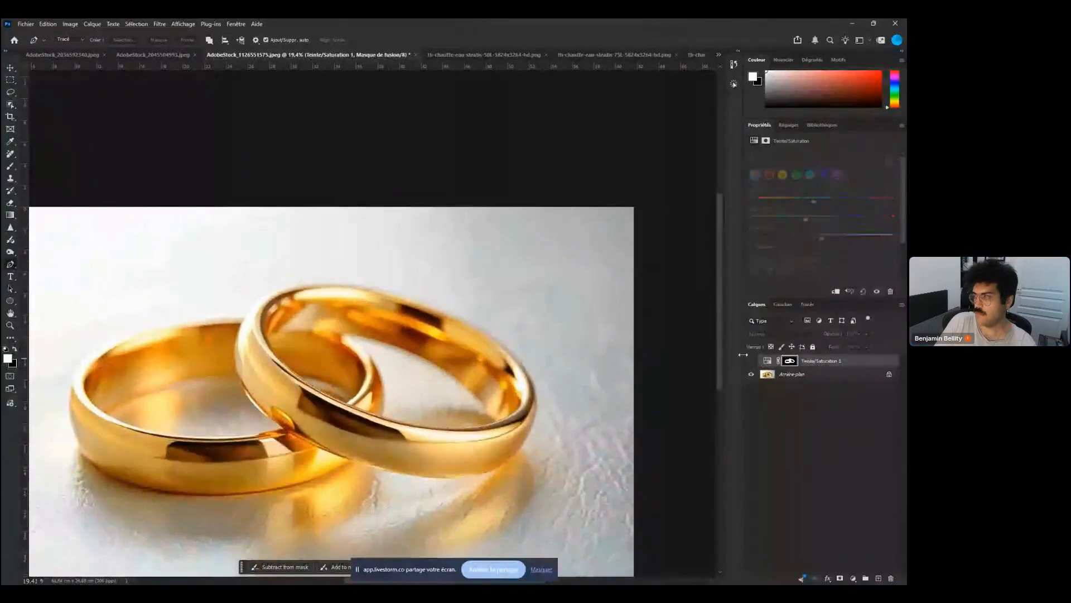
{"action": "left_click", "coordinate": [750, 360]}
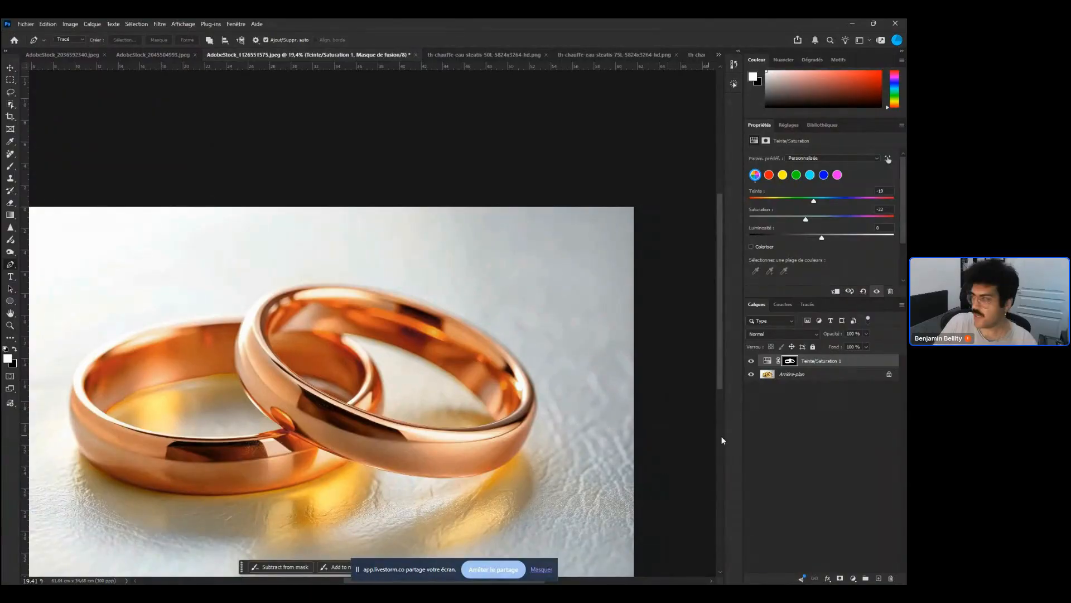
{"action": "left_click", "coordinate": [769, 362]}
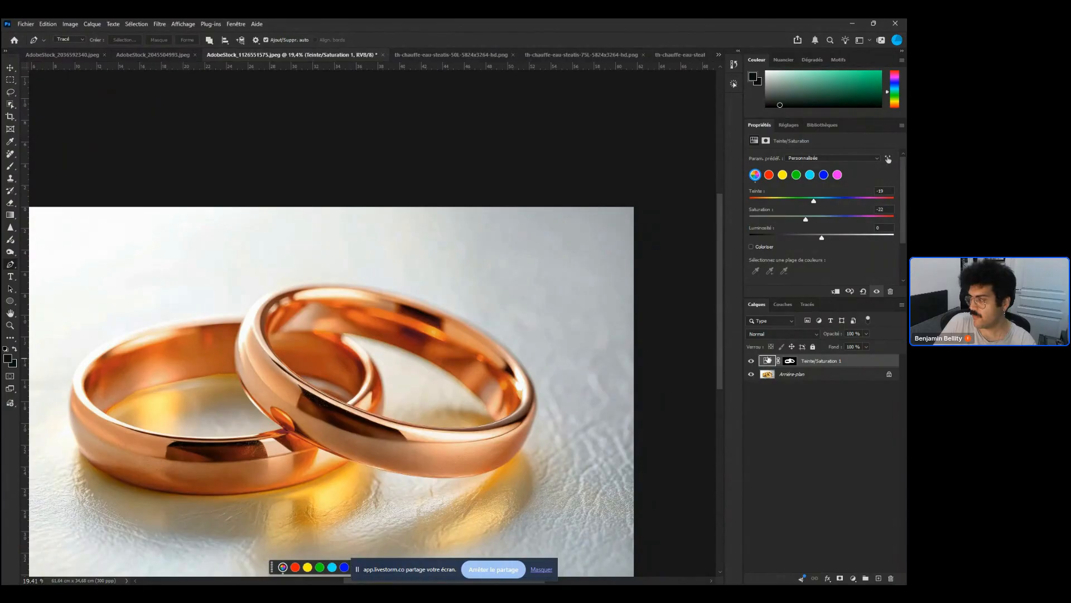
Open the Hue/Saturation layer's blending options and set the This Layer Blend If black point to 130
{"action": "right_click", "coordinate": [766, 360]}
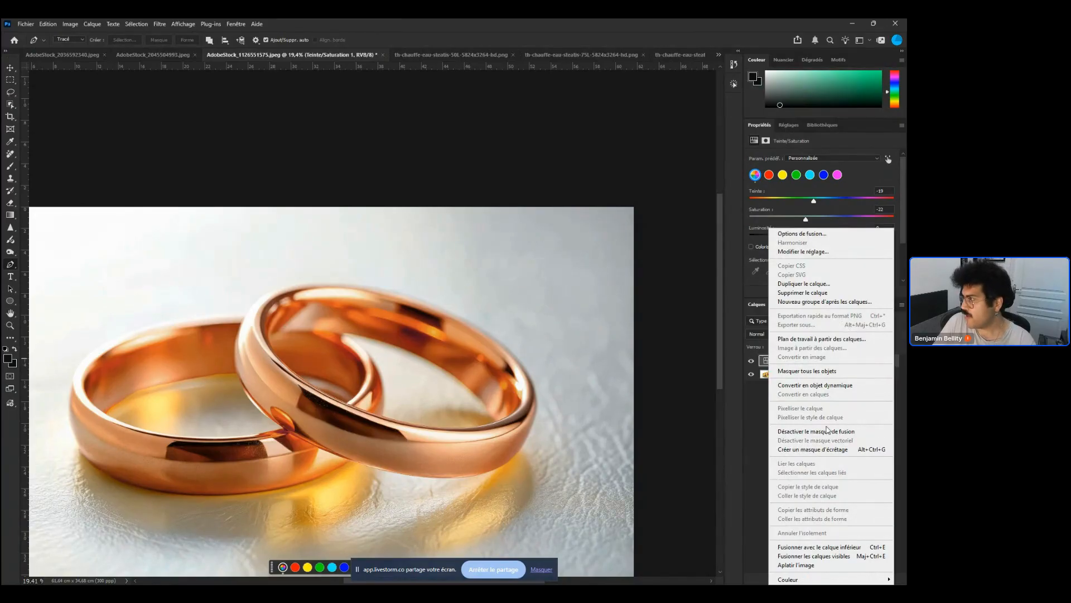
{"action": "left_click", "coordinate": [808, 234]}
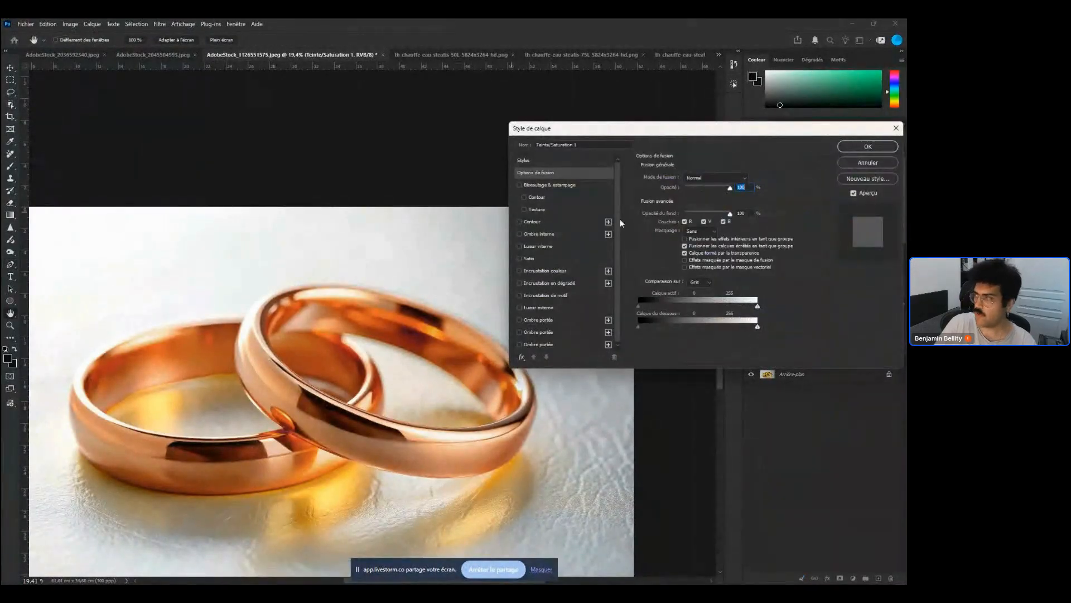
{"action": "left_click_drag", "start_coordinate": [712, 136], "coordinate": [699, 67]}
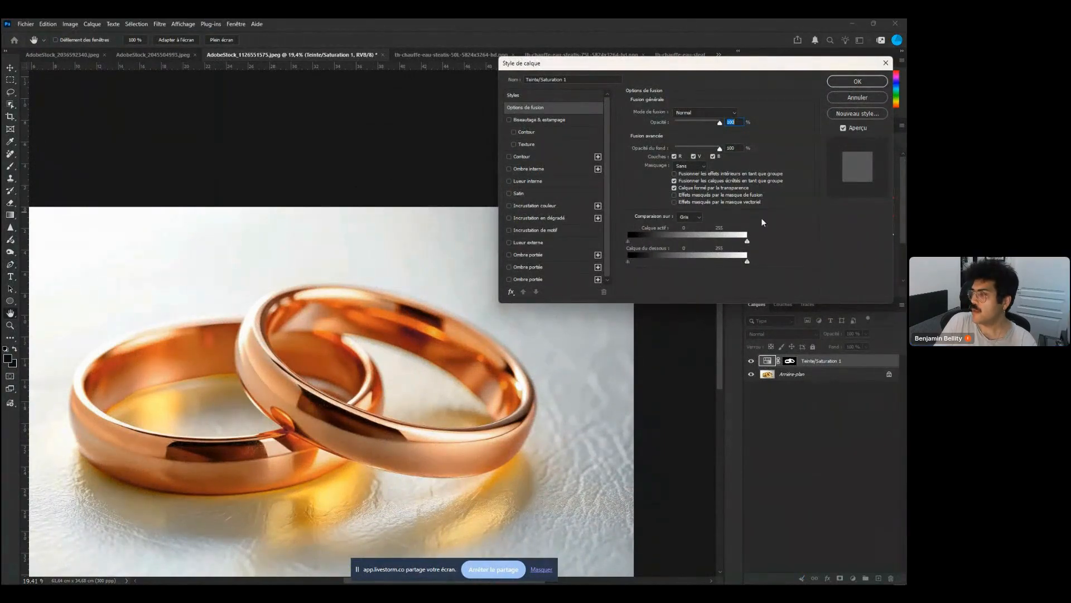
{"action": "mouse_move", "coordinate": [627, 242]}
{"action": "left_mouse_down"}
{"action": "mouse_move", "coordinate": [669, 245]}
{"action": "mouse_move", "coordinate": [626, 243]}
{"action": "left_mouse_up"}
{"action": "left_click_drag", "start_coordinate": [747, 241], "coordinate": [720, 242]}
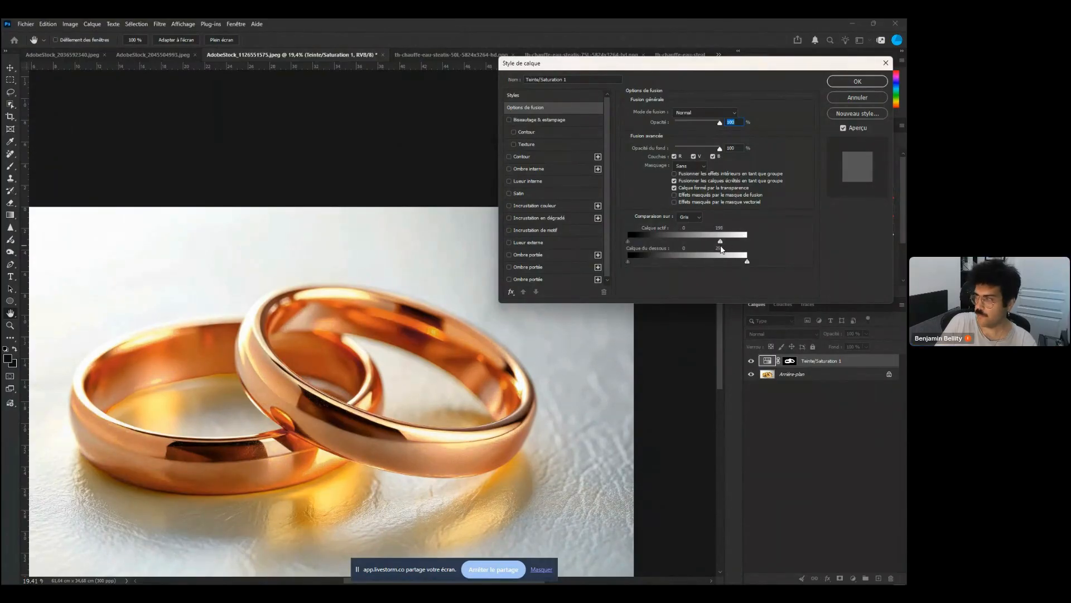
{"action": "left_click_drag", "start_coordinate": [721, 245], "coordinate": [746, 242]}
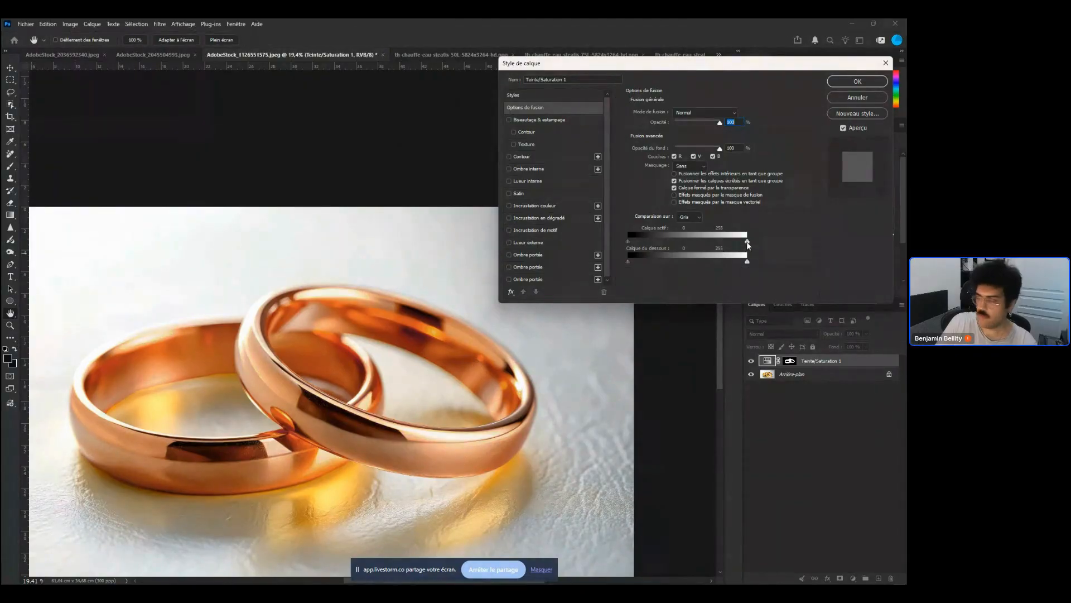
{"action": "left_click_drag", "start_coordinate": [747, 242], "coordinate": [709, 255]}
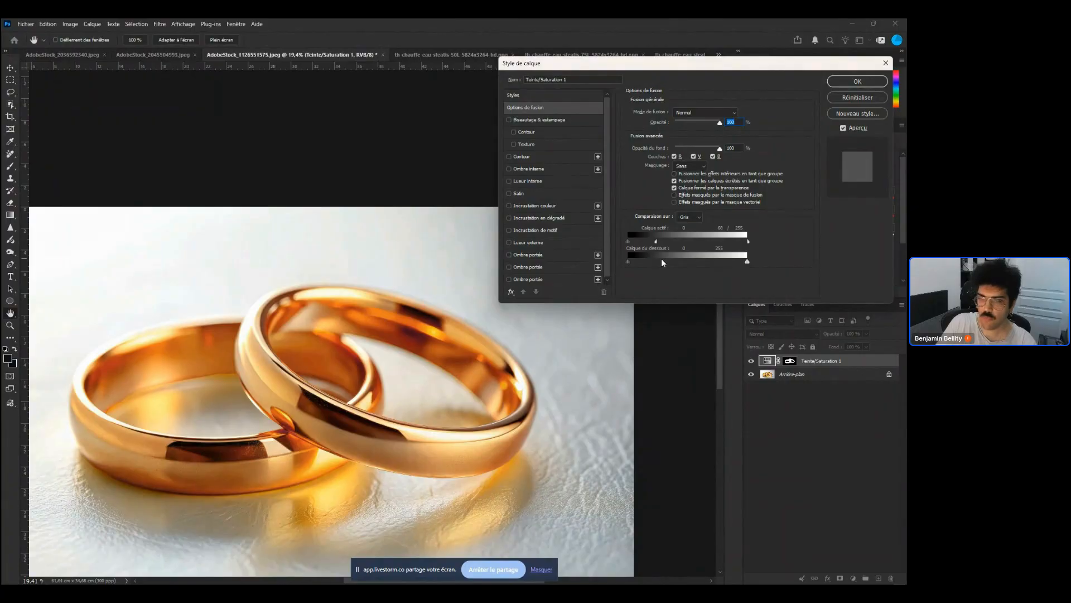
{"action": "left_click_drag", "start_coordinate": [661, 260], "coordinate": [748, 244]}
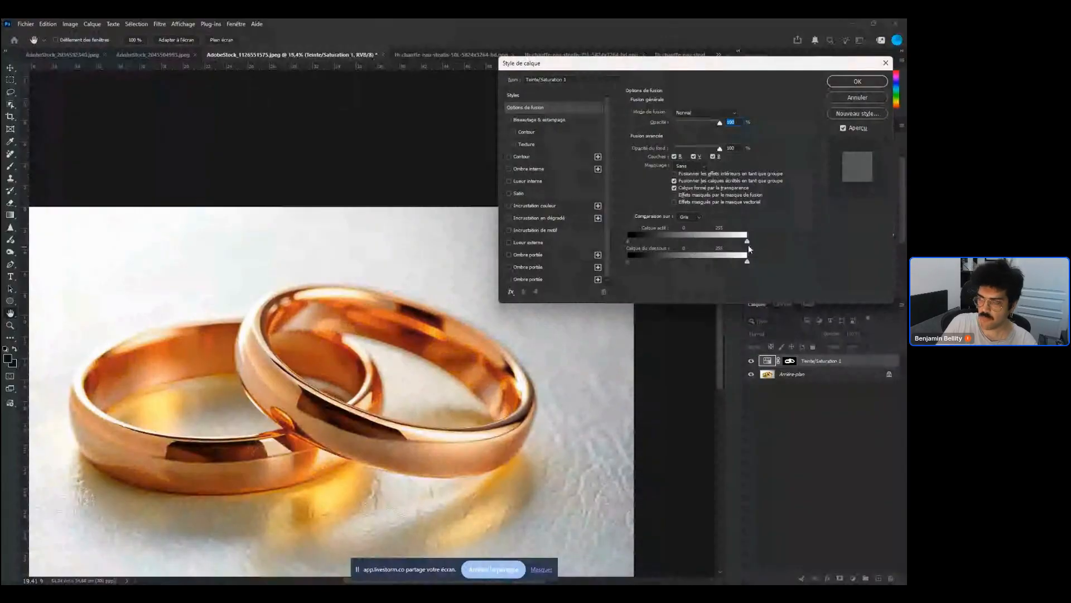
{"action": "left_click_drag", "start_coordinate": [748, 244], "coordinate": [664, 252]}
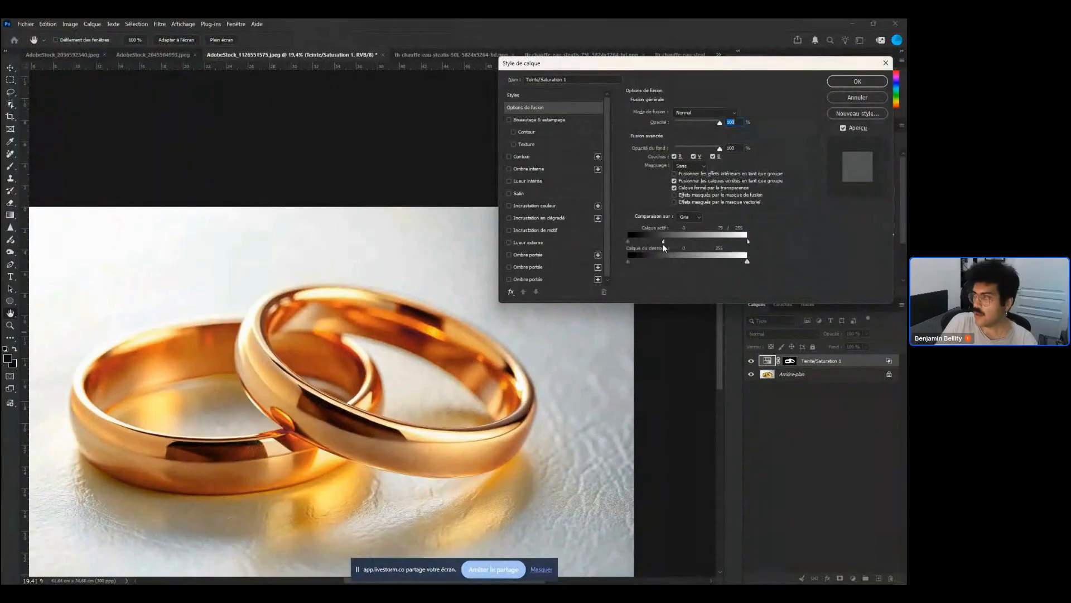
{"action": "left_click_drag", "start_coordinate": [663, 243], "coordinate": [689, 248]}
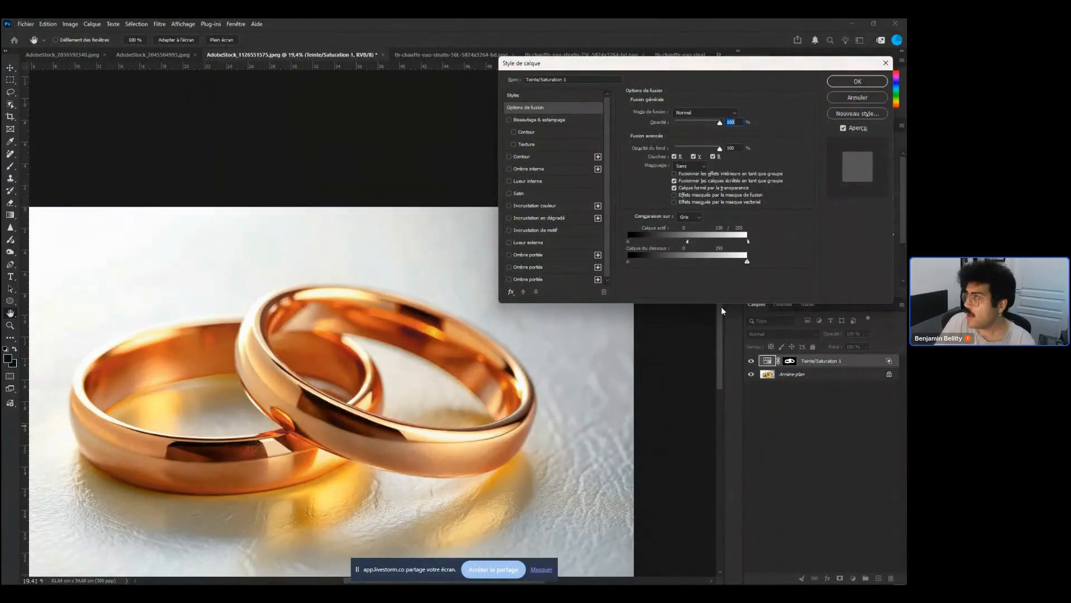
{"action": "left_click", "coordinate": [858, 82]}
Add an Exposure adjustment layer and raise the exposure to about +1.26
{"action": "left_click", "coordinate": [853, 578]}
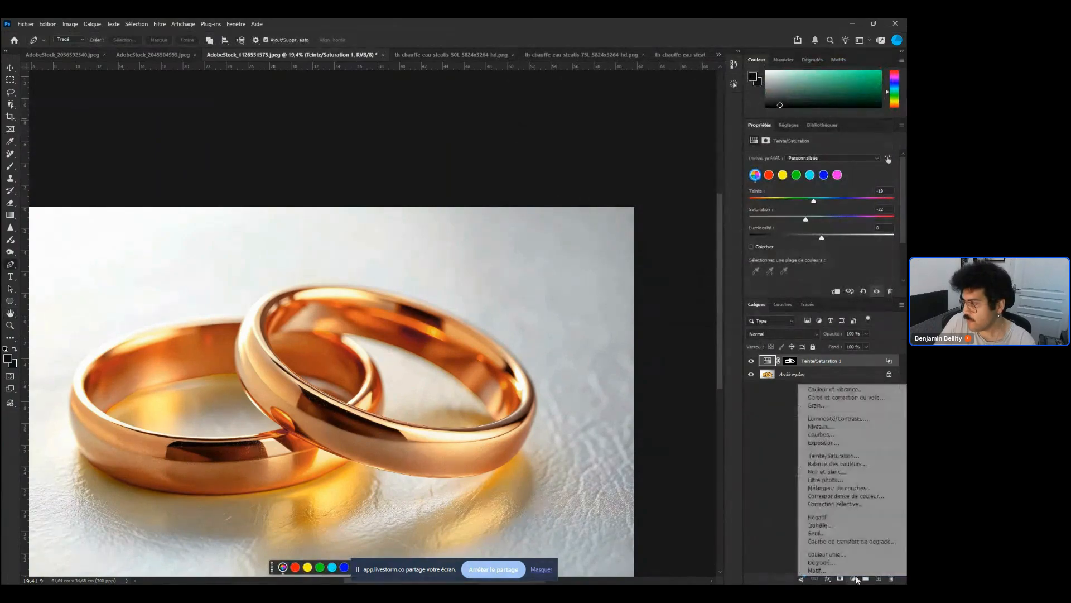
{"action": "left_click", "coordinate": [825, 443]}
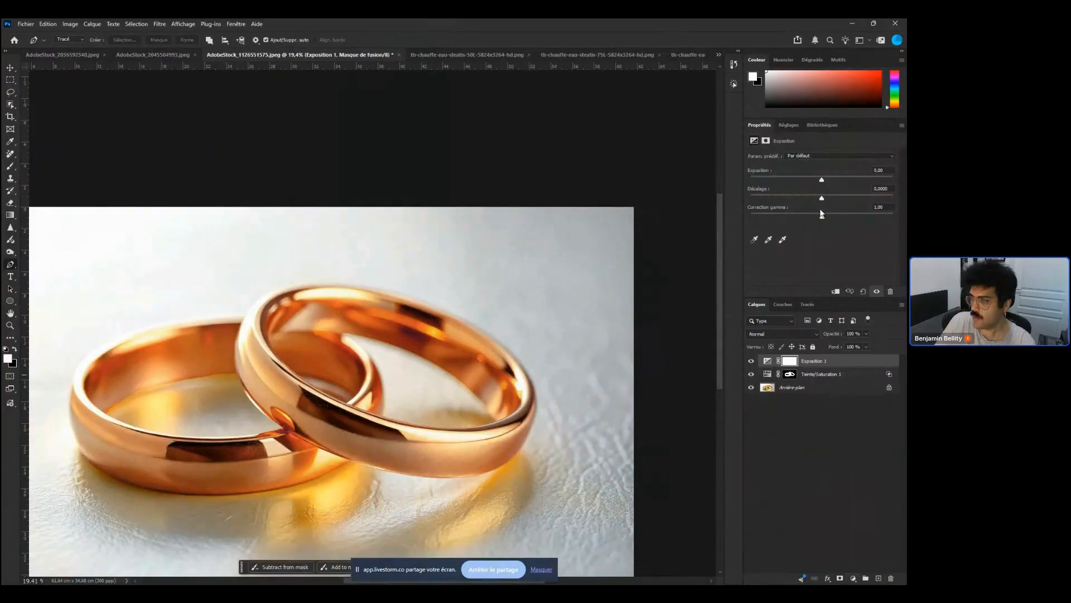
{"action": "mouse_move", "coordinate": [821, 179]}
{"action": "left_mouse_down"}
{"action": "mouse_move", "coordinate": [797, 178]}
{"action": "mouse_move", "coordinate": [836, 178]}
{"action": "left_mouse_up"}
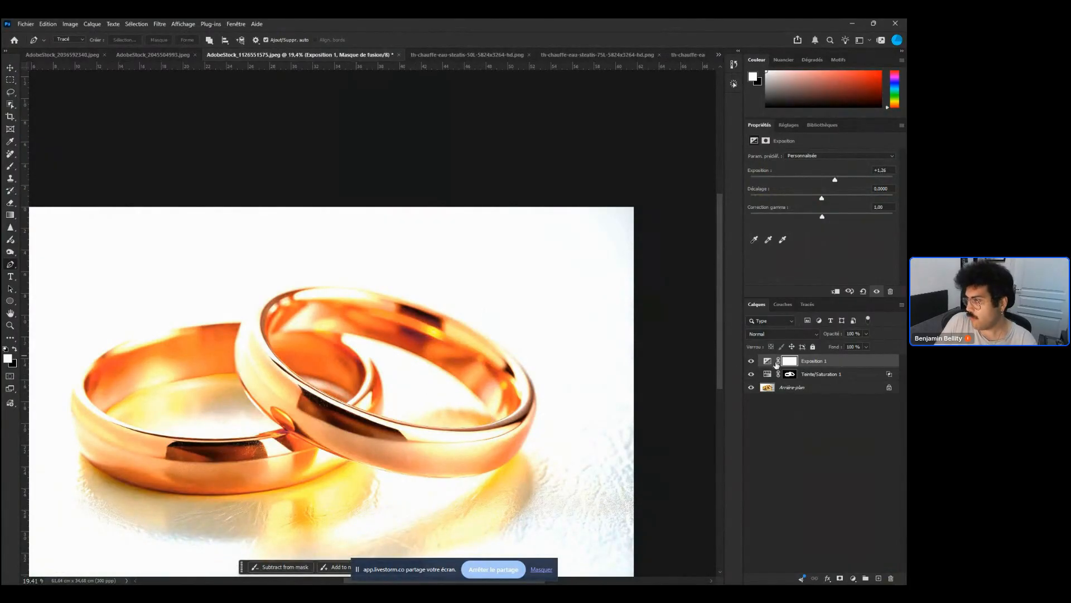
Set the Exposure layer's Blend If This Layer range to 91 and 207 on the Gray channel and confirm
{"action": "right_click", "coordinate": [831, 361]}
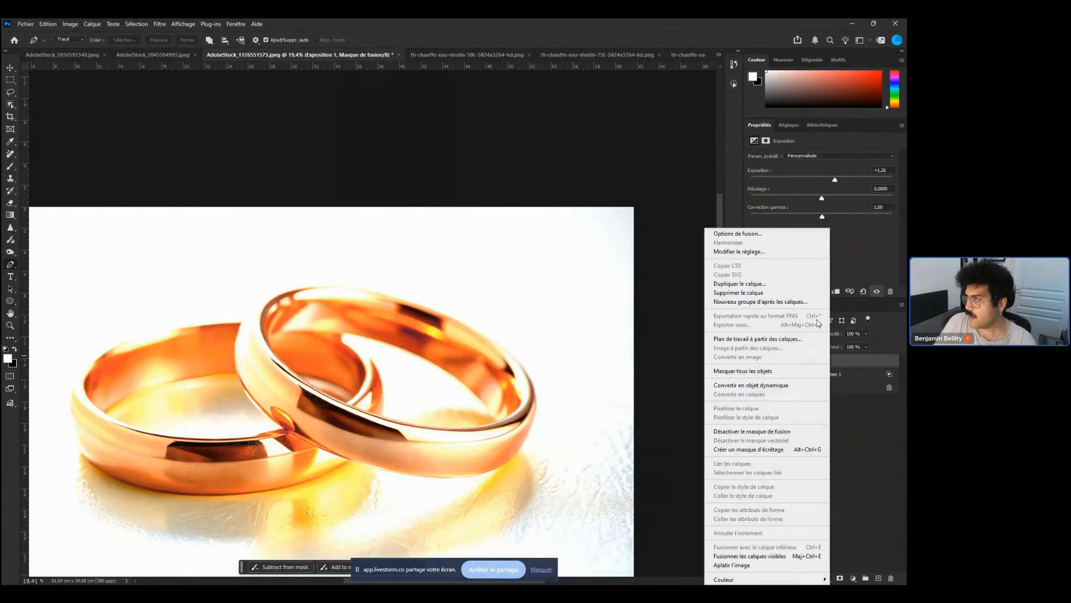
{"action": "left_click", "coordinate": [742, 234]}
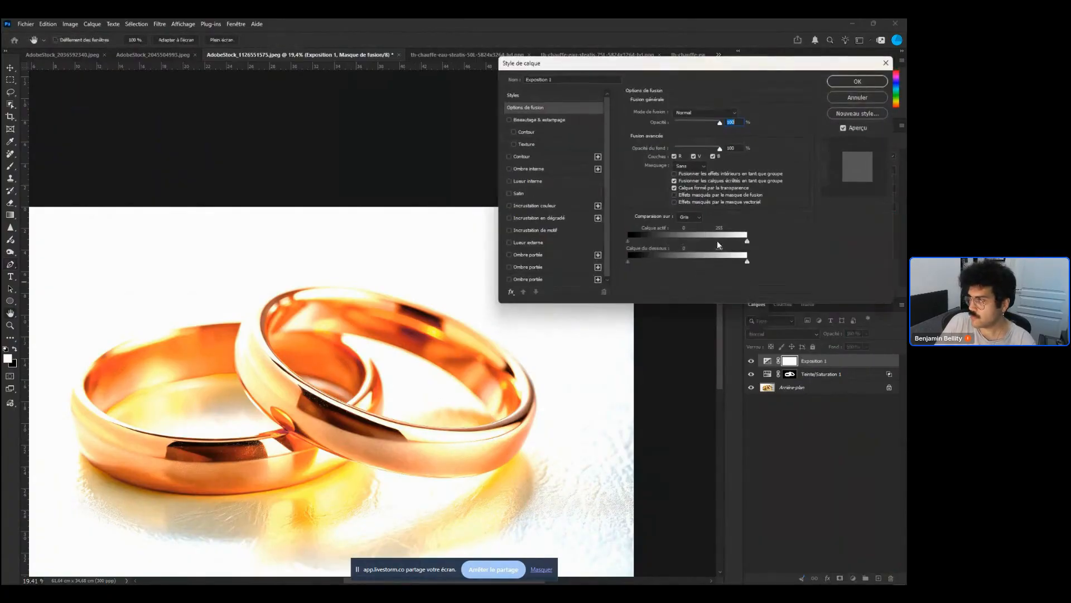
{"action": "left_click_drag", "start_coordinate": [747, 242], "coordinate": [665, 243]}
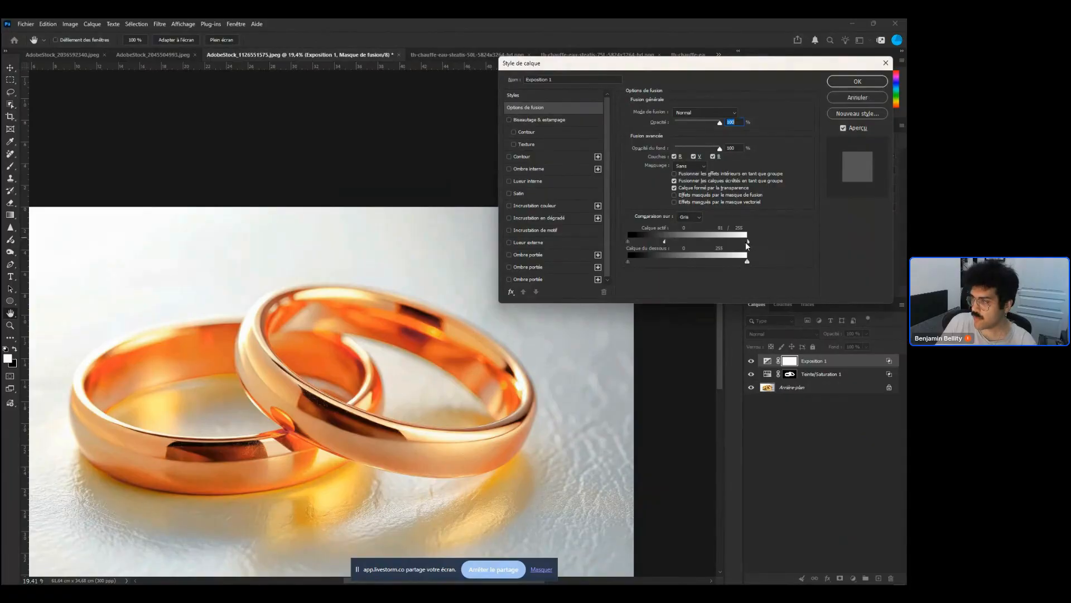
{"action": "left_click_drag", "start_coordinate": [747, 242], "coordinate": [690, 252]}
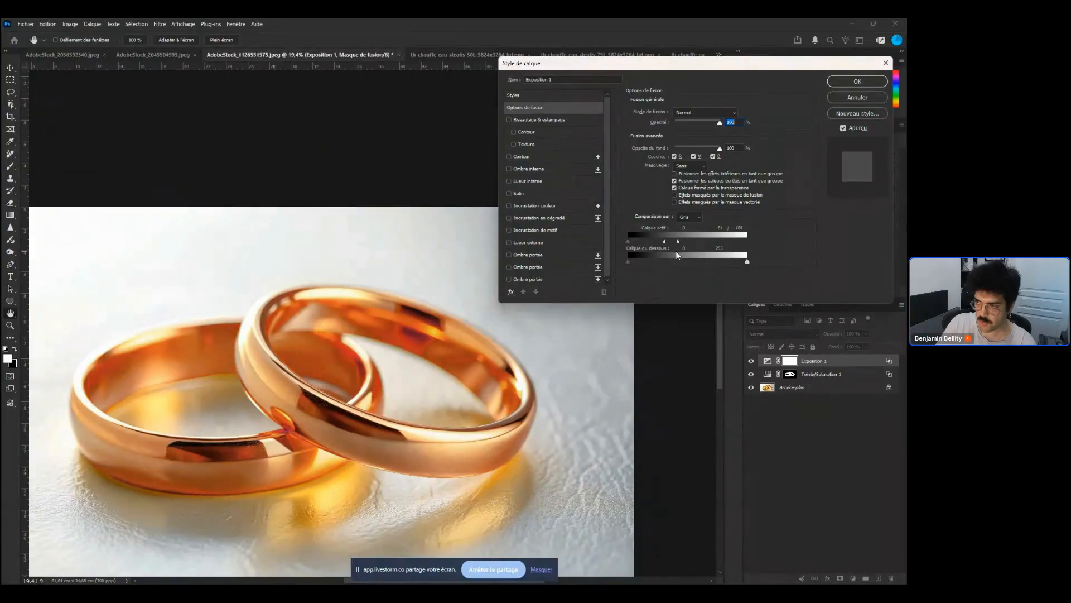
{"action": "left_click_drag", "start_coordinate": [689, 254], "coordinate": [727, 255]}
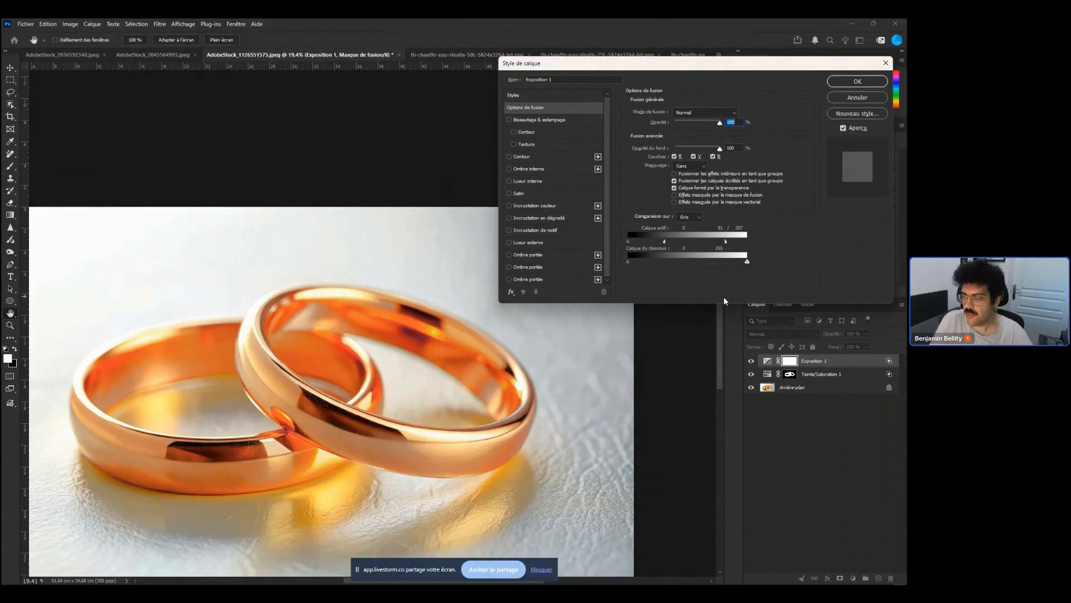
{"action": "left_click", "coordinate": [690, 217]}
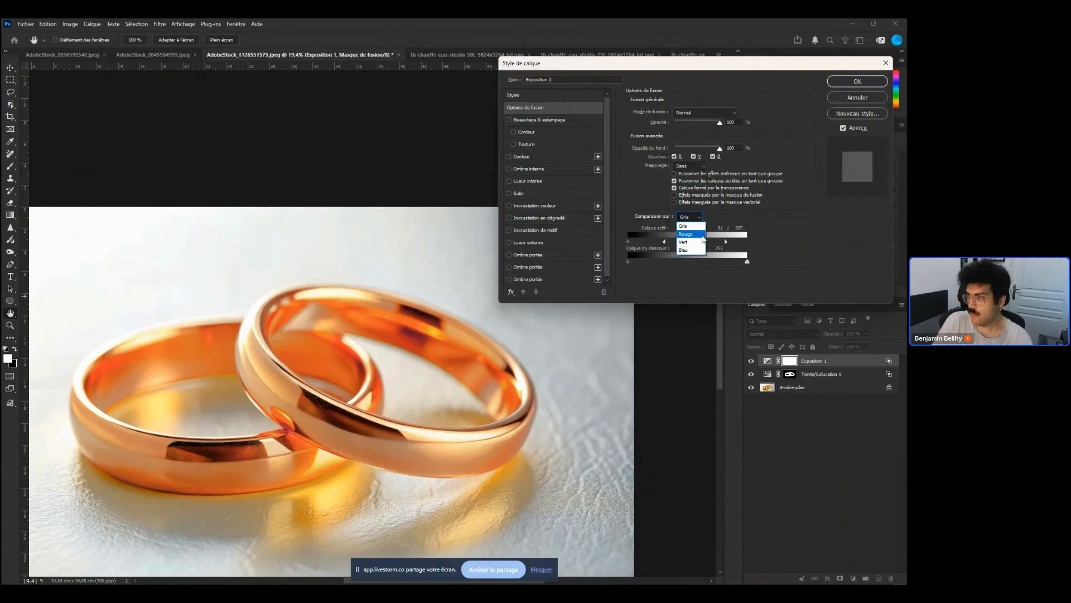
{"action": "left_click", "coordinate": [702, 234]}
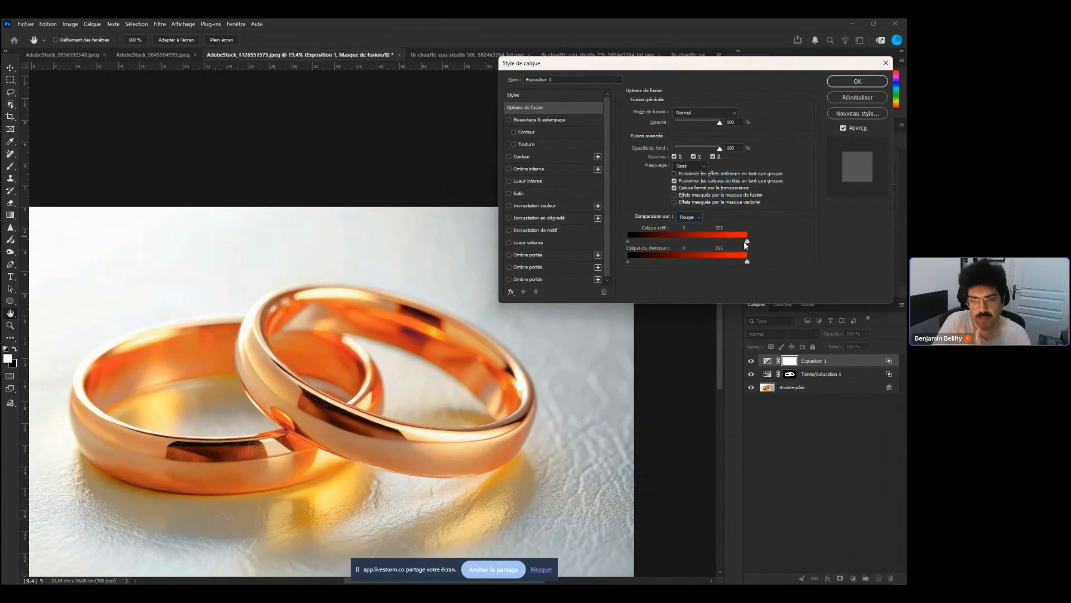
{"action": "left_click", "coordinate": [691, 217]}
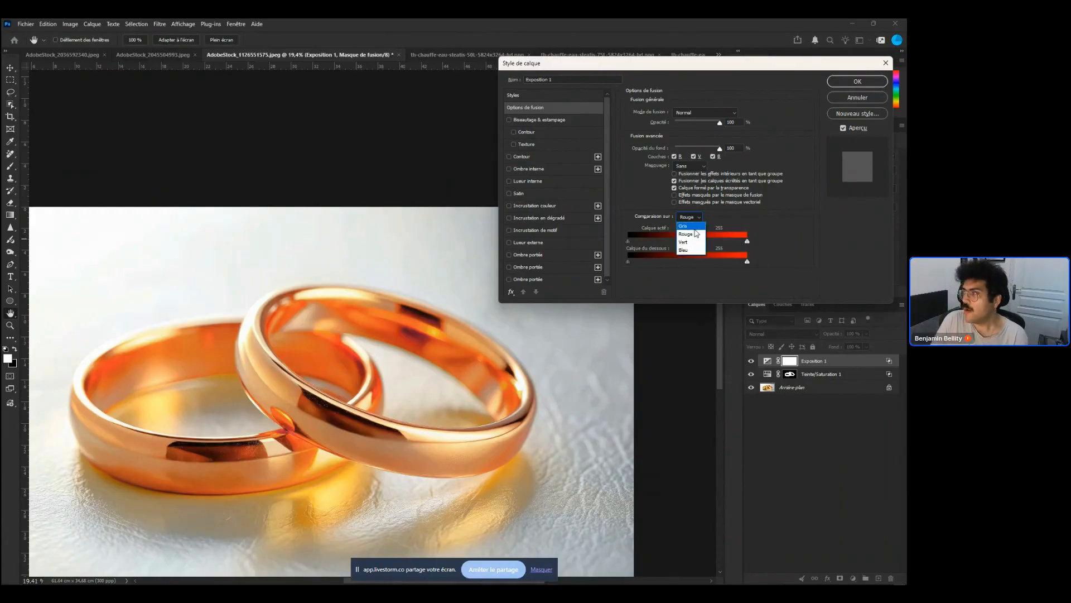
{"action": "left_click", "coordinate": [683, 225]}
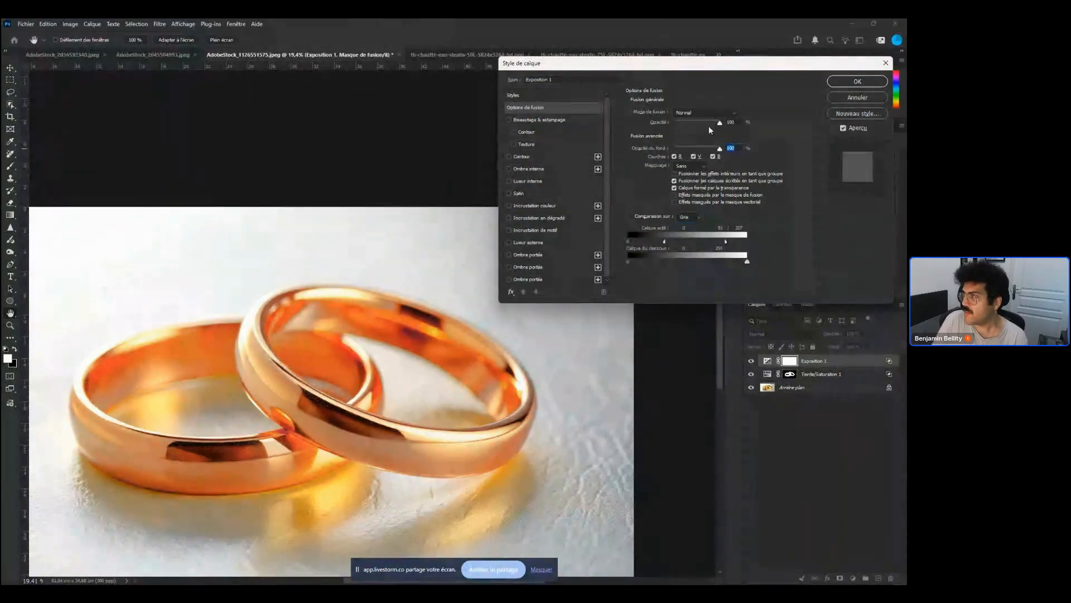
{"action": "left_click_drag", "start_coordinate": [720, 122], "coordinate": [726, 147]}
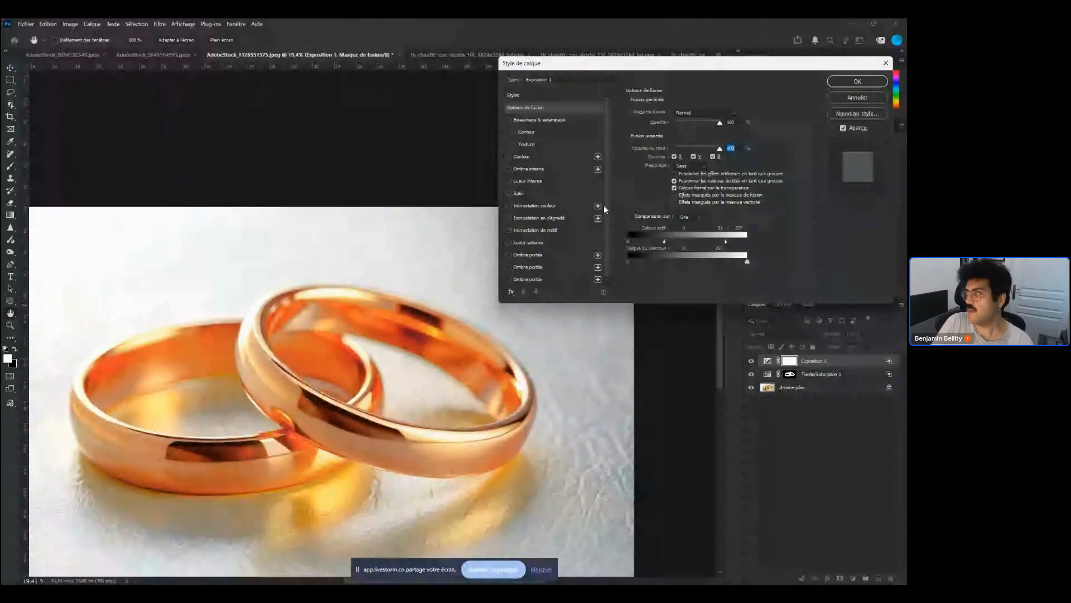
{"action": "left_click", "coordinate": [857, 82]}
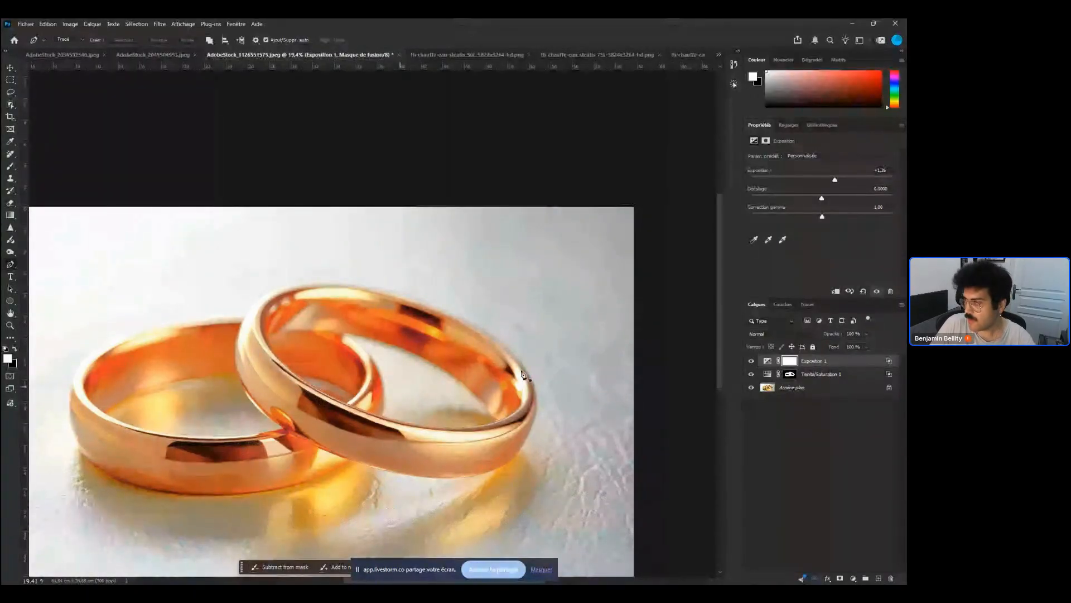
Hide the Exposure layer and toggle the Hue/Saturation layer's visibility to compare the rings
{"action": "left_click", "coordinate": [772, 408]}
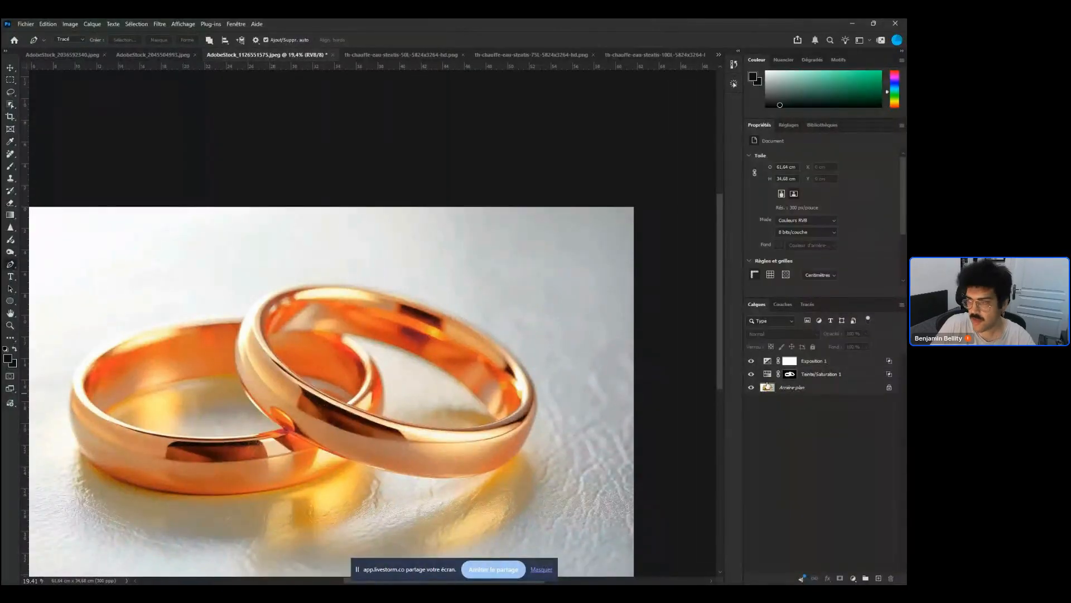
{"action": "left_click", "coordinate": [751, 361]}
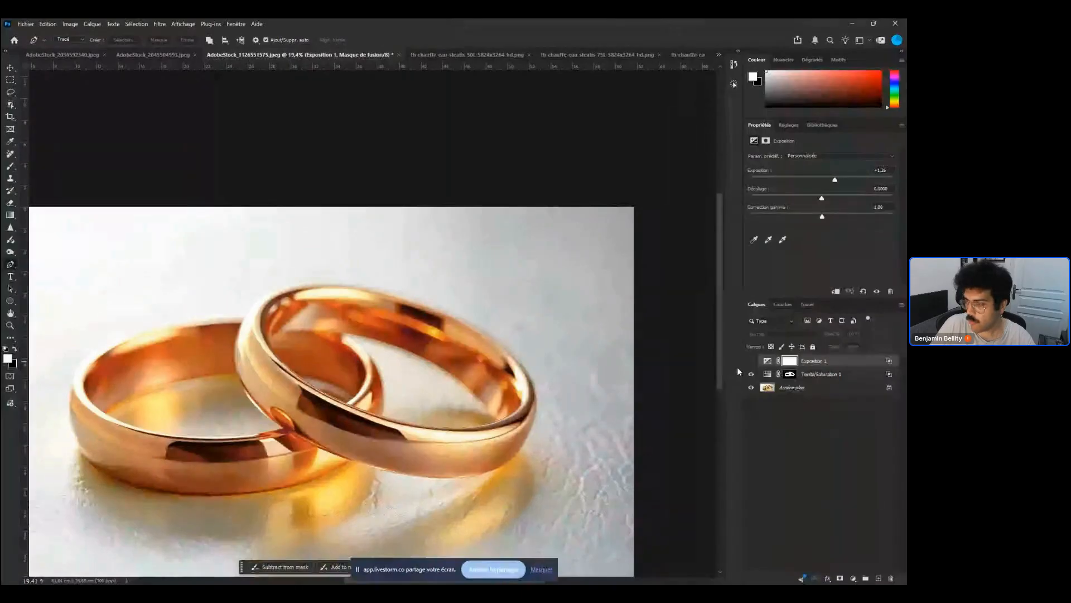
{"action": "left_click", "coordinate": [751, 374]}
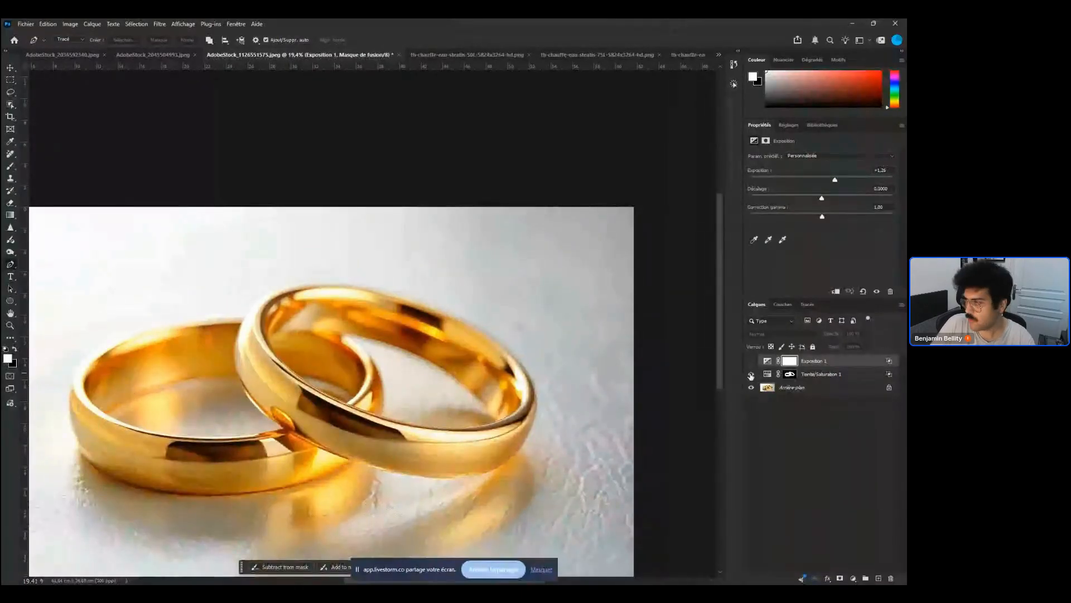
{"action": "left_click", "coordinate": [751, 374]}
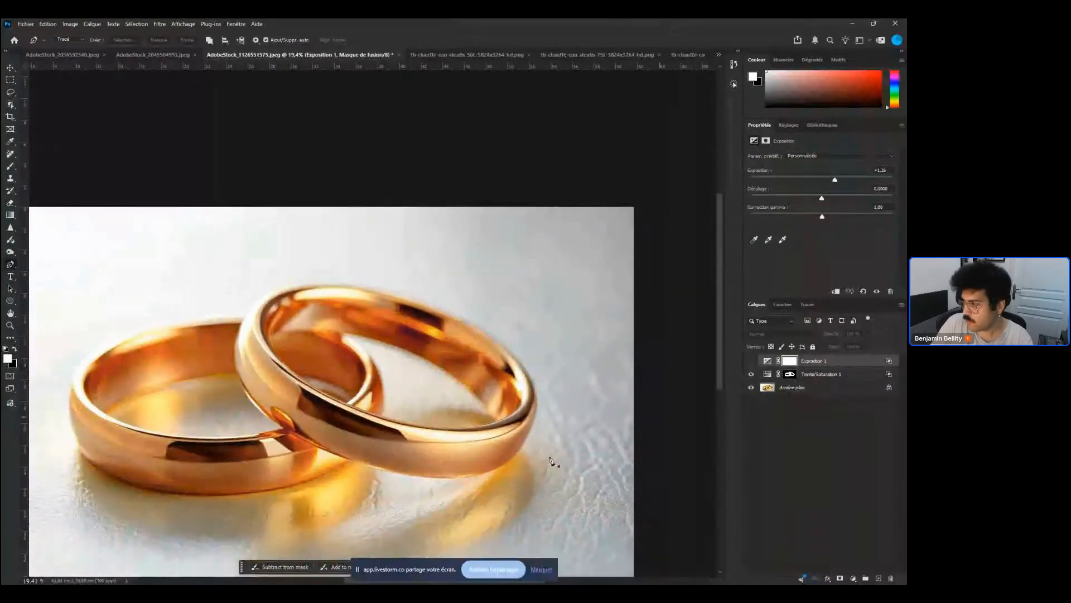
Zoom into the rings and toggle the Hue/Saturation layer on and off to compare before and after
{"action": "left_click", "coordinate": [789, 375]}
{"action": "left_click_drag", "start_coordinate": [387, 455], "coordinate": [597, 398]}
{"action": "scroll", "coordinate": [597, 397], "scroll_direction": "up", "scroll_amount": 3}
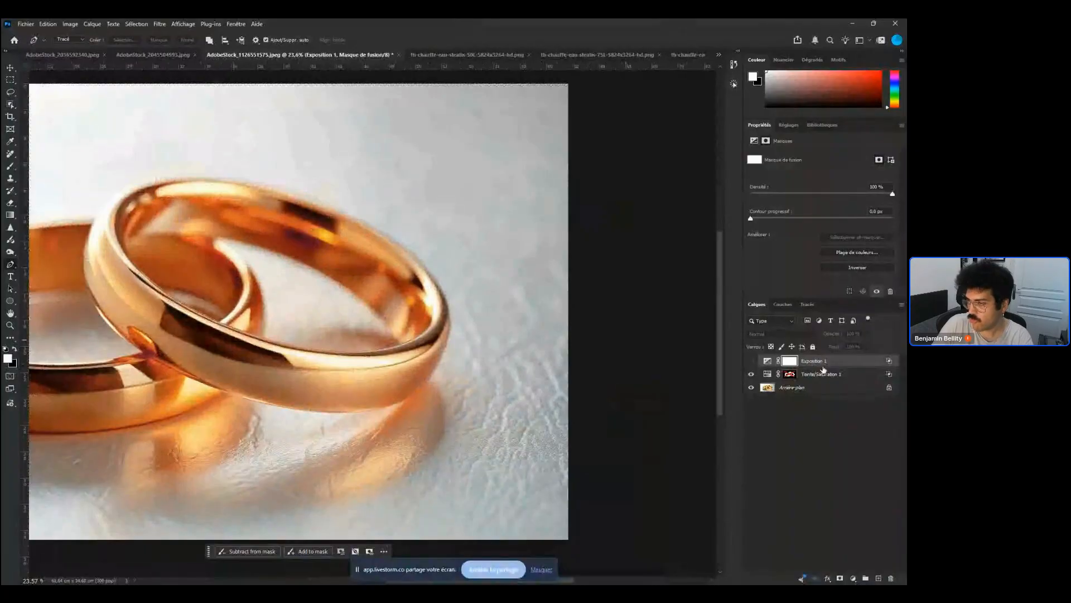
{"action": "left_click", "coordinate": [752, 374]}
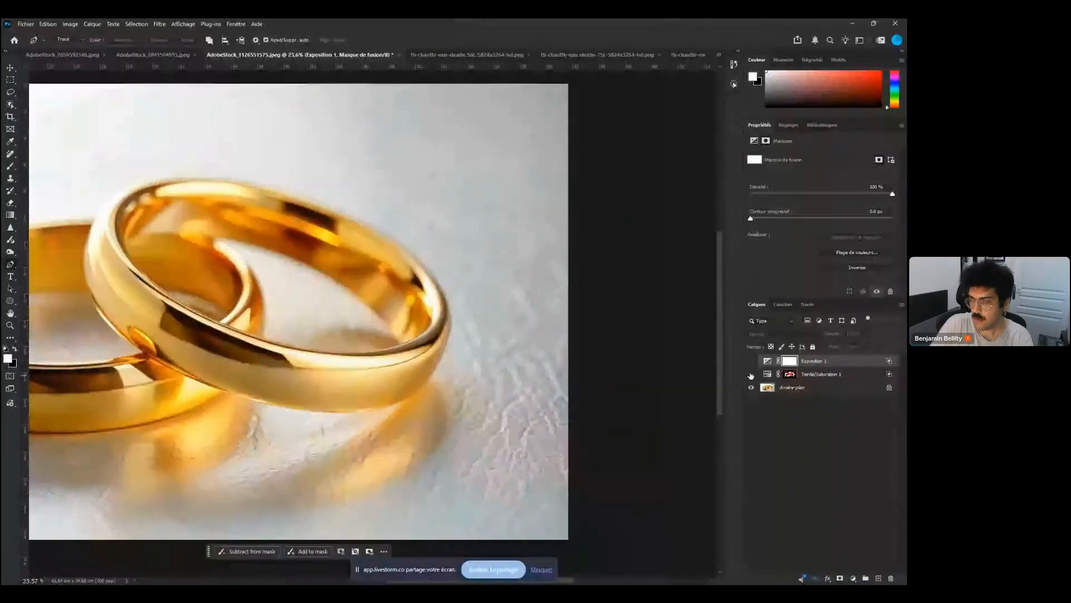
{"action": "left_click", "coordinate": [751, 374]}
{"action": "left_click_drag", "start_coordinate": [343, 409], "coordinate": [456, 437]}
{"action": "left_click_drag", "start_coordinate": [455, 437], "coordinate": [349, 425]}
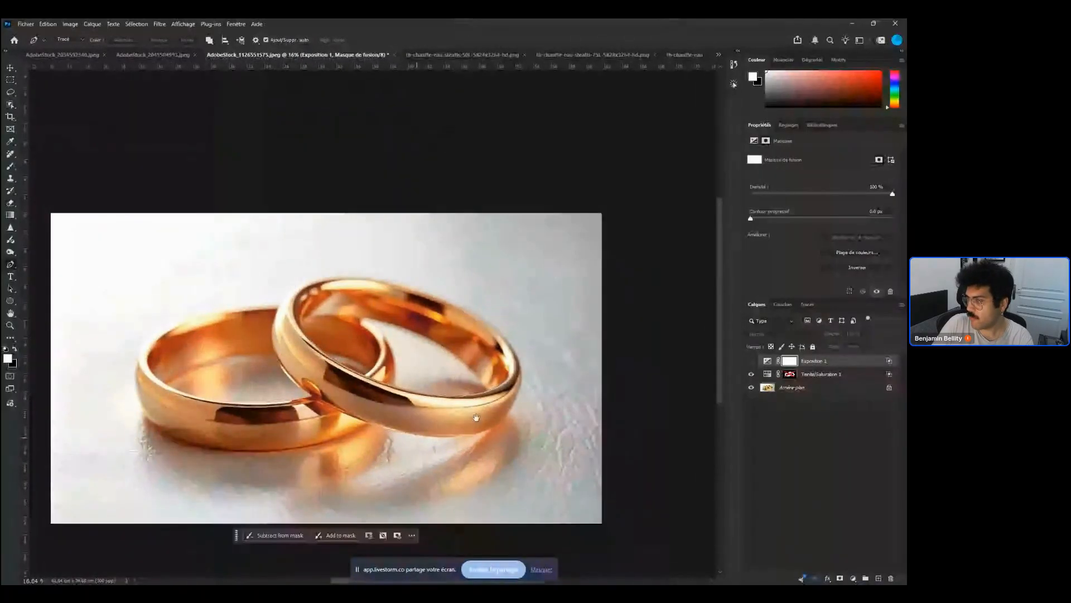
Lower the Hue/Saturation layer's opacity to about 84% and toggle its visibility to compare
{"action": "left_click", "coordinate": [845, 377]}
{"action": "left_click_drag", "start_coordinate": [867, 339], "coordinate": [862, 347]}
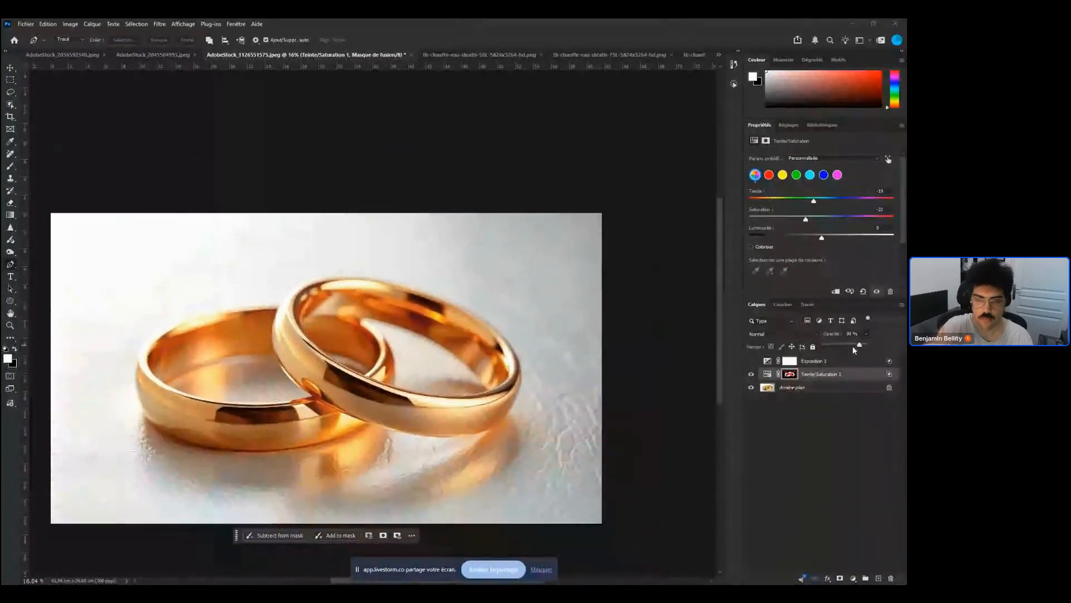
{"action": "left_click", "coordinate": [751, 375]}
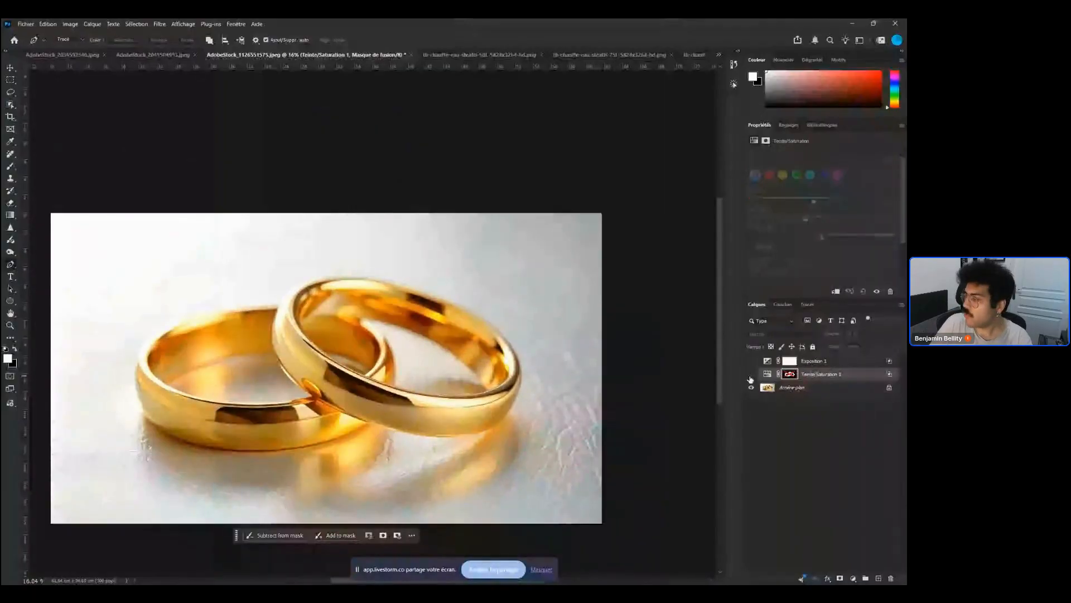
{"action": "left_click", "coordinate": [751, 375]}
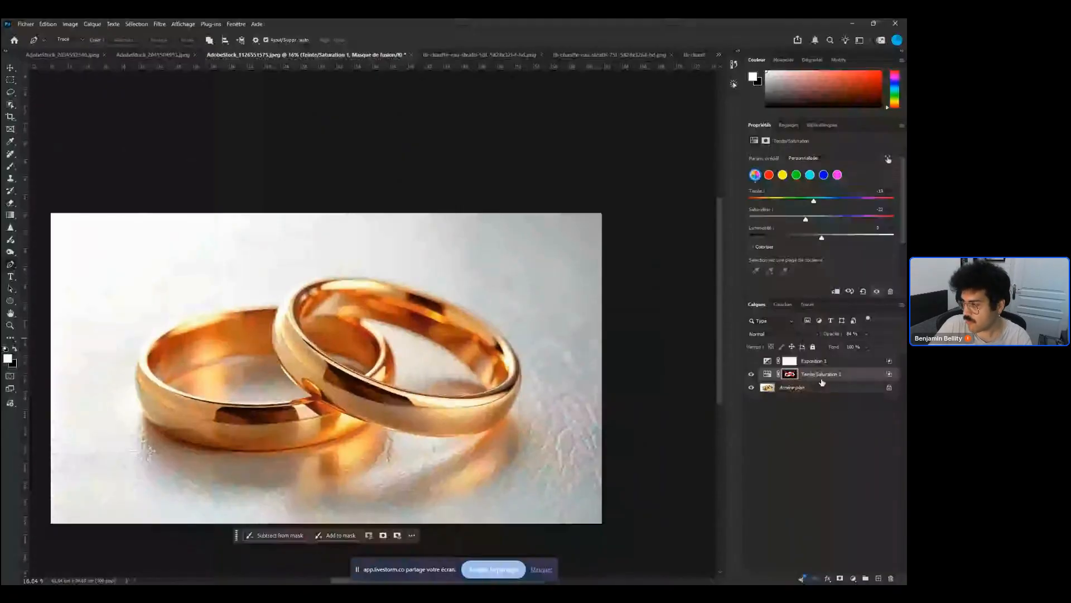
Add a second Hue/Saturation adjustment layer and set its saturation to -100
{"action": "left_click", "coordinate": [854, 578]}
{"action": "left_click", "coordinate": [820, 462]}
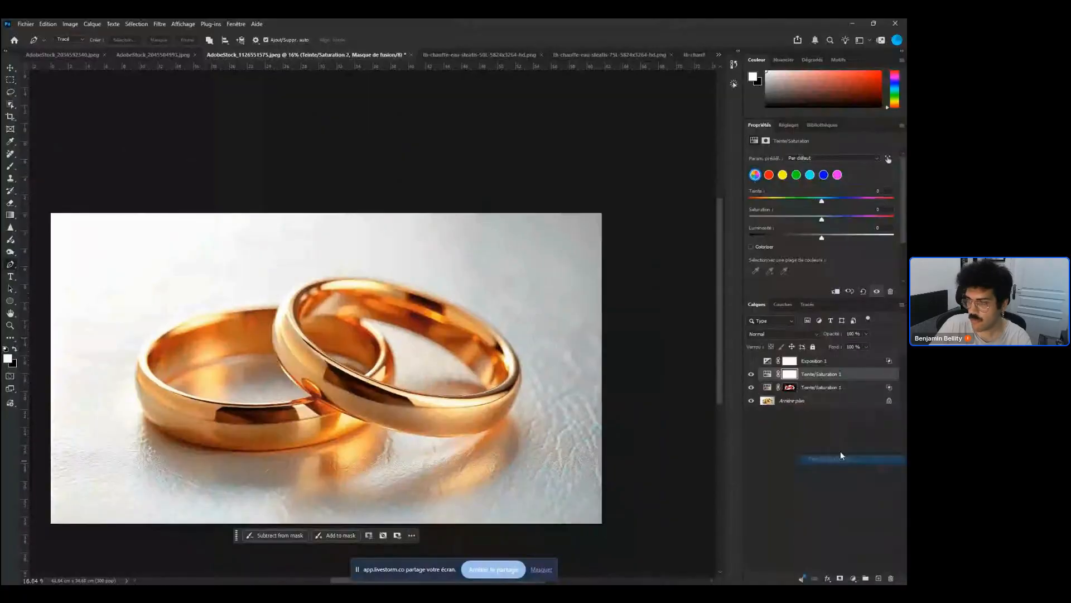
{"action": "left_click_drag", "start_coordinate": [786, 217], "coordinate": [749, 219]}
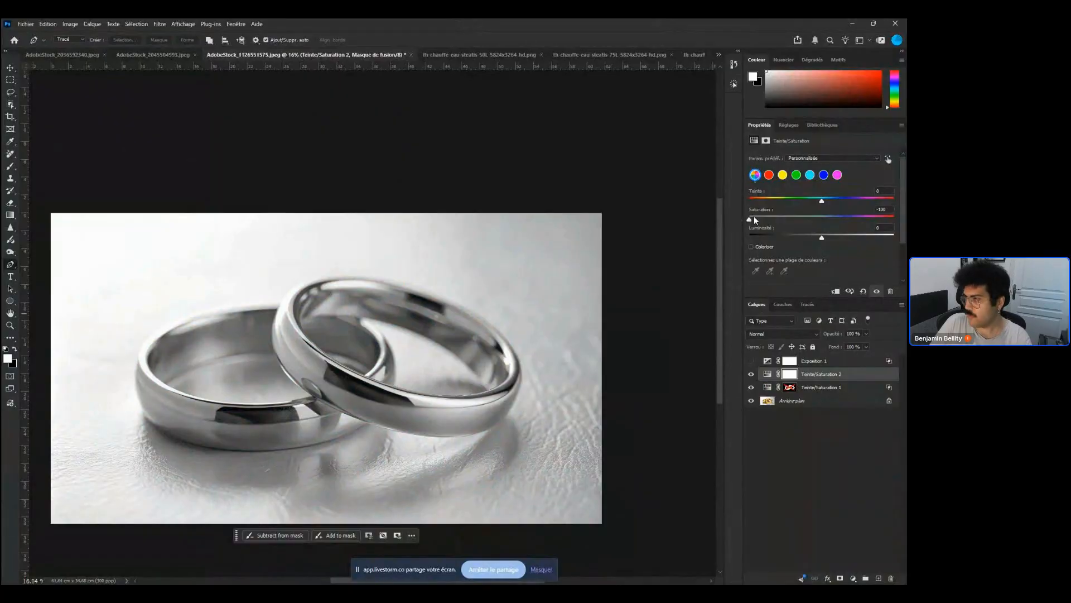
Add a Curves adjustment layer above the desaturating Hue/Saturation layer and raise a midtone point on the curve
{"action": "left_click", "coordinate": [751, 374]}
{"action": "left_click", "coordinate": [752, 374]}
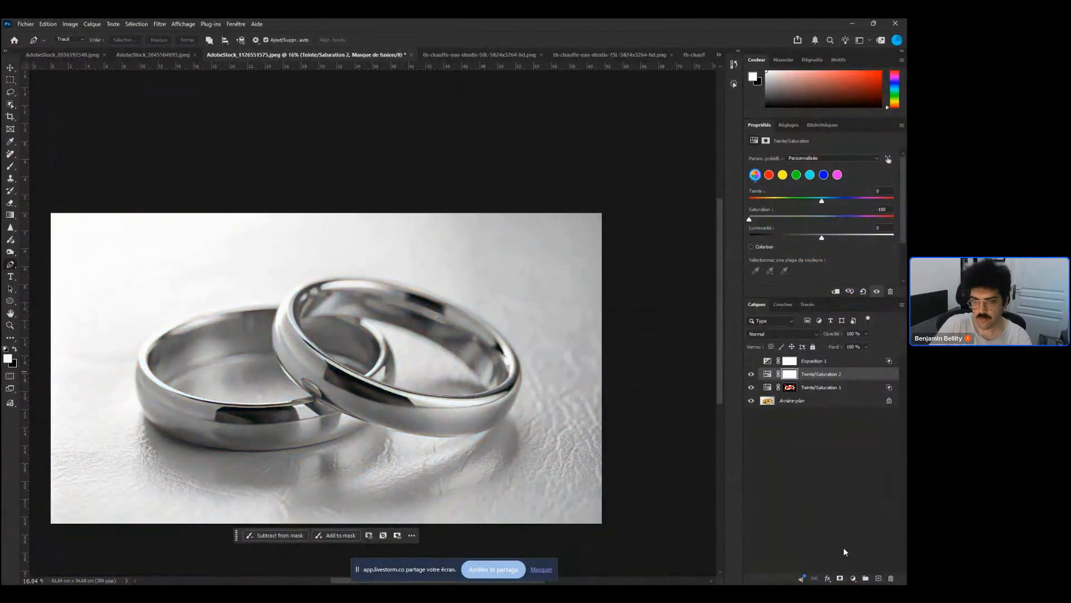
{"action": "left_click", "coordinate": [854, 579]}
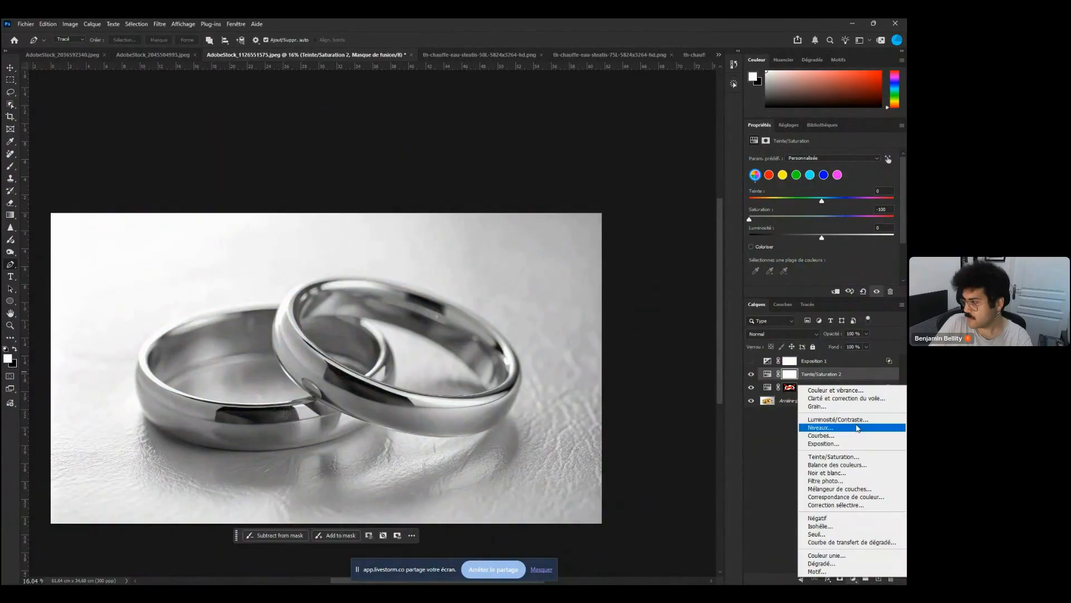
{"action": "left_click", "coordinate": [850, 437]}
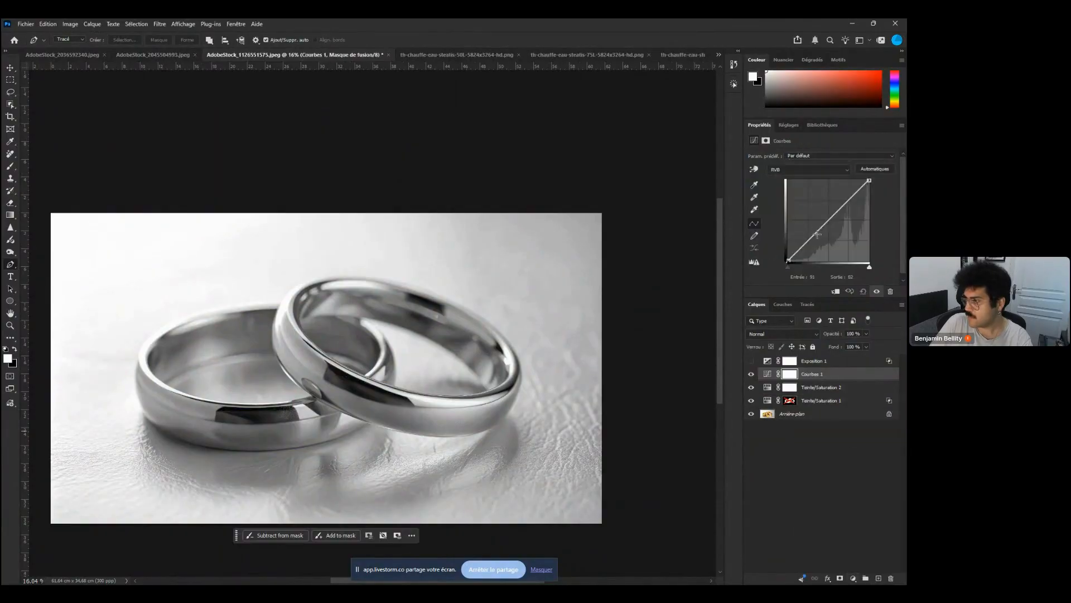
{"action": "left_click_drag", "start_coordinate": [817, 235], "coordinate": [846, 206]}
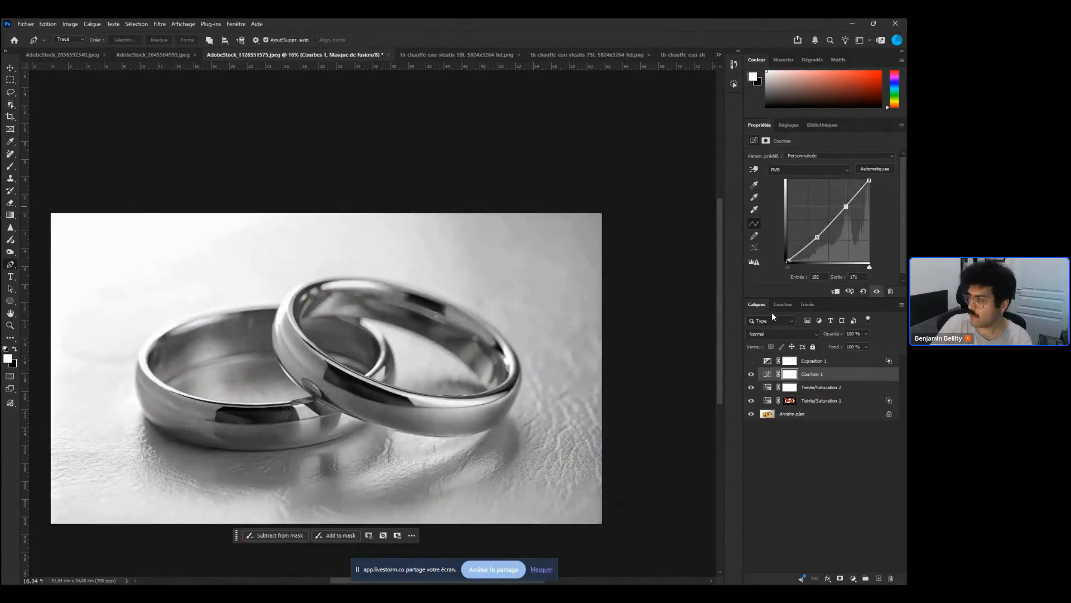
Toggle the Curves layer's visibility to compare the rings before and after
{"action": "left_click", "coordinate": [751, 374]}
{"action": "left_click", "coordinate": [751, 374]}
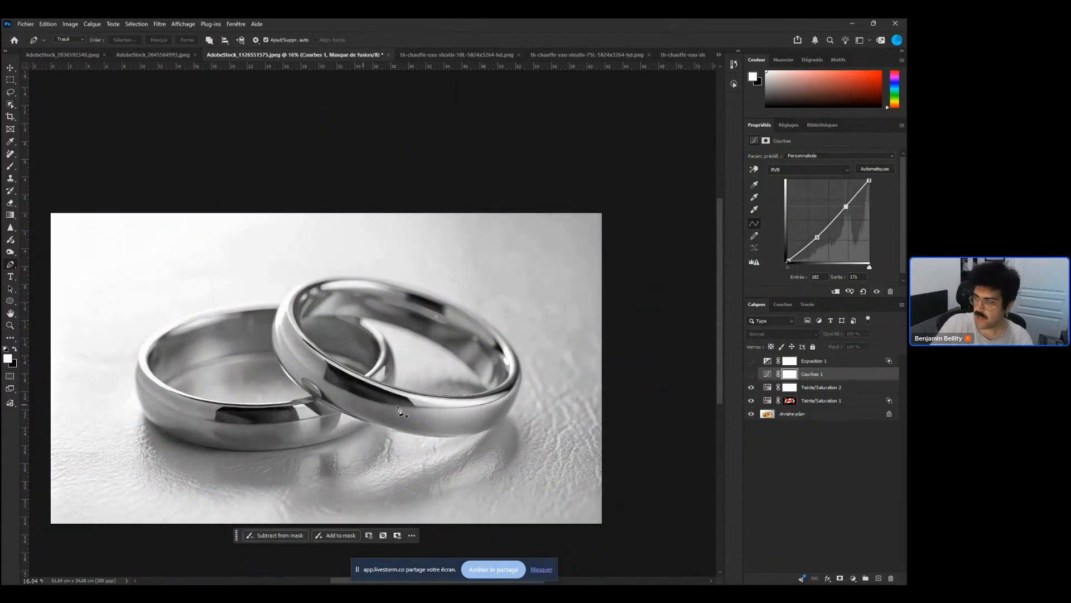
{"action": "left_click", "coordinate": [751, 374]}
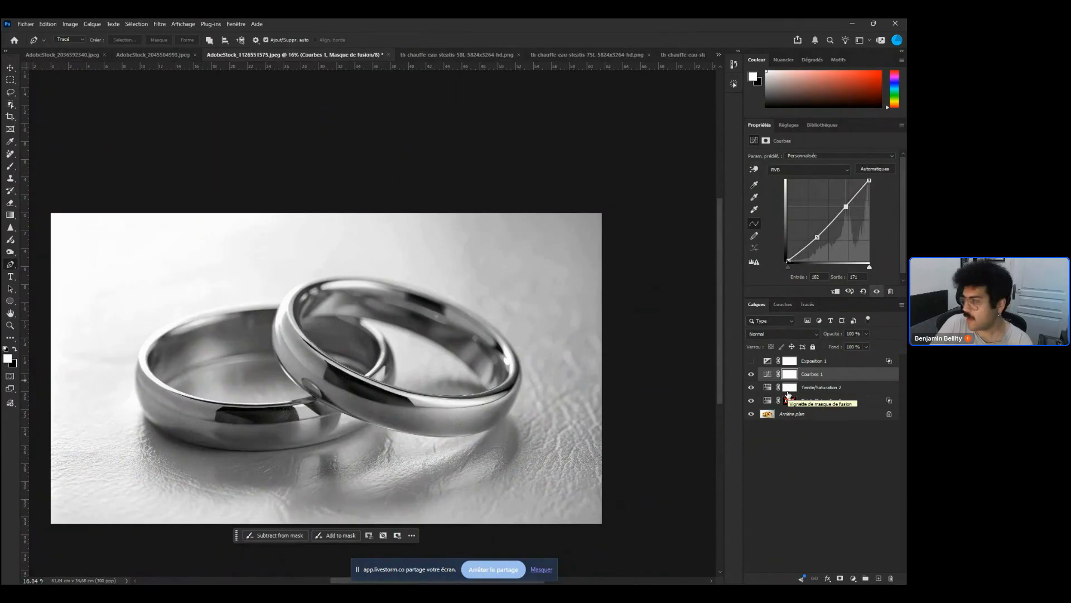
Group the Curves and second Hue/Saturation layers together and add a layer mask to the group
{"action": "left_click", "coordinate": [826, 388], "text": "shift"}
{"action": "key", "text": "ctrl+g"}
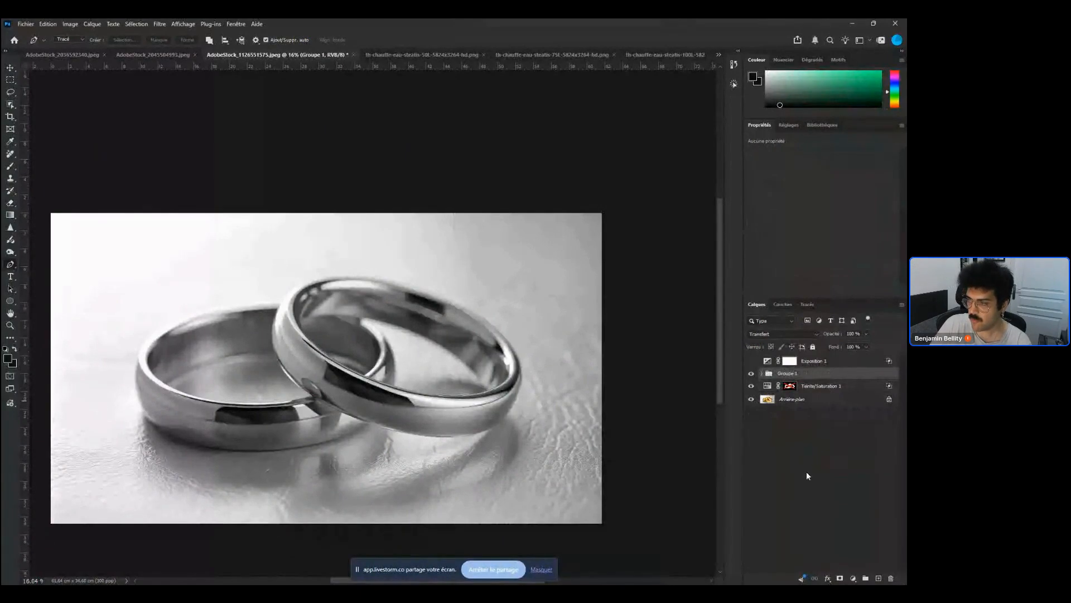
{"action": "left_click", "coordinate": [840, 578]}
Paint on the group mask with a soft round brush at 30% opacity, black to reveal colour where the rings meet, white to refine
{"action": "key", "text": "b"}
{"action": "right_click", "coordinate": [356, 387]}
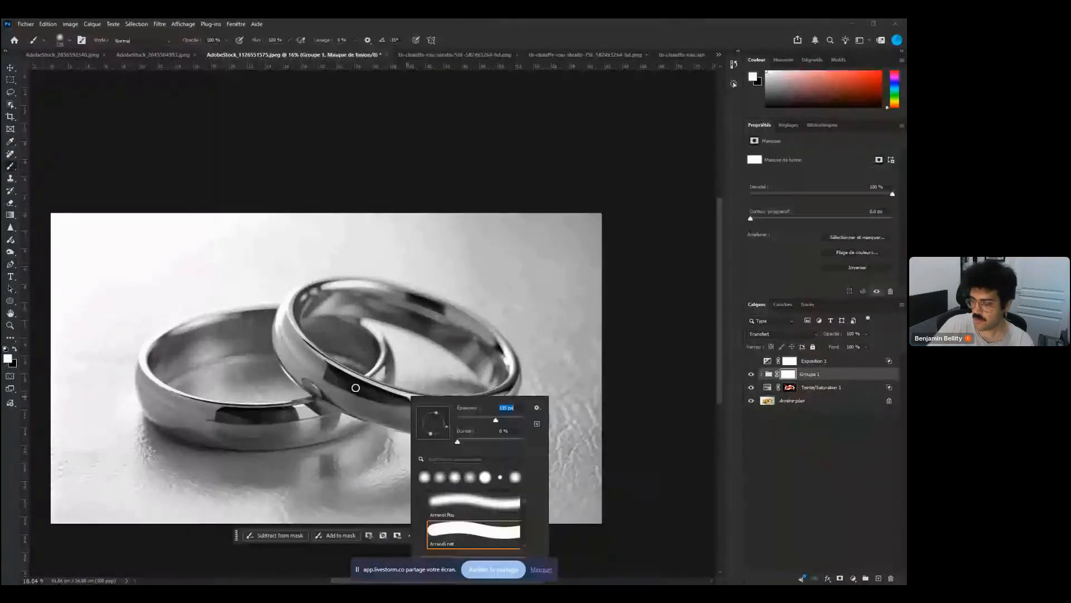
{"action": "left_click", "coordinate": [362, 388]}
{"action": "key", "text": "x"}
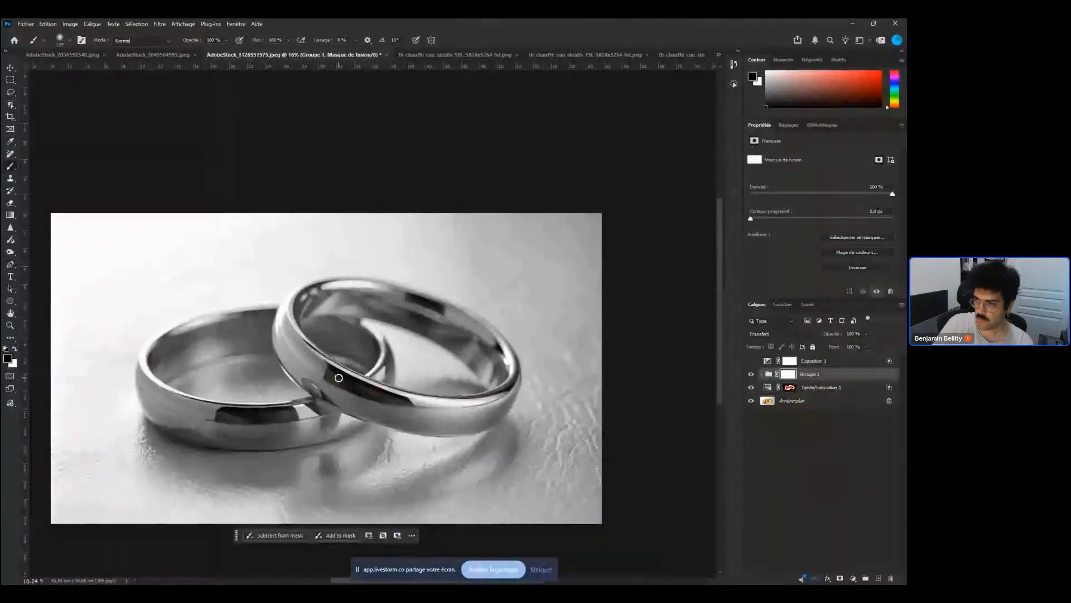
{"action": "key", "text": "3"}
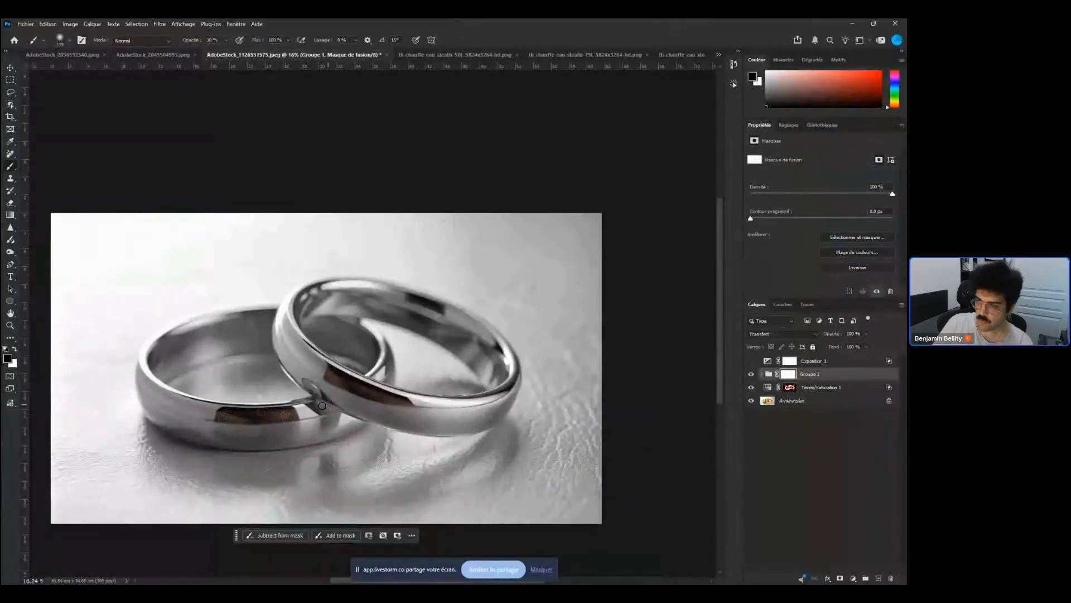
{"action": "scroll", "coordinate": [327, 408], "scroll_direction": "up", "scroll_amount": 1}
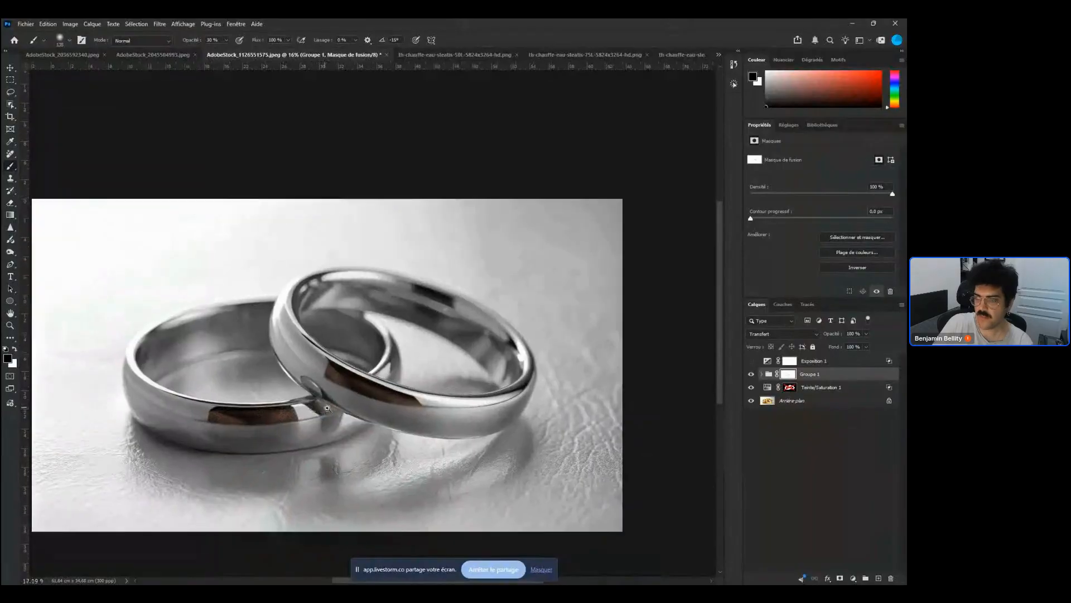
{"action": "scroll", "coordinate": [328, 408], "scroll_direction": "up", "scroll_amount": 2}
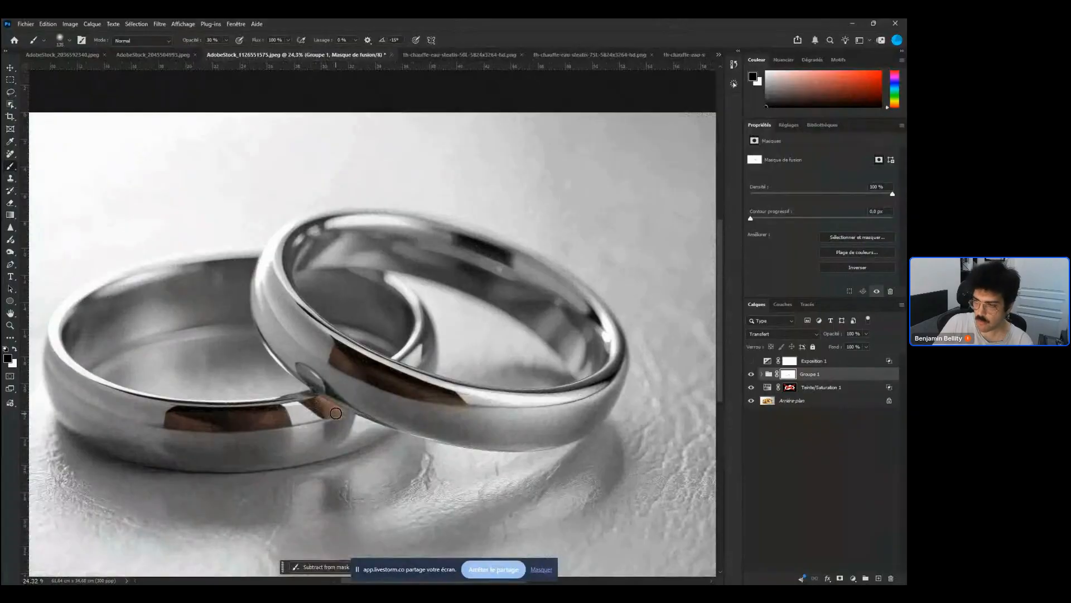
{"action": "left_click_drag", "start_coordinate": [335, 413], "coordinate": [335, 449]}
{"action": "left_click", "coordinate": [751, 389]}
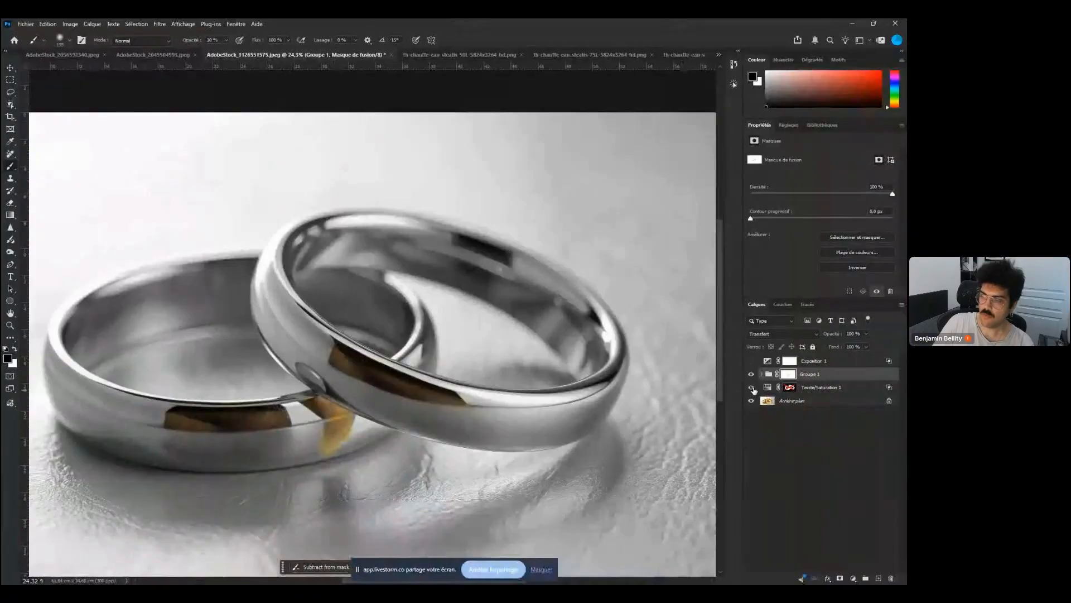
{"action": "left_click_drag", "start_coordinate": [311, 378], "coordinate": [317, 389]}
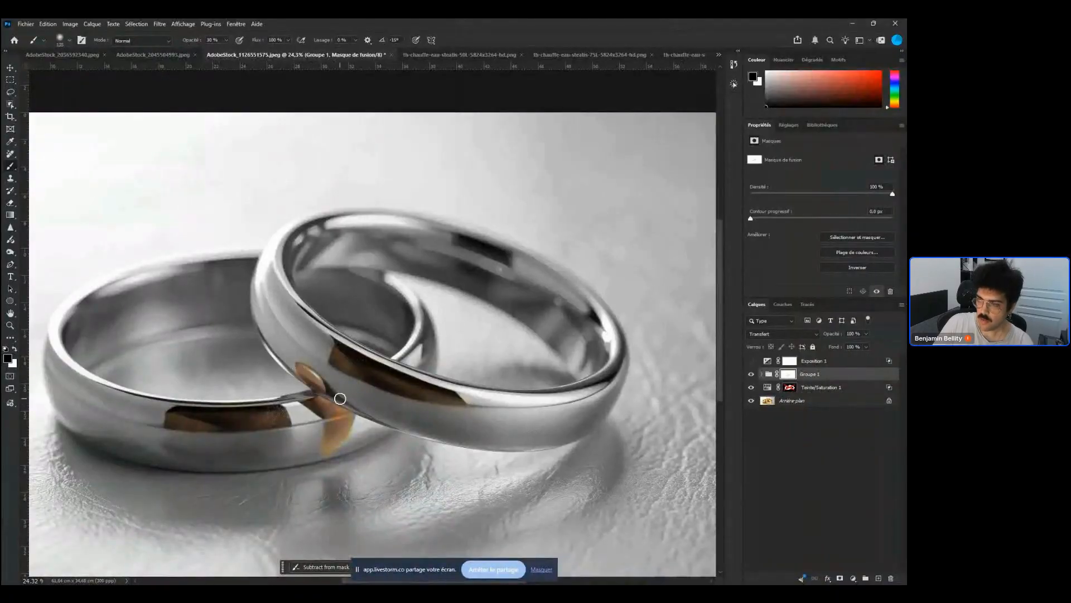
{"action": "key", "text": "x"}
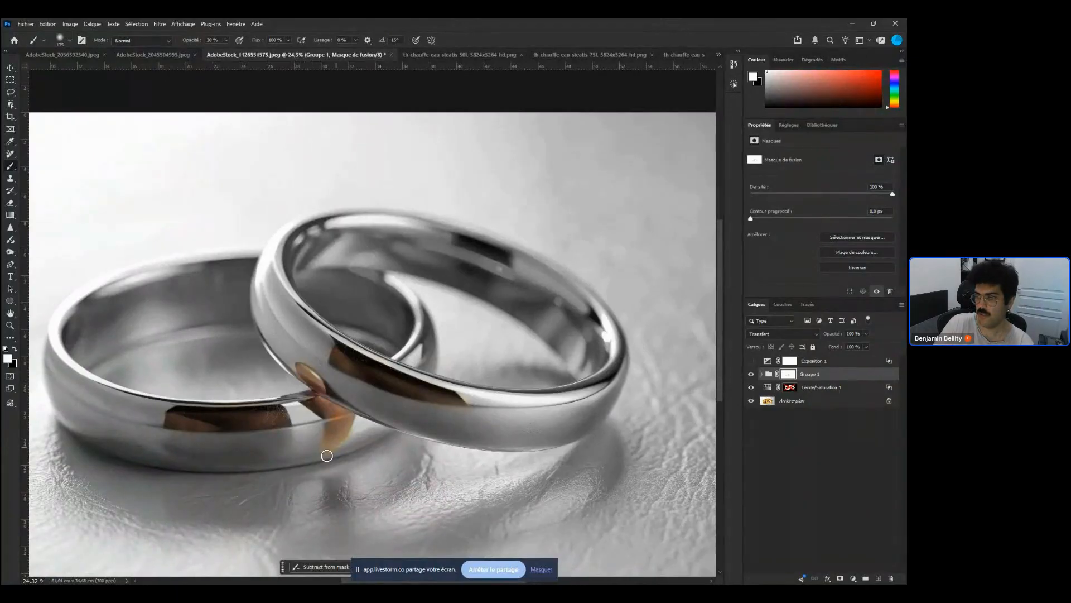
{"action": "left_click_drag", "start_coordinate": [385, 426], "coordinate": [327, 408]}
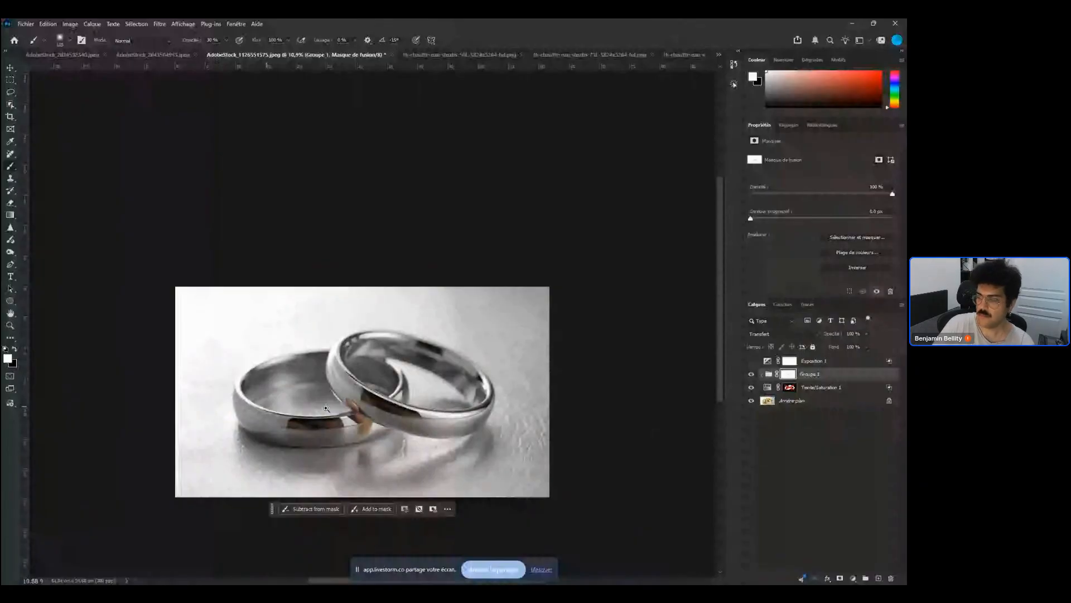
Drag short classic gradients at 50% opacity on the group mask over the rings' reflection areas
{"action": "key", "text": "g"}
{"action": "key", "text": "x"}
{"action": "left_click", "coordinate": [188, 41]}
{"action": "left_click_drag", "start_coordinate": [415, 410], "coordinate": [442, 426]}
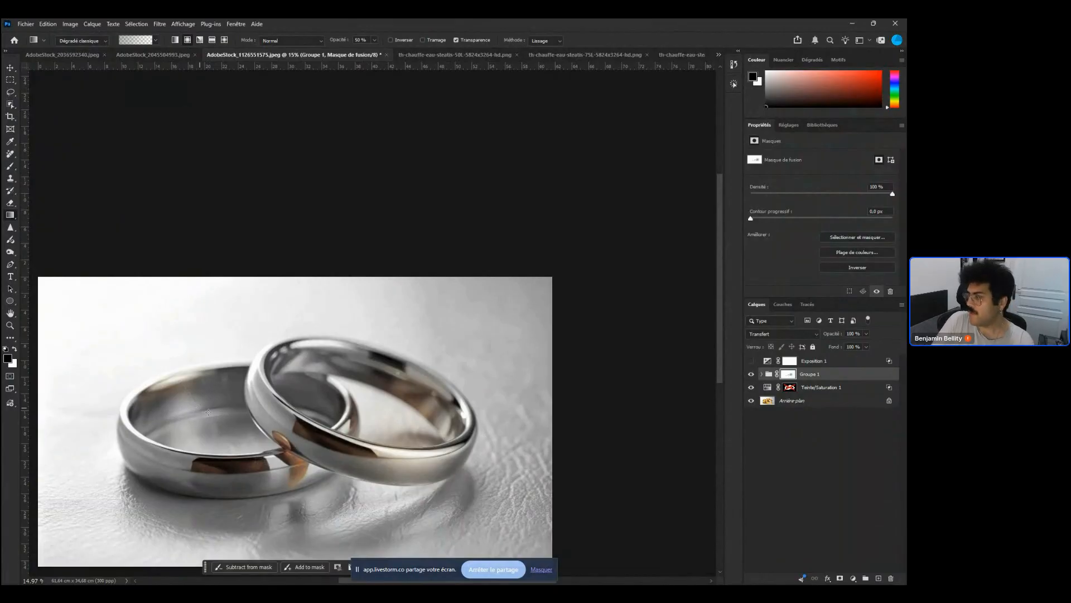
{"action": "left_click_drag", "start_coordinate": [180, 384], "coordinate": [204, 408]}
Set the group mask's density to 60% and toggle the group's visibility to compare
{"action": "scroll", "coordinate": [437, 380], "scroll_direction": "down", "scroll_amount": 3}
{"action": "left_click", "coordinate": [866, 334]}
{"action": "mouse_move", "coordinate": [867, 344]}
{"action": "left_mouse_down"}
{"action": "mouse_move", "coordinate": [845, 345]}
{"action": "mouse_move", "coordinate": [899, 345]}
{"action": "left_mouse_up"}
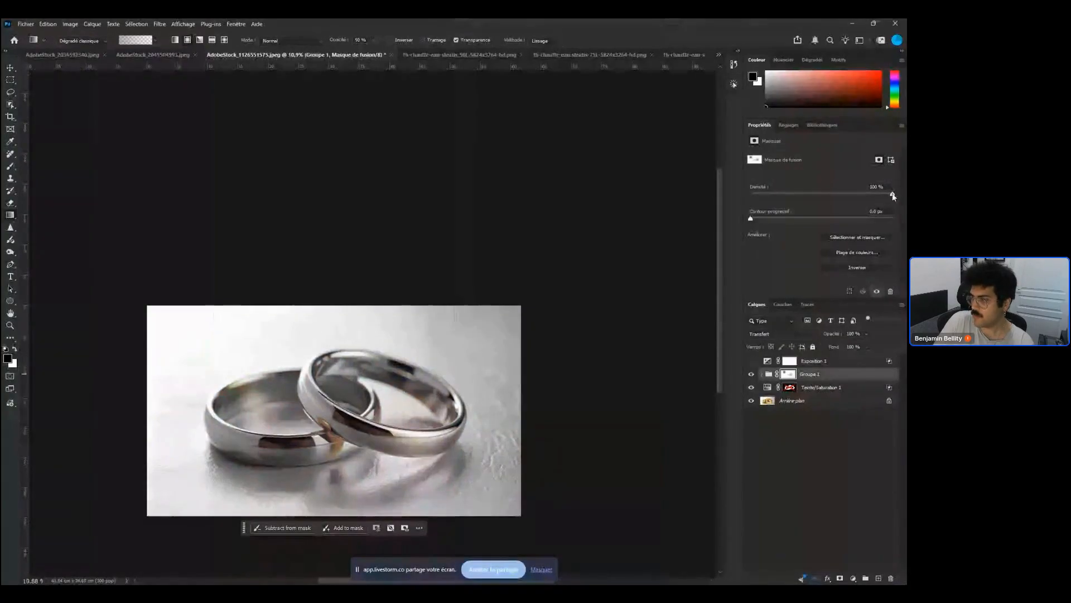
{"action": "left_click_drag", "start_coordinate": [864, 205], "coordinate": [837, 216]}
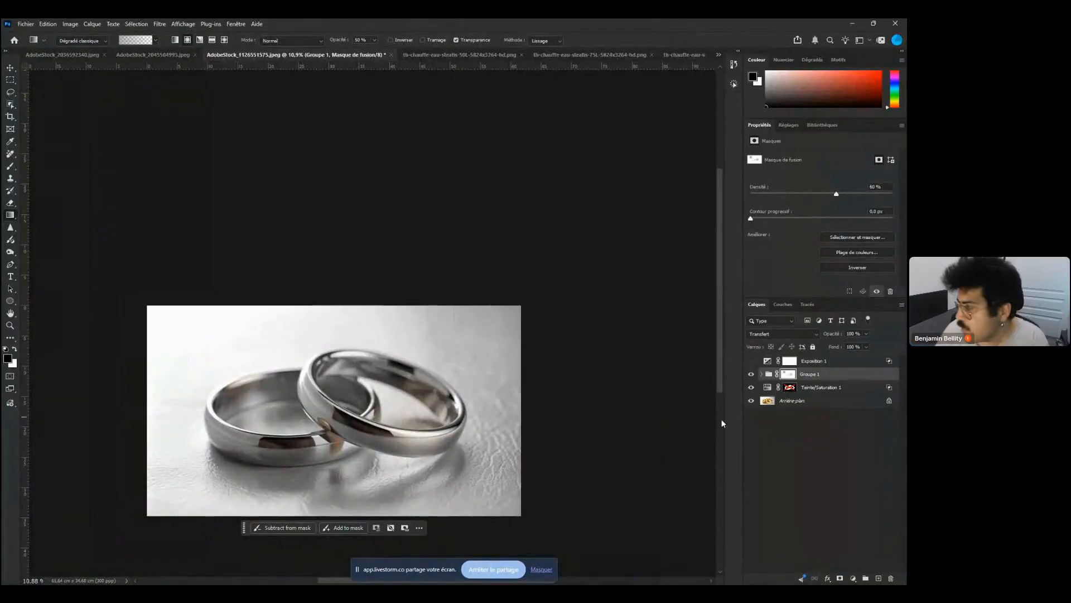
{"action": "left_click", "coordinate": [751, 374]}
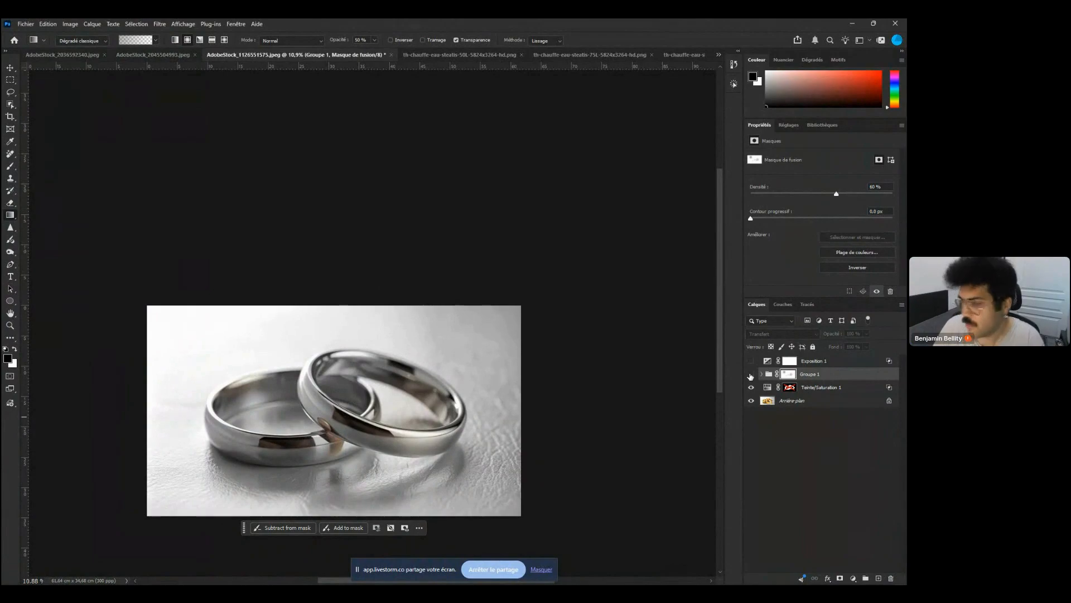
{"action": "left_click", "coordinate": [751, 374]}
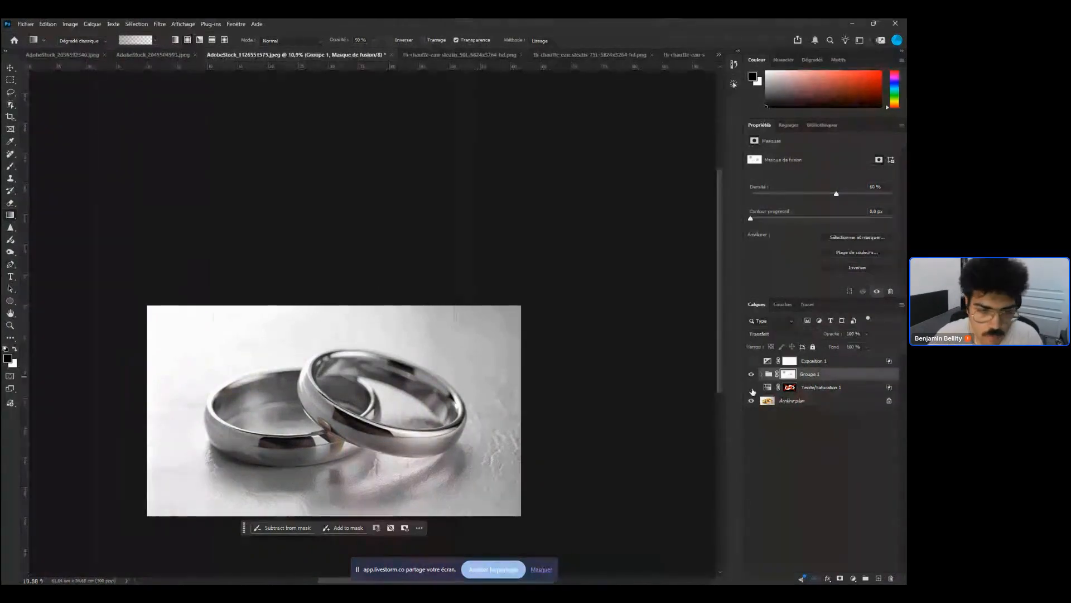
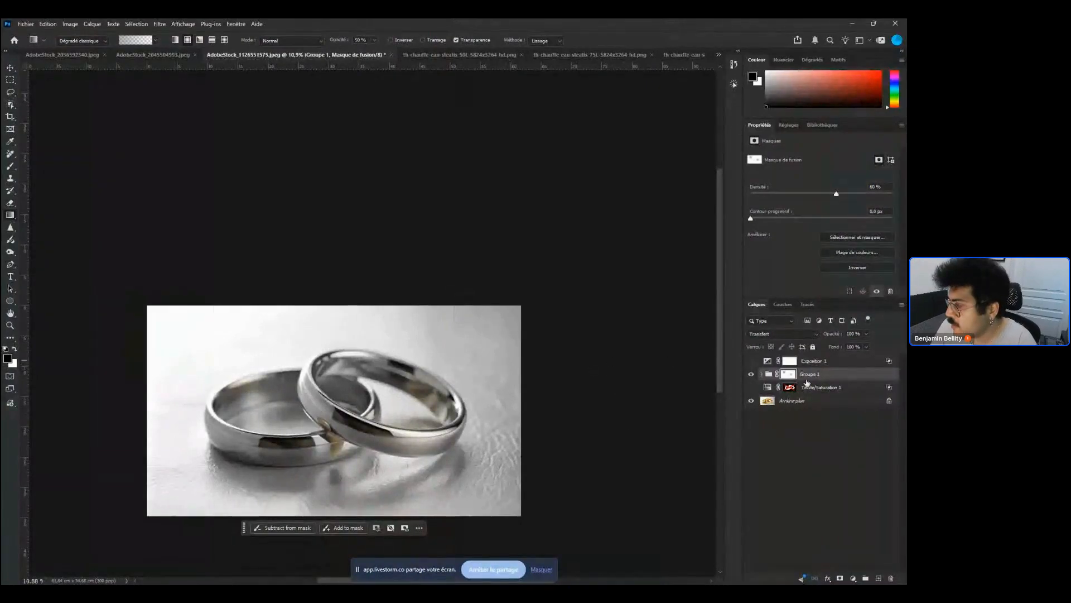
Hide the ring group and show the first Hue/Saturation layer instead
{"action": "left_click", "coordinate": [751, 374]}
{"action": "left_click", "coordinate": [795, 390]}
{"action": "left_click", "coordinate": [751, 388]}
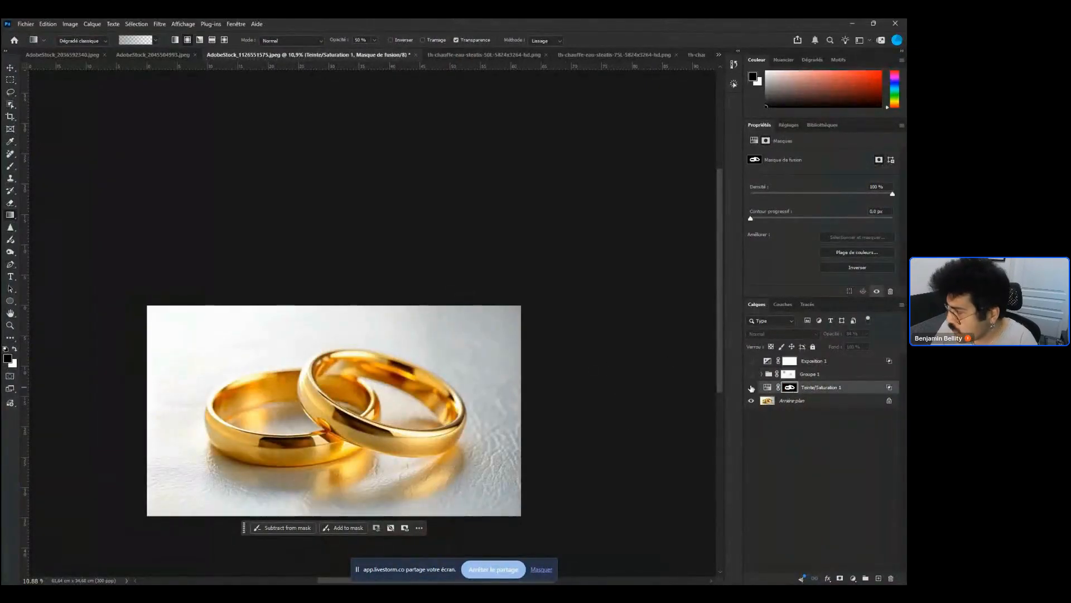
Open the Hue/Saturation layer's blending options and reset the underlying-layer blend-if slider to its full range
{"action": "left_click", "coordinate": [770, 391]}
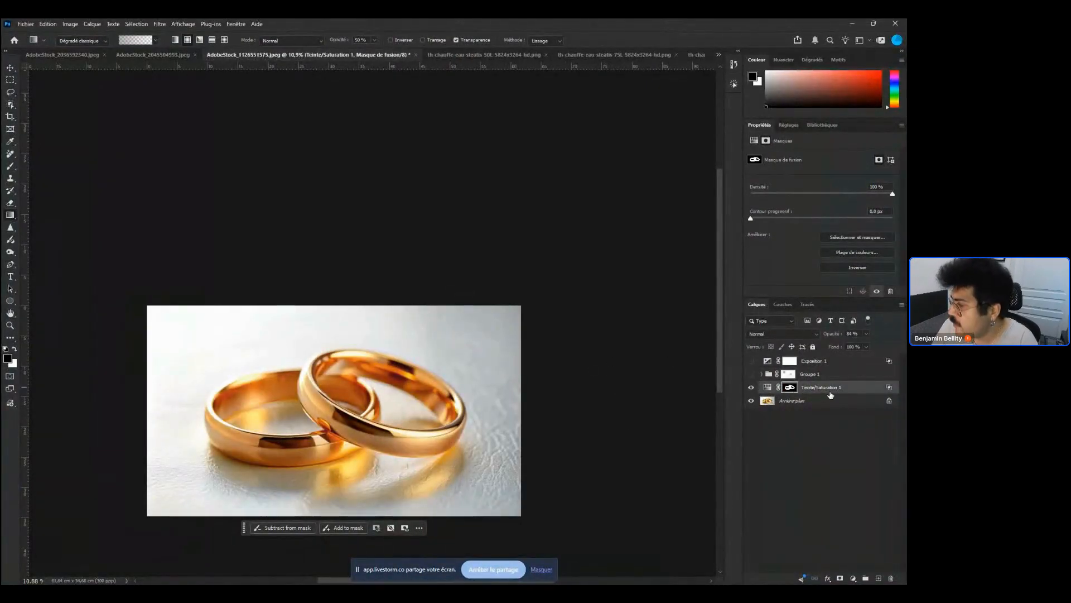
{"action": "left_click", "coordinate": [790, 388], "text": "shift"}
{"action": "left_click", "coordinate": [813, 386]}
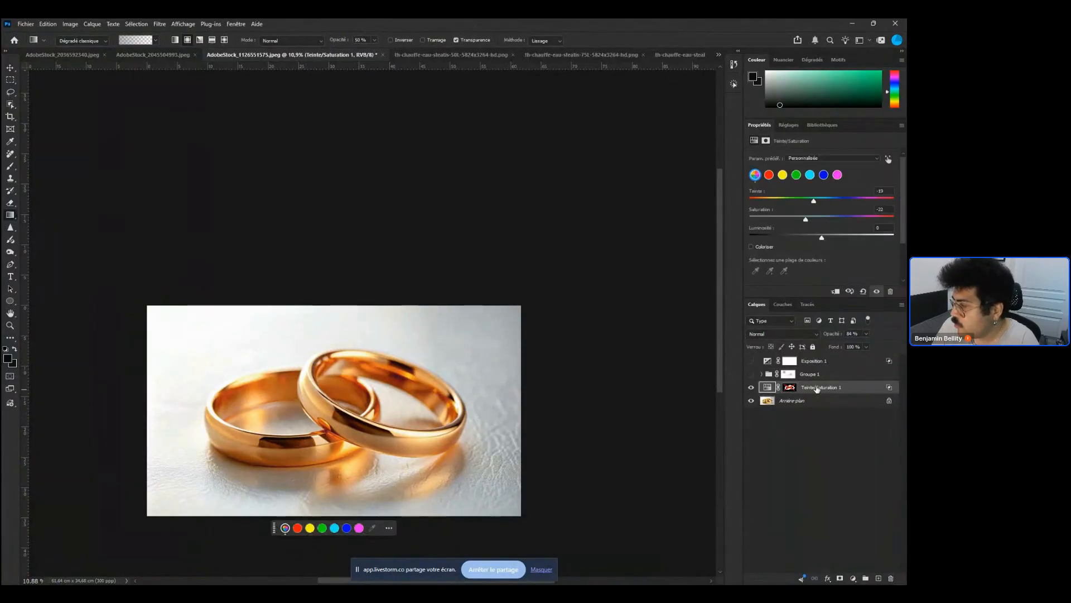
{"action": "right_click", "coordinate": [814, 386]}
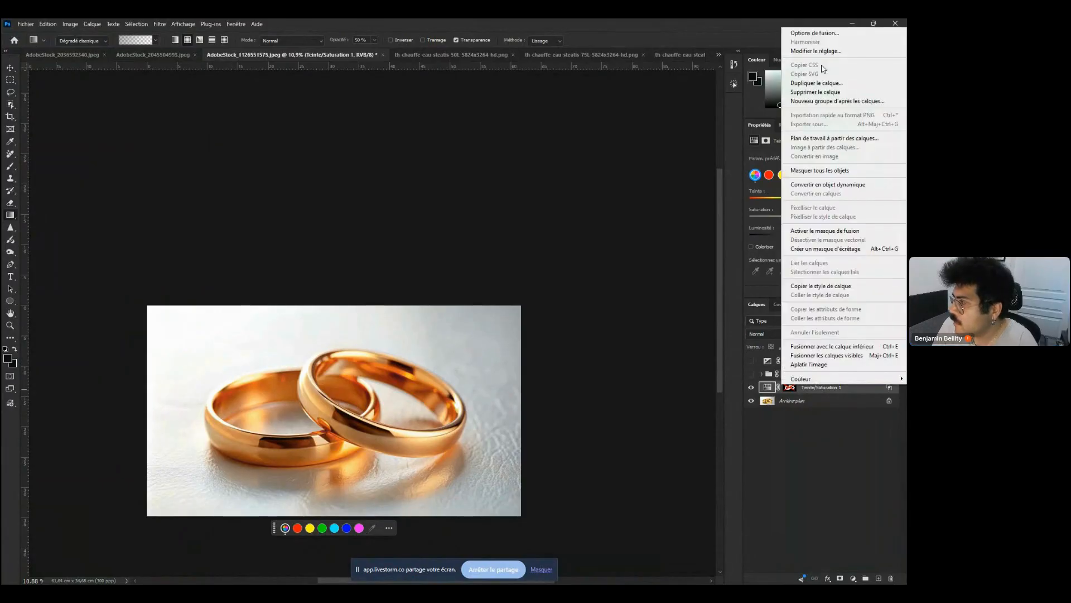
{"action": "left_click", "coordinate": [815, 32]}
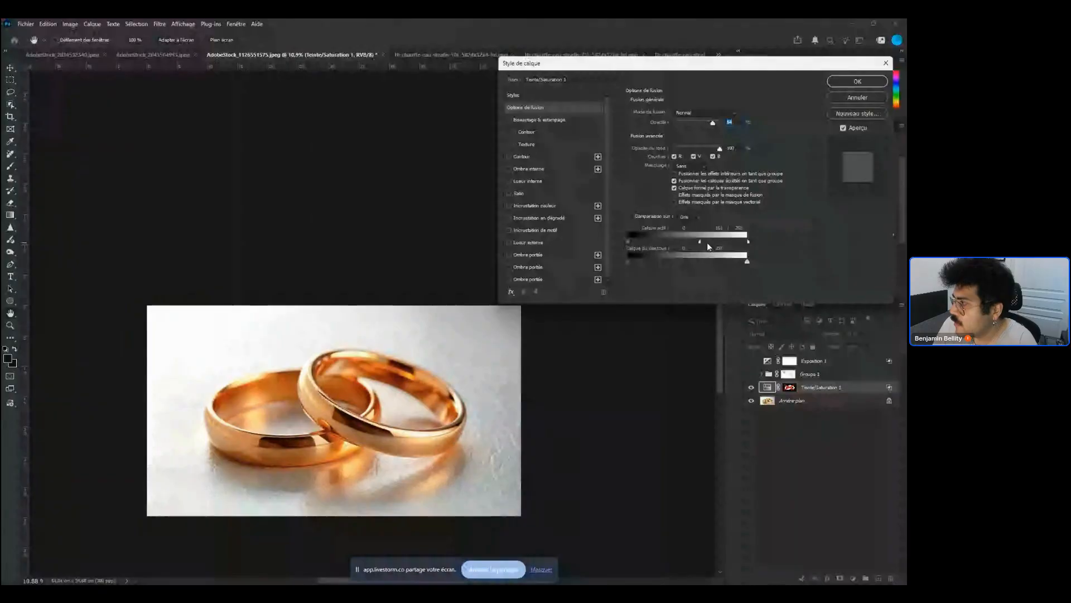
{"action": "left_click_drag", "start_coordinate": [707, 244], "coordinate": [750, 242]}
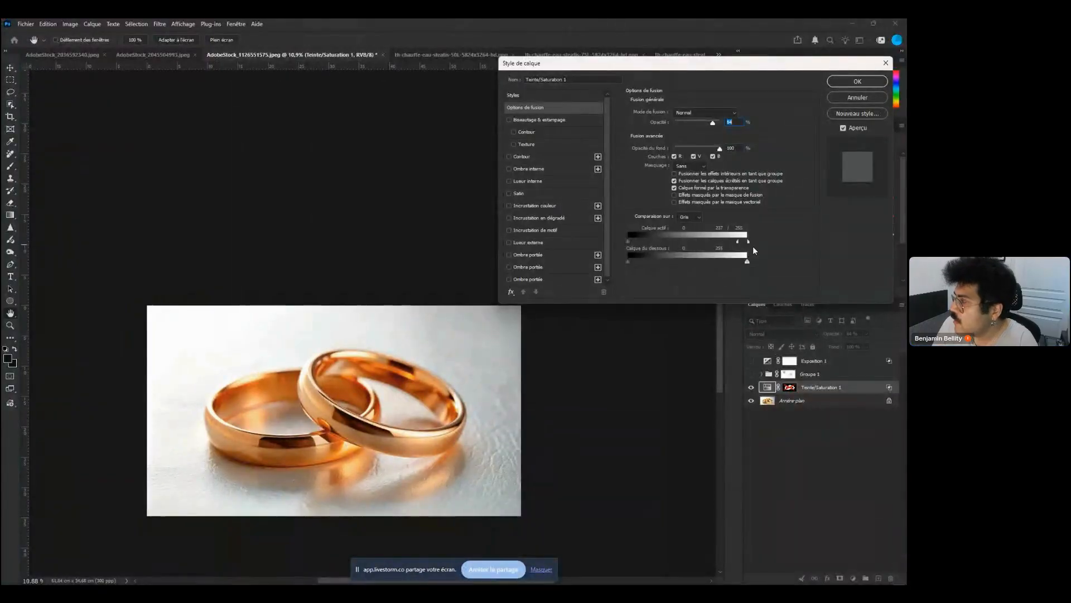
{"action": "left_click", "coordinate": [852, 77]}
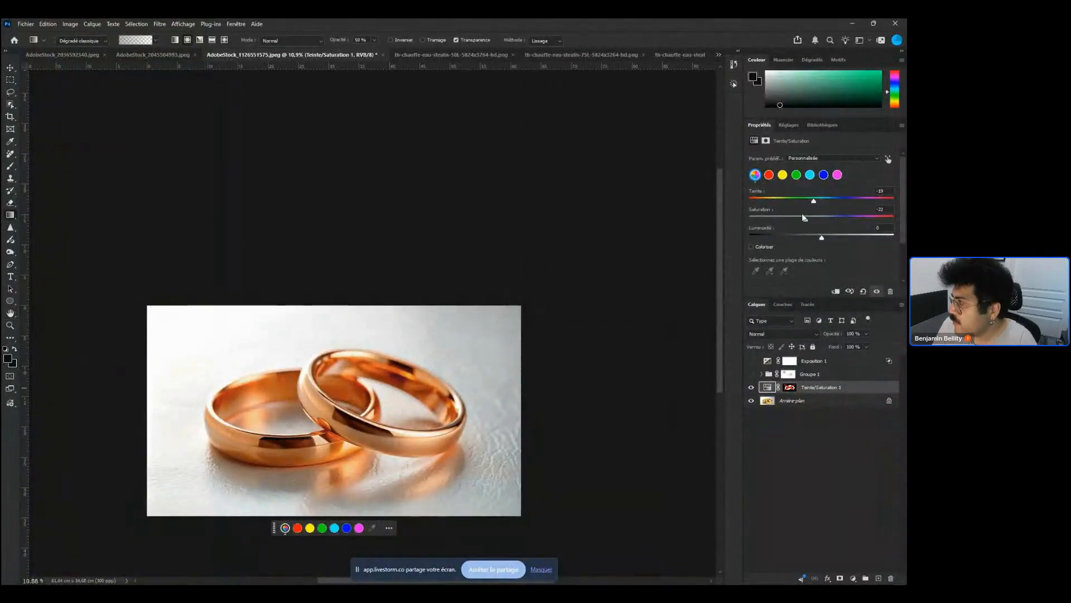
Lower the Hue/Saturation layer's saturation to -55 and set its opacity to 100%
{"action": "left_click_drag", "start_coordinate": [804, 217], "coordinate": [809, 217]}
{"action": "left_click", "coordinate": [866, 334]}
{"action": "left_click", "coordinate": [842, 345]}
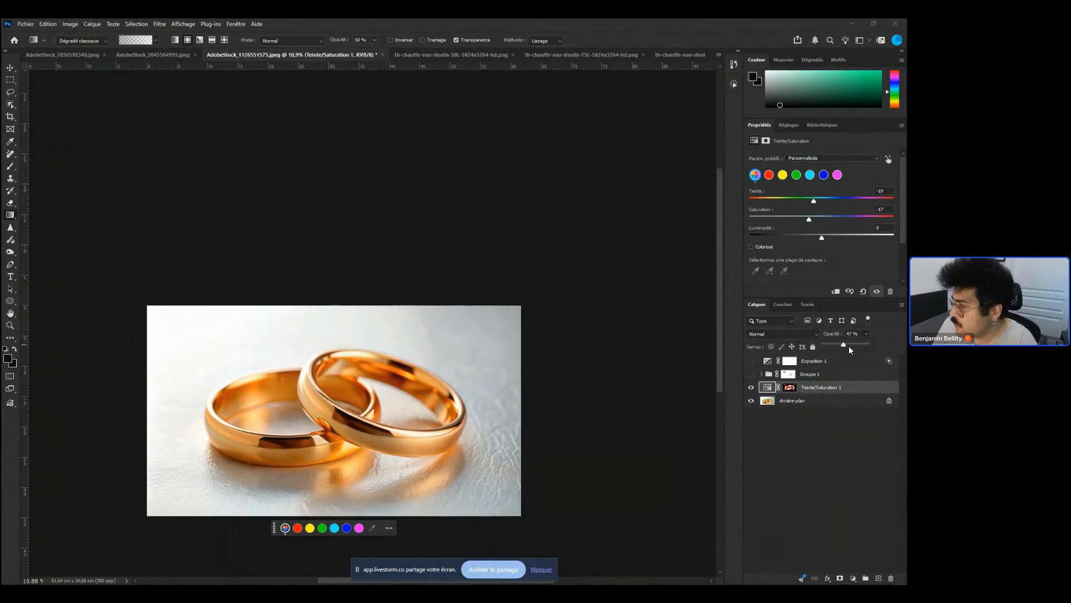
{"action": "left_click_drag", "start_coordinate": [849, 347], "coordinate": [857, 347]}
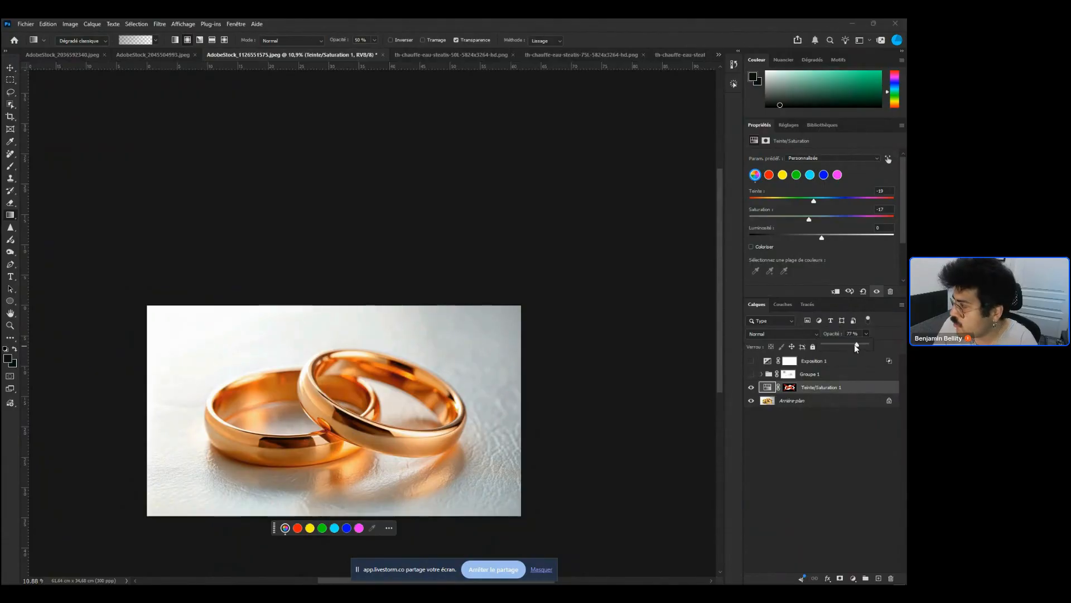
{"action": "left_click_drag", "start_coordinate": [809, 219], "coordinate": [782, 220]}
{"action": "left_click", "coordinate": [866, 334]}
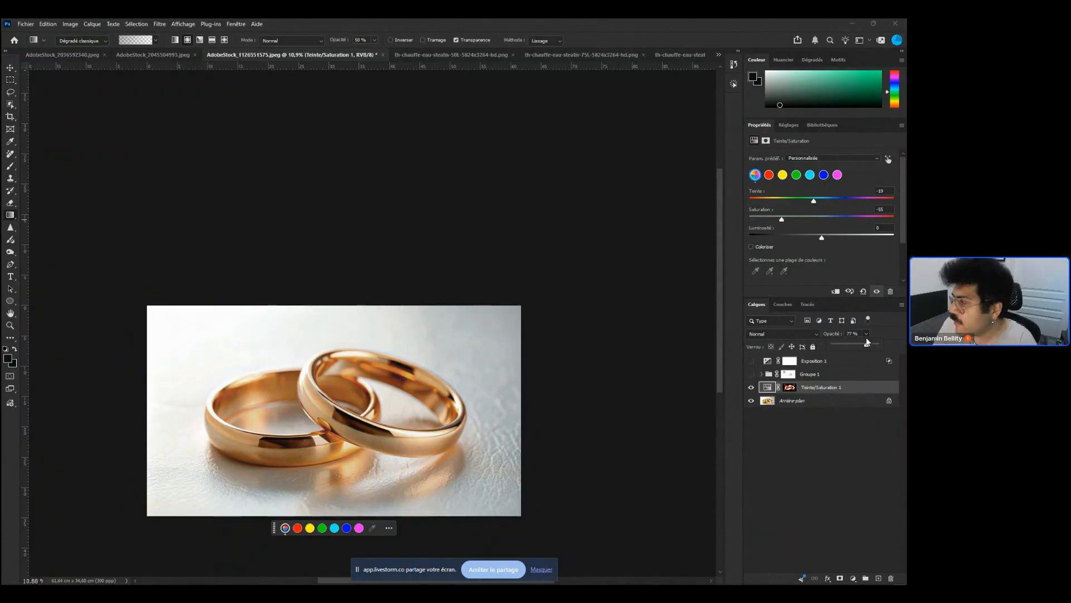
{"action": "left_click_drag", "start_coordinate": [868, 342], "coordinate": [888, 342]}
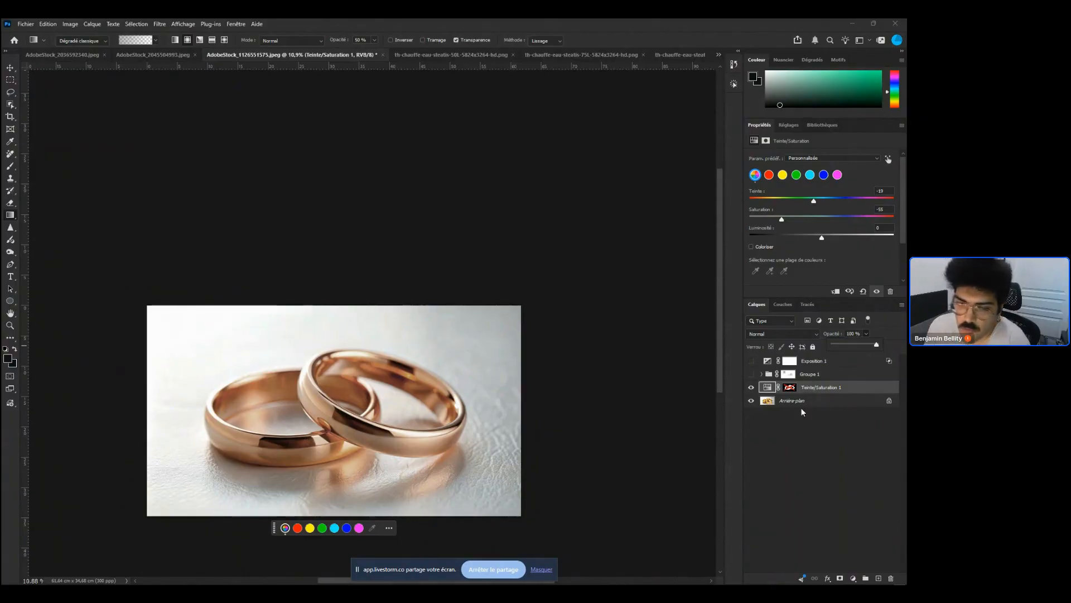
Hide the Hue/Saturation layer and duplicate the background layer
{"action": "left_click", "coordinate": [750, 388]}
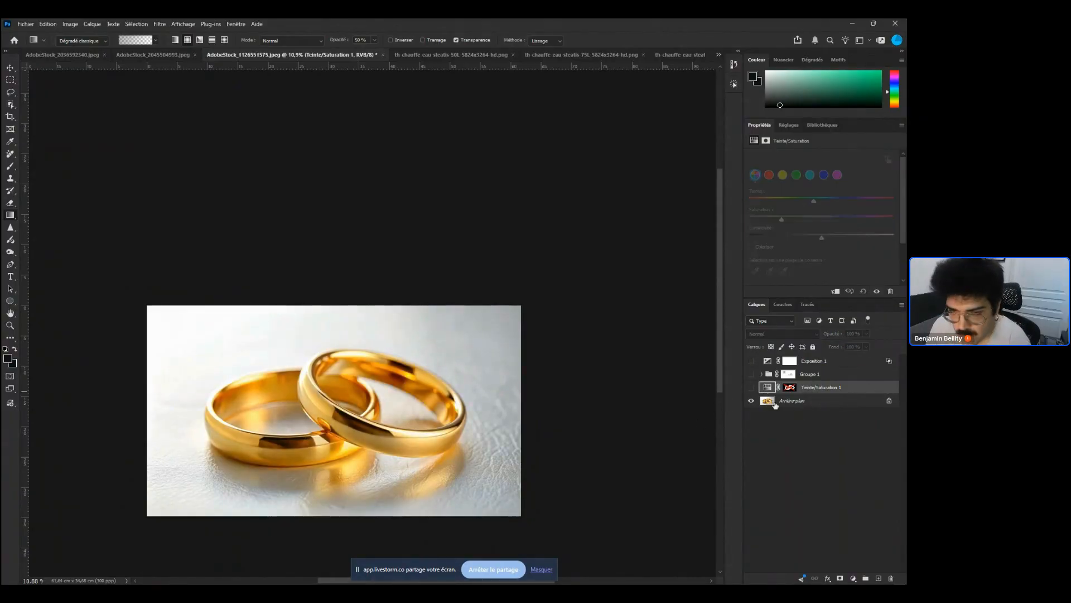
{"action": "left_click", "coordinate": [836, 402]}
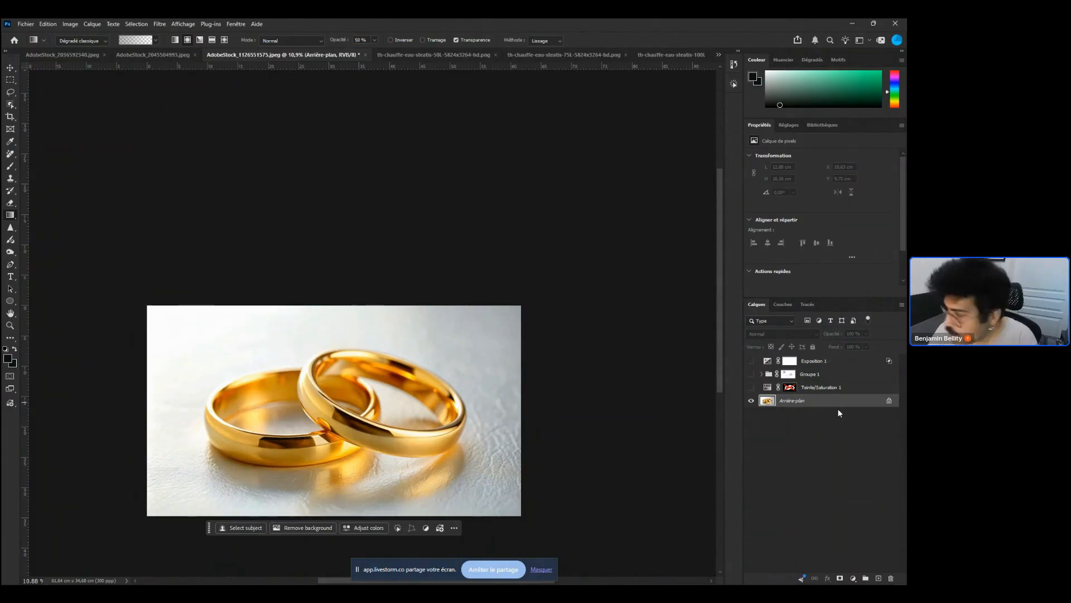
{"action": "key", "text": "ctrl+j"}
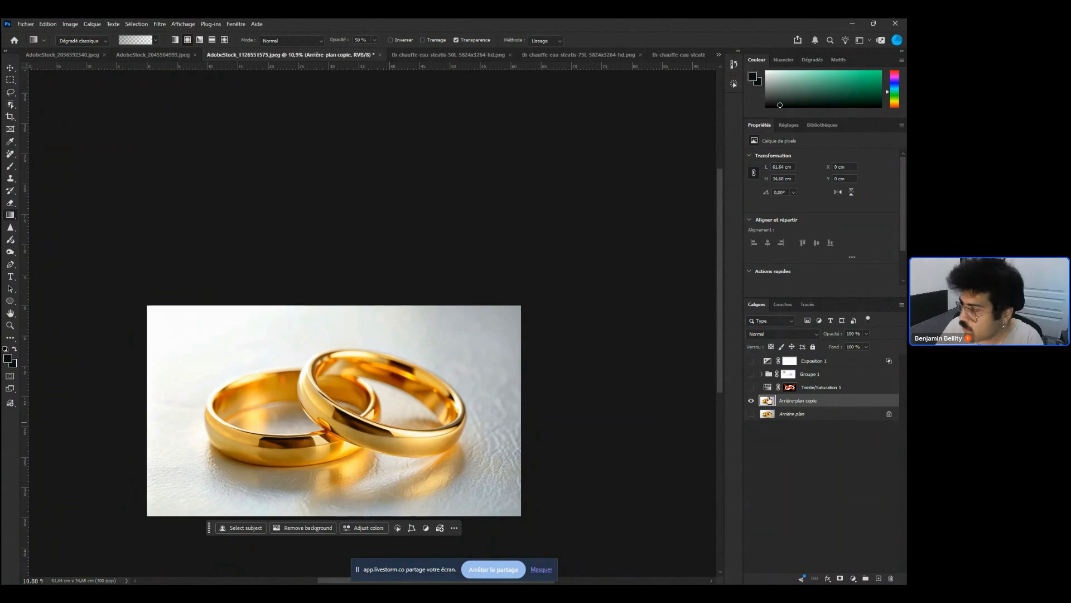
Toggle the background copy's visibility and turn the Hue/Saturation layer back on
{"action": "left_click", "coordinate": [751, 401]}
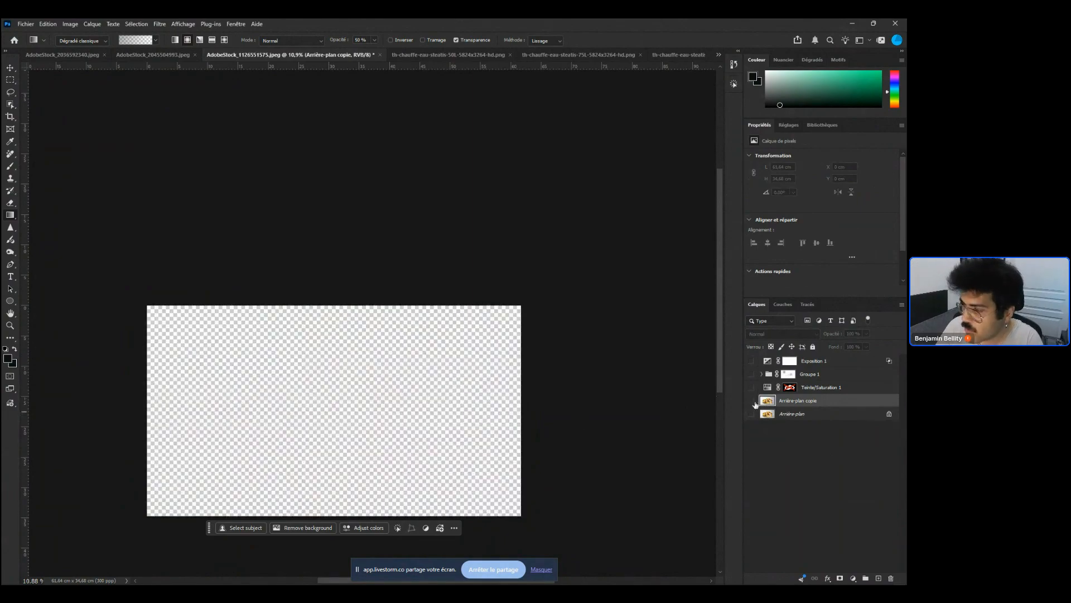
{"action": "left_click", "coordinate": [751, 400]}
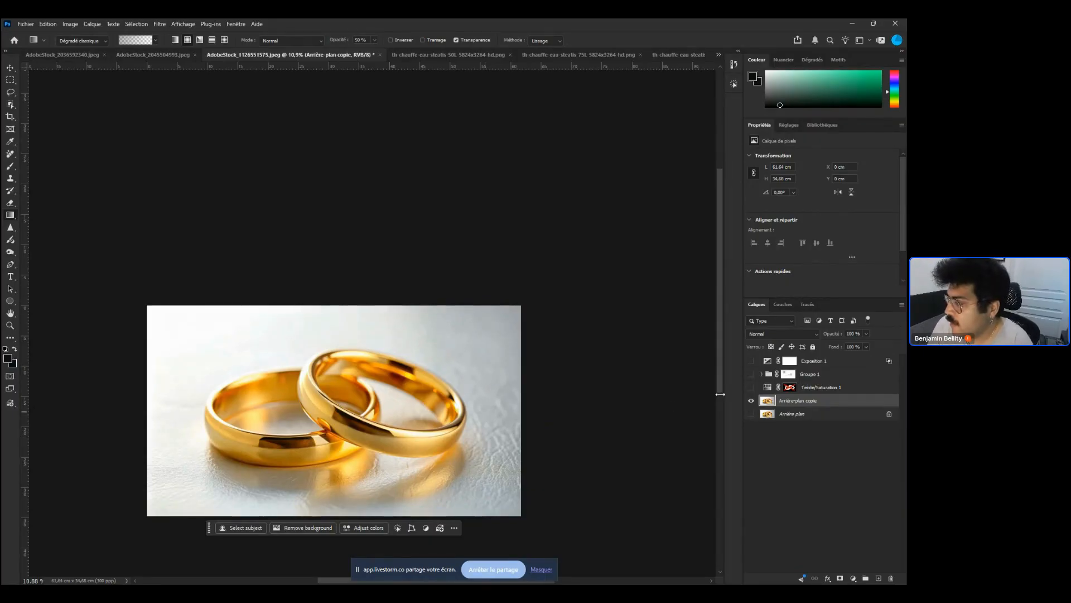
{"action": "left_click", "coordinate": [751, 388]}
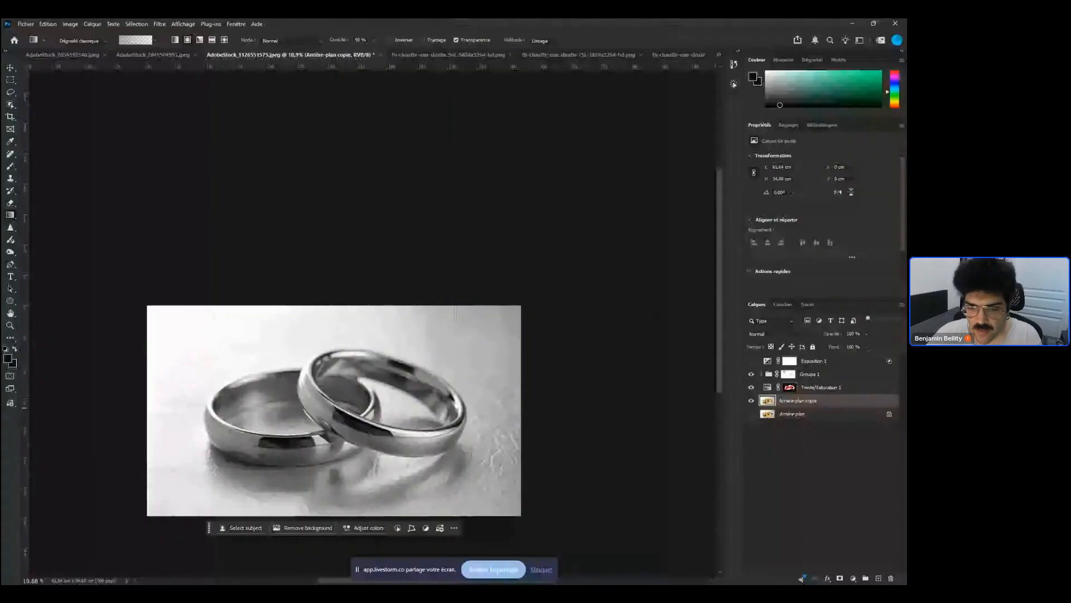
{"action": "key", "text": "super+z"}
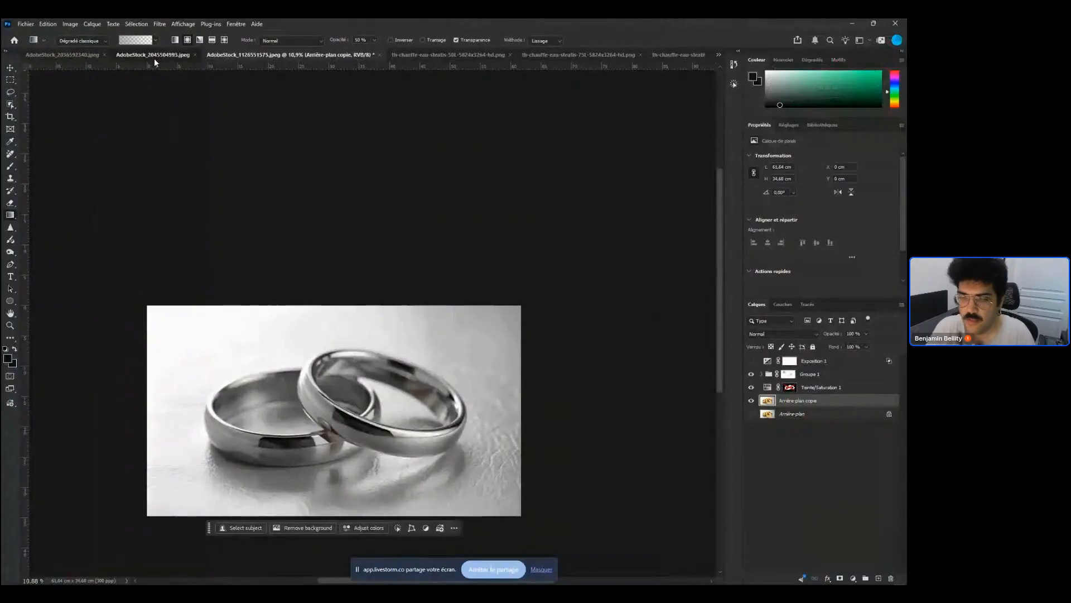
Switch to the football portrait document and zoom around to examine the image
{"action": "left_click", "coordinate": [154, 55]}
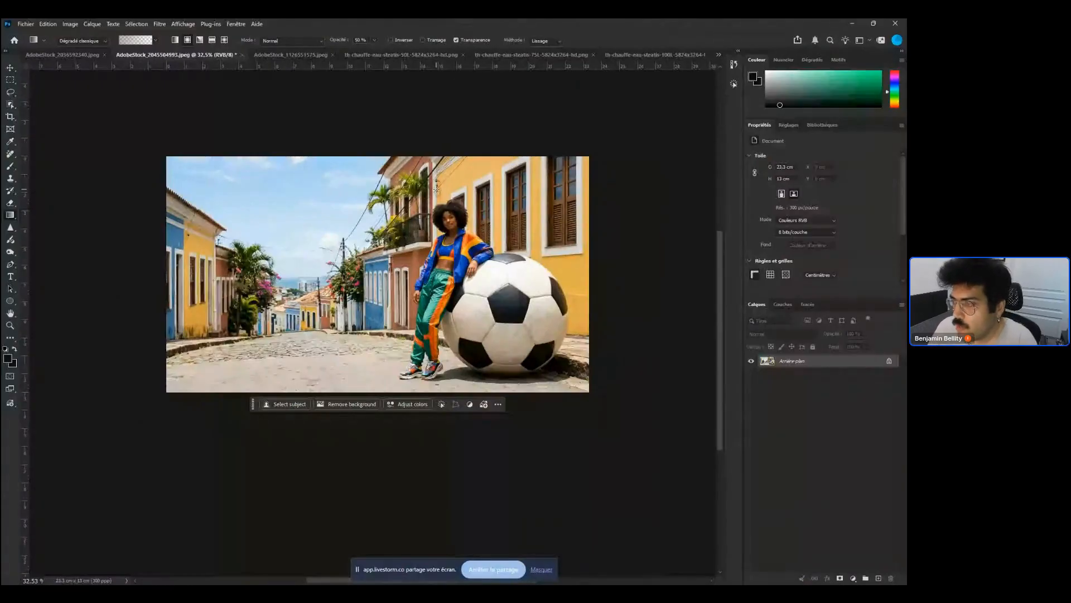
{"action": "scroll", "coordinate": [394, 231], "scroll_direction": "up", "scroll_amount": 2}
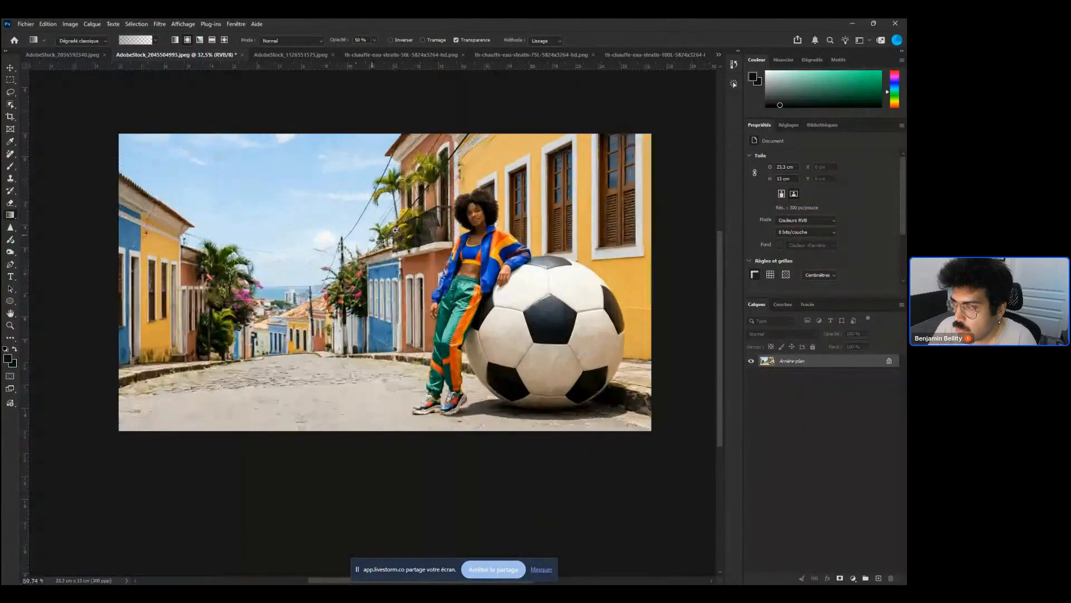
{"action": "scroll", "coordinate": [395, 230], "scroll_direction": "up", "scroll_amount": 5}
{"action": "scroll", "coordinate": [383, 236], "scroll_direction": "down", "scroll_amount": 4}
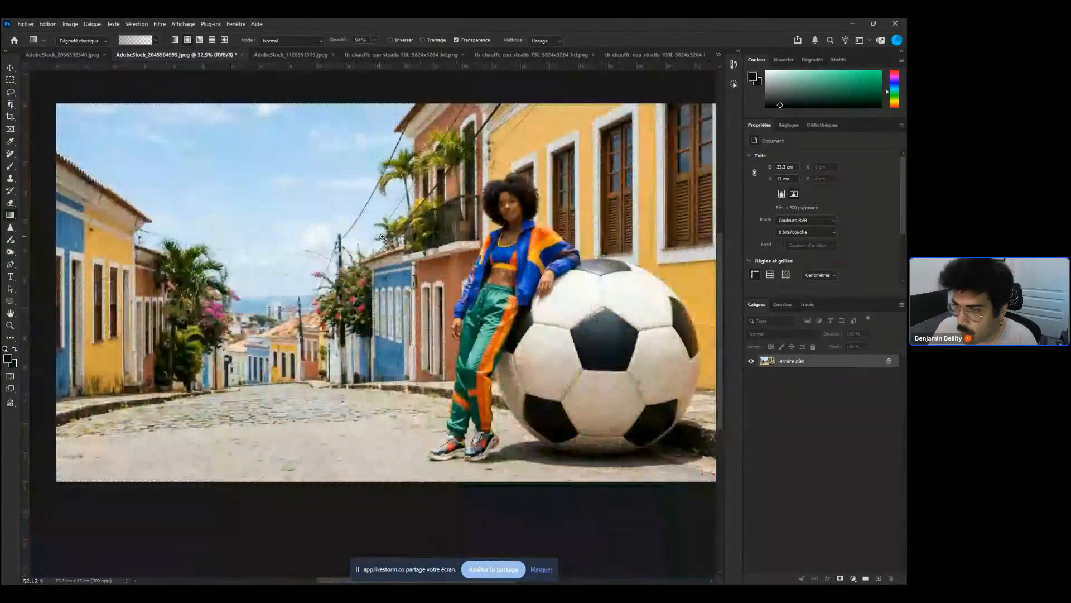
{"action": "scroll", "coordinate": [382, 236], "scroll_direction": "up", "scroll_amount": 4}
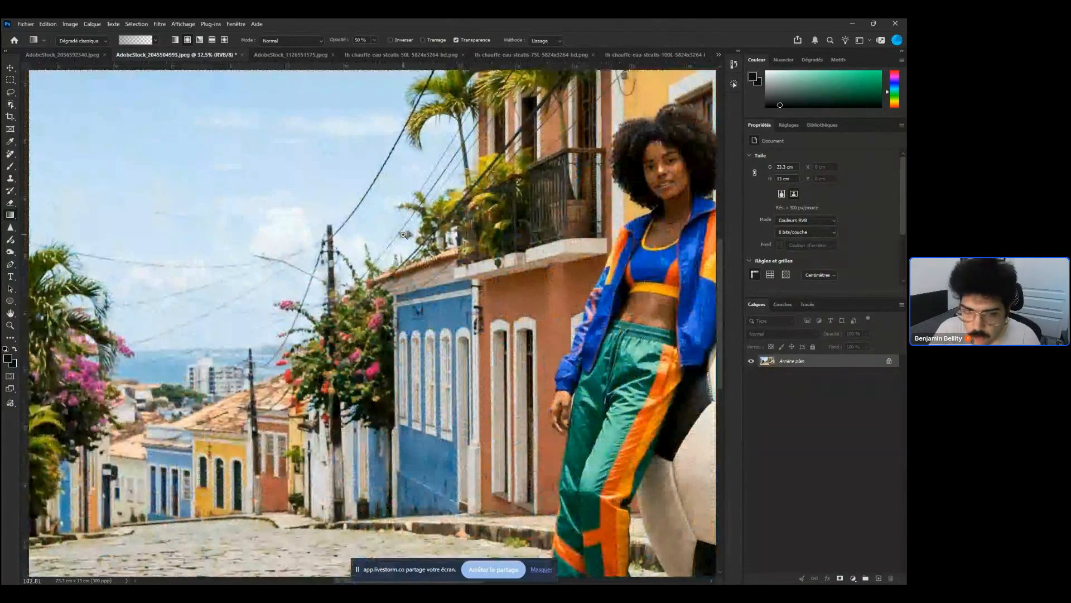
{"action": "scroll", "coordinate": [403, 234], "scroll_direction": "down", "scroll_amount": 10}
{"action": "scroll", "coordinate": [461, 293], "scroll_direction": "up", "scroll_amount": 5}
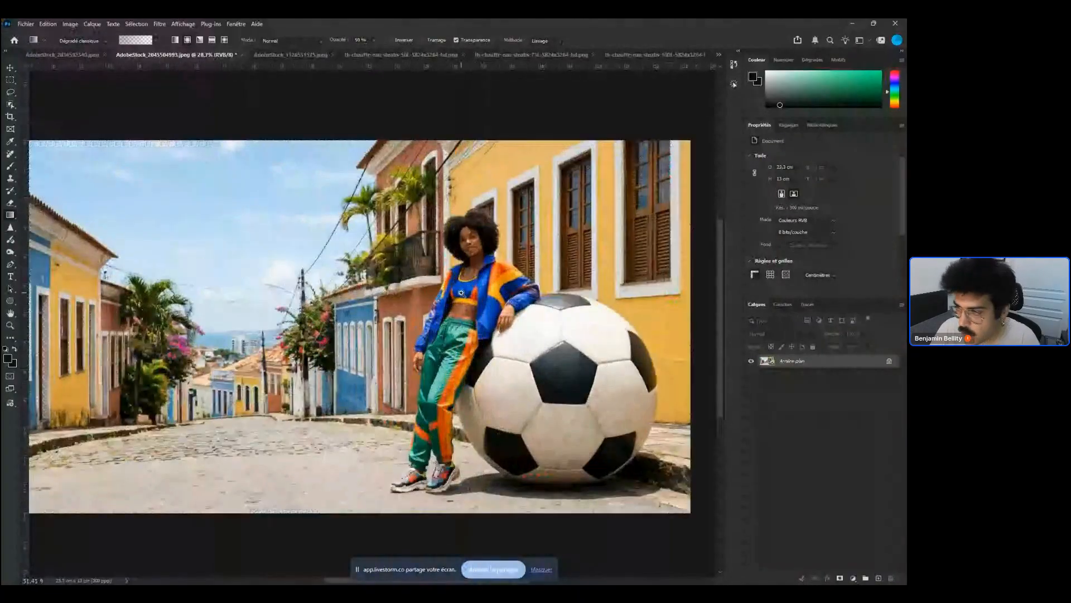
{"action": "scroll", "coordinate": [461, 293], "scroll_direction": "down", "scroll_amount": 2}
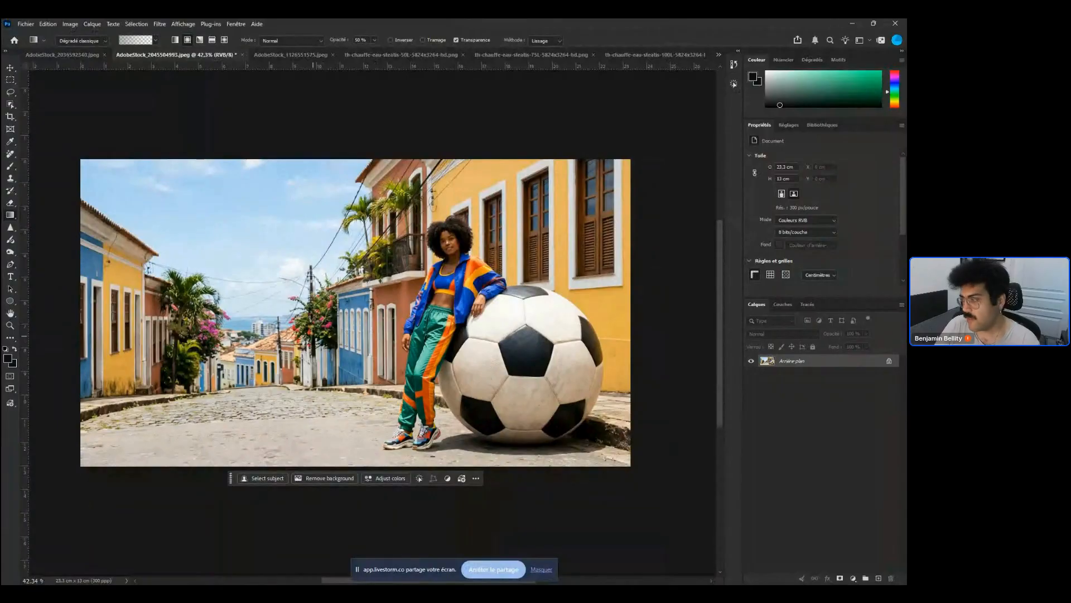
{"action": "key", "text": "c"}
{"action": "left_click_drag", "start_coordinate": [80, 159], "coordinate": [630, 466]}
{"action": "left_click_drag", "start_coordinate": [356, 159], "coordinate": [357, 77]}
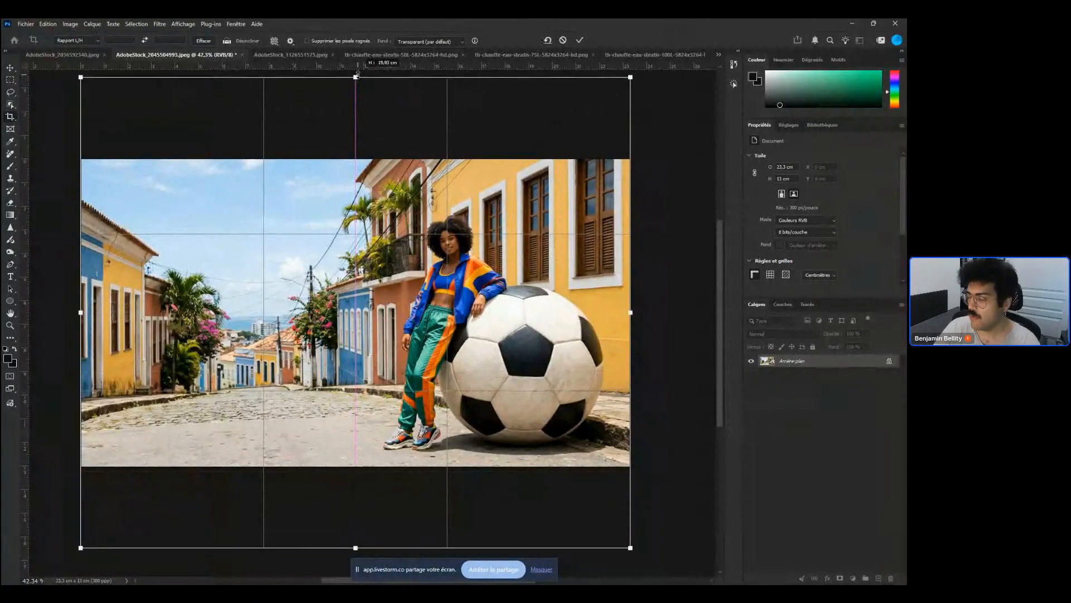
{"action": "left_click_drag", "start_coordinate": [357, 77], "coordinate": [356, 76]}
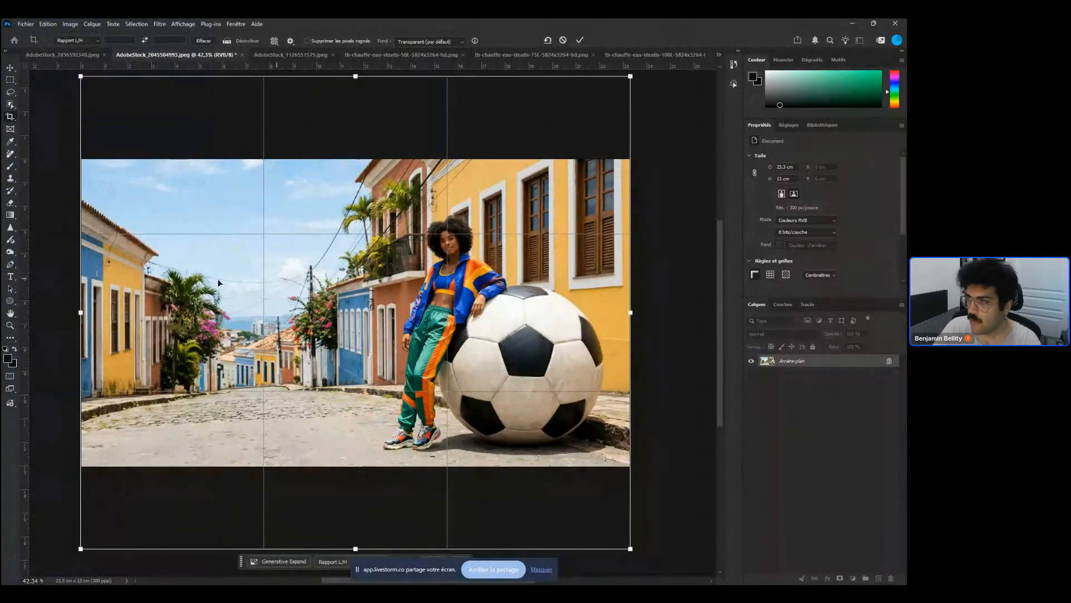
{"action": "left_click_drag", "start_coordinate": [320, 315], "coordinate": [297, 346]}
{"action": "scroll", "coordinate": [360, 303], "scroll_direction": "down", "scroll_amount": 2}
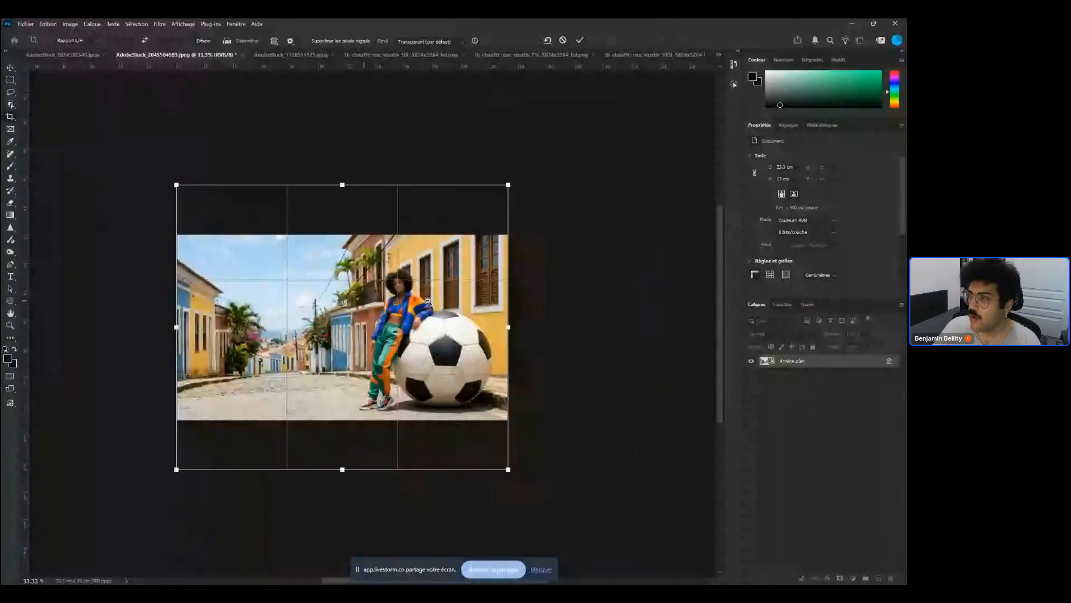
{"action": "scroll", "coordinate": [427, 301], "scroll_direction": "down", "scroll_amount": 1}
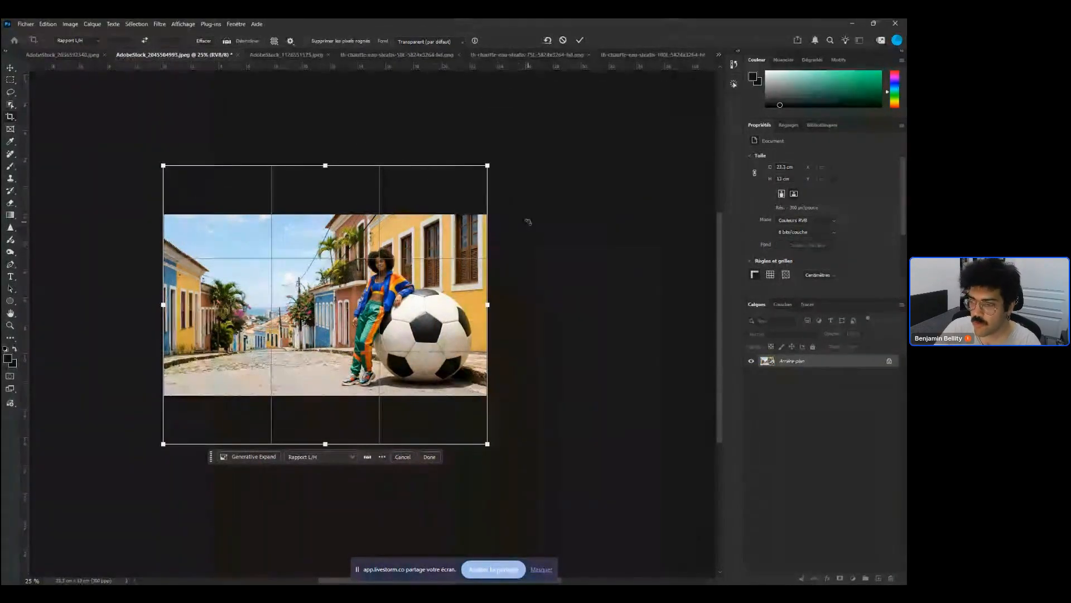
{"action": "key", "text": "Return"}
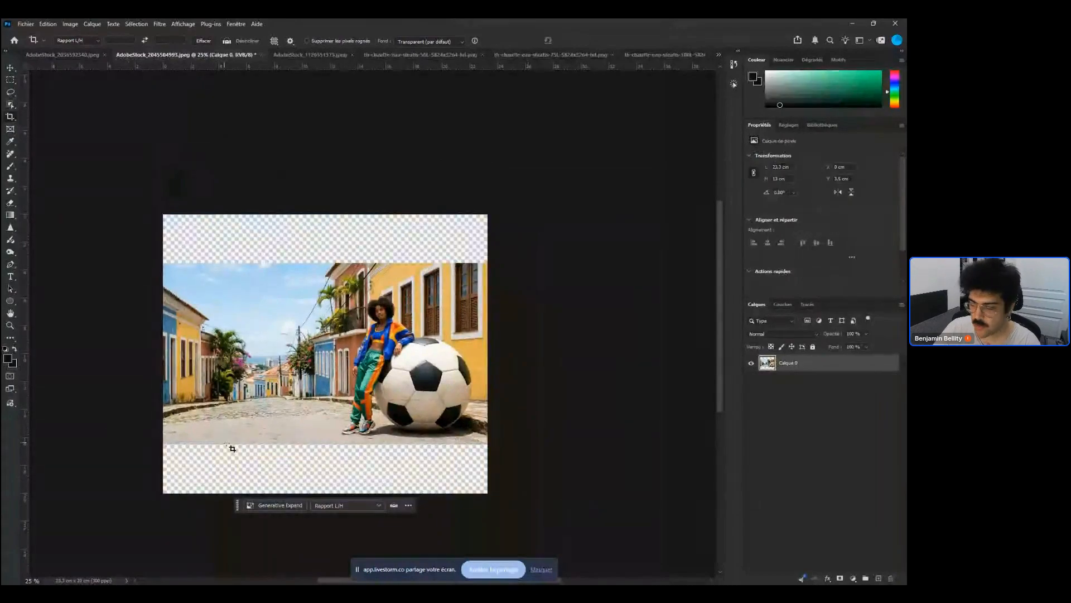
{"action": "key", "text": "ctrl+z"}
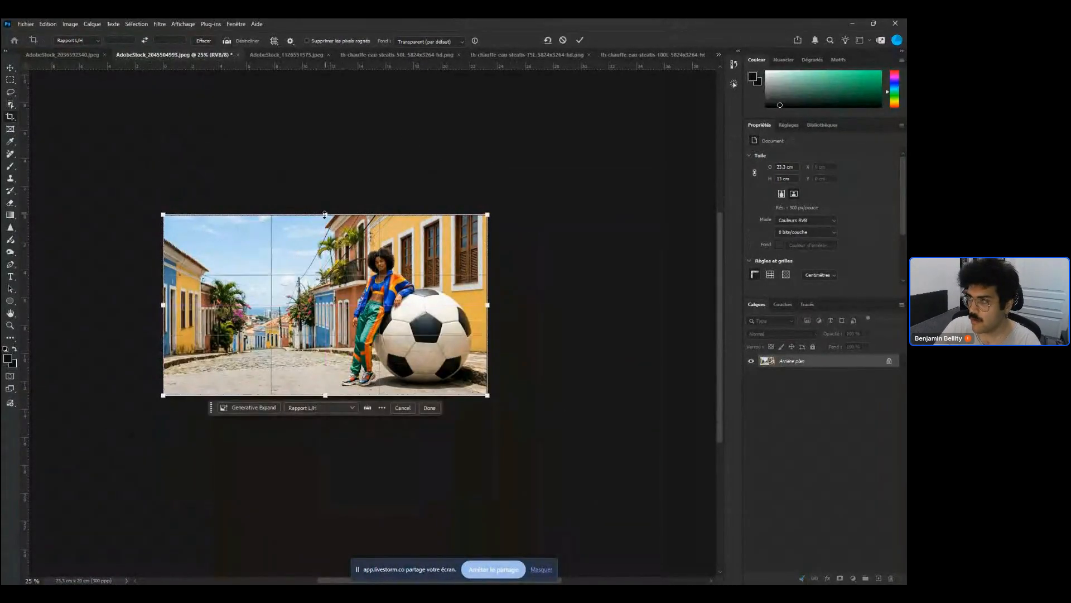
Extend the canvas upward and downward to about 20 cm tall with the Crop tool using Generative Expand fill
{"action": "left_click_drag", "start_coordinate": [326, 214], "coordinate": [343, 164]}
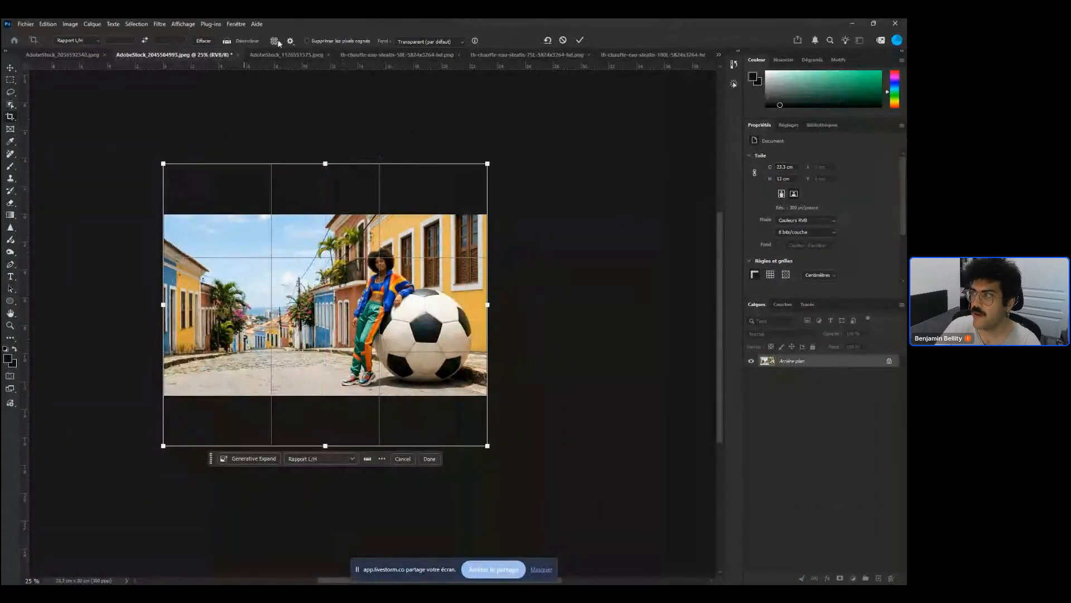
{"action": "left_click", "coordinate": [458, 43]}
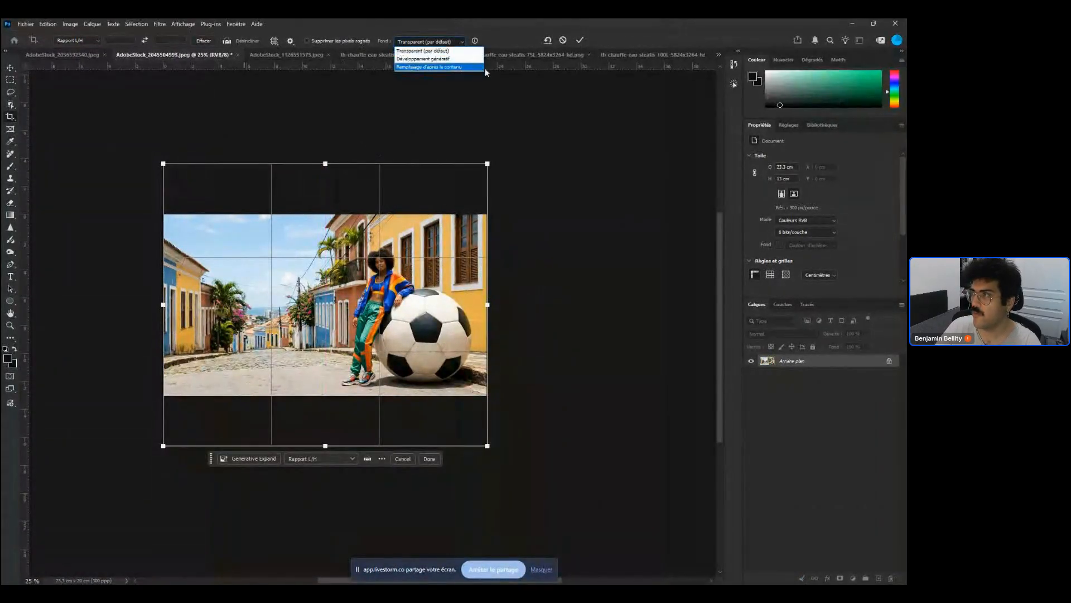
{"action": "left_click", "coordinate": [462, 59]}
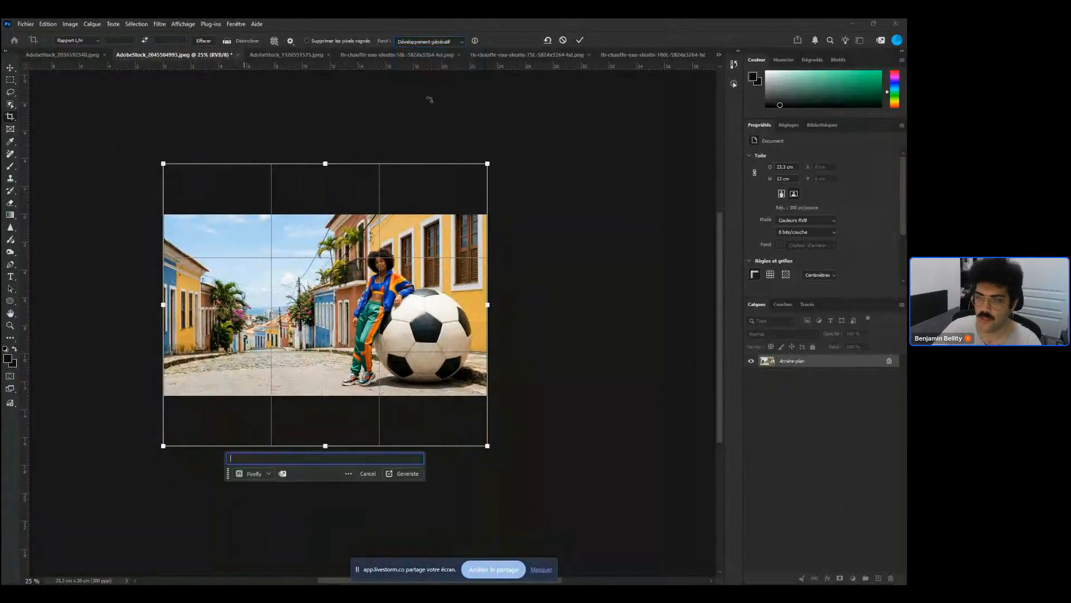
{"action": "key", "text": "Escape"}
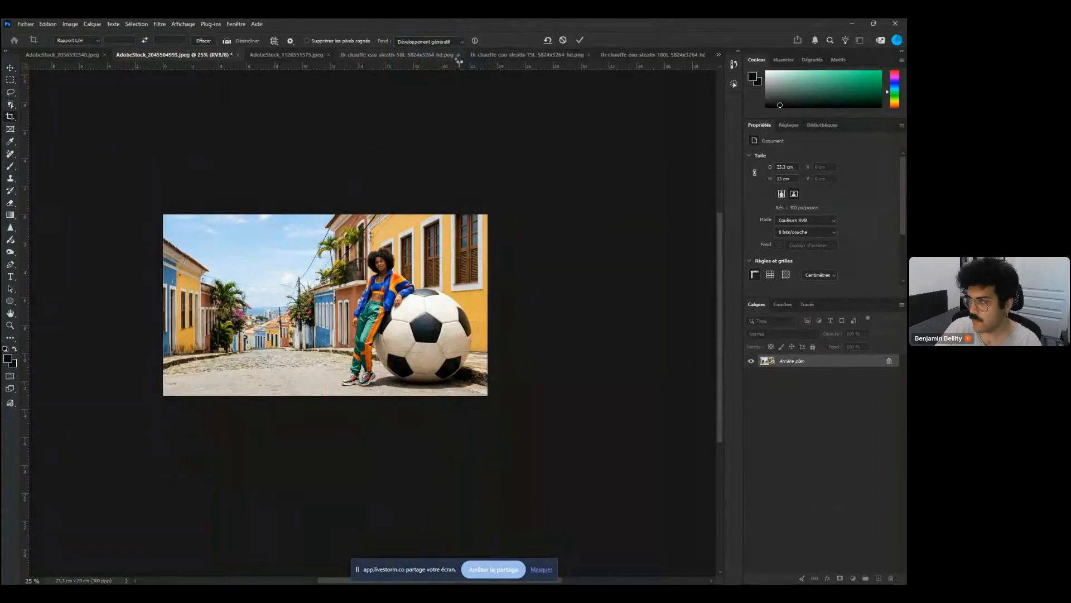
{"action": "key", "text": "Return"}
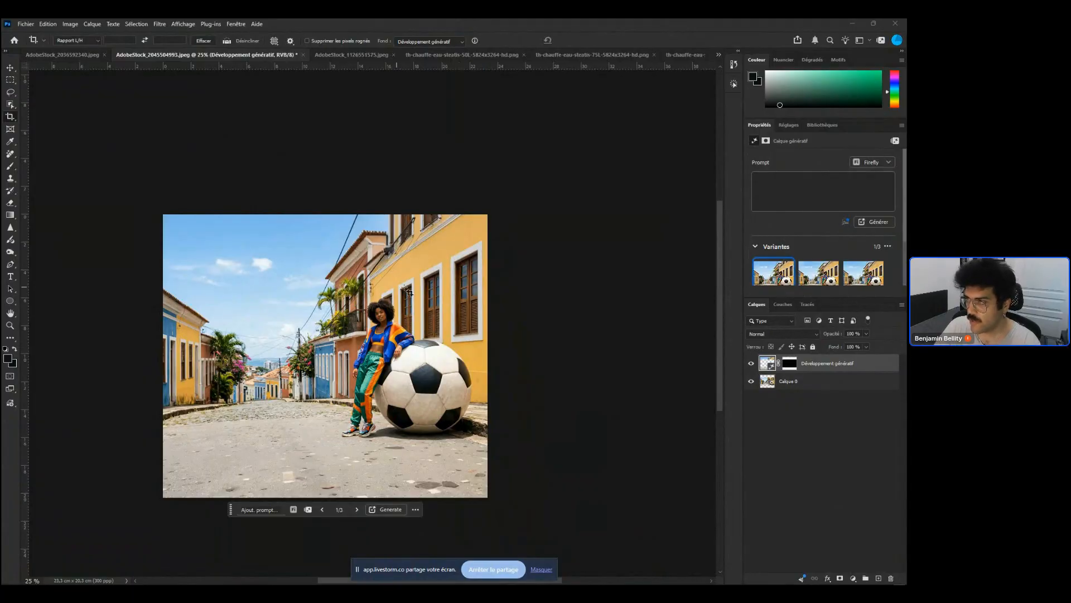
Zoom into the extended portrait and toggle the Generative Expand layer's visibility to compare it with the original
{"action": "left_click_drag", "start_coordinate": [380, 241], "coordinate": [391, 242]}
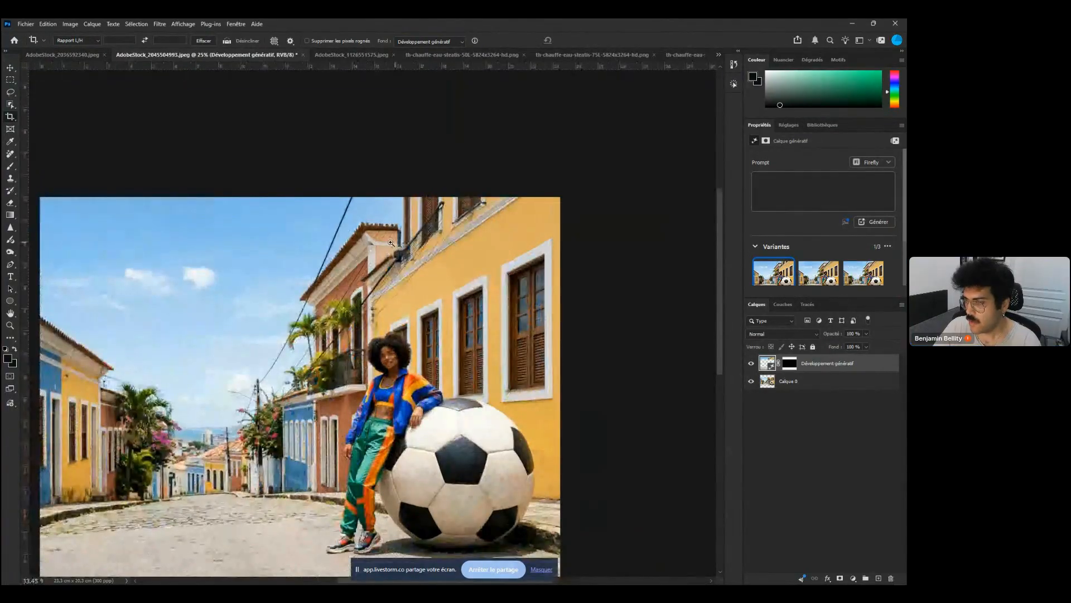
{"action": "key", "text": "v"}
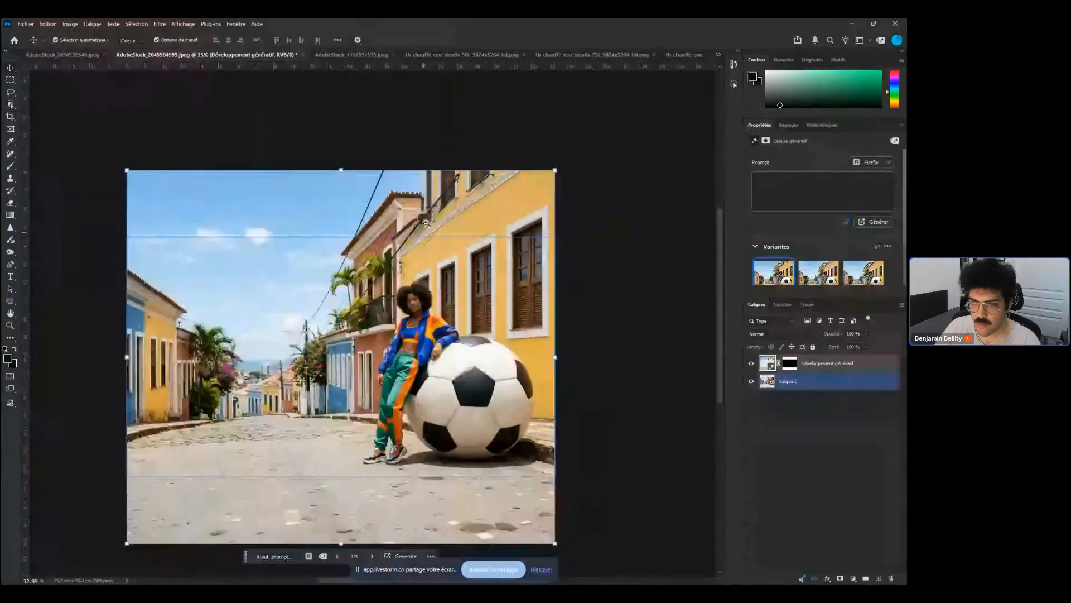
{"action": "left_click_drag", "start_coordinate": [437, 270], "coordinate": [464, 291]}
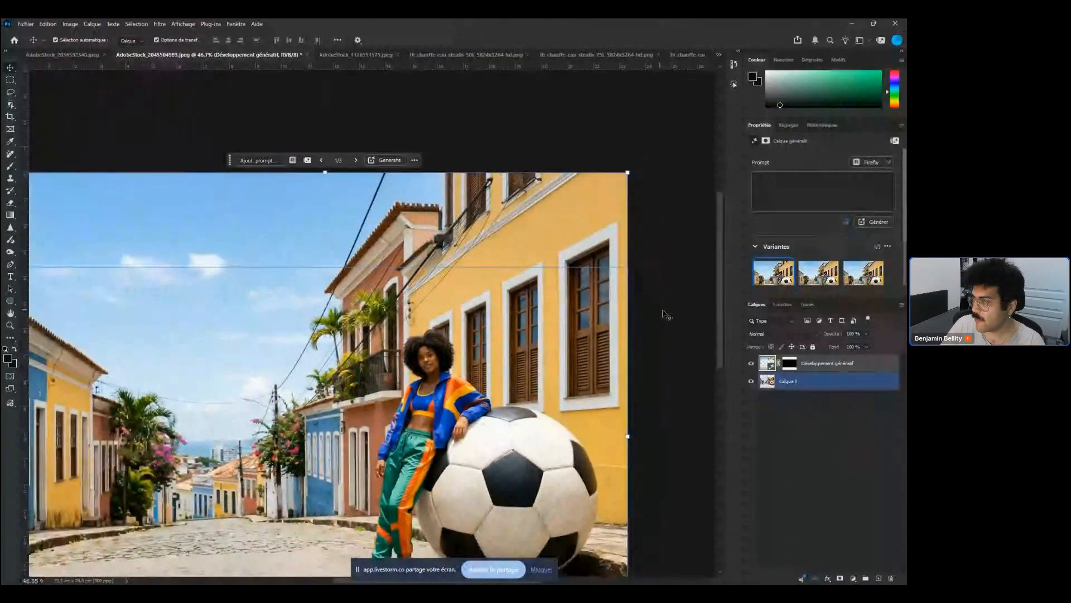
{"action": "left_click", "coordinate": [675, 326]}
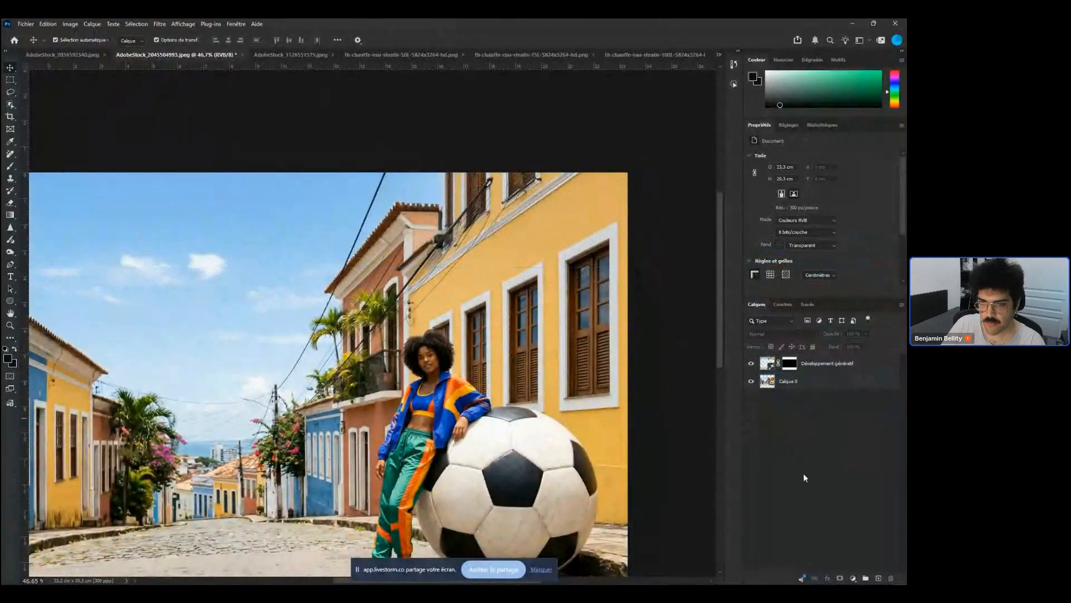
{"action": "left_click", "coordinate": [614, 458]}
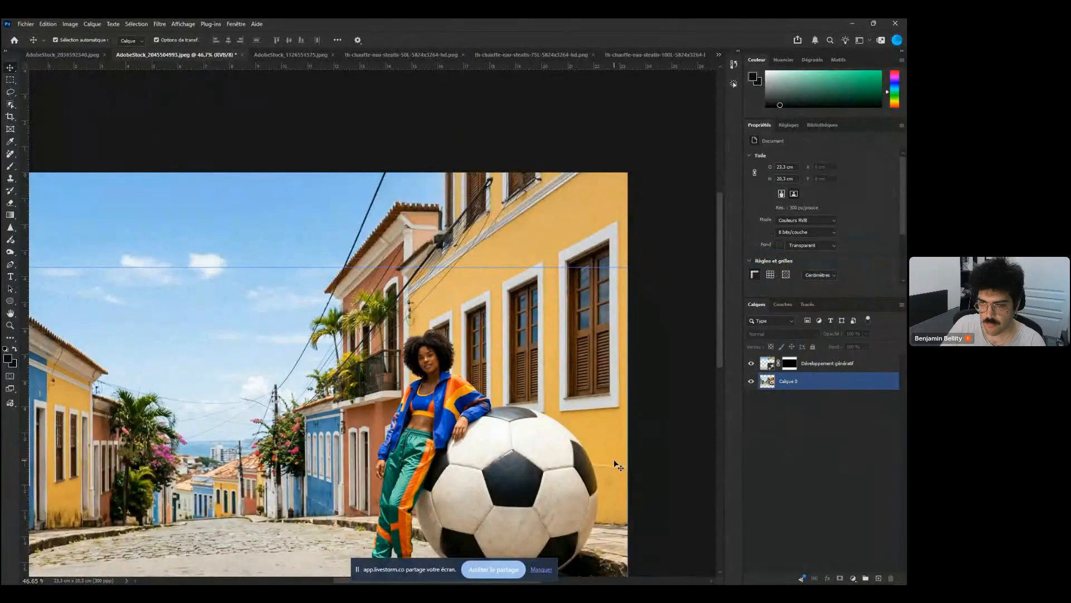
{"action": "left_click", "coordinate": [633, 463]}
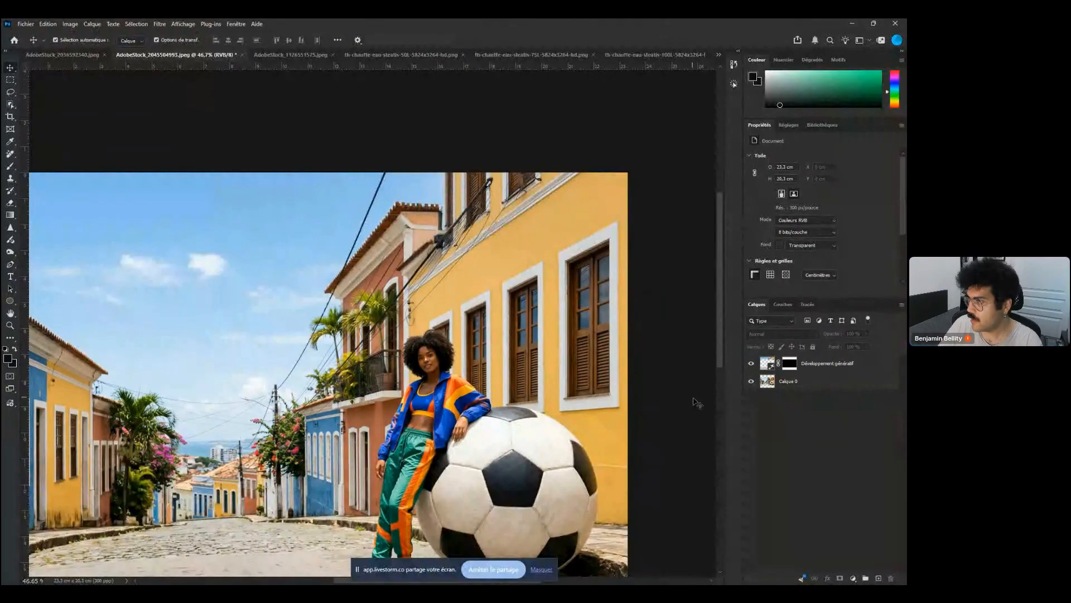
{"action": "left_click", "coordinate": [749, 362]}
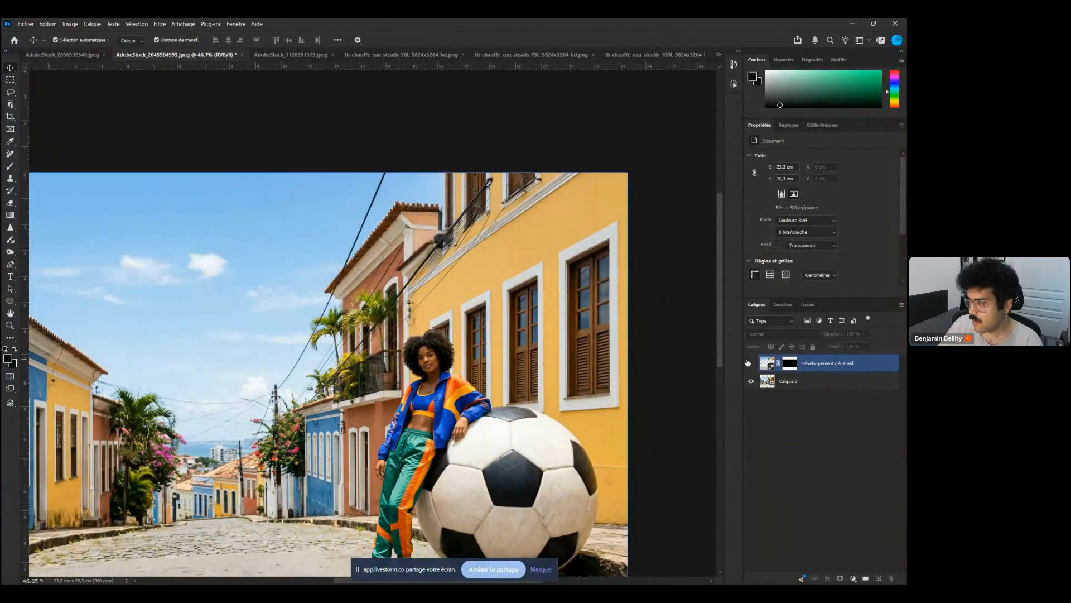
{"action": "left_click", "coordinate": [748, 362]}
{"action": "left_click", "coordinate": [749, 363]}
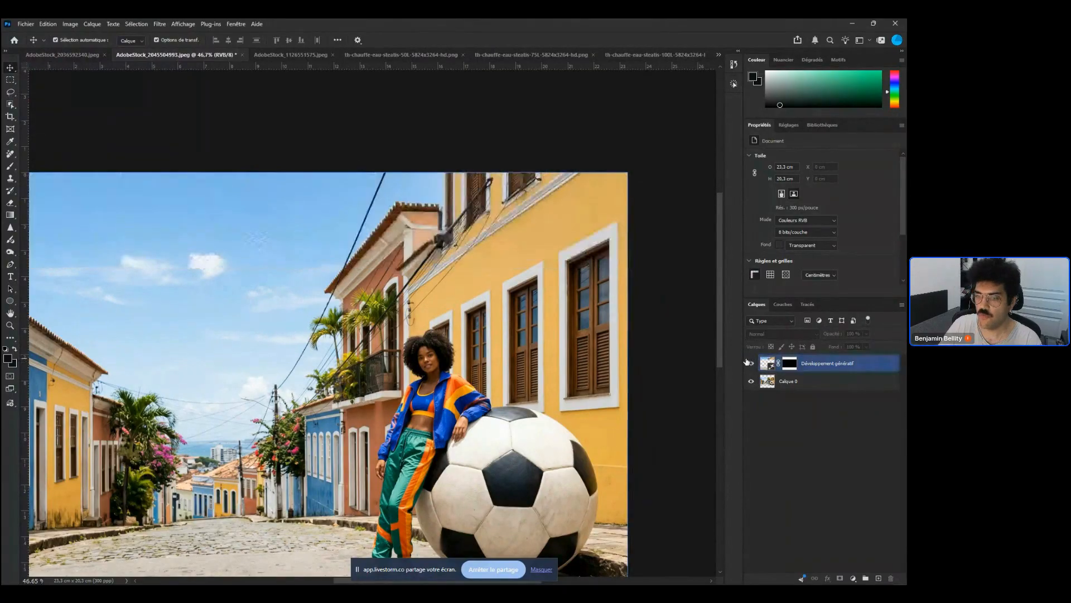
{"action": "left_click", "coordinate": [748, 362]}
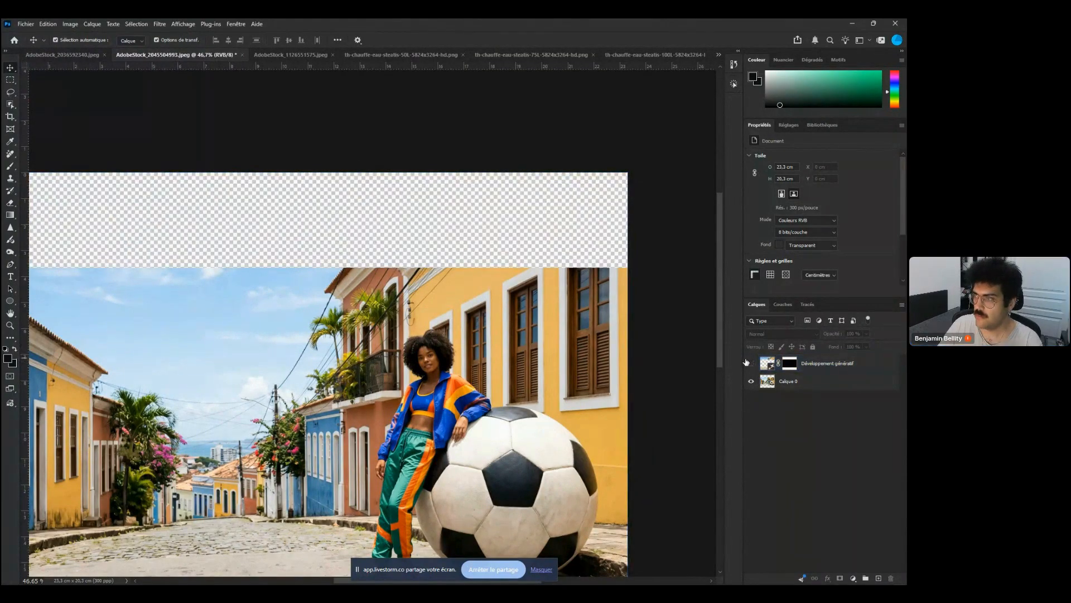
{"action": "left_click", "coordinate": [748, 363]}
Zoom on the upper extension, toggle the Generative Expand layer off and on again, and reselect it
{"action": "left_click_drag", "start_coordinate": [530, 185], "coordinate": [563, 186]}
{"action": "left_click", "coordinate": [563, 186]}
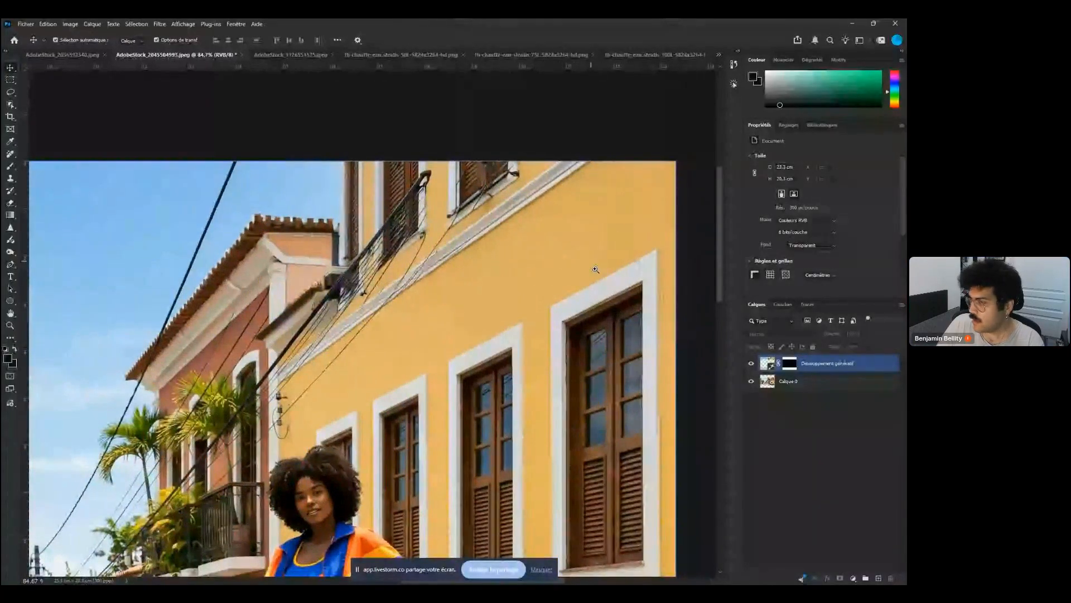
{"action": "left_click_drag", "start_coordinate": [596, 270], "coordinate": [586, 270]}
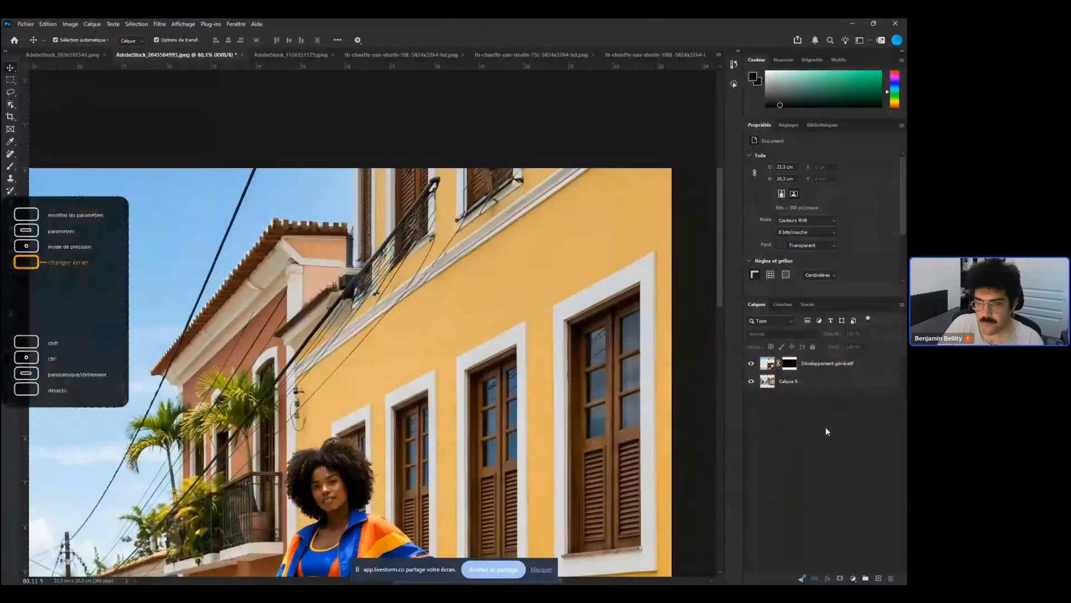
{"action": "left_click", "coordinate": [751, 364]}
{"action": "left_click", "coordinate": [751, 364]}
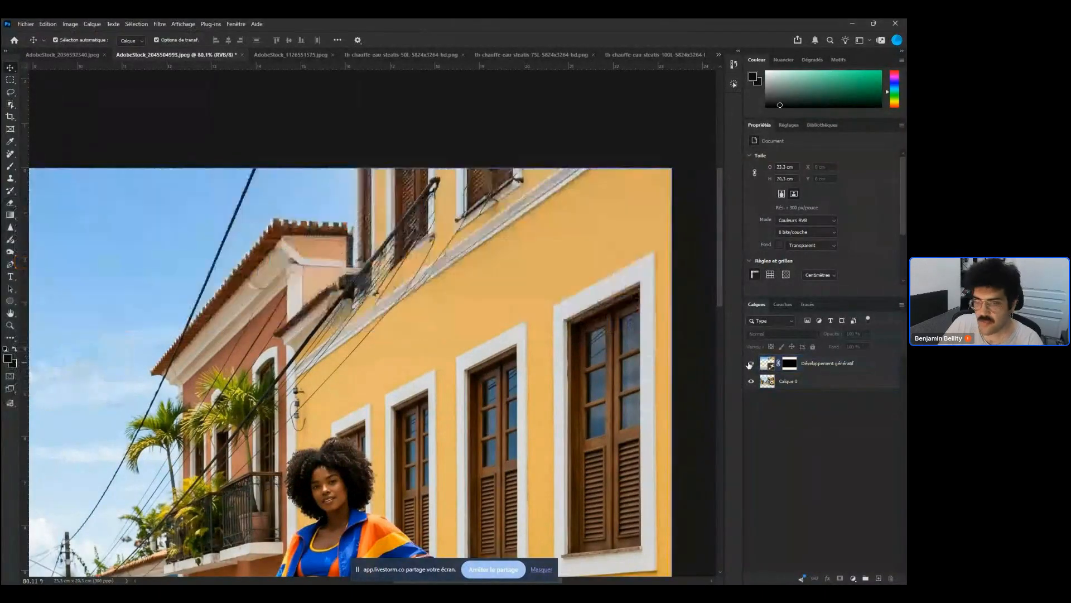
{"action": "left_click", "coordinate": [878, 362]}
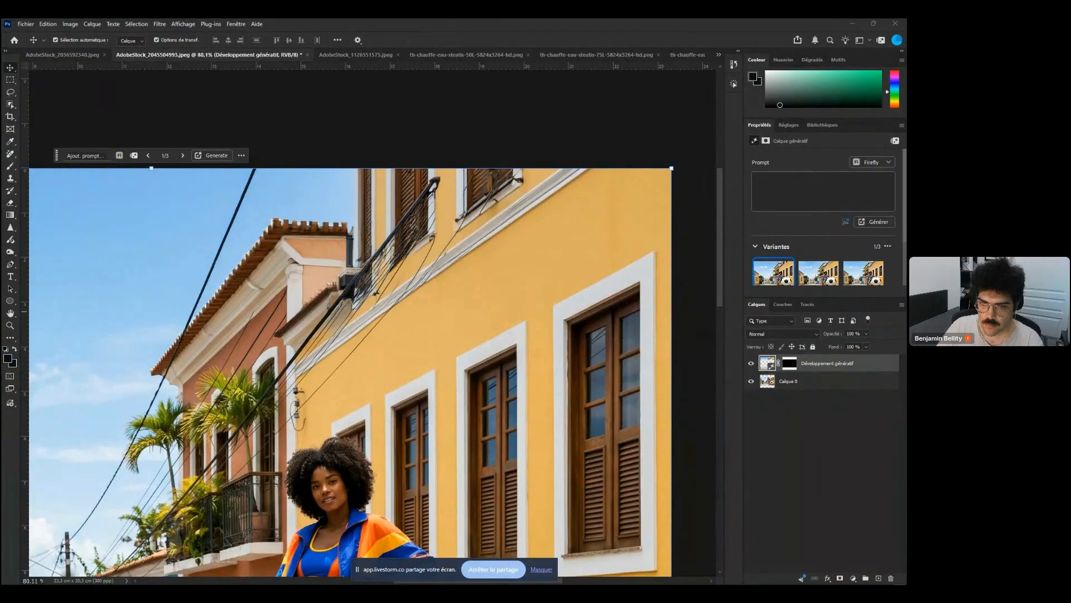
Zoom and pan across the generated upper area to inspect the building facade, wires and sky
{"action": "left_click", "coordinate": [588, 355]}
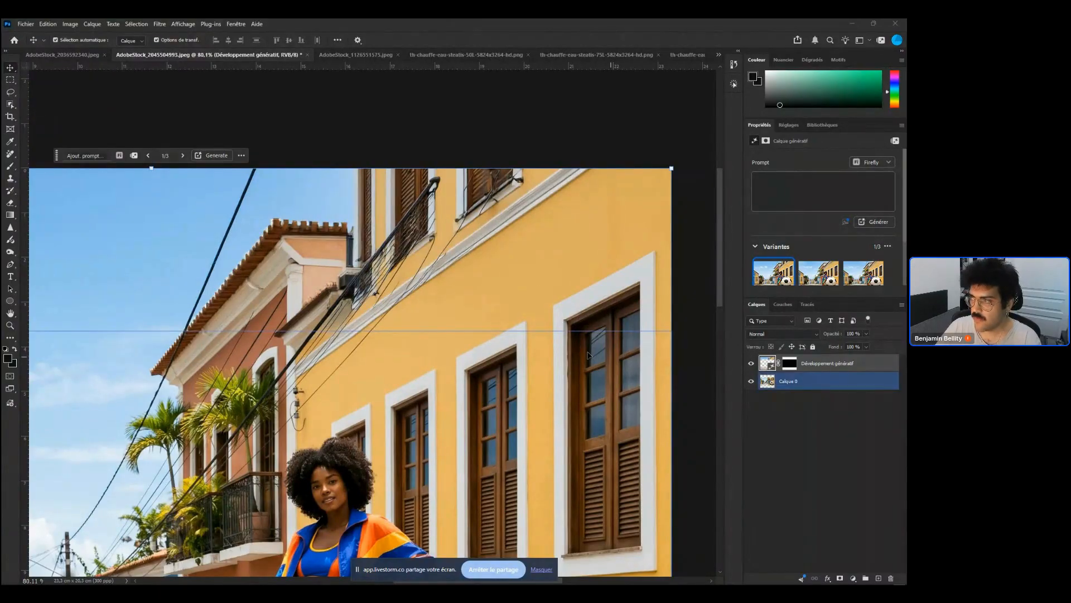
{"action": "left_click_drag", "start_coordinate": [438, 221], "coordinate": [477, 221]}
{"action": "left_click_drag", "start_coordinate": [570, 461], "coordinate": [539, 305]}
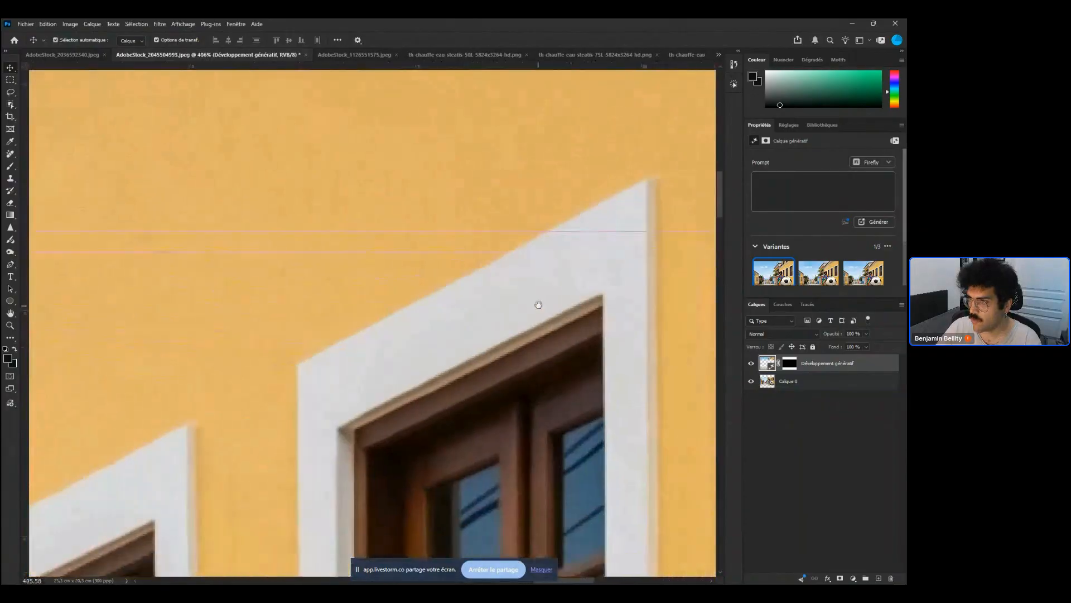
{"action": "mouse_move", "coordinate": [514, 254]}
{"action": "left_mouse_down"}
{"action": "mouse_move", "coordinate": [519, 390]}
{"action": "mouse_move", "coordinate": [530, 385]}
{"action": "mouse_move", "coordinate": [538, 399]}
{"action": "mouse_move", "coordinate": [528, 398]}
{"action": "left_mouse_up"}
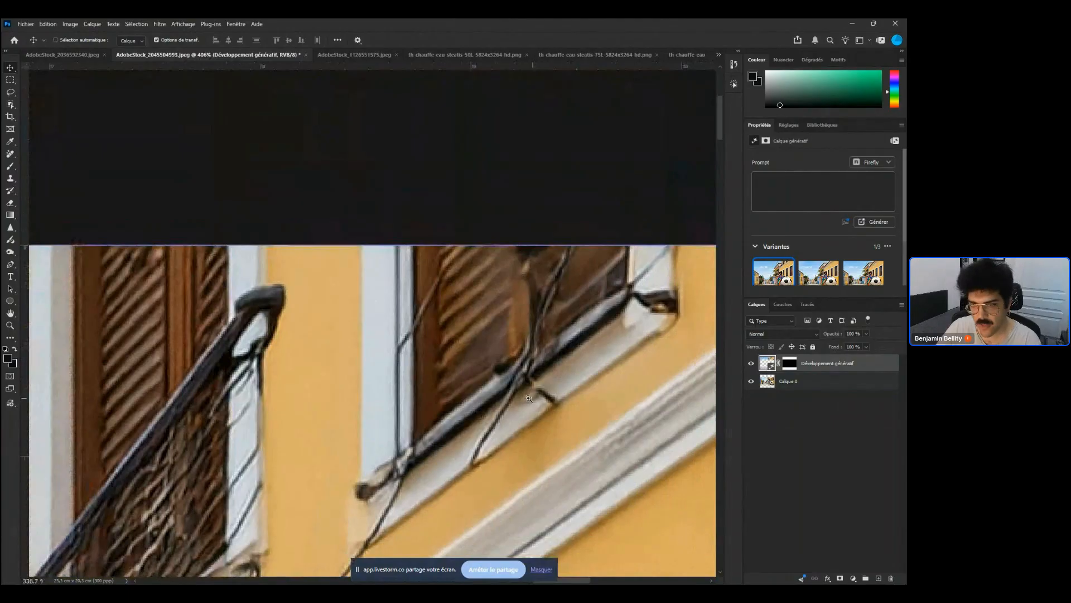
{"action": "left_click_drag", "start_coordinate": [528, 398], "coordinate": [505, 396]}
{"action": "left_click_drag", "start_coordinate": [519, 387], "coordinate": [509, 270]}
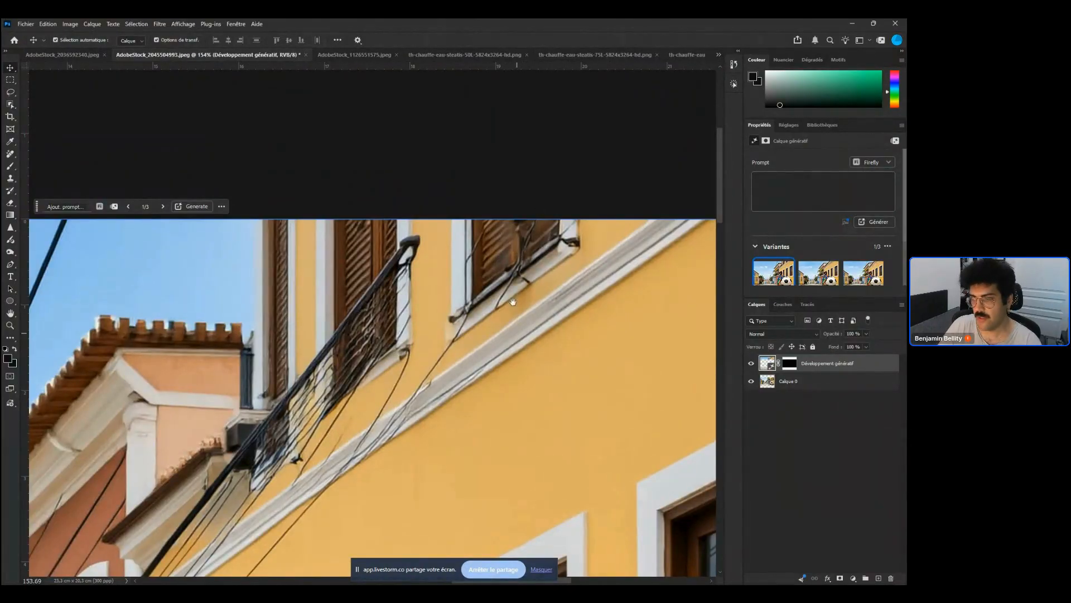
{"action": "left_click_drag", "start_coordinate": [563, 330], "coordinate": [540, 318]}
{"action": "left_click_drag", "start_coordinate": [146, 395], "coordinate": [114, 395]}
{"action": "left_click_drag", "start_coordinate": [536, 381], "coordinate": [529, 358]}
{"action": "left_click_drag", "start_coordinate": [425, 359], "coordinate": [521, 313]}
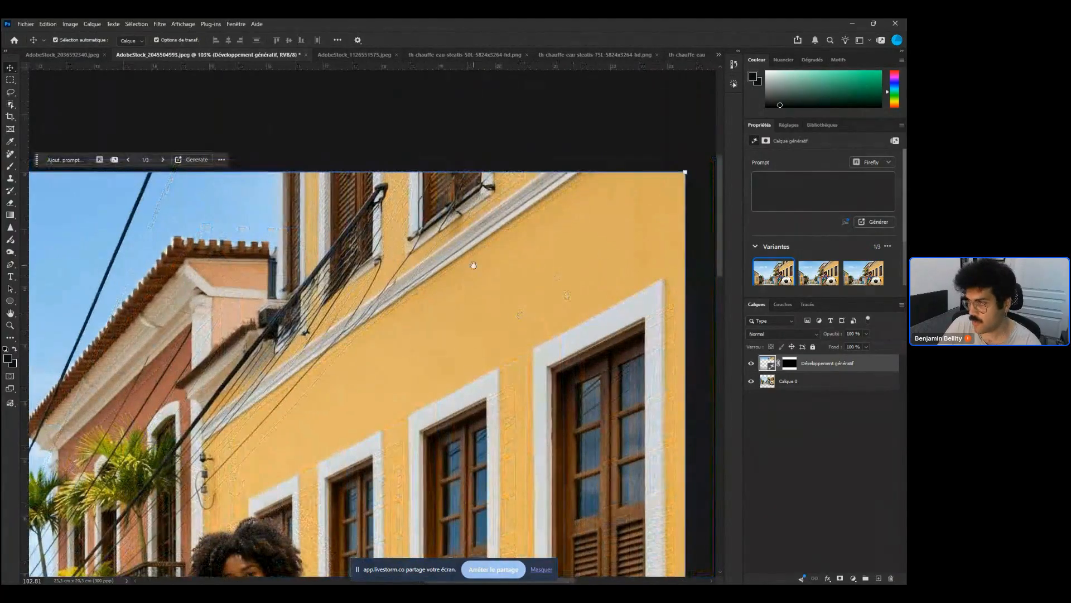
{"action": "left_click_drag", "start_coordinate": [596, 270], "coordinate": [555, 328]}
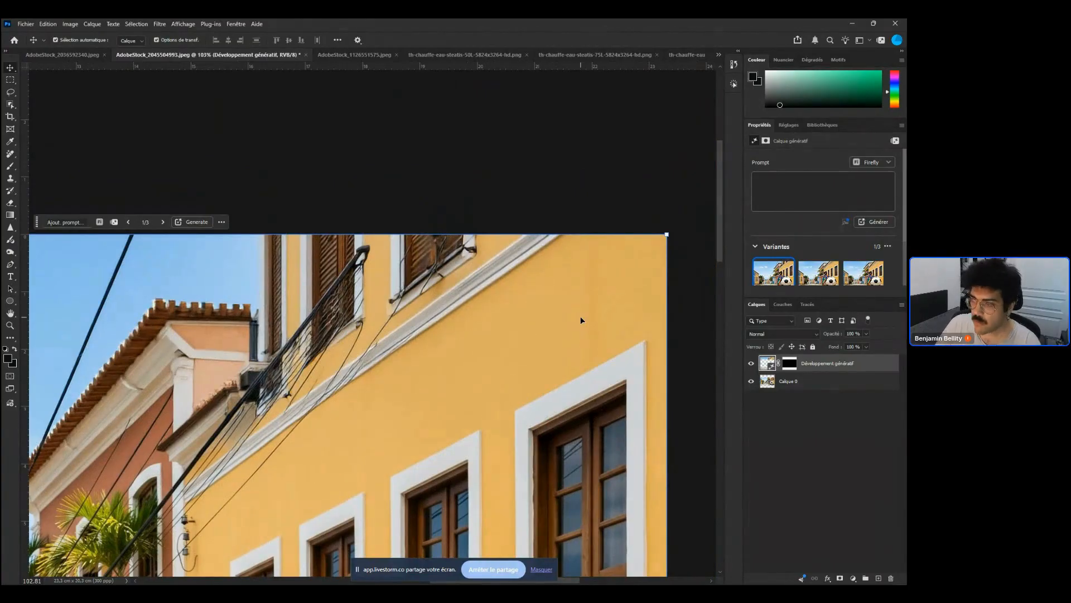
{"action": "left_click_drag", "start_coordinate": [294, 353], "coordinate": [389, 302]}
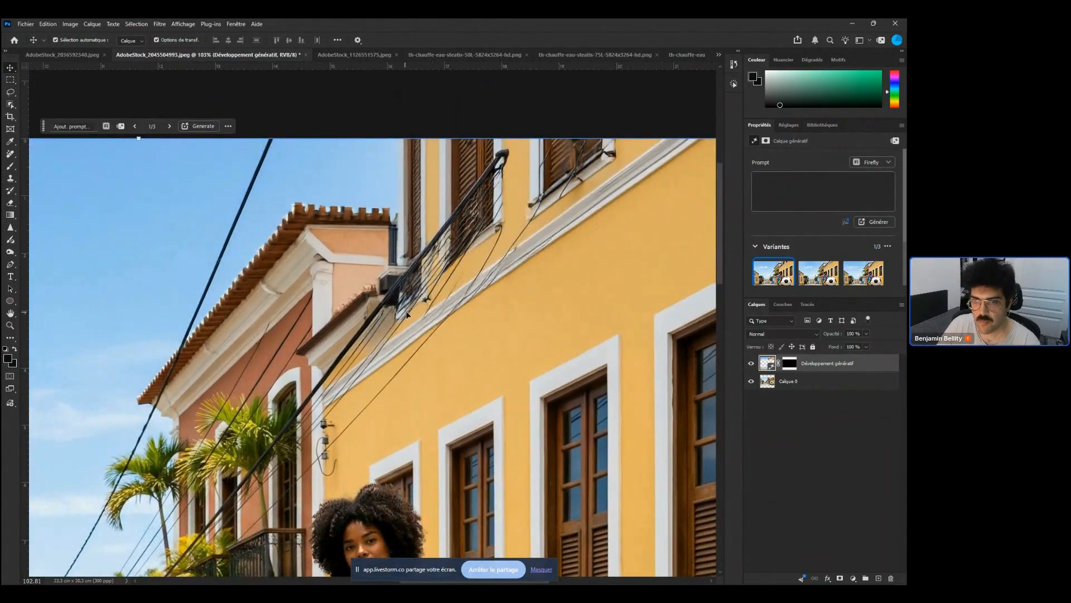
{"action": "left_click_drag", "start_coordinate": [408, 314], "coordinate": [537, 173]}
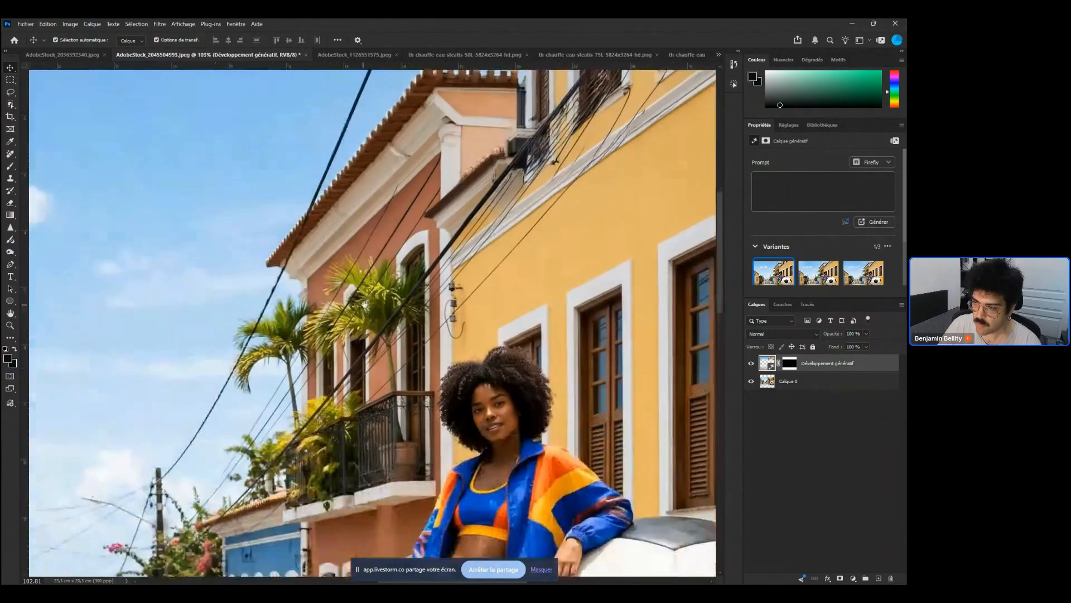
{"action": "left_click_drag", "start_coordinate": [207, 525], "coordinate": [311, 429]}
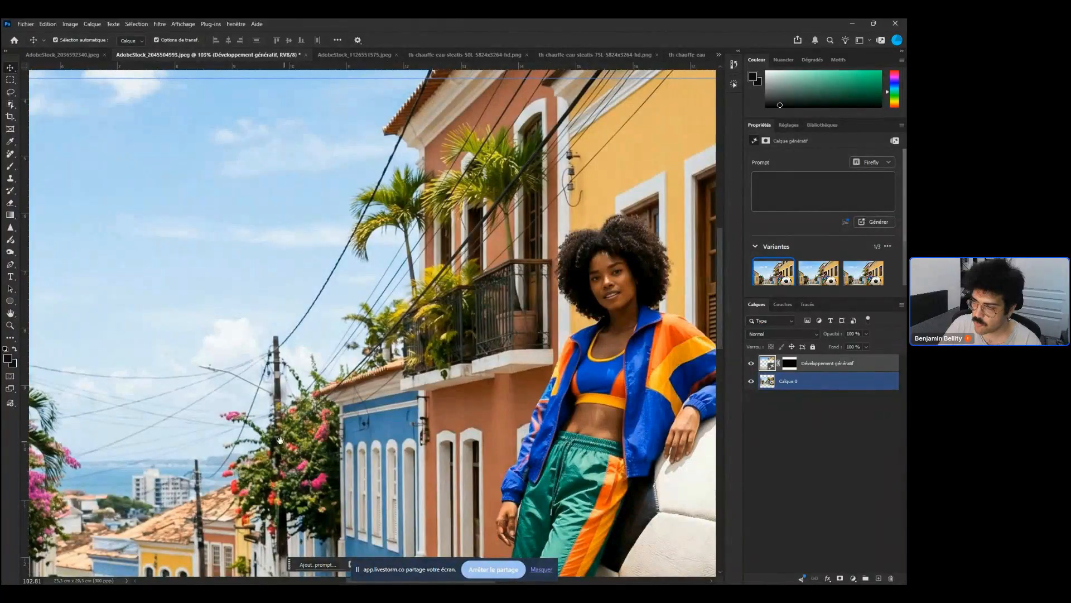
{"action": "left_click_drag", "start_coordinate": [478, 270], "coordinate": [303, 446]}
{"action": "left_click_drag", "start_coordinate": [503, 257], "coordinate": [414, 336]}
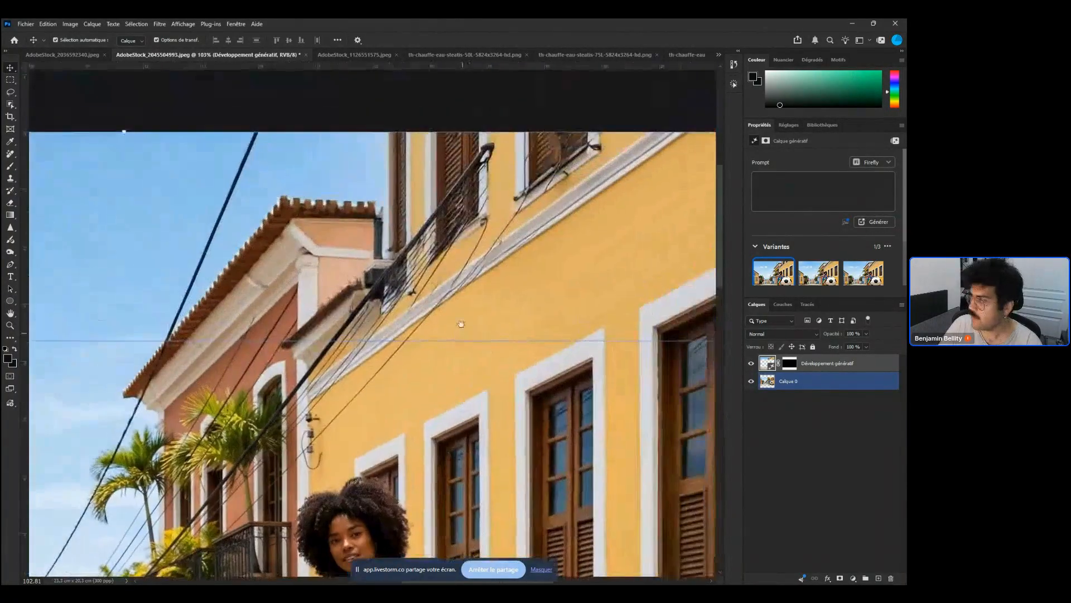
Cycle through the three Generative Expand variants to compare them, ending on the first
{"action": "left_click", "coordinate": [816, 278]}
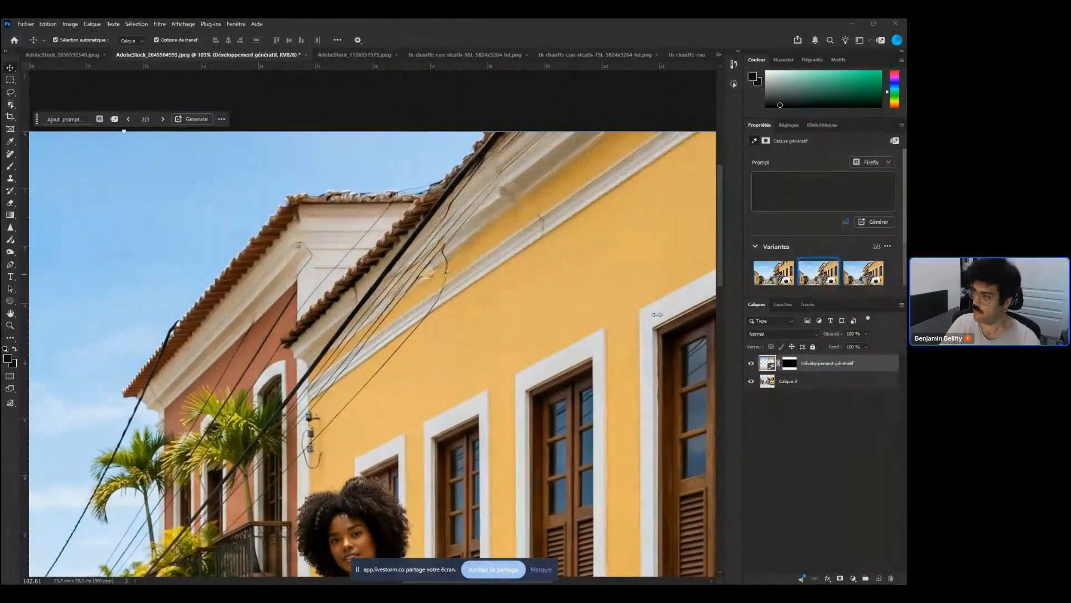
{"action": "scroll", "coordinate": [569, 312], "scroll_direction": "down", "scroll_amount": 5}
{"action": "scroll", "coordinate": [568, 312], "scroll_direction": "up", "scroll_amount": 5}
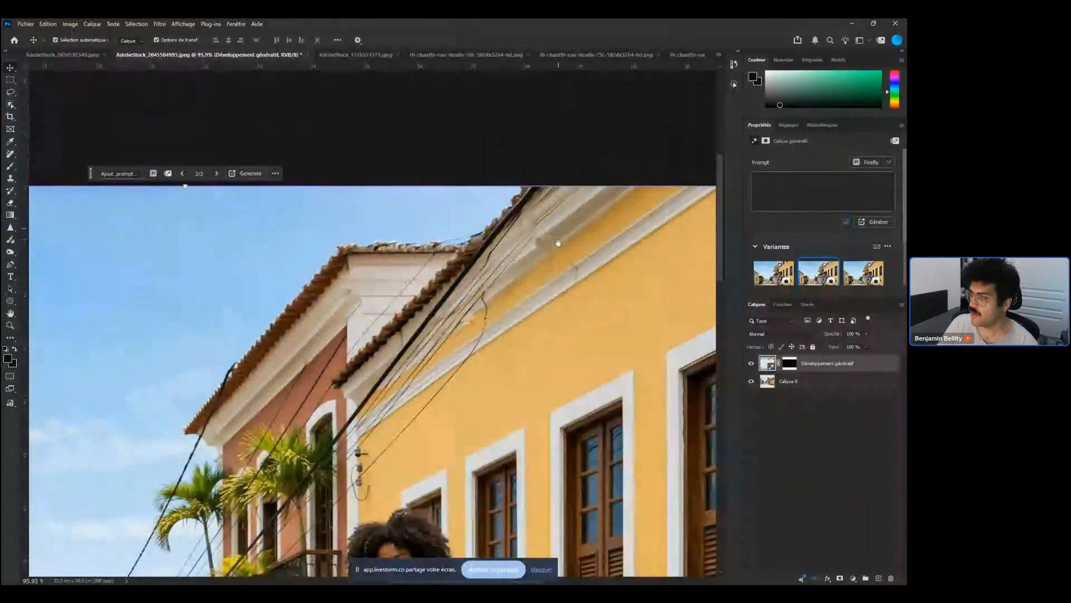
{"action": "left_click", "coordinate": [862, 276]}
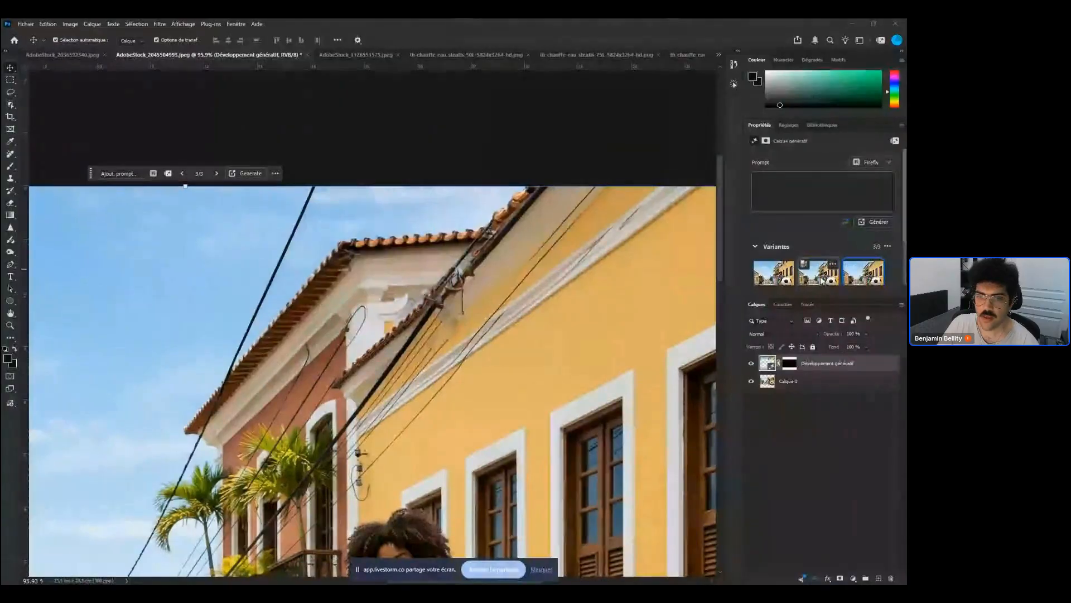
{"action": "left_click", "coordinate": [780, 279]}
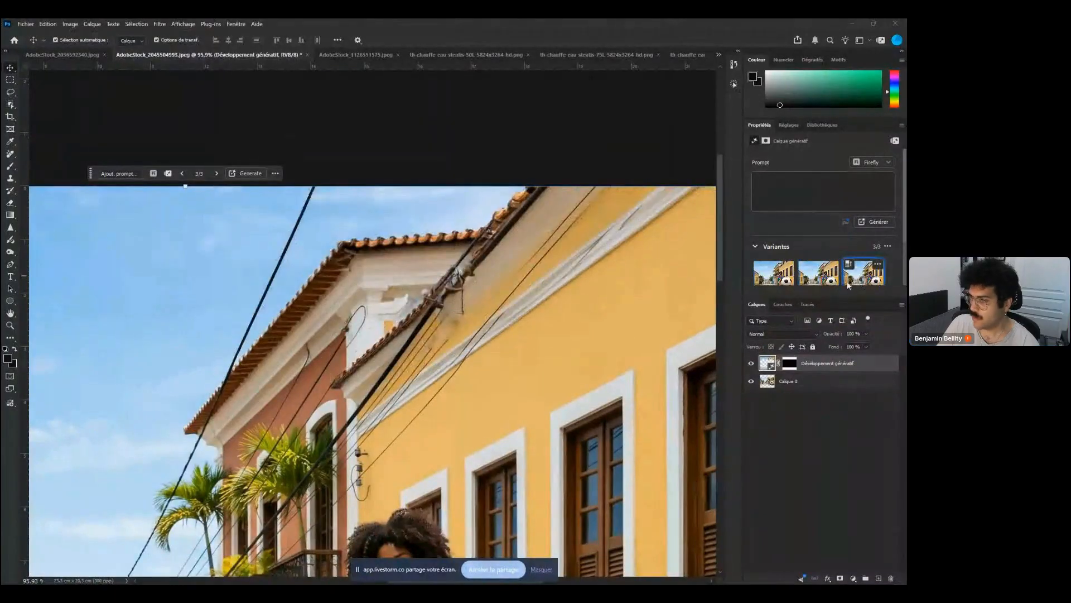
{"action": "left_click", "coordinate": [826, 277]}
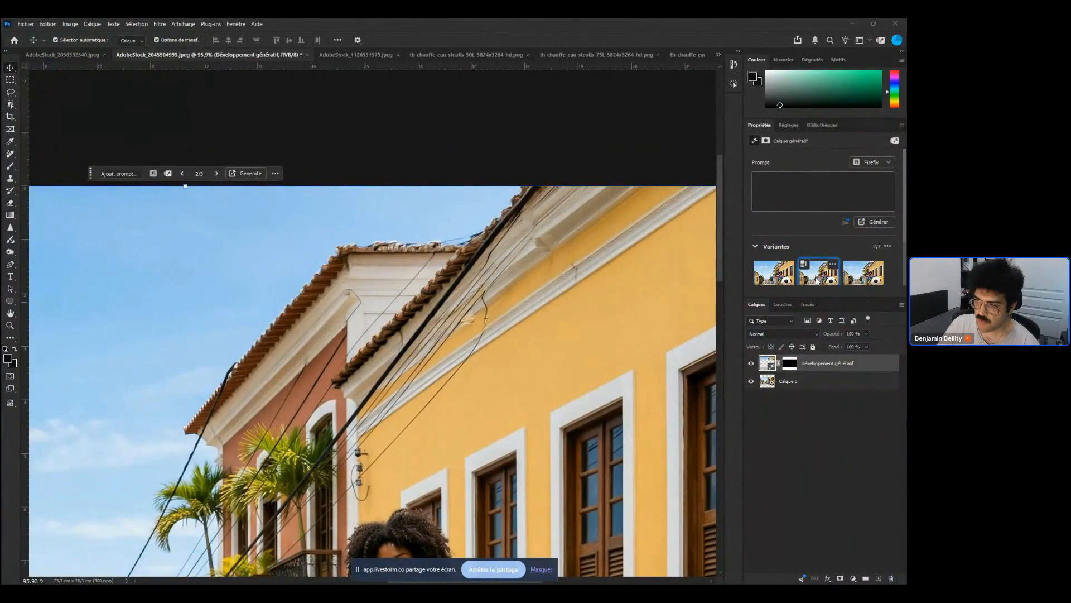
{"action": "left_click", "coordinate": [863, 273]}
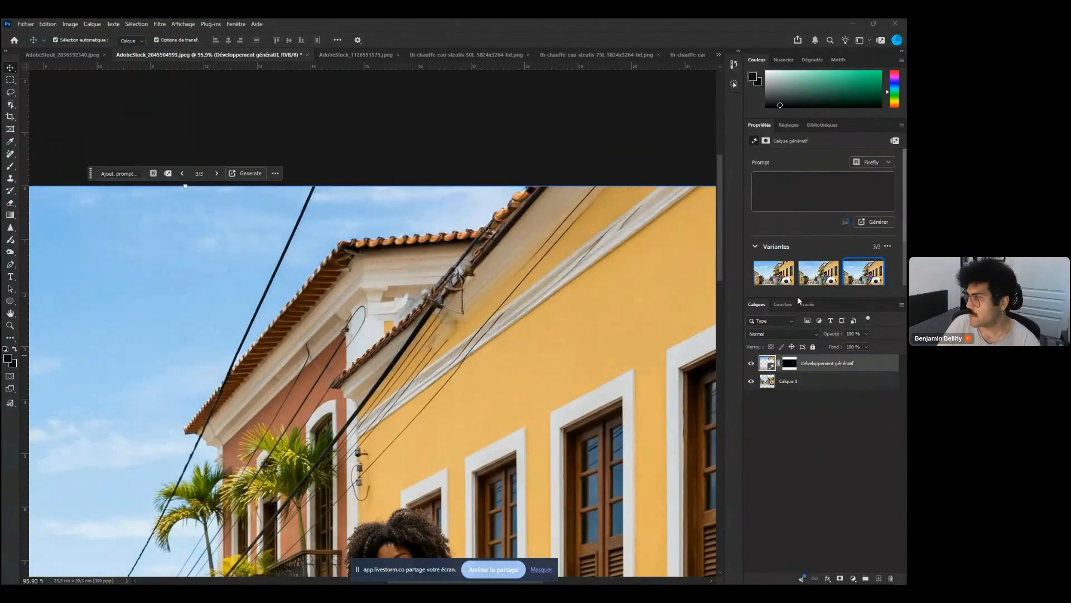
{"action": "left_click", "coordinate": [780, 281]}
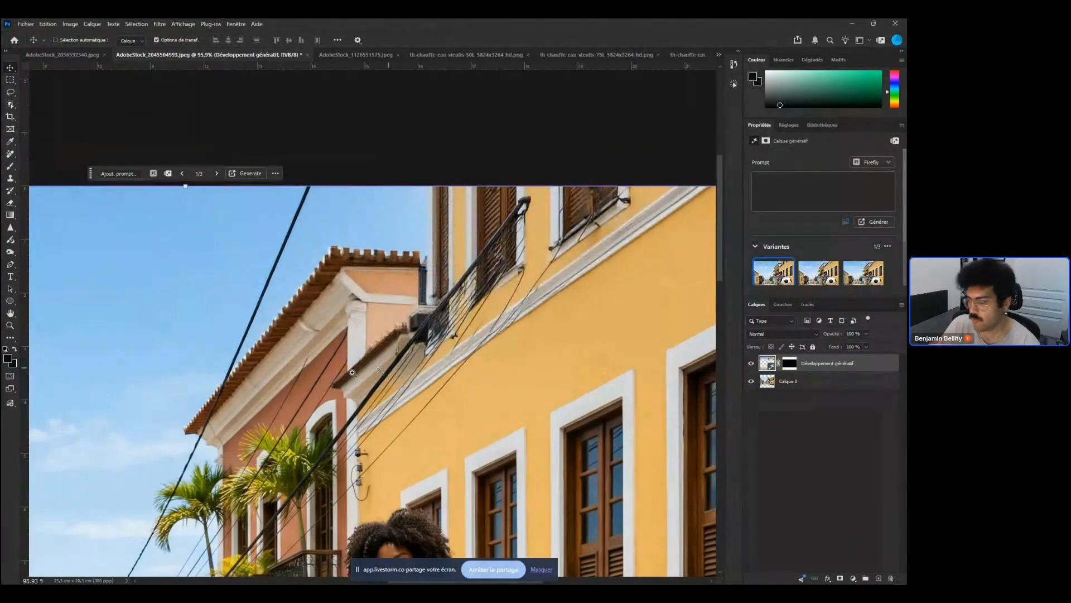
{"action": "left_click_drag", "start_coordinate": [350, 369], "coordinate": [338, 366]}
{"action": "left_click_drag", "start_coordinate": [422, 400], "coordinate": [410, 361]}
Generate additional Generative Expand variants and pick the third variant
{"action": "left_click", "coordinate": [881, 223]}
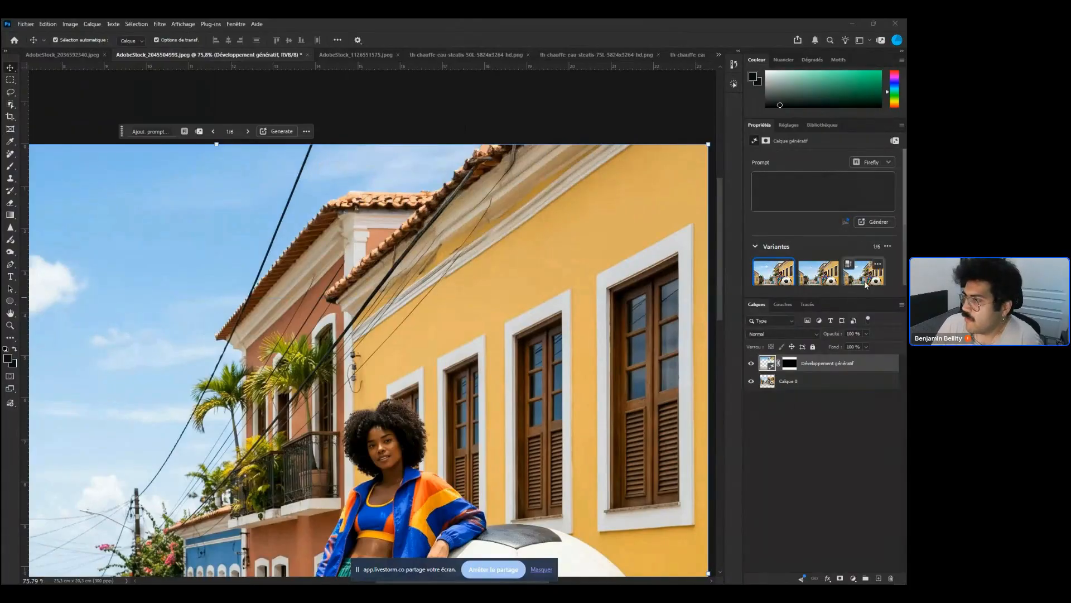
{"action": "left_click", "coordinate": [822, 277]}
{"action": "left_click", "coordinate": [858, 277]}
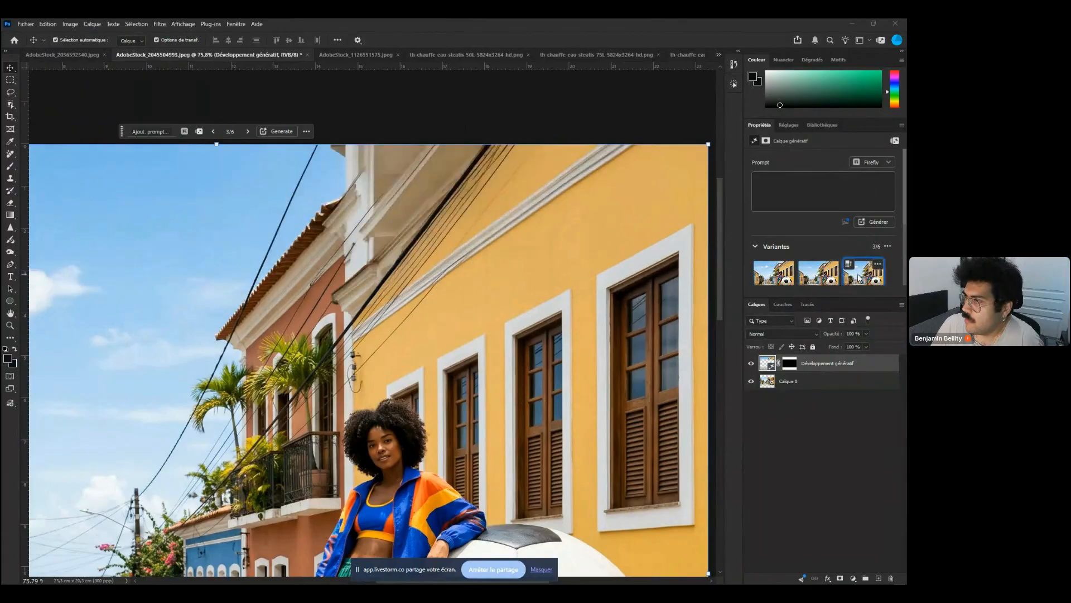
{"action": "left_click", "coordinate": [829, 278]}
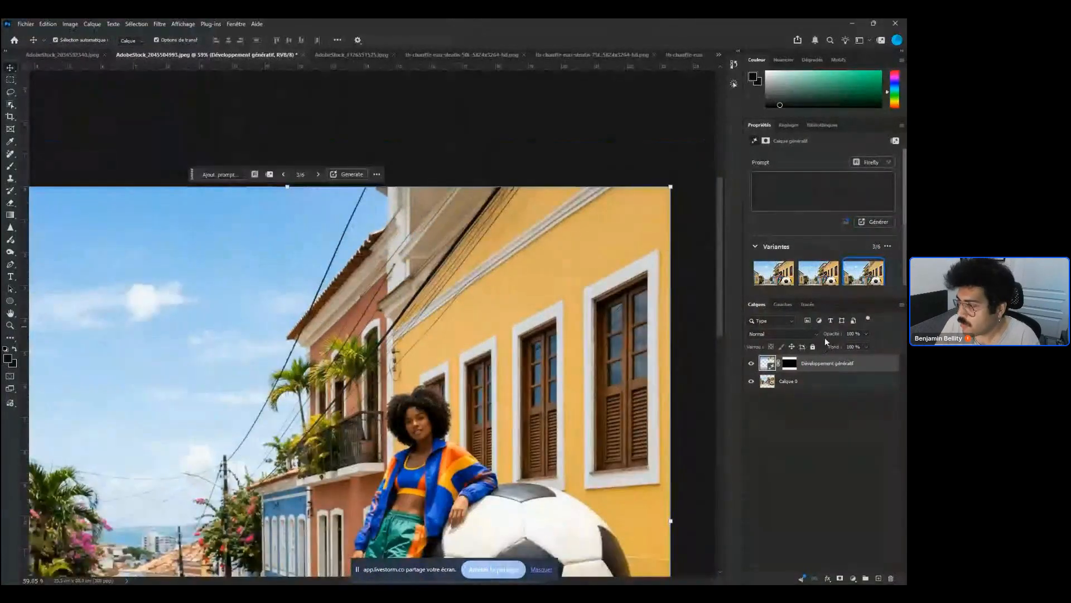
Duplicate the Generative Expand layer and select the base layer Calque 0
{"action": "key", "text": "ctrl+j"}
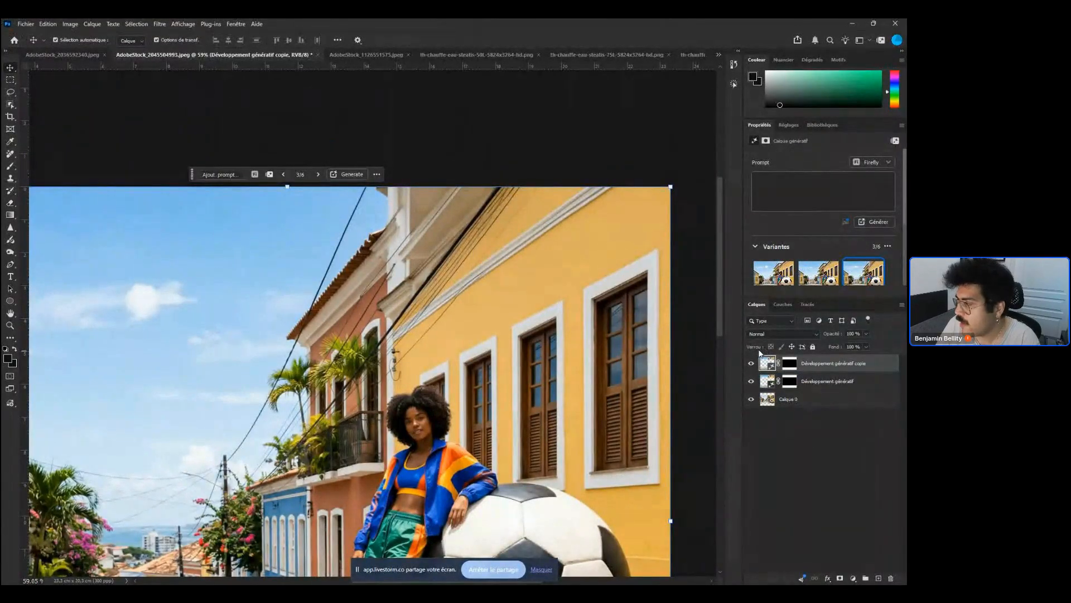
{"action": "left_click", "coordinate": [839, 377]}
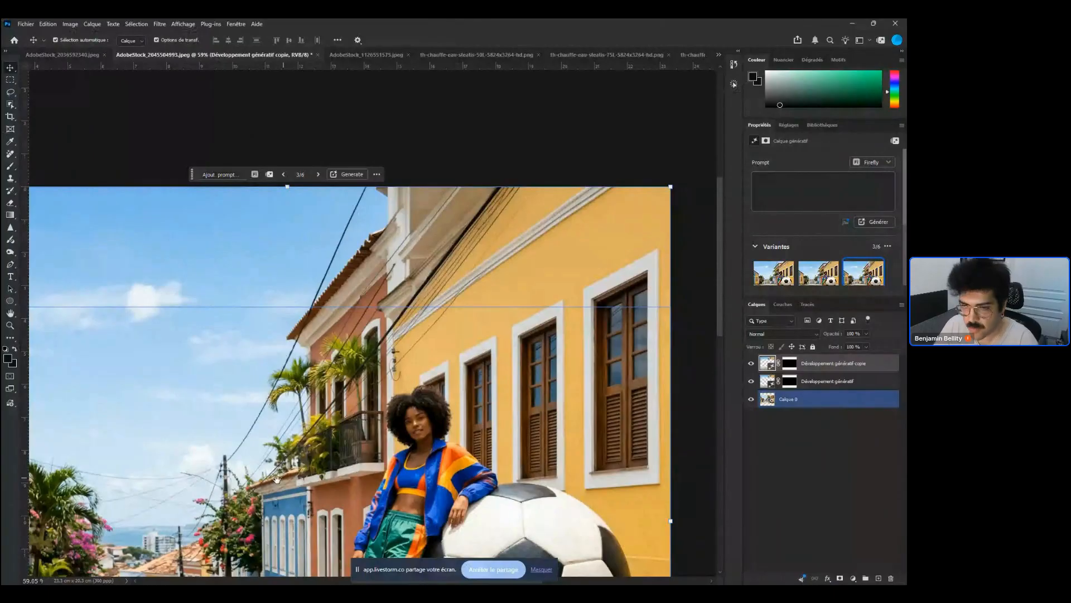
Pan over the expanded image and toggle the two generative layers' visibility to compare them, undoing the last toggle
{"action": "left_click_drag", "start_coordinate": [277, 479], "coordinate": [324, 418]}
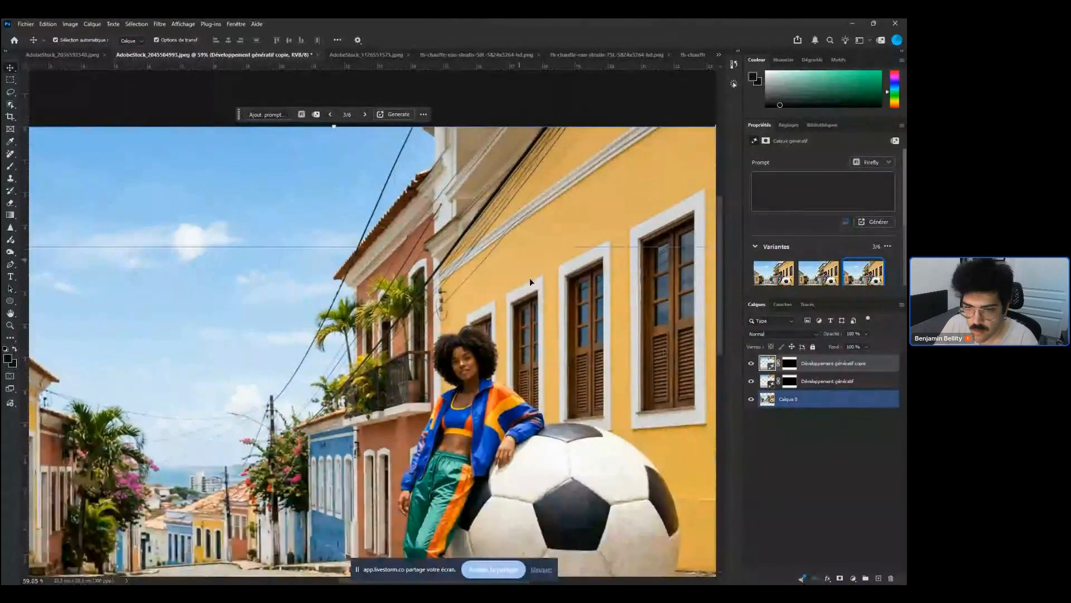
{"action": "left_click_drag", "start_coordinate": [489, 308], "coordinate": [441, 347]}
{"action": "left_click", "coordinate": [751, 363]}
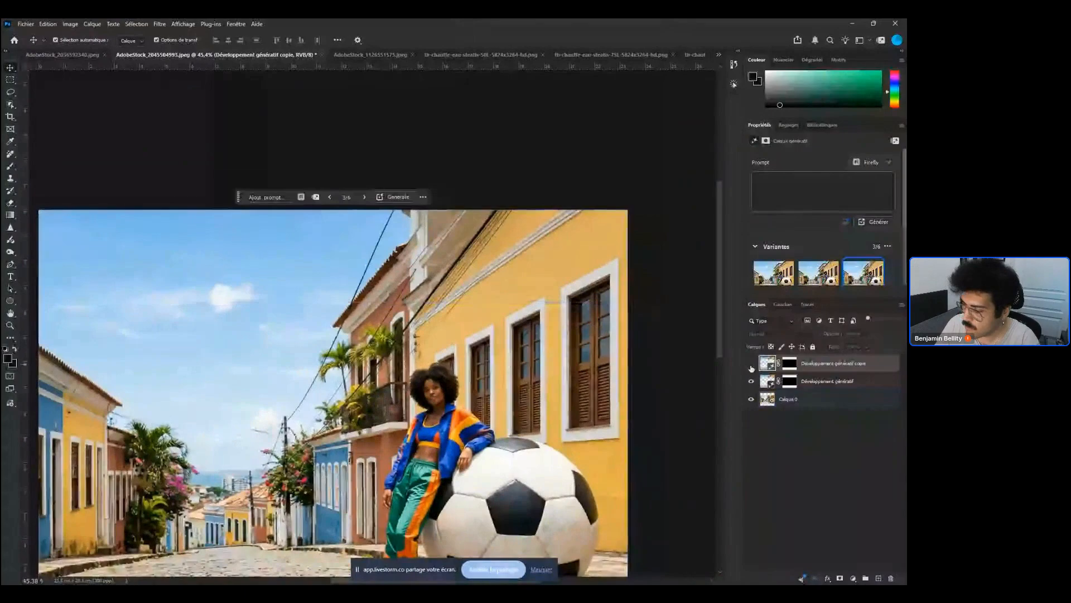
{"action": "left_click", "coordinate": [752, 381]}
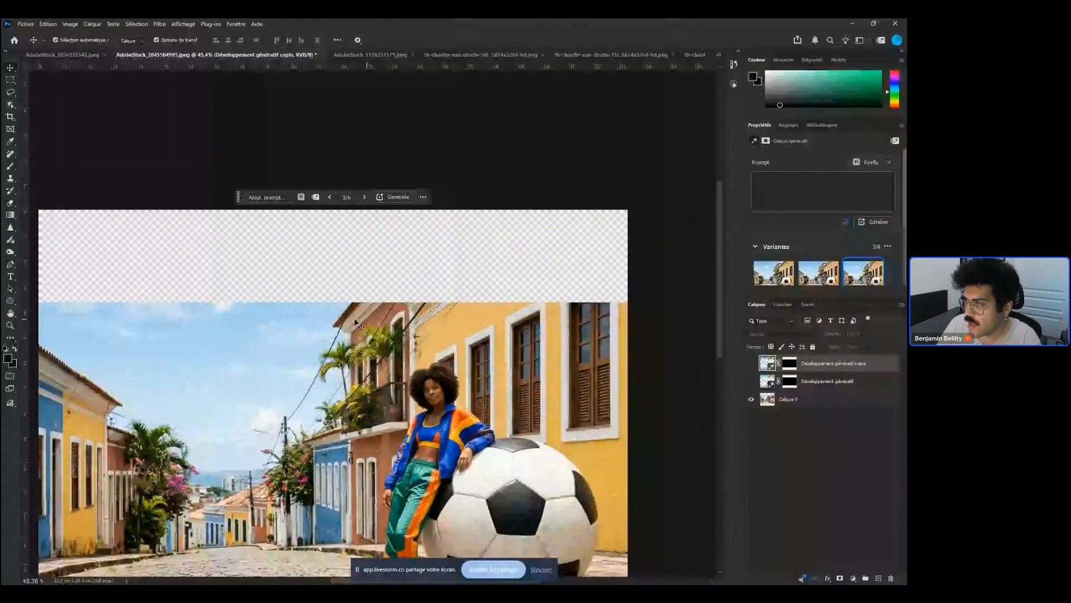
{"action": "key", "text": "ctrl+z"}
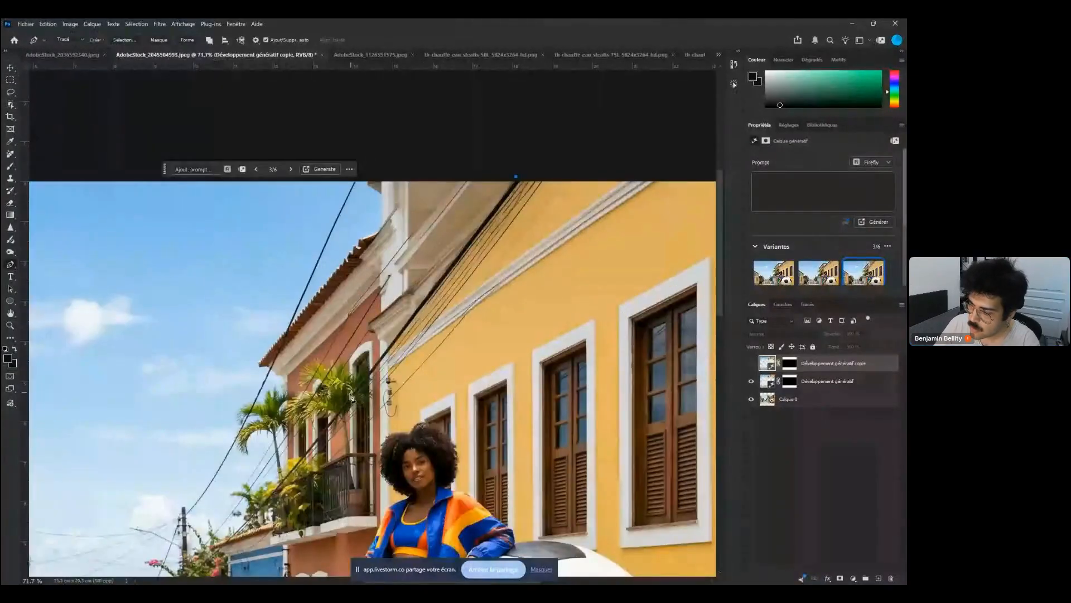
Trace a wire with the Pen tool, convert the path to a selection and copy it from Développement génératif to a new layer
{"action": "left_click", "coordinate": [312, 443]}
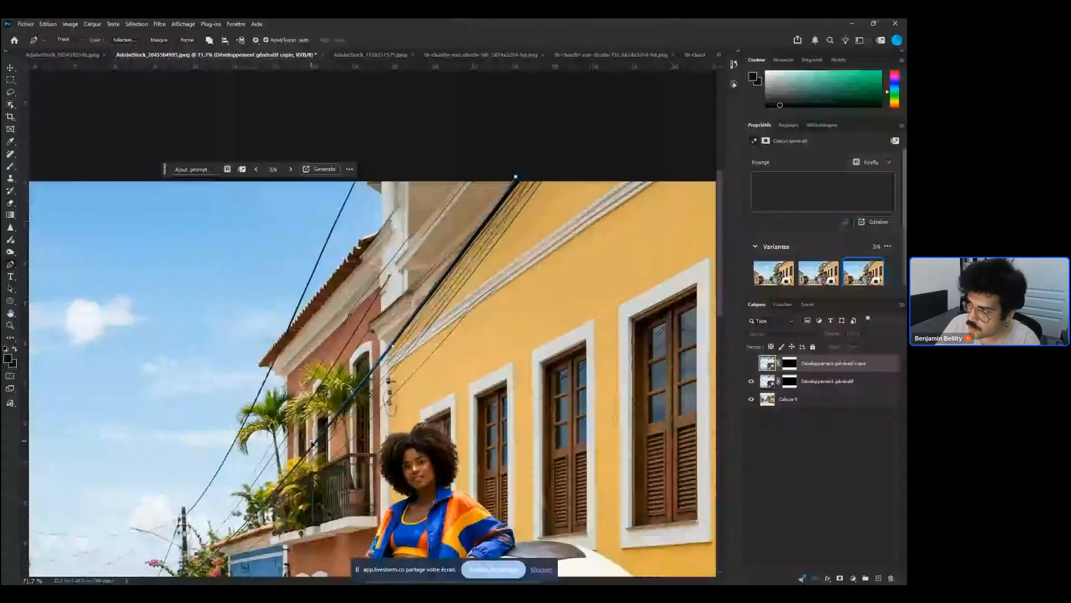
{"action": "left_click", "coordinate": [282, 485]}
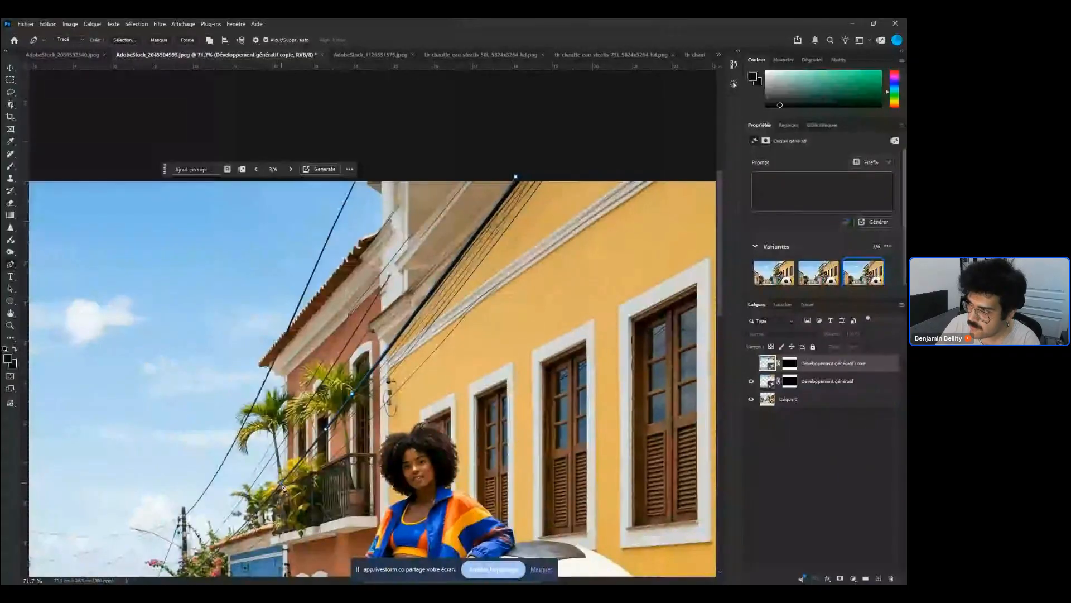
{"action": "left_click", "coordinate": [520, 178]}
{"action": "mouse_move", "coordinate": [532, 169]}
{"action": "left_mouse_down"}
{"action": "mouse_move", "coordinate": [569, 110]}
{"action": "mouse_move", "coordinate": [531, 174]}
{"action": "left_mouse_up"}
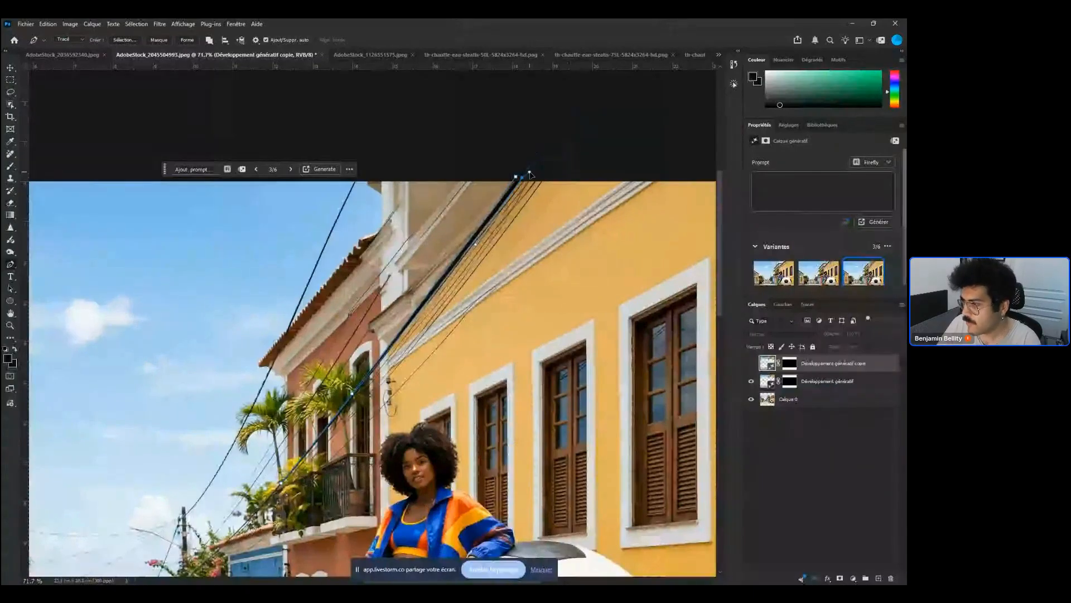
{"action": "key", "text": "ctrl+Return"}
{"action": "left_click", "coordinate": [834, 380]}
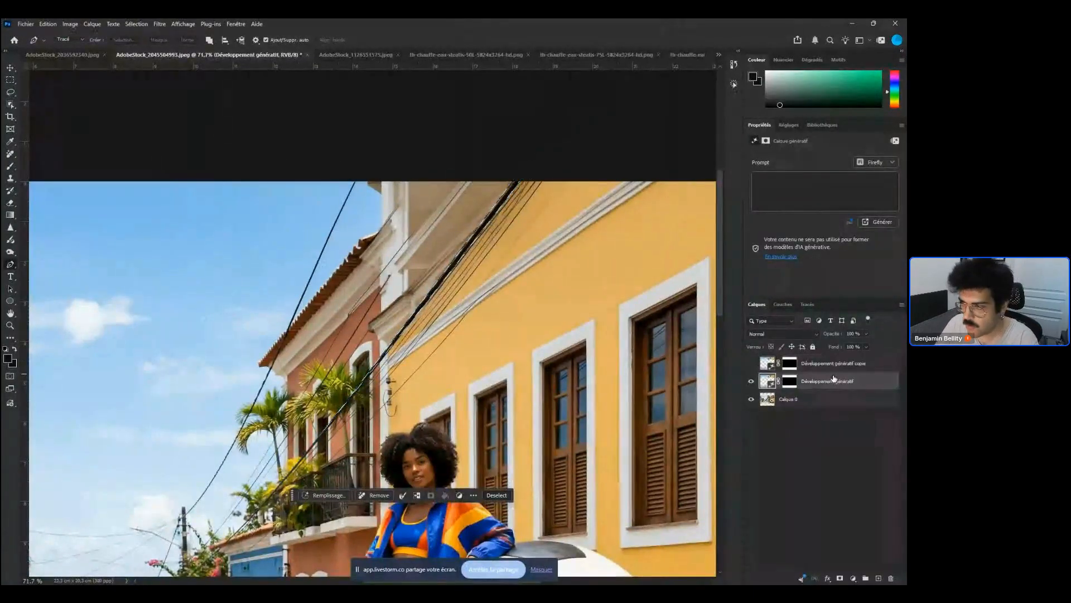
{"action": "key", "text": "ctrl+j"}
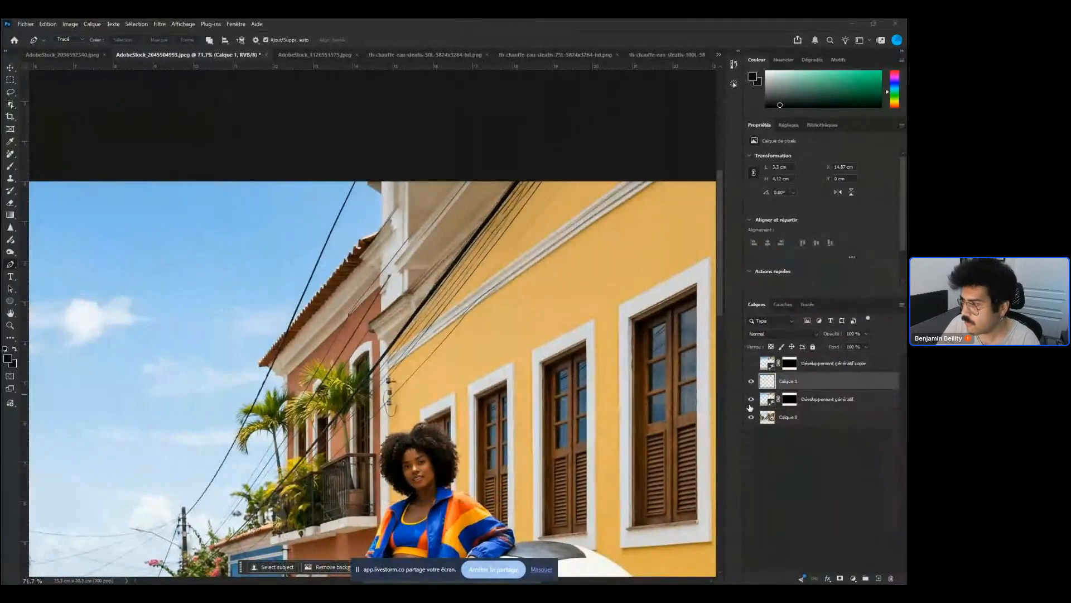
Toggle the visibility of the copied wire layer and the generative layers to compare them, selecting Développement génératif
{"action": "left_click", "coordinate": [752, 400]}
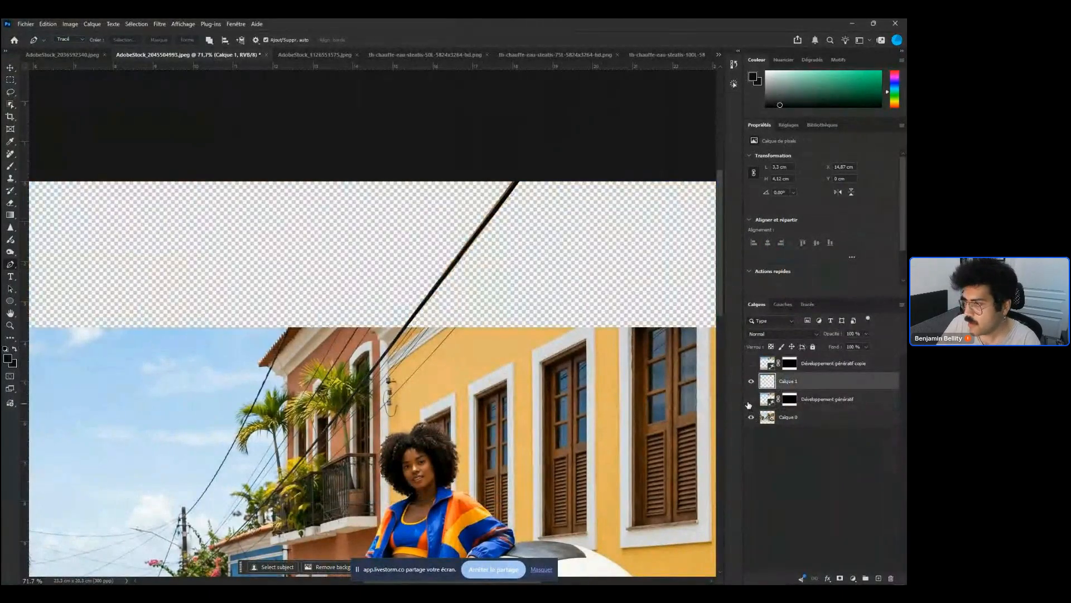
{"action": "left_click", "coordinate": [751, 363]}
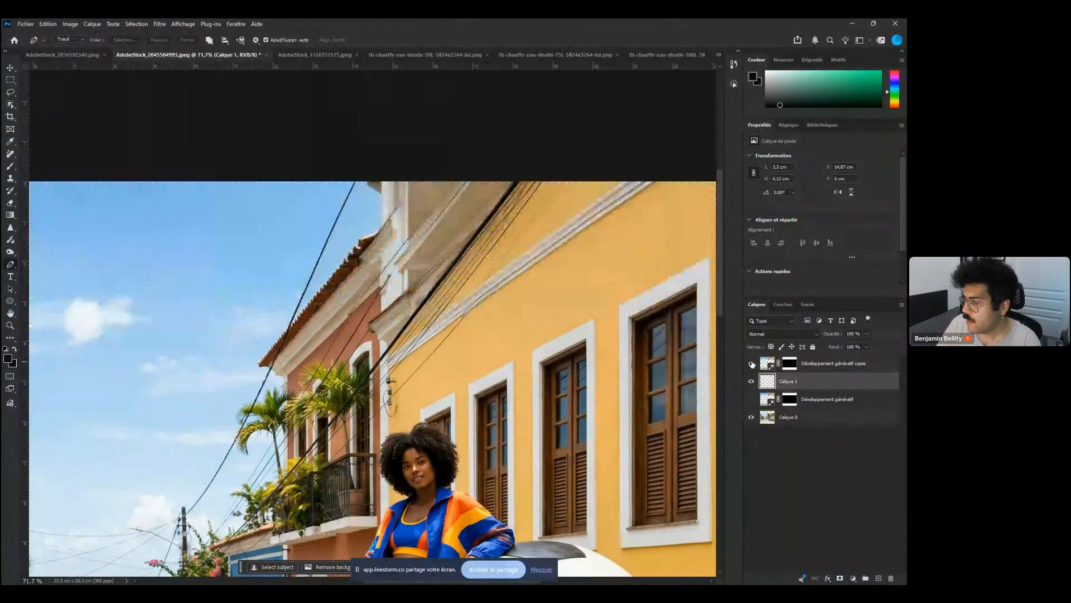
{"action": "left_click", "coordinate": [751, 399]}
{"action": "left_click", "coordinate": [826, 399]}
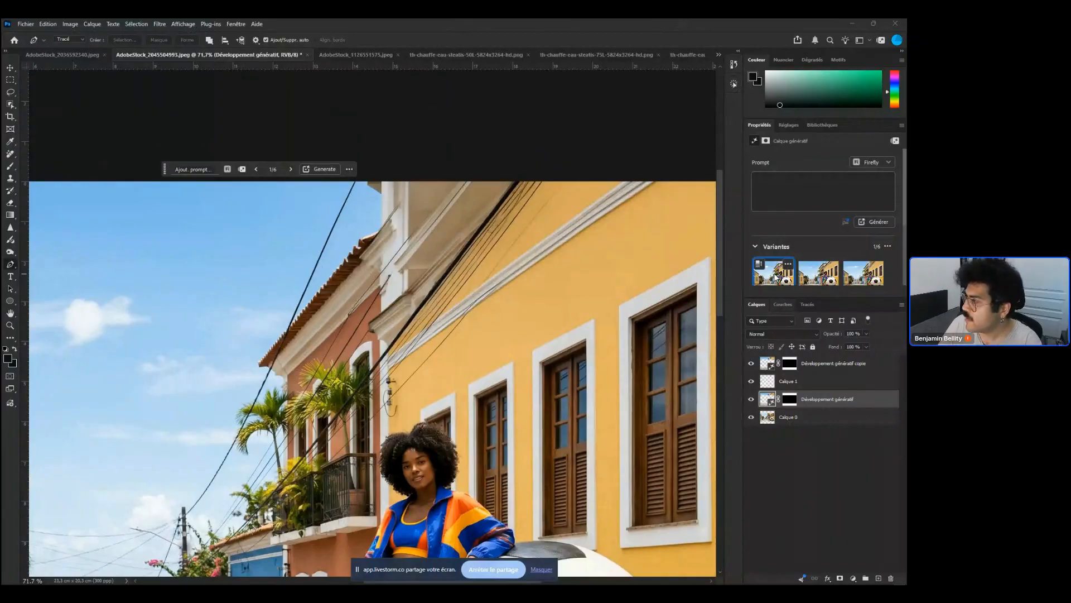
{"action": "left_click", "coordinate": [751, 364]}
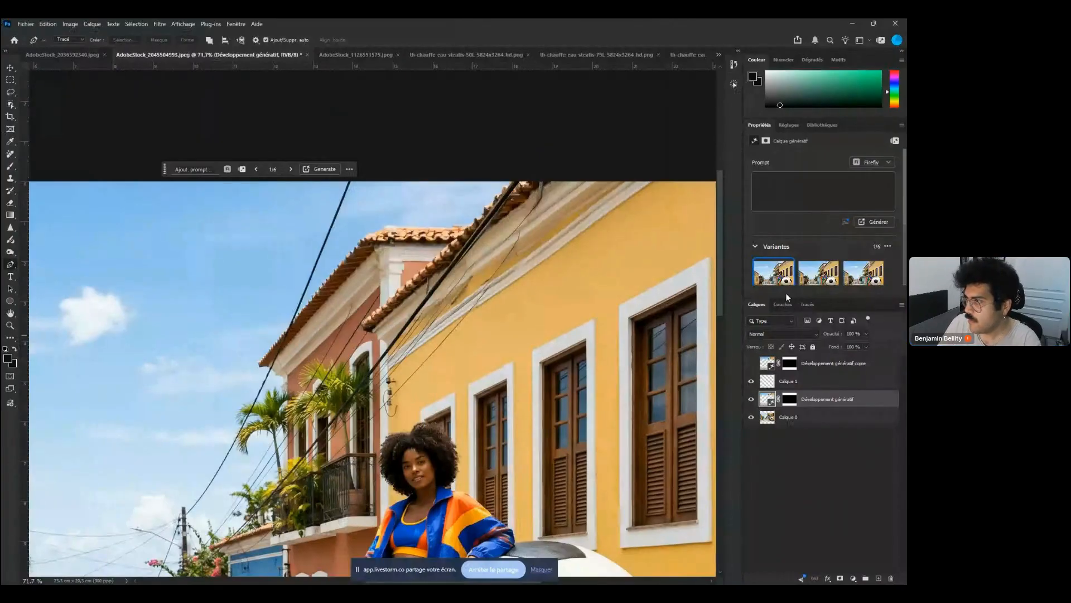
{"action": "left_click", "coordinate": [751, 381]}
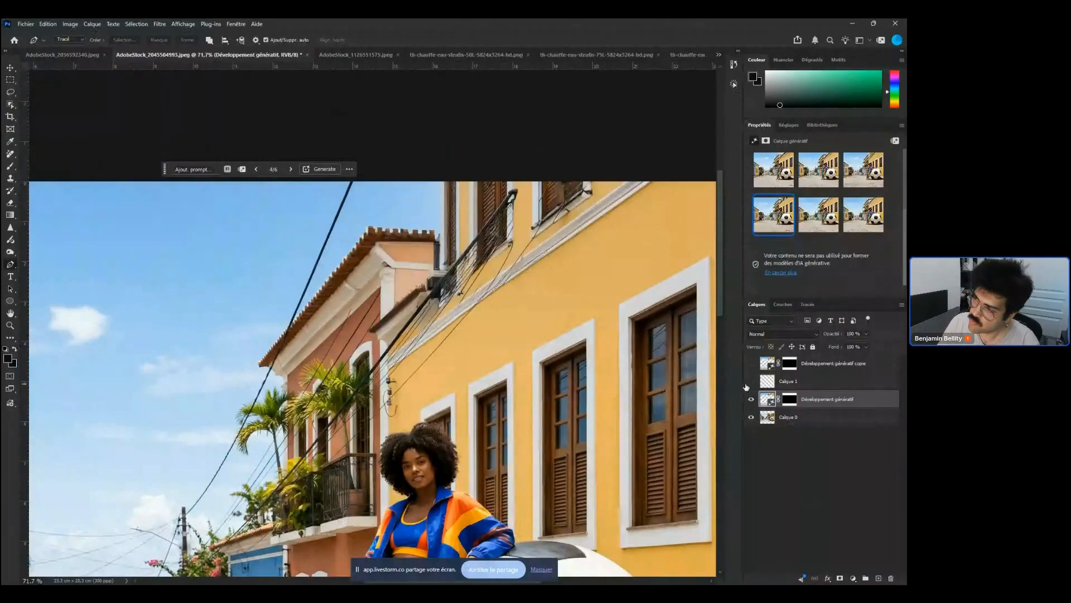
{"action": "left_click", "coordinate": [748, 385]}
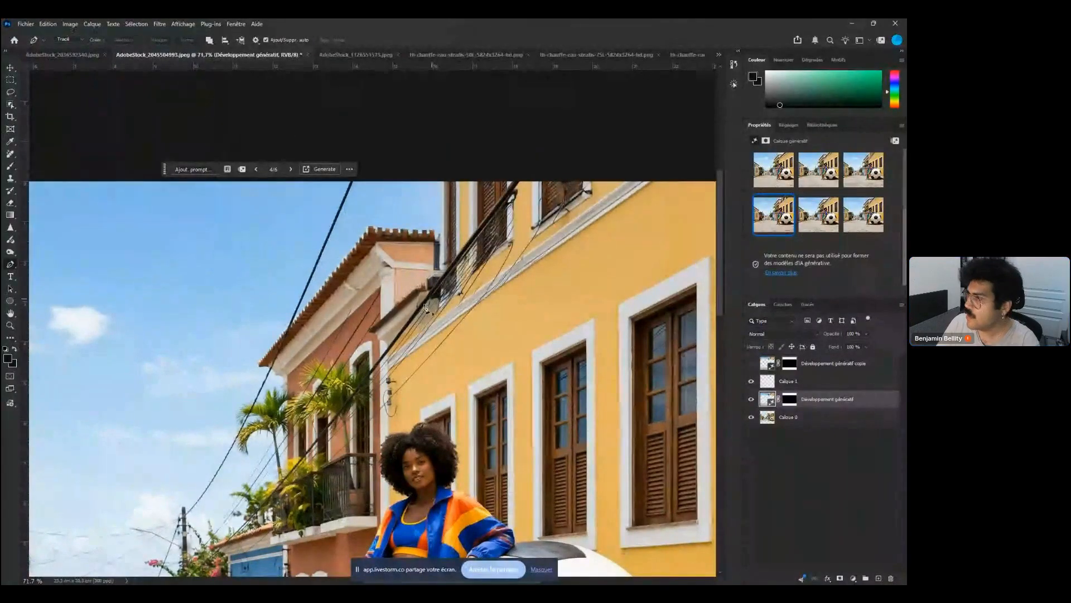
Zoom into the facade, trace another wire with the Pen tool as a selection and try to delete it on the generative layer
{"action": "left_click_drag", "start_coordinate": [487, 202], "coordinate": [558, 196]}
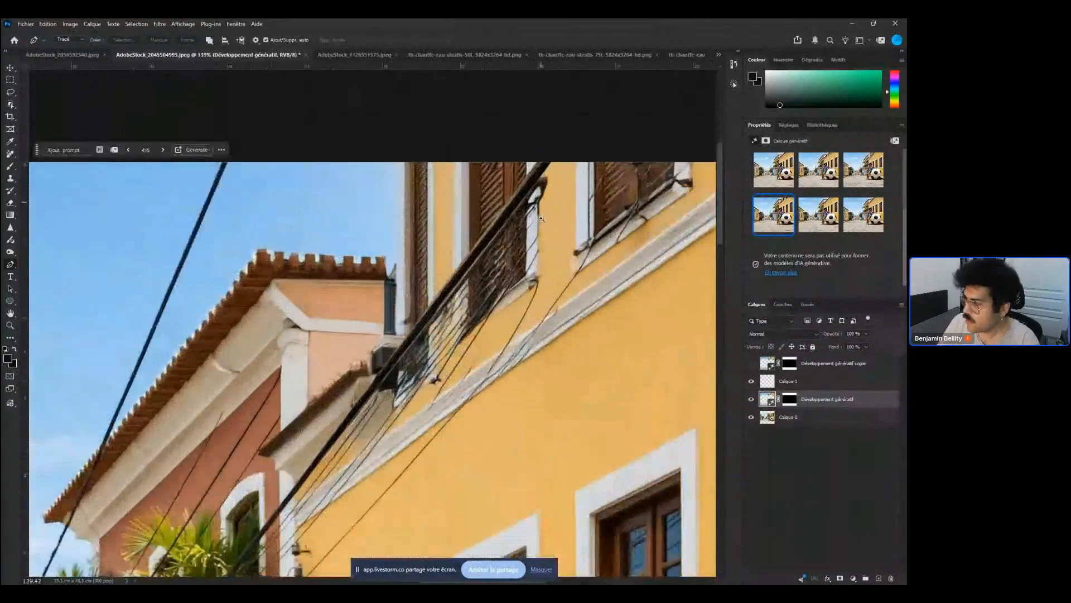
{"action": "left_click", "coordinate": [751, 363]}
{"action": "left_click", "coordinate": [751, 364]}
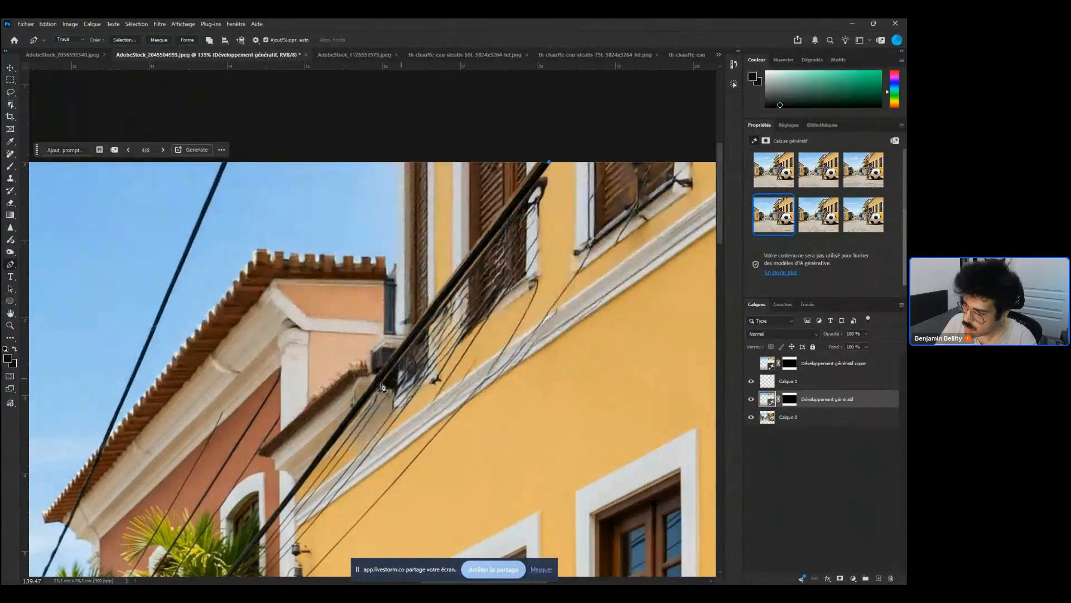
{"action": "left_click", "coordinate": [340, 434]}
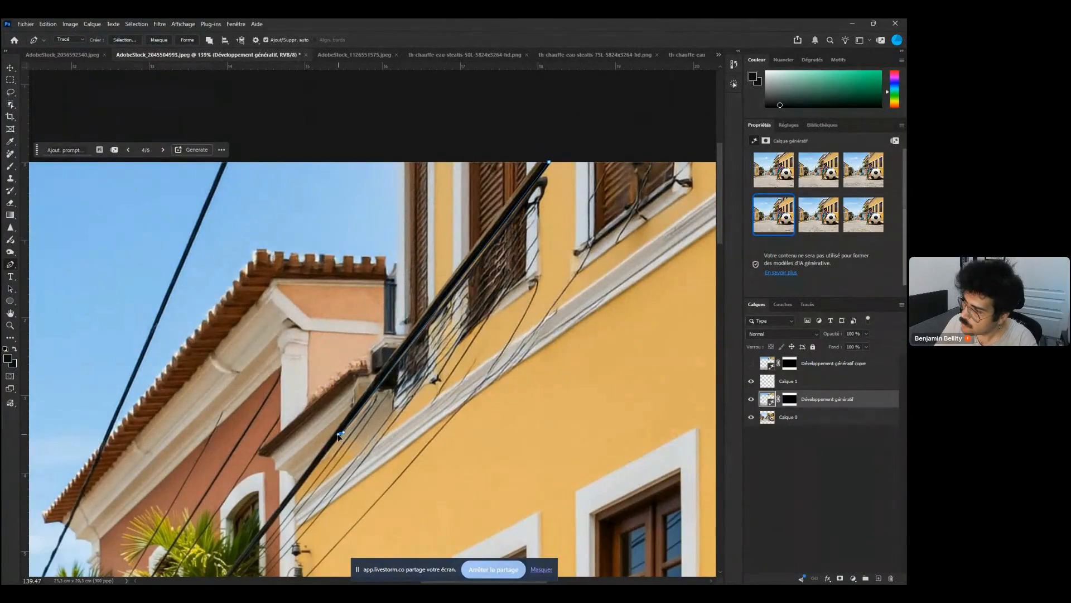
{"action": "left_click", "coordinate": [307, 475]}
{"action": "left_click", "coordinate": [302, 499]}
{"action": "left_click_drag", "start_coordinate": [557, 307], "coordinate": [573, 280]}
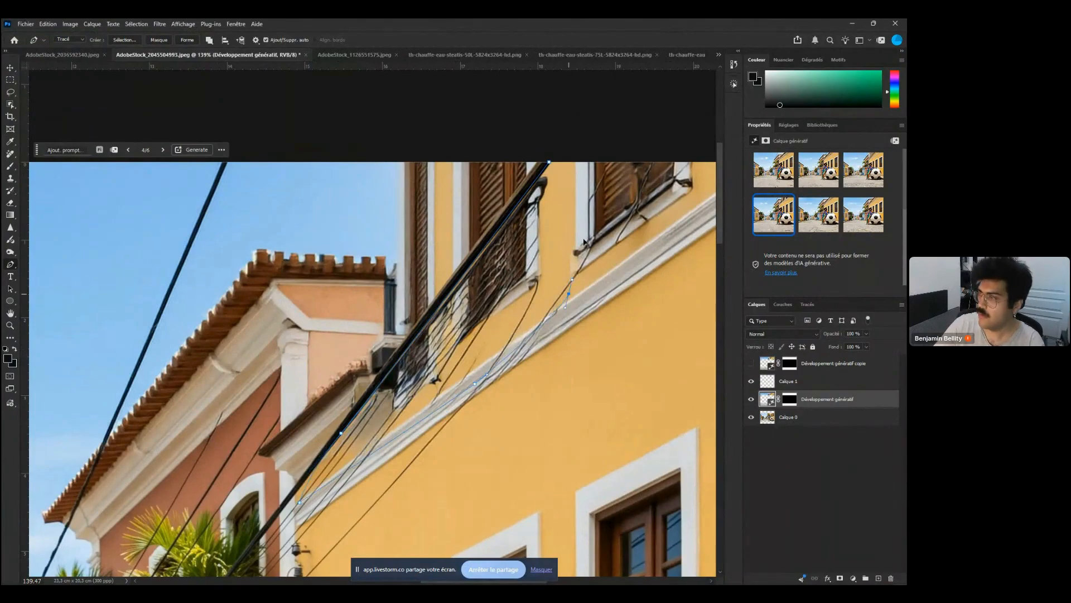
{"action": "left_click", "coordinate": [641, 150]}
{"action": "key", "text": "ctrl+Return"}
{"action": "key", "text": "Delete"}
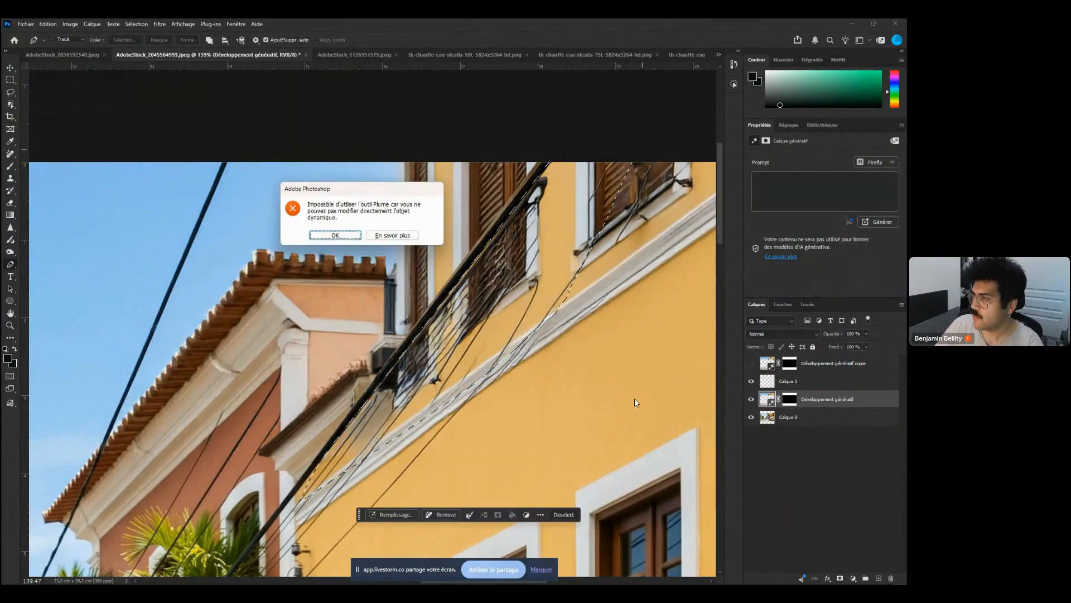
{"action": "key", "text": "Return"}
Delete the selected wire area from Calque 1 and deselect
{"action": "left_click", "coordinate": [814, 386]}
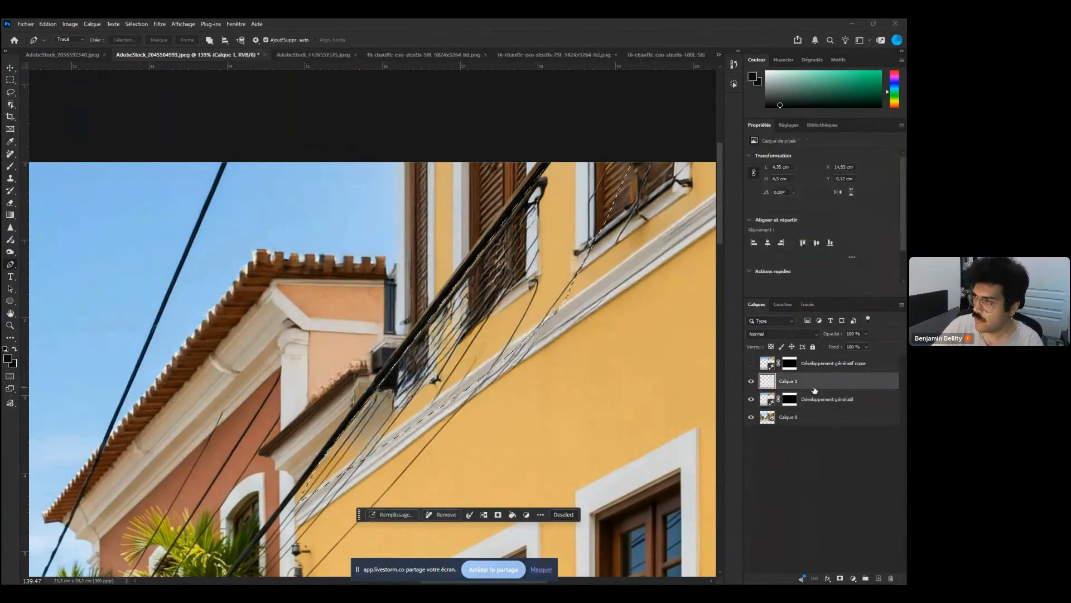
{"action": "key", "text": "Delete"}
{"action": "key", "text": "ctrl+d"}
Hide Calque 1, lasso the tangled wires on the facade and erase them with Remove on the Développement génératif layer
{"action": "left_click_drag", "start_coordinate": [357, 384], "coordinate": [321, 386]}
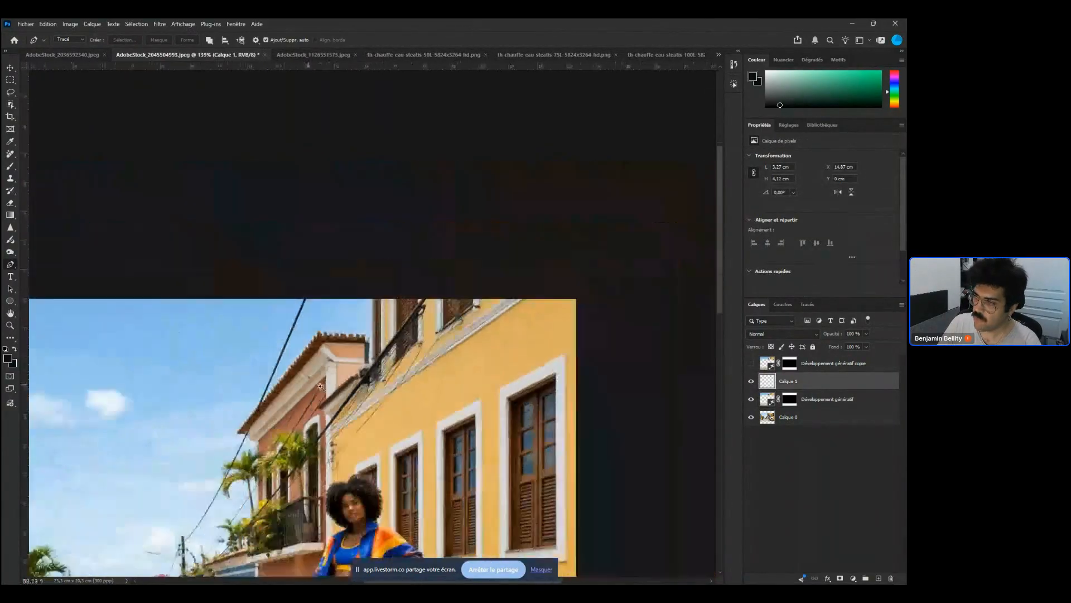
{"action": "left_click_drag", "start_coordinate": [355, 342], "coordinate": [500, 330]}
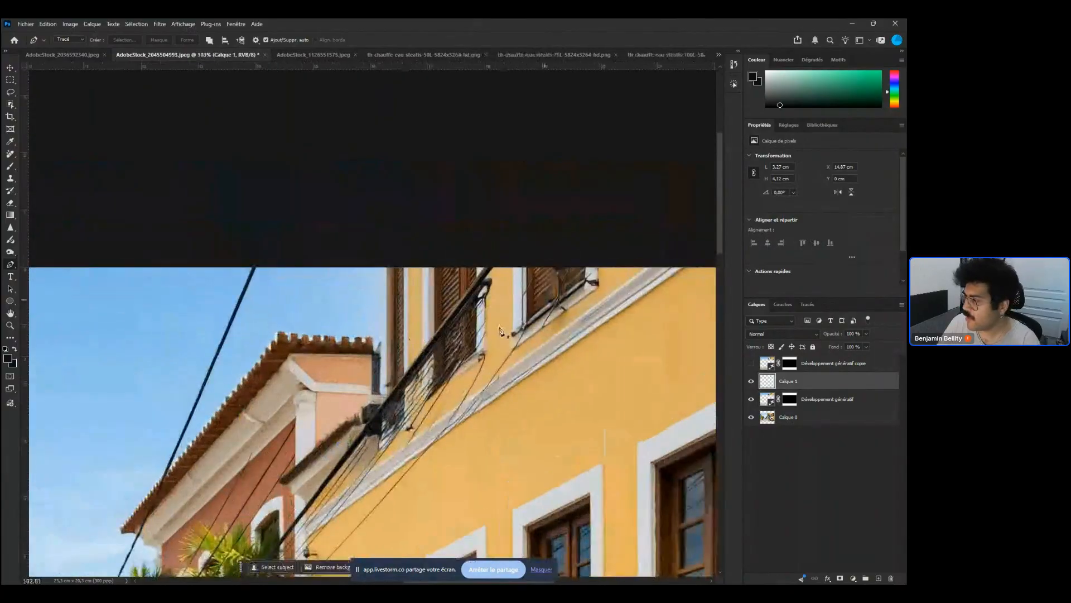
{"action": "left_click", "coordinate": [751, 381]}
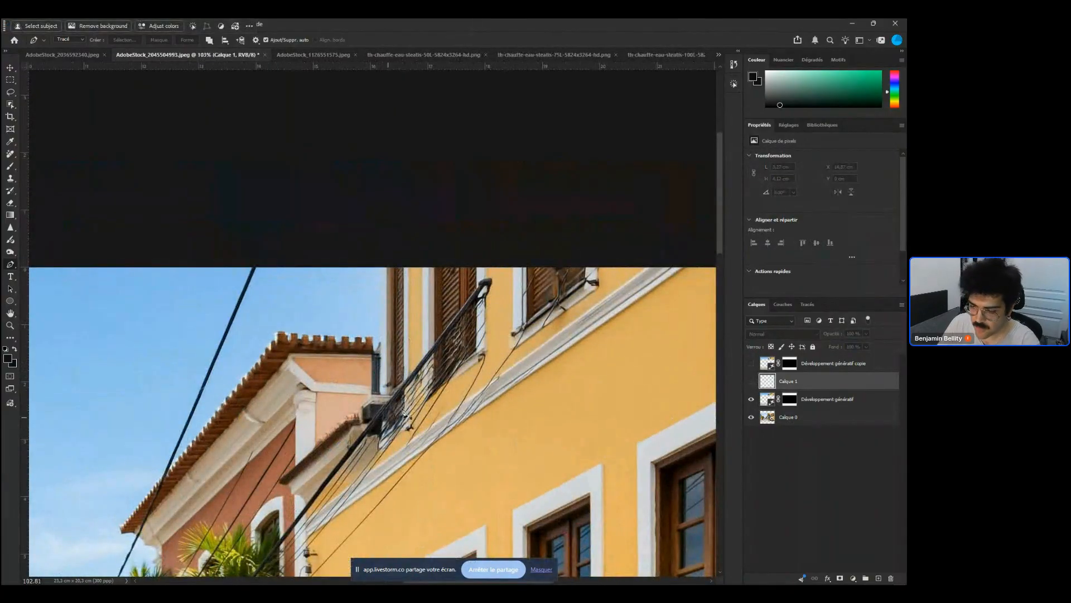
{"action": "key", "text": "l"}
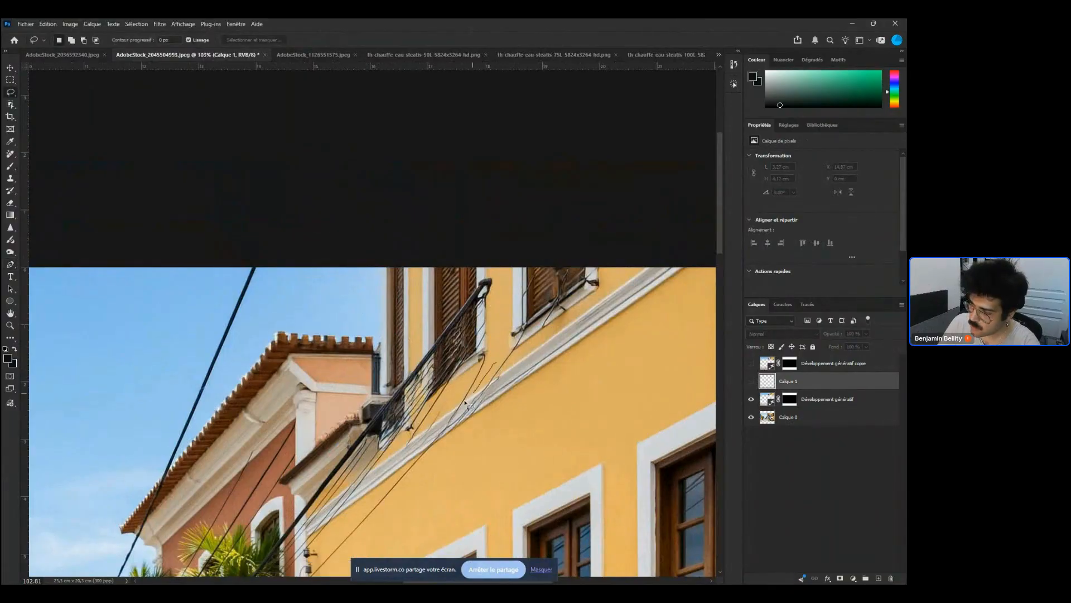
{"action": "mouse_move", "coordinate": [466, 402]}
{"action": "left_mouse_down"}
{"action": "mouse_move", "coordinate": [413, 442]}
{"action": "mouse_move", "coordinate": [360, 455]}
{"action": "mouse_move", "coordinate": [361, 423]}
{"action": "mouse_move", "coordinate": [475, 283]}
{"action": "mouse_move", "coordinate": [505, 290]}
{"action": "mouse_move", "coordinate": [498, 349]}
{"action": "left_mouse_up"}
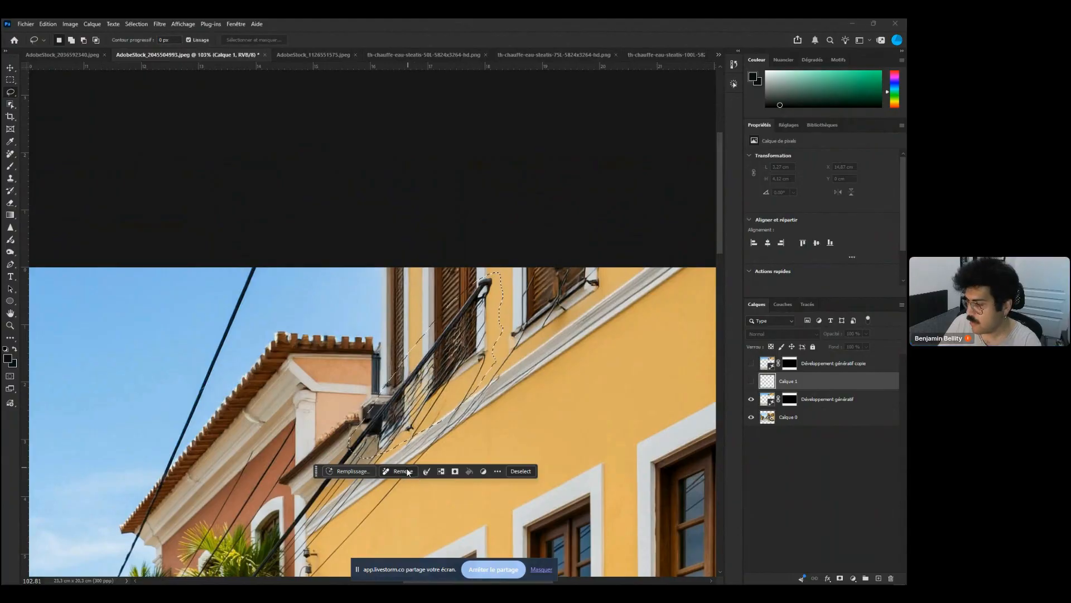
{"action": "left_click", "coordinate": [356, 472]}
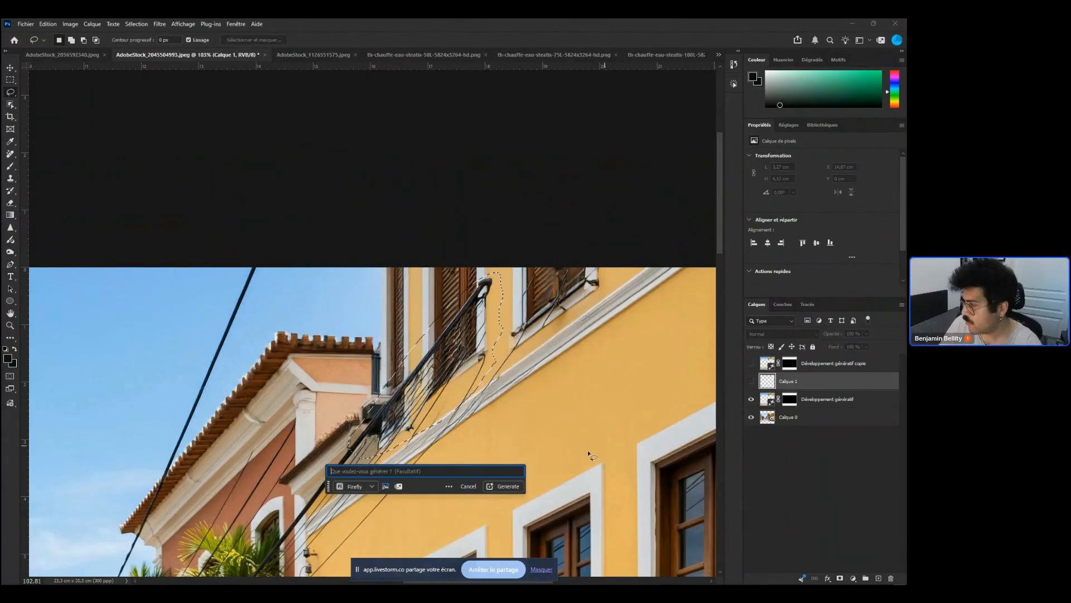
{"action": "left_click", "coordinate": [816, 400]}
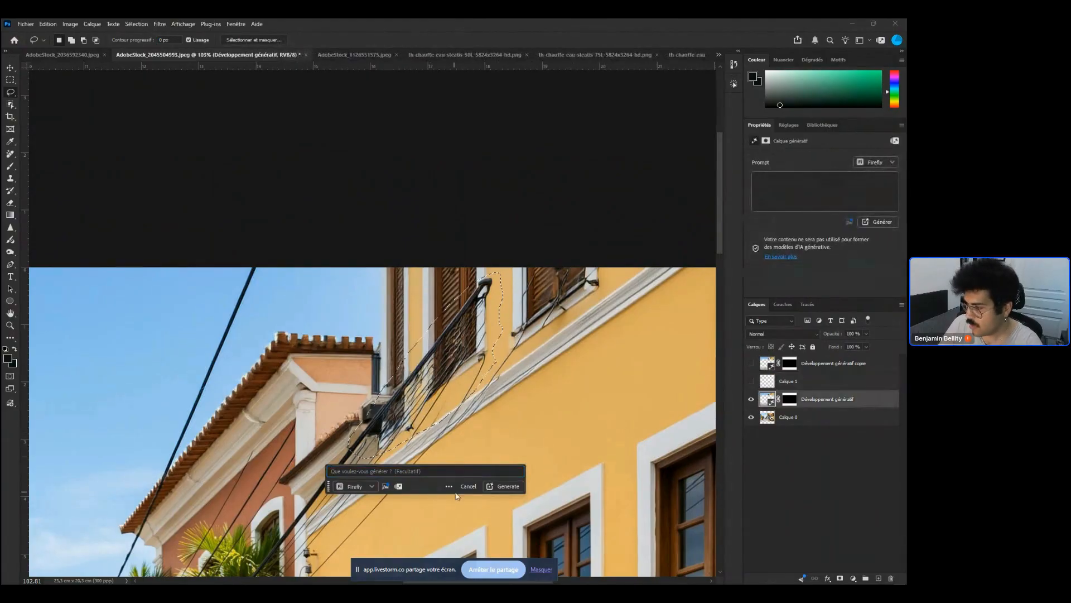
{"action": "left_click", "coordinate": [468, 486]}
{"action": "left_click", "coordinate": [403, 473]}
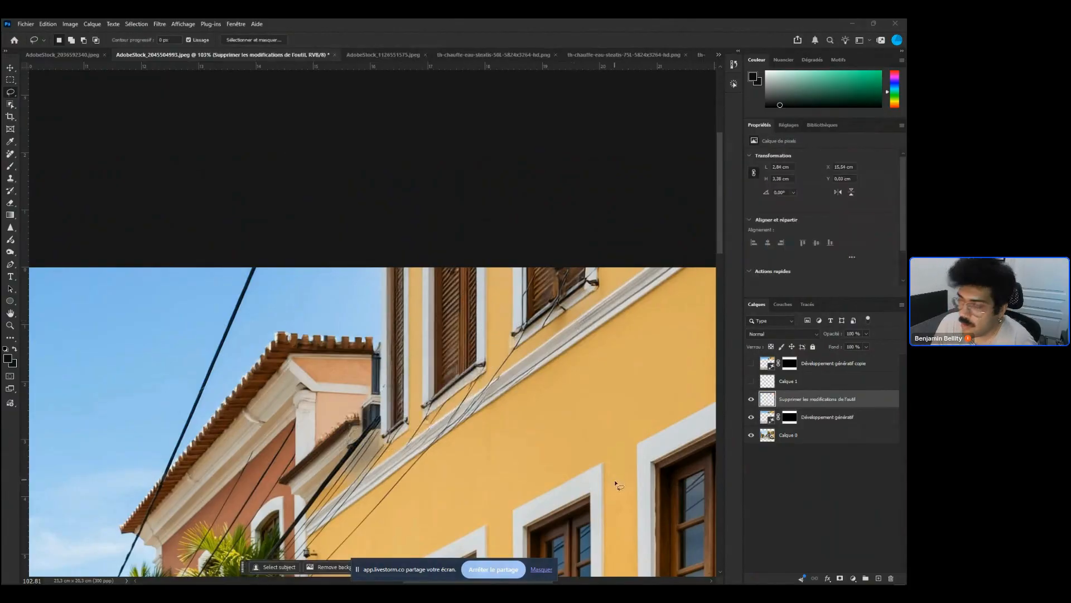
Toggle the visibility of the removal layer and Calque 1 to compare the cleaned facade
{"action": "left_click", "coordinate": [751, 399]}
{"action": "left_click", "coordinate": [751, 399]}
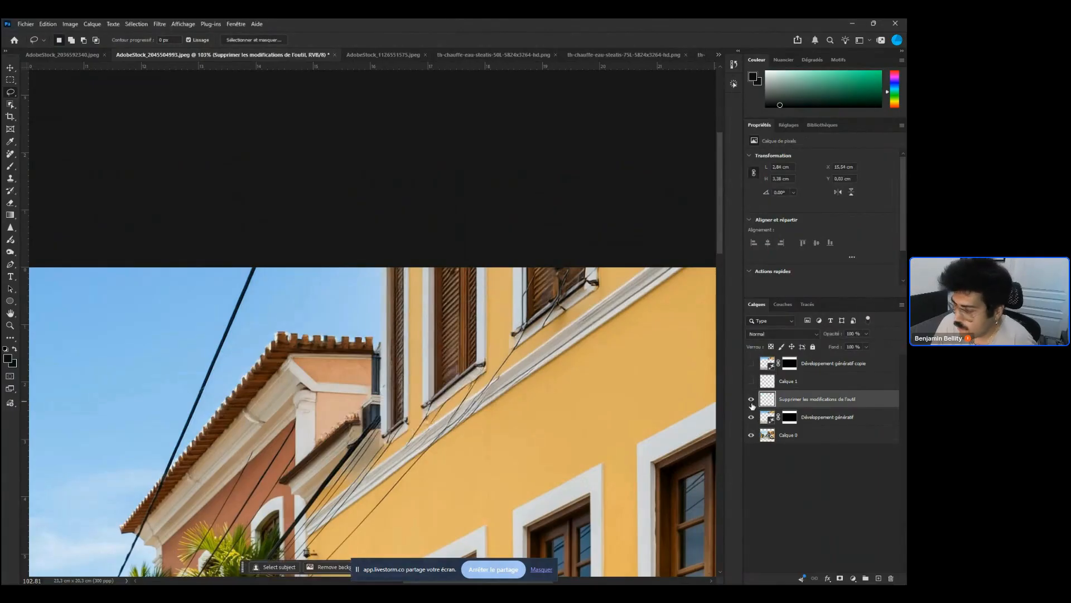
{"action": "left_click", "coordinate": [751, 381]}
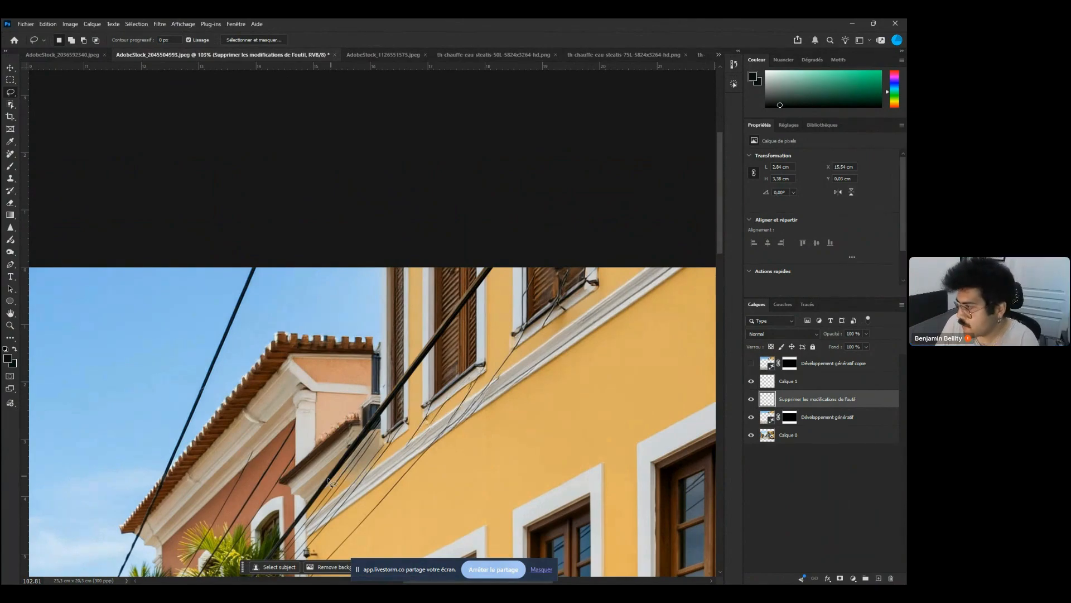
{"action": "left_click", "coordinate": [751, 398]}
{"action": "left_click", "coordinate": [751, 382]}
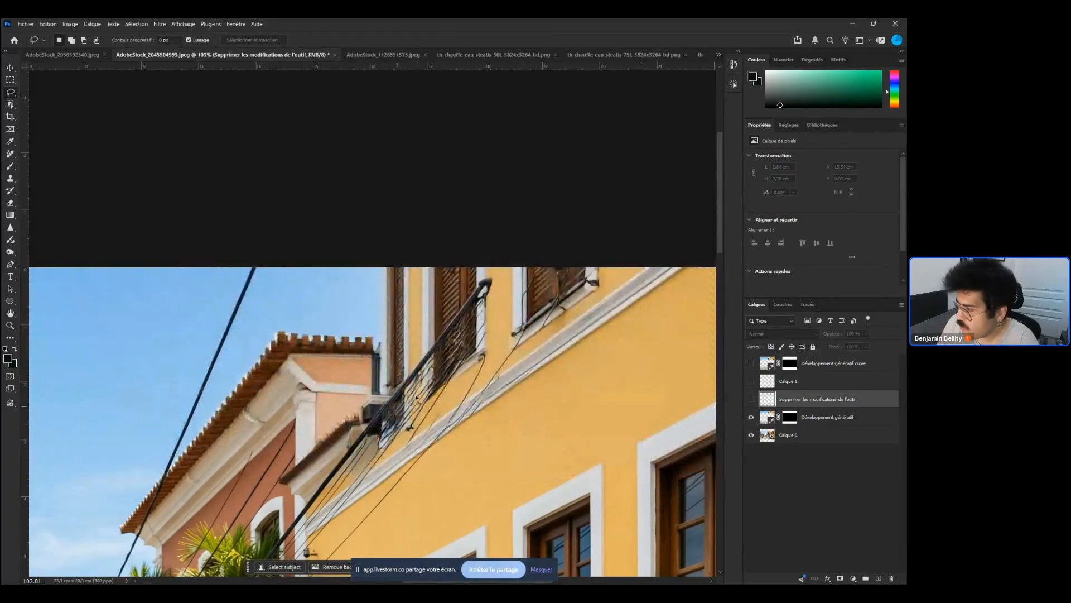
Switch to the Clone Stamp tool and add a new empty layer above Développement génératif
{"action": "key", "text": "s"}
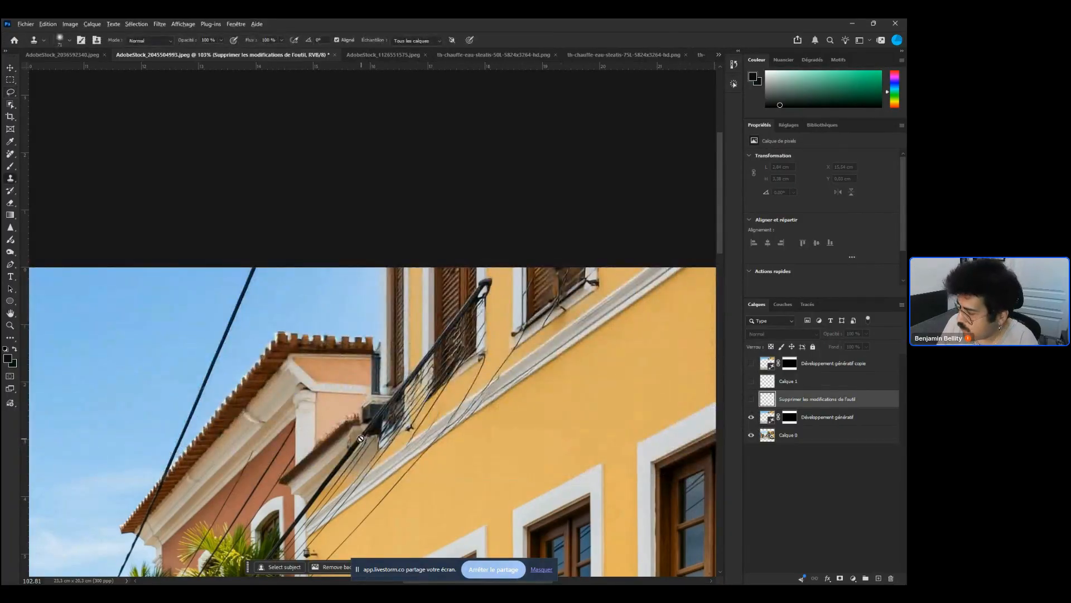
{"action": "left_click_drag", "start_coordinate": [817, 399], "coordinate": [792, 405]}
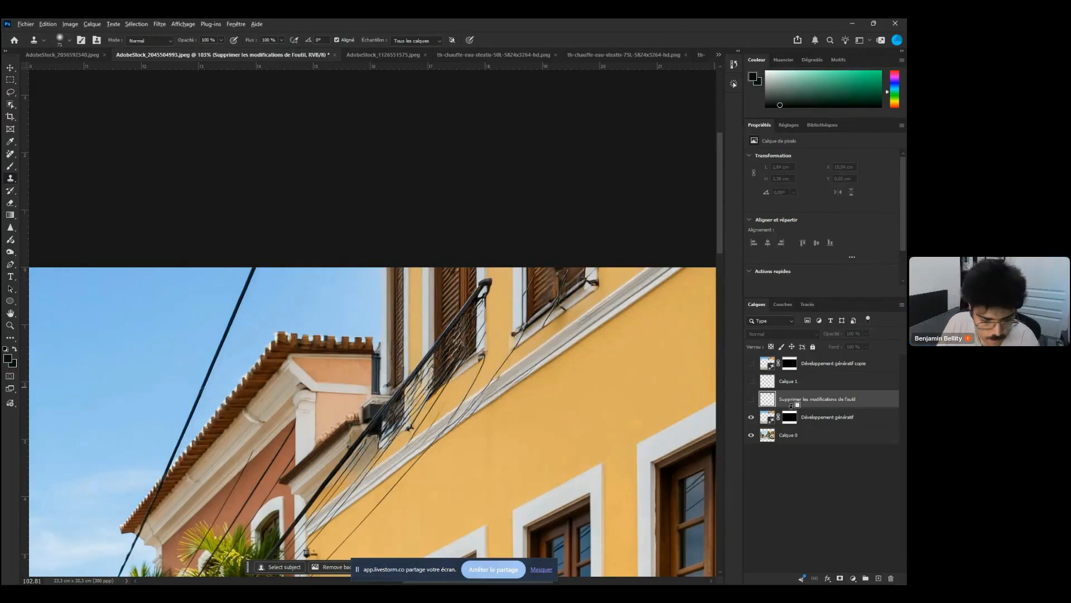
{"action": "left_click", "coordinate": [828, 417]}
{"action": "left_click", "coordinate": [879, 578]}
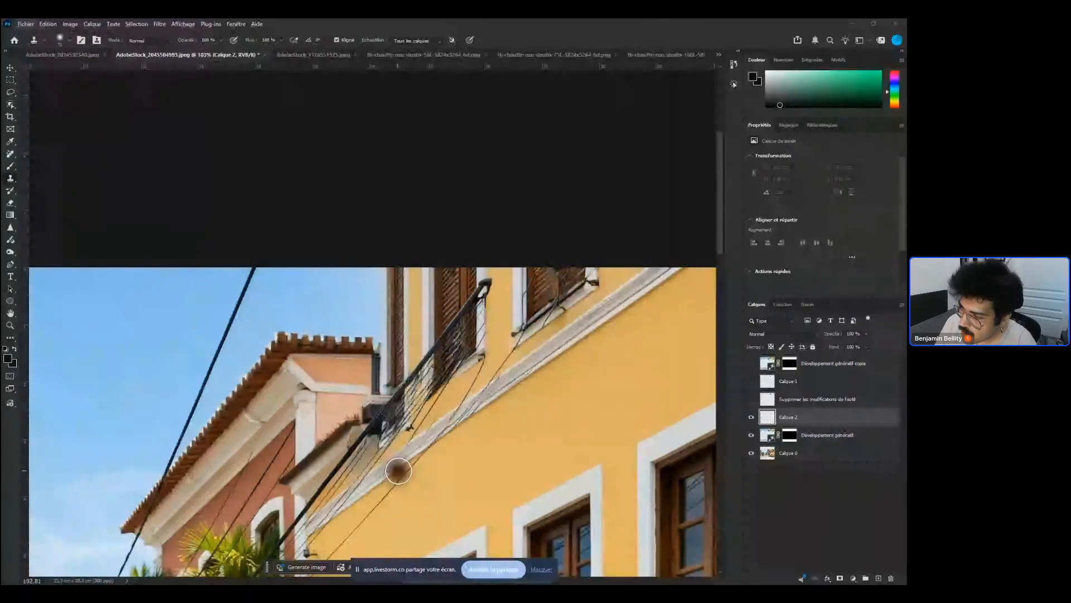
Try a clone stroke over the wires on the new layer, undo it, and delete that empty layer
{"action": "left_click", "coordinate": [365, 429], "text": "alt"}
{"action": "left_click_drag", "start_coordinate": [394, 389], "coordinate": [446, 344]}
{"action": "key", "text": "ctrl+z"}
{"action": "key", "text": "Delete"}
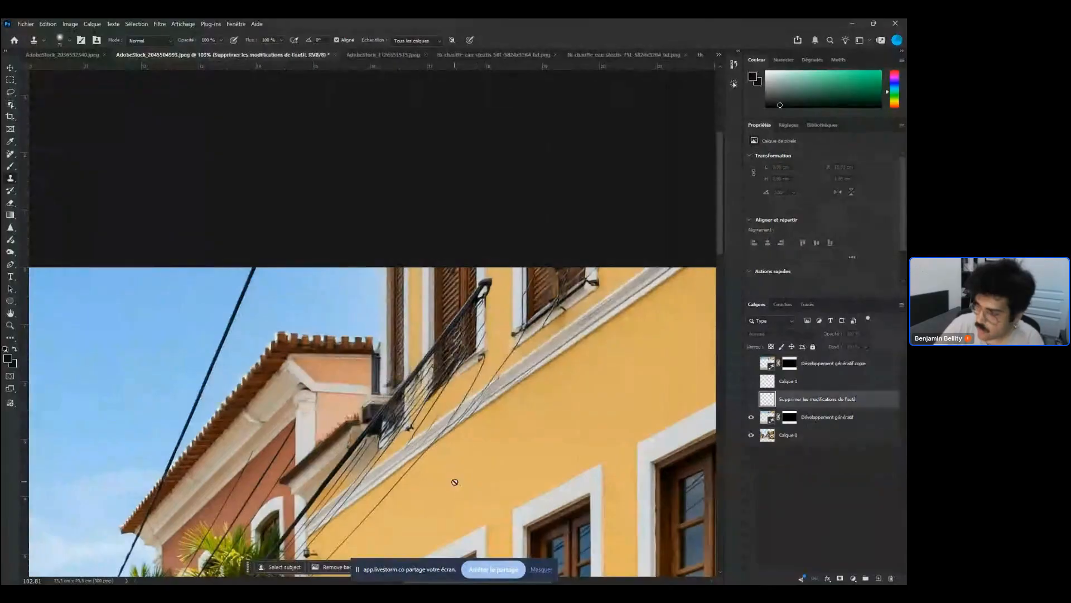
Draw a Pen path along the main cable up into the extended sky and convert it to a selection
{"action": "key", "text": "p"}
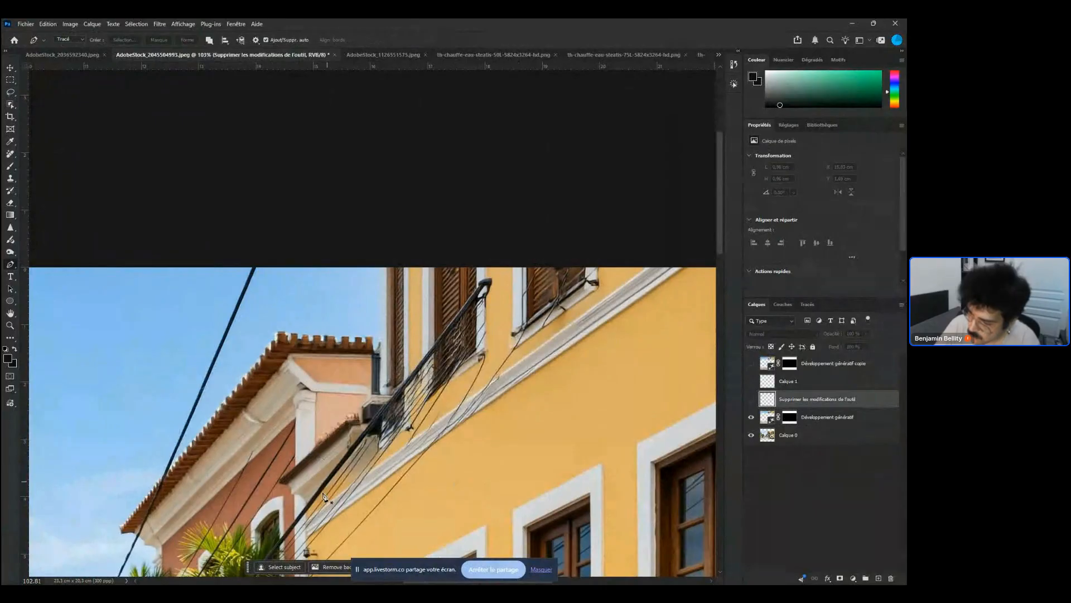
{"action": "left_click", "coordinate": [288, 529]}
{"action": "left_click", "coordinate": [503, 259]}
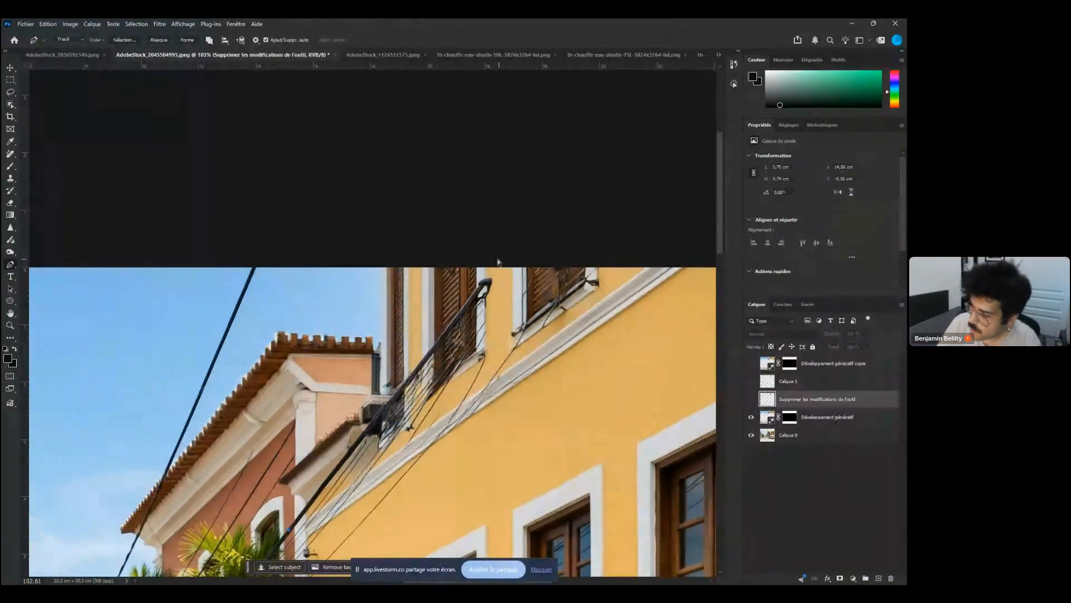
{"action": "mouse_move", "coordinate": [497, 258]}
{"action": "left_mouse_down"}
{"action": "mouse_move", "coordinate": [523, 222]}
{"action": "mouse_move", "coordinate": [505, 259]}
{"action": "left_mouse_up"}
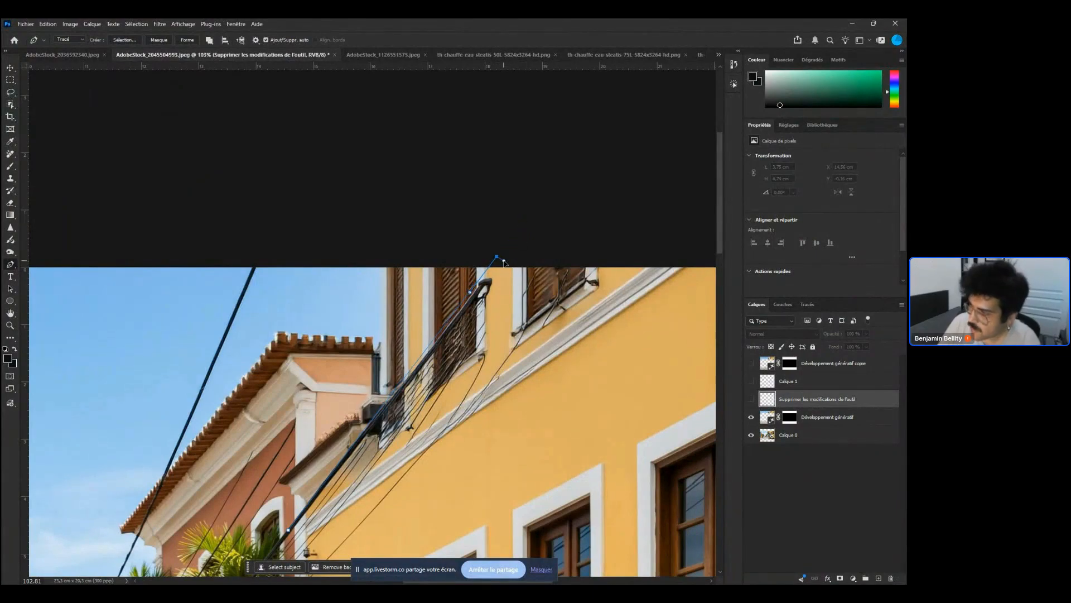
{"action": "left_click", "coordinate": [507, 260]}
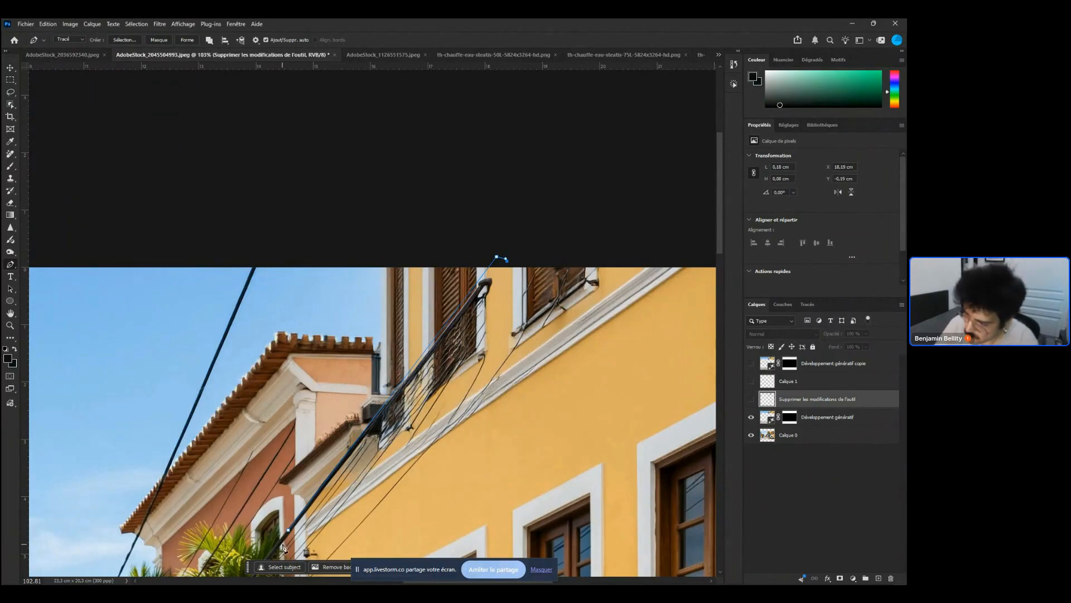
{"action": "scroll", "coordinate": [284, 547], "scroll_direction": "down", "scroll_amount": 2}
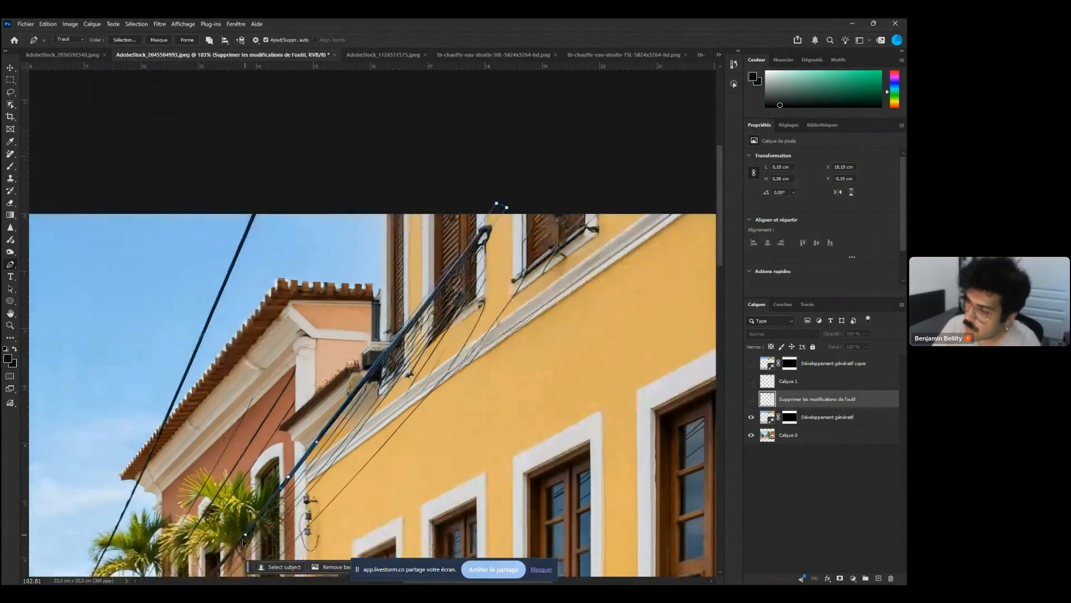
{"action": "left_click", "coordinate": [245, 535]}
{"action": "left_click_drag", "start_coordinate": [243, 540], "coordinate": [313, 471]}
{"action": "key", "text": "ctrl+Return"}
Add a new layer and brush black along the cable selection with the brush at 100% opacity
{"action": "key", "text": "b"}
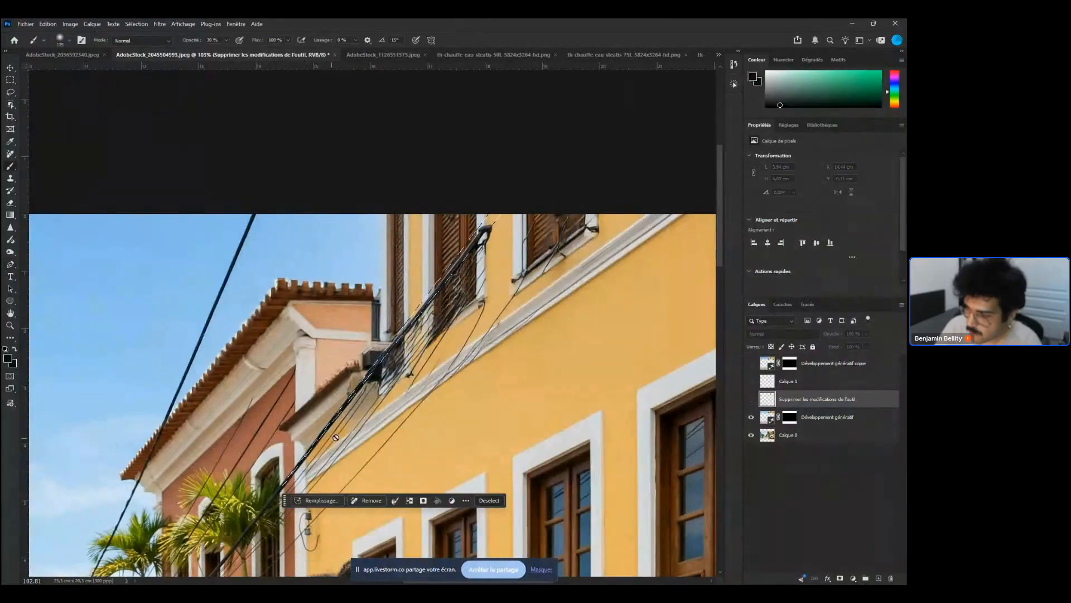
{"action": "left_click", "coordinate": [330, 441]}
{"action": "key", "text": "Return"}
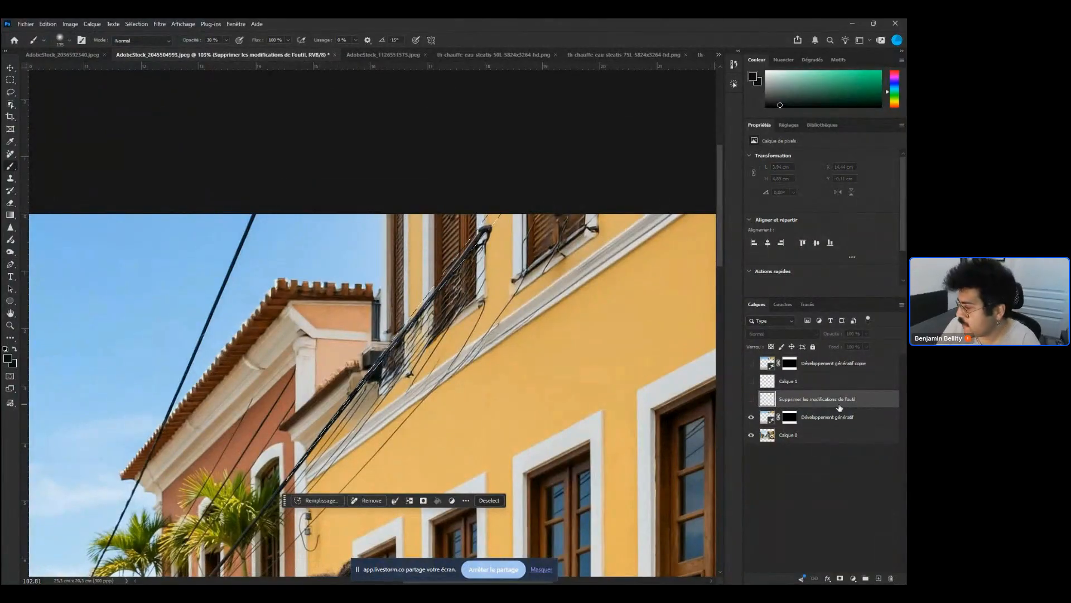
{"action": "left_click", "coordinate": [875, 578]}
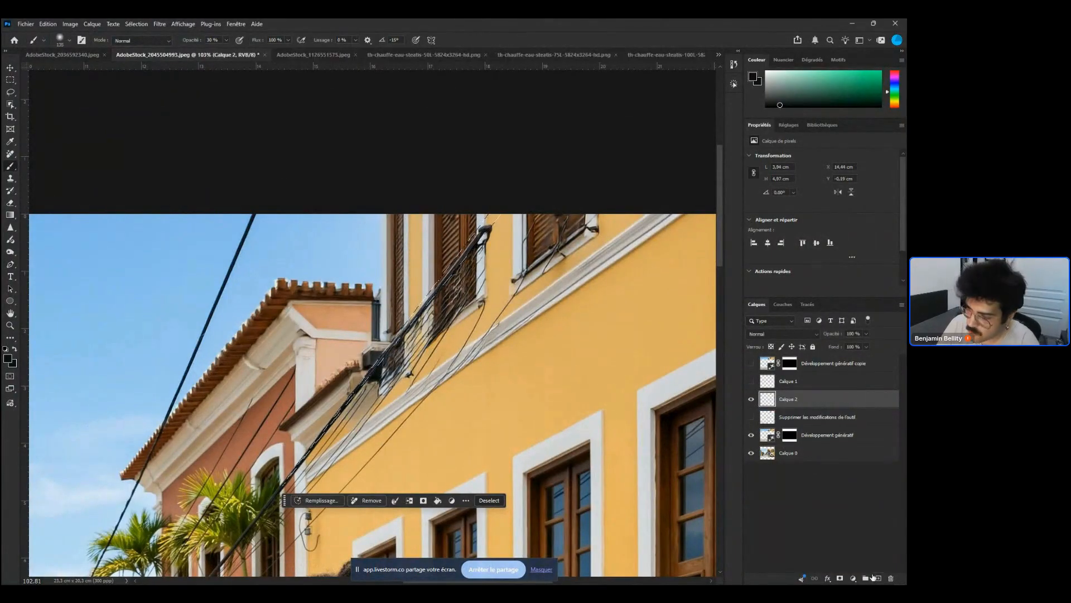
{"action": "left_click", "coordinate": [311, 449], "text": "alt"}
{"action": "left_click", "coordinate": [309, 453]}
{"action": "left_click", "coordinate": [308, 455], "text": "alt"}
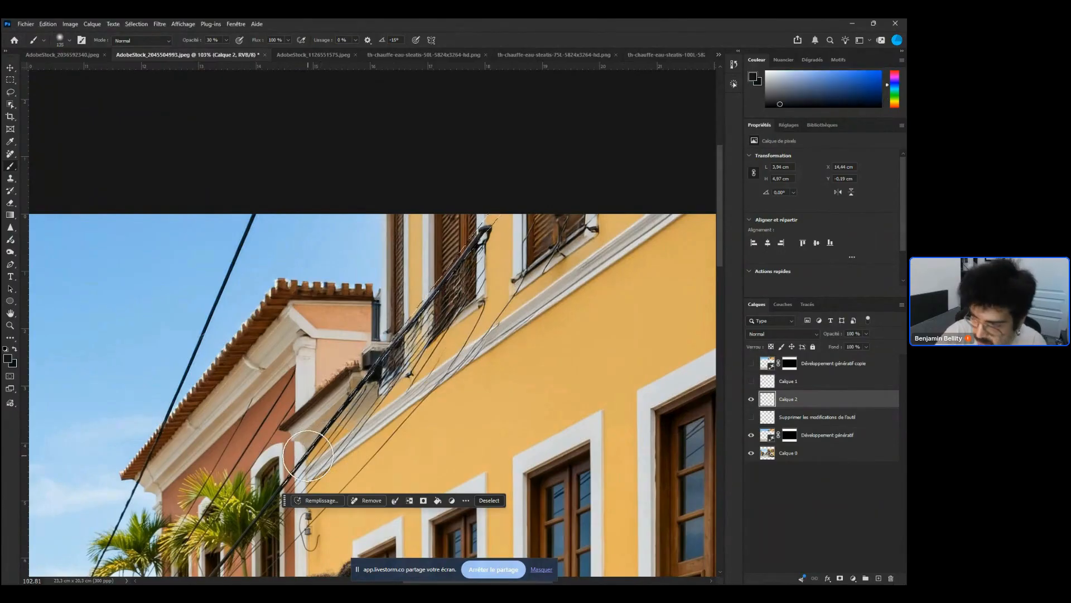
{"action": "key", "text": "shift+F6"}
{"action": "key", "text": "Return"}
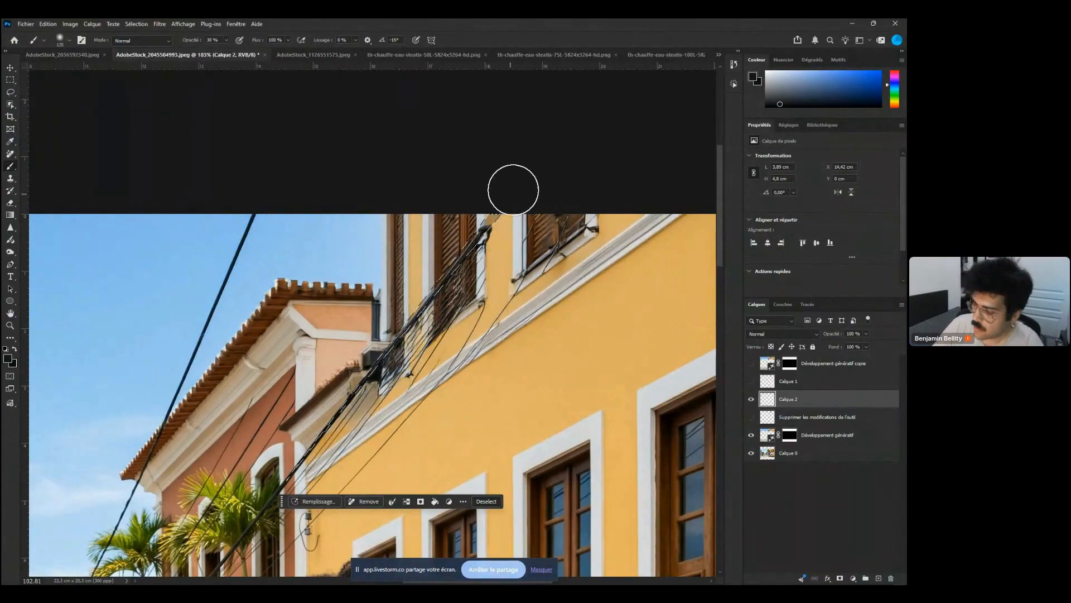
{"action": "key", "text": "0"}
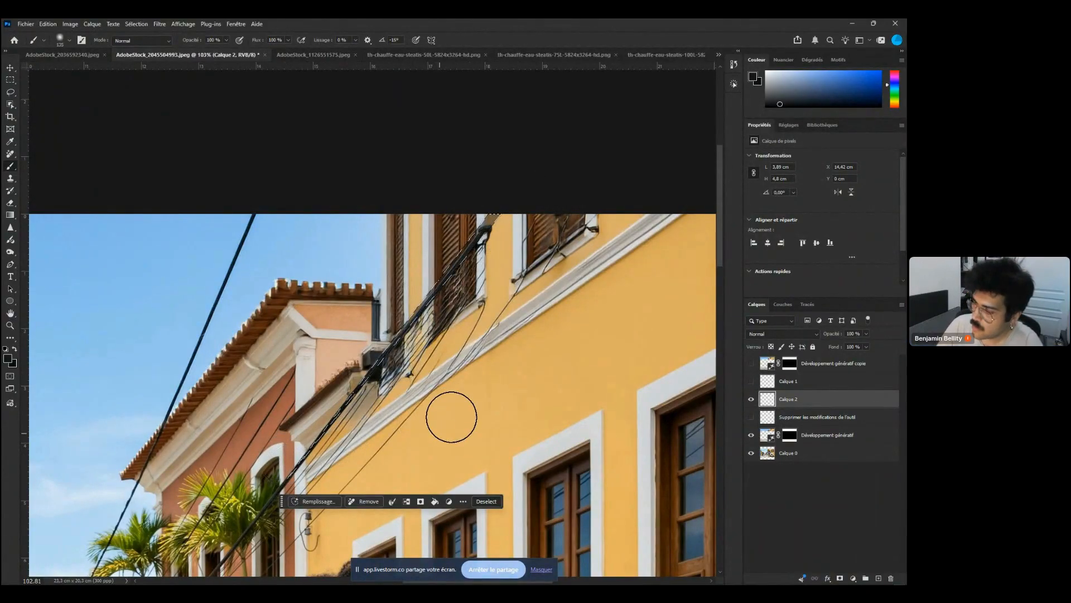
Hide the Développement génératif layer, adjust the cable path anchors with the Pen tool, and deselect
{"action": "left_click", "coordinate": [751, 436]}
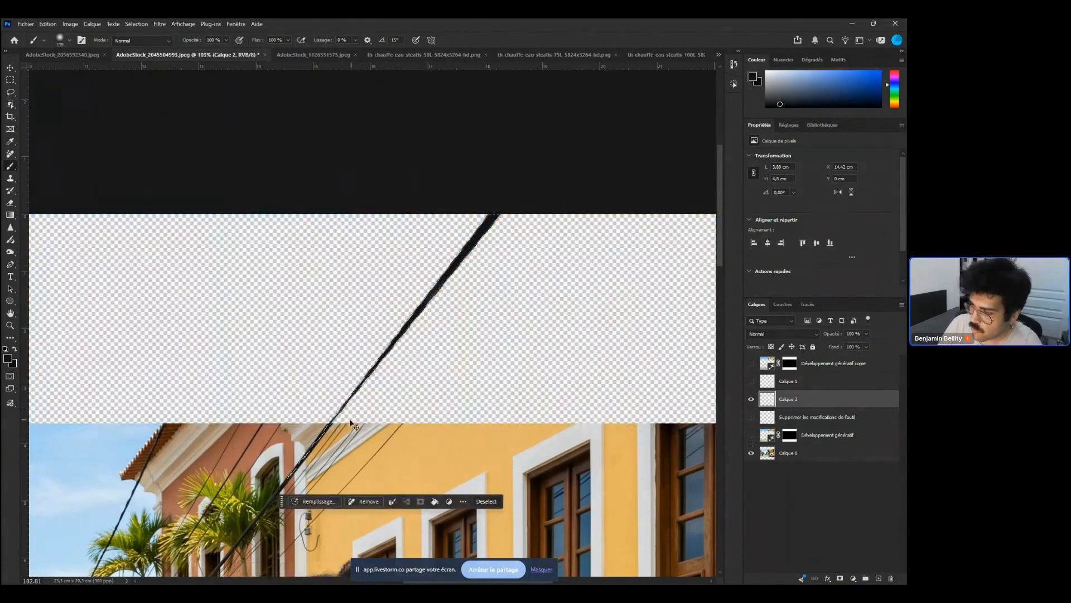
{"action": "key", "text": "p"}
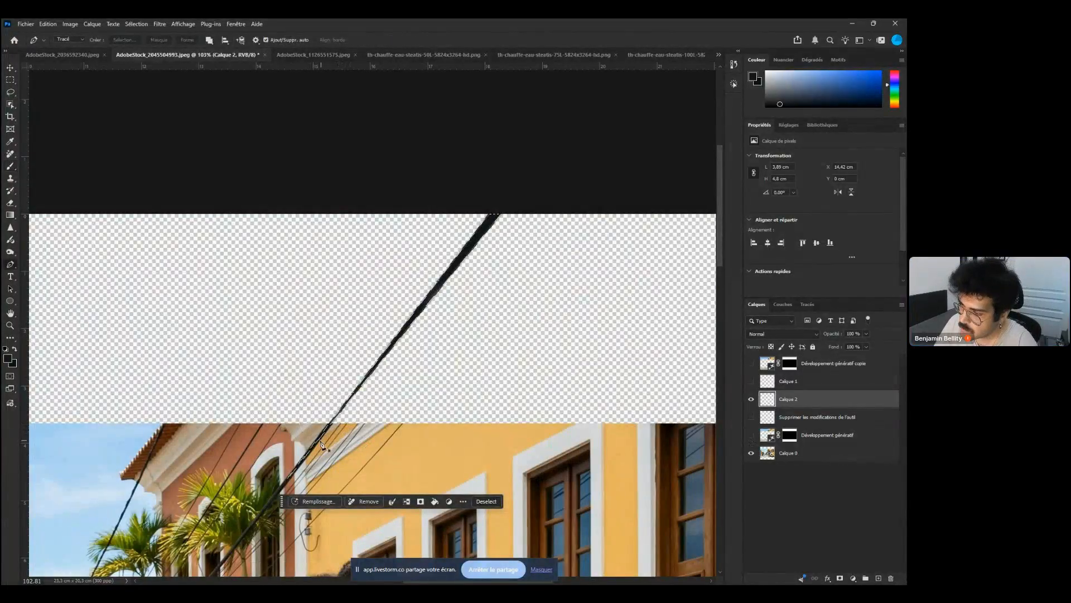
{"action": "left_click", "coordinate": [319, 442]}
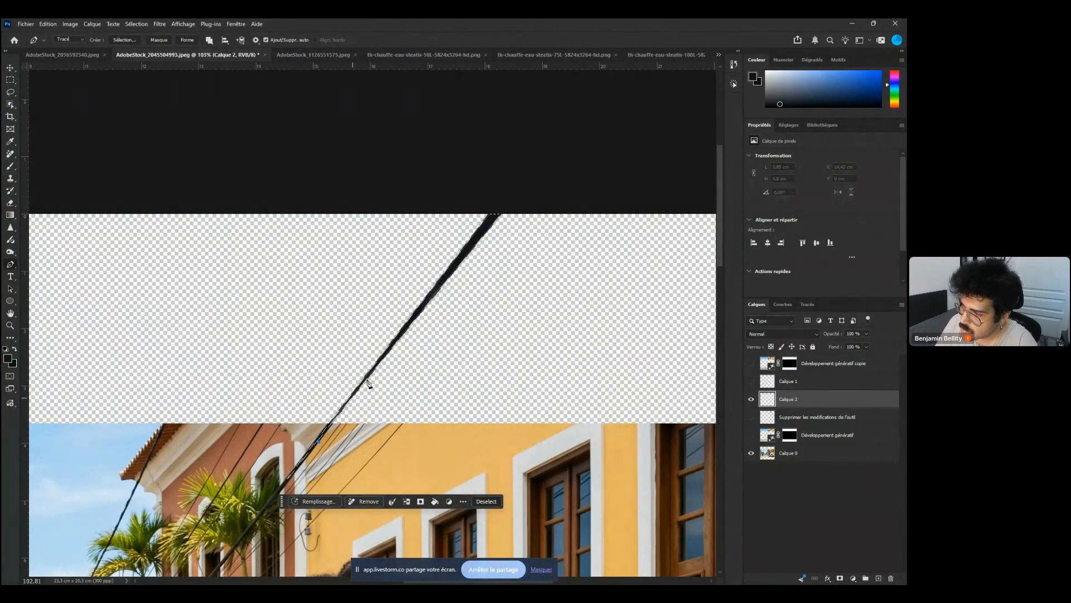
{"action": "left_click", "coordinate": [404, 332]}
{"action": "left_click", "coordinate": [400, 332]}
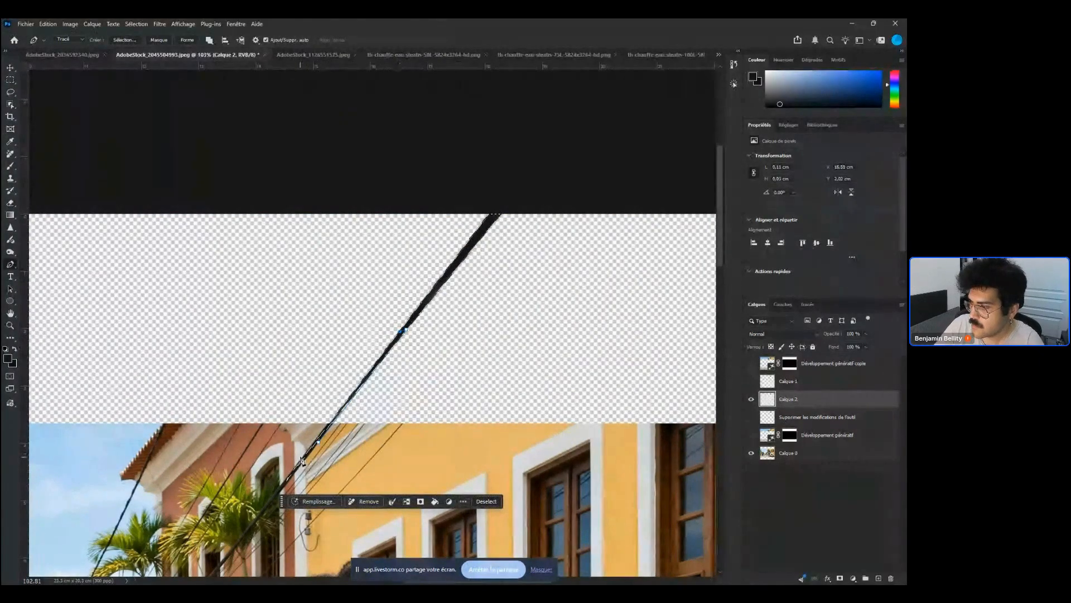
{"action": "left_click", "coordinate": [301, 459]}
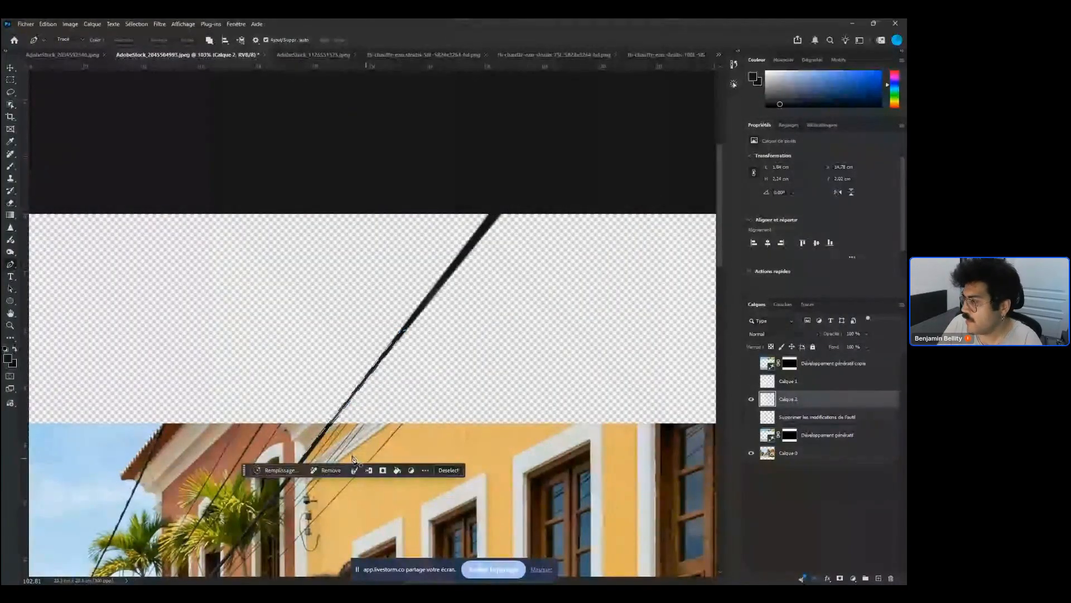
{"action": "key", "text": "ctrl+d"}
{"action": "key", "text": "b"}
{"action": "scroll", "coordinate": [413, 439], "scroll_direction": "down", "scroll_amount": 4}
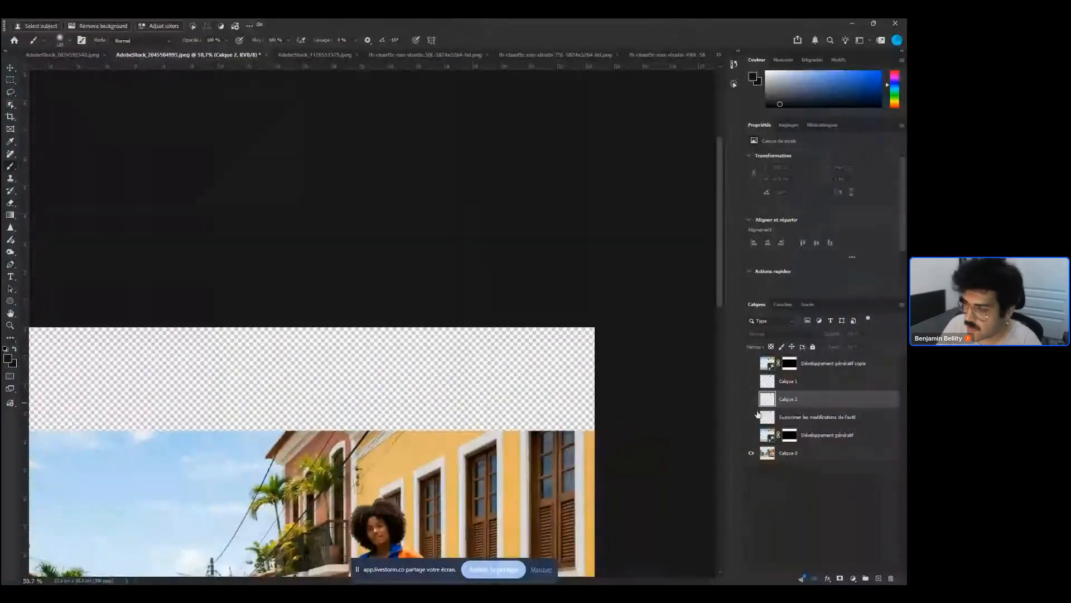
Toggle the visibility of the generated, removal and cable layers to compare, then delete the painted cable layer Calque 2
{"action": "left_click", "coordinate": [751, 435]}
{"action": "scroll", "coordinate": [453, 401], "scroll_direction": "up", "scroll_amount": 4}
{"action": "scroll", "coordinate": [453, 401], "scroll_direction": "up", "scroll_amount": 1}
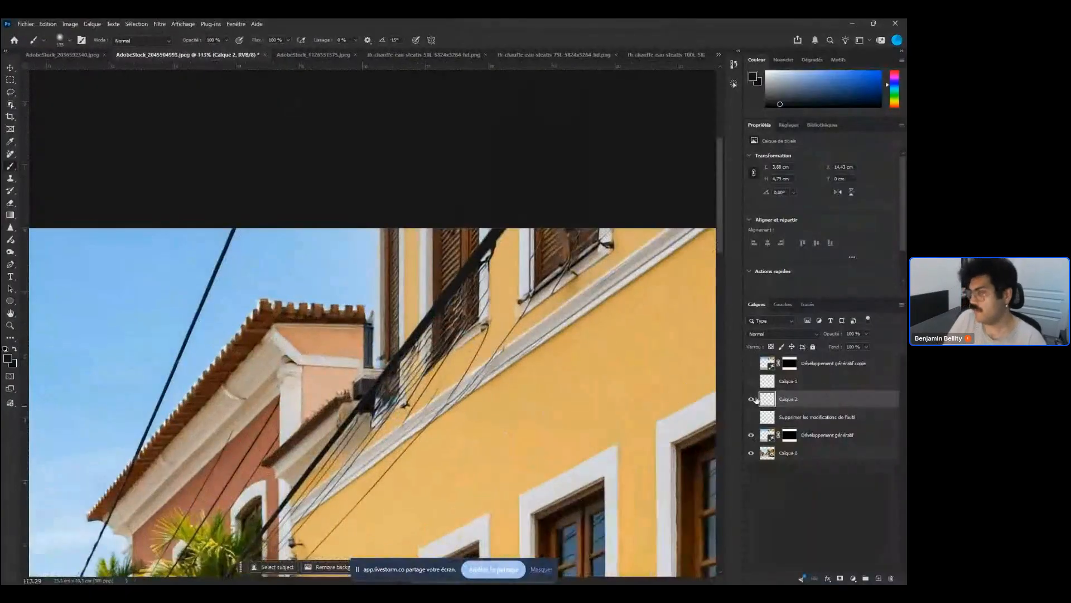
{"action": "left_click", "coordinate": [751, 417]}
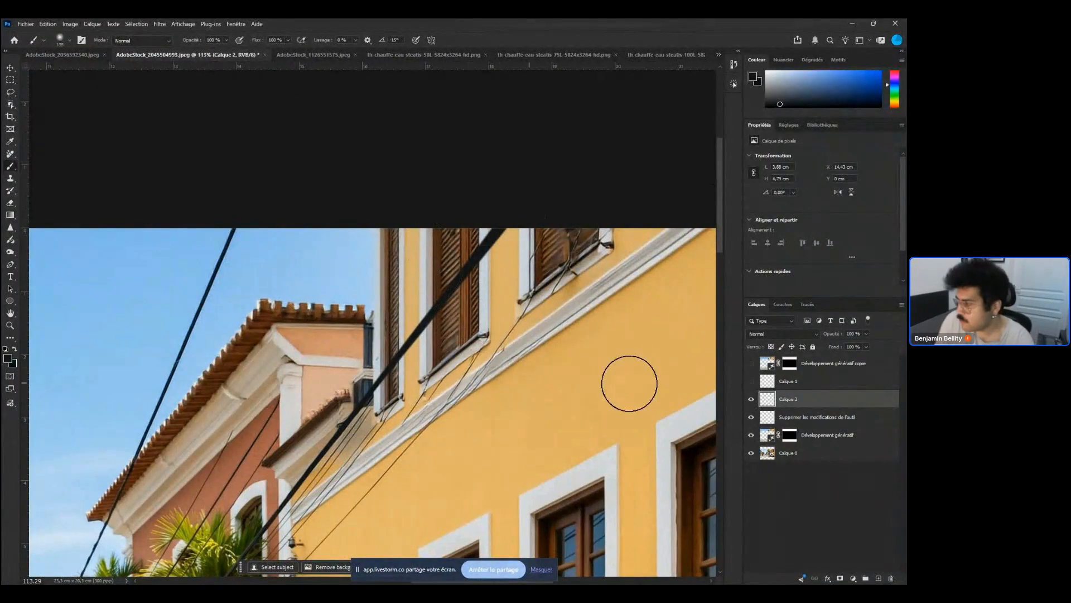
{"action": "left_click", "coordinate": [751, 397]}
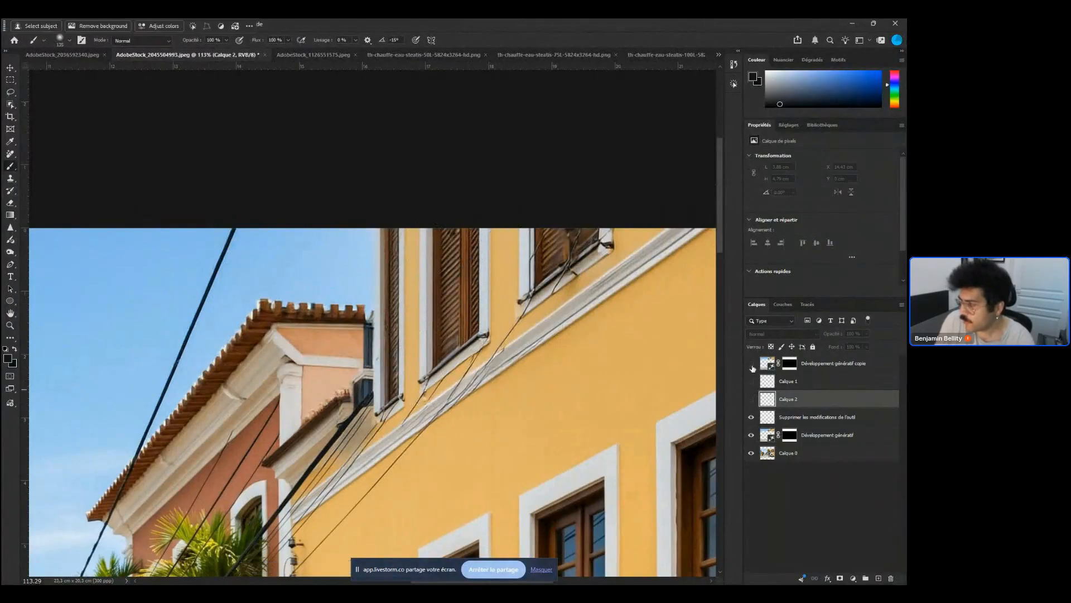
{"action": "left_click", "coordinate": [751, 363]}
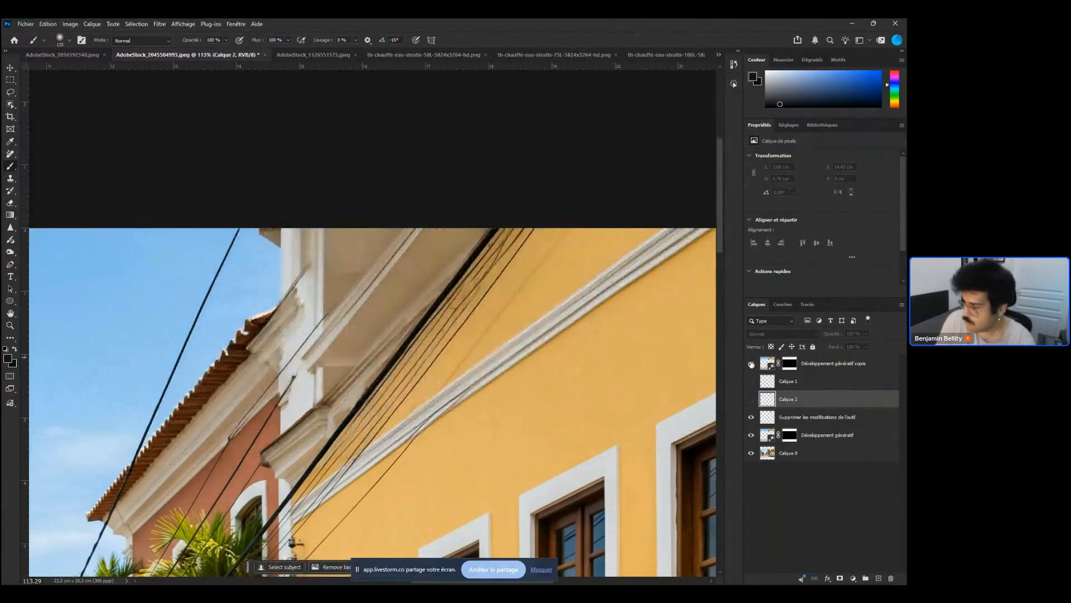
{"action": "left_click", "coordinate": [751, 363]}
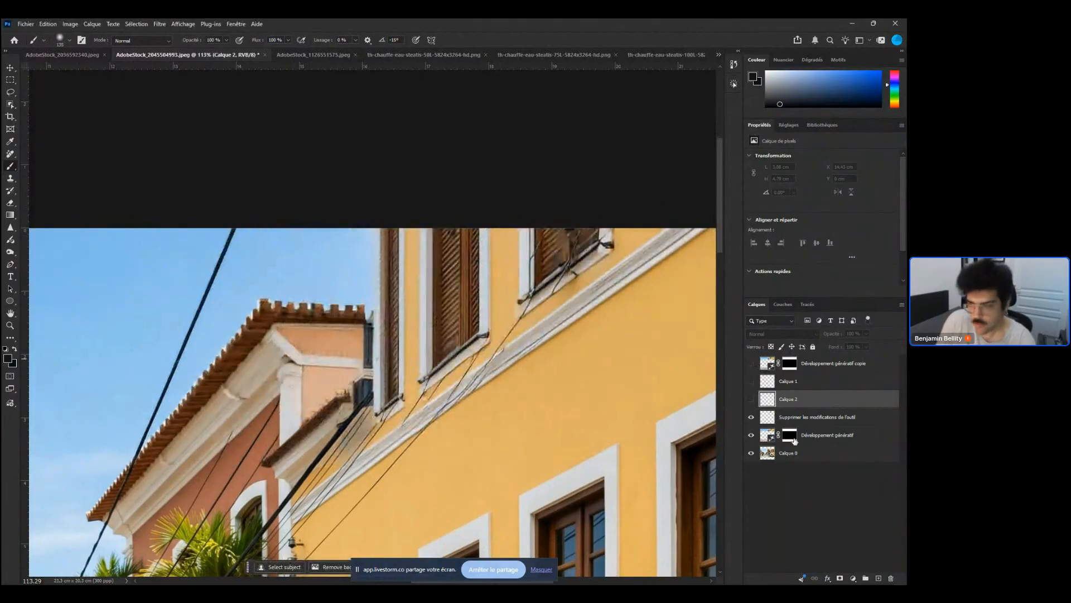
{"action": "left_click", "coordinate": [819, 436]}
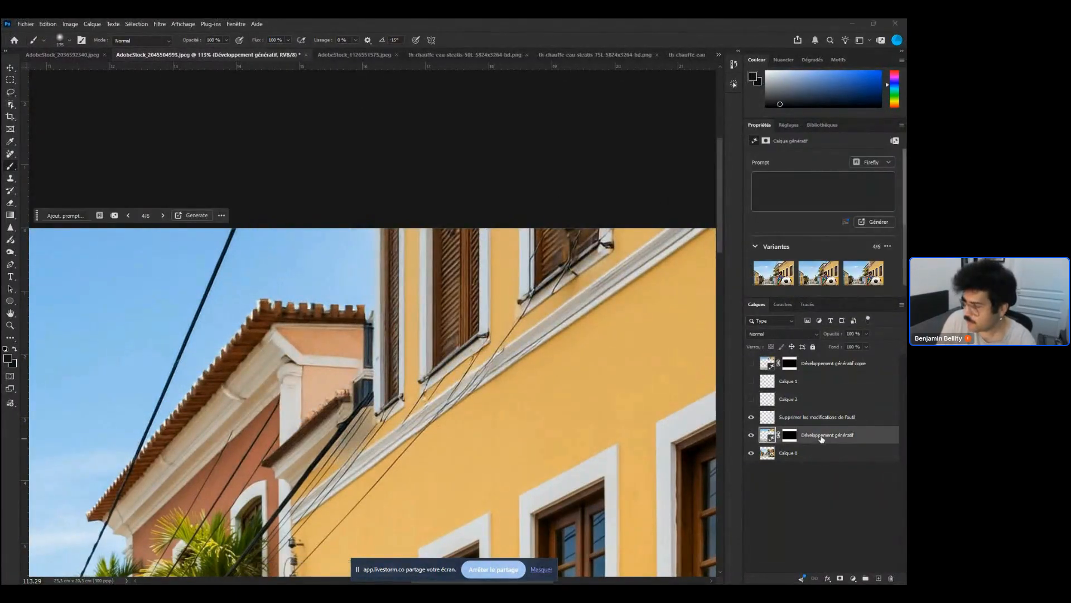
{"action": "left_click", "coordinate": [781, 381]}
{"action": "left_click", "coordinate": [752, 381]}
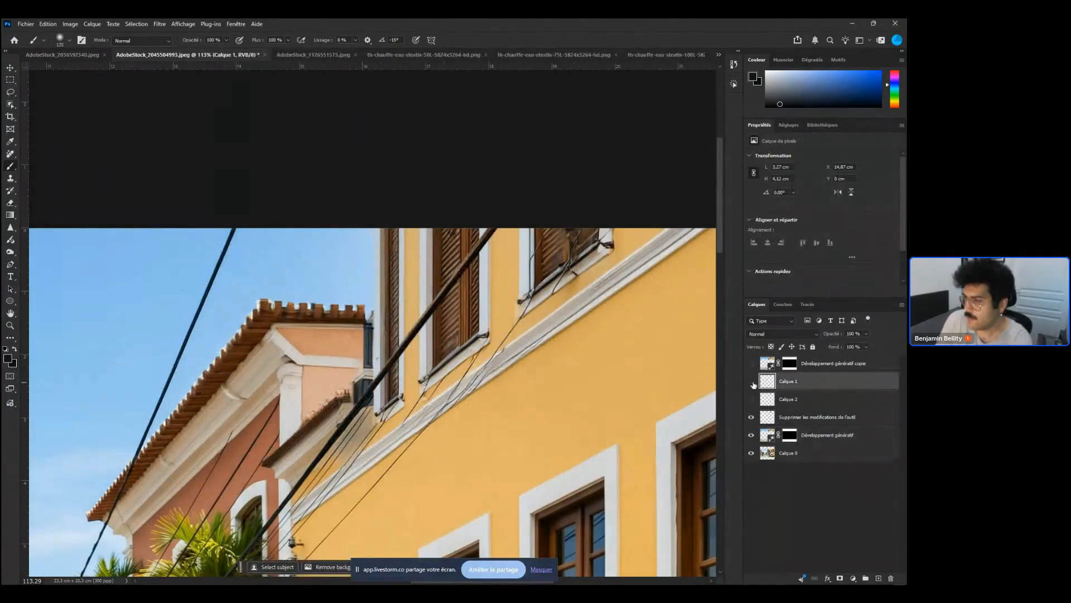
{"action": "left_click", "coordinate": [751, 399]}
{"action": "left_click", "coordinate": [753, 398]}
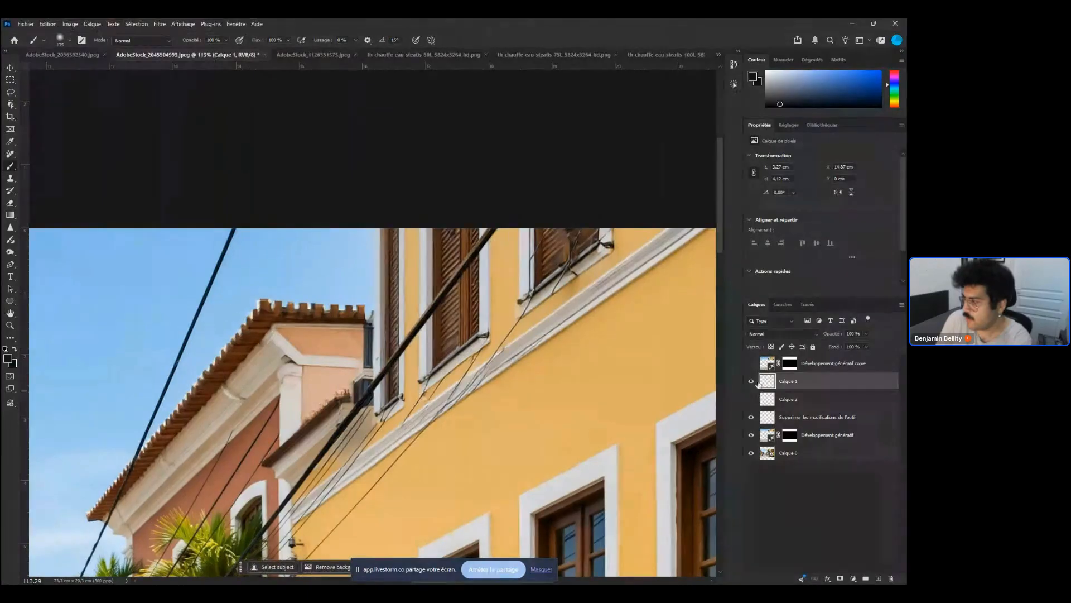
{"action": "left_click", "coordinate": [797, 400]}
{"action": "key", "text": "Delete"}
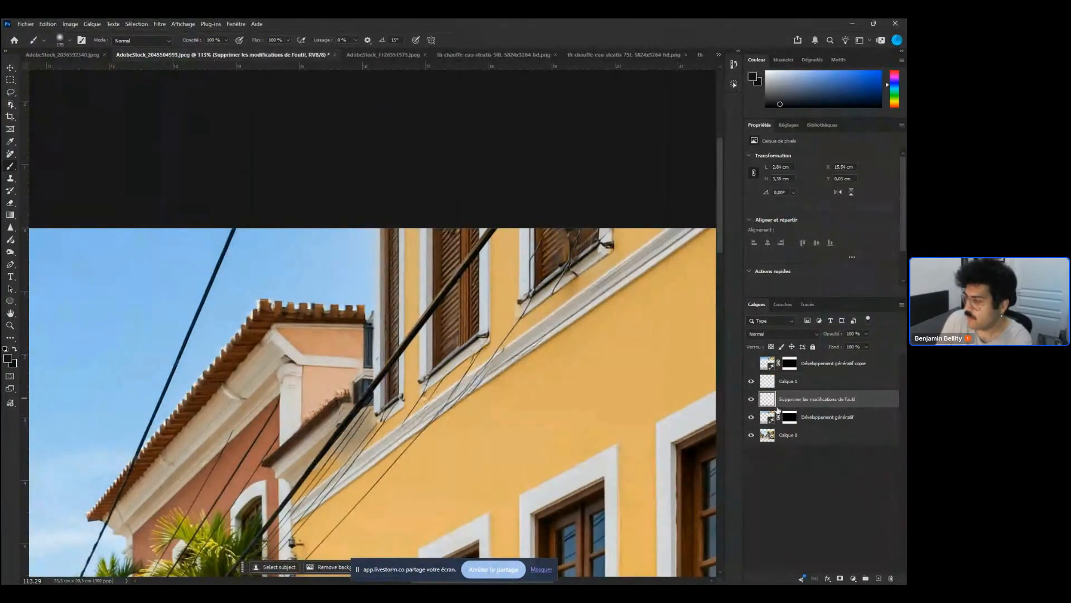
Show Calque 1, select the Développement génératif layer and compare its generated variants, settling on variant 4 of 6
{"action": "left_click", "coordinate": [752, 381]}
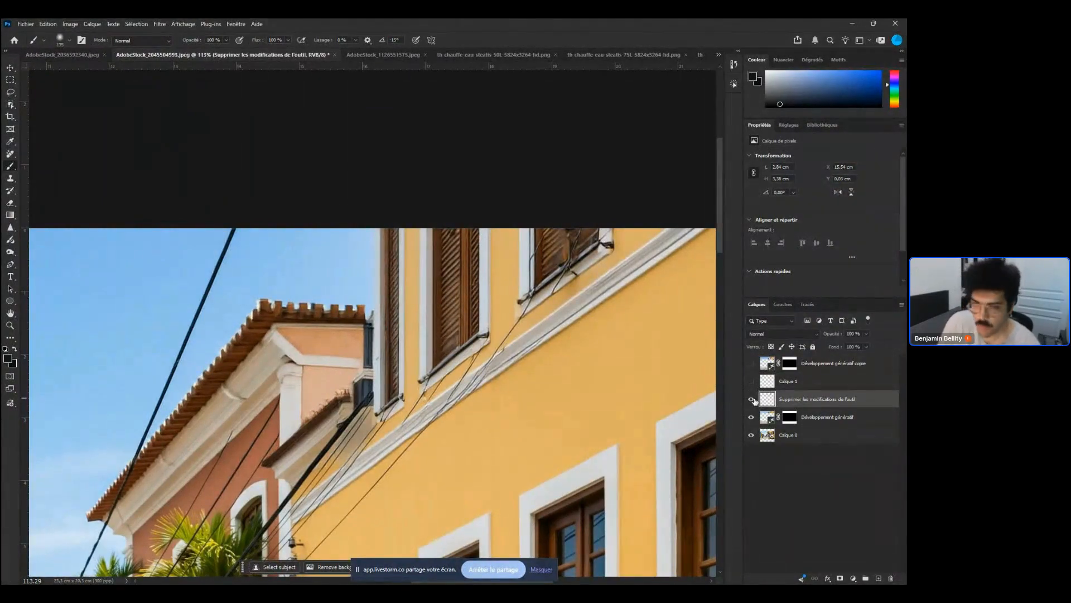
{"action": "left_click", "coordinate": [826, 416], "text": "shift"}
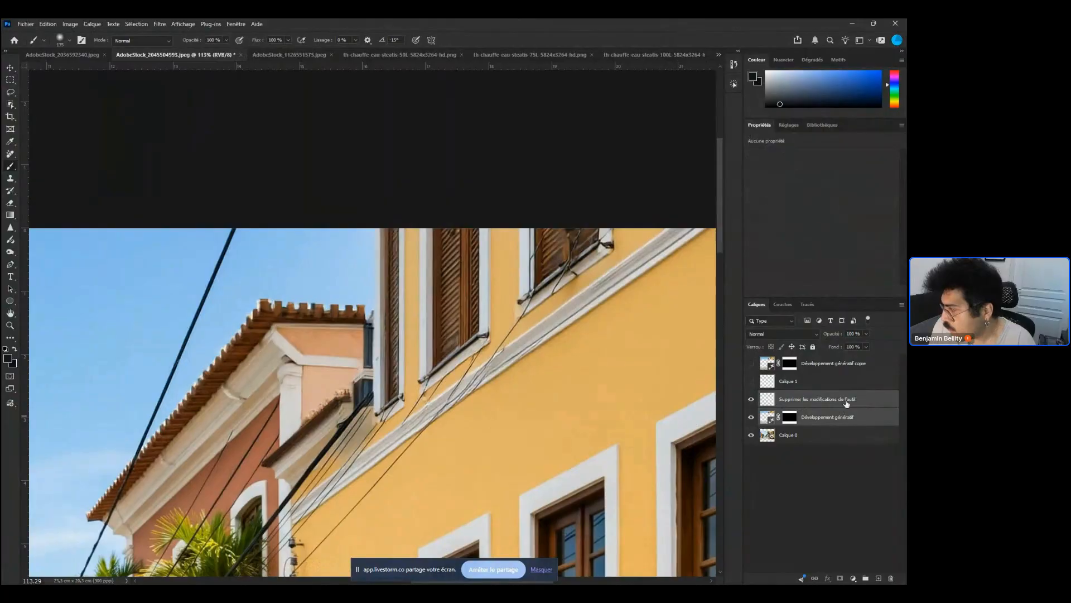
{"action": "left_click", "coordinate": [839, 414]}
{"action": "left_click", "coordinate": [751, 381]}
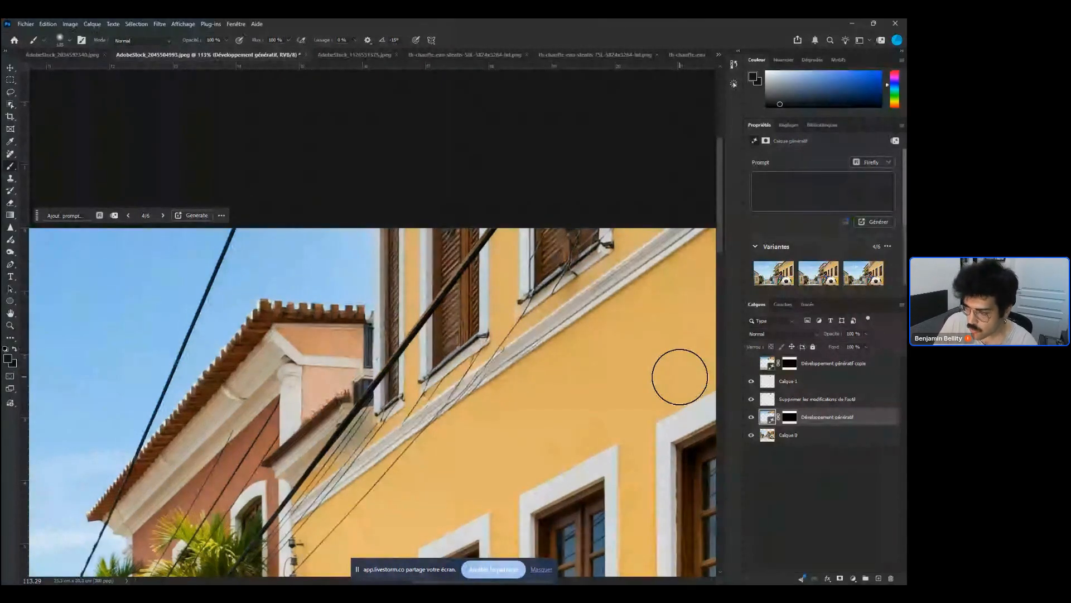
{"action": "scroll", "coordinate": [398, 470], "scroll_direction": "down", "scroll_amount": 2}
{"action": "left_click_drag", "start_coordinate": [397, 470], "coordinate": [466, 355]}
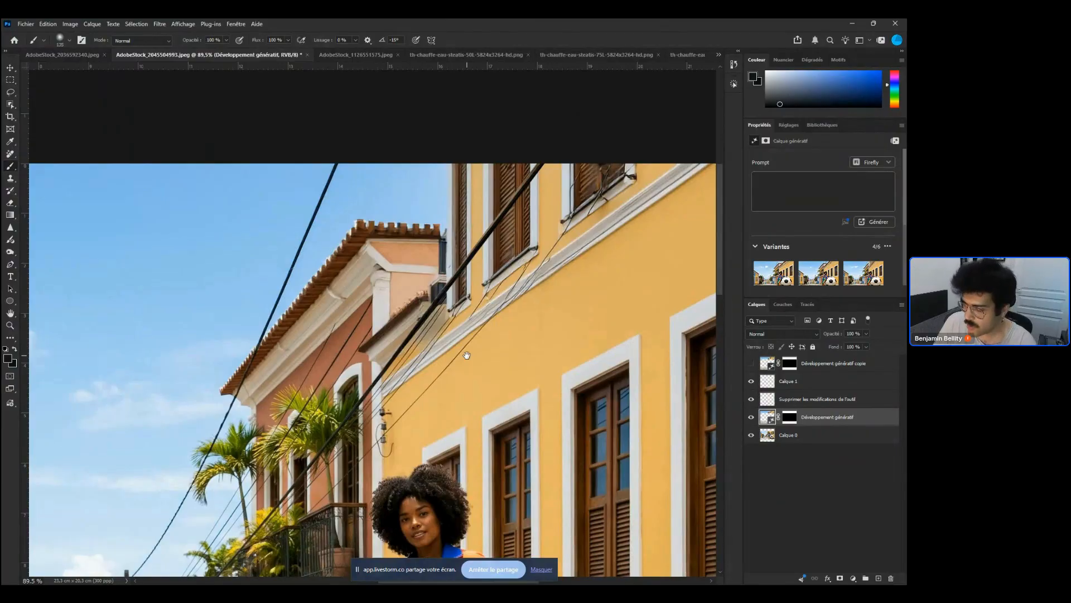
{"action": "left_click_drag", "start_coordinate": [467, 355], "coordinate": [380, 462]}
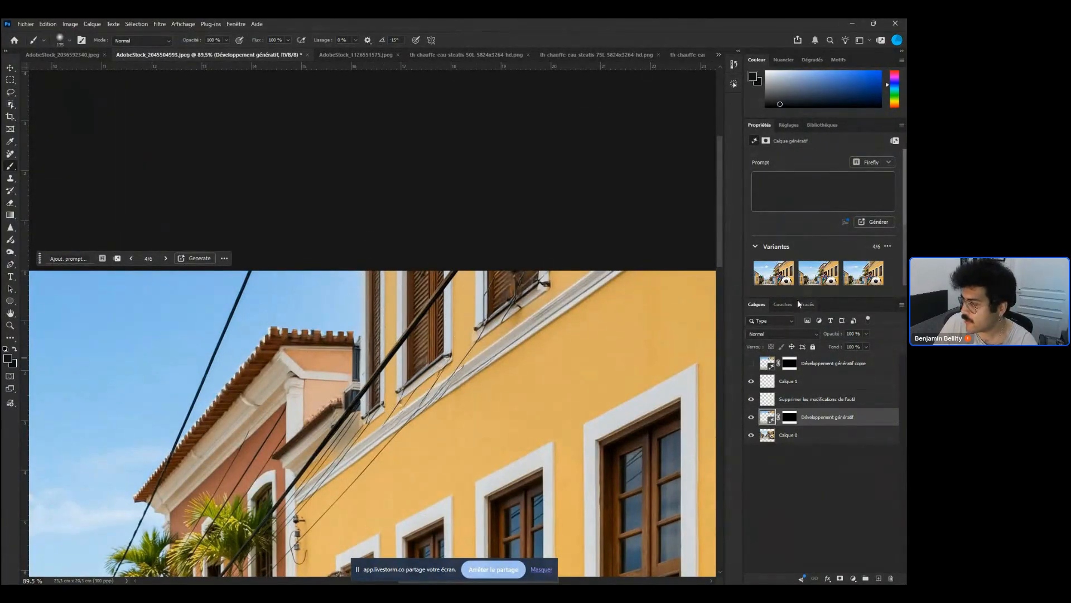
{"action": "left_click", "coordinate": [804, 270]}
{"action": "left_click", "coordinate": [773, 273]}
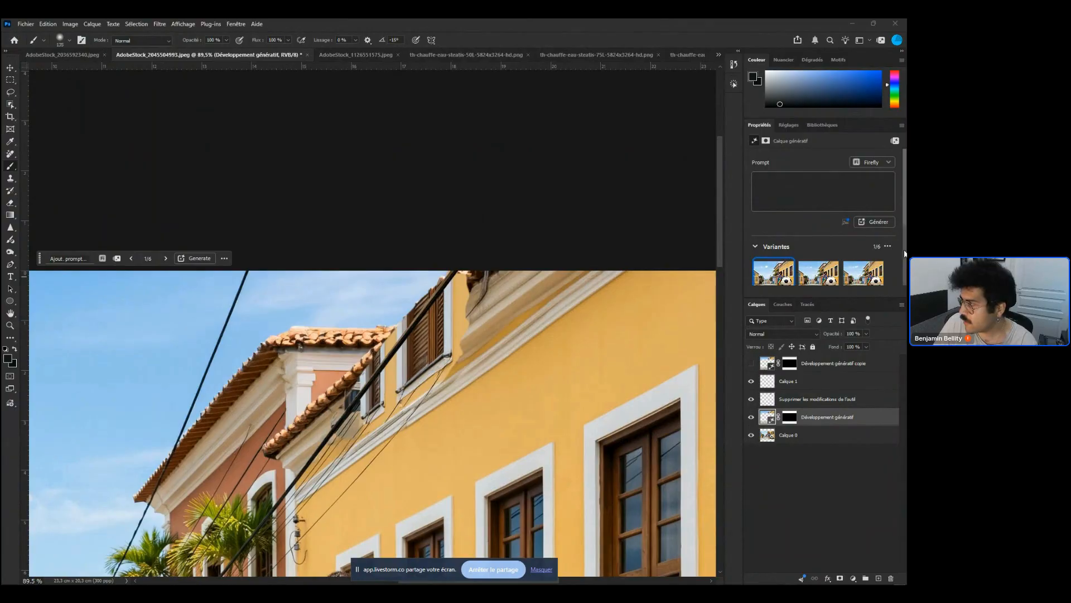
{"action": "scroll", "coordinate": [903, 258], "scroll_direction": "down", "scroll_amount": 2}
{"action": "left_click", "coordinate": [774, 214]}
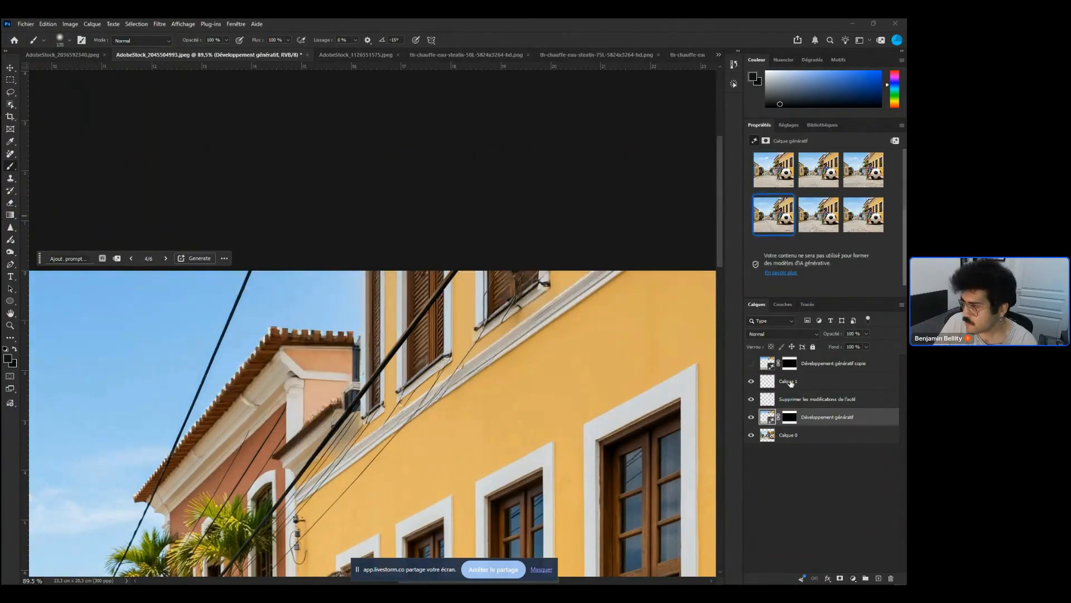
{"action": "left_click", "coordinate": [750, 399]}
{"action": "left_click", "coordinate": [750, 400]}
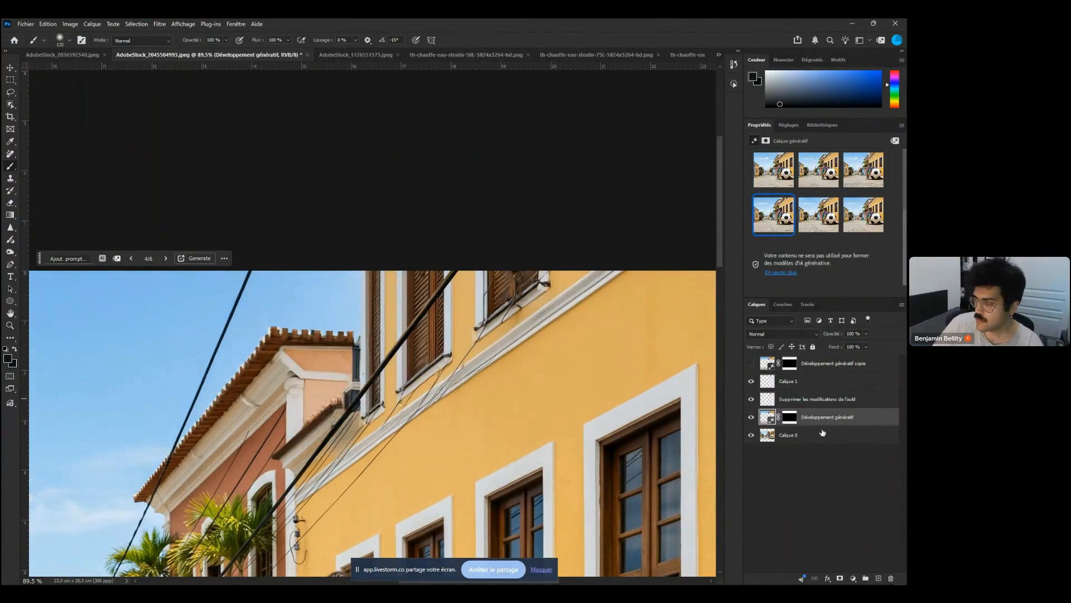
On the Supprimer les modifications de l'outil layer, lasso-select the cables running along the upper window's left edge
{"action": "left_click", "coordinate": [817, 399]}
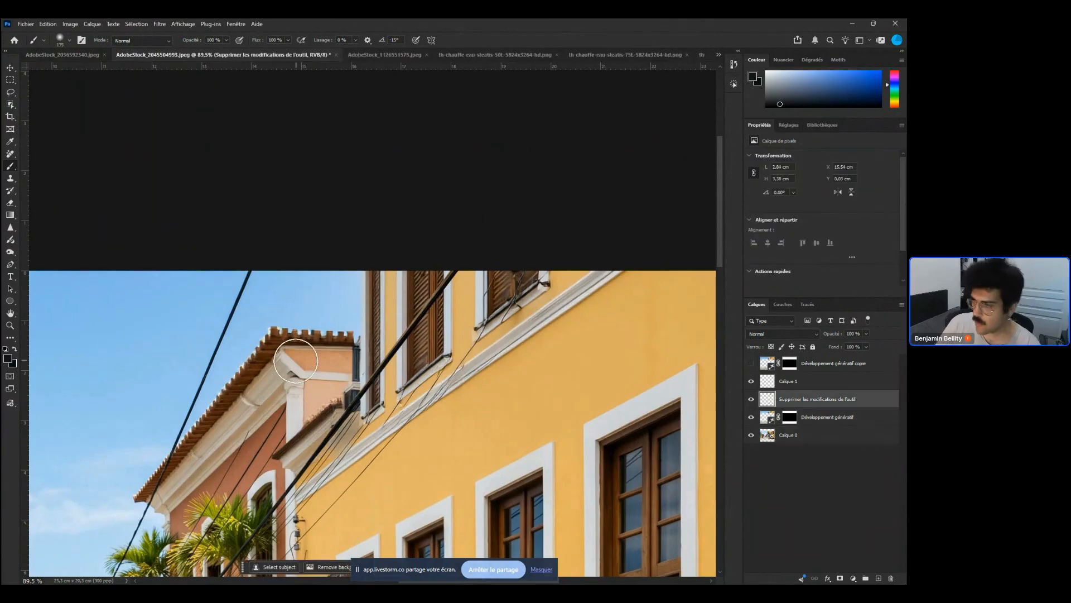
{"action": "key", "text": "l"}
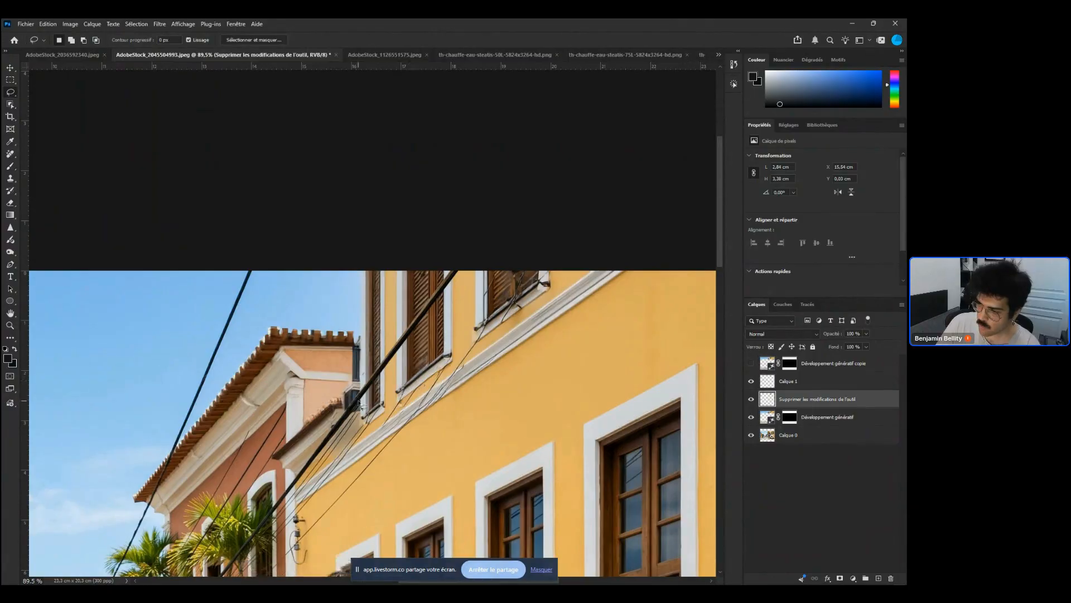
{"action": "mouse_move", "coordinate": [360, 402]}
{"action": "left_mouse_down"}
{"action": "mouse_move", "coordinate": [366, 427]}
{"action": "mouse_move", "coordinate": [382, 424]}
{"action": "mouse_move", "coordinate": [396, 346]}
{"action": "mouse_move", "coordinate": [385, 274]}
{"action": "mouse_move", "coordinate": [362, 292]}
{"action": "mouse_move", "coordinate": [361, 385]}
{"action": "left_mouse_up"}
{"action": "key", "text": "shift"}
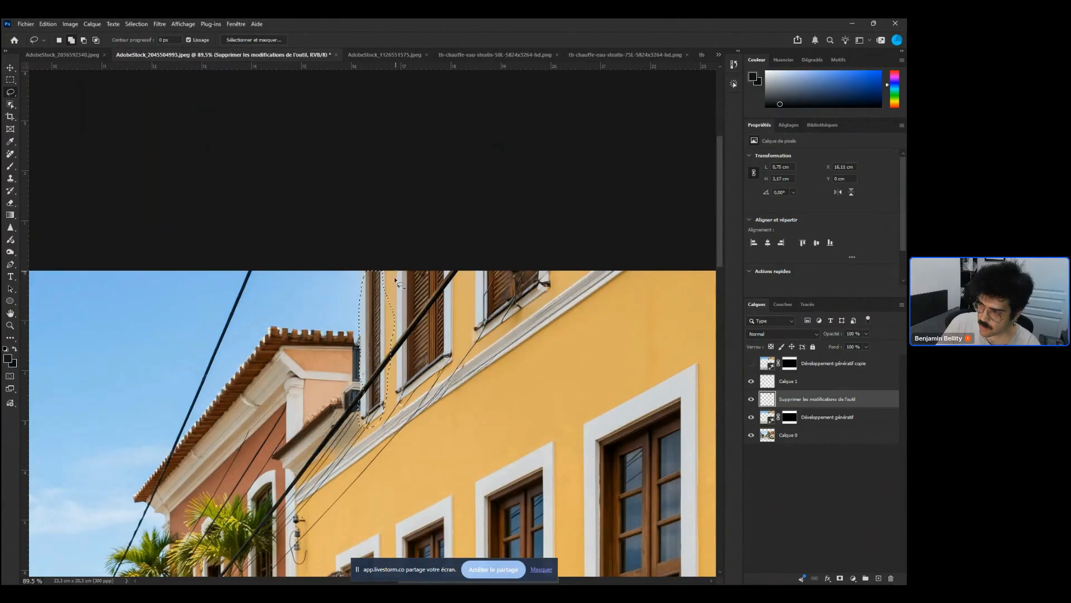
{"action": "mouse_move", "coordinate": [395, 280]}
{"action": "left_mouse_down"}
{"action": "mouse_move", "coordinate": [389, 307]}
{"action": "mouse_move", "coordinate": [376, 288]}
{"action": "mouse_move", "coordinate": [390, 269]}
{"action": "mouse_move", "coordinate": [396, 357]}
{"action": "mouse_move", "coordinate": [412, 289]}
{"action": "left_mouse_up"}
{"action": "key", "text": "alt"}
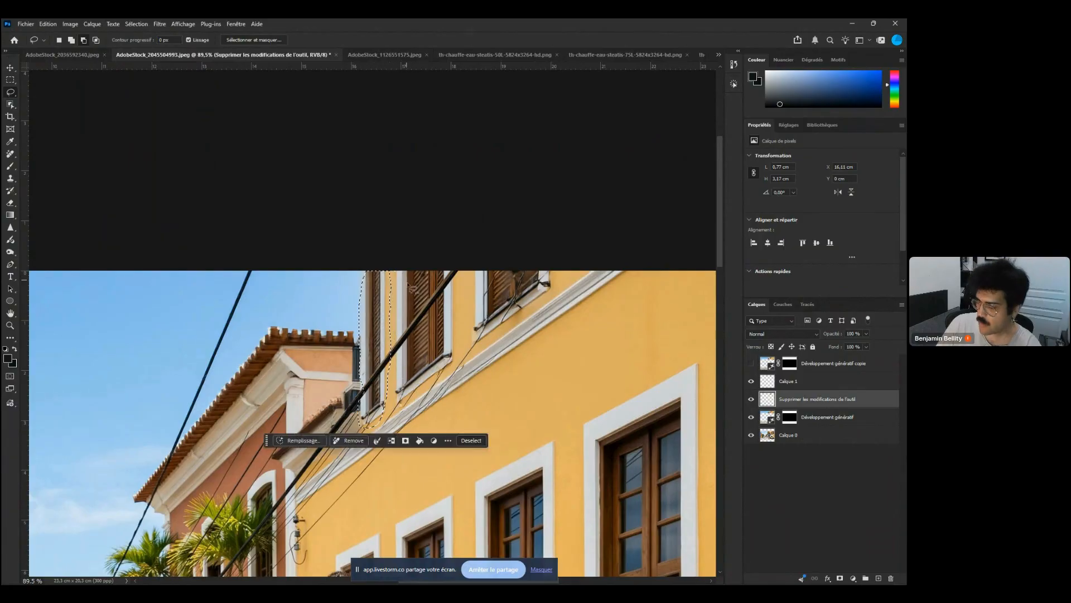
{"action": "left_click_drag", "start_coordinate": [444, 408], "coordinate": [498, 380]}
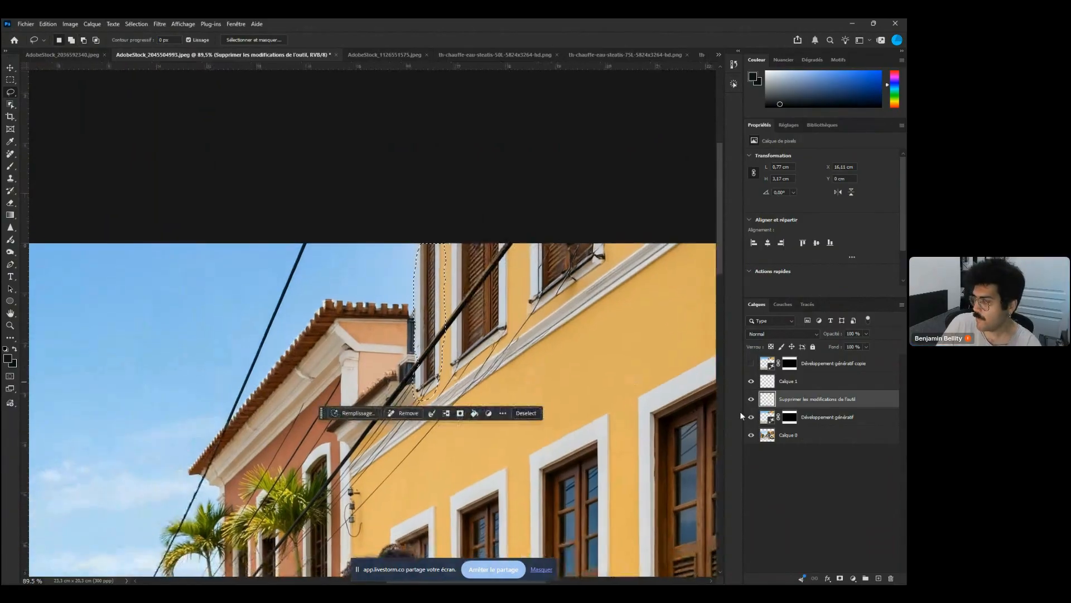
Hide Calque 1 and extend the lasso selection down the window edge over the cables
{"action": "left_click", "coordinate": [751, 381]}
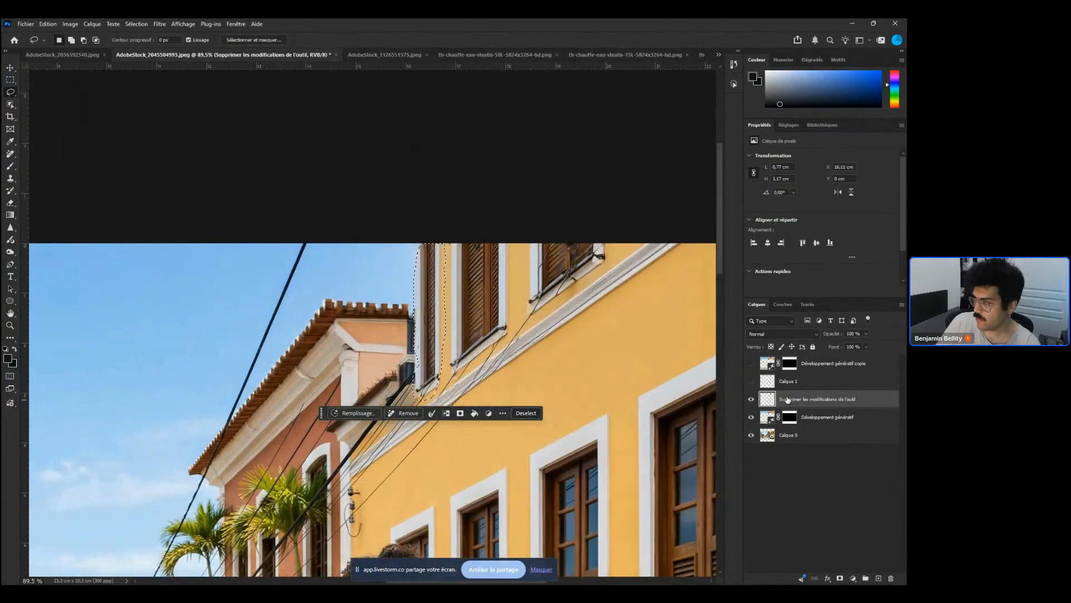
{"action": "left_click", "coordinate": [751, 381]}
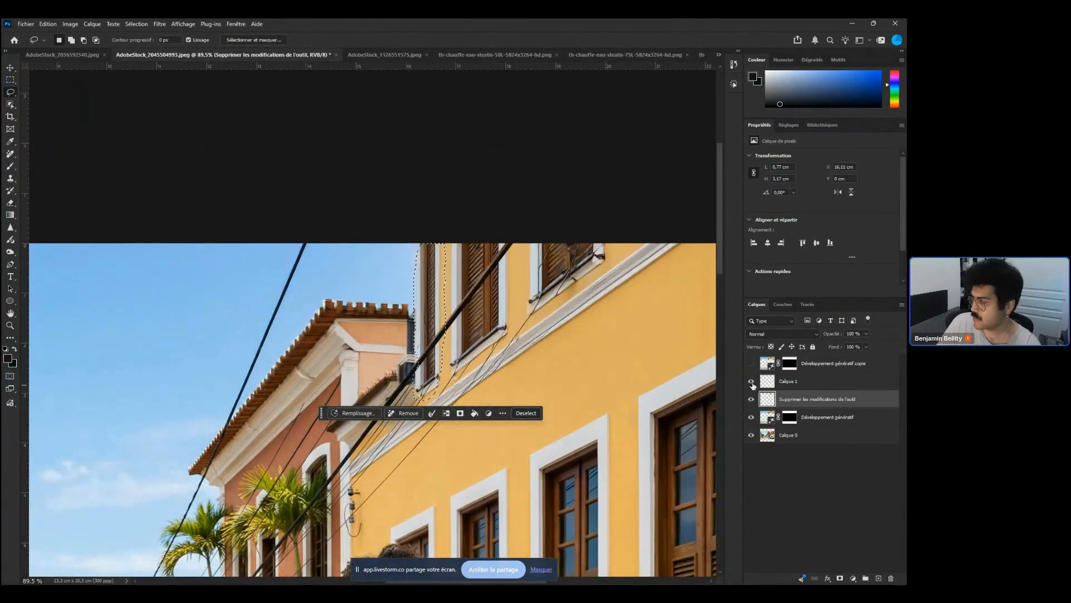
{"action": "left_click", "coordinate": [751, 382]}
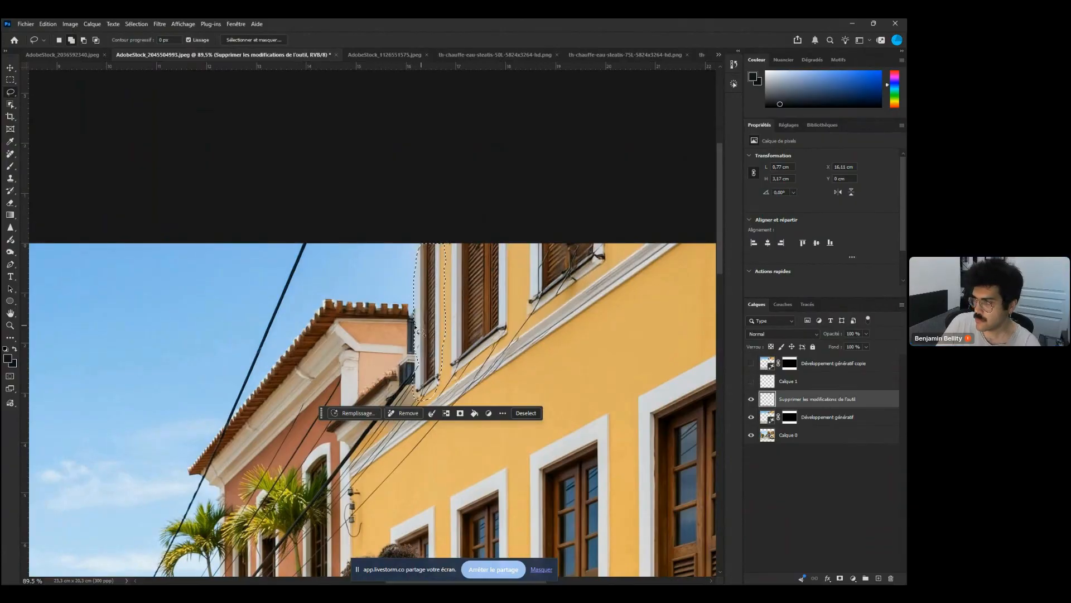
{"action": "left_click_drag", "start_coordinate": [420, 297], "coordinate": [412, 345]}
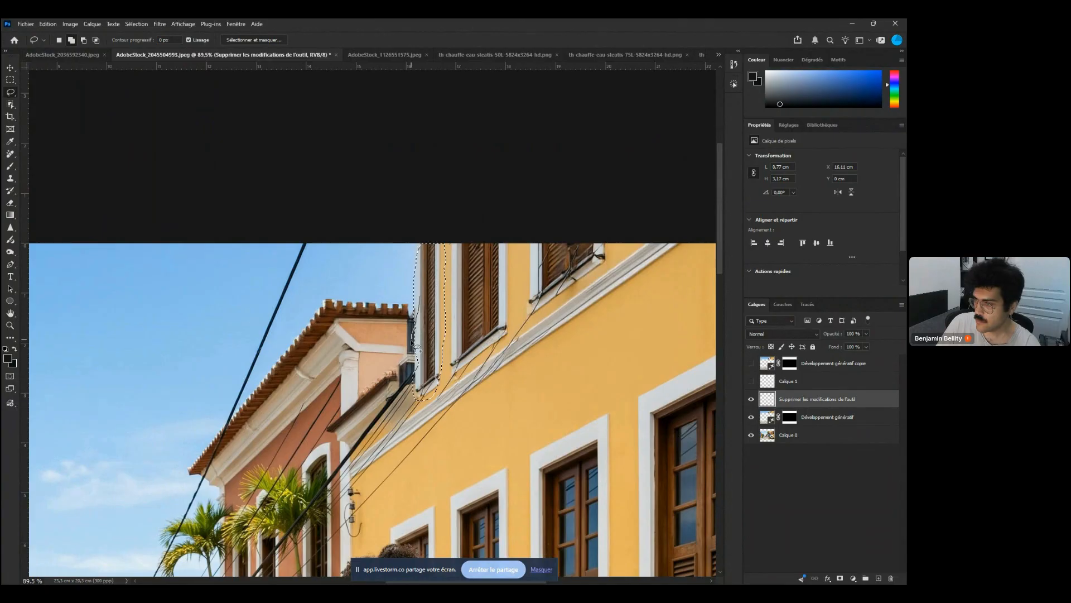
{"action": "left_click_drag", "start_coordinate": [418, 353], "coordinate": [418, 357]}
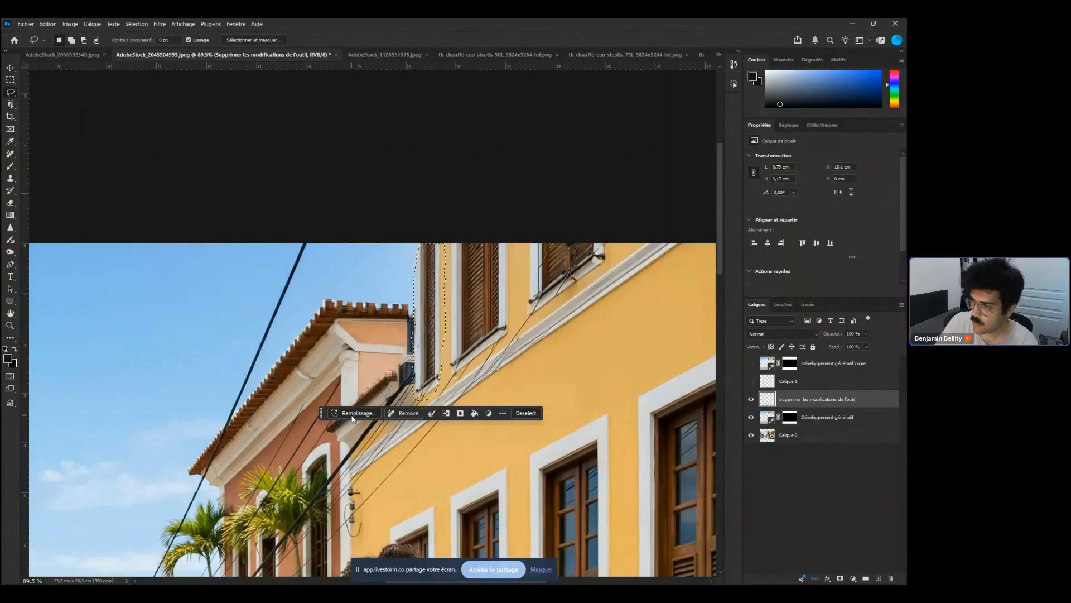
Run Generative Fill on the cable selection without a prompt, using the default Firefly model
{"action": "left_click", "coordinate": [352, 419]}
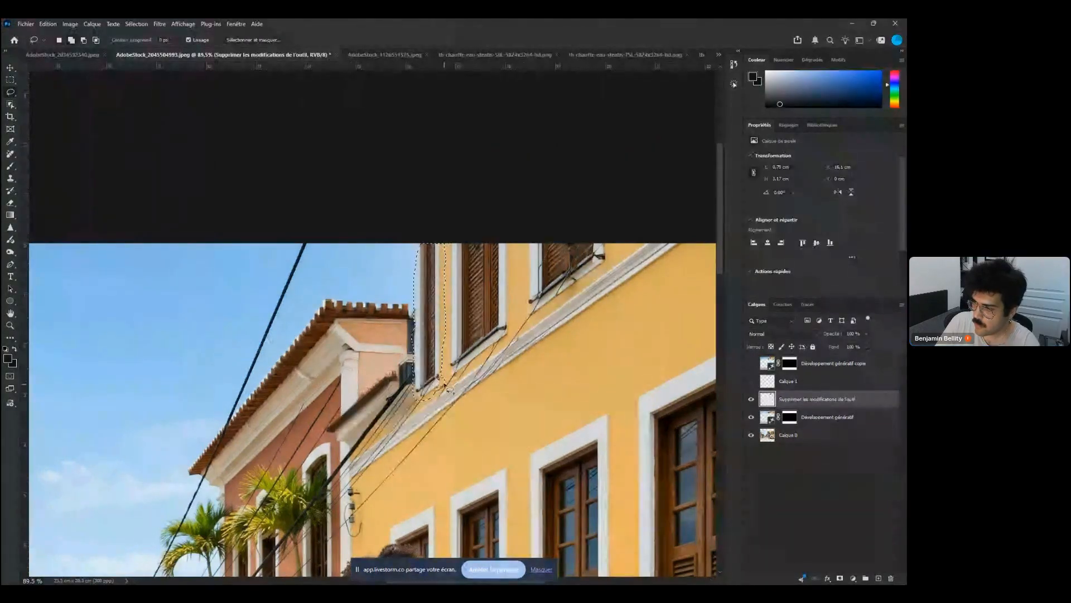
{"action": "left_click", "coordinate": [363, 429]}
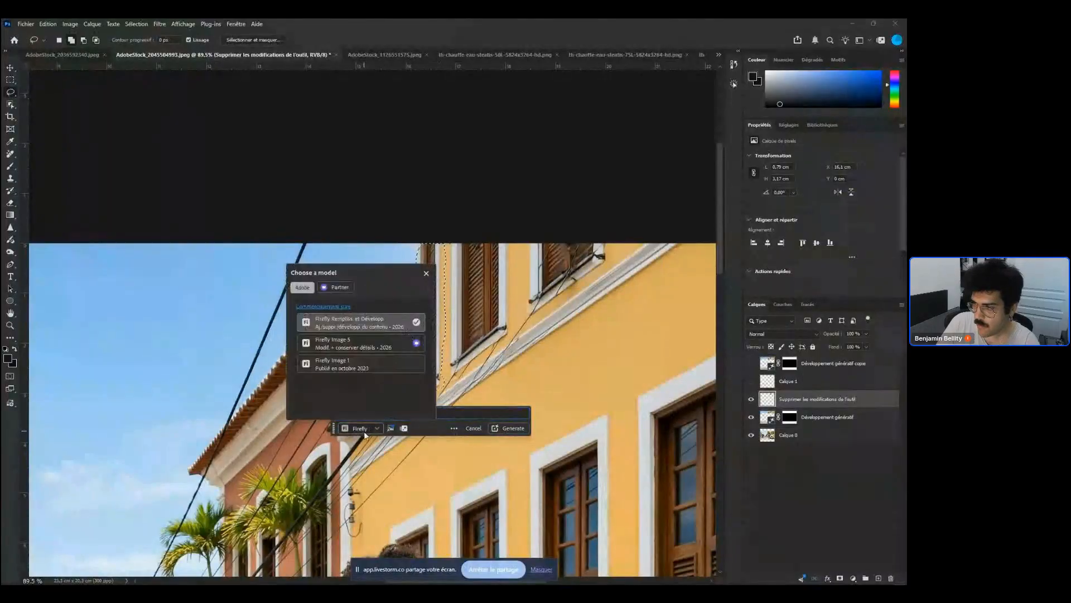
{"action": "left_click", "coordinate": [526, 438]}
{"action": "left_click", "coordinate": [521, 430]}
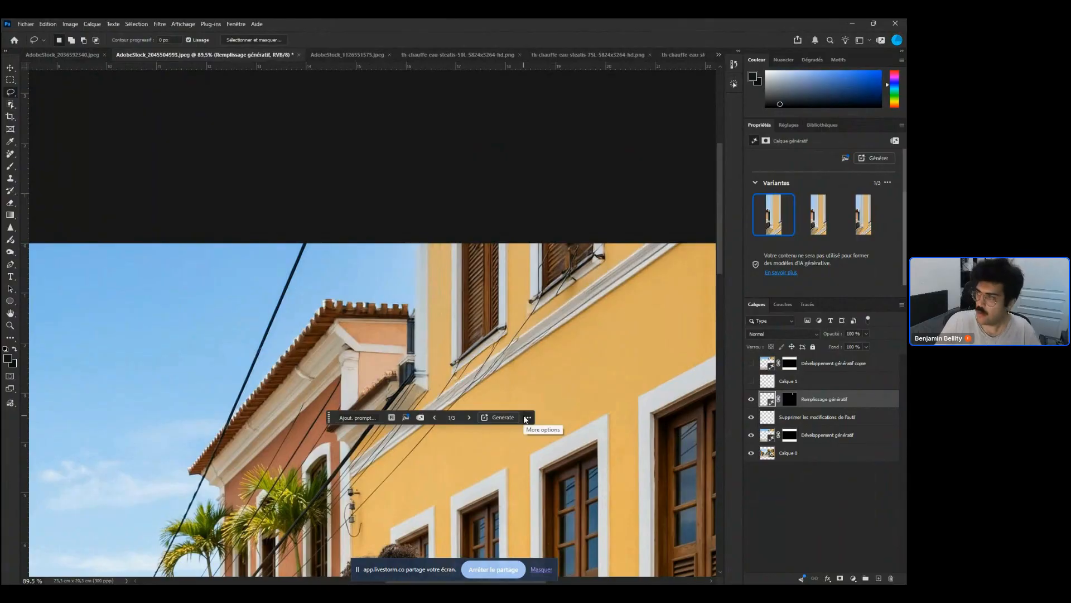
Compare the three fill variants, keep variant 1, and show Calque 1 while toggling Développement génératif to check the result
{"action": "left_click", "coordinate": [835, 218]}
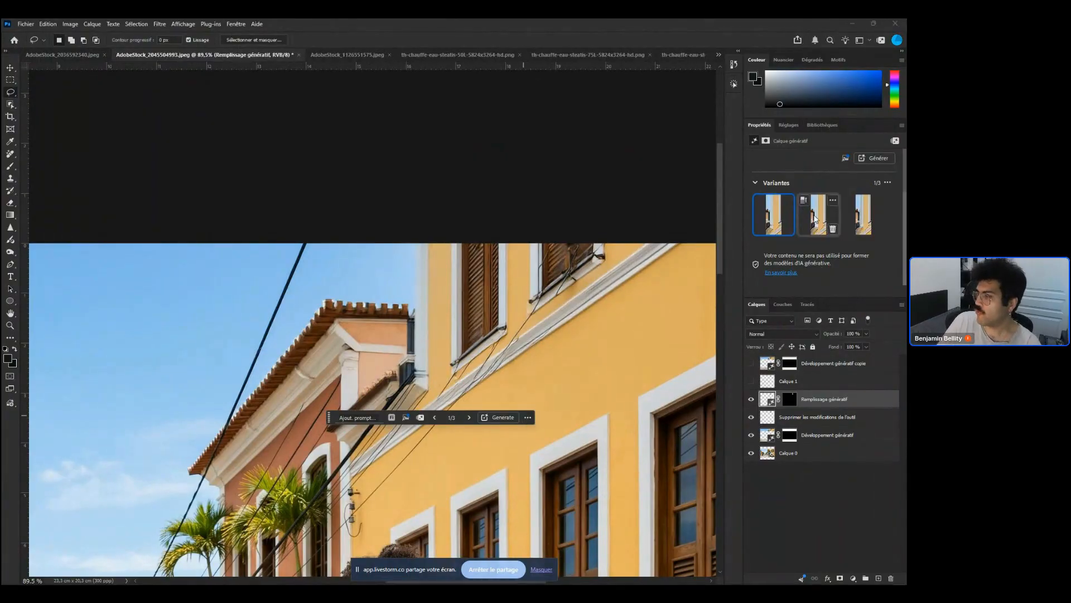
{"action": "left_click", "coordinate": [860, 218]}
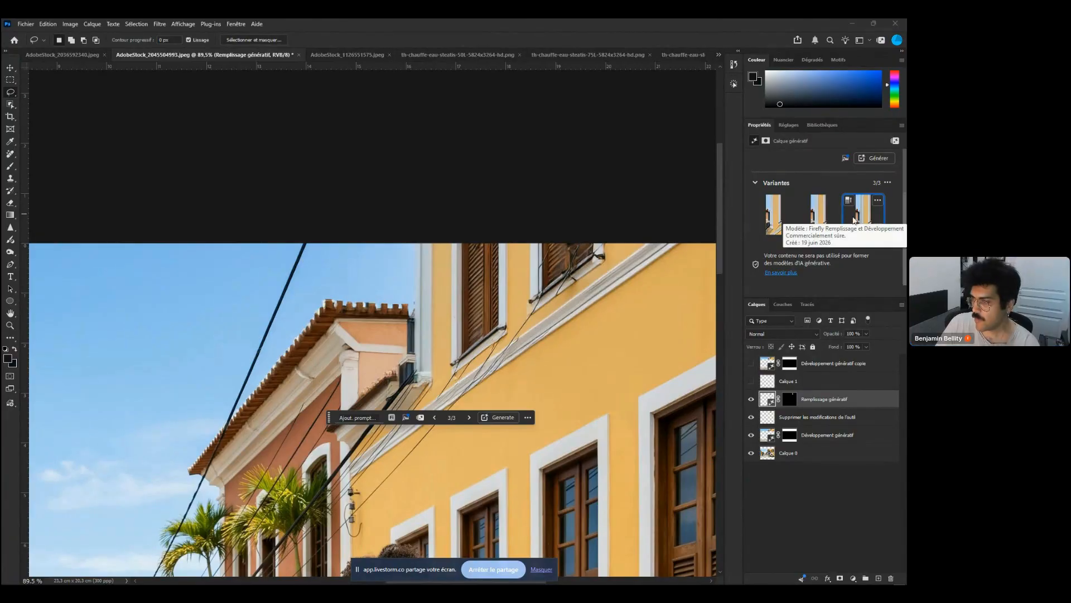
{"action": "left_click", "coordinate": [773, 215]}
{"action": "scroll", "coordinate": [407, 424], "scroll_direction": "up", "scroll_amount": 5}
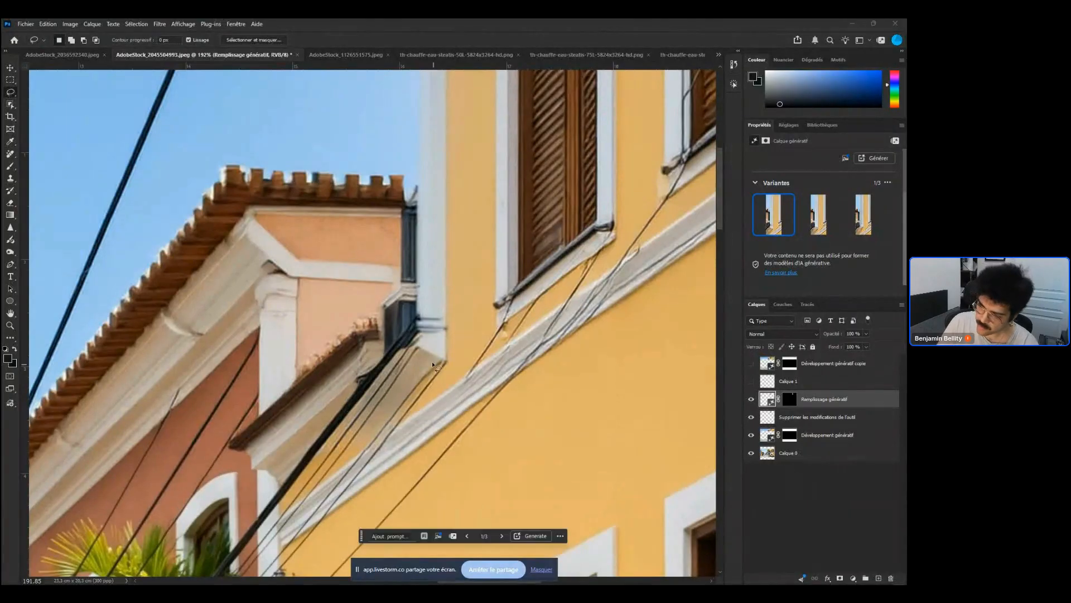
{"action": "left_click", "coordinate": [751, 381]}
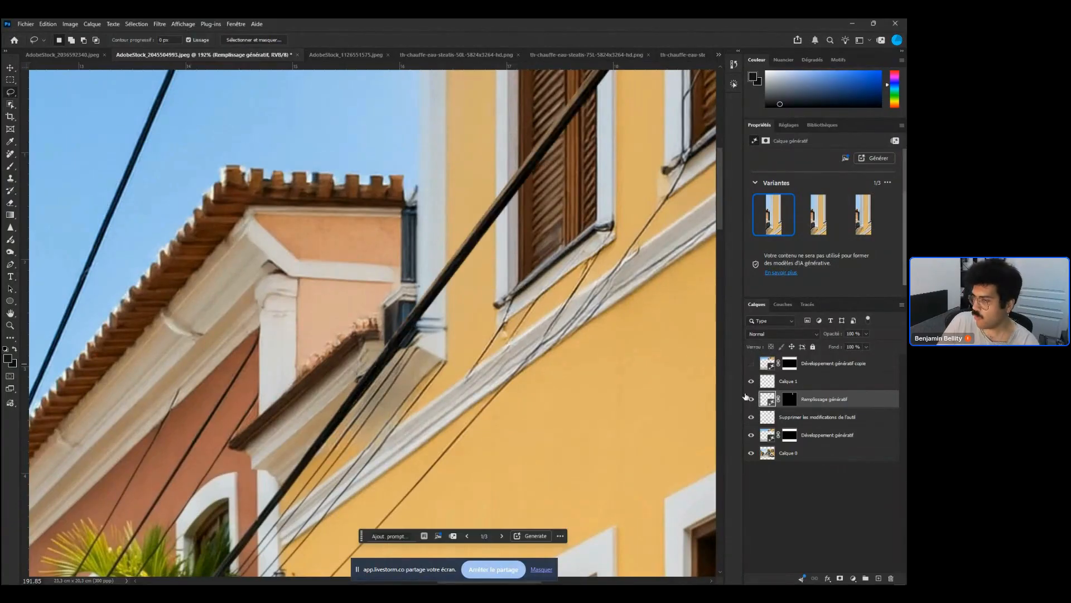
{"action": "left_click", "coordinate": [751, 436]}
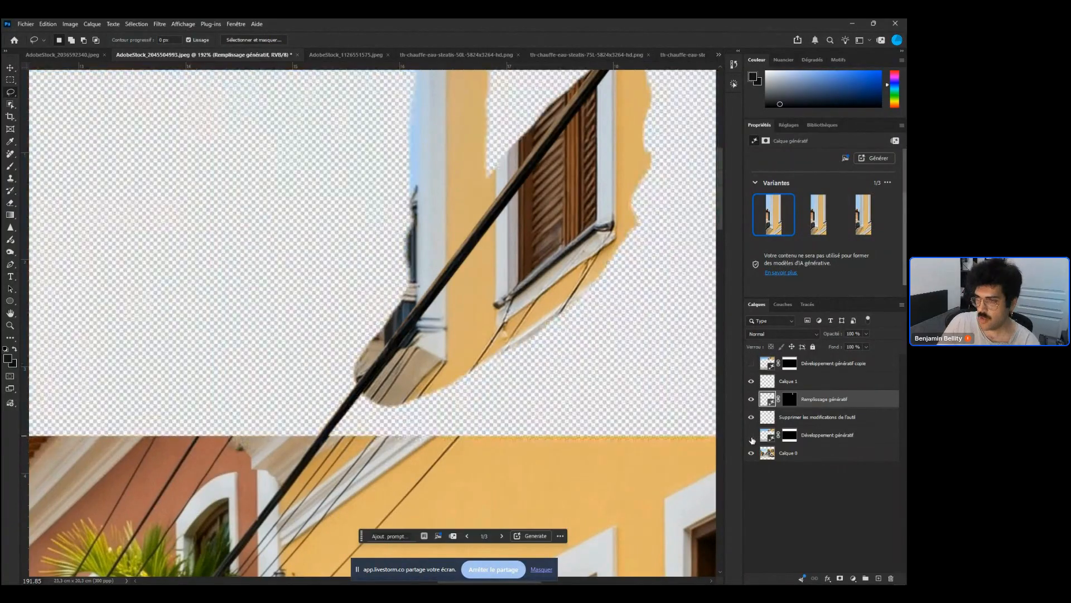
{"action": "left_click", "coordinate": [751, 436]}
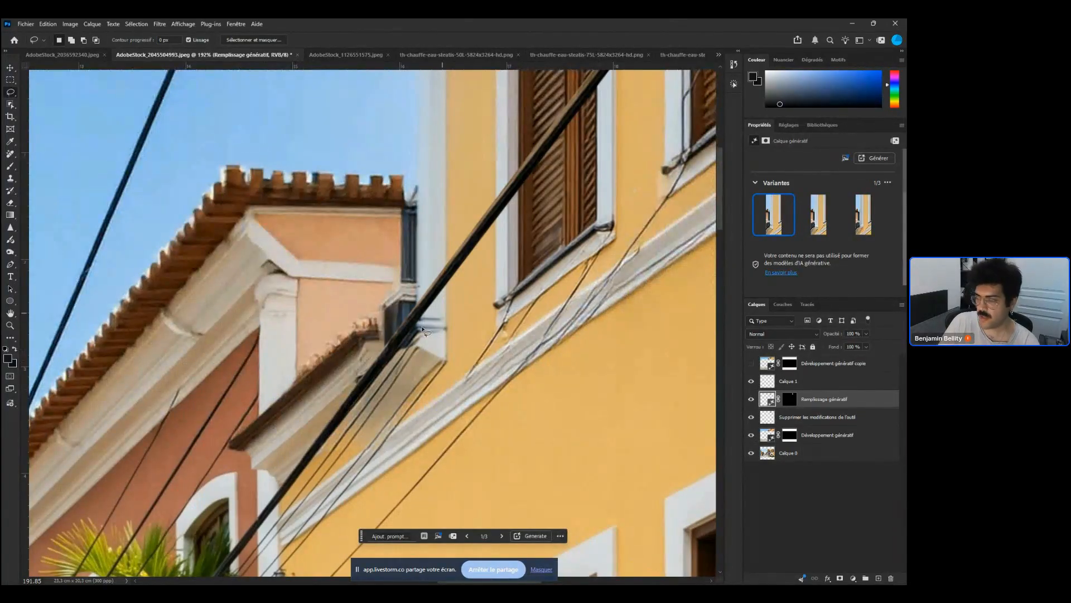
Lasso an oval area on the empty road in the foreground, left of the model
{"action": "scroll", "coordinate": [631, 379], "scroll_direction": "down", "scroll_amount": 5}
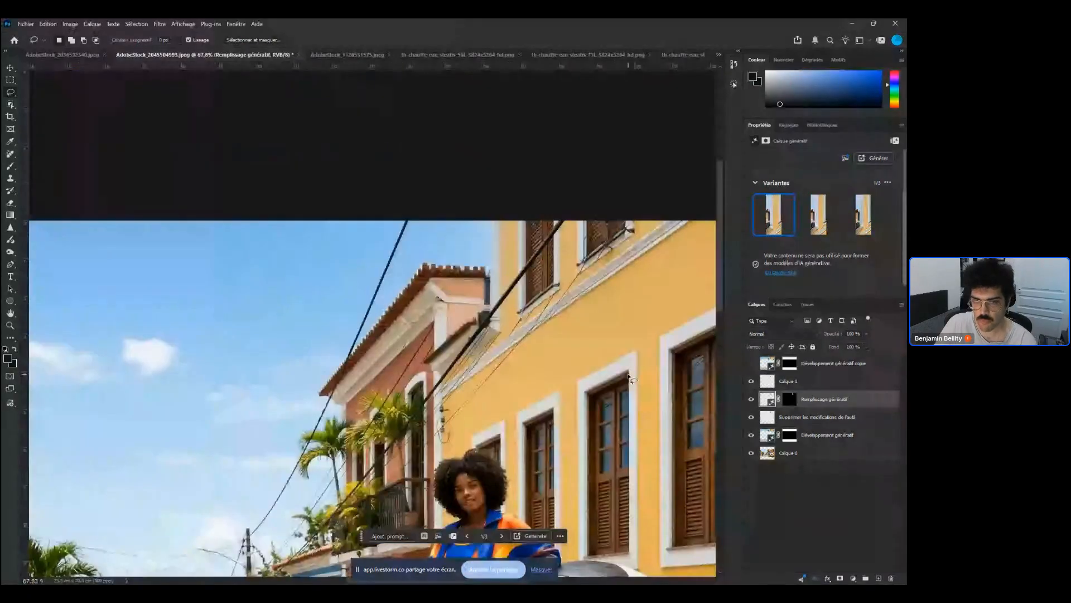
{"action": "left_click_drag", "start_coordinate": [629, 318], "coordinate": [527, 303]}
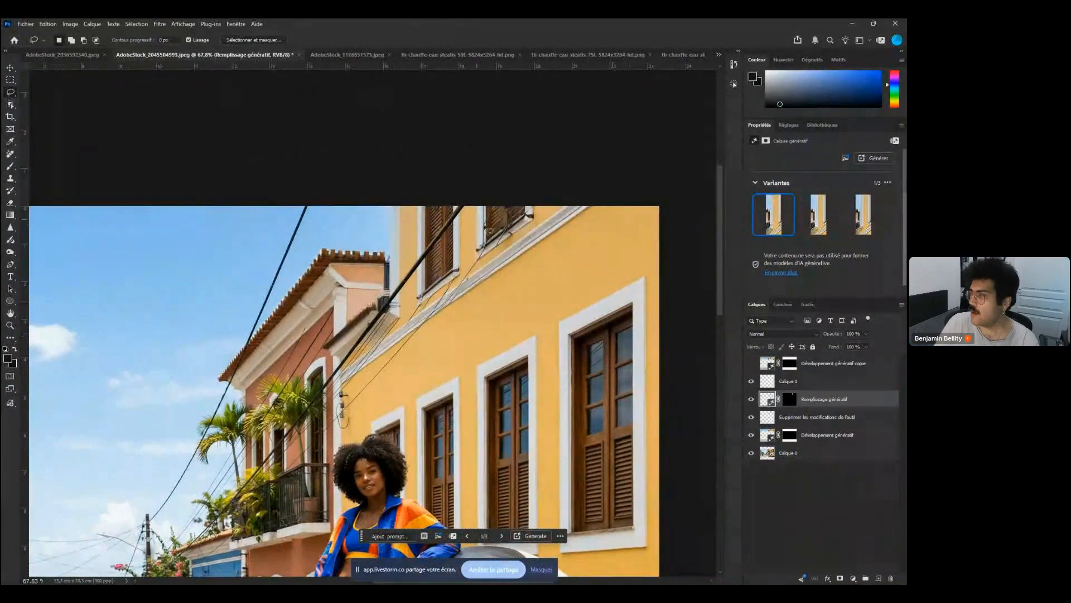
{"action": "left_click_drag", "start_coordinate": [447, 428], "coordinate": [484, 302]}
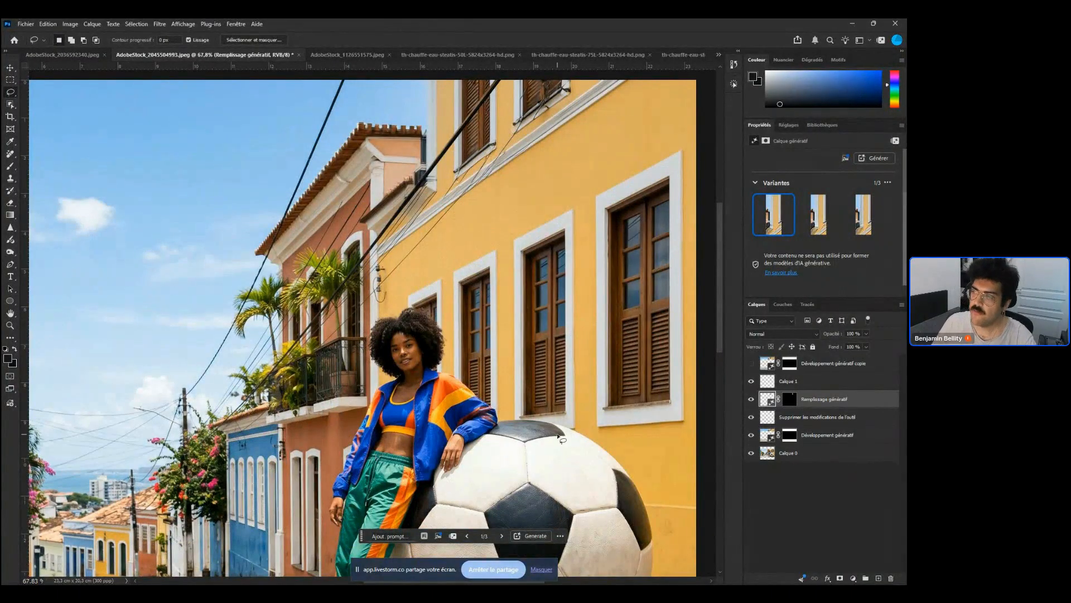
{"action": "scroll", "coordinate": [531, 257], "scroll_direction": "up", "scroll_amount": 2}
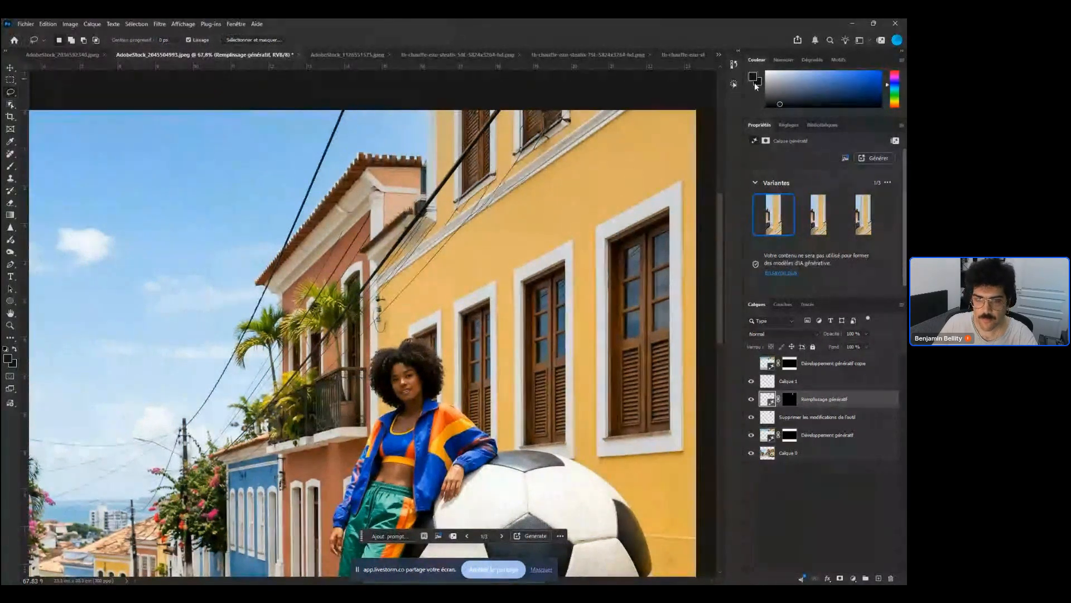
{"action": "mouse_move", "coordinate": [805, 223]}
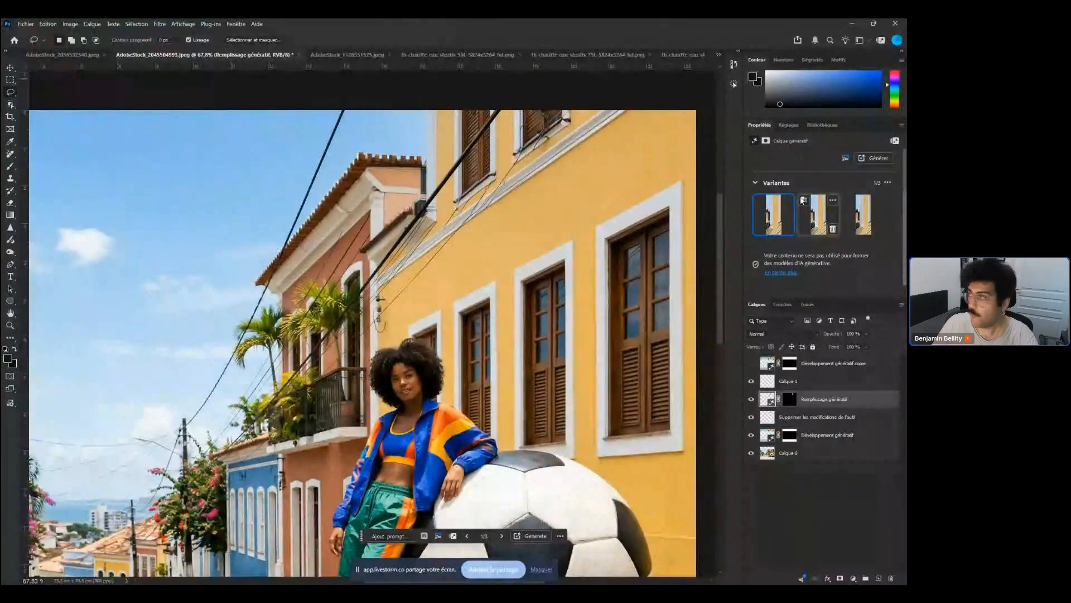
{"action": "scroll", "coordinate": [793, 179], "scroll_direction": "up", "scroll_amount": 3}
{"action": "scroll", "coordinate": [803, 205], "scroll_direction": "up", "scroll_amount": 3}
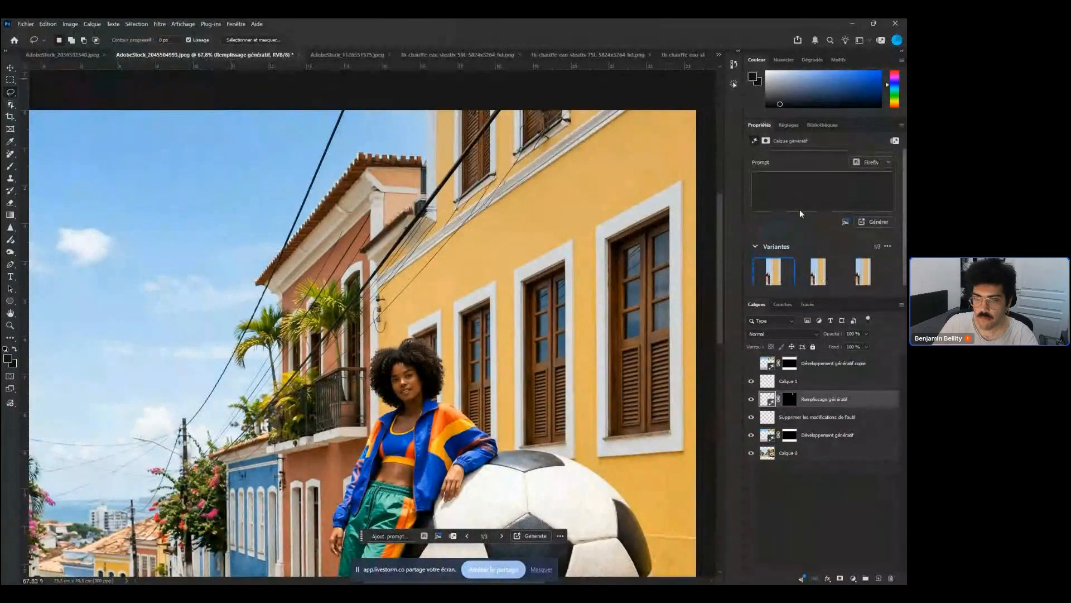
{"action": "left_click", "coordinate": [813, 201]}
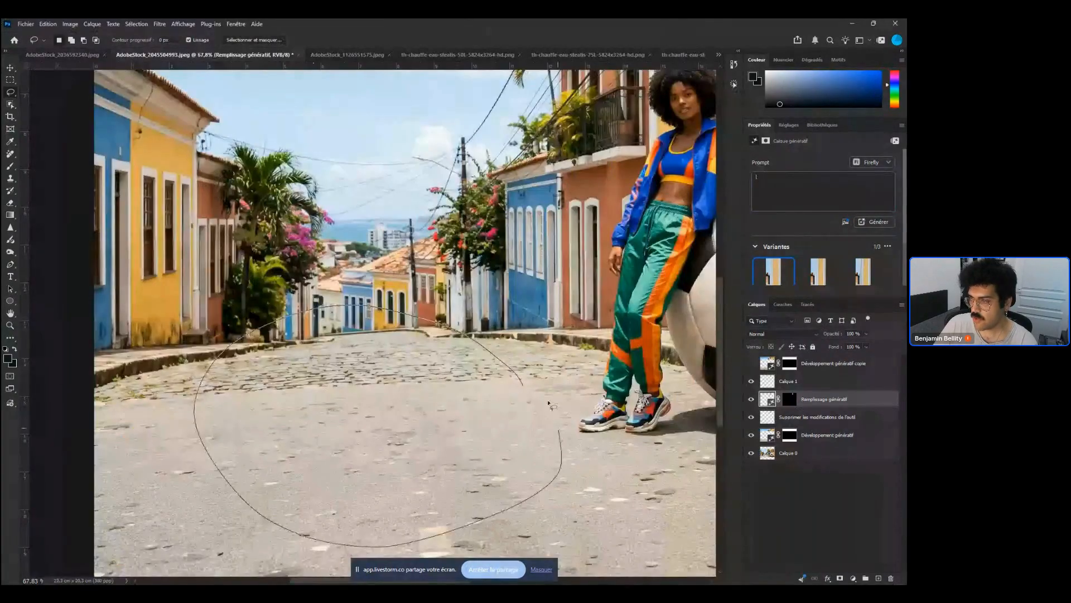
{"action": "left_click_drag", "start_coordinate": [550, 403], "coordinate": [551, 410]}
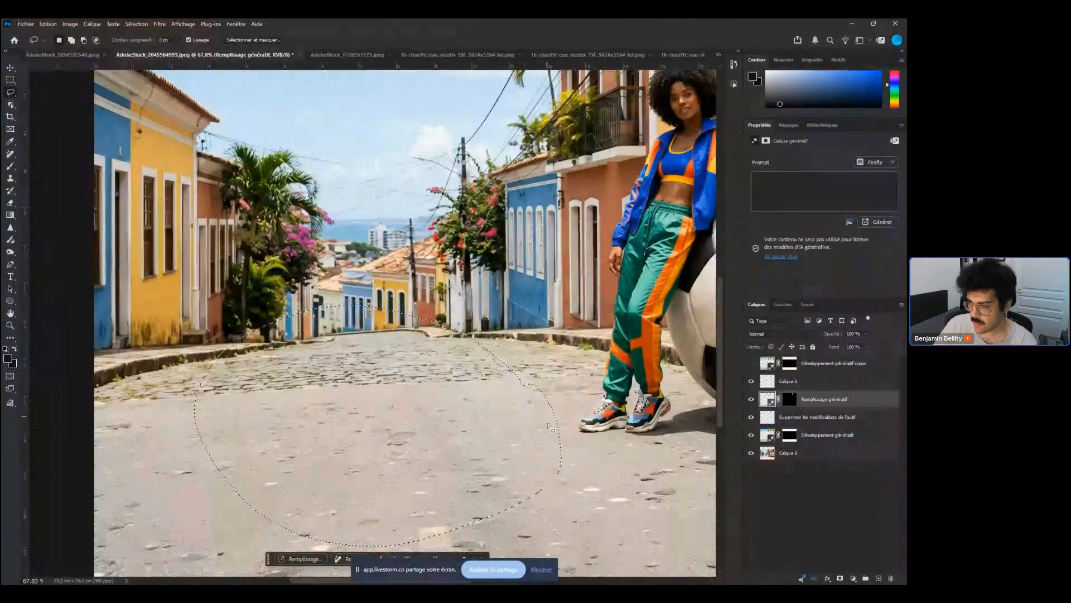
Generative Fill the road selection with the Gemini 3.1 (avec Nano Banana 2) partner model and the prompt "Chaise"
{"action": "left_click", "coordinate": [297, 558]}
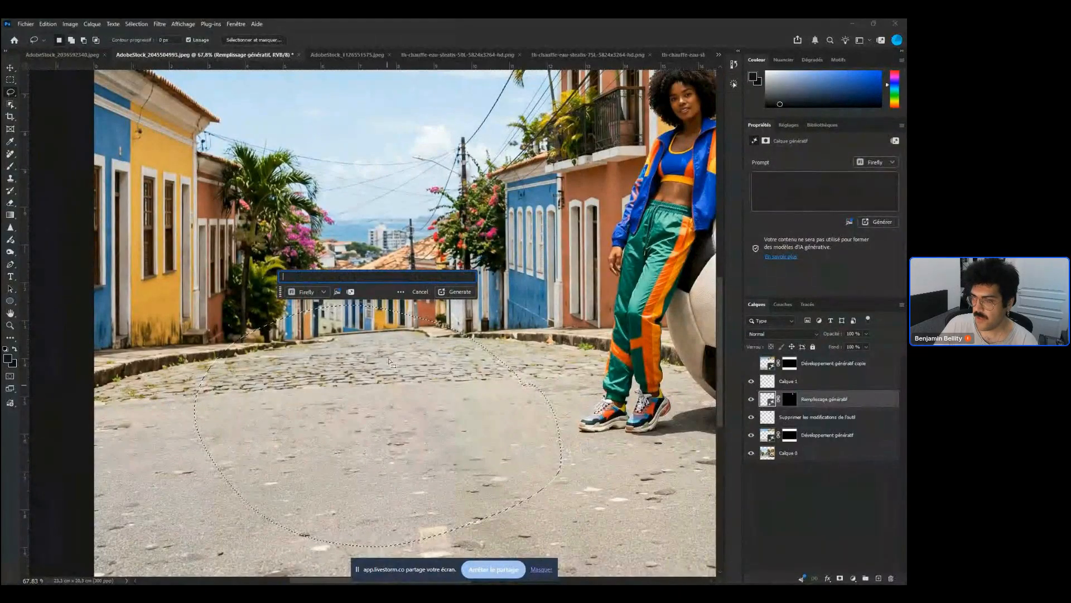
{"action": "left_click", "coordinate": [307, 291]}
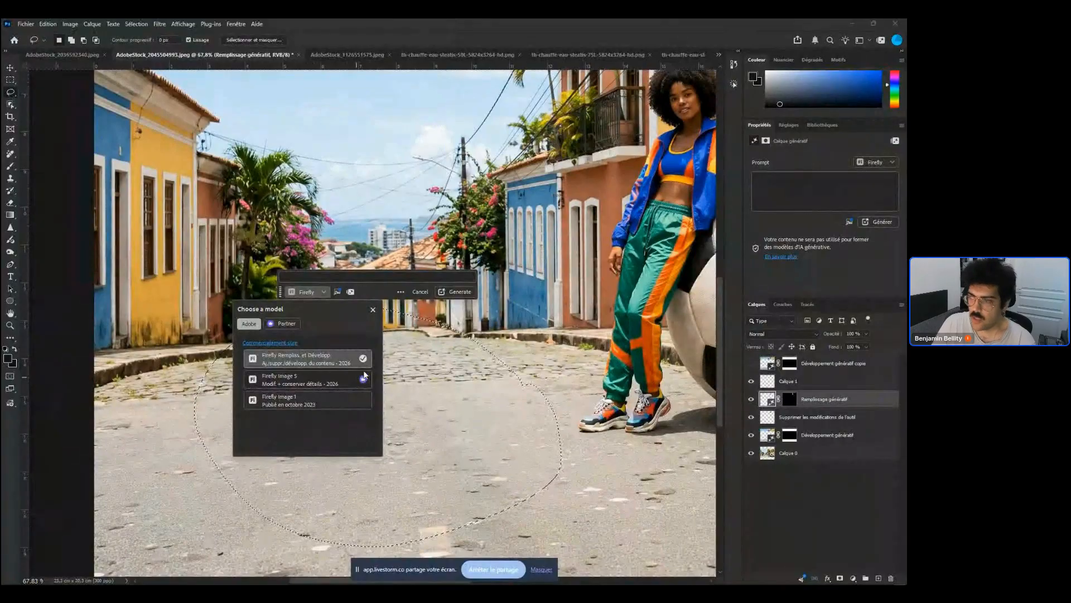
{"action": "left_click", "coordinate": [283, 323]}
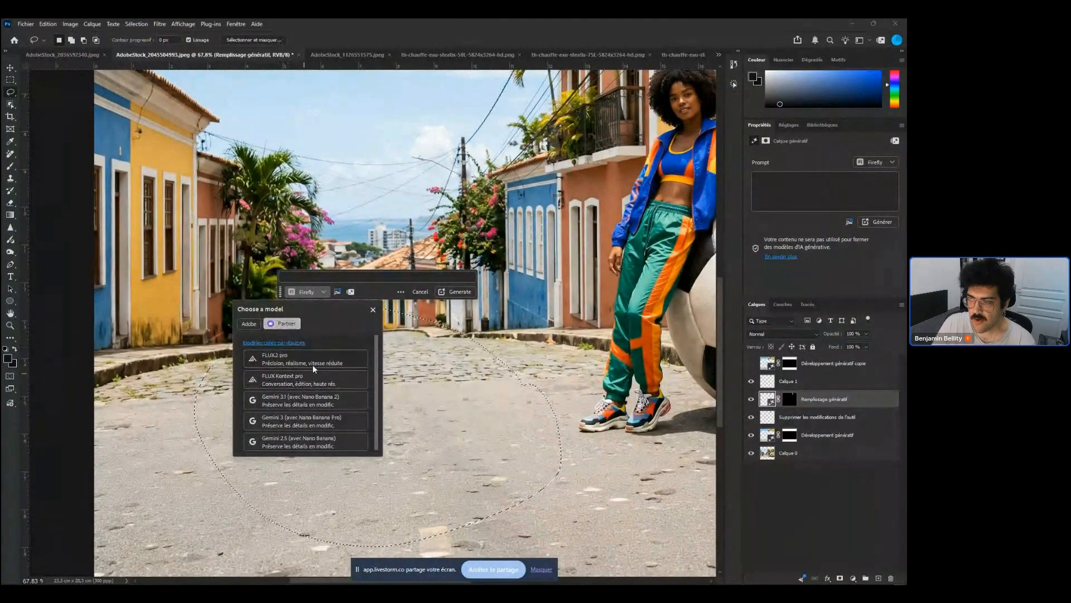
{"action": "left_click", "coordinate": [315, 400]}
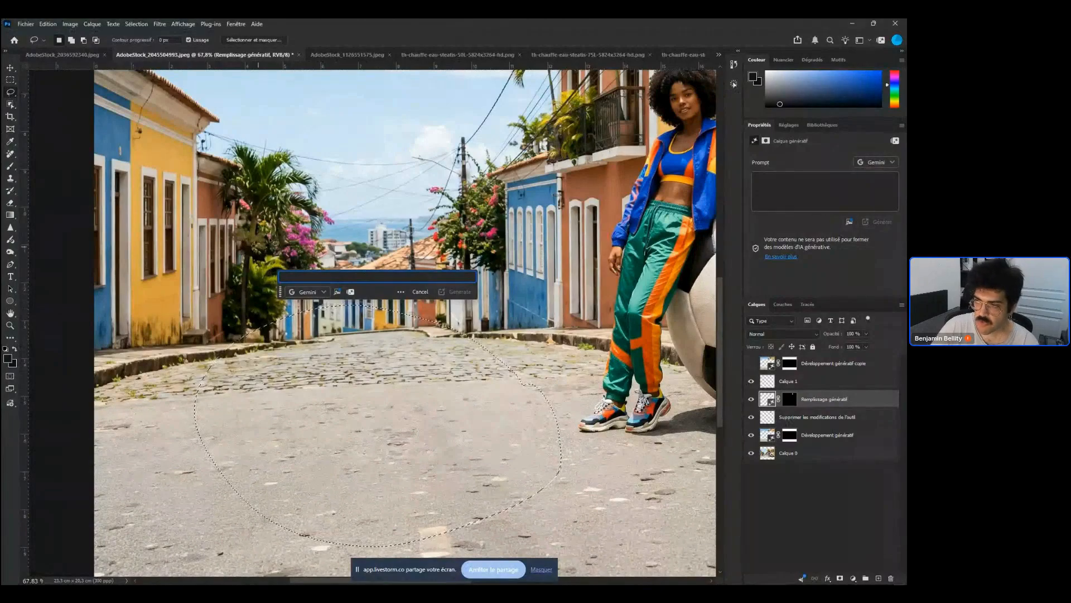
{"action": "type", "text": "Chaise"}
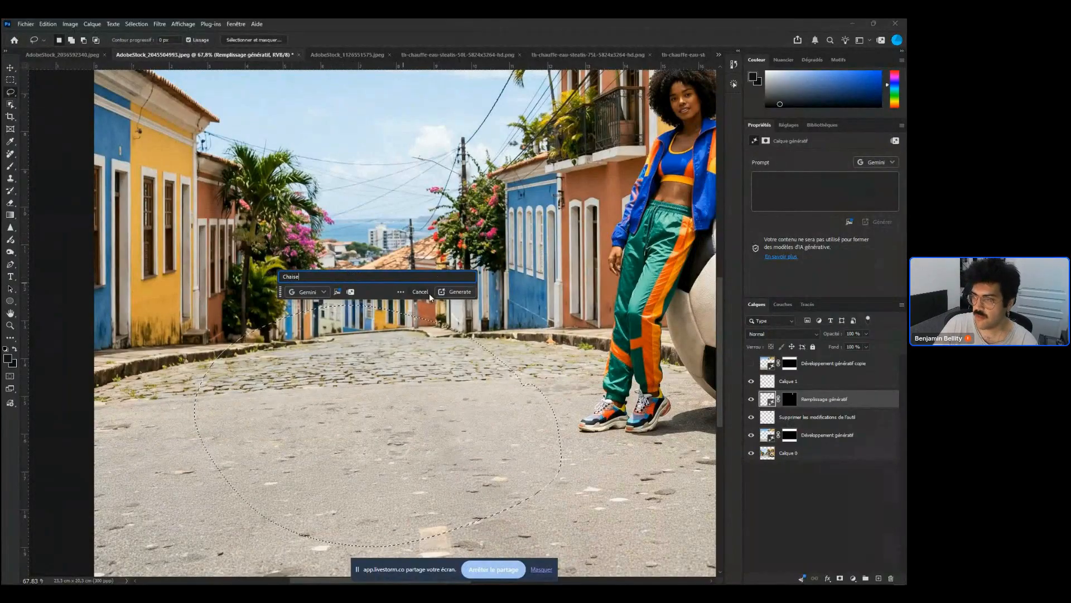
{"action": "left_click", "coordinate": [465, 293]}
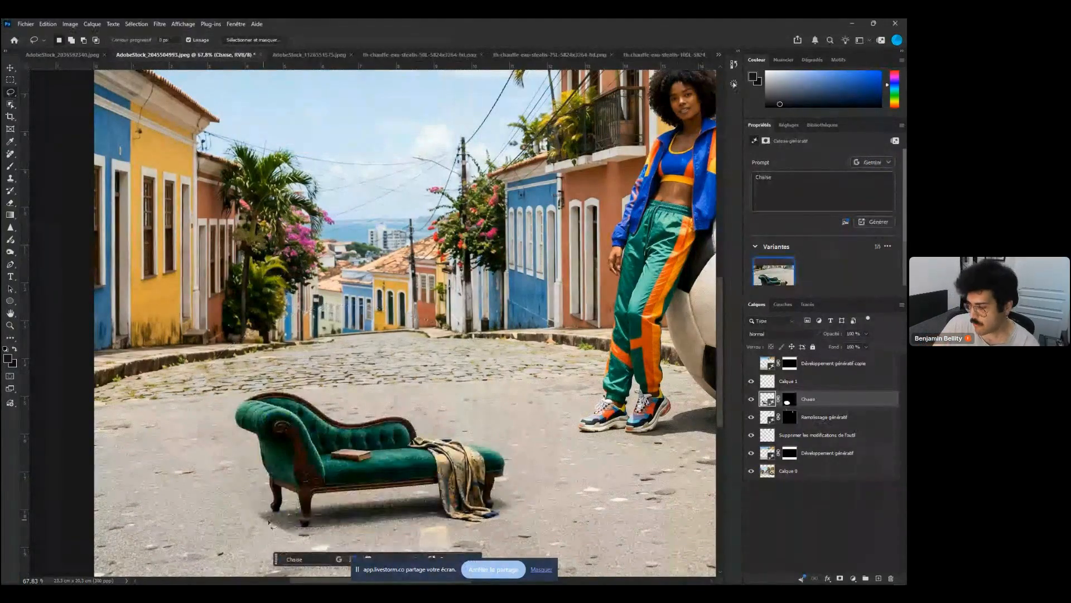
{"action": "scroll", "coordinate": [270, 522], "scroll_direction": "down", "scroll_amount": 3}
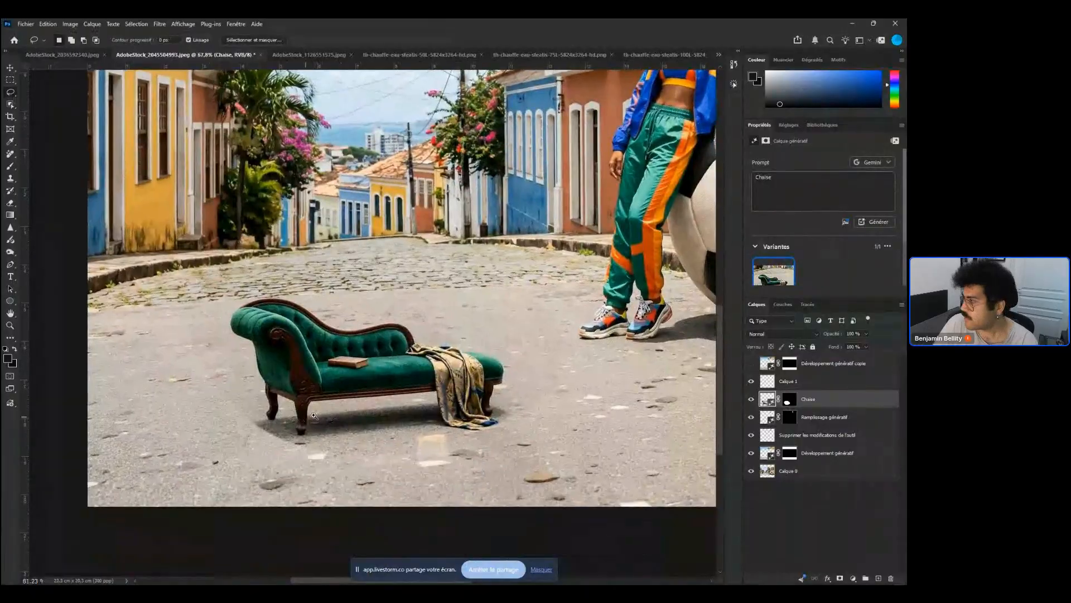
{"action": "left_click_drag", "start_coordinate": [314, 415], "coordinate": [288, 420]}
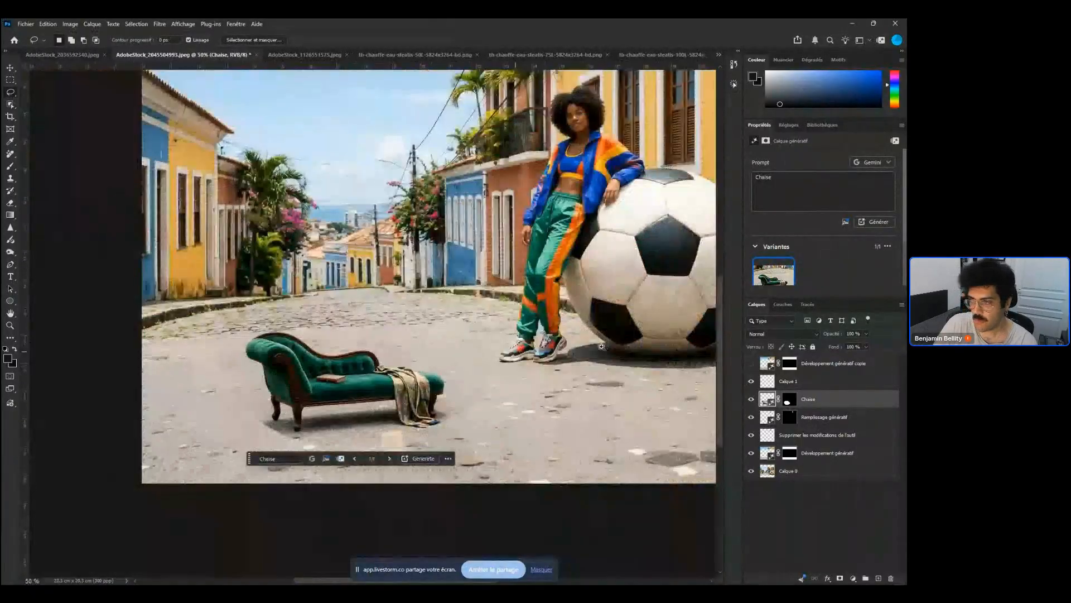
Zoom in on the generated chaise longue and paint on its layer mask with a white brush
{"action": "mouse_move", "coordinate": [327, 387]}
{"action": "left_mouse_down"}
{"action": "mouse_move", "coordinate": [373, 379]}
{"action": "mouse_move", "coordinate": [316, 399]}
{"action": "left_mouse_up"}
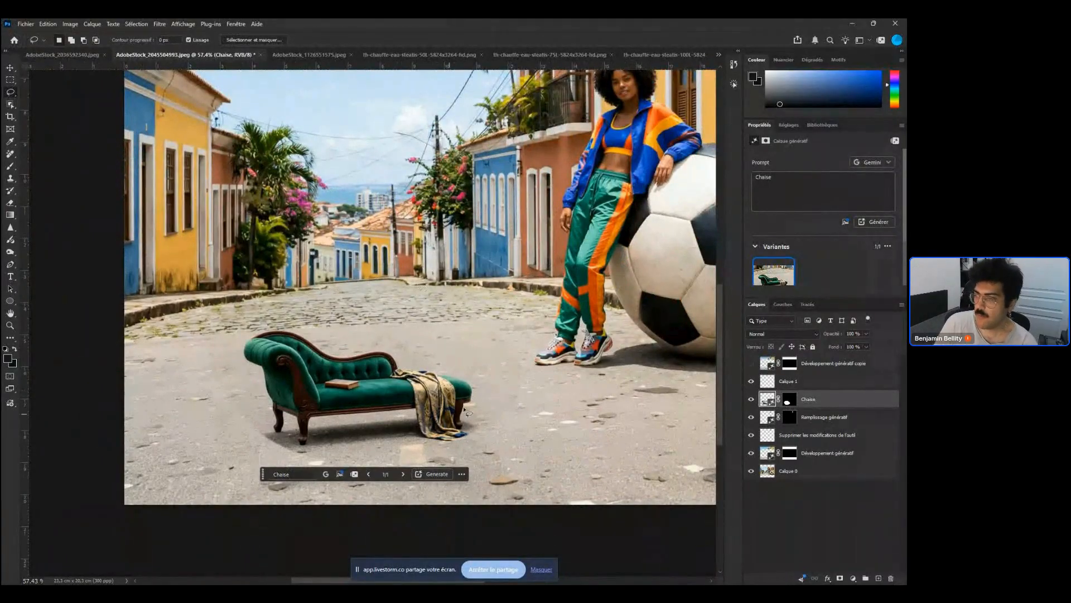
{"action": "left_click_drag", "start_coordinate": [471, 399], "coordinate": [513, 387]}
{"action": "key", "text": "ctrl+backslash"}
{"action": "right_click", "coordinate": [571, 350]}
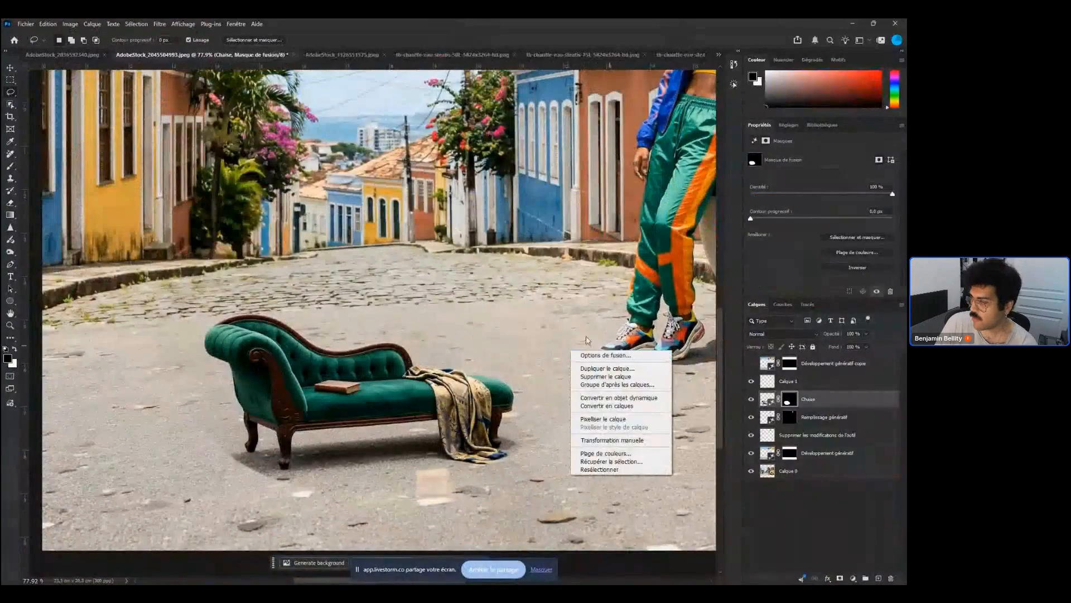
{"action": "left_click", "coordinate": [587, 337]}
{"action": "key", "text": "b"}
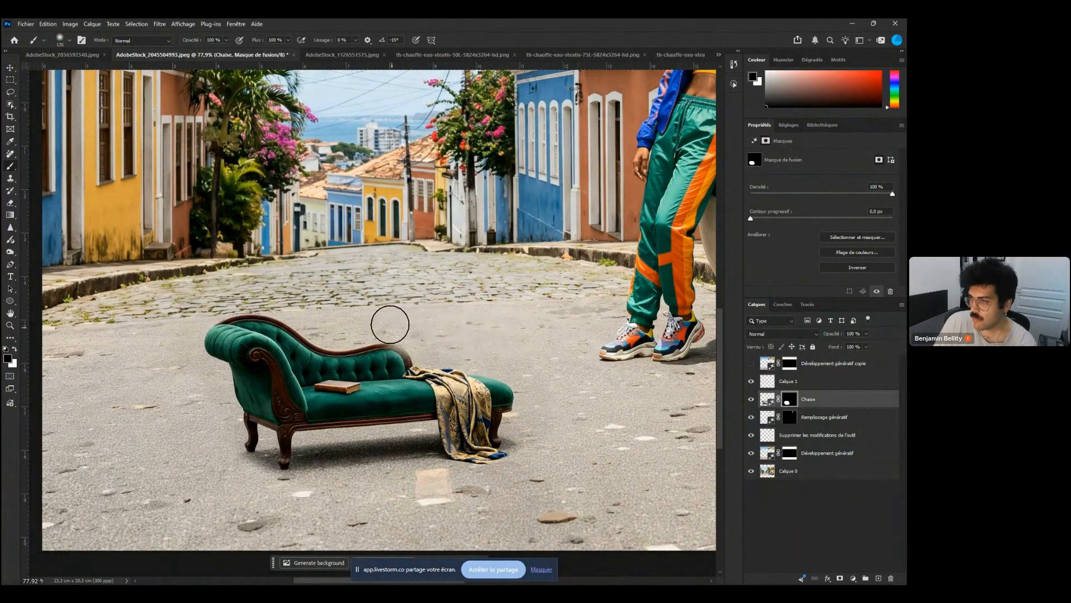
{"action": "key", "text": "x"}
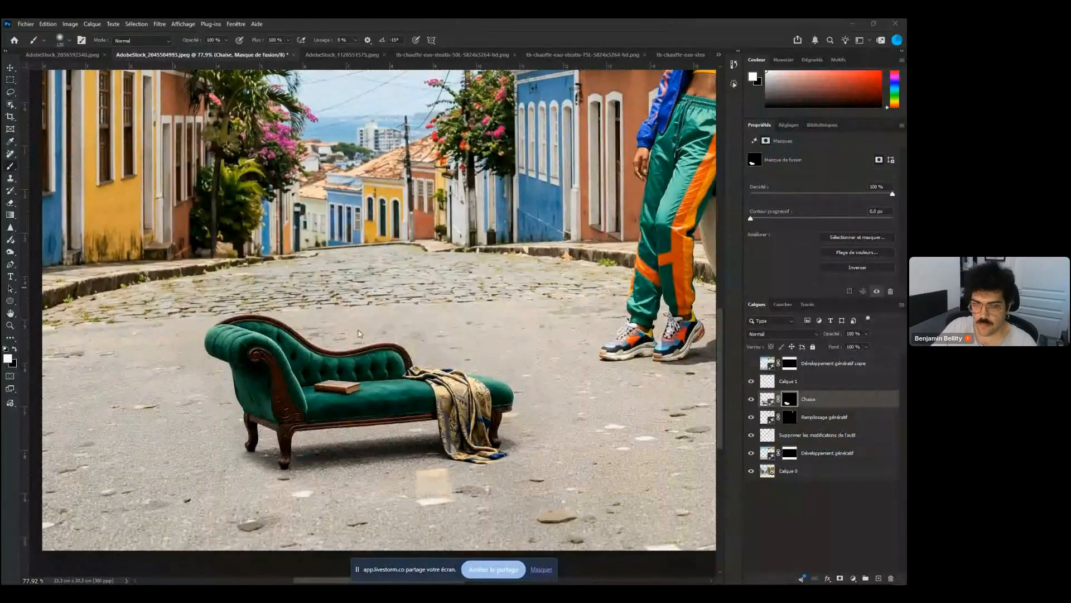
{"action": "left_click", "coordinate": [214, 350]}
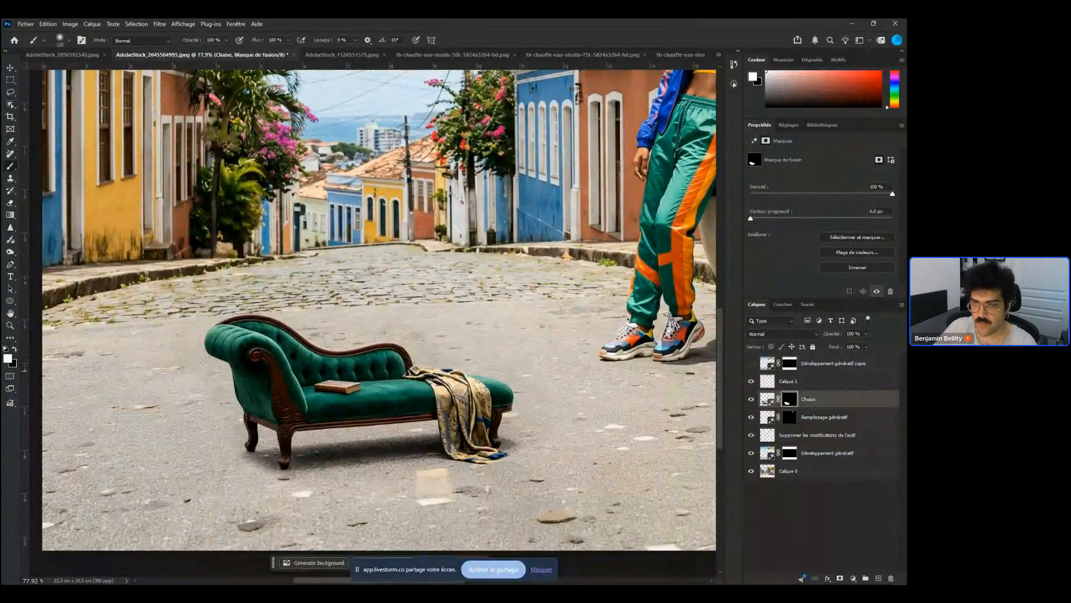
{"action": "scroll", "coordinate": [363, 333], "scroll_direction": "down", "scroll_amount": 2}
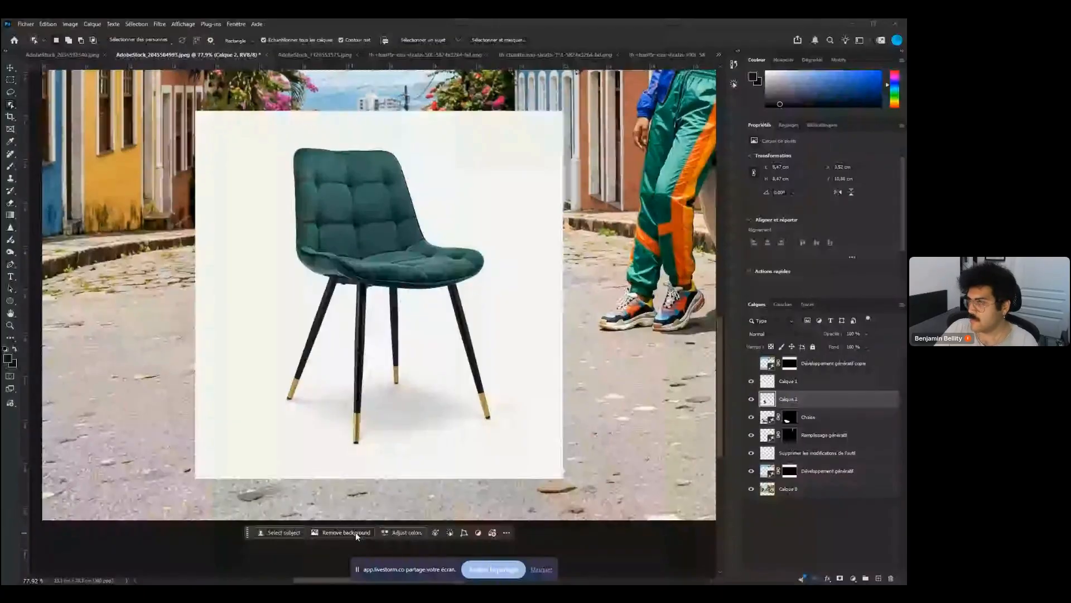
Hide the chaise longue layer, then move and scale down the pasted chair onto the road left of the model
{"action": "left_click", "coordinate": [751, 417]}
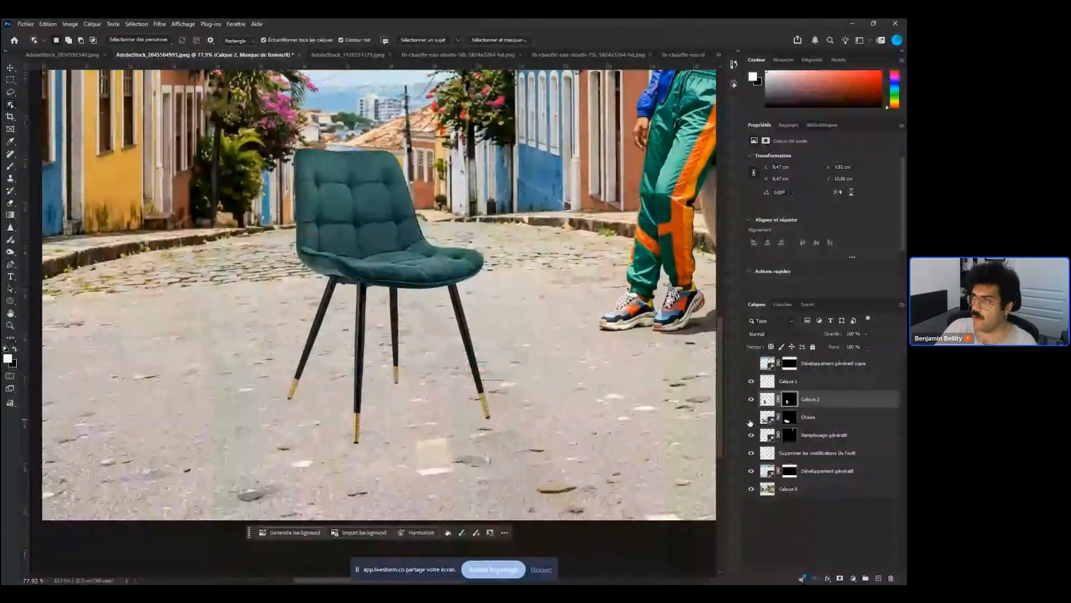
{"action": "key", "text": "v"}
{"action": "left_click_drag", "start_coordinate": [428, 271], "coordinate": [395, 300]}
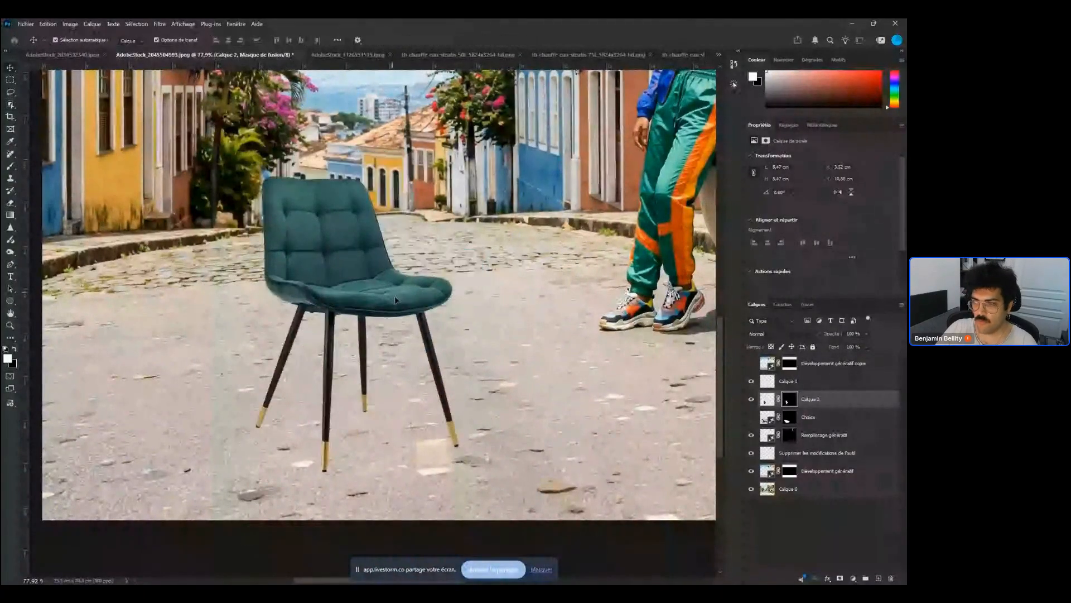
{"action": "left_click_drag", "start_coordinate": [531, 138], "coordinate": [422, 248]}
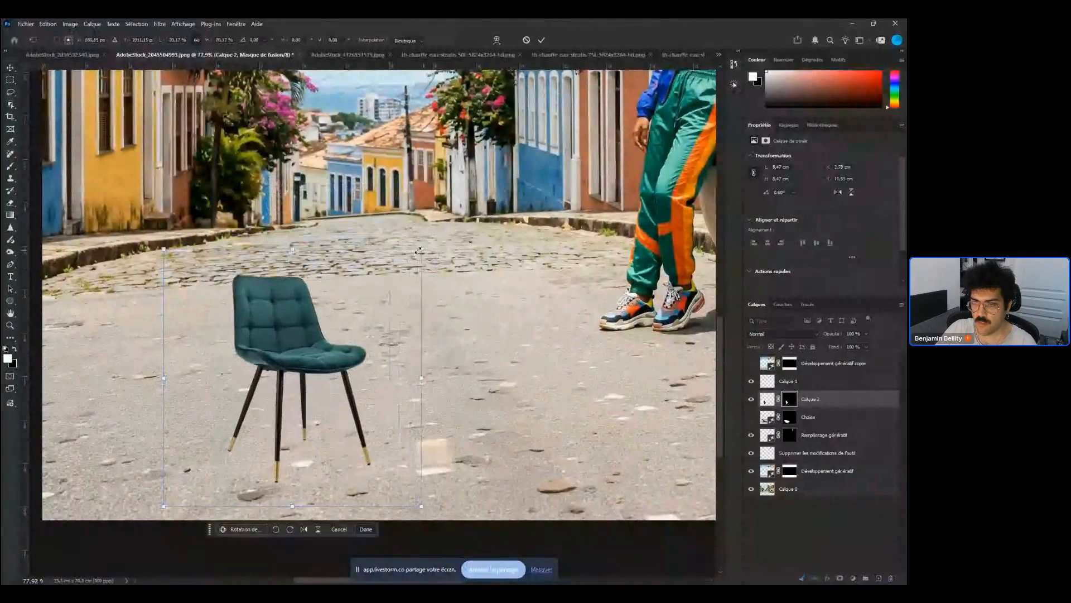
{"action": "left_click_drag", "start_coordinate": [287, 350], "coordinate": [326, 329]}
{"action": "key", "text": "Return"}
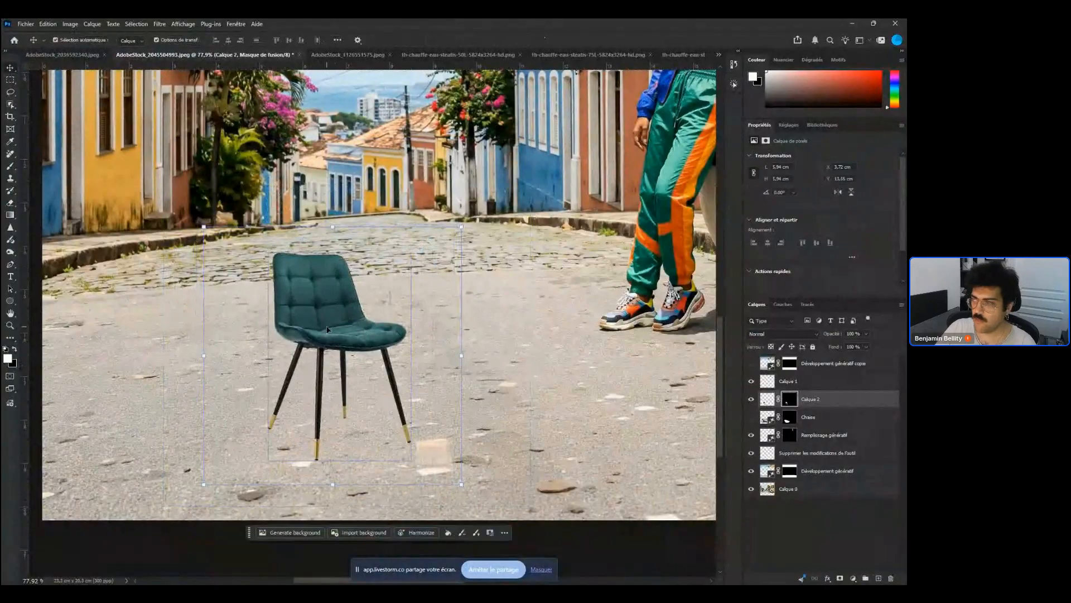
Harmonize the chair with the scene, pick the third variant, and toggle the harmonized layer to compare it
{"action": "left_click", "coordinate": [430, 535]}
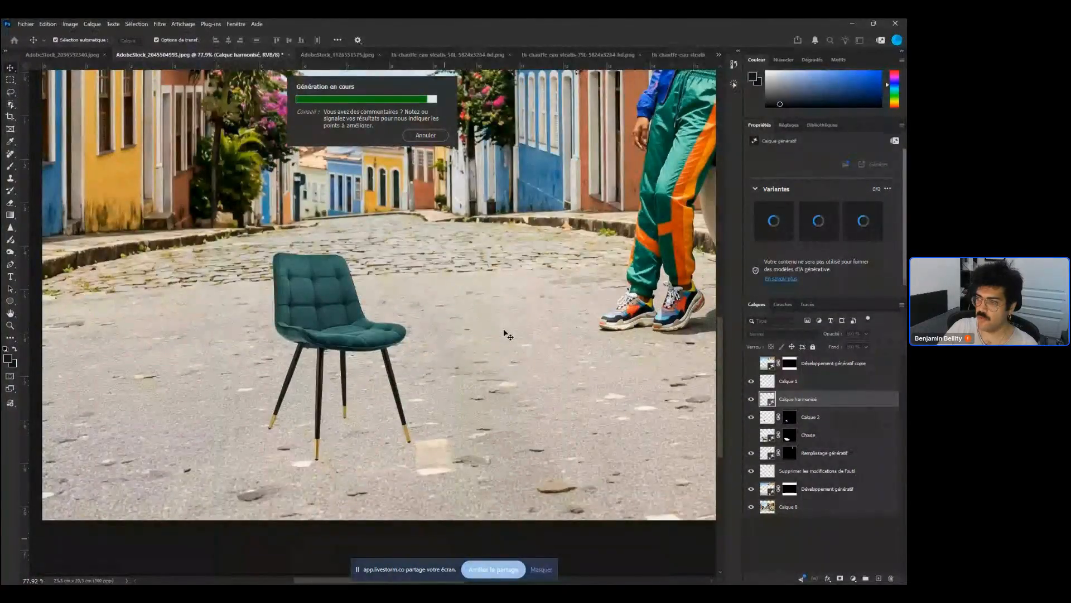
{"action": "left_click_drag", "start_coordinate": [398, 388], "coordinate": [341, 367]}
{"action": "left_click", "coordinate": [815, 224]}
{"action": "left_click", "coordinate": [861, 224]}
{"action": "left_click_drag", "start_coordinate": [421, 355], "coordinate": [438, 354]}
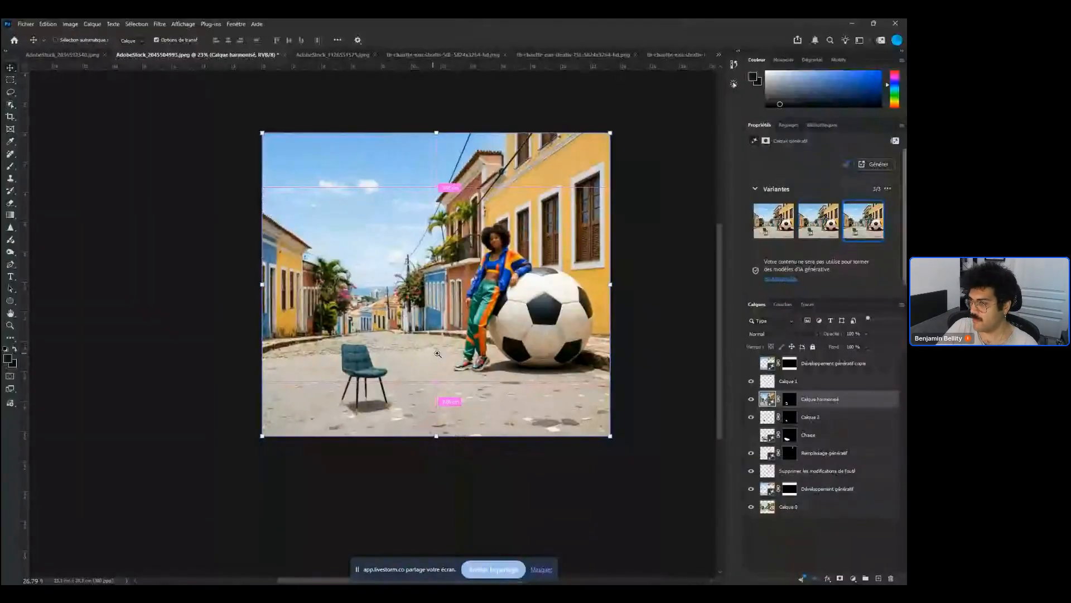
{"action": "left_click_drag", "start_coordinate": [437, 354], "coordinate": [475, 353]}
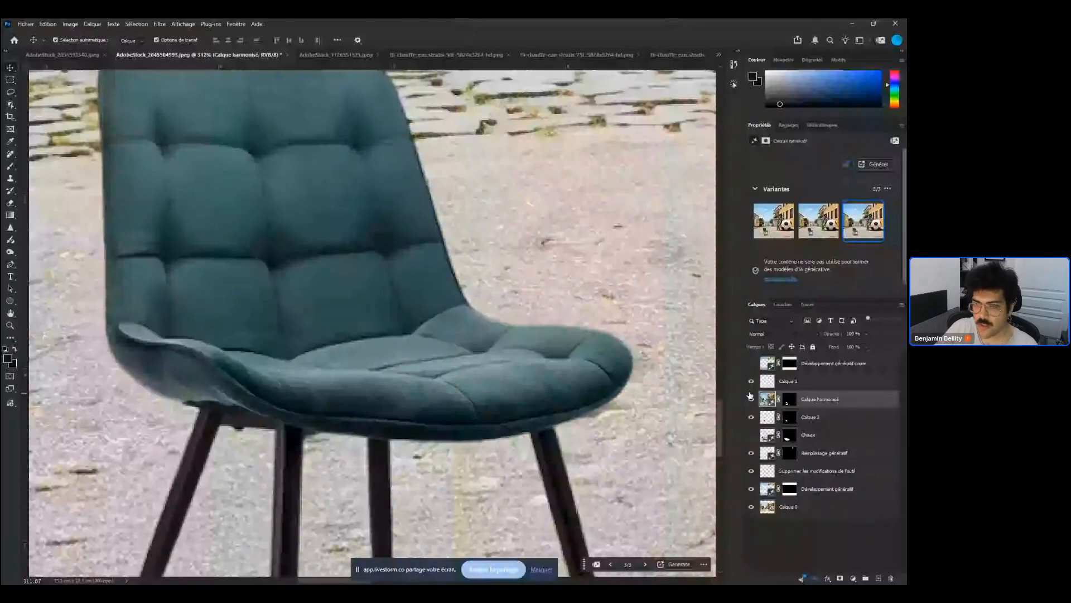
{"action": "left_click", "coordinate": [751, 398]}
{"action": "left_click", "coordinate": [751, 398]}
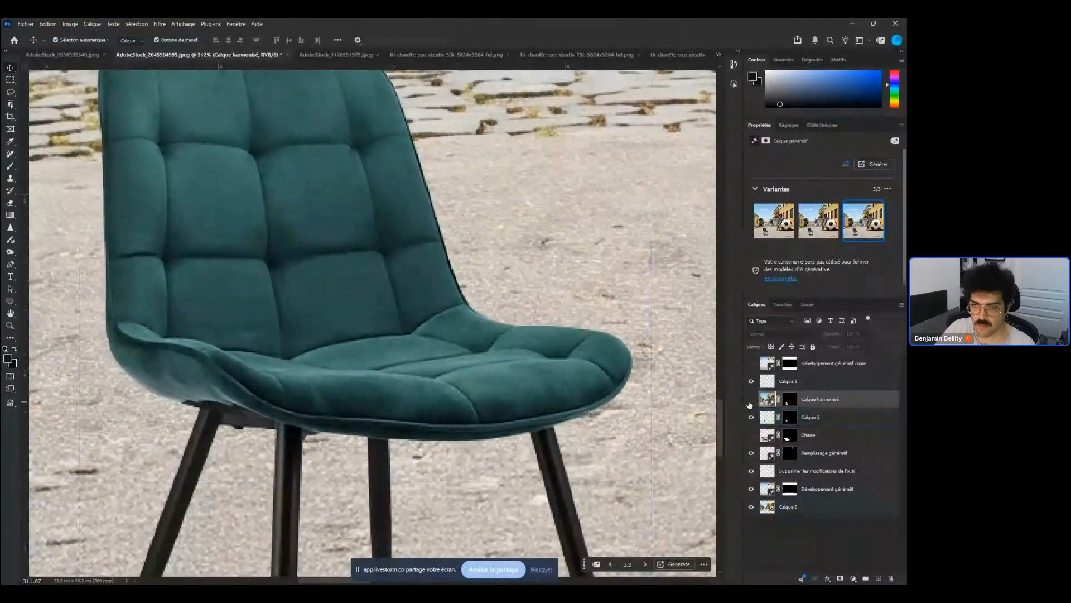
{"action": "left_click_drag", "start_coordinate": [409, 395], "coordinate": [379, 391]}
{"action": "left_click_drag", "start_coordinate": [463, 389], "coordinate": [418, 326]}
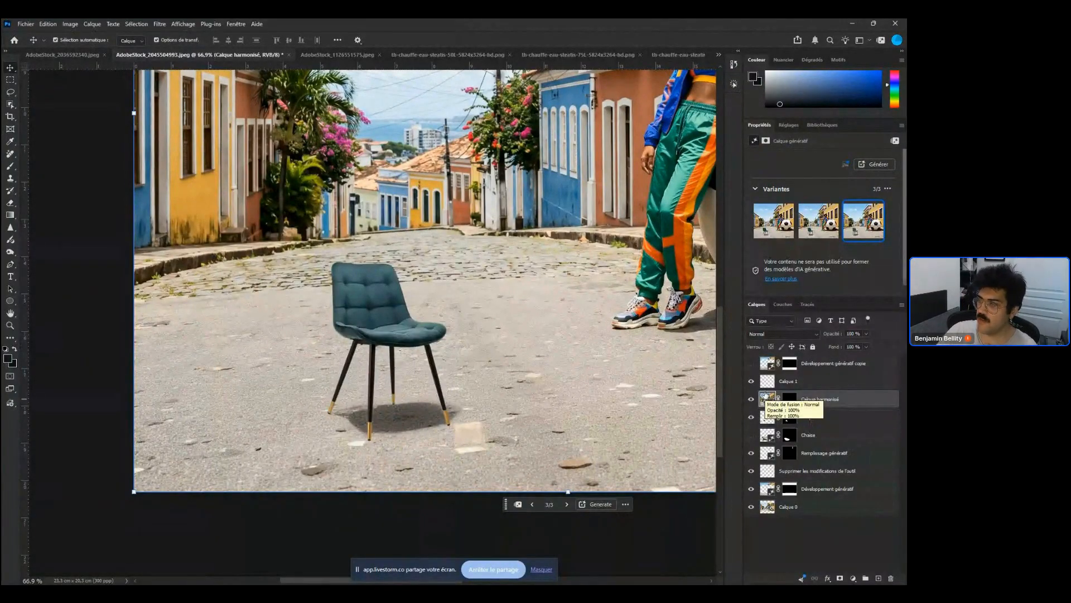
Browse the other open bathroom documents and return to the street image
{"action": "left_click", "coordinate": [447, 54]}
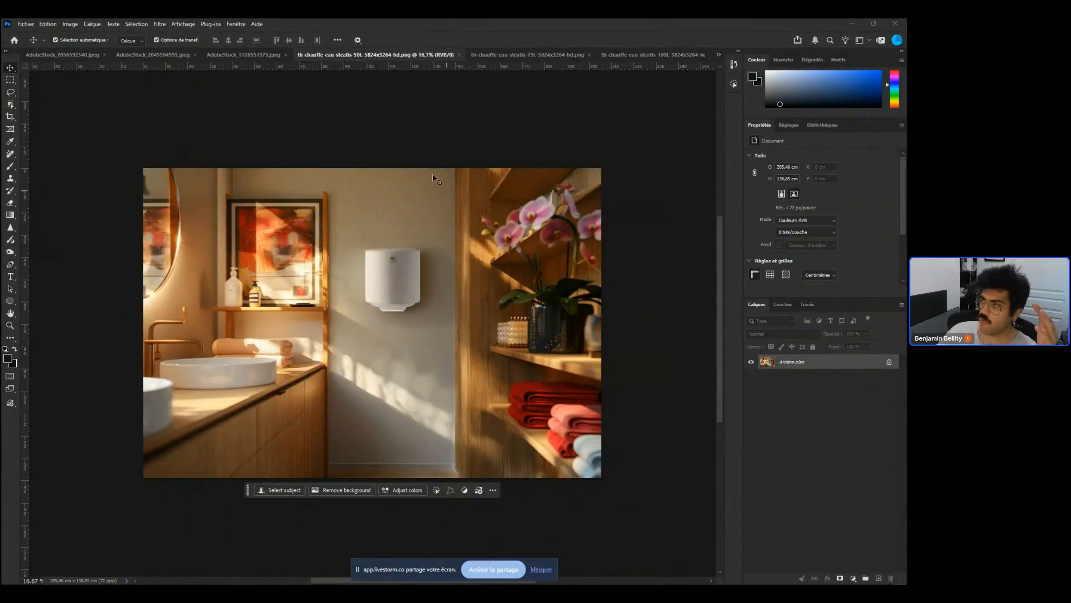
{"action": "left_click", "coordinate": [509, 54]}
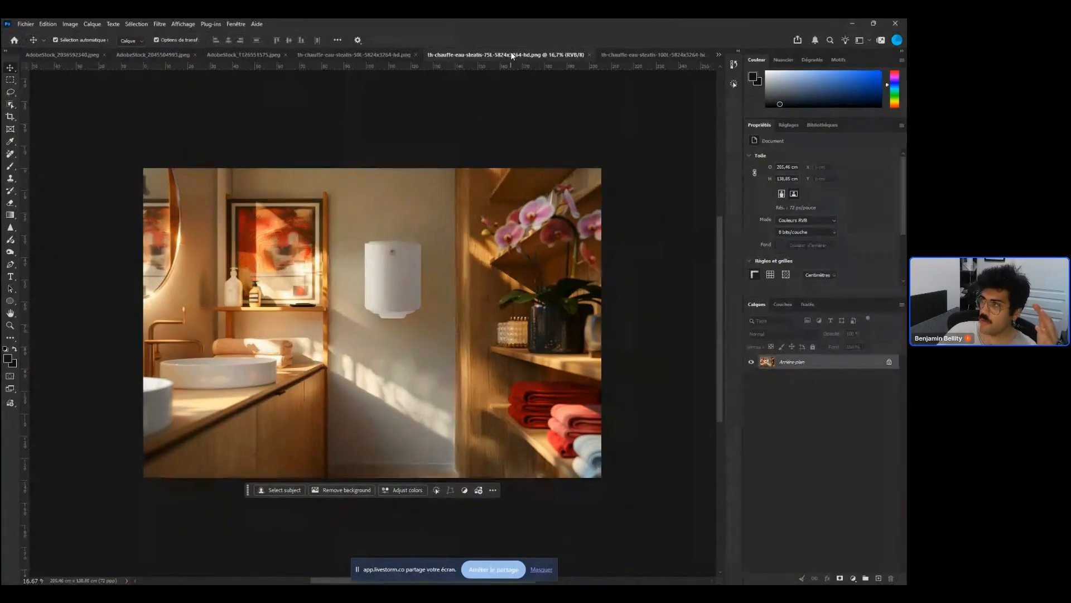
{"action": "left_click", "coordinate": [345, 55]}
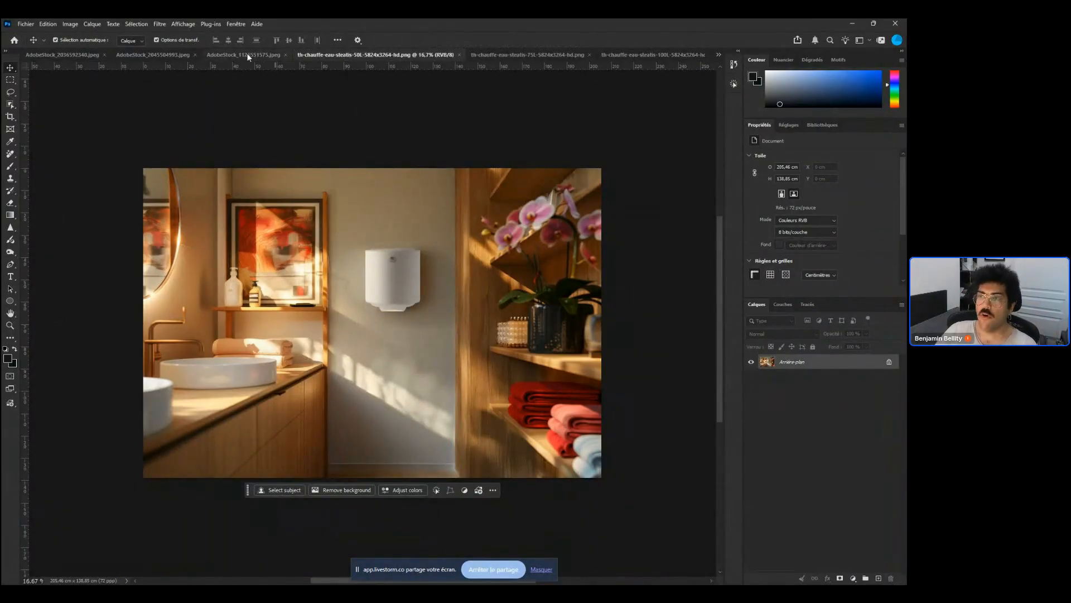
{"action": "left_click", "coordinate": [166, 55]}
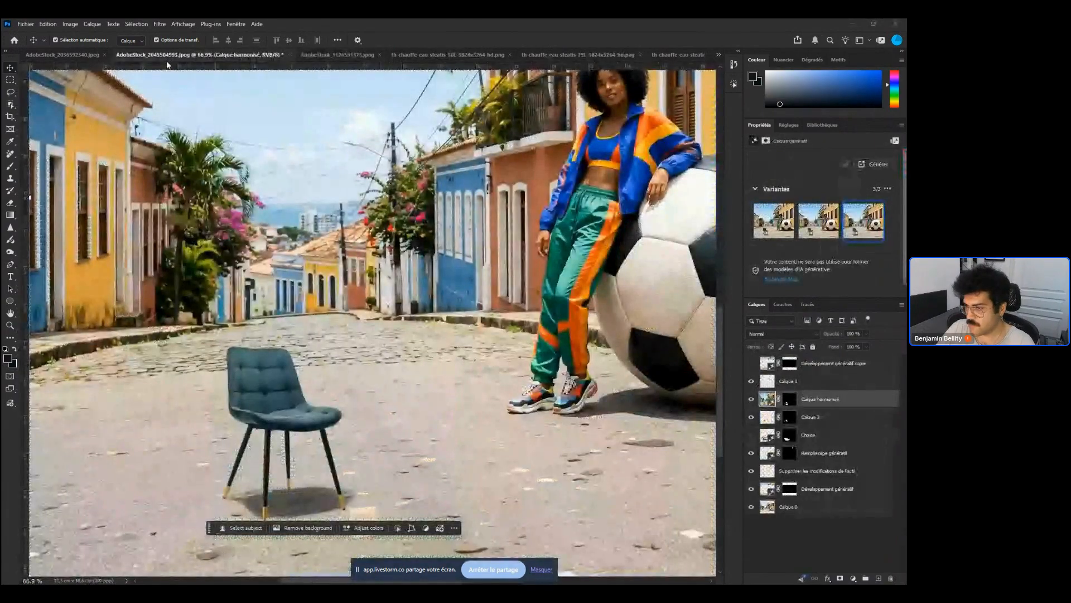
Undo the harmonization and turn the chair into a rotatable object, tilting it slightly with its rotation handles
{"action": "key", "text": "ctrl+z"}
{"action": "left_click_drag", "start_coordinate": [318, 469], "coordinate": [292, 381]}
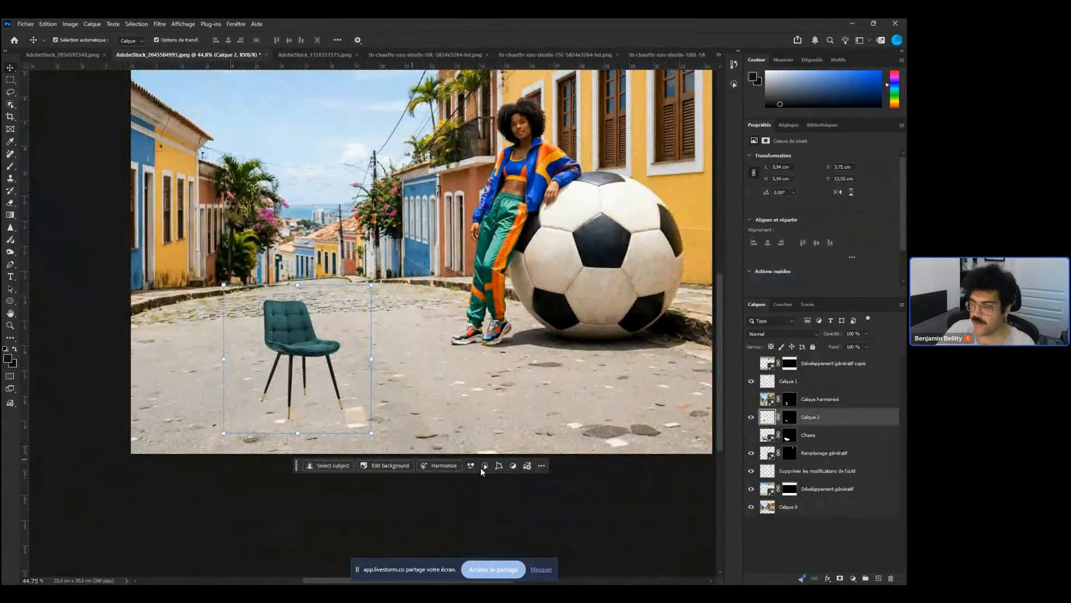
{"action": "left_click", "coordinate": [499, 465]}
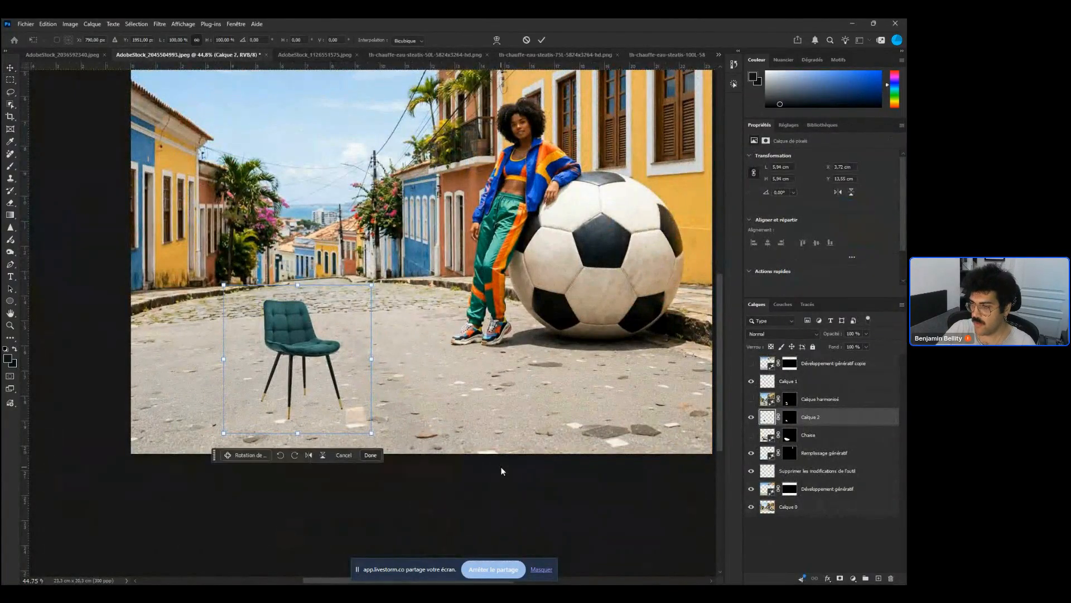
{"action": "left_click", "coordinate": [370, 455]}
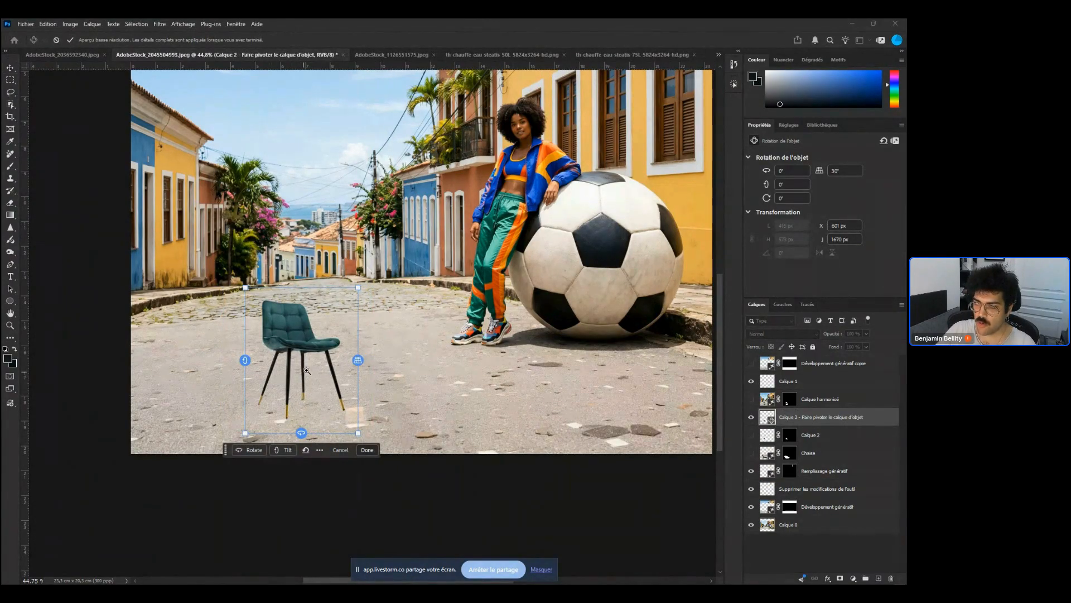
{"action": "left_click_drag", "start_coordinate": [306, 362], "coordinate": [334, 363]}
{"action": "left_click_drag", "start_coordinate": [298, 470], "coordinate": [263, 462]}
{"action": "mouse_move", "coordinate": [363, 360]}
{"action": "left_mouse_down"}
{"action": "mouse_move", "coordinate": [376, 371]}
{"action": "mouse_move", "coordinate": [365, 344]}
{"action": "mouse_move", "coordinate": [364, 355]}
{"action": "left_mouse_up"}
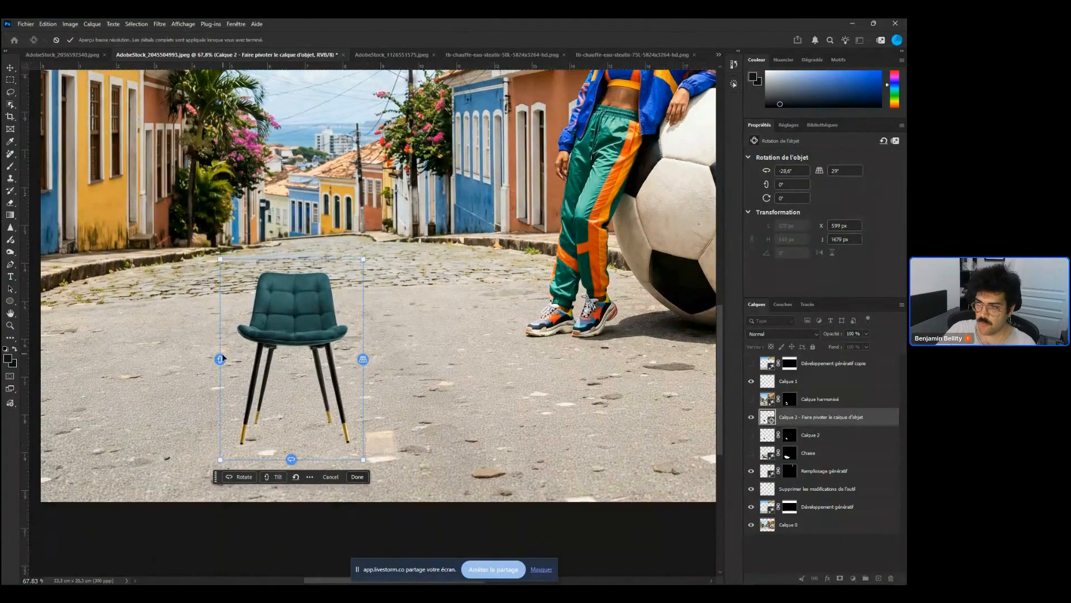
{"action": "mouse_move", "coordinate": [220, 358]}
{"action": "left_mouse_down"}
{"action": "mouse_move", "coordinate": [222, 376]}
{"action": "mouse_move", "coordinate": [222, 367]}
{"action": "left_mouse_up"}
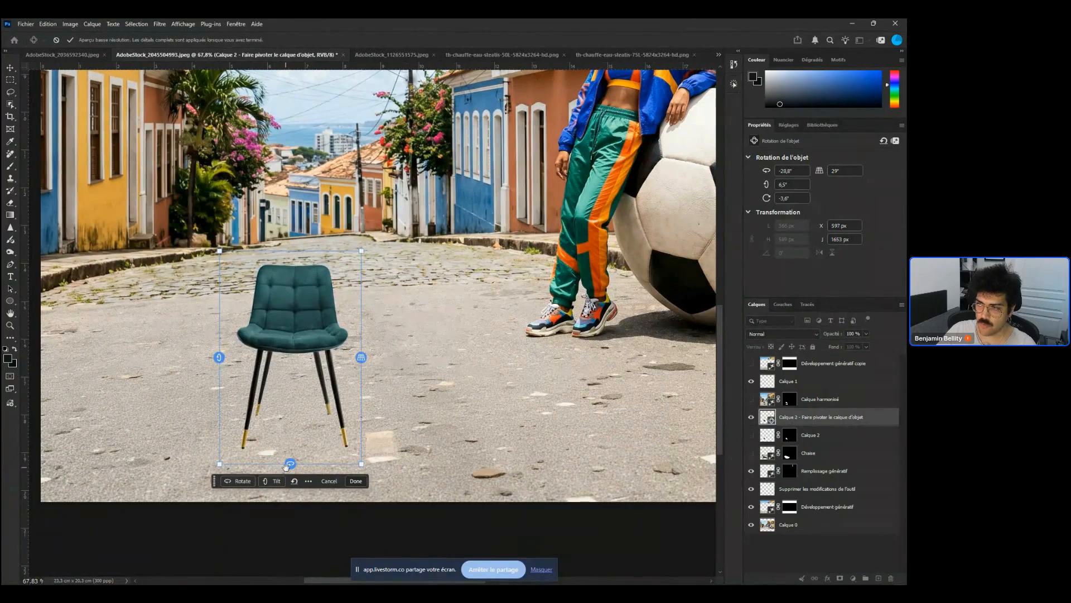
{"action": "left_click_drag", "start_coordinate": [286, 466], "coordinate": [321, 409]}
{"action": "left_click_drag", "start_coordinate": [215, 358], "coordinate": [216, 357]}
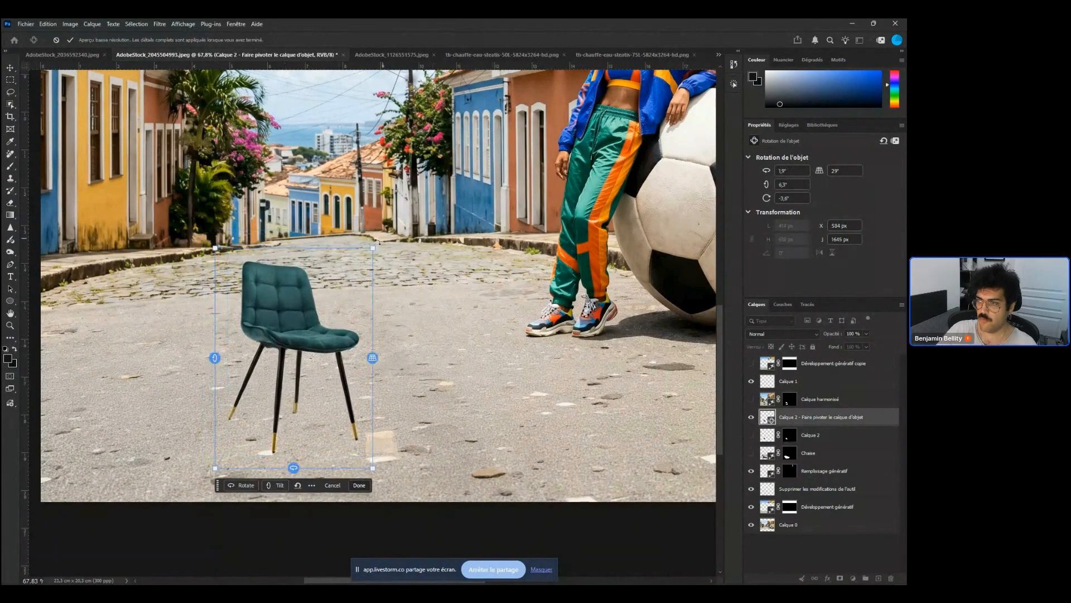
Enlarge the rotatable chair and adjust its tilt, setting the perspective to about 42°
{"action": "left_click_drag", "start_coordinate": [375, 244], "coordinate": [460, 119]}
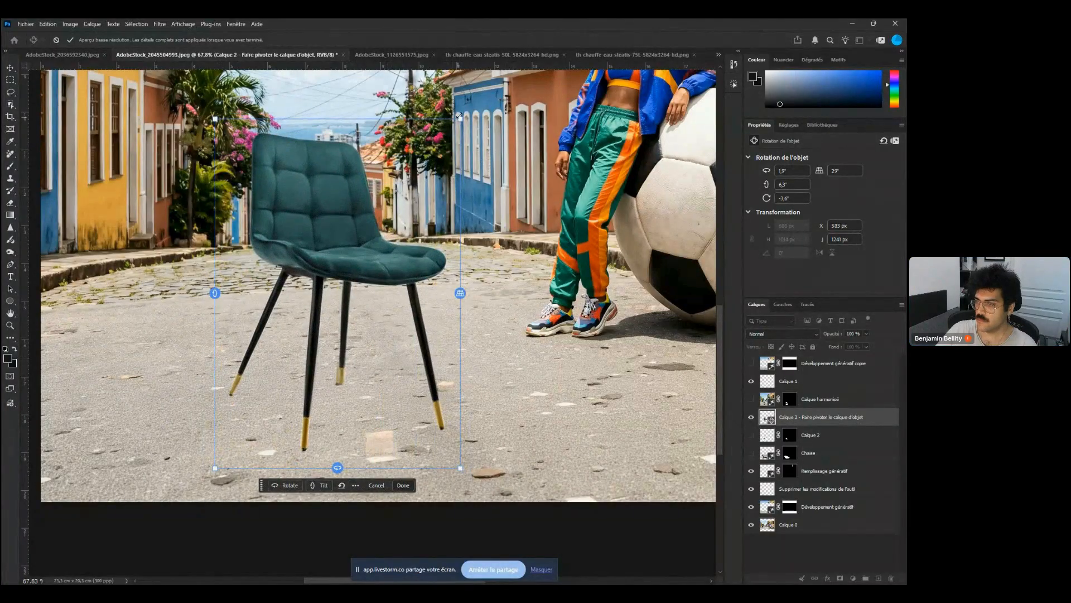
{"action": "left_click_drag", "start_coordinate": [460, 119], "coordinate": [451, 132]}
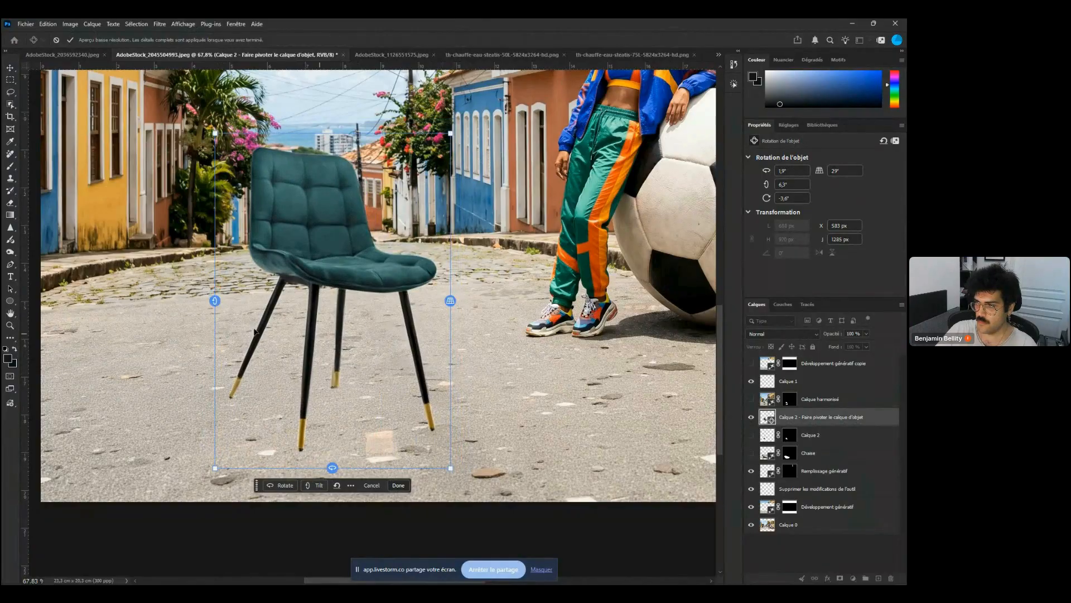
{"action": "left_click_drag", "start_coordinate": [214, 300], "coordinate": [216, 310]}
{"action": "left_click_drag", "start_coordinate": [334, 472], "coordinate": [404, 379]}
{"action": "left_click_drag", "start_coordinate": [447, 297], "coordinate": [442, 286]}
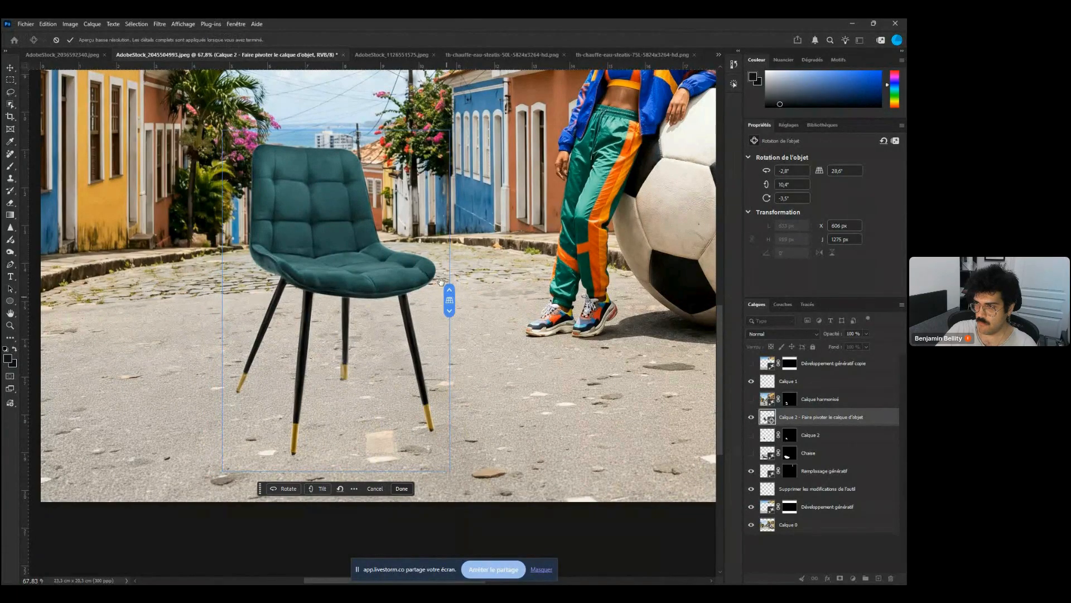
{"action": "left_click_drag", "start_coordinate": [442, 282], "coordinate": [440, 251]}
{"action": "left_click_drag", "start_coordinate": [223, 302], "coordinate": [228, 295]}
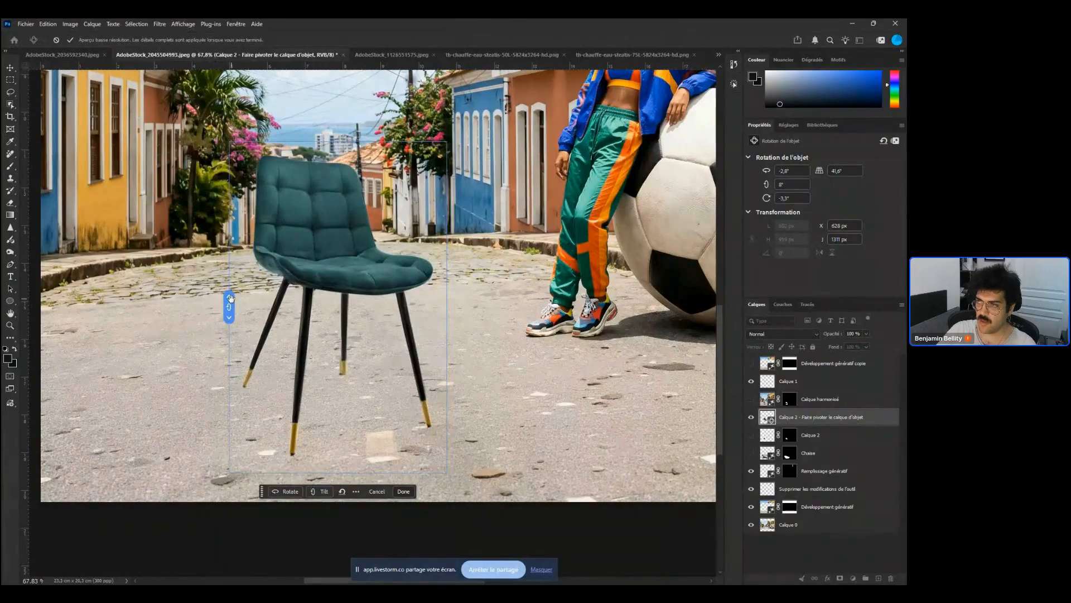
Turn the chair sideways to about -85°, widen the perspective to about 45°, and apply the object rotation
{"action": "left_click_drag", "start_coordinate": [338, 472], "coordinate": [119, 457]}
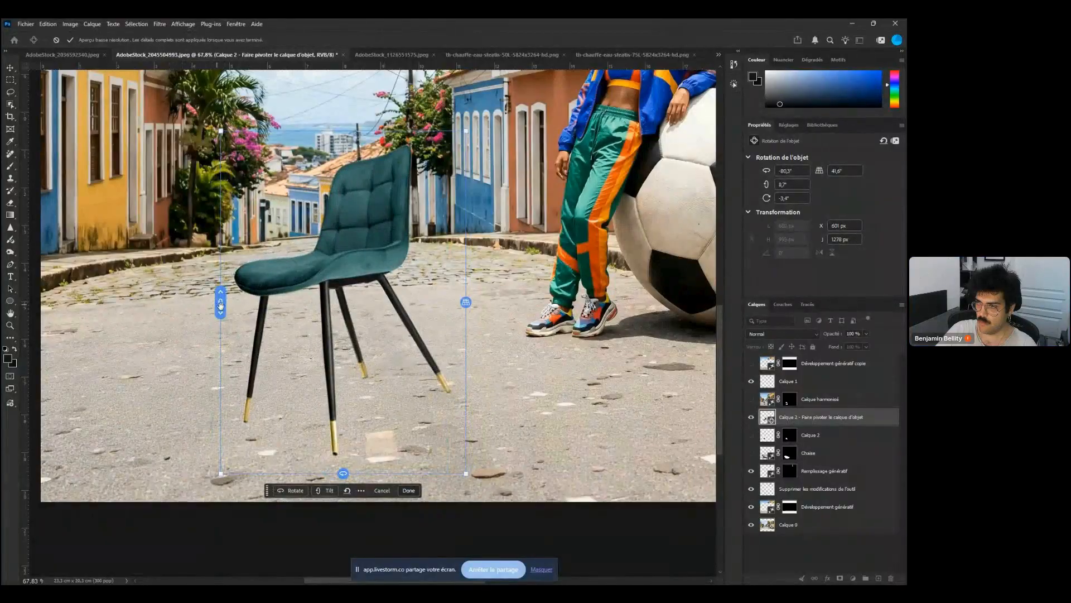
{"action": "left_click_drag", "start_coordinate": [220, 306], "coordinate": [221, 302]}
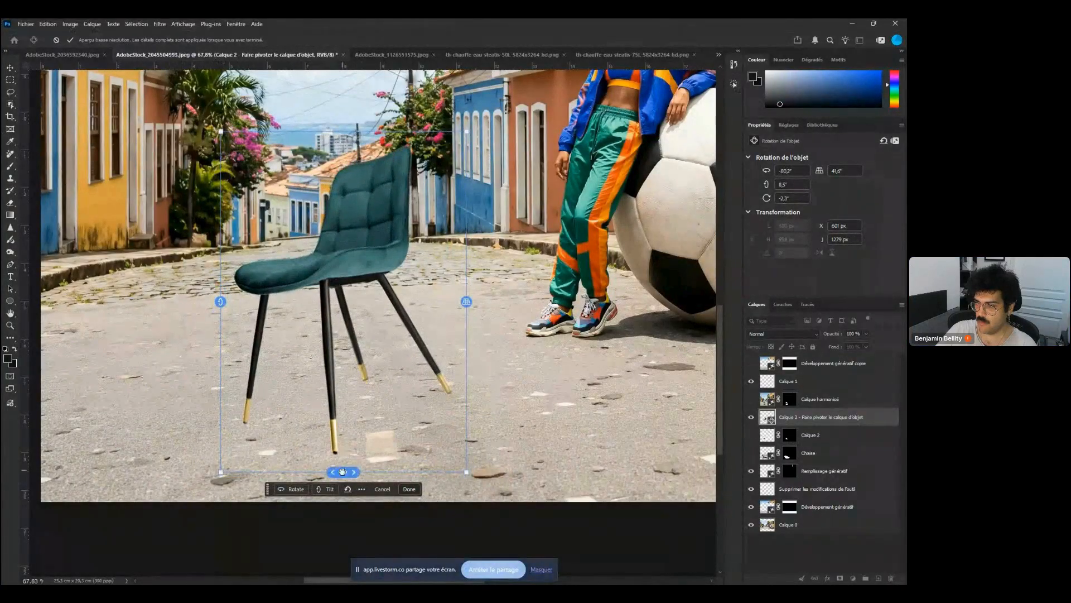
{"action": "left_click_drag", "start_coordinate": [343, 473], "coordinate": [330, 474]}
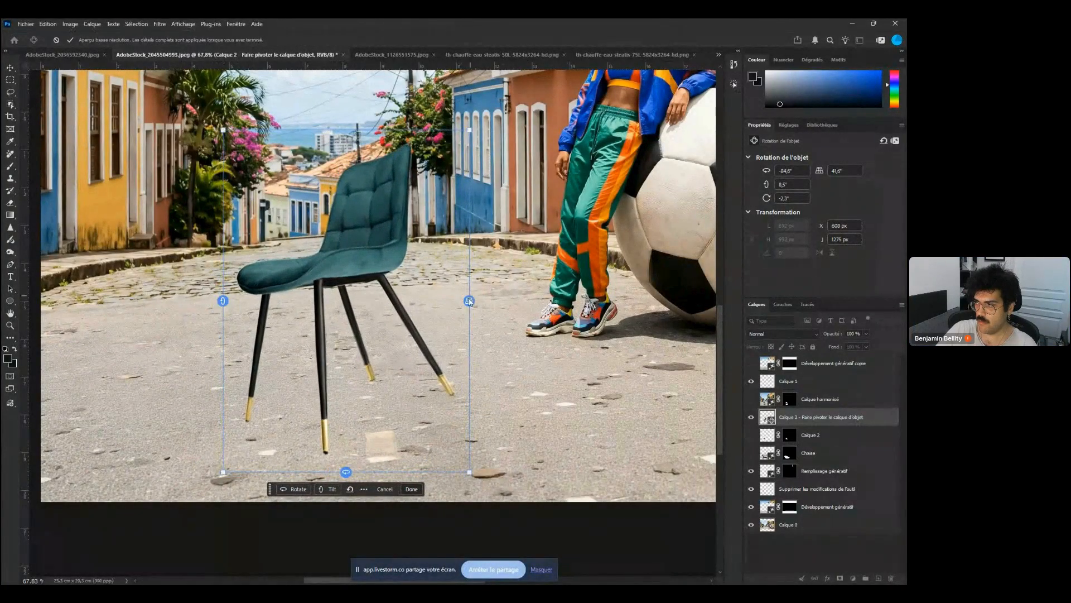
{"action": "left_click_drag", "start_coordinate": [469, 302], "coordinate": [477, 316]}
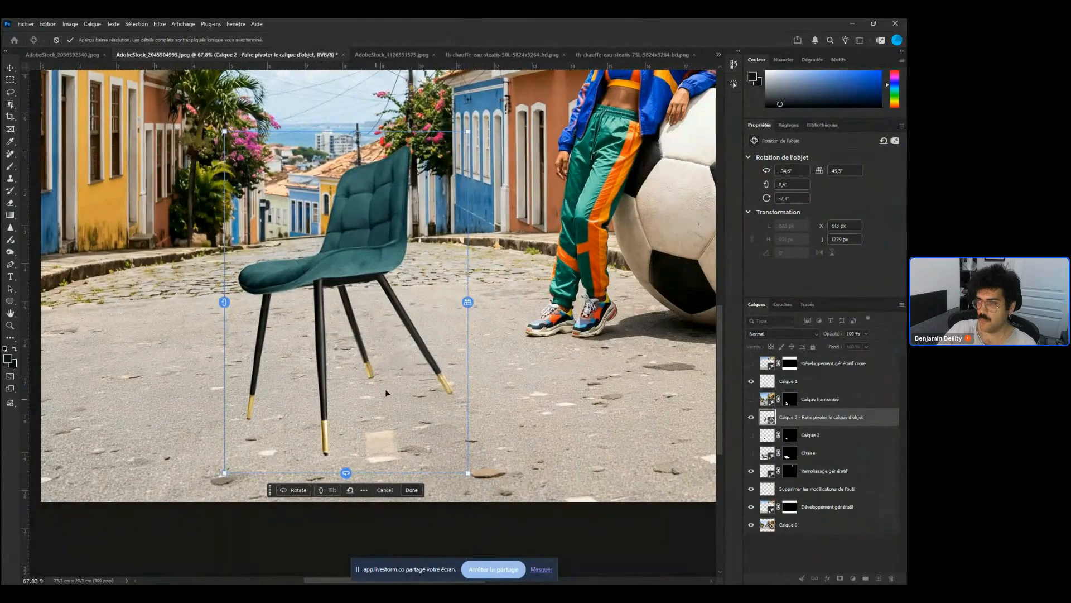
{"action": "scroll", "coordinate": [385, 388], "scroll_direction": "down", "scroll_amount": 5}
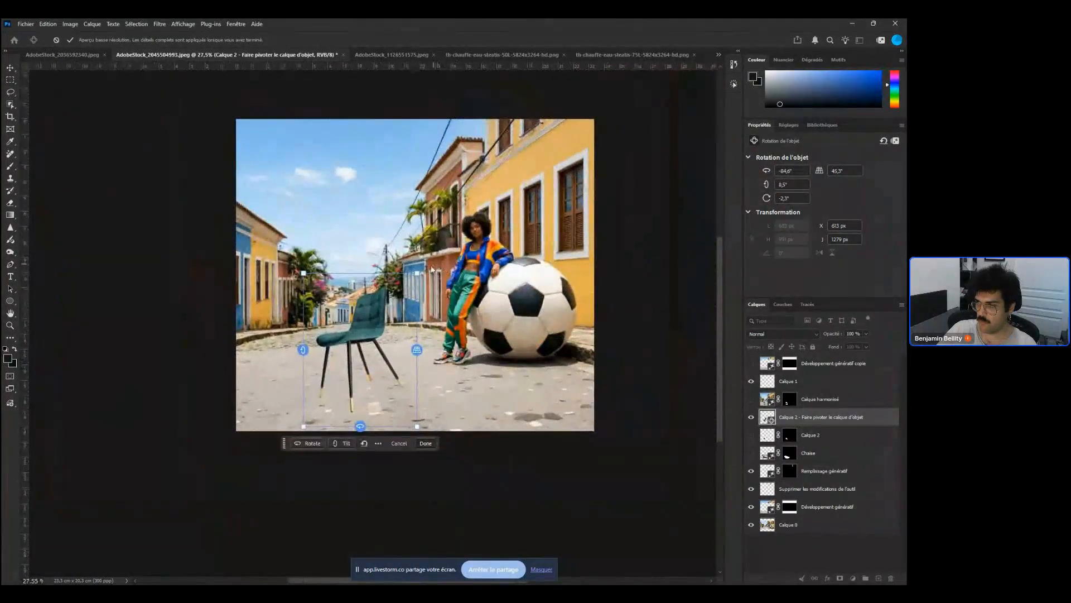
{"action": "left_click_drag", "start_coordinate": [425, 268], "coordinate": [438, 279]}
{"action": "key", "text": "Return"}
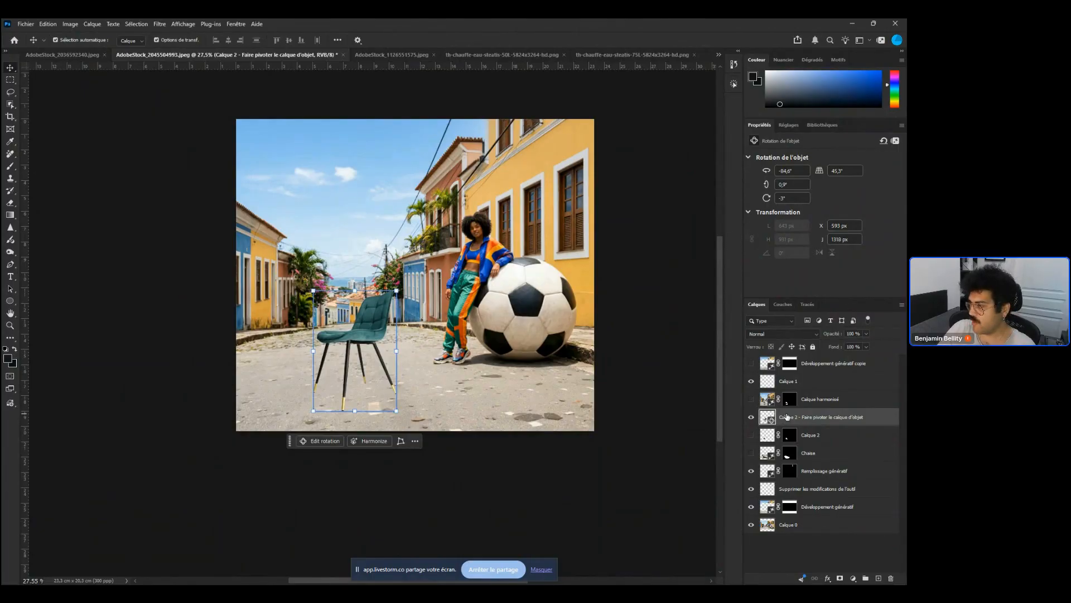
{"action": "left_click_drag", "start_coordinate": [336, 401], "coordinate": [468, 482]}
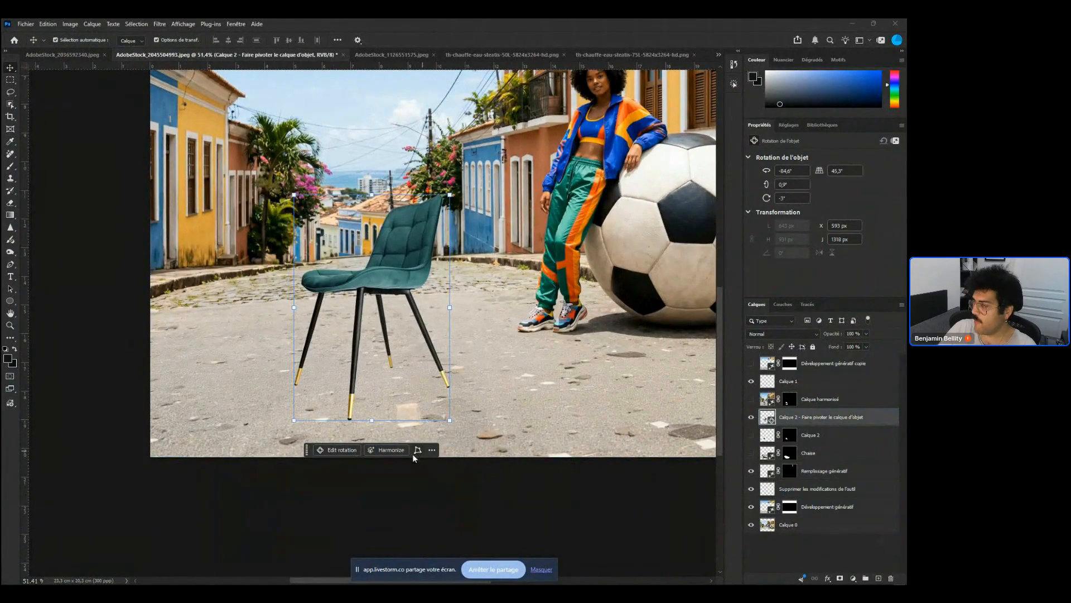
{"action": "right_click", "coordinate": [805, 423]}
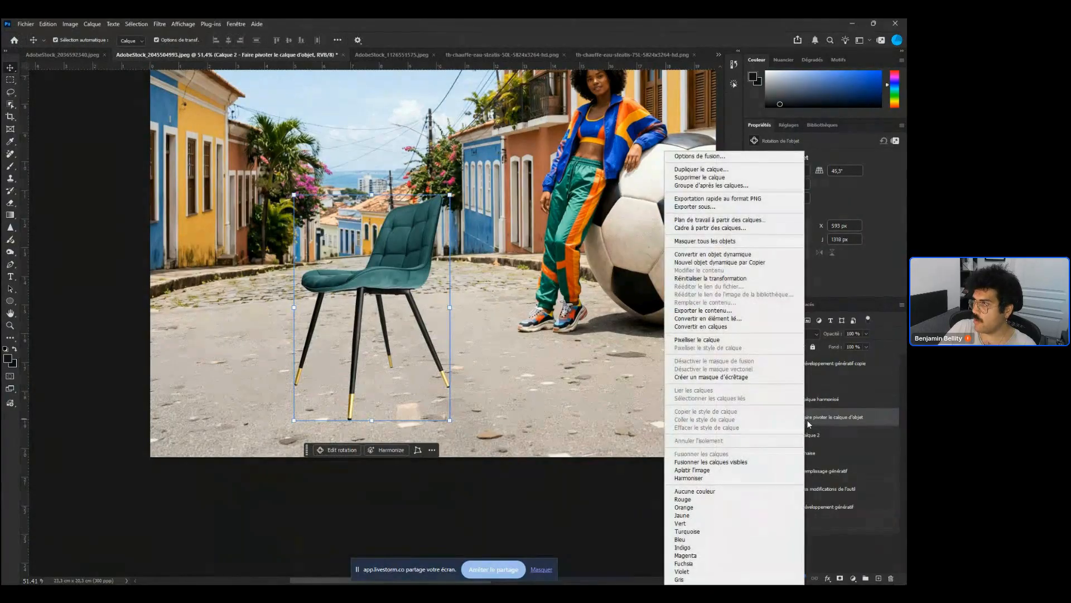
{"action": "left_click", "coordinate": [710, 480]}
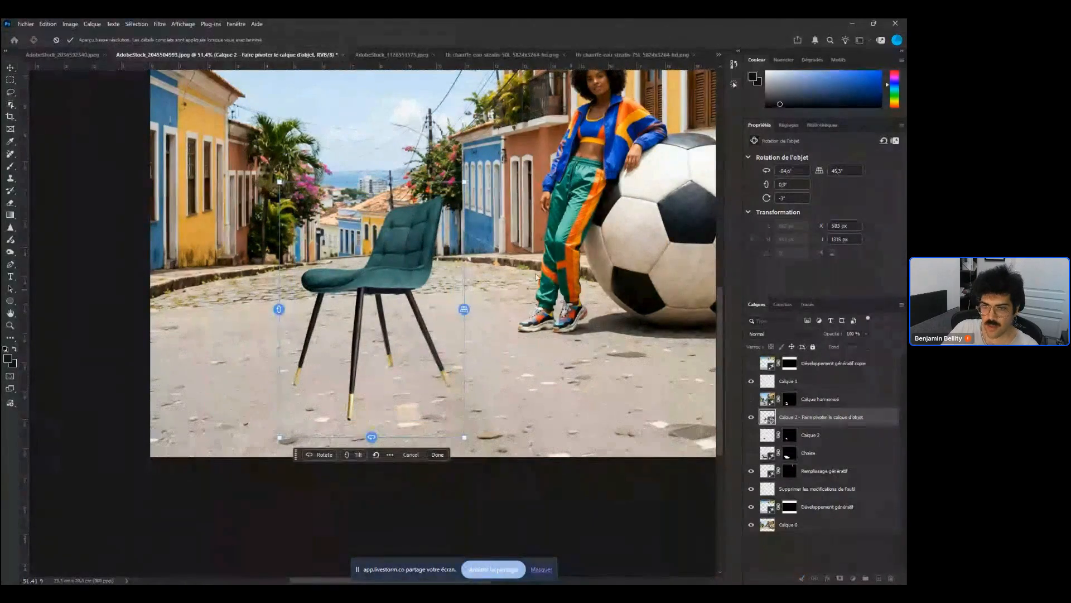
{"action": "key", "text": "Escape"}
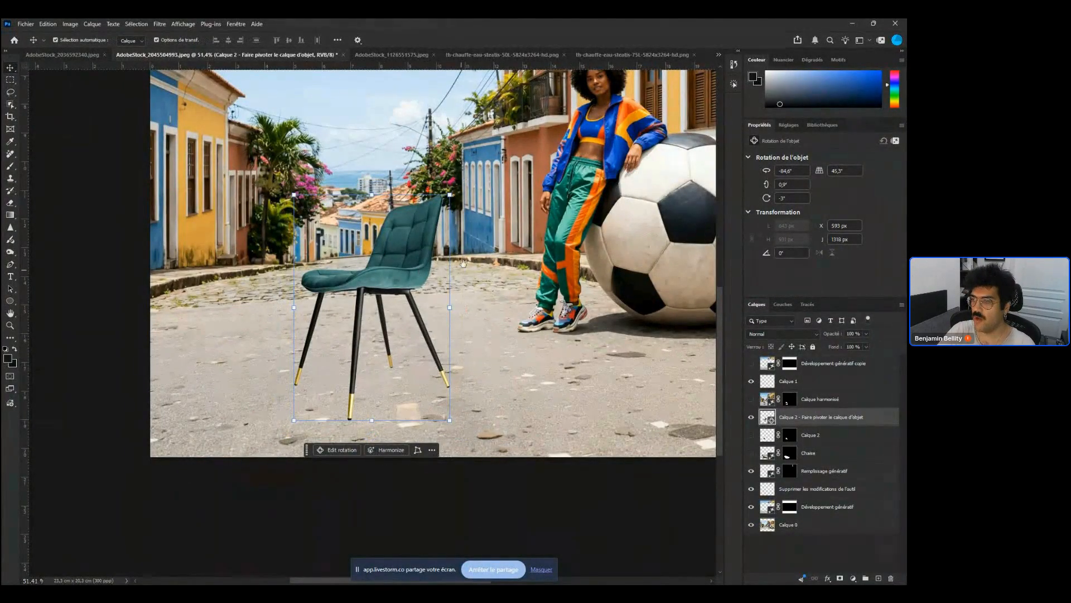
Zoom and pan around the image to inspect the overhead cables above the street
{"action": "left_click_drag", "start_coordinate": [449, 262], "coordinate": [413, 257], "text": "ctrl"}
{"action": "left_click_drag", "start_coordinate": [478, 215], "coordinate": [404, 307]}
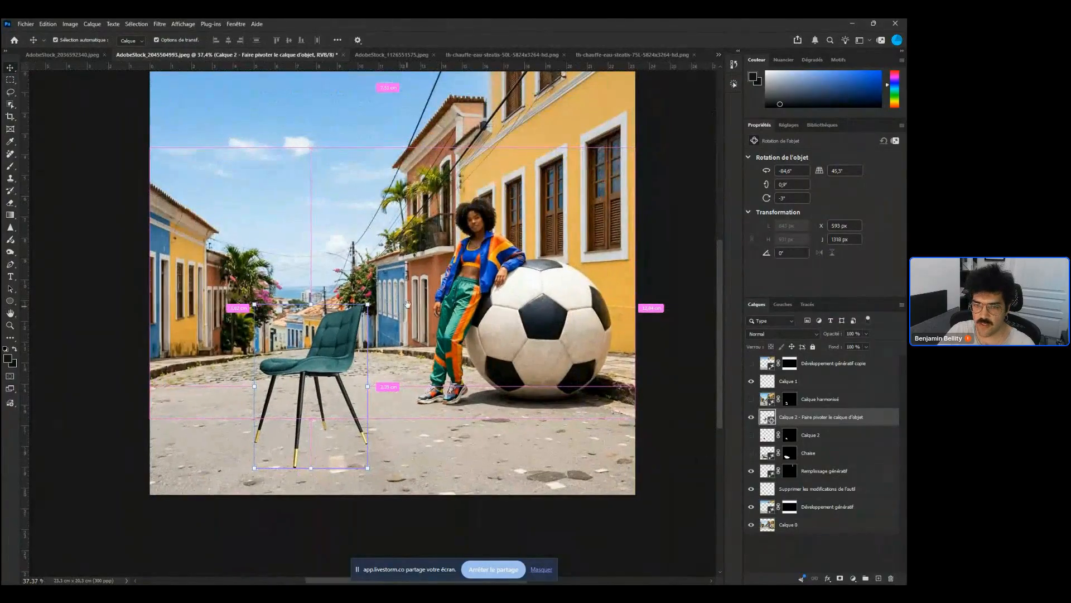
{"action": "left_click", "coordinate": [319, 315]}
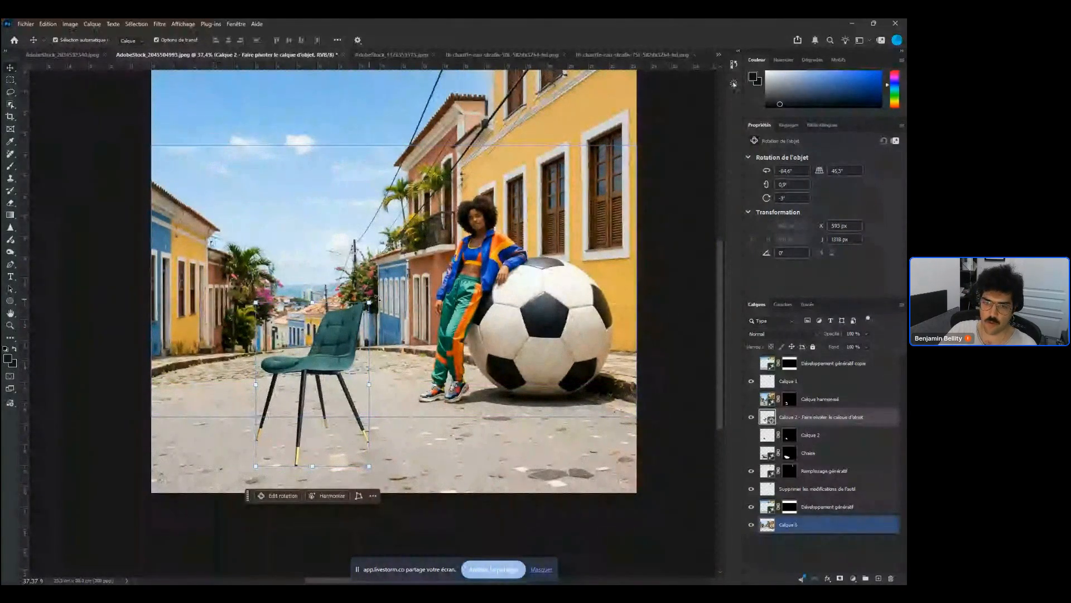
{"action": "left_click_drag", "start_coordinate": [370, 150], "coordinate": [188, 288]}
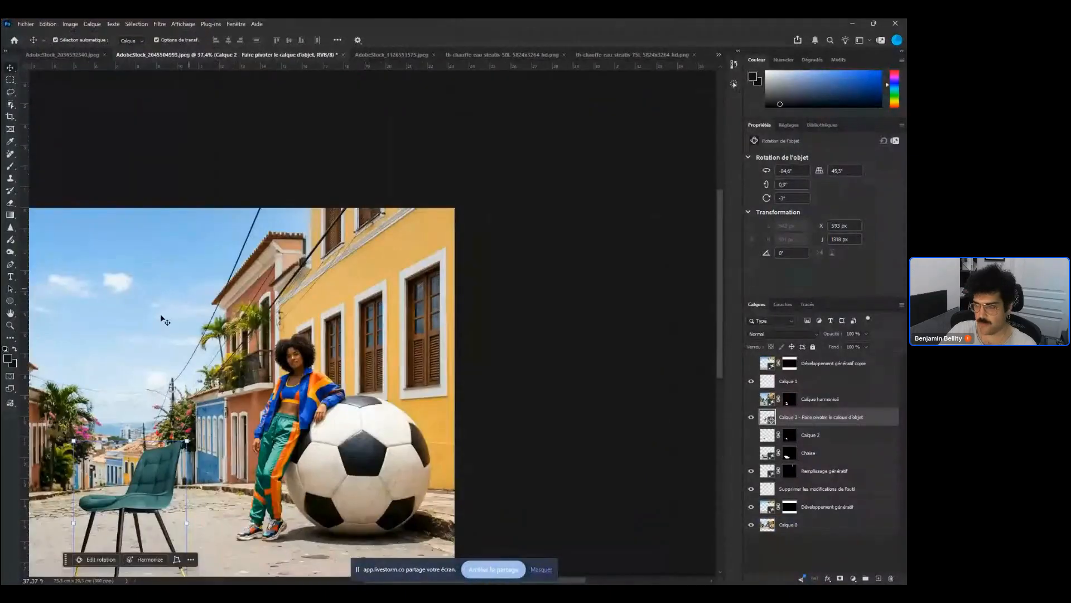
{"action": "left_click_drag", "start_coordinate": [170, 361], "coordinate": [332, 191]}
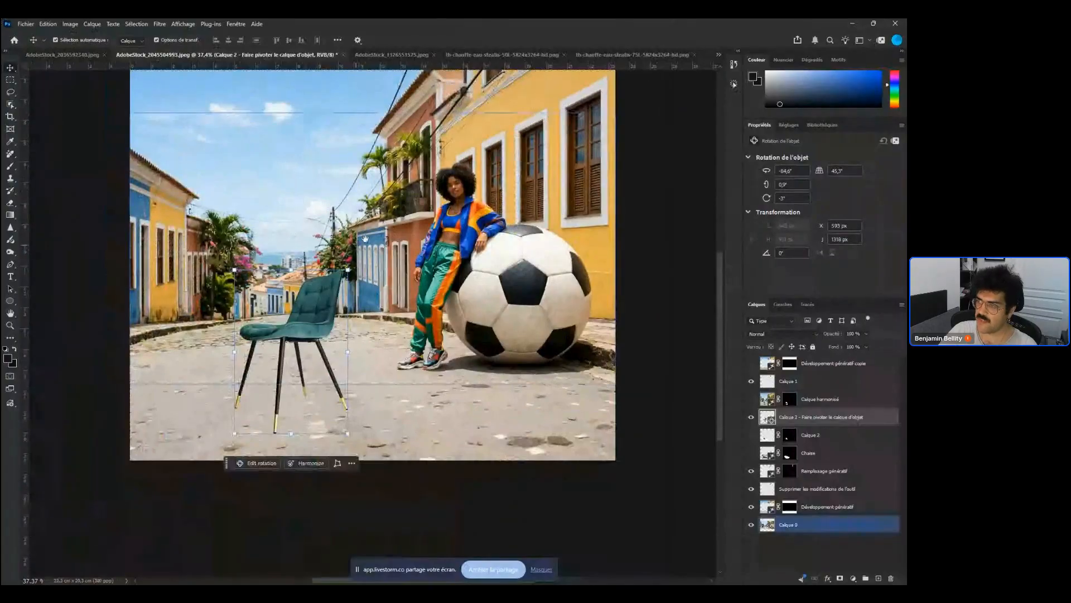
{"action": "left_click_drag", "start_coordinate": [359, 248], "coordinate": [270, 357]}
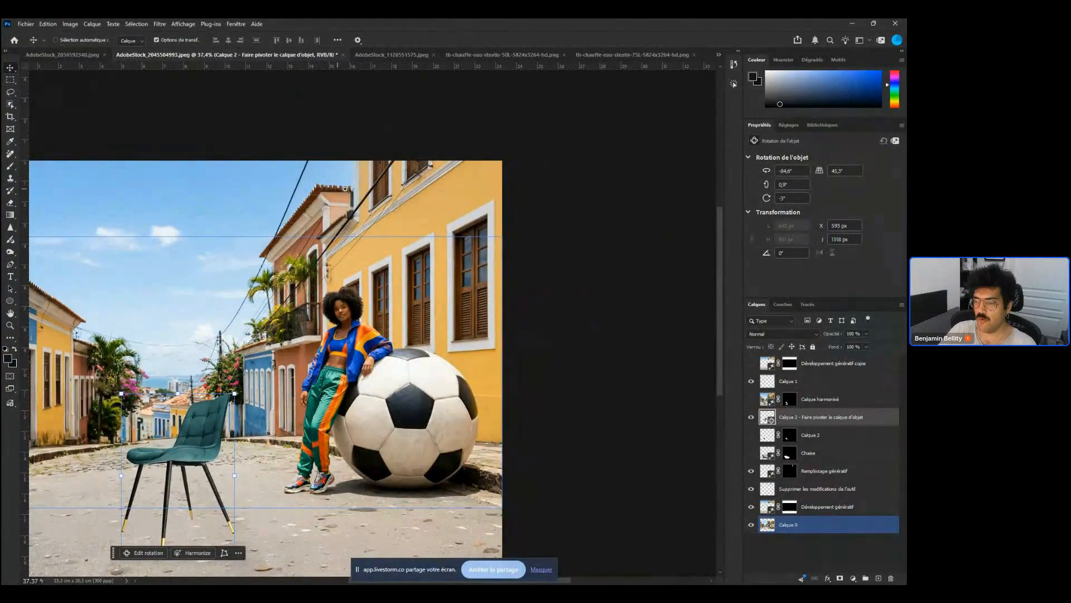
{"action": "left_click_drag", "start_coordinate": [341, 190], "coordinate": [453, 181]}
{"action": "left_click_drag", "start_coordinate": [303, 363], "coordinate": [463, 225]}
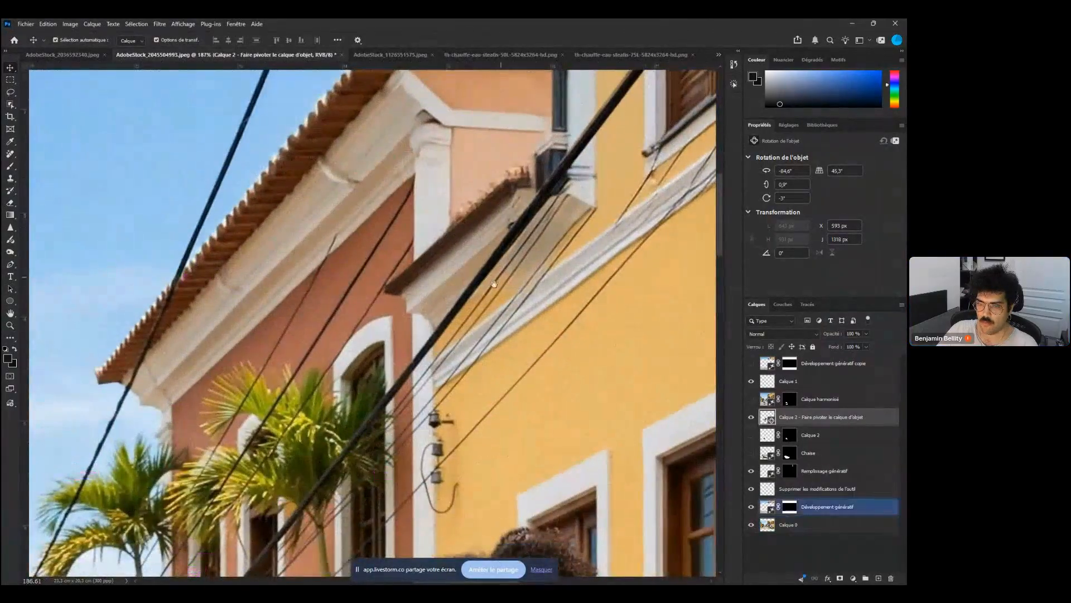
{"action": "left_click_drag", "start_coordinate": [555, 148], "coordinate": [389, 308]}
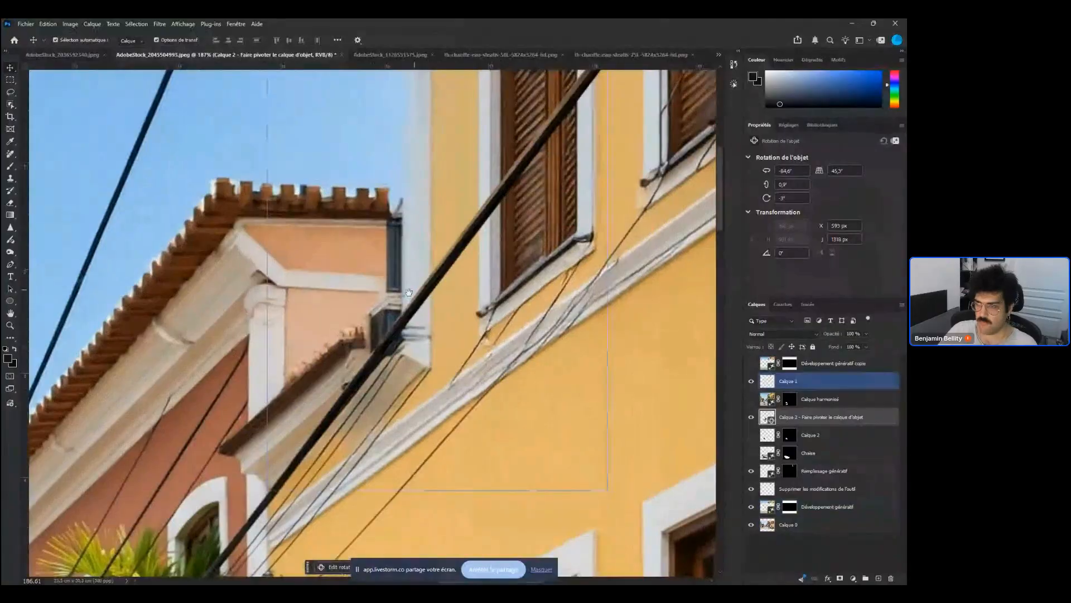
{"action": "left_click_drag", "start_coordinate": [300, 382], "coordinate": [254, 386]}
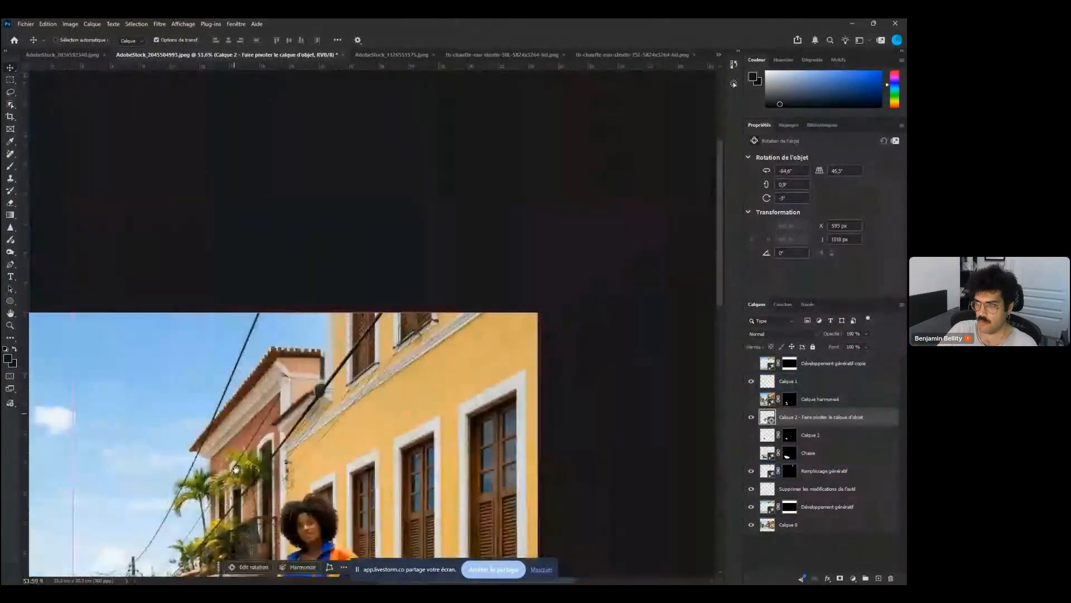
{"action": "left_click_drag", "start_coordinate": [240, 491], "coordinate": [323, 312]}
Reposition the chair slightly lower and to the left on the street and commit the transform
{"action": "left_click_drag", "start_coordinate": [335, 350], "coordinate": [345, 347]}
{"action": "left_click_drag", "start_coordinate": [380, 274], "coordinate": [396, 289]}
{"action": "left_click_drag", "start_coordinate": [304, 393], "coordinate": [297, 384]}
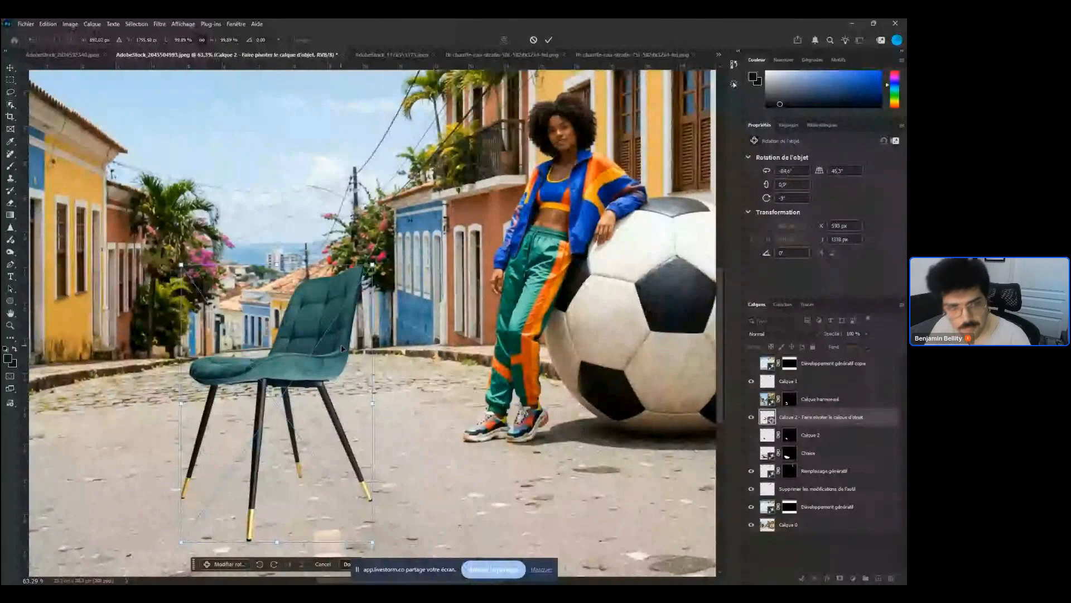
{"action": "left_click_drag", "start_coordinate": [302, 380], "coordinate": [280, 371]}
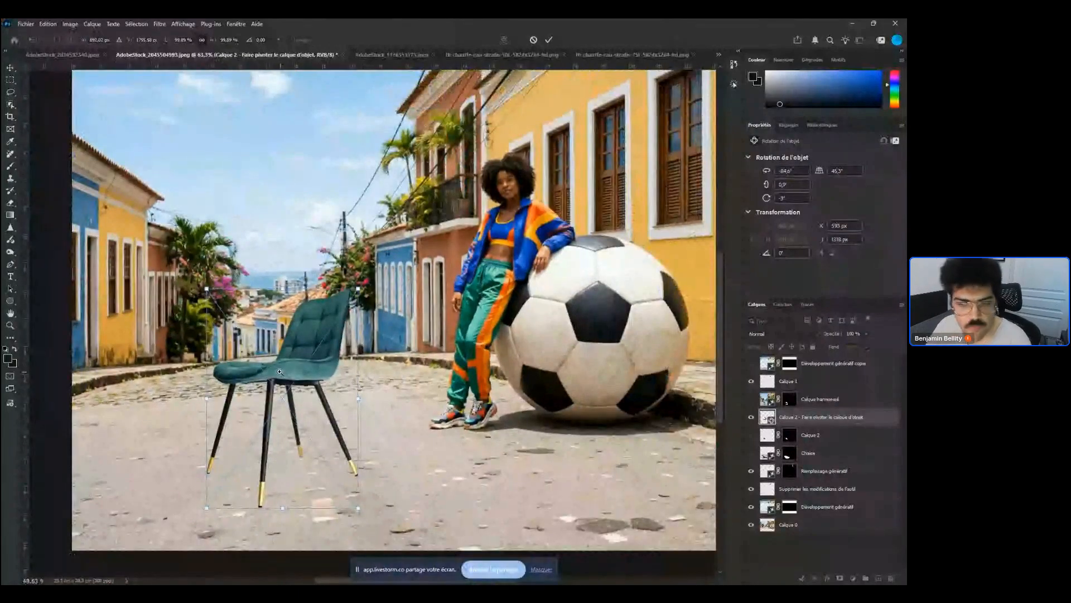
{"action": "left_click_drag", "start_coordinate": [280, 371], "coordinate": [257, 365]}
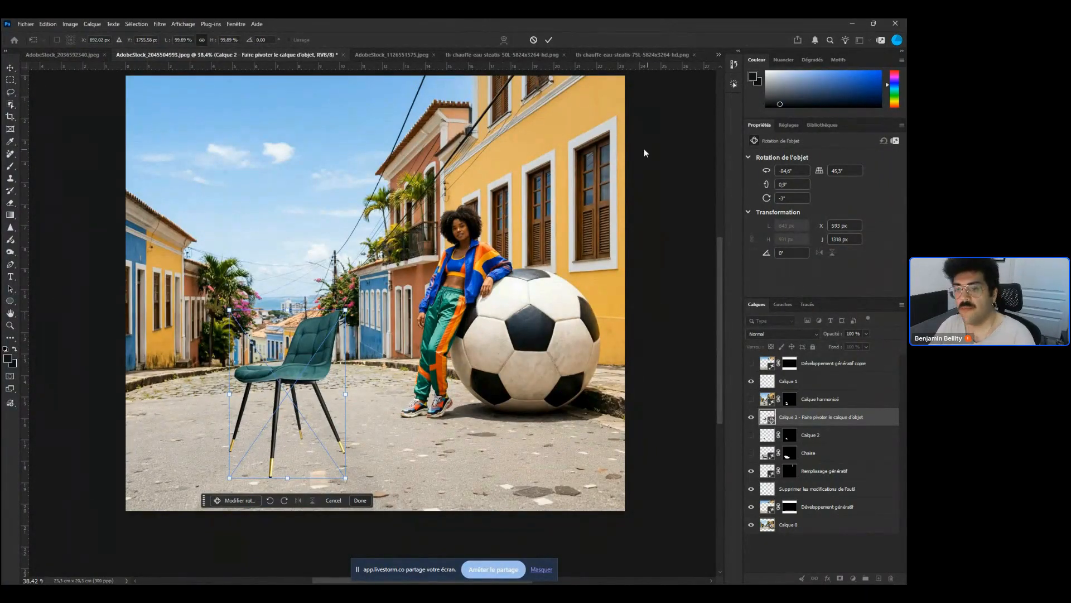
{"action": "key", "text": "Return"}
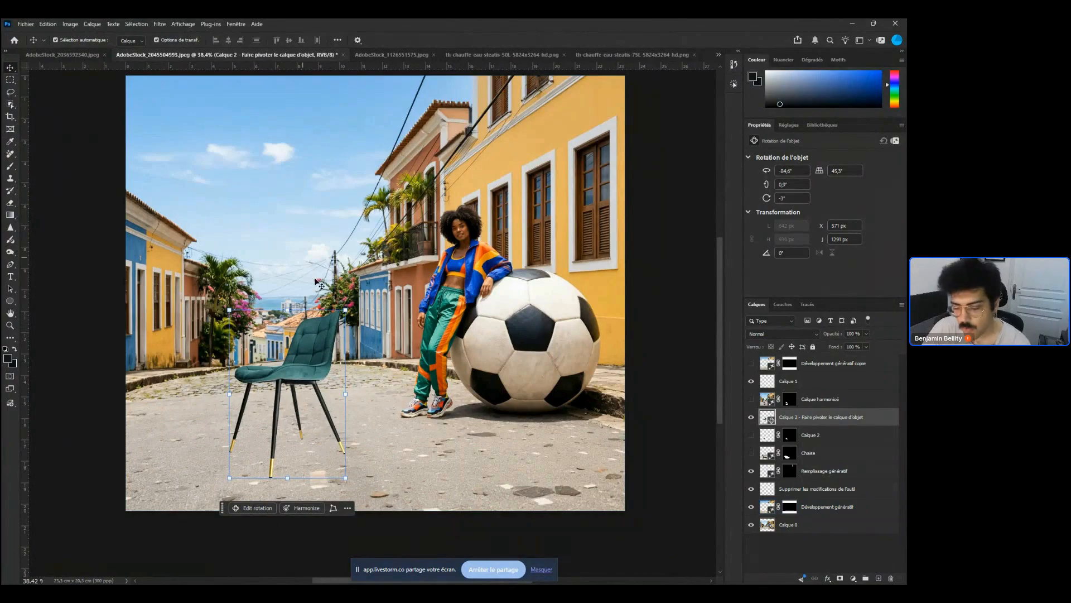
{"action": "left_click", "coordinate": [270, 322]}
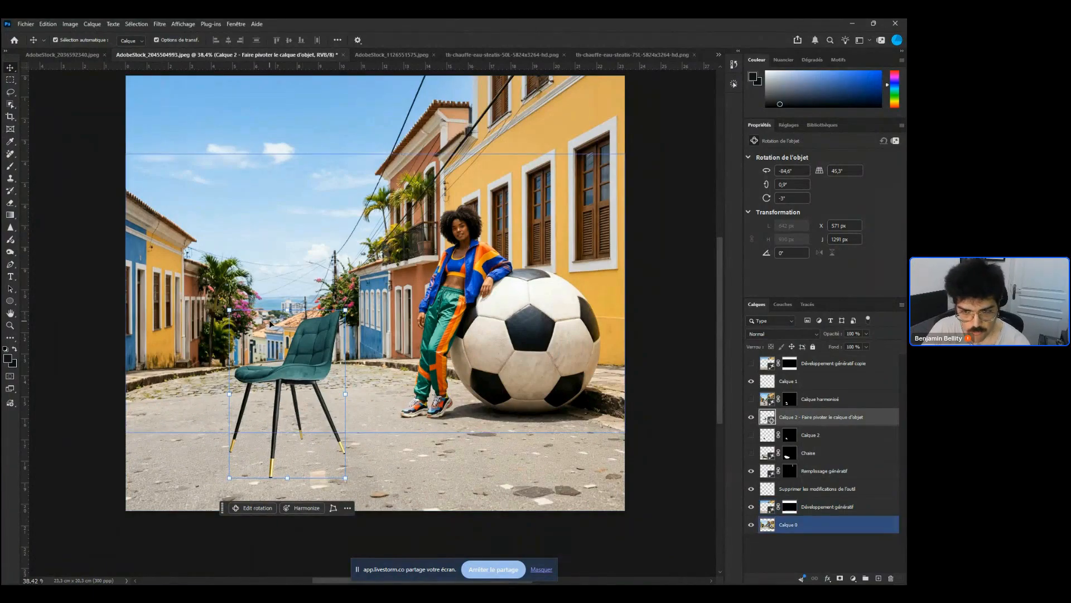
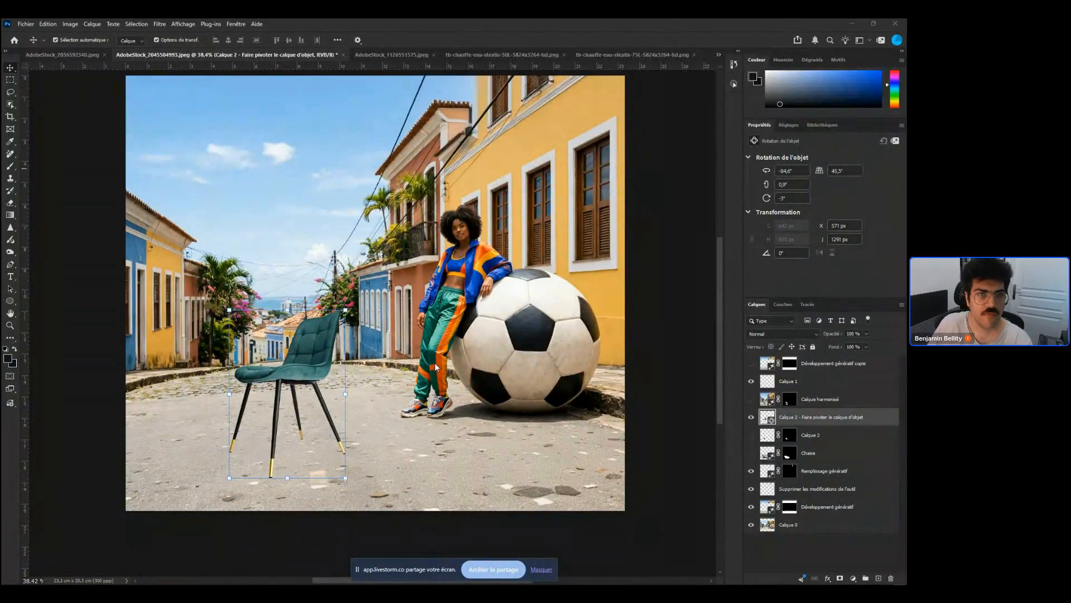
Examine the composite street scene with the chair, model and football at several zoom levels
{"action": "scroll", "coordinate": [466, 225], "scroll_direction": "up", "scroll_amount": 7}
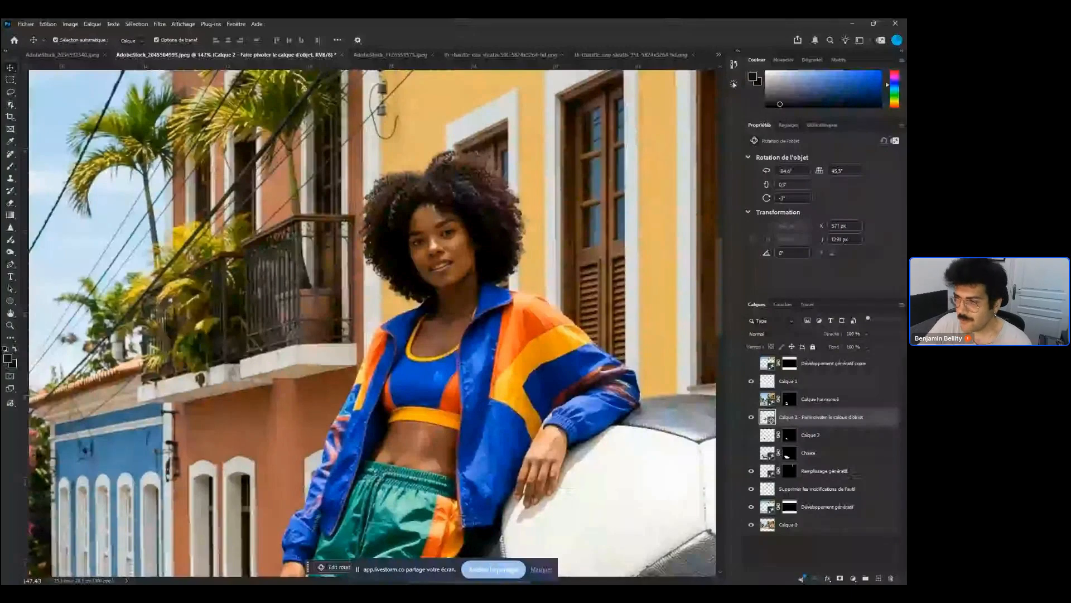
{"action": "left_click", "coordinate": [103, 436]}
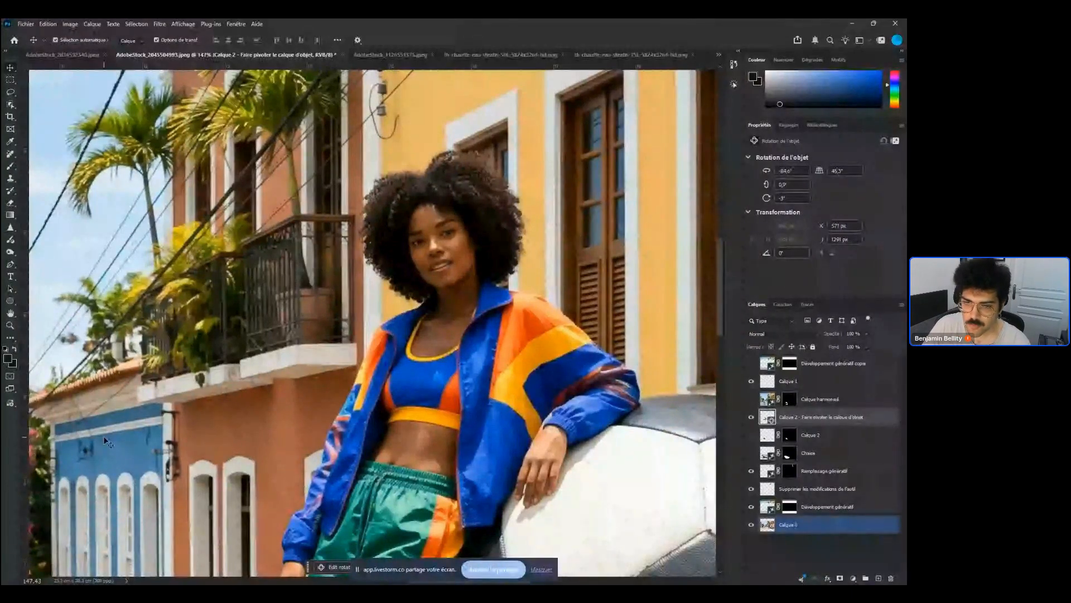
{"action": "key", "text": "ctrl+0"}
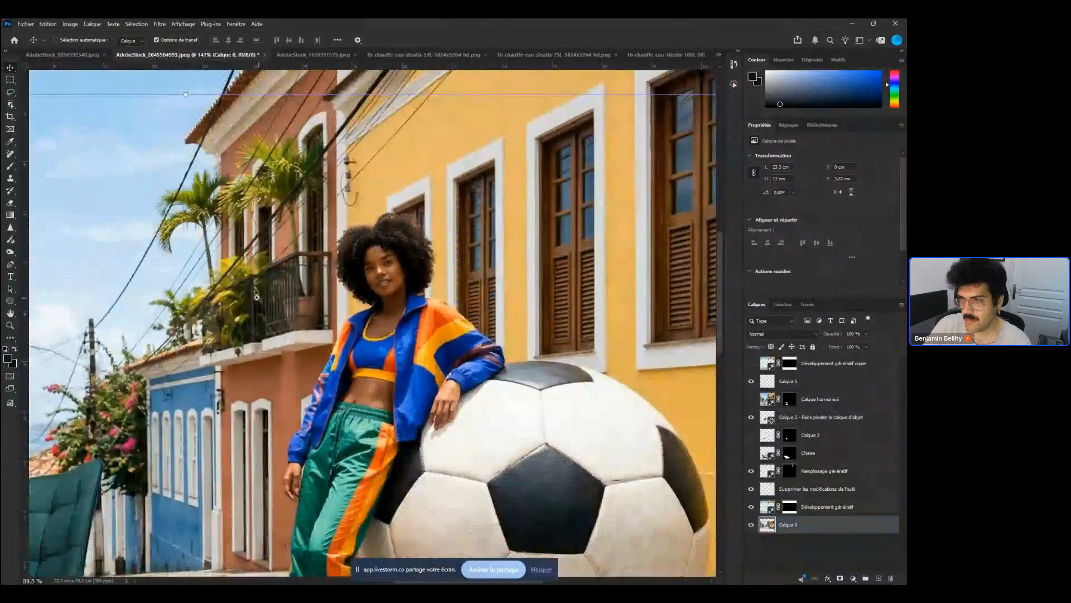
{"action": "left_click_drag", "start_coordinate": [256, 297], "coordinate": [171, 299]}
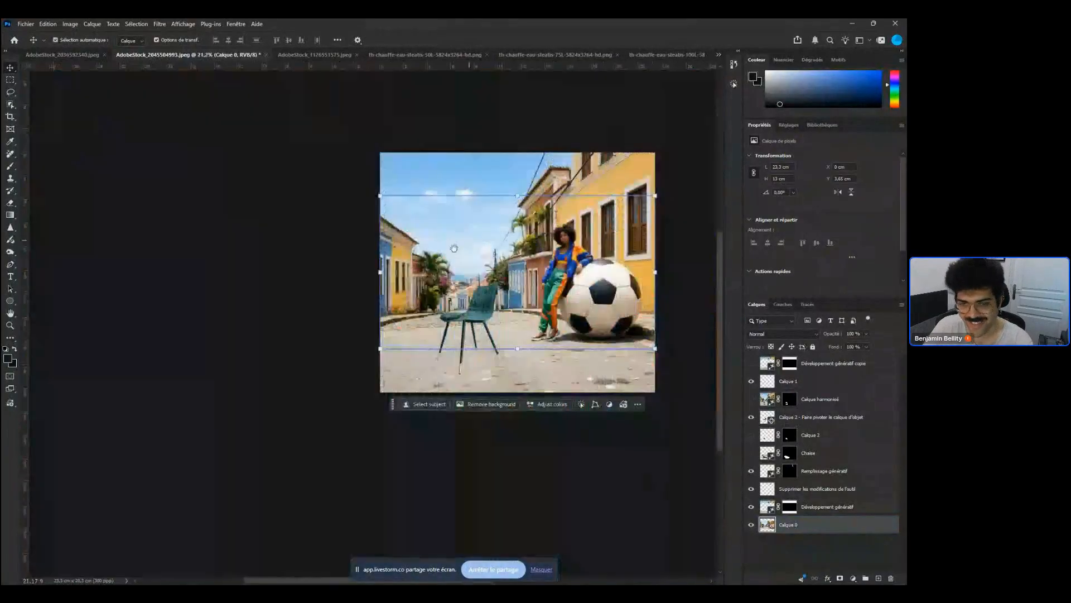
{"action": "key", "text": "c"}
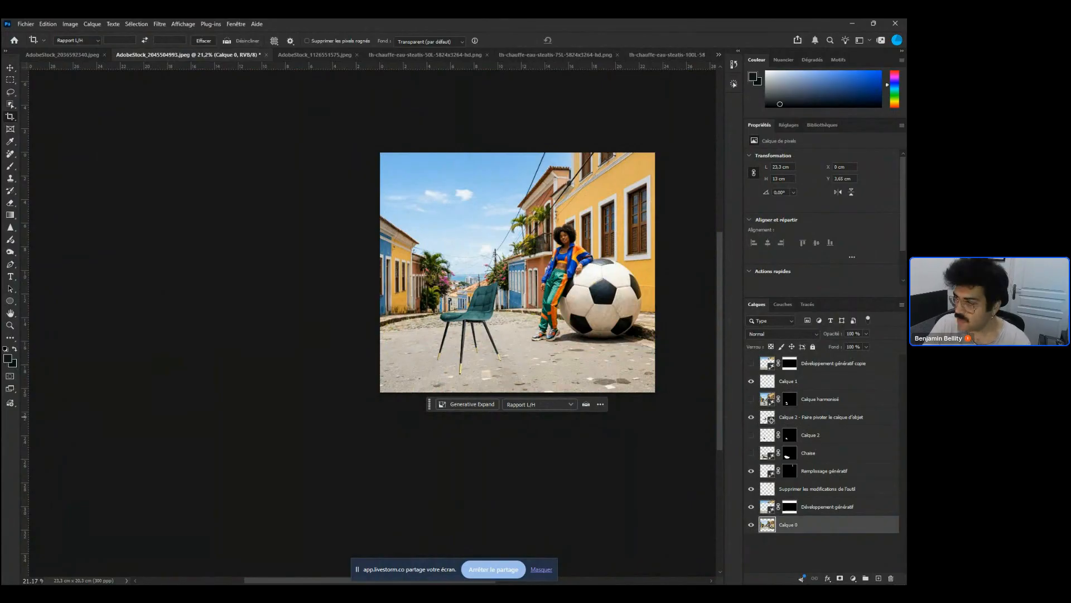
{"action": "scroll", "coordinate": [593, 226], "scroll_direction": "up", "scroll_amount": 2}
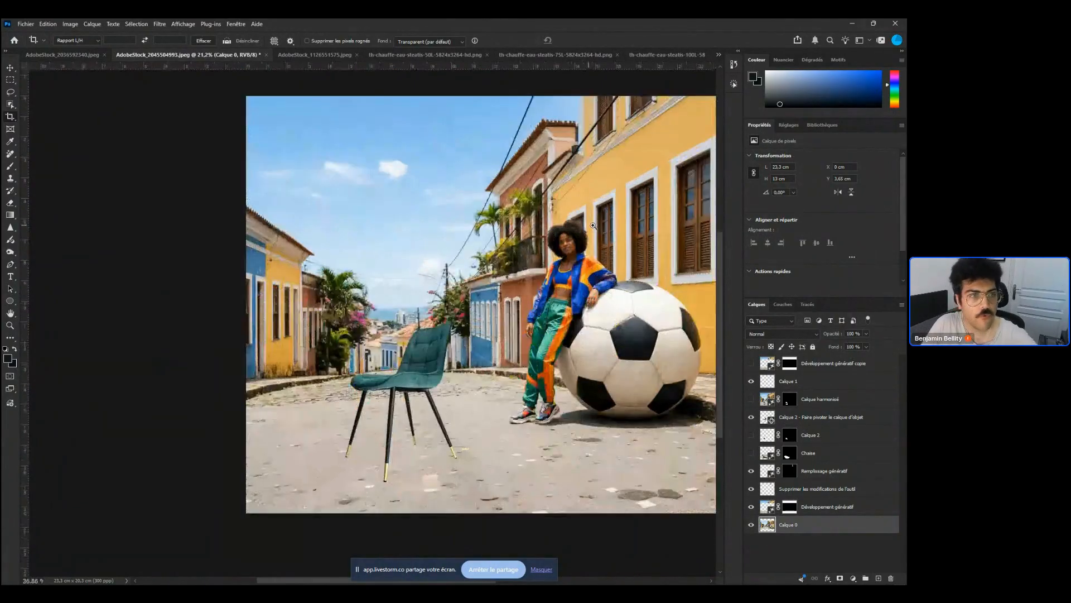
{"action": "scroll", "coordinate": [594, 225], "scroll_direction": "up", "scroll_amount": 3}
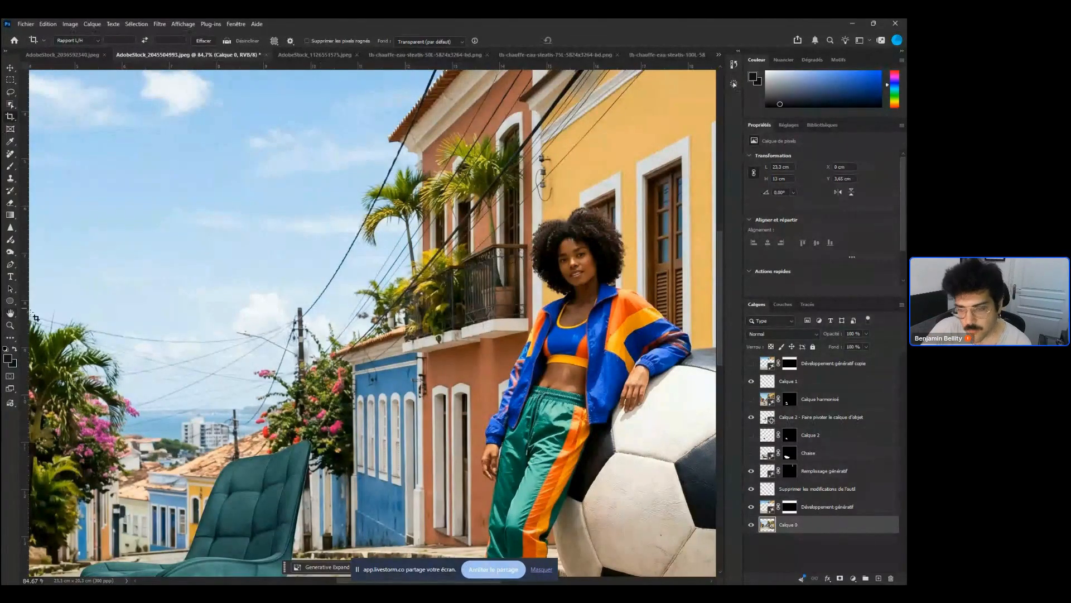
{"action": "left_click_drag", "start_coordinate": [317, 419], "coordinate": [319, 348]}
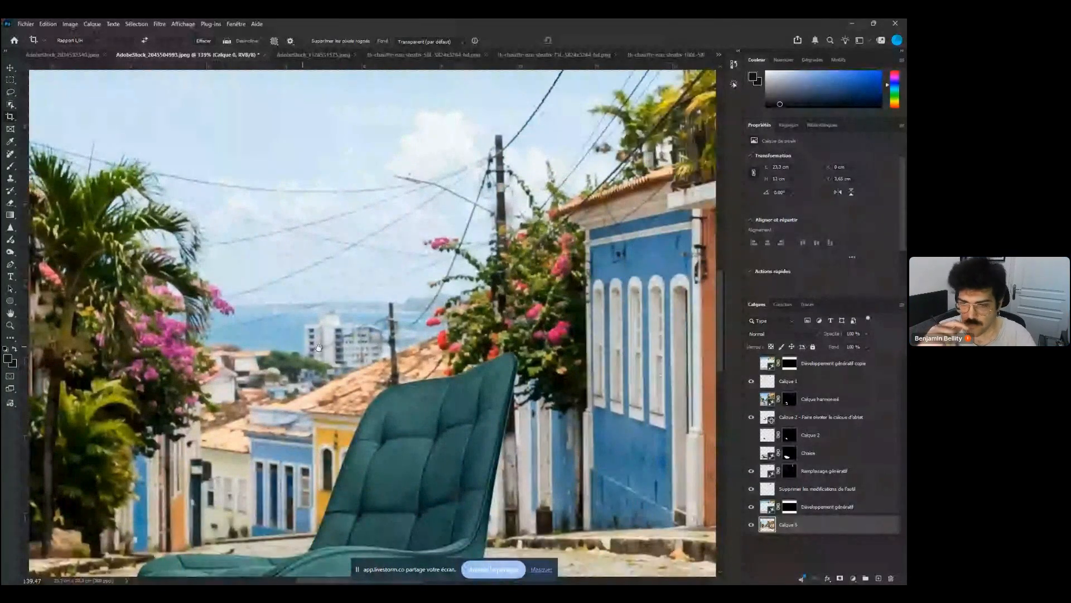
{"action": "key", "text": "ctrl+0"}
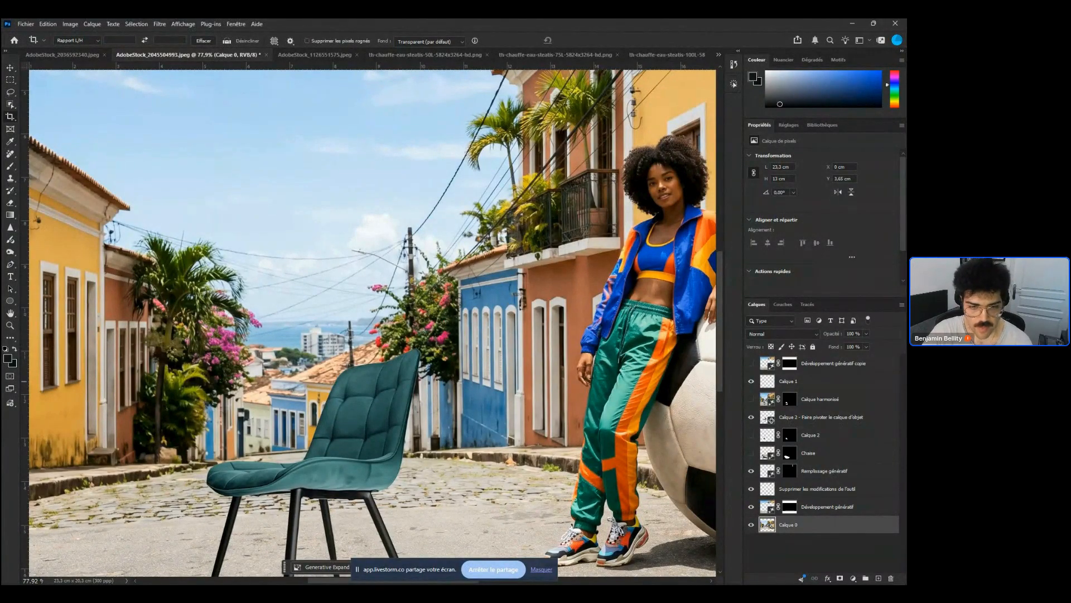
{"action": "key", "text": "super+d"}
{"action": "key", "text": "super+d"}
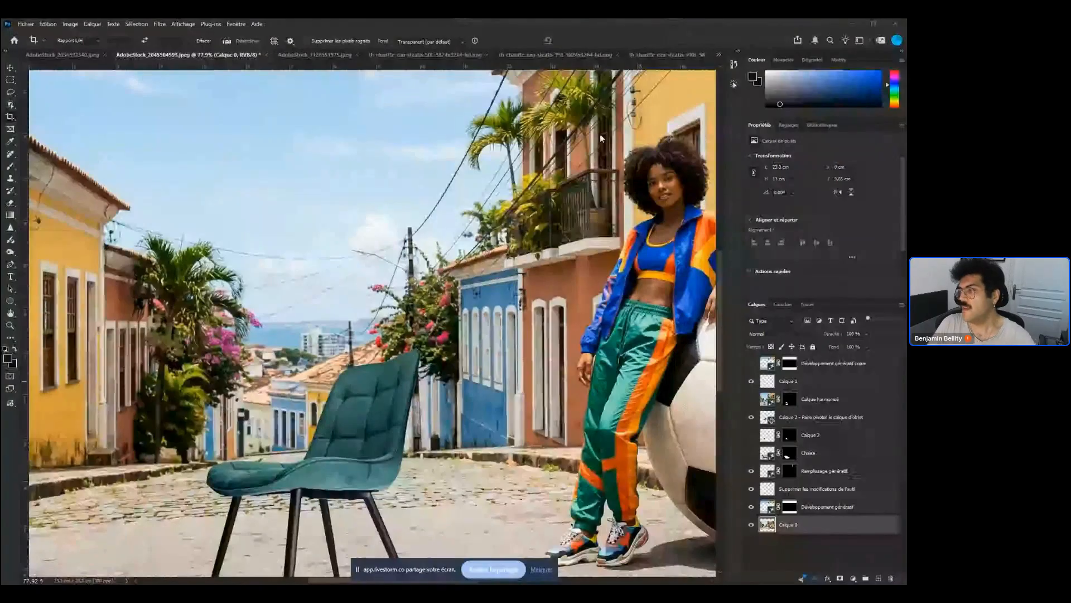
Open the Actions panel, inspect the settings of the web action, and close the panel
{"action": "left_click", "coordinate": [734, 84]}
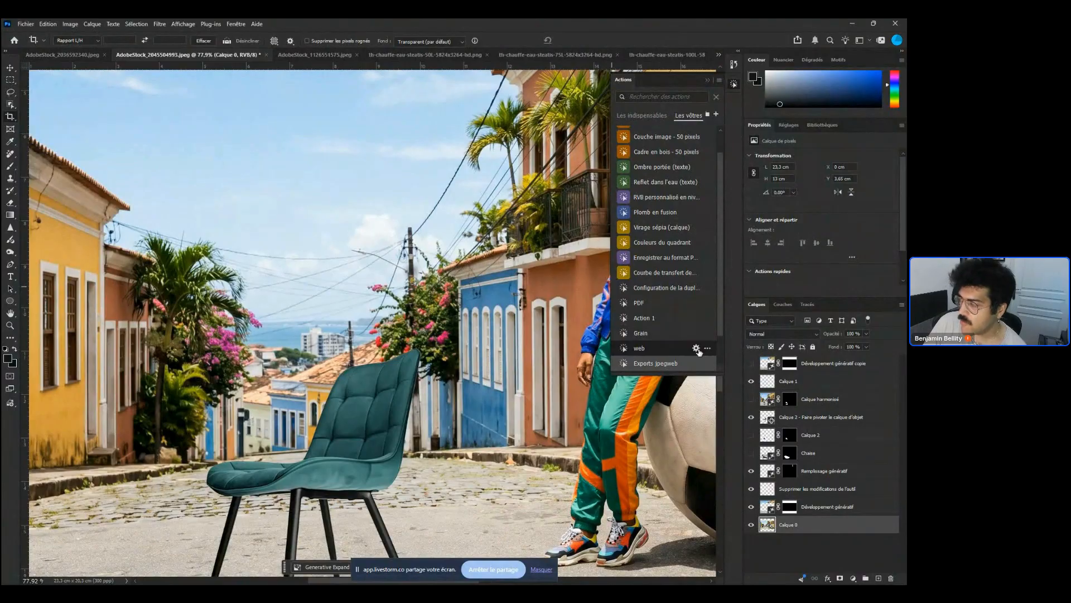
{"action": "left_click", "coordinate": [697, 349]}
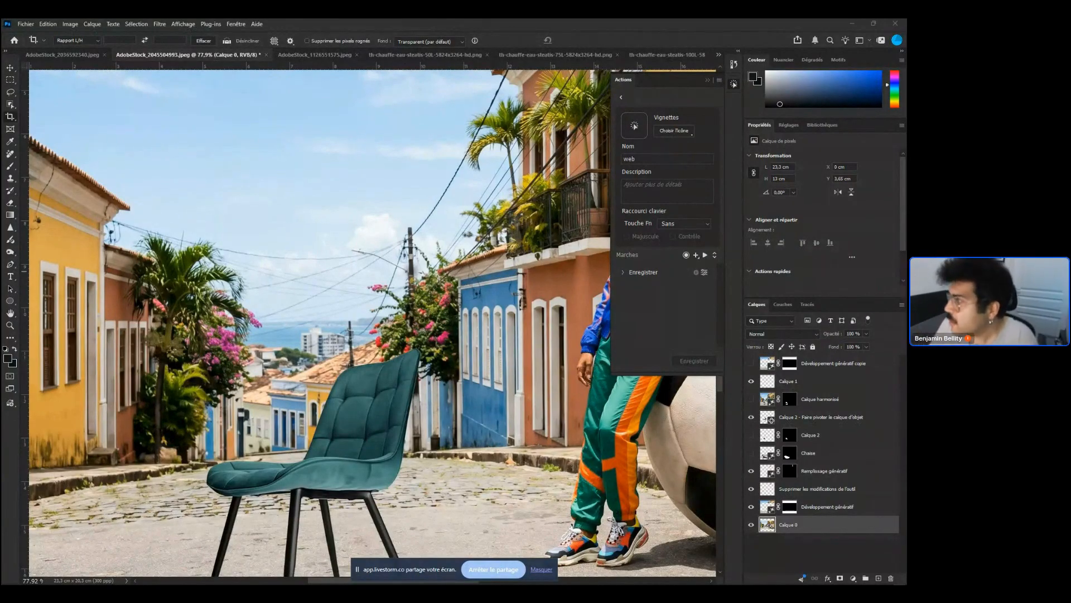
{"action": "left_click", "coordinate": [708, 81]}
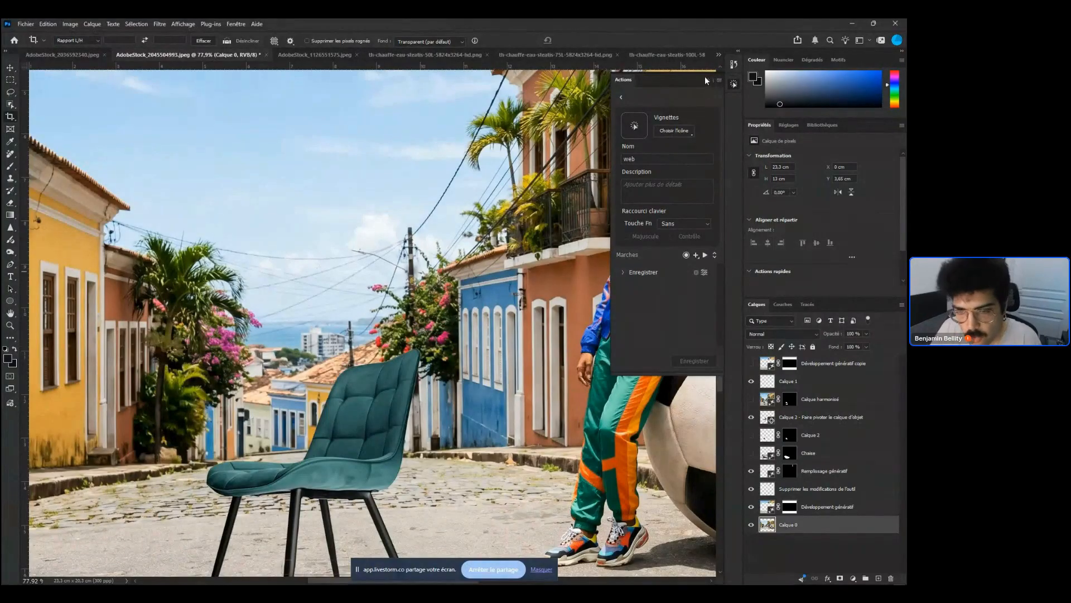
{"action": "left_click", "coordinate": [708, 81]}
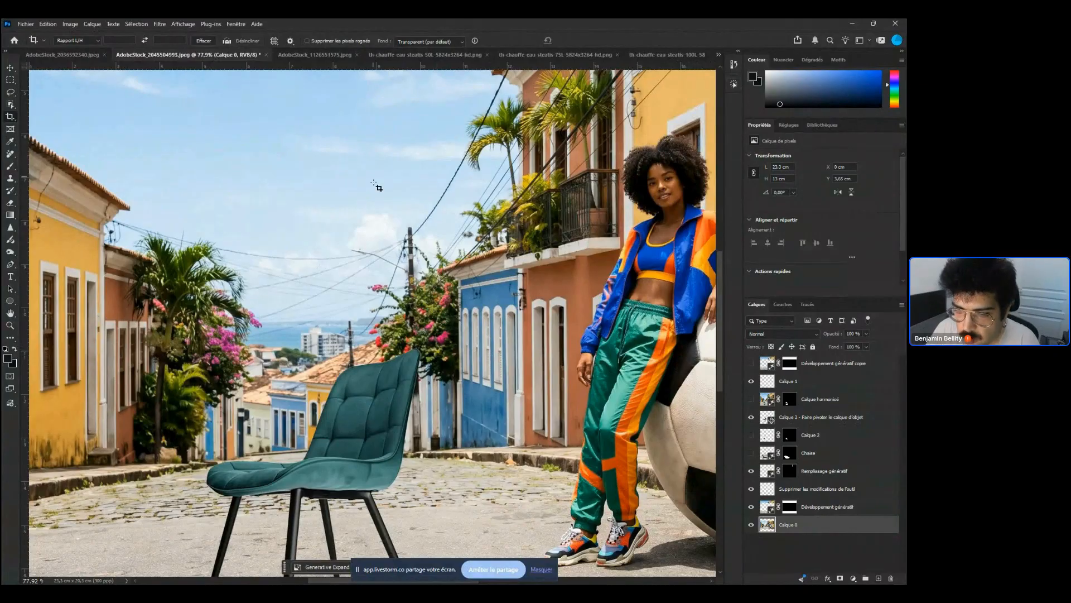
{"action": "left_click_drag", "start_coordinate": [480, 261], "coordinate": [450, 248]}
{"action": "left_click_drag", "start_coordinate": [502, 280], "coordinate": [419, 259]}
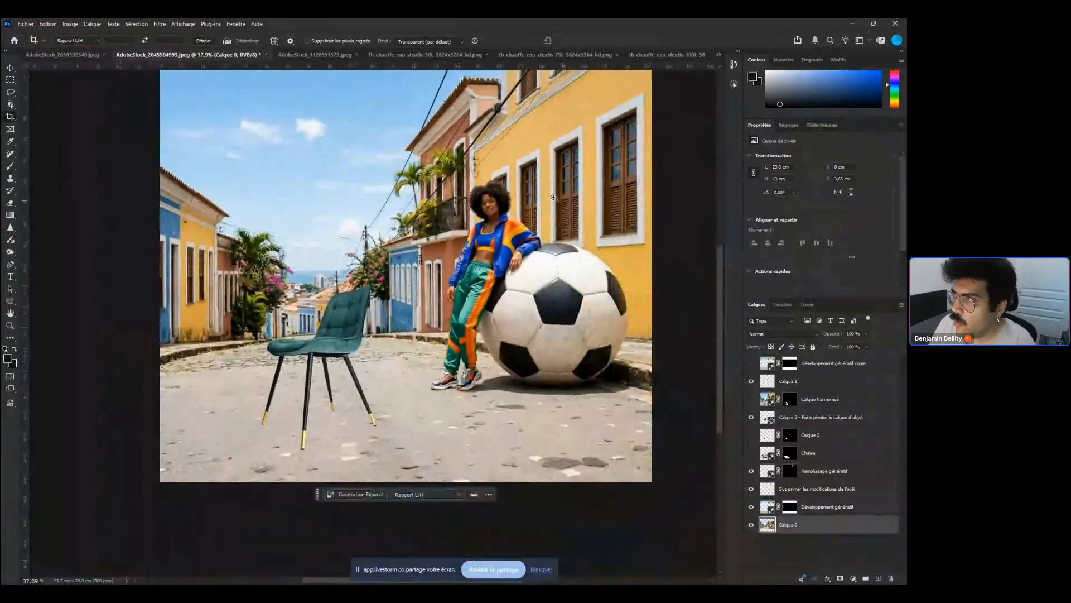
{"action": "left_click_drag", "start_coordinate": [556, 201], "coordinate": [532, 258]}
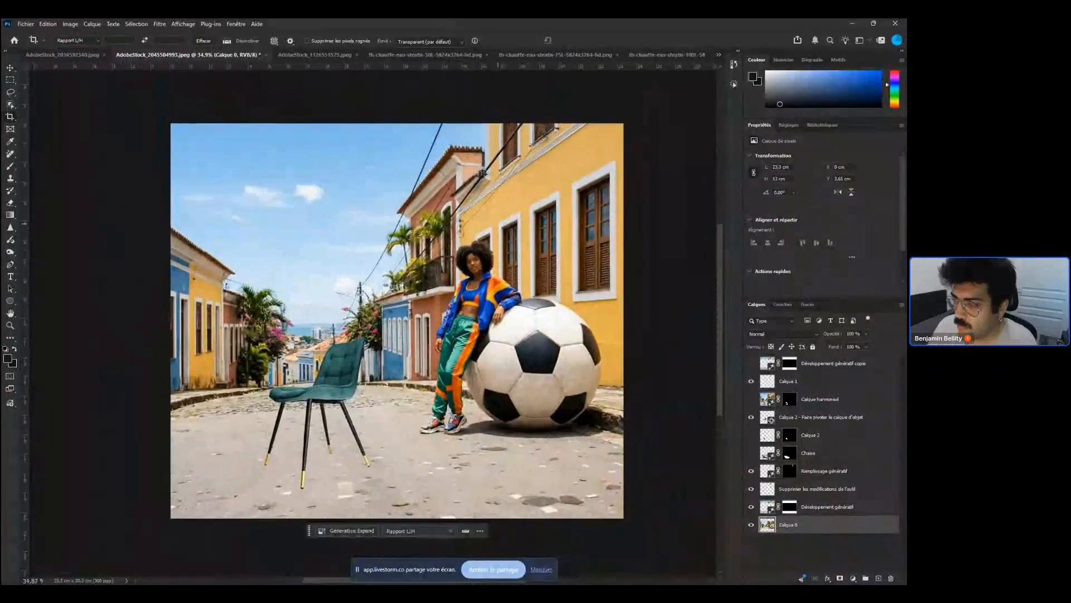
Switch to the th-chauffe-eau-steatis-50L-5824x3264-hd document
{"action": "left_click", "coordinate": [385, 53]}
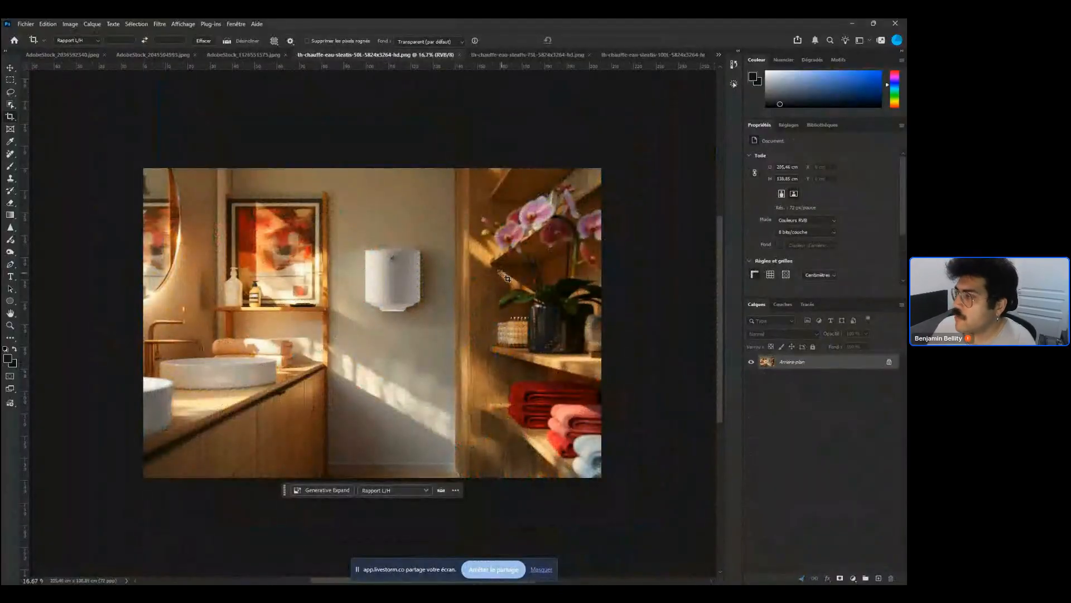
{"action": "left_click", "coordinate": [628, 54]}
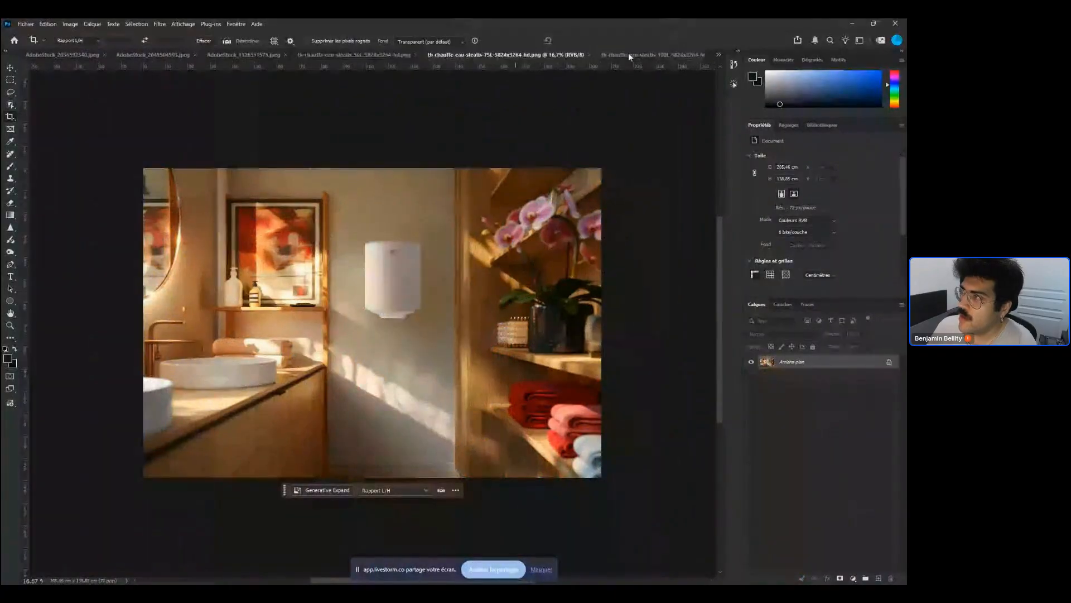
{"action": "left_click", "coordinate": [477, 53]}
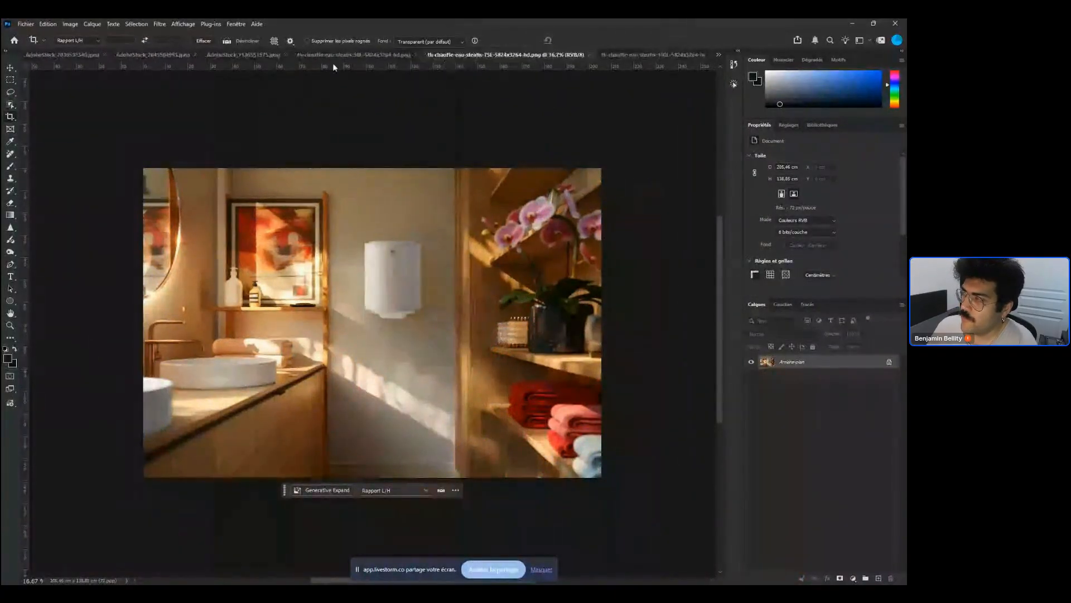
{"action": "left_click", "coordinate": [636, 53]}
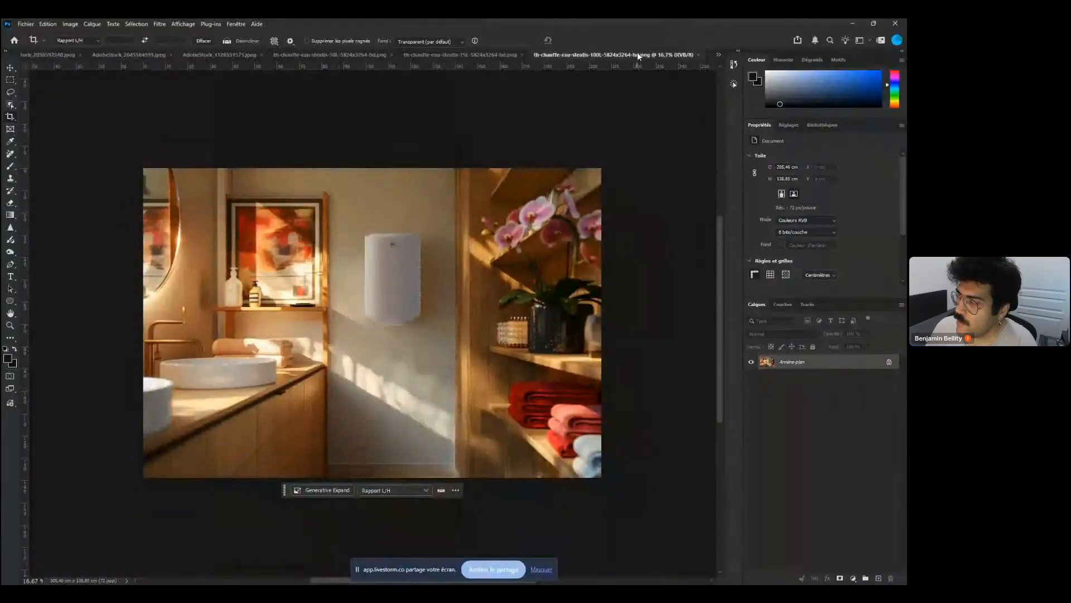
{"action": "left_click", "coordinate": [359, 56]}
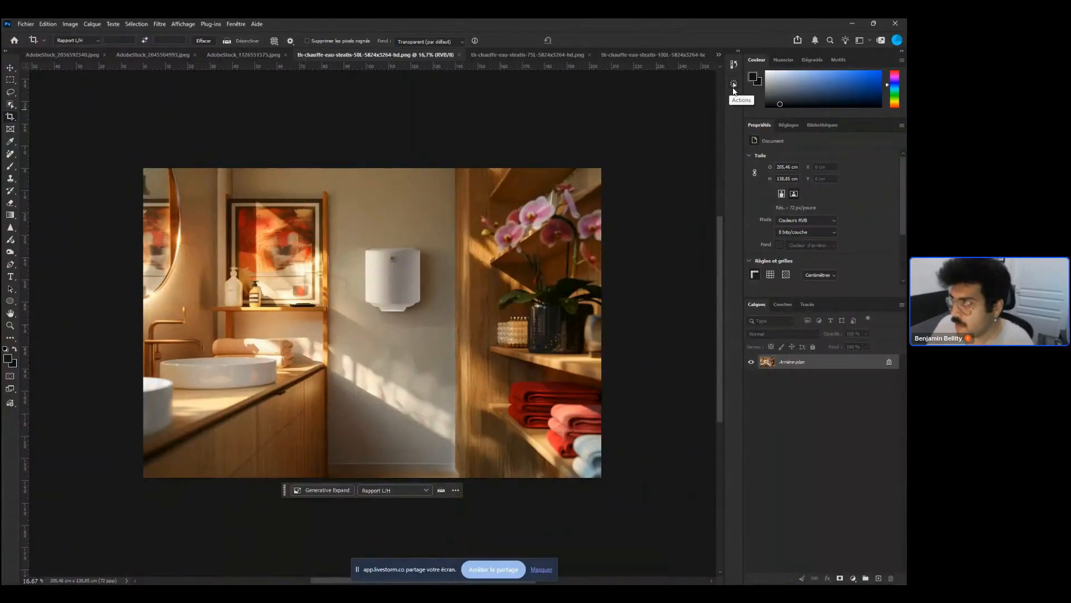
Open the Actions panel and review the recorded steps of the Exports jpegweb action
{"action": "left_click", "coordinate": [733, 87]}
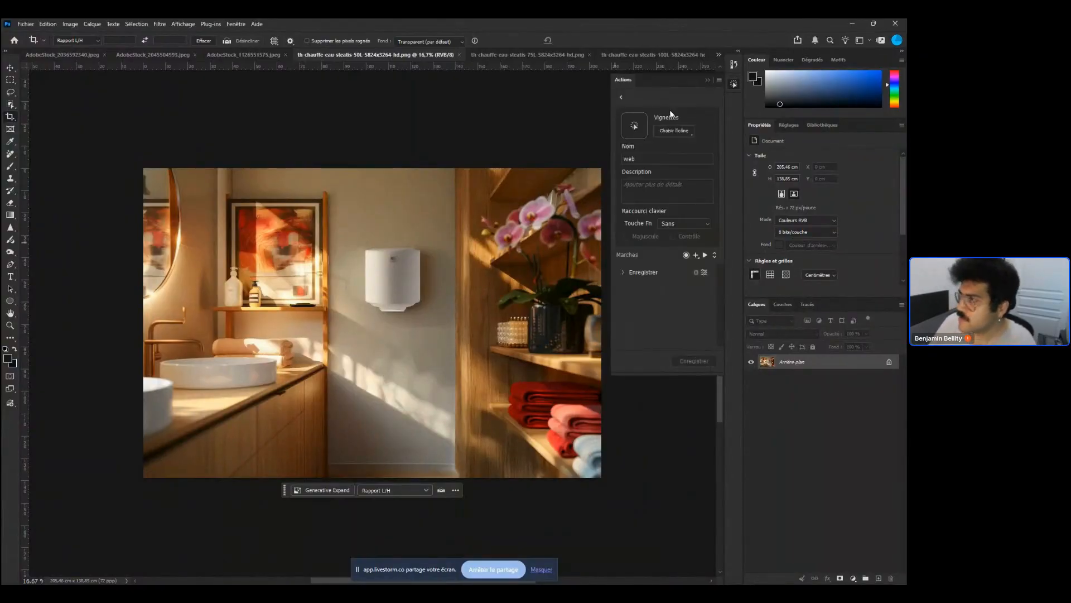
{"action": "left_click", "coordinate": [620, 98]}
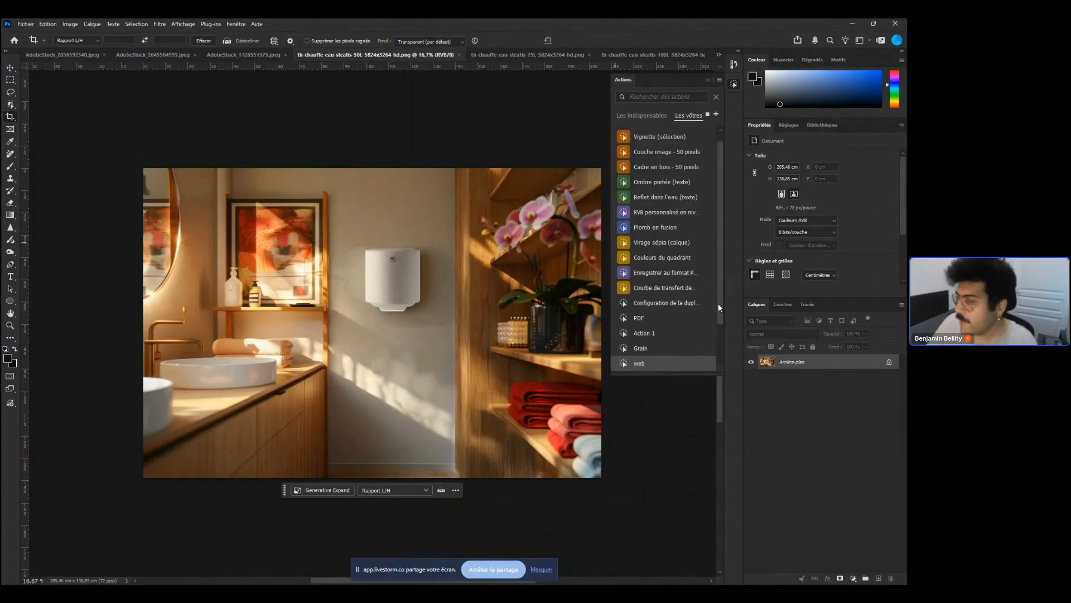
{"action": "mouse_move", "coordinate": [708, 351]}
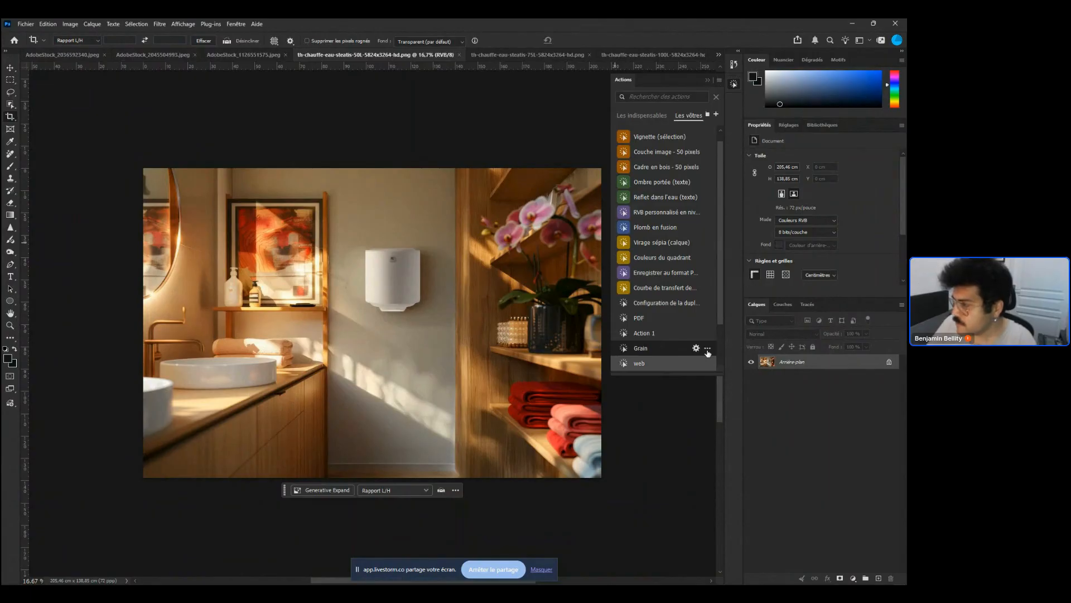
{"action": "scroll", "coordinate": [708, 352], "scroll_direction": "down", "scroll_amount": 2}
{"action": "left_click", "coordinate": [696, 333]}
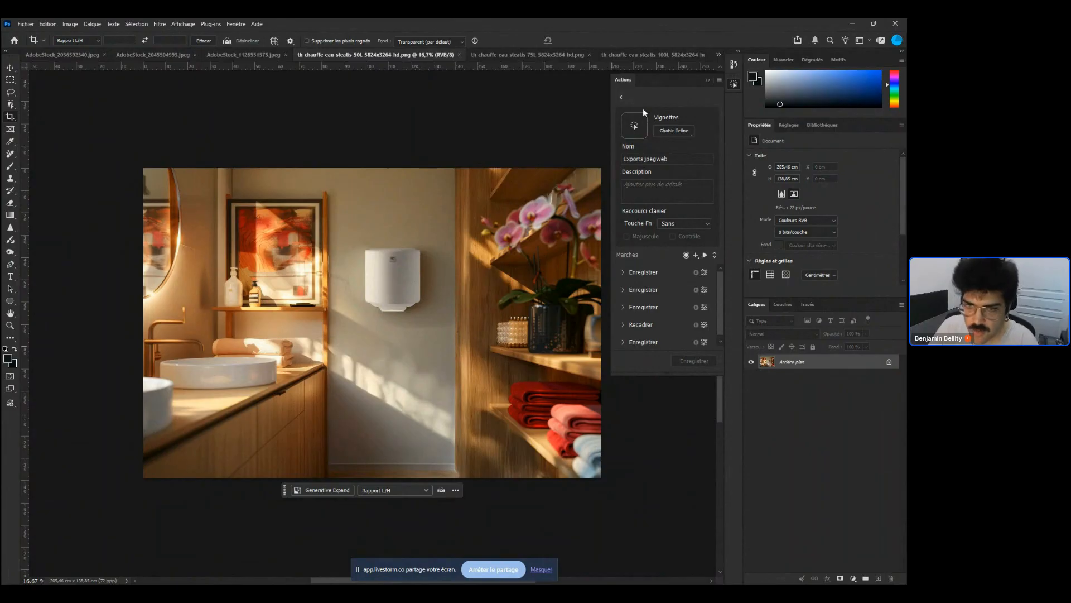
{"action": "left_click", "coordinate": [620, 99]}
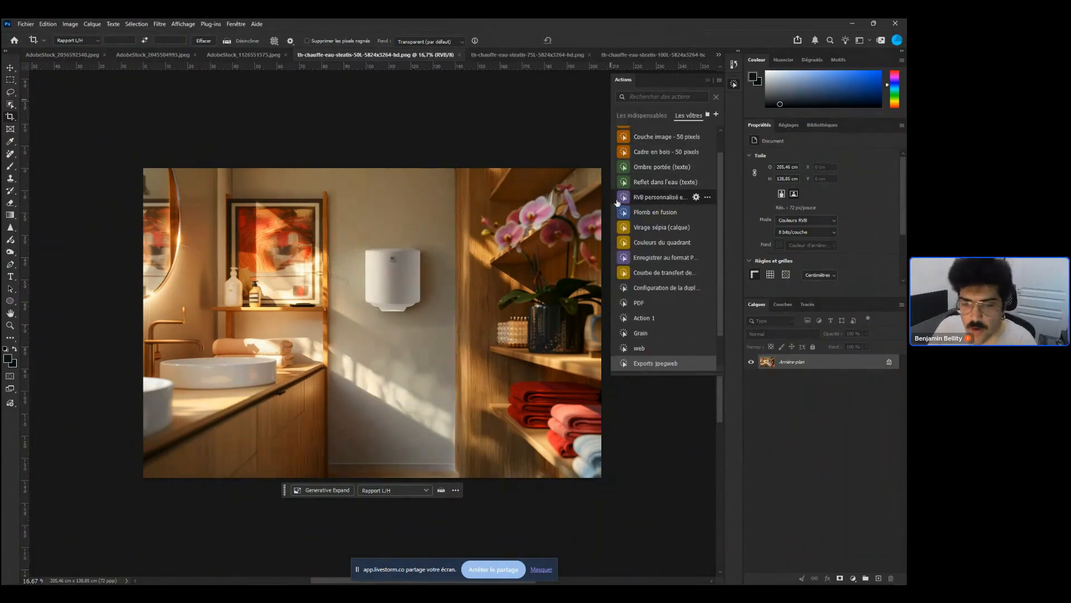
{"action": "left_click_drag", "start_coordinate": [280, 262], "coordinate": [272, 270]}
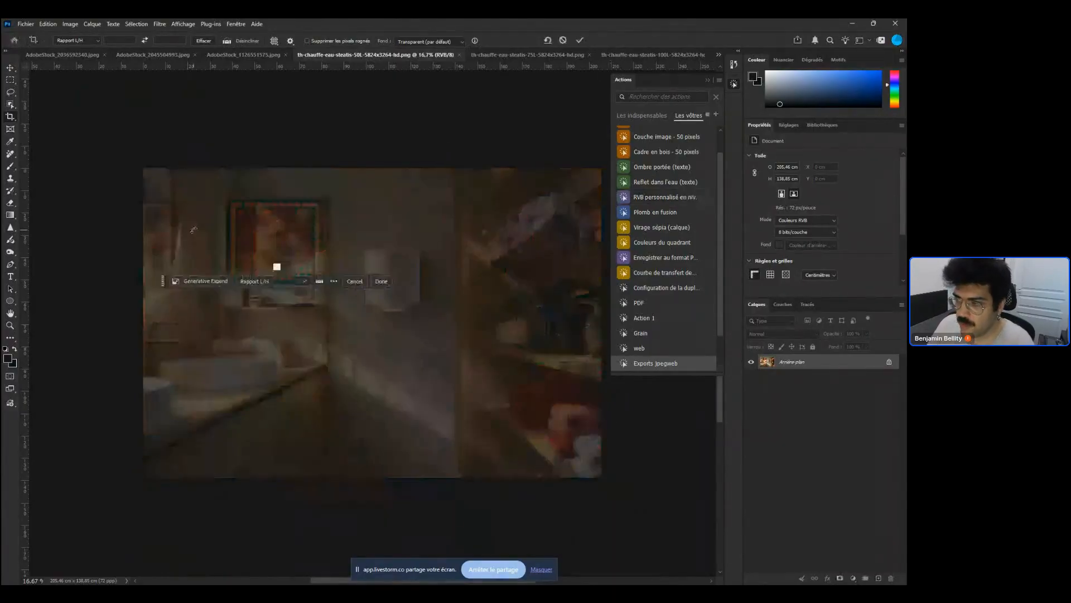
{"action": "key", "text": "Escape"}
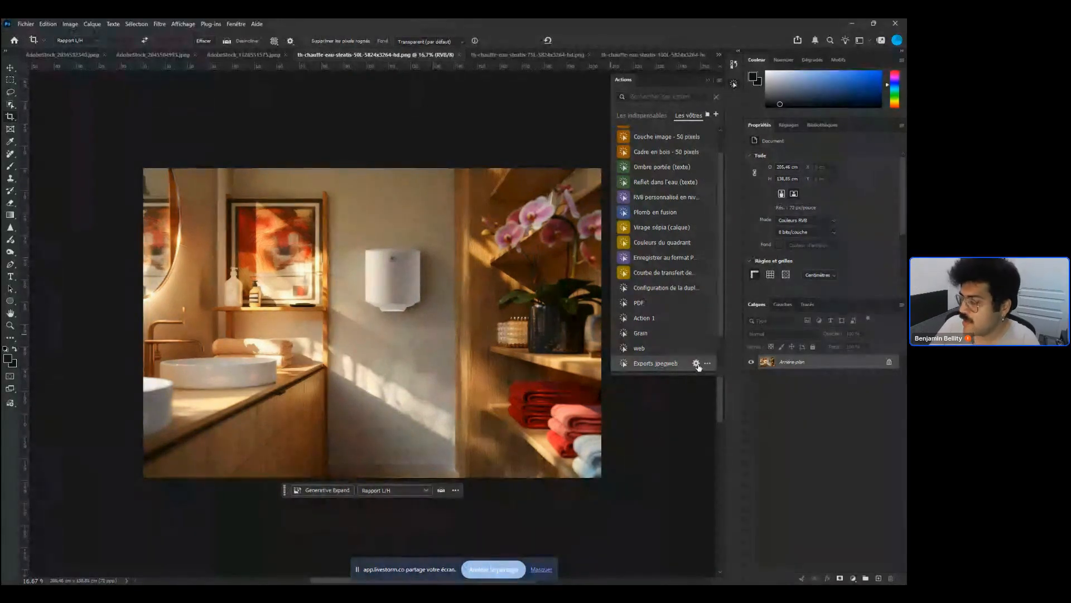
Open the action's save dialog and browse the export temporaire folders without saving
{"action": "left_click", "coordinate": [705, 364]}
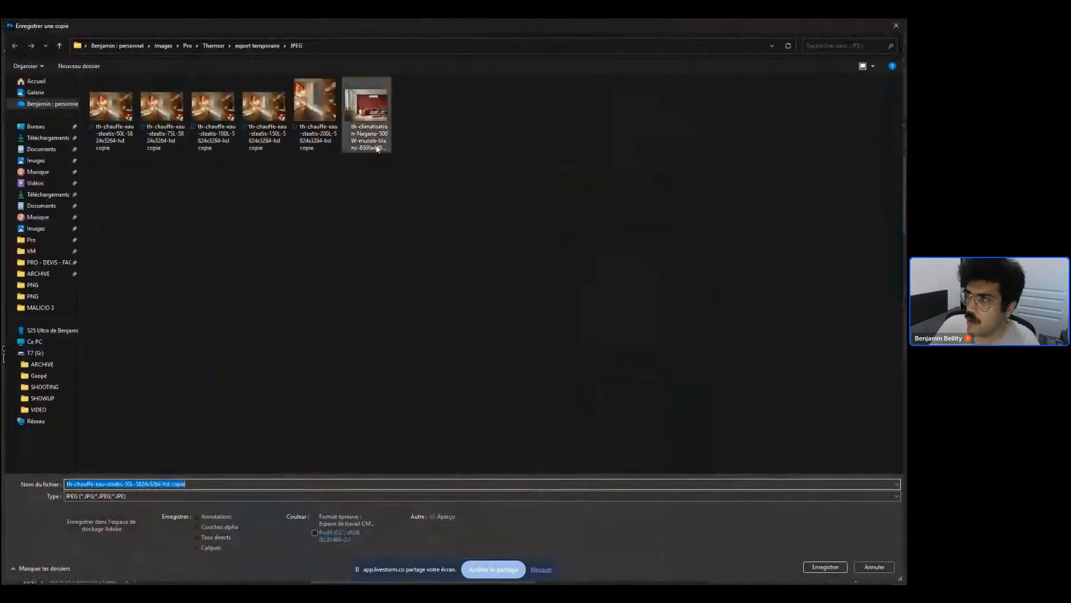
{"action": "left_click", "coordinate": [257, 46]}
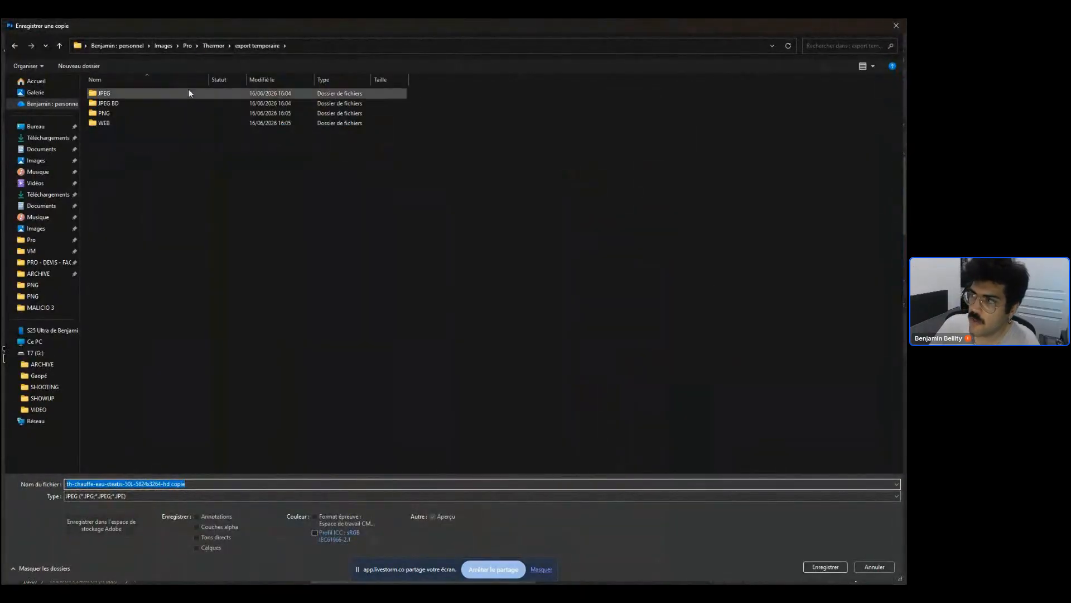
{"action": "left_click", "coordinate": [213, 45]}
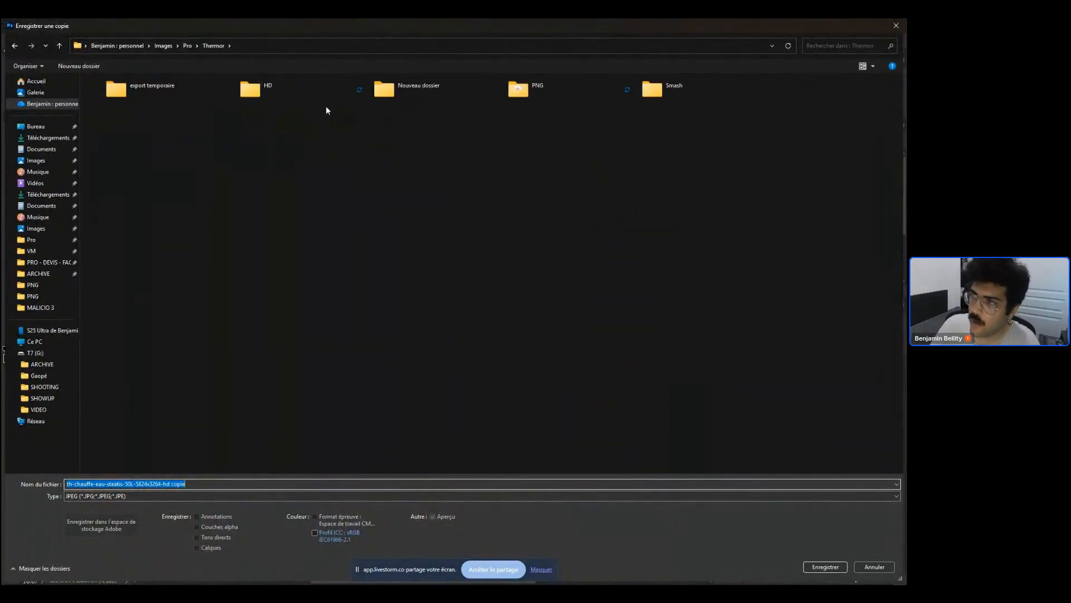
{"action": "double_click", "coordinate": [149, 96]}
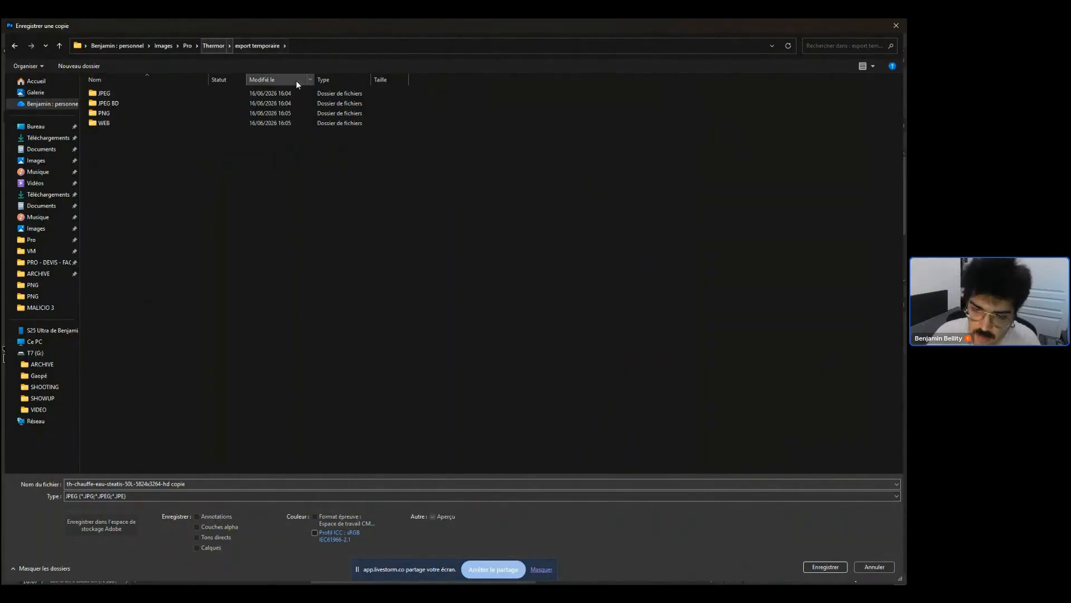
{"action": "key", "text": "Escape"}
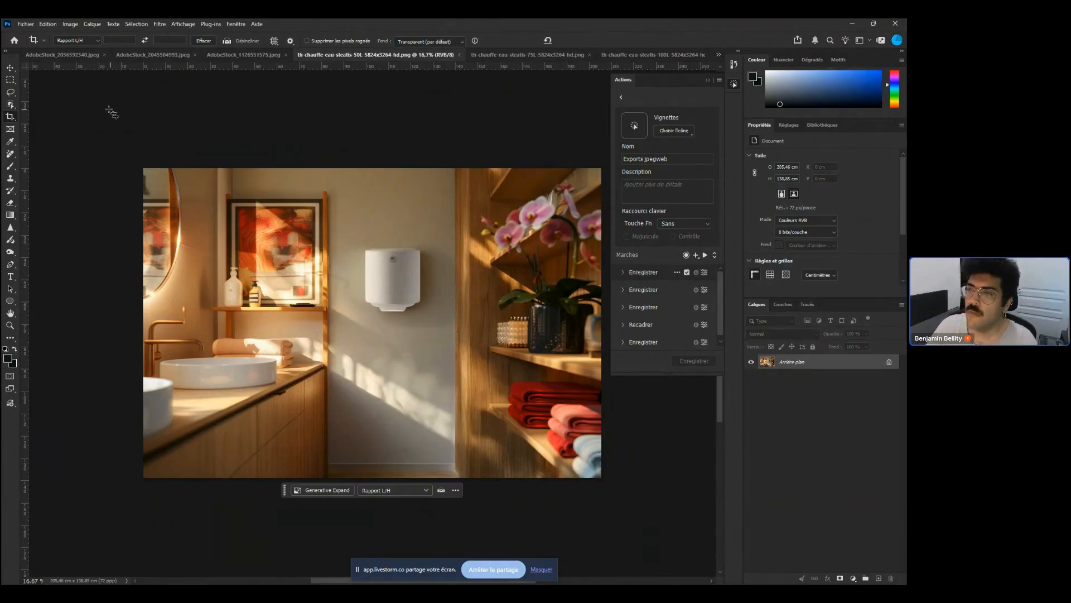
Confirm the second Enregistrer step of Exports jpegweb to save a JPEG copy into export temporaire/JPEG
{"action": "left_click", "coordinate": [706, 273]}
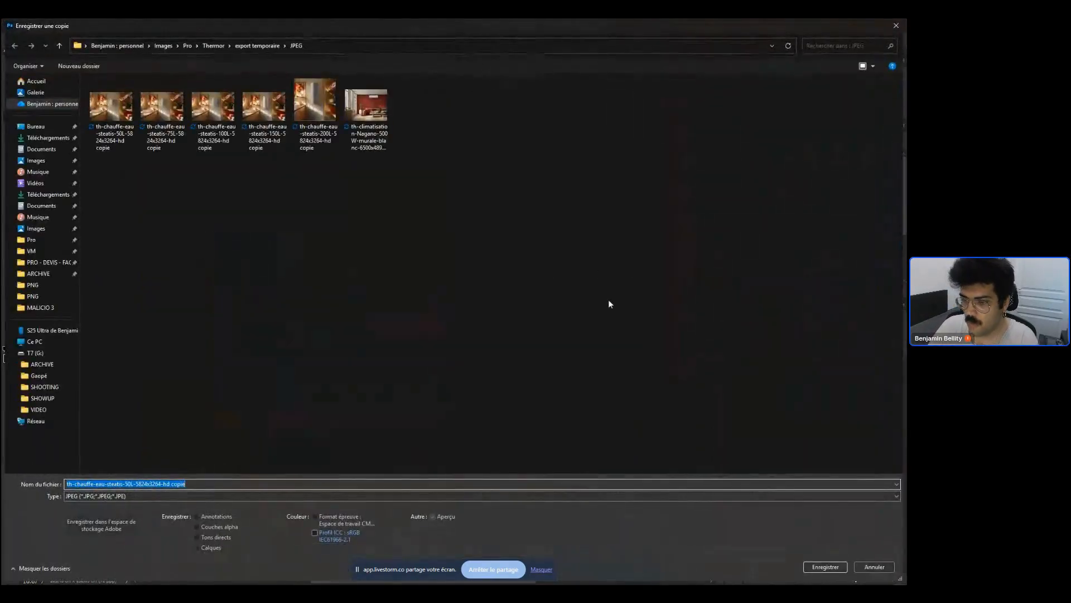
{"action": "key", "text": "Return"}
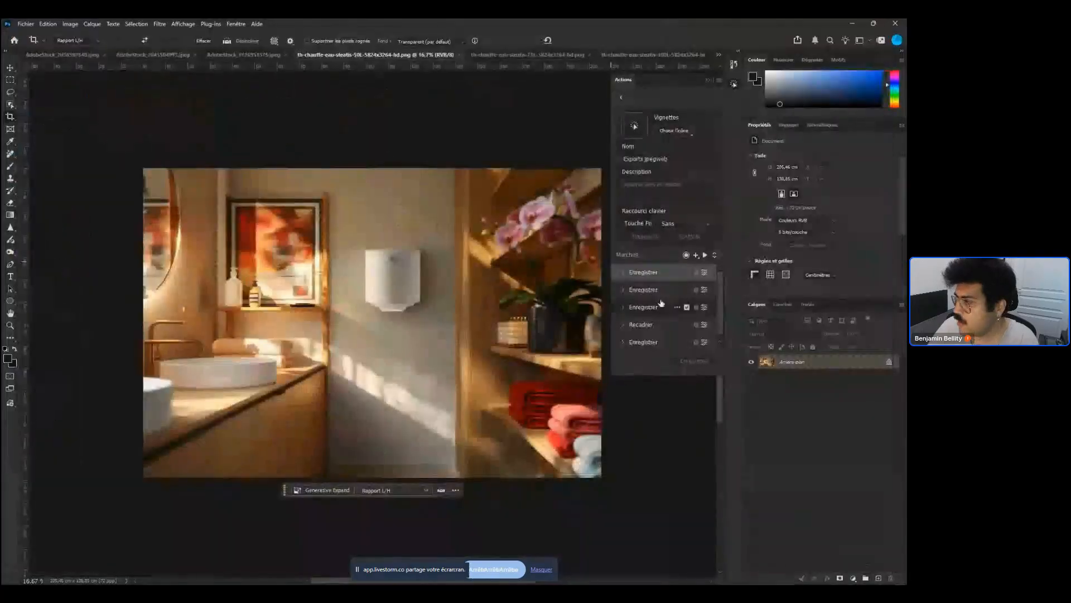
Run the second Enregistrer step of the action, saving a JPEG copy into the export temporaire/JPEG BD folder
{"action": "left_click", "coordinate": [705, 290]}
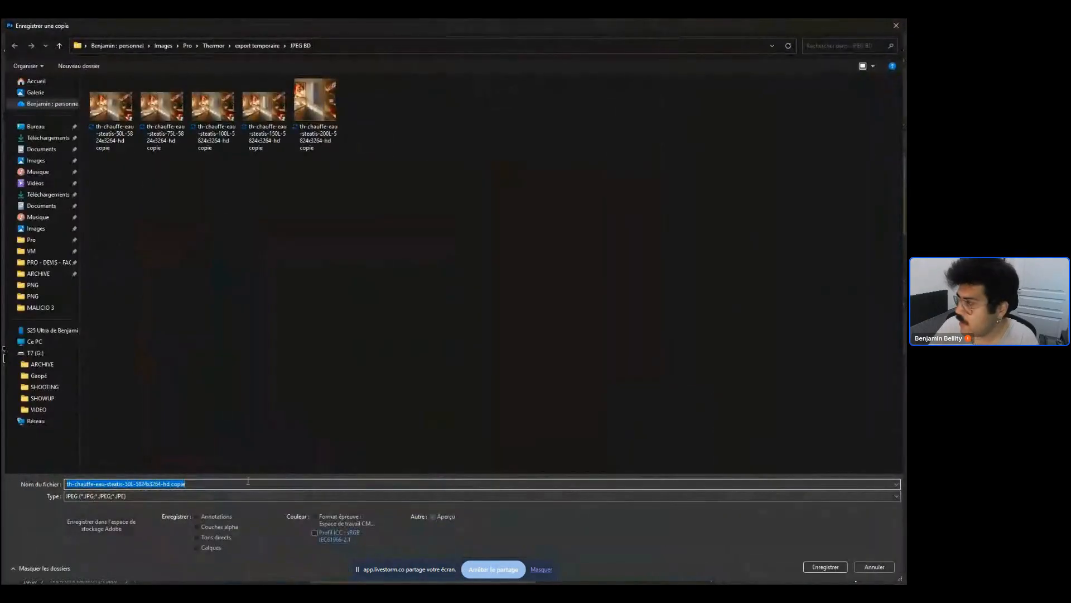
{"action": "key", "text": "Return"}
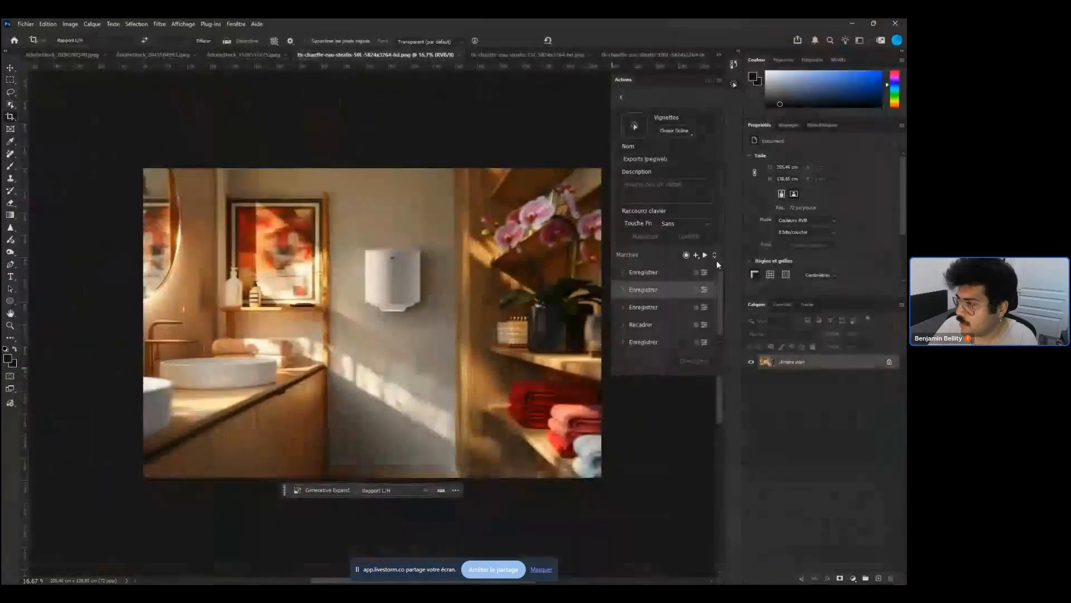
Play the third Enregistrer step and the Recadrer crop step of the action, confirming each
{"action": "left_click", "coordinate": [705, 307]}
{"action": "key", "text": "Return"}
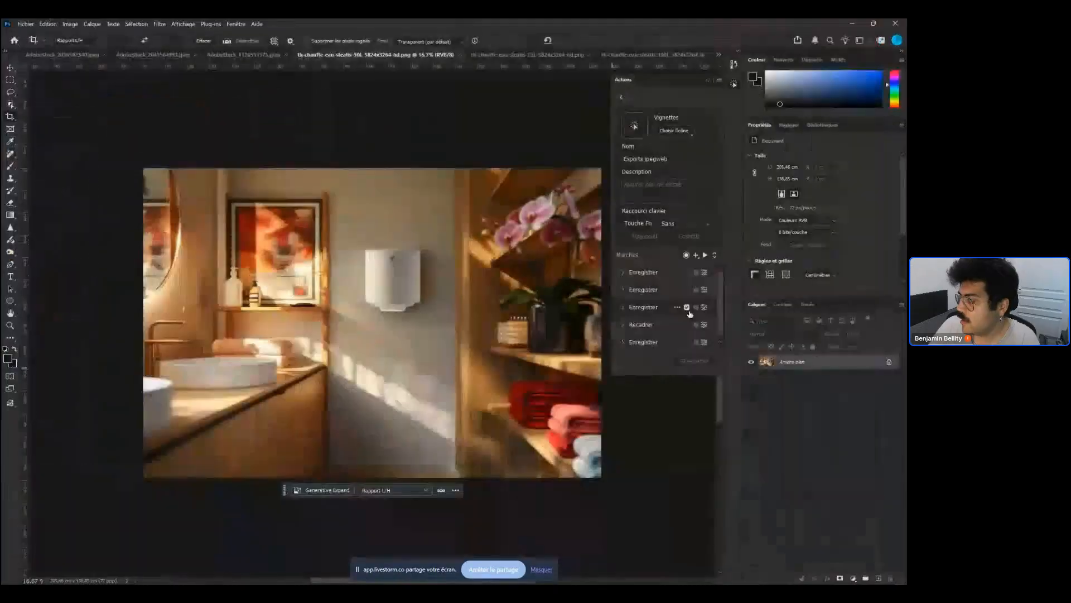
{"action": "left_click", "coordinate": [705, 324]}
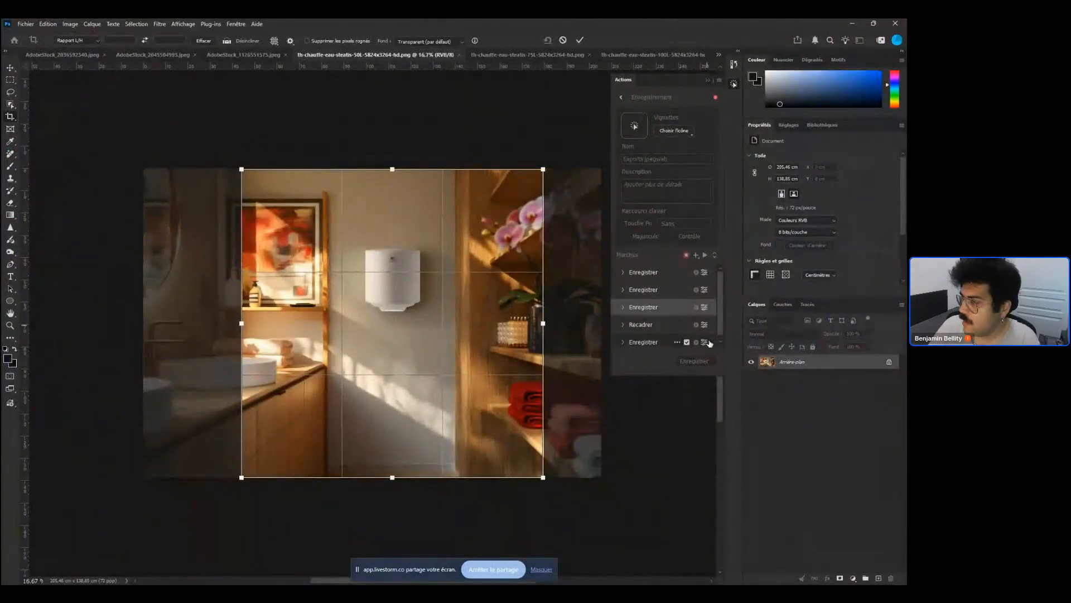
{"action": "key", "text": "Return"}
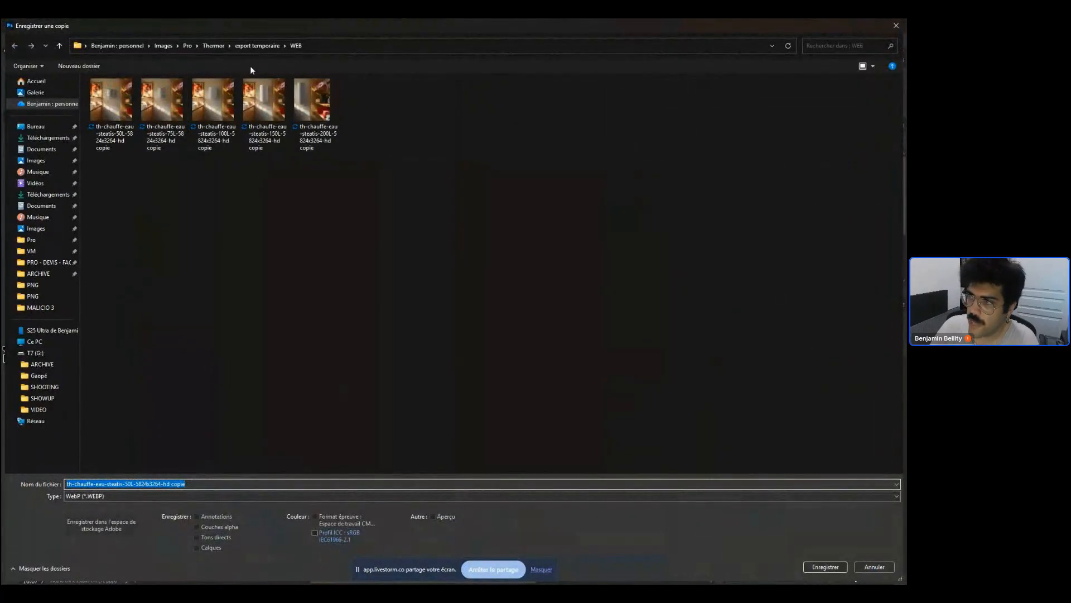
Browse the final Enregistrer step's WebP save dialog up to export temporaire and cancel it
{"action": "left_click", "coordinate": [255, 45]}
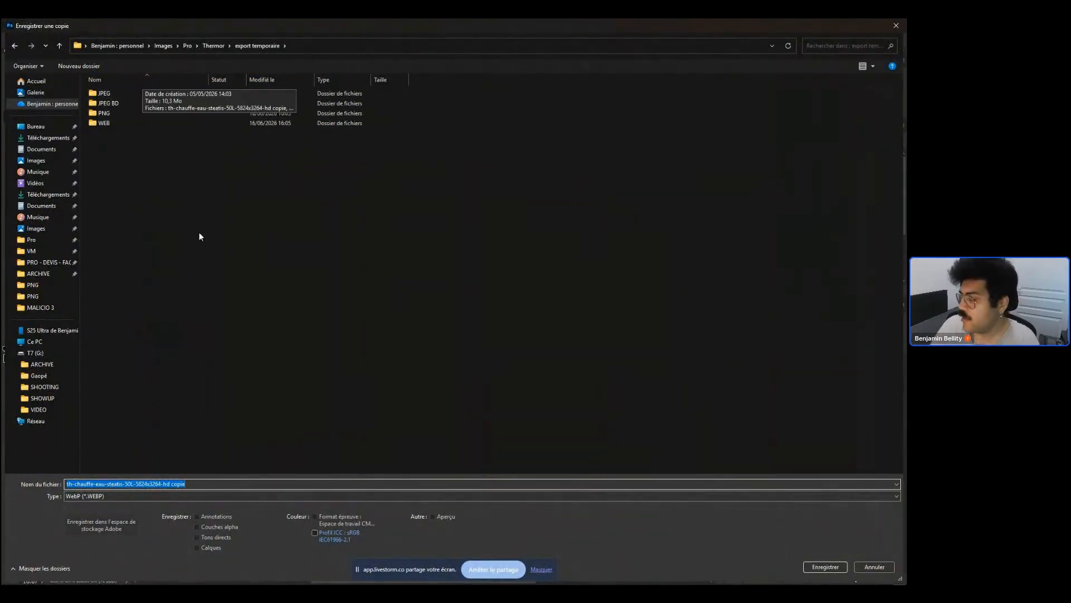
{"action": "key", "text": "Escape"}
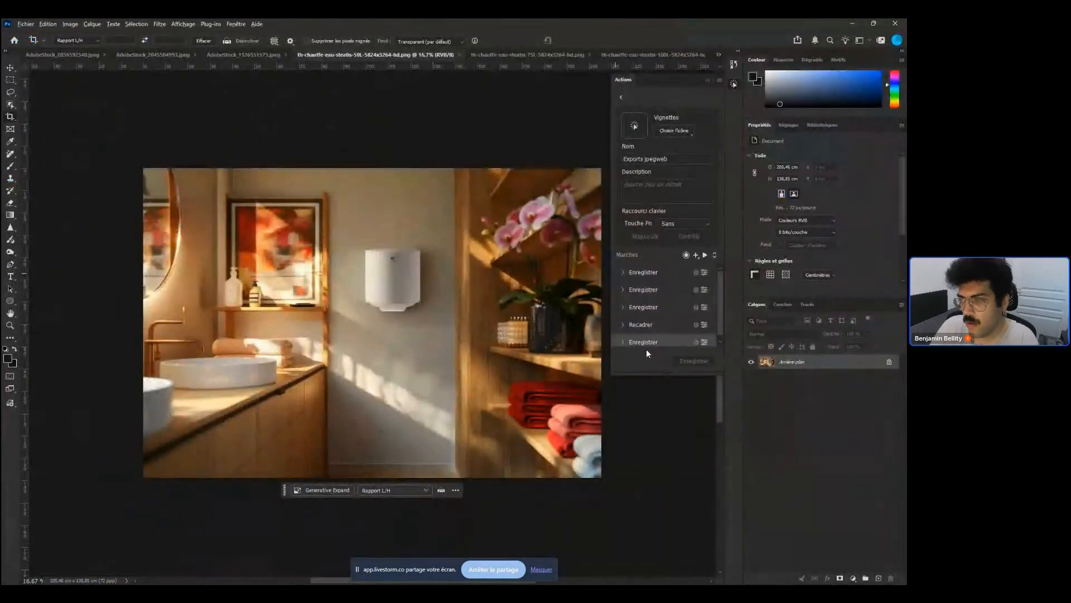
Open Save a Copy as WebP, browse the HD, MALICIO 3 and export temporaire/WEB folders, then cancel
{"action": "key", "text": "ctrl+alt+s"}
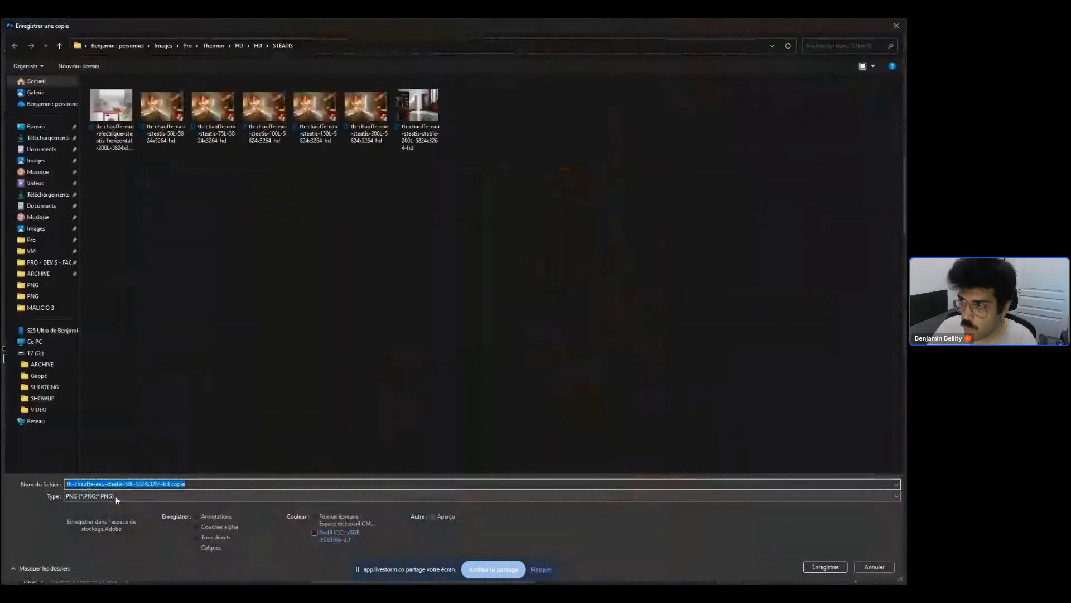
{"action": "left_click", "coordinate": [95, 496]}
{"action": "left_click", "coordinate": [93, 487]}
{"action": "left_click", "coordinate": [258, 46]}
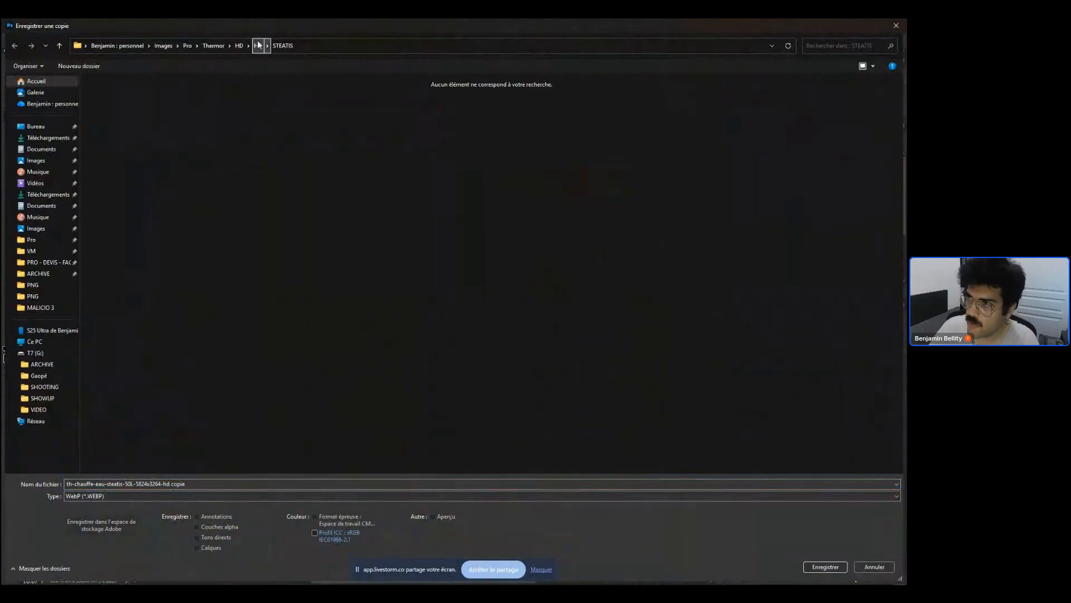
{"action": "left_click", "coordinate": [239, 47]}
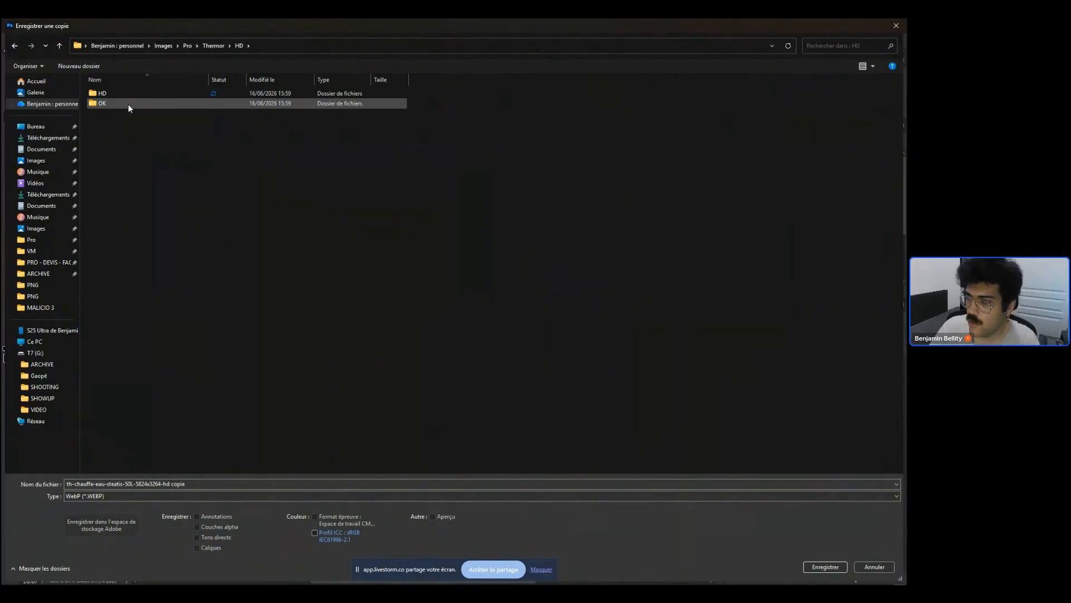
{"action": "double_click", "coordinate": [112, 93]}
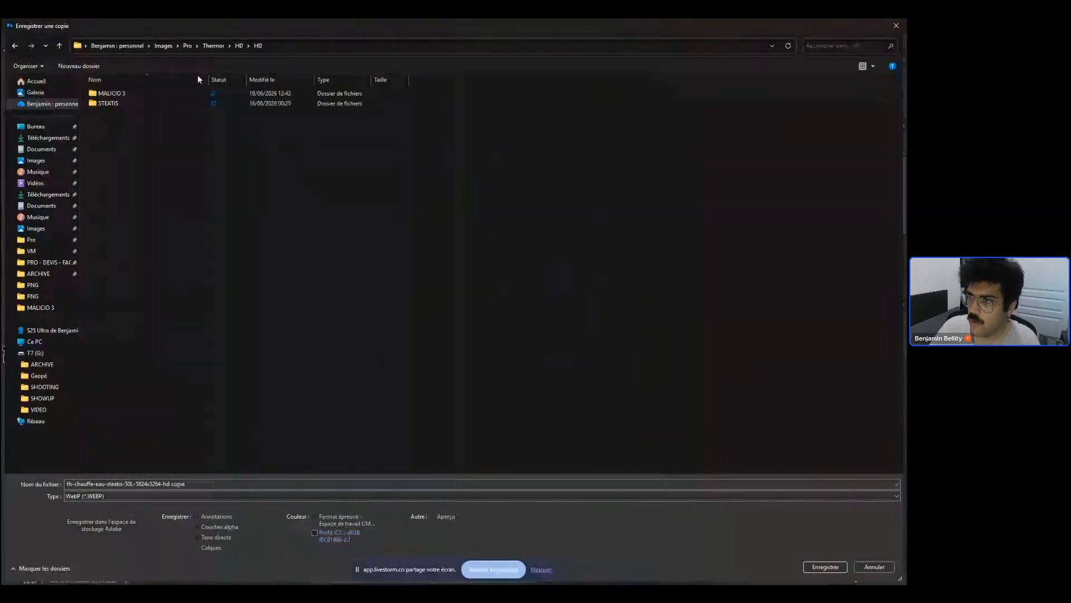
{"action": "double_click", "coordinate": [132, 93]}
{"action": "double_click", "coordinate": [140, 93]}
{"action": "left_click", "coordinate": [287, 45]}
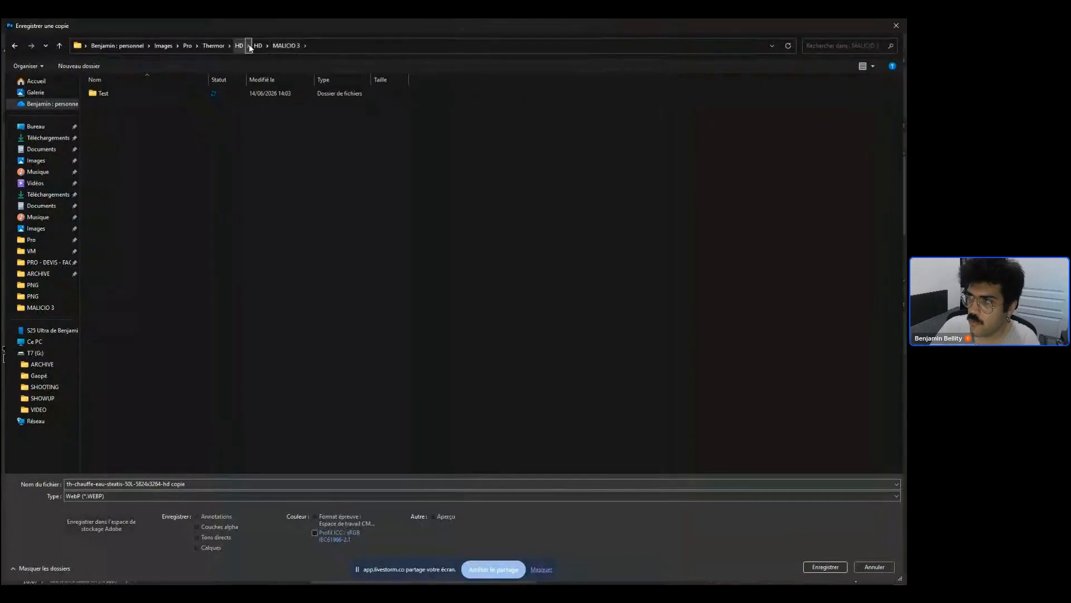
{"action": "left_click", "coordinate": [239, 47]}
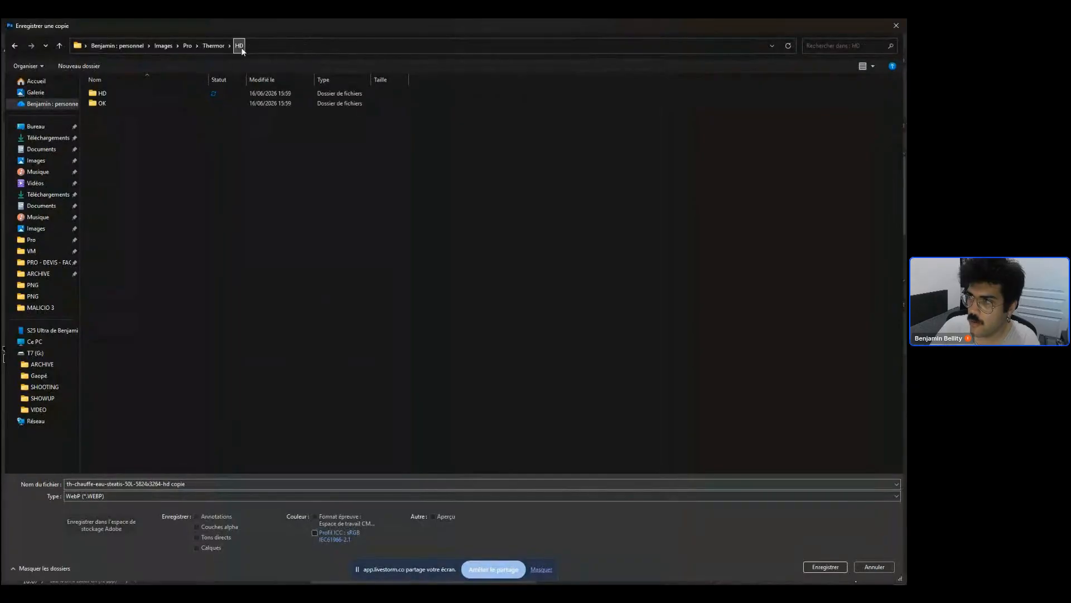
{"action": "left_click", "coordinate": [210, 46]}
{"action": "double_click", "coordinate": [185, 92]}
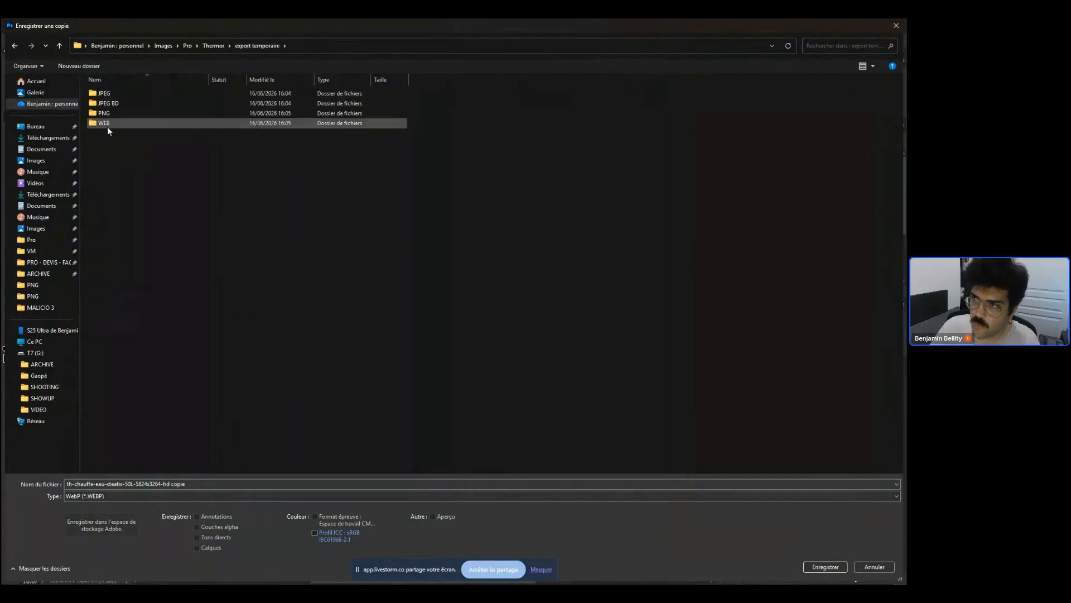
{"action": "left_click", "coordinate": [106, 122]}
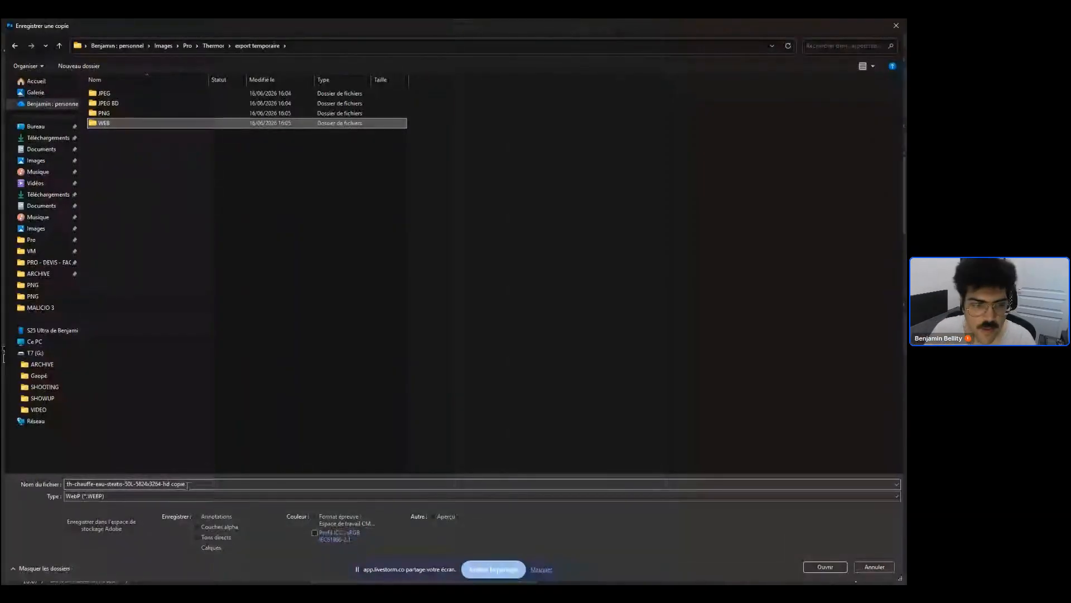
{"action": "key", "text": "Escape"}
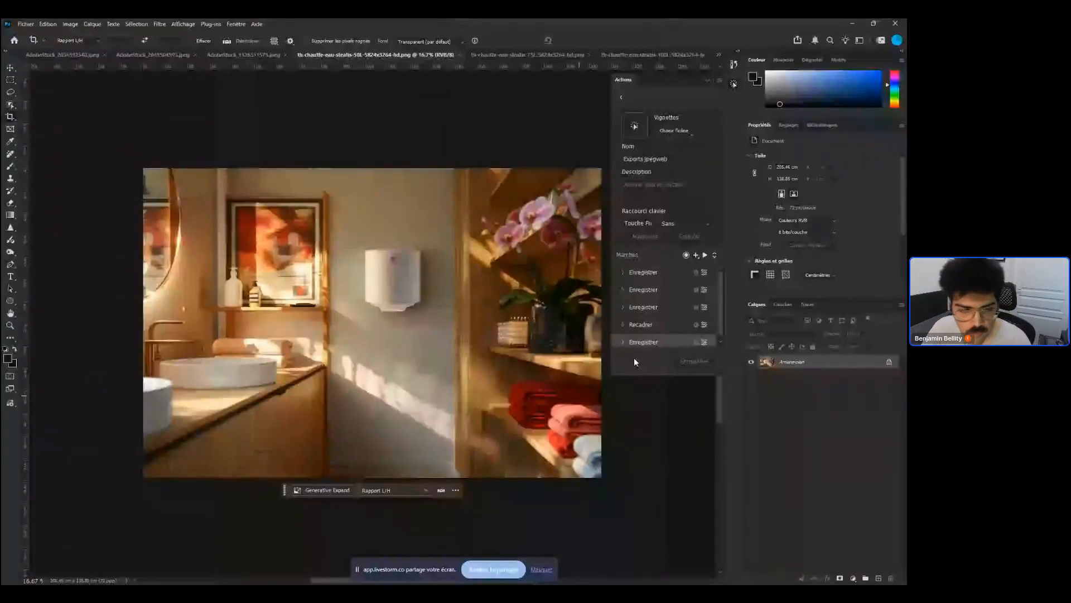
Leaf through the open product image documents, ending on the 50L chauffe-eau document
{"action": "left_click", "coordinate": [653, 55]}
{"action": "left_click", "coordinate": [452, 57]}
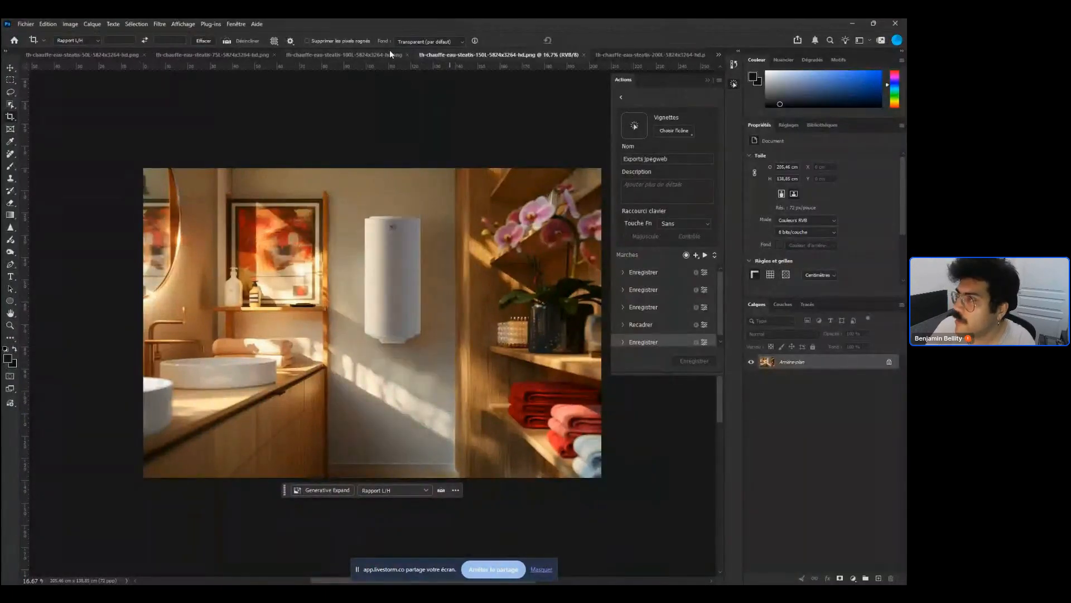
{"action": "left_click", "coordinate": [375, 53]}
{"action": "left_click", "coordinate": [223, 55]}
{"action": "left_click", "coordinate": [128, 55]}
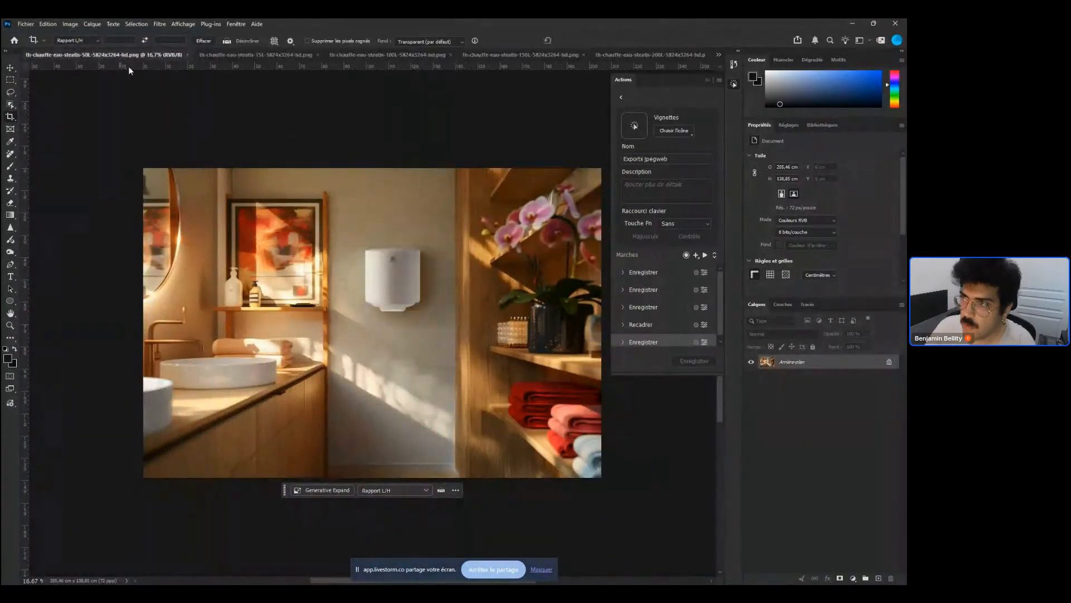
Close the AdobeStock_1865739093.jpeg document without saving its changes
{"action": "left_click", "coordinate": [721, 54]}
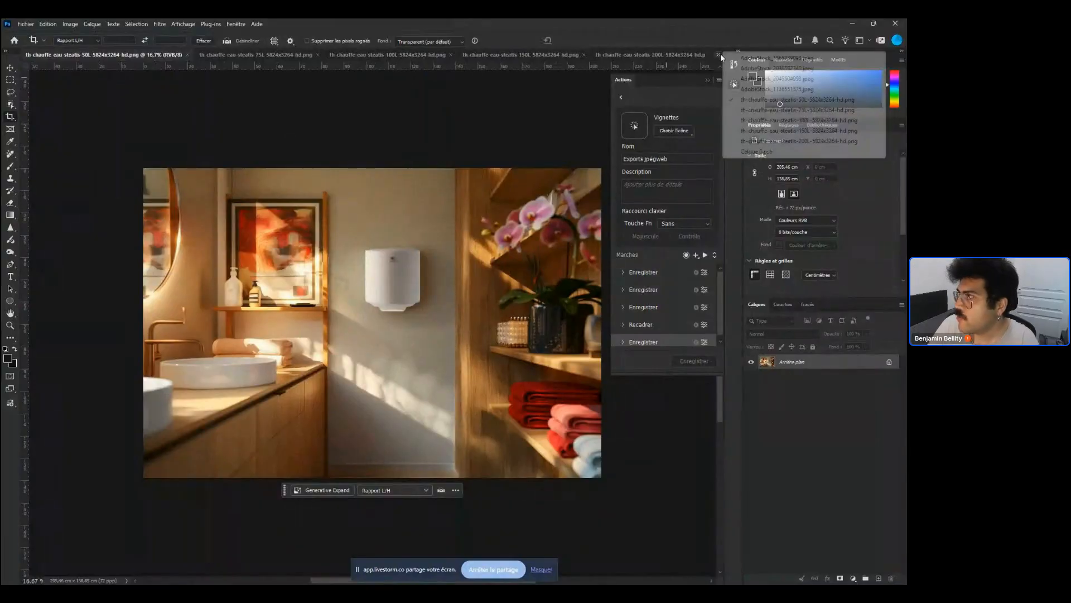
{"action": "left_click", "coordinate": [773, 58]}
{"action": "key", "text": "ctrl+w"}
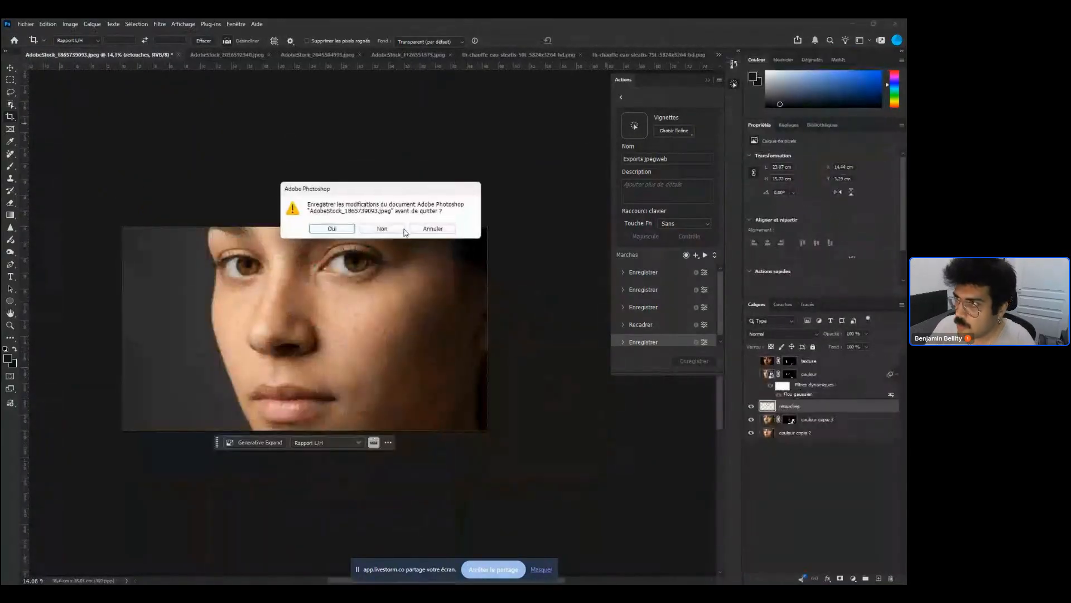
{"action": "left_click", "coordinate": [383, 228]}
Close the AdobeStock_2036592340.jpeg document without saving its changes
{"action": "left_click", "coordinate": [719, 54]}
{"action": "left_click", "coordinate": [742, 58]}
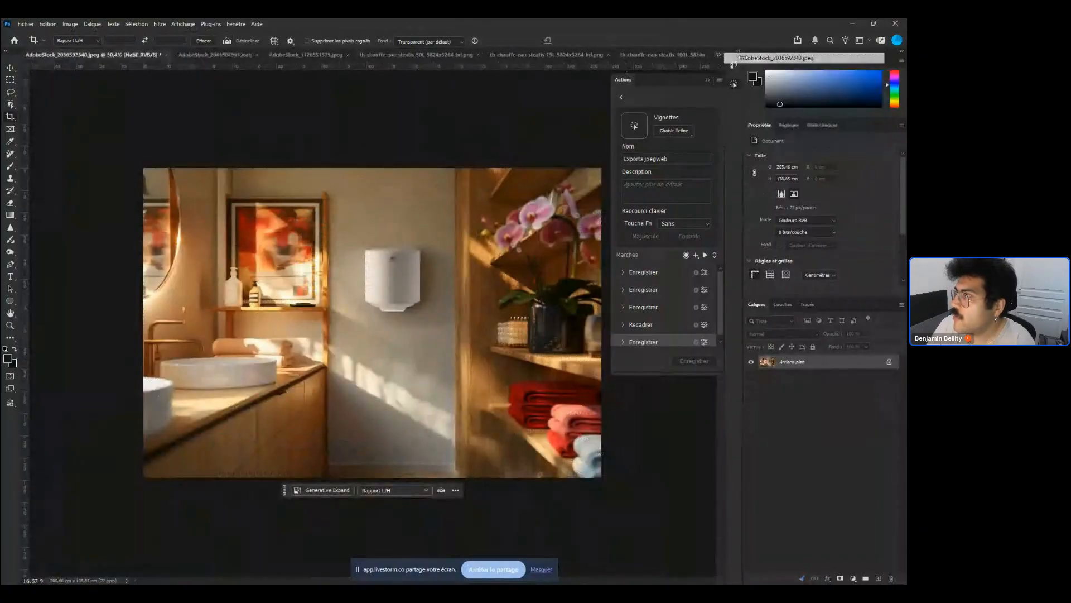
{"action": "key", "text": "ctrl+w"}
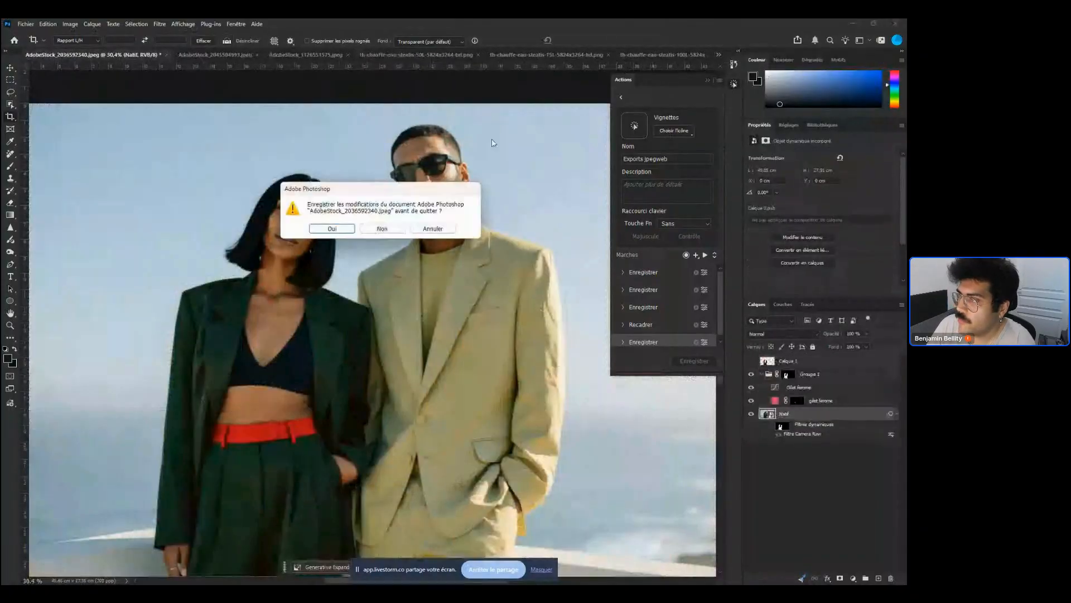
{"action": "left_click", "coordinate": [391, 229]}
Close the AdobeStock_2045504993.jpeg document without saving its changes
{"action": "left_click", "coordinate": [719, 54]}
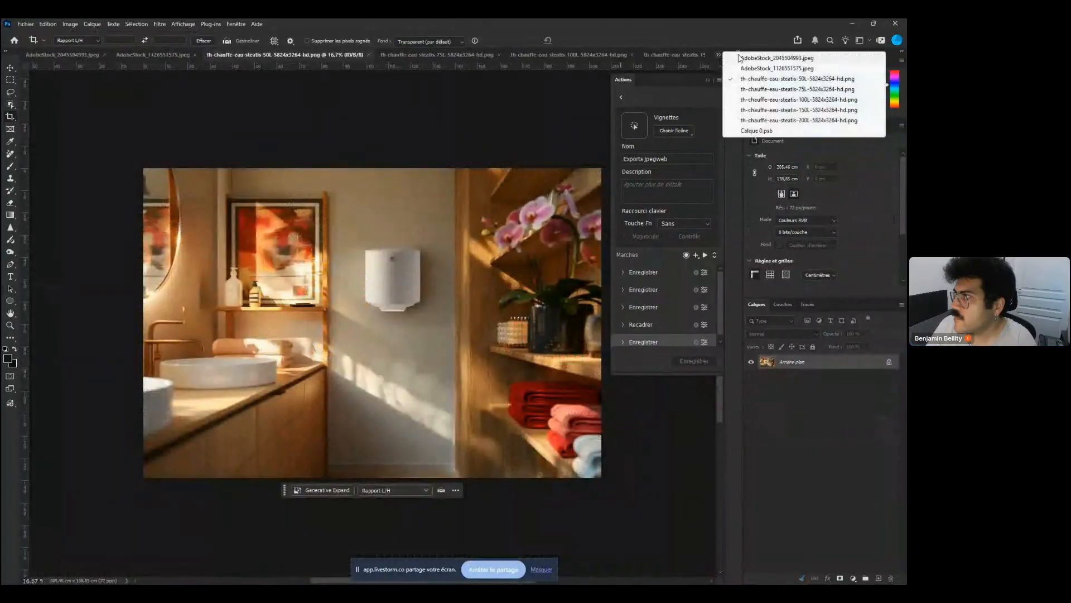
{"action": "left_click", "coordinate": [747, 58]}
{"action": "key", "text": "ctrl+w"}
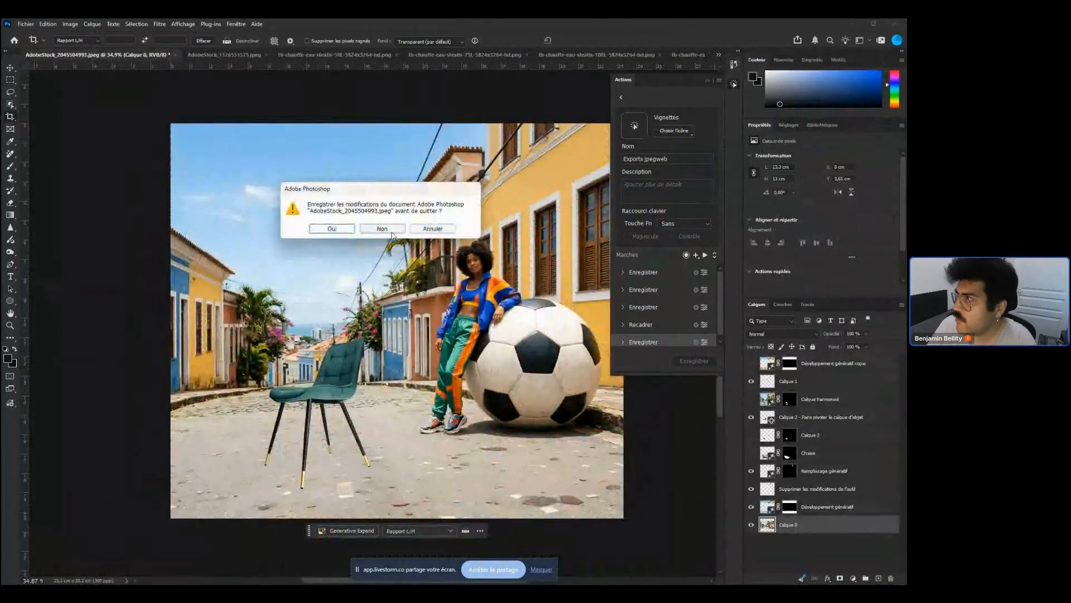
{"action": "left_click", "coordinate": [388, 231]}
Close the AdobeStock_1126551575.jpeg document without saving its changes
{"action": "left_click", "coordinate": [641, 54]}
{"action": "left_click", "coordinate": [735, 51]}
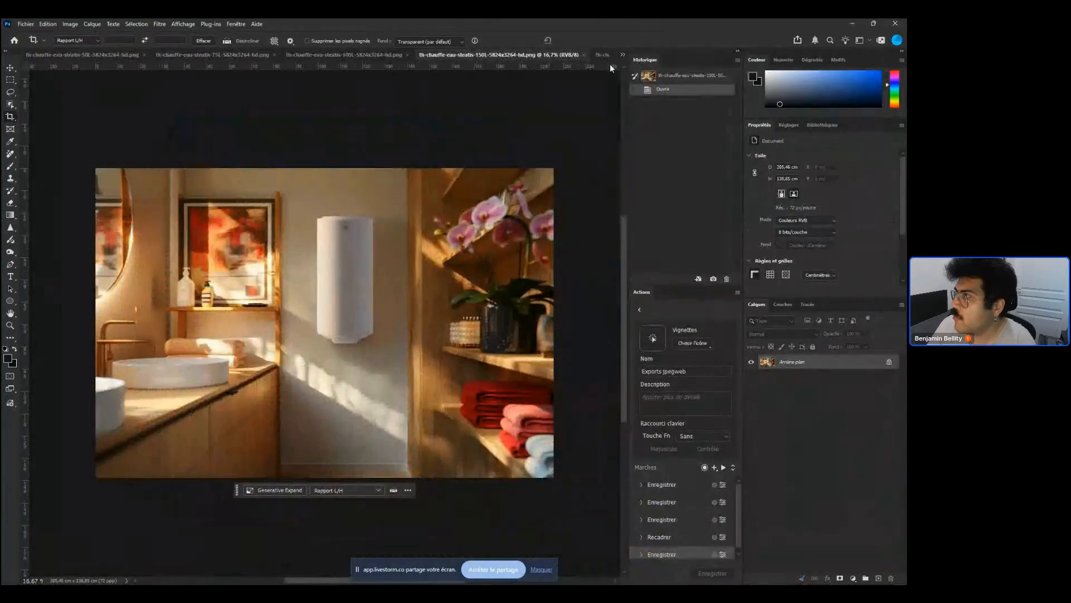
{"action": "left_click", "coordinate": [737, 51]}
{"action": "left_click", "coordinate": [718, 54]}
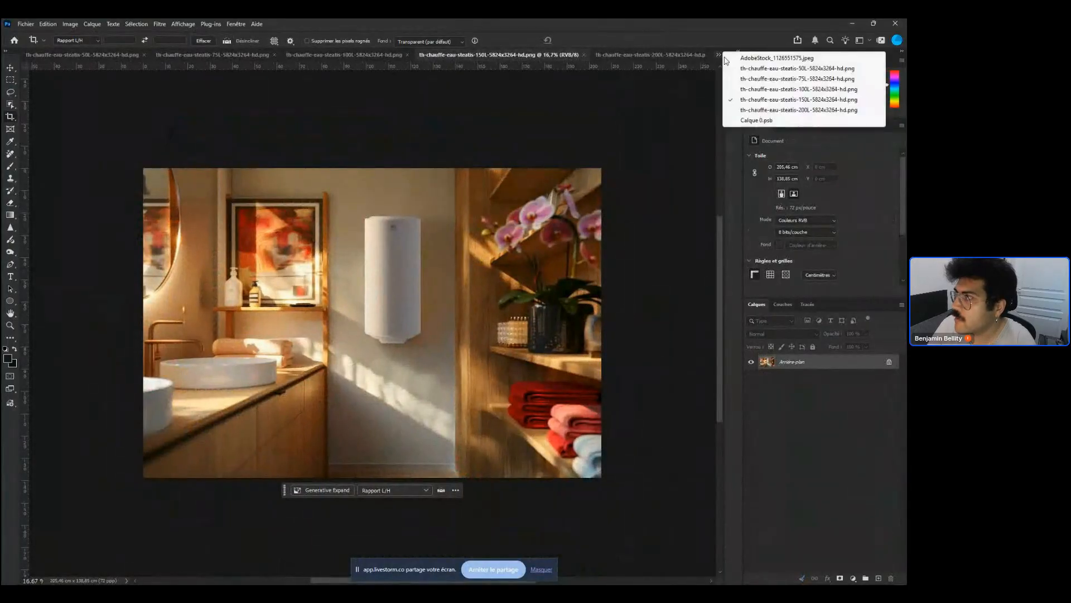
{"action": "left_click", "coordinate": [739, 58]}
{"action": "left_click", "coordinate": [738, 59]}
{"action": "key", "text": "ctrl+w"}
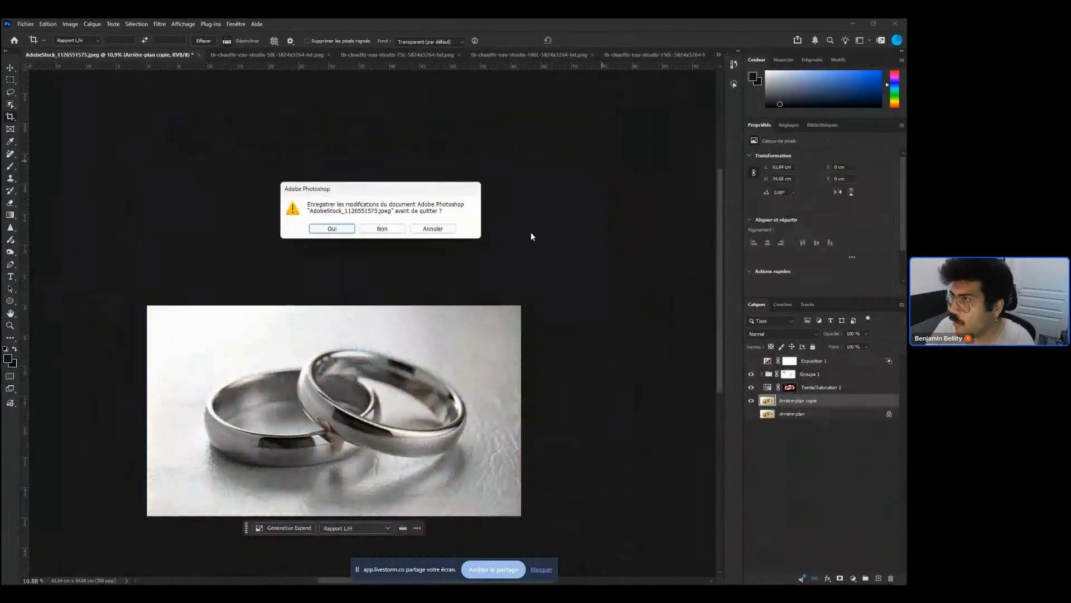
{"action": "left_click", "coordinate": [389, 233]}
Close the Calque 0.psb document
{"action": "left_click", "coordinate": [719, 54]}
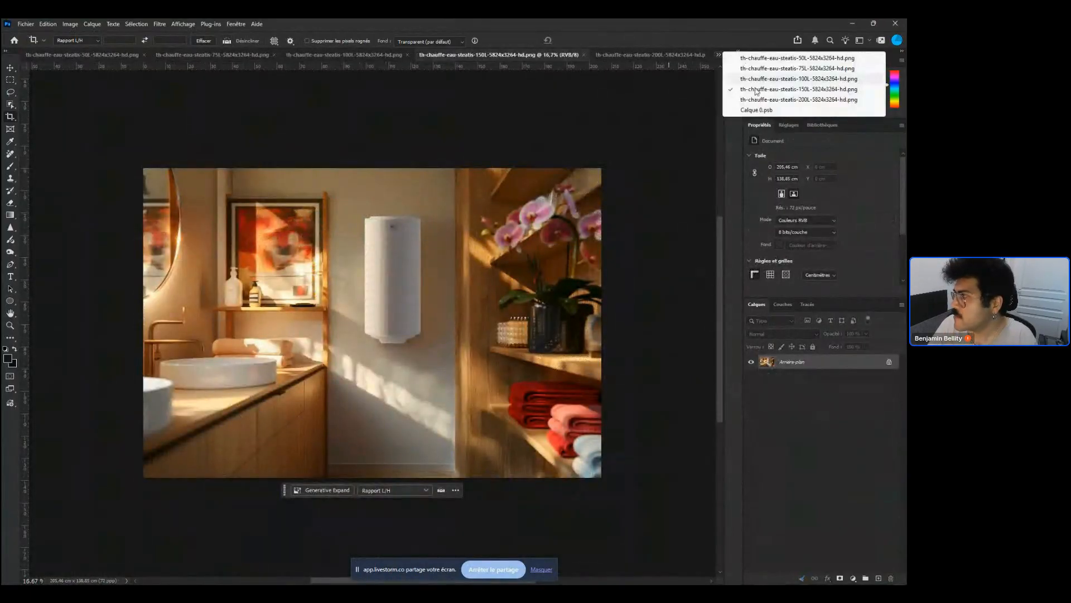
{"action": "left_click", "coordinate": [762, 112]}
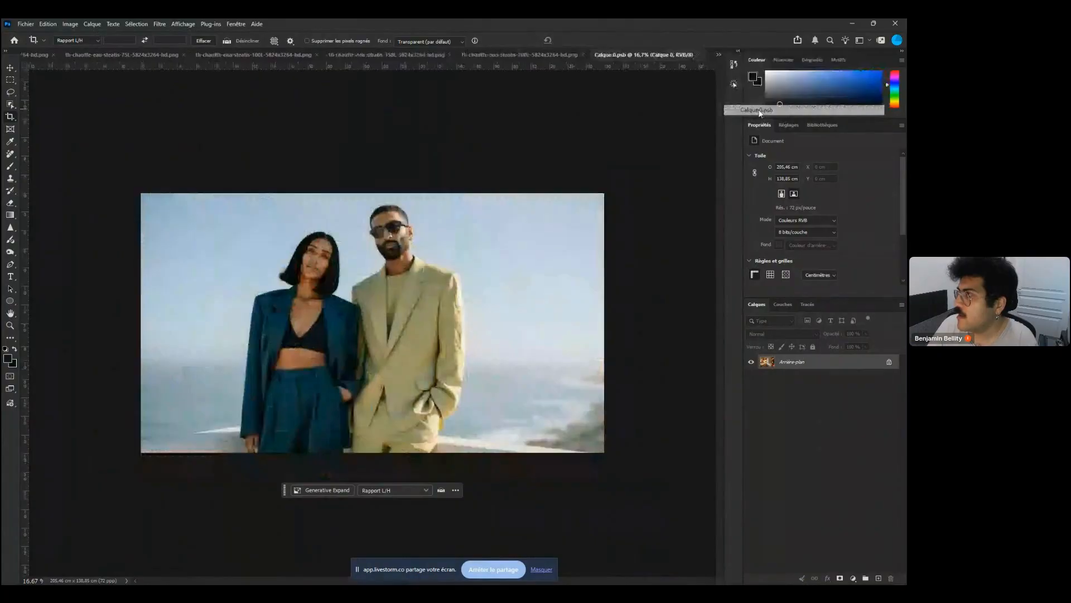
{"action": "key", "text": "ctrl+w"}
Switch back to the th-chauffe-eau-steatis-50L-5824x3264-hd document
{"action": "left_click", "coordinate": [719, 55]}
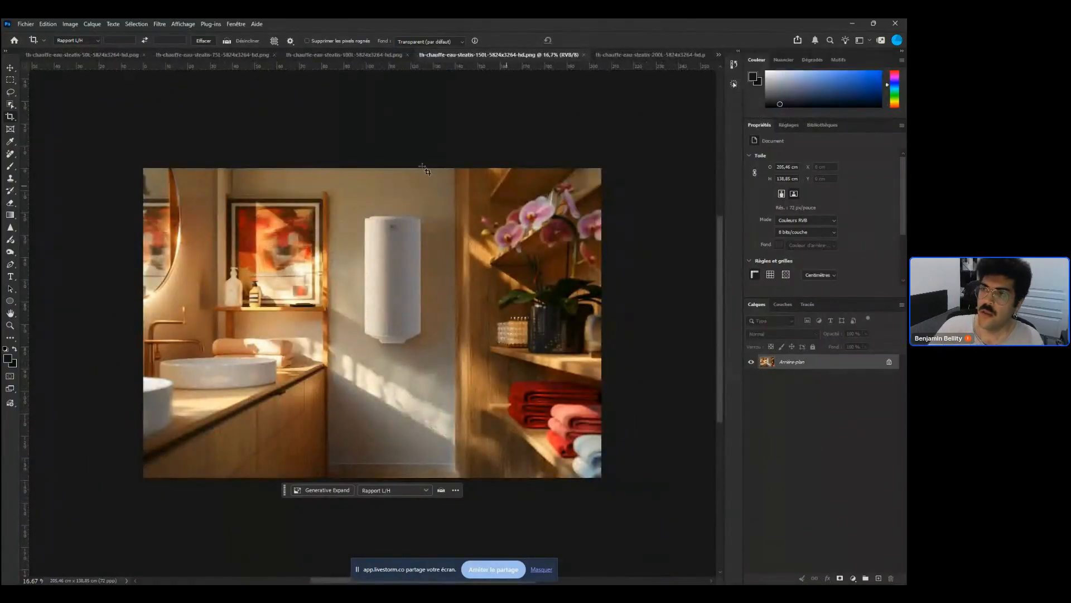
{"action": "left_click", "coordinate": [81, 56]}
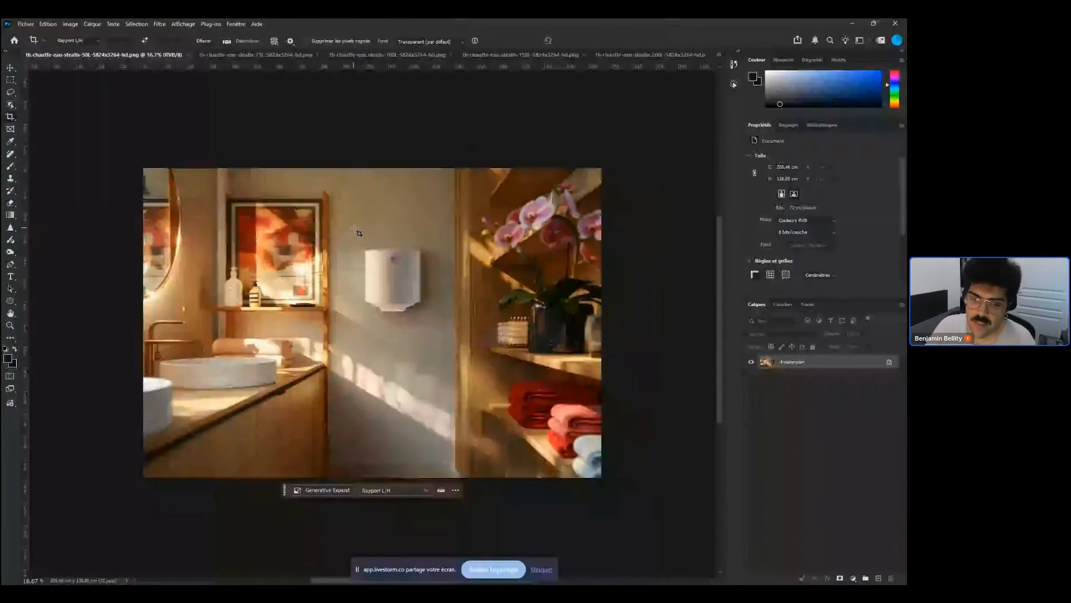
{"action": "left_click", "coordinate": [407, 54]}
{"action": "left_click", "coordinate": [502, 54]}
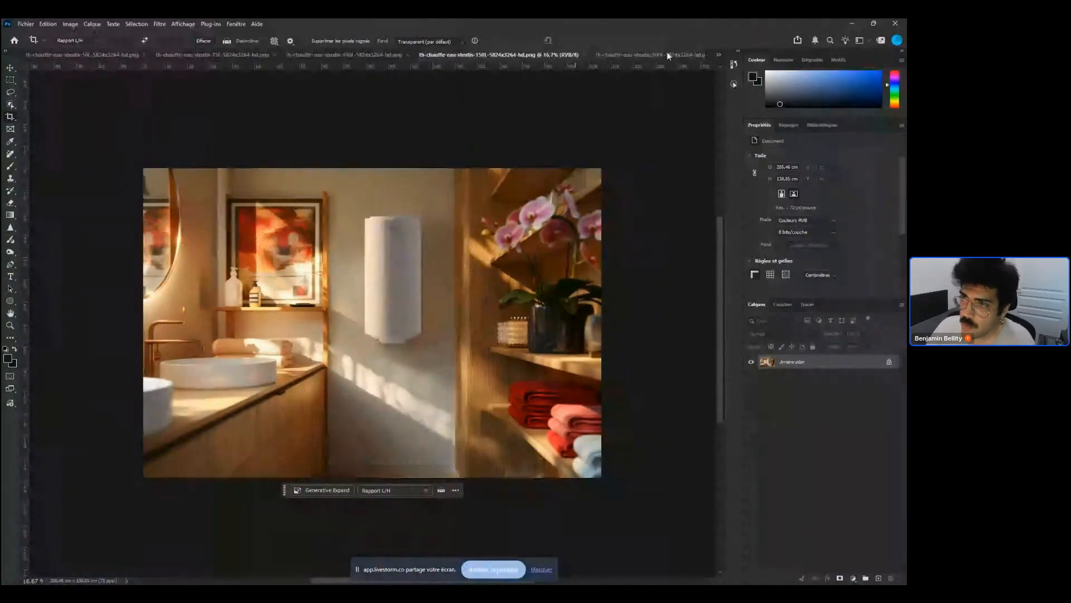
{"action": "left_click", "coordinate": [668, 55]}
{"action": "key", "text": "ctrl+Tab"}
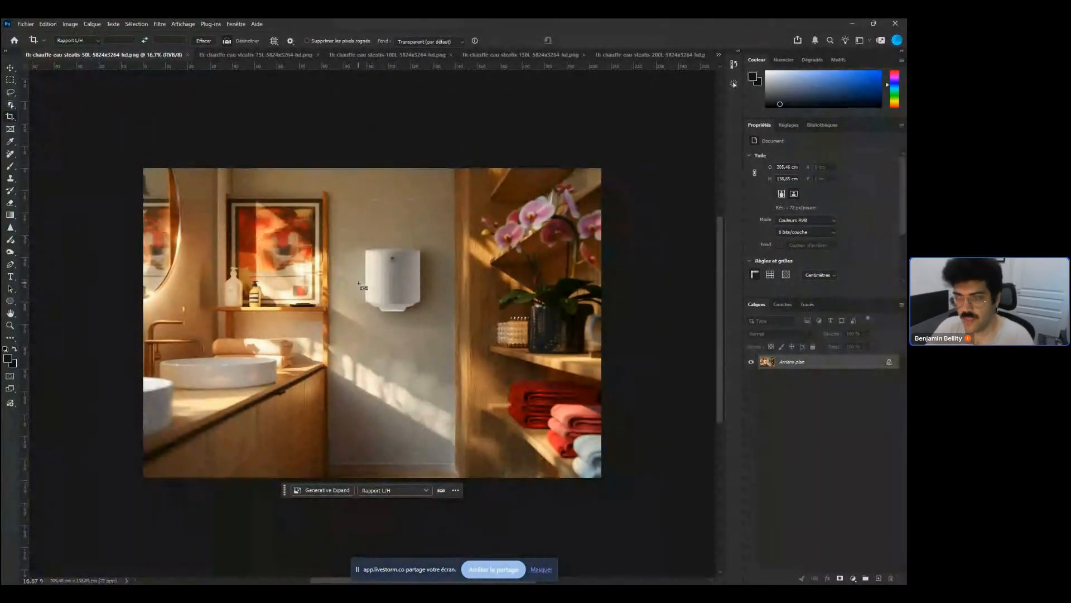
Open Save a Copy for the 50L image, go to the export temporaire folder and create a new folder named PSD
{"action": "key", "text": "alt+ctrl+s"}
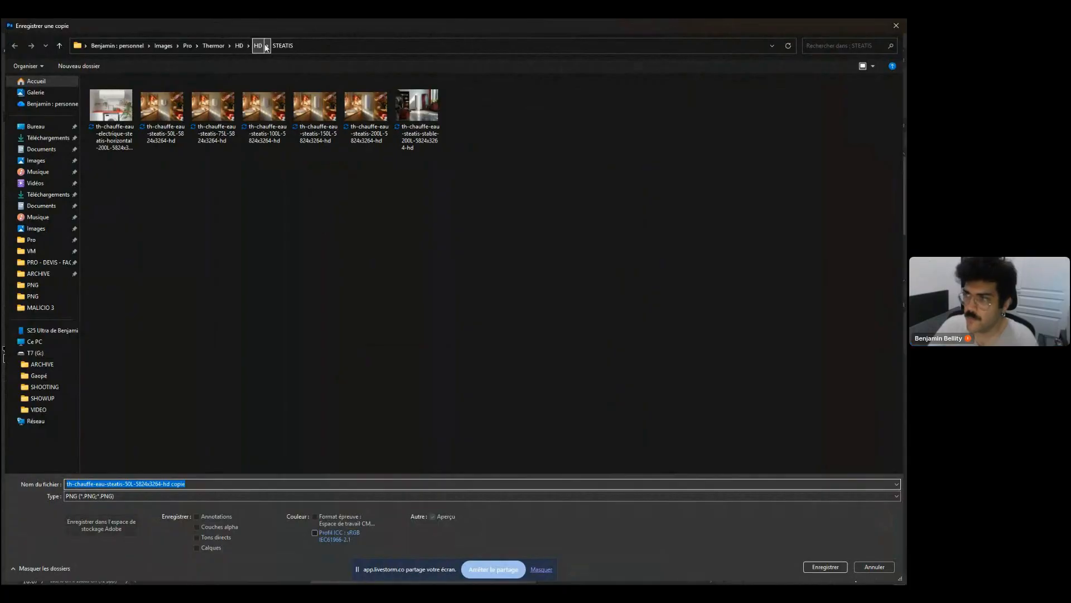
{"action": "left_click", "coordinate": [258, 46]}
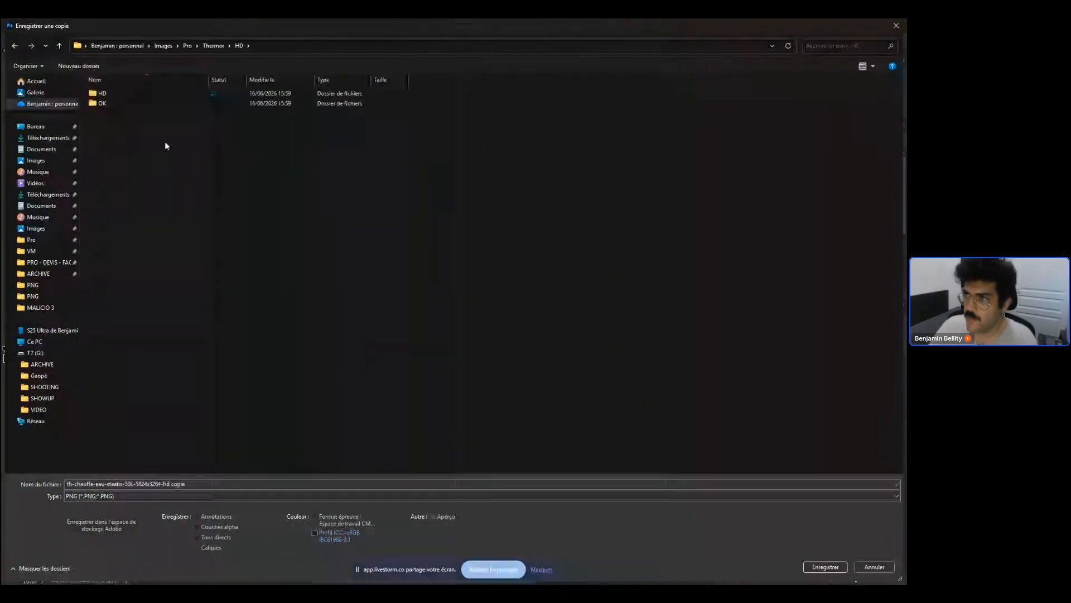
{"action": "right_click", "coordinate": [166, 142]}
{"action": "left_click", "coordinate": [214, 45]}
{"action": "double_click", "coordinate": [115, 109]}
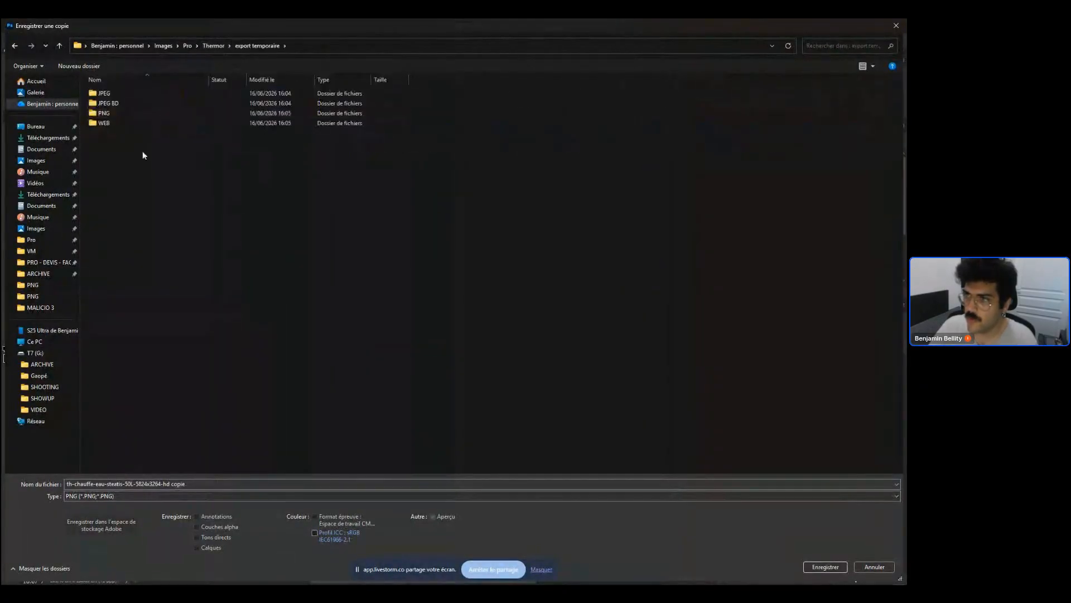
{"action": "right_click", "coordinate": [142, 183]}
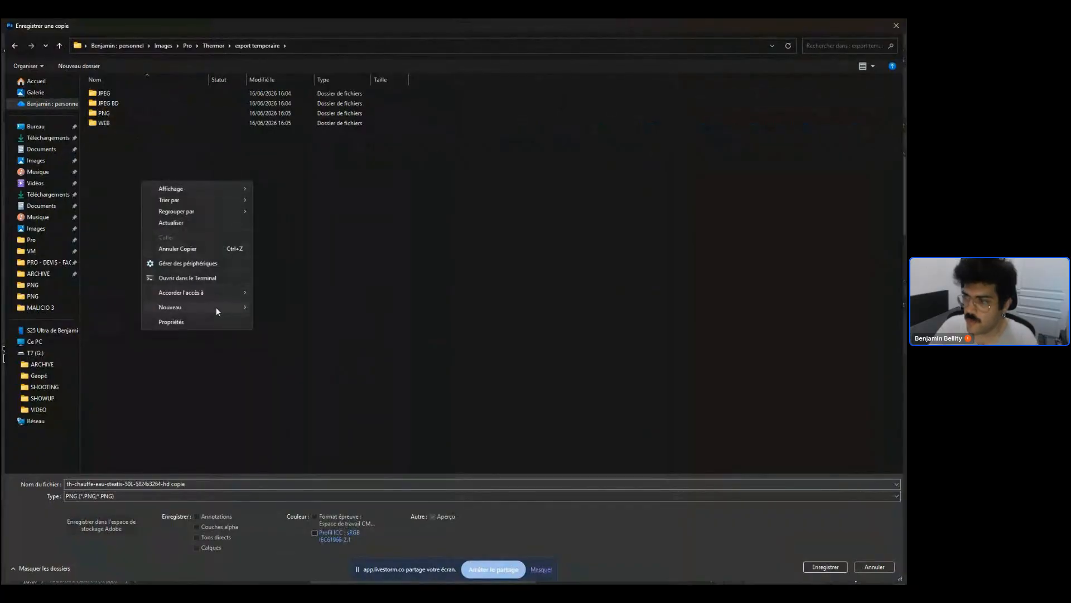
{"action": "mouse_move", "coordinate": [216, 307]}
{"action": "left_click", "coordinate": [283, 309]}
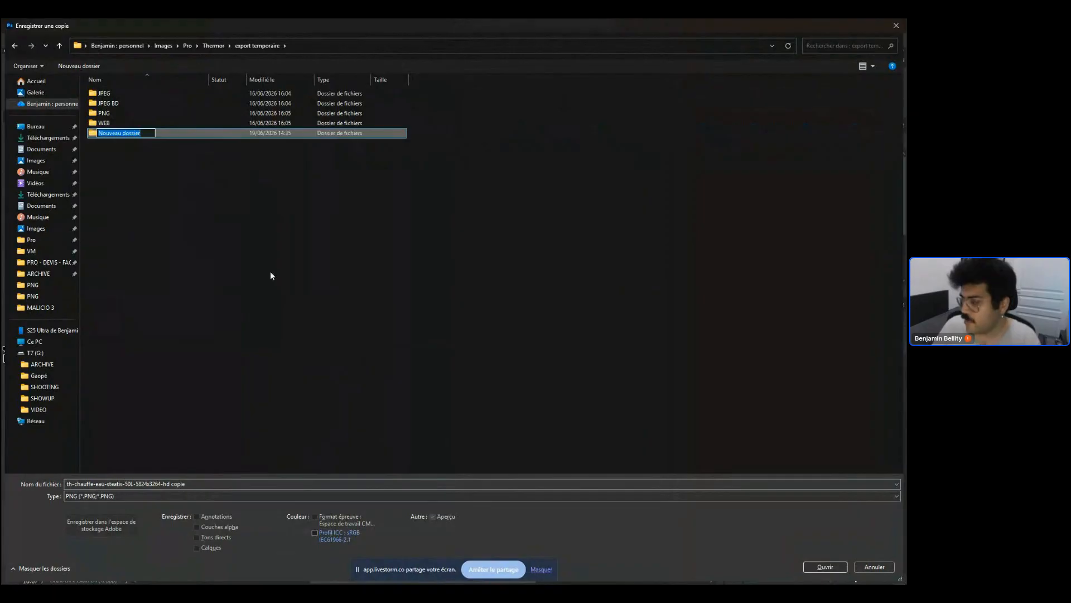
{"action": "type", "text": "PSD"}
{"action": "key", "text": "Return"}
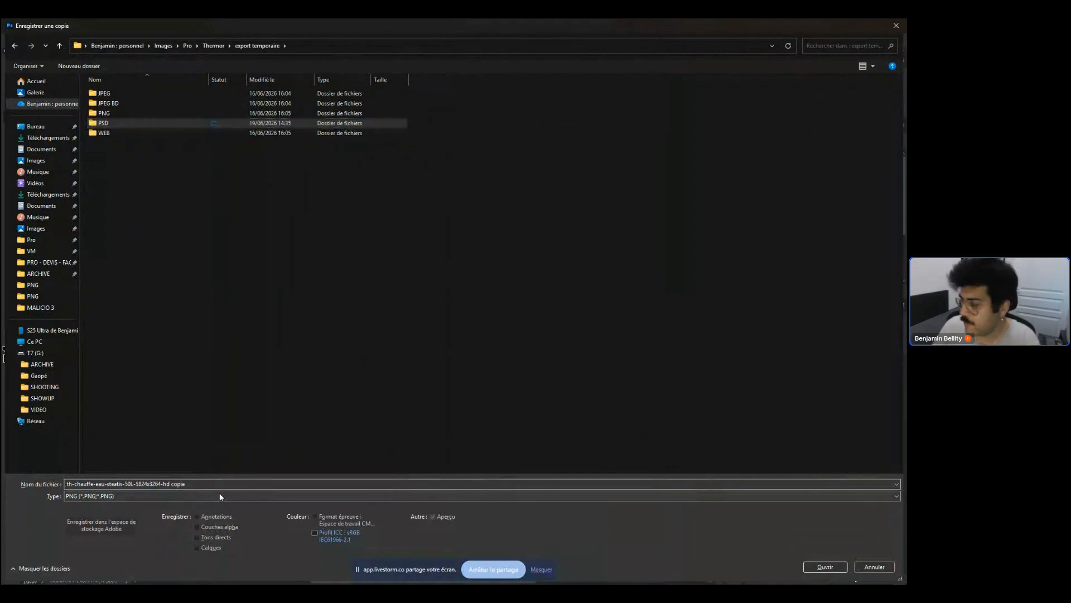
Save the 50L image as a Photoshop copy in the PSD folder, removing 'copie' from the name and embedding the sRGB ICC profile
{"action": "key", "text": "Return"}
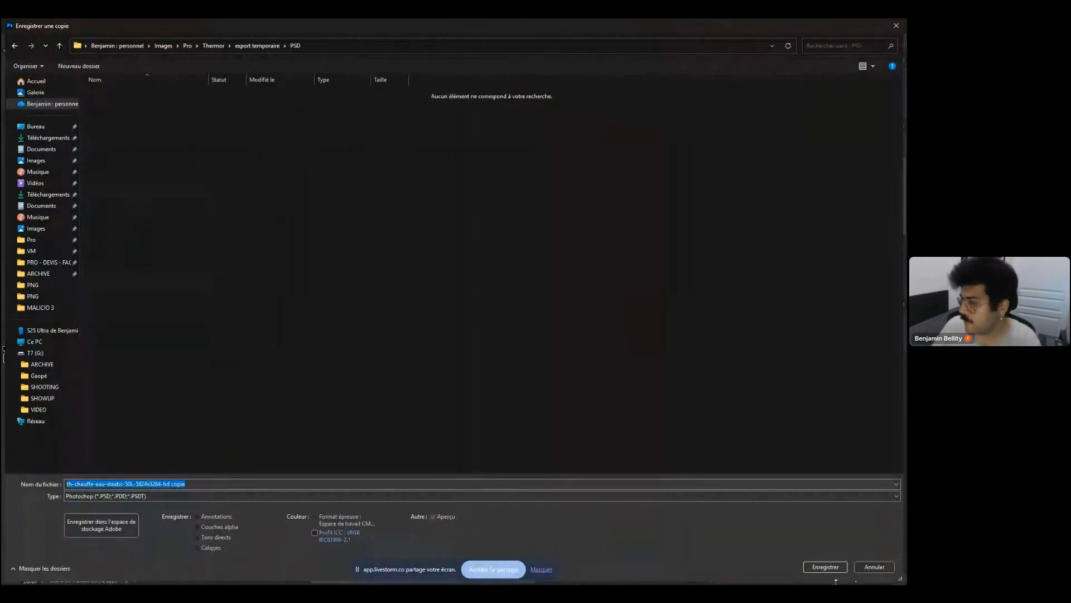
{"action": "left_click", "coordinate": [278, 485]}
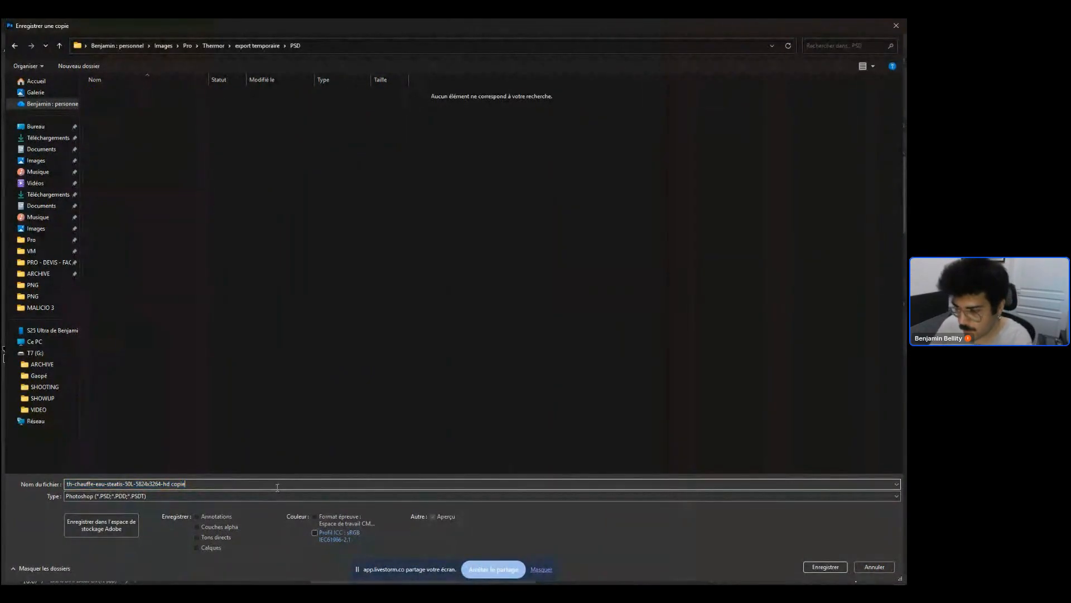
{"action": "key", "text": "BackSpace"}
{"action": "key", "text": "BackSpace"}
{"action": "key", "text": "BackSpace"}
{"action": "key", "text": "BackSpace"}
{"action": "key", "text": "BackSpace"}
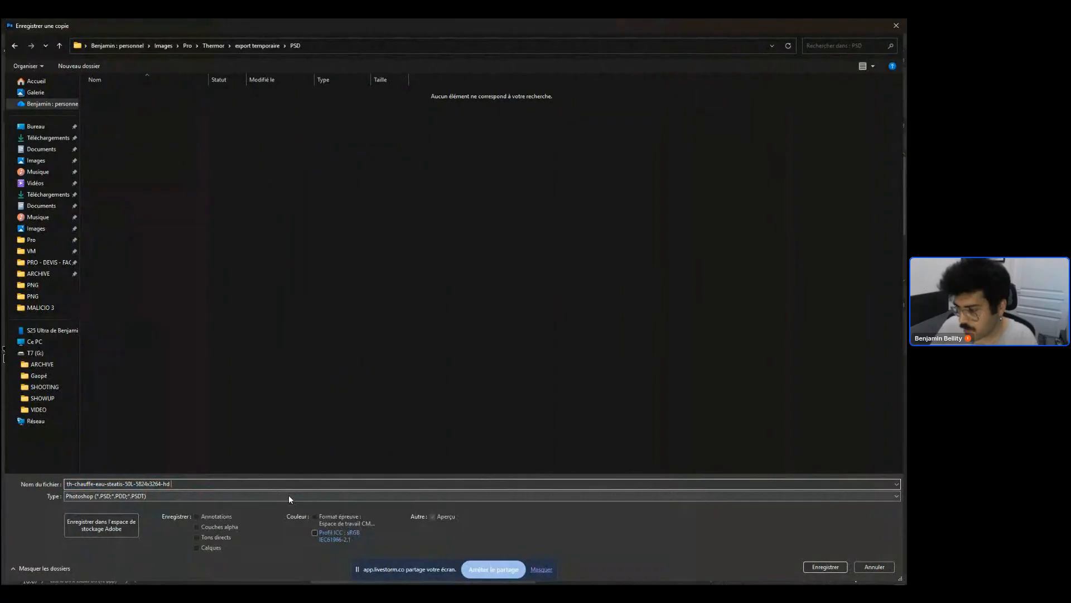
{"action": "left_click", "coordinate": [344, 538]}
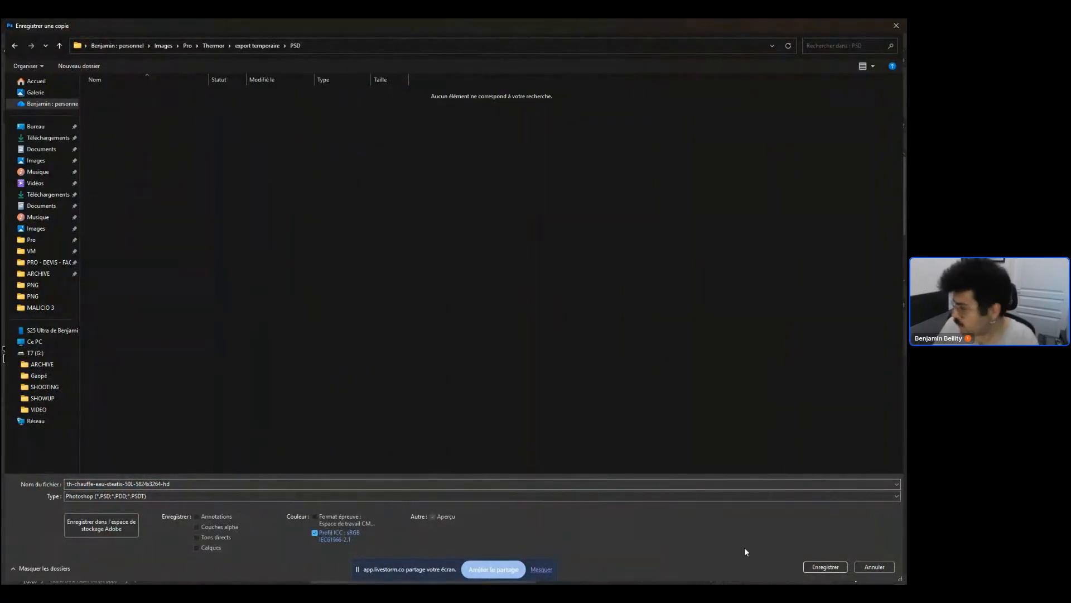
{"action": "left_click", "coordinate": [826, 567]}
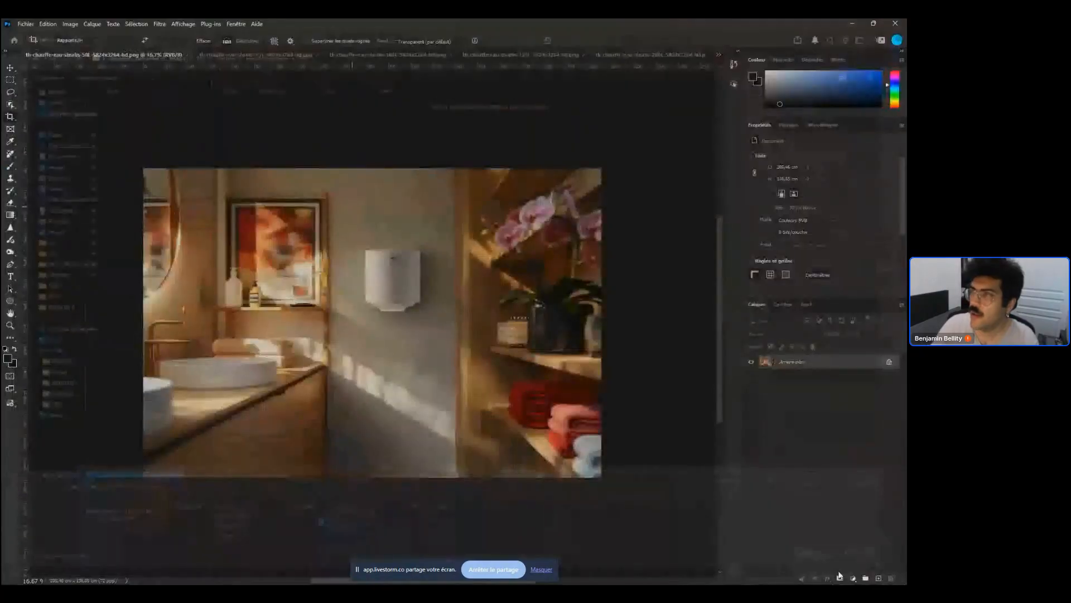
Switch to the 75L document and save it as a Photoshop-format copy in the PSD export folder
{"action": "left_click", "coordinate": [258, 54]}
{"action": "key", "text": "alt+ctrl+s"}
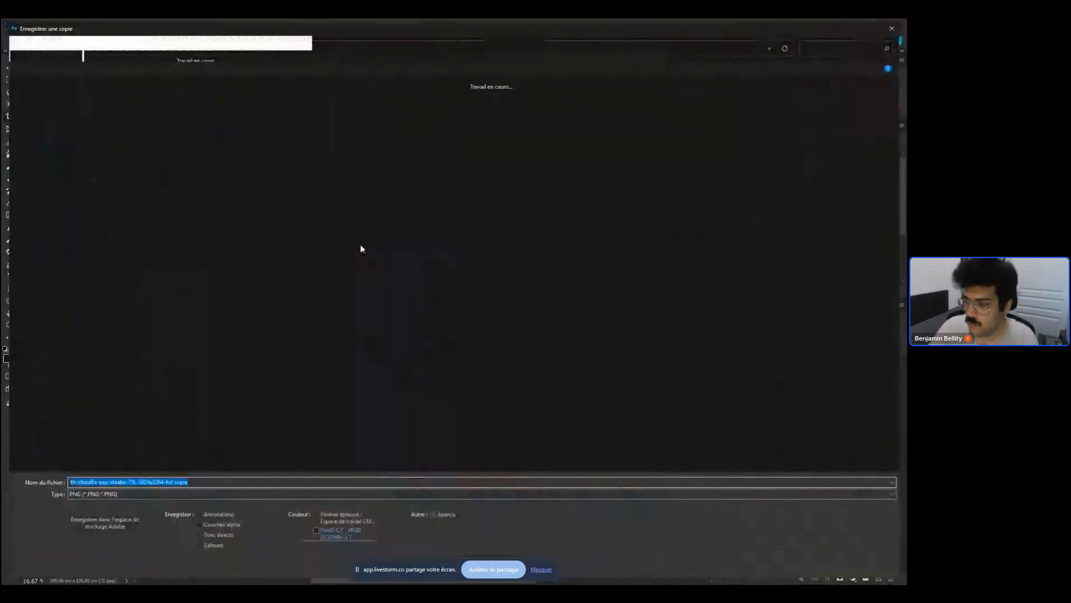
{"action": "left_click", "coordinate": [106, 496]}
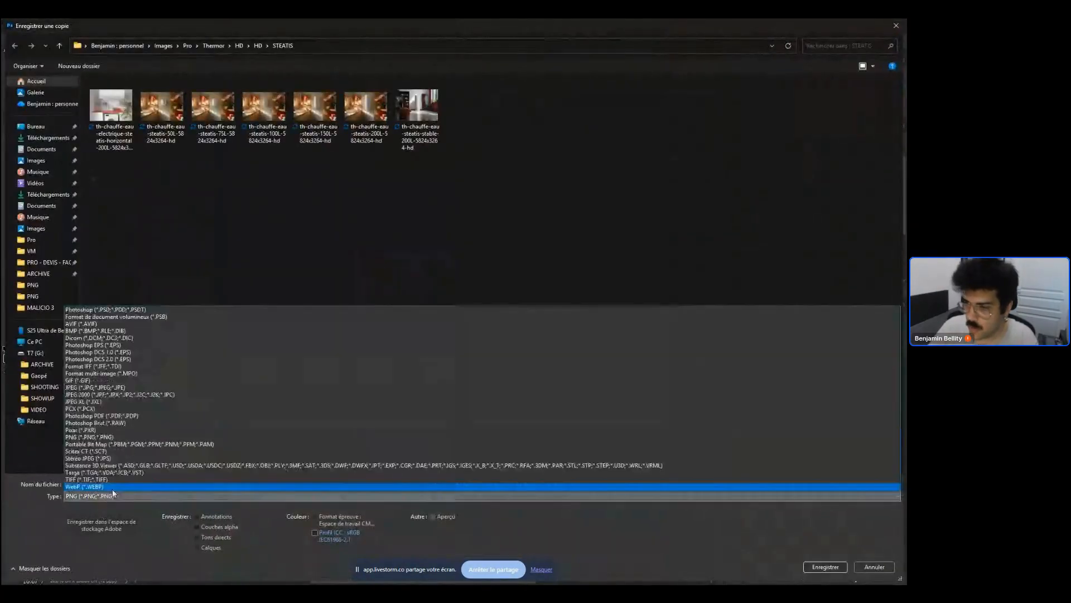
{"action": "left_click", "coordinate": [130, 309]}
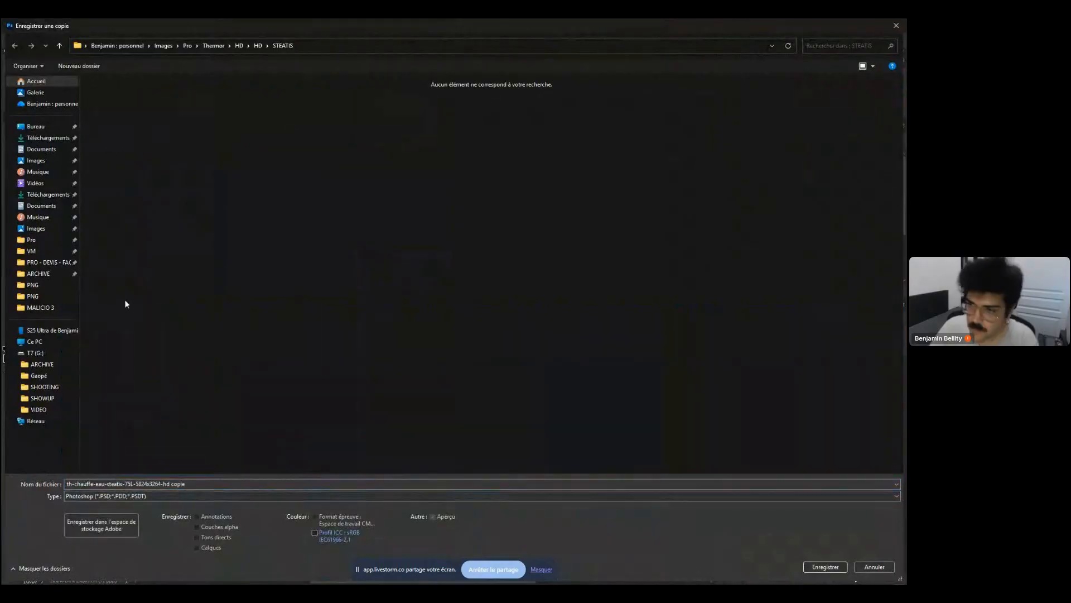
{"action": "left_click", "coordinate": [49, 285]}
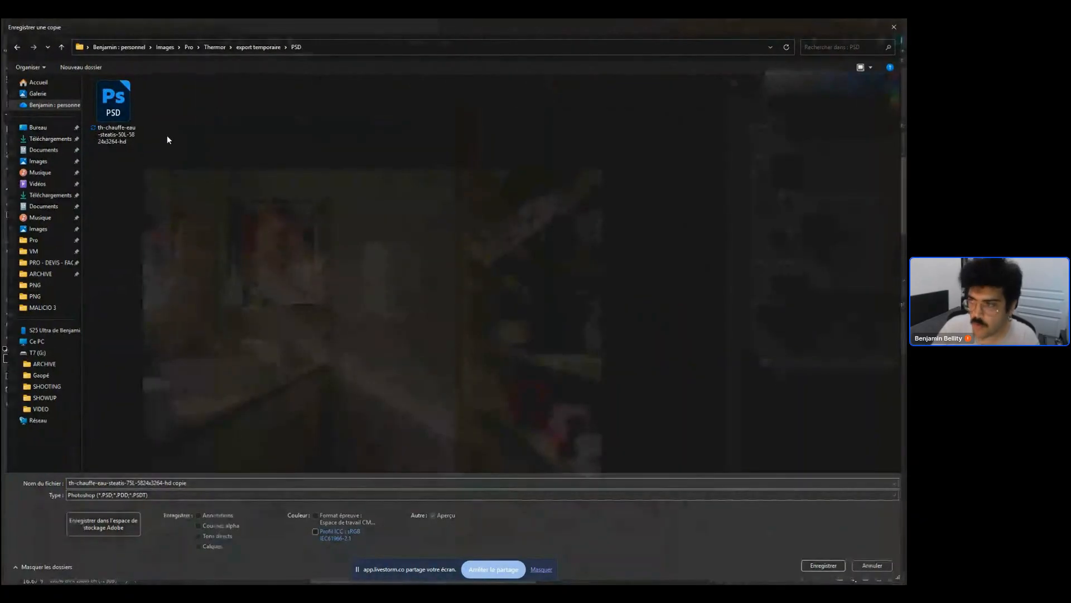
{"action": "key", "text": "Return"}
{"action": "left_click", "coordinate": [390, 56]}
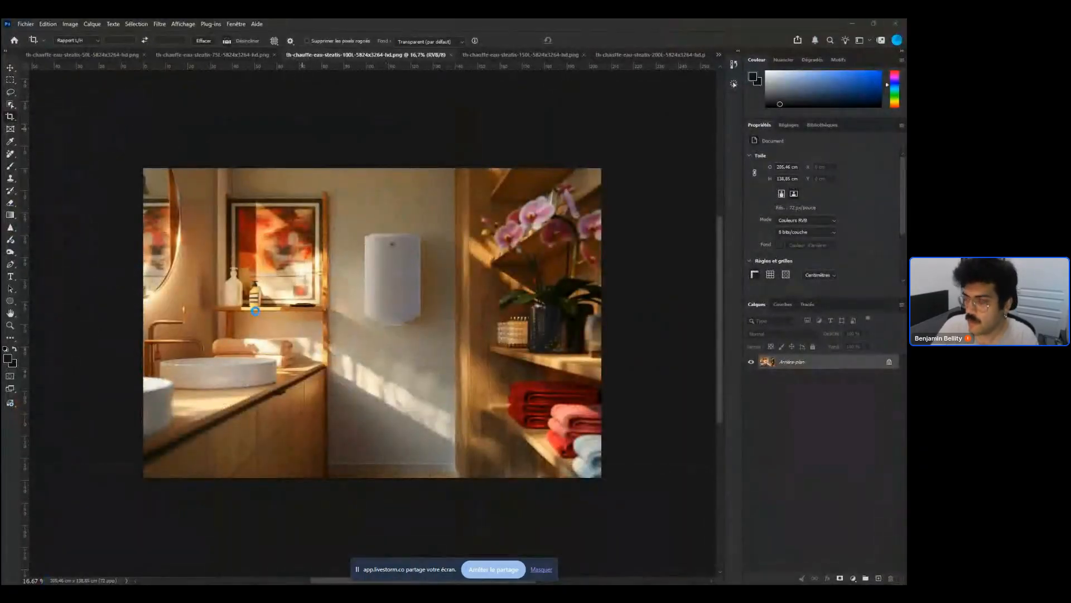
{"action": "key", "text": "ctrl+alt+s"}
{"action": "left_click", "coordinate": [189, 494]}
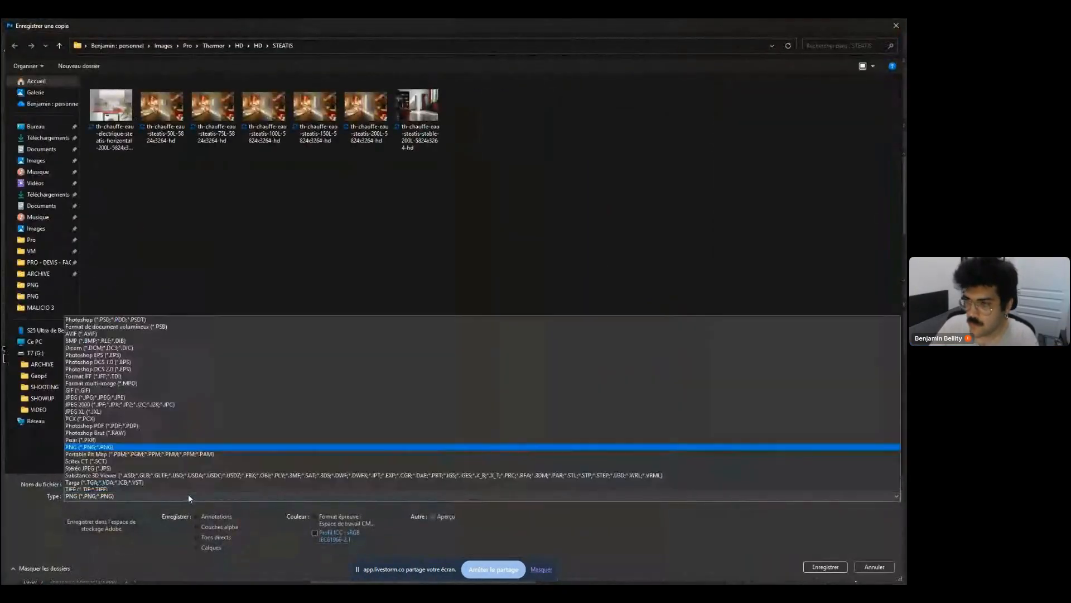
{"action": "left_click", "coordinate": [108, 309]}
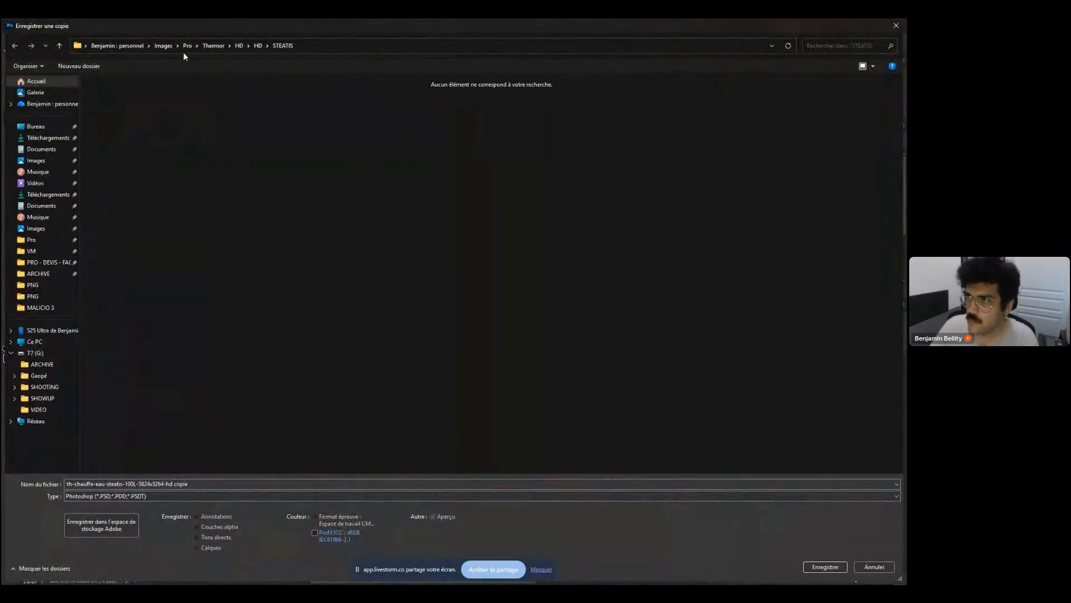
{"action": "left_click", "coordinate": [214, 44]}
{"action": "double_click", "coordinate": [144, 91]}
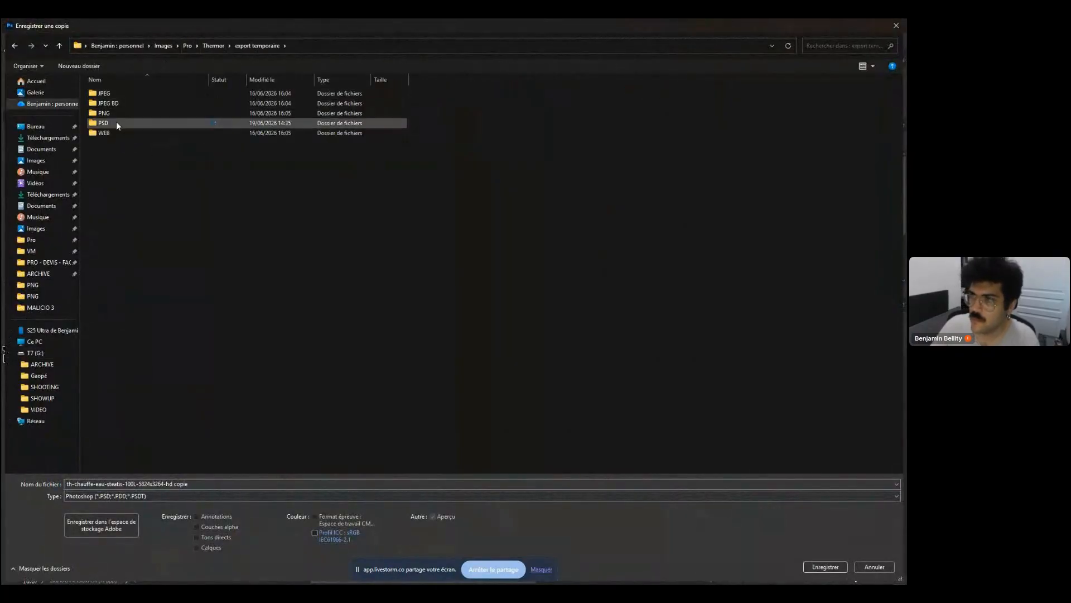
{"action": "left_click", "coordinate": [115, 122]}
{"action": "double_click", "coordinate": [115, 123]}
{"action": "double_click", "coordinate": [120, 125]}
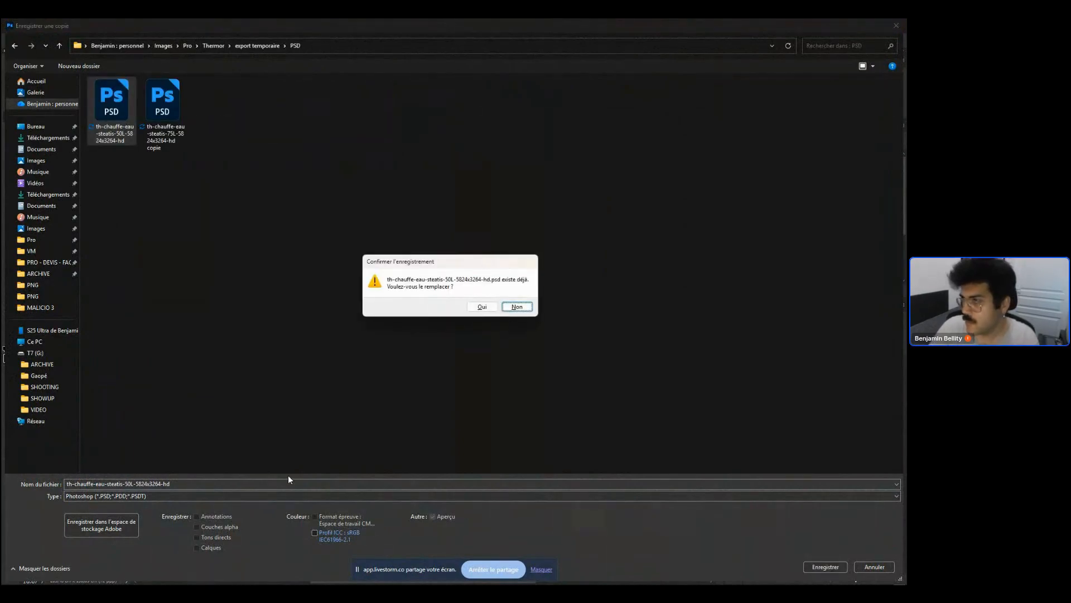
{"action": "left_click", "coordinate": [511, 308]}
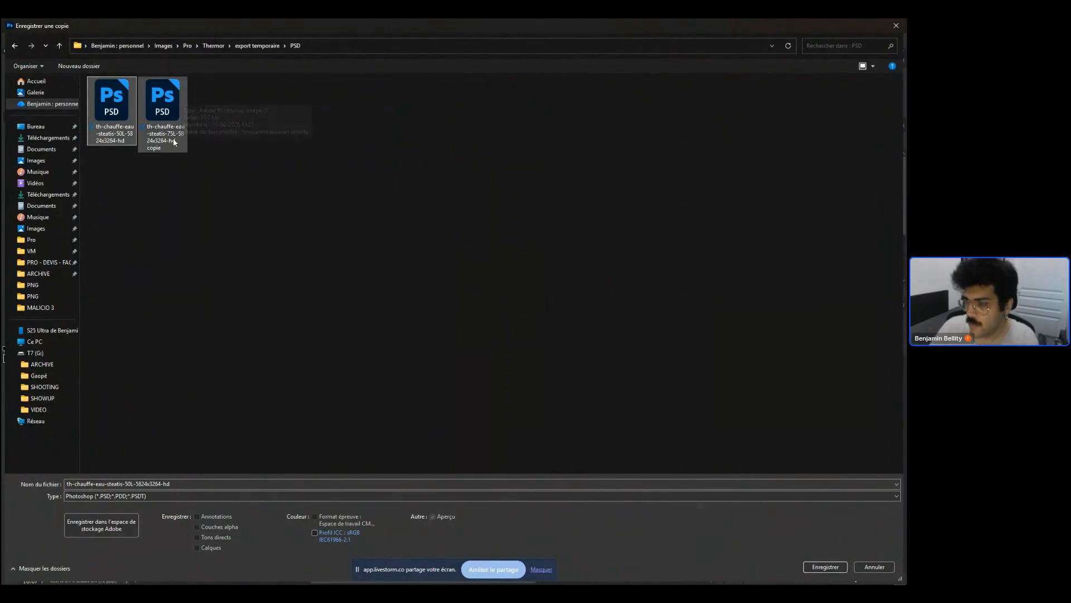
{"action": "left_click", "coordinate": [171, 485]}
{"action": "key", "text": "Escape"}
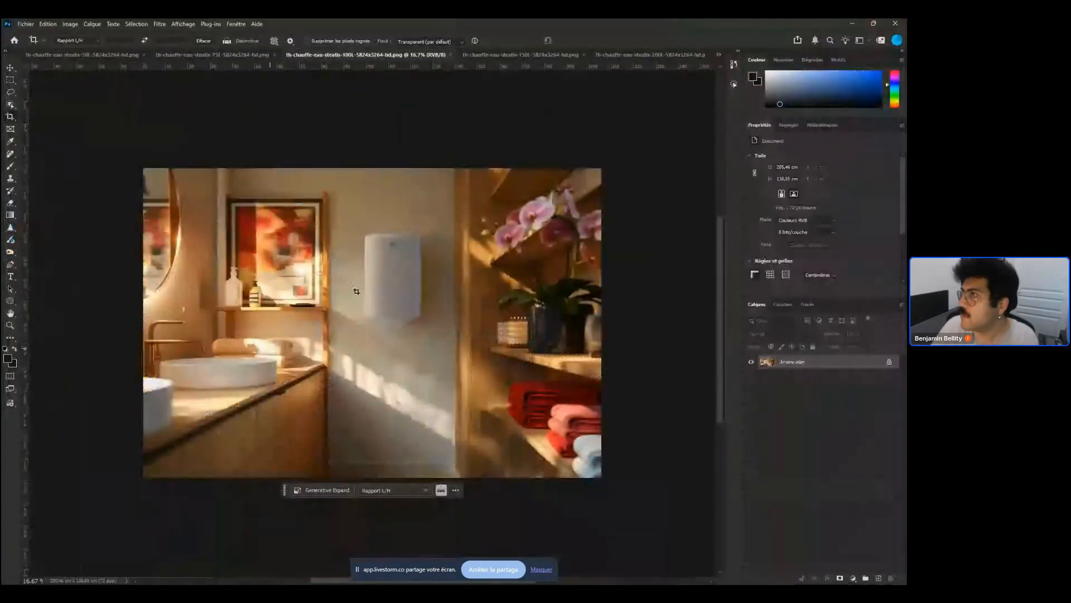
Save the 100L document as a Photoshop-format copy in the export temporaire PSD folder
{"action": "key", "text": "ctrl+alt+s"}
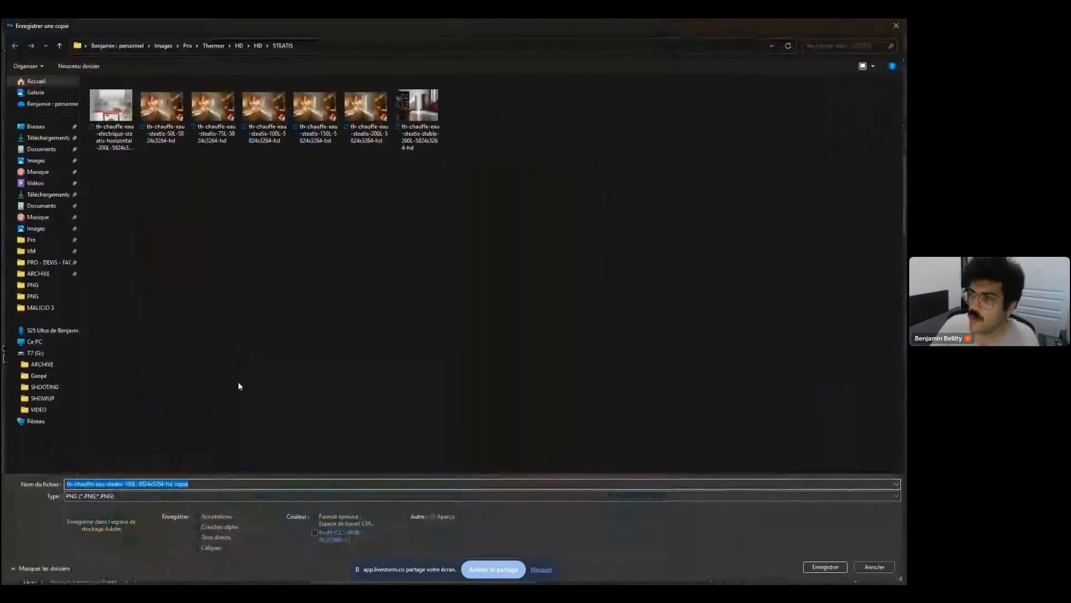
{"action": "left_click", "coordinate": [224, 44]}
{"action": "double_click", "coordinate": [122, 114]}
{"action": "double_click", "coordinate": [112, 122]}
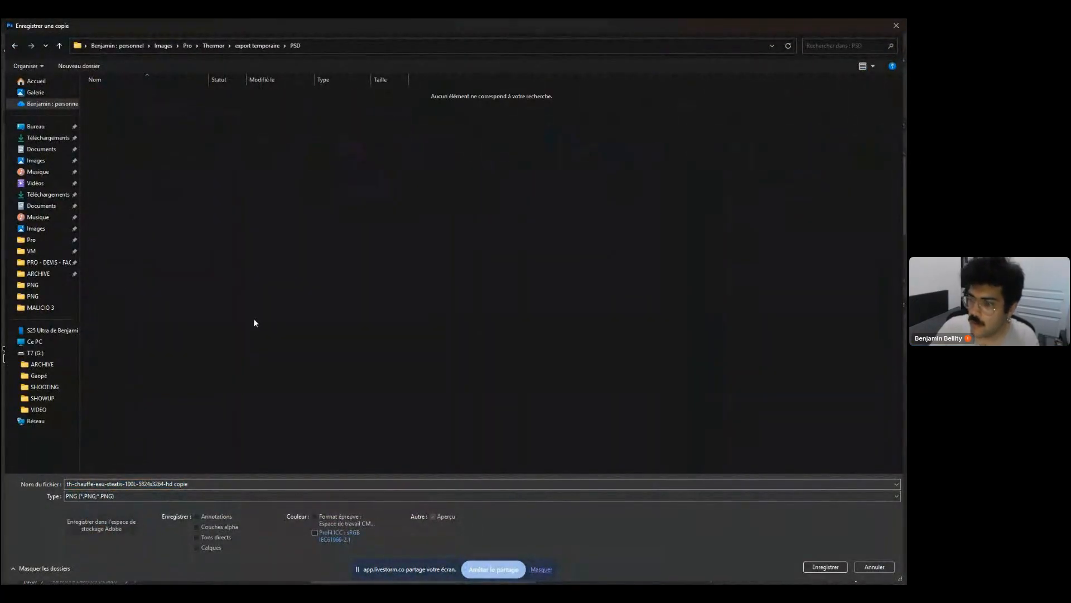
{"action": "left_click", "coordinate": [151, 496]}
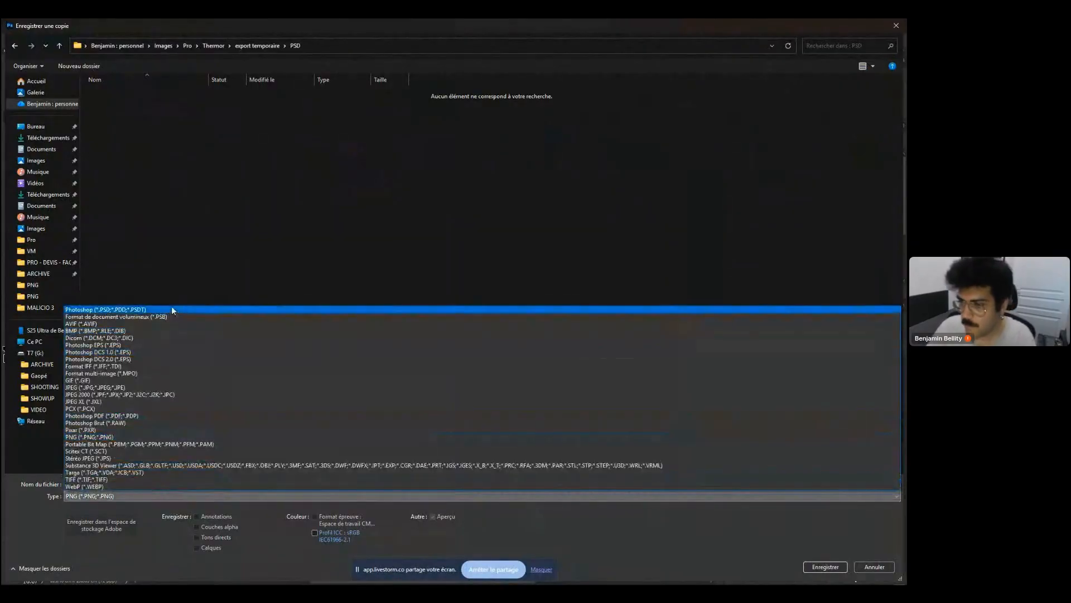
{"action": "left_click", "coordinate": [168, 306]}
{"action": "key", "text": "Return"}
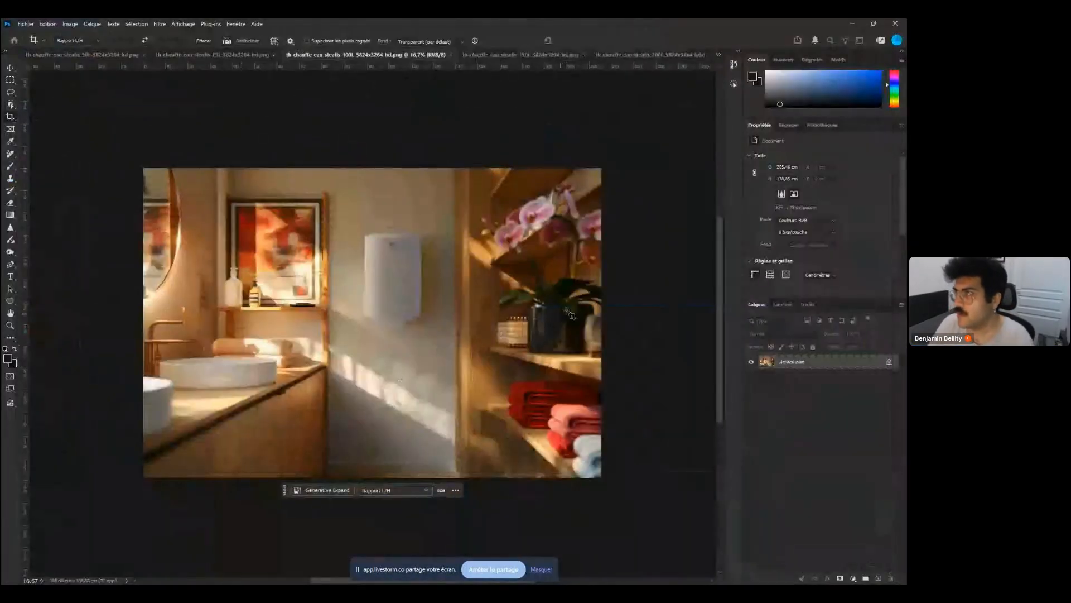
Switch to the 150L document and set up a Photoshop-format copy in the export temporaire PSD folder
{"action": "left_click", "coordinate": [519, 55]}
{"action": "key", "text": "ctrl+alt+s"}
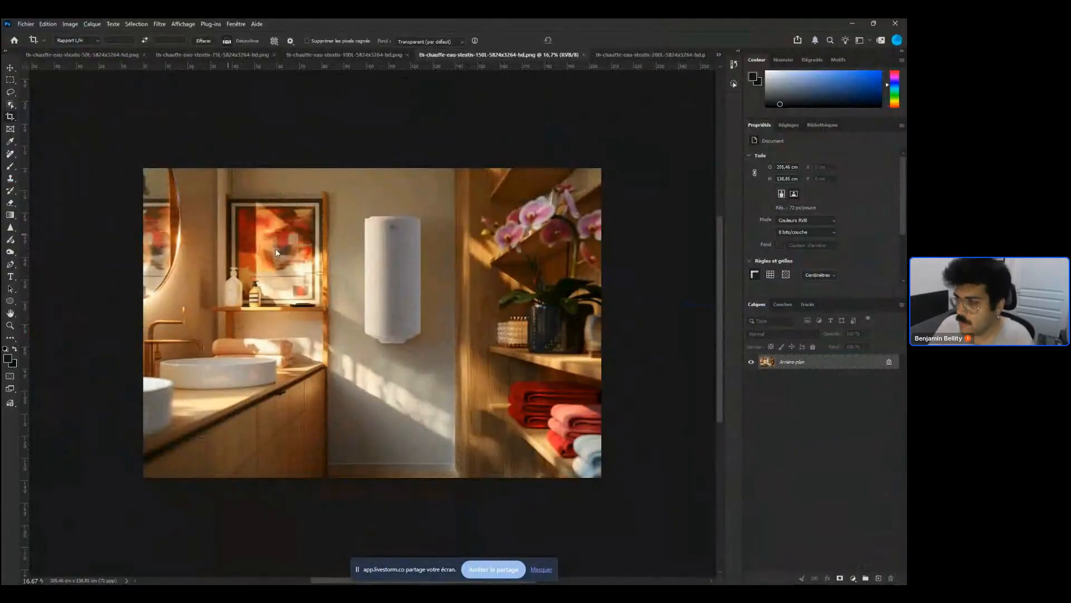
{"action": "left_click", "coordinate": [134, 496]}
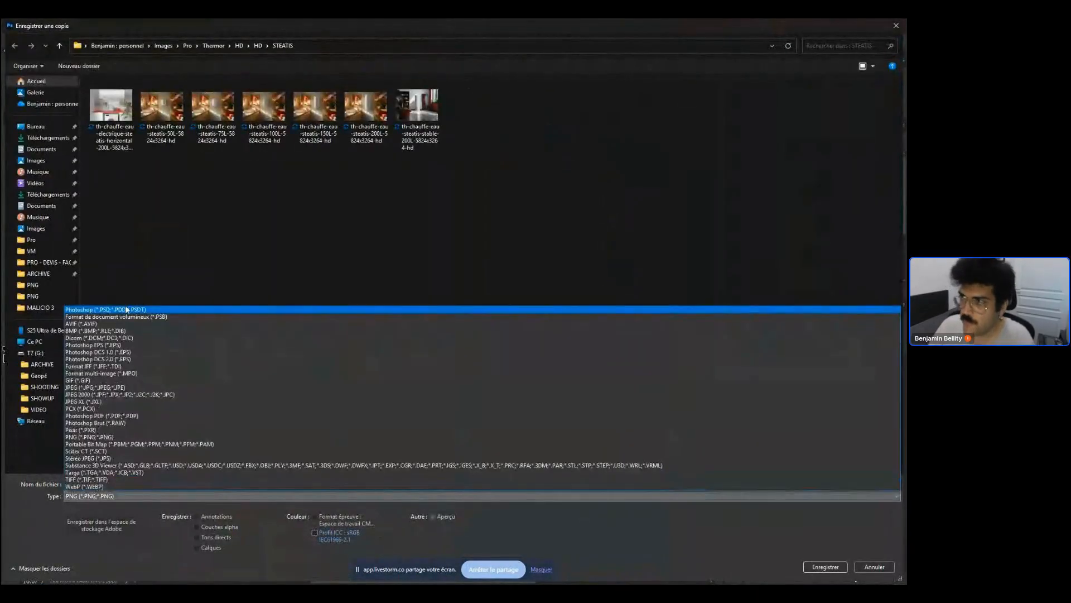
{"action": "left_click", "coordinate": [134, 306]}
{"action": "left_click", "coordinate": [210, 45]}
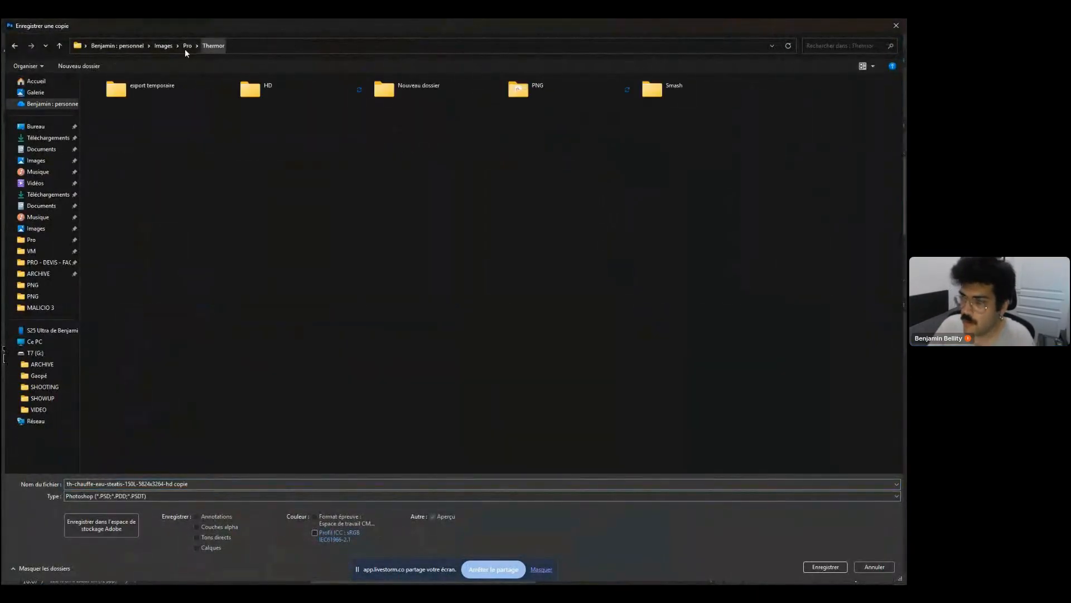
{"action": "double_click", "coordinate": [176, 92]}
{"action": "double_click", "coordinate": [132, 123]}
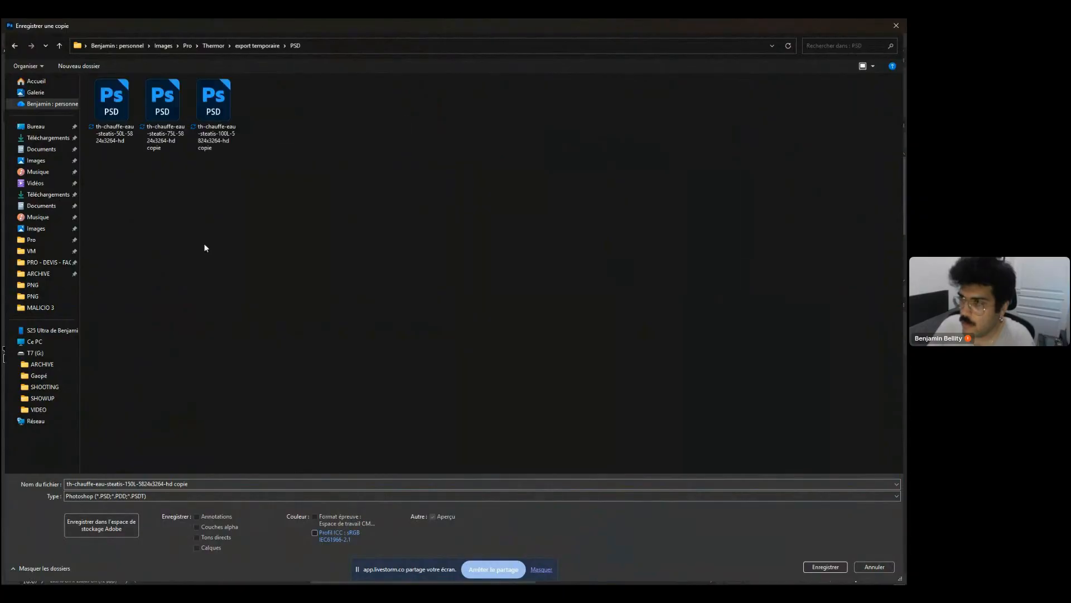
Name the copy th-chauffe-eau-steatis-150L-5824x3264-hd without 'copie' and save it
{"action": "triple_click", "coordinate": [197, 484]}
{"action": "key", "text": "BackSpace"}
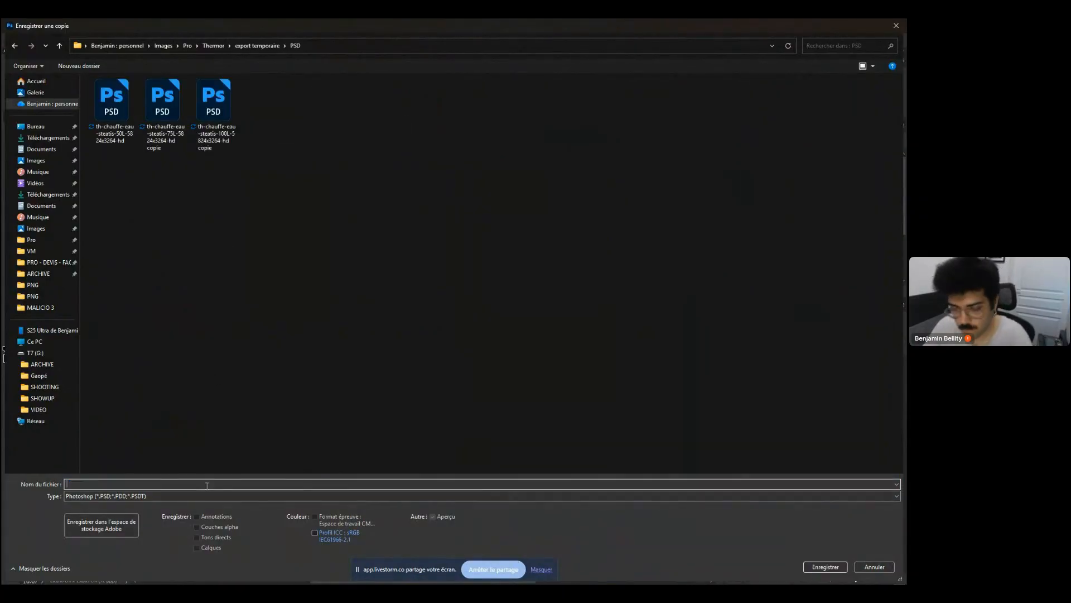
{"action": "key", "text": "ctrl+z"}
{"action": "left_click", "coordinate": [212, 485]}
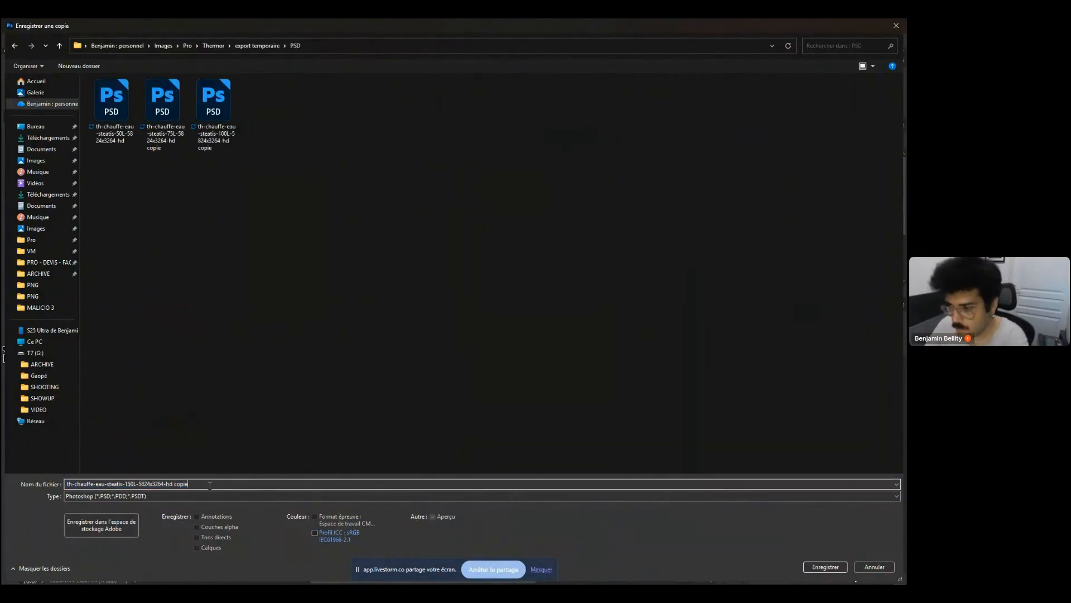
{"action": "key", "text": "BackSpace"}
{"action": "key", "text": "BackSpace"}
{"action": "key", "text": "BackSpace"}
{"action": "key", "text": "BackSpace"}
{"action": "key", "text": "BackSpace"}
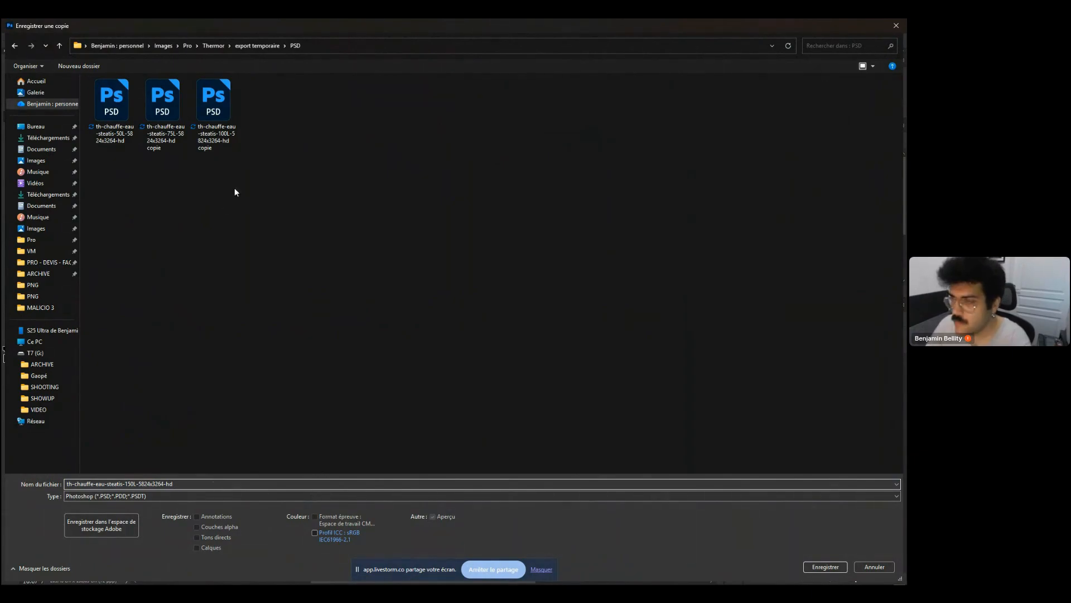
{"action": "key", "text": "Return"}
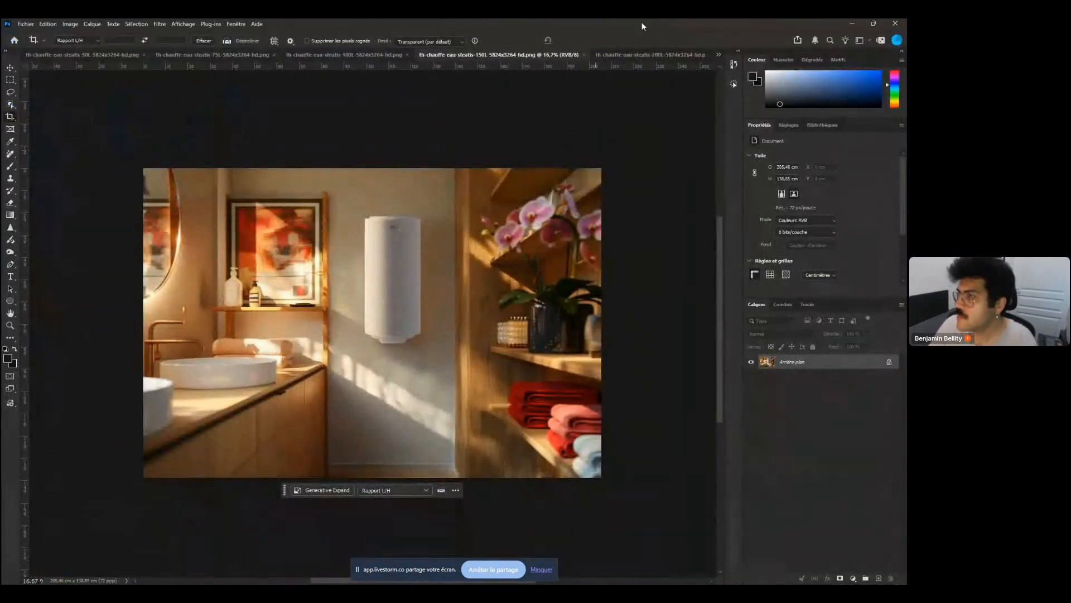
Switch to the 200L document and save it as a Photoshop-format copy named th-chauffe-eau-steatis-200L-5824x3264-hd in the export temporaire PSD folder
{"action": "left_click", "coordinate": [642, 56]}
{"action": "key", "text": "ctrl+alt+s"}
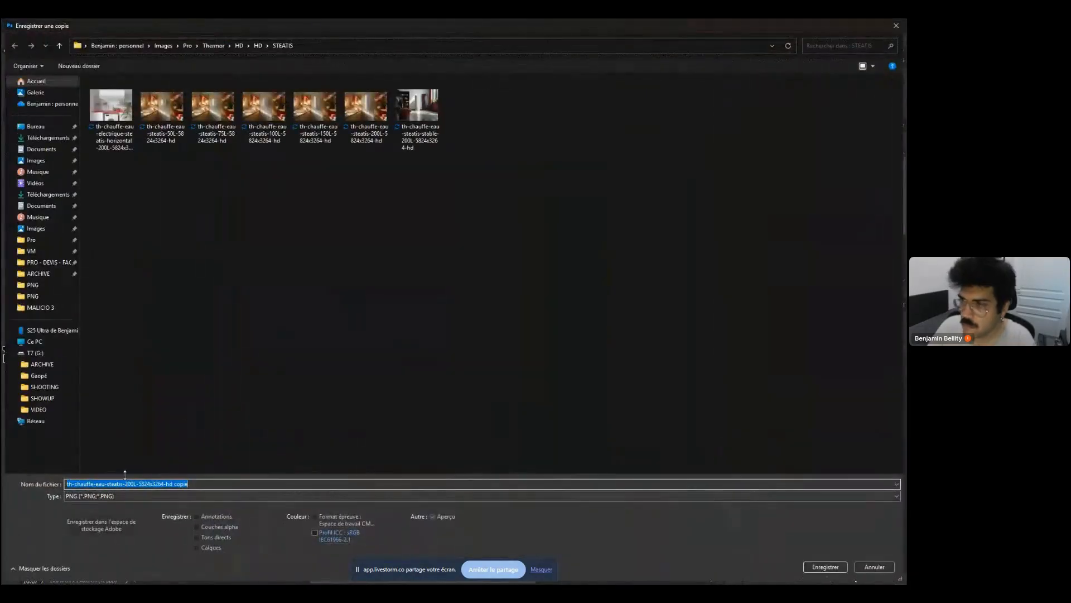
{"action": "left_click", "coordinate": [221, 46]}
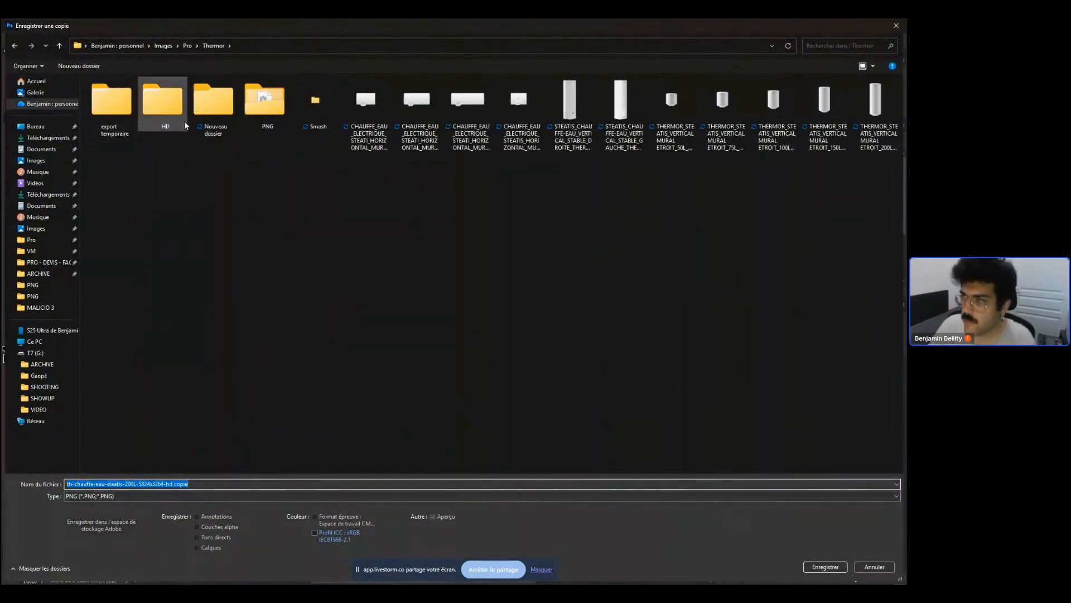
{"action": "double_click", "coordinate": [112, 118]}
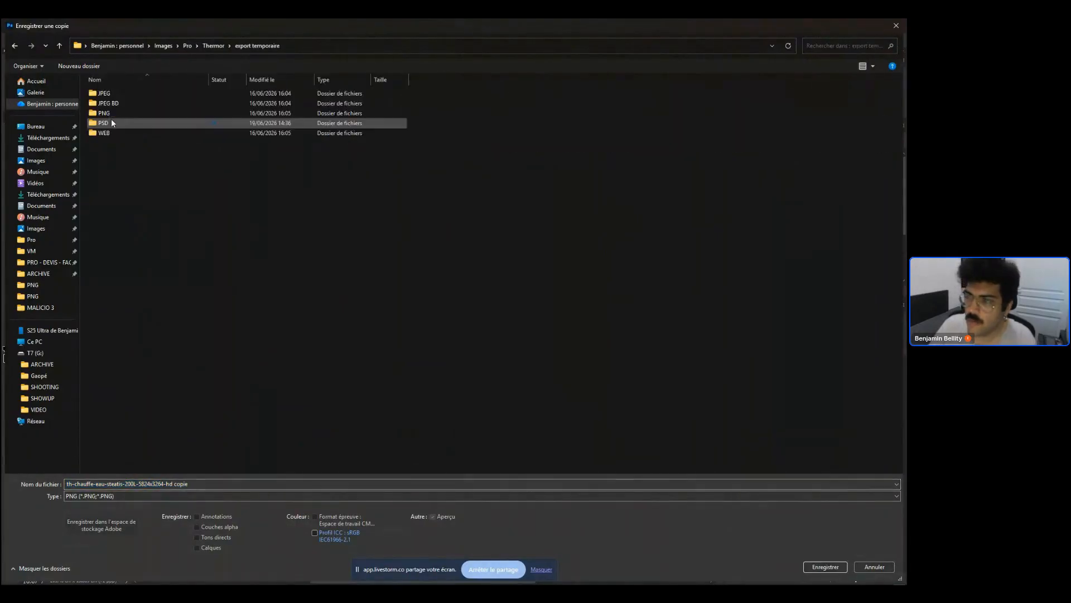
{"action": "double_click", "coordinate": [126, 123]}
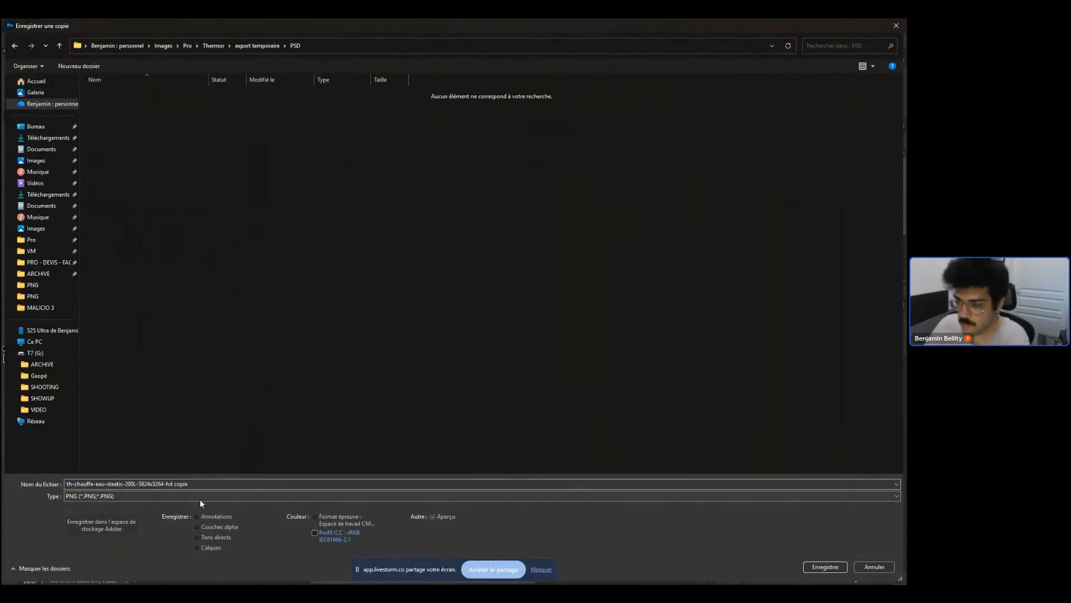
{"action": "double_click", "coordinate": [224, 485]}
{"action": "key", "text": "BackSpace"}
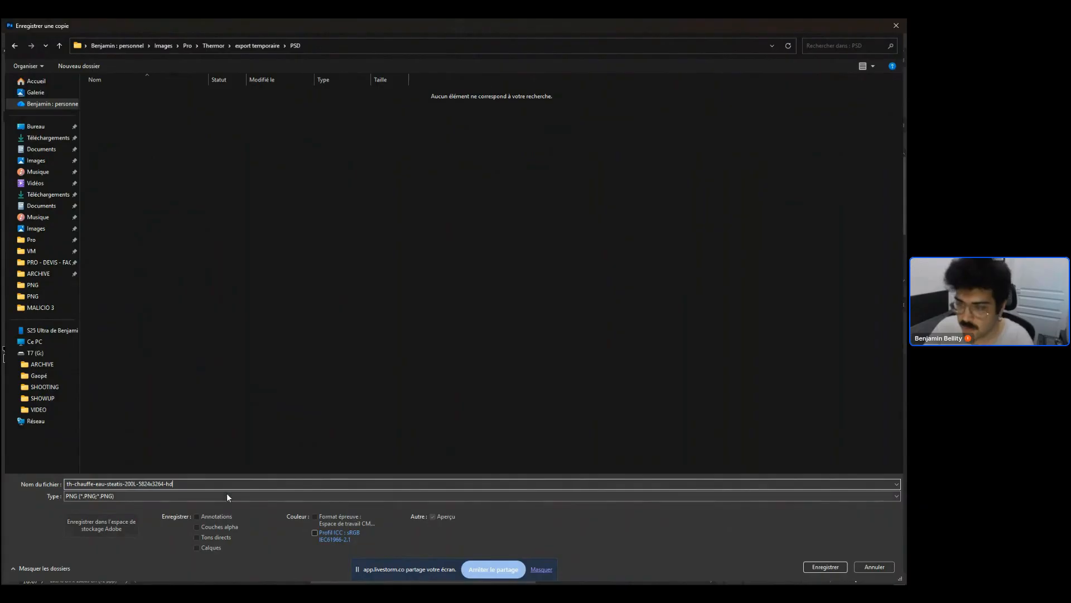
{"action": "left_click", "coordinate": [111, 495]}
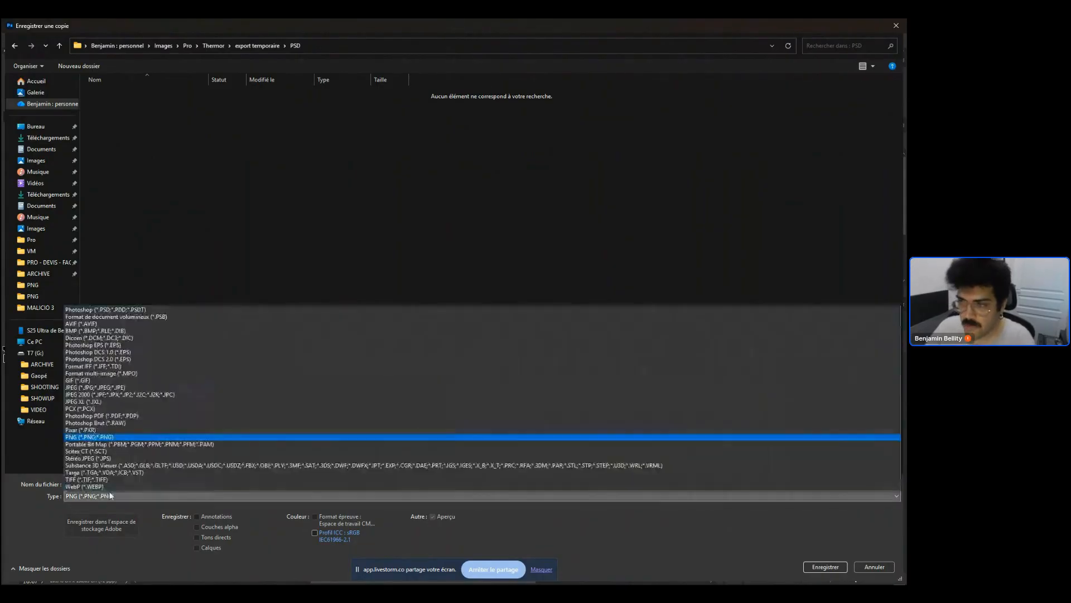
{"action": "left_click", "coordinate": [130, 308]}
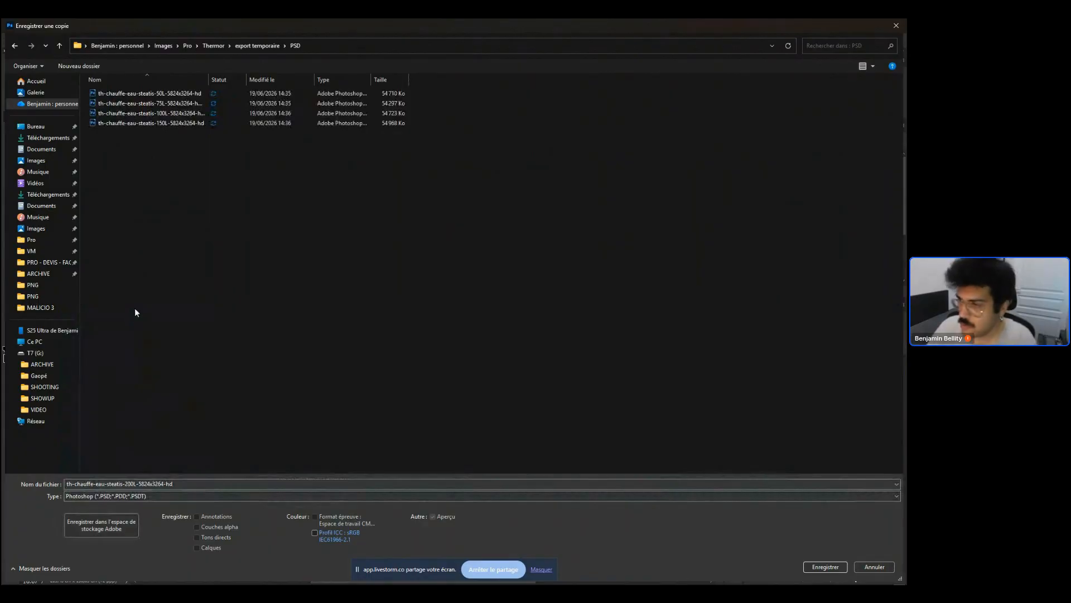
{"action": "key", "text": "Return"}
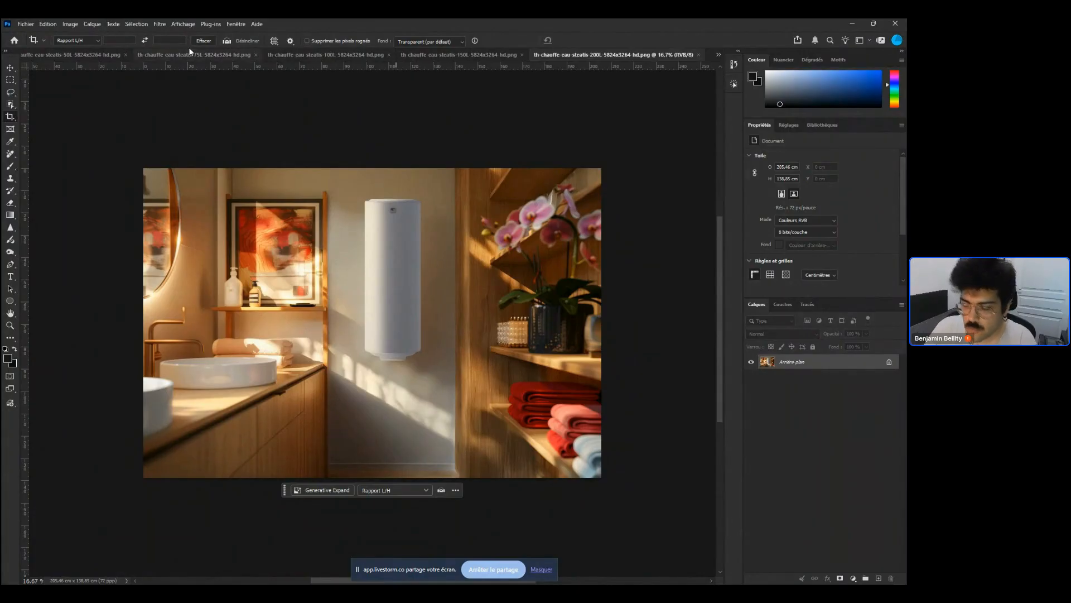
Cycle through the open document tabs and switch to the 50L document
{"action": "key", "text": "ctrl+Tab"}
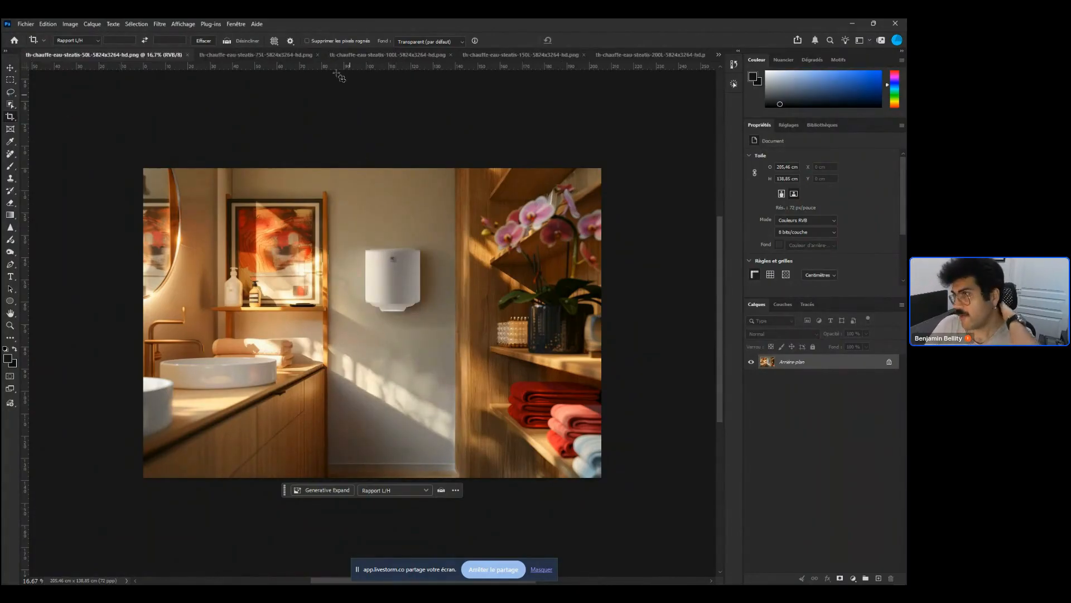
{"action": "left_click", "coordinate": [260, 55]}
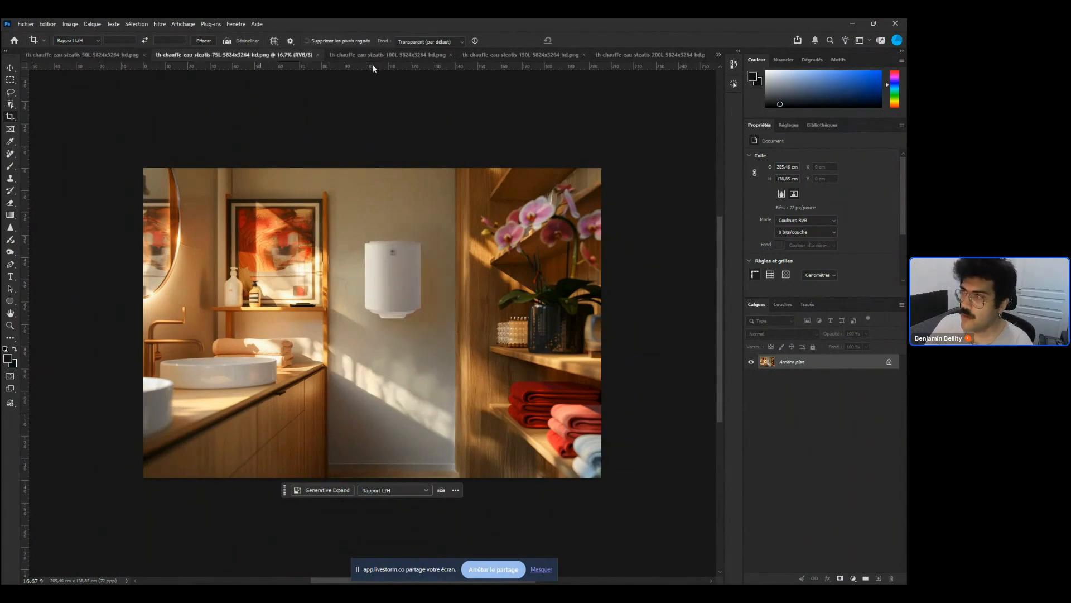
{"action": "left_click", "coordinate": [391, 55]}
{"action": "left_click", "coordinate": [544, 54]}
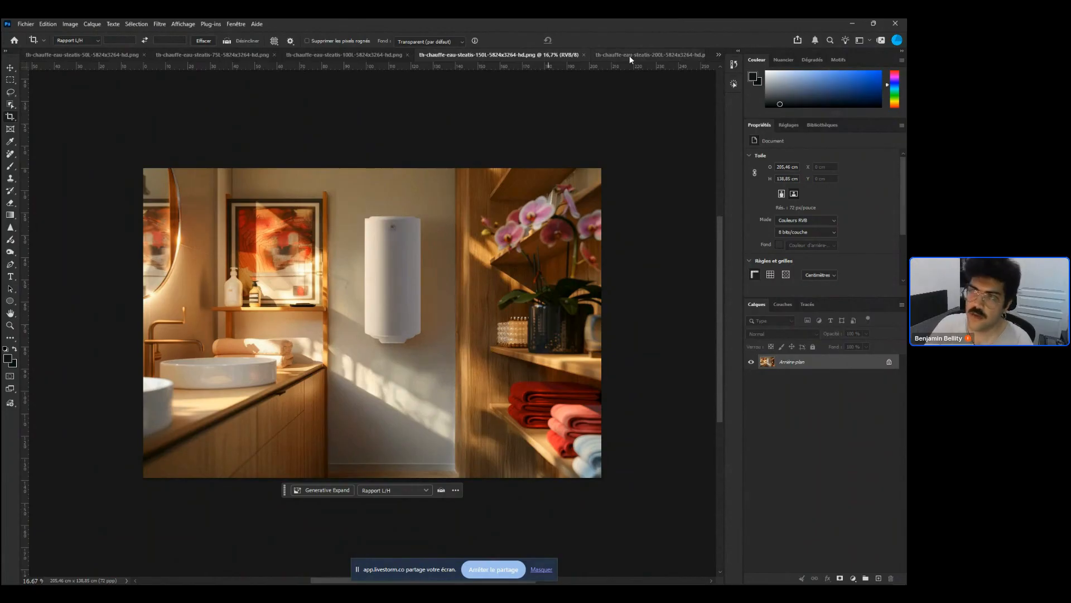
{"action": "left_click", "coordinate": [221, 55]}
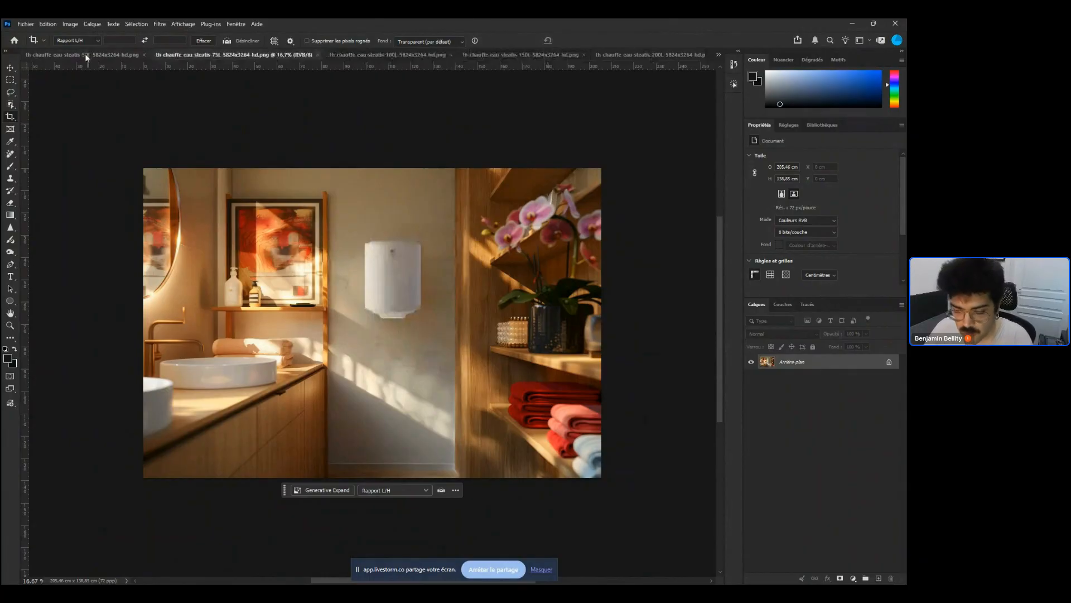
{"action": "left_click", "coordinate": [84, 54]}
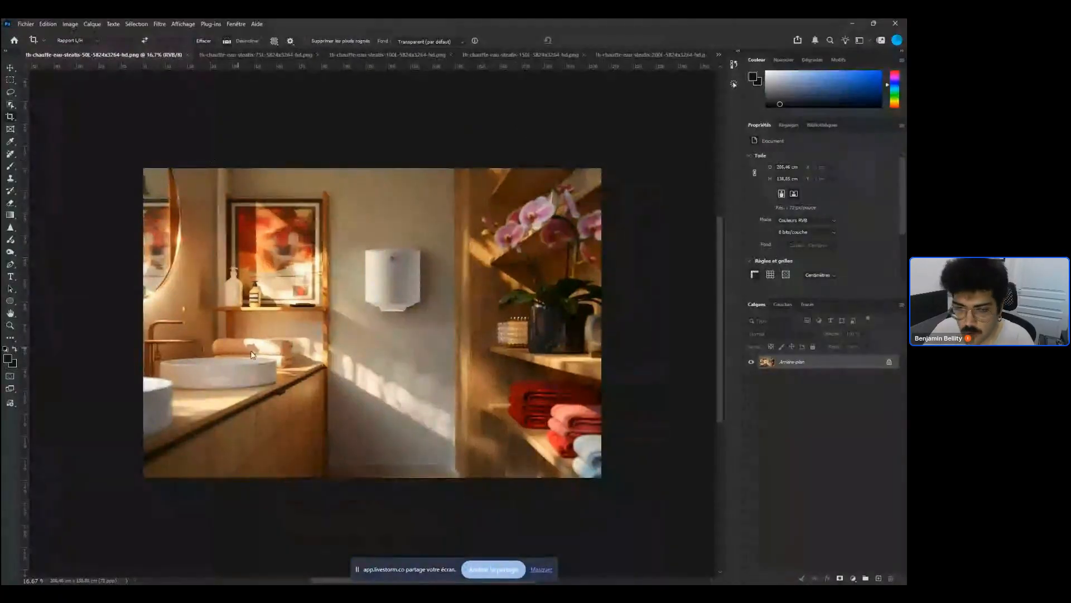
{"action": "key", "text": "alt+ctrl+s"}
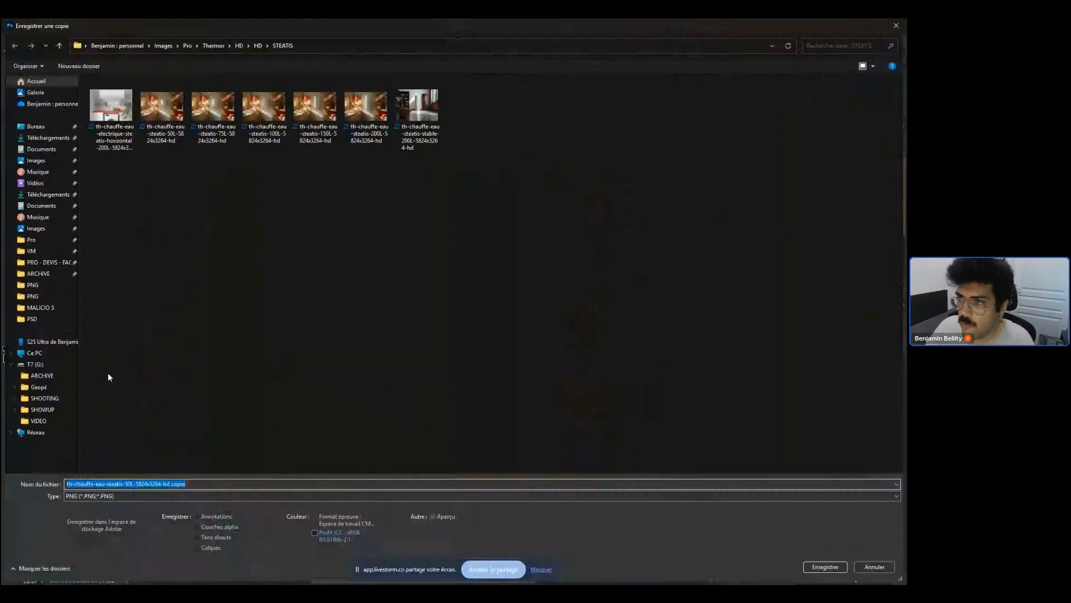
{"action": "left_click", "coordinate": [213, 46]}
{"action": "double_click", "coordinate": [133, 106]}
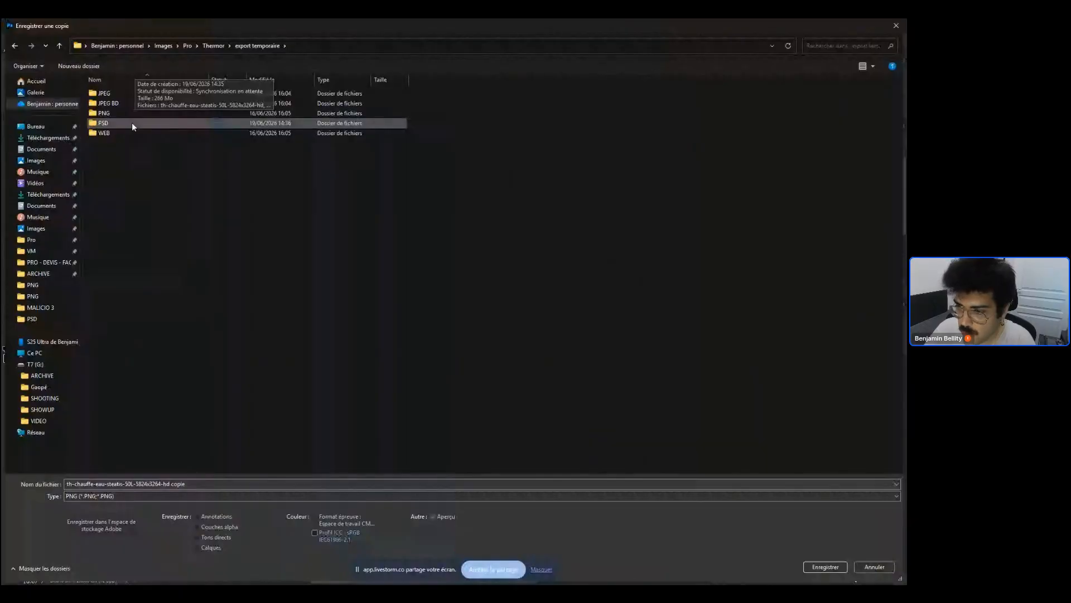
{"action": "left_click", "coordinate": [391, 496]}
{"action": "left_click", "coordinate": [392, 484]}
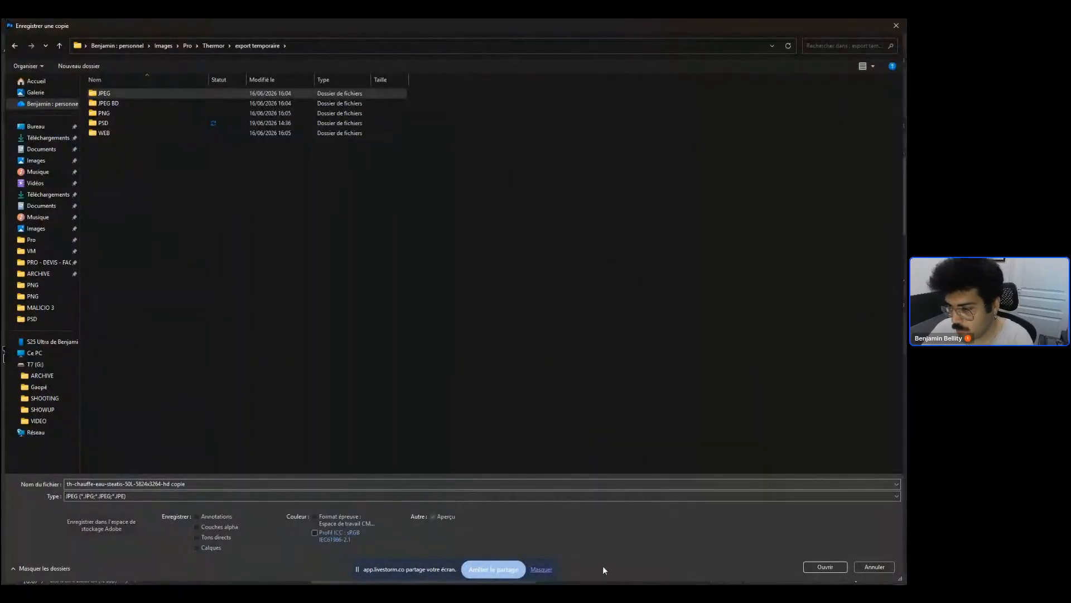
{"action": "left_click", "coordinate": [204, 483]}
{"action": "double_click", "coordinate": [204, 482]}
{"action": "key", "text": "BackSpace"}
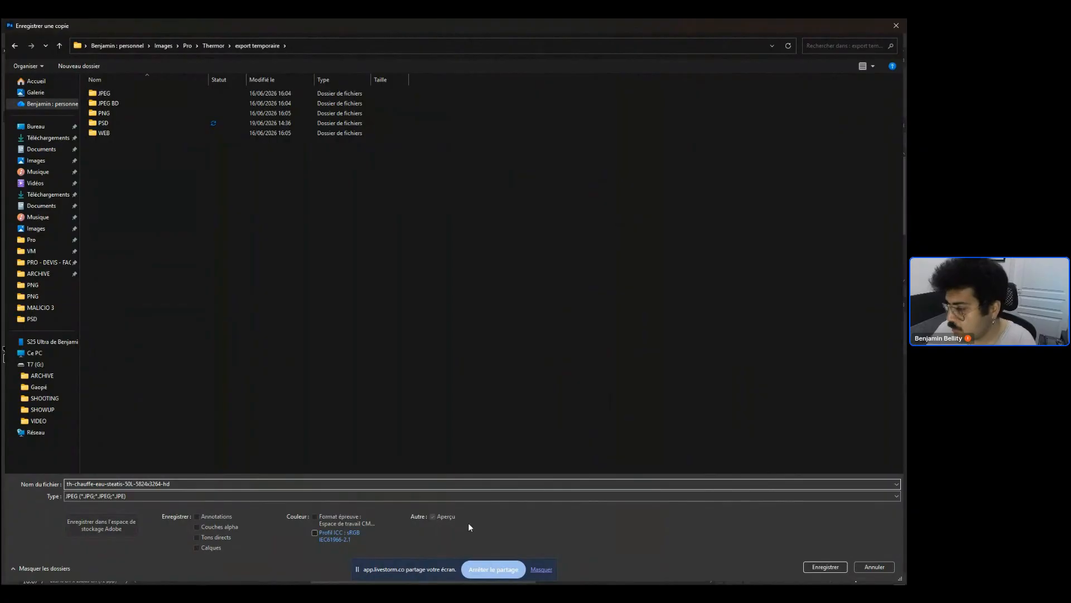
{"action": "left_click", "coordinate": [315, 532]}
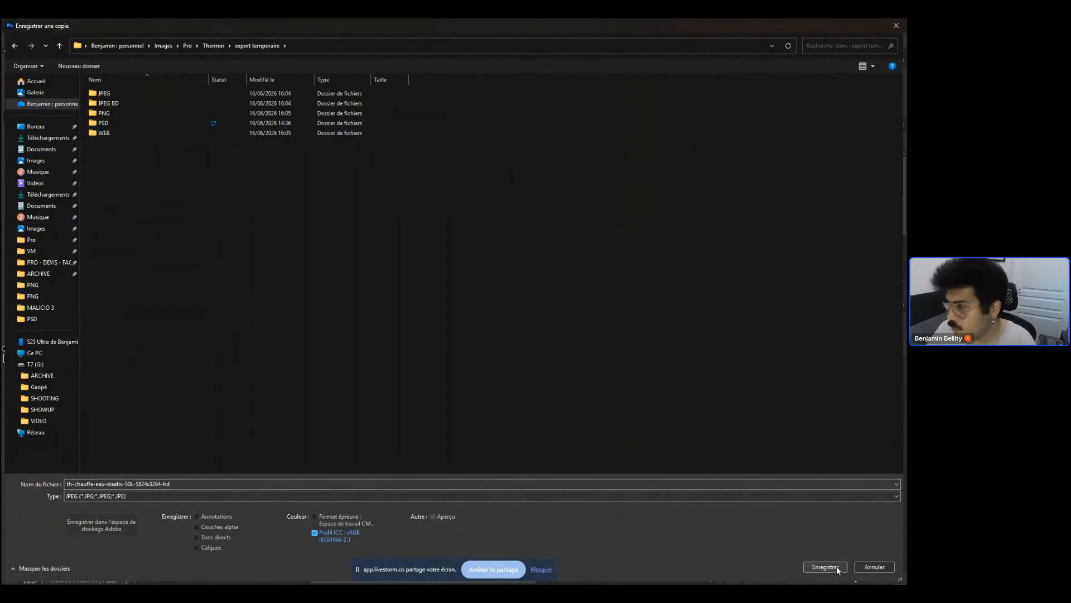
{"action": "left_click", "coordinate": [386, 264]}
{"action": "left_click", "coordinate": [824, 565]}
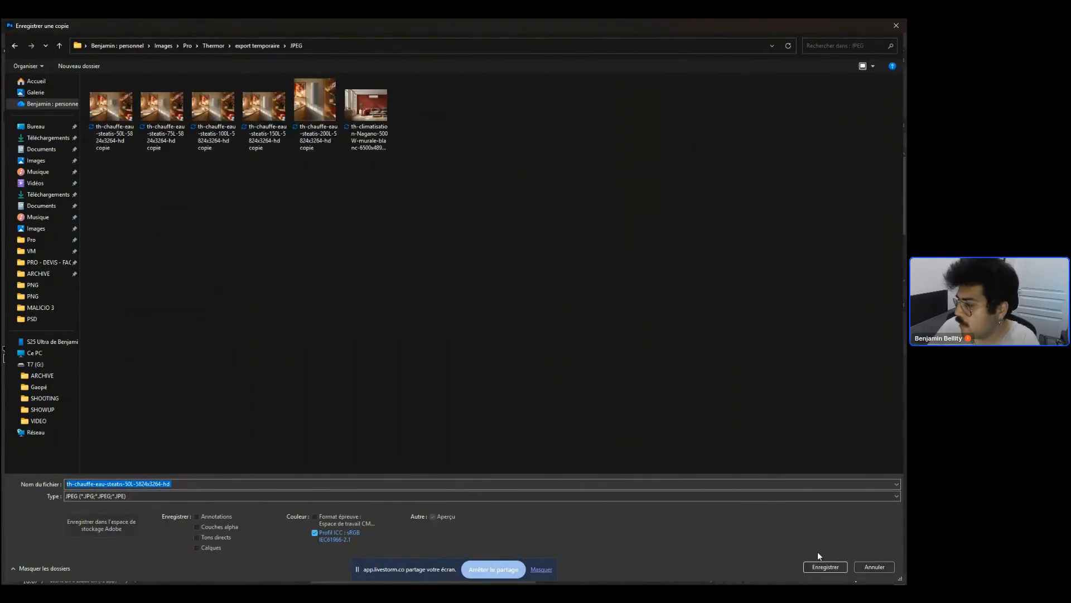
{"action": "left_click", "coordinate": [825, 566]}
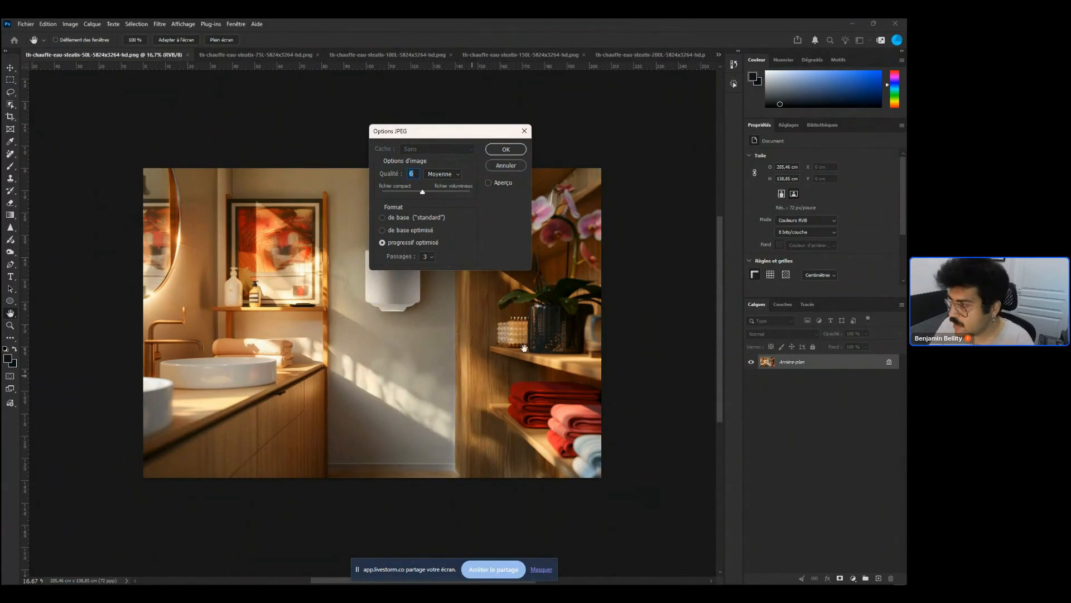
{"action": "key", "text": "Escape"}
Open the Actions panel and run the Exports jpegweb action
{"action": "key", "text": "c"}
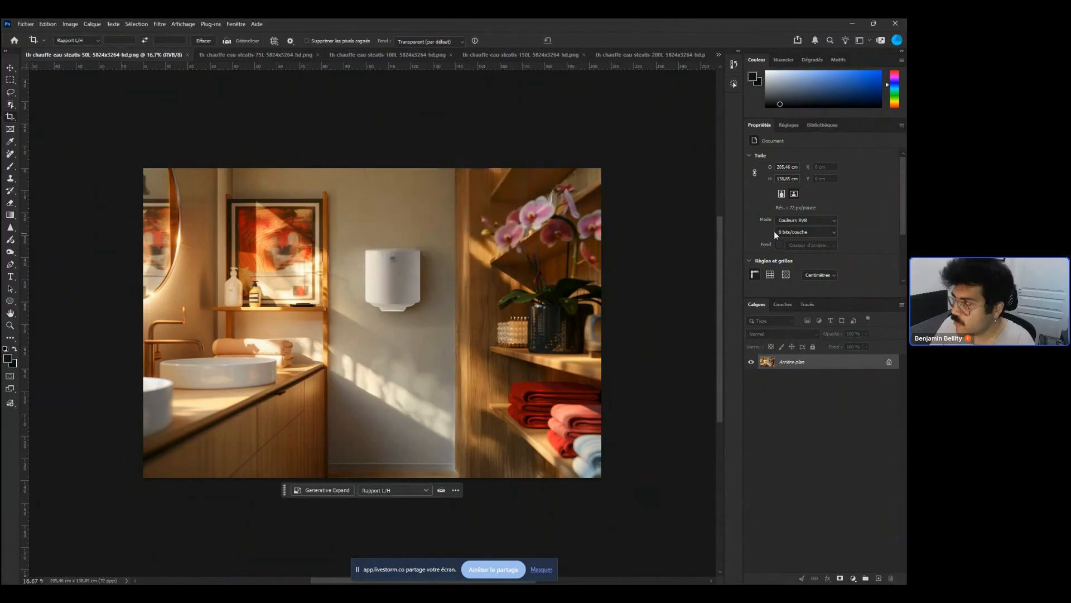
{"action": "left_click", "coordinate": [733, 84]}
{"action": "left_click_drag", "start_coordinate": [720, 325], "coordinate": [733, 357]}
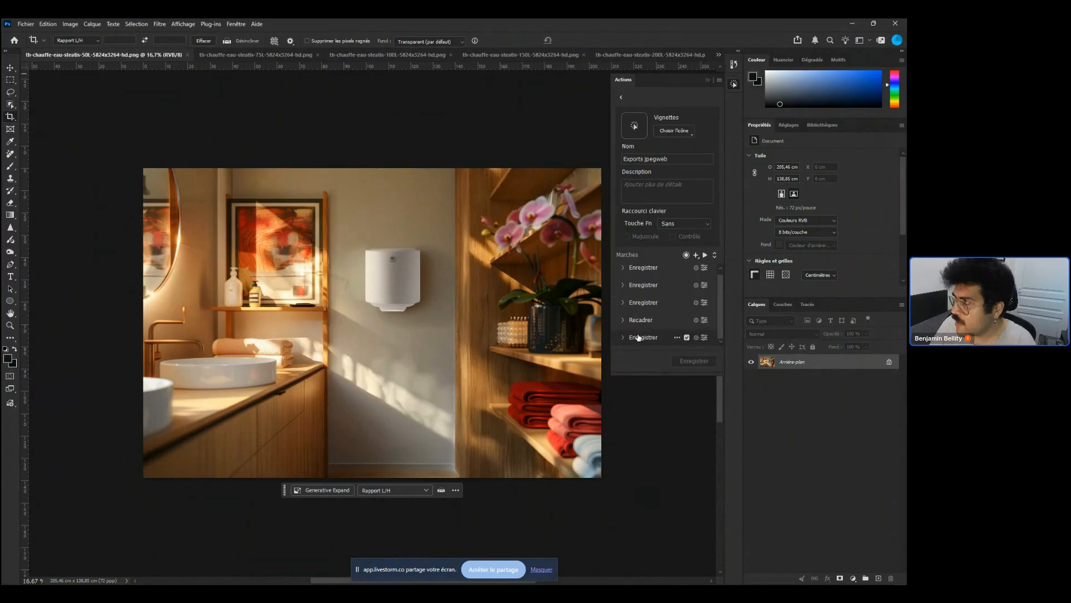
{"action": "left_click", "coordinate": [622, 94]}
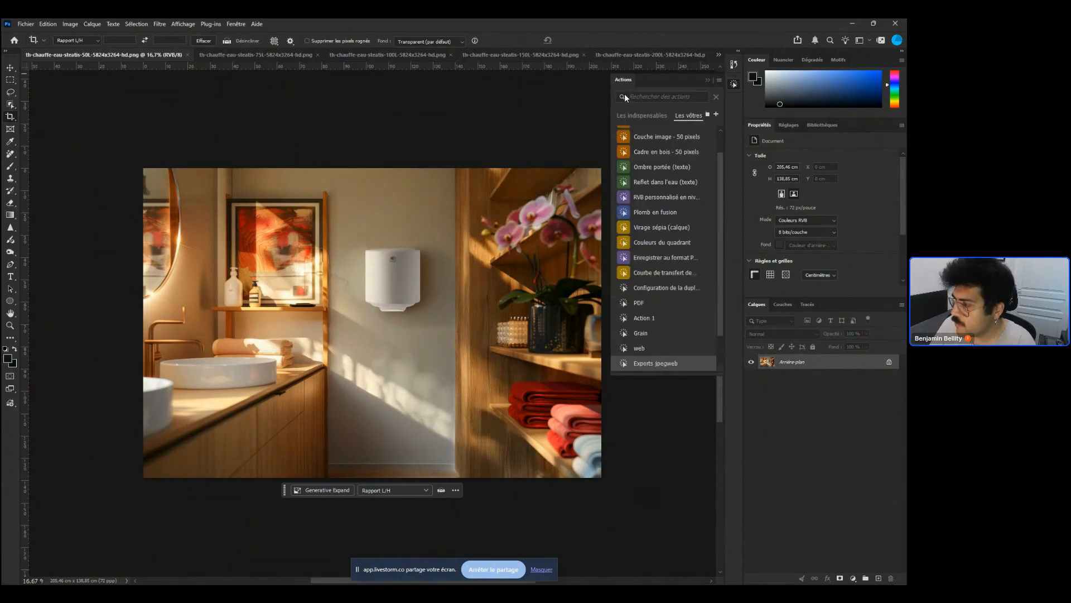
{"action": "left_click", "coordinate": [672, 363]}
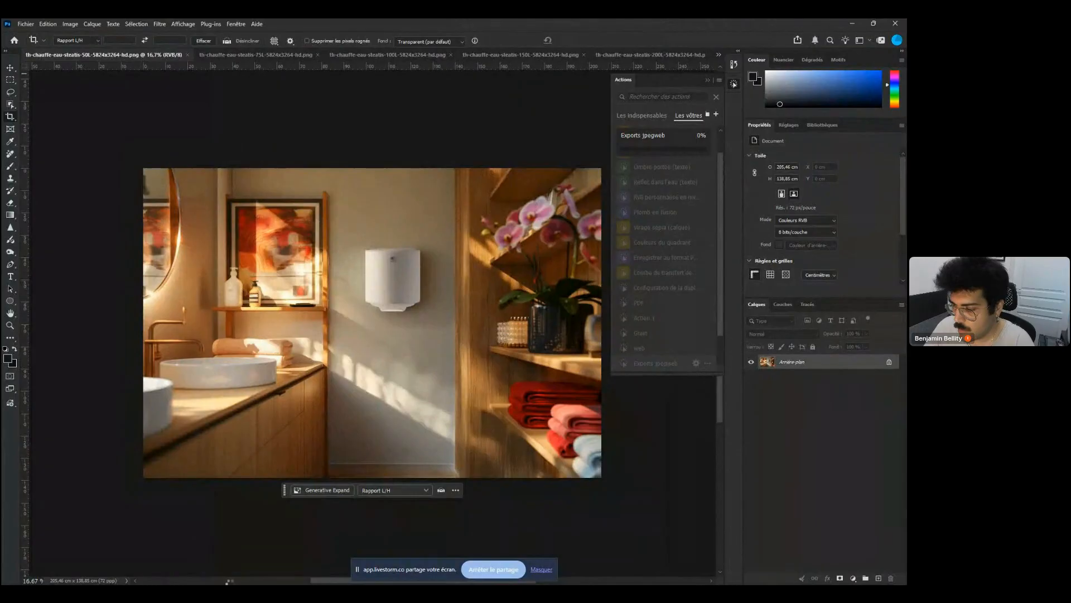
Switch to File Explorer, open the JPEG folder under export temporaire and delete all its files
{"action": "mouse_move", "coordinate": [328, 578]}
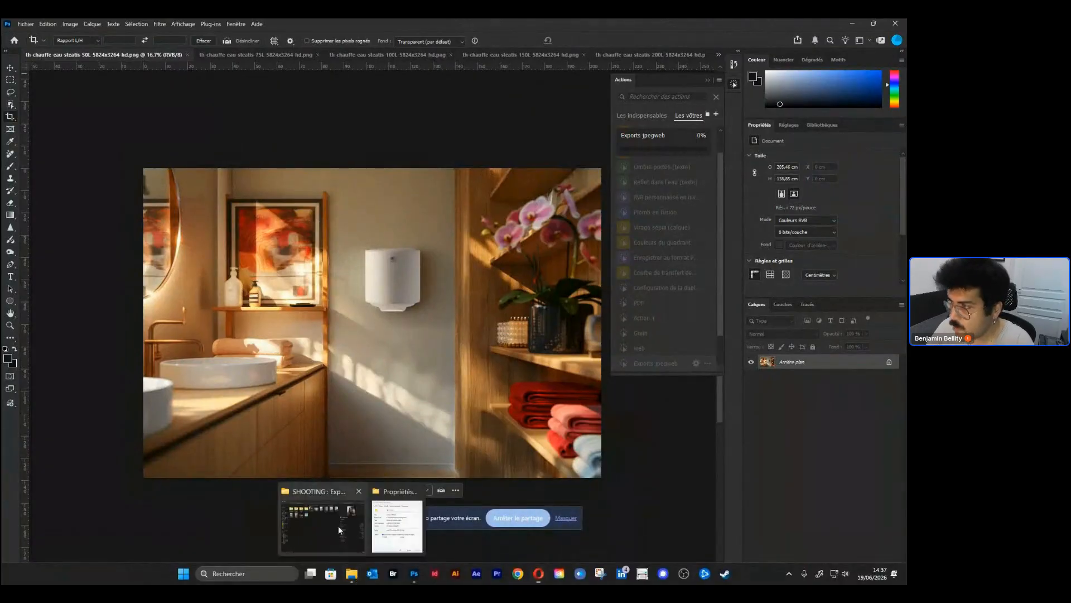
{"action": "left_click", "coordinate": [338, 527]}
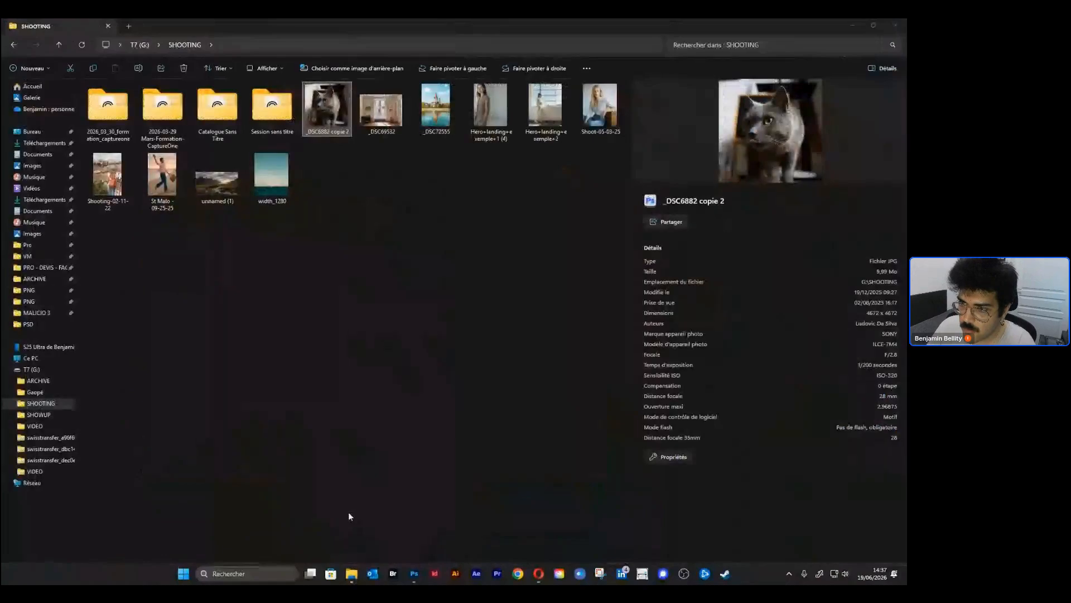
{"action": "left_click", "coordinate": [41, 246]}
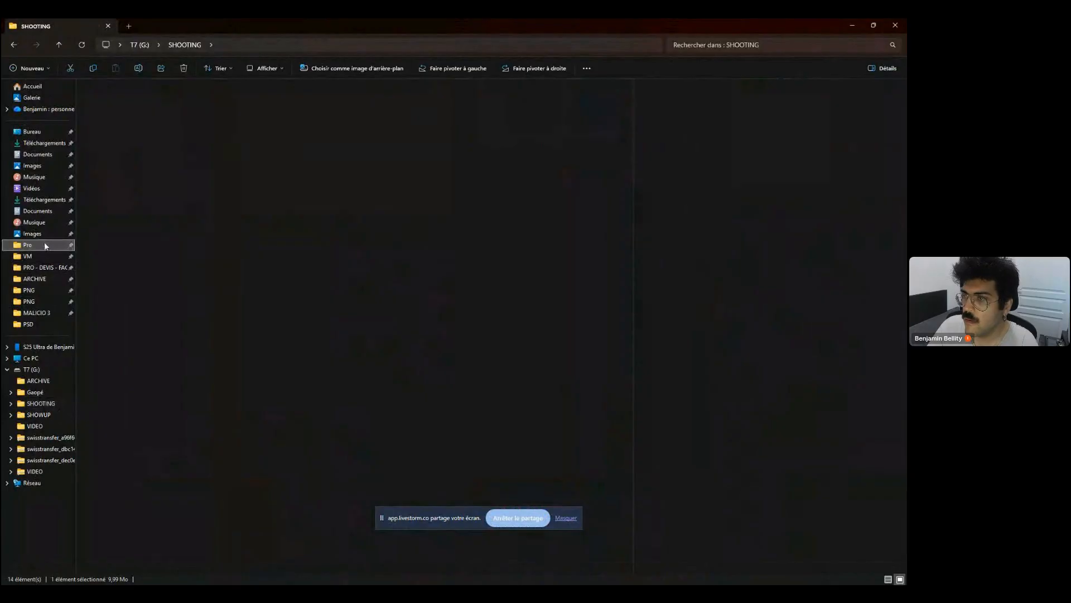
{"action": "double_click", "coordinate": [106, 109]}
{"action": "double_click", "coordinate": [102, 109]}
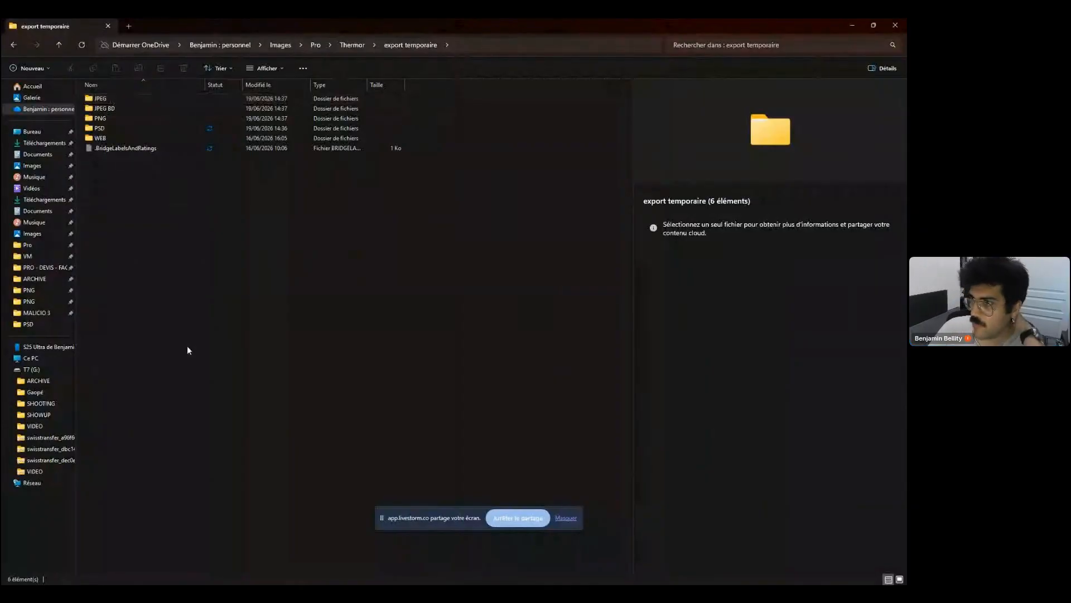
{"action": "double_click", "coordinate": [109, 98]}
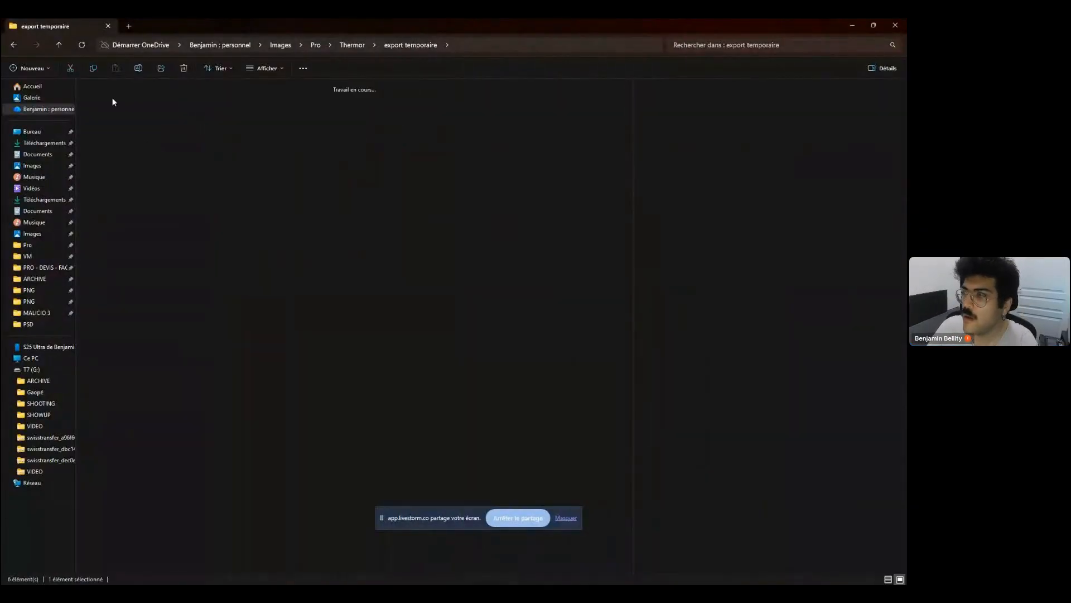
{"action": "key", "text": "ctrl+a"}
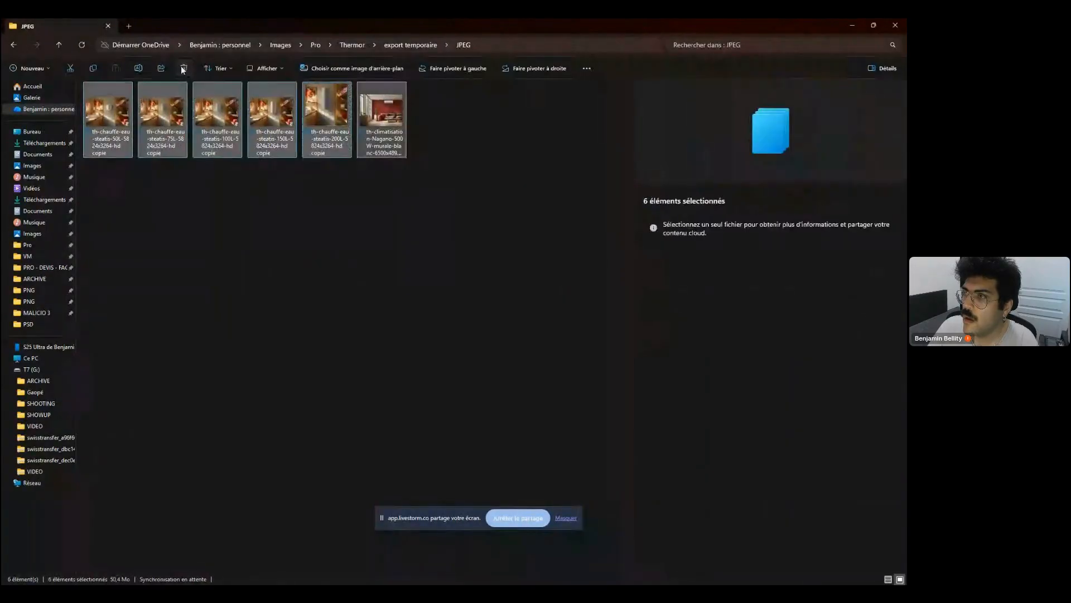
{"action": "left_click", "coordinate": [183, 67]}
Go back to export temporaire, open the JPEG BD folder and delete all its files
{"action": "left_click", "coordinate": [418, 45]}
{"action": "double_click", "coordinate": [132, 107]}
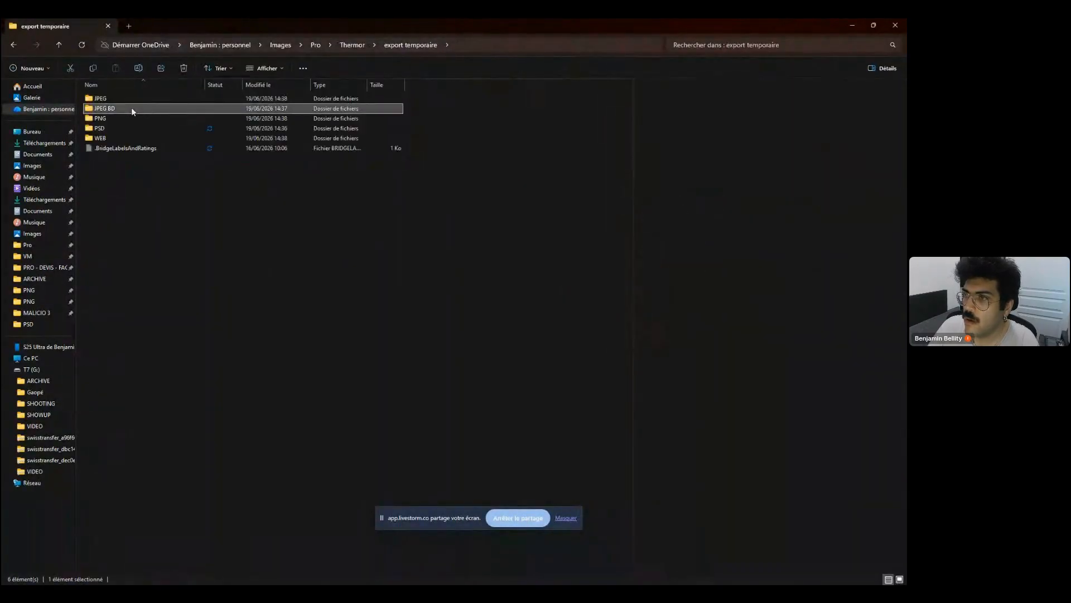
{"action": "key", "text": "ctrl+a"}
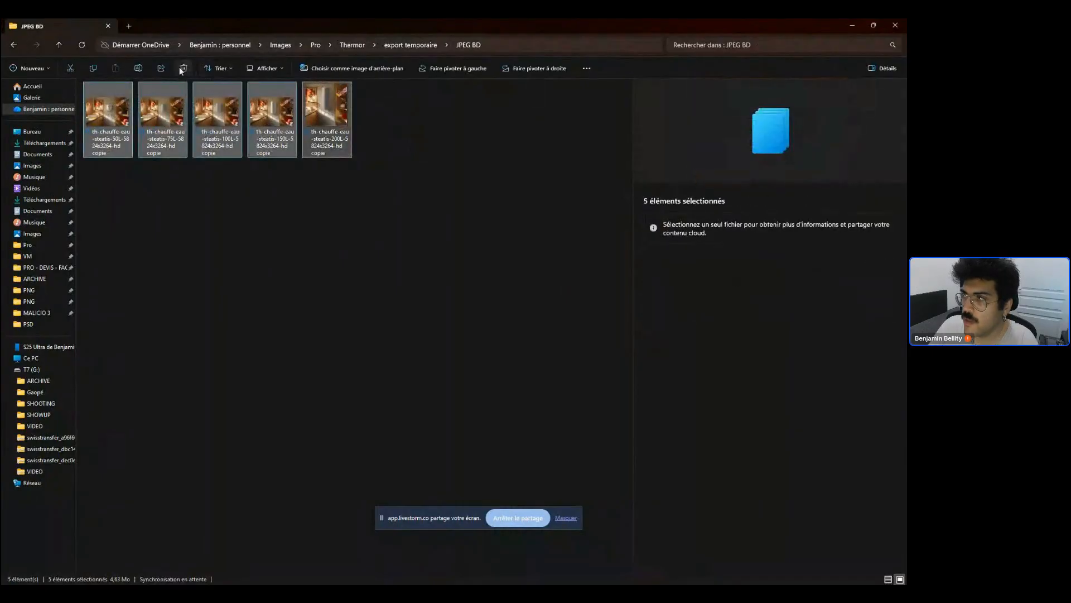
{"action": "left_click", "coordinate": [183, 67]}
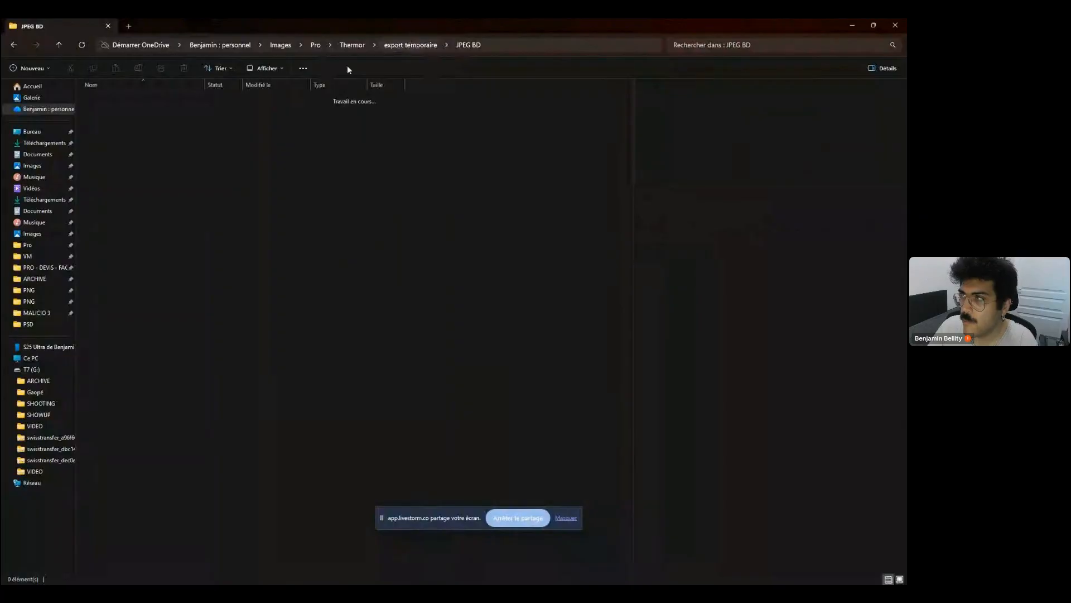
Go back to export temporaire, open the WEB folder and delete all its files, dismissing the Sticky Keys prompt
{"action": "left_click", "coordinate": [411, 44]}
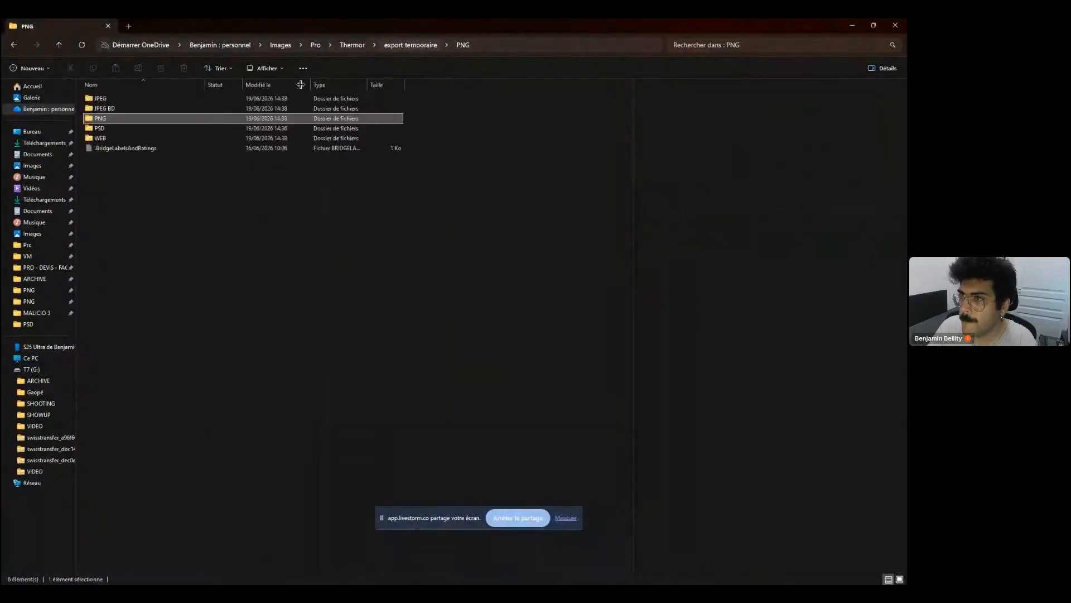
{"action": "double_click", "coordinate": [133, 135]}
{"action": "left_click", "coordinate": [122, 126]}
{"action": "left_click", "coordinate": [336, 113], "text": "shift"}
{"action": "left_click", "coordinate": [168, 114]}
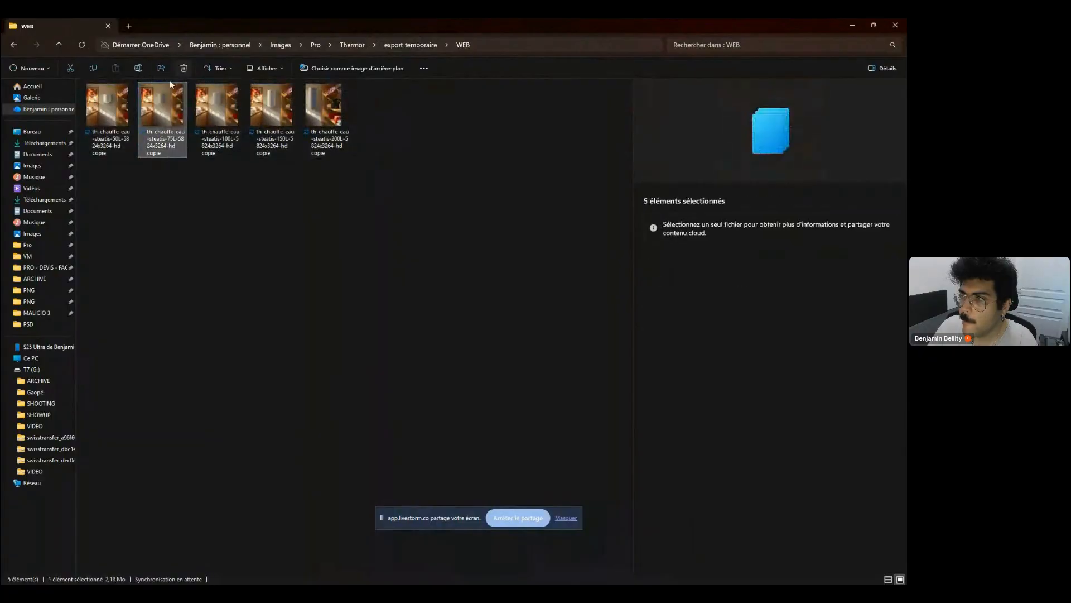
{"action": "left_click", "coordinate": [120, 111]}
{"action": "left_click", "coordinate": [333, 114], "text": "shift"}
{"action": "left_click", "coordinate": [183, 68]}
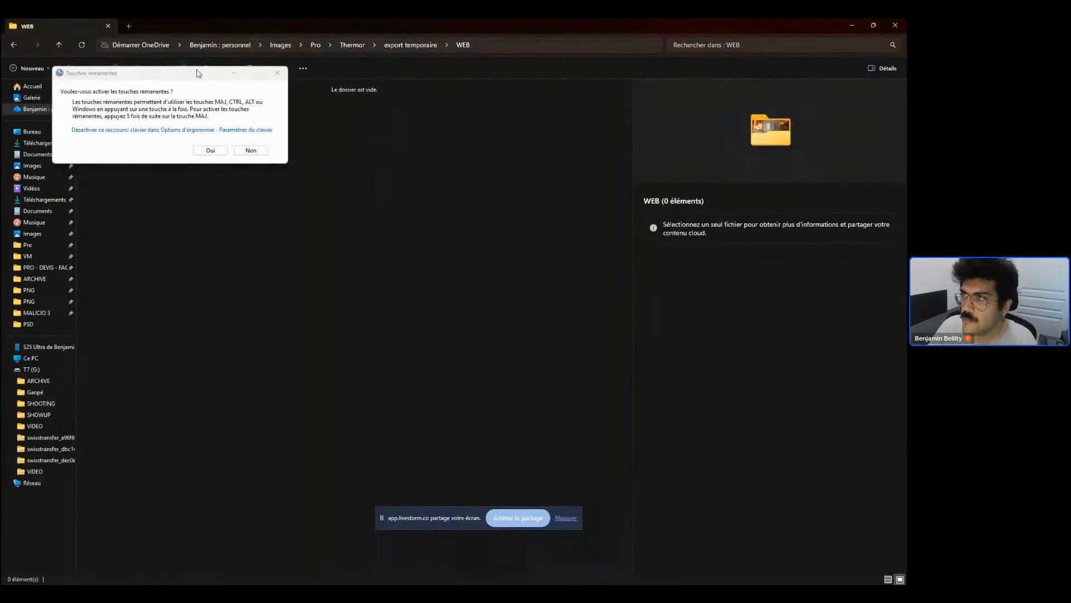
{"action": "left_click", "coordinate": [412, 51]}
{"action": "left_click", "coordinate": [382, 177]}
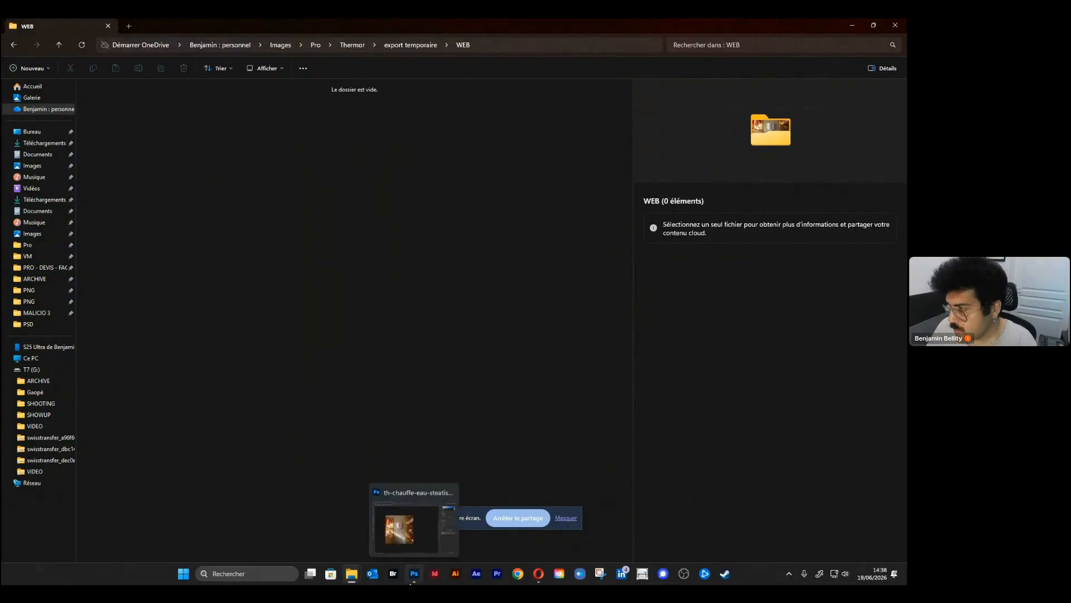
Switch to Photoshop and run the Exports jpegweb action on the 50L document
{"action": "left_click", "coordinate": [413, 574]}
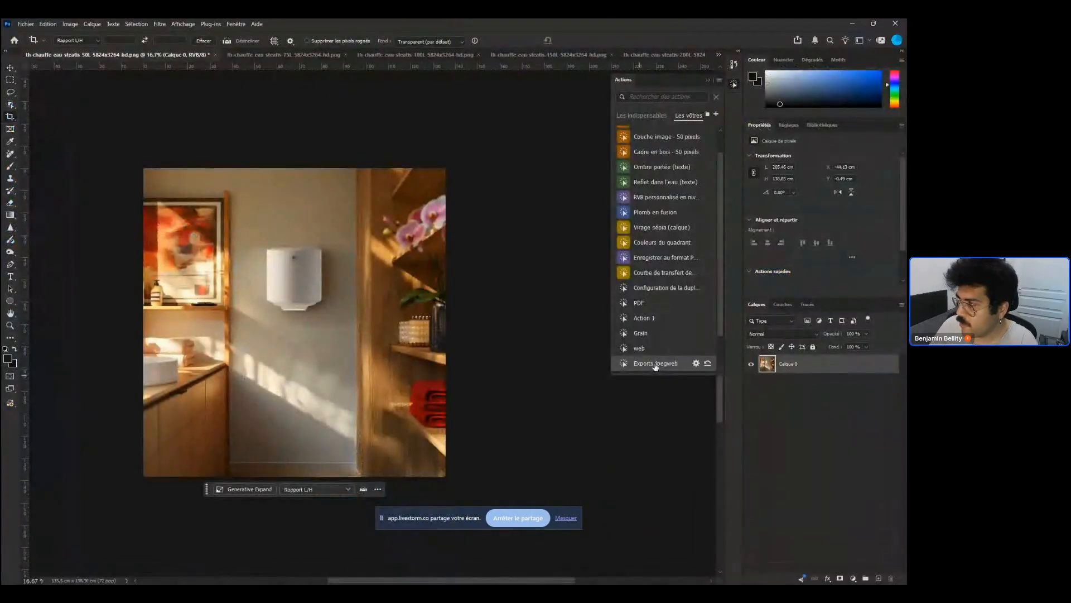
{"action": "left_click", "coordinate": [651, 364]}
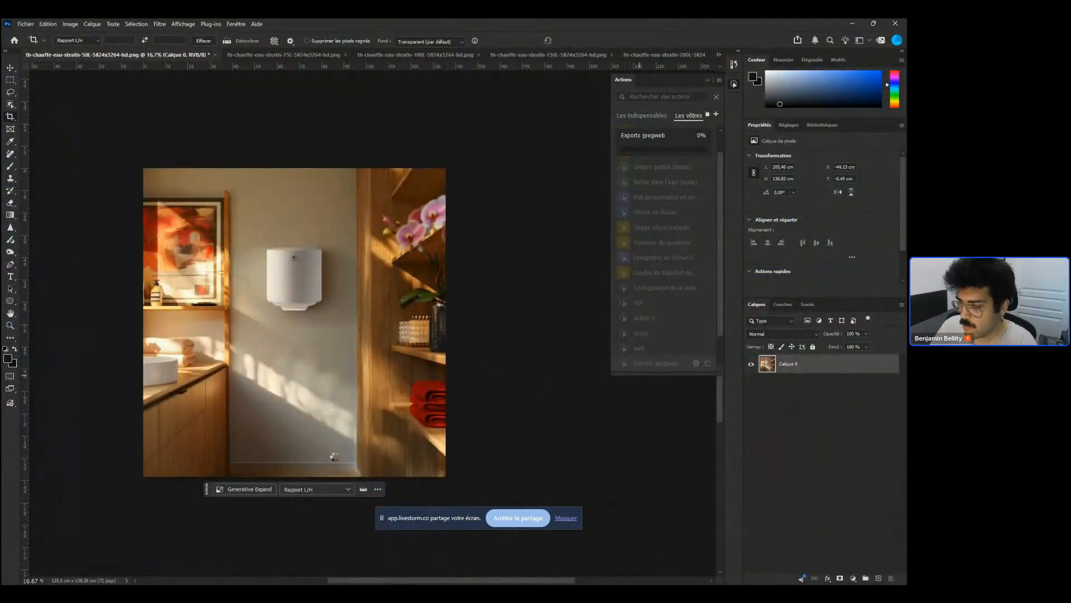
Return to File Explorer and inspect the newly exported file in the WEB folder
{"action": "mouse_move", "coordinate": [351, 572]}
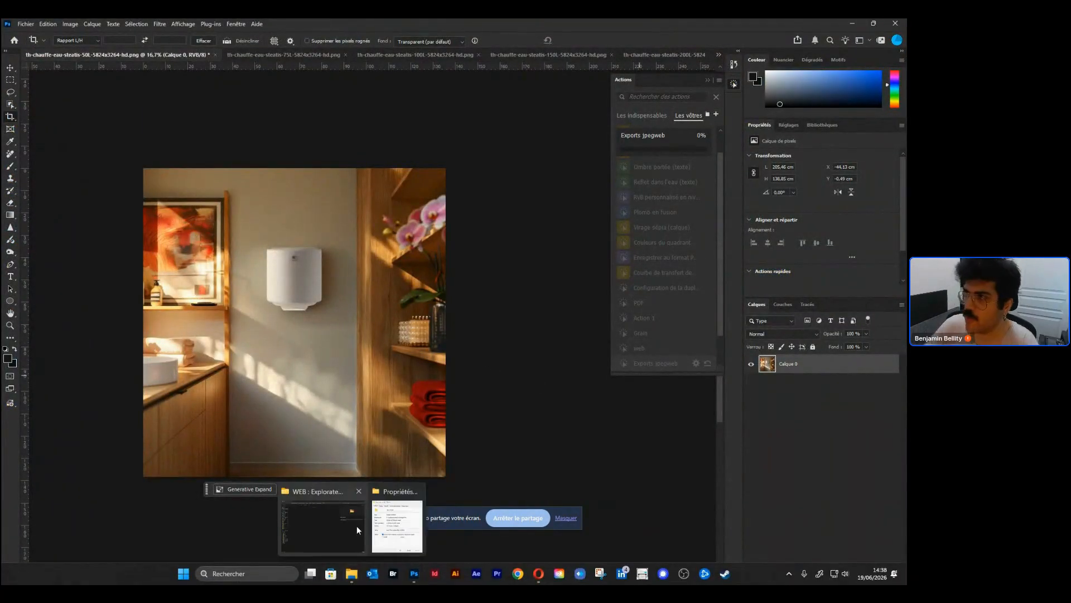
{"action": "left_click", "coordinate": [363, 500]}
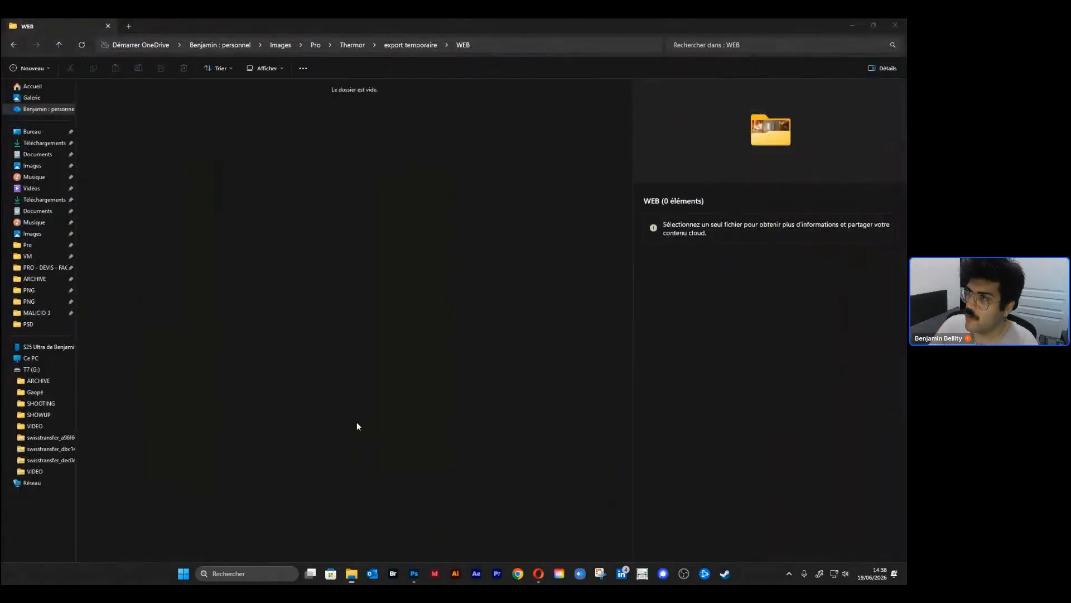
{"action": "left_click", "coordinate": [400, 51]}
{"action": "left_click", "coordinate": [426, 51]}
{"action": "double_click", "coordinate": [129, 118]}
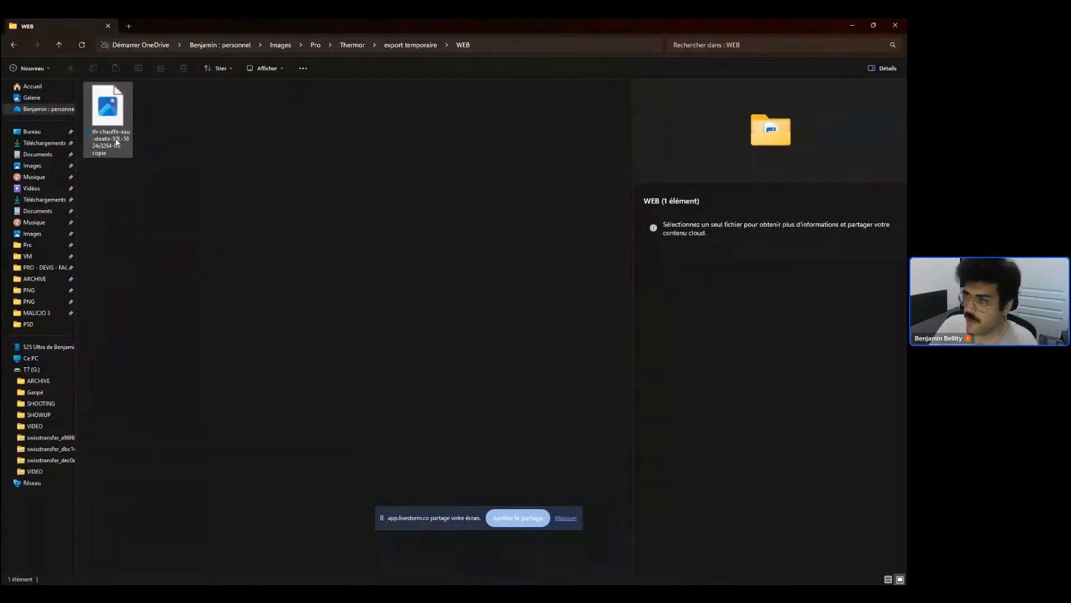
{"action": "left_click", "coordinate": [125, 148]}
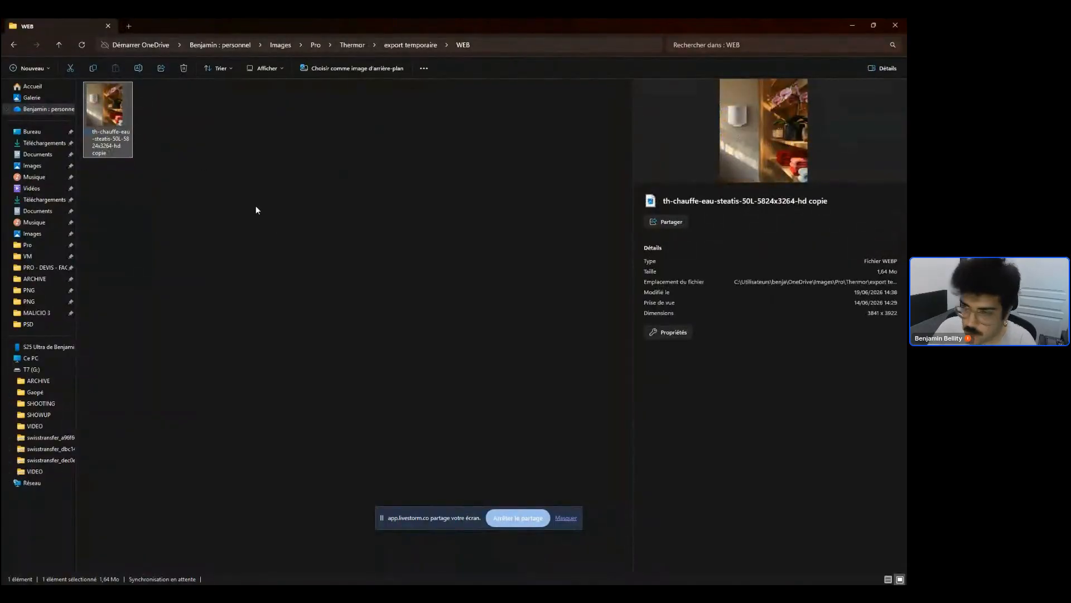
{"action": "left_click", "coordinate": [424, 297]}
Return to Photoshop and undo the last two changes the action made to the 50L document
{"action": "left_click", "coordinate": [850, 25]}
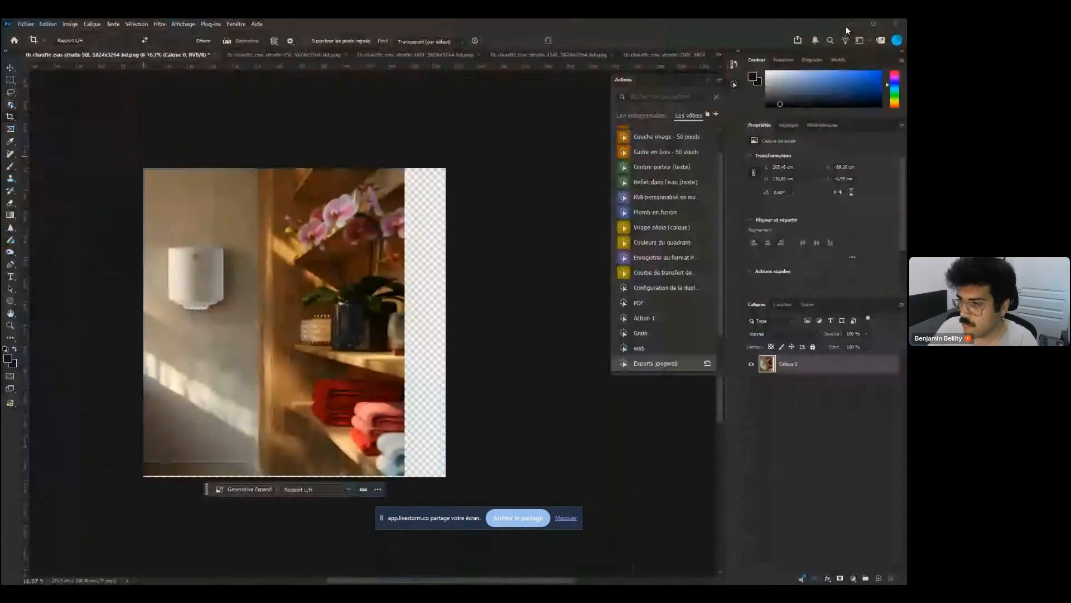
{"action": "key", "text": "ctrl+z"}
{"action": "key", "text": "ctrl+z"}
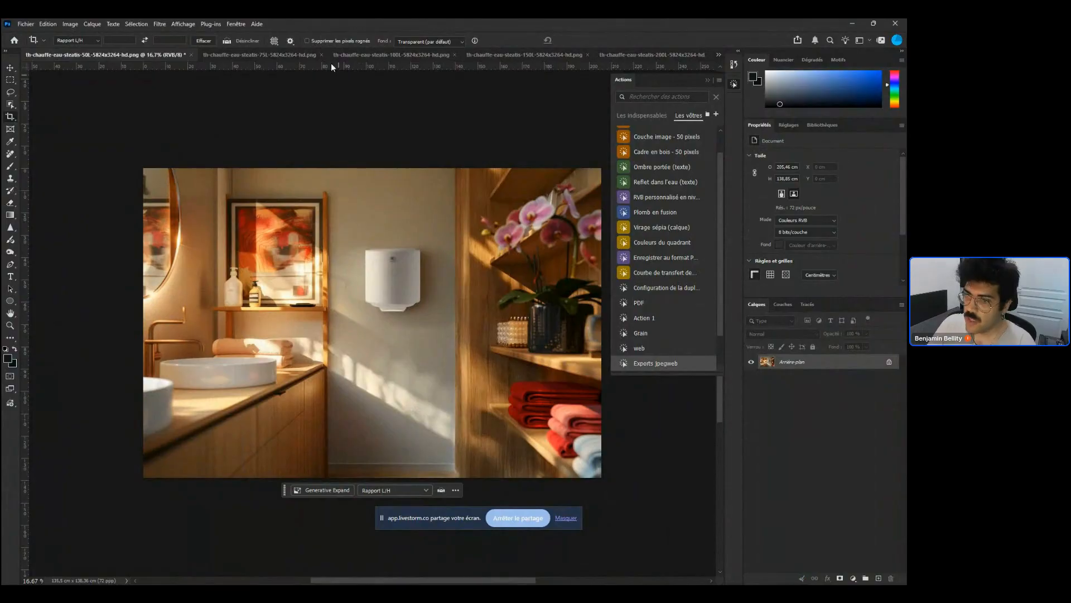
Open Batch processing on the 50L document with open files as source and the Exports jpegweb action
{"action": "left_click", "coordinate": [221, 55]}
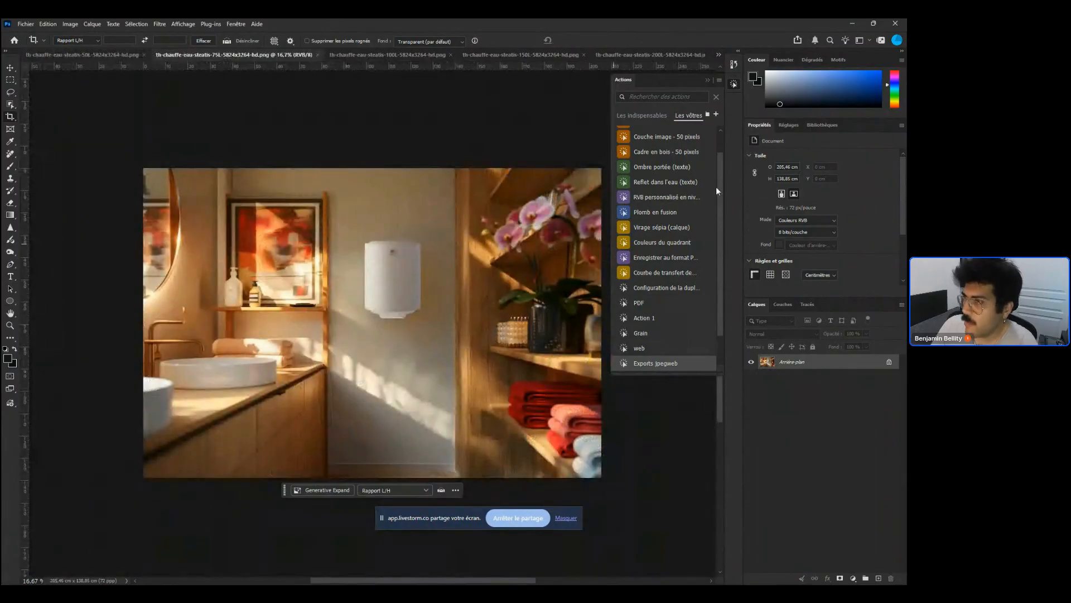
{"action": "left_click", "coordinate": [367, 56]}
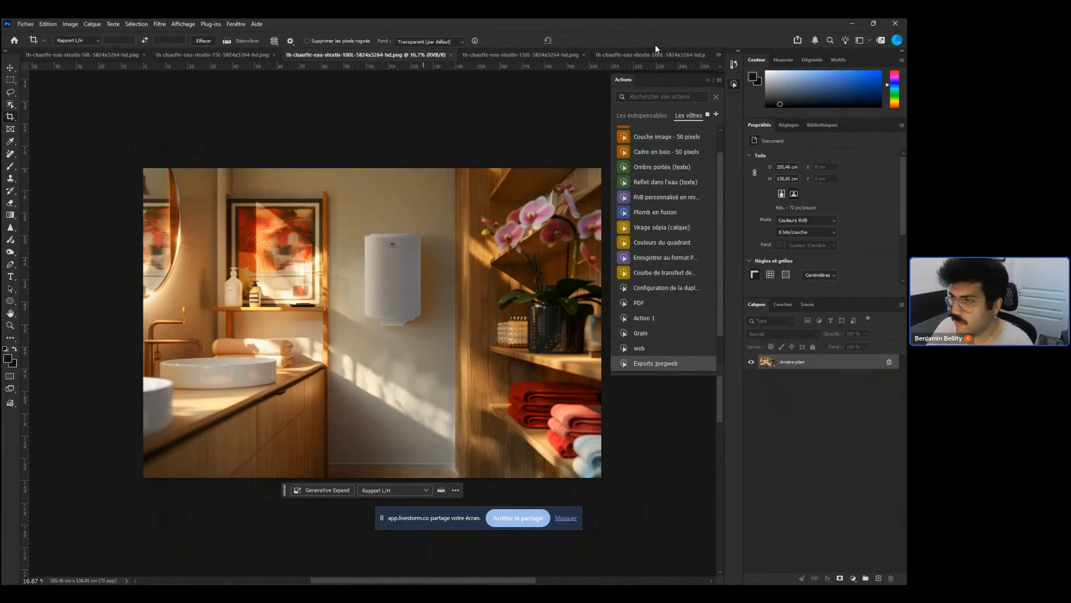
{"action": "left_click", "coordinate": [26, 57]}
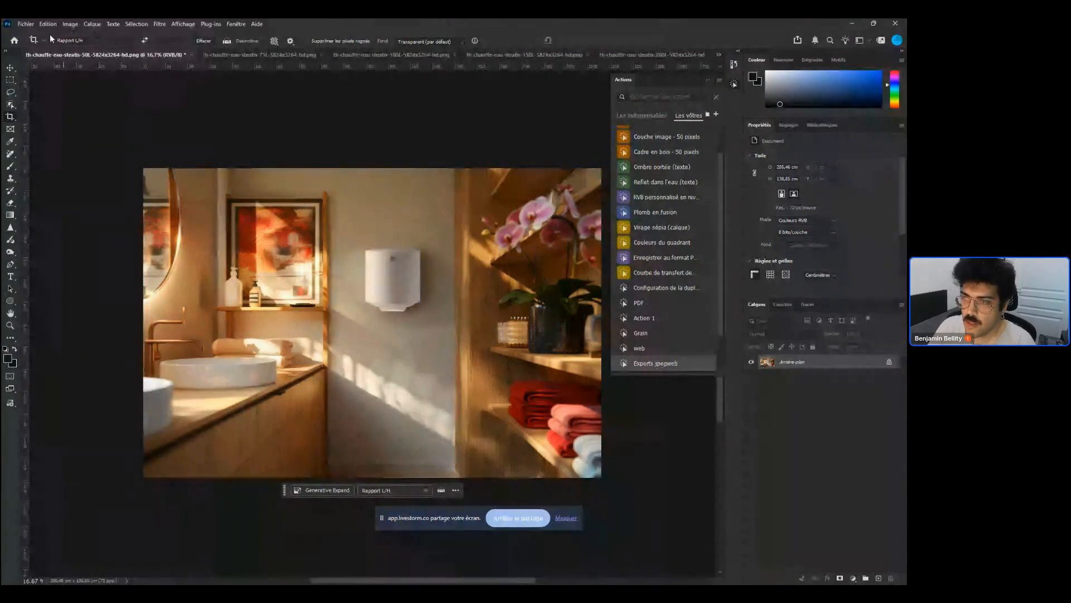
{"action": "left_click", "coordinate": [26, 23]}
{"action": "mouse_move", "coordinate": [83, 262]}
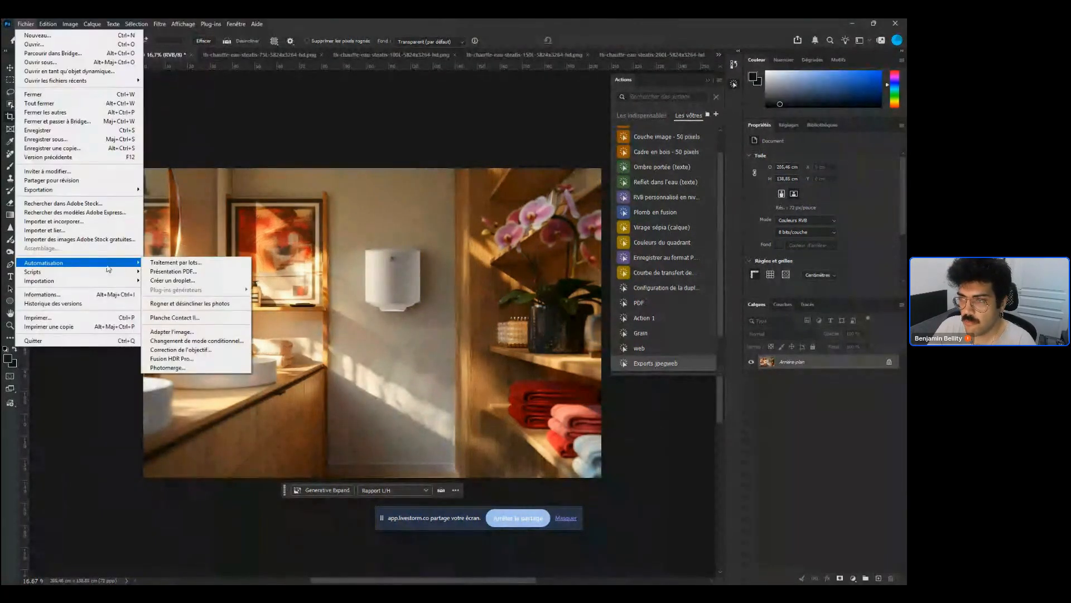
{"action": "left_click", "coordinate": [223, 262]}
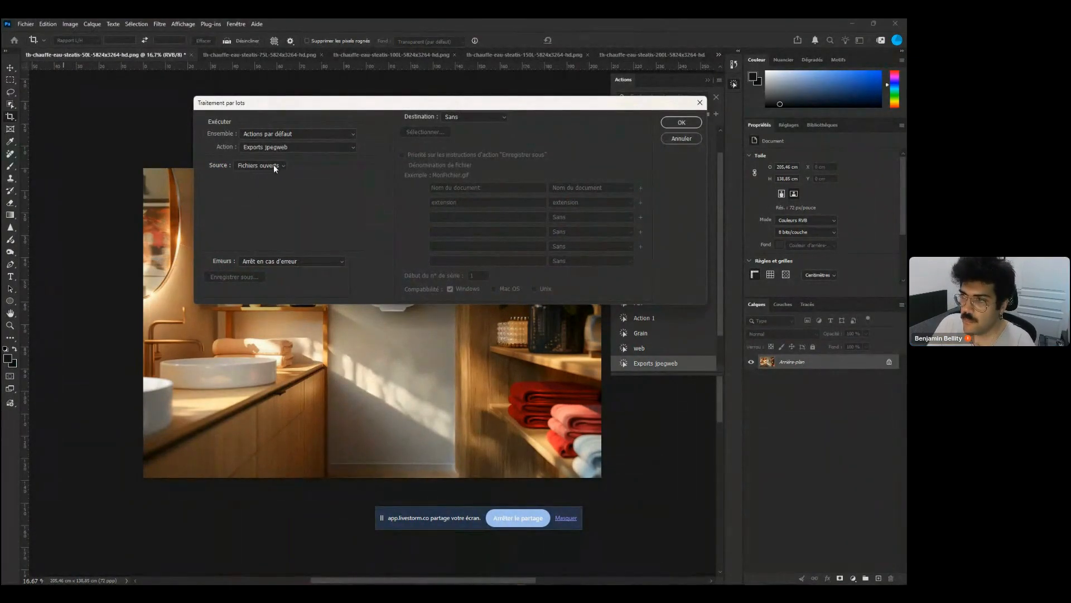
{"action": "left_click", "coordinate": [277, 166]}
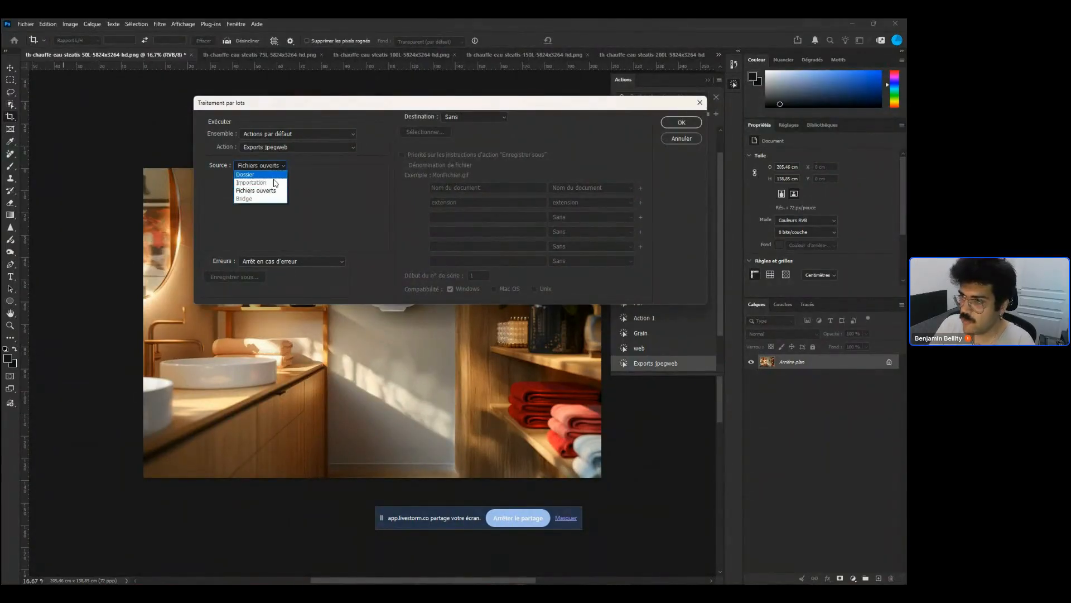
{"action": "left_click", "coordinate": [273, 174]}
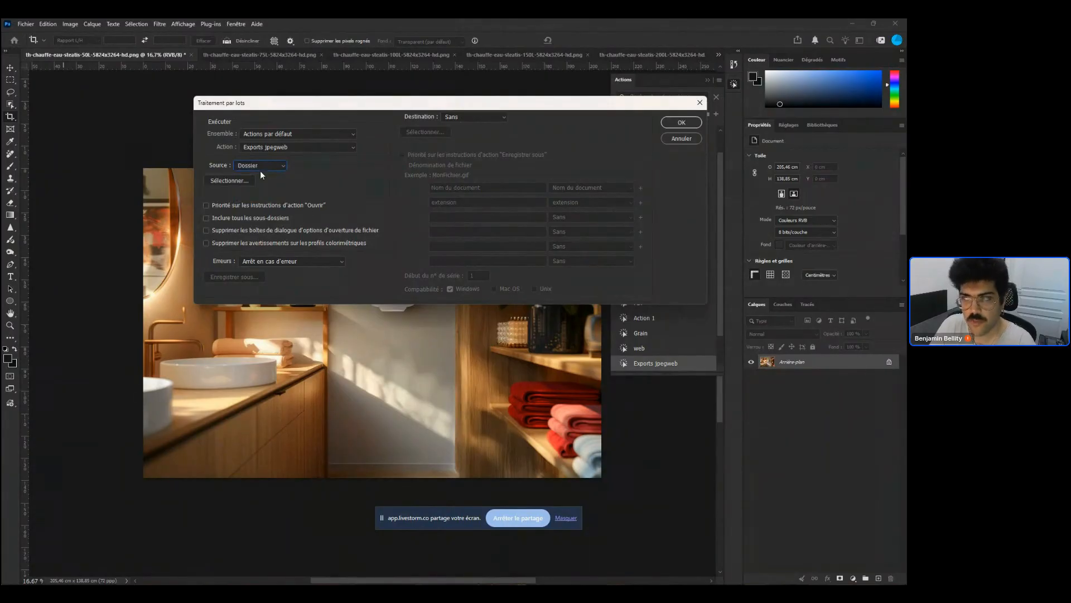
{"action": "left_click", "coordinate": [272, 166]}
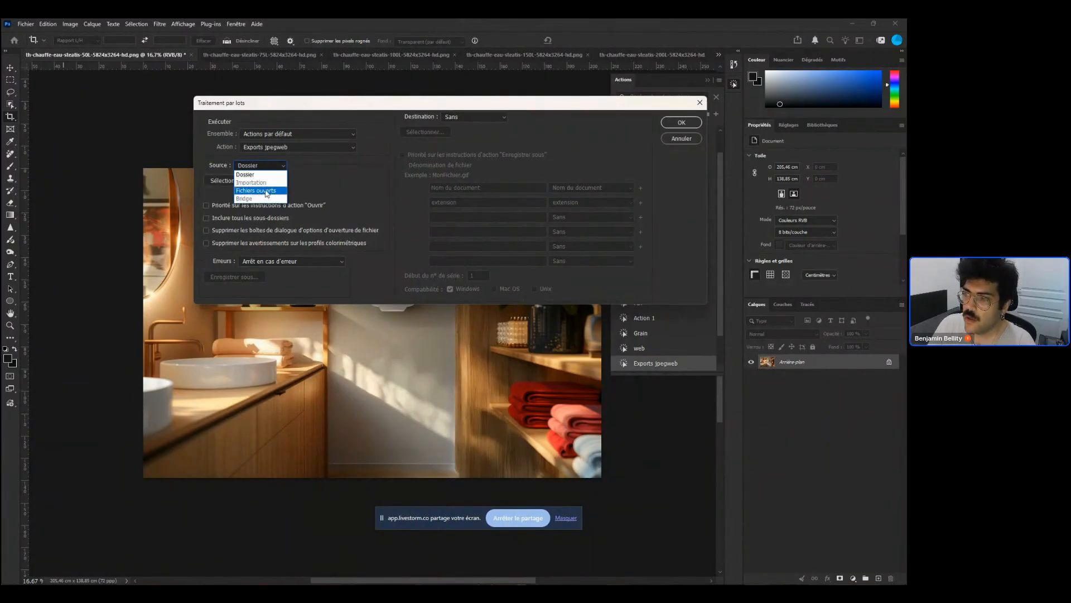
{"action": "left_click", "coordinate": [272, 192]}
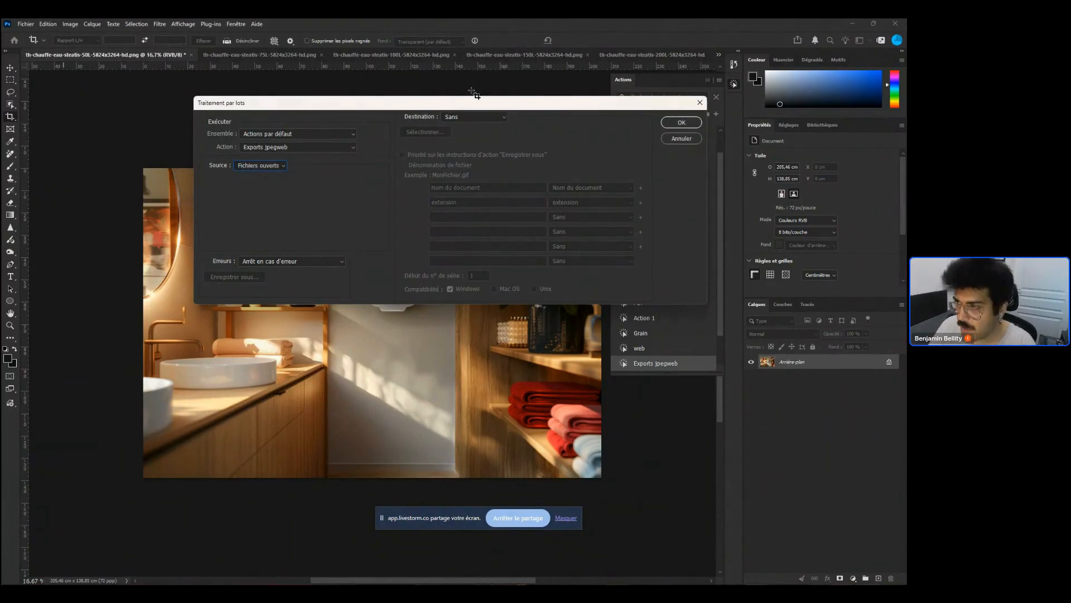
{"action": "left_click", "coordinate": [291, 147]}
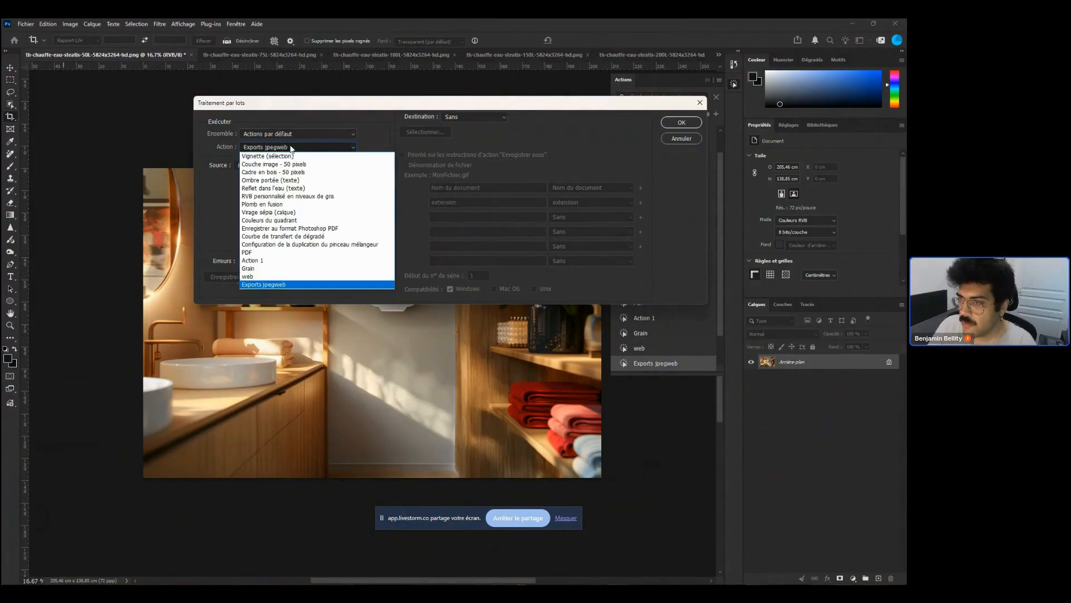
{"action": "left_click", "coordinate": [291, 283]}
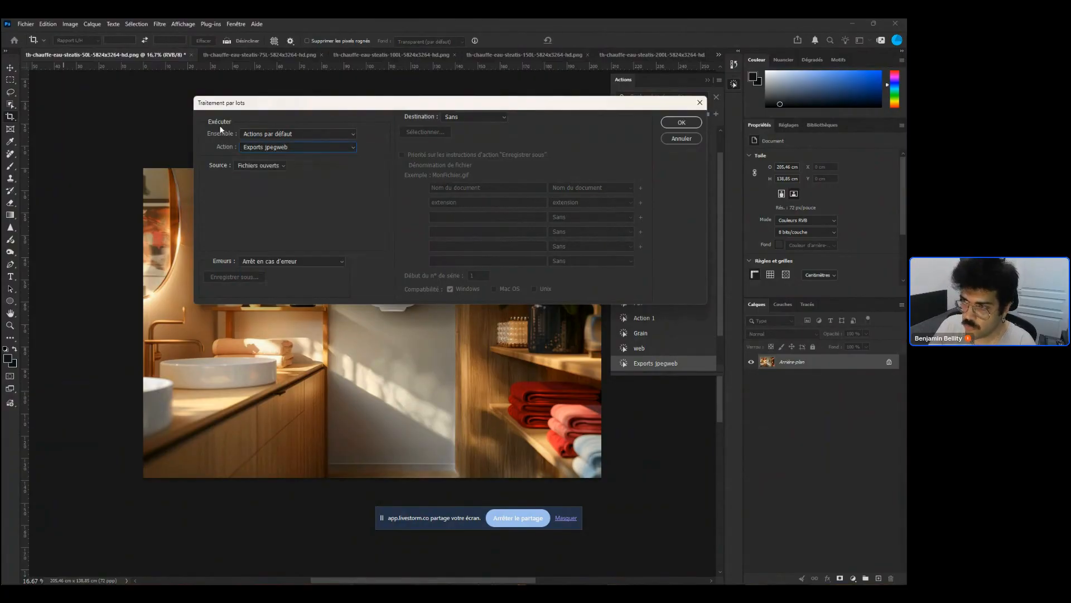
Move the Batch dialog, set the action set to Actions par défaut and the destination to Enregistrer et fermer
{"action": "left_click_drag", "start_coordinate": [574, 105], "coordinate": [735, 217]}
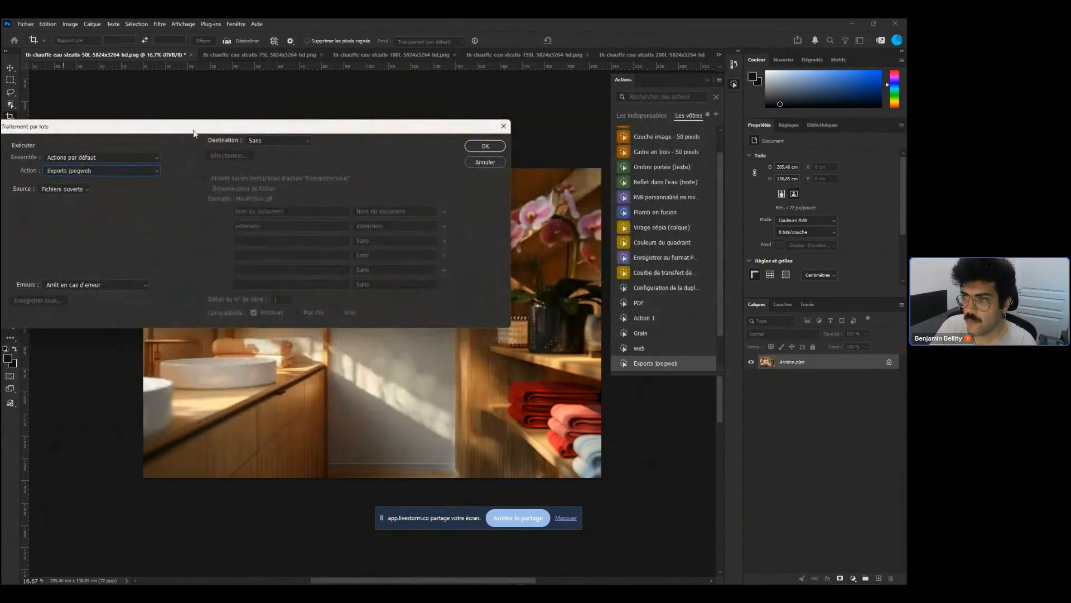
{"action": "left_click_drag", "start_coordinate": [194, 130], "coordinate": [306, 115]}
{"action": "left_click", "coordinate": [226, 142]}
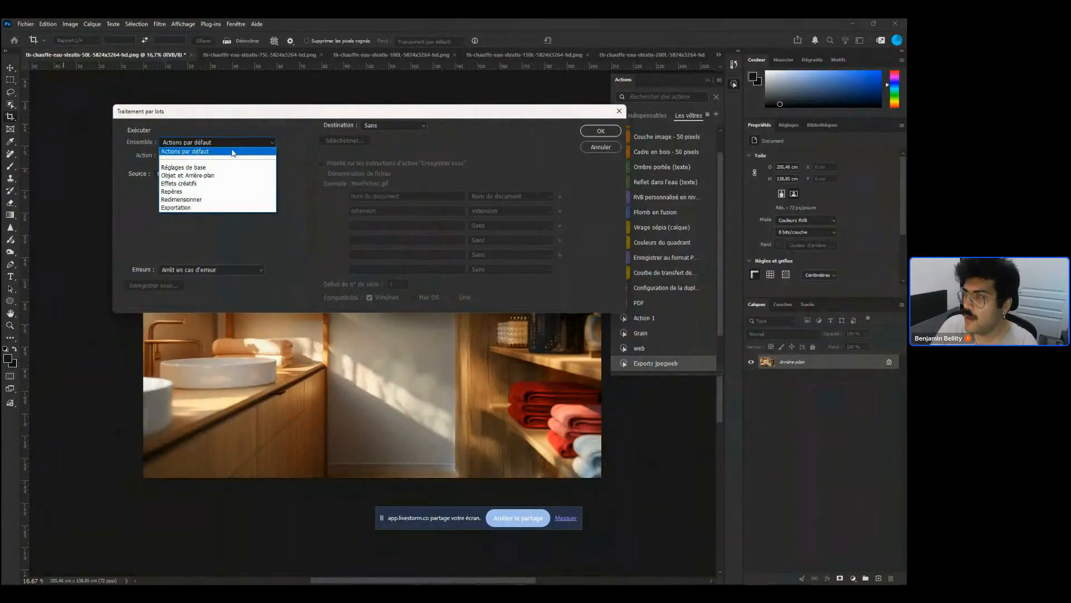
{"action": "left_click", "coordinate": [232, 152]}
{"action": "left_click", "coordinate": [397, 124]}
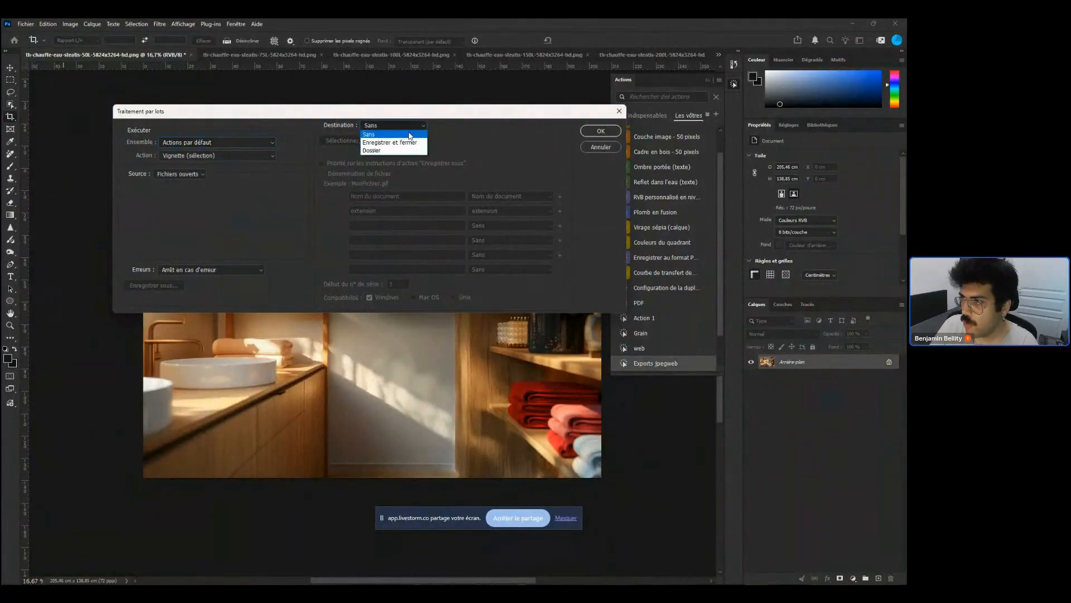
{"action": "left_click", "coordinate": [410, 142]}
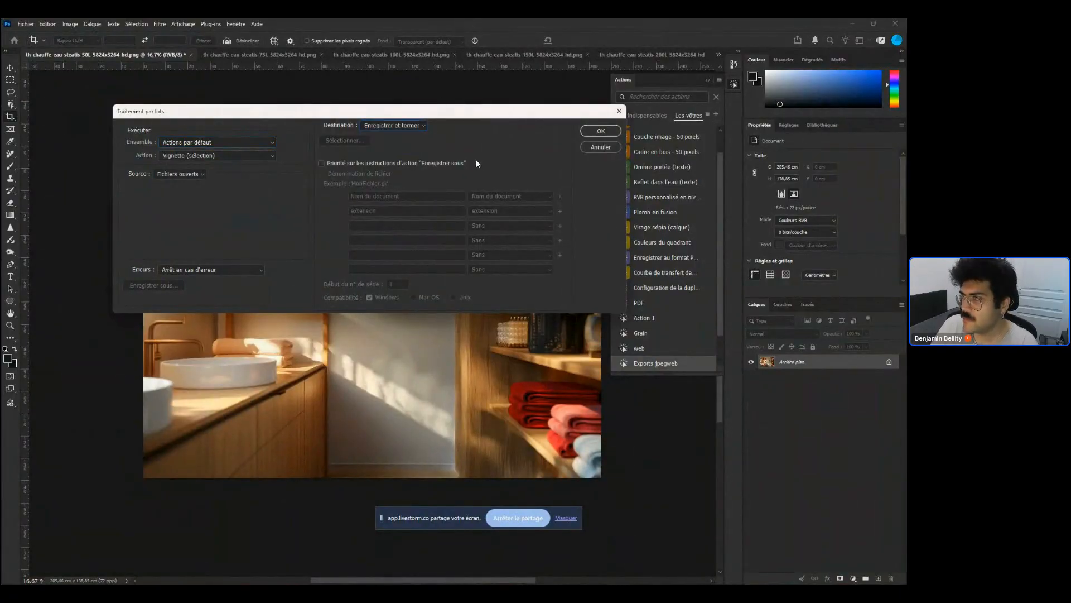
Enable overriding the action's Save As instructions and start the batch
{"action": "left_click", "coordinate": [407, 163]}
{"action": "left_click", "coordinate": [406, 249]}
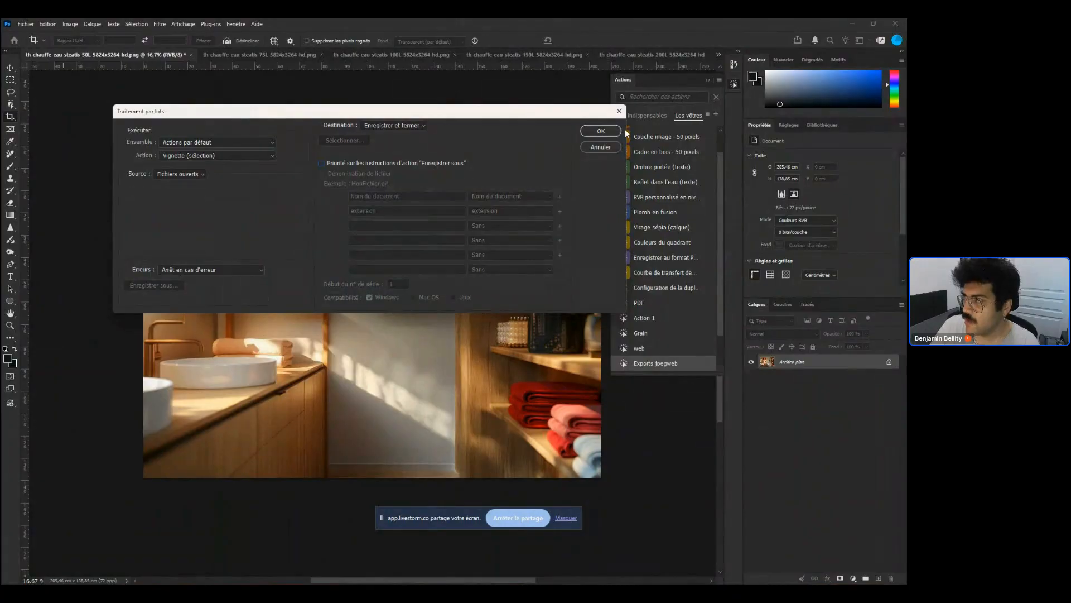
{"action": "left_click", "coordinate": [602, 132]}
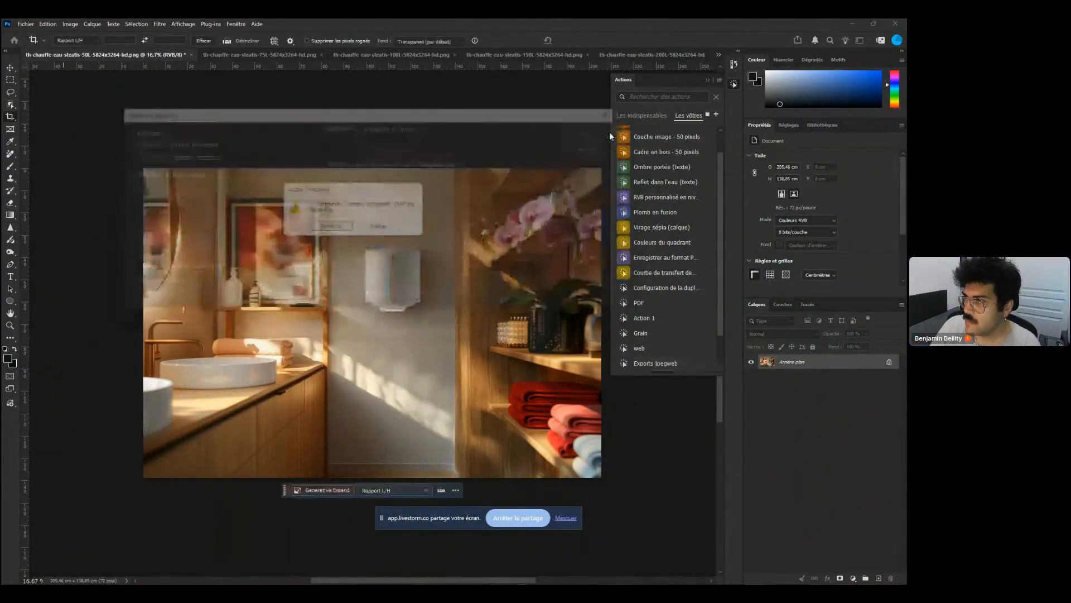
Continue past the unavailable-command alert, cancel the save dialog and stop the batch processing
{"action": "left_click", "coordinate": [341, 230]}
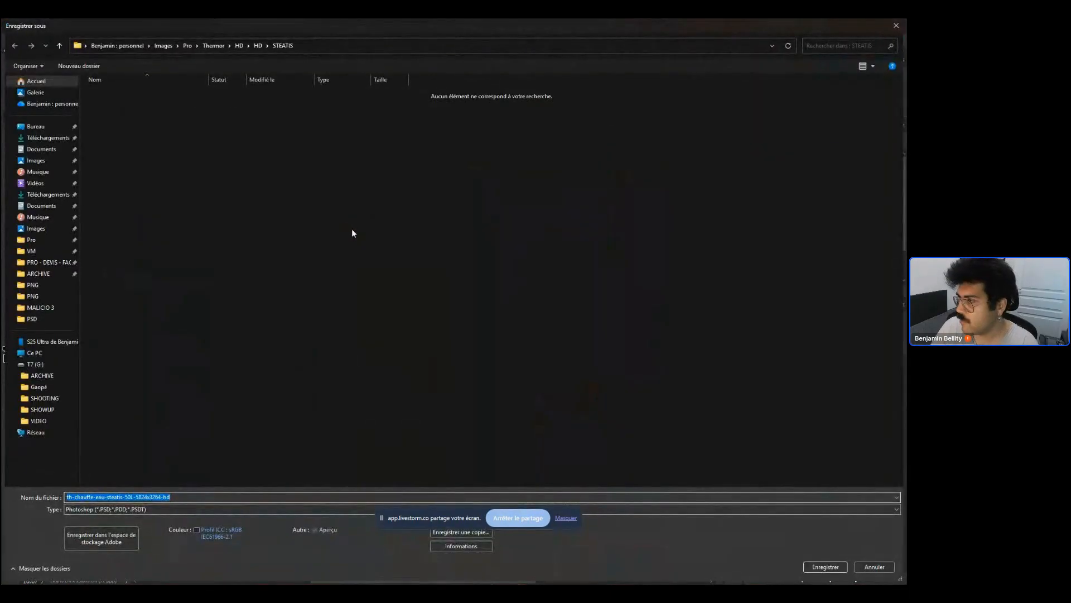
{"action": "key", "text": "Escape"}
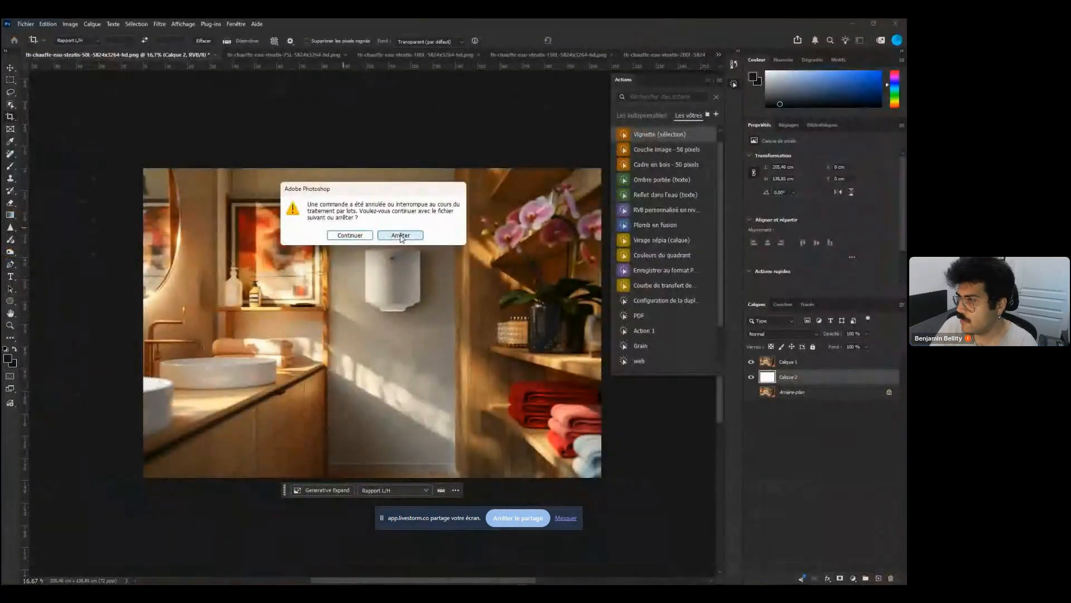
{"action": "left_click", "coordinate": [400, 234]}
Select all layers of the 50L document and merge them into a single layer
{"action": "key", "text": "v"}
{"action": "left_click", "coordinate": [669, 461]}
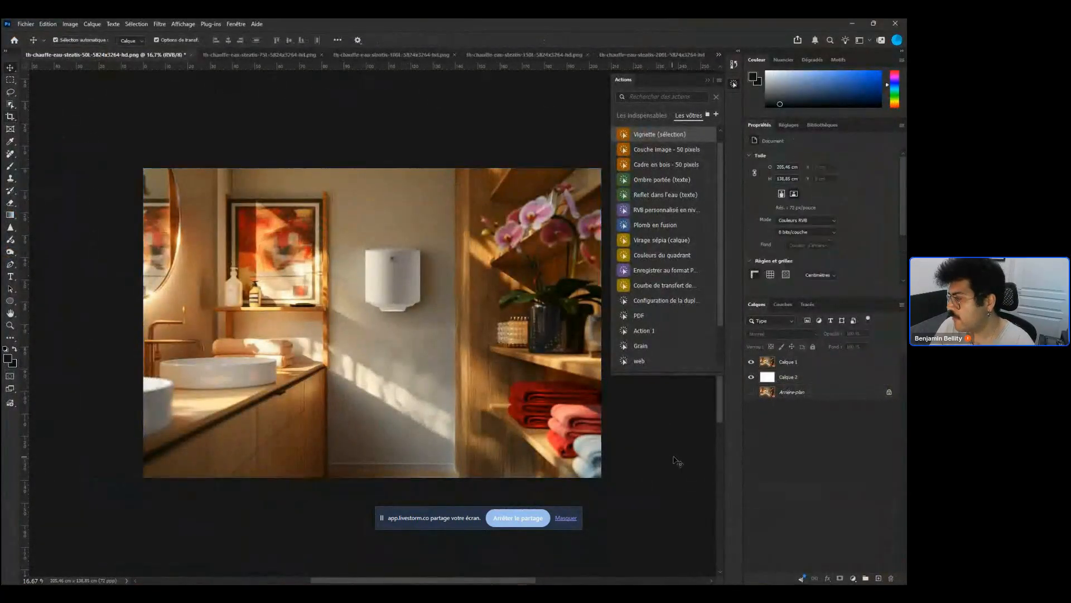
{"action": "left_click", "coordinate": [827, 378]}
{"action": "left_click", "coordinate": [816, 393]}
{"action": "left_click", "coordinate": [822, 366], "text": "shift"}
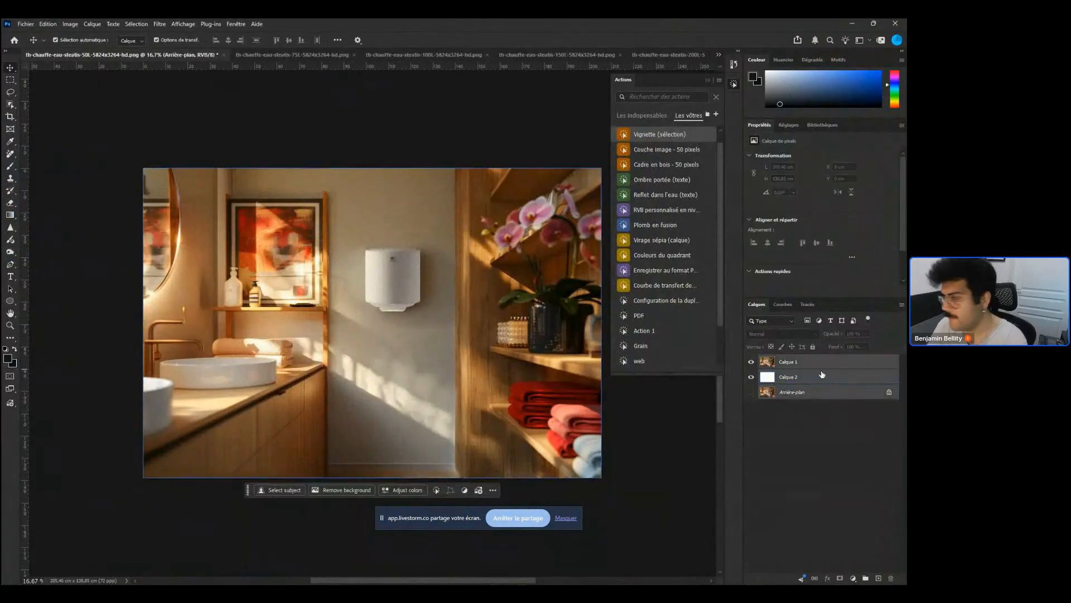
{"action": "key", "text": "ctrl+e"}
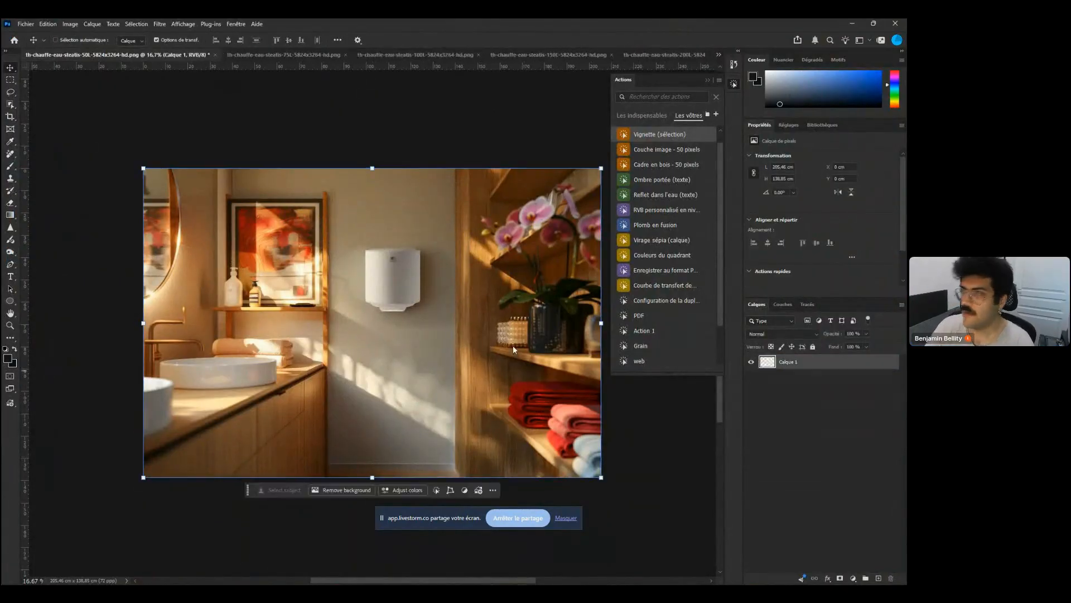
Run a batch process on the open files with the Vignette (sélection) action and Enregistrer et fermer destination
{"action": "left_click", "coordinate": [26, 24]}
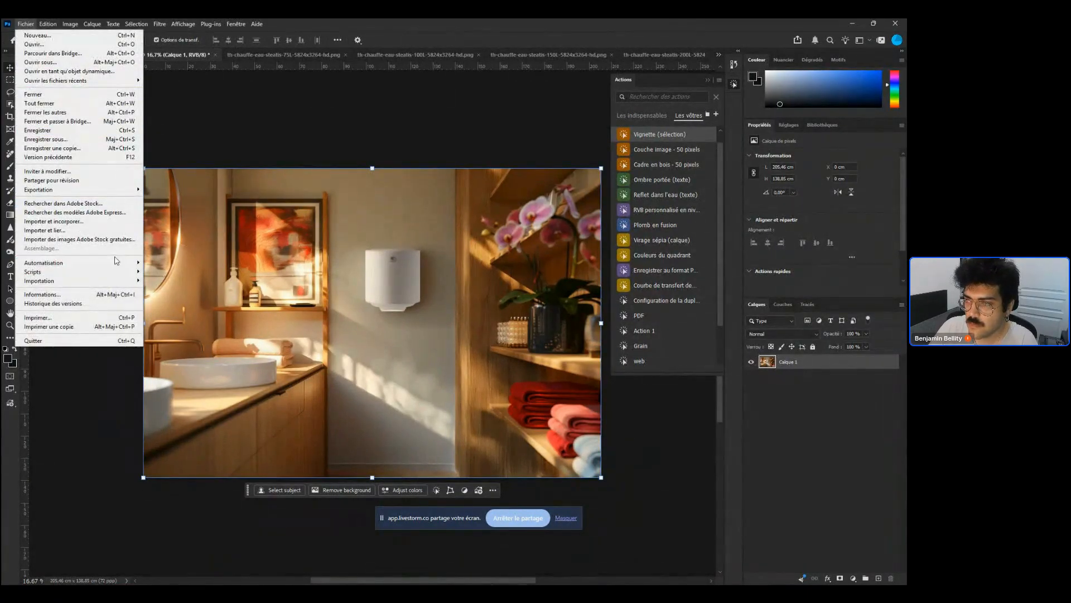
{"action": "mouse_move", "coordinate": [120, 264]}
{"action": "left_click", "coordinate": [190, 264]}
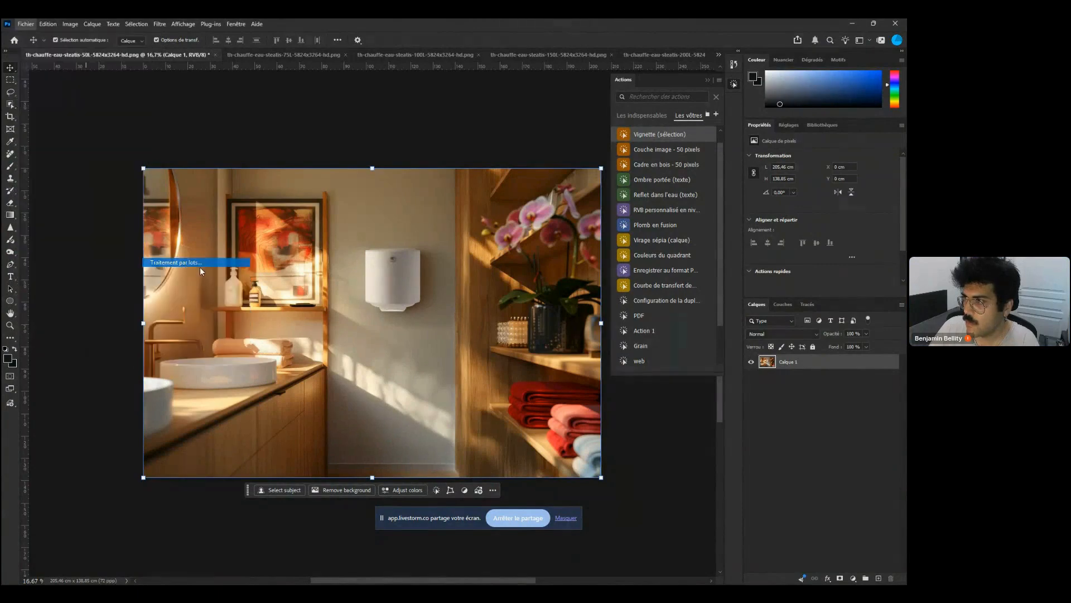
{"action": "left_click", "coordinate": [321, 163]}
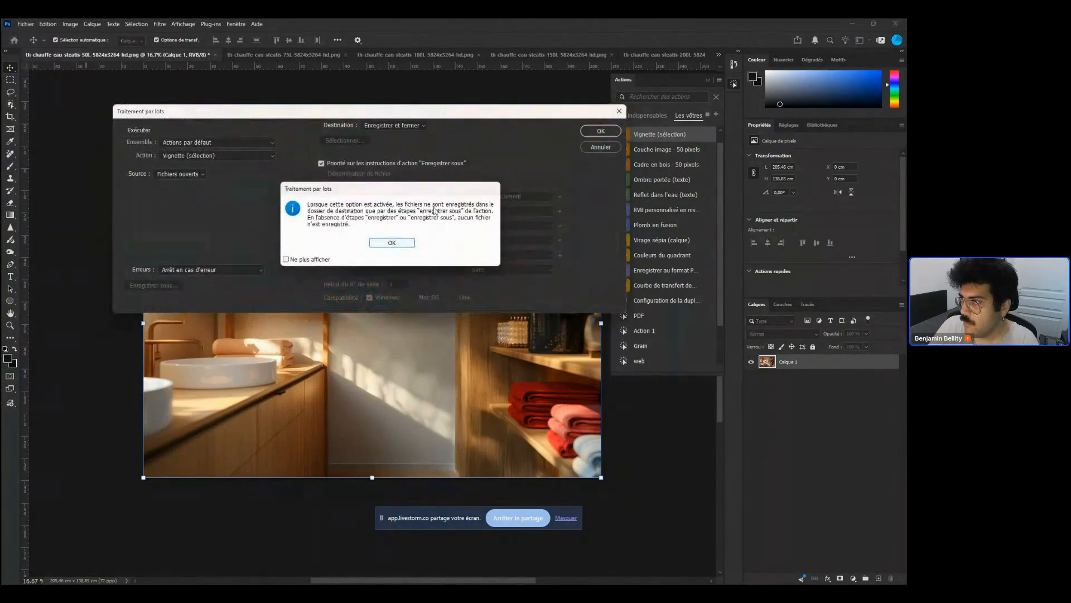
{"action": "left_click", "coordinate": [413, 243]}
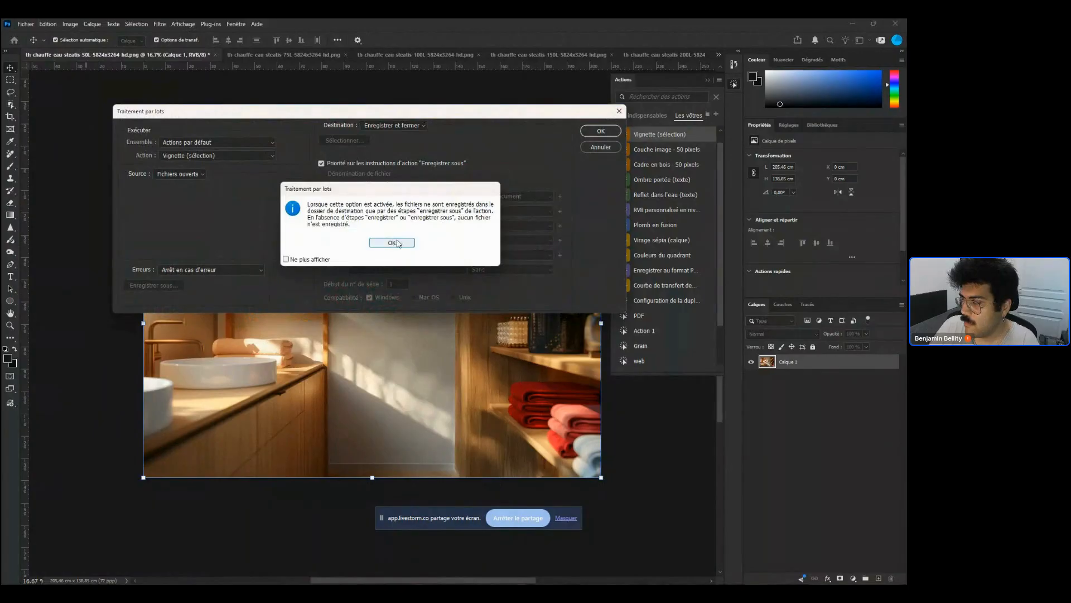
{"action": "left_click", "coordinate": [601, 131]}
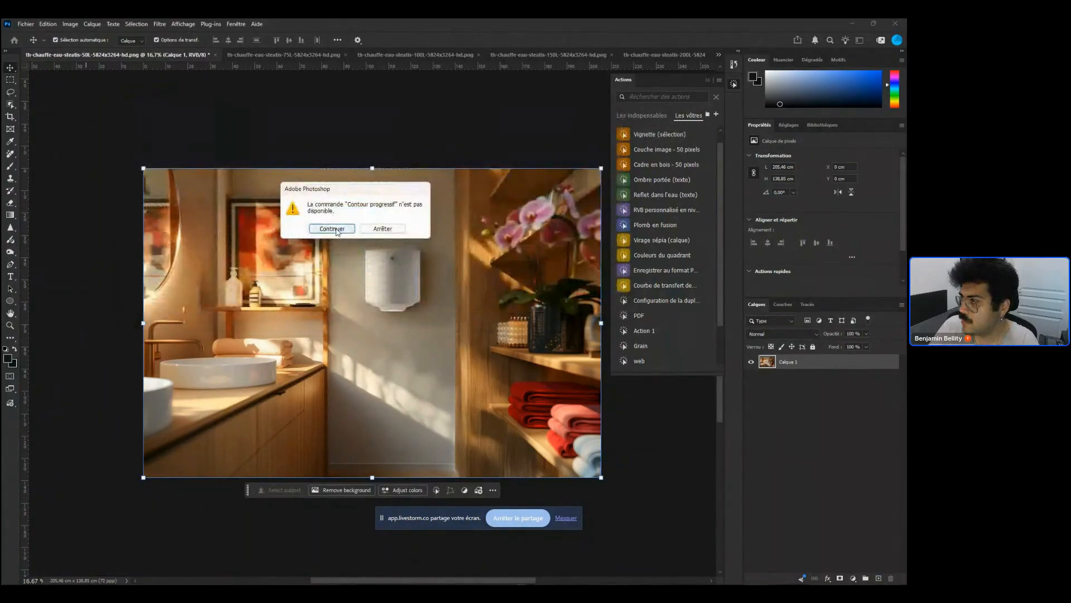
Continue past the unavailable Contour progressif command alert for each processed document
{"action": "left_click", "coordinate": [341, 232]}
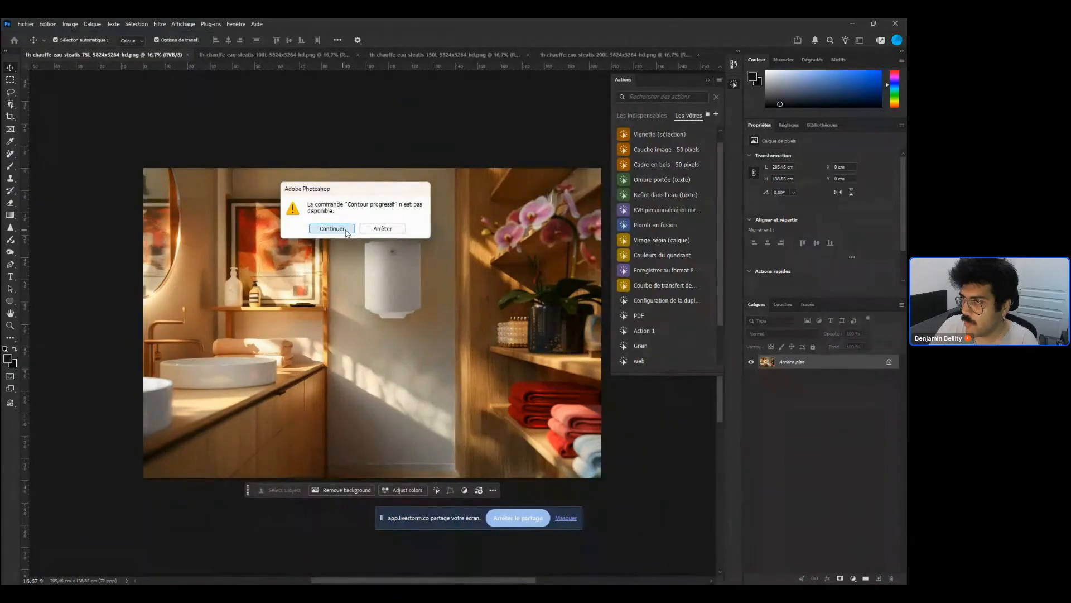
{"action": "left_click", "coordinate": [346, 230]}
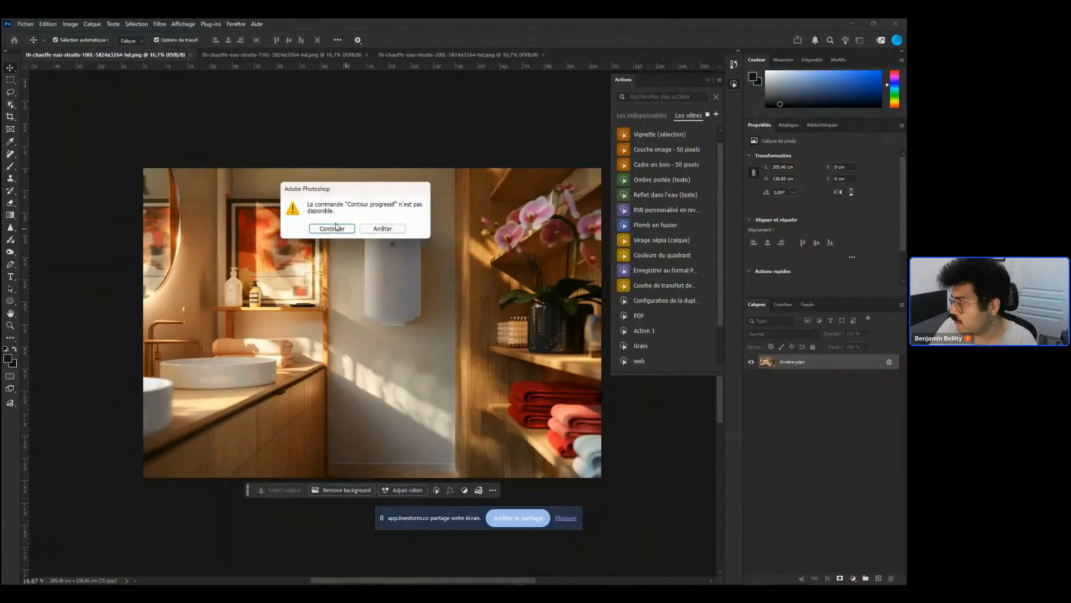
{"action": "left_click", "coordinate": [331, 229]}
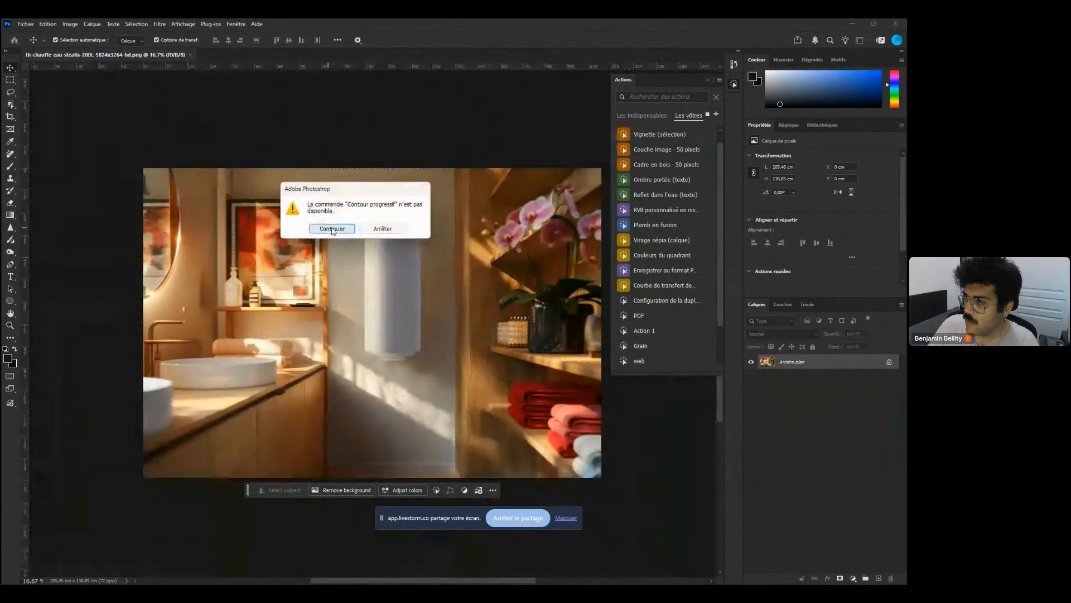
{"action": "left_click", "coordinate": [333, 229]}
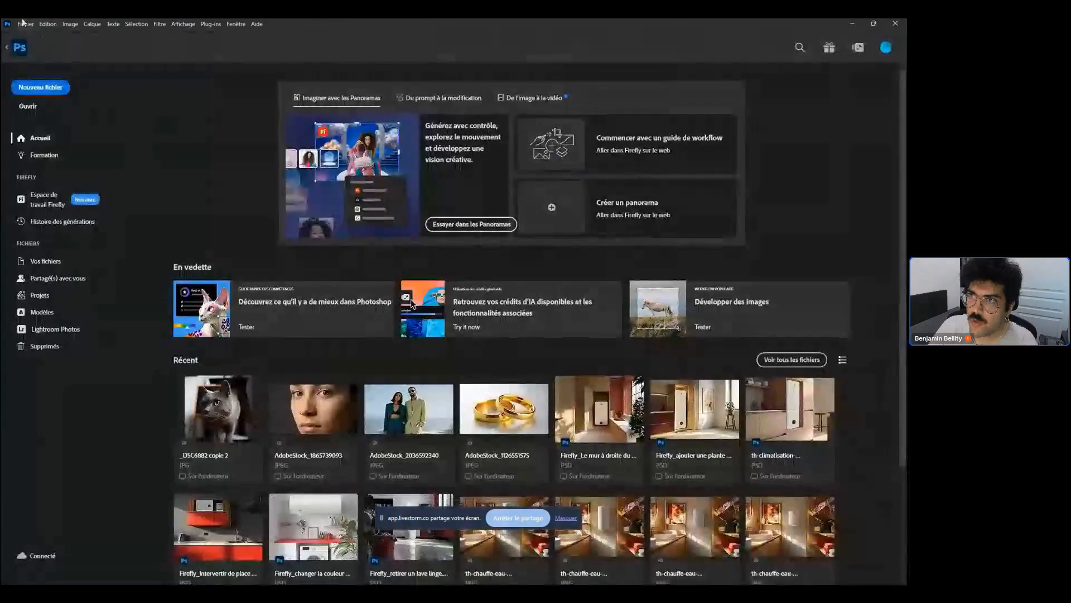
Browse the export temporaire JPEG folder in the Open dialog and in File Explorer
{"action": "left_click", "coordinate": [26, 24]}
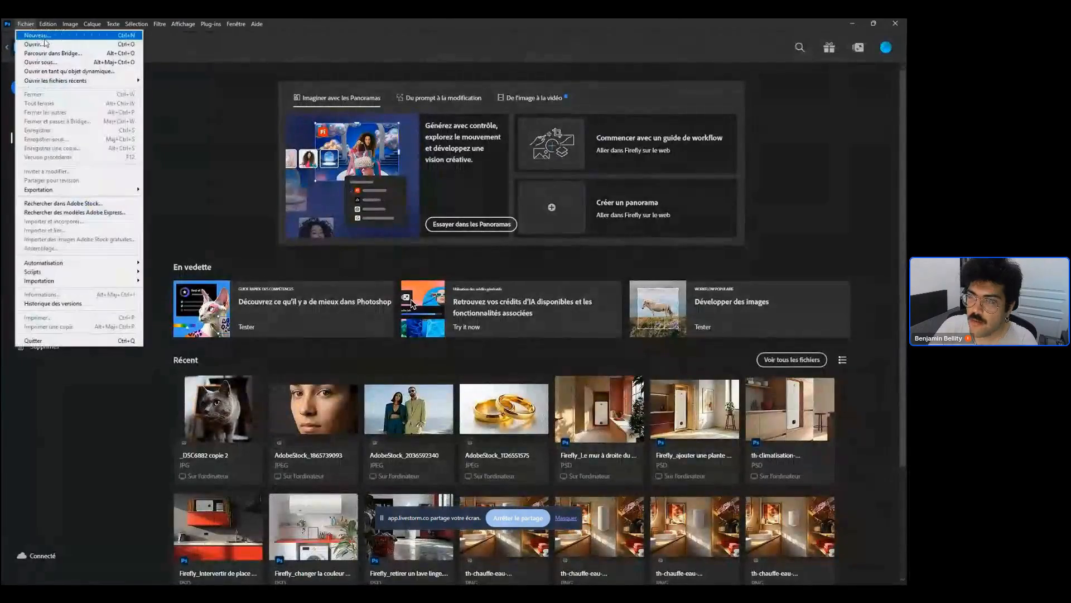
{"action": "left_click", "coordinate": [42, 44]}
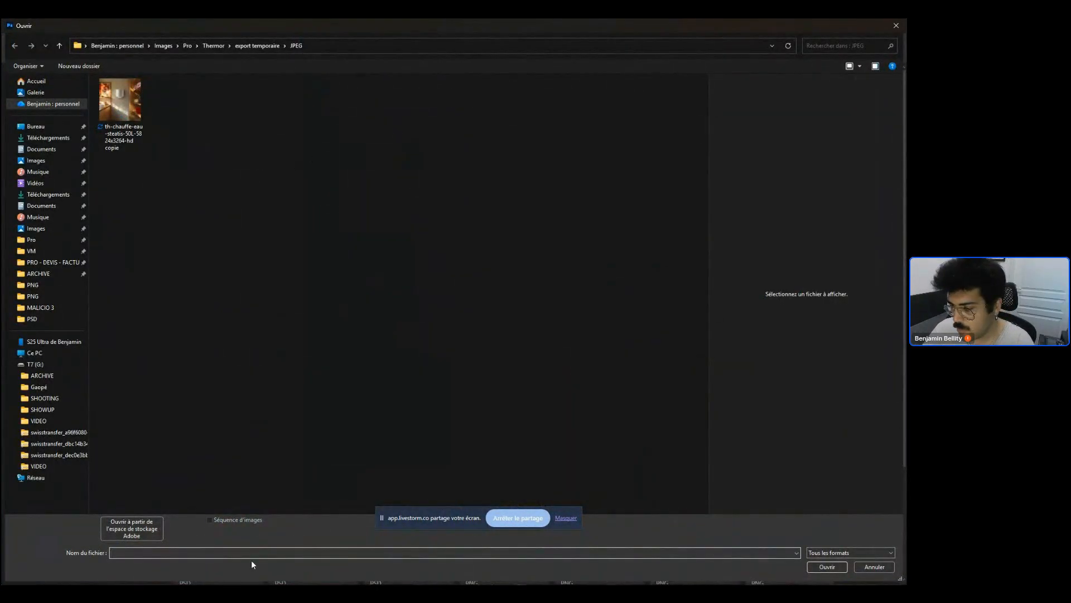
{"action": "mouse_move", "coordinate": [351, 573]}
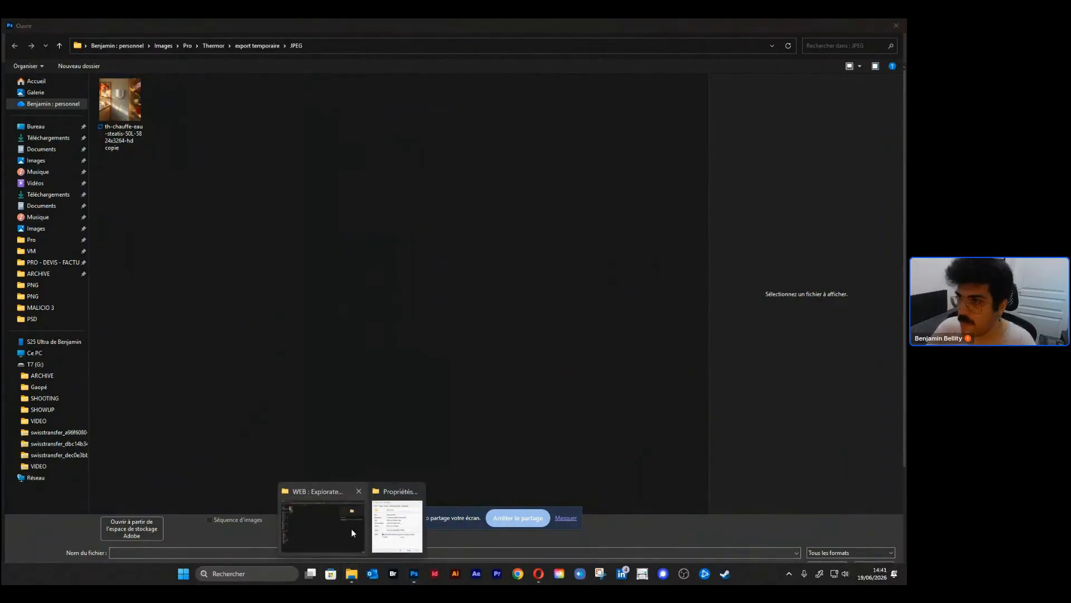
{"action": "left_click", "coordinate": [350, 528]}
{"action": "left_click", "coordinate": [414, 42]}
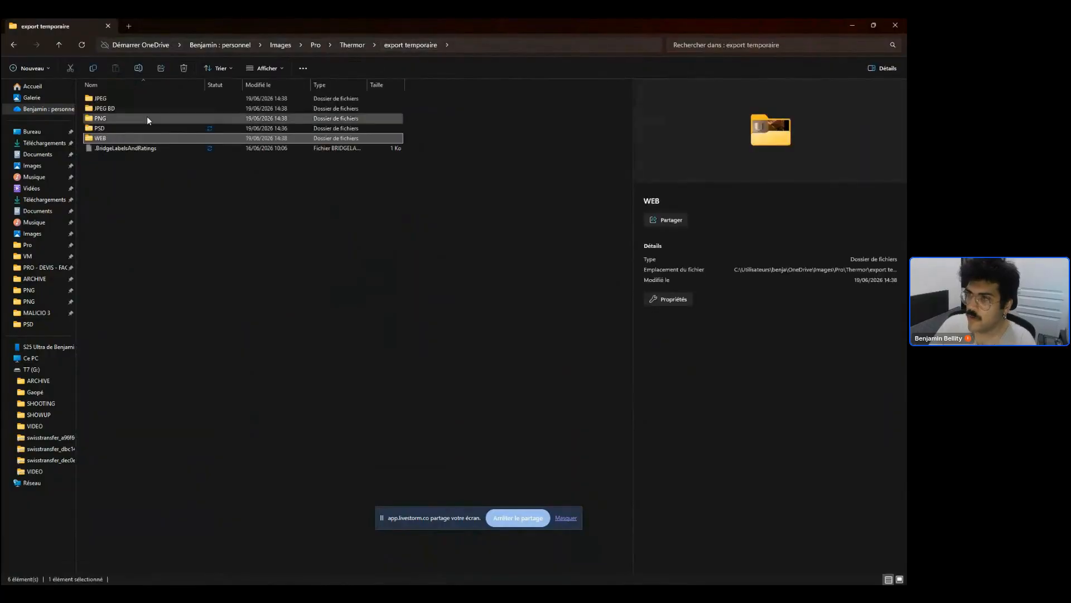
{"action": "double_click", "coordinate": [120, 98]}
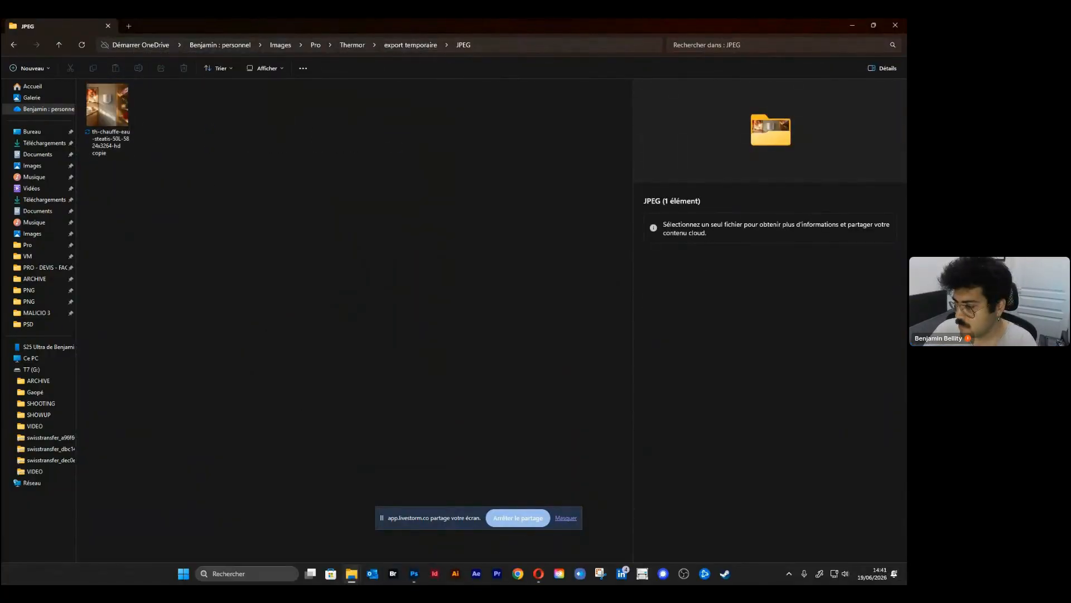
Open the 50L JPEG copy from the export temporaire JPEG folder
{"action": "mouse_move", "coordinate": [418, 565]}
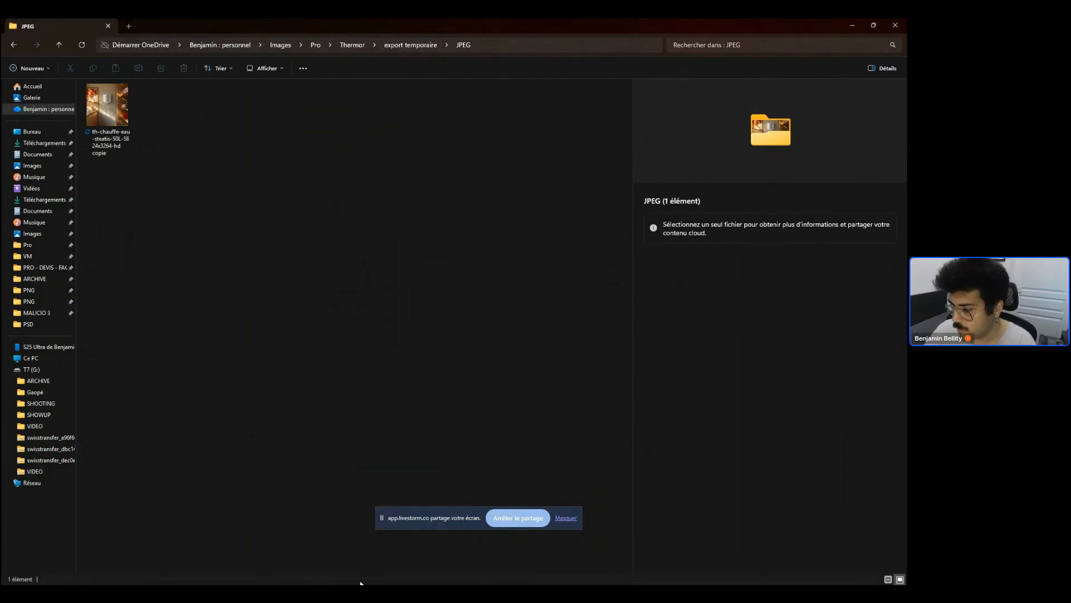
{"action": "left_click", "coordinate": [415, 573]}
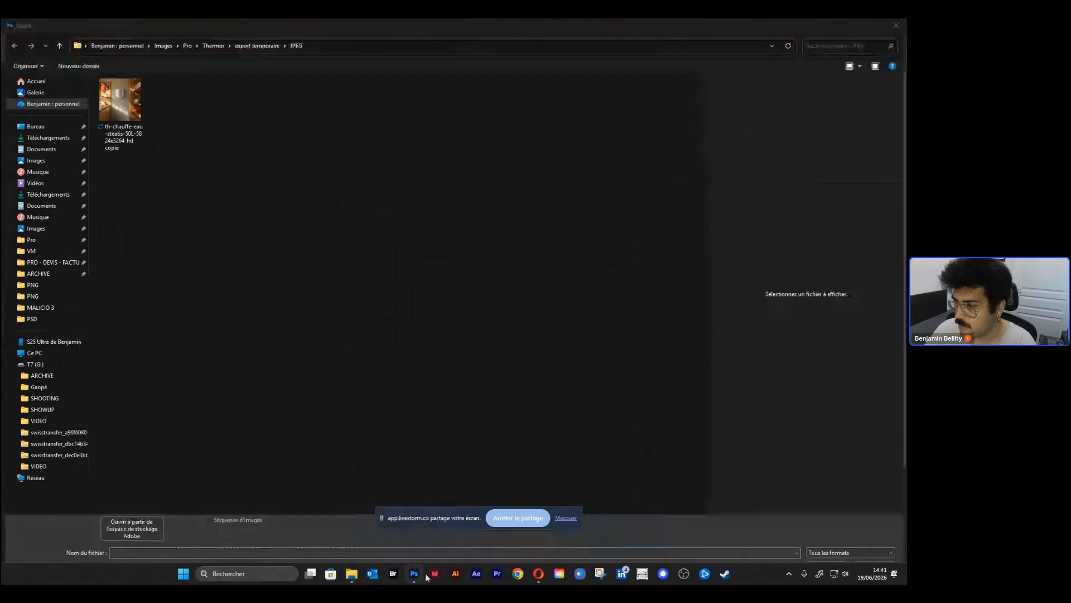
{"action": "left_click", "coordinate": [131, 109]}
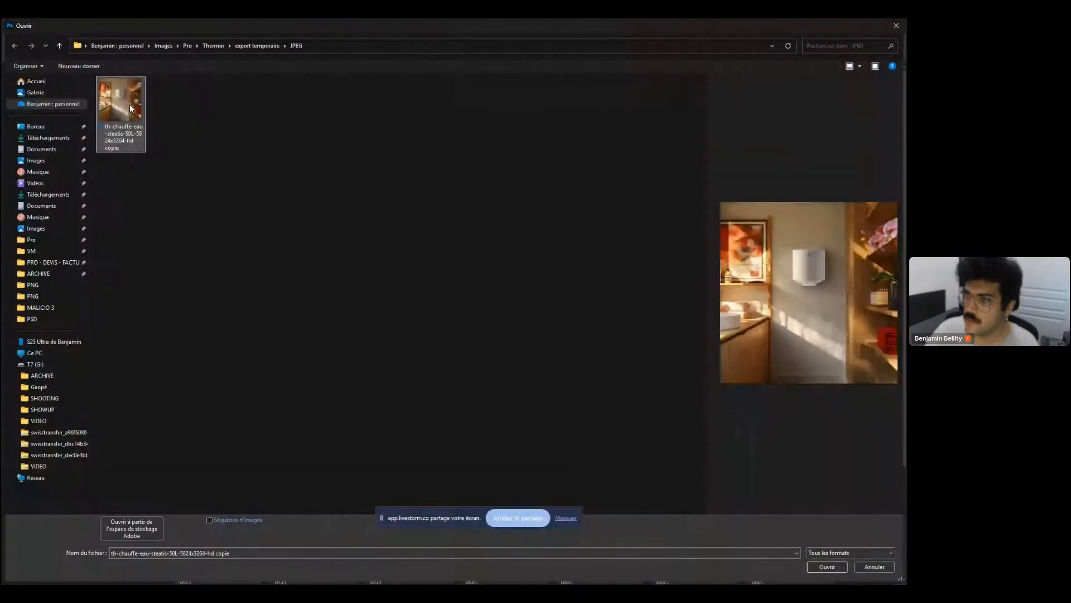
{"action": "key", "text": "Return"}
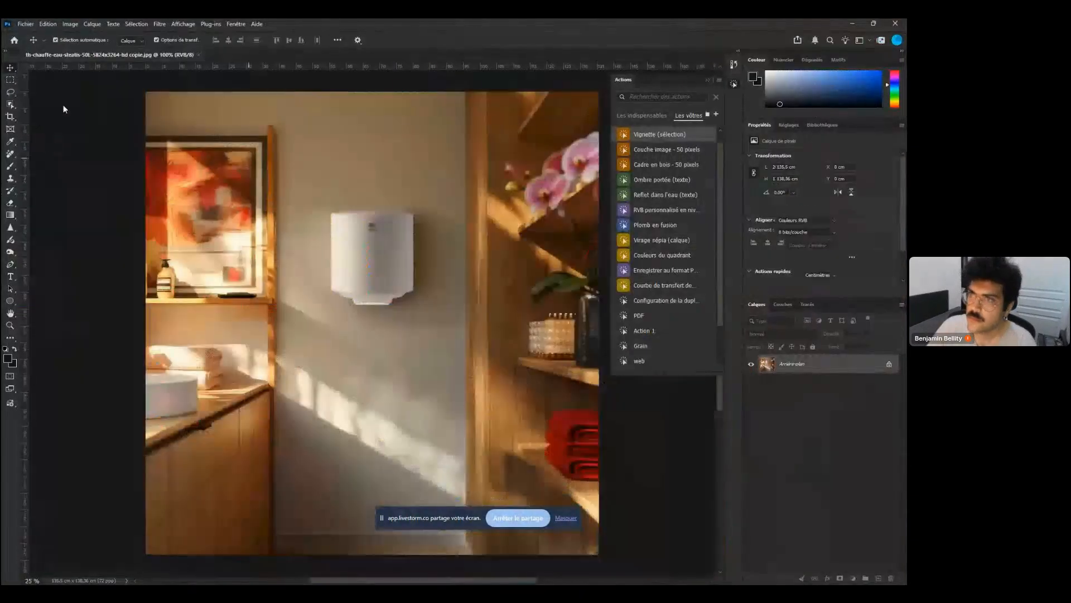
Open the Steatis PSD files from the export temporaire PSD folder
{"action": "left_click", "coordinate": [25, 23]}
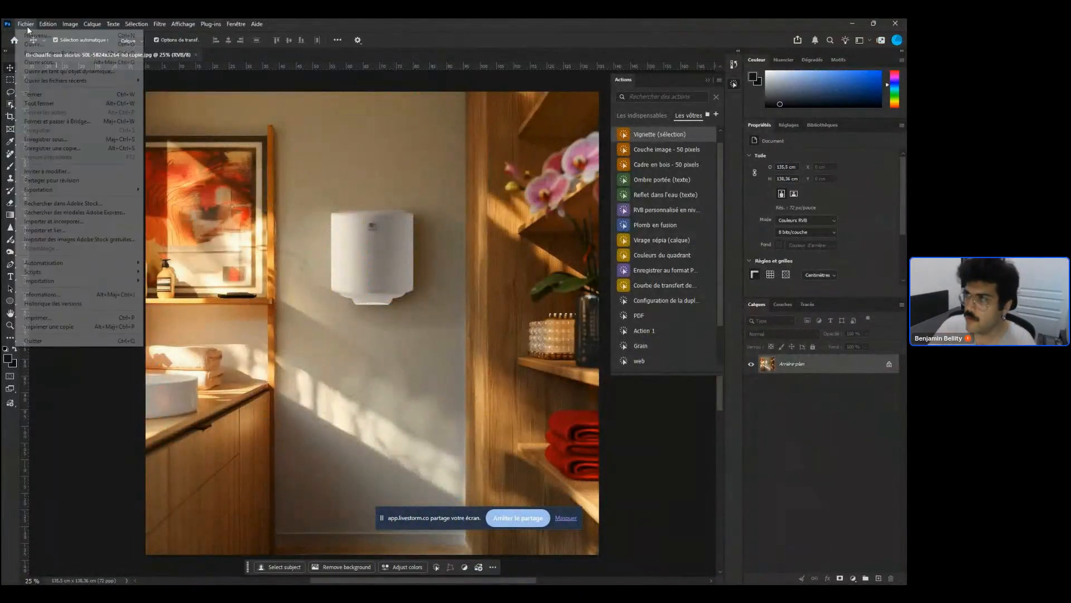
{"action": "left_click", "coordinate": [34, 45]}
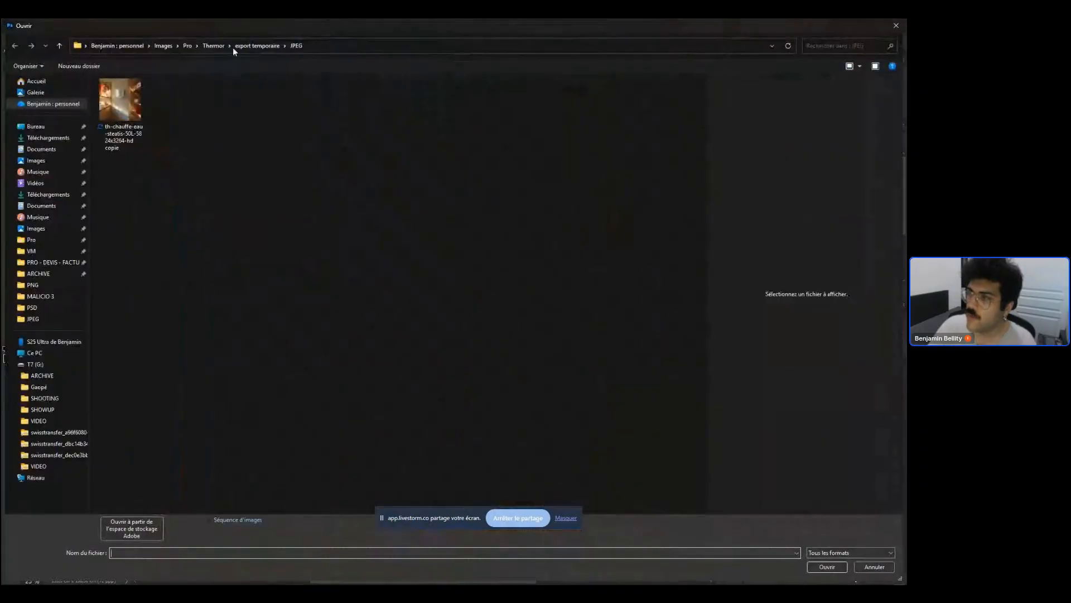
{"action": "double_click", "coordinate": [137, 122]}
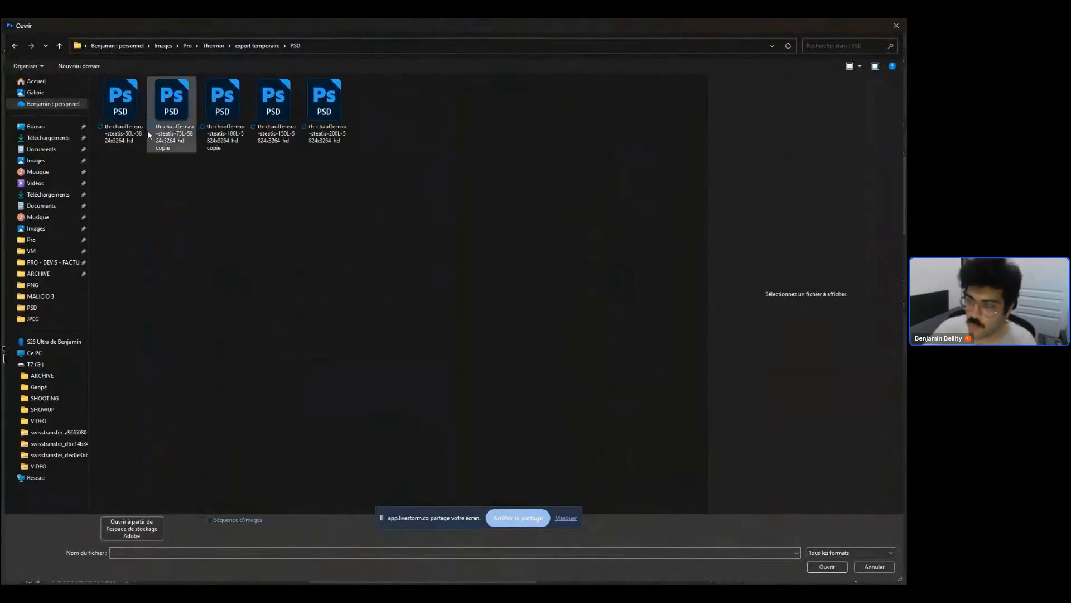
{"action": "left_click", "coordinate": [327, 124]}
{"action": "left_click", "coordinate": [115, 113], "text": "shift"}
{"action": "key", "text": "Return"}
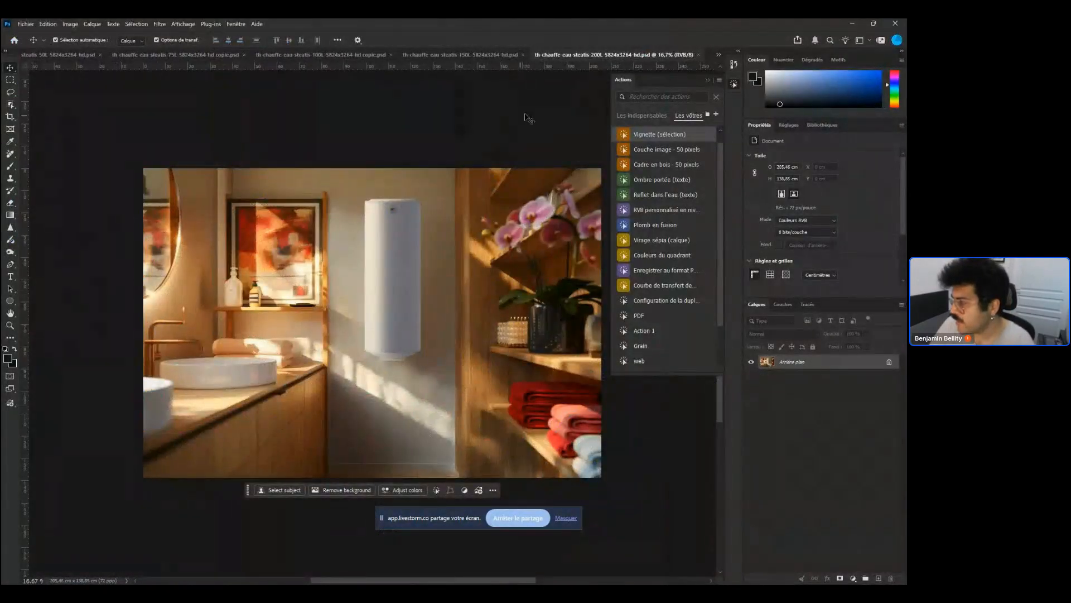
Edit the last save step of the Exports jpegweb action, pointing it to the export temporaire folder
{"action": "left_click_drag", "start_coordinate": [721, 322], "coordinate": [721, 364]}
{"action": "left_click", "coordinate": [697, 327]}
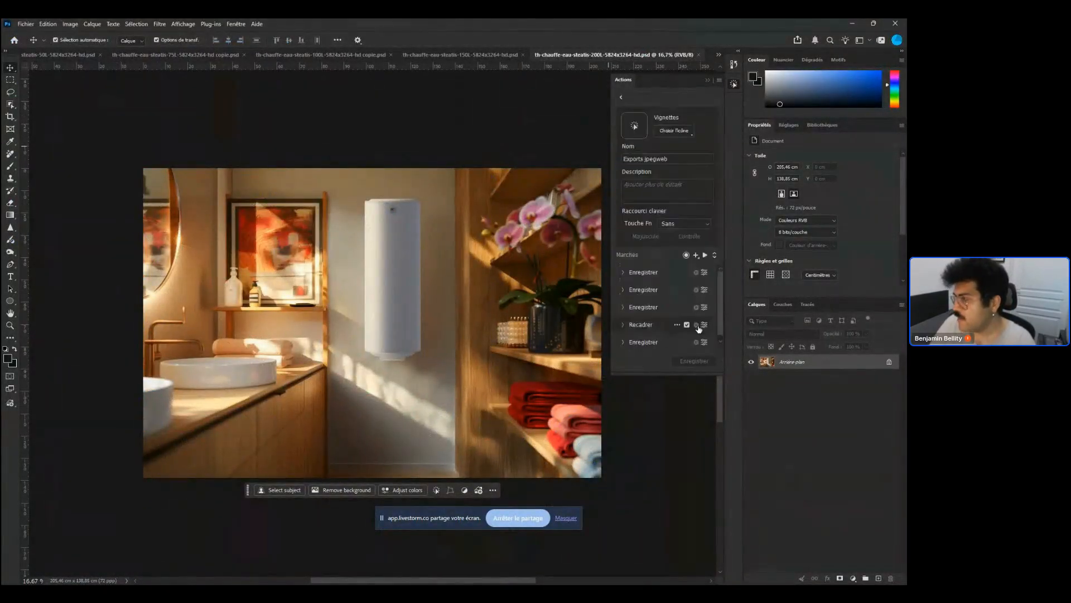
{"action": "left_click", "coordinate": [706, 343]}
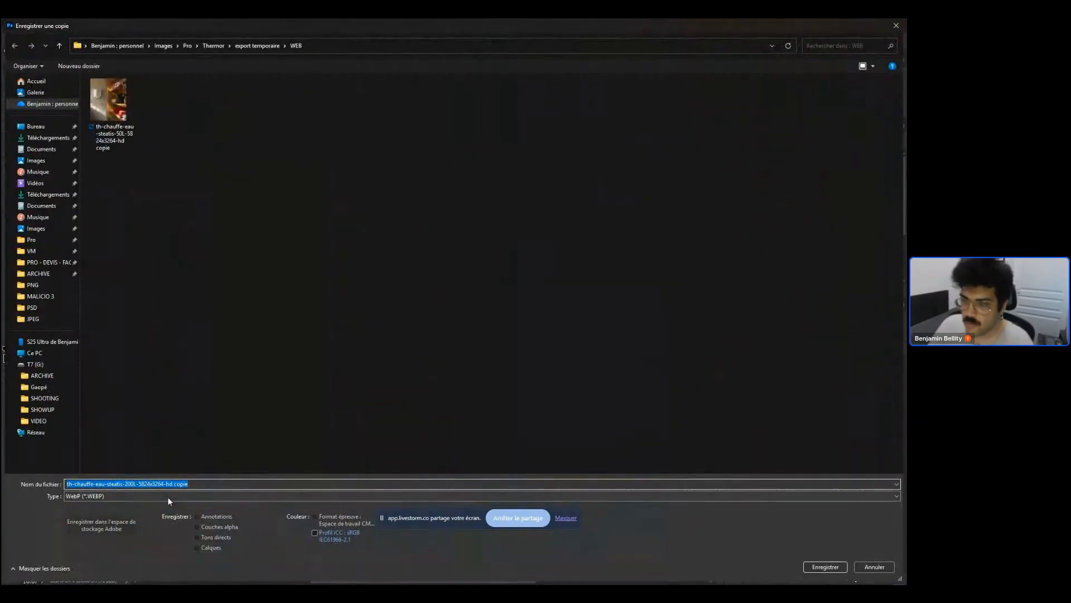
{"action": "key", "text": "Return"}
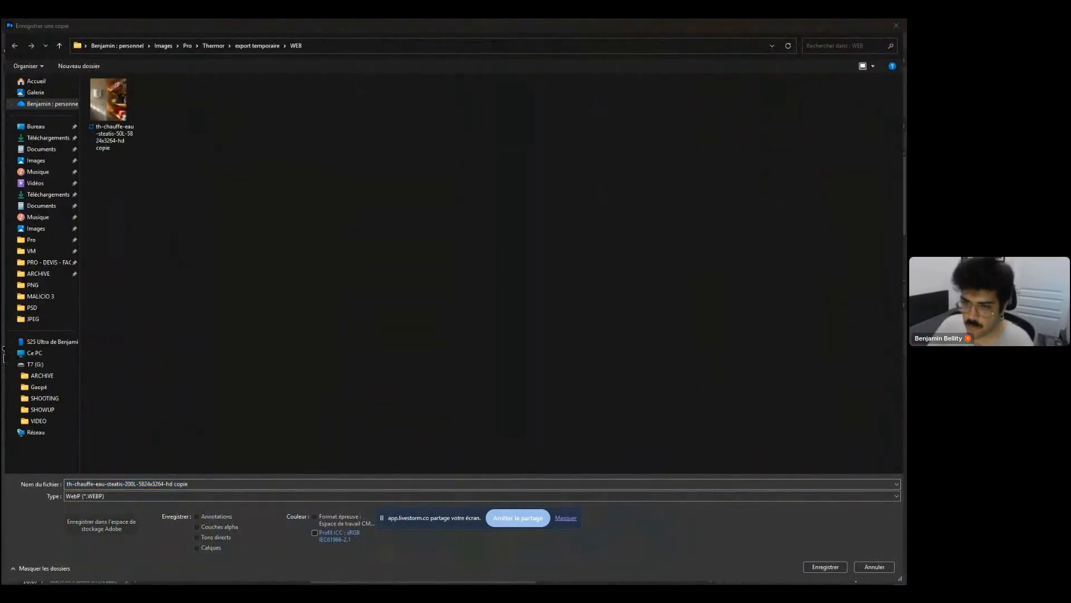
{"action": "left_click", "coordinate": [247, 47]}
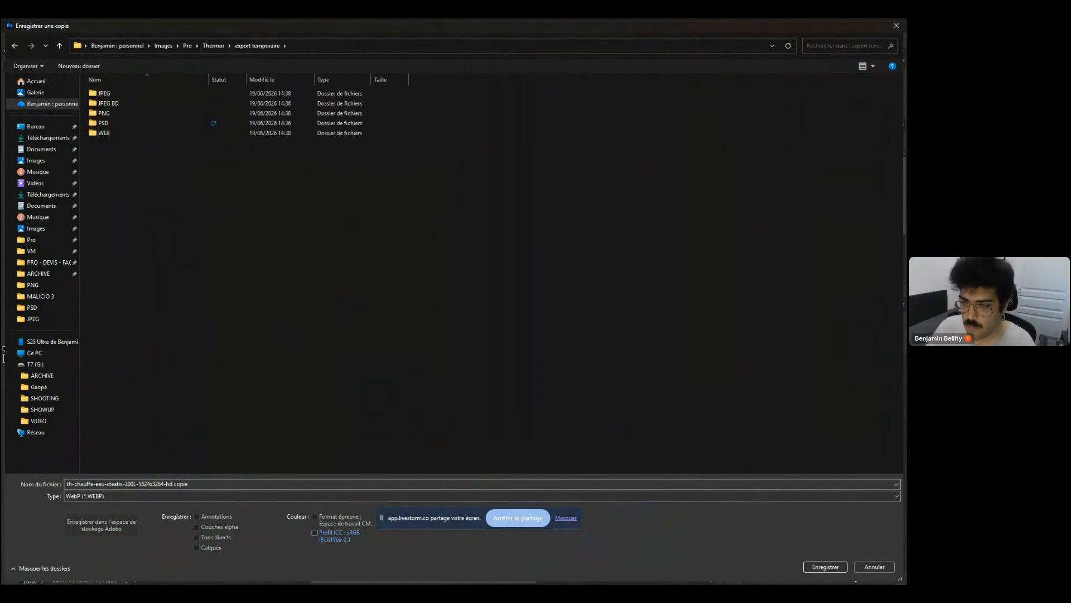
{"action": "key", "text": "Return"}
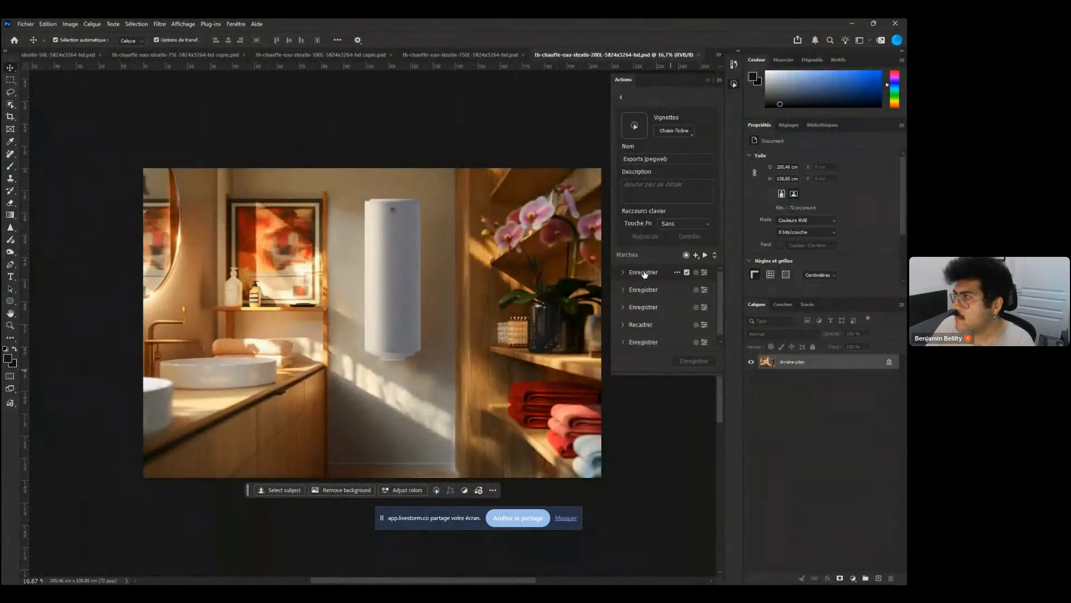
Return to the actions list and run the Exports jpegweb action on the 200L document
{"action": "left_click", "coordinate": [617, 98]}
{"action": "left_click", "coordinate": [650, 365]}
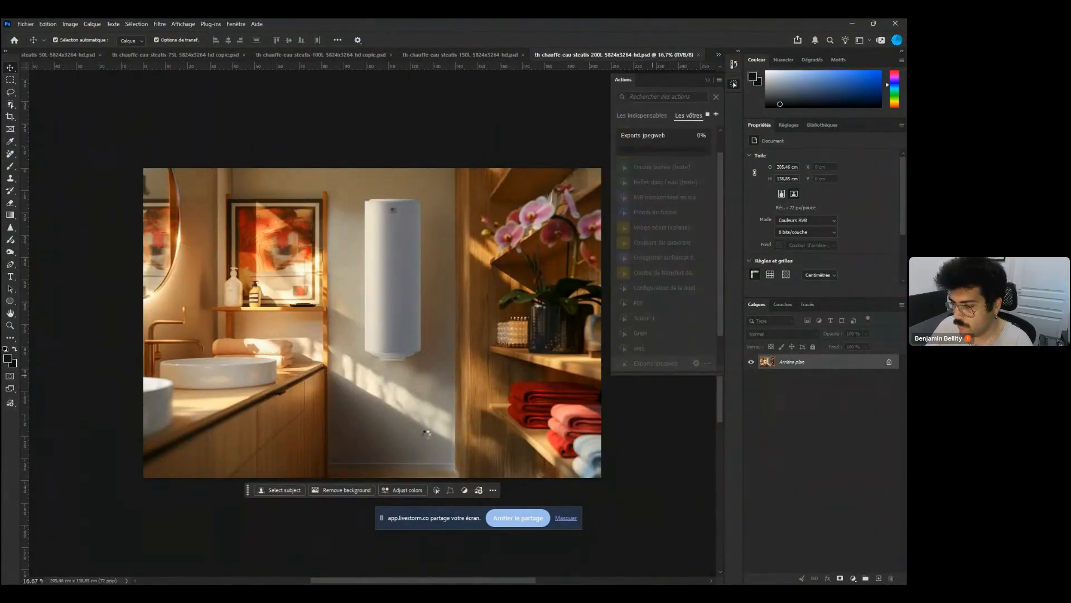
Check the export temporaire JPEG folder in File Explorer for the new copies, then minimize it
{"action": "mouse_move", "coordinate": [237, 583]}
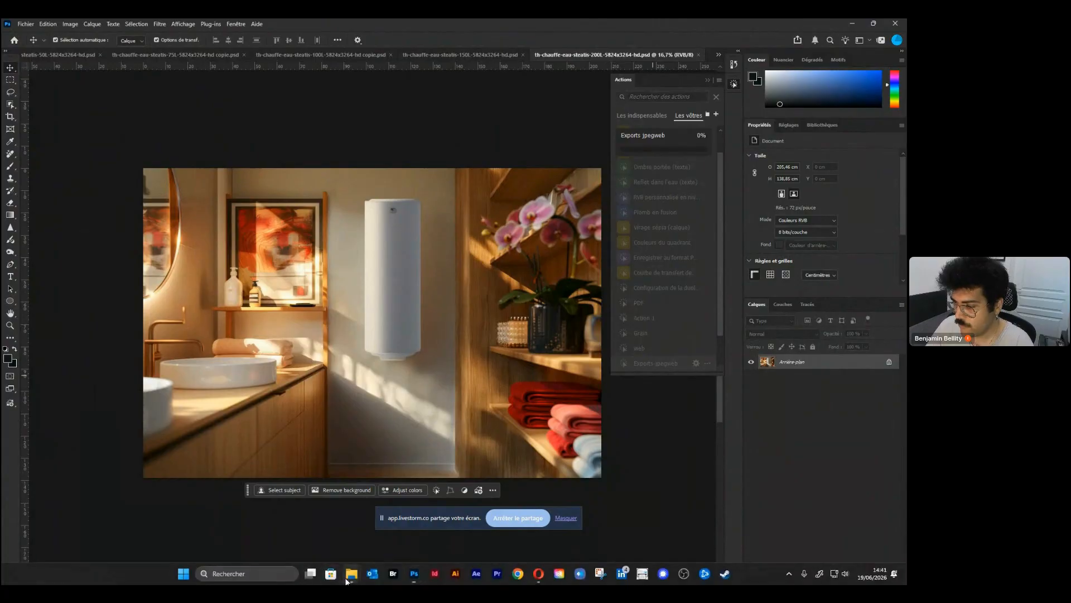
{"action": "mouse_move", "coordinate": [351, 581]}
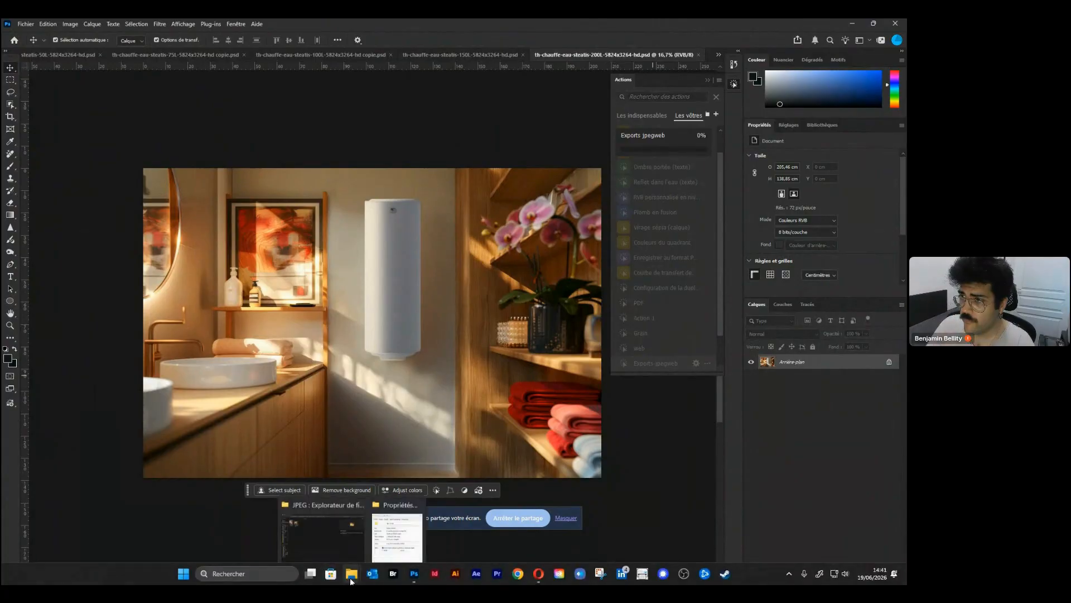
{"action": "left_click", "coordinate": [360, 530]}
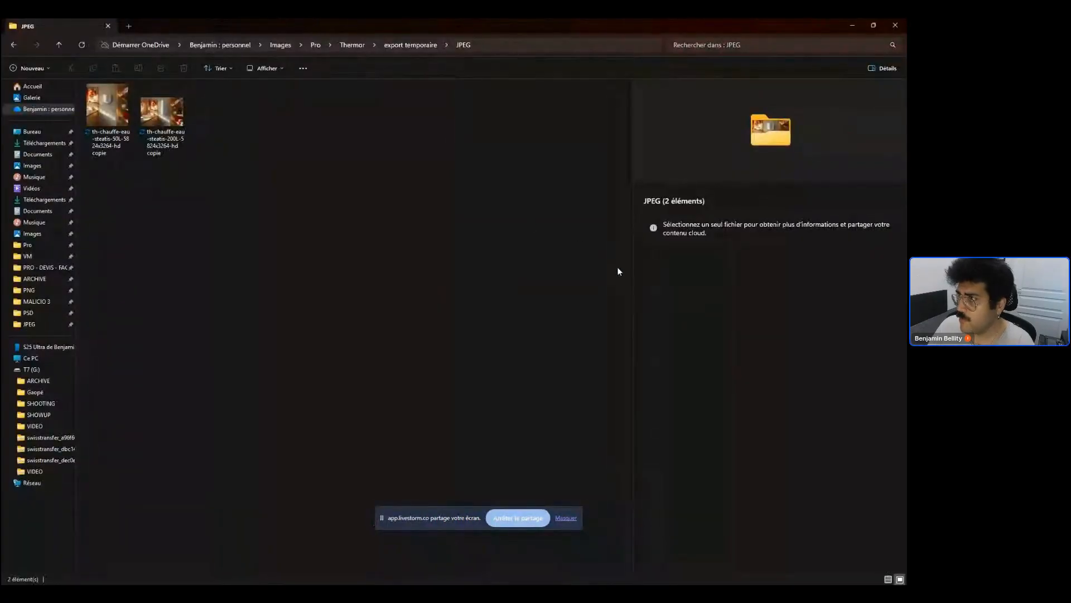
{"action": "left_click", "coordinate": [852, 25]}
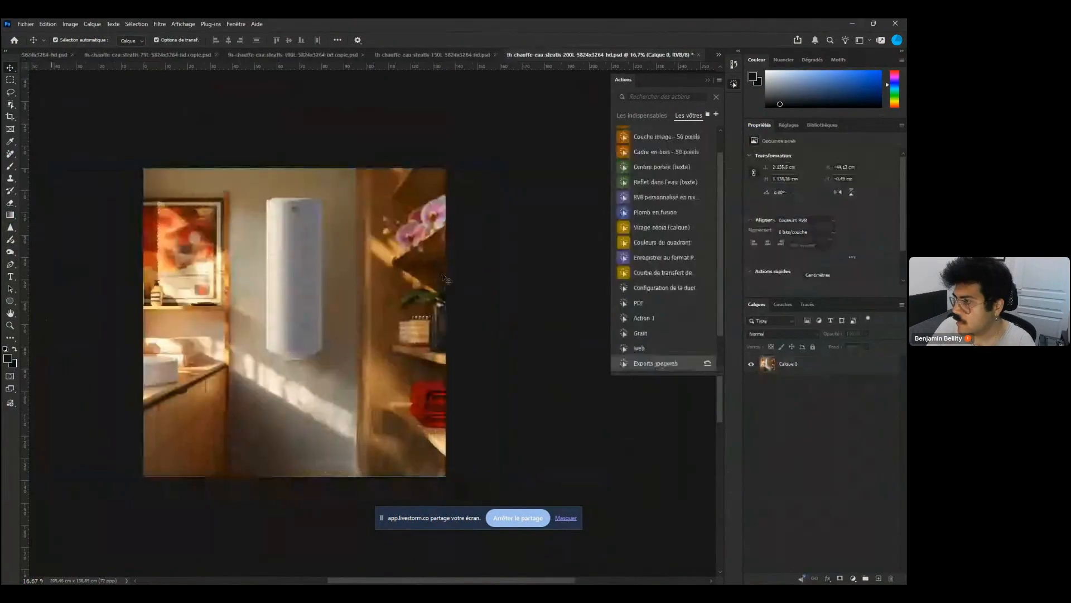
Stop the running action and undo its change to the 200L document
{"action": "key", "text": "Escape"}
{"action": "key", "text": "ctrl+z"}
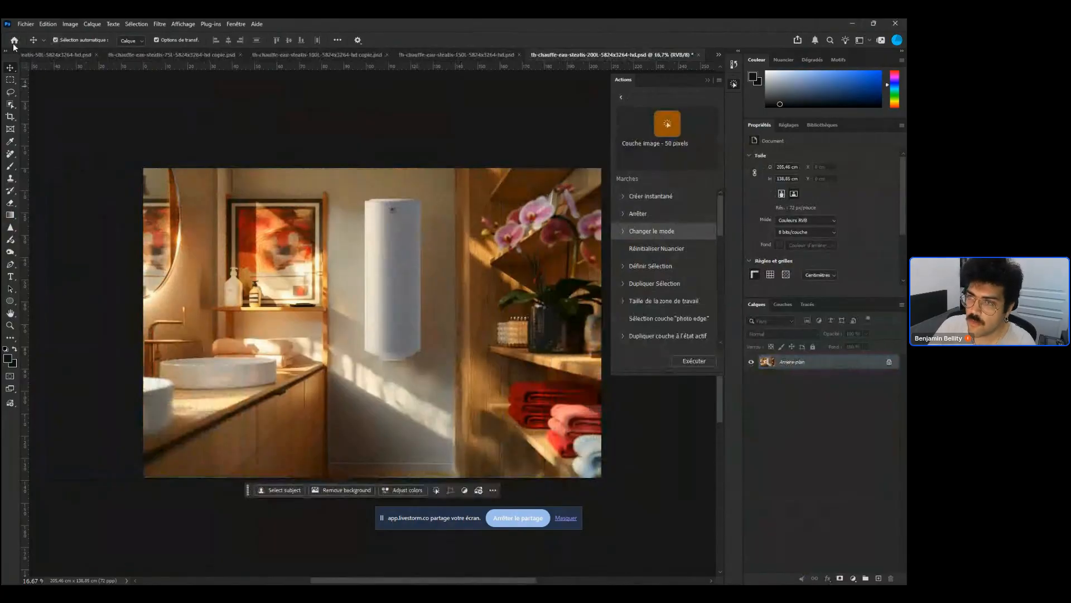
Start a batch process on the open files using the Exports jpegweb action from the Actions par défaut set
{"action": "left_click", "coordinate": [26, 24]}
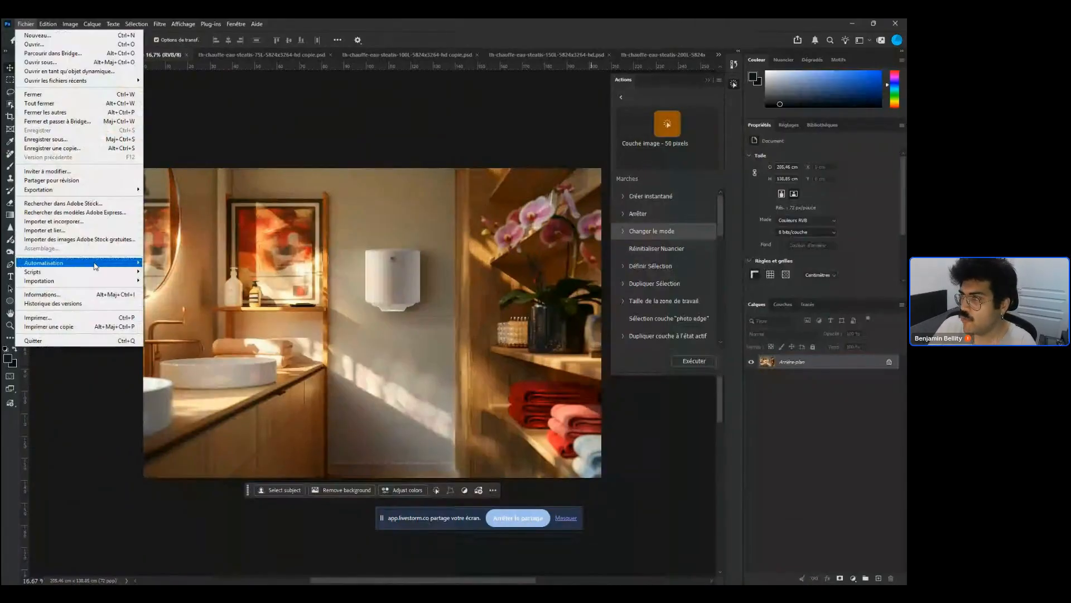
{"action": "mouse_move", "coordinate": [95, 264]}
{"action": "left_click", "coordinate": [171, 263]}
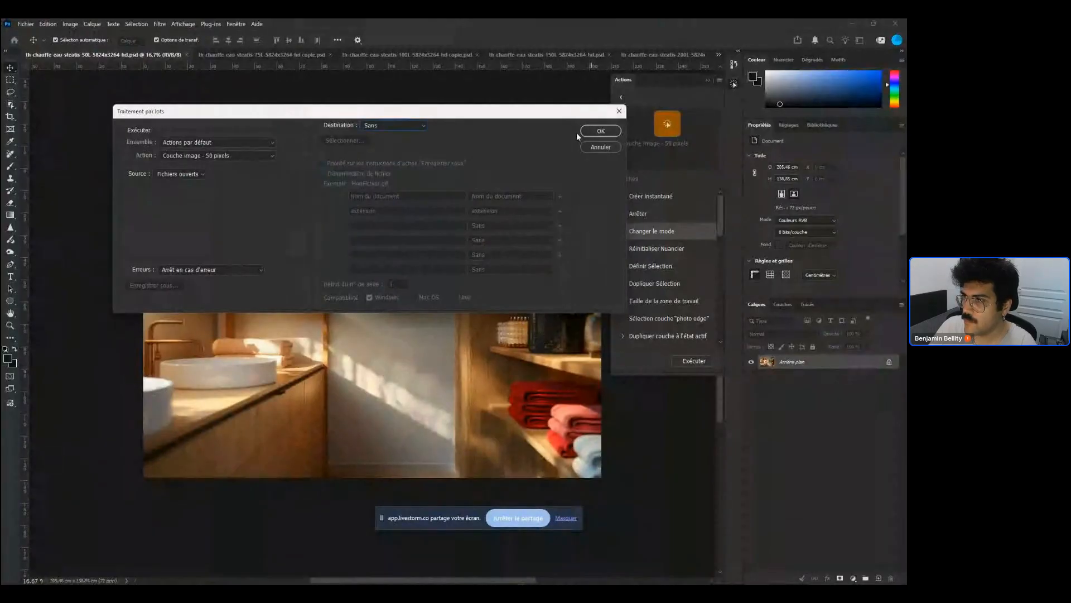
{"action": "left_click", "coordinate": [225, 143]}
{"action": "left_click", "coordinate": [226, 144]}
{"action": "left_click", "coordinate": [227, 145]}
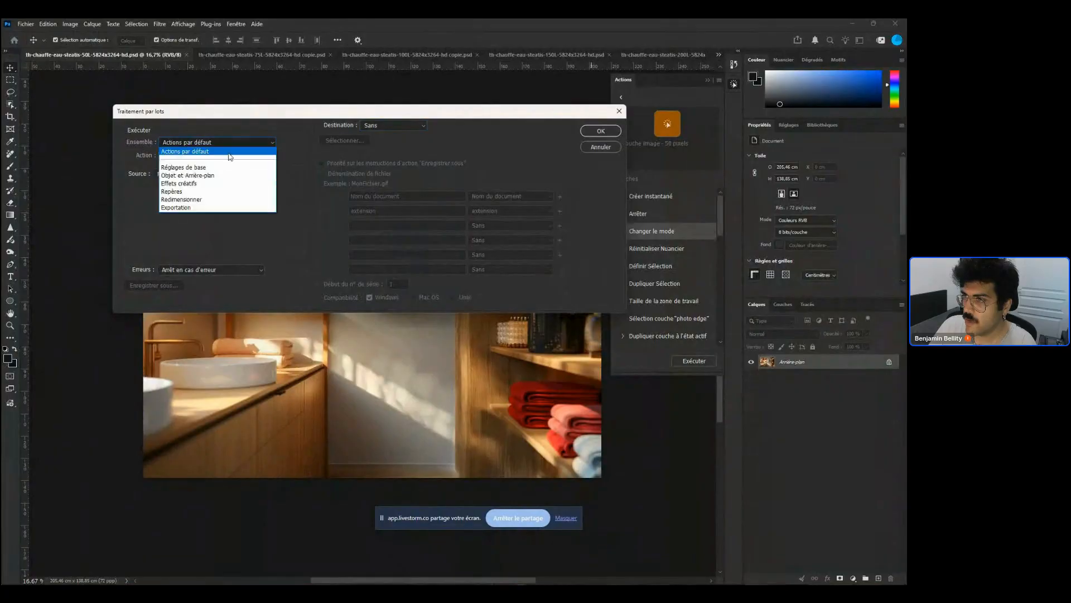
{"action": "left_click", "coordinate": [231, 151]}
{"action": "left_click", "coordinate": [257, 157]}
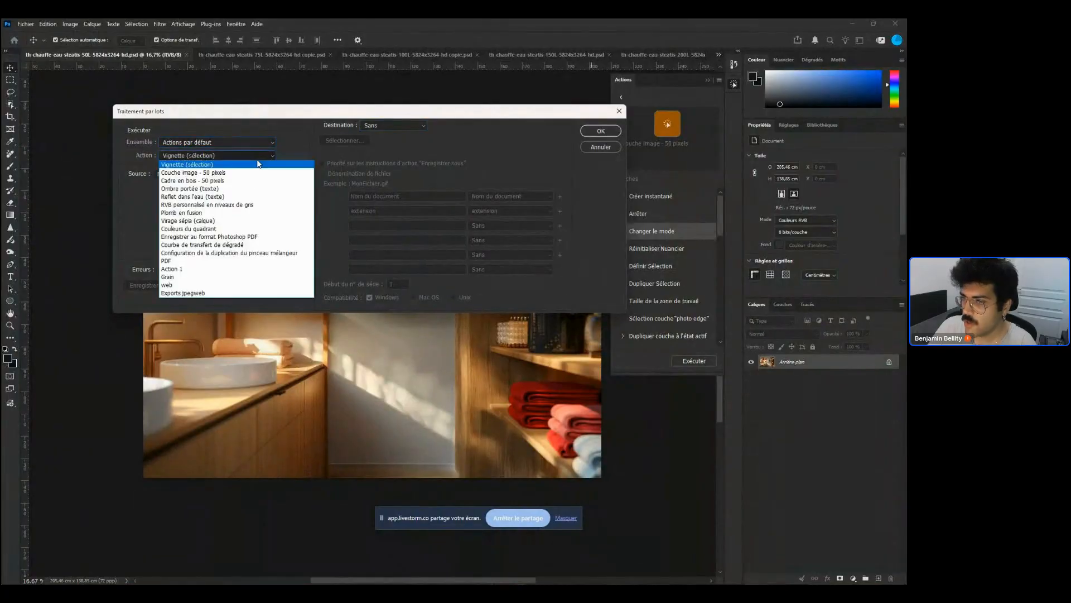
{"action": "left_click", "coordinate": [233, 293]}
{"action": "left_click", "coordinate": [600, 131]}
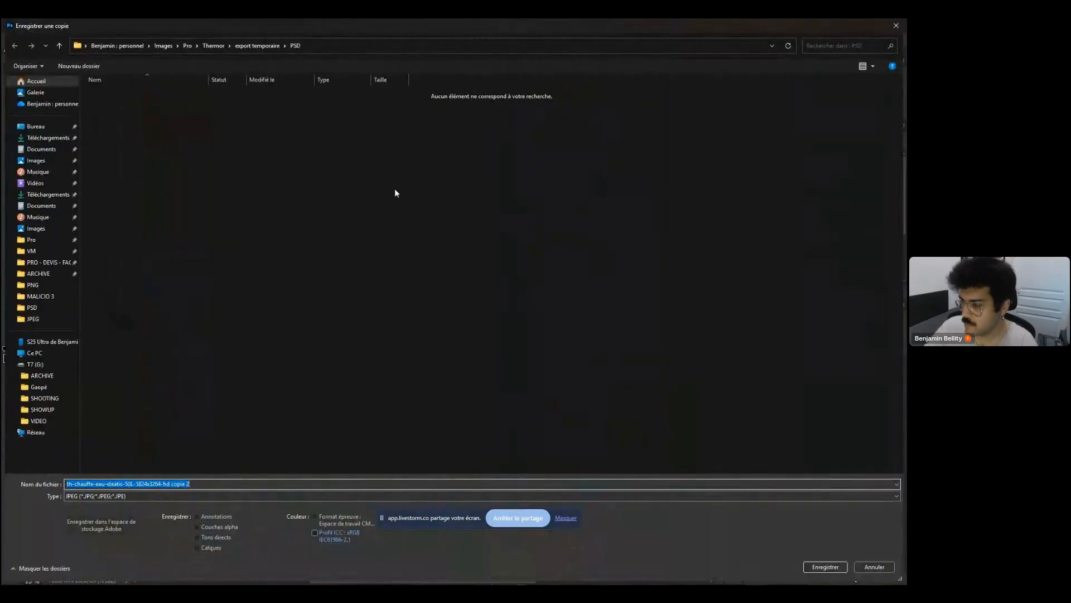
Confirm the batch's save dialogs, embedding the ICC profile for the JPEG copy and accepting the PNG options
{"action": "left_click", "coordinate": [325, 533]}
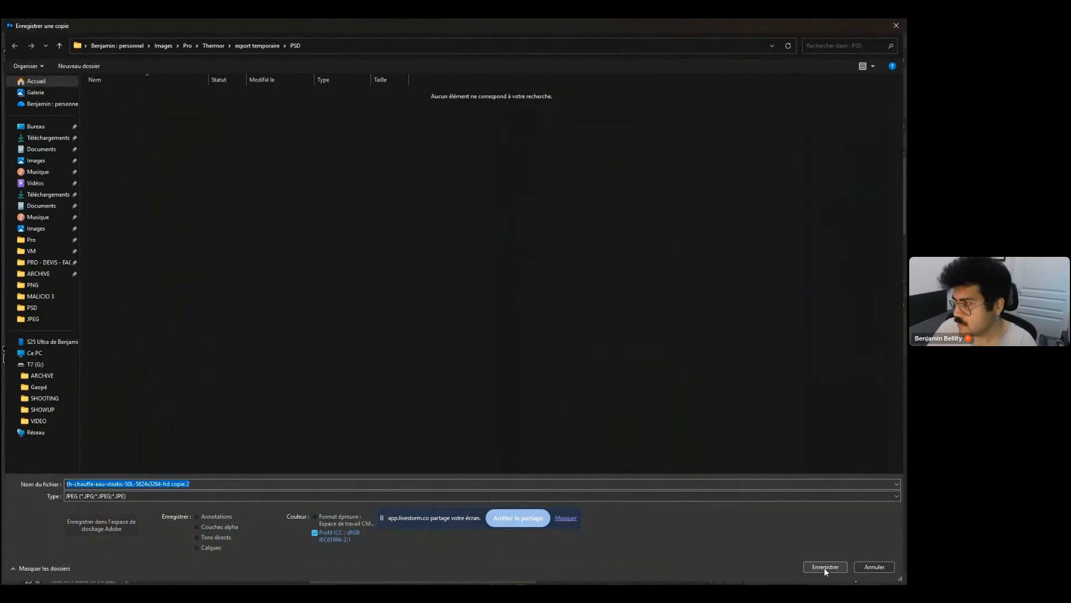
{"action": "left_click", "coordinate": [825, 566]}
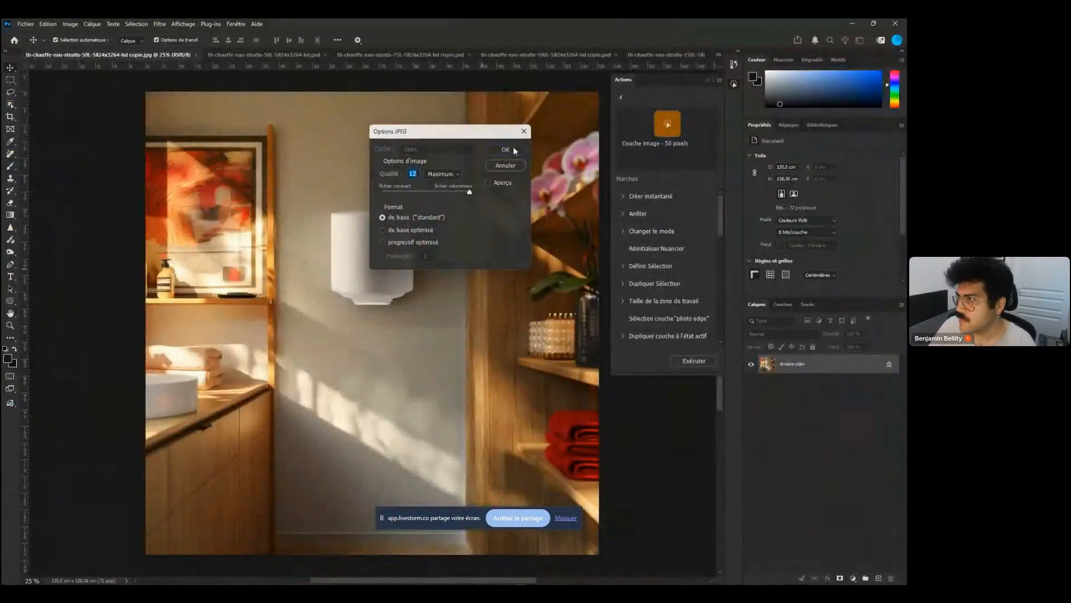
{"action": "left_click", "coordinate": [513, 147]}
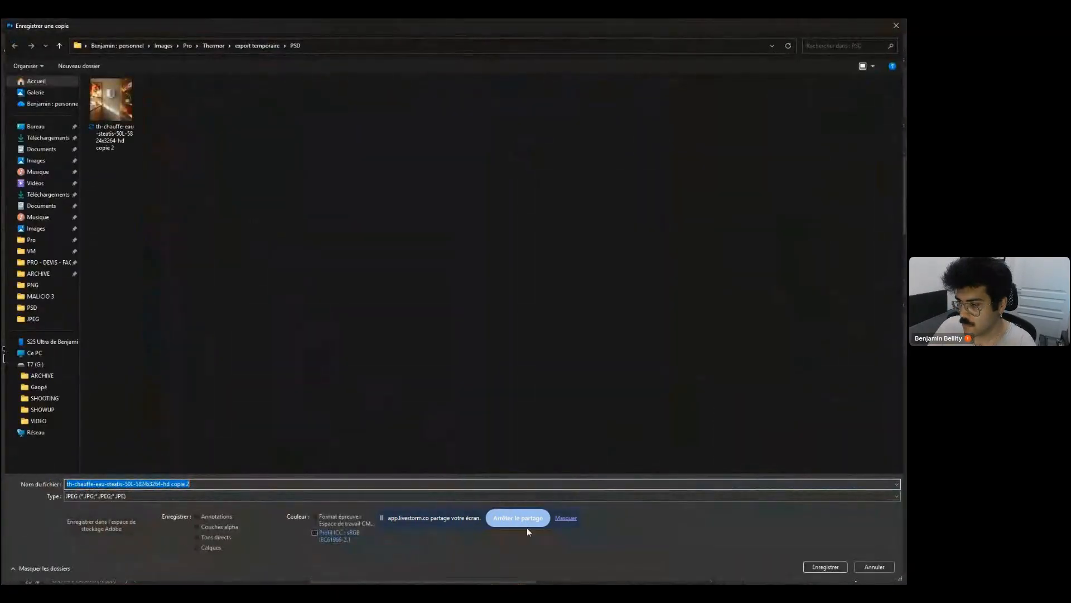
{"action": "left_click", "coordinate": [357, 528]}
{"action": "left_click", "coordinate": [827, 567]}
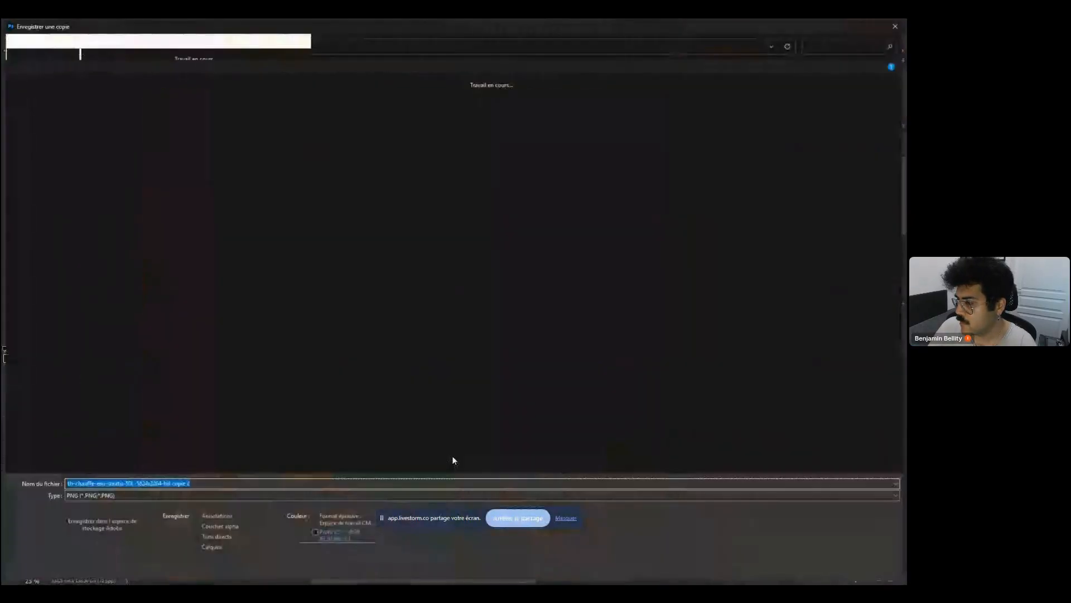
{"action": "left_click", "coordinate": [825, 567]}
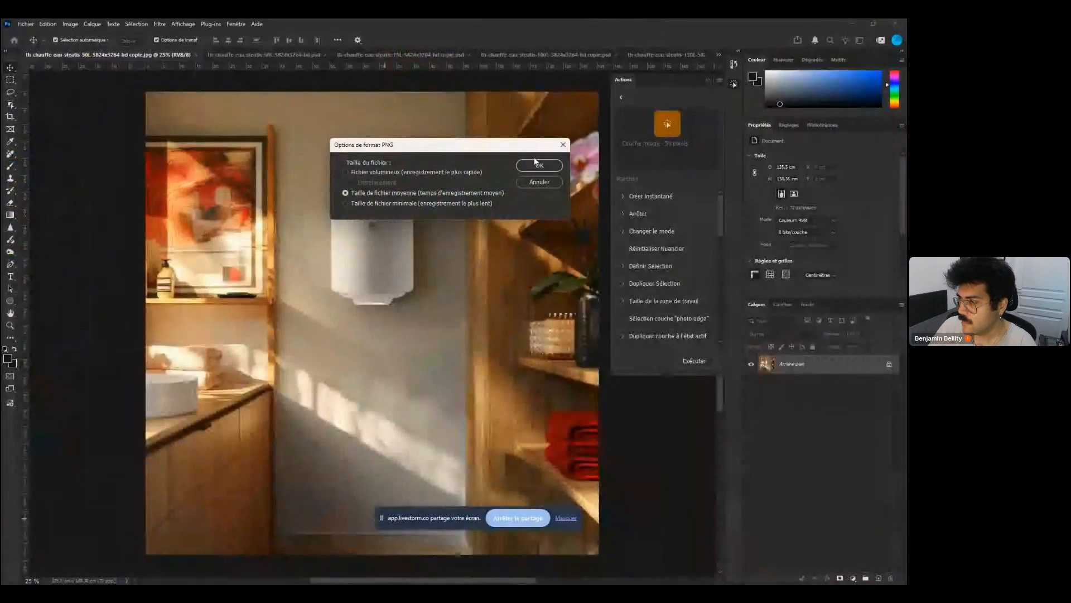
{"action": "left_click", "coordinate": [537, 164]}
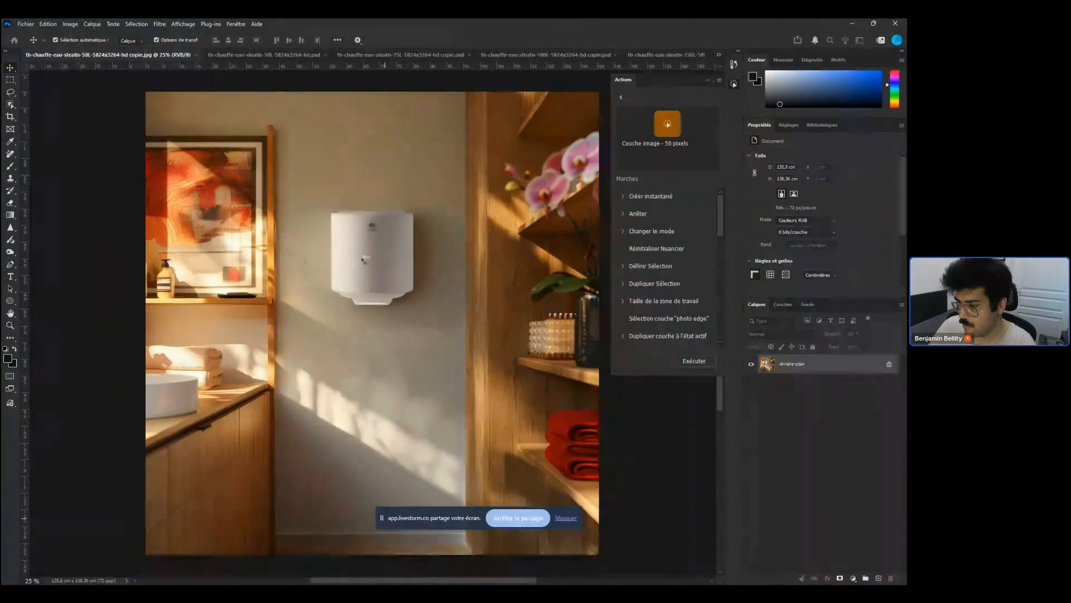
Save a copy of the current image as JPEG into the export temporaire folder
{"action": "key", "text": "ctrl+alt+s"}
{"action": "key", "text": "Return"}
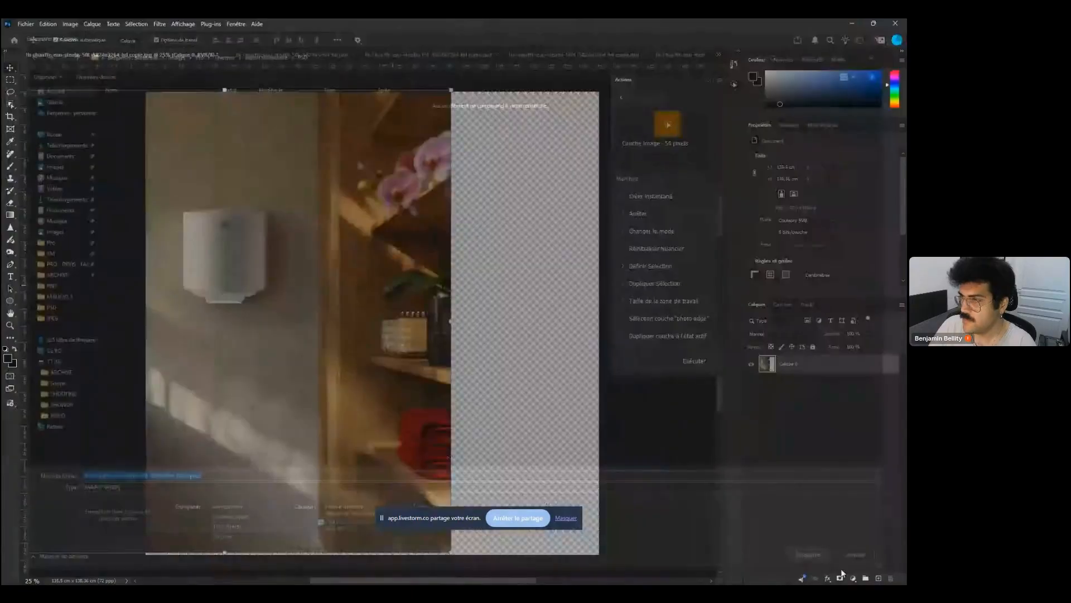
{"action": "left_click", "coordinate": [513, 157]}
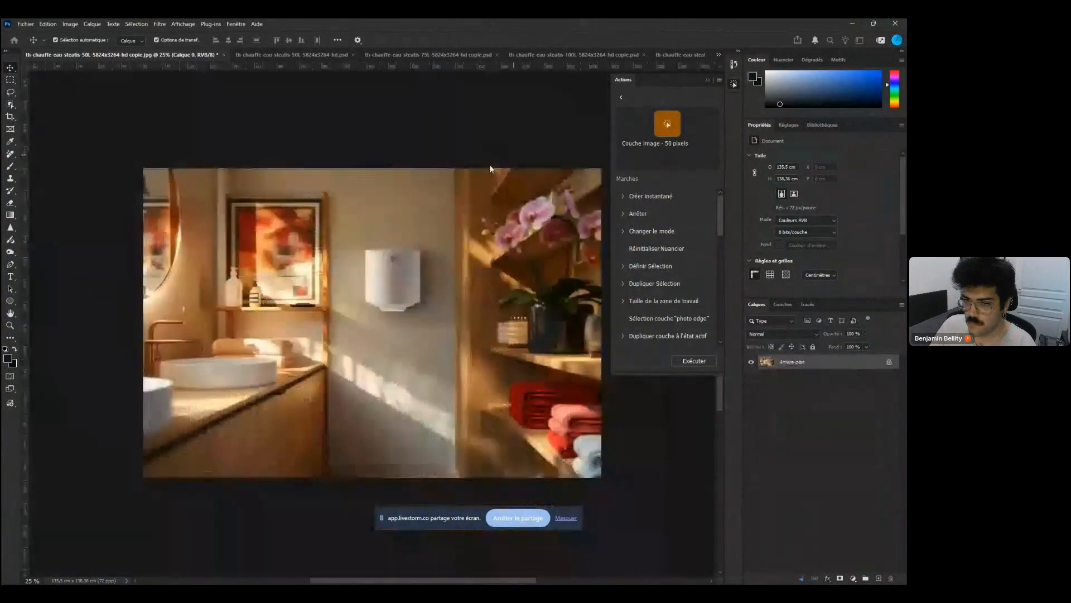
{"action": "key", "text": "ctrl+alt+s"}
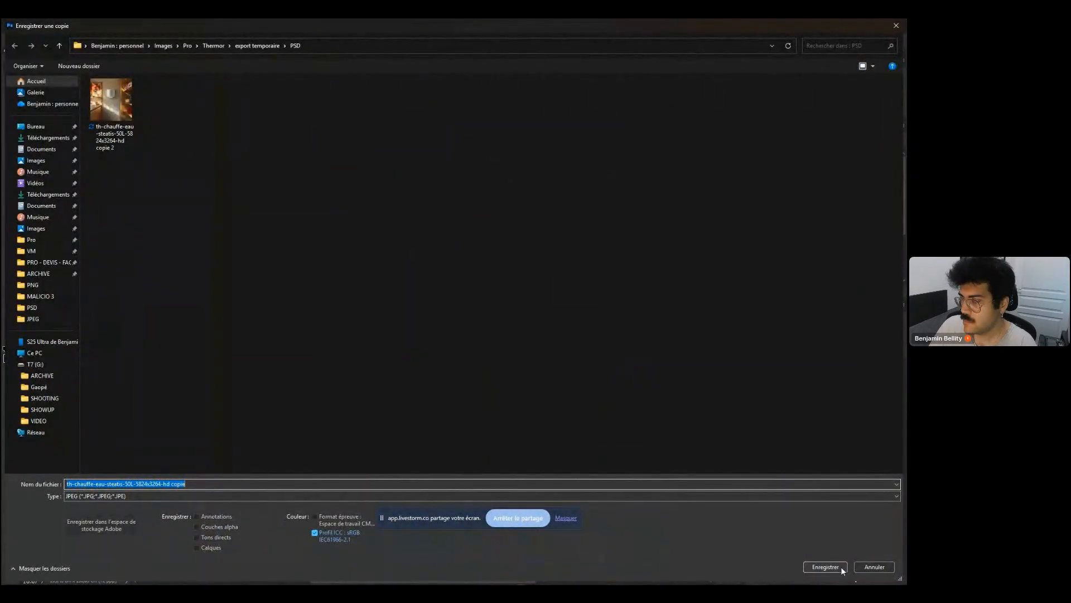
{"action": "left_click", "coordinate": [826, 567]}
{"action": "left_click", "coordinate": [506, 148]}
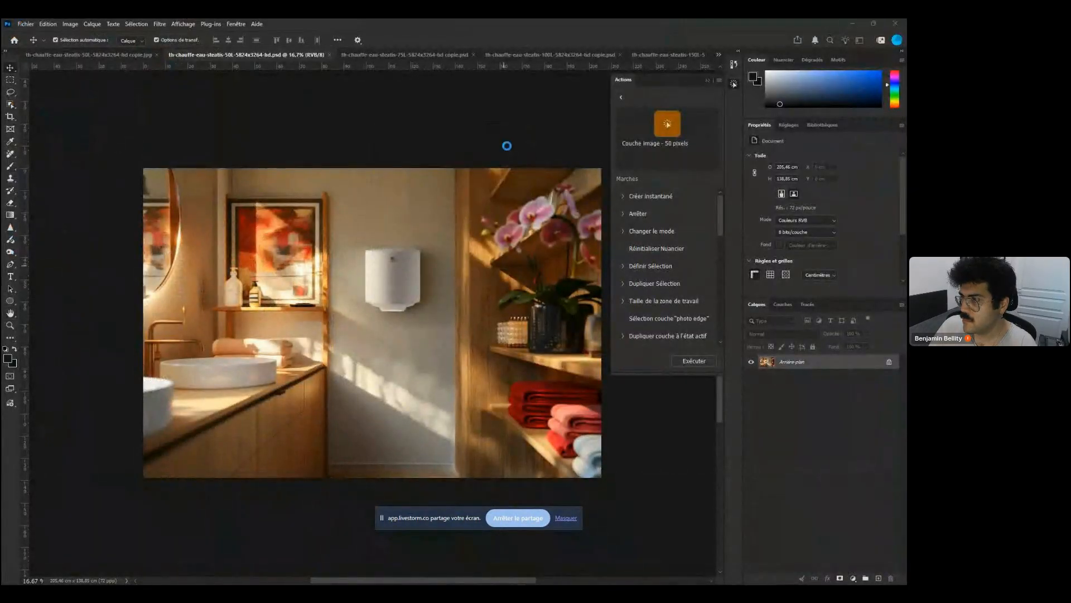
Save another JPEG copy of the 50L image, replacing the existing file of the same name
{"action": "key", "text": "ctrl+alt+s"}
{"action": "left_click", "coordinate": [837, 571]}
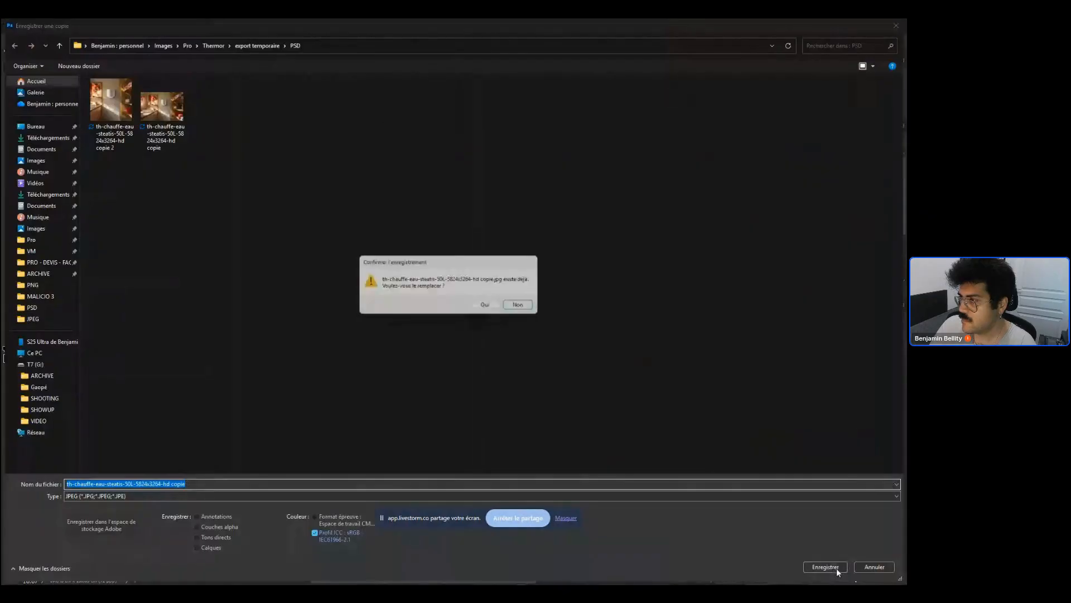
{"action": "left_click", "coordinate": [485, 304]}
{"action": "key", "text": "Return"}
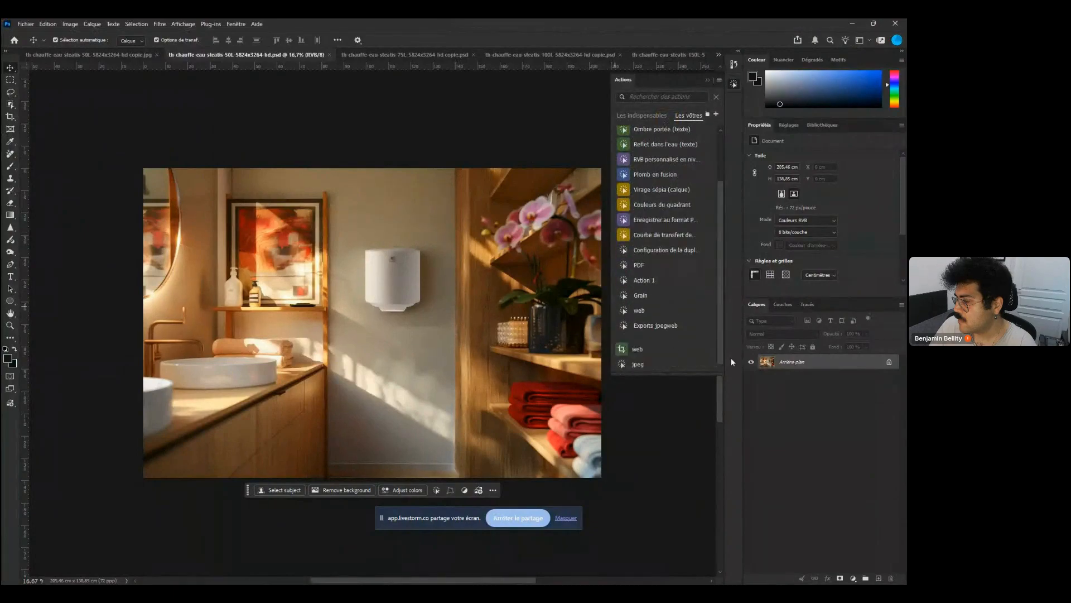
Open the Exports jpegweb action's details and return to Photoshop from the taskbar
{"action": "left_click", "coordinate": [697, 327]}
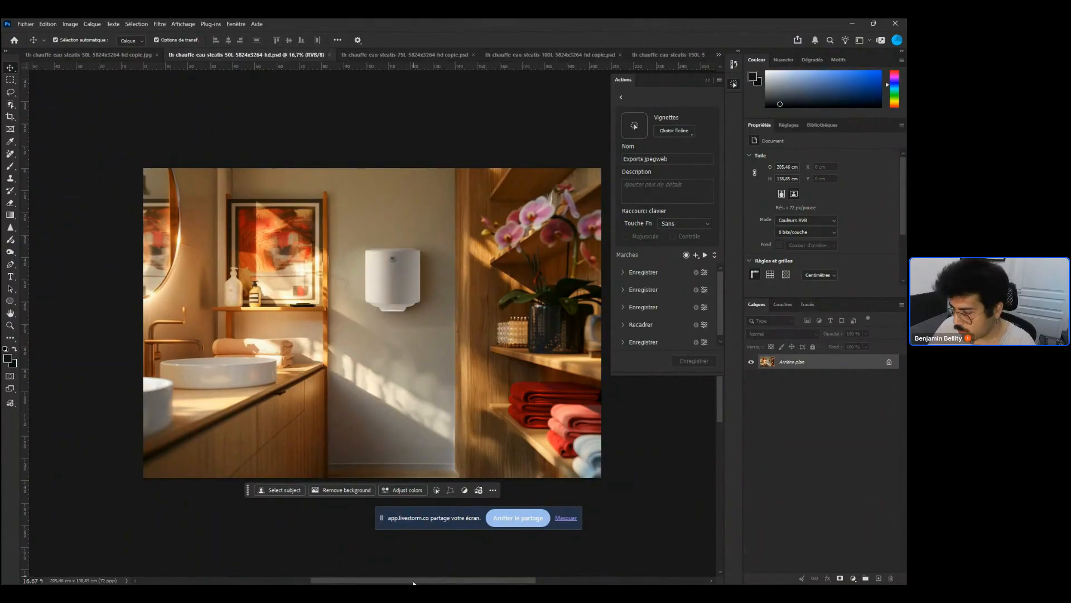
{"action": "mouse_move", "coordinate": [345, 578]}
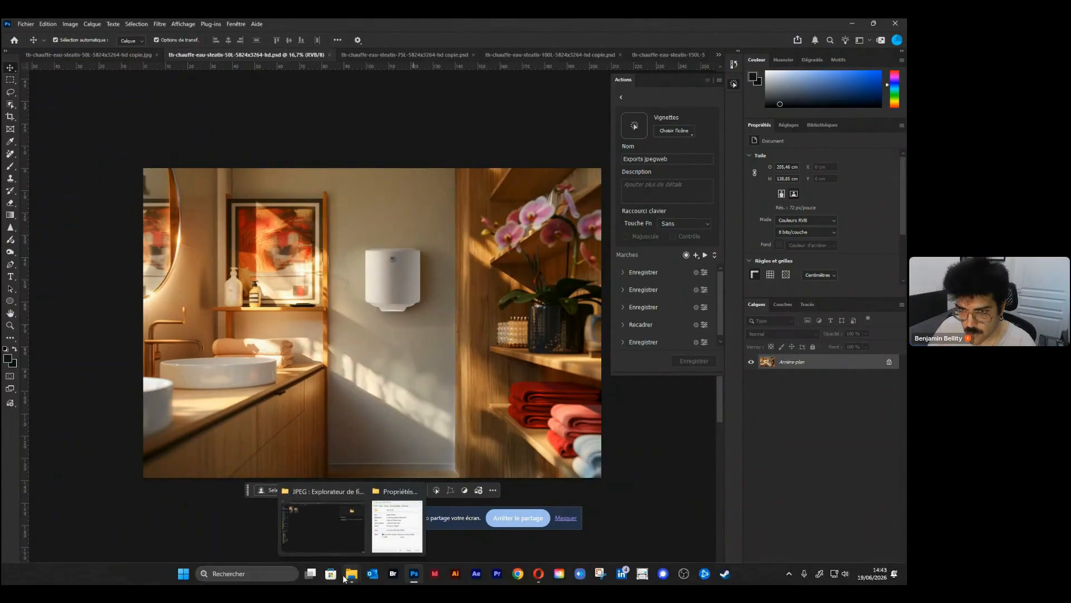
{"action": "left_click", "coordinate": [331, 574]}
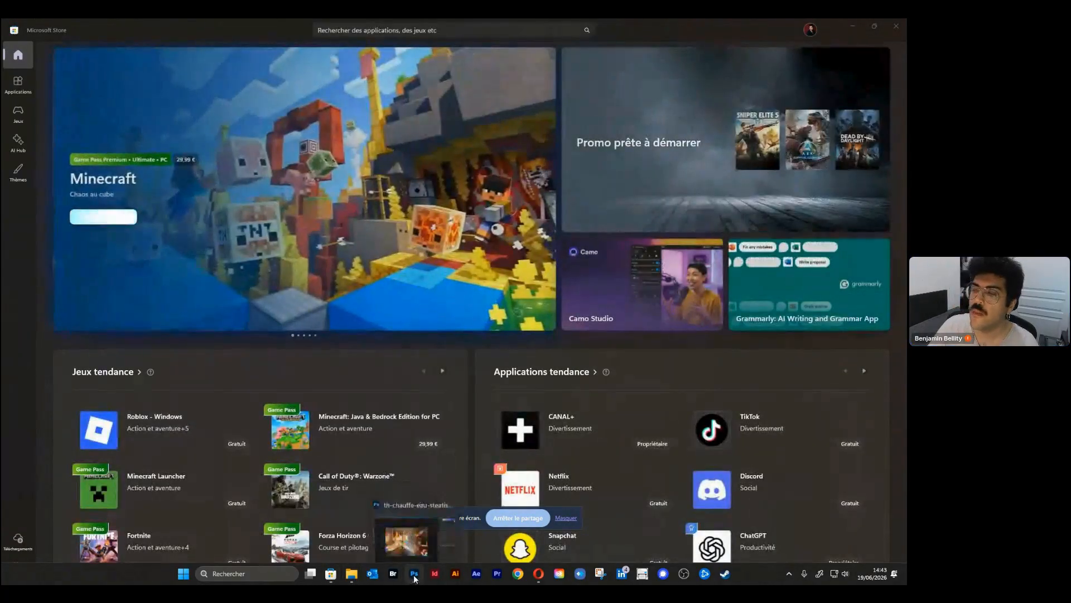
{"action": "left_click", "coordinate": [415, 575]}
{"action": "left_click", "coordinate": [26, 24]}
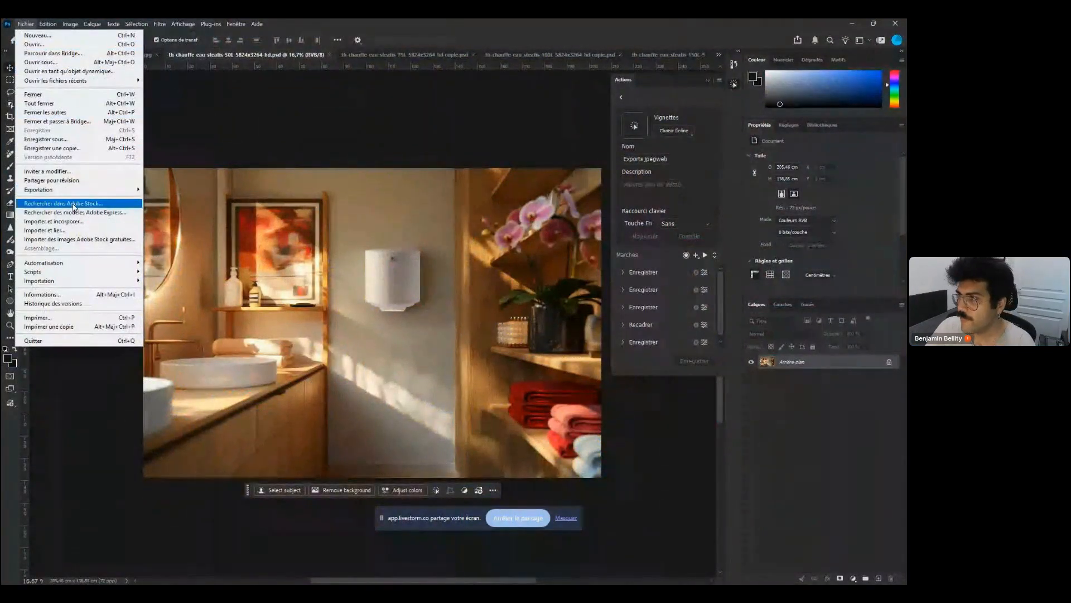
{"action": "mouse_move", "coordinate": [72, 263]}
{"action": "left_click", "coordinate": [167, 263]}
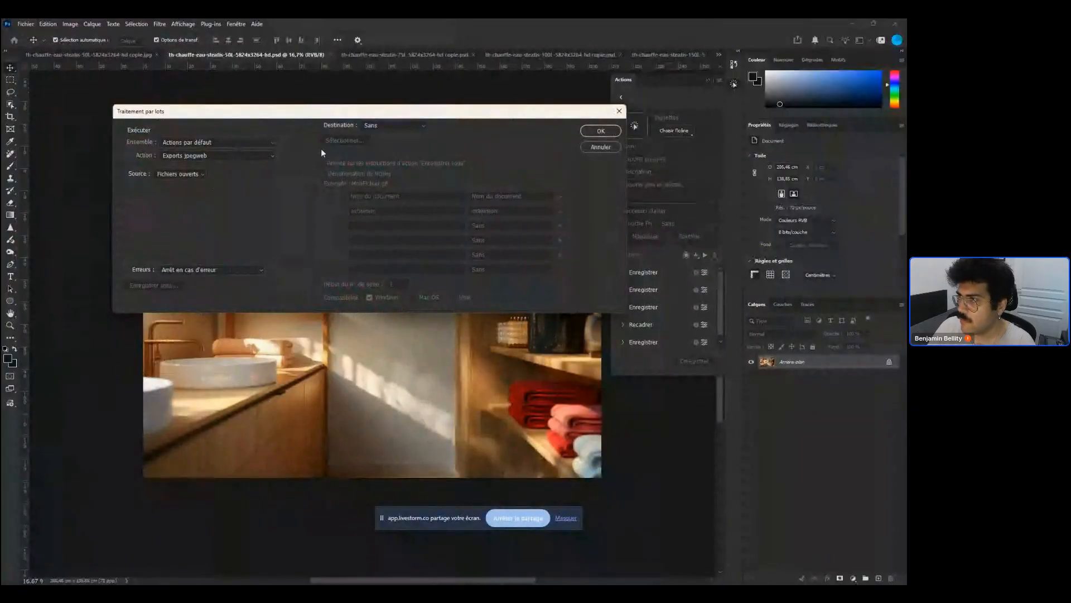
{"action": "left_click", "coordinate": [375, 124]}
{"action": "left_click", "coordinate": [410, 124]}
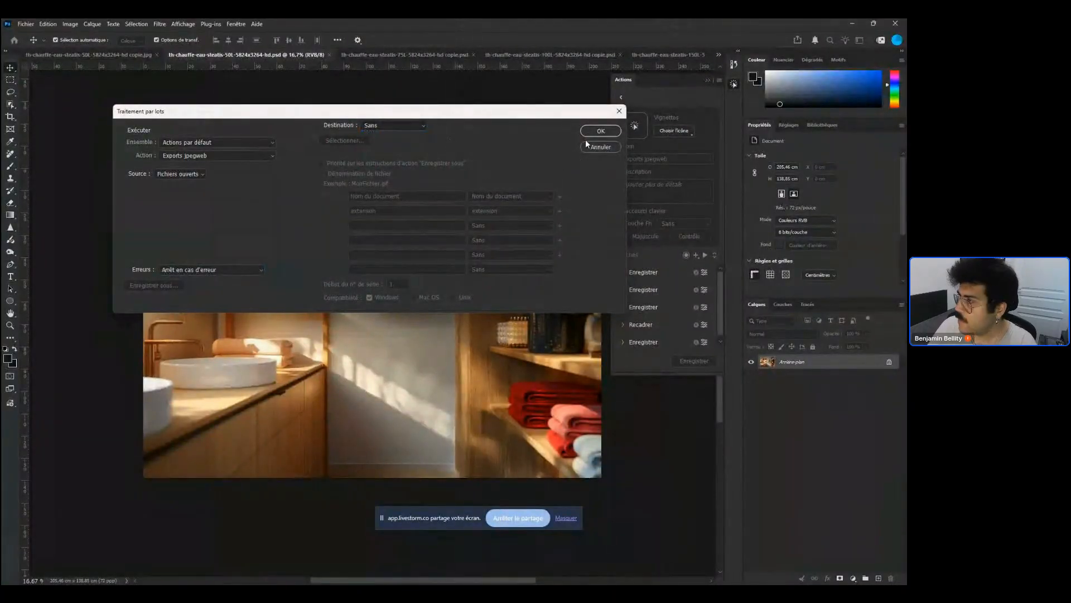
{"action": "left_click", "coordinate": [601, 147]}
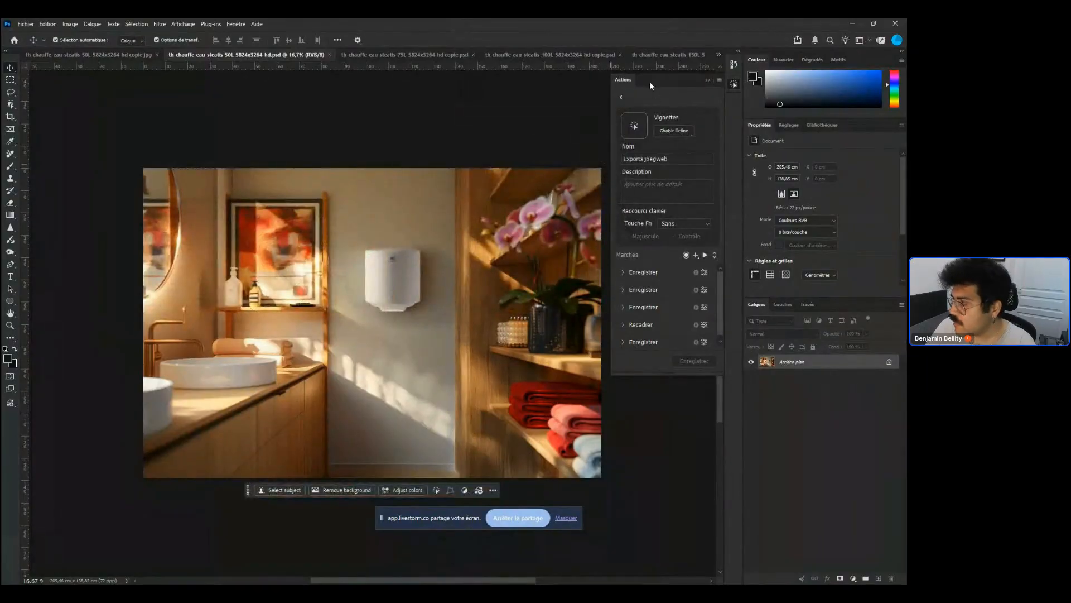
Return to the actions list and run the Exports jpegweb action on the open water-heater documents
{"action": "left_click", "coordinate": [621, 98]}
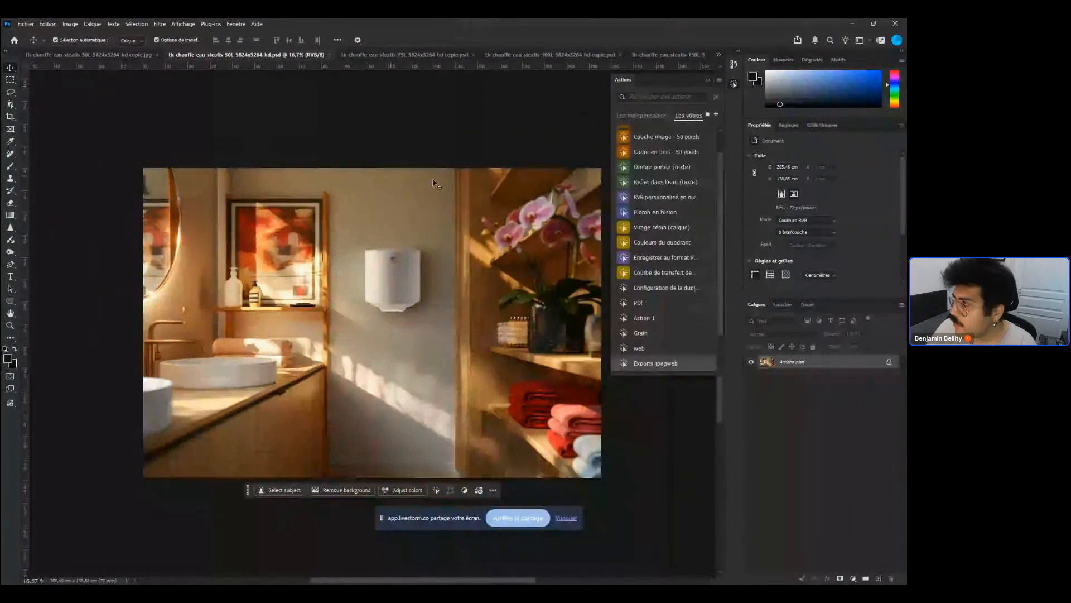
{"action": "left_click", "coordinate": [697, 363]}
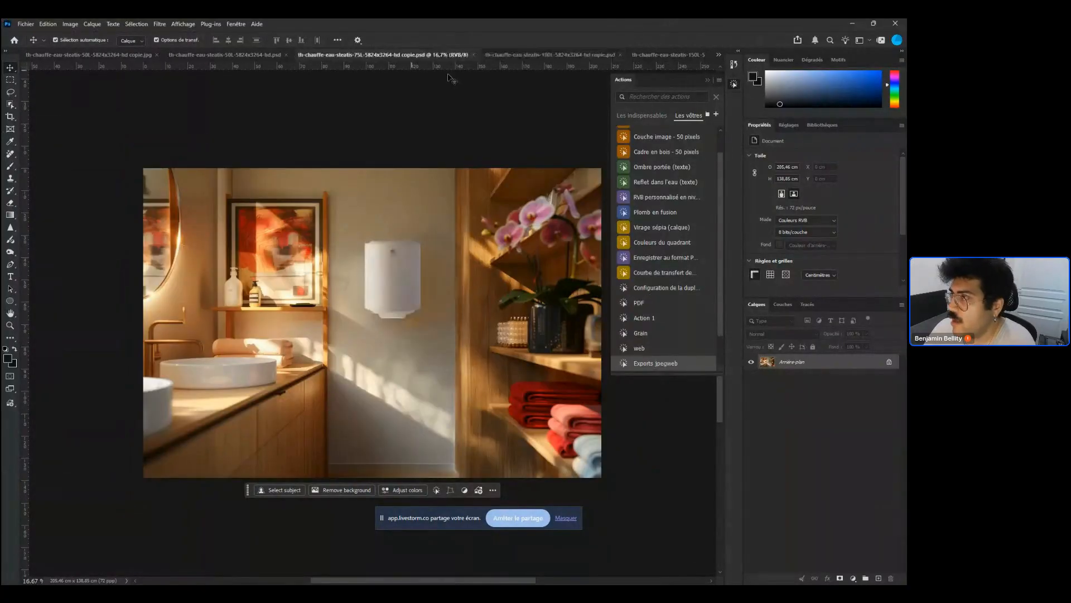
{"action": "left_click", "coordinate": [647, 361]}
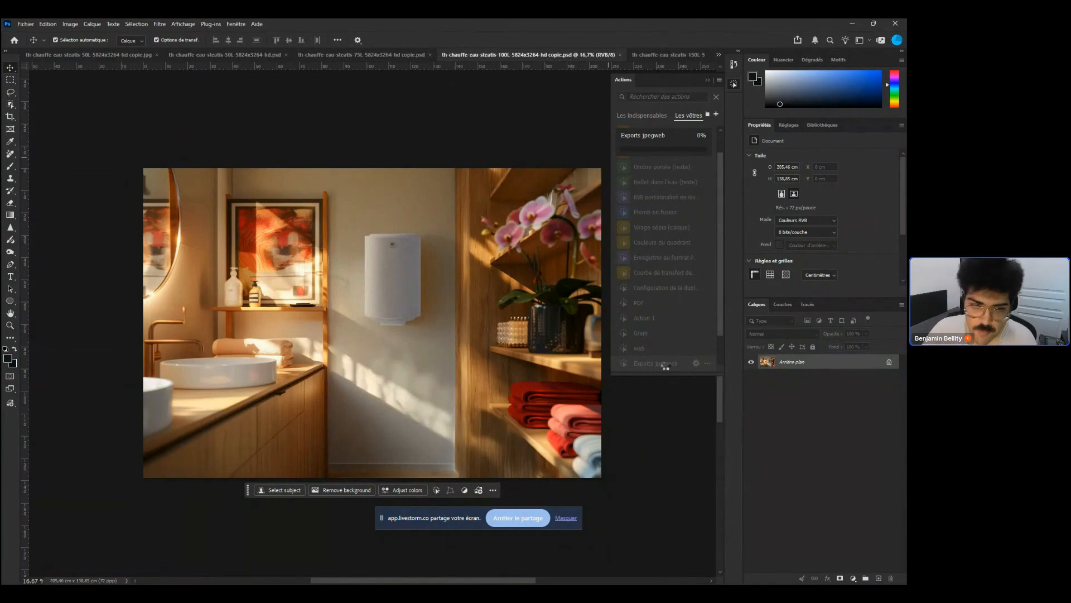
Check the export temporaire JPEG folder in File Explorer for the new copies, then minimize it
{"action": "mouse_move", "coordinate": [310, 579]}
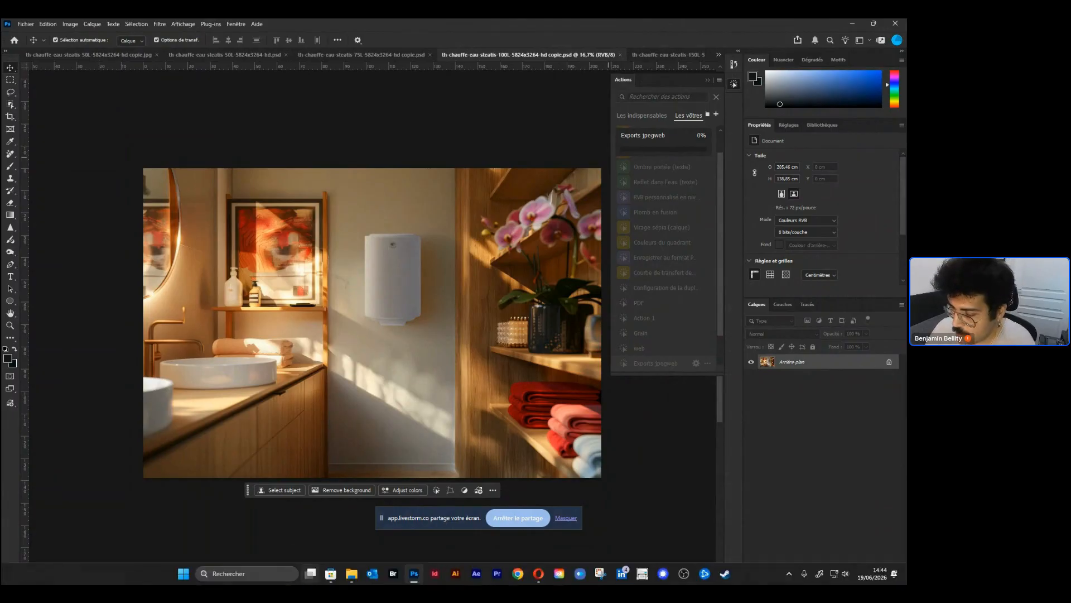
{"action": "mouse_move", "coordinate": [351, 578]}
{"action": "left_click", "coordinate": [330, 537]}
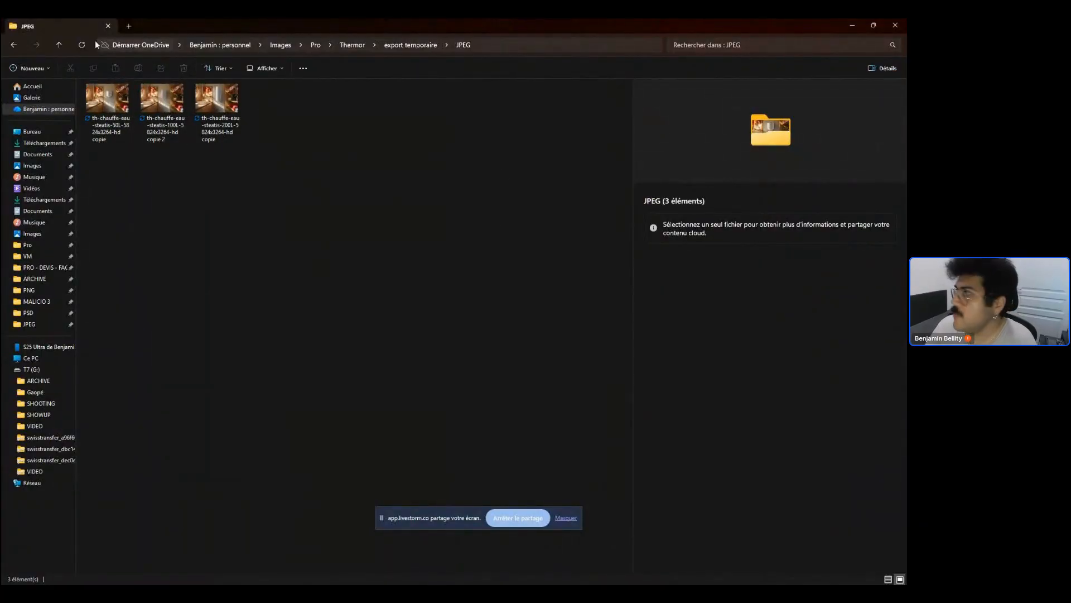
{"action": "left_click", "coordinate": [852, 23]}
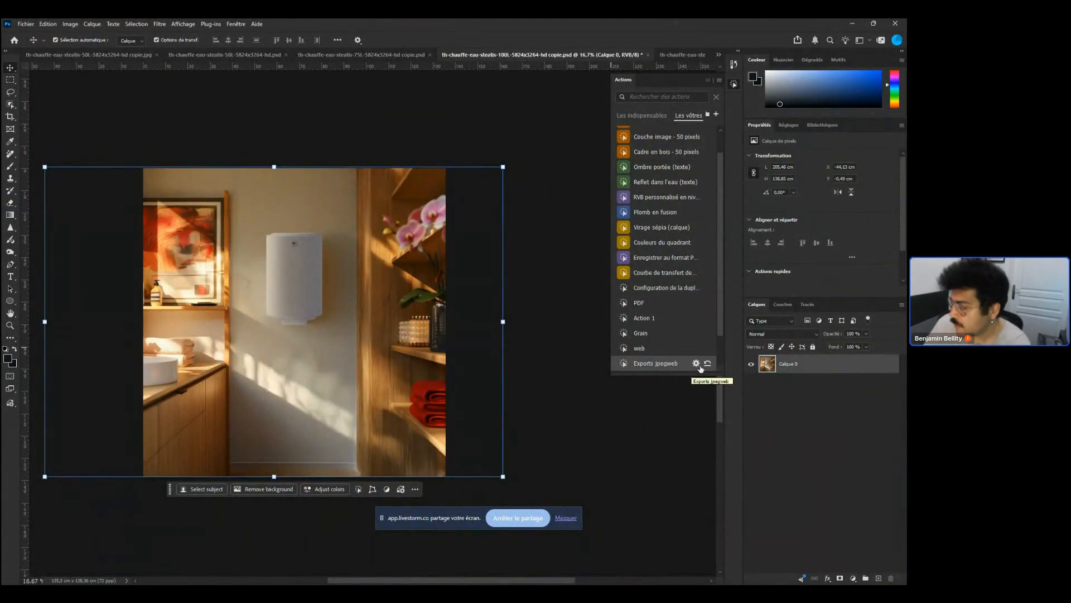
Review the Exports jpegweb steps, then create a new action and start recording it
{"action": "left_click", "coordinate": [704, 364]}
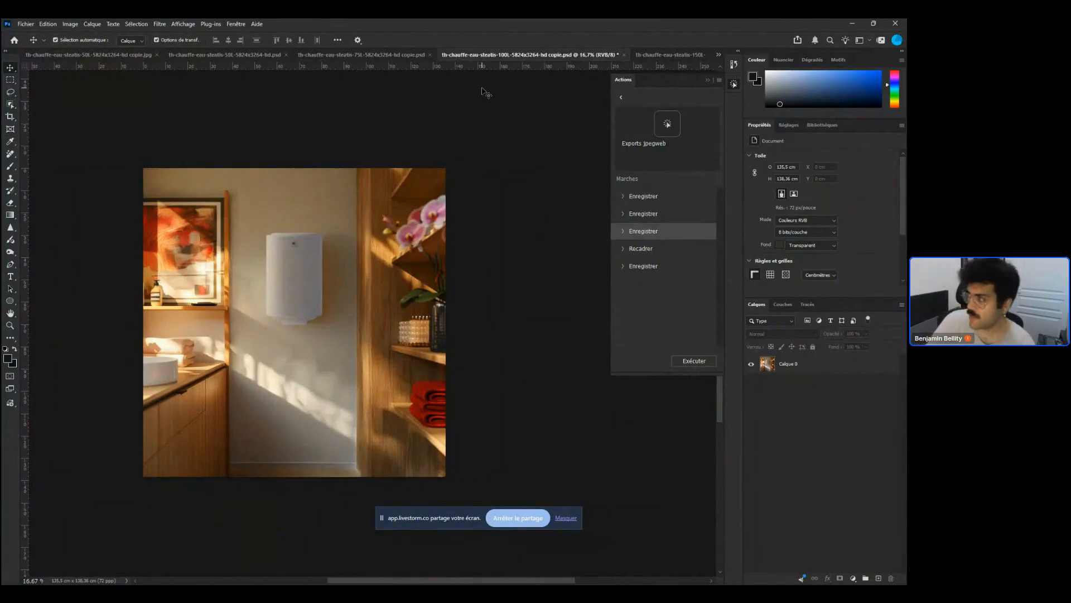
{"action": "left_click", "coordinate": [617, 96]}
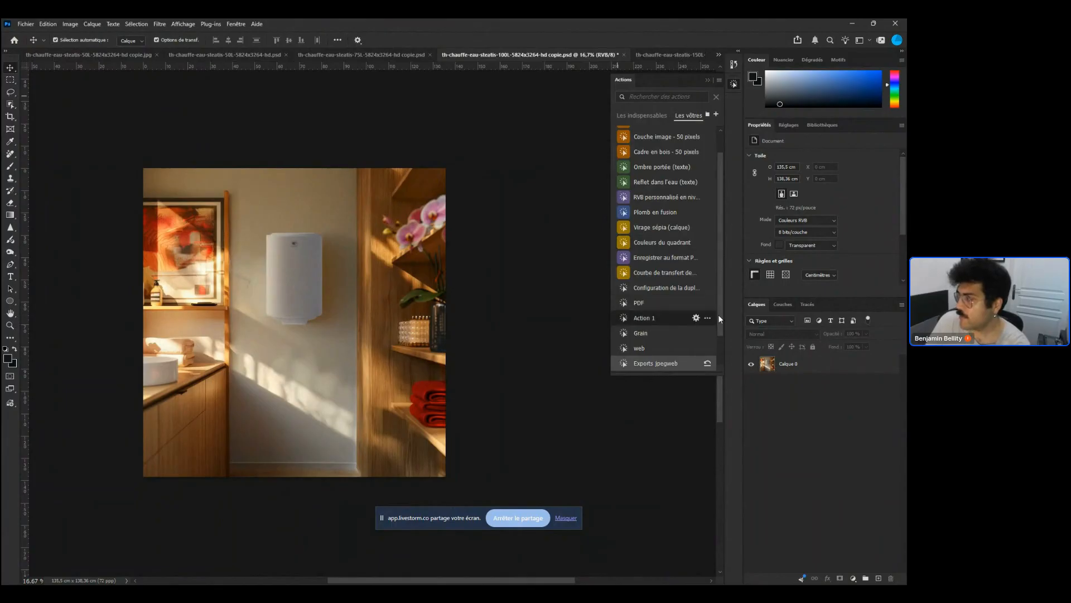
{"action": "scroll", "coordinate": [718, 313], "scroll_direction": "up", "scroll_amount": 2}
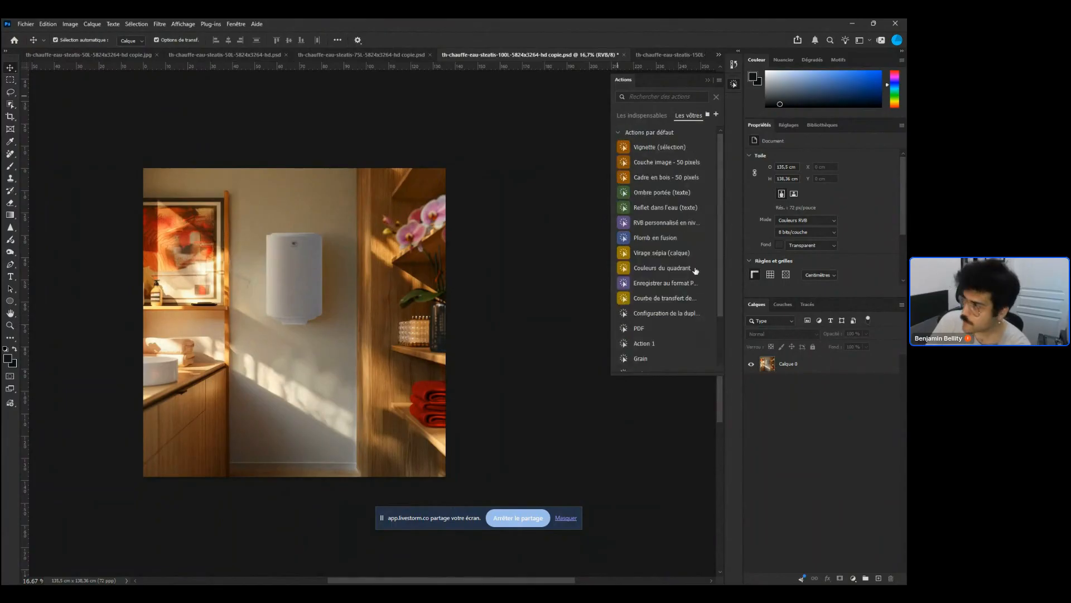
{"action": "left_click", "coordinate": [716, 115]}
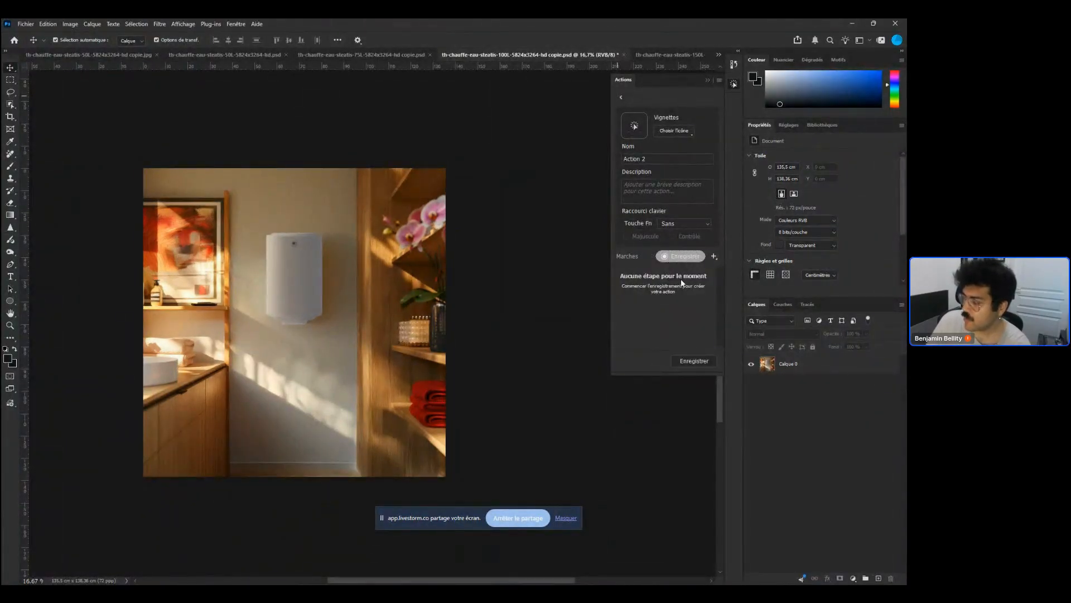
{"action": "left_click", "coordinate": [666, 258]}
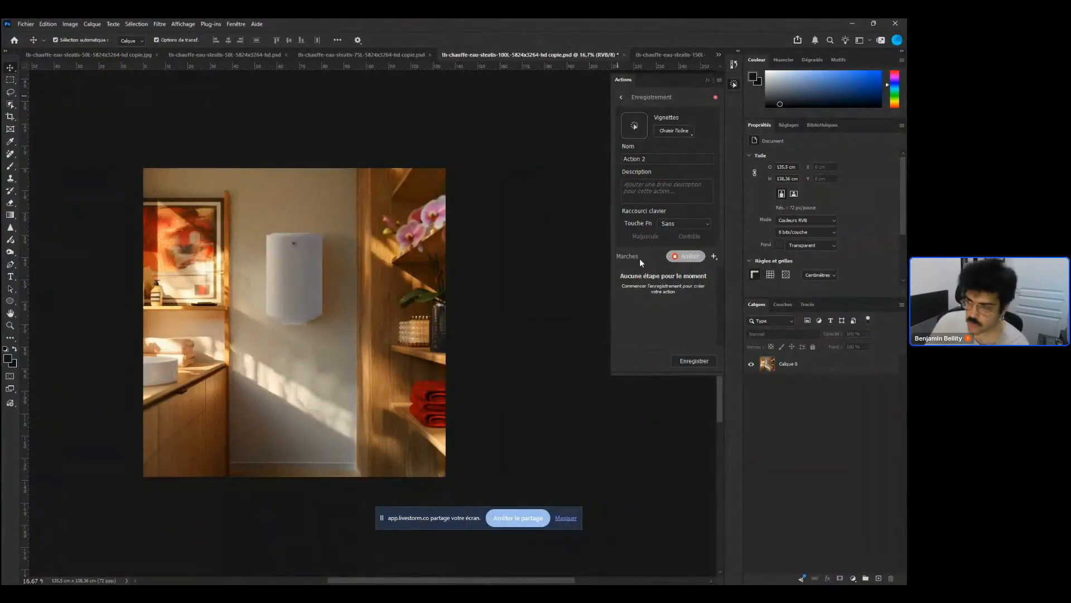
Record selecting the image layer and a crop that extends the canvas to the right in the new action
{"action": "left_click", "coordinate": [799, 364]}
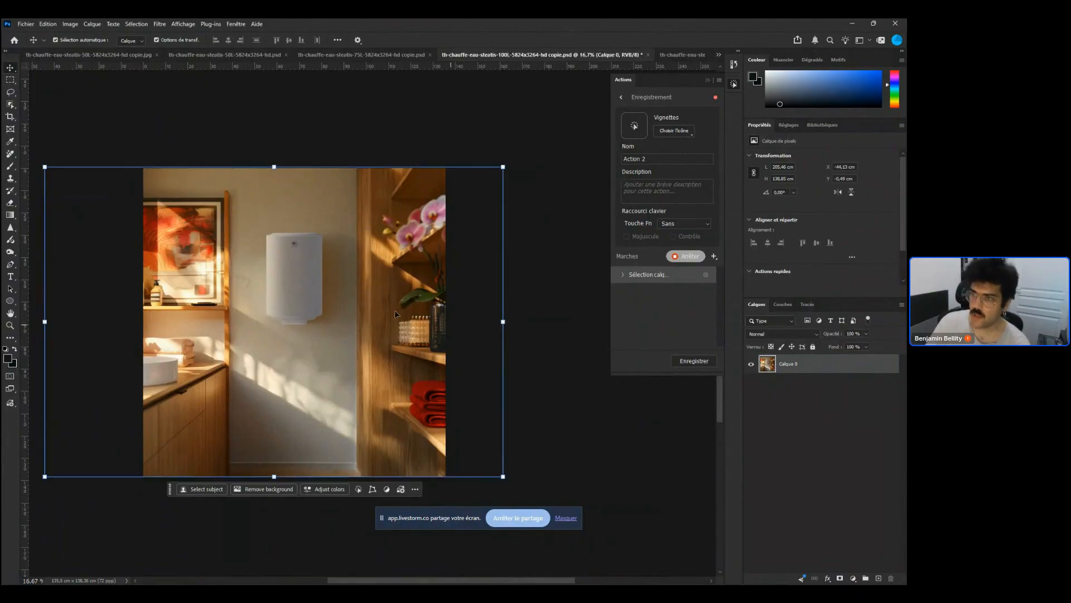
{"action": "key", "text": "c"}
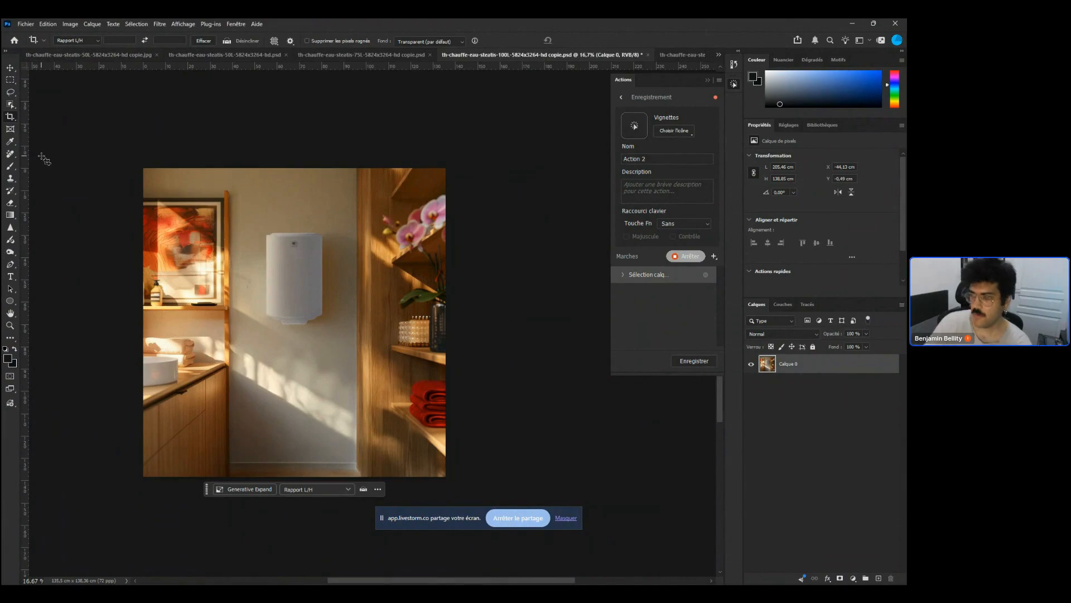
{"action": "left_click_drag", "start_coordinate": [446, 330], "coordinate": [540, 333]}
{"action": "key", "text": "Return"}
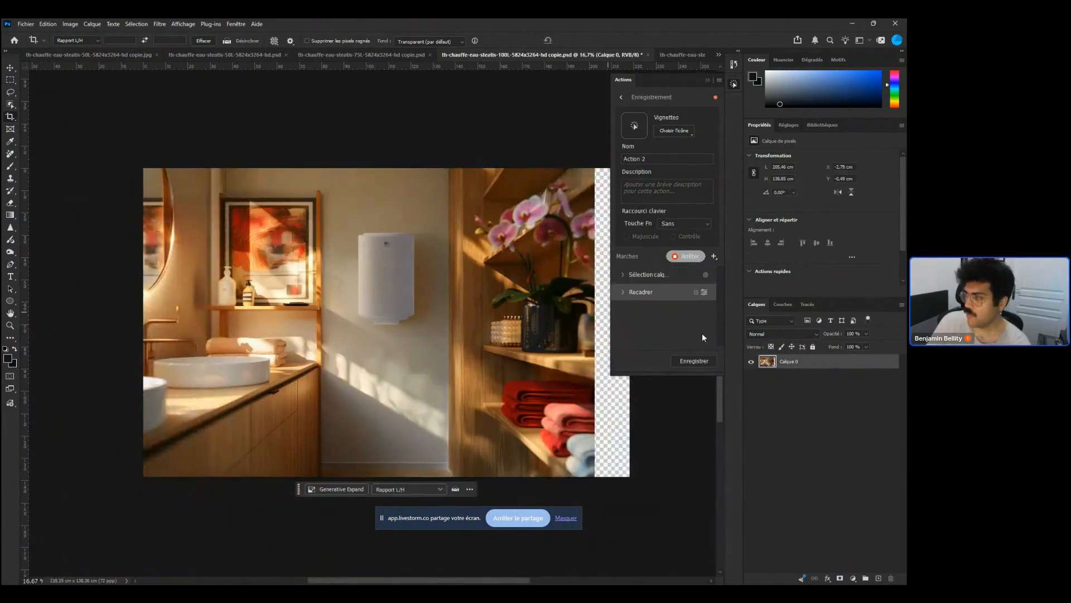
Stop recording and save Action 2
{"action": "left_click", "coordinate": [709, 362]}
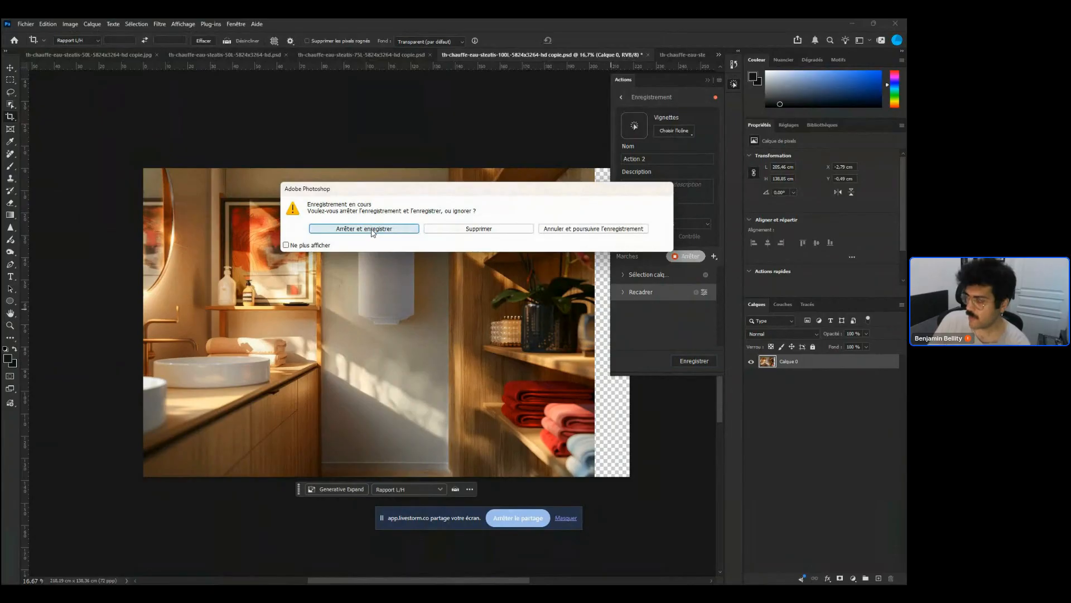
{"action": "left_click", "coordinate": [372, 230]}
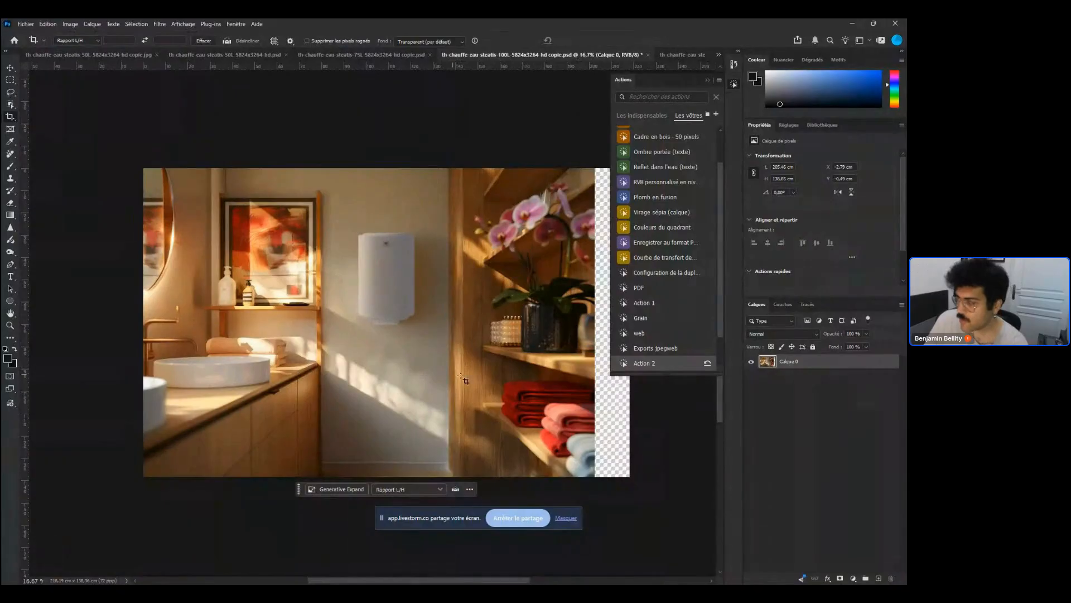
Open the Exports jpegweb action's details and try to edit the options of its final save step
{"action": "left_click", "coordinate": [695, 349]}
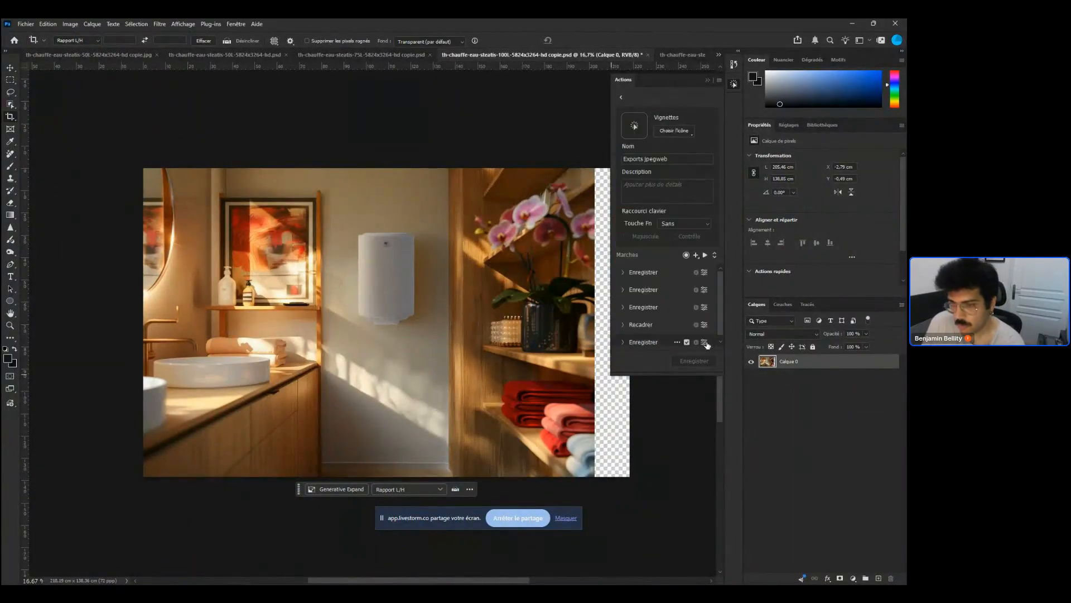
{"action": "left_click", "coordinate": [707, 344]}
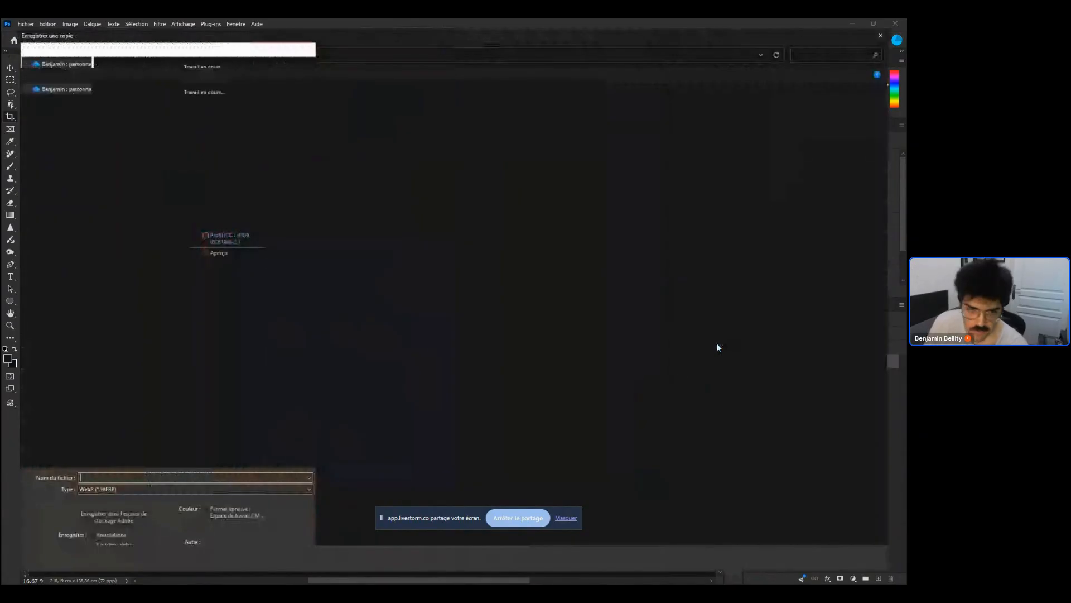
{"action": "key", "text": "Escape"}
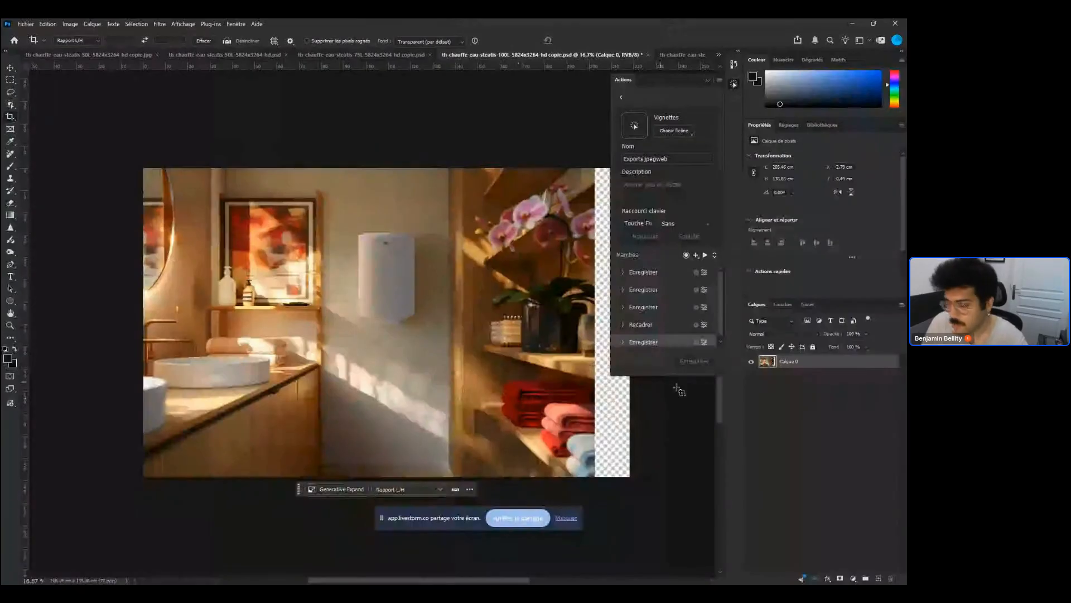
{"action": "left_click", "coordinate": [707, 343]}
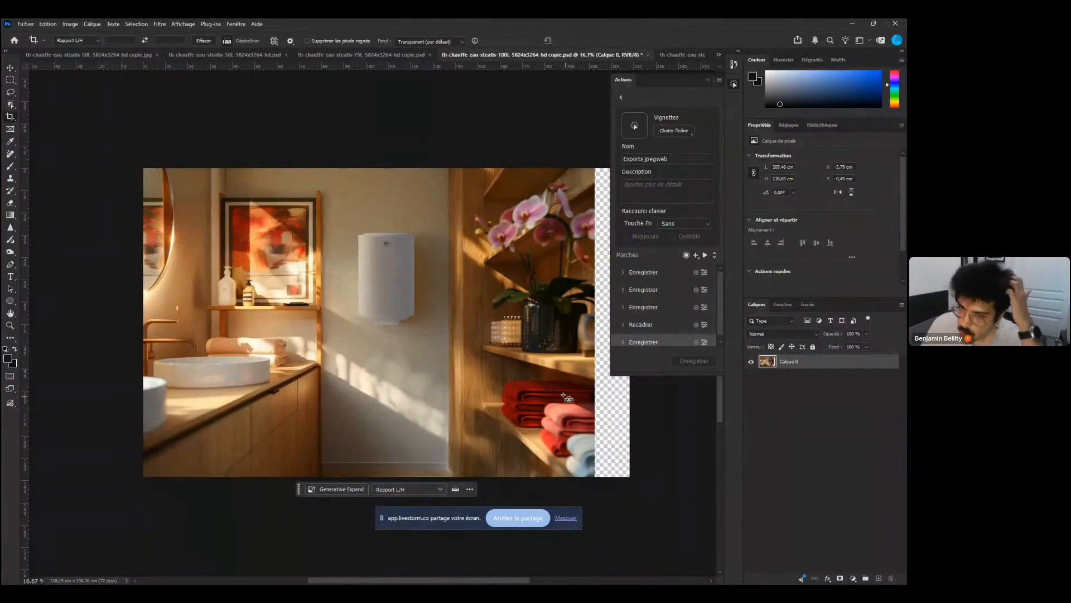
Undo the last two changes to the document
{"action": "key", "text": "ctrl+z"}
{"action": "key", "text": "ctrl+z"}
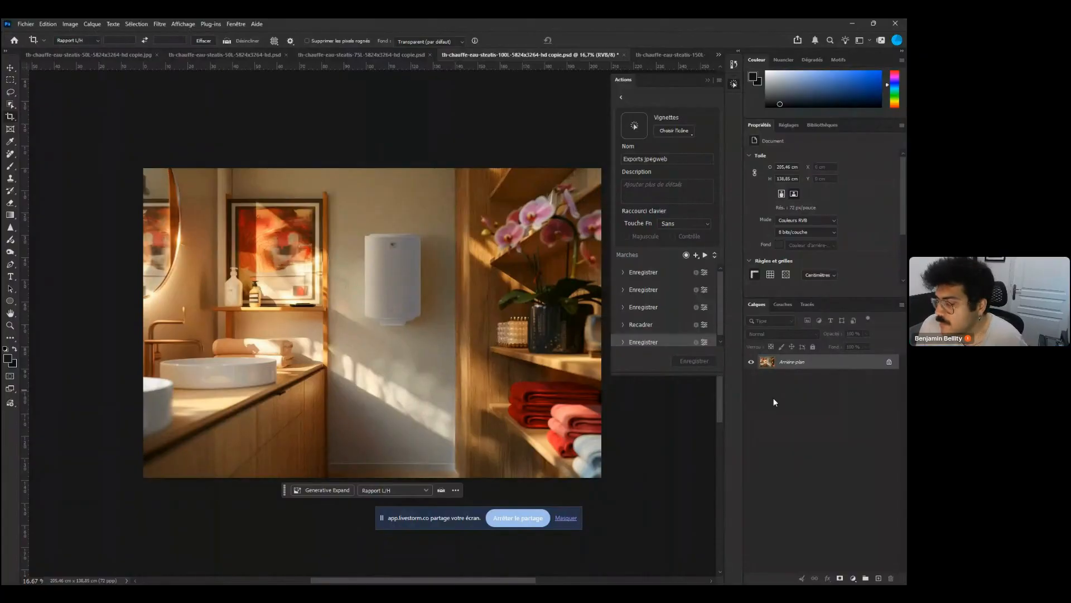
{"action": "scroll", "coordinate": [217, 504], "scroll_direction": "up", "scroll_amount": 1}
Switch to File Explorer to check the export temporaire JPEG folder
{"action": "mouse_move", "coordinate": [226, 583]}
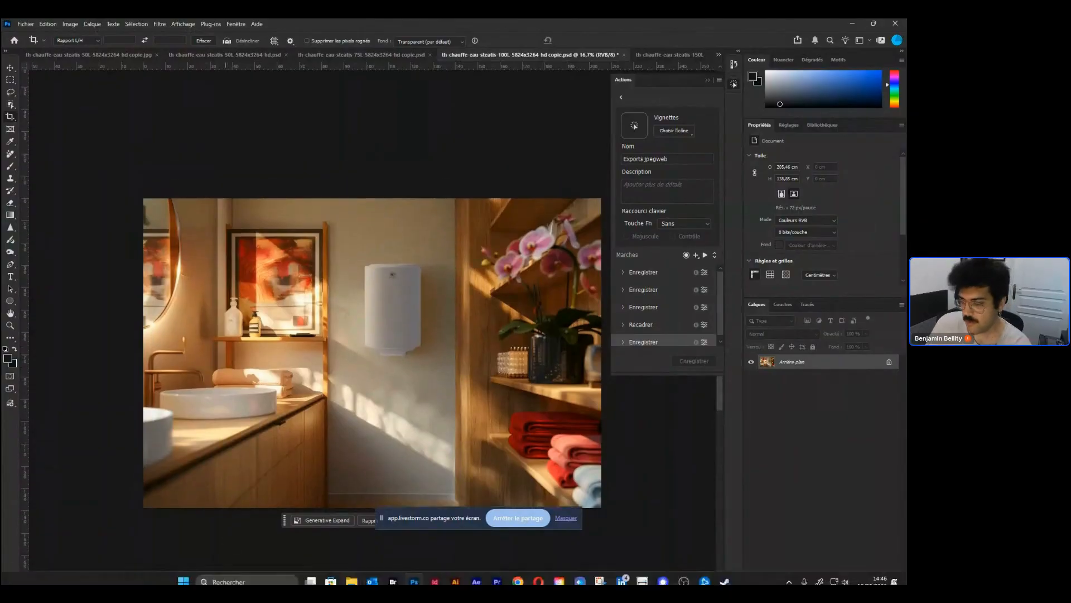
{"action": "mouse_move", "coordinate": [352, 575]}
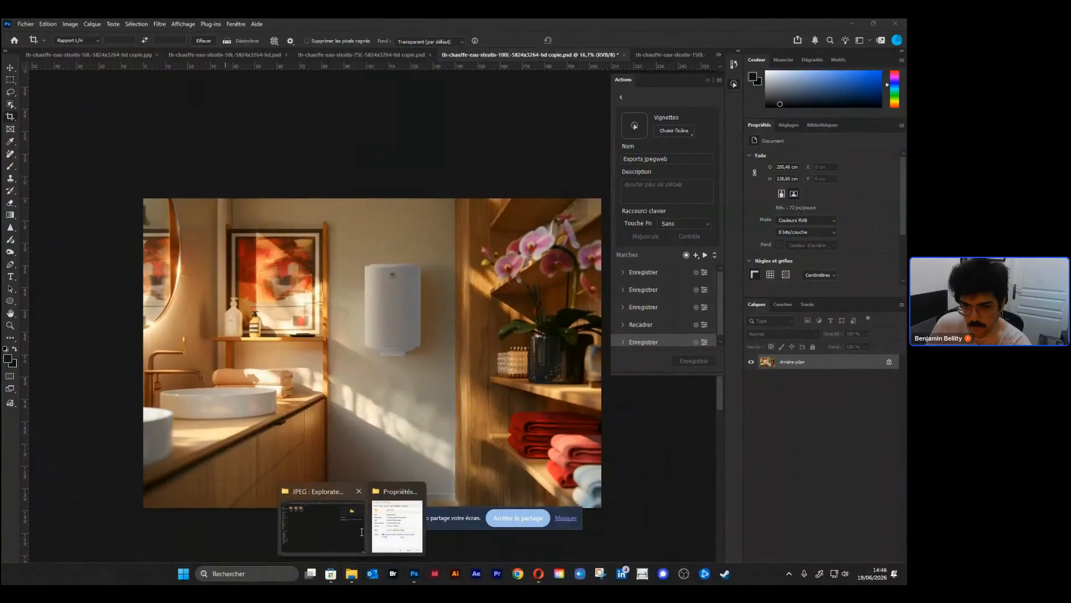
{"action": "left_click", "coordinate": [351, 534]}
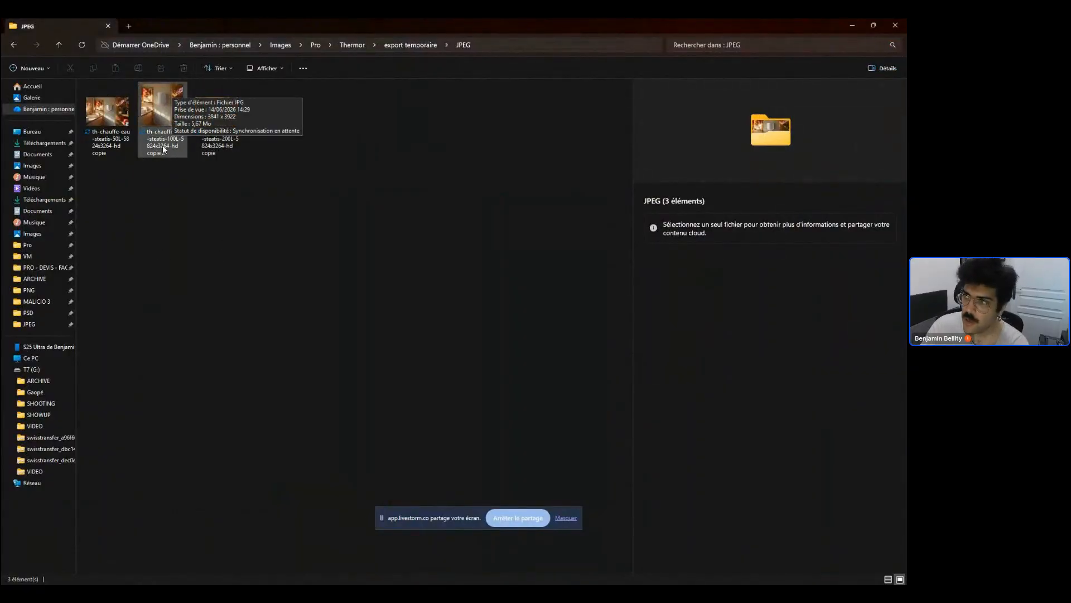
Switch to Adobe Bridge and open the Thermor export temporaire JPEG folder
{"action": "mouse_move", "coordinate": [334, 579]}
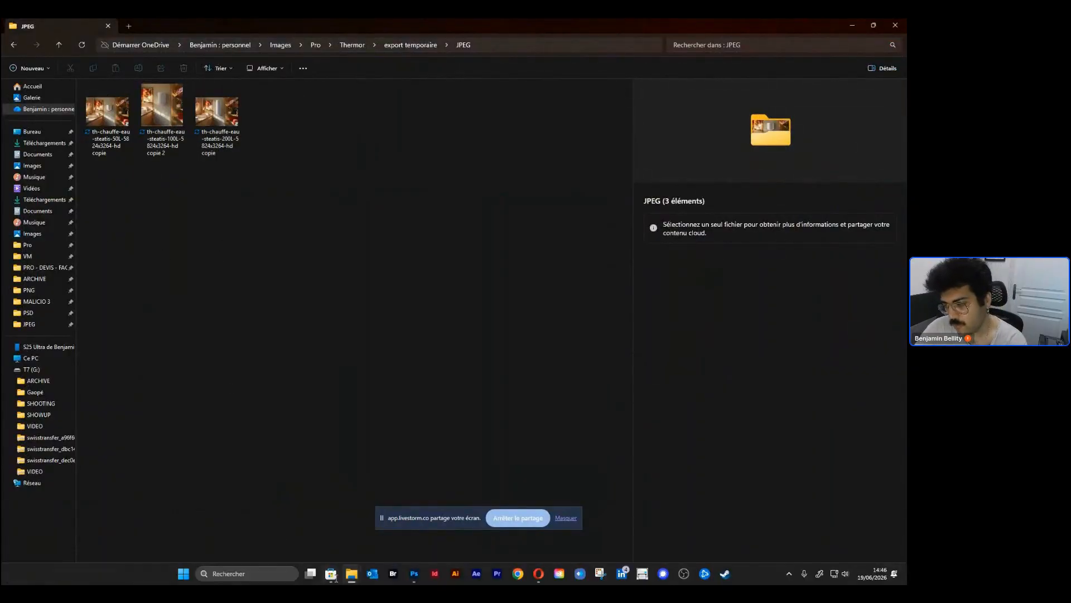
{"action": "left_click", "coordinate": [398, 574]}
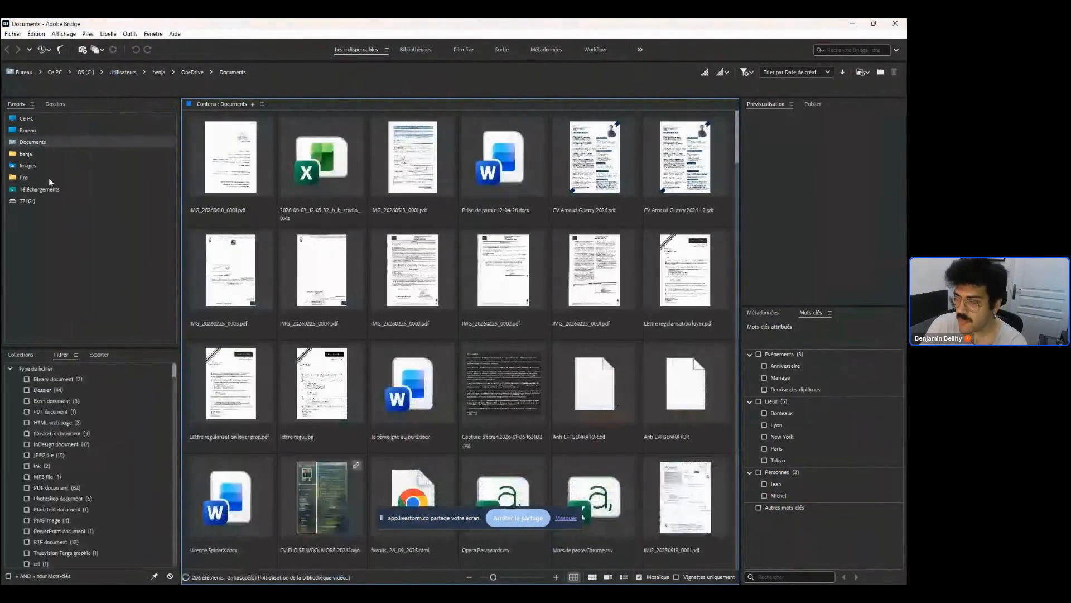
{"action": "left_click", "coordinate": [49, 177]}
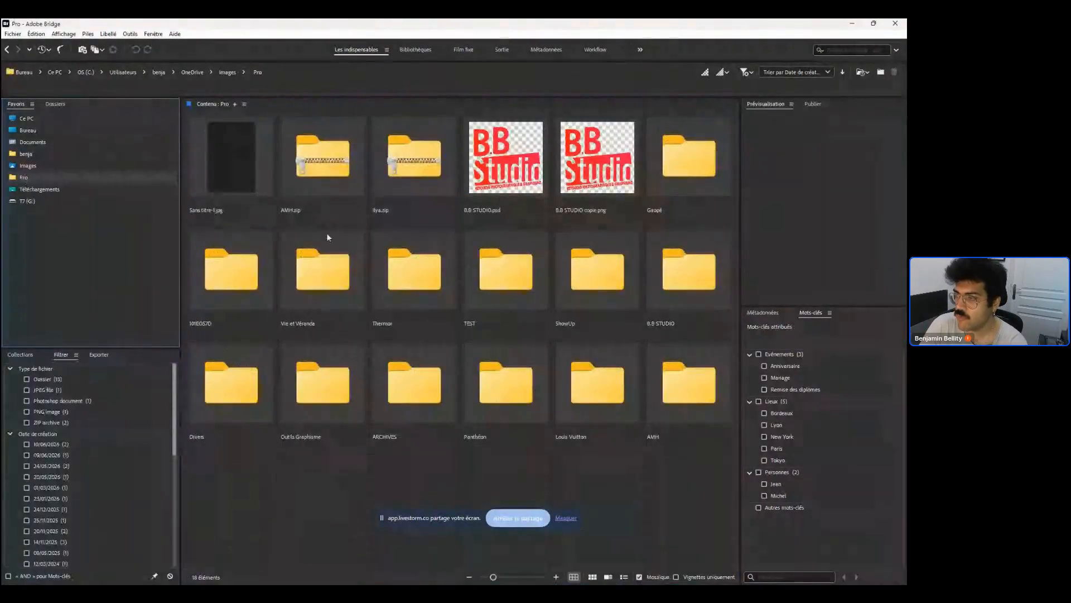
{"action": "left_click", "coordinate": [406, 275]}
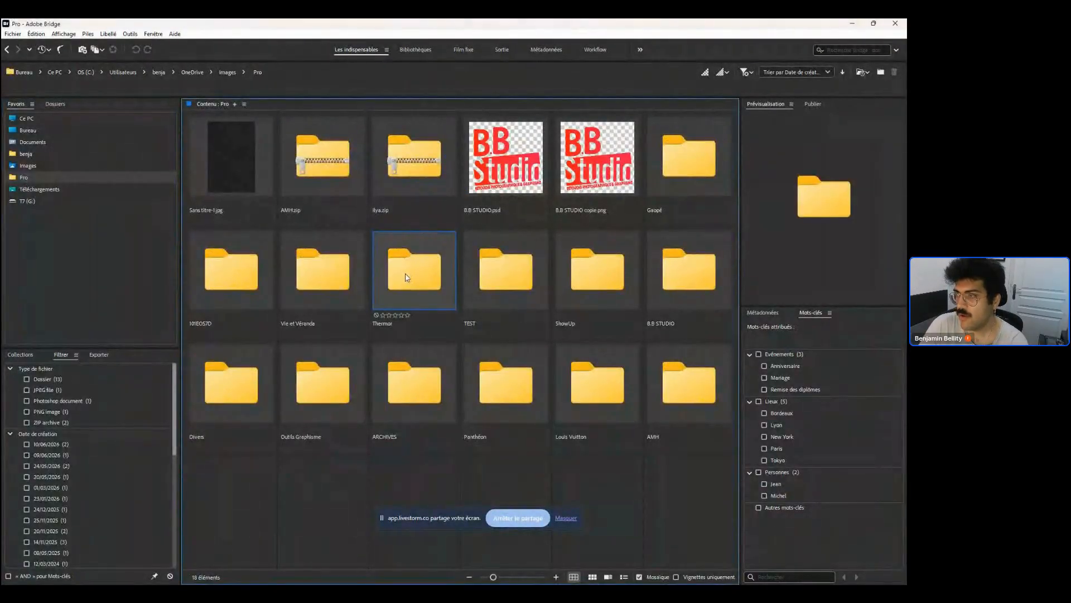
{"action": "left_click_drag", "start_coordinate": [272, 28], "coordinate": [2, 134]}
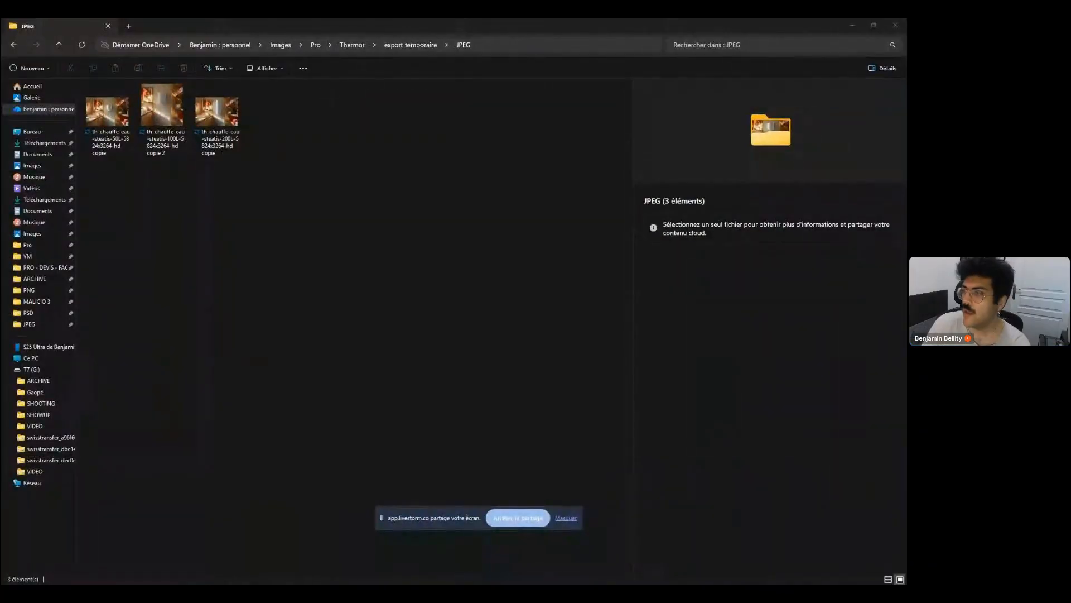
{"action": "left_click_drag", "start_coordinate": [1, 106], "coordinate": [636, 14]}
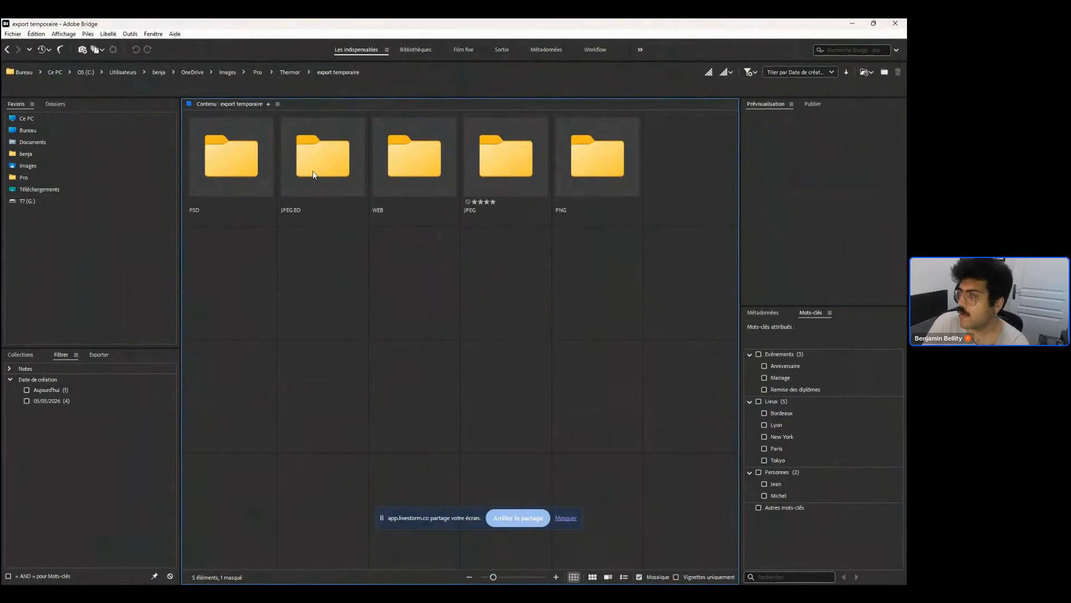
{"action": "double_click", "coordinate": [524, 164]}
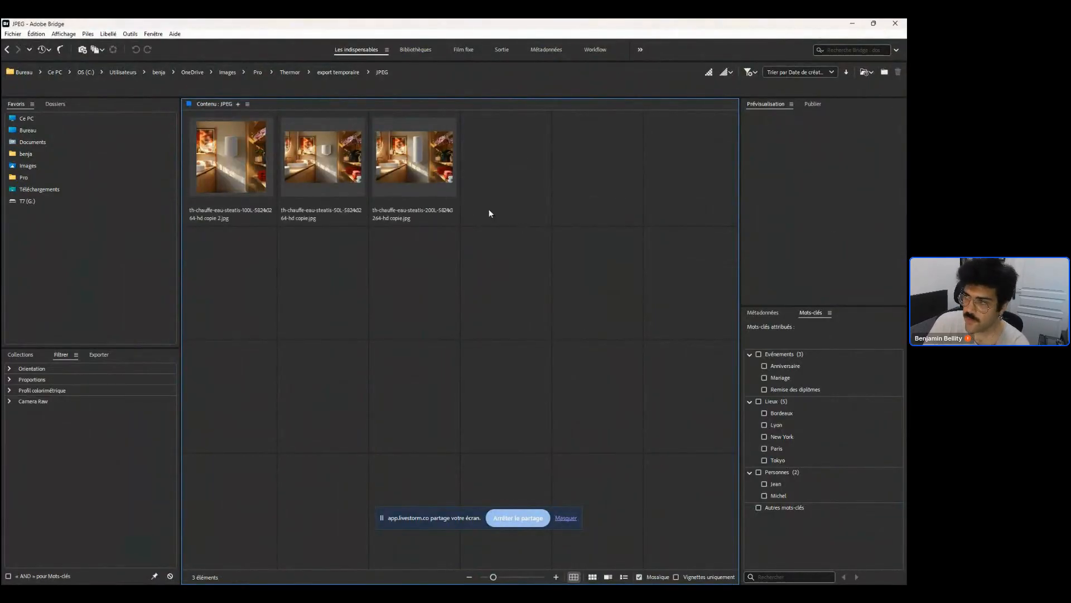
Batch rename all three JPEGs, substituting the string "copie" out of their file names
{"action": "left_click", "coordinate": [429, 179]}
{"action": "key", "text": "ctrl+a"}
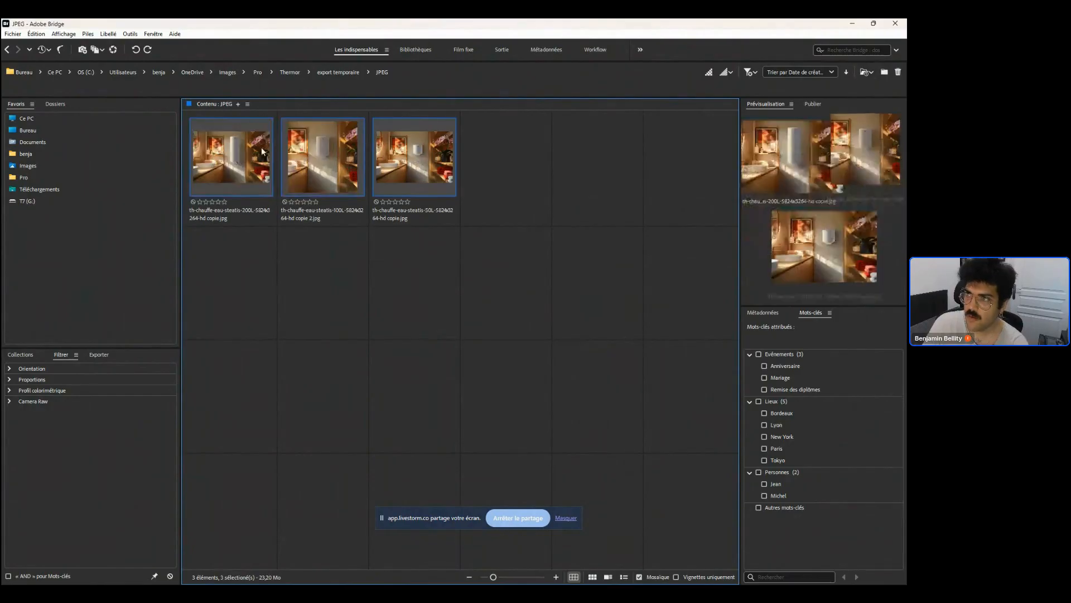
{"action": "left_click", "coordinate": [130, 34]}
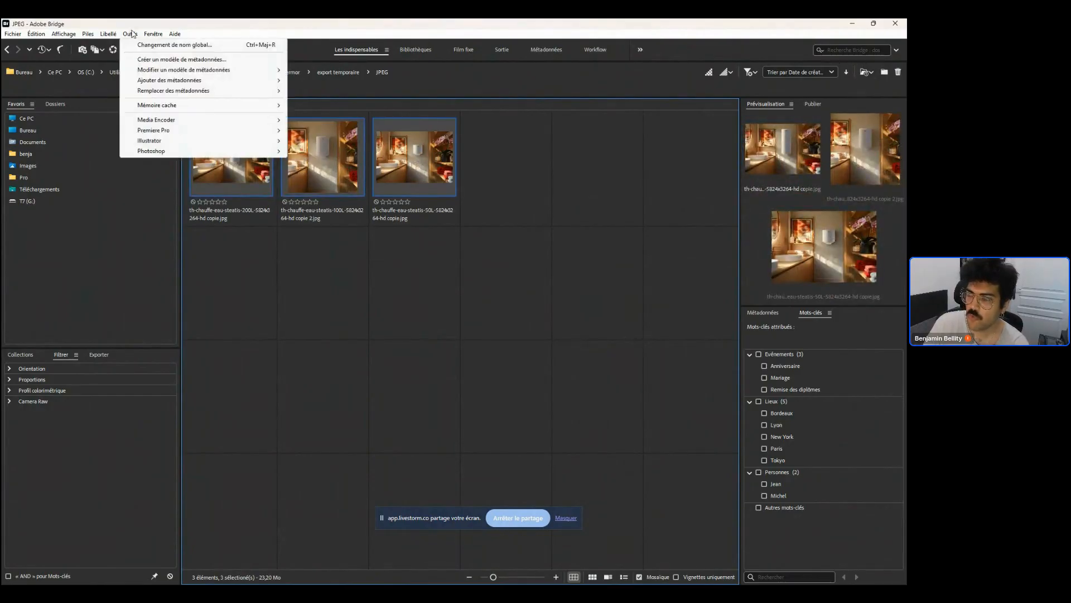
{"action": "left_click", "coordinate": [156, 44]}
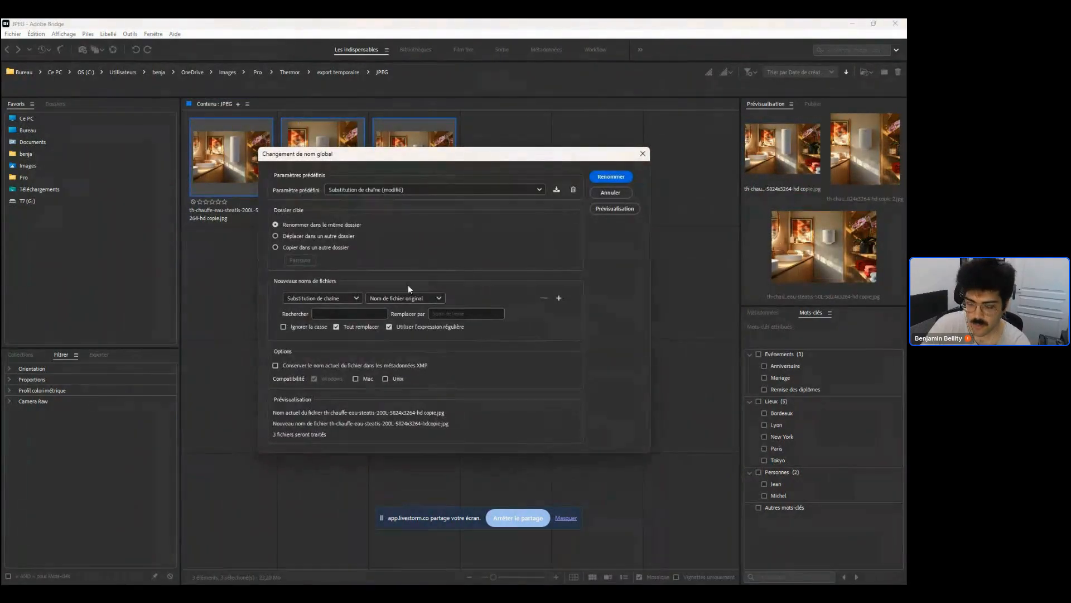
{"action": "left_click", "coordinate": [346, 314]}
{"action": "type", "text": "copie"}
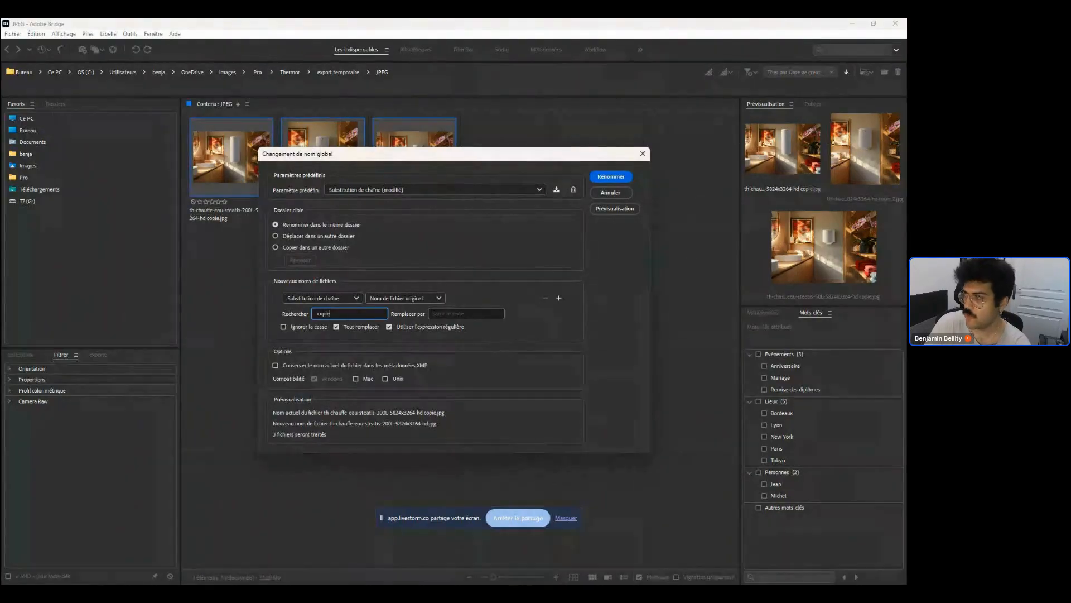
{"action": "left_click", "coordinate": [611, 176]}
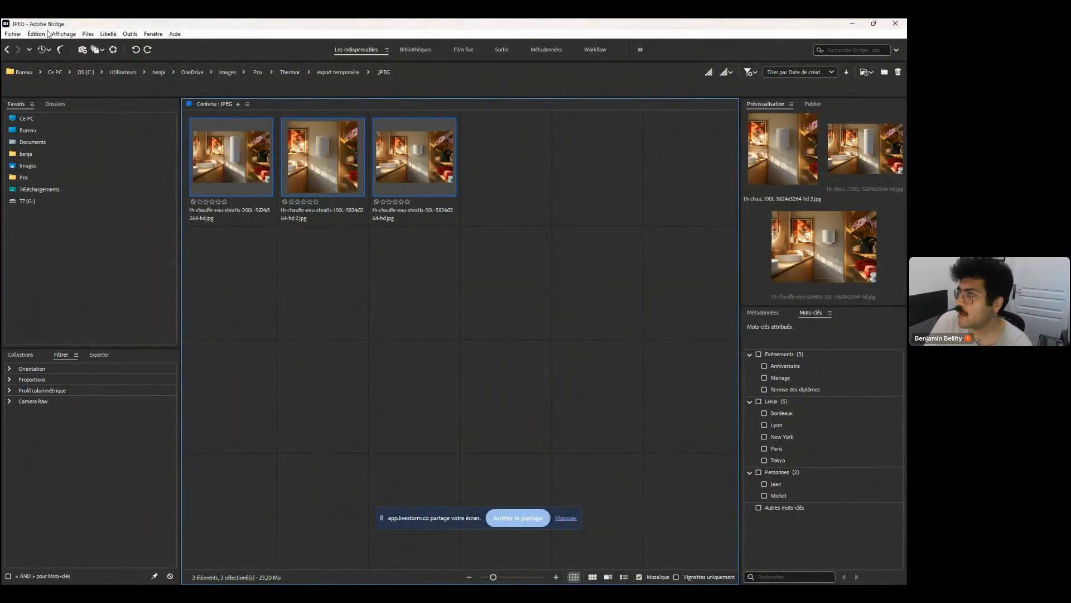
Close Bridge and minimize the File Explorer window
{"action": "left_click", "coordinate": [896, 25]}
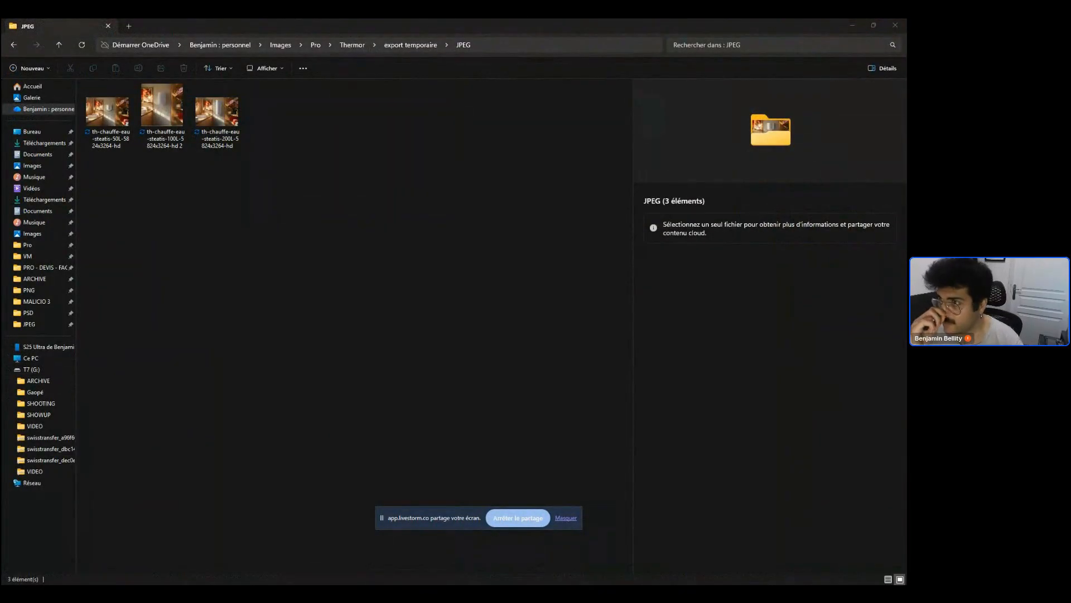
{"action": "scroll", "coordinate": [106, 115], "scroll_direction": "down", "scroll_amount": 1}
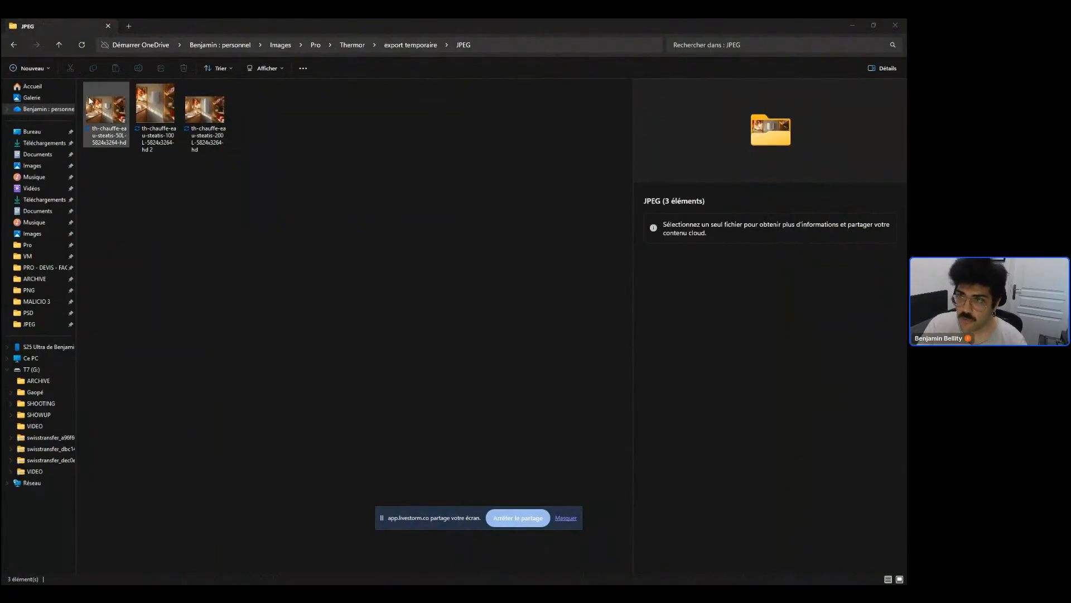
{"action": "left_click", "coordinate": [850, 25]}
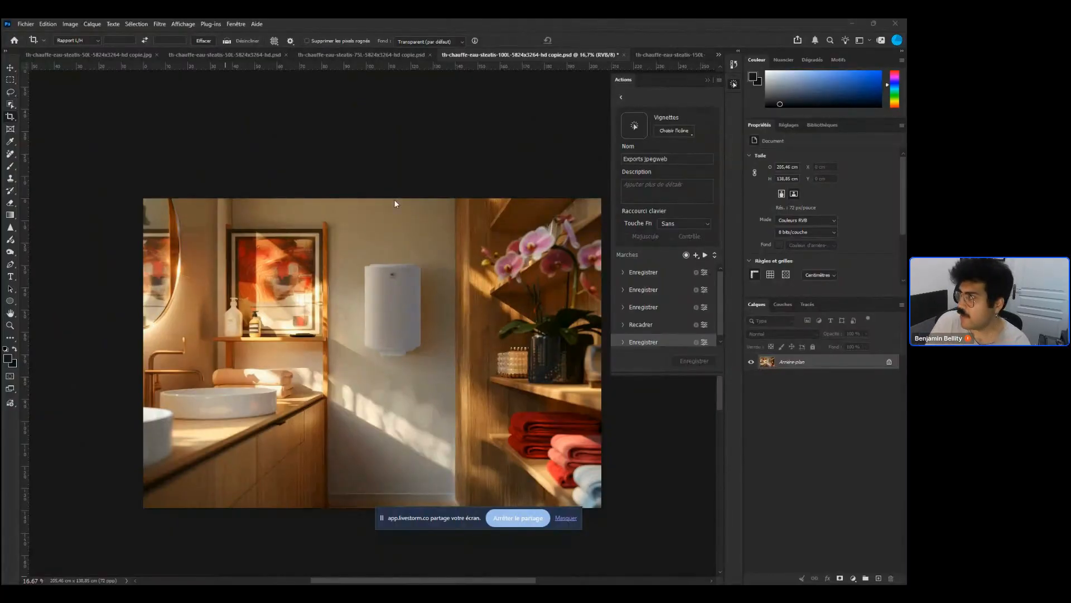
Switch to the 50L copy JPEG document tab
{"action": "left_click", "coordinate": [24, 24]}
{"action": "left_click", "coordinate": [31, 56]}
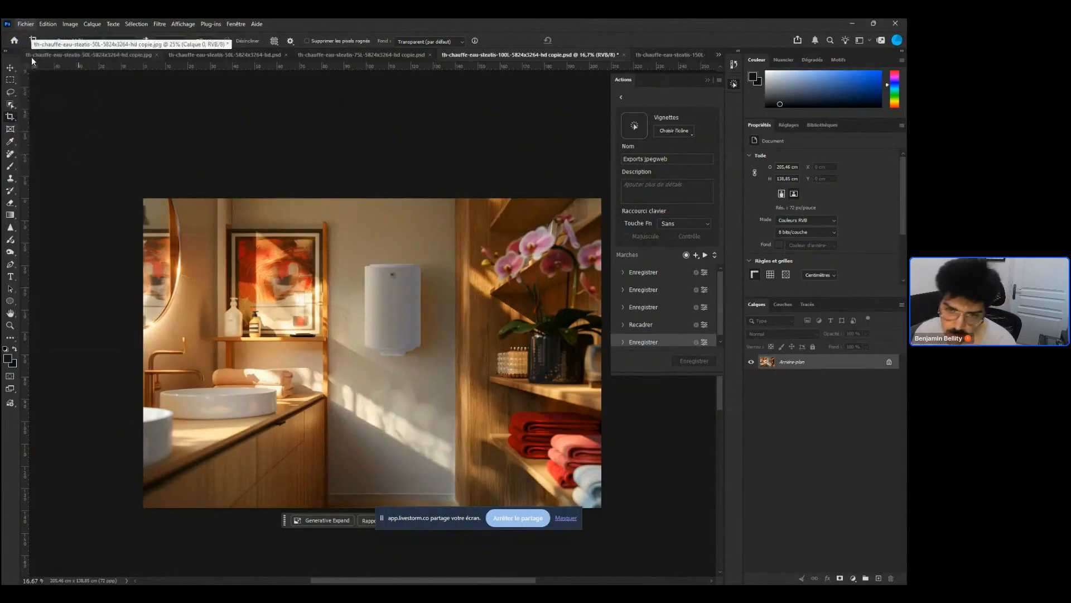
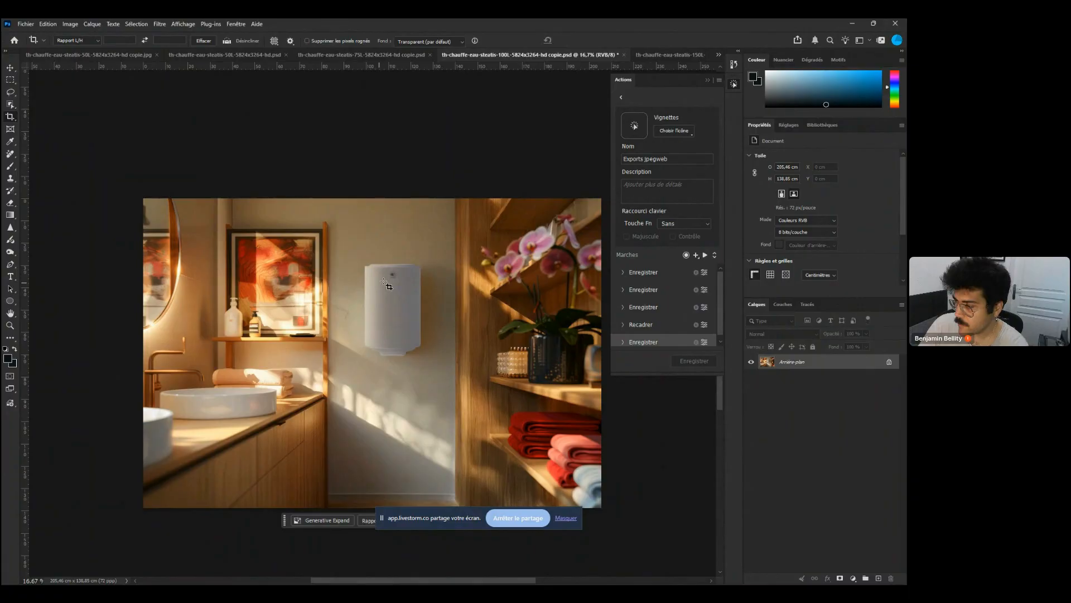
Open the AdobeStock JPEG photo from the Téléchargements folder
{"action": "key", "text": "w"}
{"action": "left_click", "coordinate": [26, 24]}
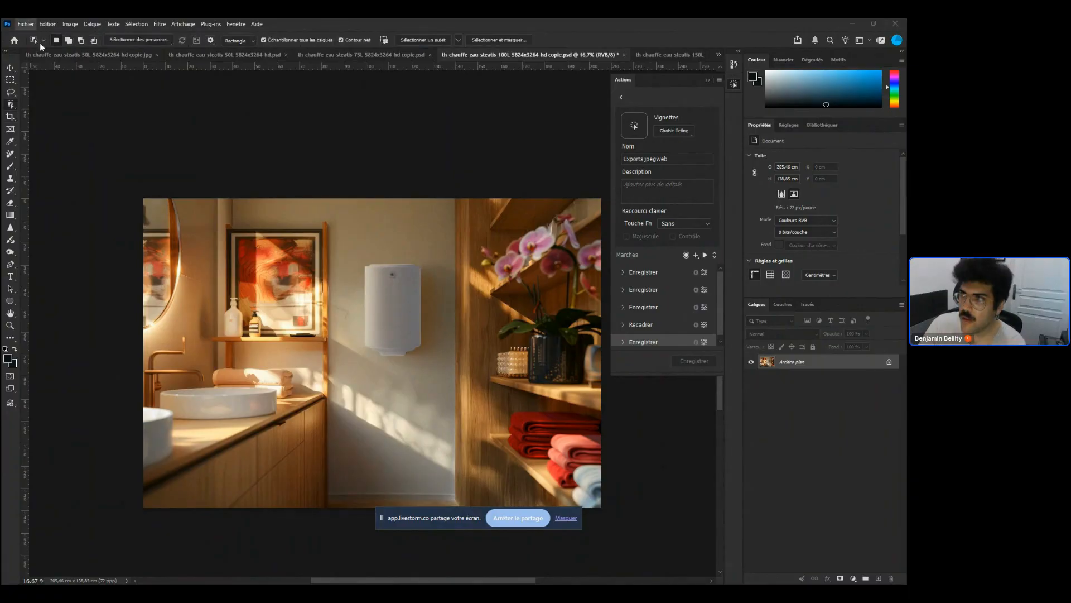
{"action": "left_click", "coordinate": [39, 43]}
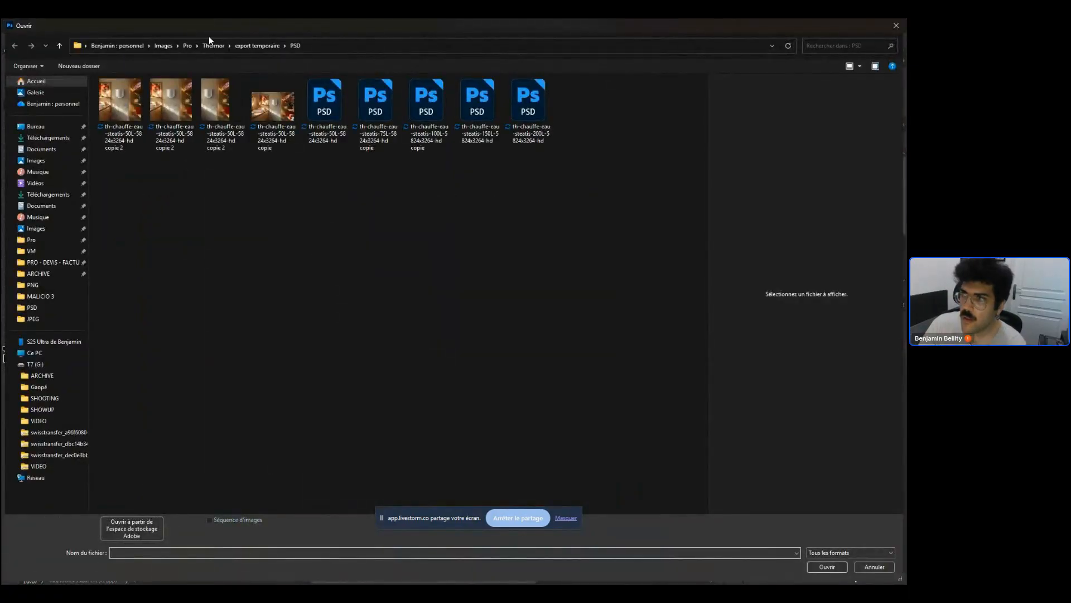
{"action": "left_click", "coordinate": [45, 138]}
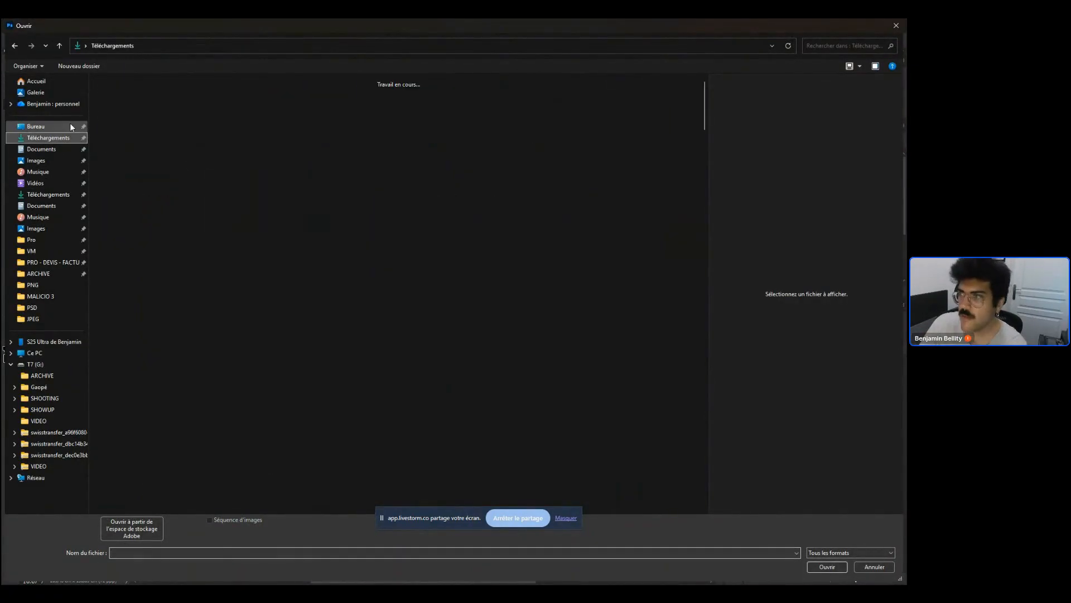
{"action": "double_click", "coordinate": [374, 130]}
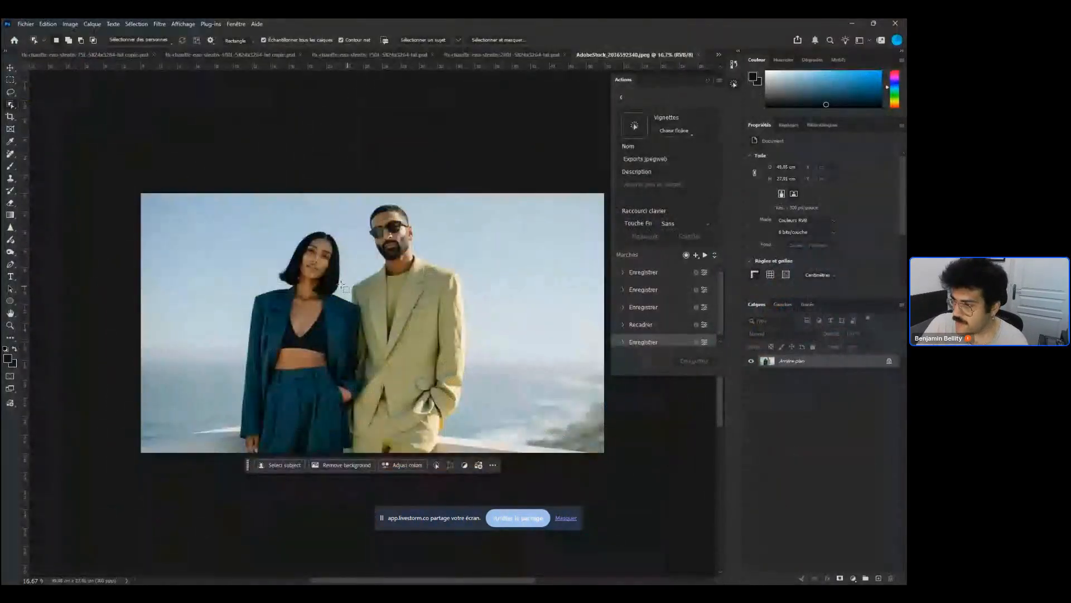
Select the man with the Object Selection tool and add a Solid Color fill layer in blue 1b6f8f
{"action": "left_click", "coordinate": [409, 377]}
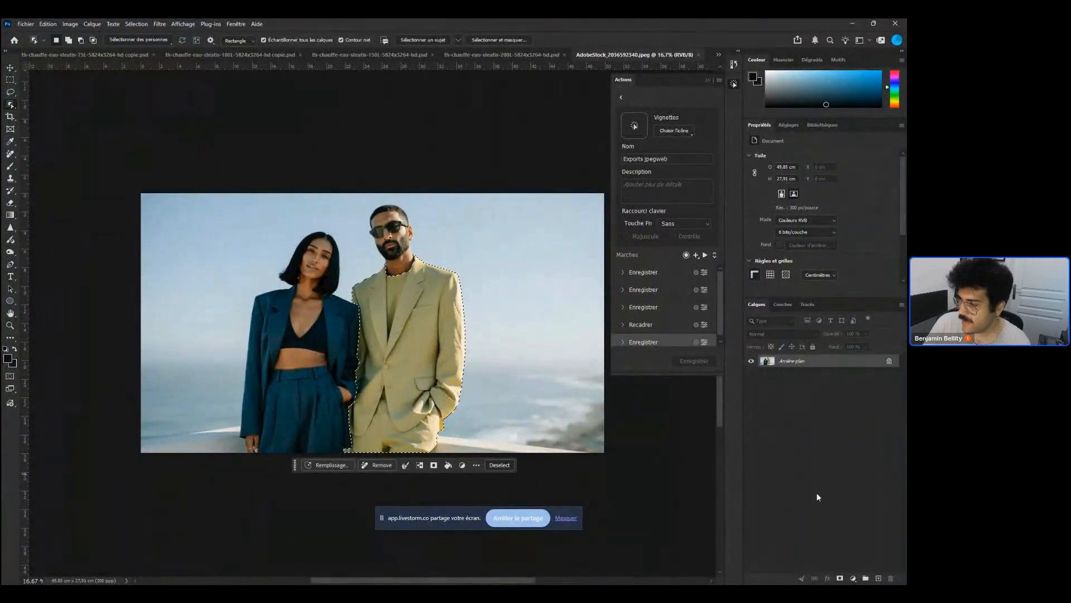
{"action": "left_click", "coordinate": [853, 578]}
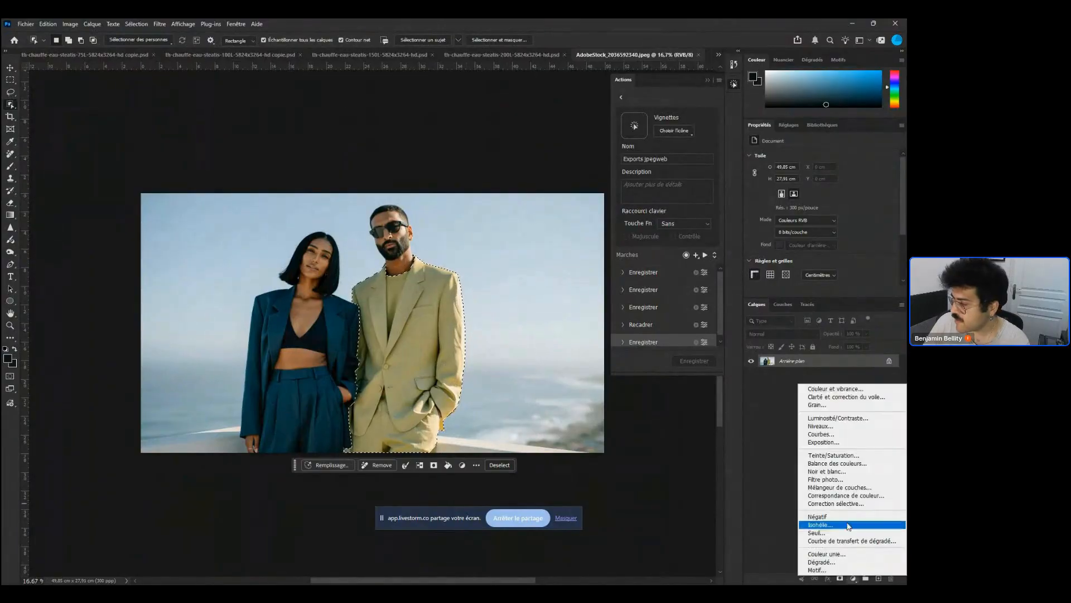
{"action": "left_click", "coordinate": [837, 554]}
{"action": "left_click_drag", "start_coordinate": [82, 440], "coordinate": [106, 443]}
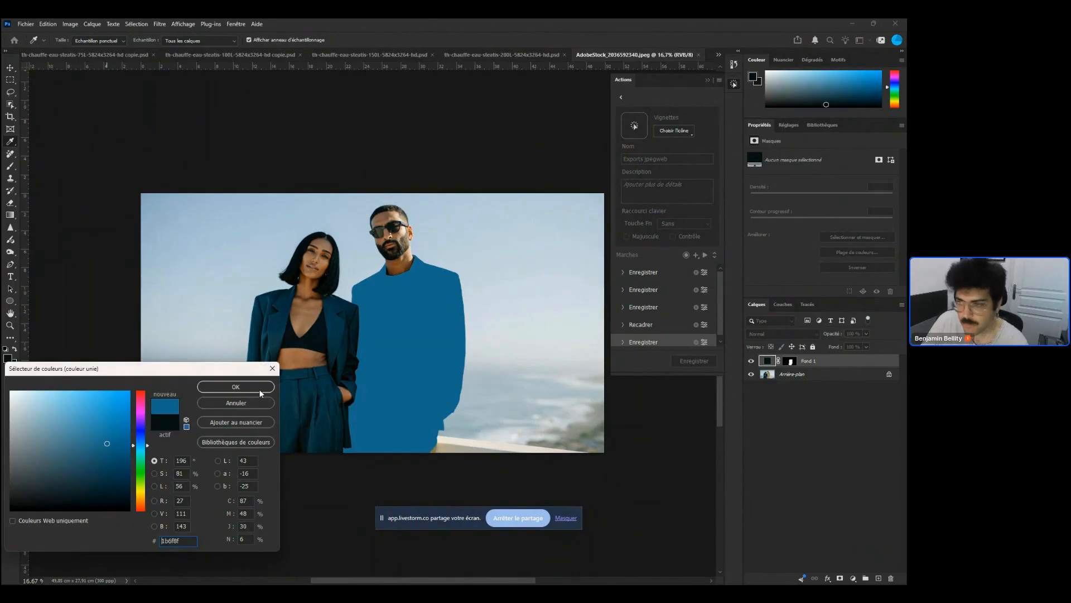
{"action": "left_click", "coordinate": [259, 389]}
Set the fill layer's blend mode to Couleur
{"action": "left_click", "coordinate": [782, 334]}
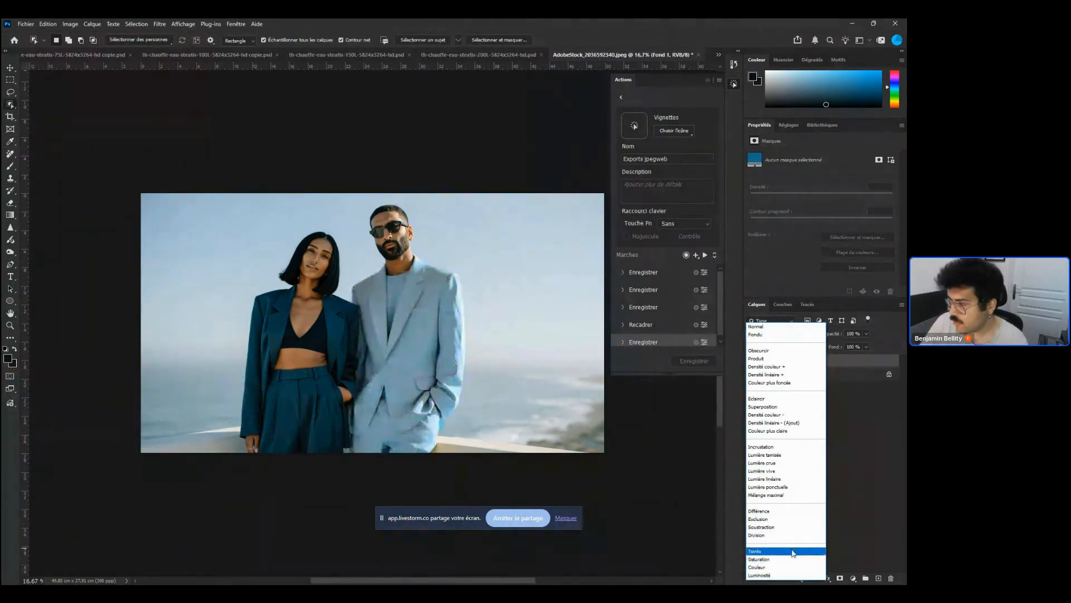
{"action": "left_click", "coordinate": [793, 399]}
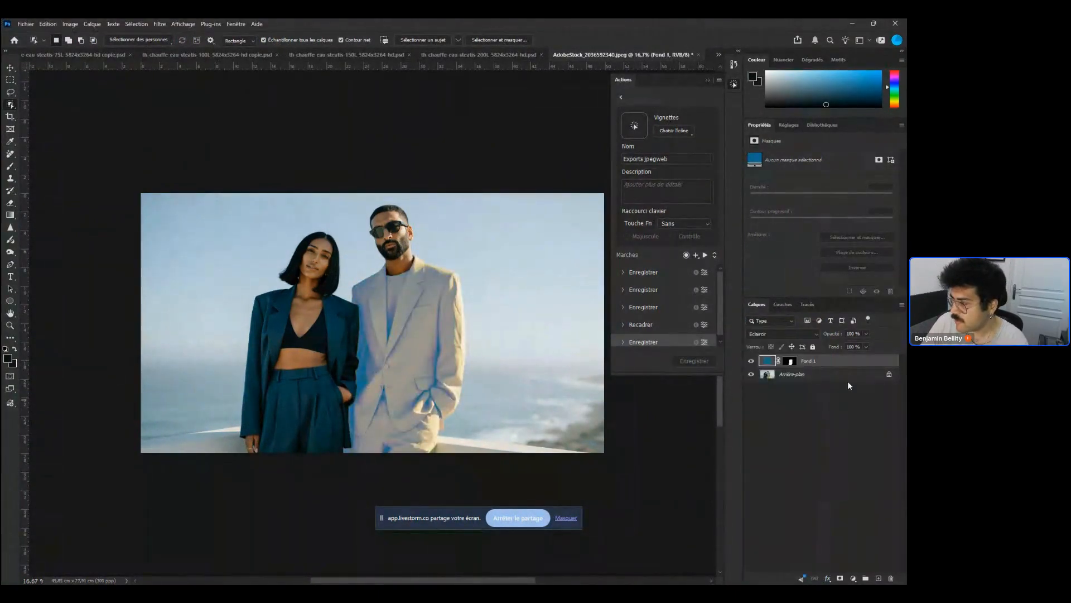
{"action": "left_click", "coordinate": [777, 334]}
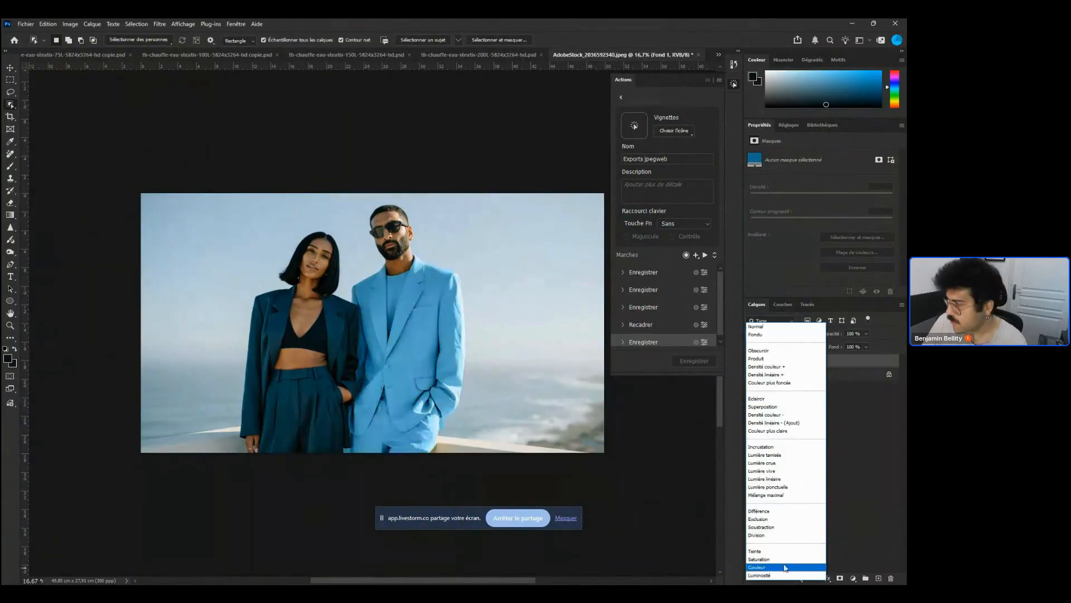
{"action": "left_click", "coordinate": [783, 564]}
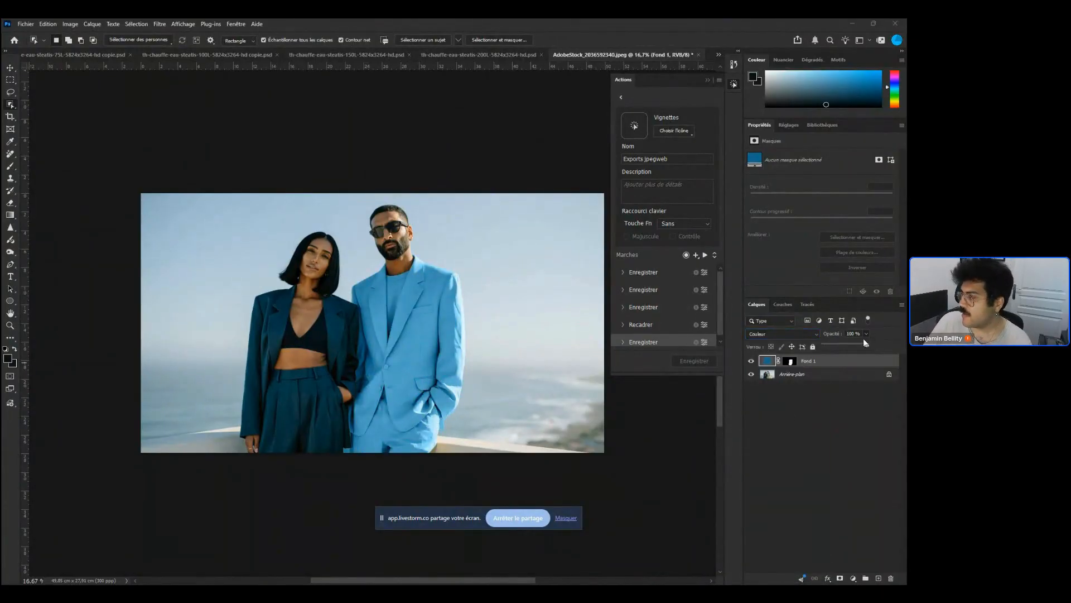
Copy the selected man from the background onto a new pixel layer
{"action": "left_click", "coordinate": [800, 361]}
{"action": "left_click", "coordinate": [818, 375]}
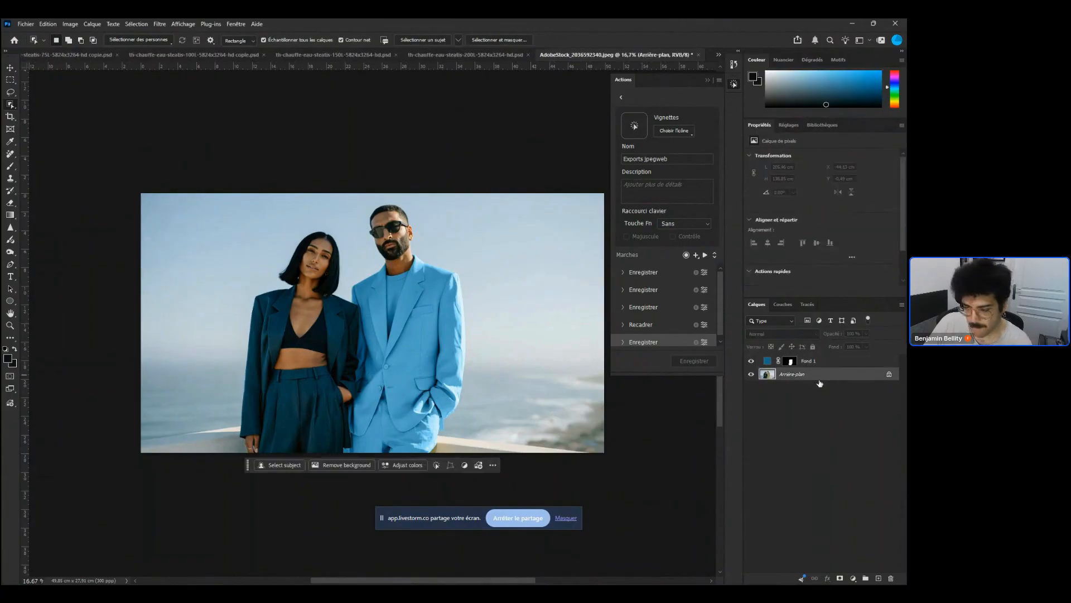
{"action": "key", "text": "ctrl+z"}
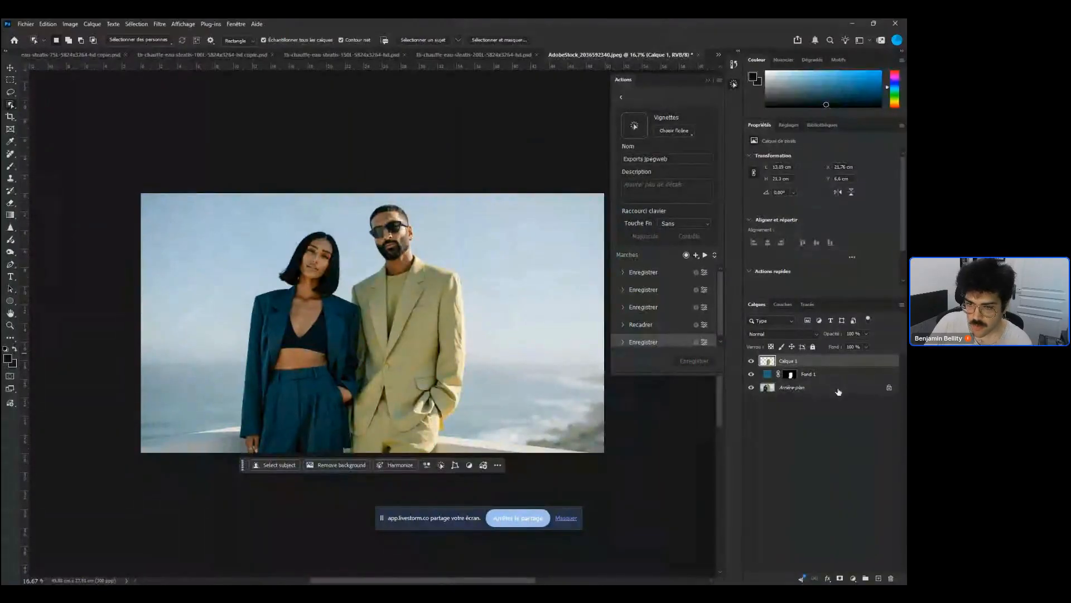
Hide the fill layer, load its mask as a selection and add a fully desaturated Hue/Saturation adjustment layer
{"action": "double_click", "coordinate": [767, 374]}
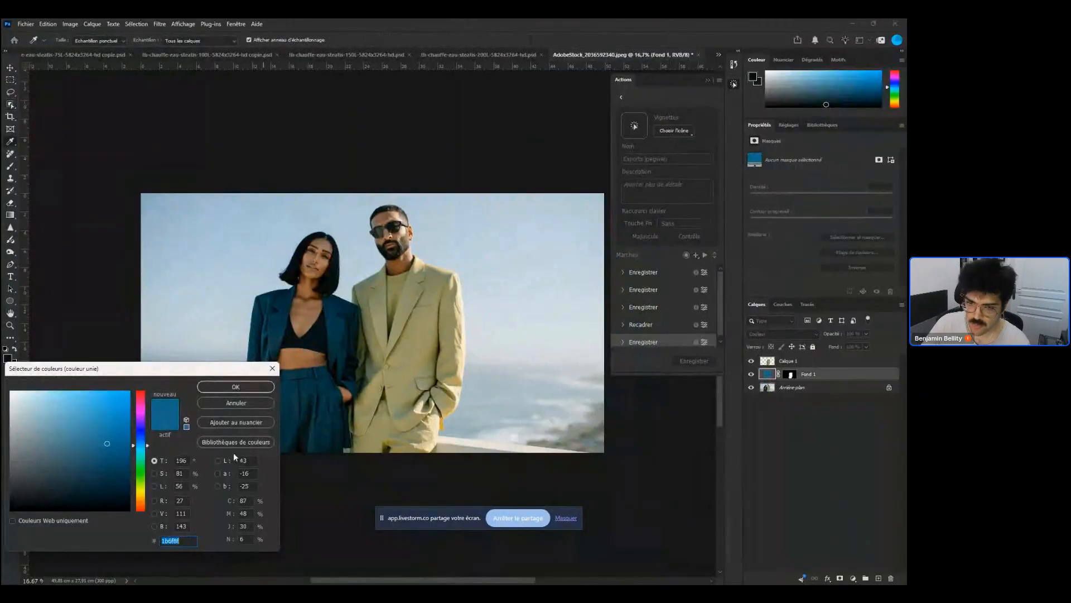
{"action": "left_click", "coordinate": [252, 404]}
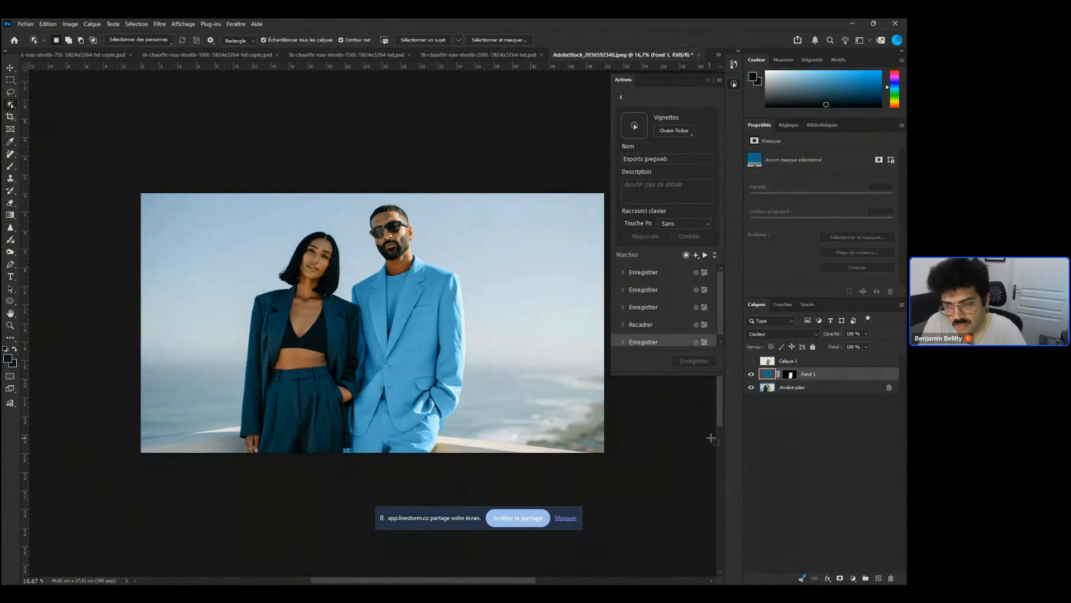
{"action": "left_click", "coordinate": [751, 374]}
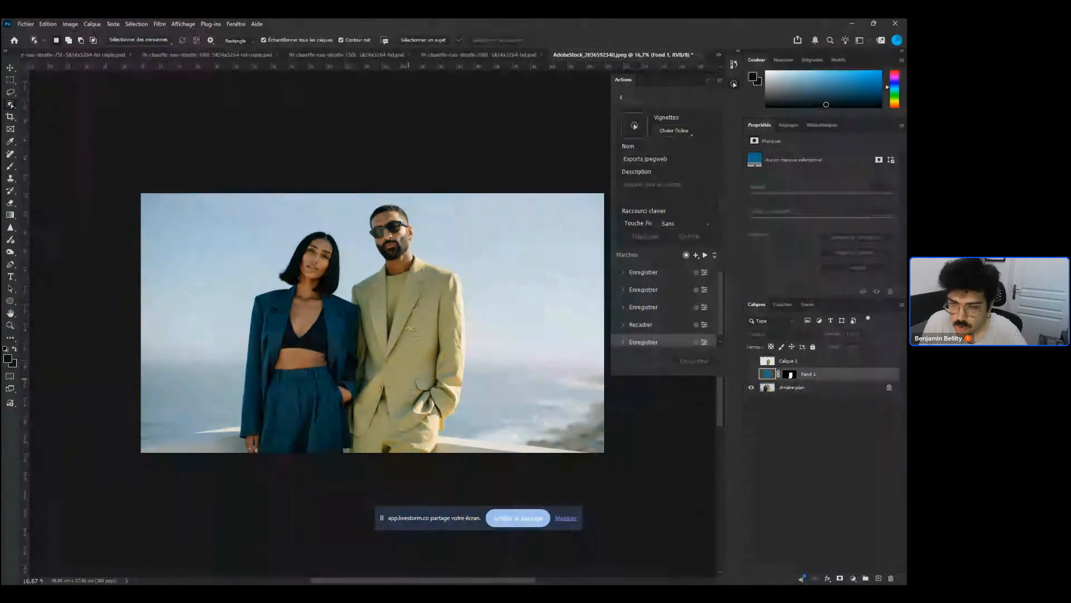
{"action": "left_click", "coordinate": [796, 378], "text": "ctrl"}
{"action": "left_click", "coordinate": [853, 578]}
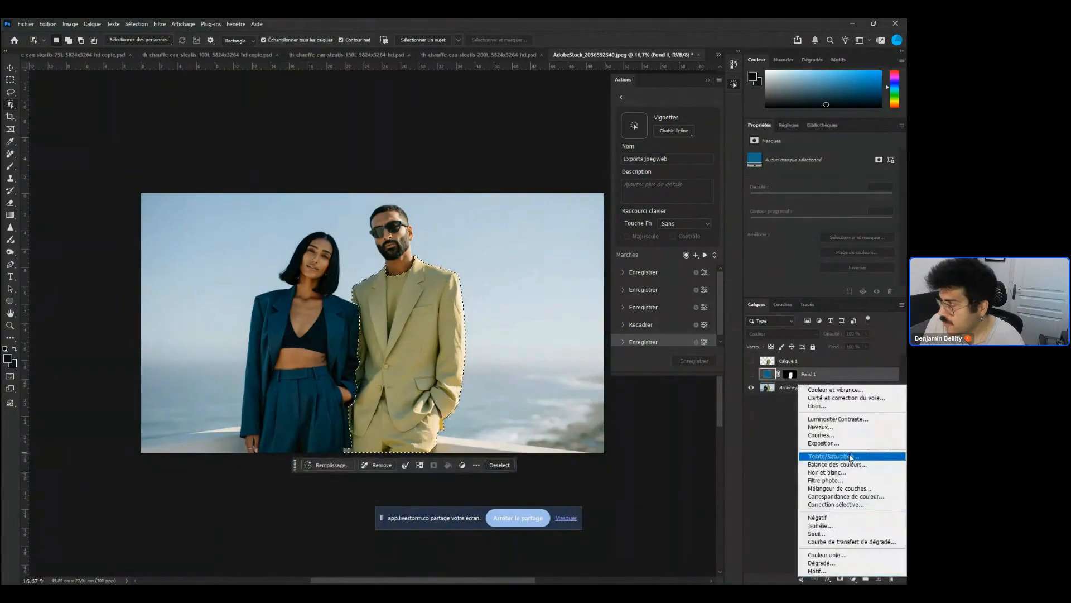
{"action": "left_click", "coordinate": [820, 457]}
{"action": "left_click_drag", "start_coordinate": [822, 219], "coordinate": [731, 217]}
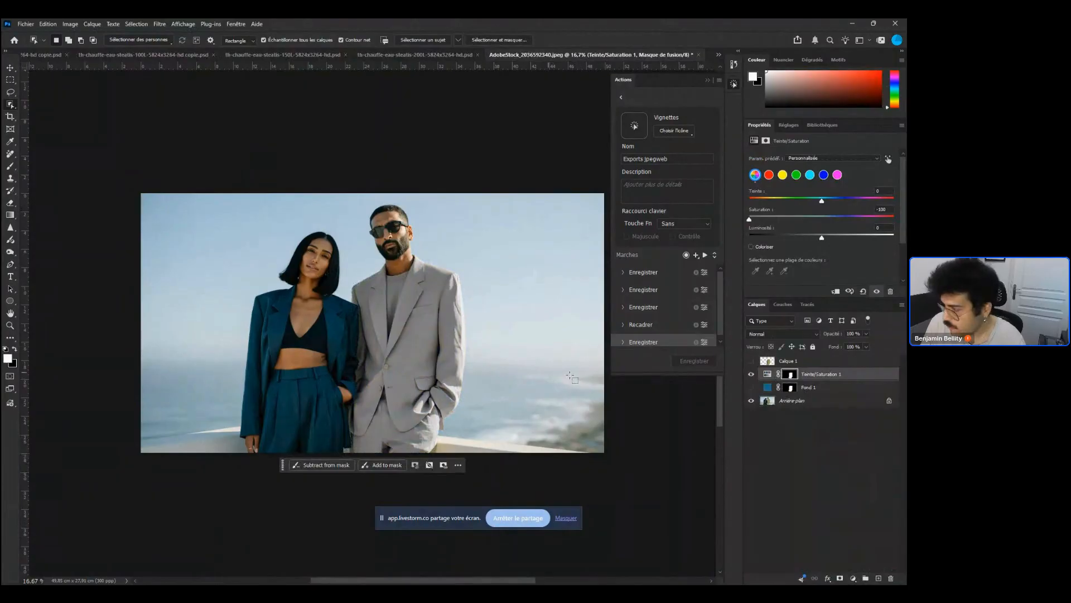
Move the Hue/Saturation layer below the fill layer and slightly lower its lightness
{"action": "key", "text": "ctrl+bracketleft"}
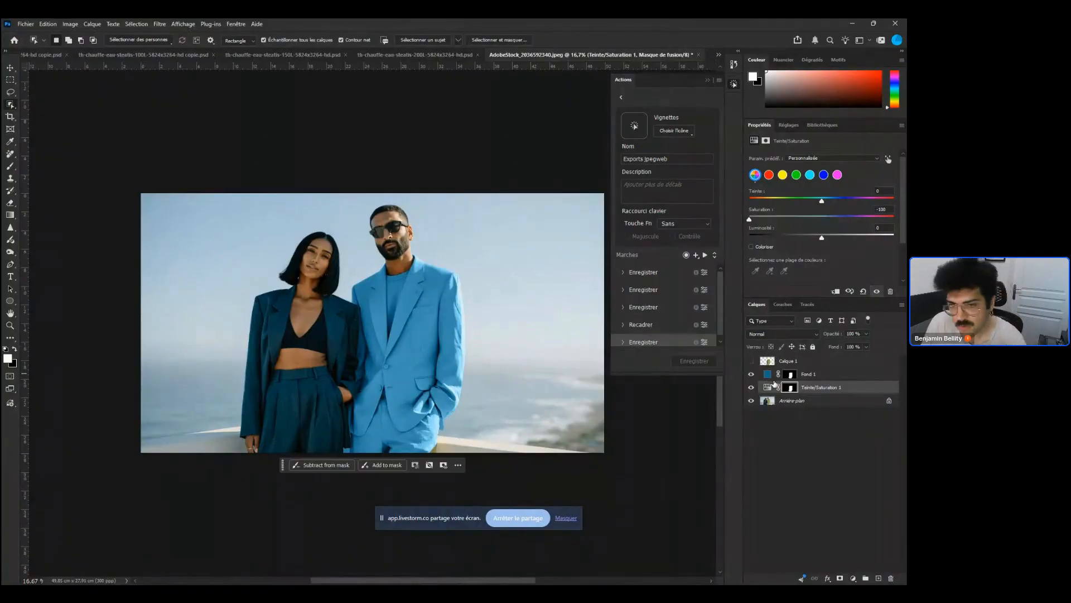
{"action": "left_click", "coordinate": [817, 388]}
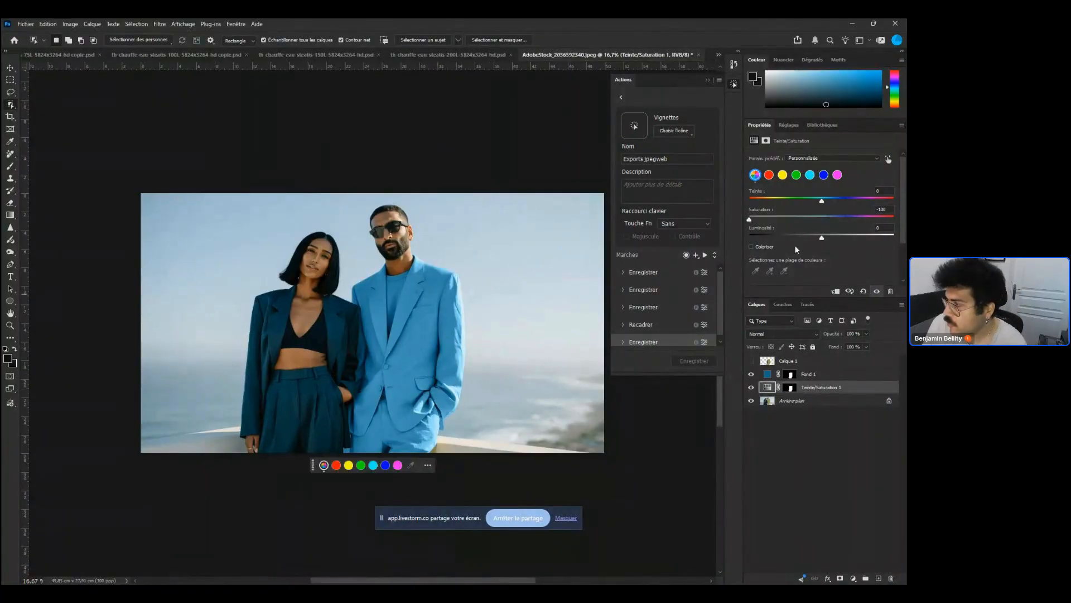
{"action": "mouse_move", "coordinate": [814, 238]}
{"action": "left_mouse_down"}
{"action": "mouse_move", "coordinate": [778, 244]}
{"action": "mouse_move", "coordinate": [815, 240]}
{"action": "left_mouse_up"}
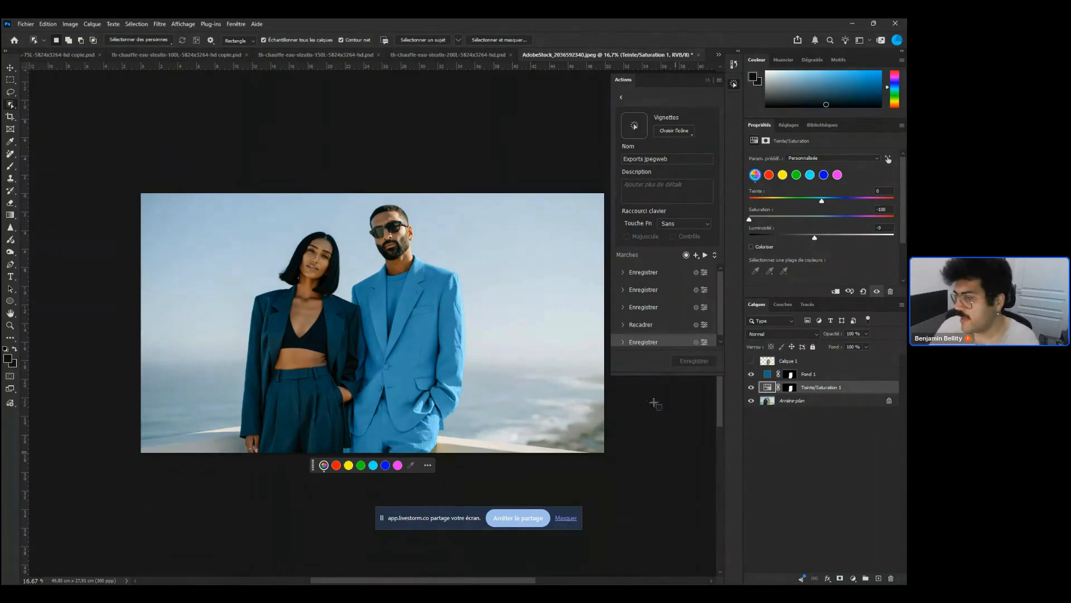
Show the fill layer and the copied man layer again, selecting the copied layer
{"action": "left_click", "coordinate": [790, 387]}
{"action": "left_click", "coordinate": [816, 374]}
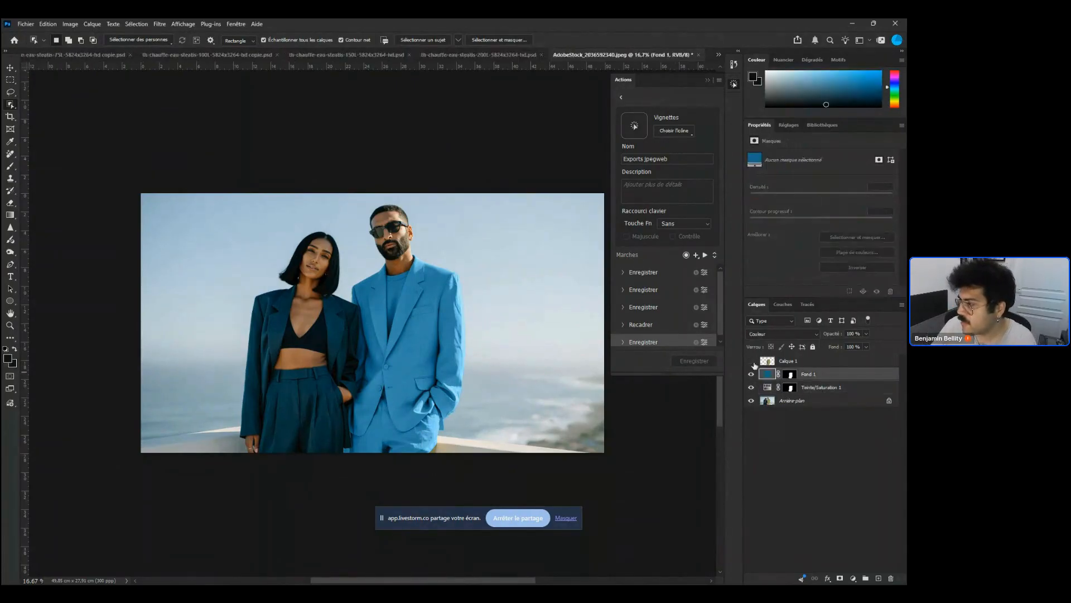
{"action": "left_click", "coordinate": [751, 361]}
{"action": "left_click", "coordinate": [803, 362]}
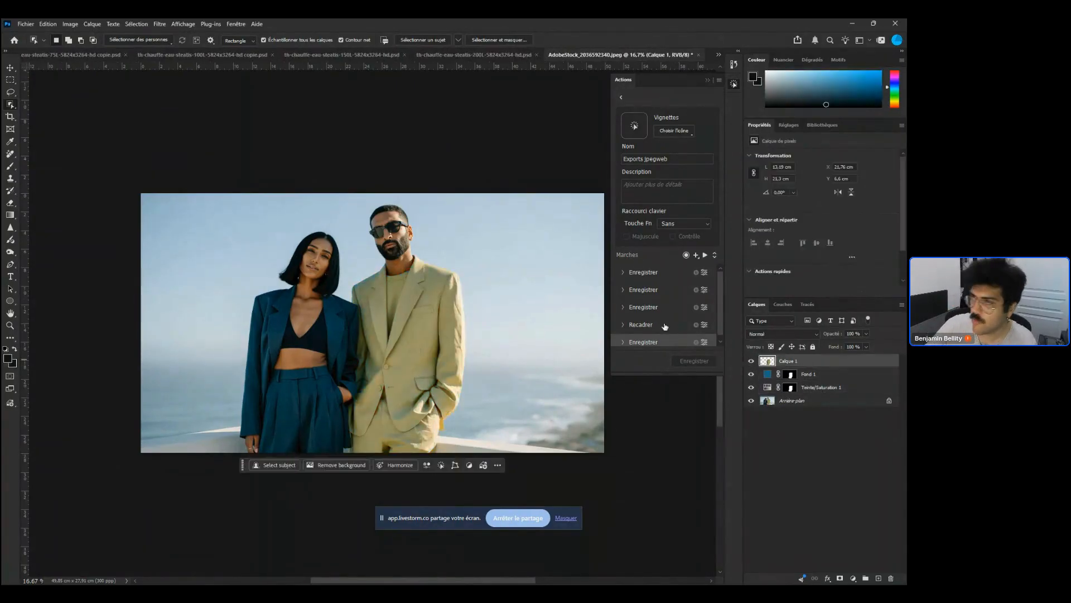
{"action": "left_click", "coordinate": [160, 24]}
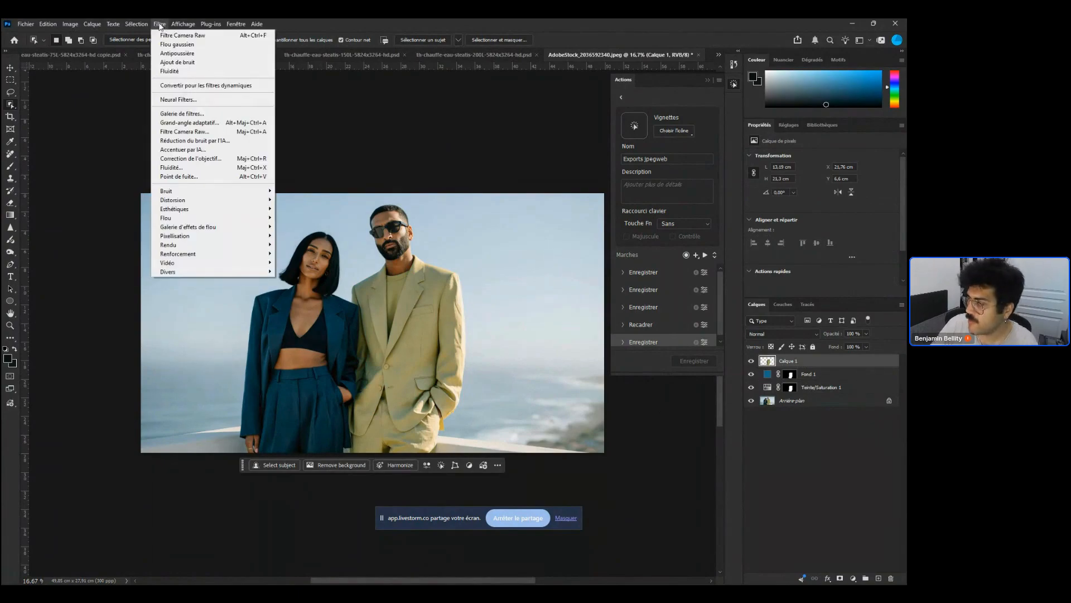
{"action": "left_click", "coordinate": [159, 24]}
{"action": "mouse_move", "coordinate": [751, 374]}
{"action": "left_mouse_down"}
{"action": "mouse_move", "coordinate": [751, 400]}
{"action": "mouse_move", "coordinate": [751, 375]}
{"action": "left_mouse_up"}
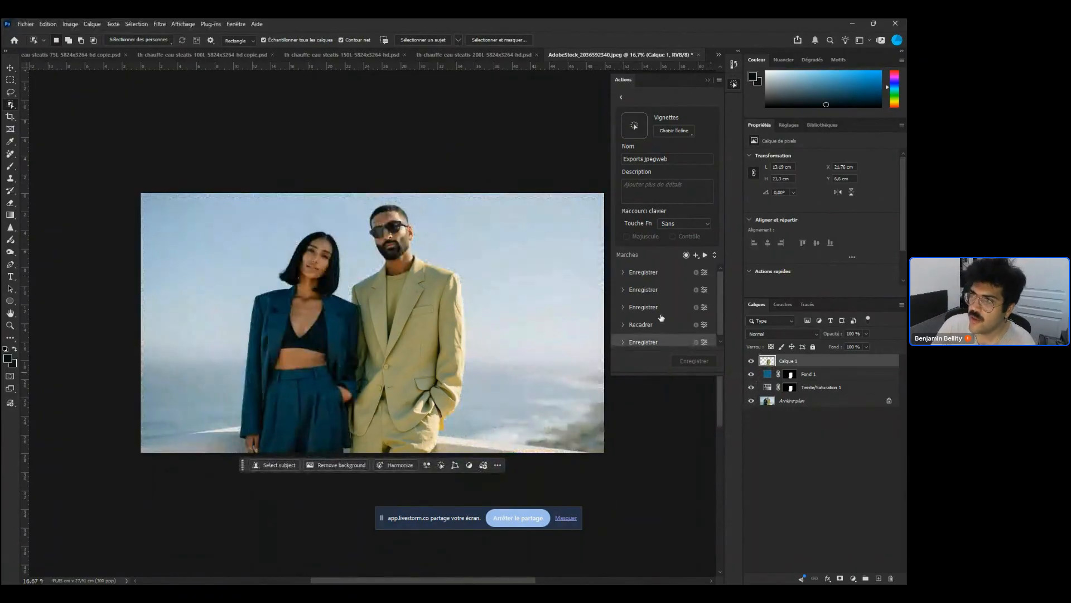
{"action": "left_click", "coordinate": [159, 25]}
{"action": "left_click", "coordinate": [159, 24]}
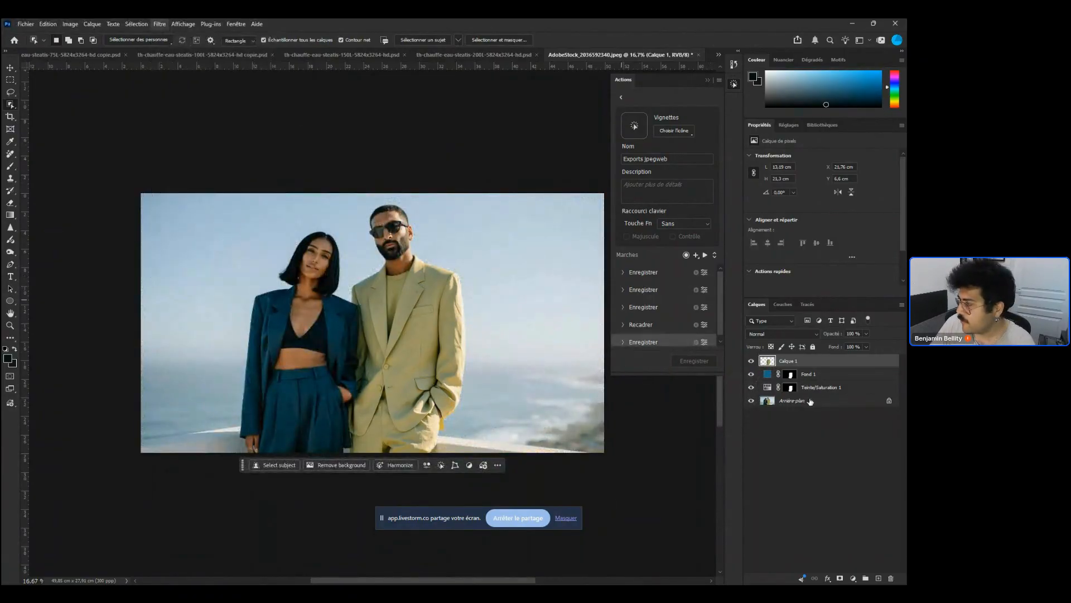
Hide the copied man layer and switch the fill layer's blend mode to Normal
{"action": "left_click", "coordinate": [751, 361]}
{"action": "left_click", "coordinate": [815, 374]}
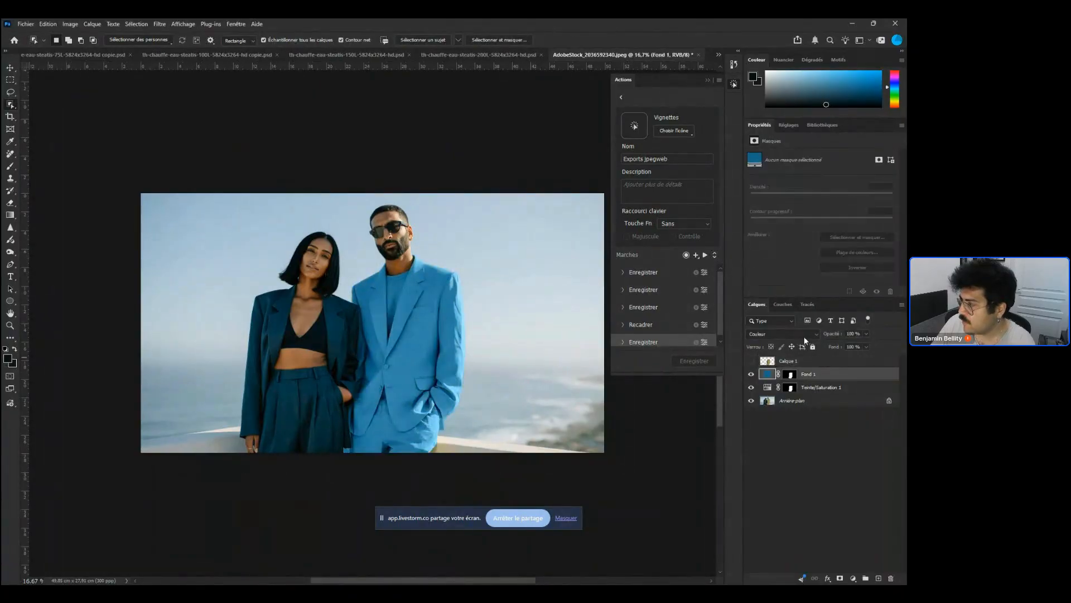
{"action": "left_click", "coordinate": [792, 334]}
{"action": "left_click", "coordinate": [800, 328]}
Show the copied man layer and apply a High Pass filter with a radius of 58.2 pixels
{"action": "left_click", "coordinate": [786, 361]}
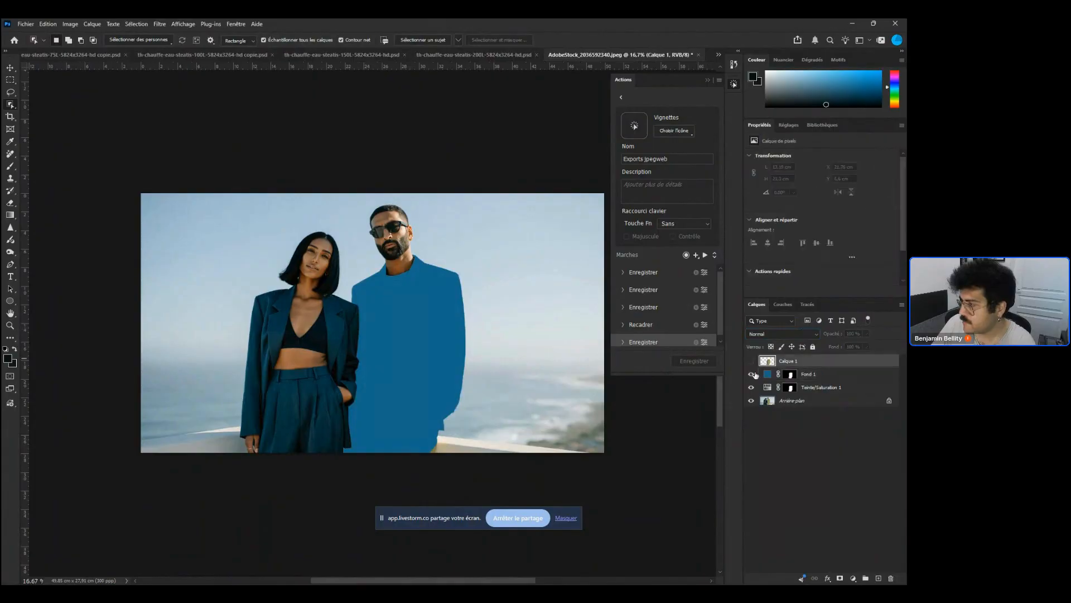
{"action": "left_click", "coordinate": [751, 362]}
{"action": "left_click", "coordinate": [159, 24]}
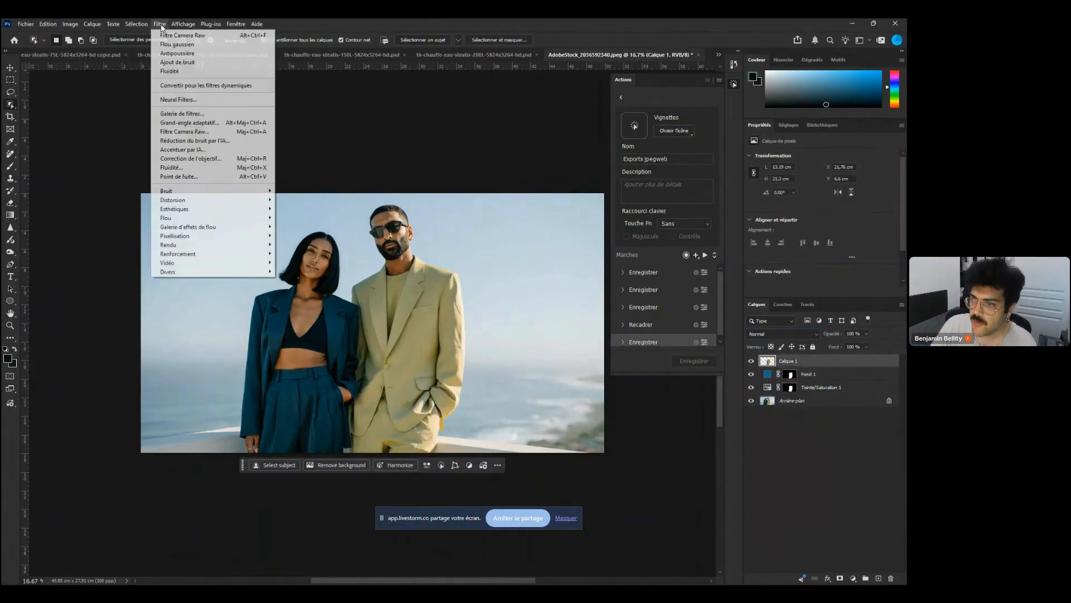
{"action": "mouse_move", "coordinate": [257, 272]}
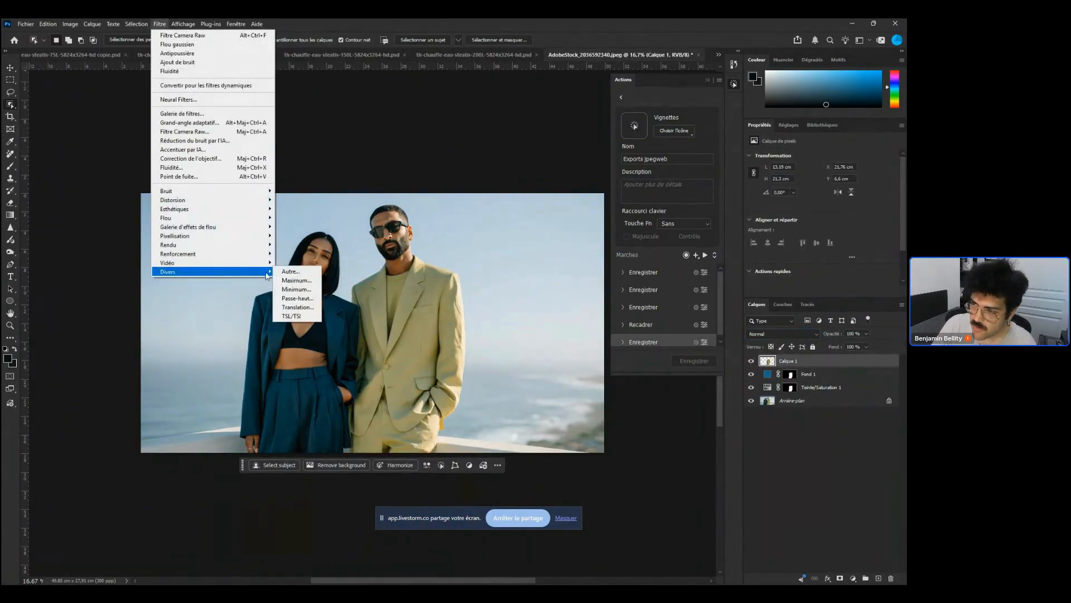
{"action": "left_click", "coordinate": [298, 298]}
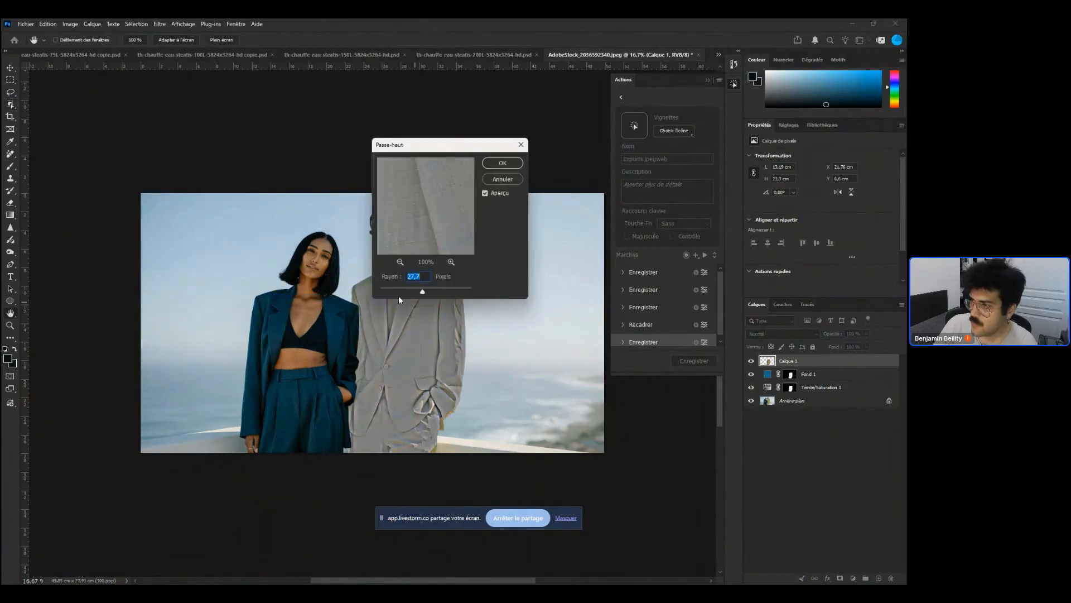
{"action": "left_click_drag", "start_coordinate": [413, 287], "coordinate": [432, 288]}
{"action": "left_click_drag", "start_coordinate": [458, 145], "coordinate": [633, 93]}
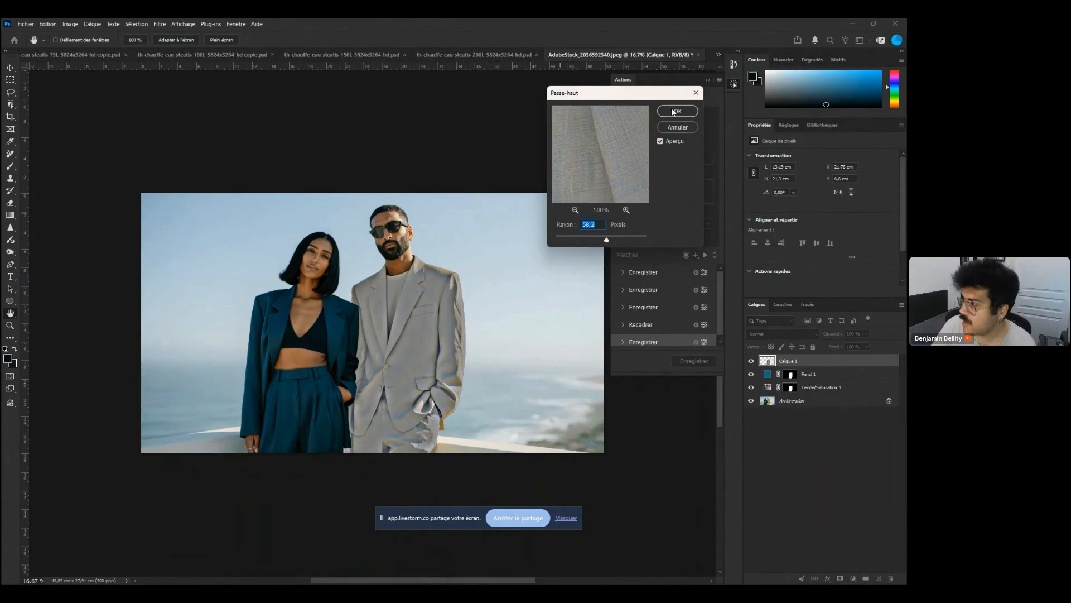
{"action": "left_click", "coordinate": [676, 111]}
Set the copied man layer's blend mode to Incrustation and toggle its visibility to compare
{"action": "left_click", "coordinate": [781, 334]}
{"action": "left_click", "coordinate": [779, 450]}
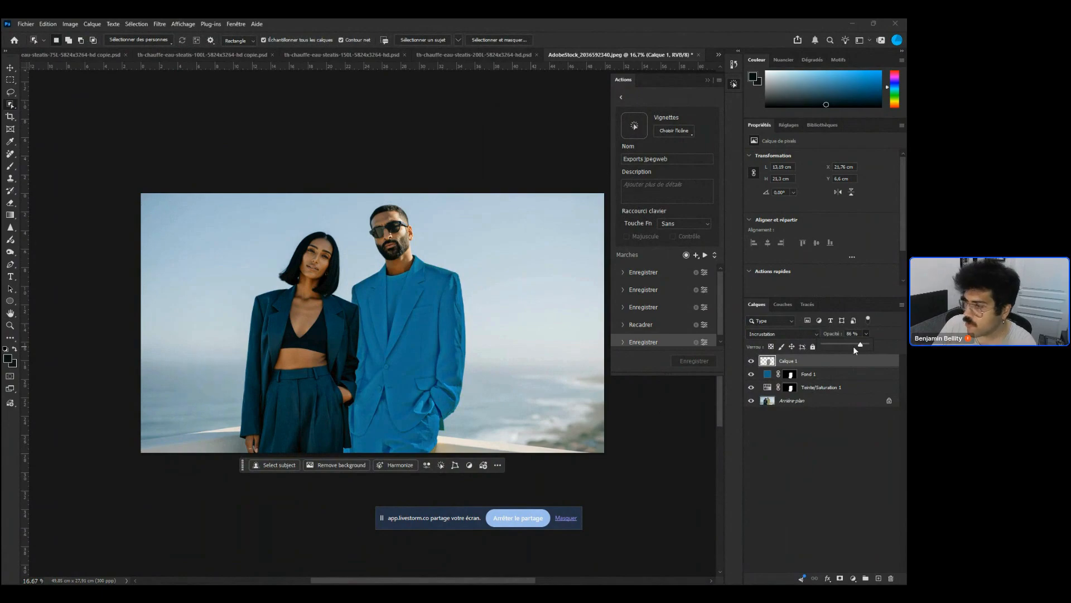
{"action": "left_click", "coordinate": [752, 361]}
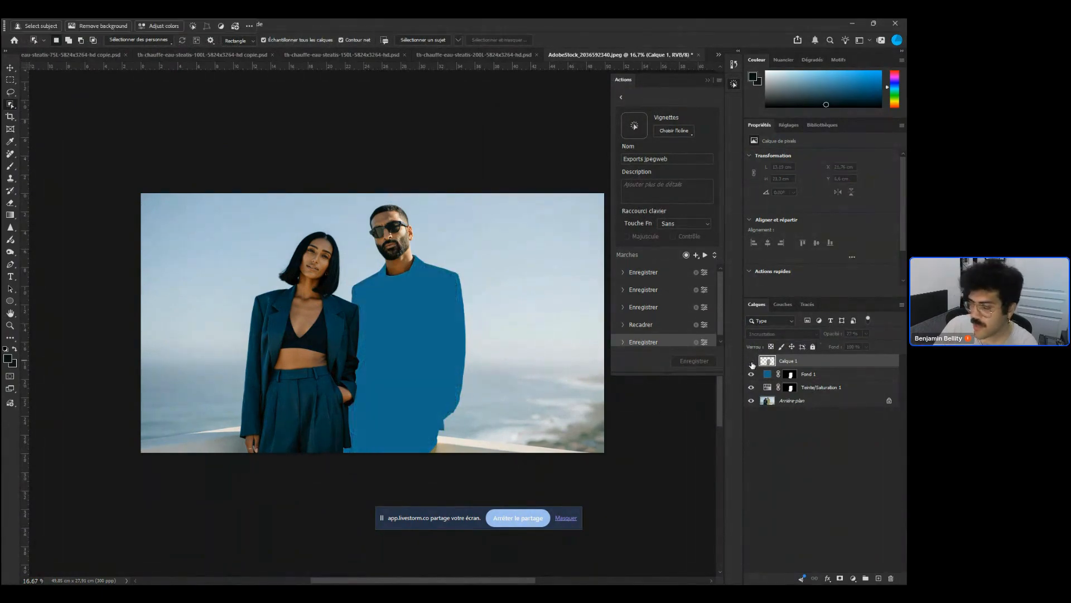
{"action": "left_click", "coordinate": [751, 361]}
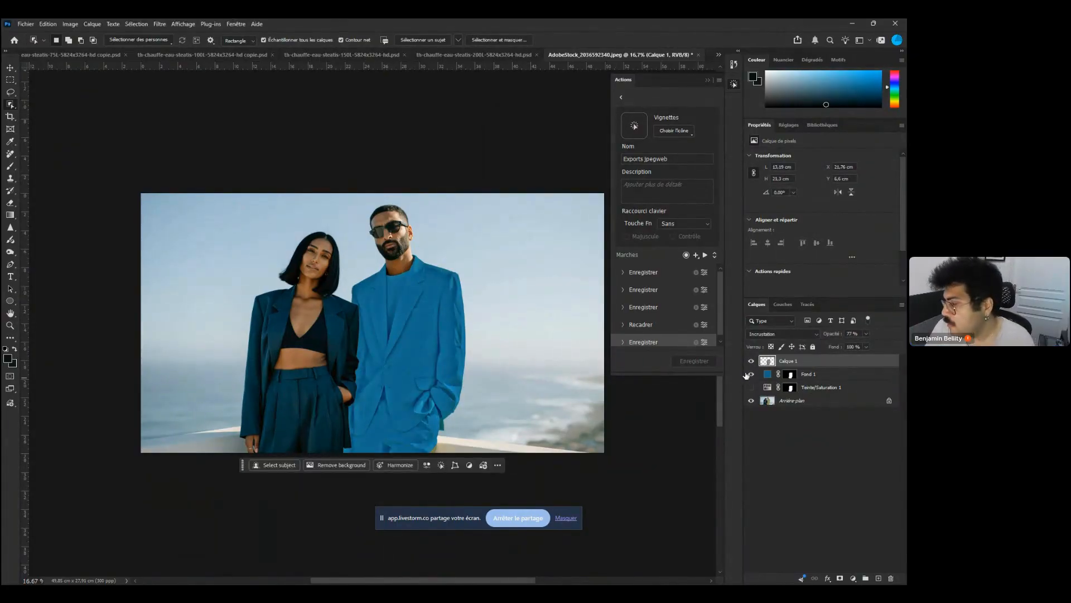
Set the fill layer's blend mode back to Couleur
{"action": "left_click", "coordinate": [808, 374]}
{"action": "left_click", "coordinate": [801, 334]}
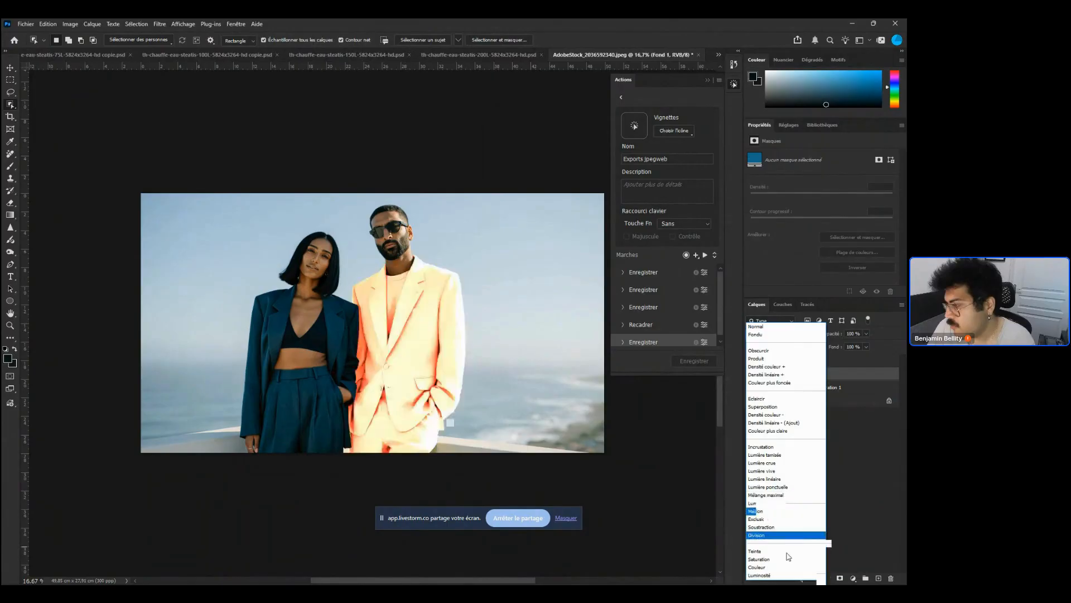
{"action": "left_click", "coordinate": [796, 567]}
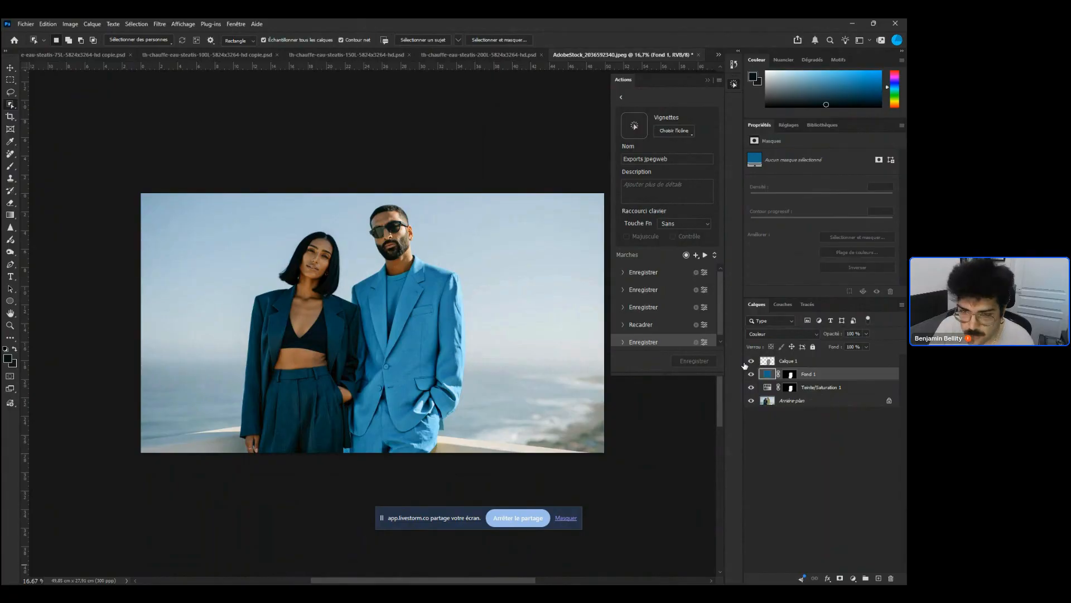
Zoom in on the suit and toggle the High Pass layer's visibility to compare the fabric texture
{"action": "left_click_drag", "start_coordinate": [419, 300], "coordinate": [480, 307]}
{"action": "left_click_drag", "start_coordinate": [384, 401], "coordinate": [440, 398]}
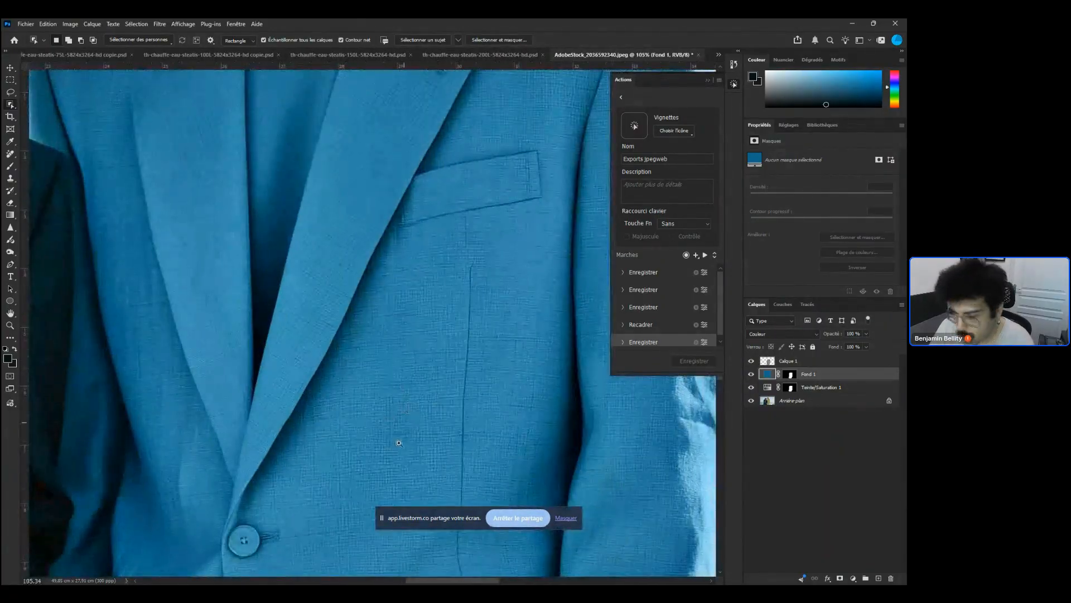
{"action": "left_click", "coordinate": [751, 361]}
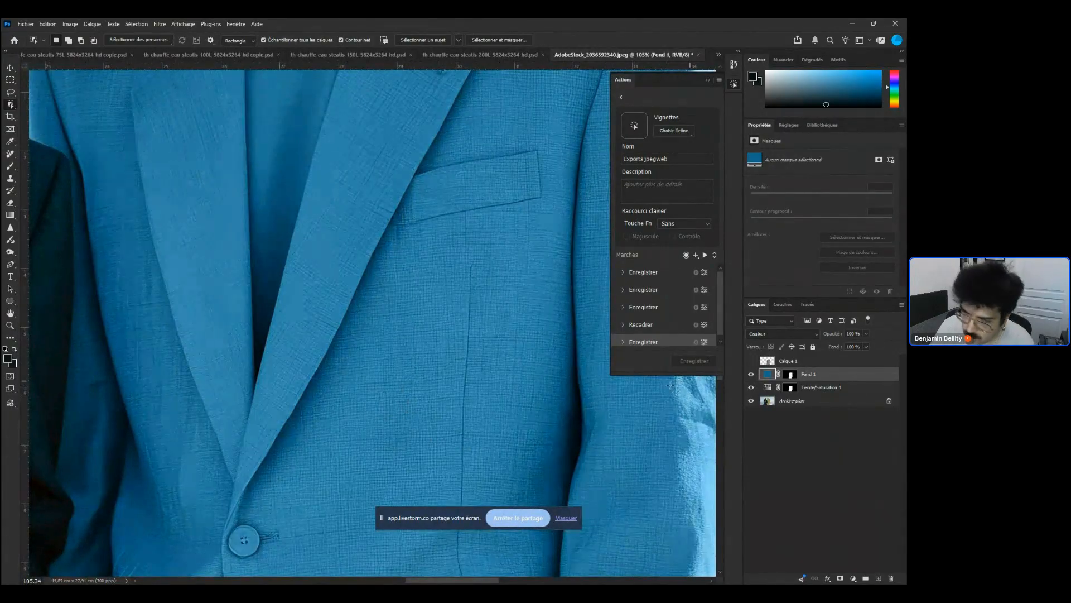
{"action": "left_click", "coordinate": [751, 361]}
{"action": "scroll", "coordinate": [493, 400], "scroll_direction": "down", "scroll_amount": 5}
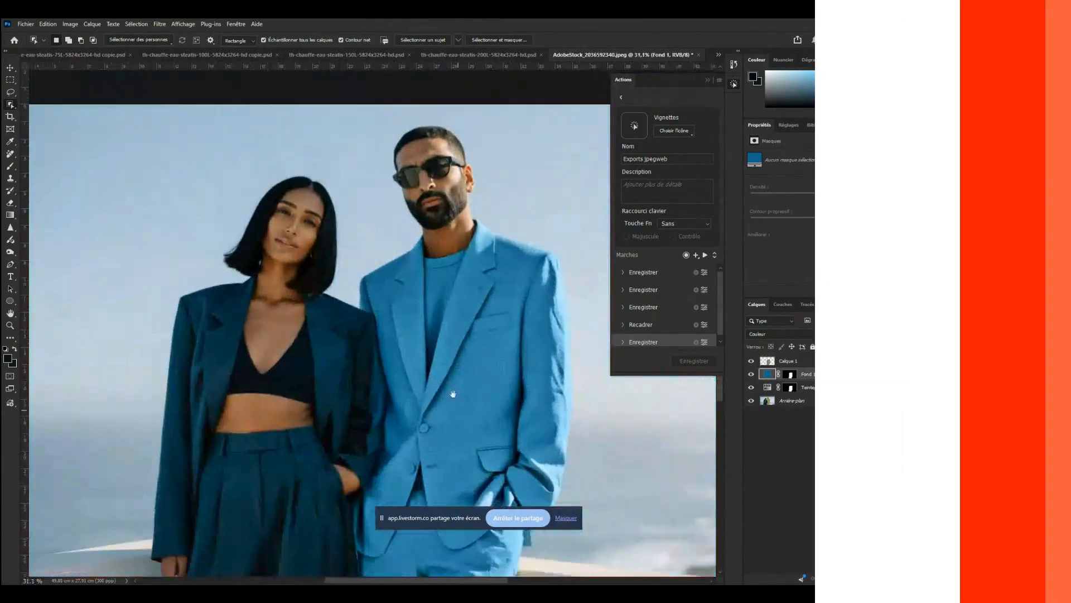